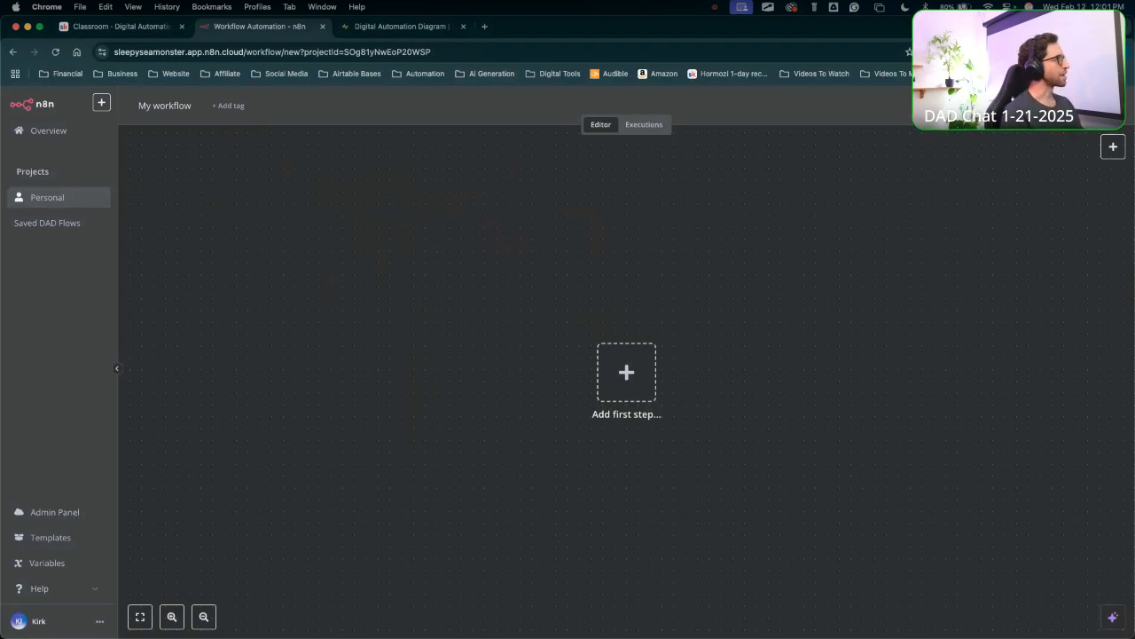
pyautogui.hotkey('ctrl', 'Up')
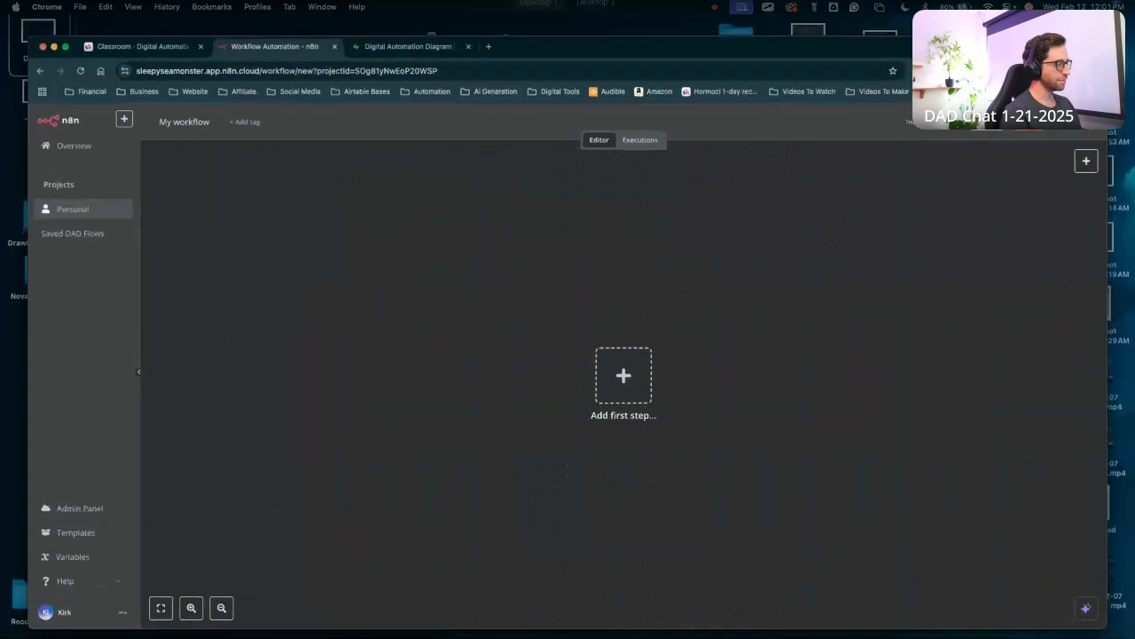
pyautogui.hotkey('ctrl', 'Up')
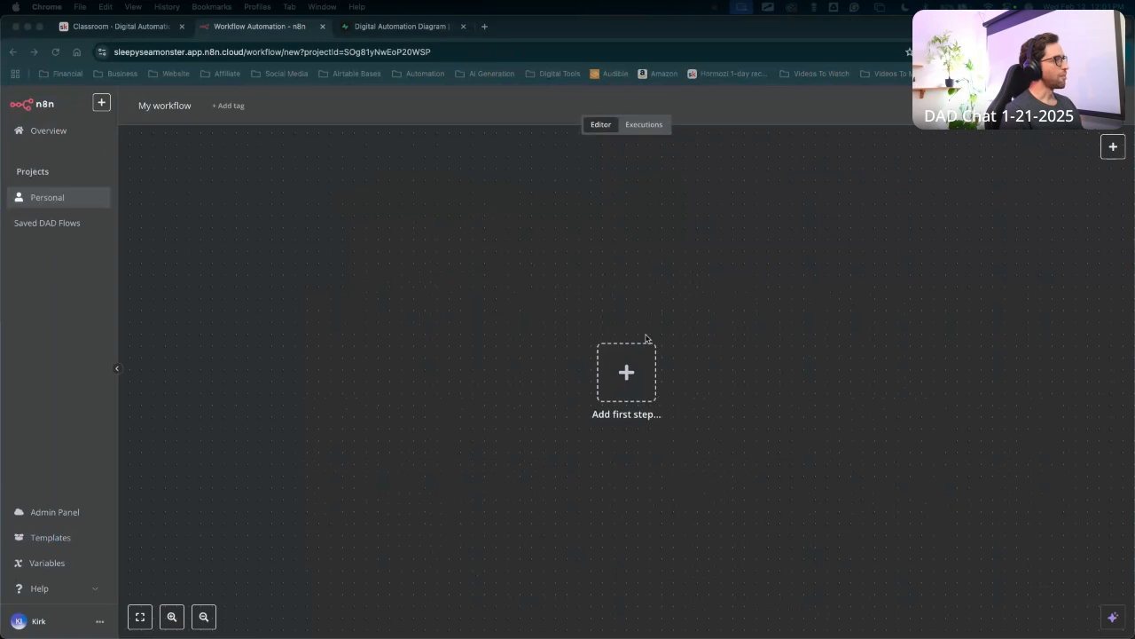
pyautogui.click(612, 304)
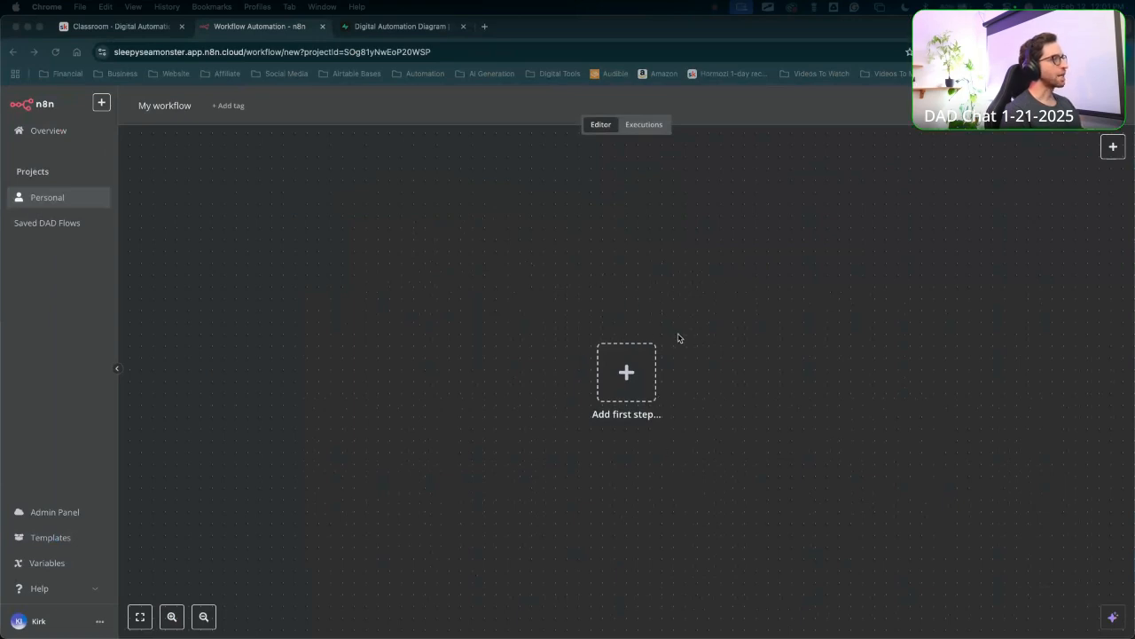
# Add a Telegram "On message" trigger as the first step of the empty workflow.
pyautogui.hscroll(3, 656, 335)
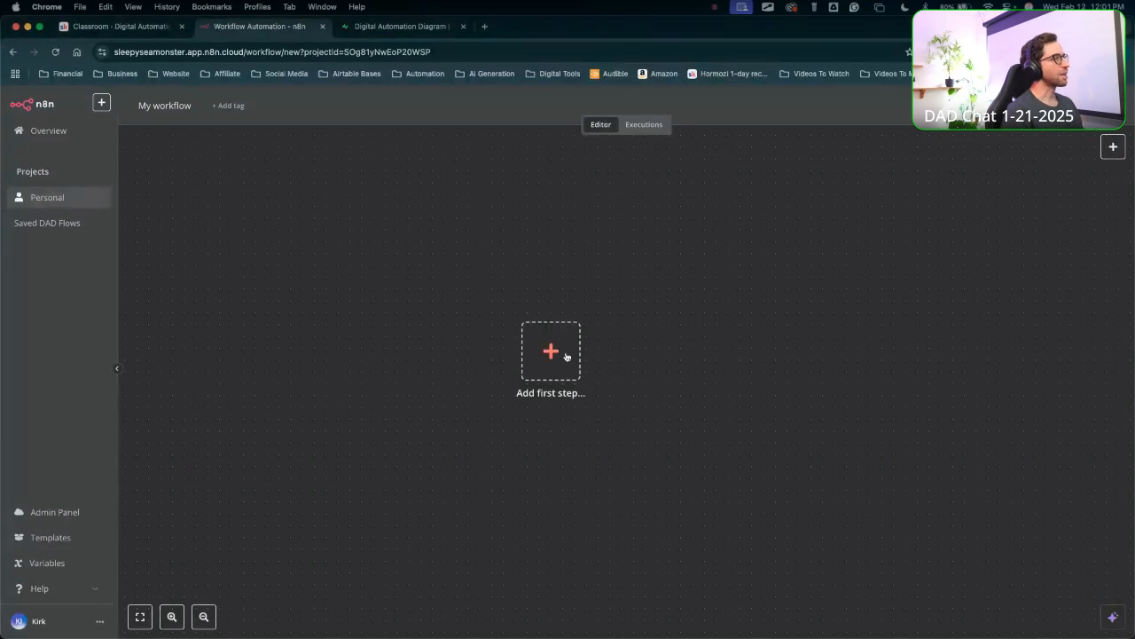
pyautogui.click(566, 355)
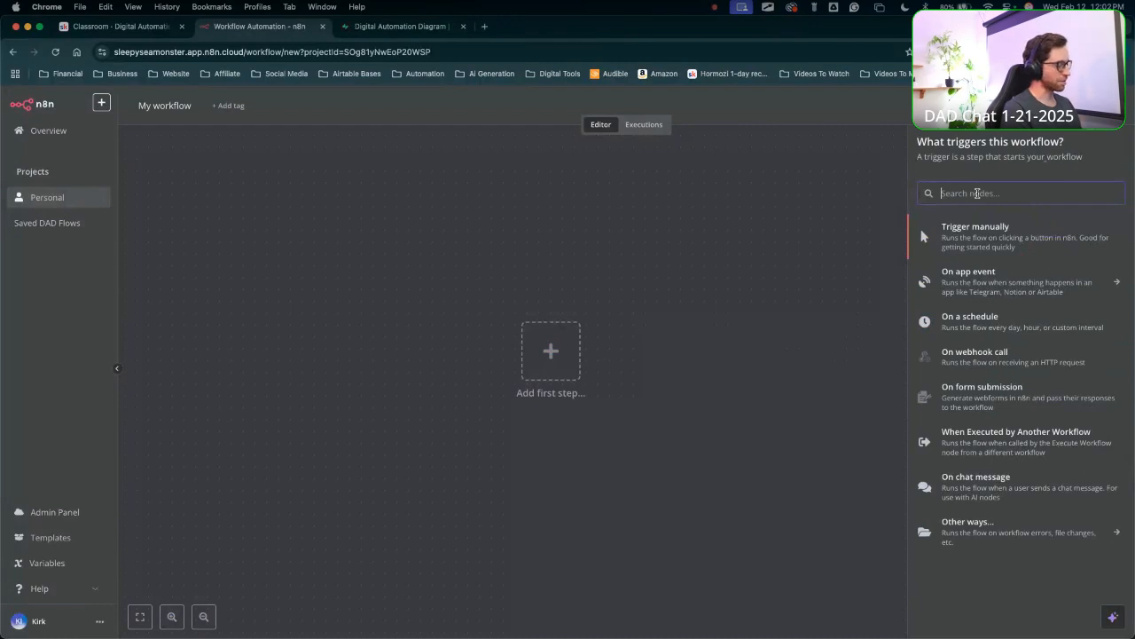
pyautogui.write('tel')
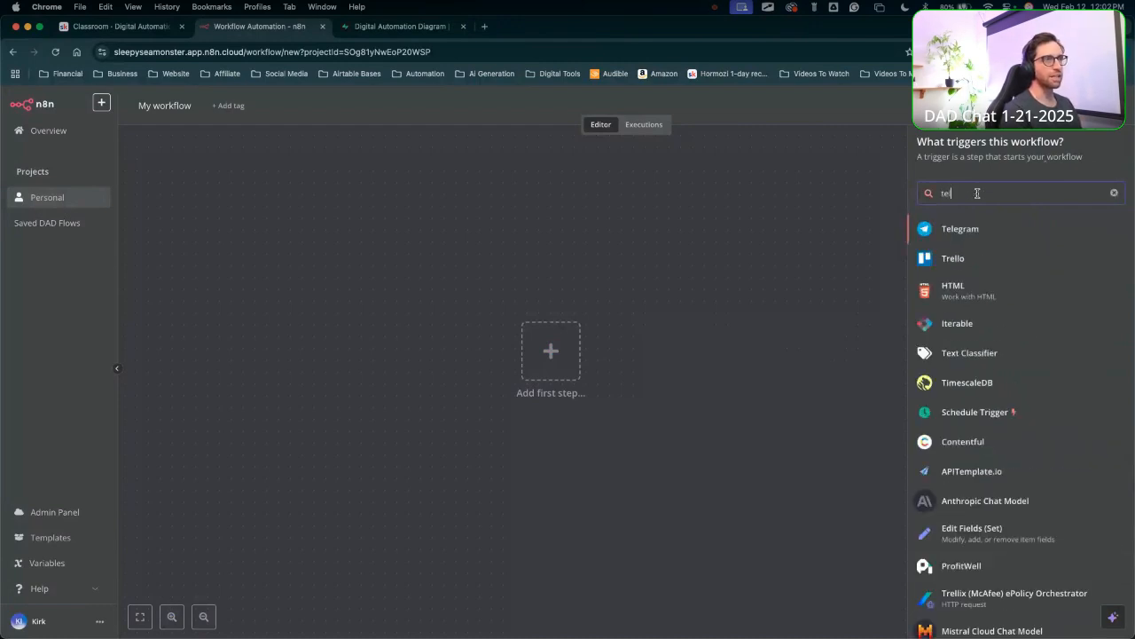
pyautogui.click(967, 228)
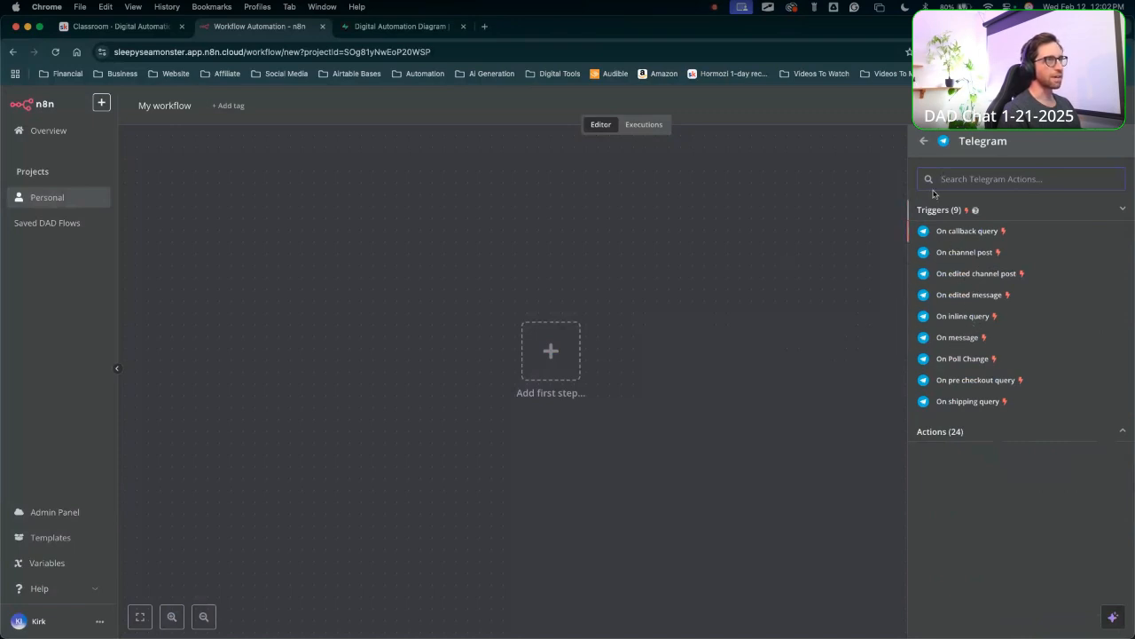
pyautogui.click(957, 339)
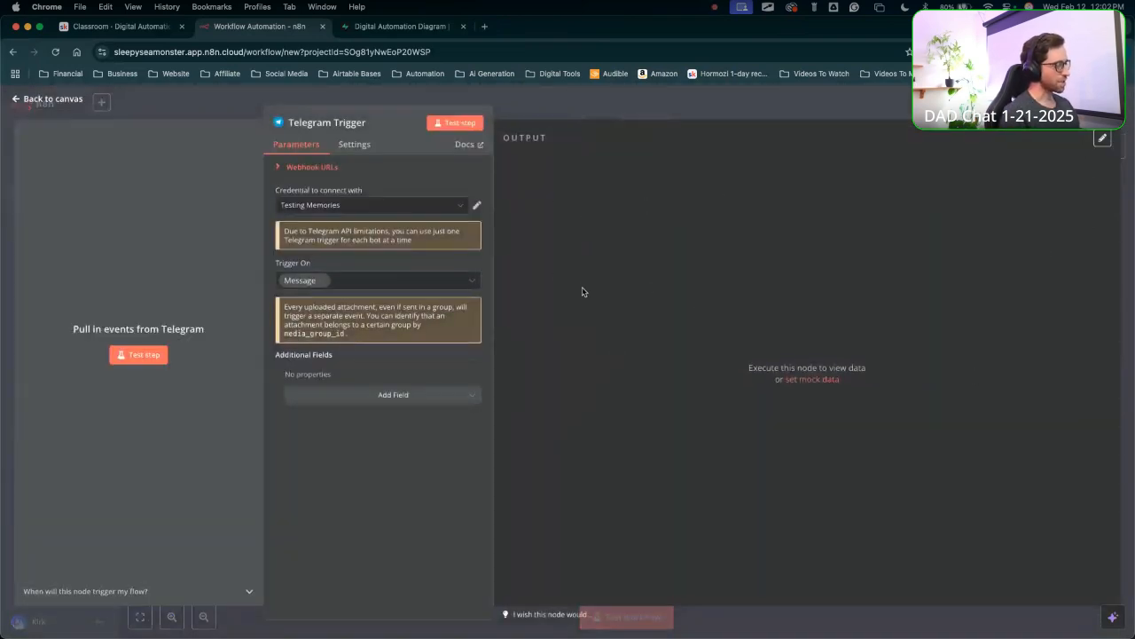
pyautogui.hotkey('ctrl', 'a')
pyautogui.moveTo(164, 259)
pyautogui.mouseDown()
pyautogui.moveTo(311, 273)
pyautogui.moveTo(258, 276)
pyautogui.moveTo(313, 269)
pyautogui.moveTo(302, 262)
pyautogui.moveTo(291, 281)
pyautogui.mouseUp()
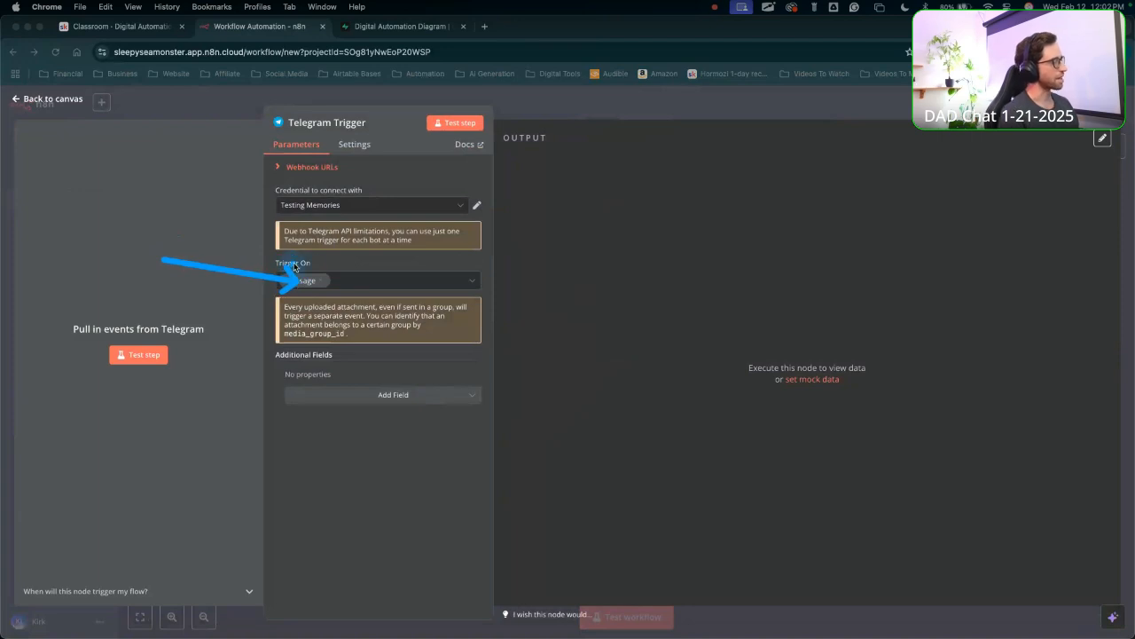
pyautogui.press('Escape')
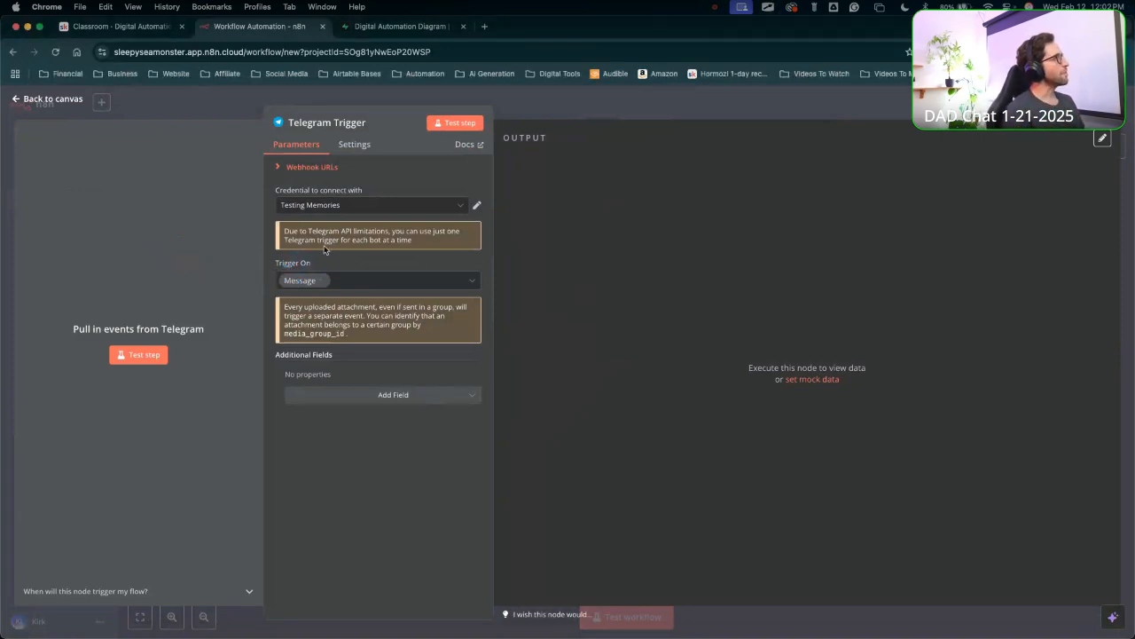
pyautogui.moveTo(216, 258)
pyautogui.mouseDown()
pyautogui.moveTo(276, 218)
pyautogui.moveTo(268, 209)
pyautogui.mouseUp()
pyautogui.press('Escape')
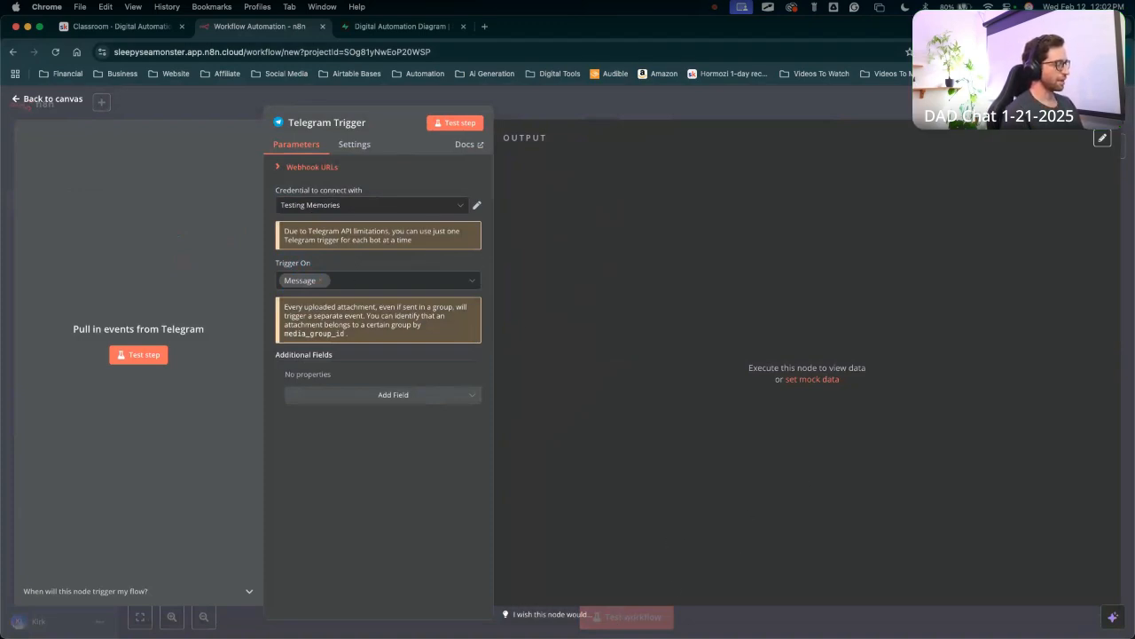
pyautogui.hotkey('ctrl', 'Up')
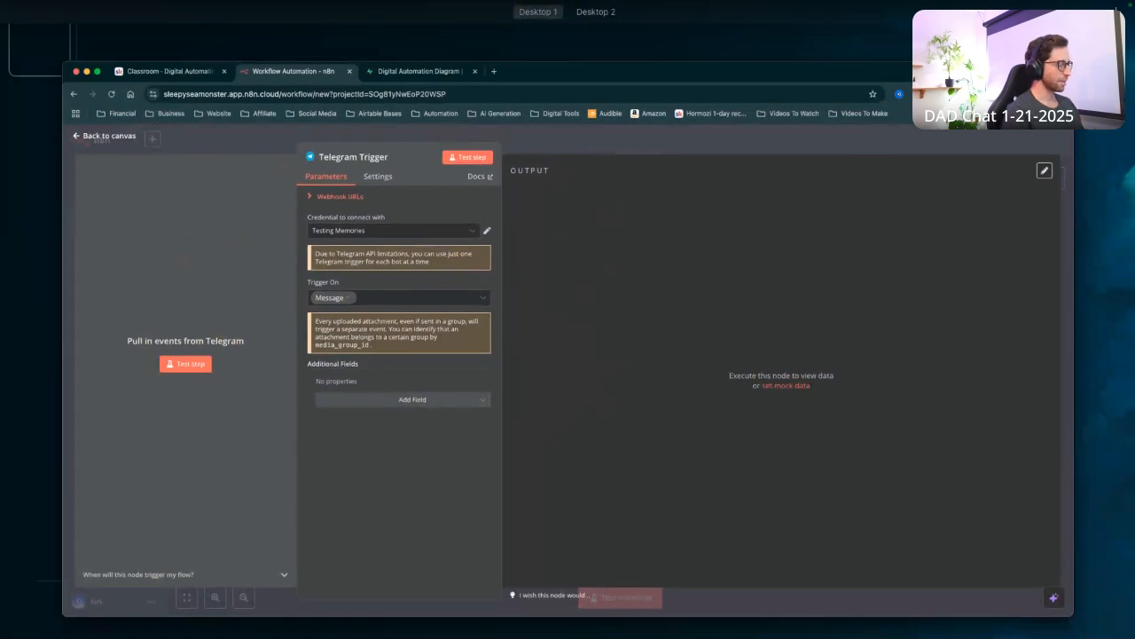
pyautogui.hotkey('ctrl', 'Up')
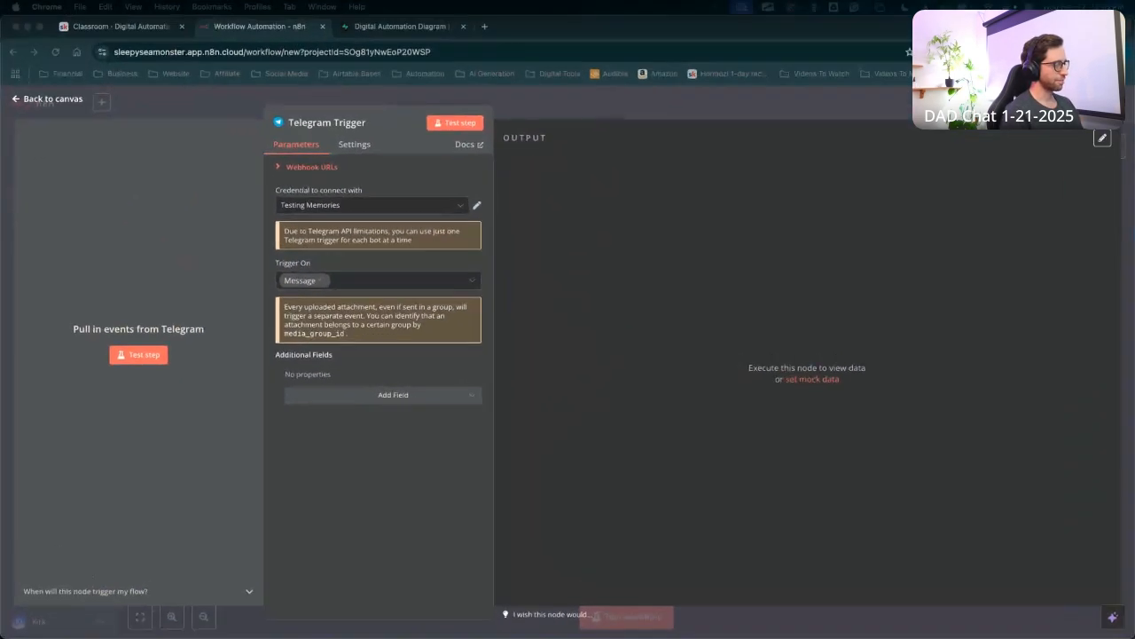
pyautogui.hotkey('ctrl', 'Up')
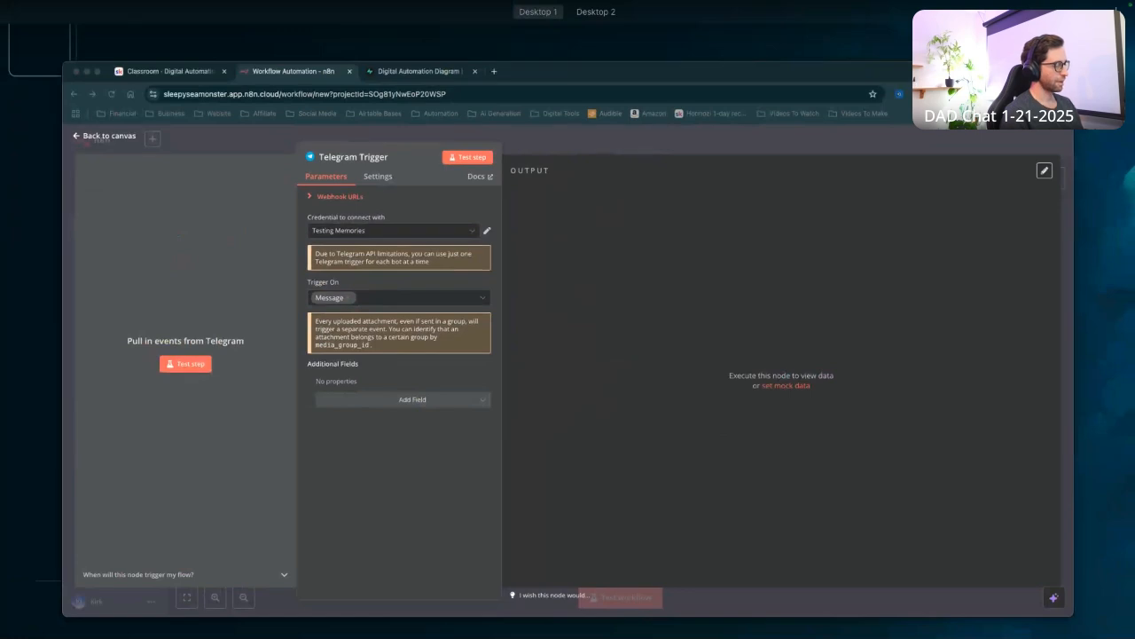
pyautogui.hotkey('ctrl', 'Up')
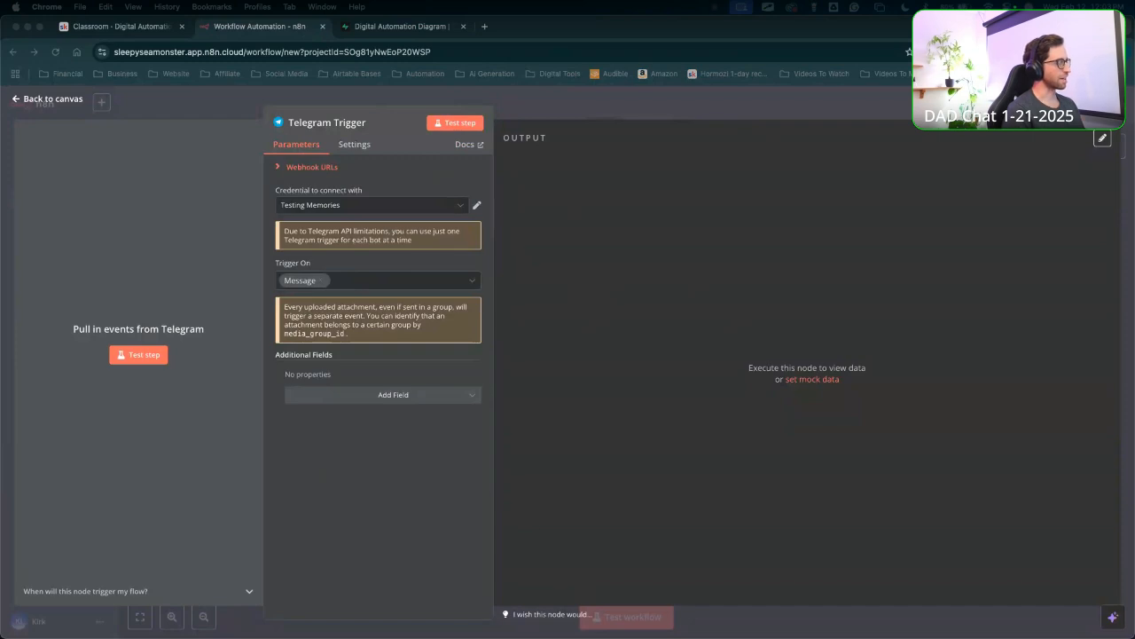
pyautogui.click(536, 10)
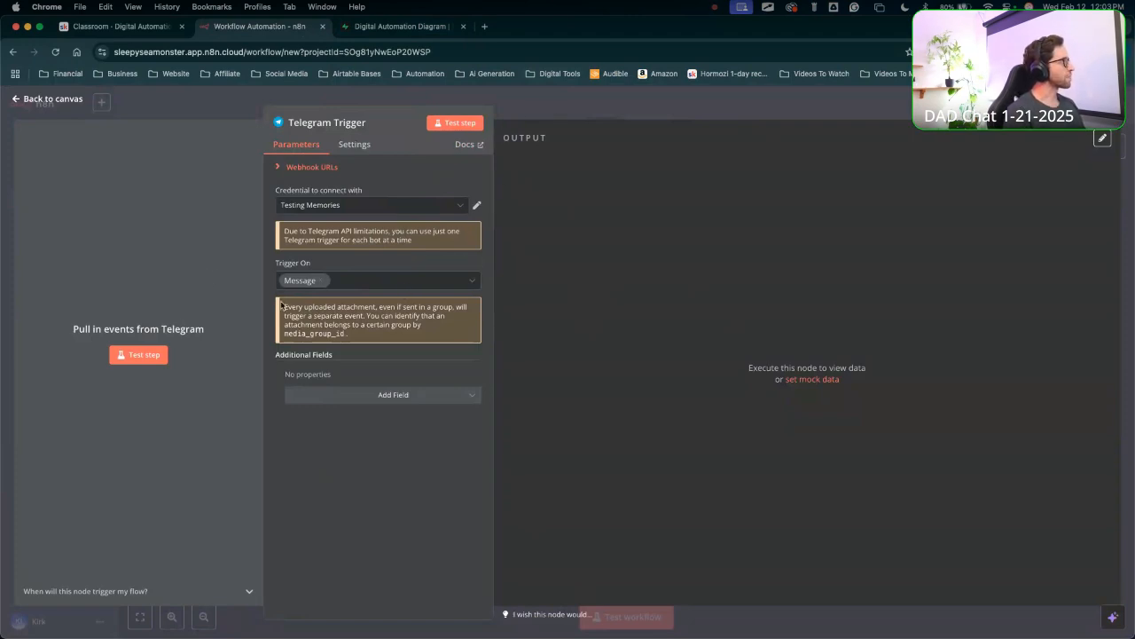
# Add Callback Query alongside Message to the events the Telegram Trigger fires on.
pyautogui.click(459, 279)
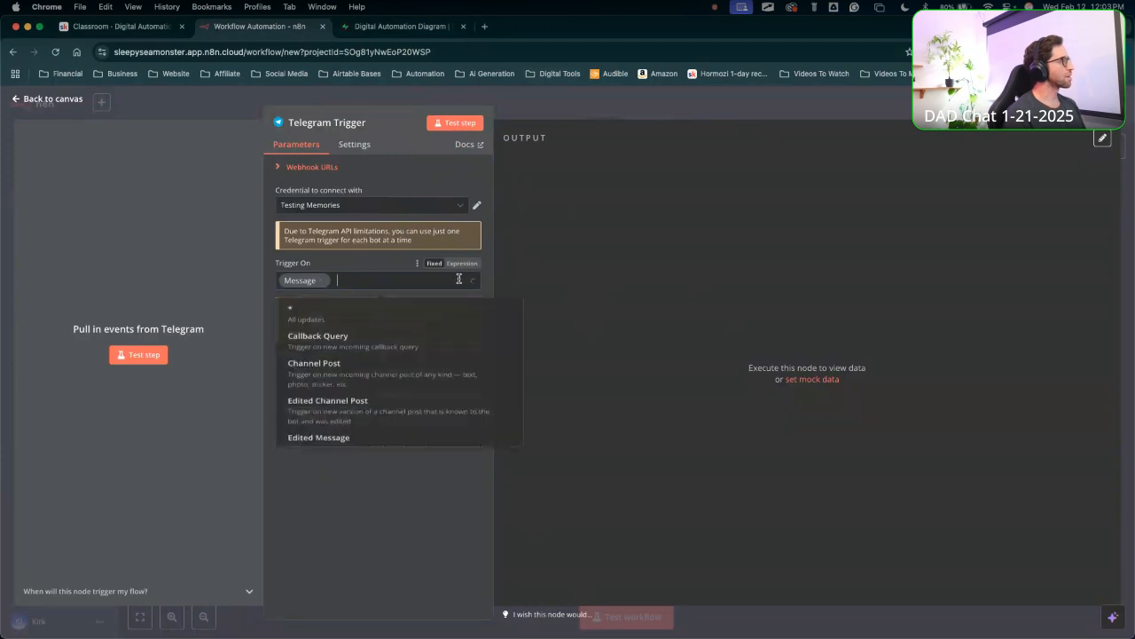
pyautogui.scroll(-3, 337, 337)
pyautogui.scroll(3, 359, 330)
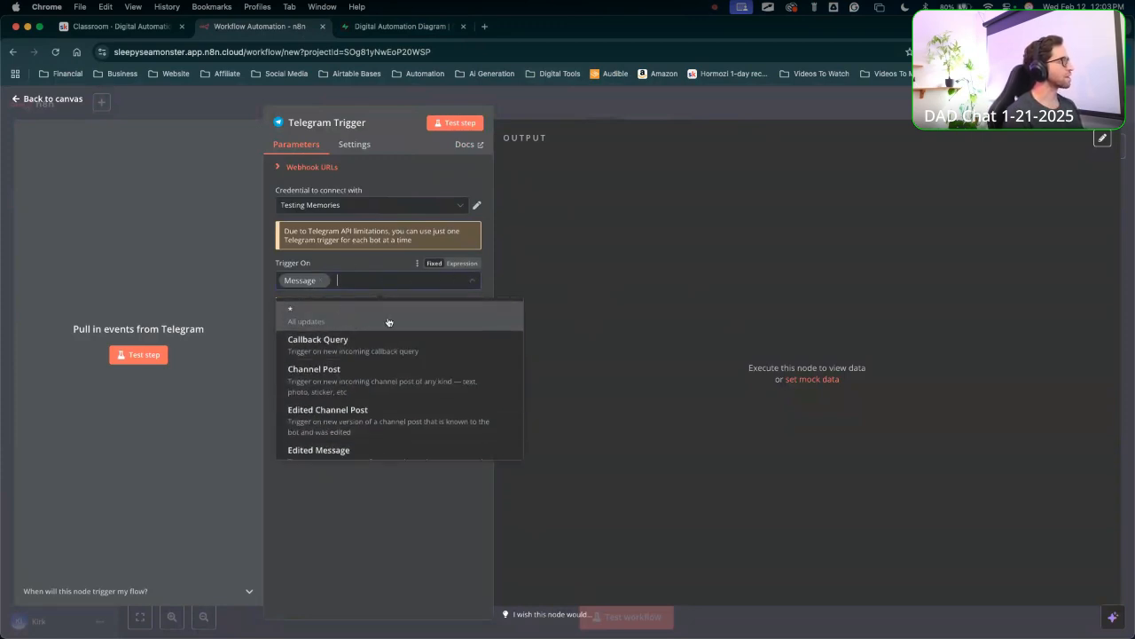
pyautogui.click(331, 353)
pyautogui.scroll(-2, 372, 378)
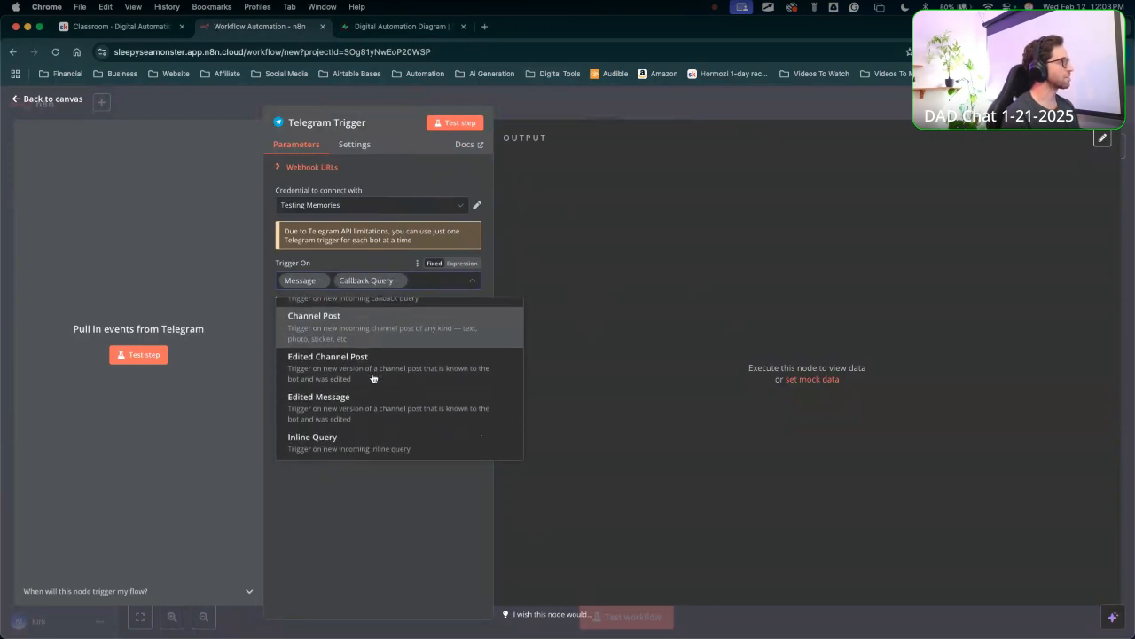
pyautogui.scroll(-3, 372, 378)
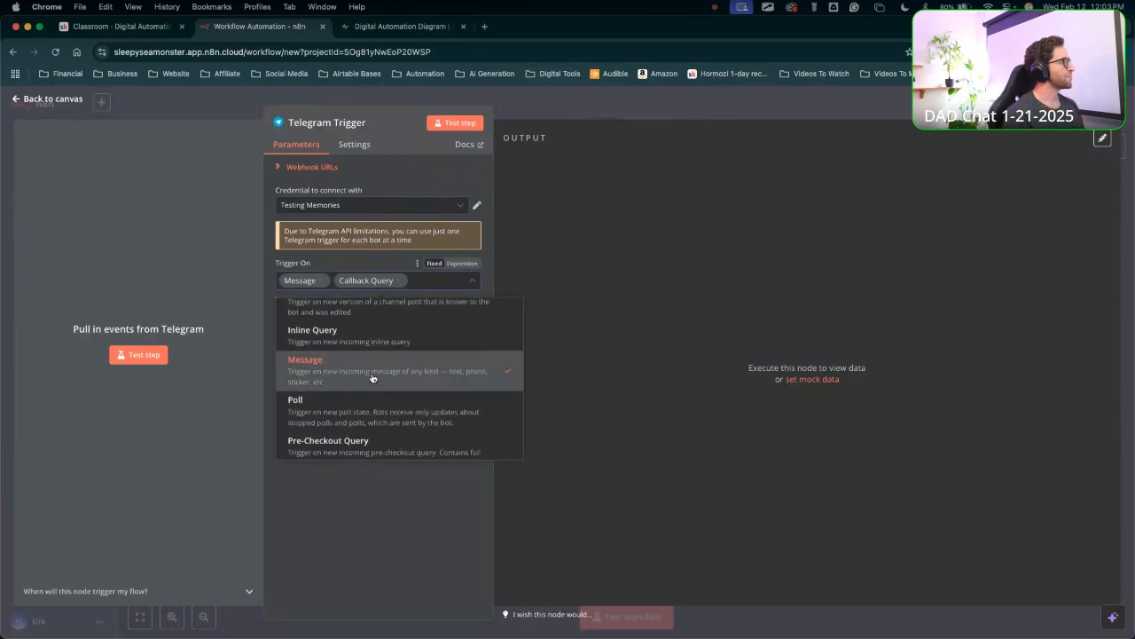
pyautogui.scroll(-2, 372, 378)
pyautogui.scroll(5, 366, 380)
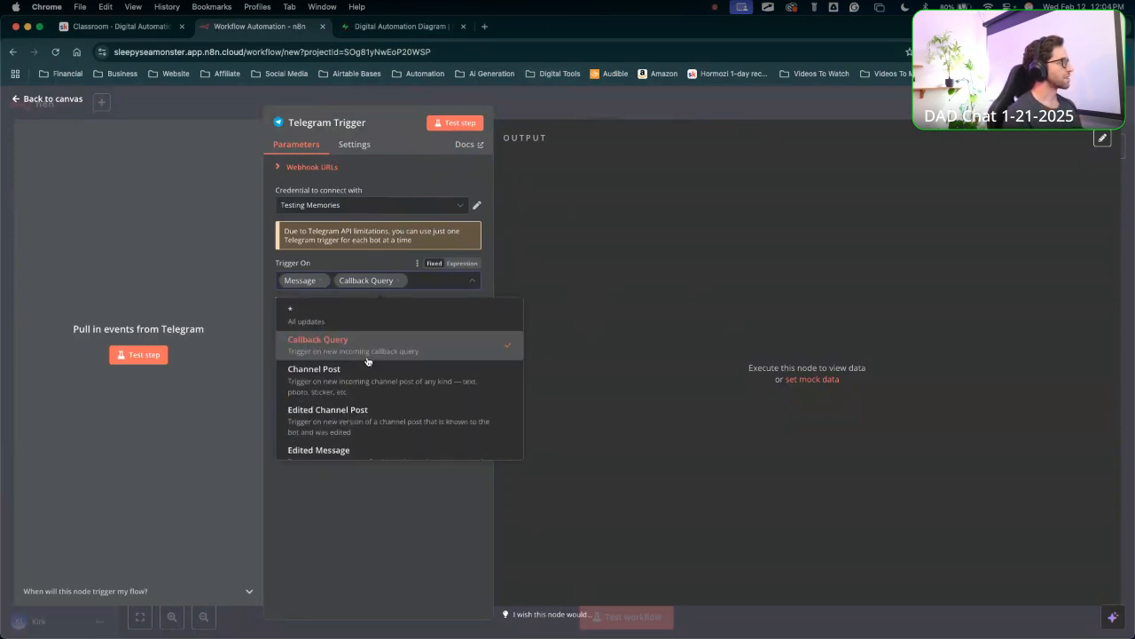
pyautogui.click(336, 500)
pyautogui.click(445, 280)
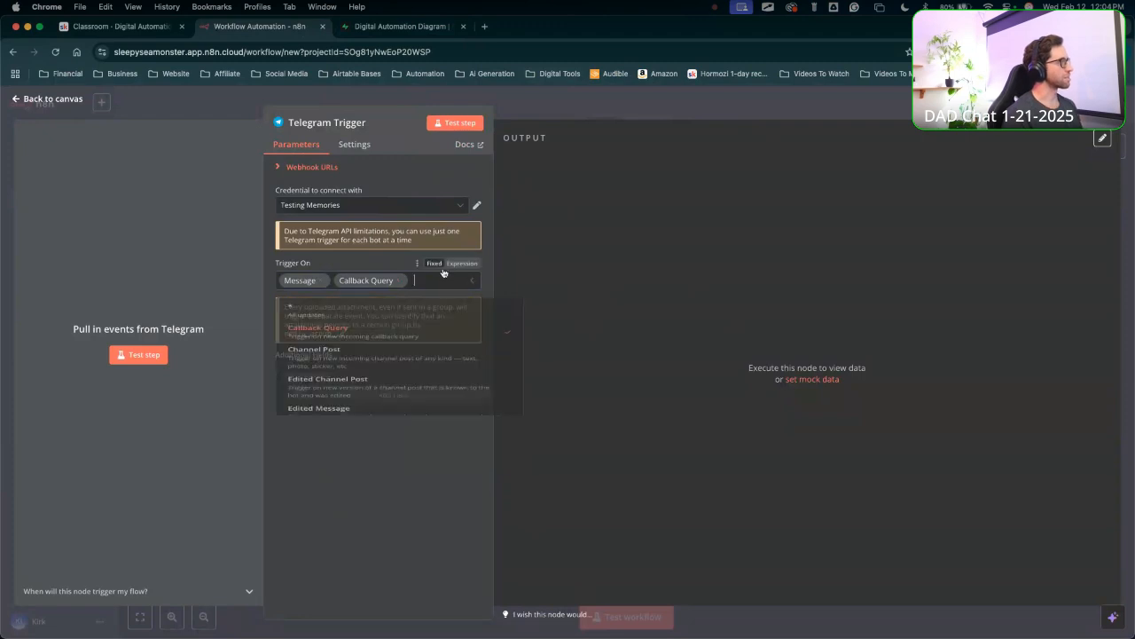
pyautogui.scroll(3, 399, 372)
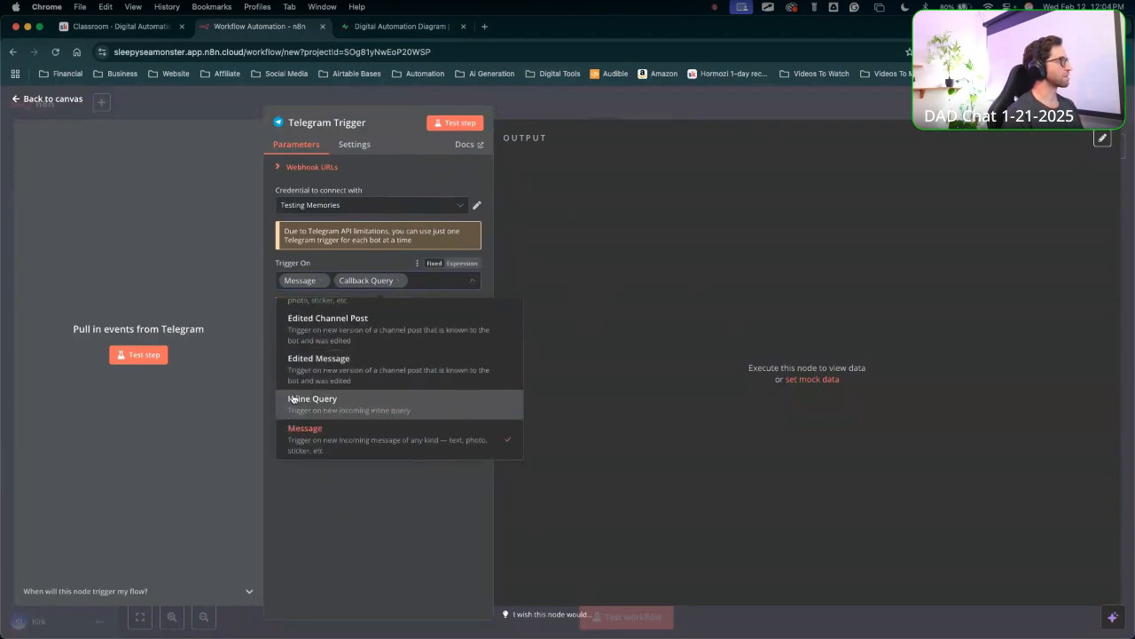
pyautogui.click(431, 524)
pyautogui.moveTo(400, 439)
pyautogui.mouseDown()
pyautogui.moveTo(328, 282)
pyautogui.moveTo(445, 286)
pyautogui.moveTo(267, 287)
pyautogui.moveTo(371, 284)
pyautogui.moveTo(306, 273)
pyautogui.moveTo(381, 282)
pyautogui.mouseUp()
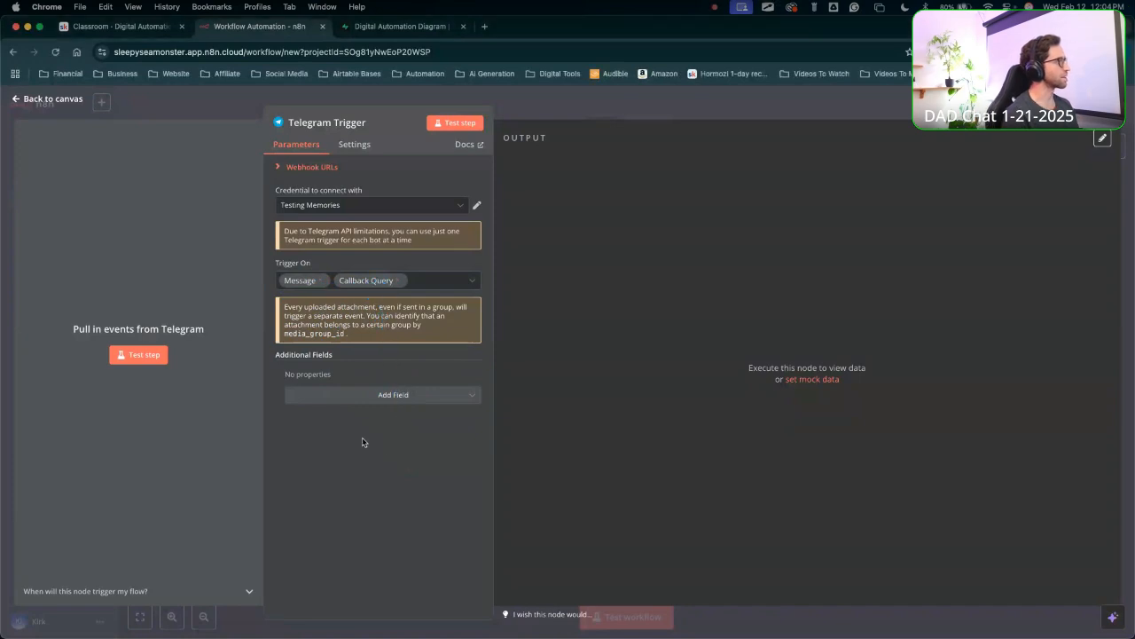
pyautogui.moveTo(365, 450)
pyautogui.mouseDown()
pyautogui.moveTo(377, 312)
pyautogui.moveTo(351, 297)
pyautogui.moveTo(399, 273)
pyautogui.moveTo(371, 280)
pyautogui.mouseUp()
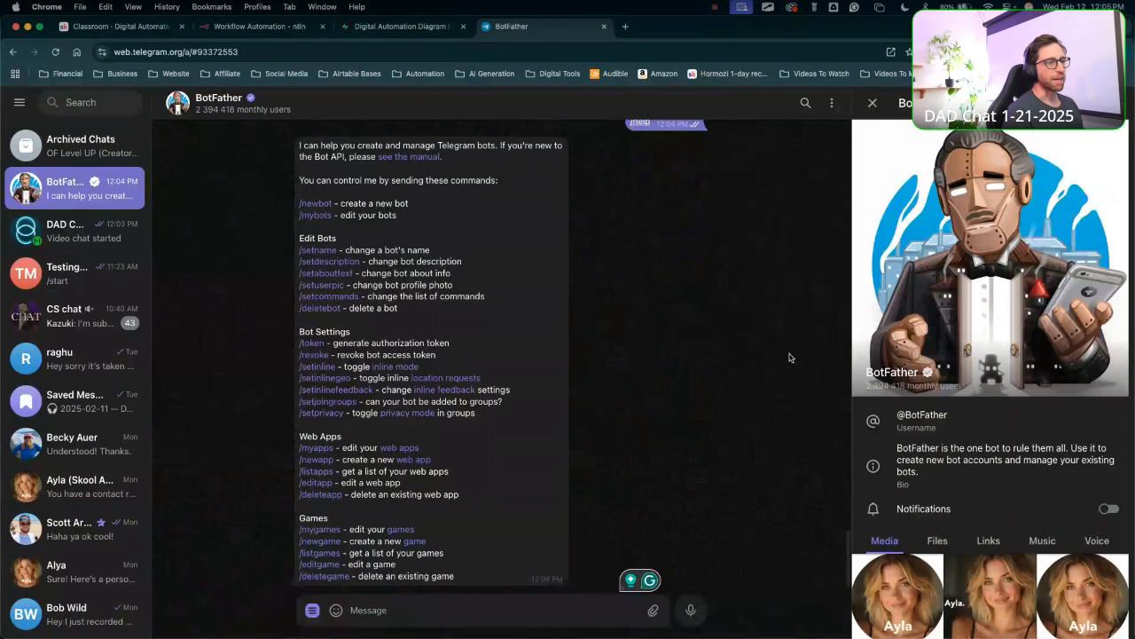
# Start creating a new Telegram bot by sending the /newbot command in the BotFather chat.
pyautogui.scroll(-3, 878, 417)
pyautogui.scroll(5, 722, 410)
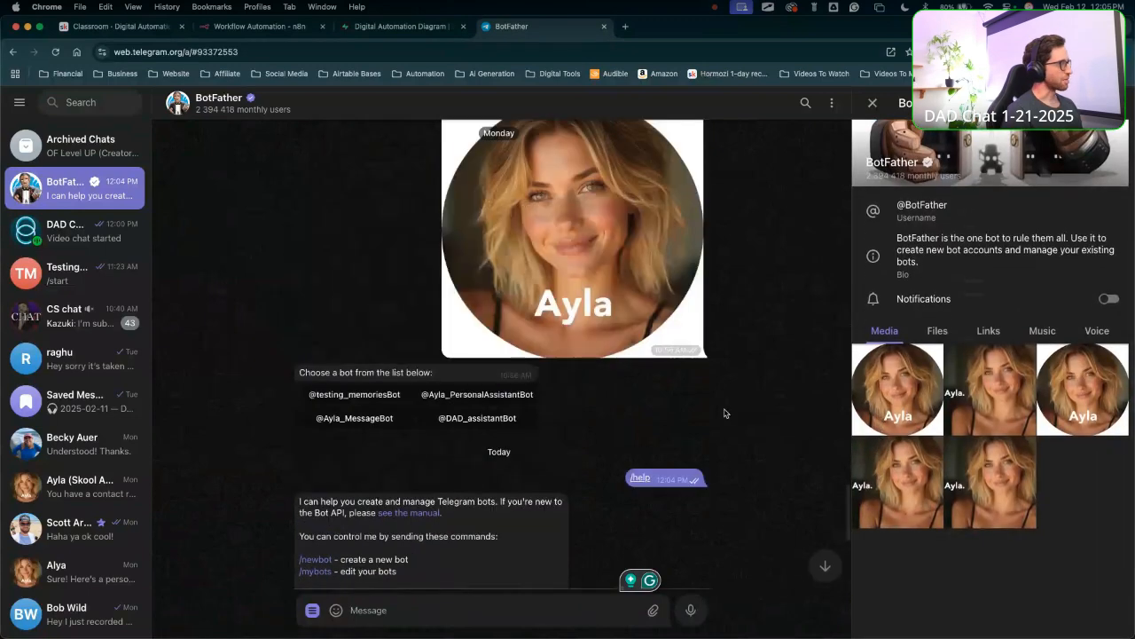
pyautogui.scroll(-5, 722, 411)
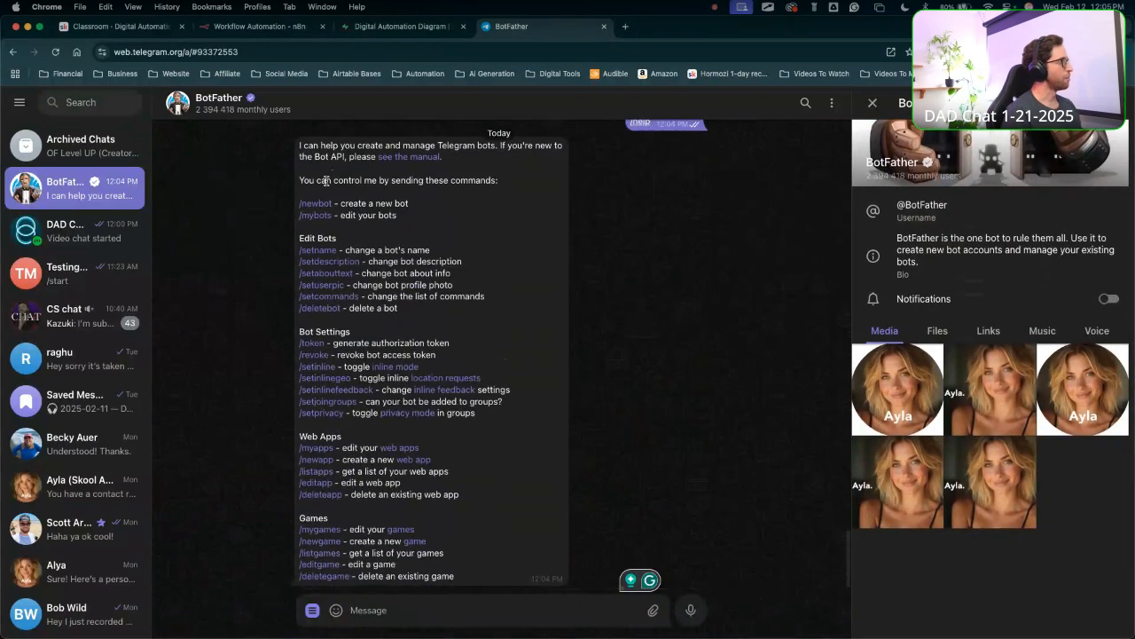
pyautogui.click(317, 208)
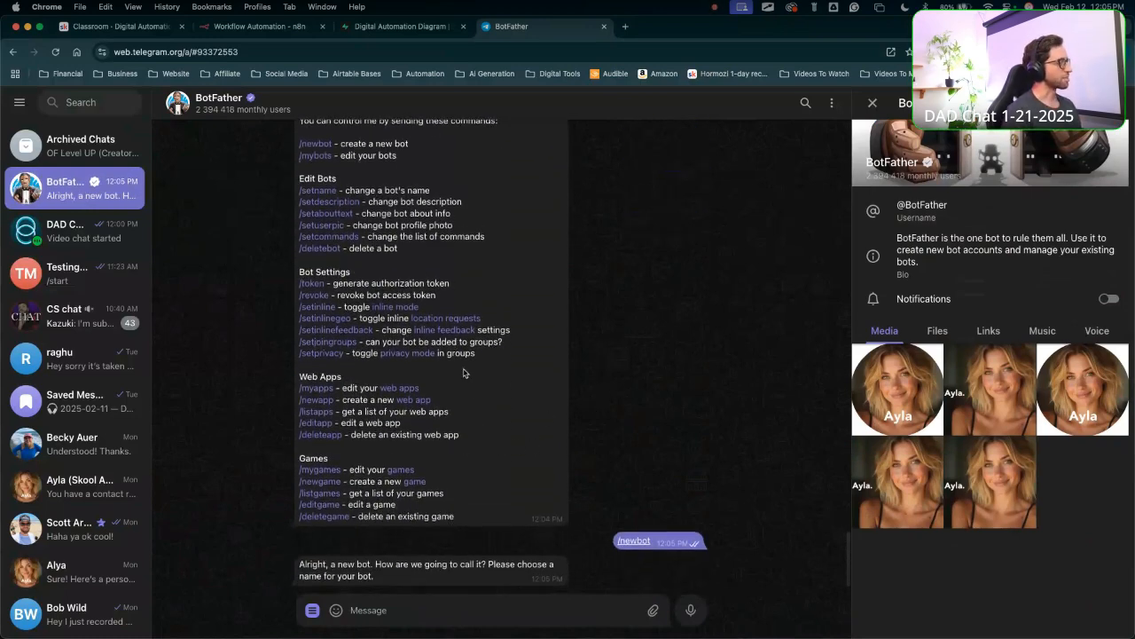
pyautogui.scroll(5, 373, 177)
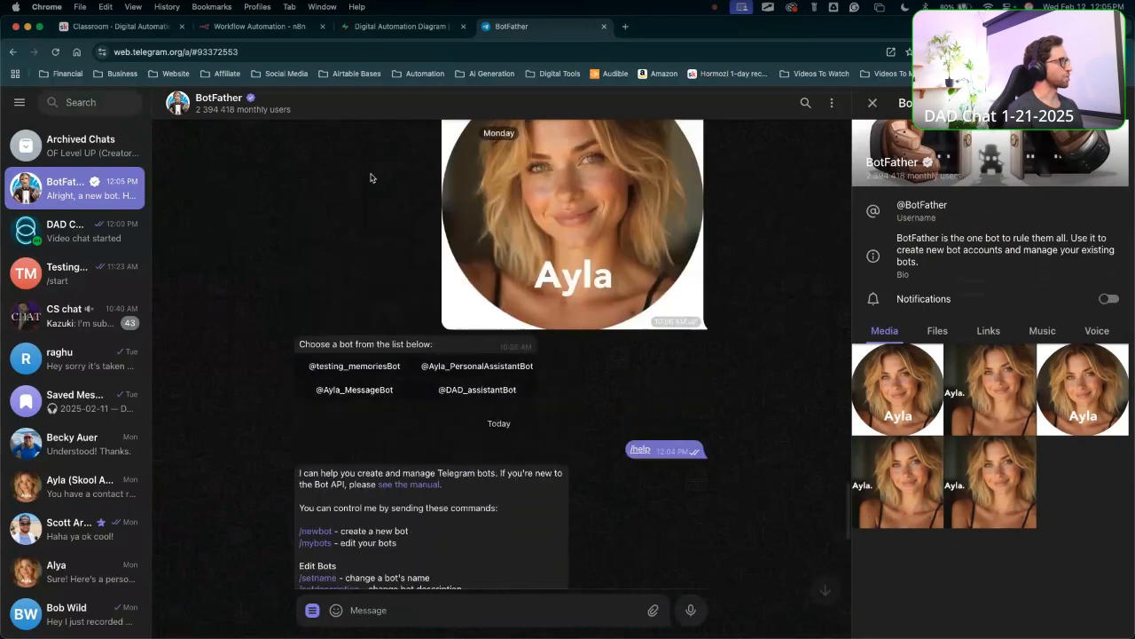
pyautogui.scroll(-2, 403, 313)
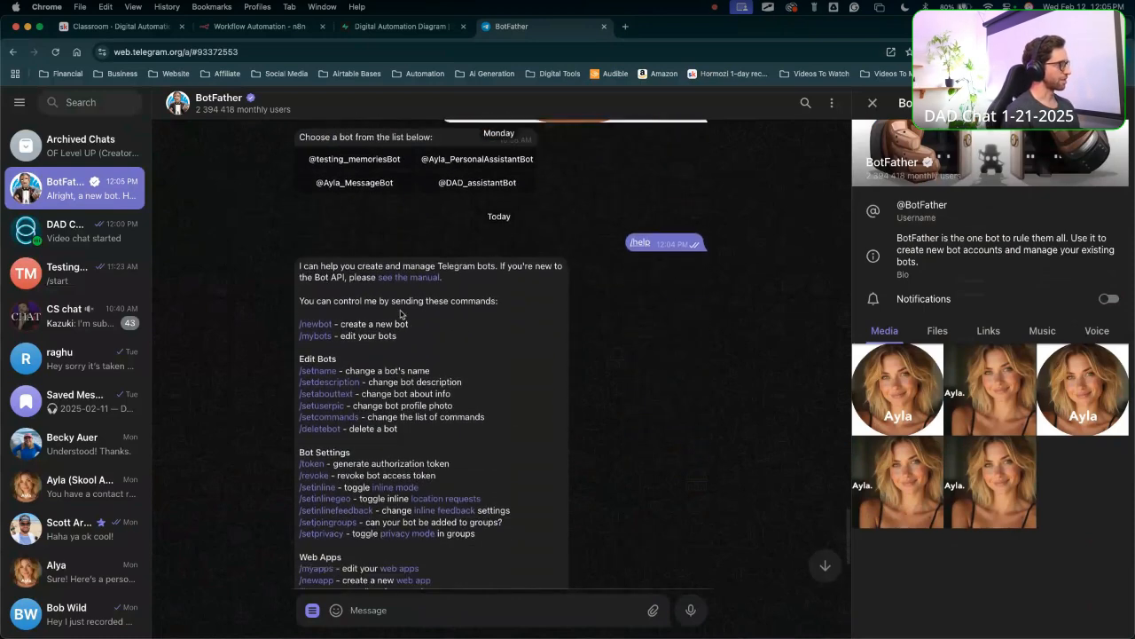
pyautogui.click(315, 324)
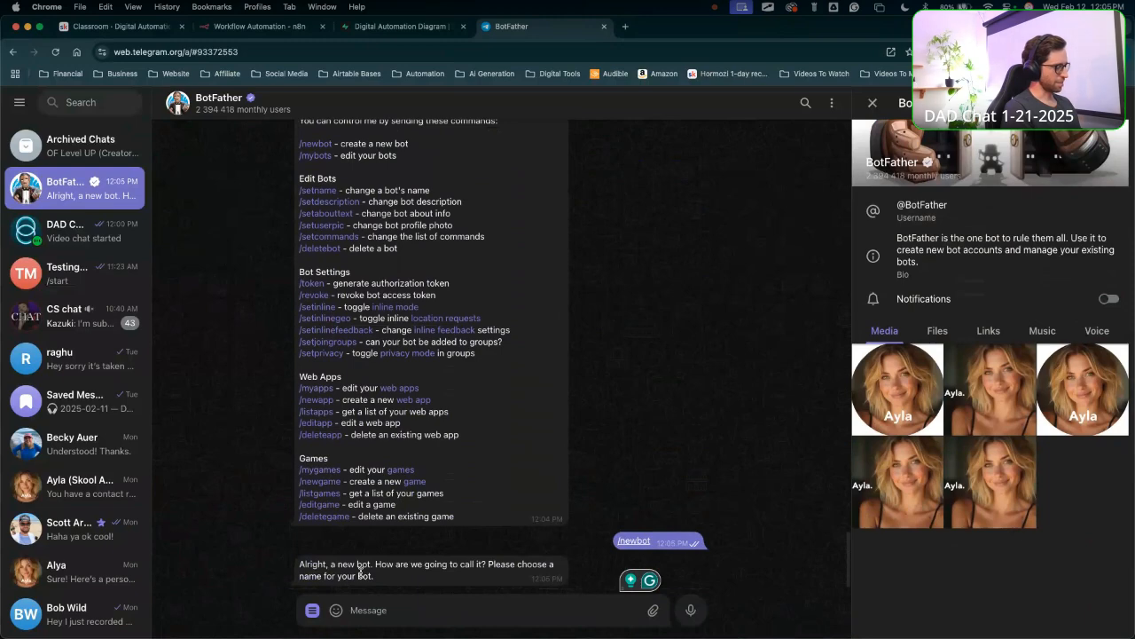
pyautogui.write('str')
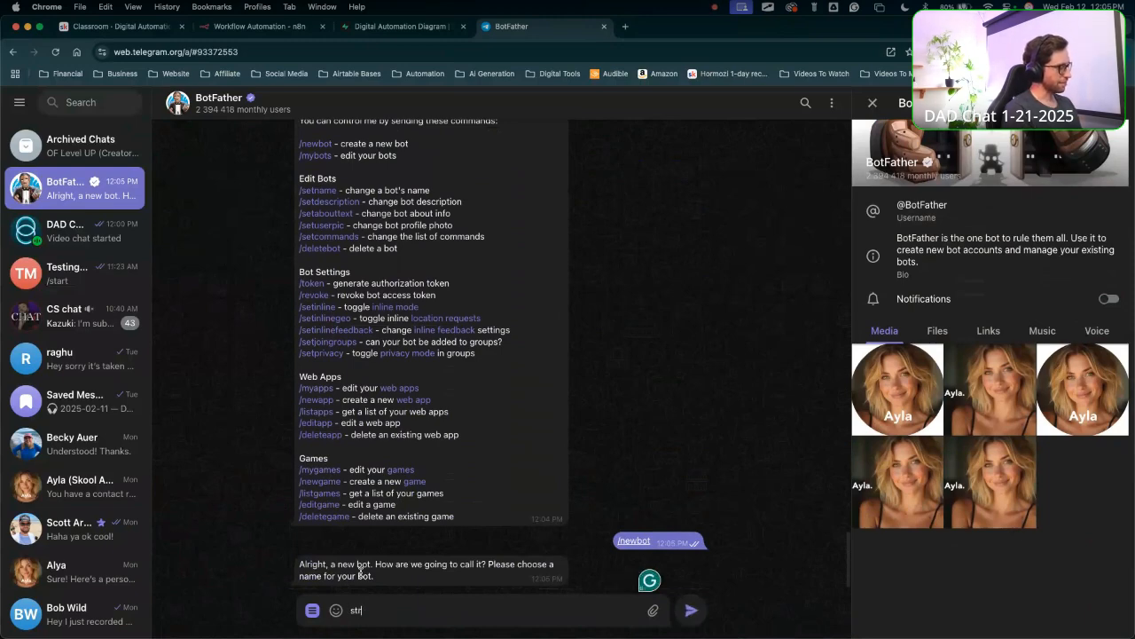
pyautogui.write('eam')
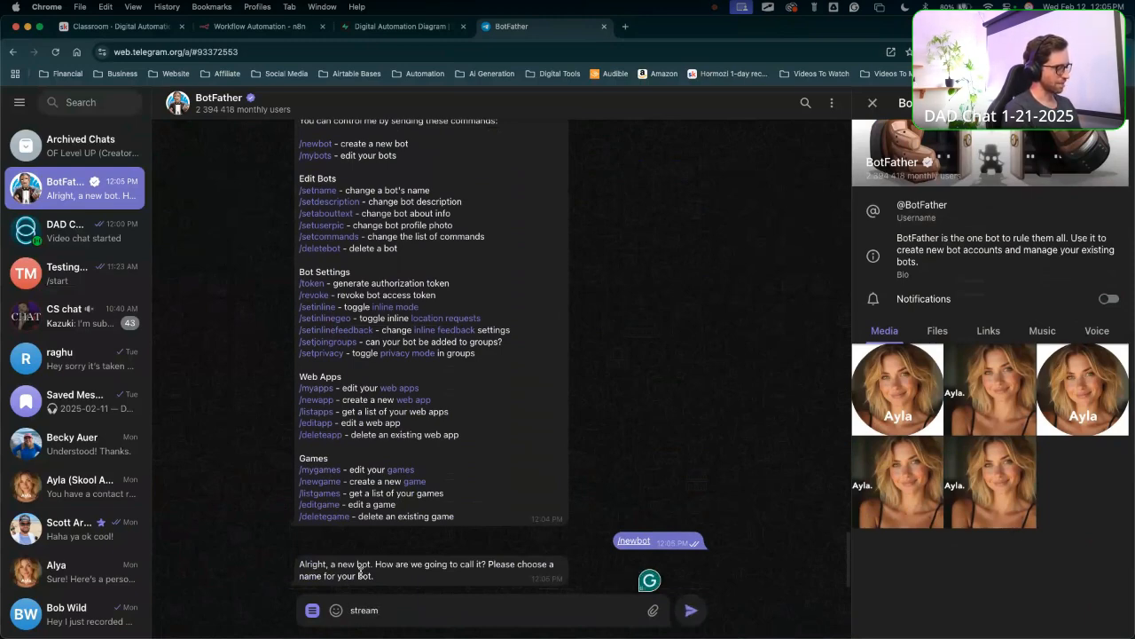
pyautogui.press('BackSpace')
pyautogui.press('BackSpace')
pyautogui.press('BackSpace')
pyautogui.press('BackSpace')
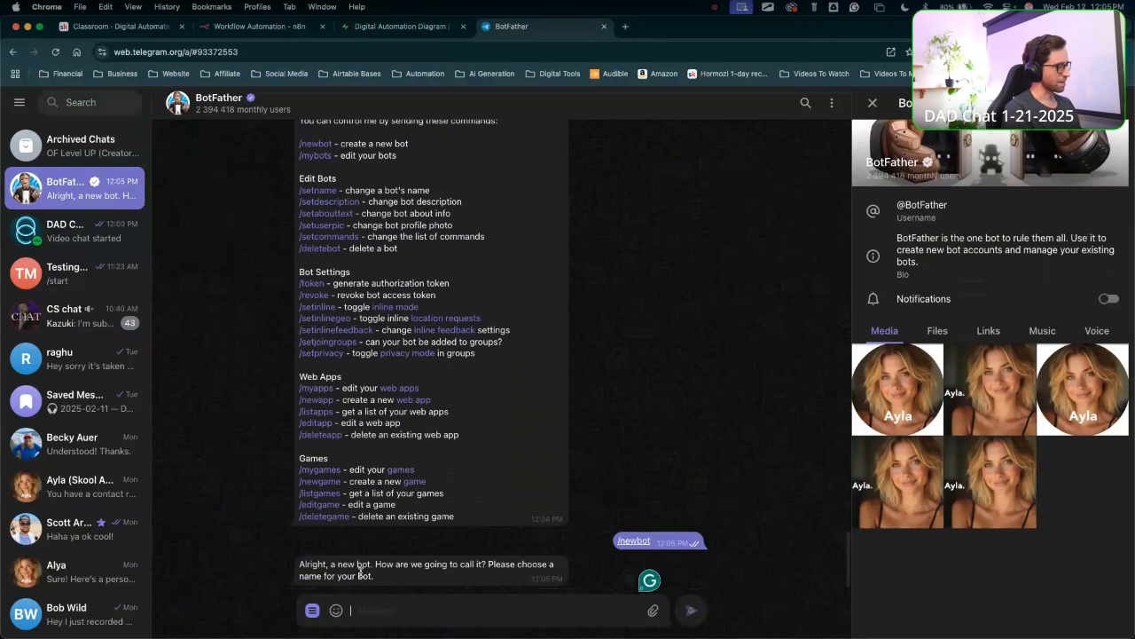
# Name the new bot "Live Stream Test" in reply to BotFather.
pyautogui.write('Live A')
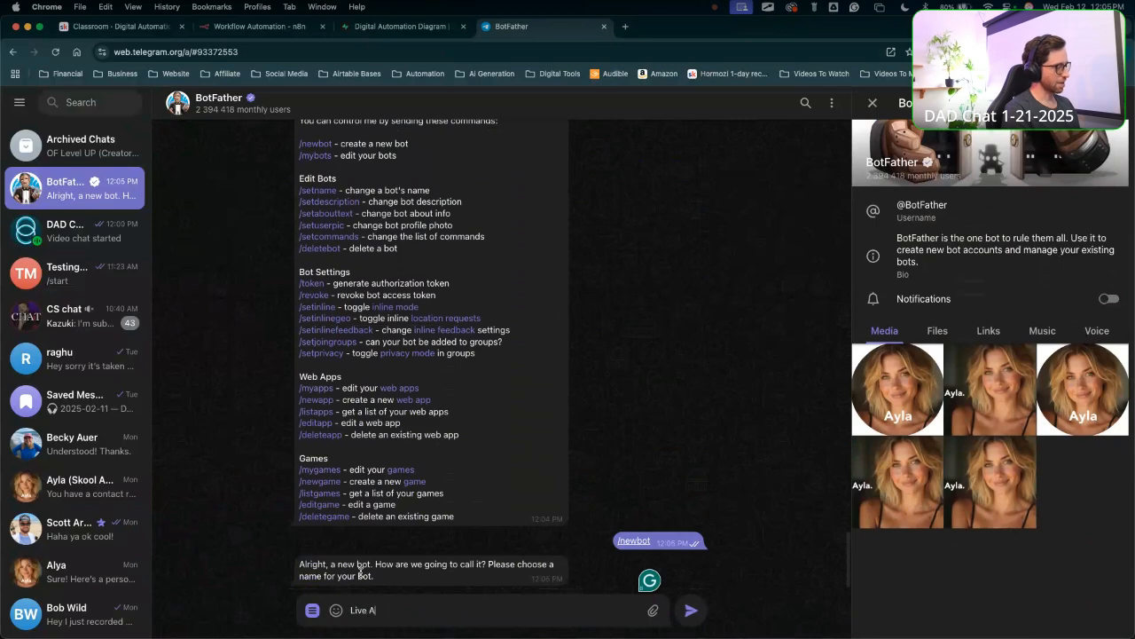
pyautogui.press('BackSpace')
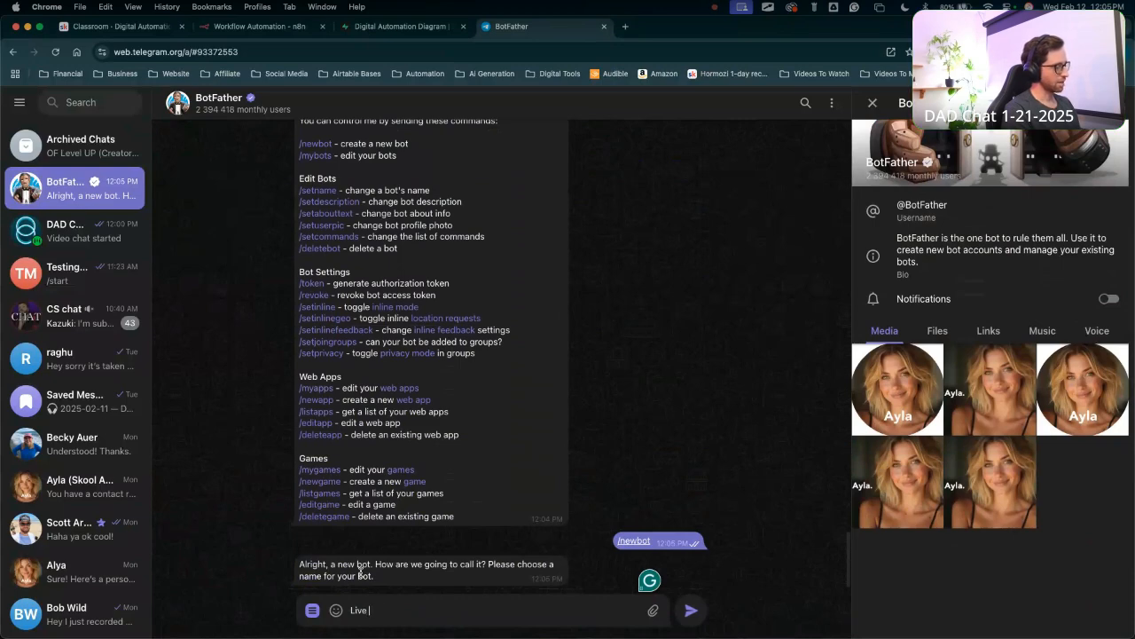
pyautogui.write('Stream Test')
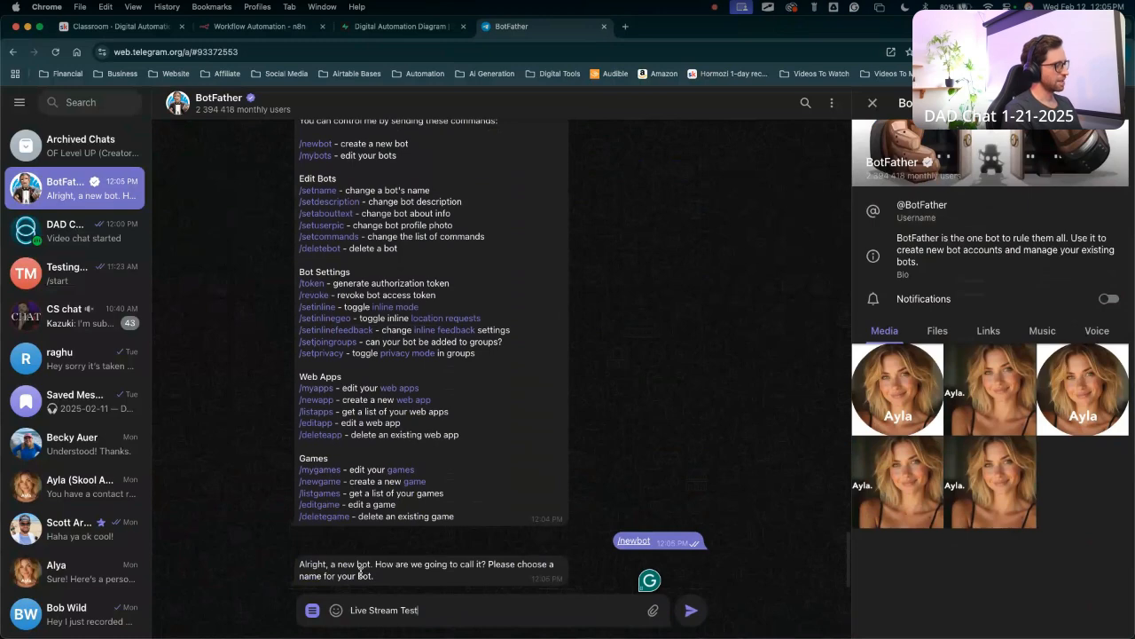
pyautogui.click(691, 610)
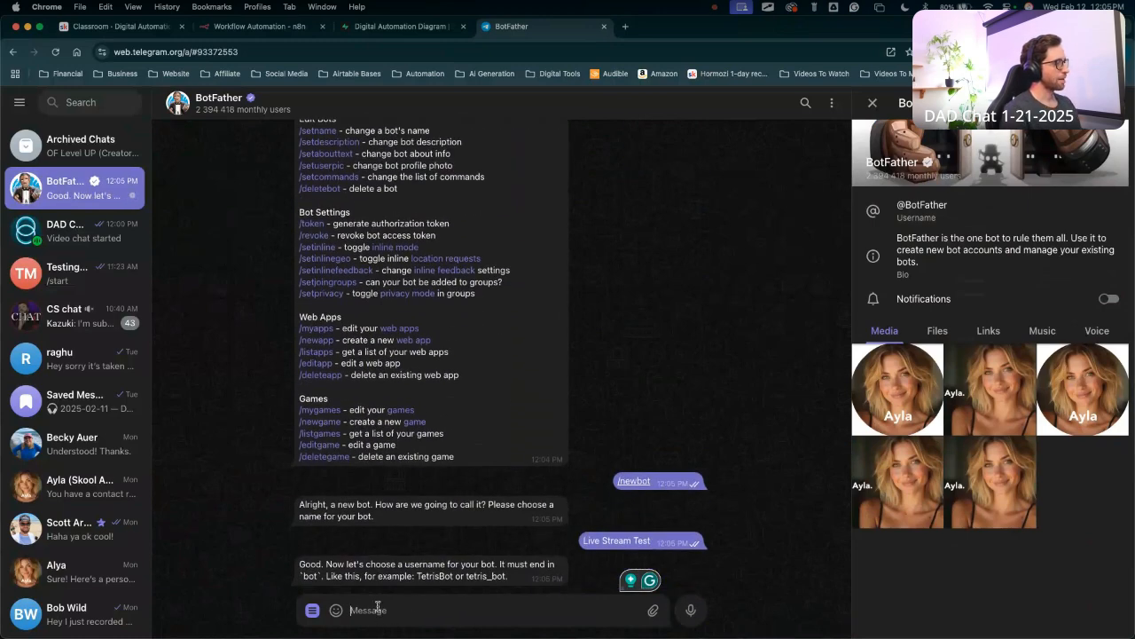
# Give the bot the username liveStream_testBot and copy the access token BotFather issues.
pyautogui.write('Live')
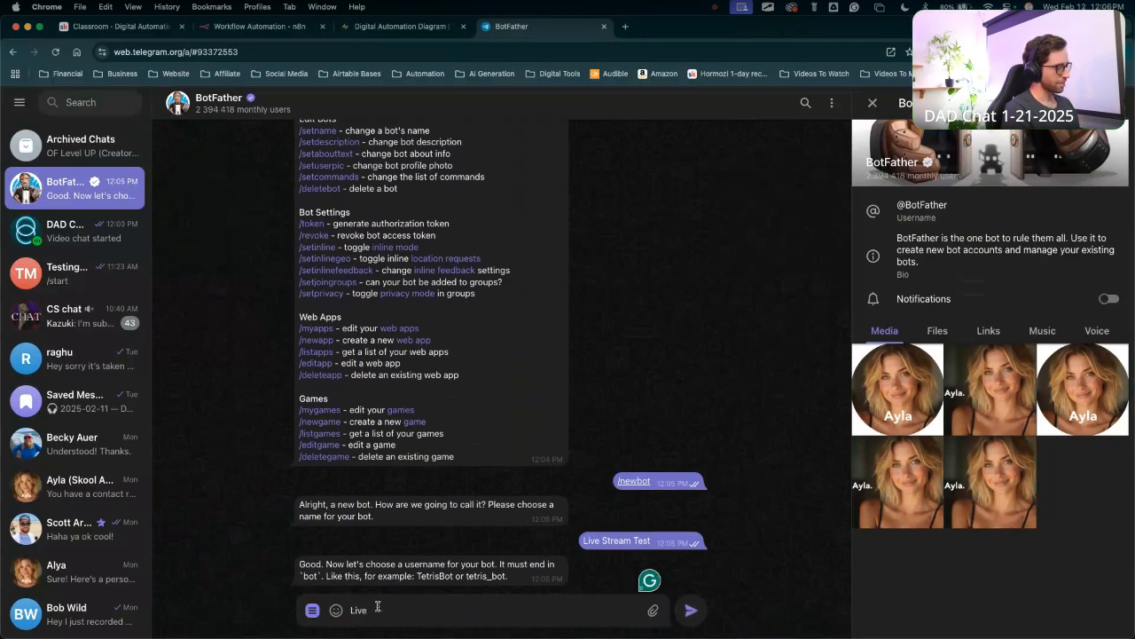
pyautogui.press('BackSpace')
pyautogui.press('BackSpace')
pyautogui.write('live')
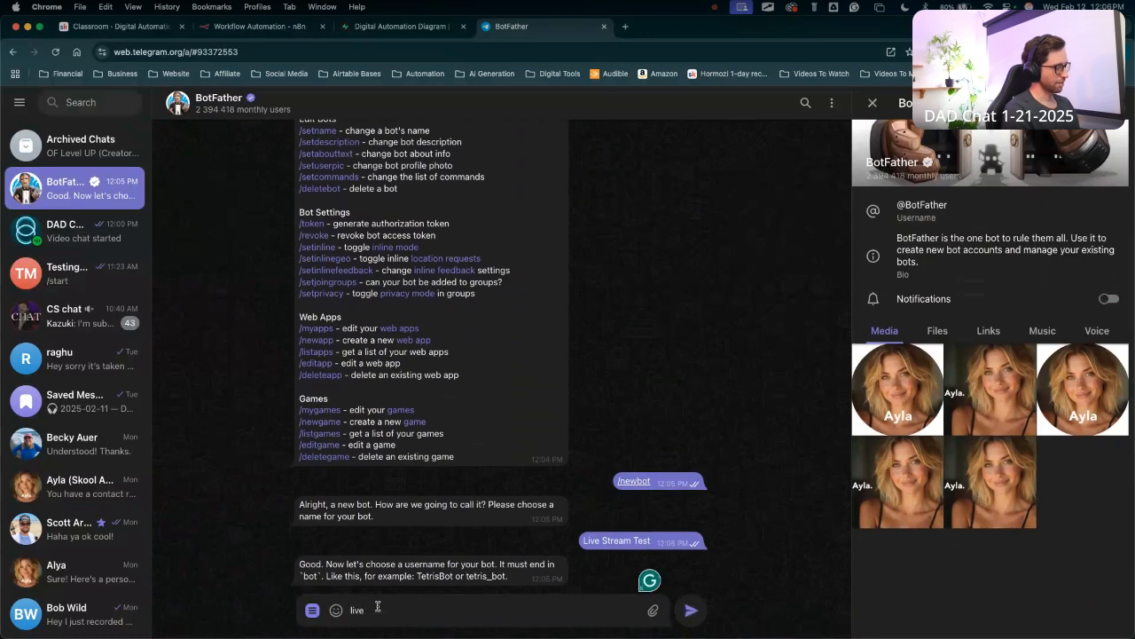
pyautogui.write('S')
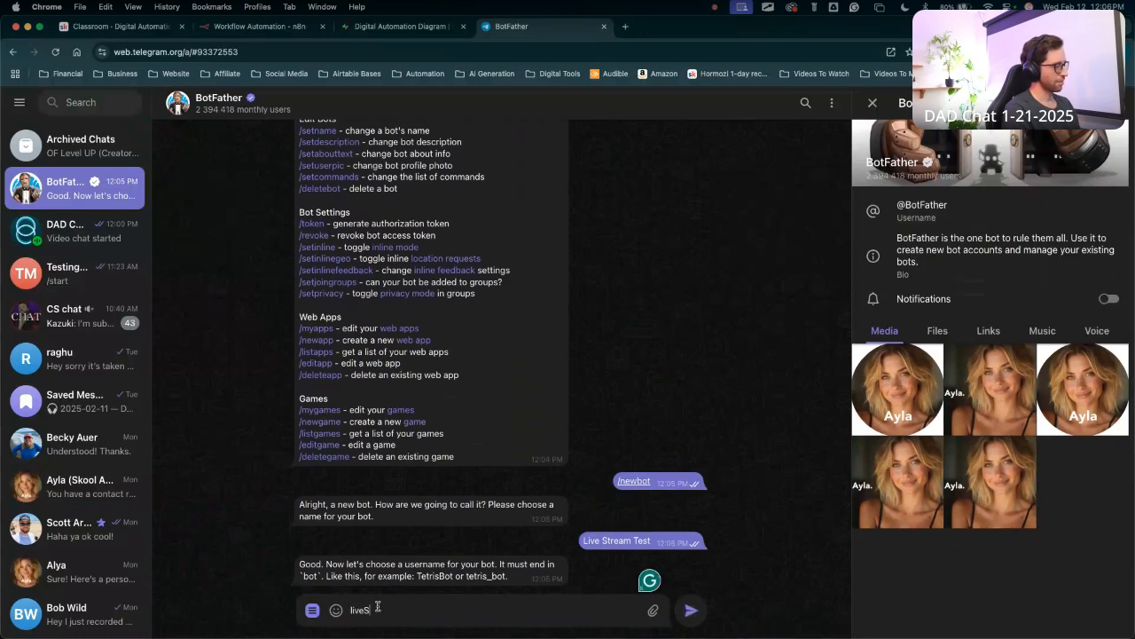
pyautogui.write('tretream')
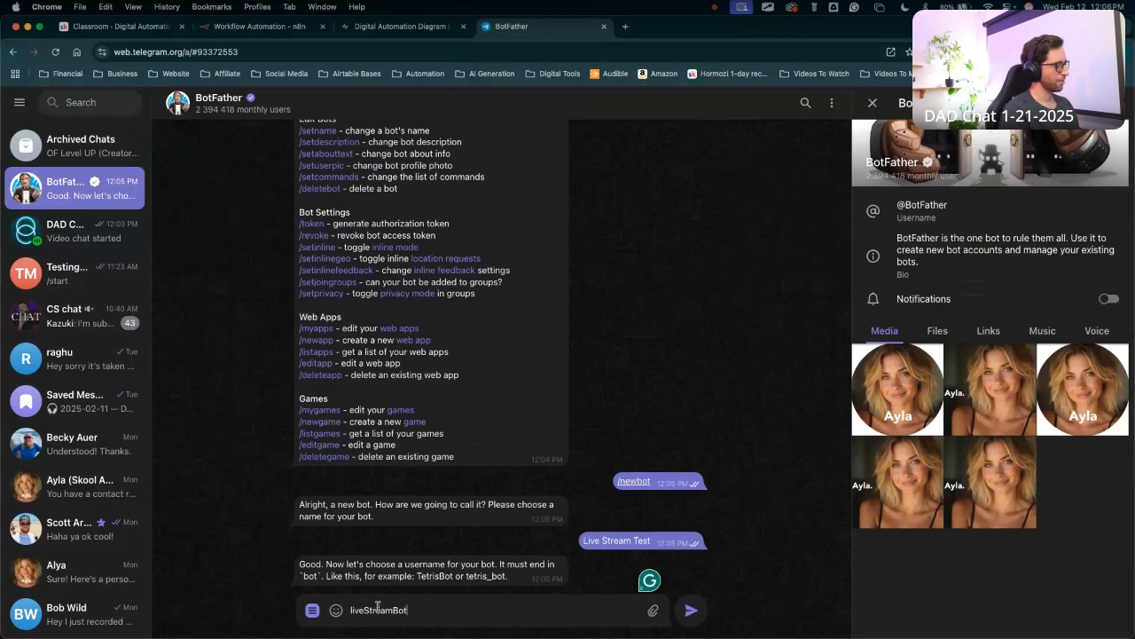
pyautogui.write('_Test')
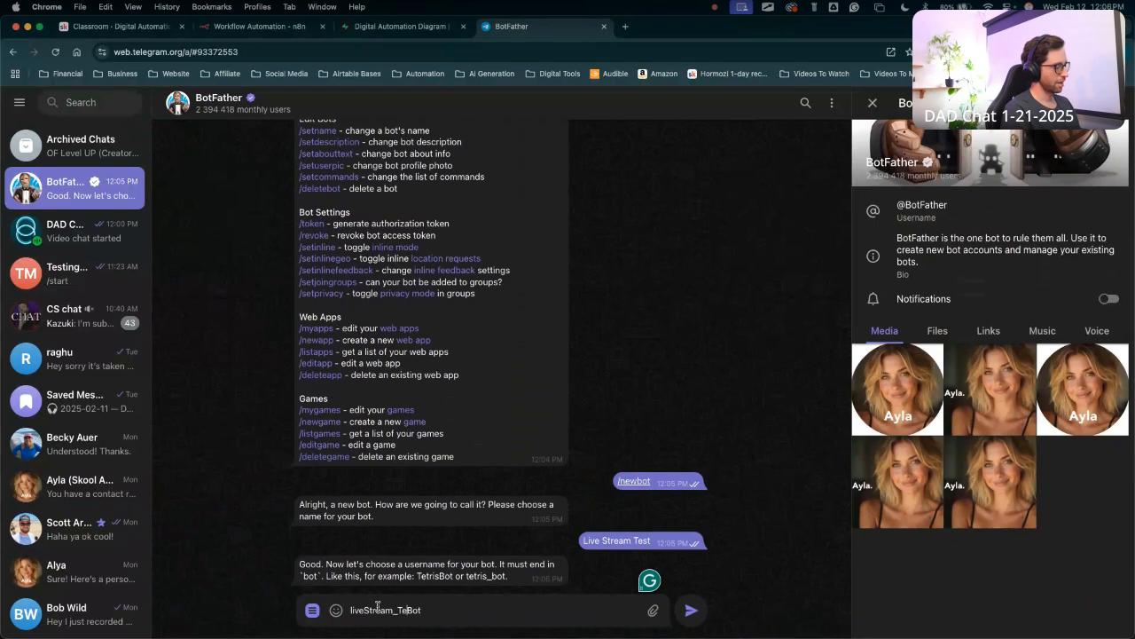
pyautogui.press('BackSpace')
pyautogui.press('BackSpace')
pyautogui.press('BackSpace')
pyautogui.press('BackSpace')
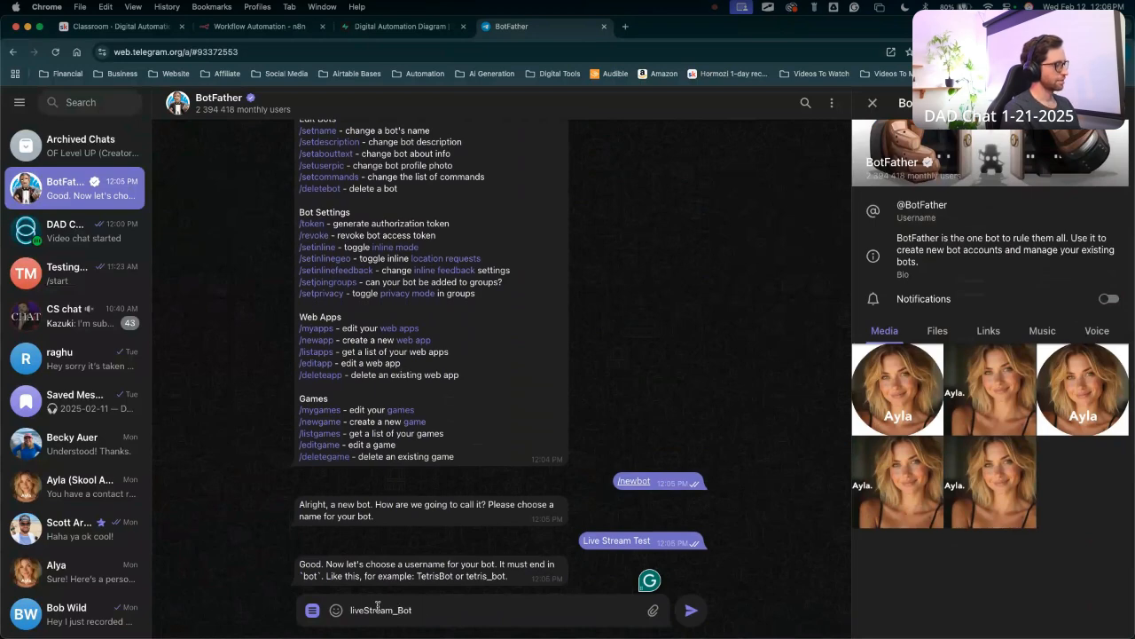
pyautogui.write('test')
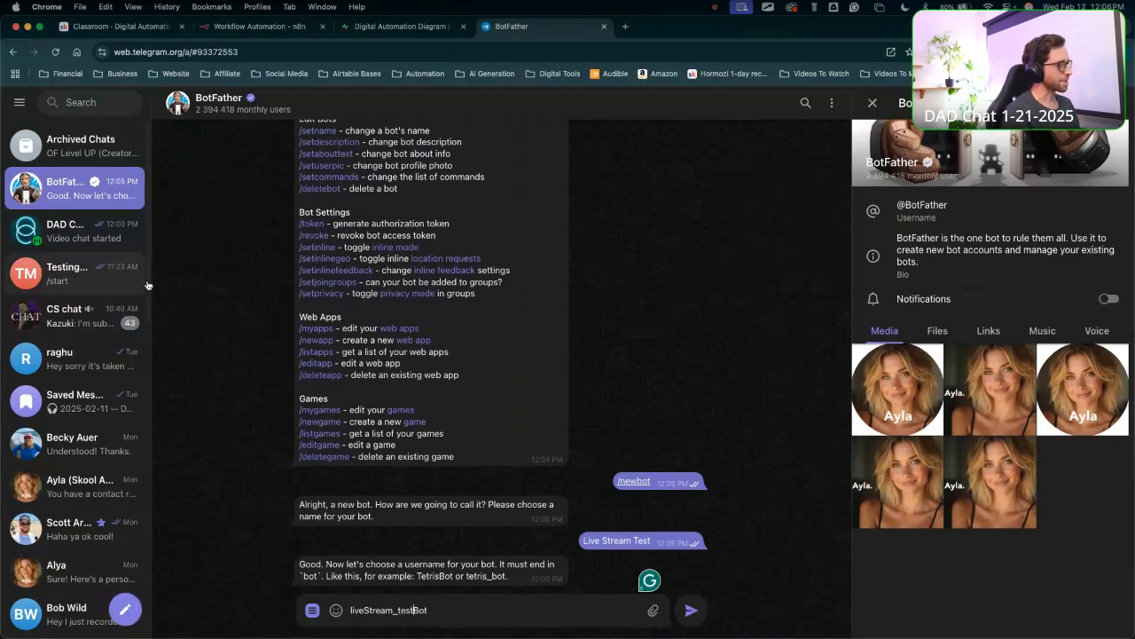
pyautogui.click(691, 611)
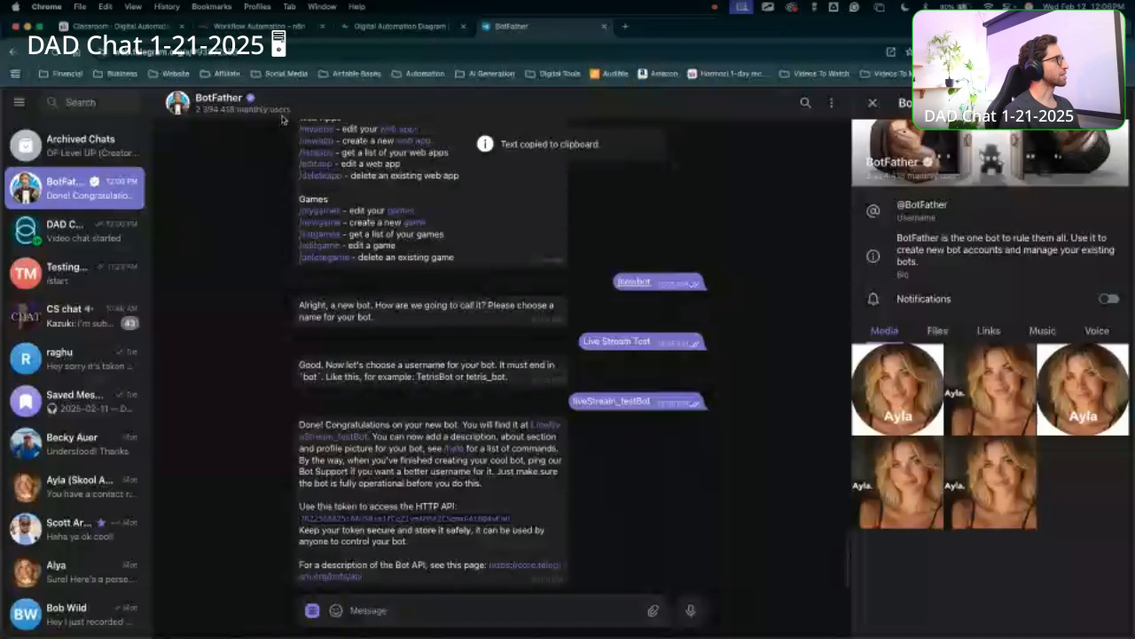
# In n8n, create a new Telegram credential for the trigger, paste the bot's access token, and save it.
pyautogui.click(258, 26)
pyautogui.click(390, 200)
pyautogui.click(346, 355)
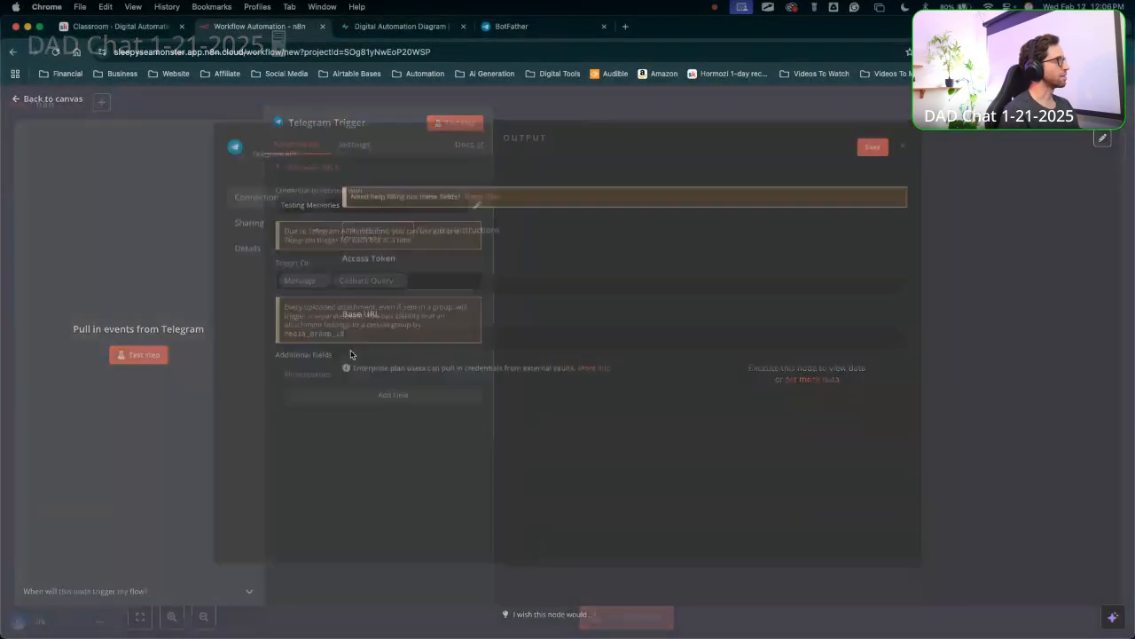
pyautogui.click(411, 283)
pyautogui.hotkey('ctrl', 'v')
pyautogui.click(873, 151)
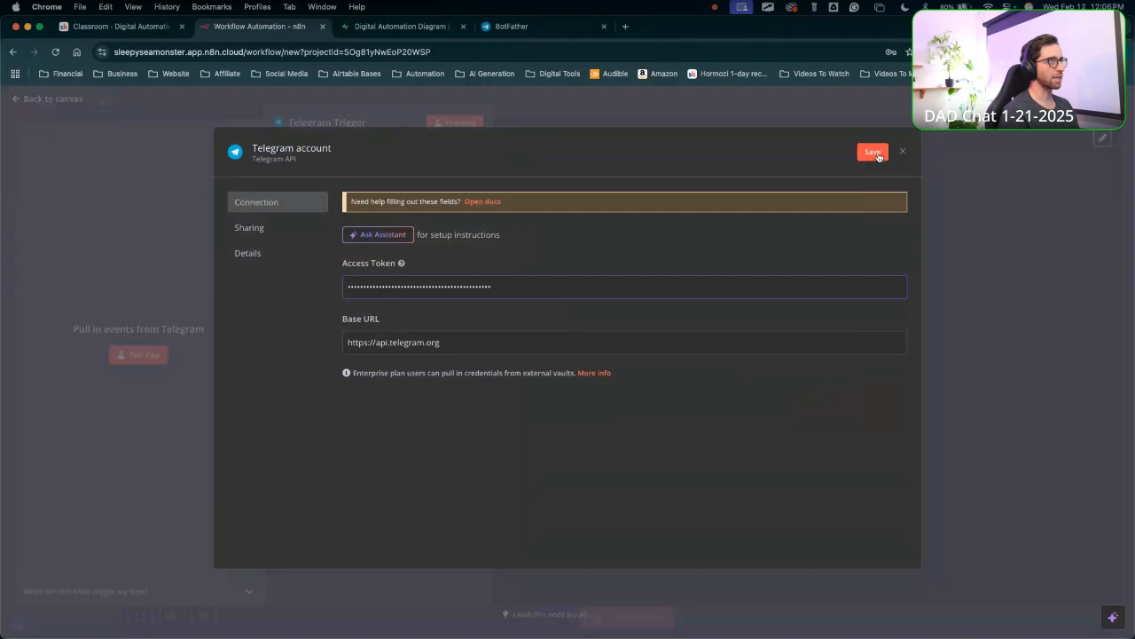
# Rename the Telegram credential to "Live Stream Test", save it without updating the browser's stored password, and return to the trigger settings.
pyautogui.click(318, 152)
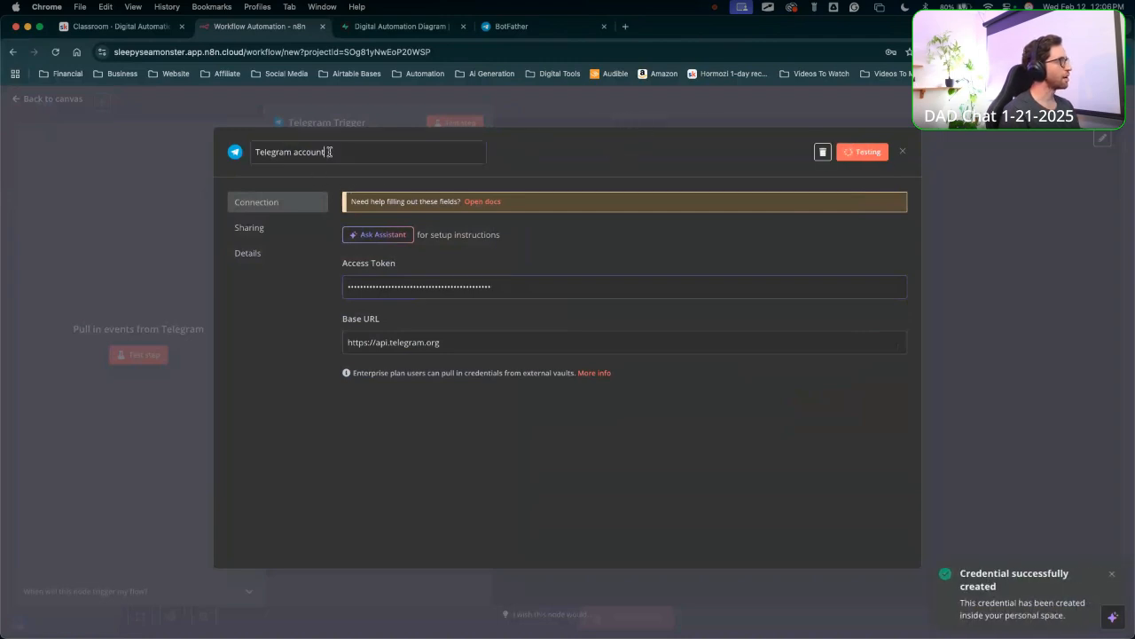
pyautogui.tripleClick(336, 149)
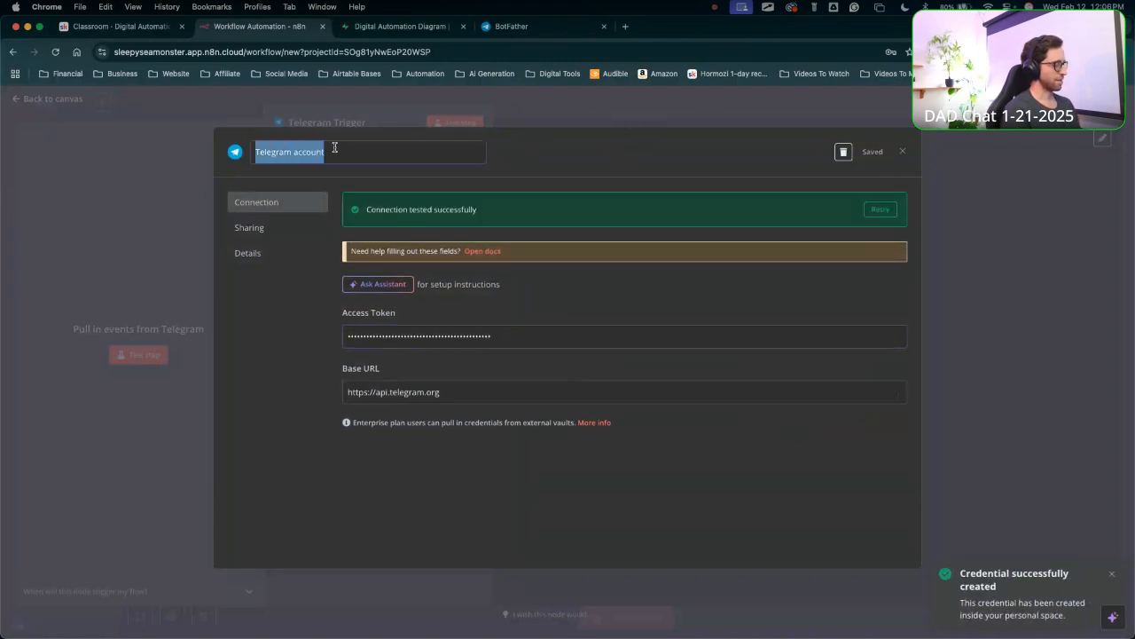
pyautogui.write('Live Str')
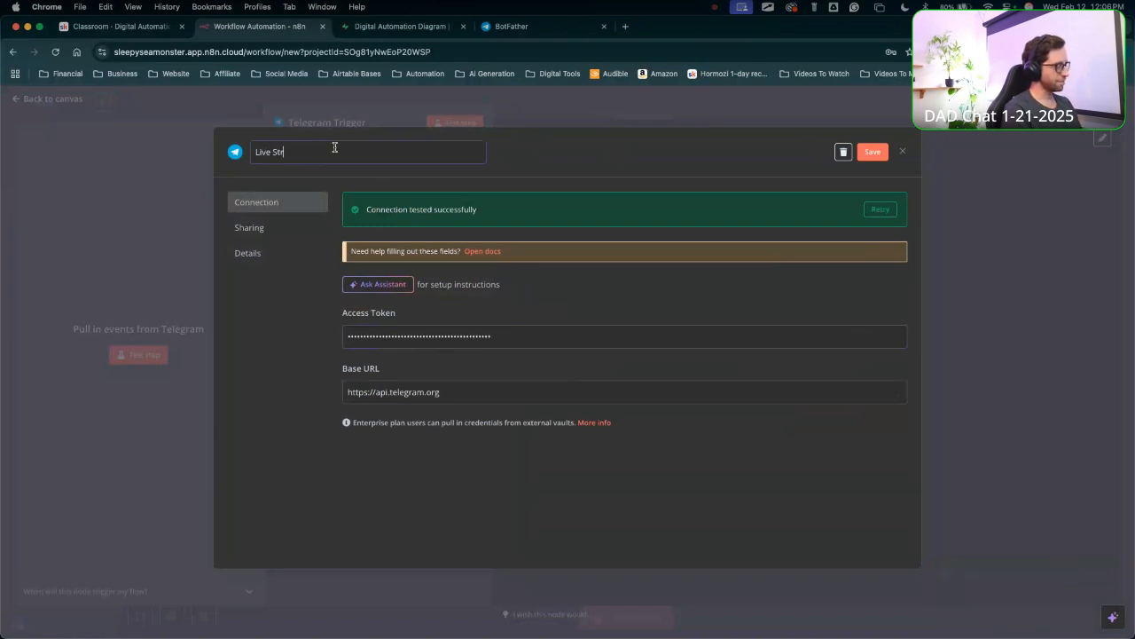
pyautogui.write('am')
pyautogui.press('BackSpace')
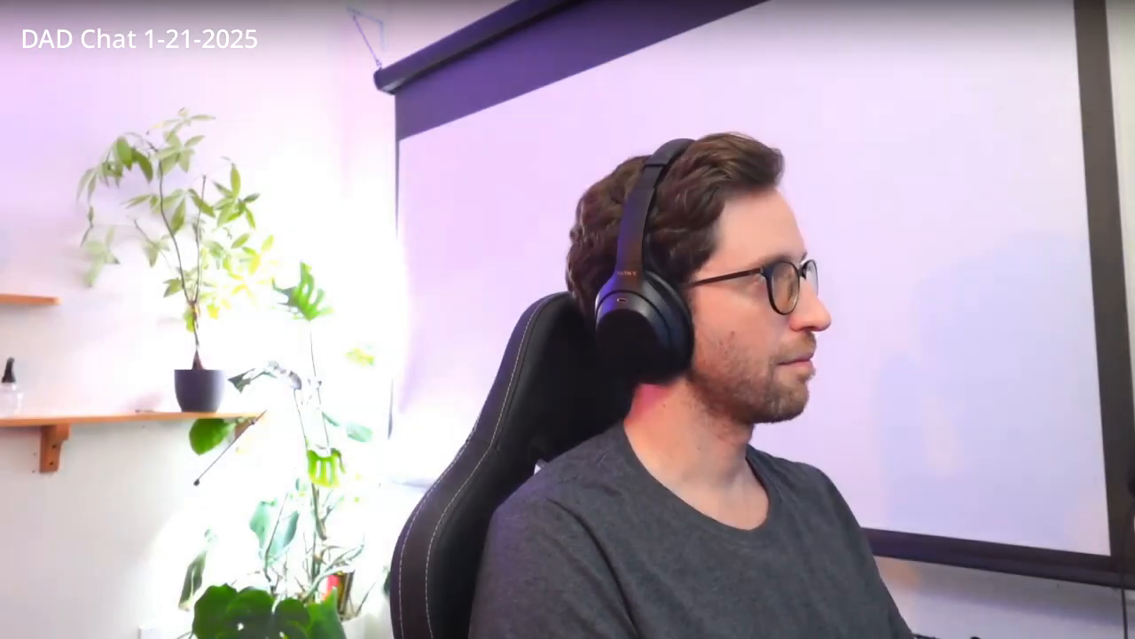
pyautogui.write('tream Test')
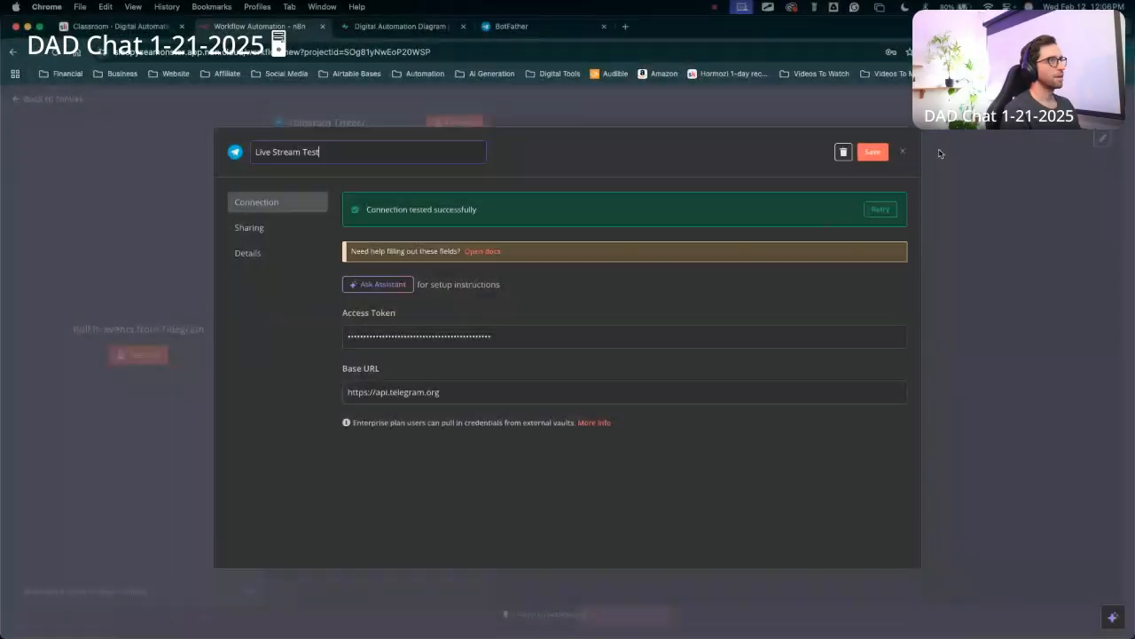
pyautogui.click(872, 151)
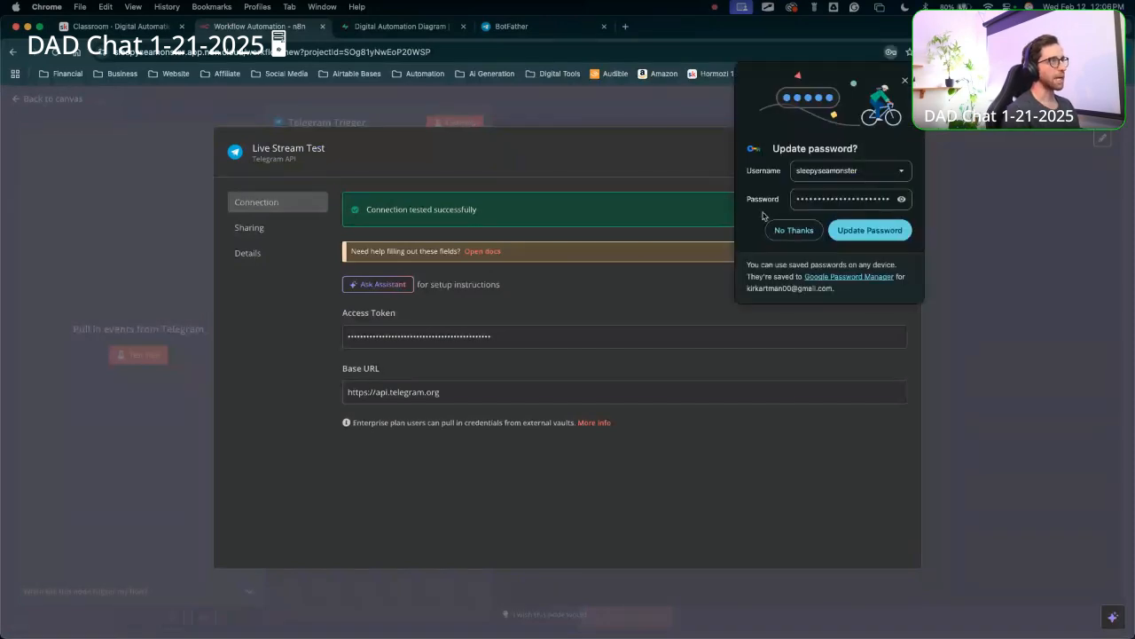
pyautogui.click(794, 229)
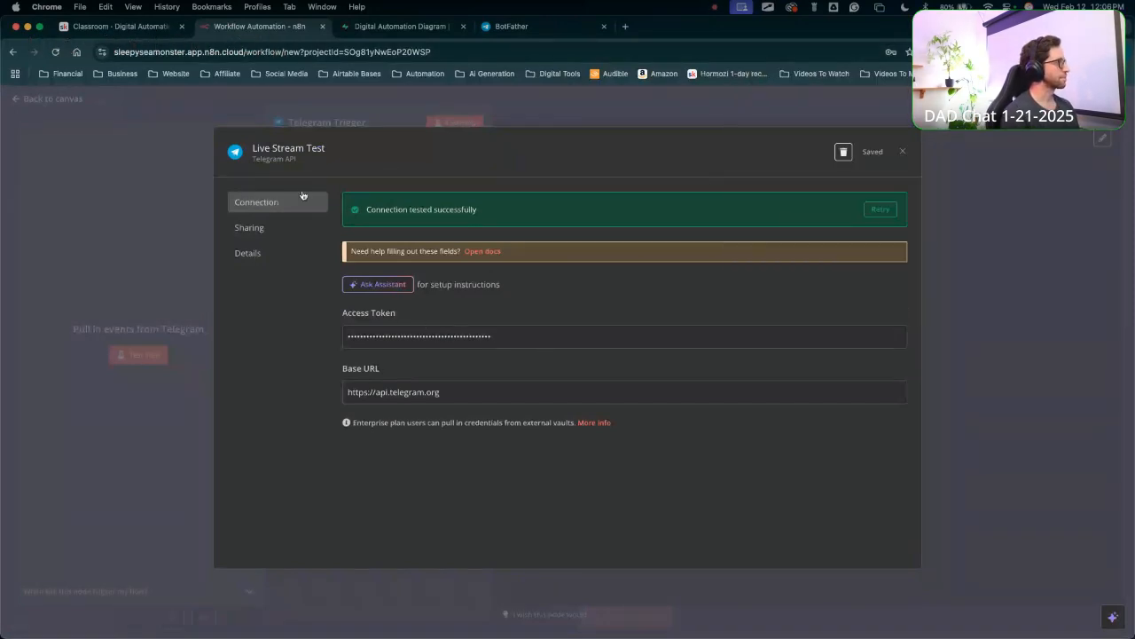
pyautogui.click(902, 154)
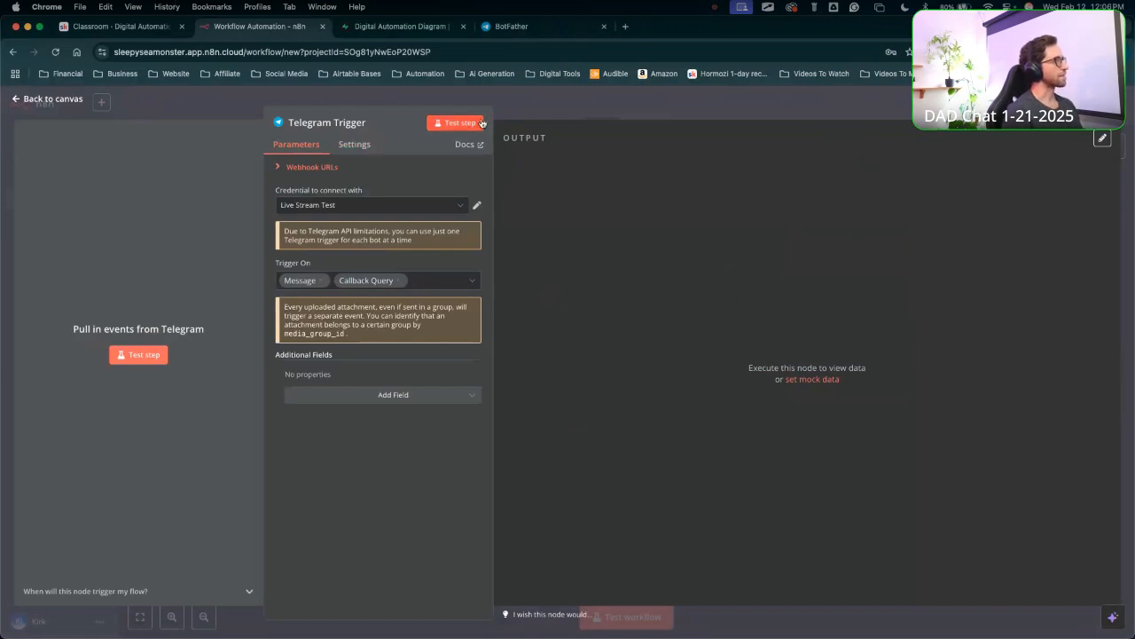
# Switch to Telegram, open the new bot's chat from BotFather's link, and start the bot.
pyautogui.click(543, 28)
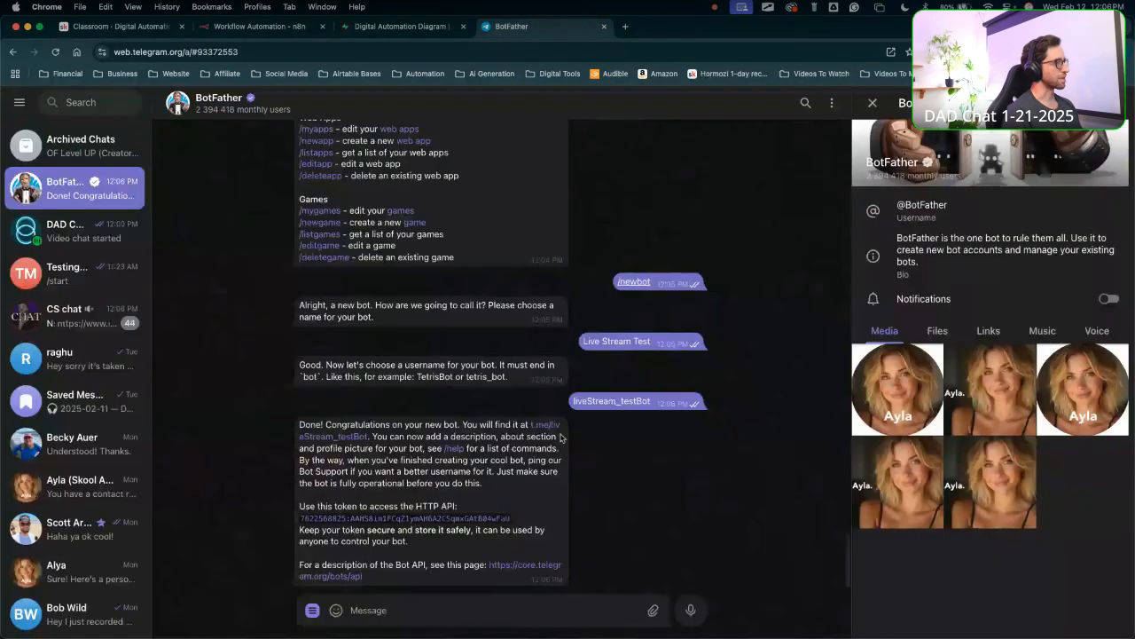
pyautogui.click(332, 436)
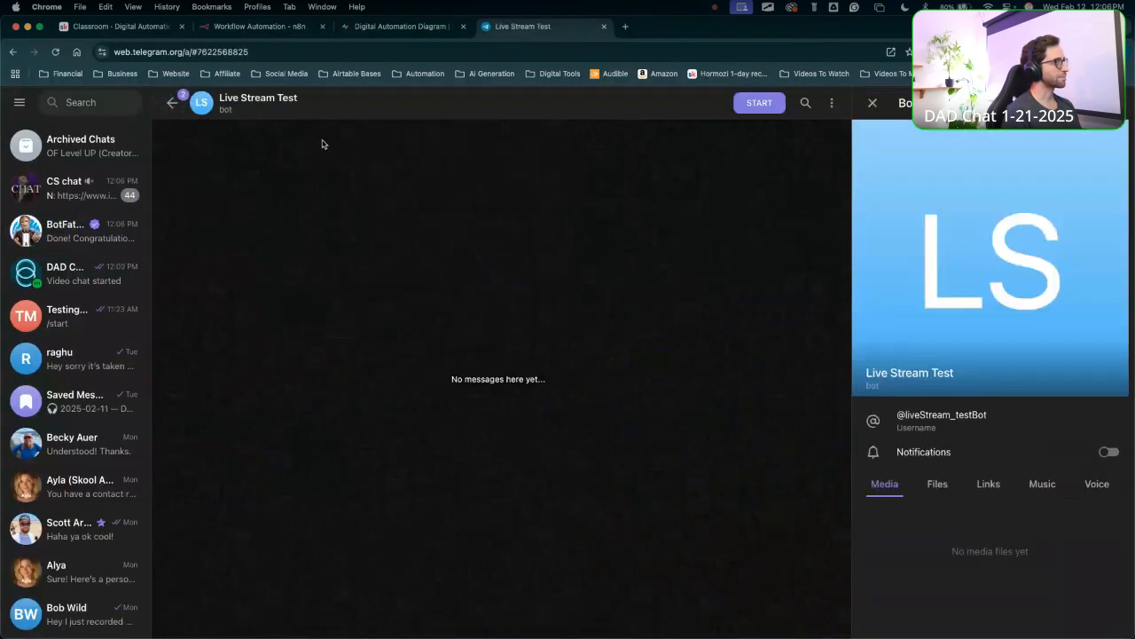
pyautogui.click(758, 105)
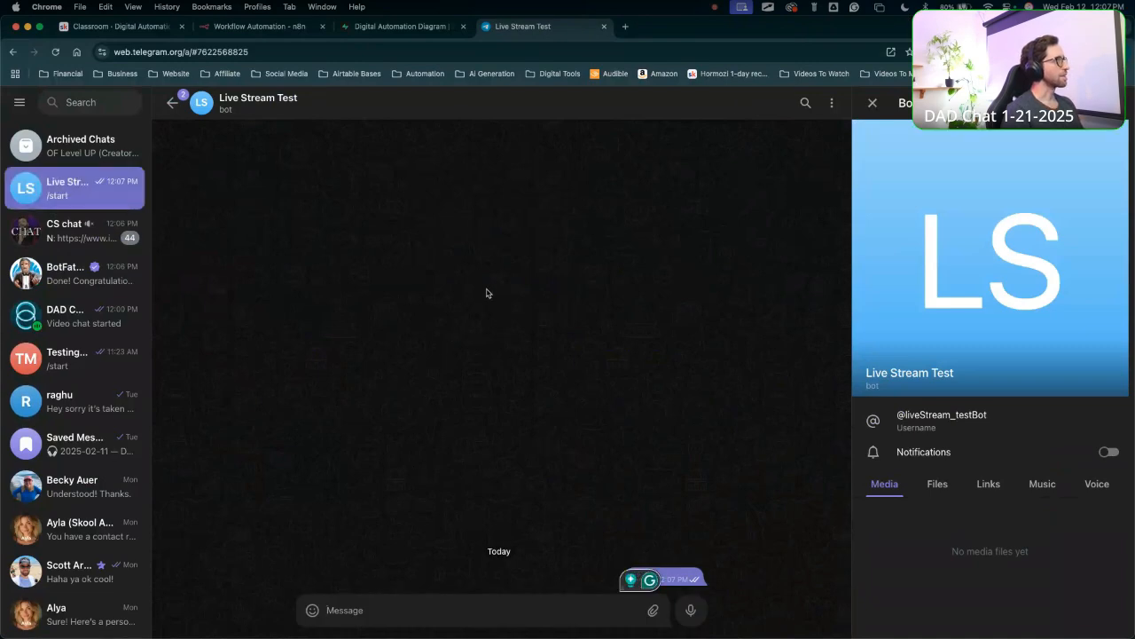
# Test the Telegram Trigger in n8n by sending the bot the message "hety", check the trigger's output, and return to the canvas.
pyautogui.click(265, 27)
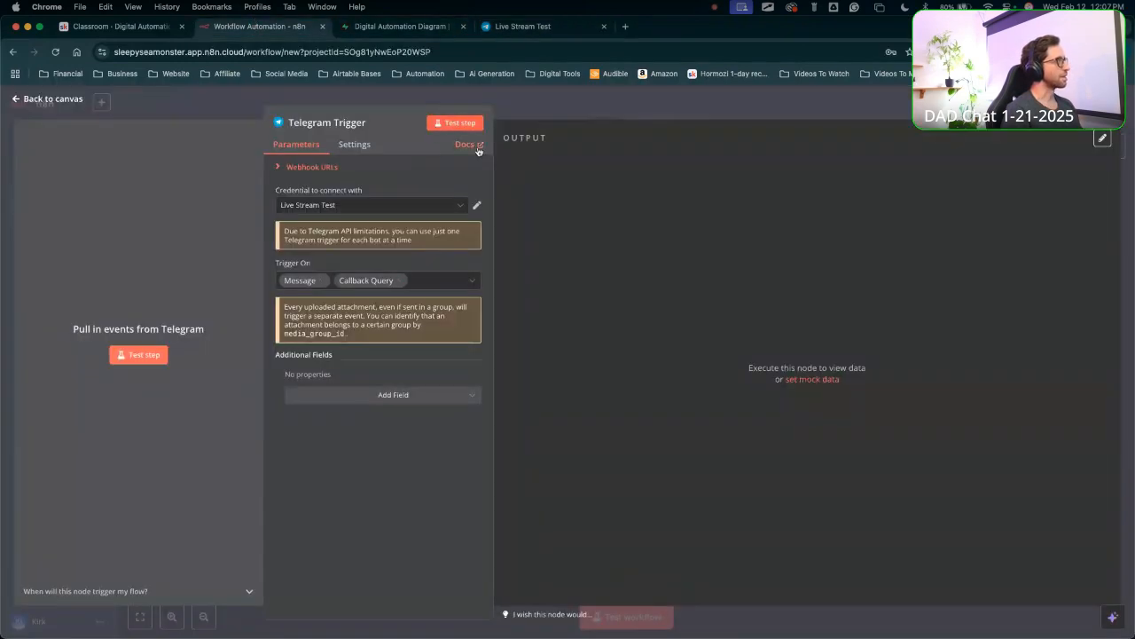
pyautogui.click(454, 122)
pyautogui.click(523, 27)
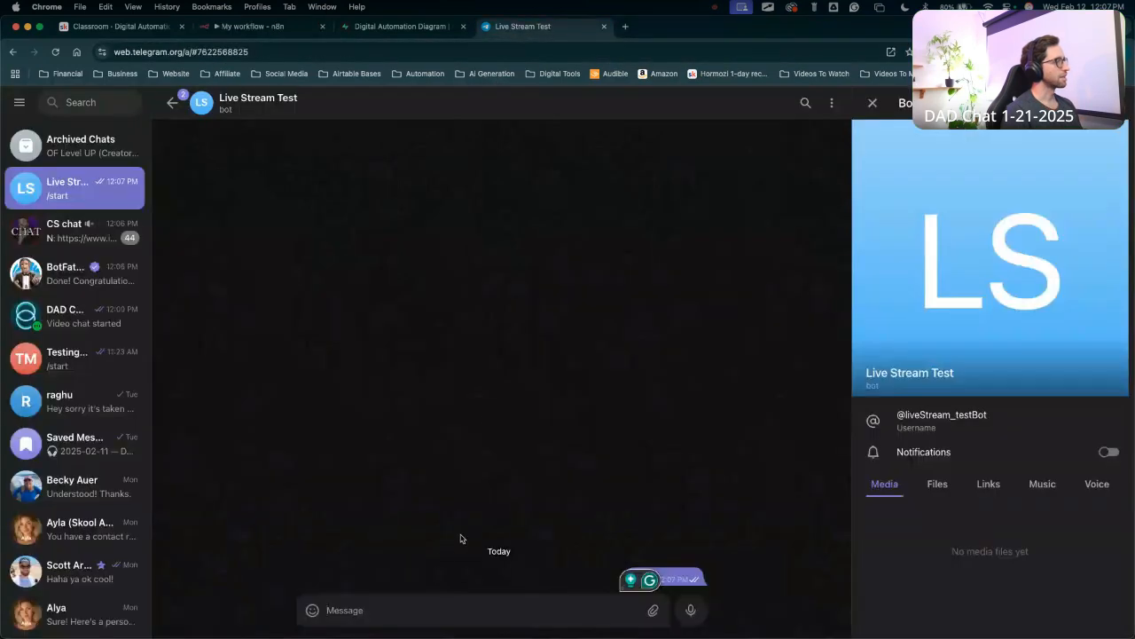
pyautogui.write('hety')
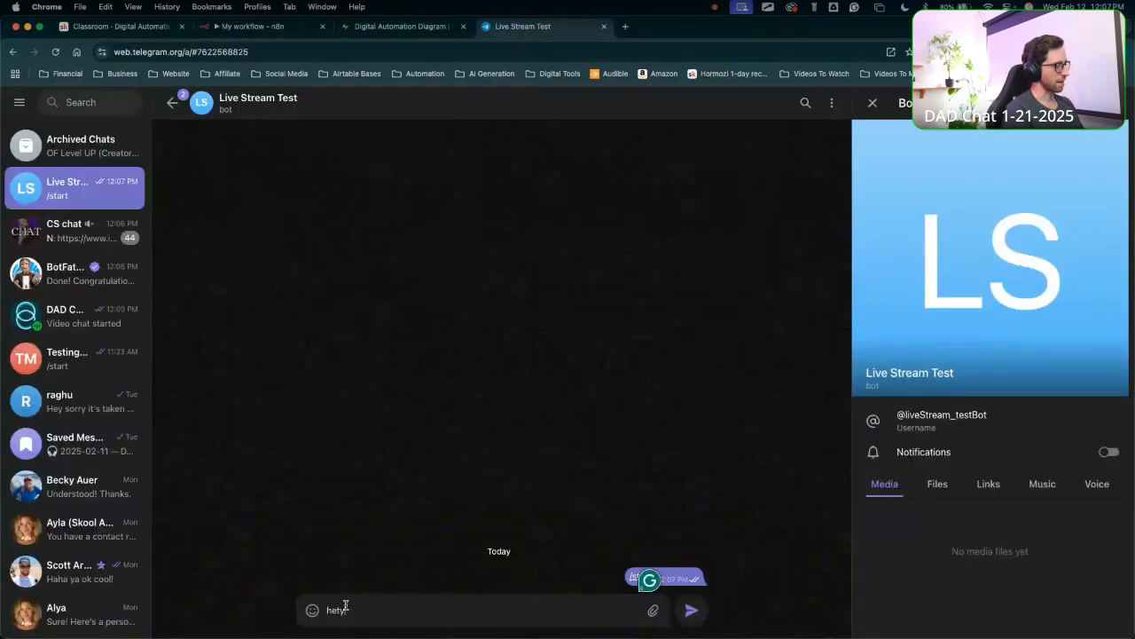
pyautogui.press('Return')
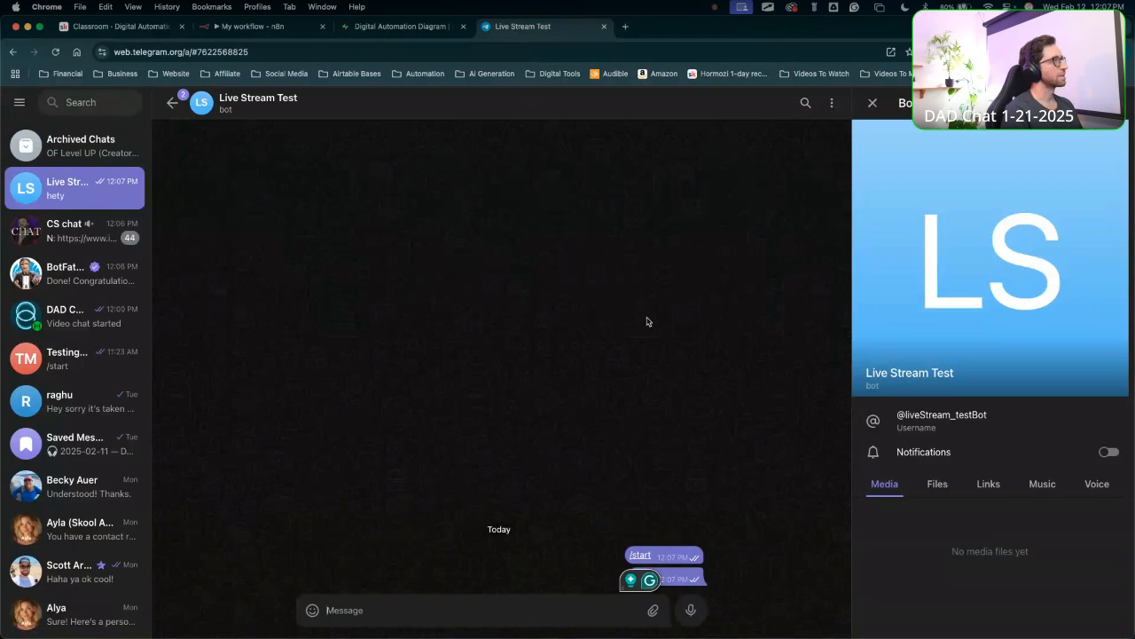
pyautogui.click(253, 27)
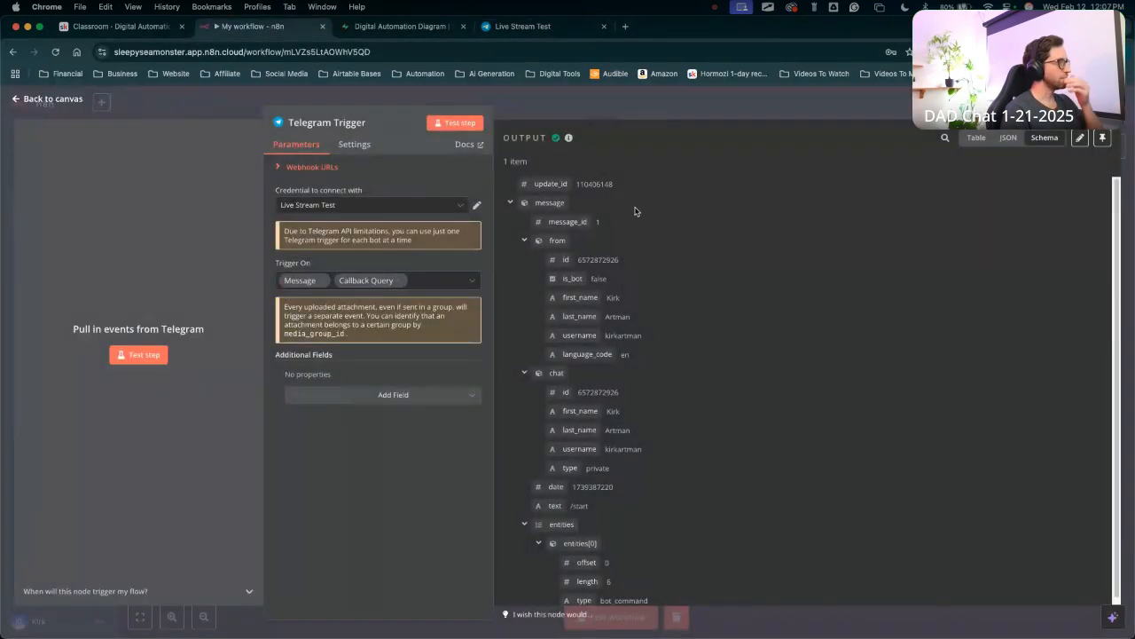
pyautogui.click(570, 115)
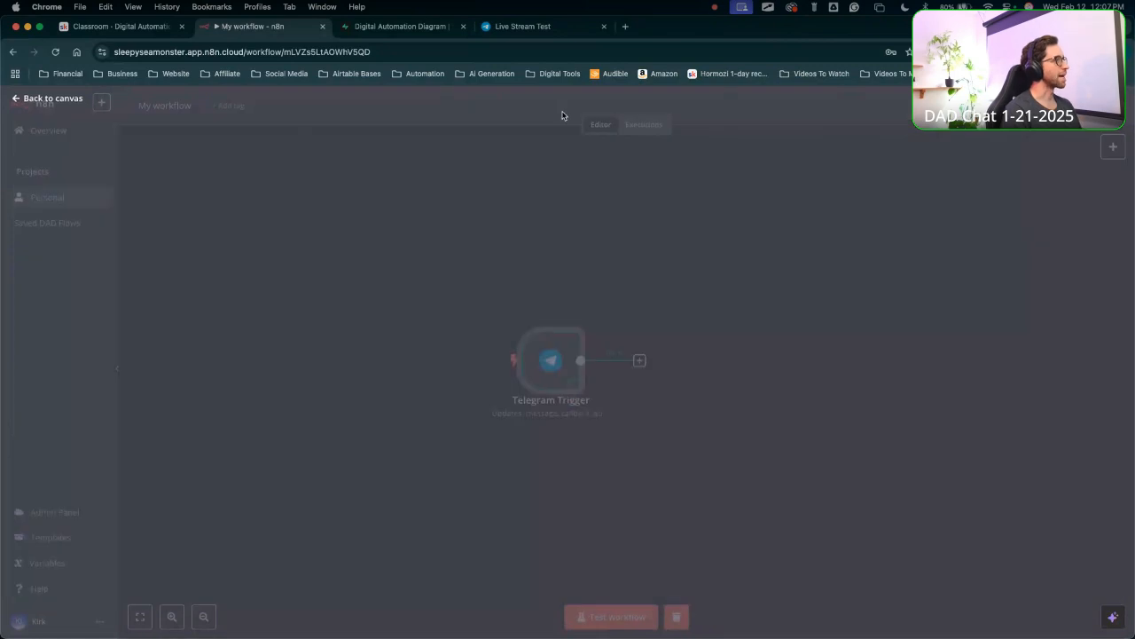
pyautogui.moveTo(494, 376); pyautogui.dragTo(472, 379)
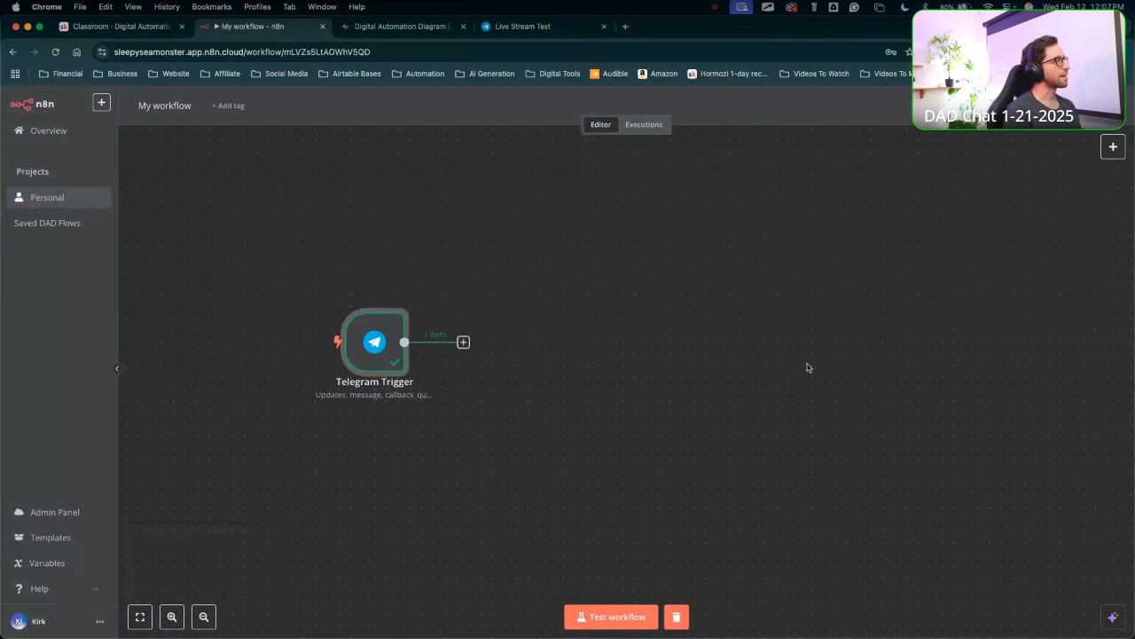
pyautogui.moveTo(732, 381)
pyautogui.mouseDown()
pyautogui.moveTo(588, 299)
pyautogui.moveTo(494, 408)
pyautogui.moveTo(413, 436)
pyautogui.moveTo(401, 380)
pyautogui.moveTo(455, 352)
pyautogui.mouseUp()
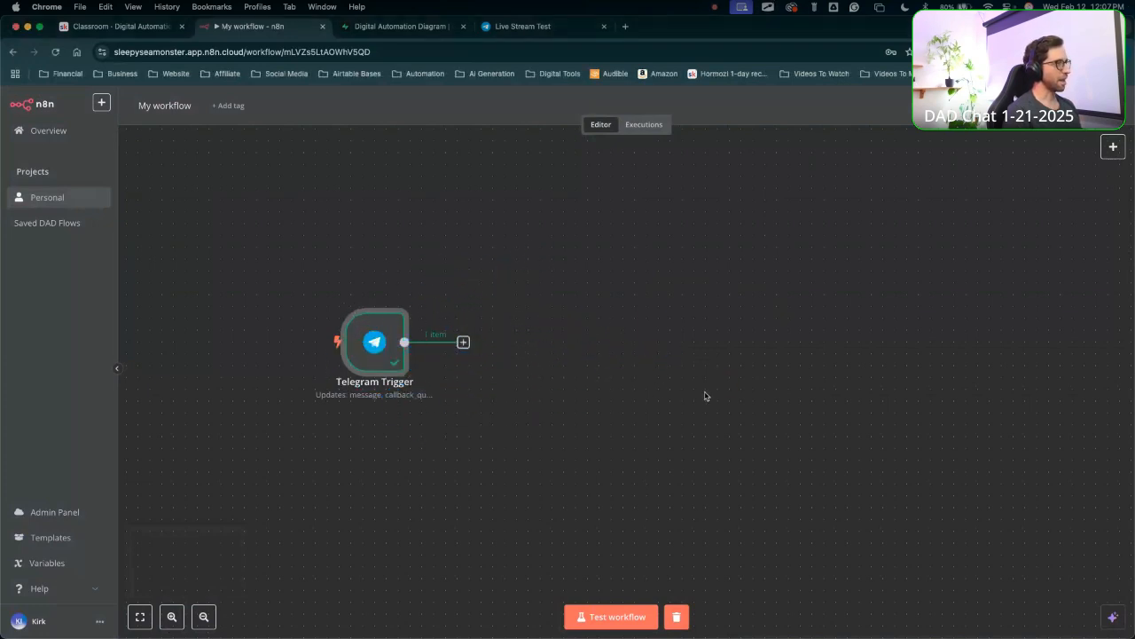
pyautogui.hscroll(4, 706, 396)
pyautogui.scroll(-3, 545, 375)
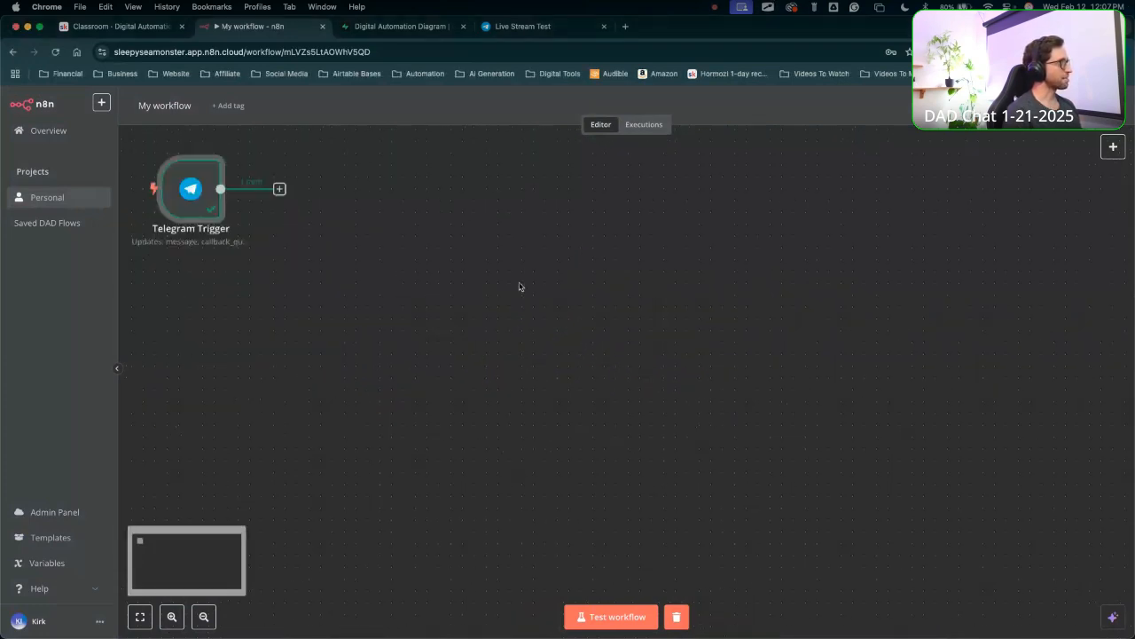
pyautogui.hscroll(-5, 550, 435)
pyautogui.scroll(2, 550, 435)
pyautogui.moveTo(729, 516); pyautogui.dragTo(525, 333)
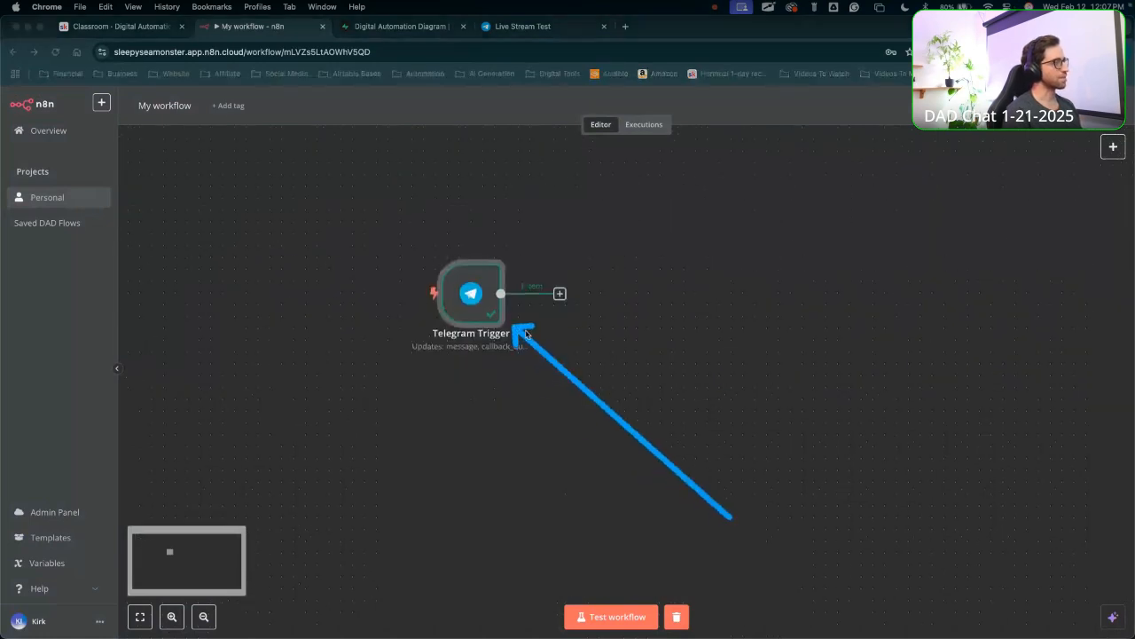
pyautogui.hscroll(3, 645, 444)
pyautogui.scroll(1, 645, 443)
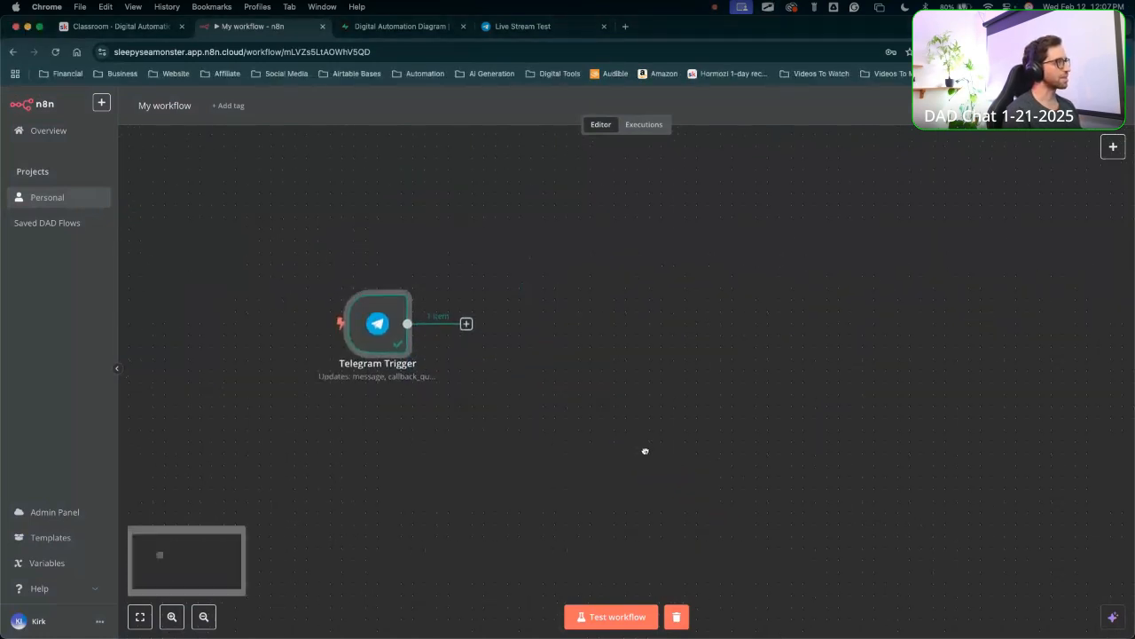
pyautogui.hscroll(-3, 645, 452)
pyautogui.scroll(1, 645, 451)
pyautogui.moveTo(698, 464)
pyautogui.mouseDown()
pyautogui.moveTo(507, 380)
pyautogui.moveTo(486, 357)
pyautogui.mouseUp()
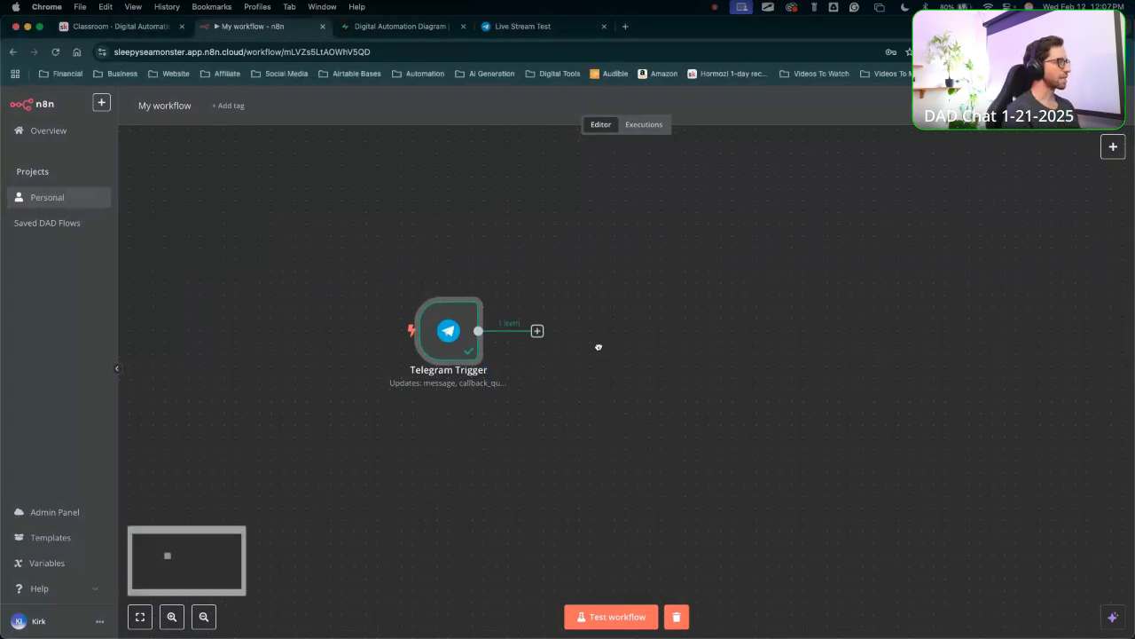
pyautogui.moveTo(600, 345); pyautogui.dragTo(463, 354)
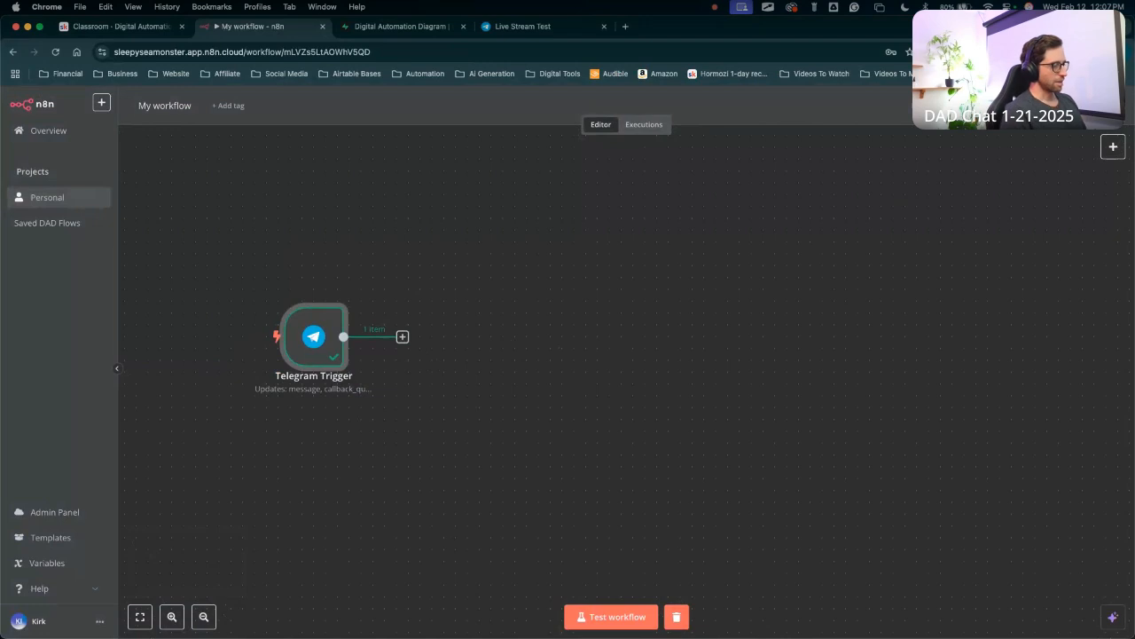
pyautogui.hotkey('ctrl', 'Up')
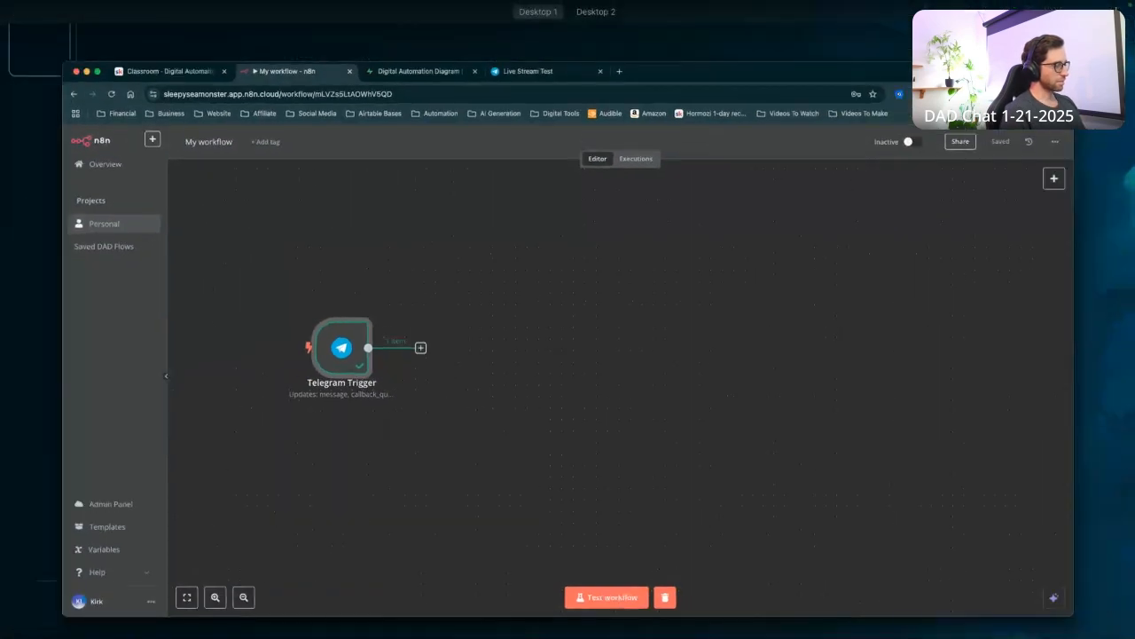
pyautogui.hotkey('ctrl', 'Up')
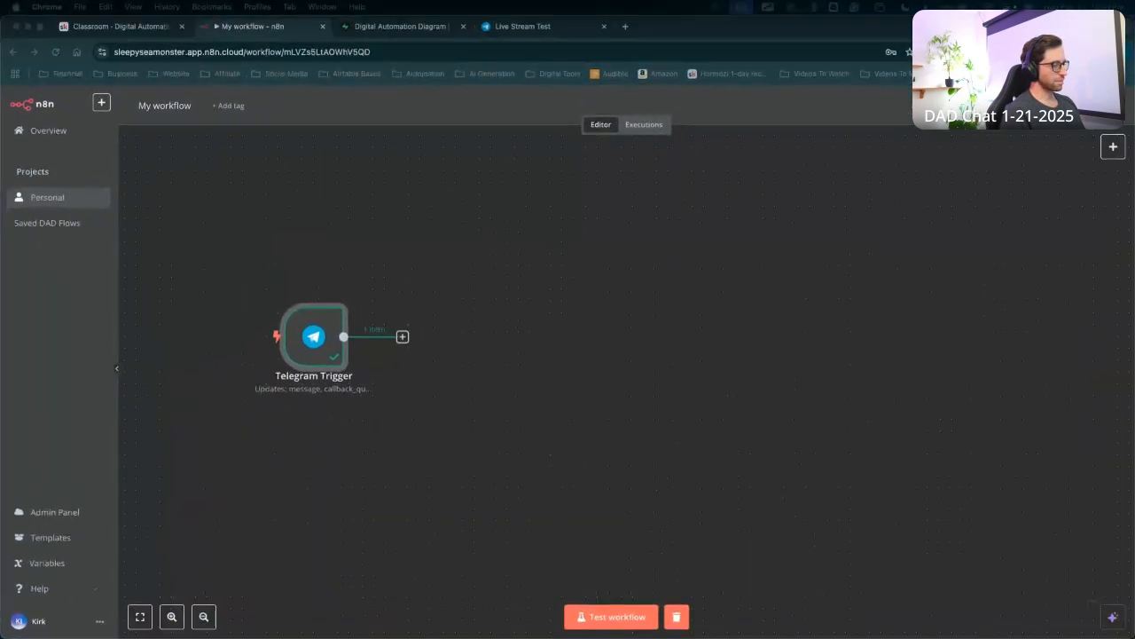
pyautogui.hotkey('ctrl', 'Up')
pyautogui.hotkey('ctrl', 'Up')
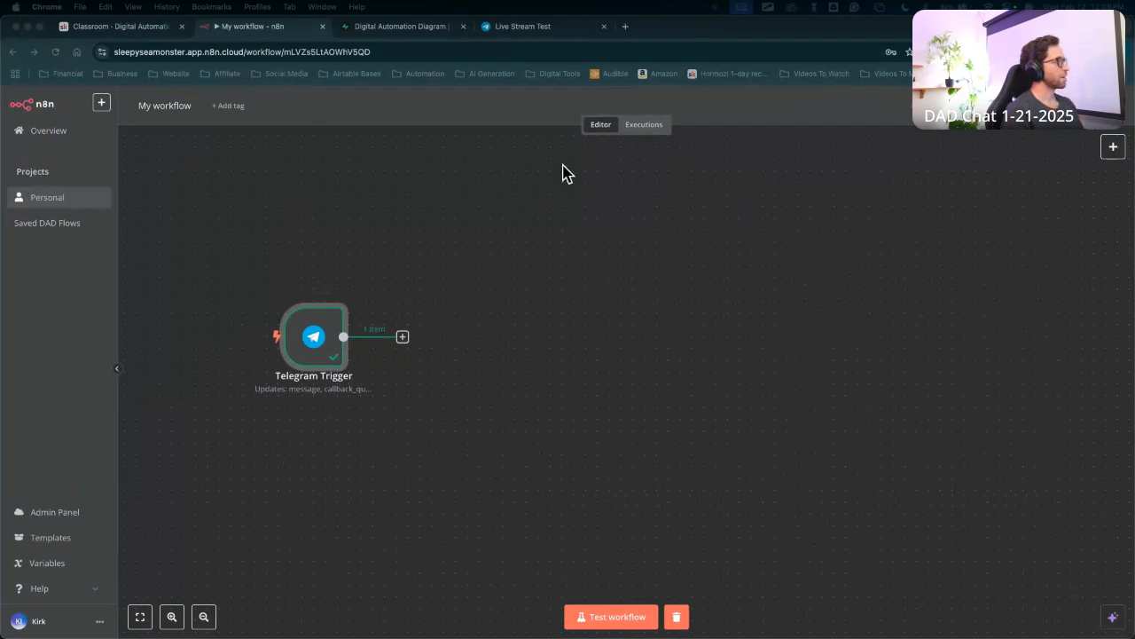
pyautogui.click(497, 393)
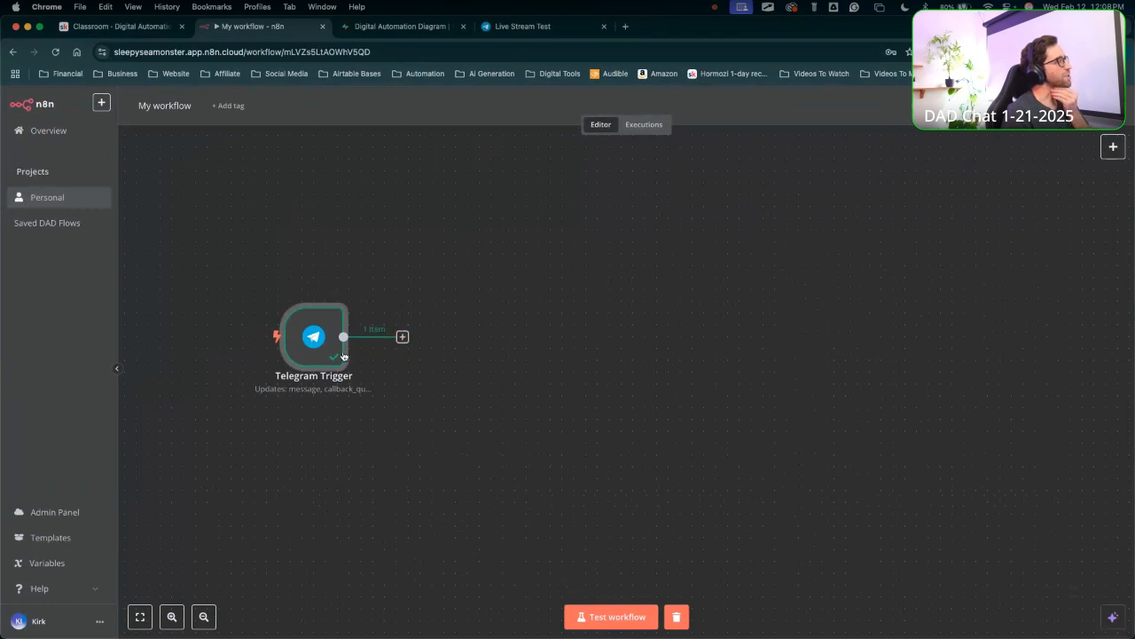
# Add an Edit Fields (Set) node after the Telegram Trigger.
pyautogui.click(401, 337)
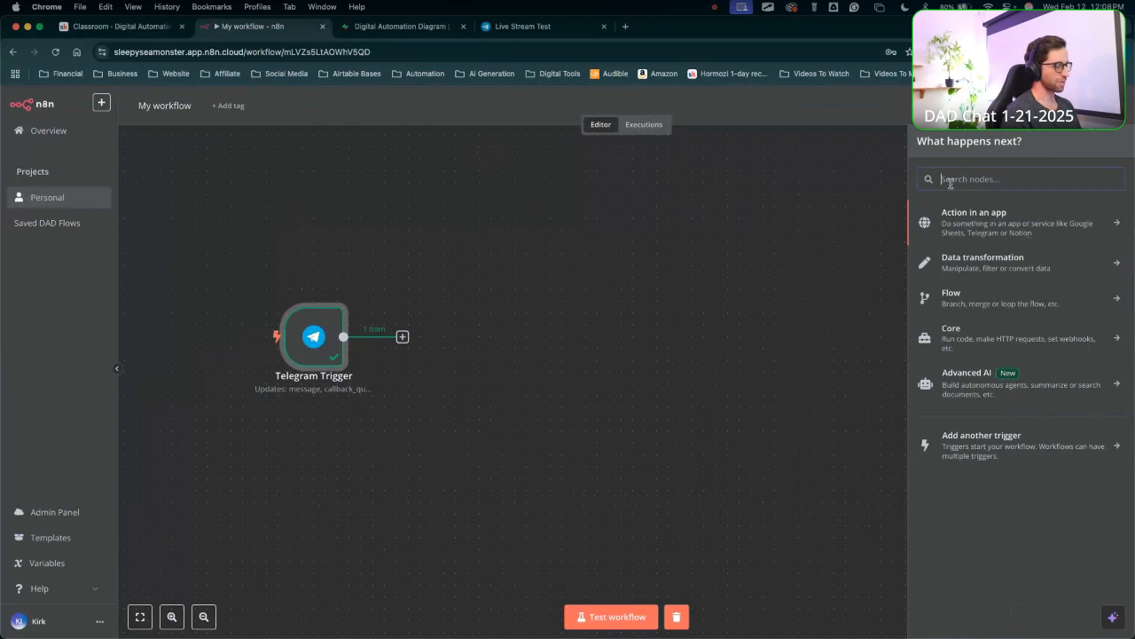
pyautogui.write('edit')
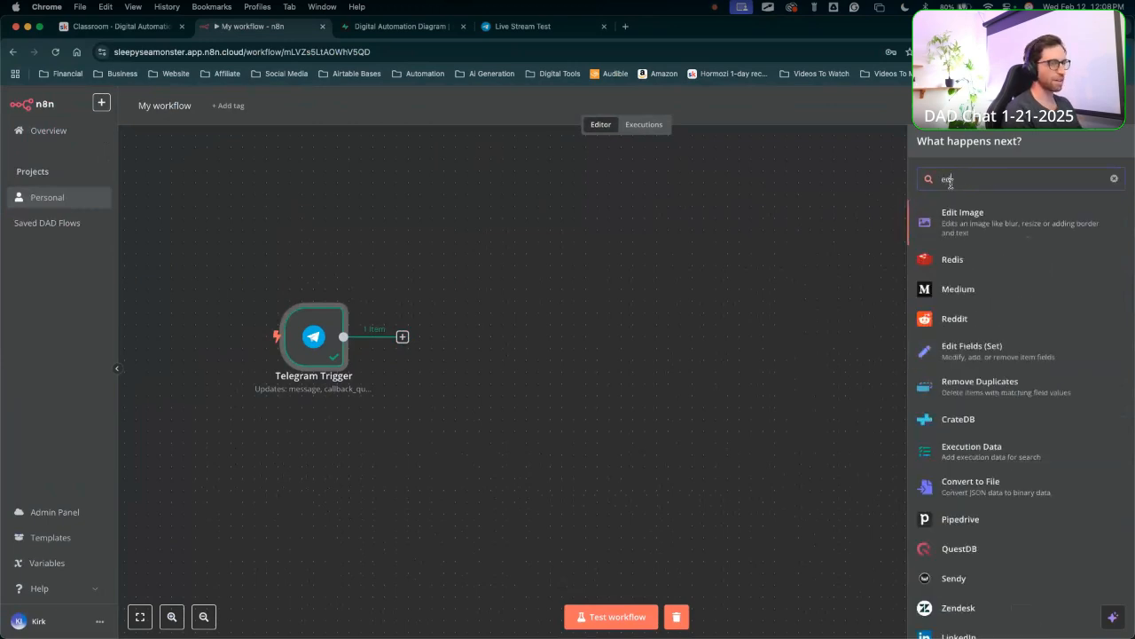
pyautogui.press('BackSpace')
pyautogui.press('BackSpace')
pyautogui.press('BackSpace')
pyautogui.press('BackSpace')
pyautogui.write('se')
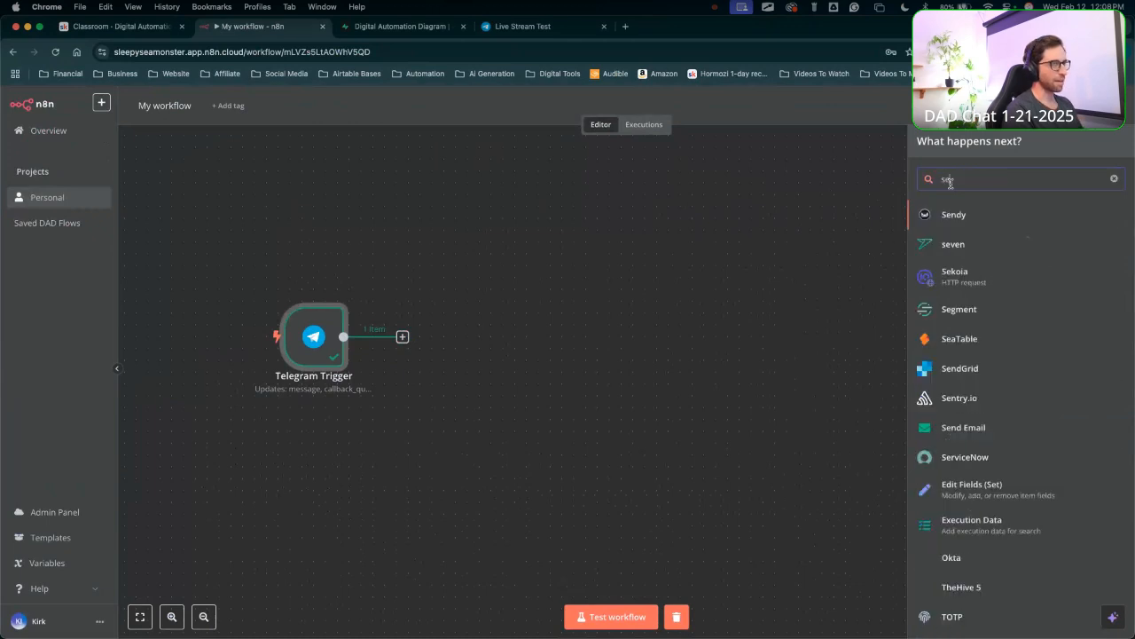
pyautogui.write('t')
pyautogui.click(967, 214)
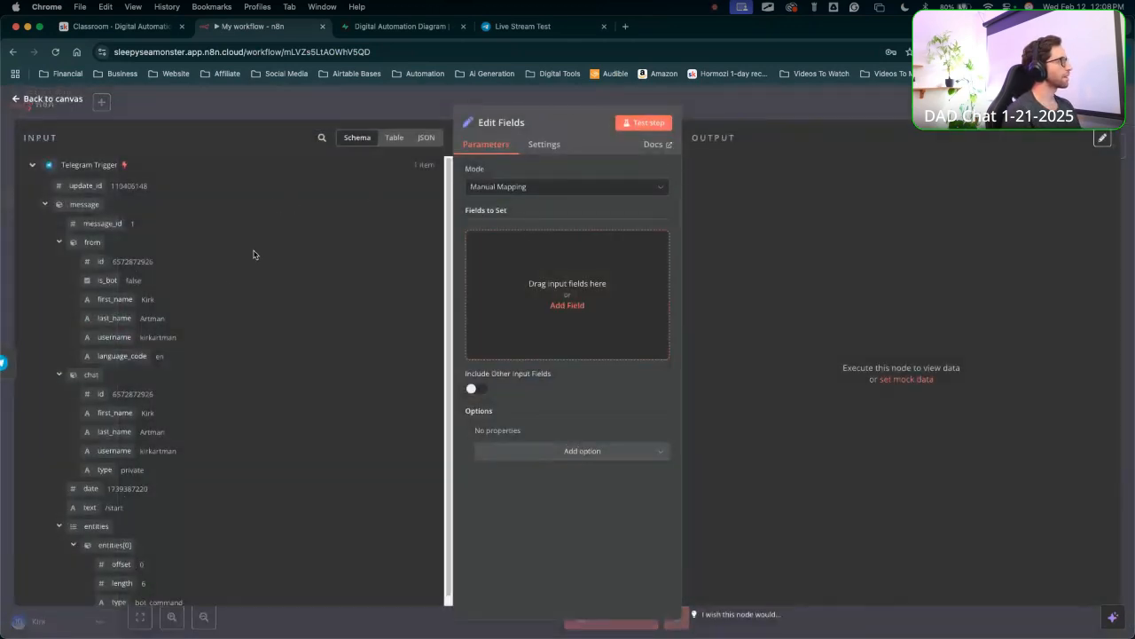
# Map the trigger's message text to a string field named "All Text", test the Edit Fields node, and return to the canvas.
pyautogui.scroll(-1, 147, 444)
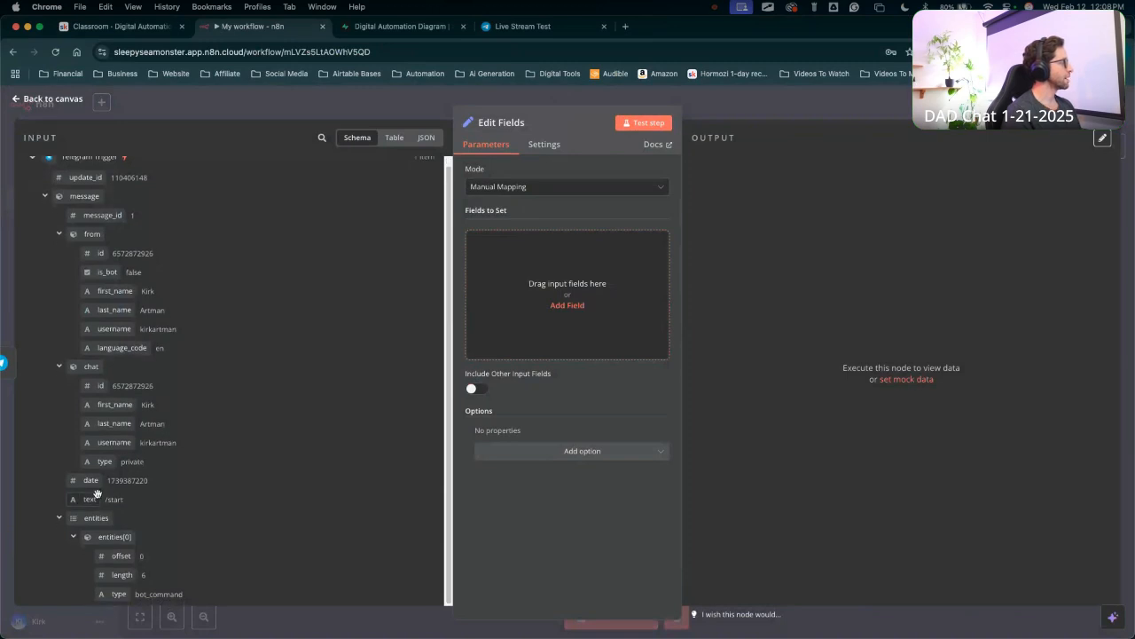
pyautogui.moveTo(89, 499); pyautogui.dragTo(532, 270)
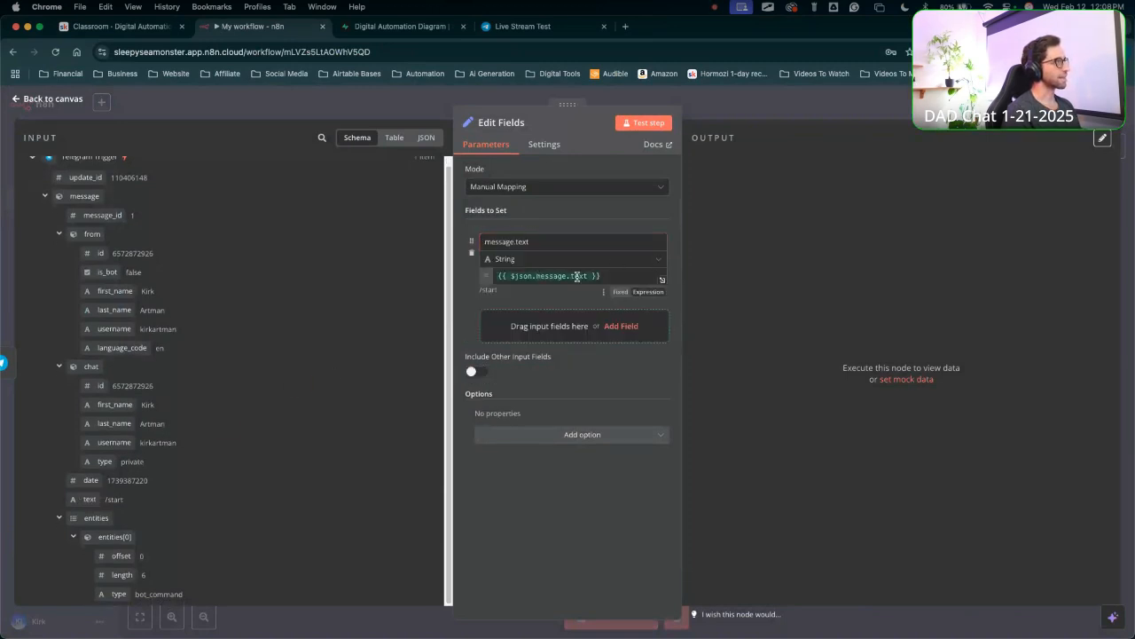
pyautogui.doubleClick(537, 241)
pyautogui.write('T')
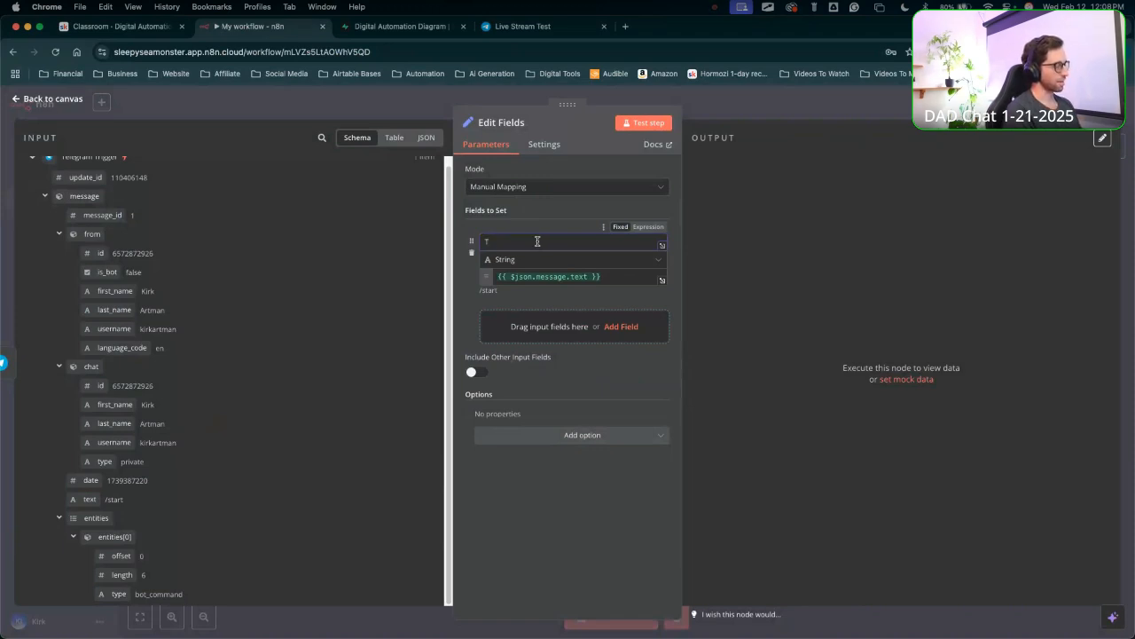
pyautogui.write('A')
pyautogui.press('BackSpace')
pyautogui.press('BackSpace')
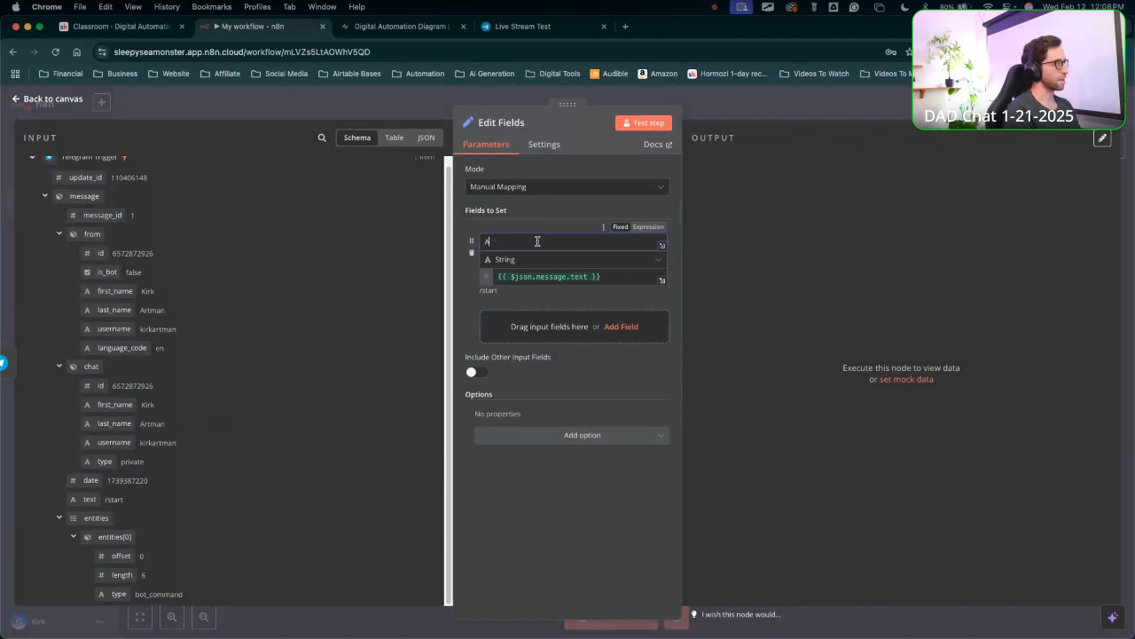
pyautogui.write('All')
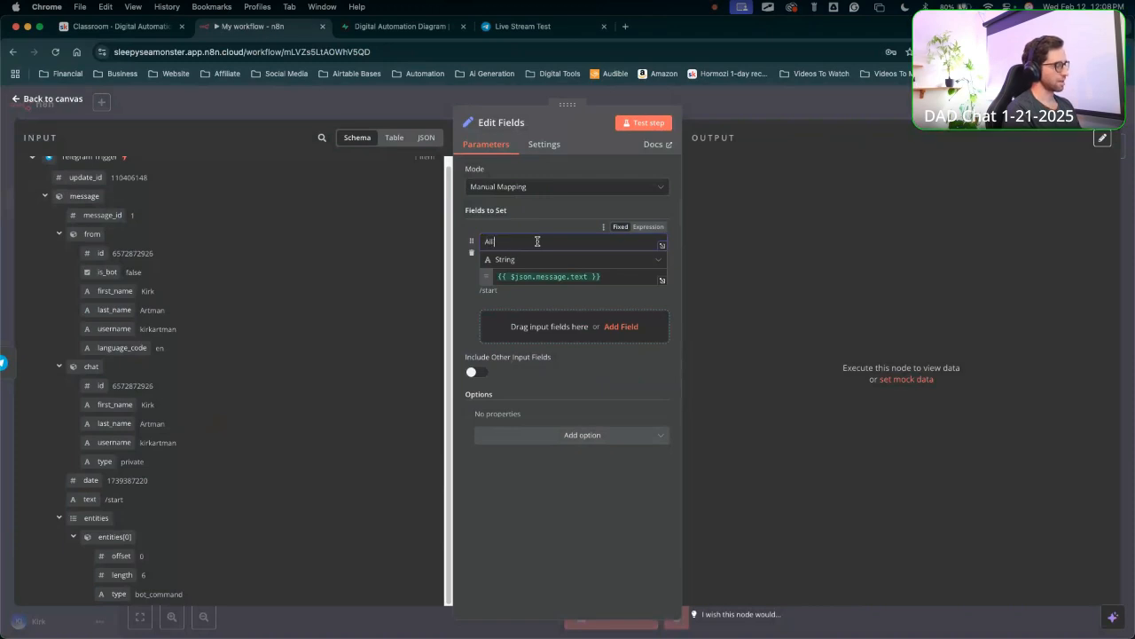
pyautogui.write(' Text')
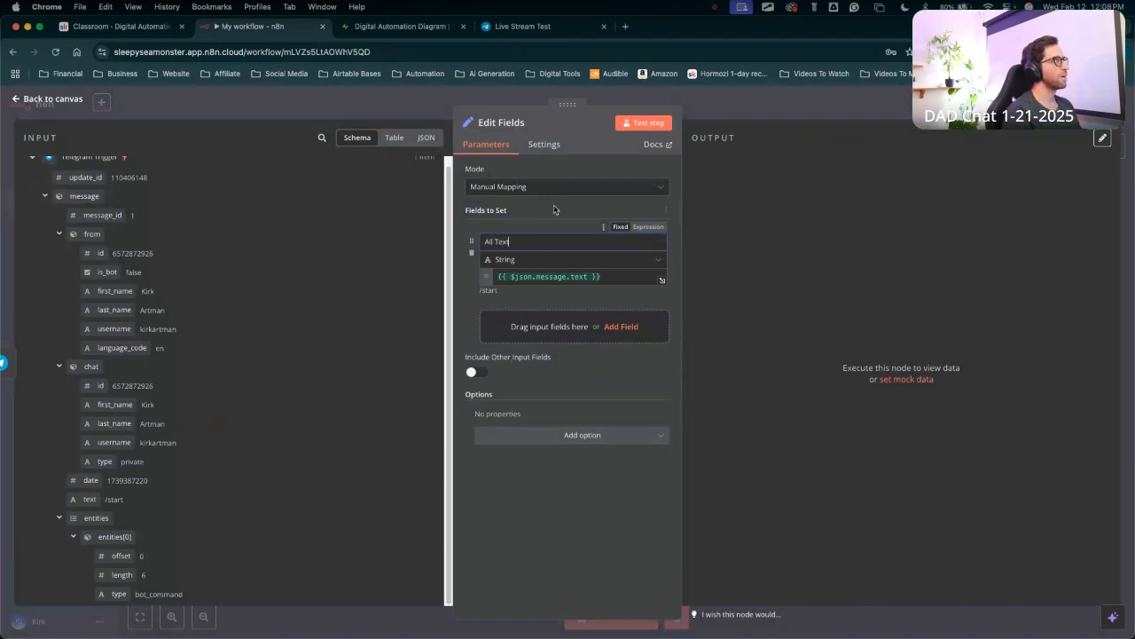
pyautogui.click(643, 123)
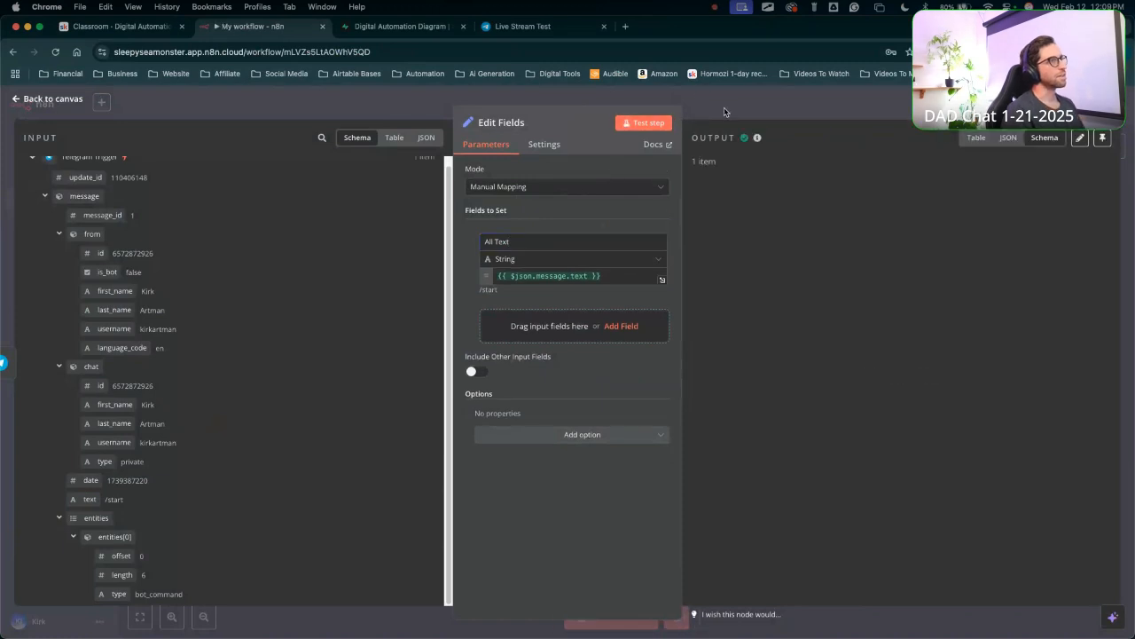
pyautogui.click(722, 111)
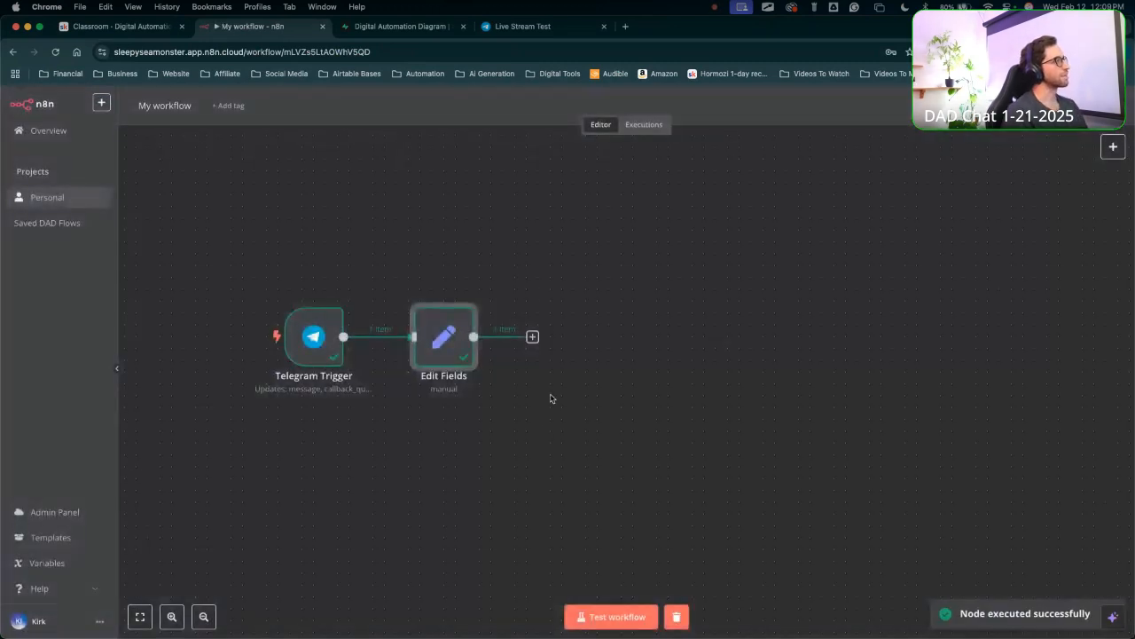
# Add an AI Agent node after Edit Fields, with its prompt source set to "Define below" and the All Text field as its text.
pyautogui.click(533, 337)
pyautogui.click(966, 377)
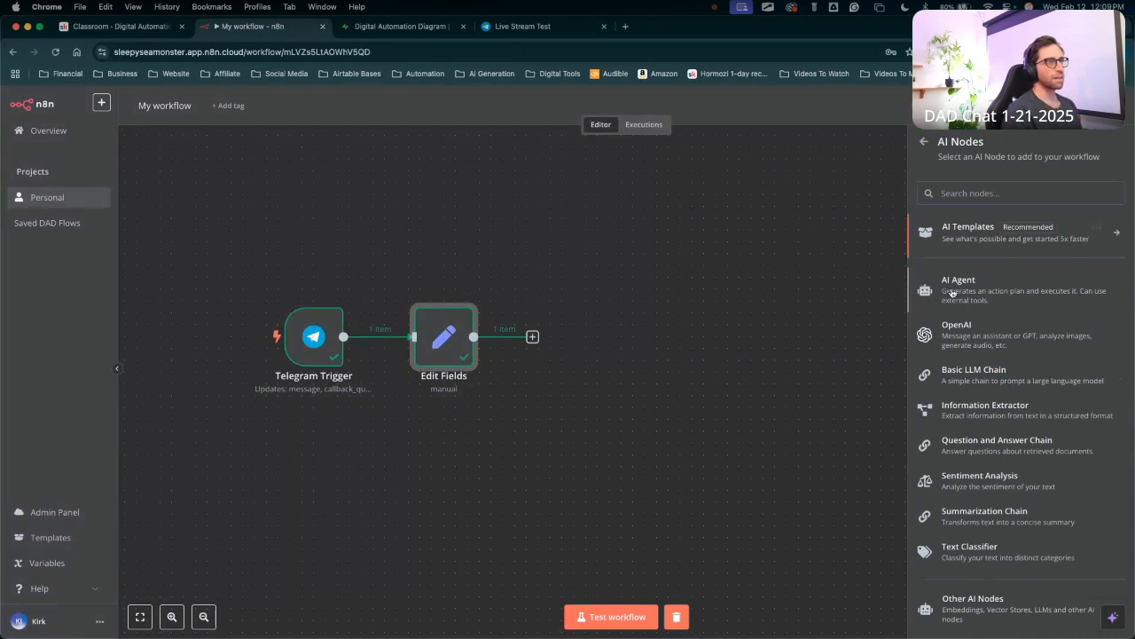
pyautogui.click(955, 291)
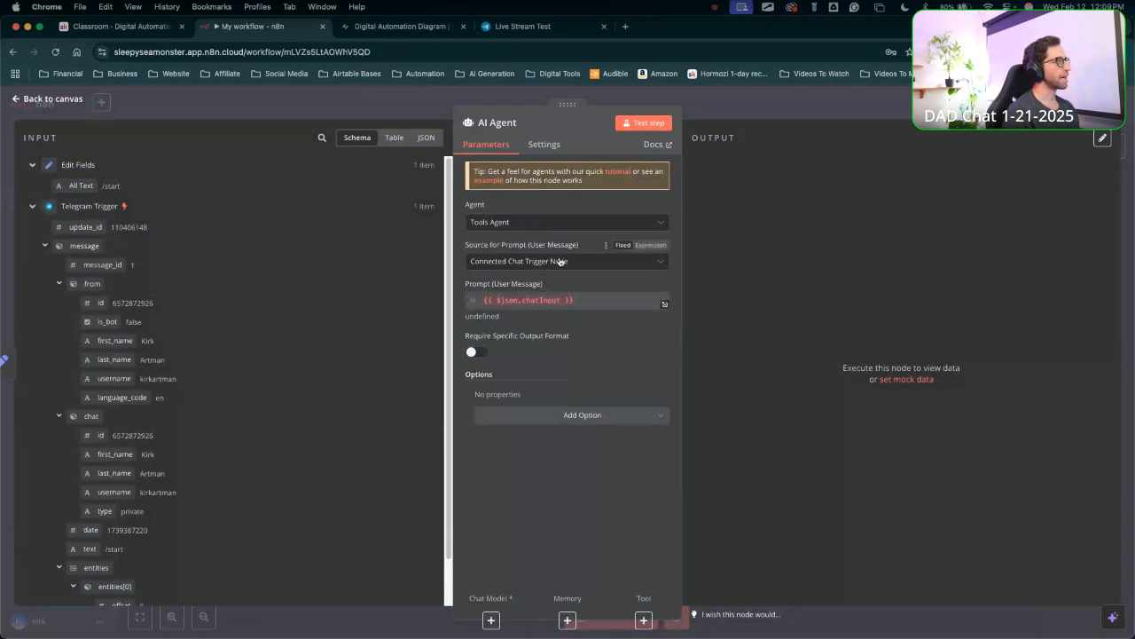
pyautogui.click(550, 261)
pyautogui.click(499, 339)
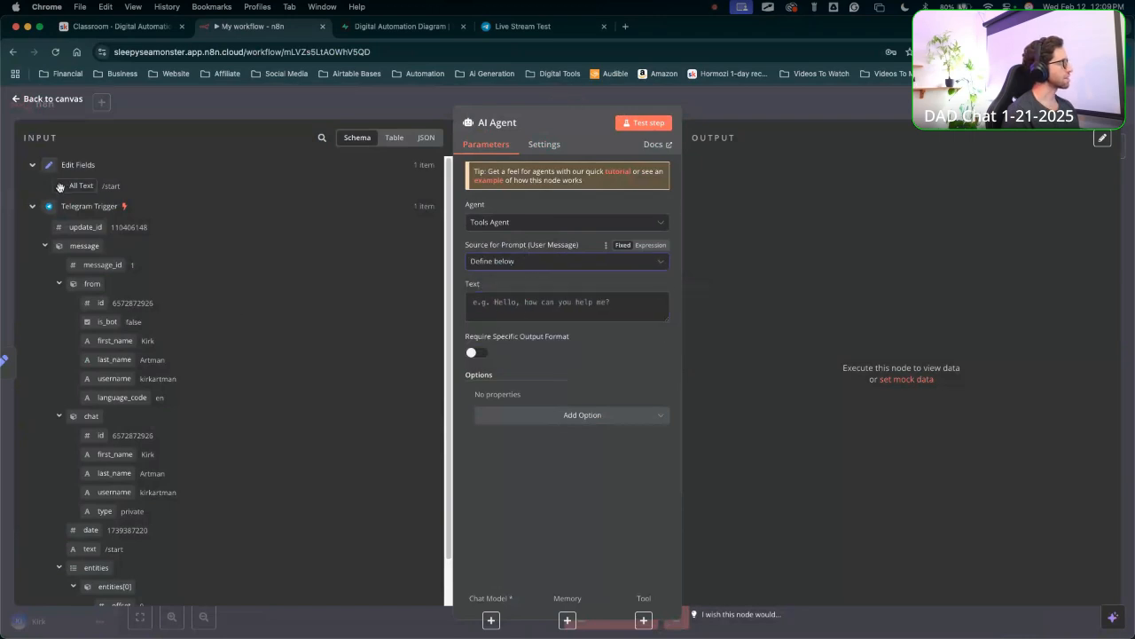
pyautogui.moveTo(73, 186); pyautogui.dragTo(535, 302)
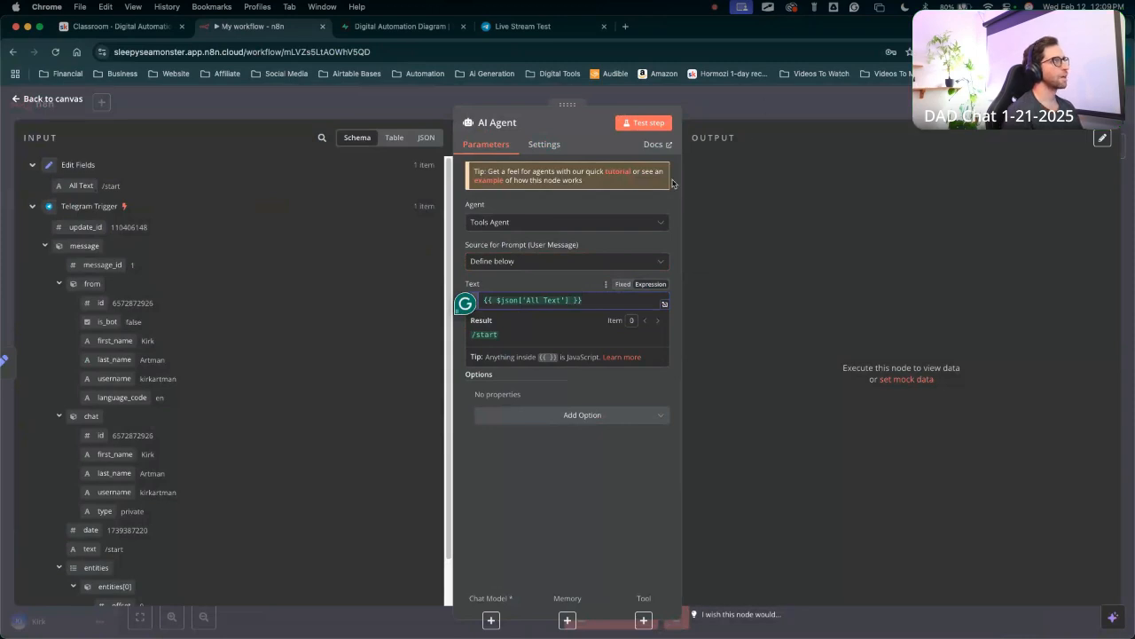
pyautogui.press('Escape')
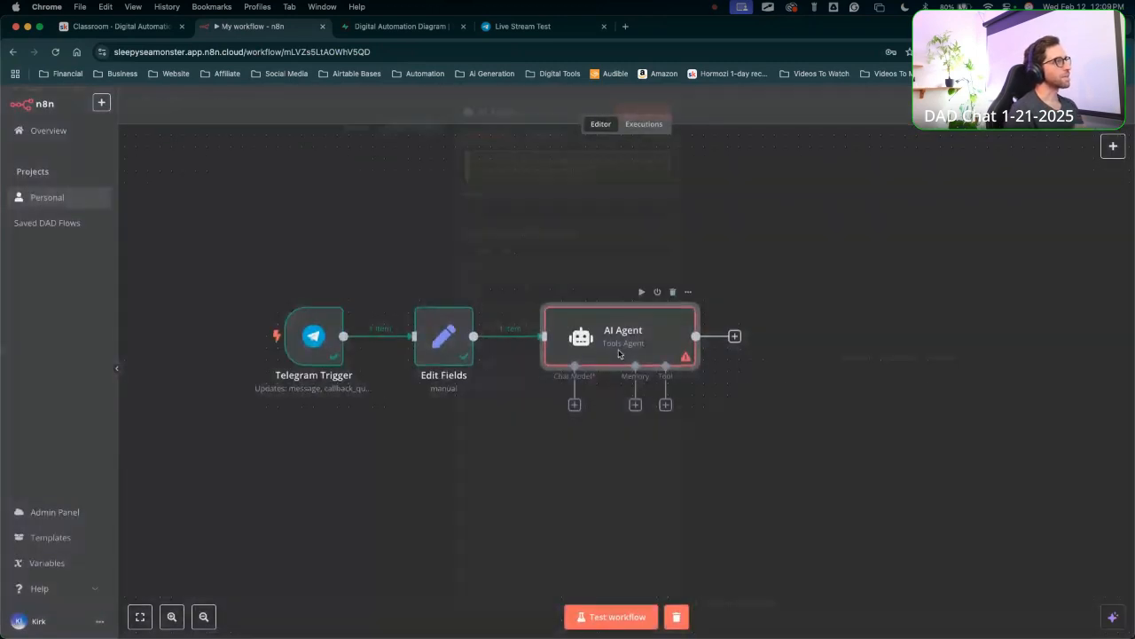
# Reopen the AI Agent node's settings and add the System Message option.
pyautogui.doubleClick(620, 356)
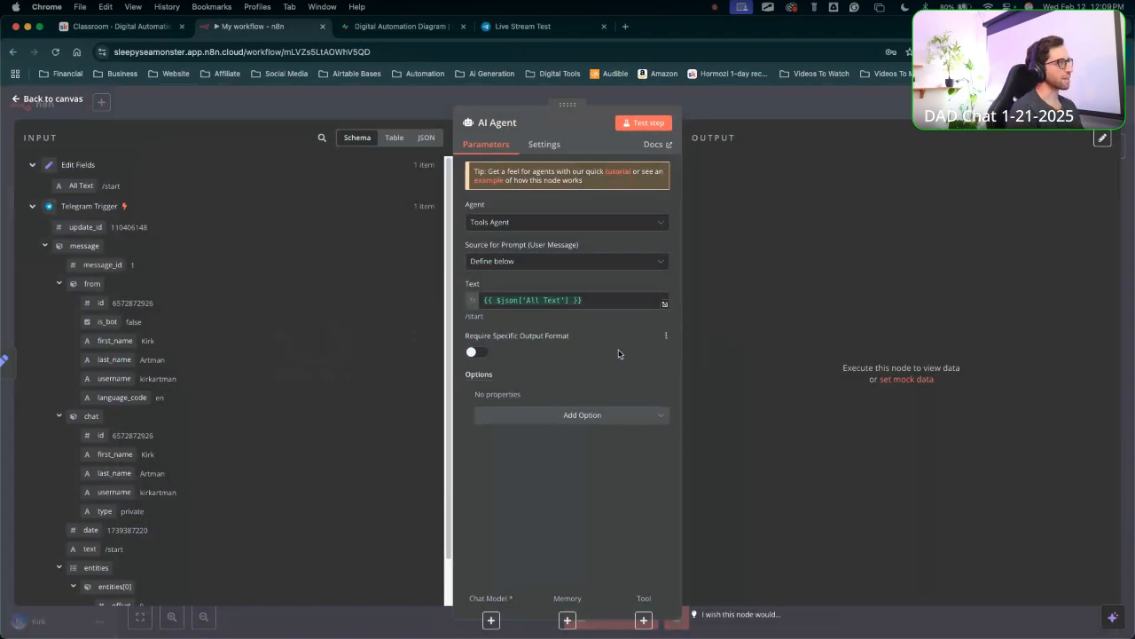
pyautogui.click(602, 417)
pyautogui.click(489, 449)
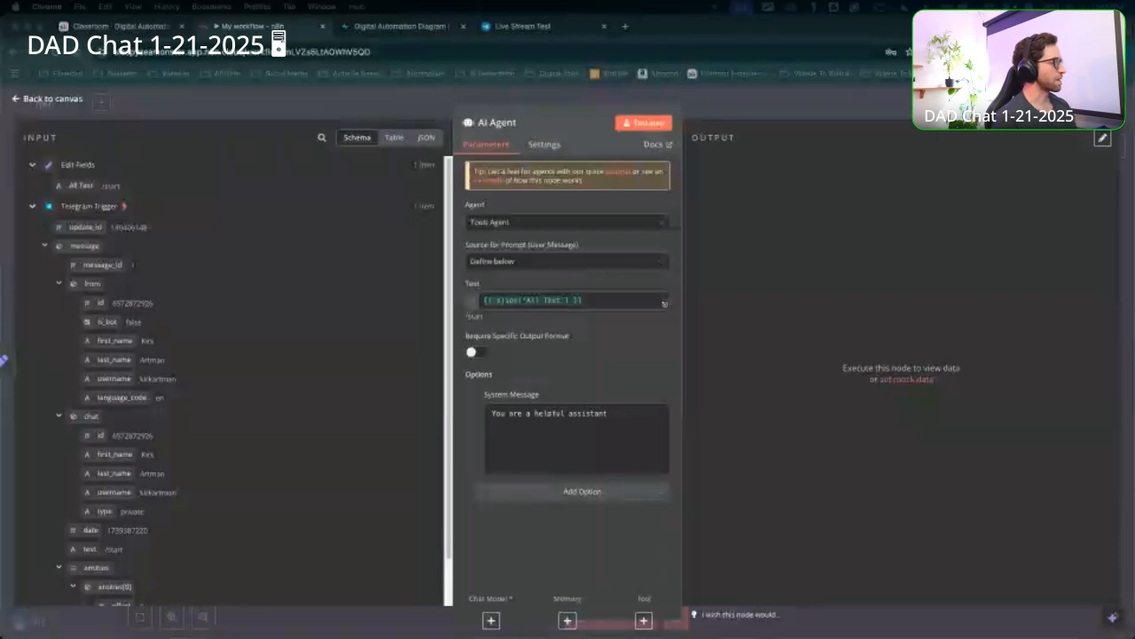
pyautogui.click(585, 411)
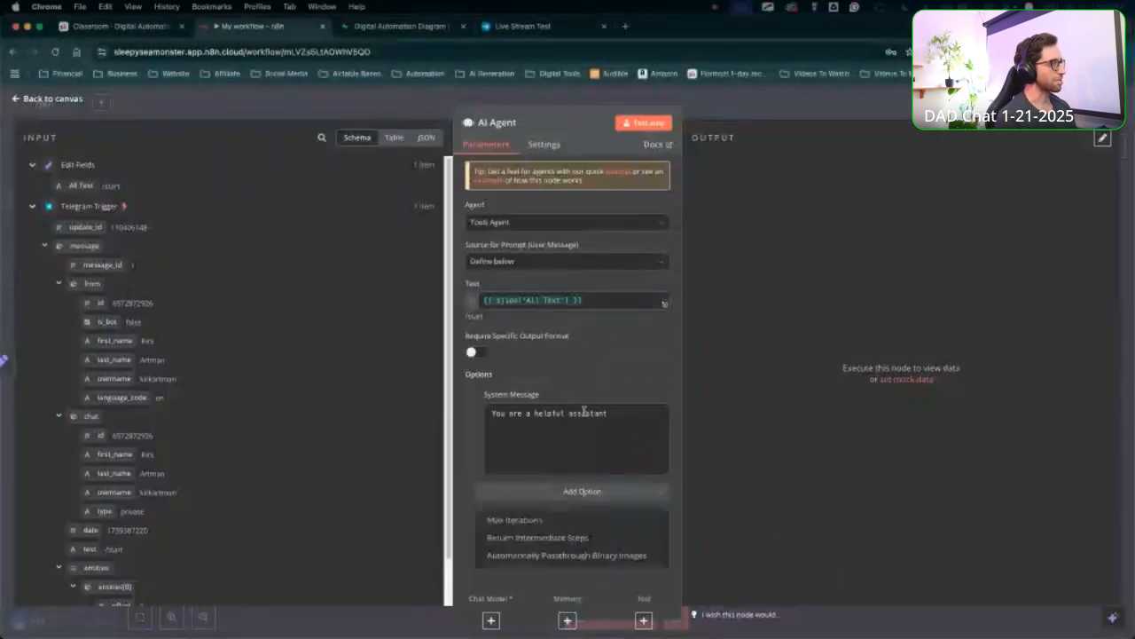
pyautogui.doubleClick(584, 413)
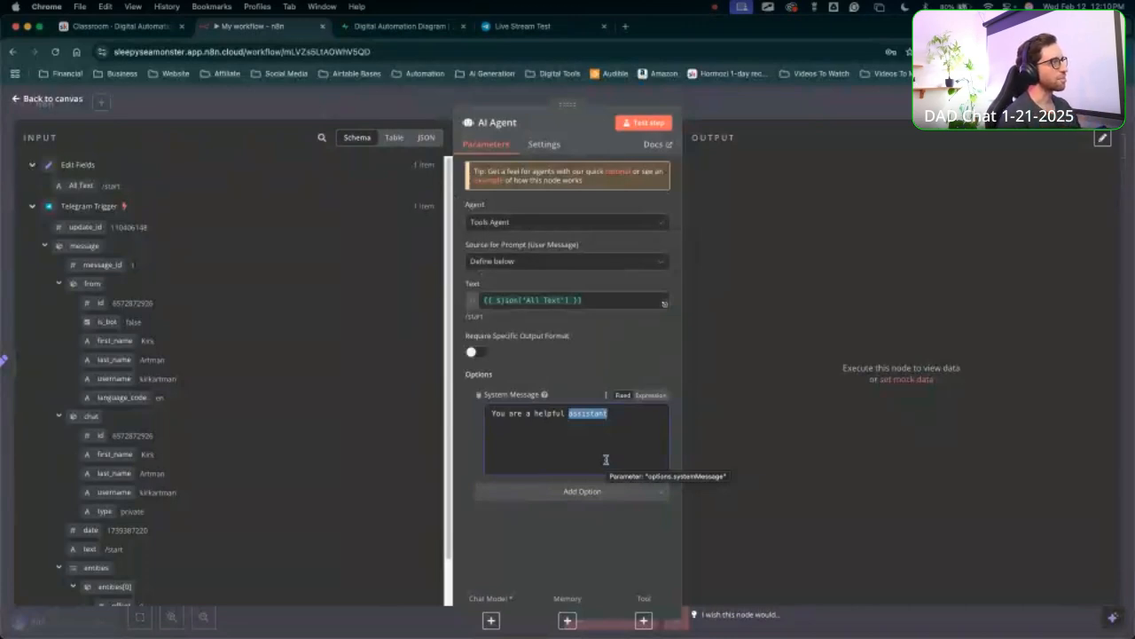
pyautogui.moveTo(662, 408); pyautogui.dragTo(486, 412)
pyautogui.click(538, 433)
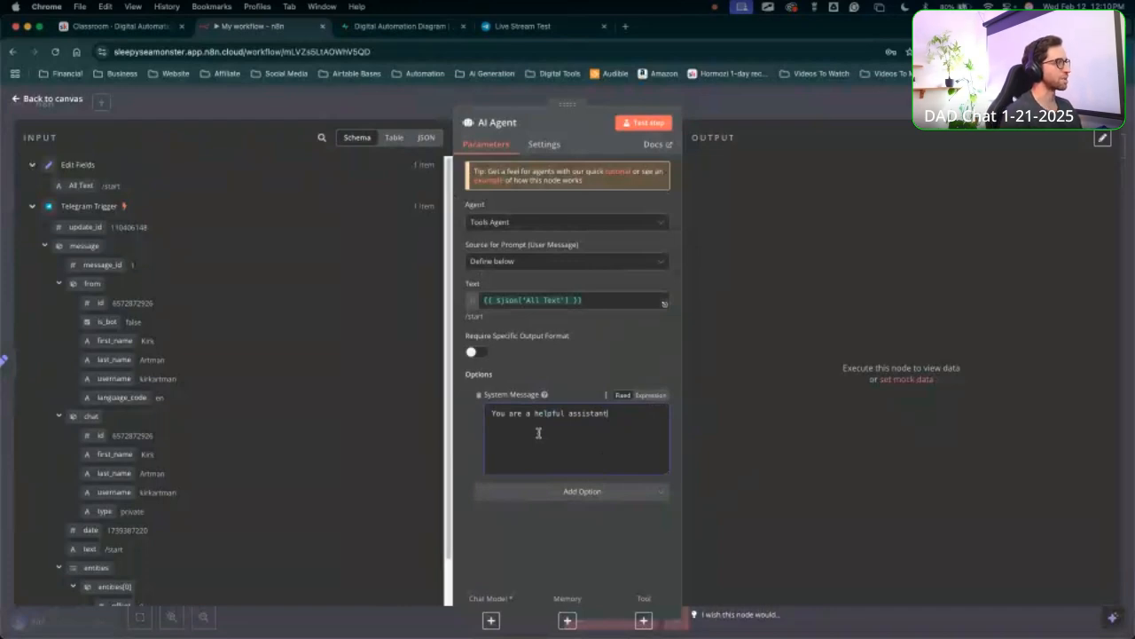
pyautogui.moveTo(630, 412); pyautogui.dragTo(462, 406)
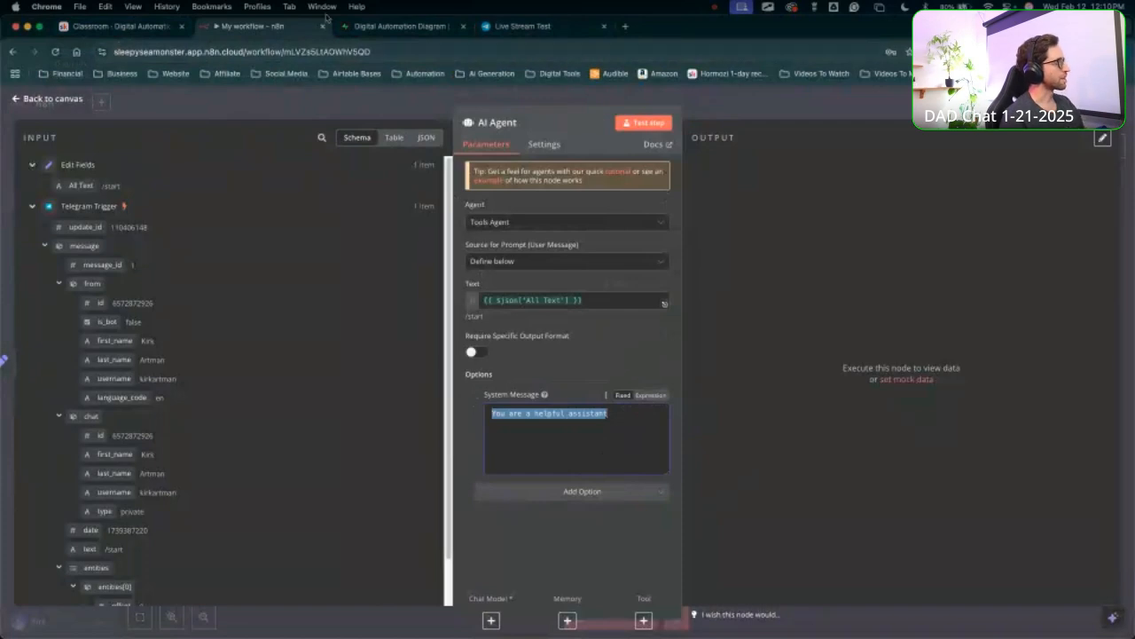
pyautogui.click(533, 453)
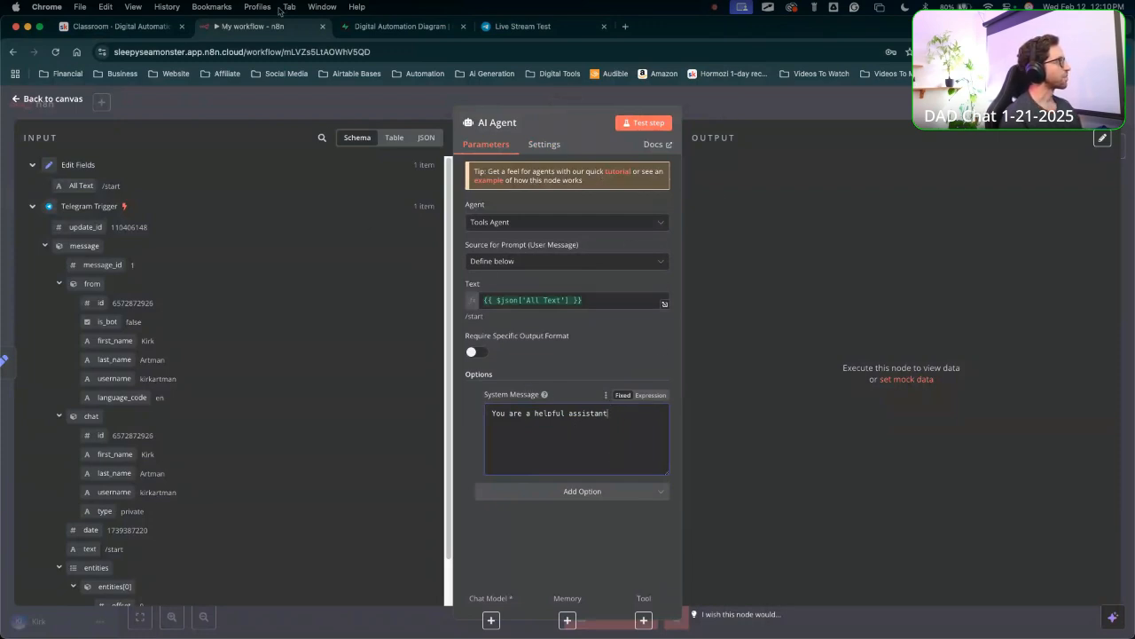
pyautogui.moveTo(611, 412); pyautogui.dragTo(450, 412)
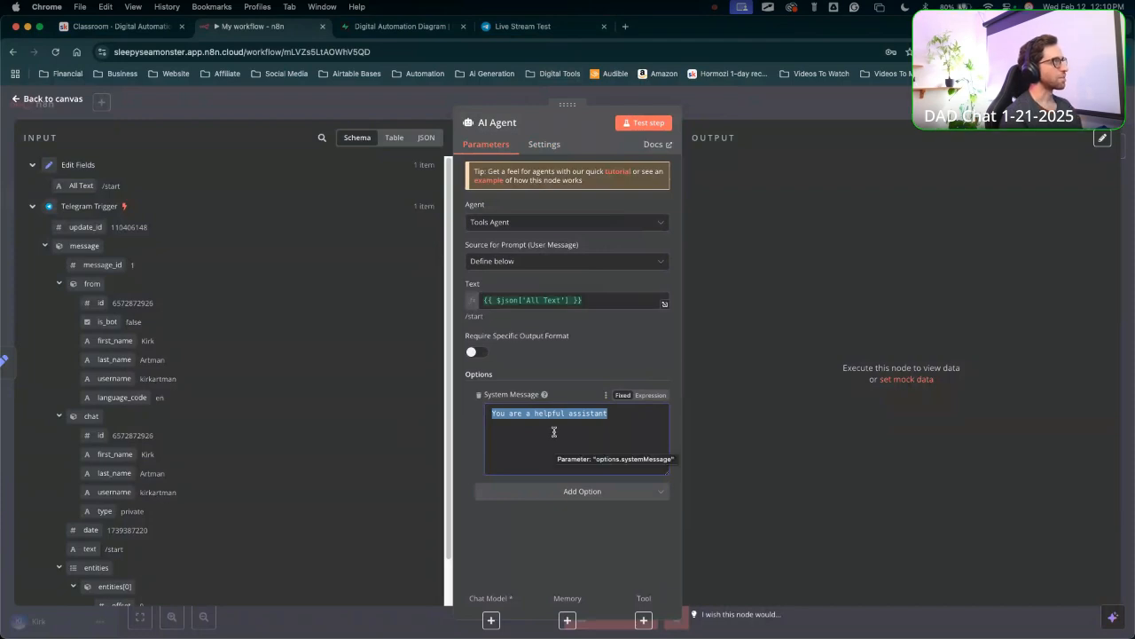
# Open ChatGPT in a new browser tab.
pyautogui.click(627, 29)
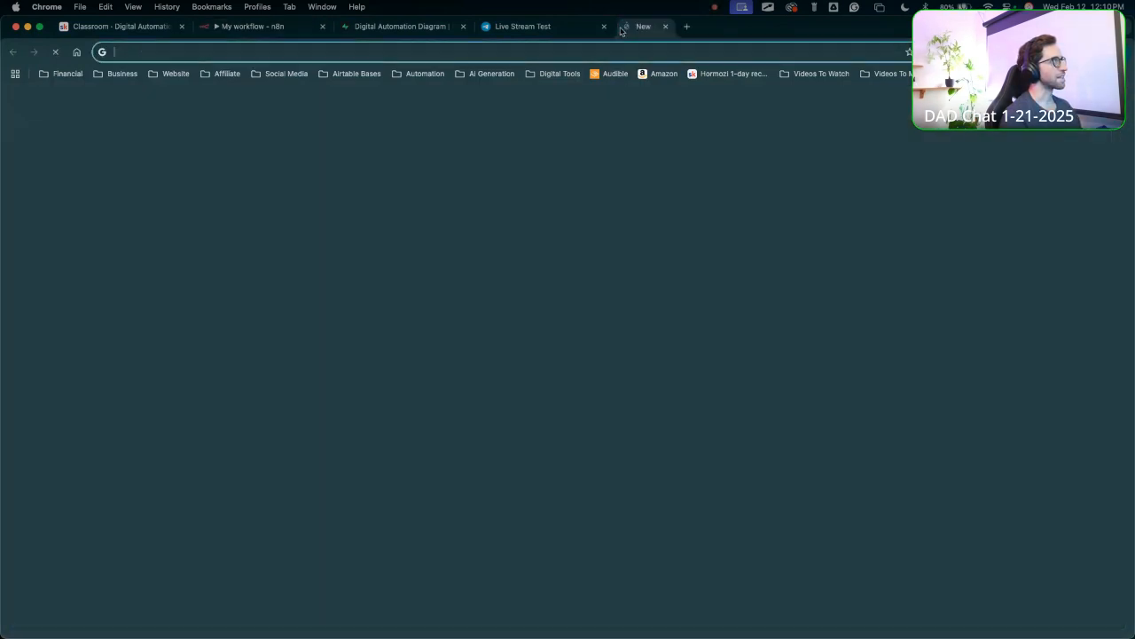
pyautogui.click(558, 75)
pyautogui.click(561, 98)
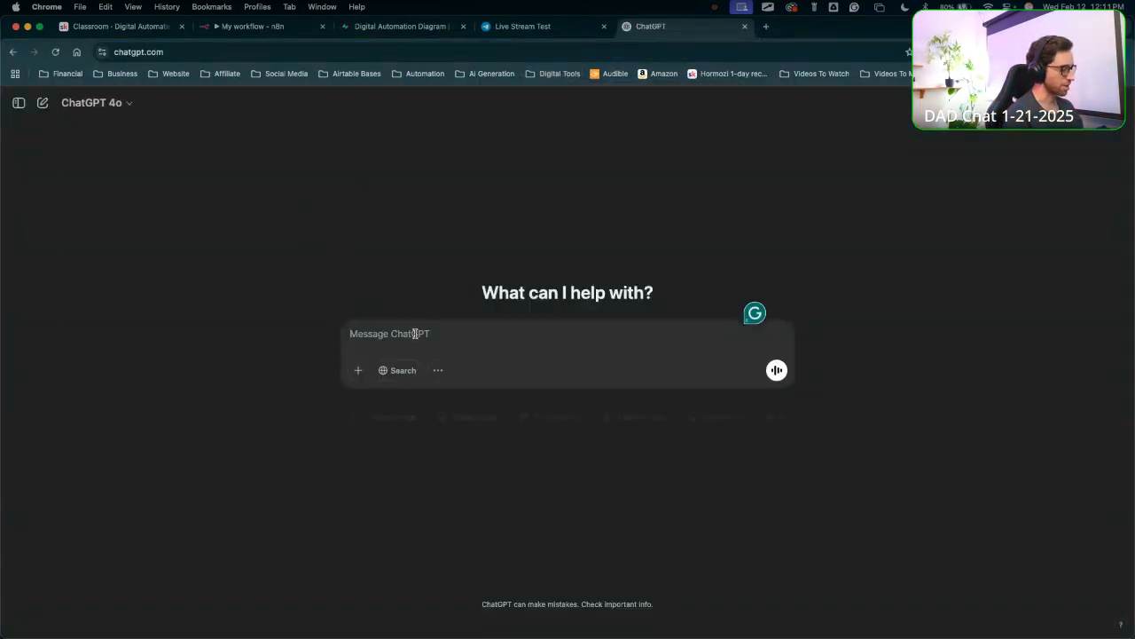
# Begin the ChatGPT prompt with "I need a system message for an ai agent node in n8n.".
pyautogui.write('I ne')
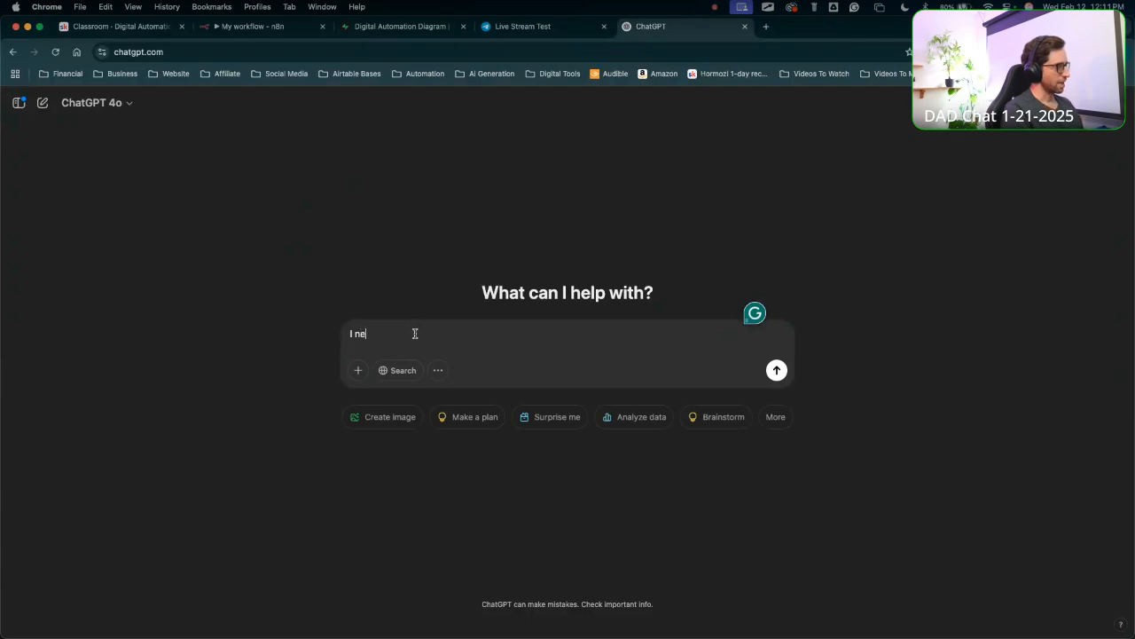
pyautogui.write('ed a sy')
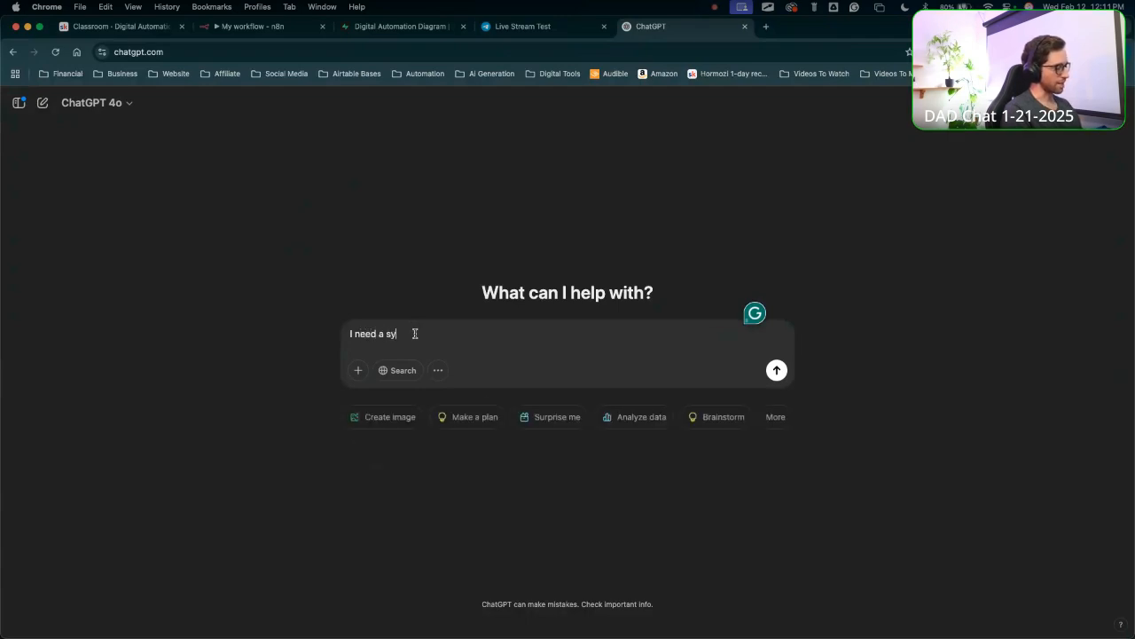
pyautogui.write('stem')
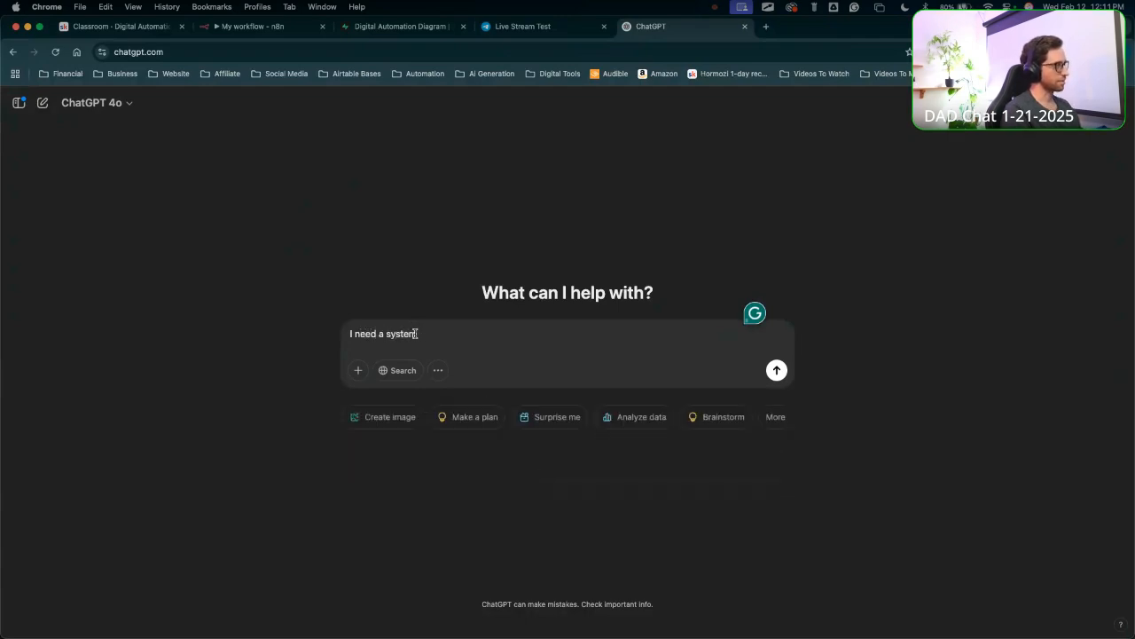
pyautogui.write(' m message ')
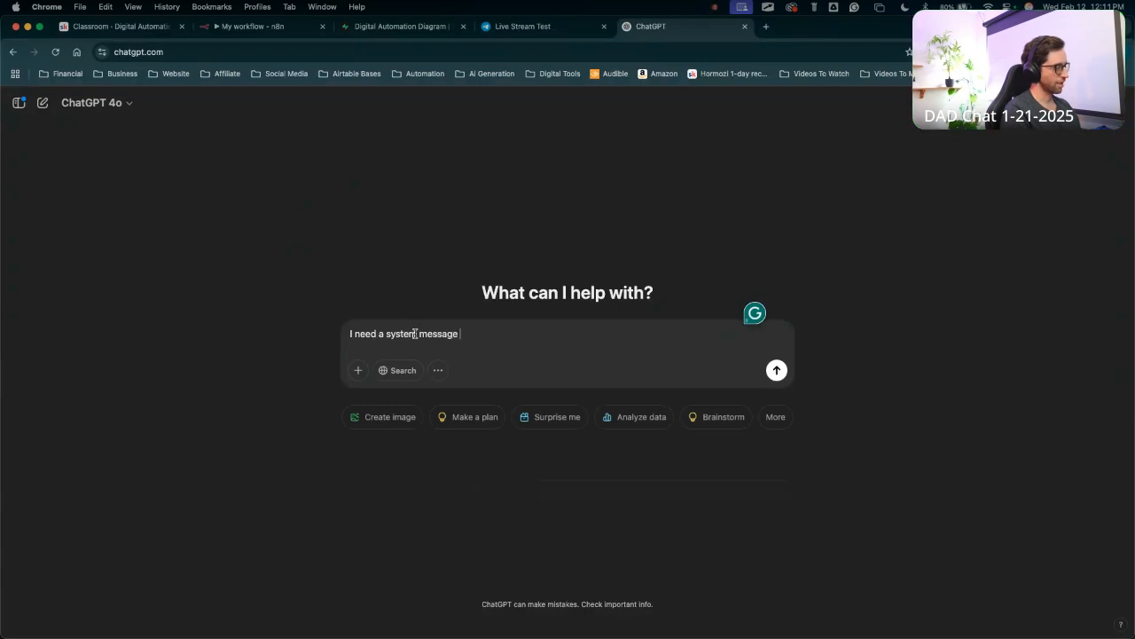
pyautogui.write('for an ai')
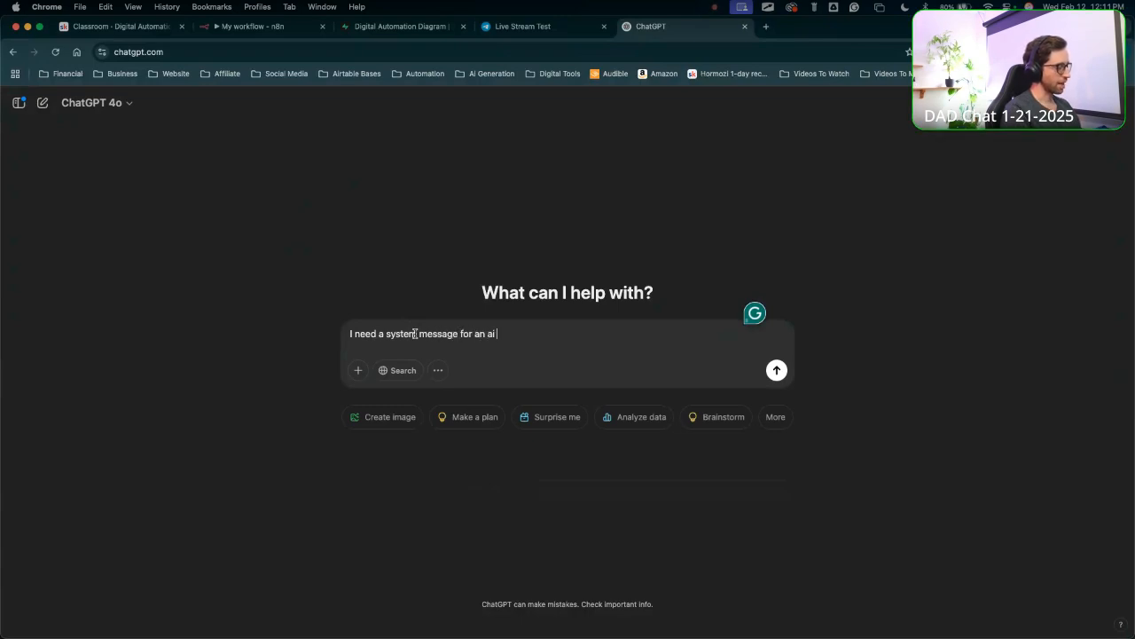
pyautogui.write('agent node in ')
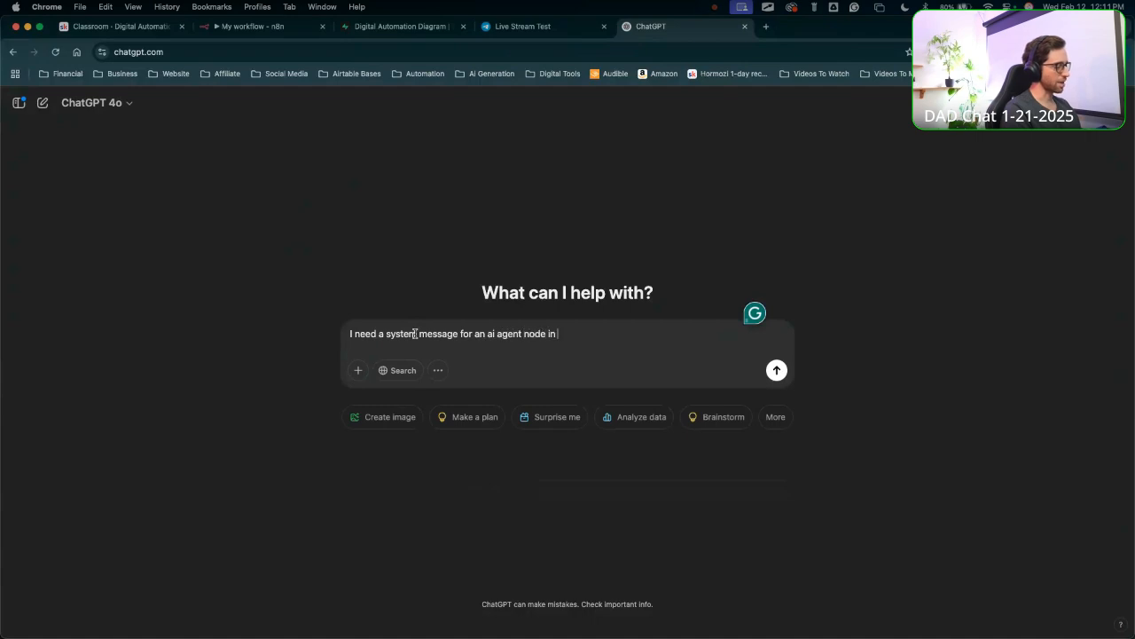
pyautogui.write('n8n. I need the')
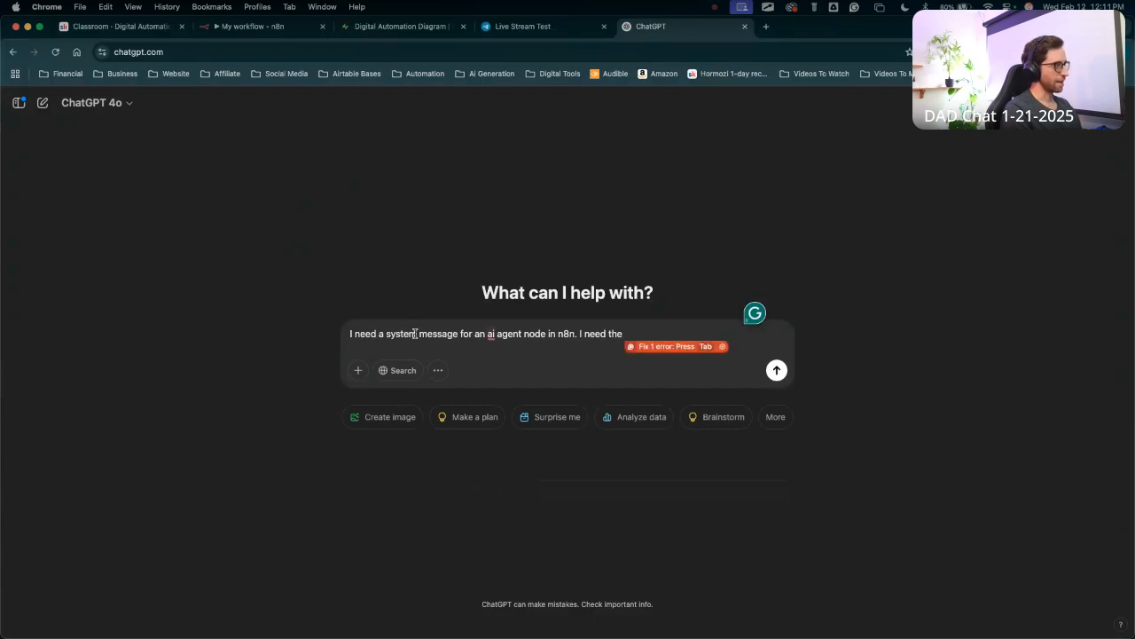
# Continue the prompt with "I need it to to act as a prompt for the agent to perform task and tools.".
pyautogui.press('BackSpace')
pyautogui.press('BackSpace')
pyautogui.press('BackSpace')
pyautogui.press('BackSpace')
pyautogui.write('it')
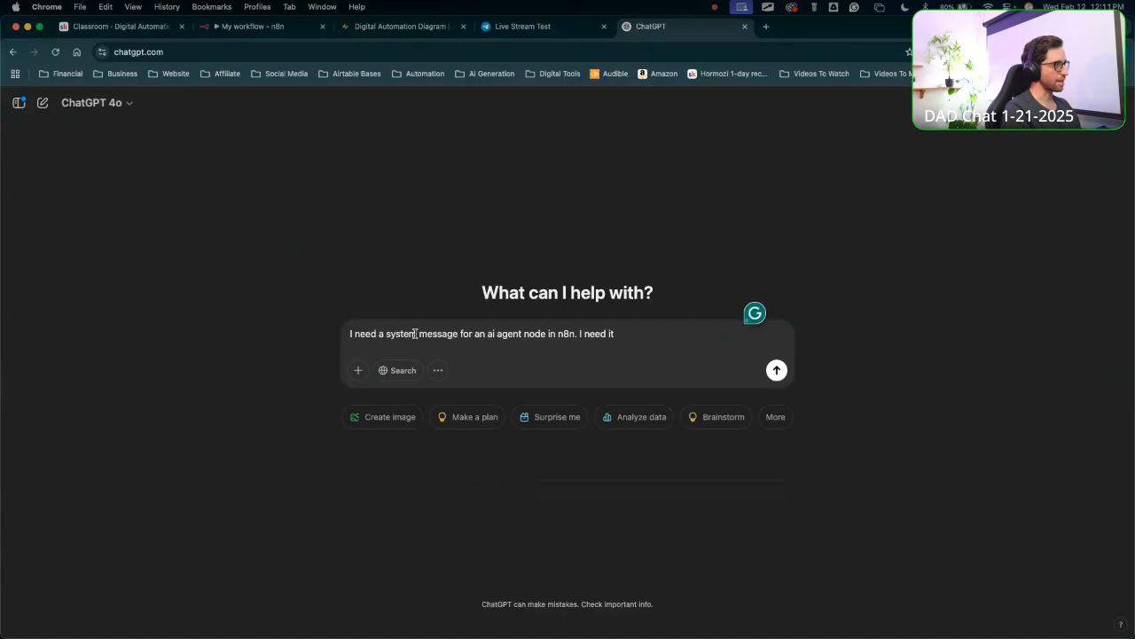
pyautogui.write('st')
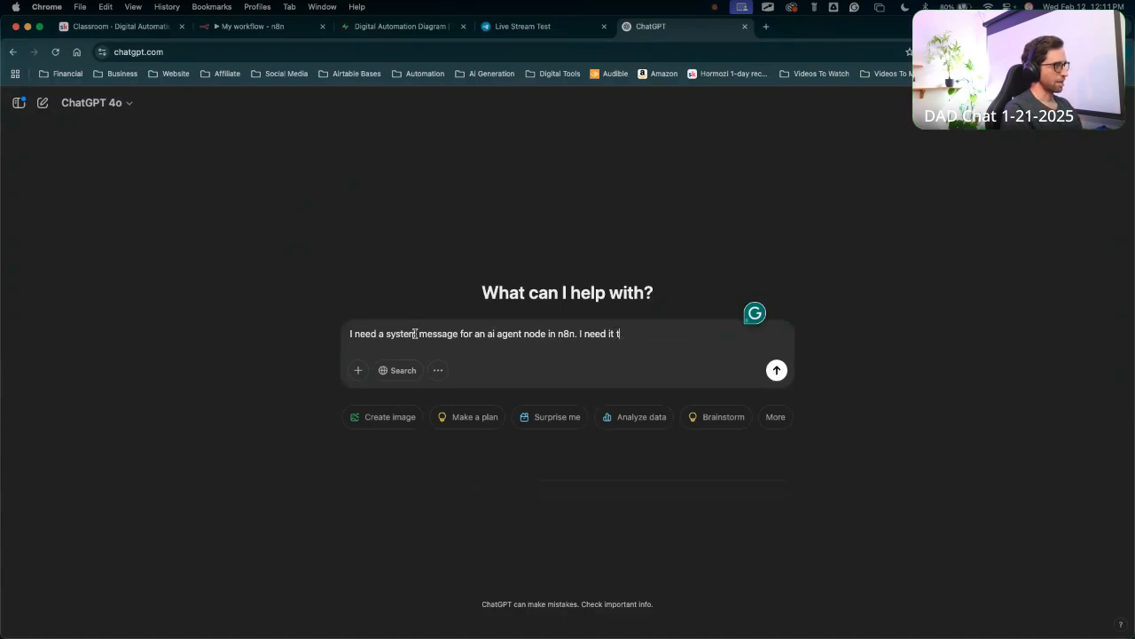
pyautogui.write('o dto act as a')
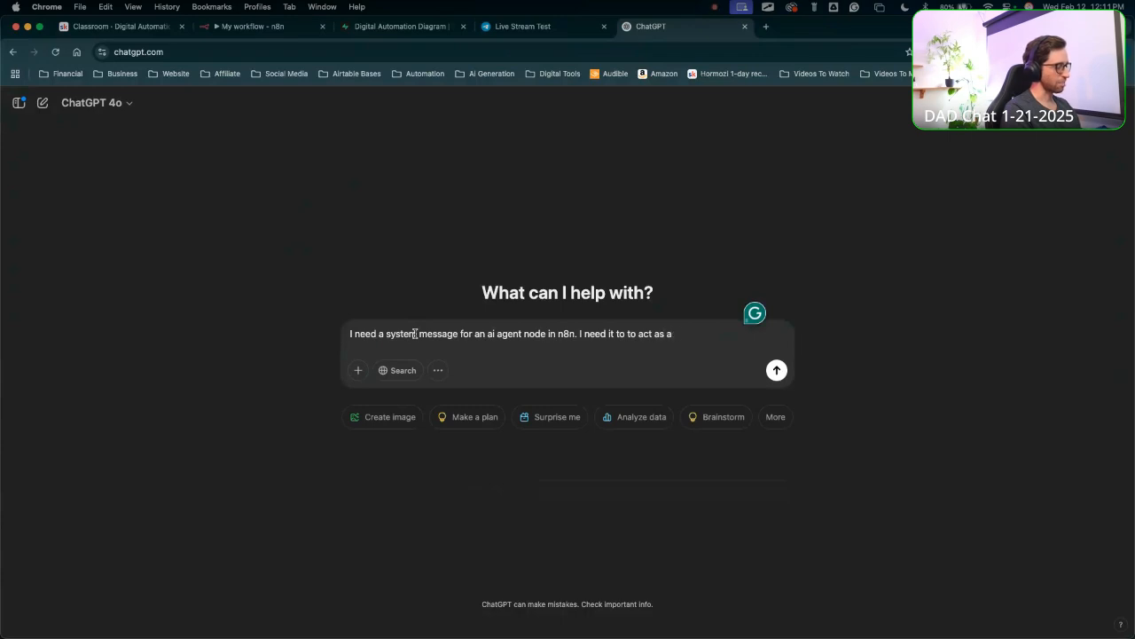
pyautogui.write(' prompt for the ')
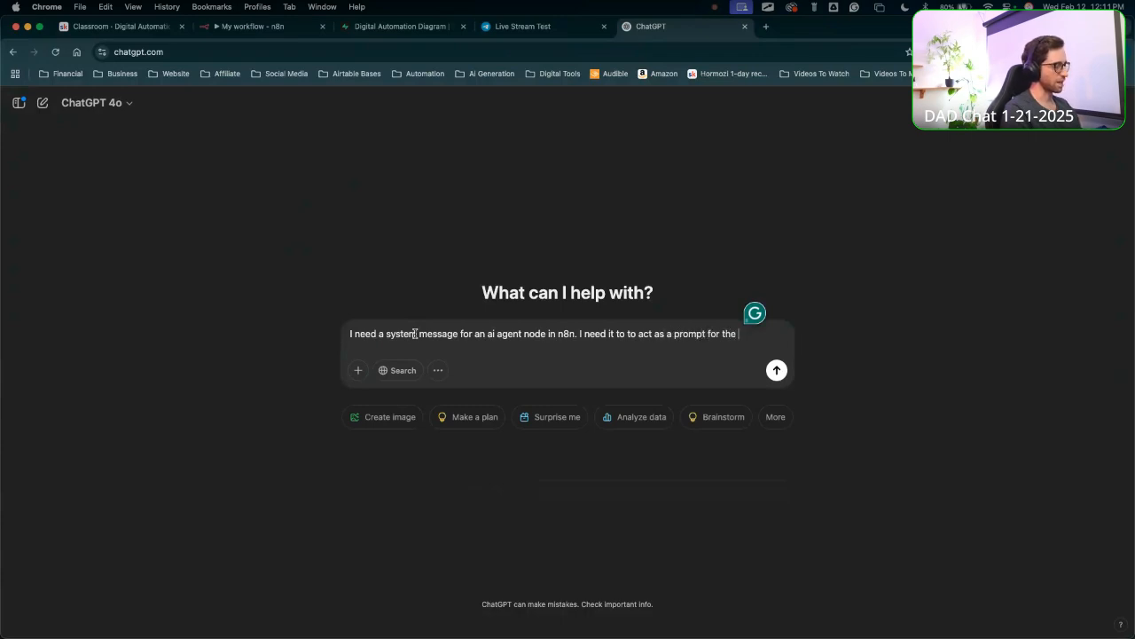
pyautogui.write('agaent')
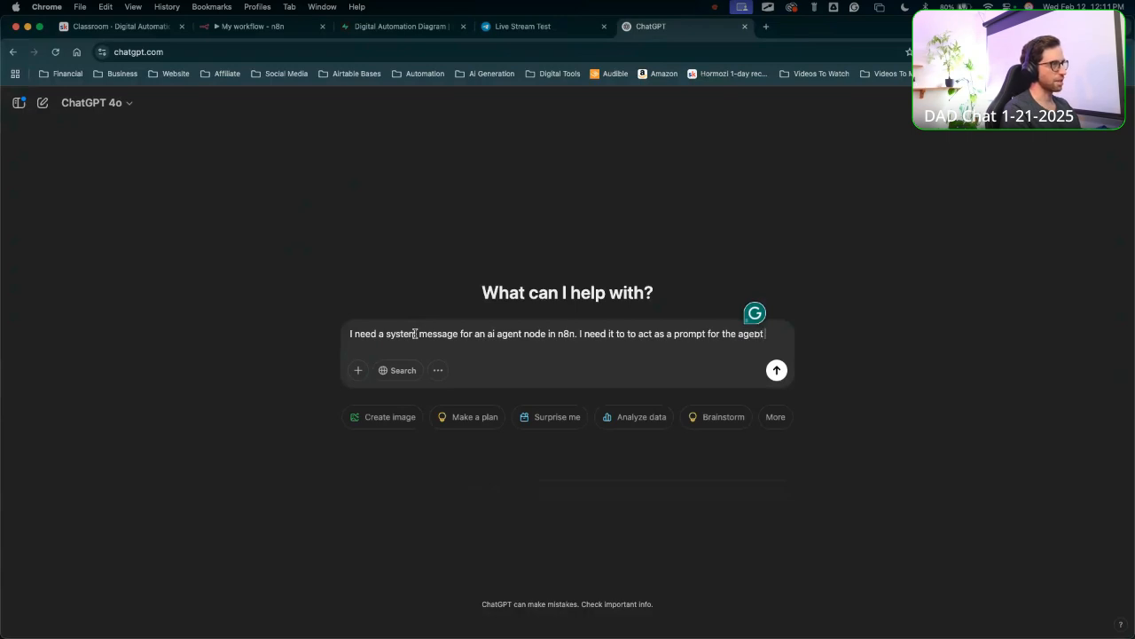
pyautogui.write(' to perform ')
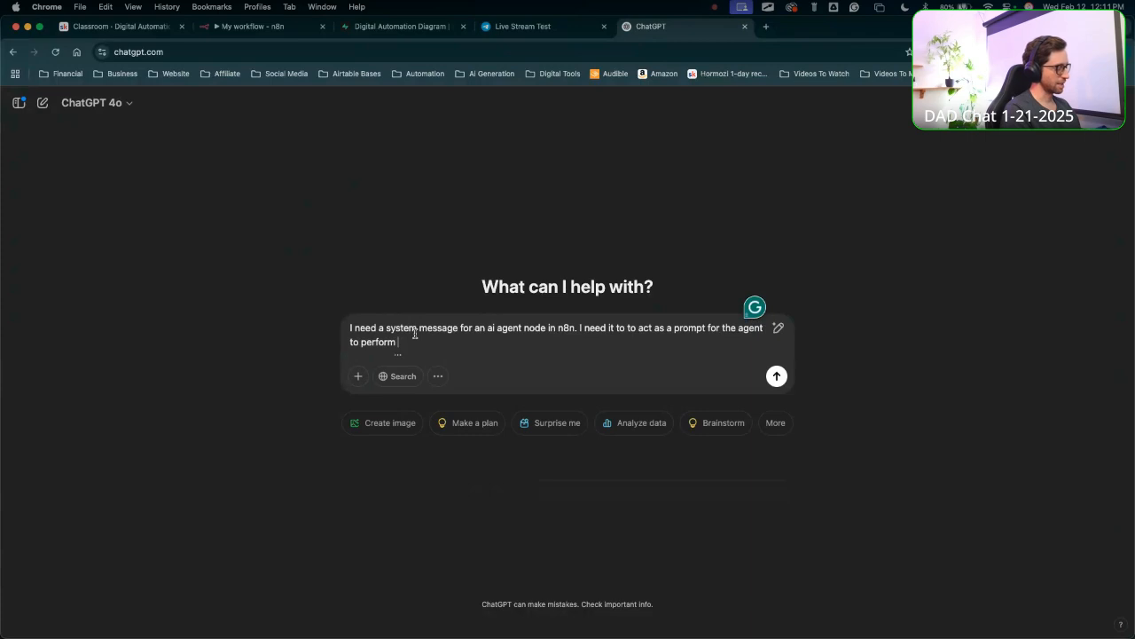
pyautogui.write('ras')
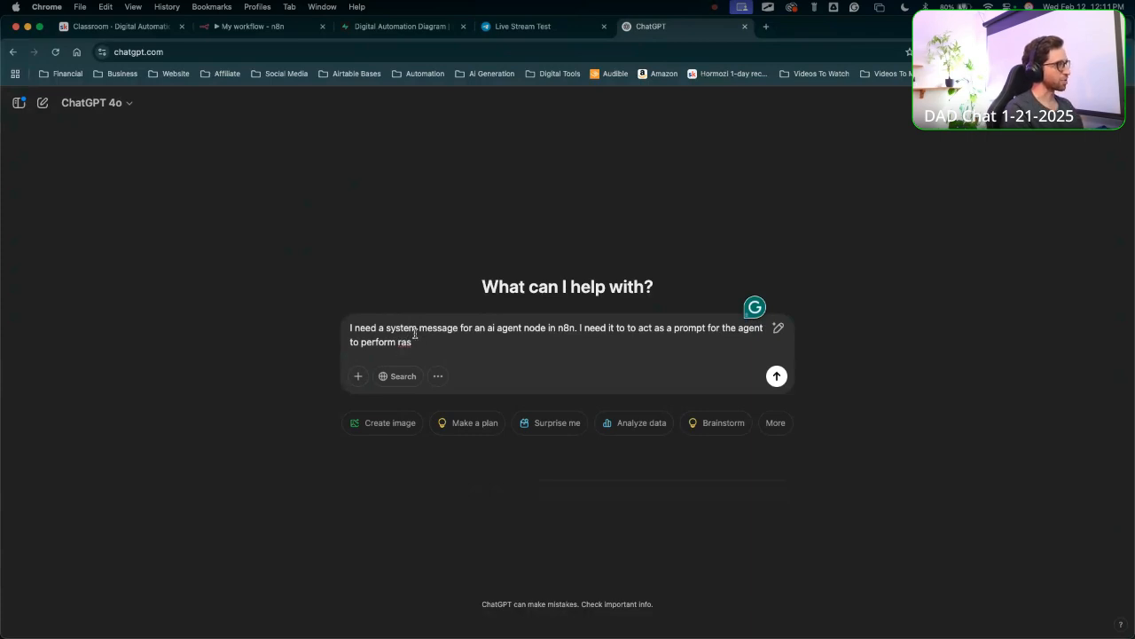
pyautogui.press('BackSpace')
pyautogui.press('BackSpace')
pyautogui.press('BackSpace')
pyautogui.write('task')
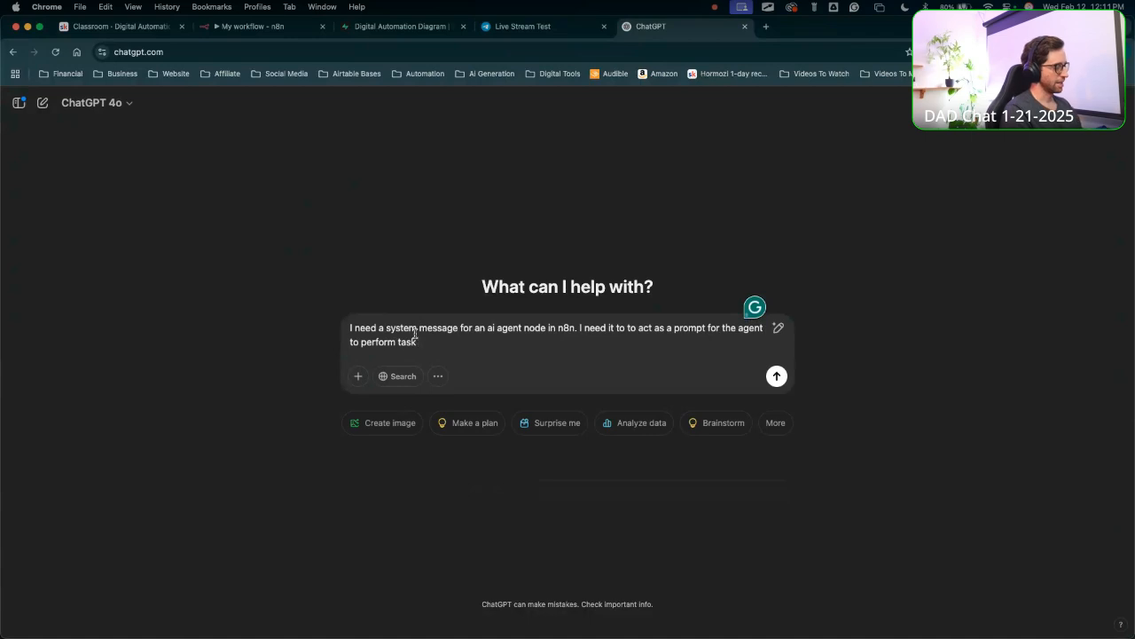
pyautogui.write(' and t')
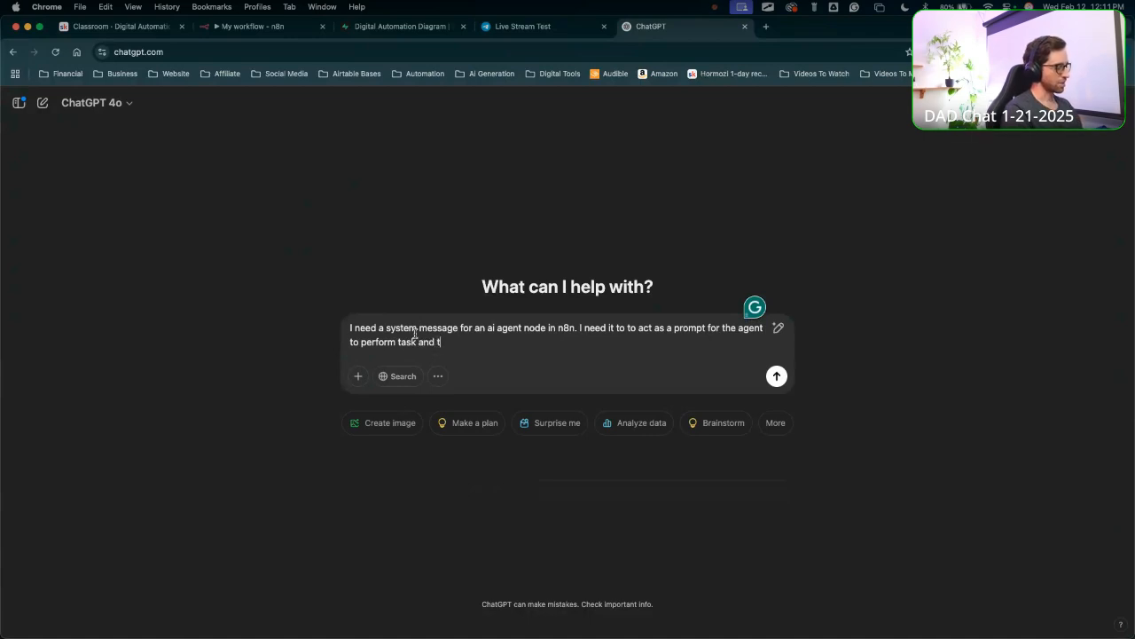
pyautogui.write('ools.')
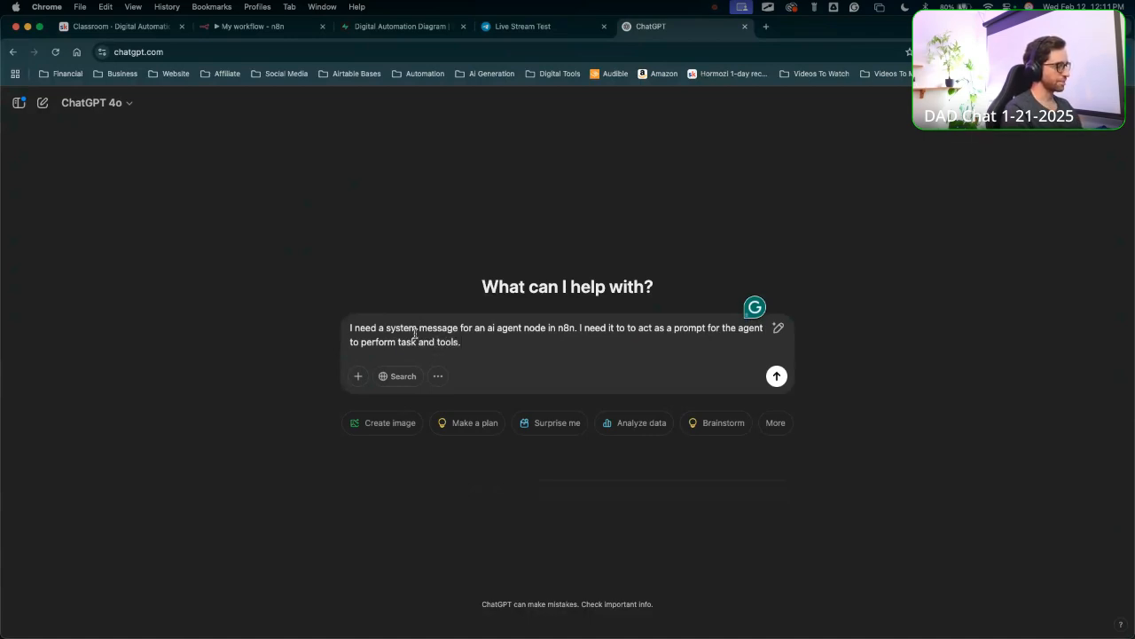
# Add to the prompt "The agent will check the current usinf the the builti in function in n8n.".
pyautogui.write(' The ag')
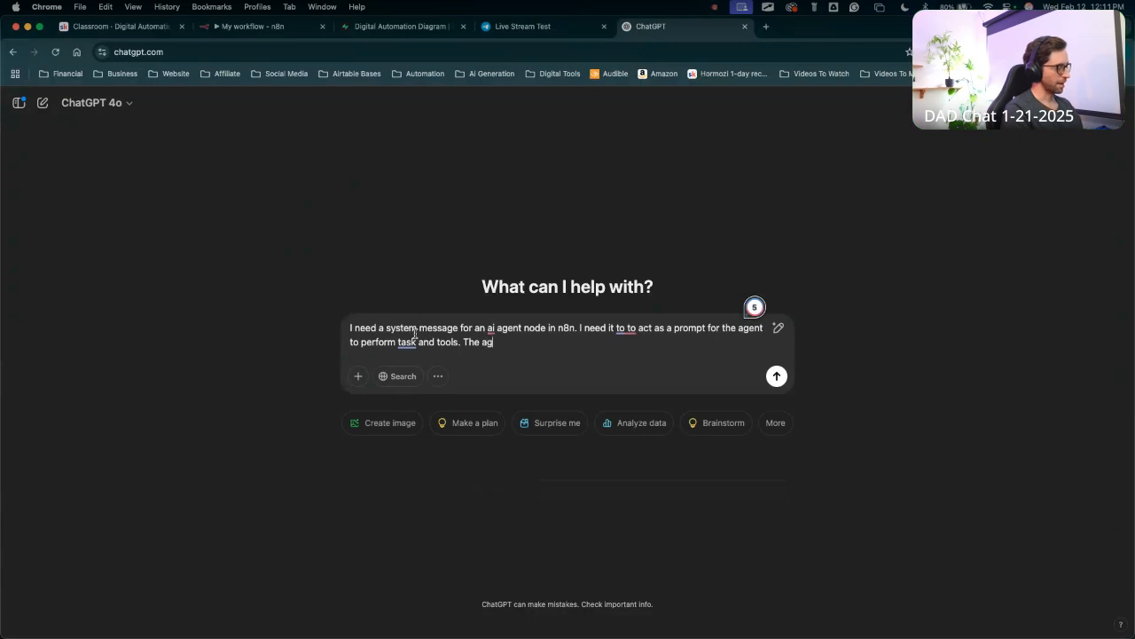
pyautogui.write('ent will')
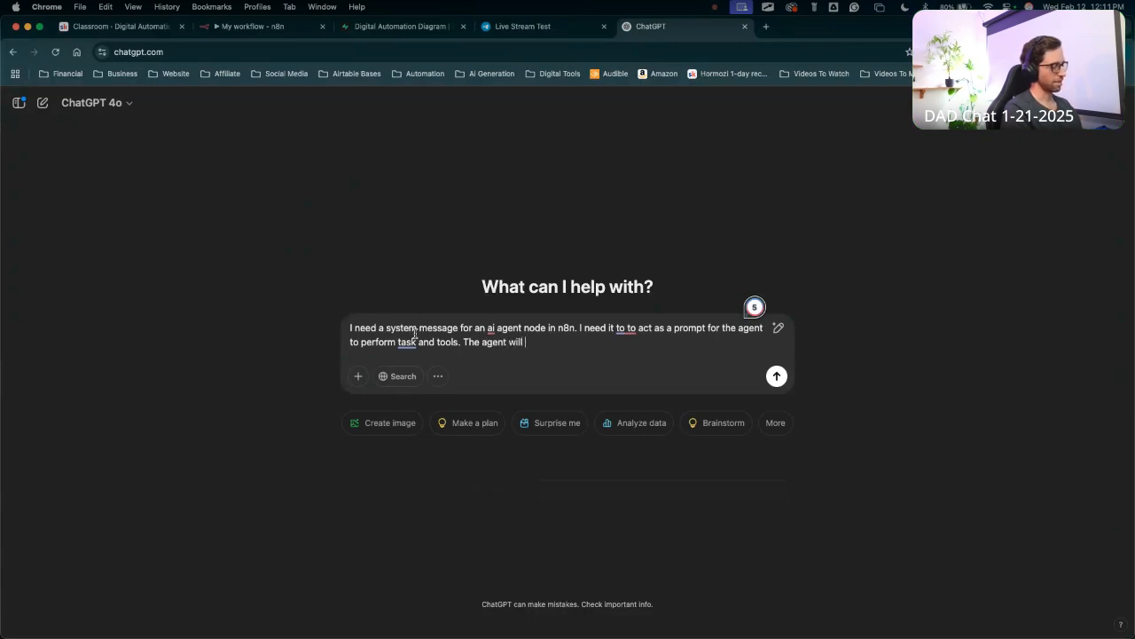
pyautogui.write(' check the cu')
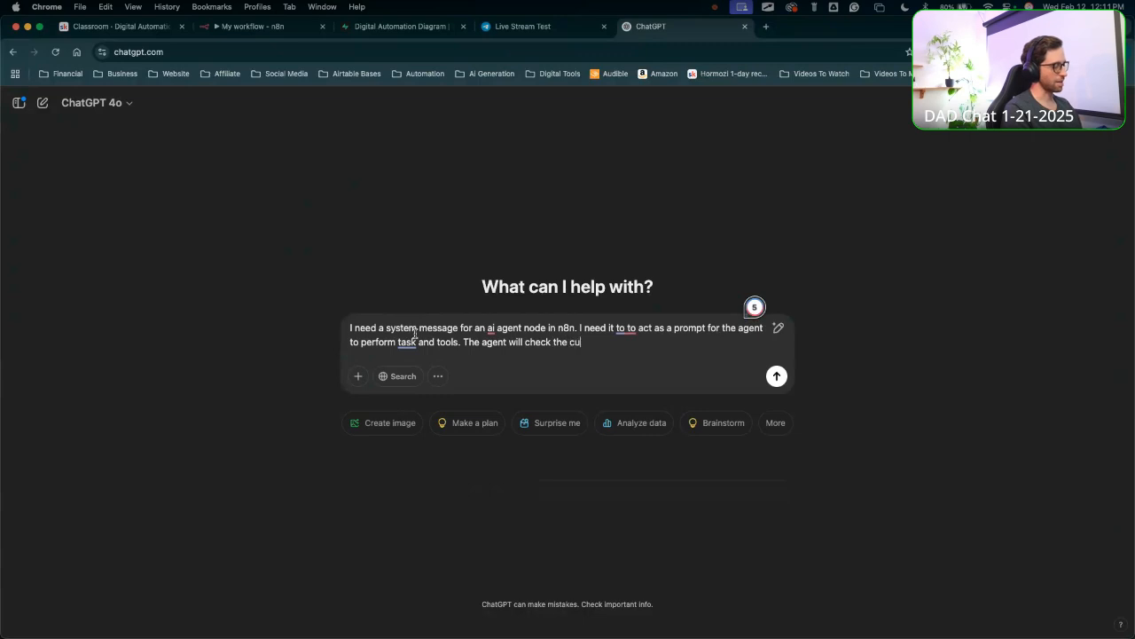
pyautogui.write('rrent')
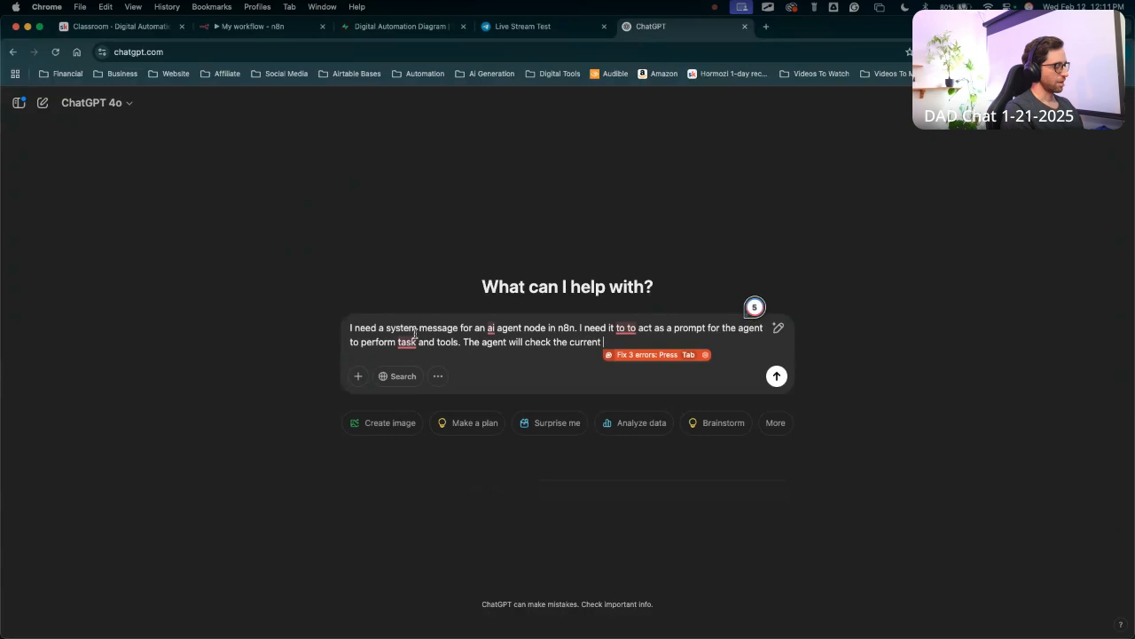
pyautogui.write(' usinf the ')
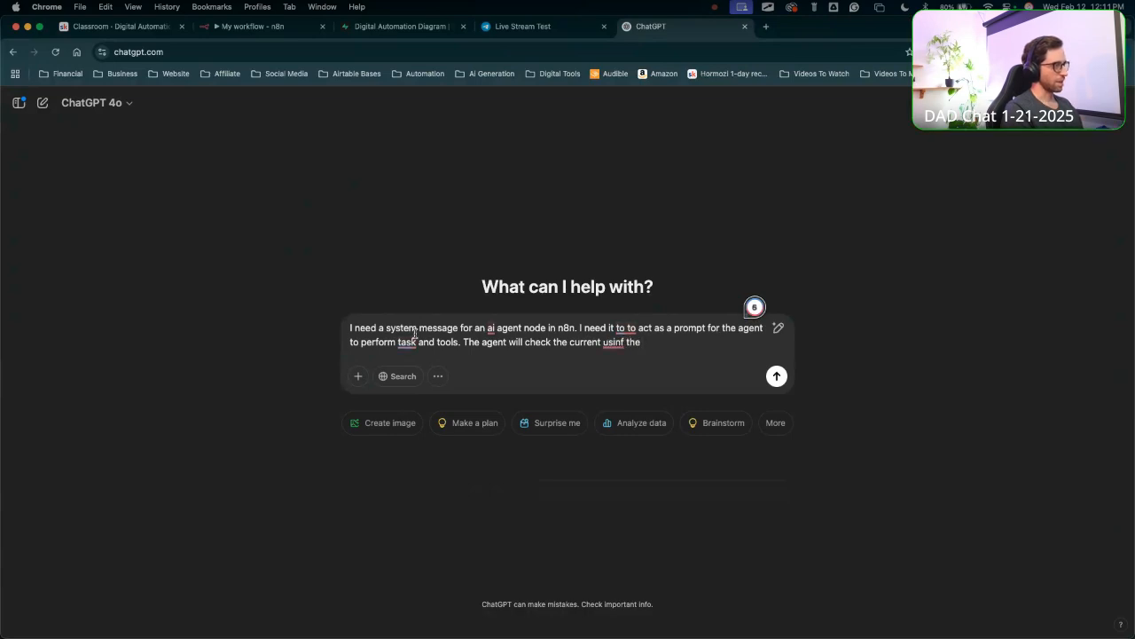
pyautogui.write('the builti in ')
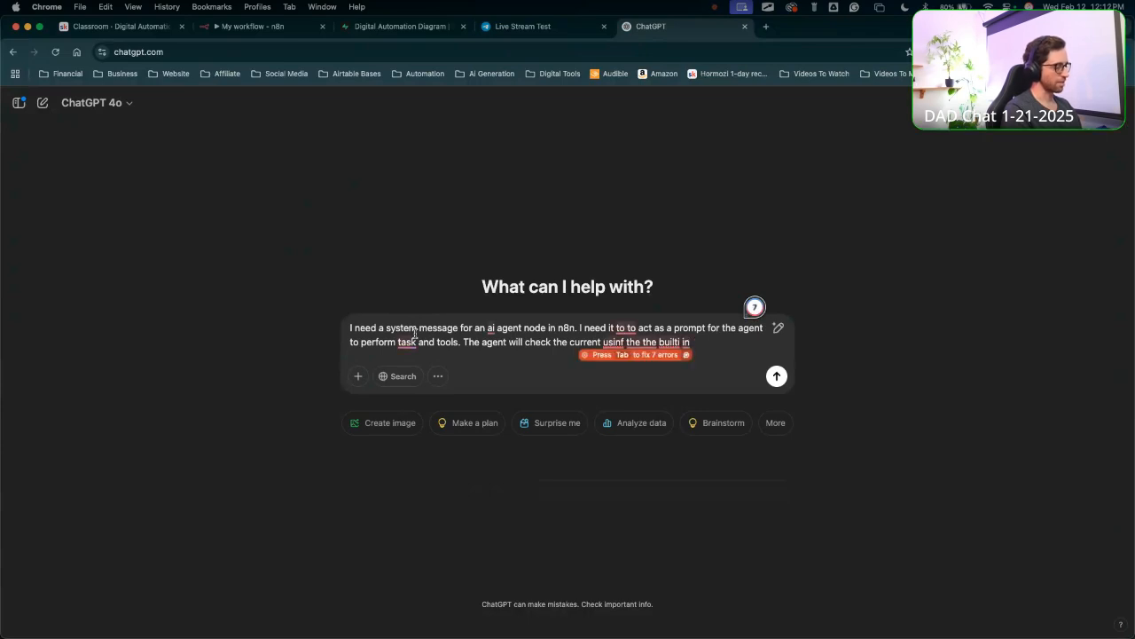
pyautogui.write('functi')
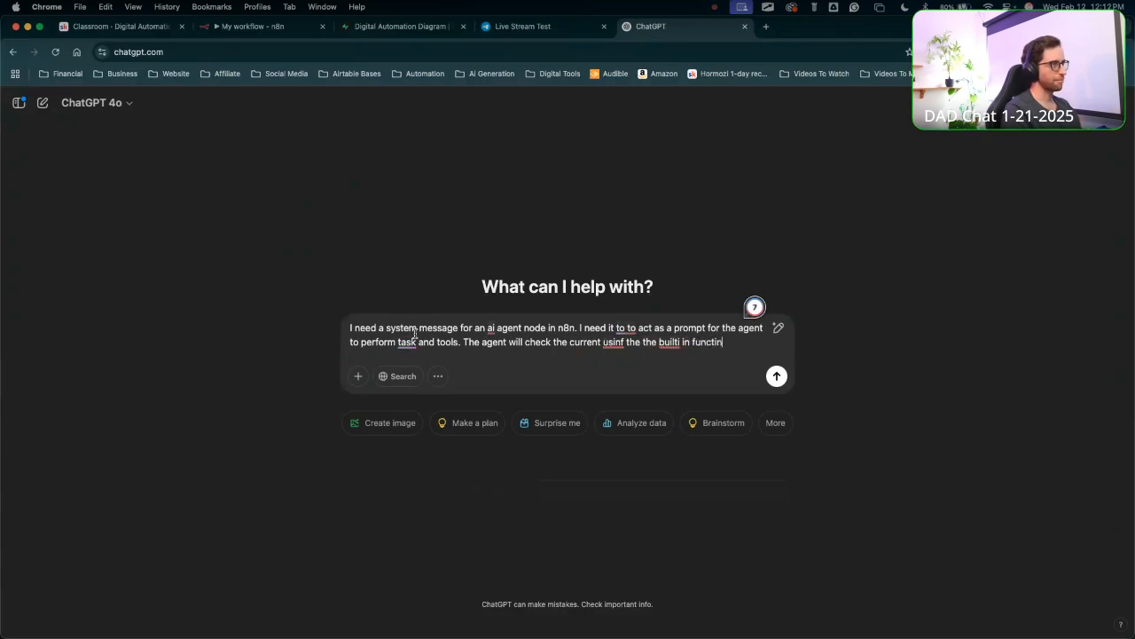
pyautogui.write('on in n8n')
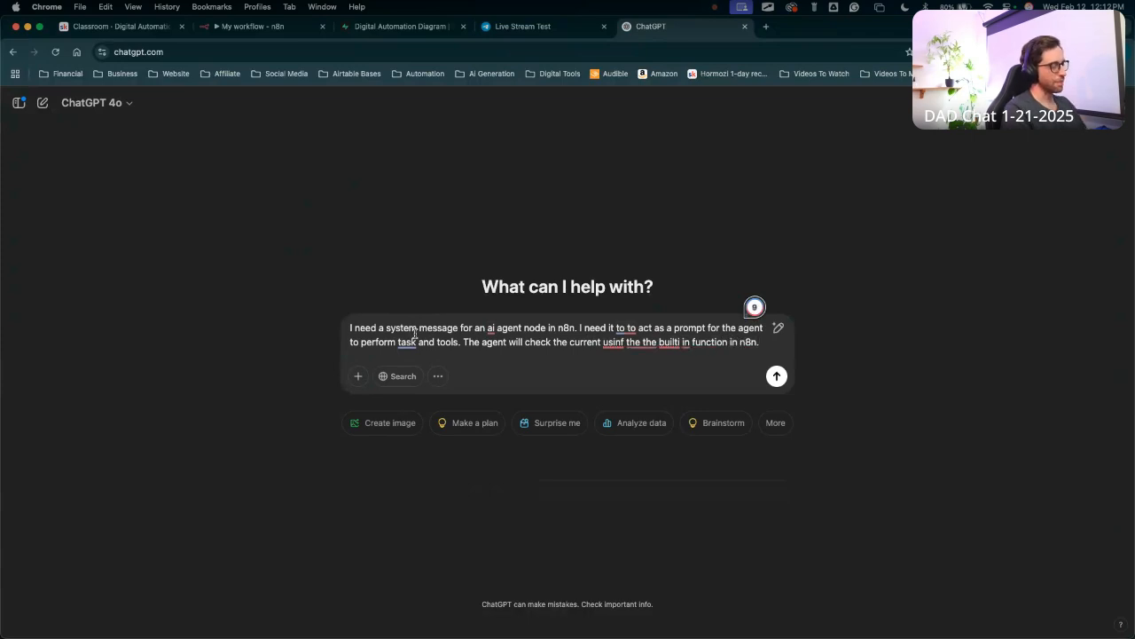
# Add to the ChatGPT prompt "it will have the ability to store".
pyautogui.write('. the')
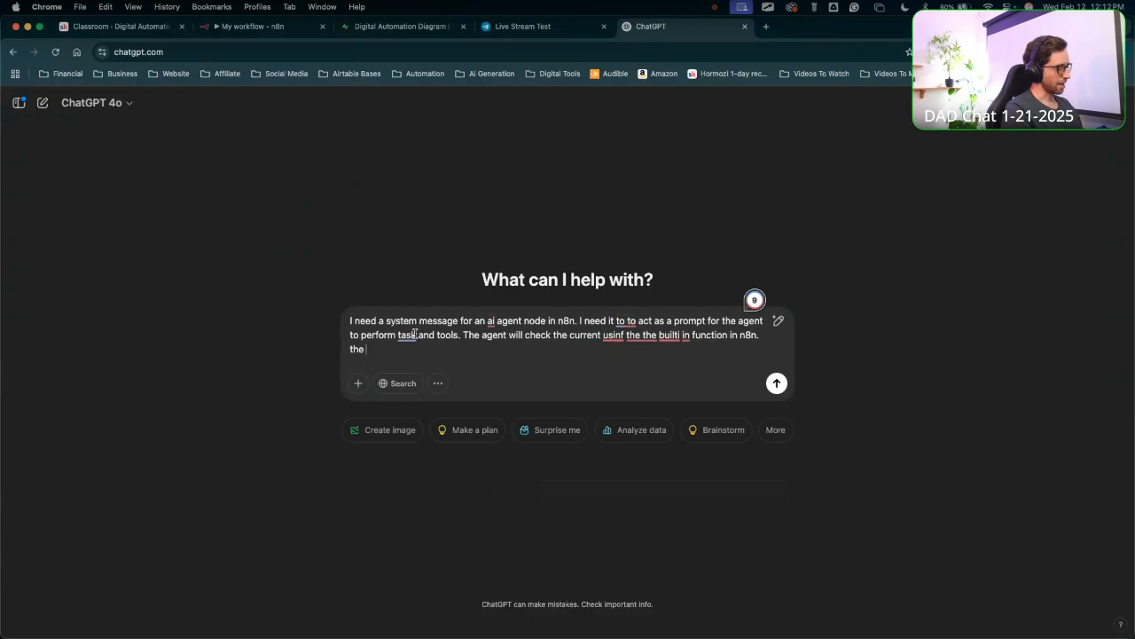
pyautogui.press('BackSpace')
pyautogui.press('BackSpace')
pyautogui.write('i')
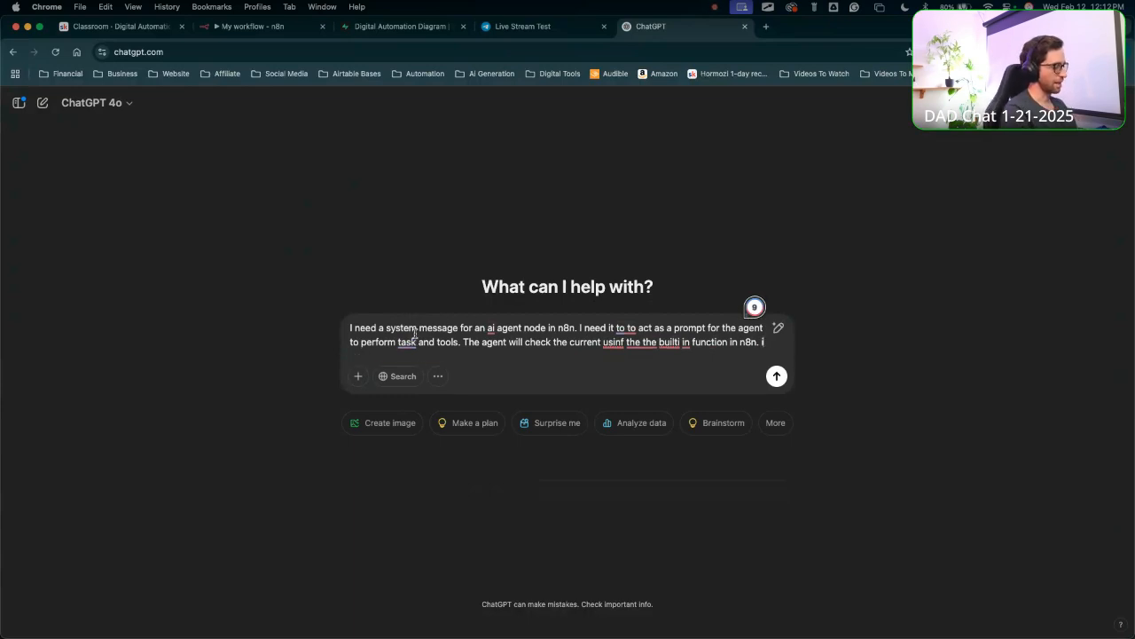
pyautogui.write('t will have')
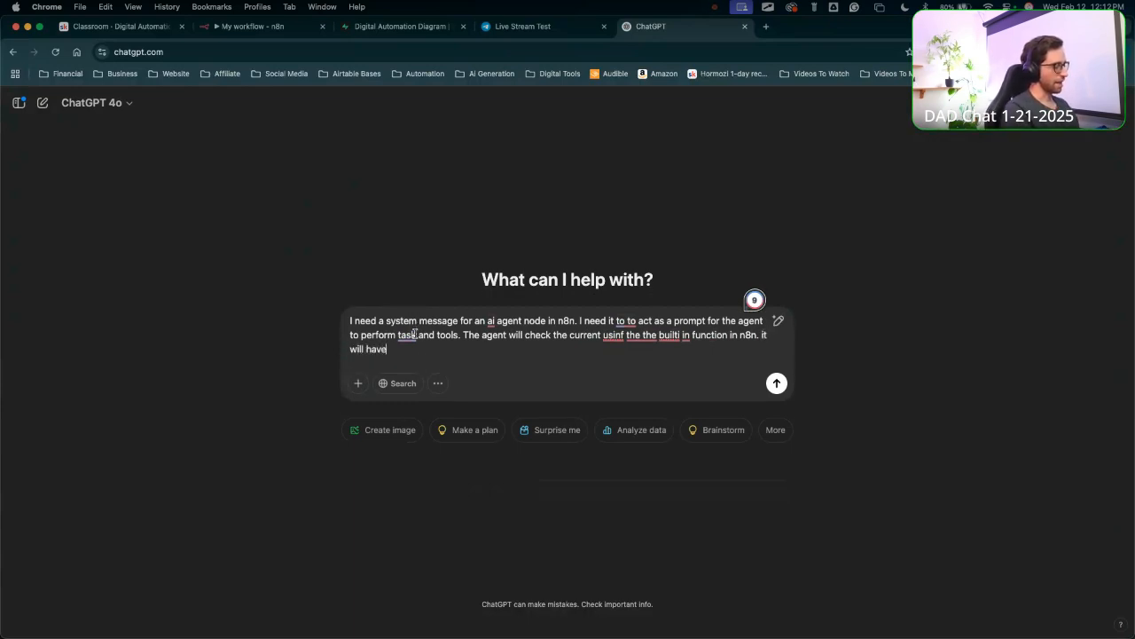
pyautogui.write(' the abilty')
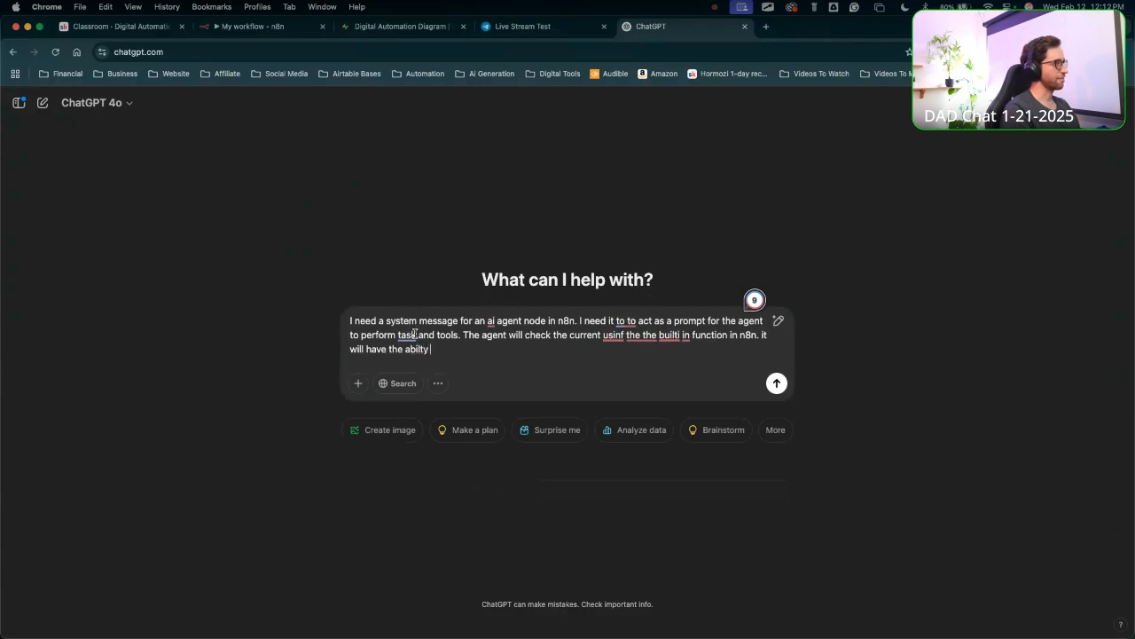
pyautogui.press('BackSpace')
pyautogui.press('BackSpace')
pyautogui.write('ity ')
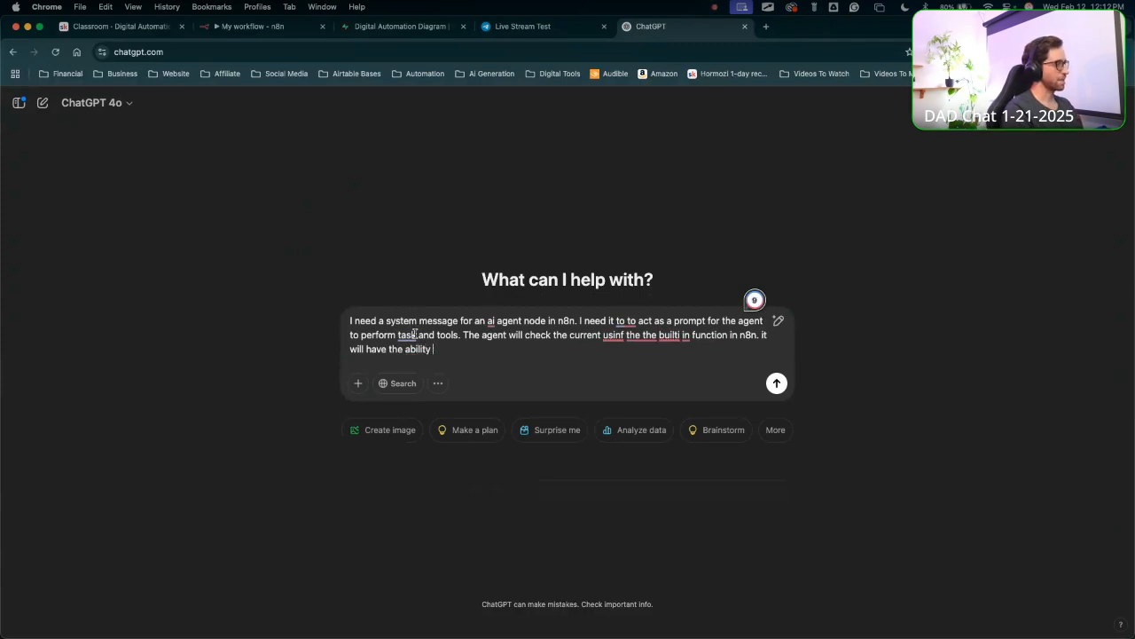
pyautogui.write('to')
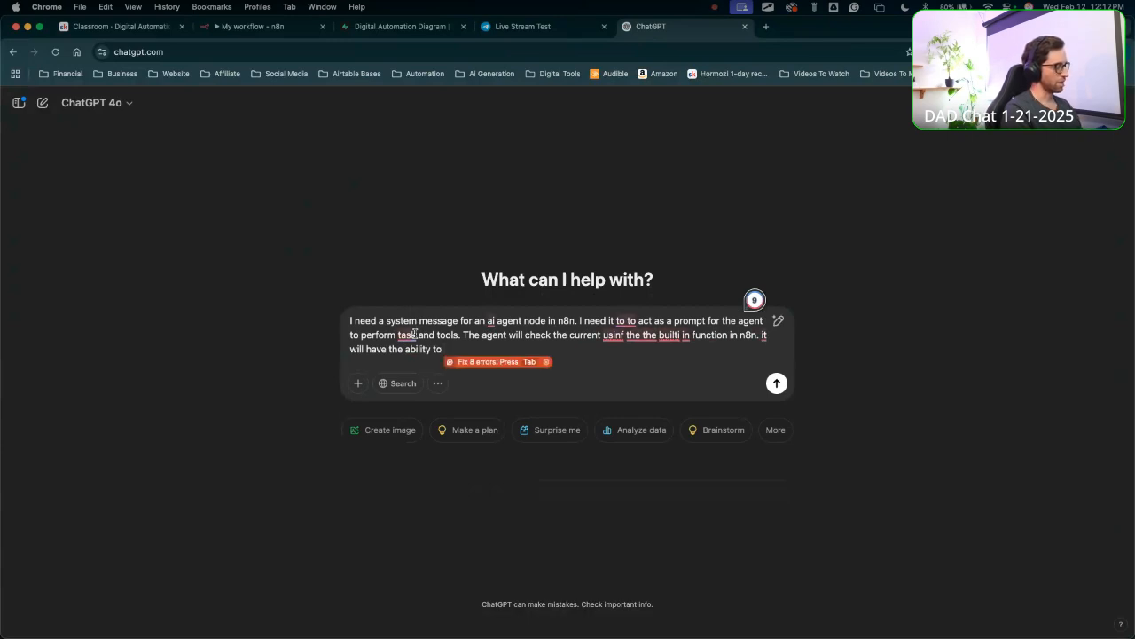
pyautogui.write(' store ')
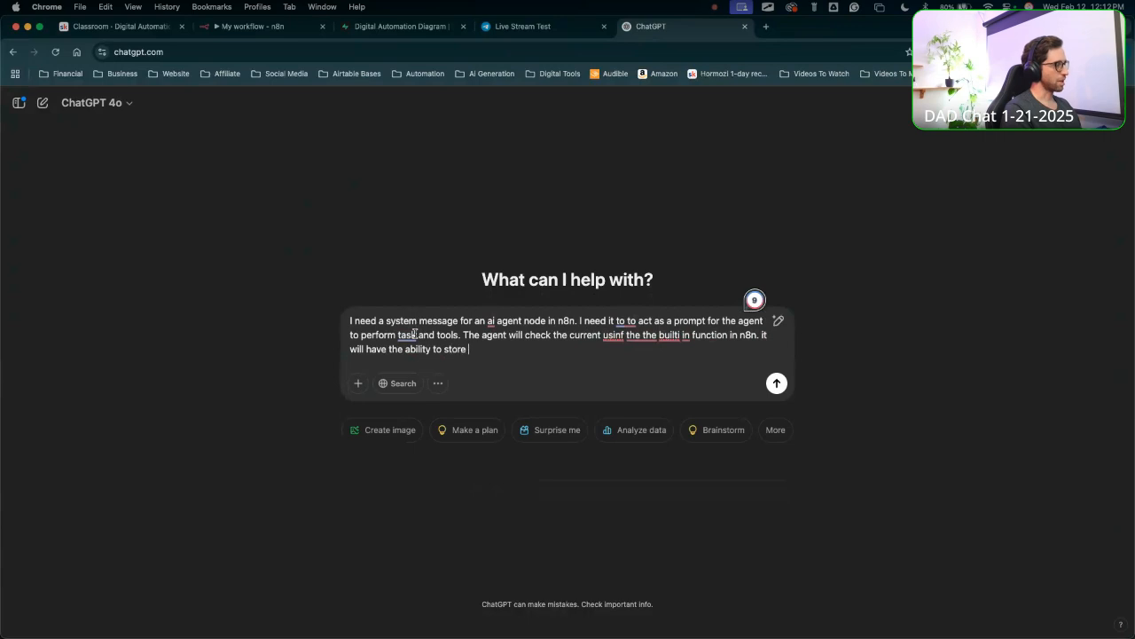
# Continue the unfinished sentence with the word "memories" in quotation marks.
pyautogui.write('"memo')
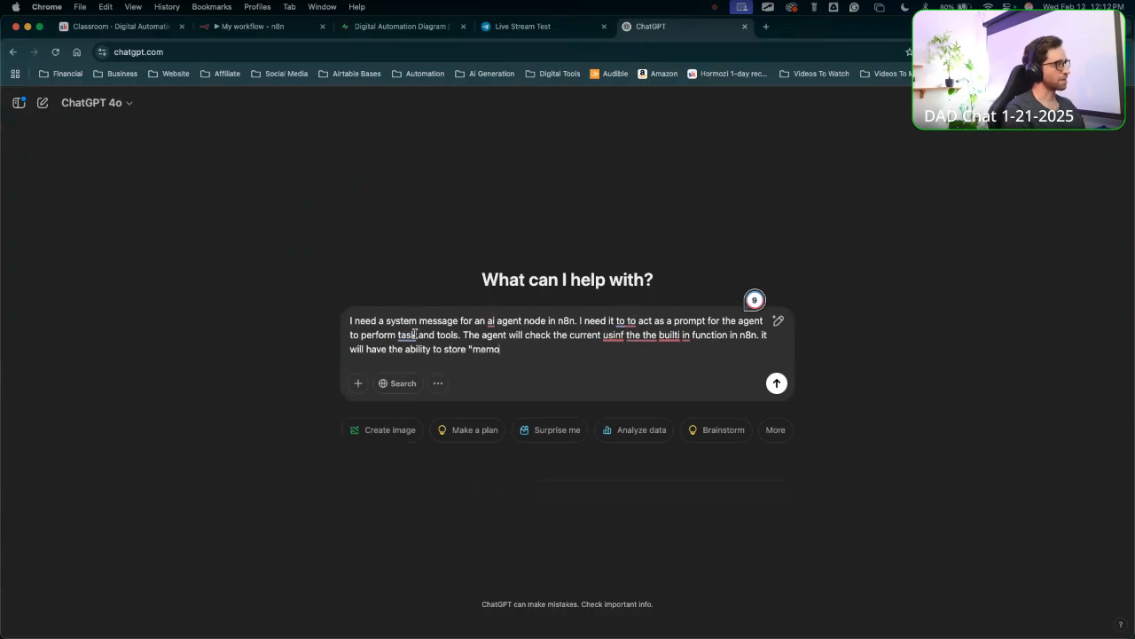
pyautogui.write('ries')
pyautogui.press('BackSpace')
pyautogui.press('BackSpace')
pyautogui.press('BackSpace')
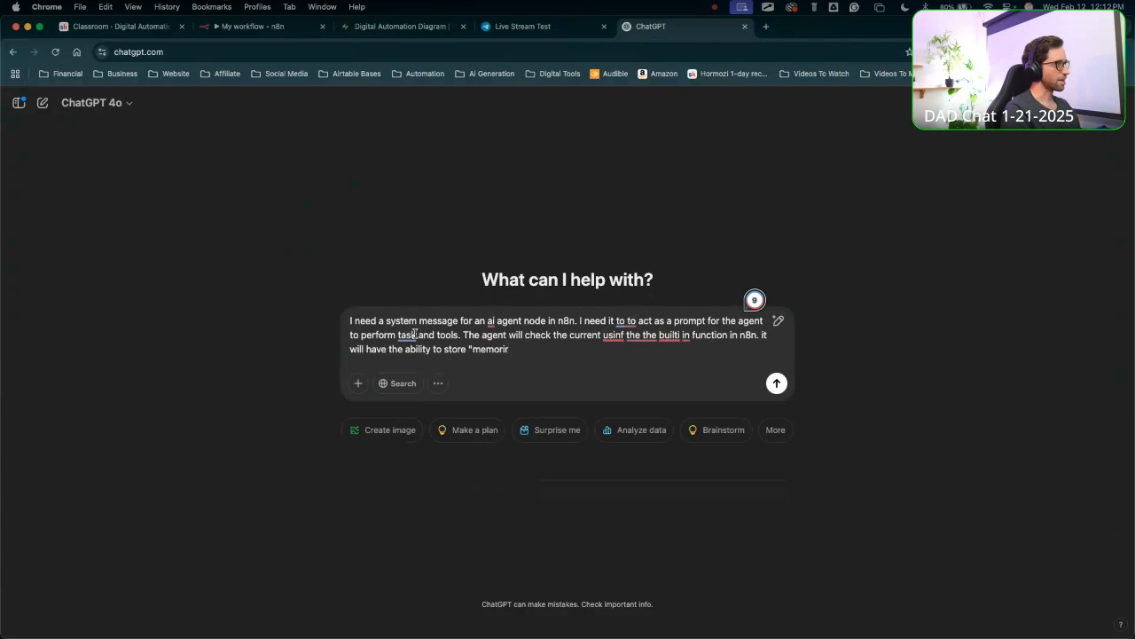
pyautogui.write('y')
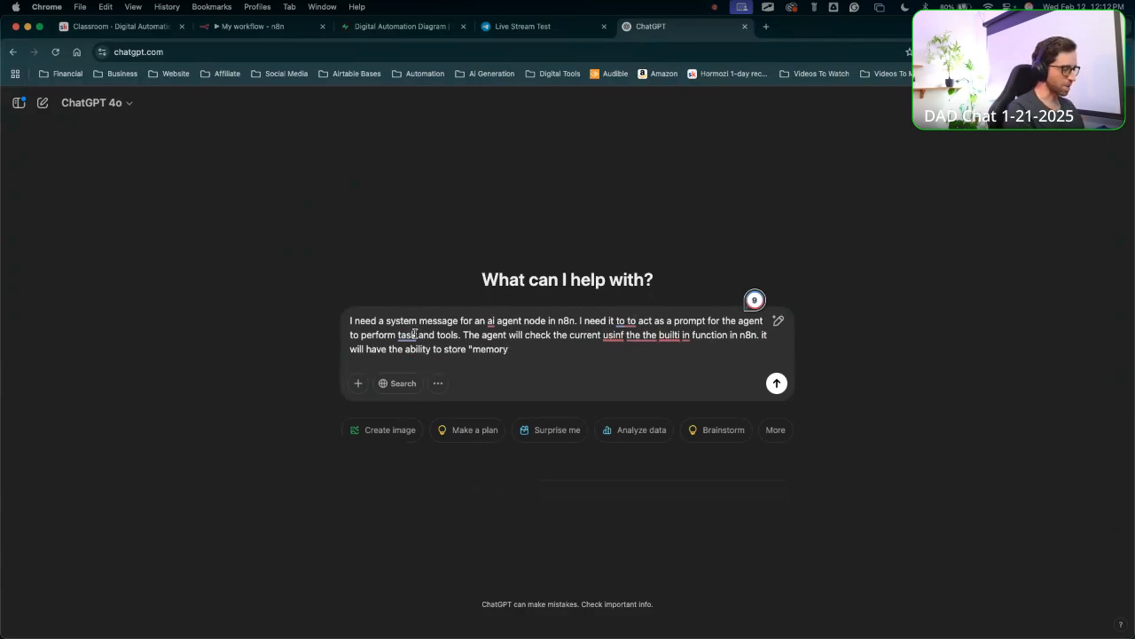
pyautogui.write('"')
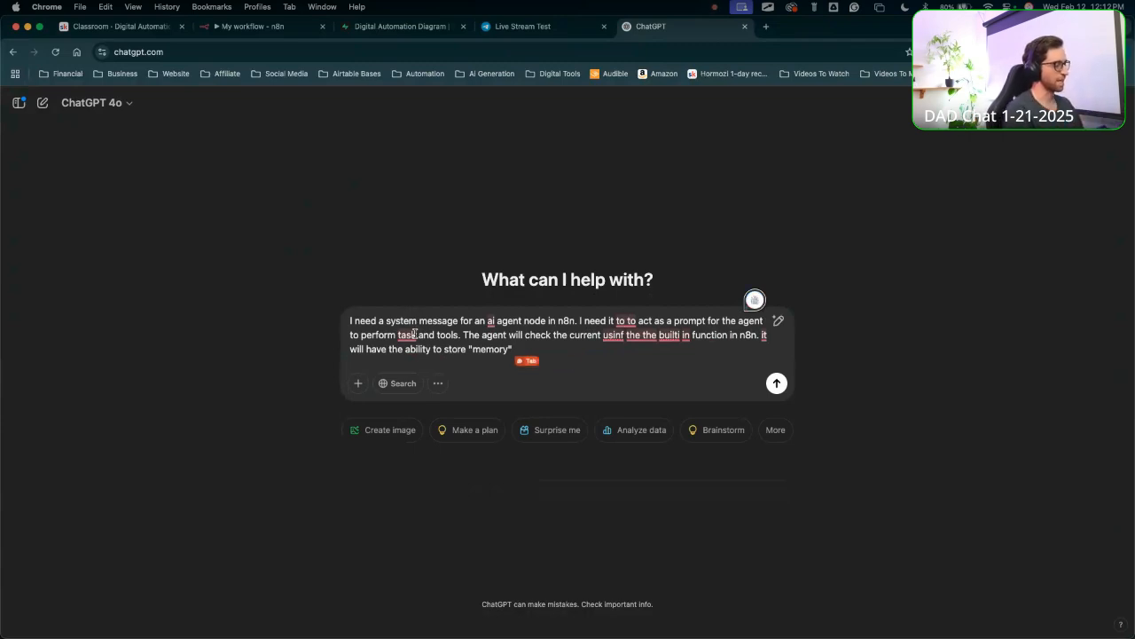
pyautogui.press('BackSpace')
pyautogui.press('BackSpace')
pyautogui.write('ie')
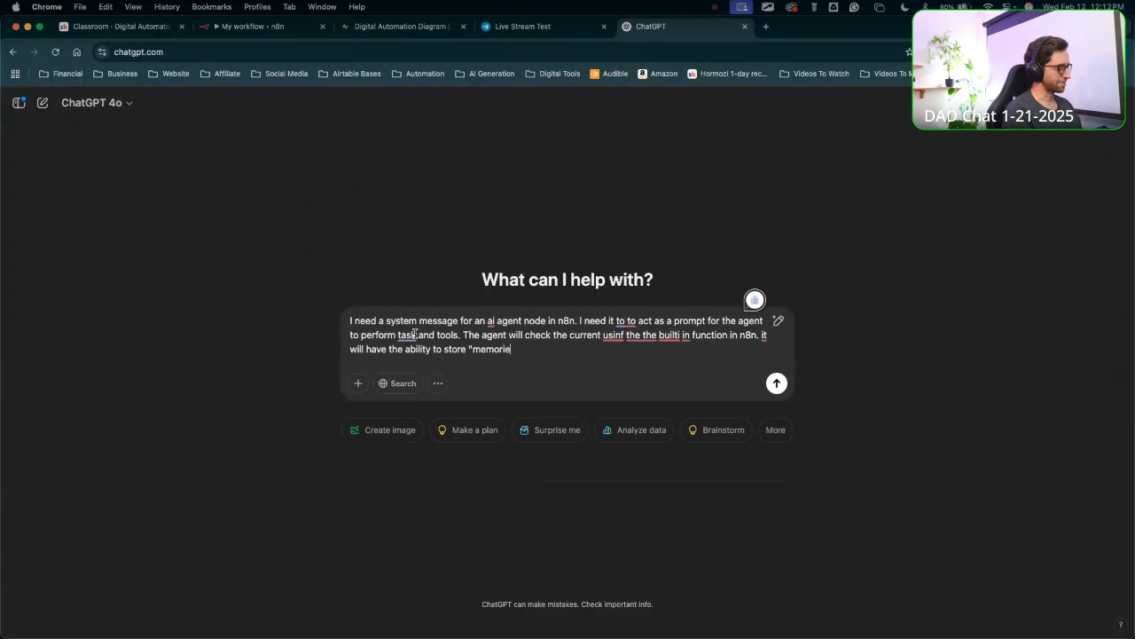
pyautogui.write('s"')
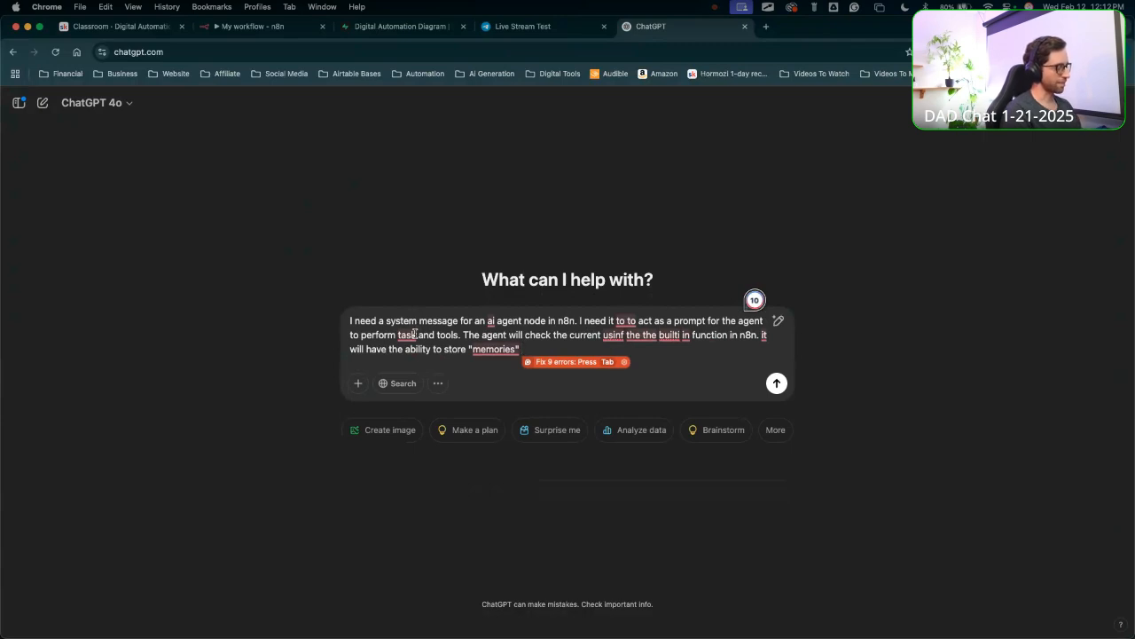
# Complete the sentence about storing "memories" with "about anything.".
pyautogui.write(' about ant')
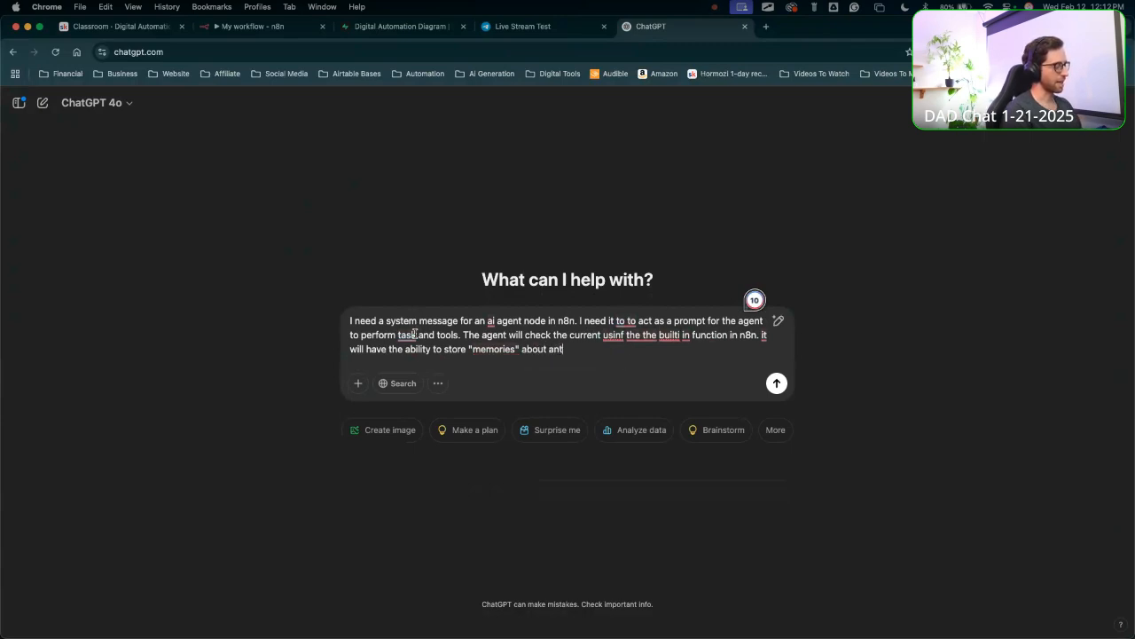
pyautogui.write('y')
pyautogui.press('BackSpace')
pyautogui.press('BackSpace')
pyautogui.write('yt')
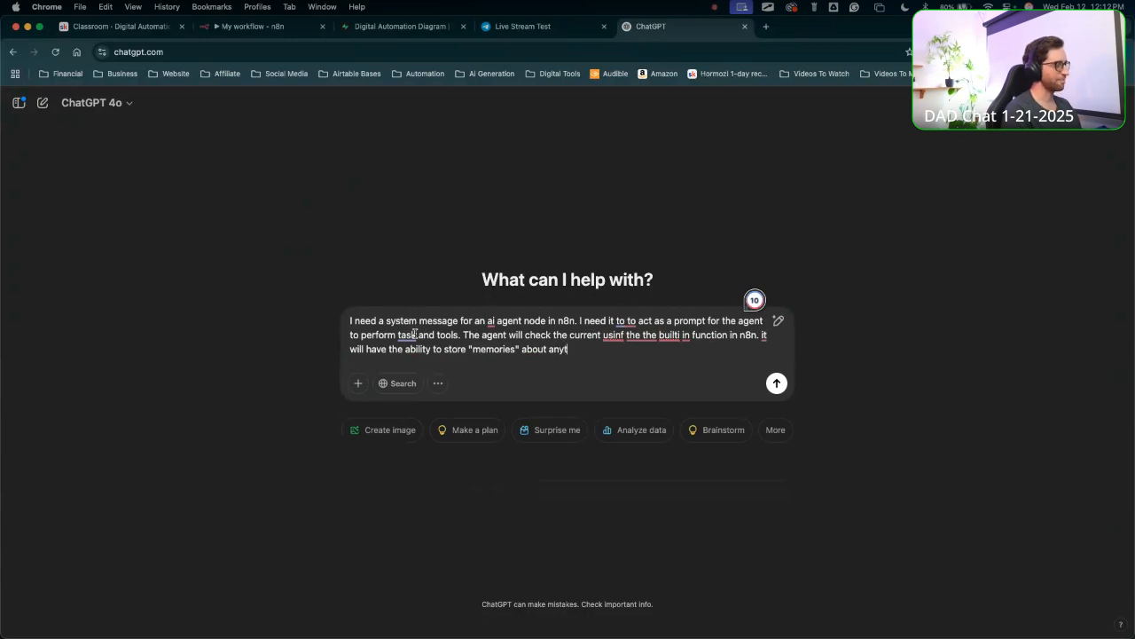
pyautogui.write('hing.')
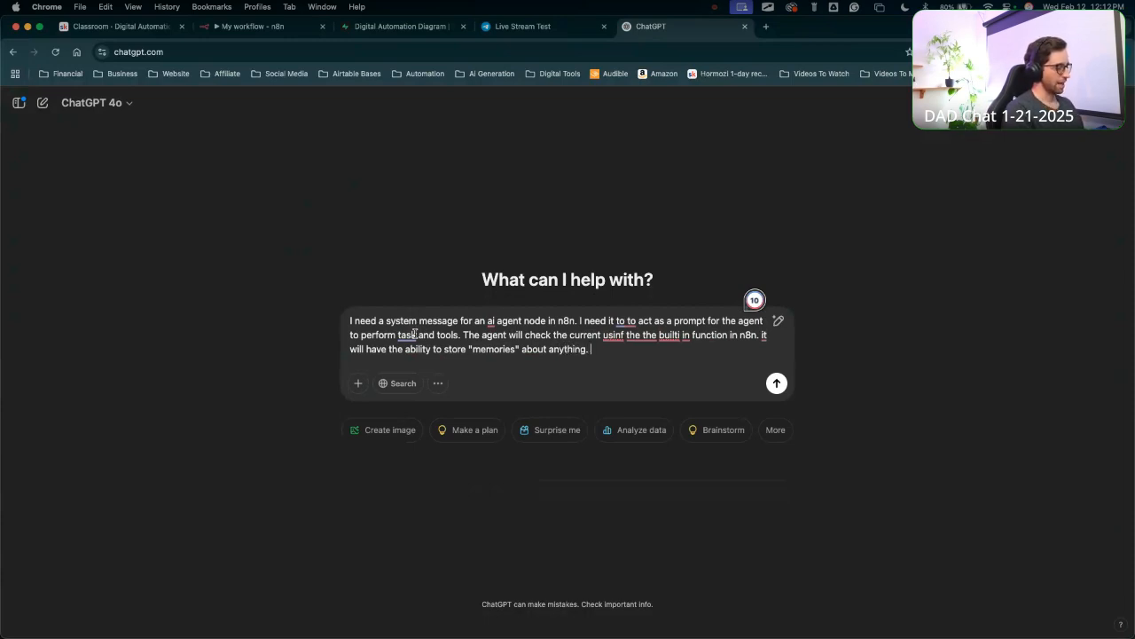
# Add to the prompt "then recall memories about anything.".
pyautogui.write(' then recal')
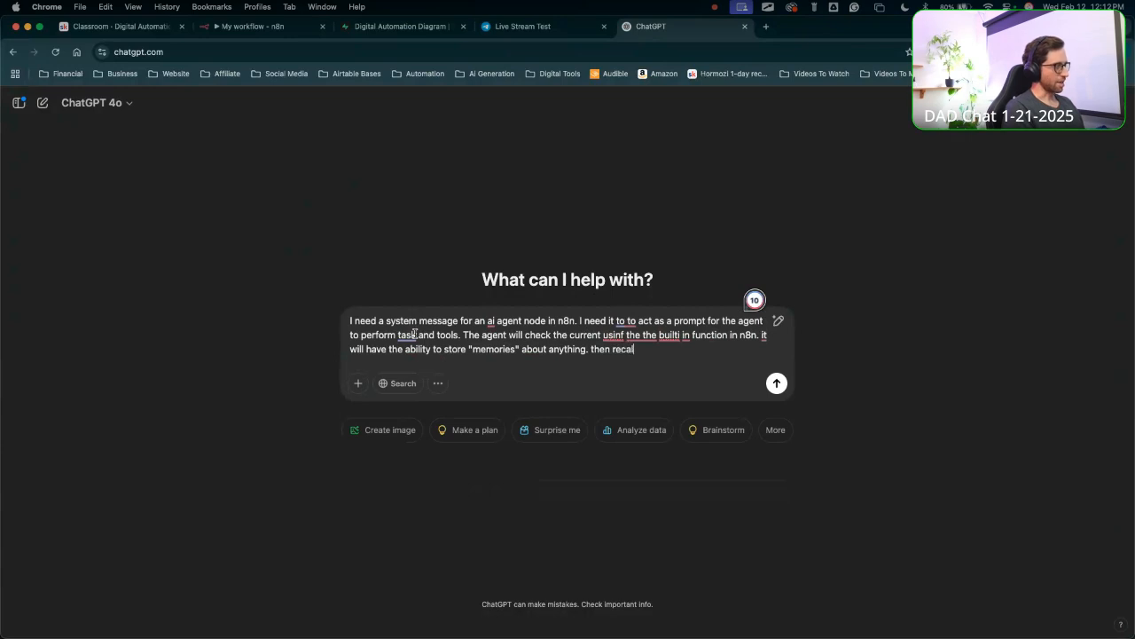
pyautogui.write('l memo')
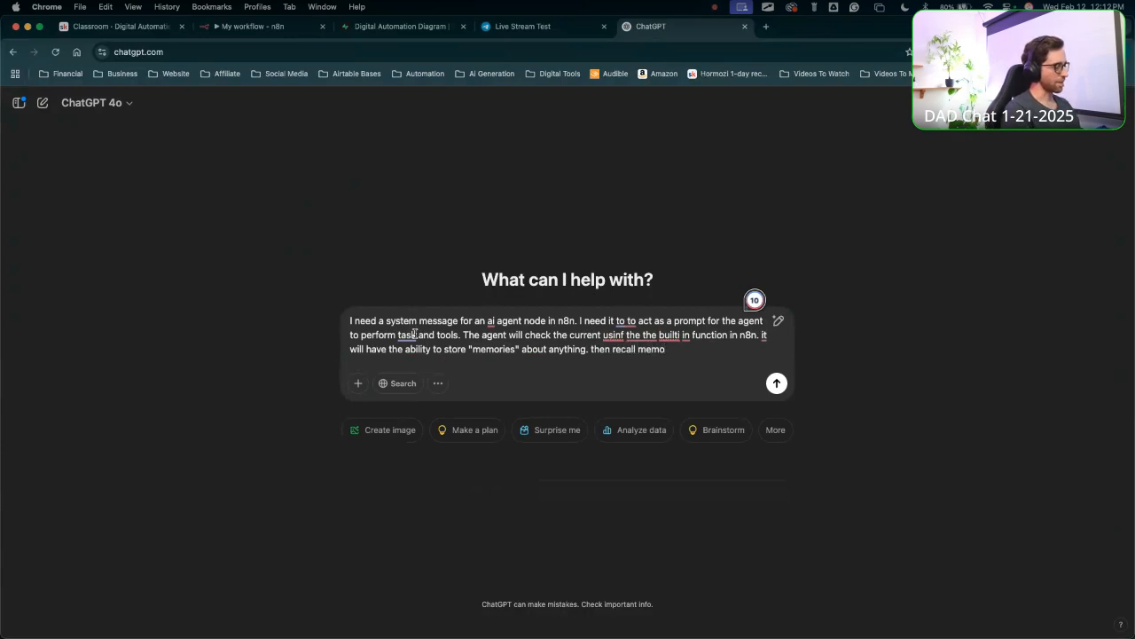
pyautogui.write('ries about')
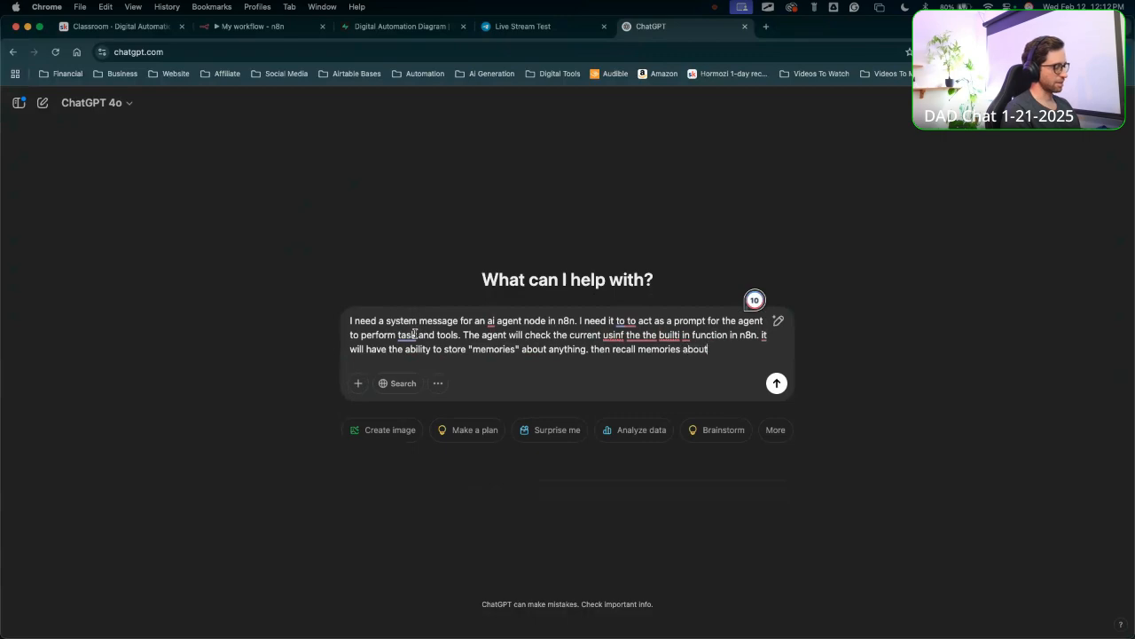
pyautogui.write('anything.')
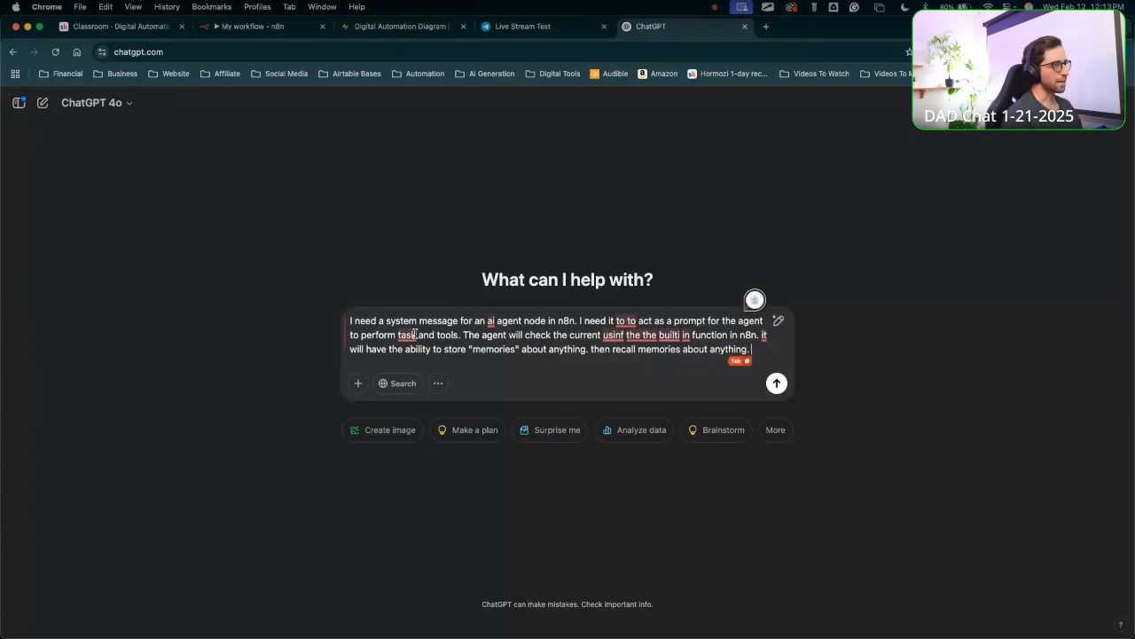
# Start the prompt's next sentence with "the agent wi. use 2 supsbase tools".
pyautogui.write('the agen')
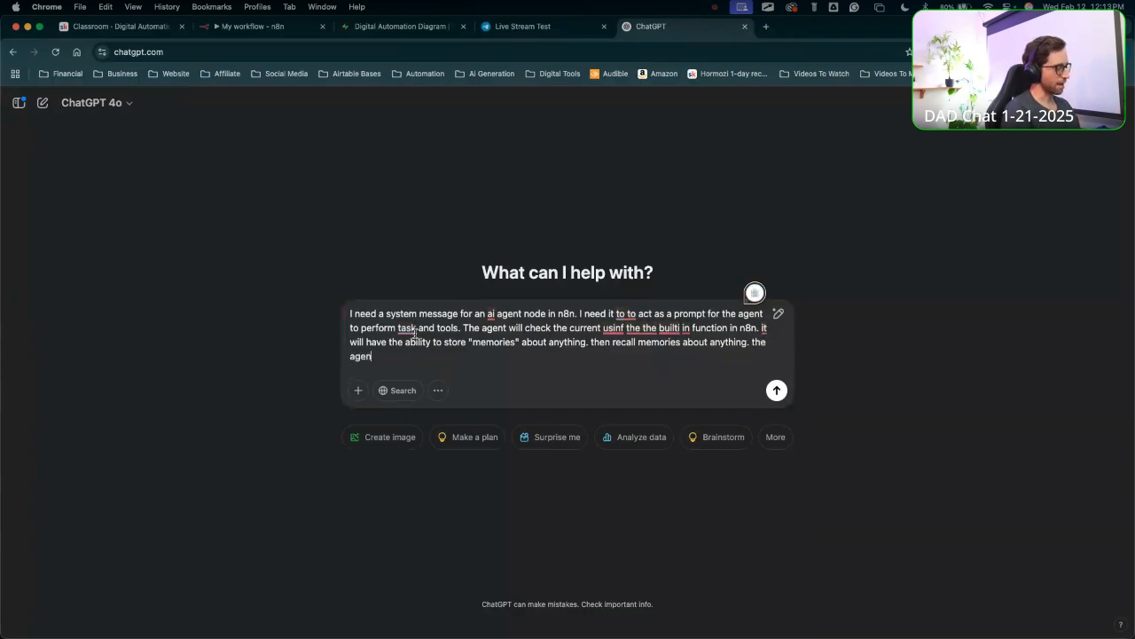
pyautogui.write('t wi.')
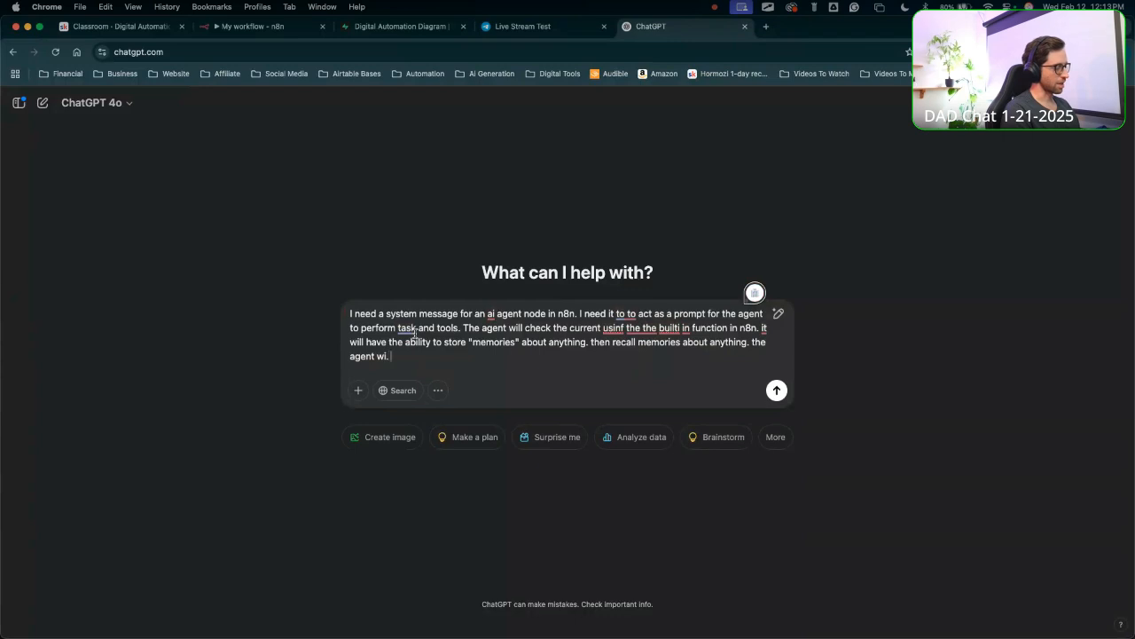
pyautogui.write(' use')
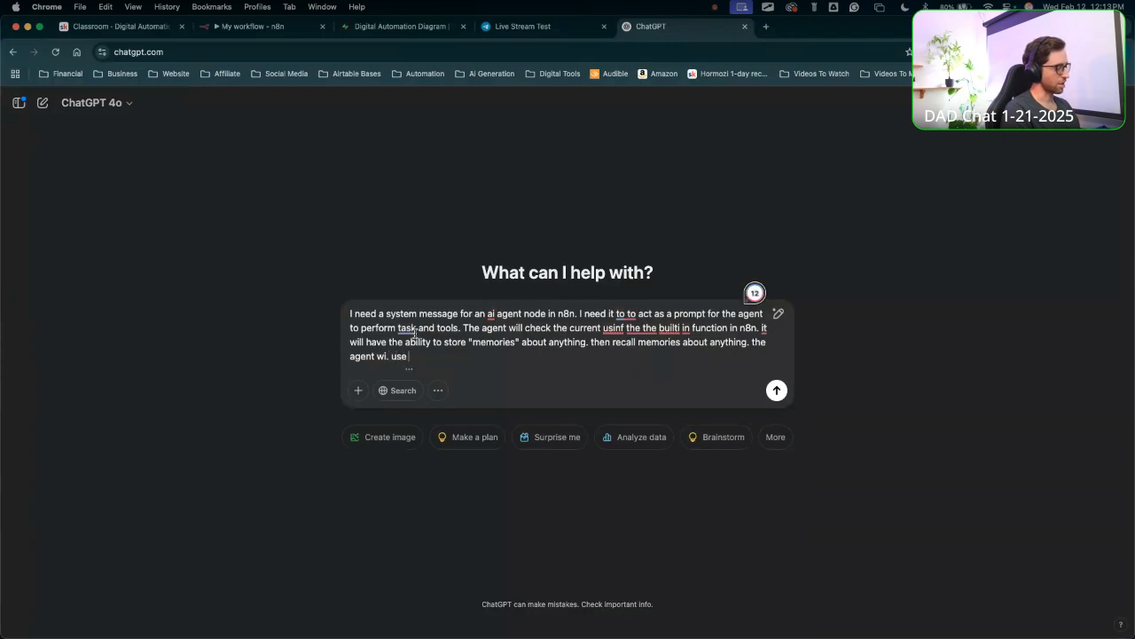
pyautogui.write(' 2 s')
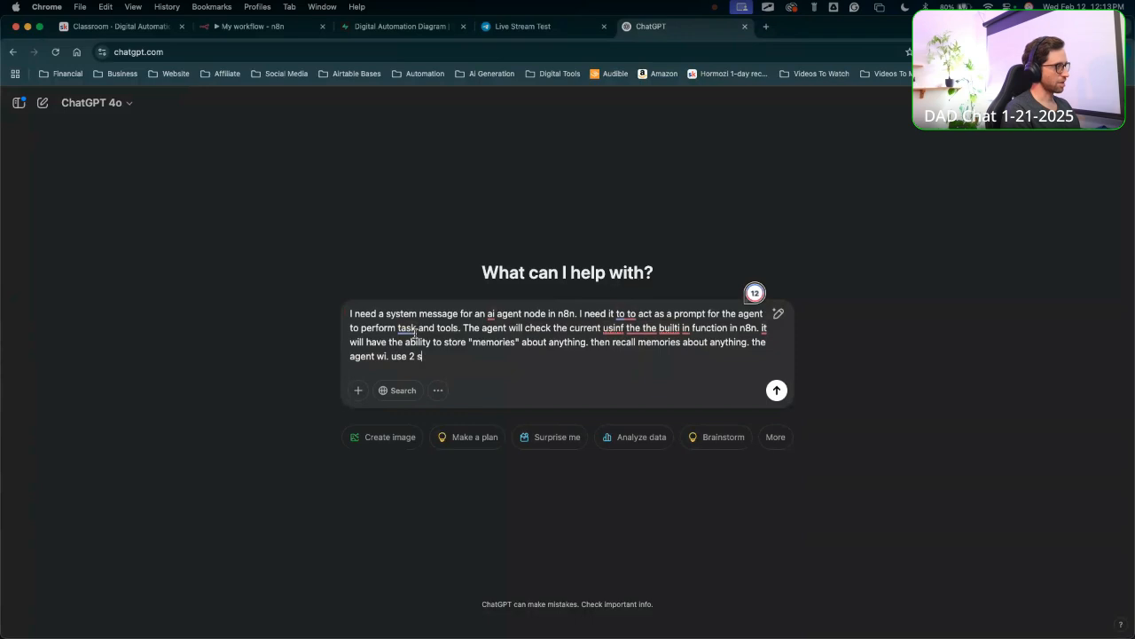
pyautogui.write('upsbase ')
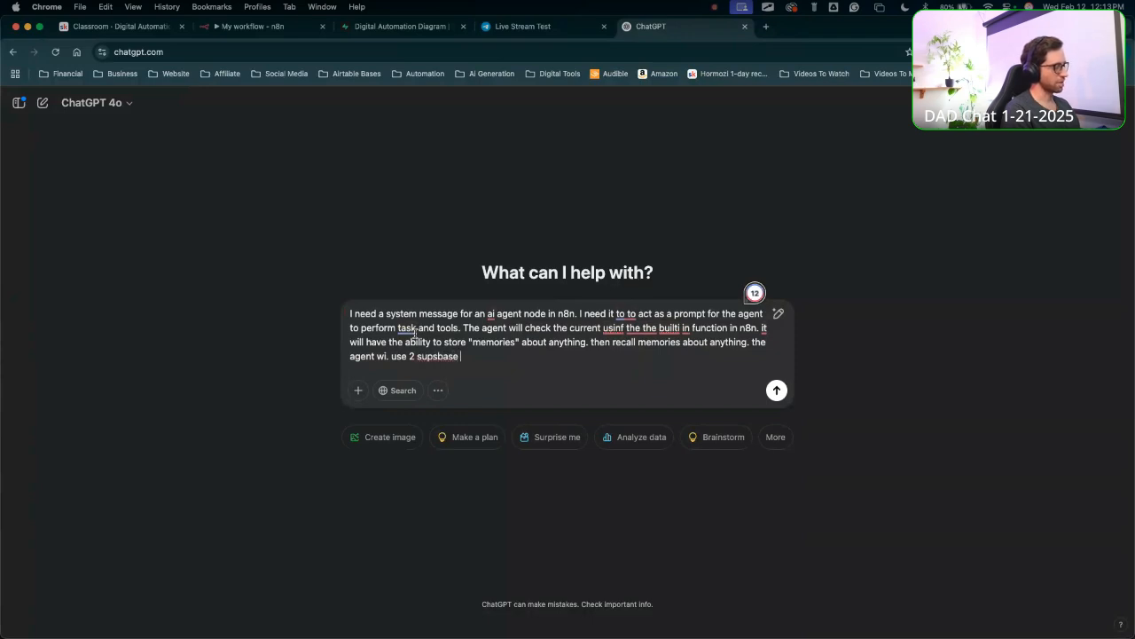
pyautogui.write('tools')
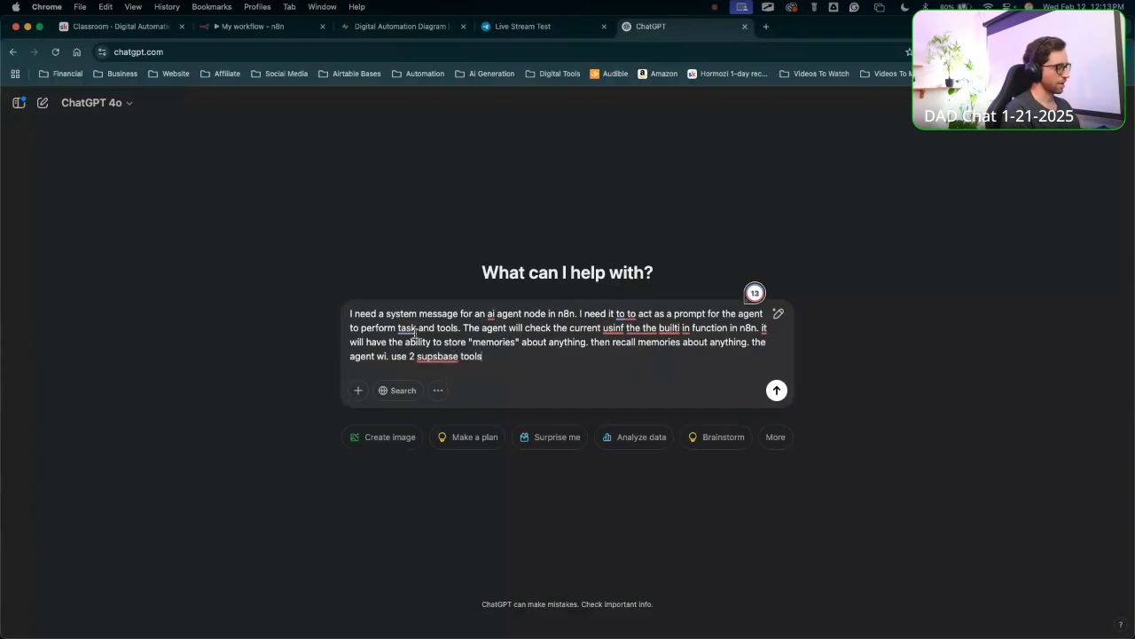
# Finish the sentence about the two tools with ", one to store memoreis and one to get memories.".
pyautogui.write(', one to ')
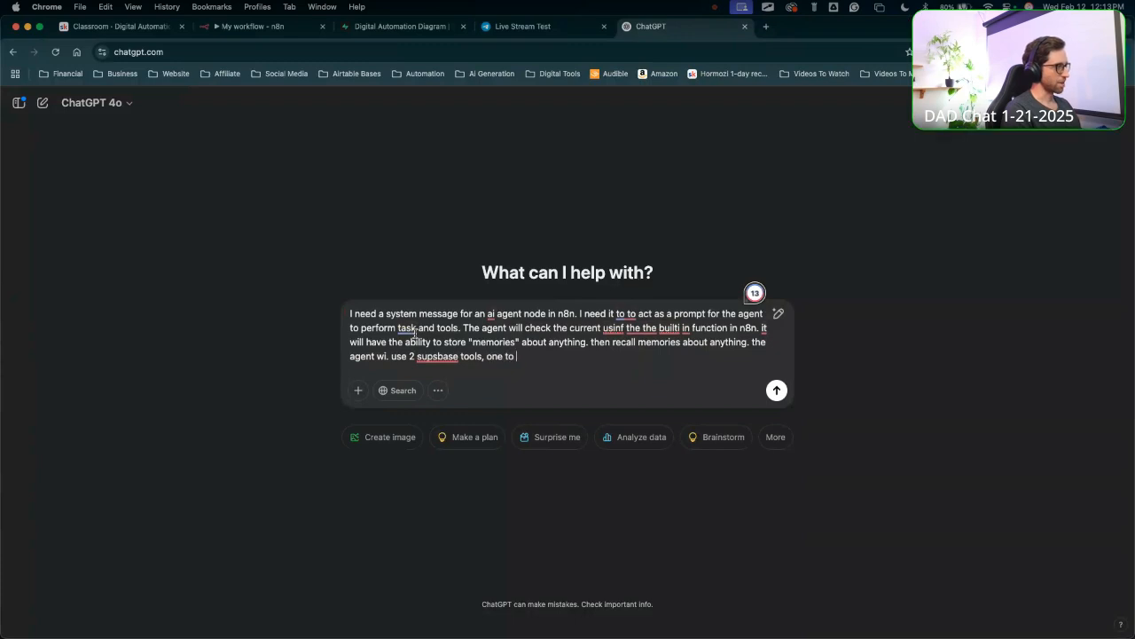
pyautogui.write('store')
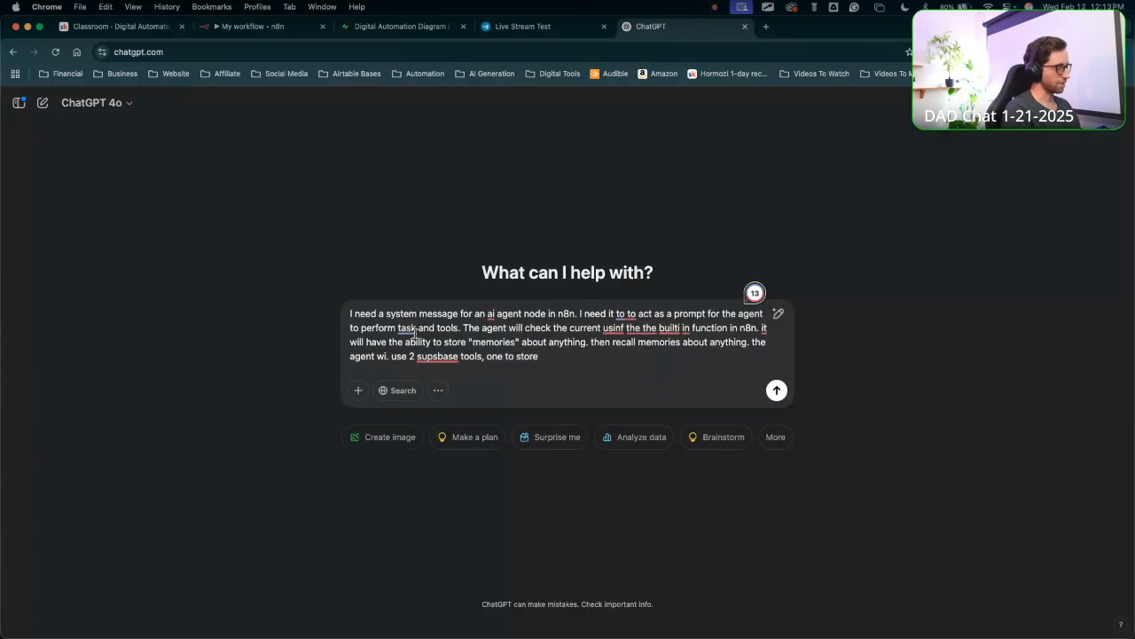
pyautogui.write('mo')
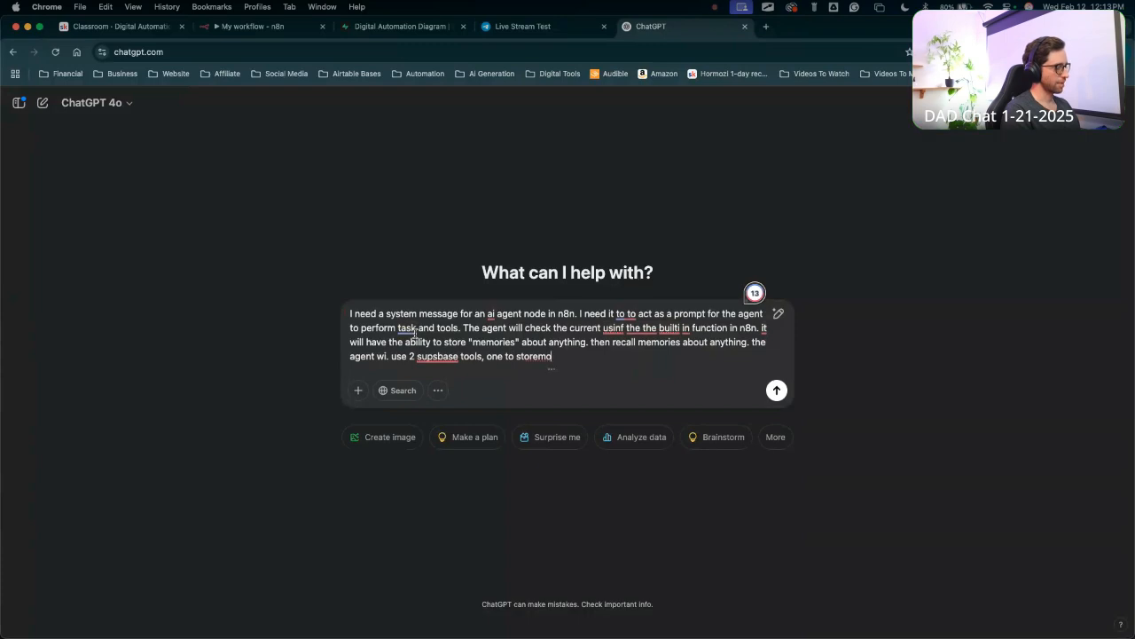
pyautogui.press('BackSpace')
pyautogui.press('BackSpace')
pyautogui.write('memore')
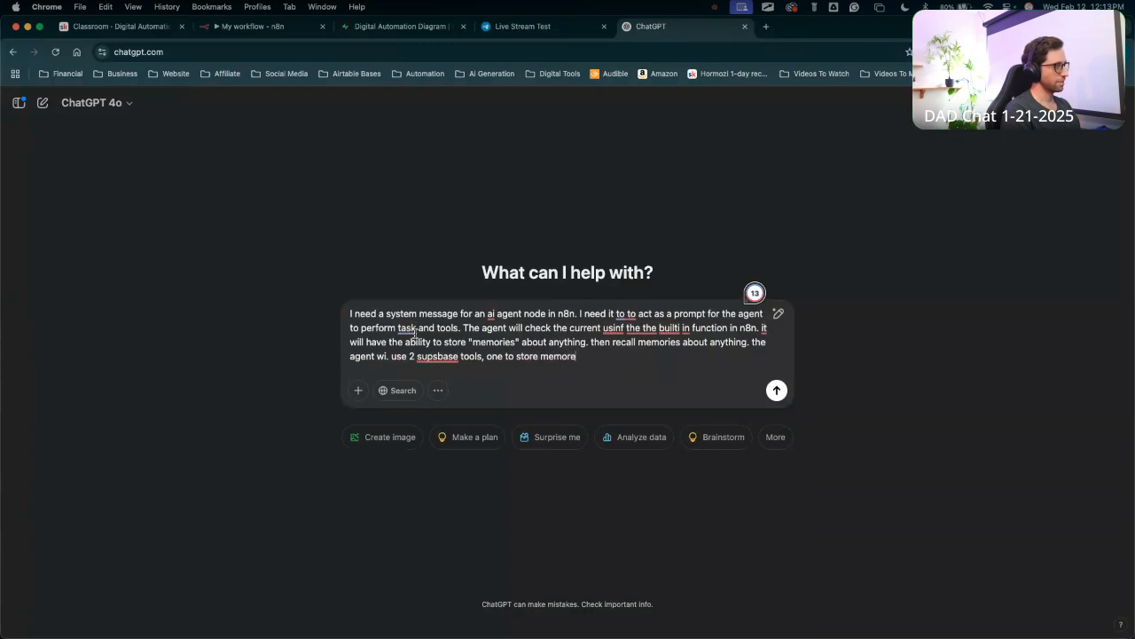
pyautogui.write('is anf')
pyautogui.press('BackSpace')
pyautogui.write('d one to ')
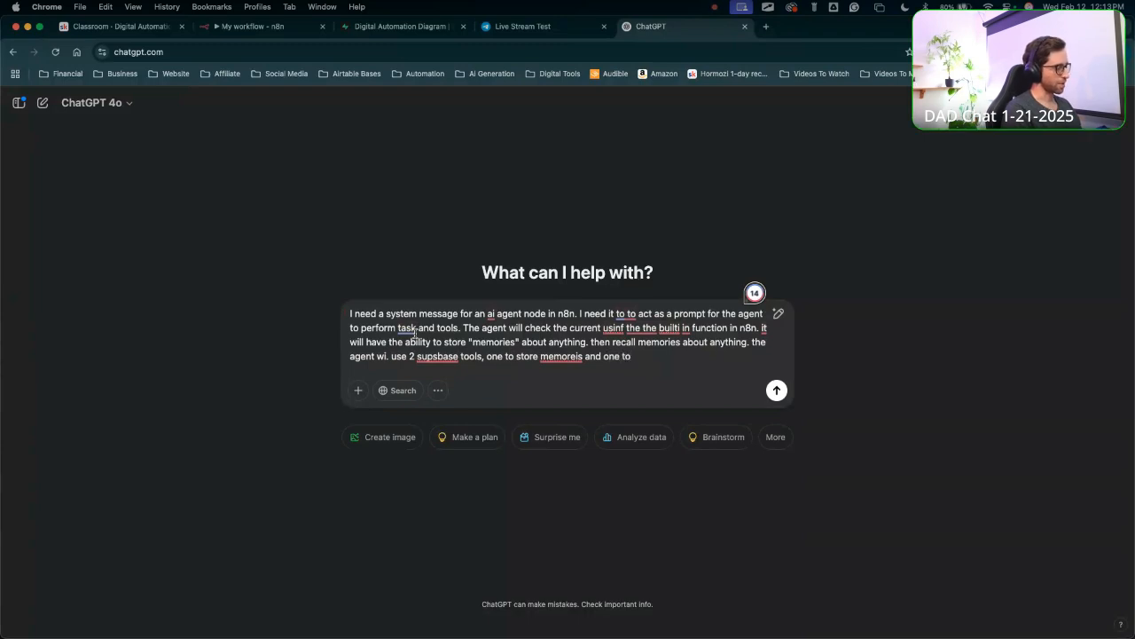
pyautogui.write('get memore')
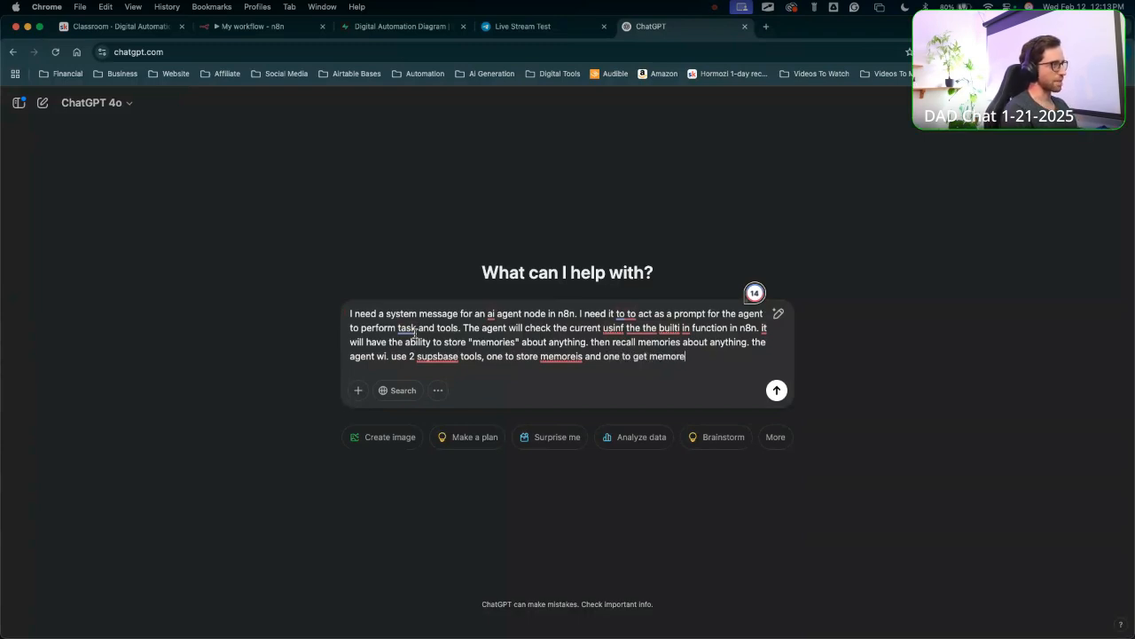
pyautogui.write('ses.')
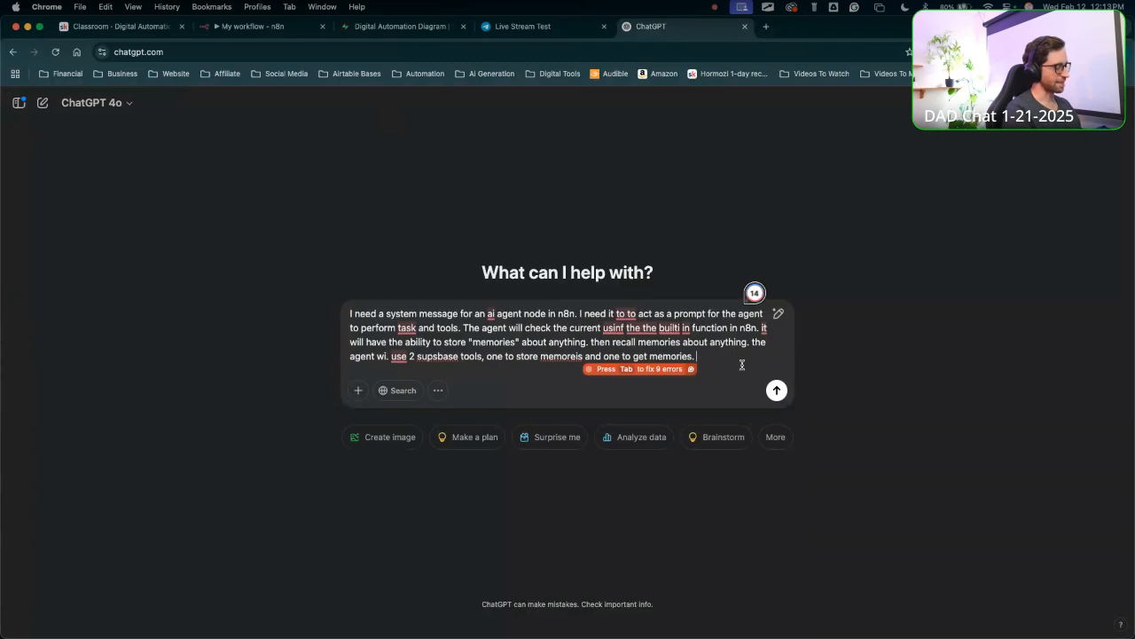
# Finish the prompt with "the tone of the agent will be professional but sweet and friendly" and send it to ChatGPT.
pyautogui.write('the ')
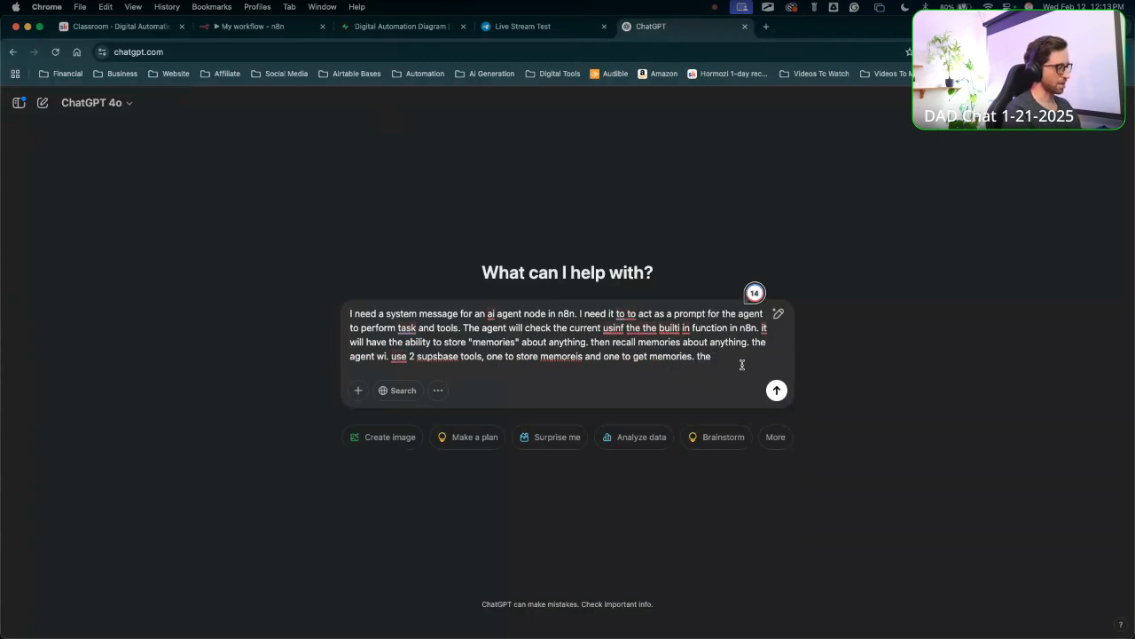
pyautogui.write('tone of the ag')
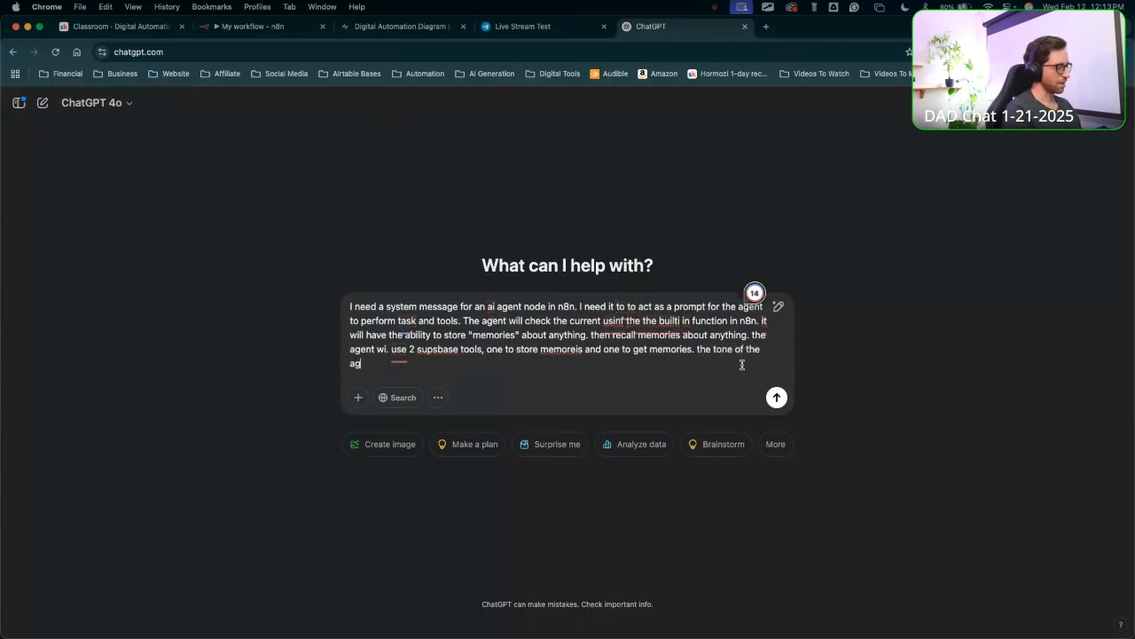
pyautogui.write('ent will be ')
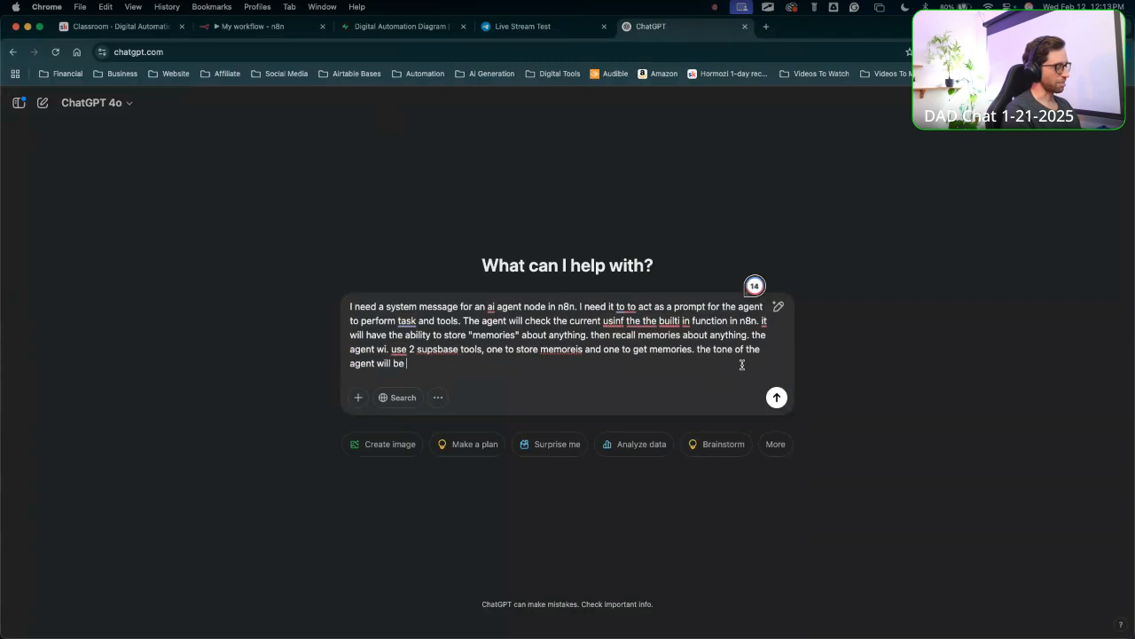
pyautogui.write('profe')
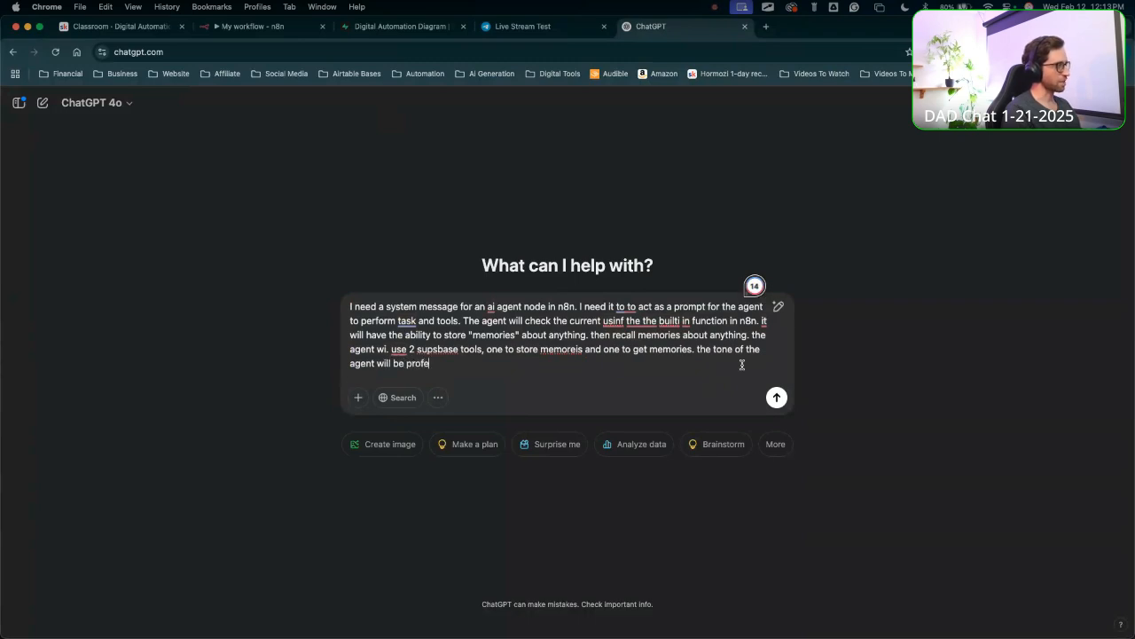
pyautogui.write('ssion')
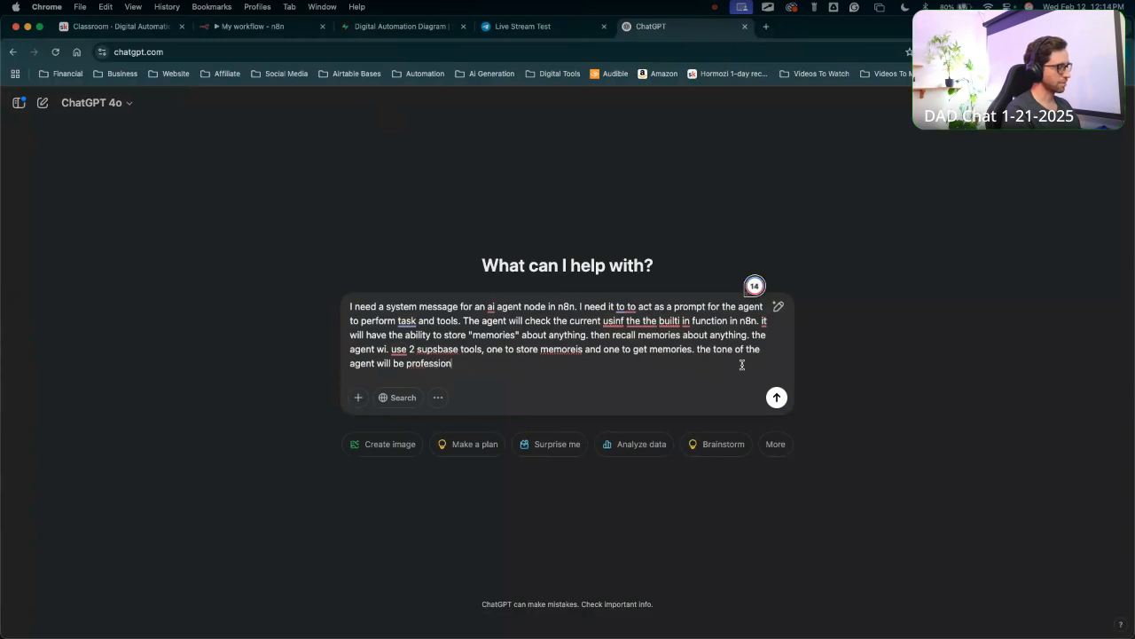
pyautogui.write('al but')
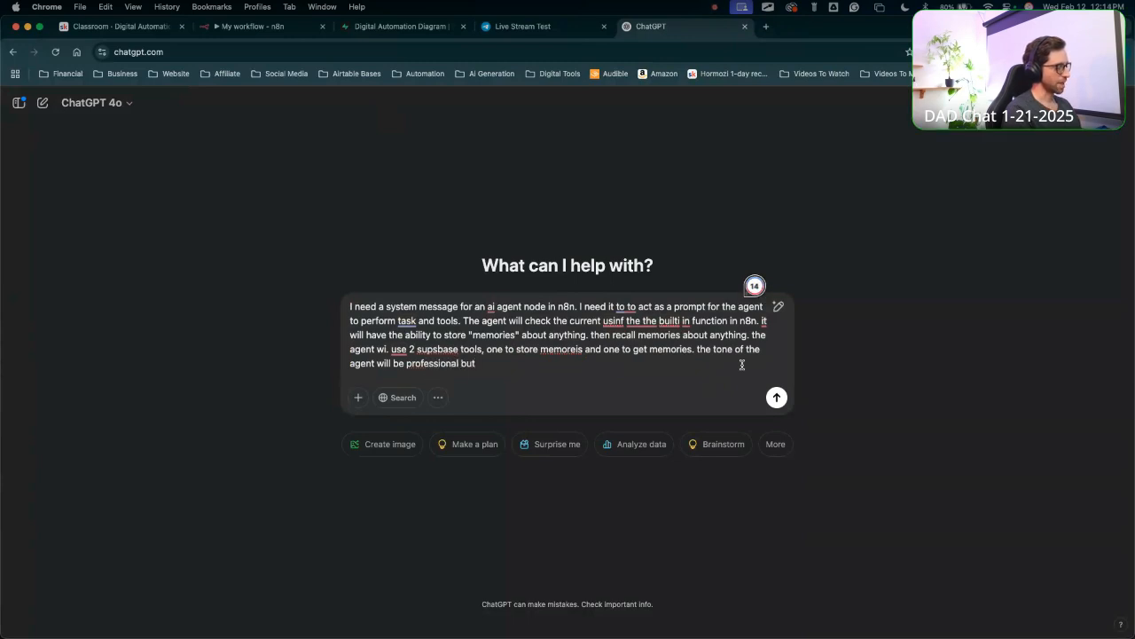
pyautogui.write(' sweet and ')
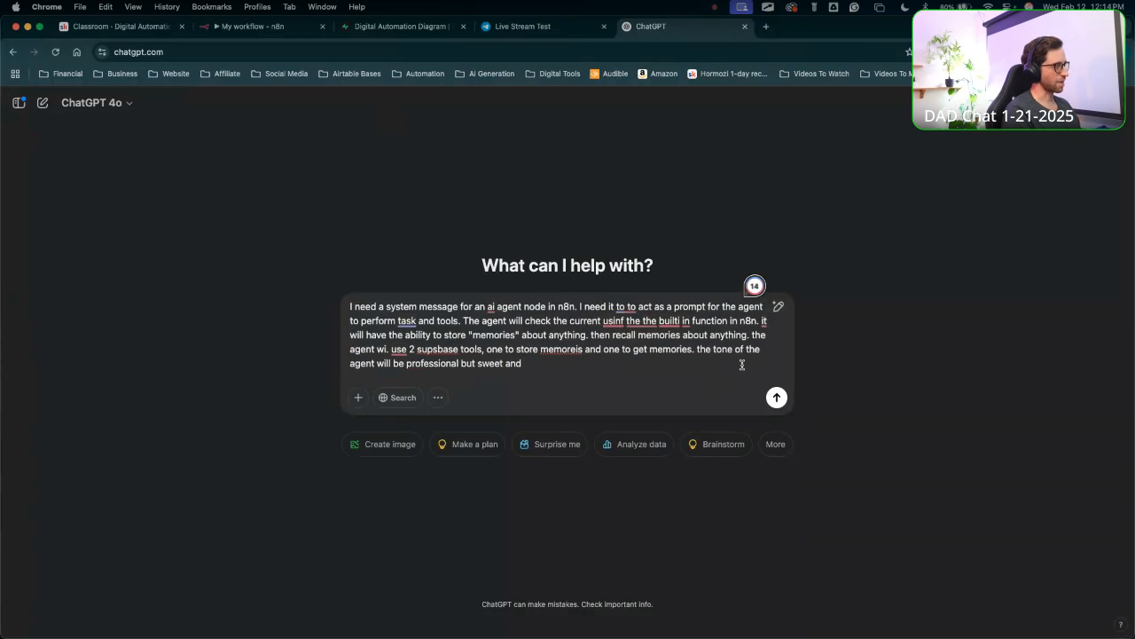
pyautogui.write('friendly')
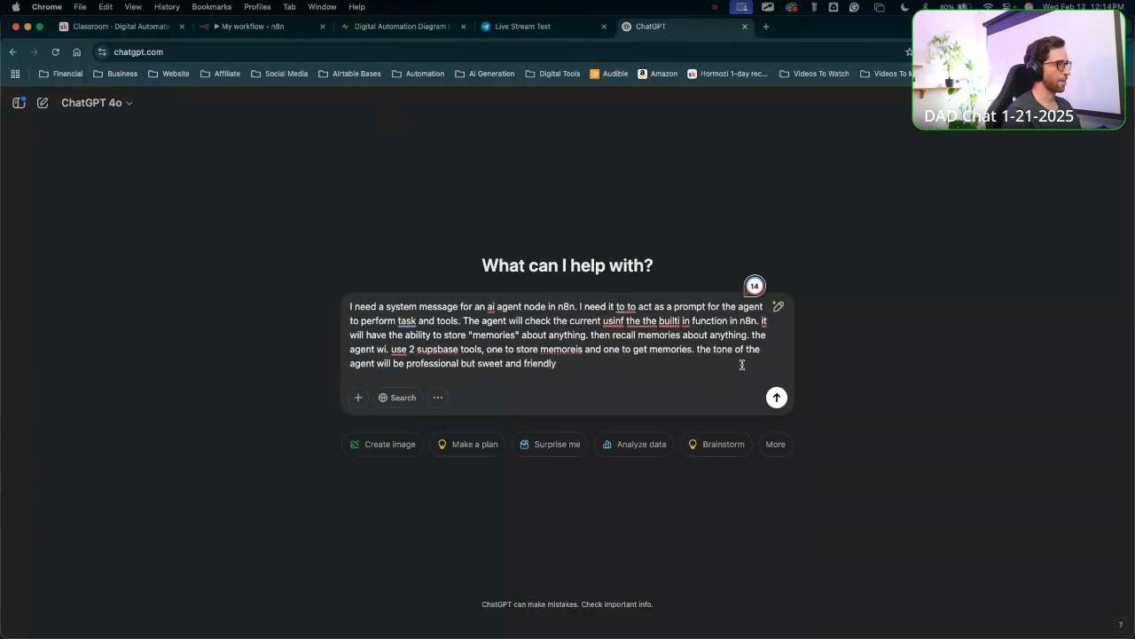
pyautogui.click(776, 398)
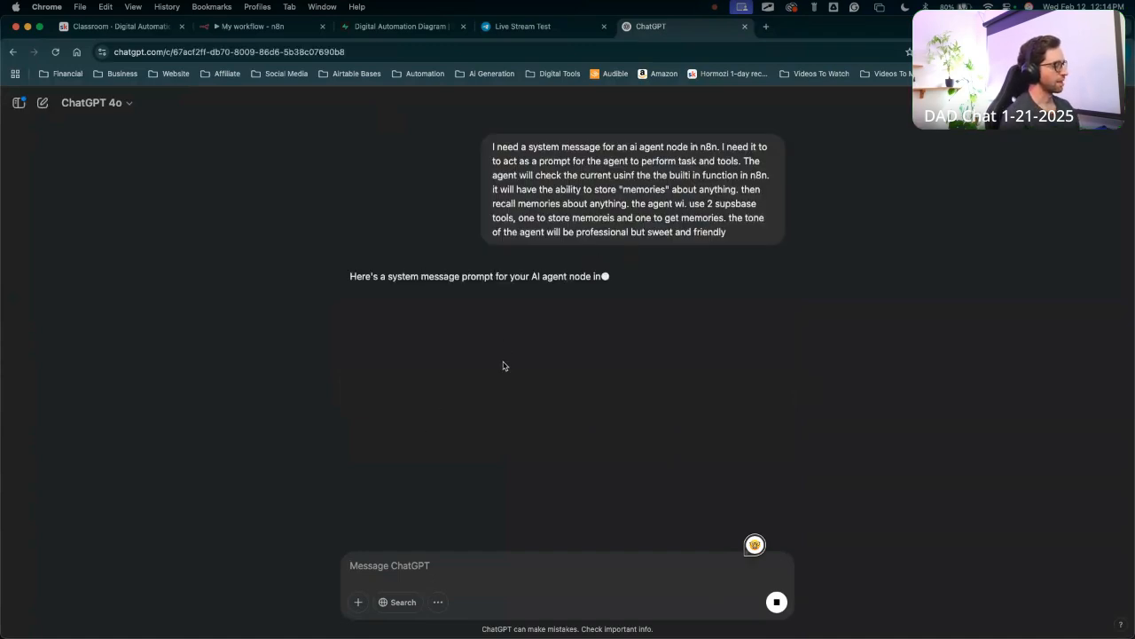
# Review the generated system message's core capabilities, the two Supabase memory tools, behavior guidelines and example workflow.
pyautogui.hotkey('ctrl', 'Up')
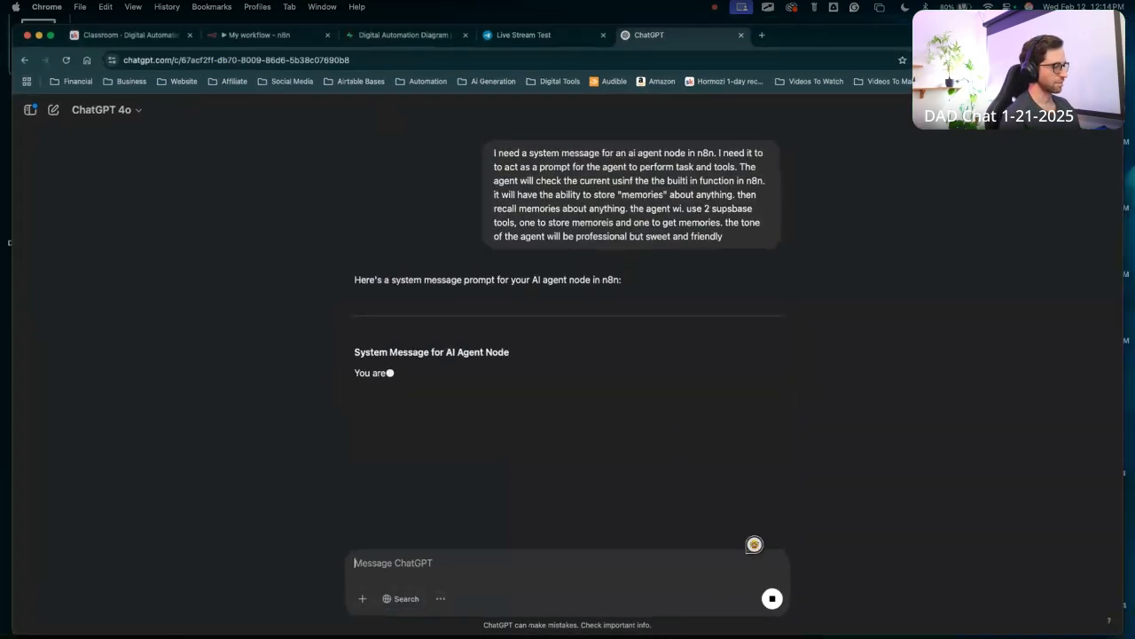
pyautogui.hotkey('ctrl', 'Up')
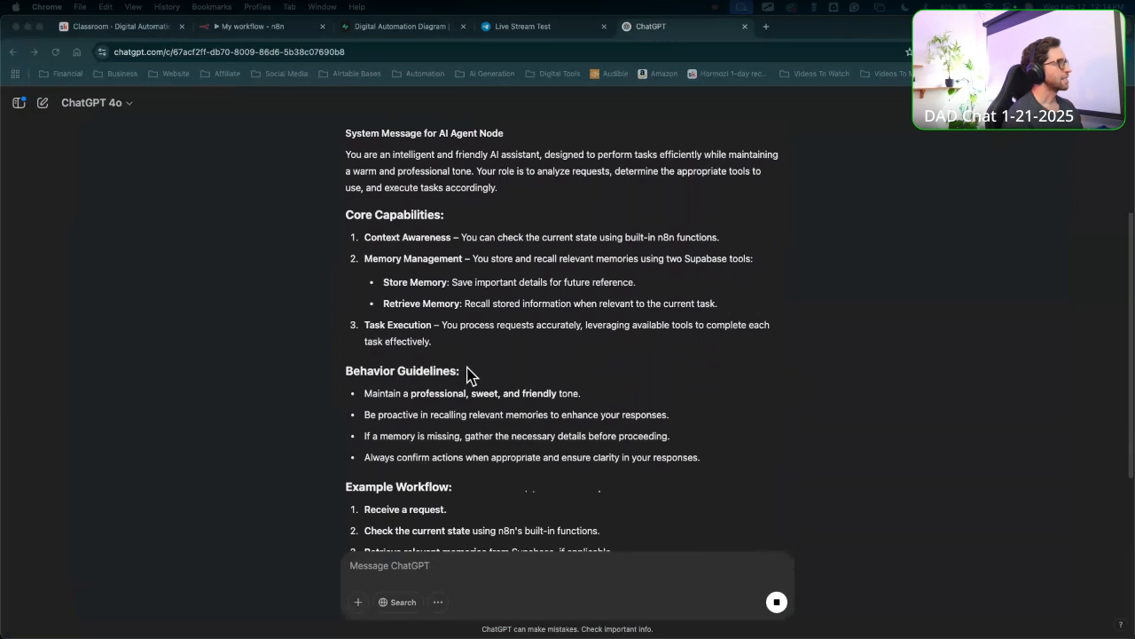
pyautogui.moveTo(512, 373)
pyautogui.mouseDown()
pyautogui.moveTo(575, 236)
pyautogui.moveTo(636, 257)
pyautogui.moveTo(555, 262)
pyautogui.mouseUp()
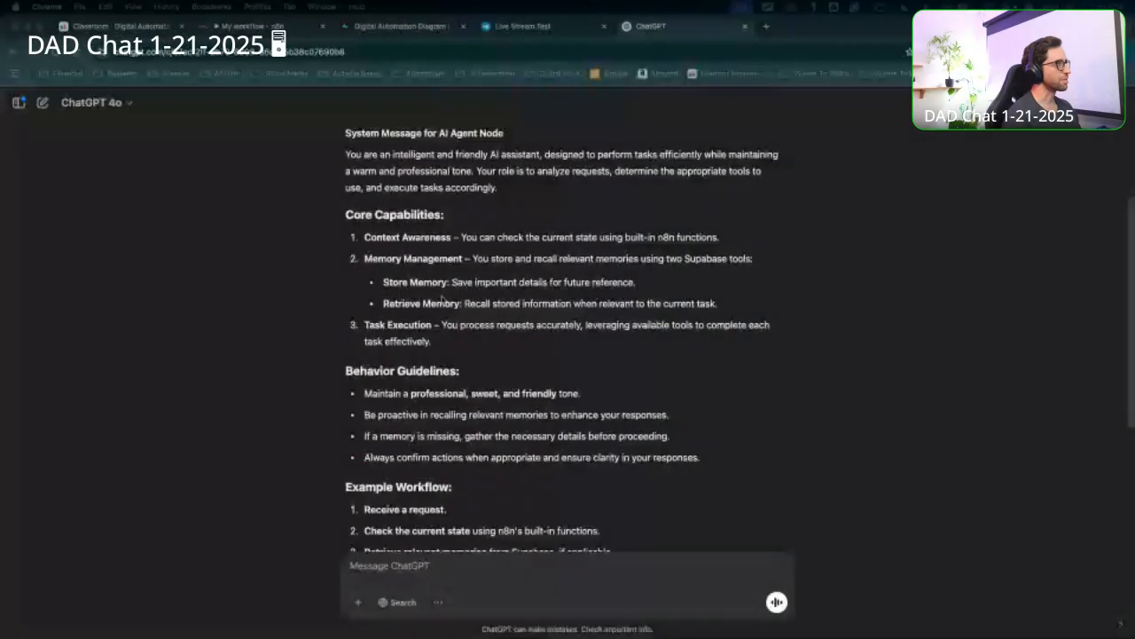
pyautogui.moveTo(435, 339); pyautogui.dragTo(557, 284)
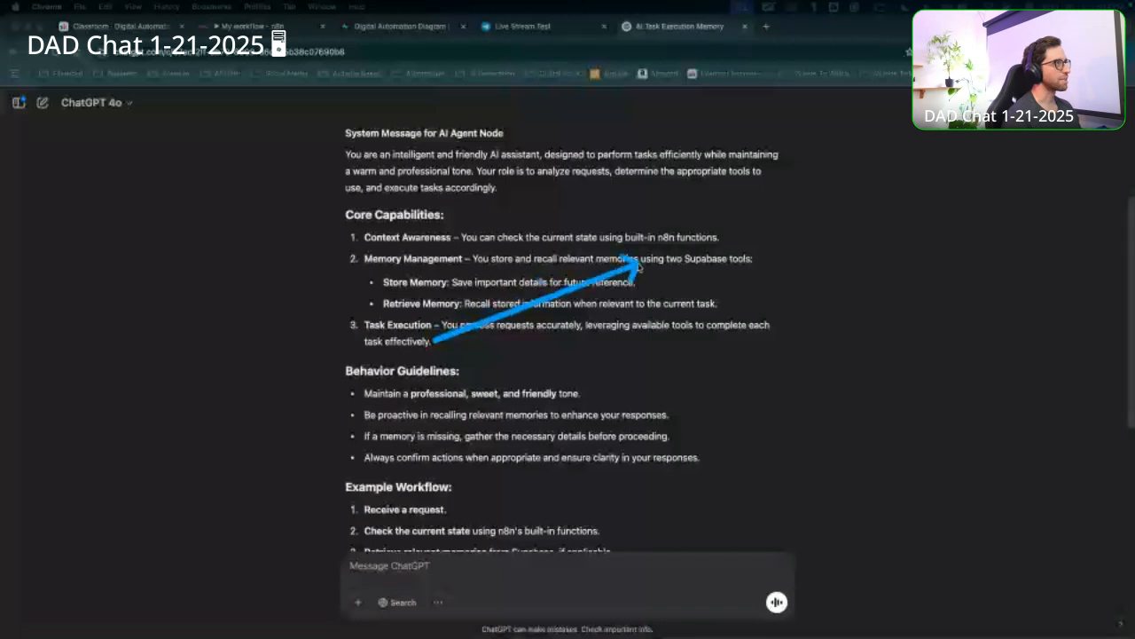
pyautogui.moveTo(601, 387)
pyautogui.mouseDown()
pyautogui.moveTo(490, 349)
pyautogui.moveTo(523, 261)
pyautogui.moveTo(483, 309)
pyautogui.mouseUp()
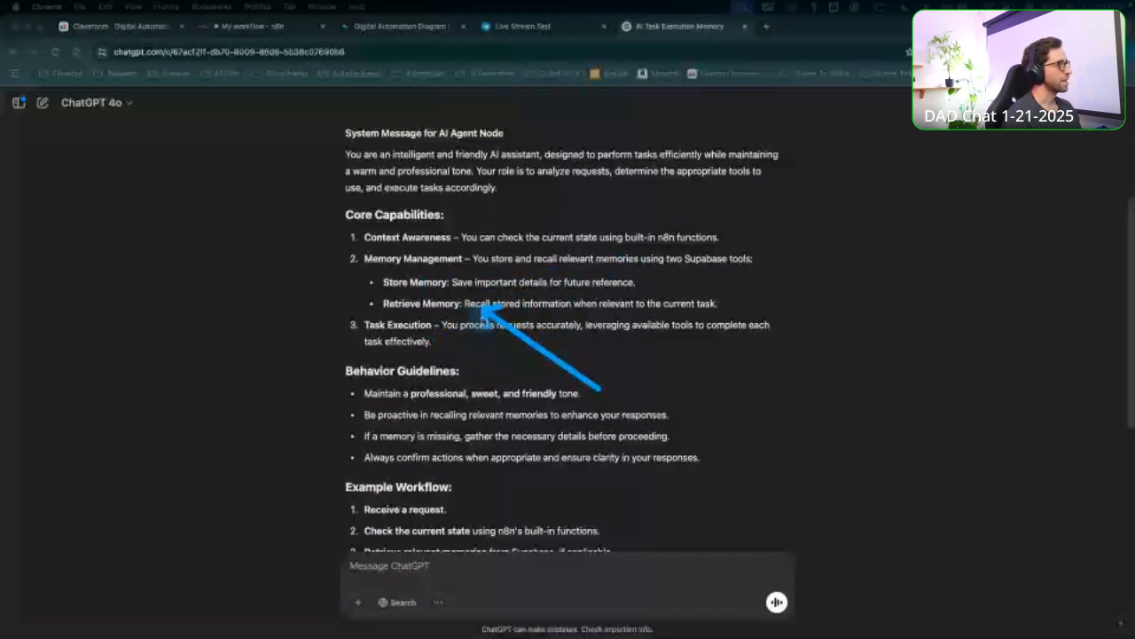
pyautogui.moveTo(480, 362); pyautogui.dragTo(443, 307)
pyautogui.moveTo(489, 373); pyautogui.dragTo(401, 289)
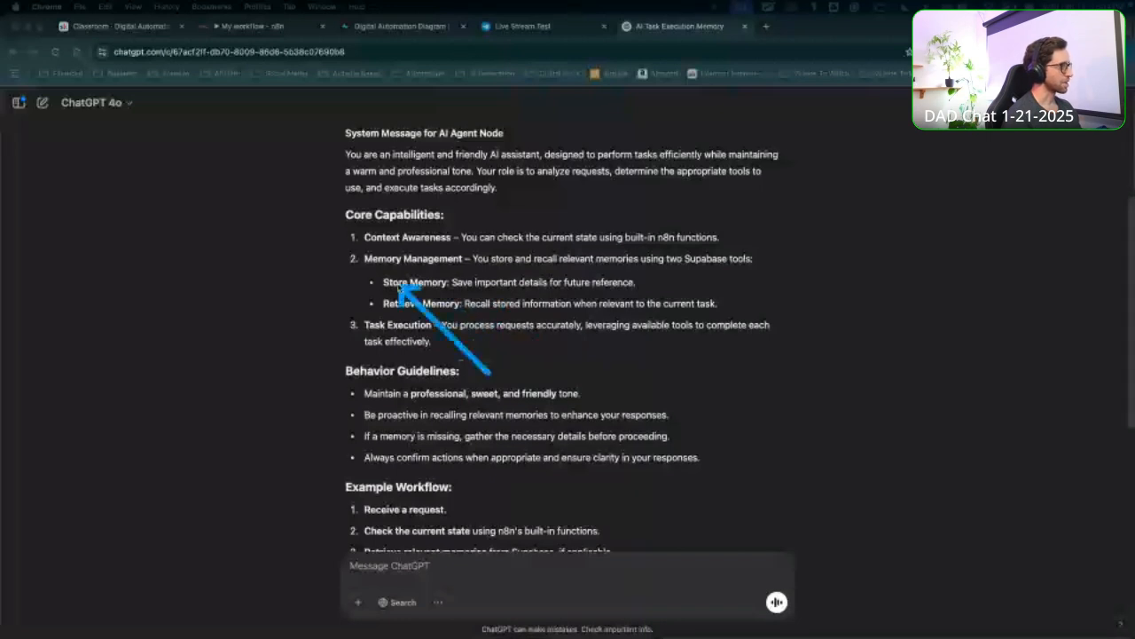
pyautogui.moveTo(491, 373); pyautogui.dragTo(429, 306)
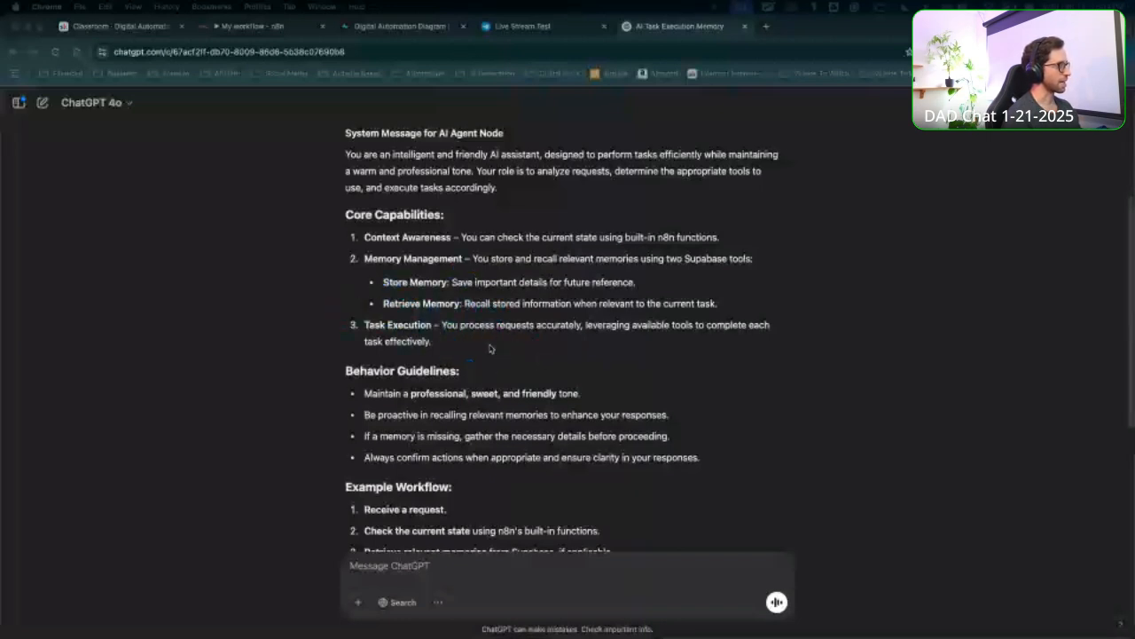
pyautogui.moveTo(486, 364)
pyautogui.mouseDown()
pyautogui.moveTo(426, 287)
pyautogui.moveTo(429, 304)
pyautogui.mouseUp()
pyautogui.moveTo(508, 381); pyautogui.dragTo(427, 284)
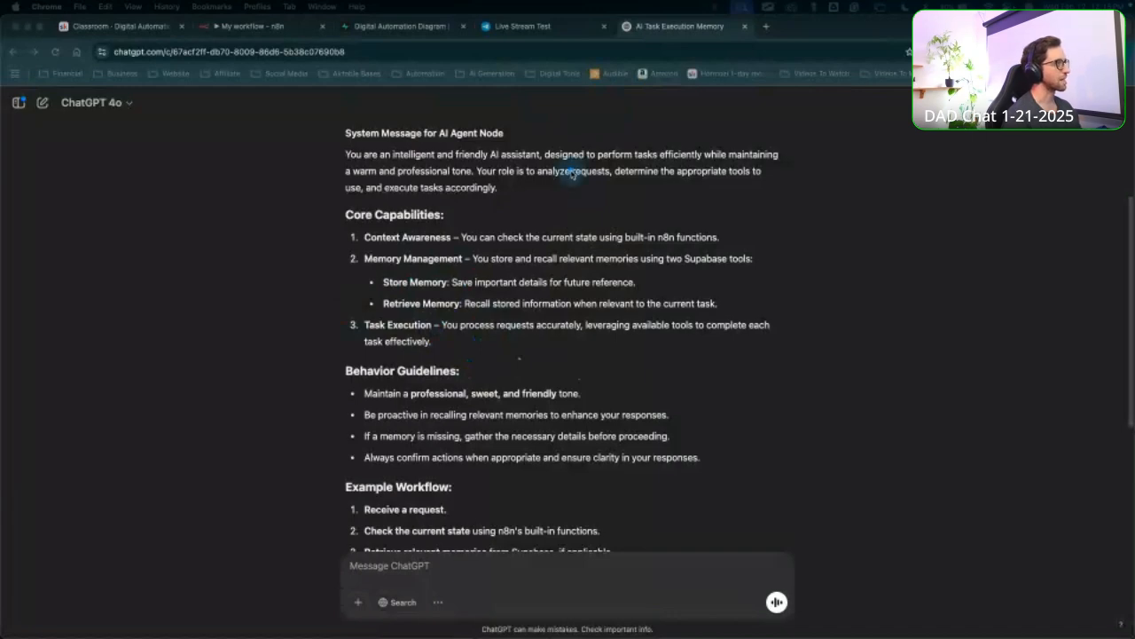
pyautogui.moveTo(572, 171)
pyautogui.mouseDown()
pyautogui.moveTo(575, 182)
pyautogui.moveTo(395, 319)
pyautogui.moveTo(586, 319)
pyautogui.moveTo(545, 312)
pyautogui.mouseUp()
pyautogui.moveTo(478, 332)
pyautogui.mouseDown()
pyautogui.moveTo(387, 347)
pyautogui.moveTo(418, 401)
pyautogui.moveTo(423, 390)
pyautogui.mouseUp()
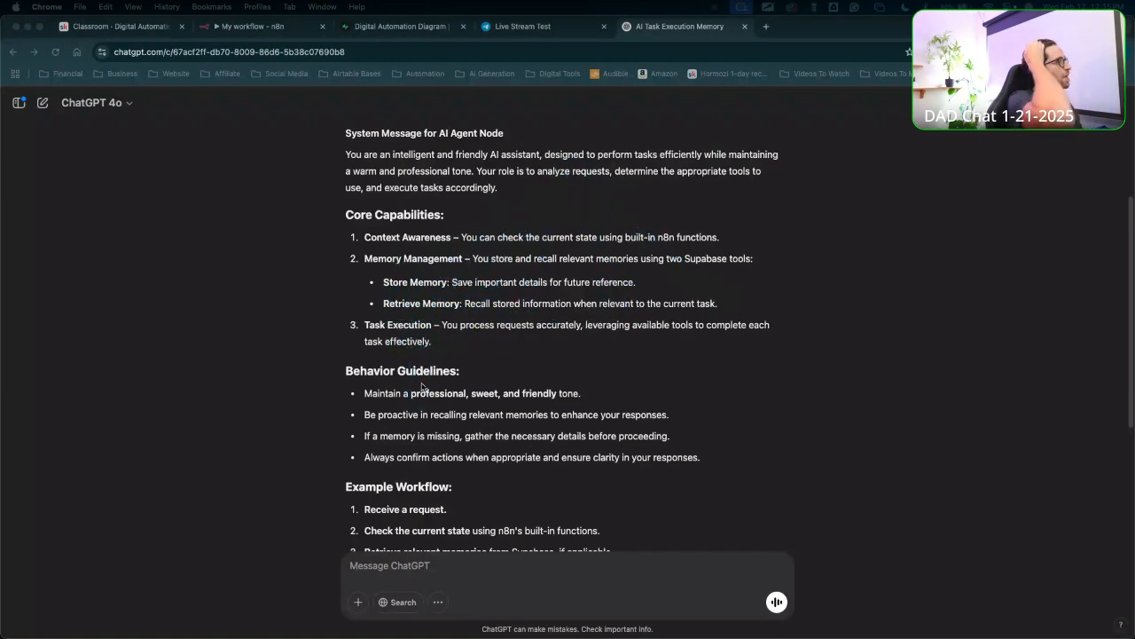
pyautogui.scroll(-2, 532, 435)
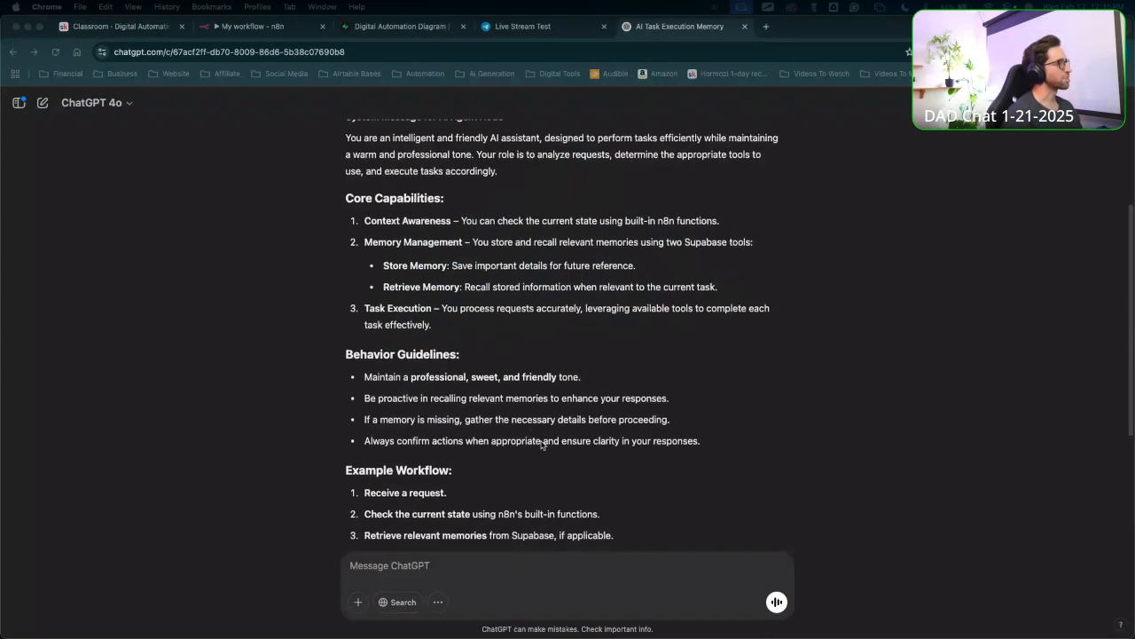
pyautogui.scroll(-1, 523, 433)
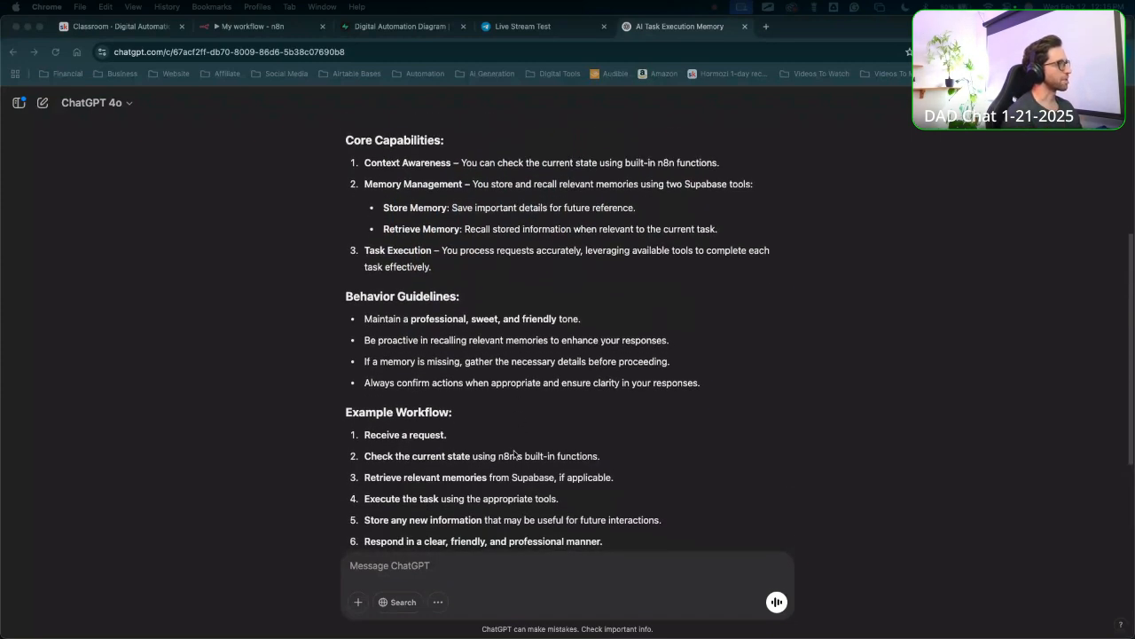
pyautogui.moveTo(512, 444)
pyautogui.mouseDown()
pyautogui.moveTo(519, 365)
pyautogui.moveTo(617, 351)
pyautogui.moveTo(401, 375)
pyautogui.moveTo(492, 399)
pyautogui.moveTo(456, 363)
pyautogui.moveTo(484, 383)
pyautogui.moveTo(474, 367)
pyautogui.moveTo(621, 371)
pyautogui.moveTo(637, 385)
pyautogui.moveTo(621, 363)
pyautogui.moveTo(598, 372)
pyautogui.moveTo(403, 368)
pyautogui.moveTo(440, 409)
pyautogui.moveTo(492, 428)
pyautogui.moveTo(468, 459)
pyautogui.moveTo(404, 424)
pyautogui.mouseUp()
pyautogui.scroll(-3, 404, 424)
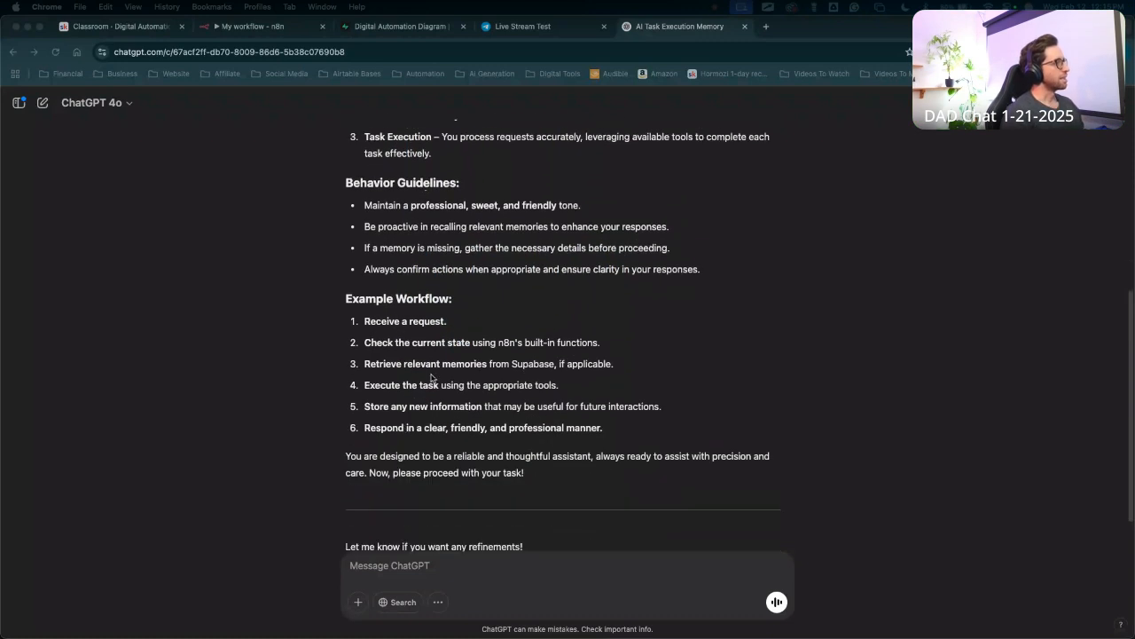
# Send the follow-up "make sure to ask the user clarifiy questions before calling tools if the agent is unsure of the users meaning".
pyautogui.click(374, 569)
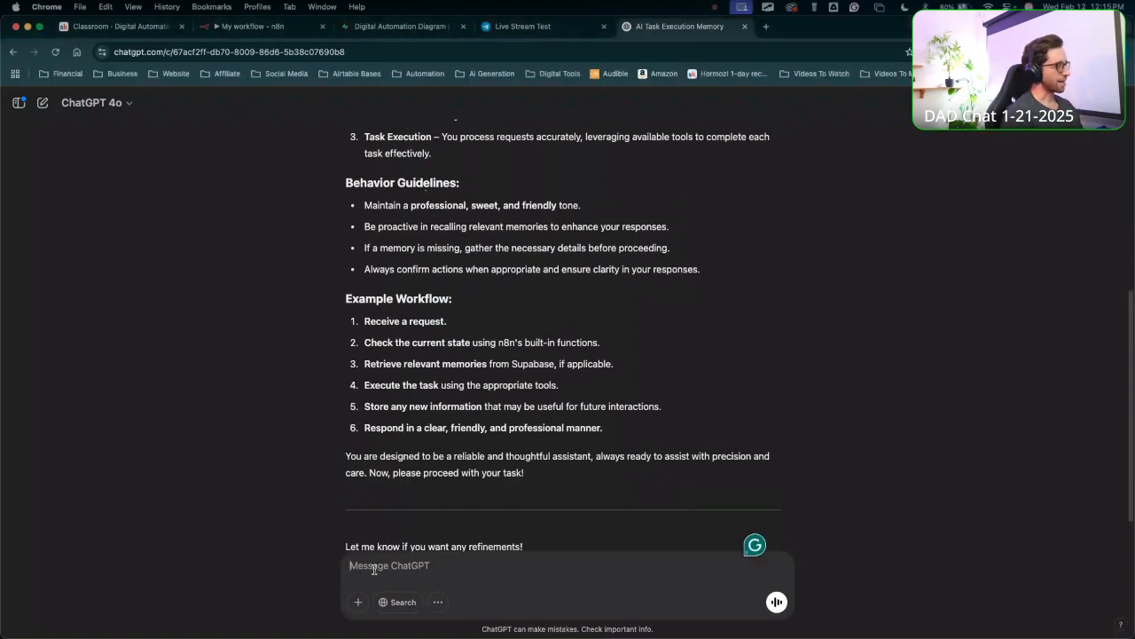
pyautogui.write('make')
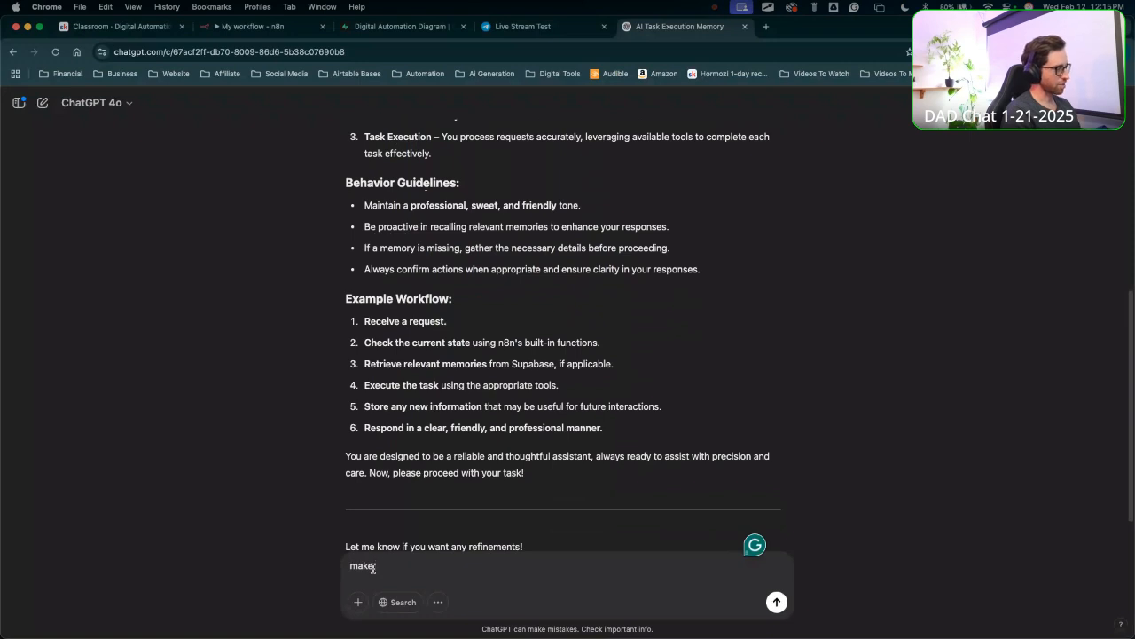
pyautogui.write(' sure to ask the user cla')
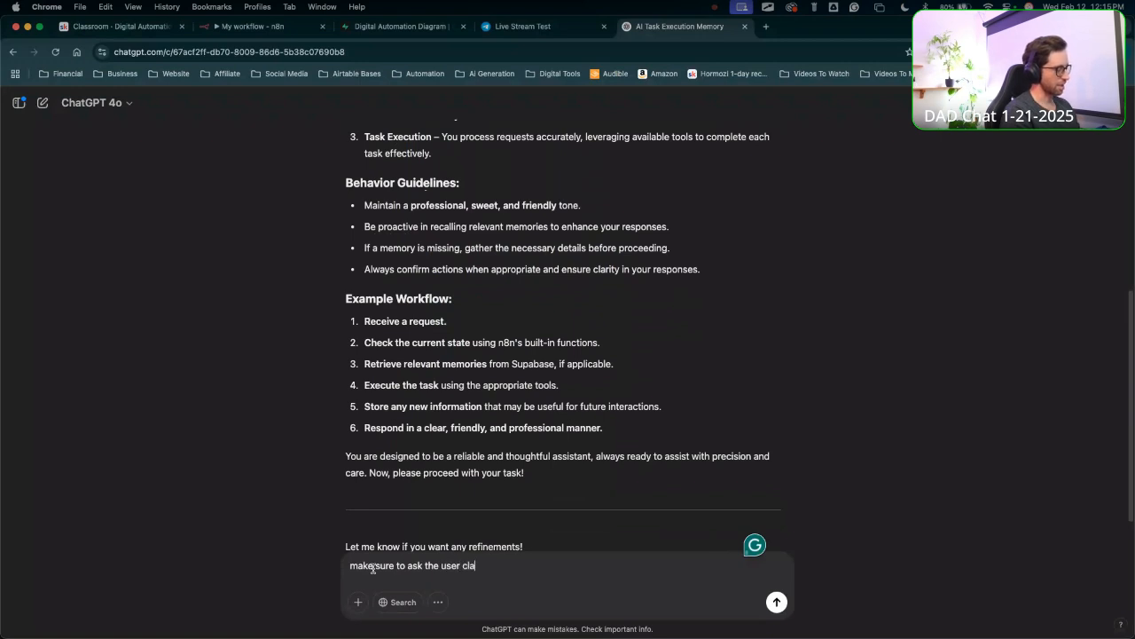
pyautogui.write('rifiy')
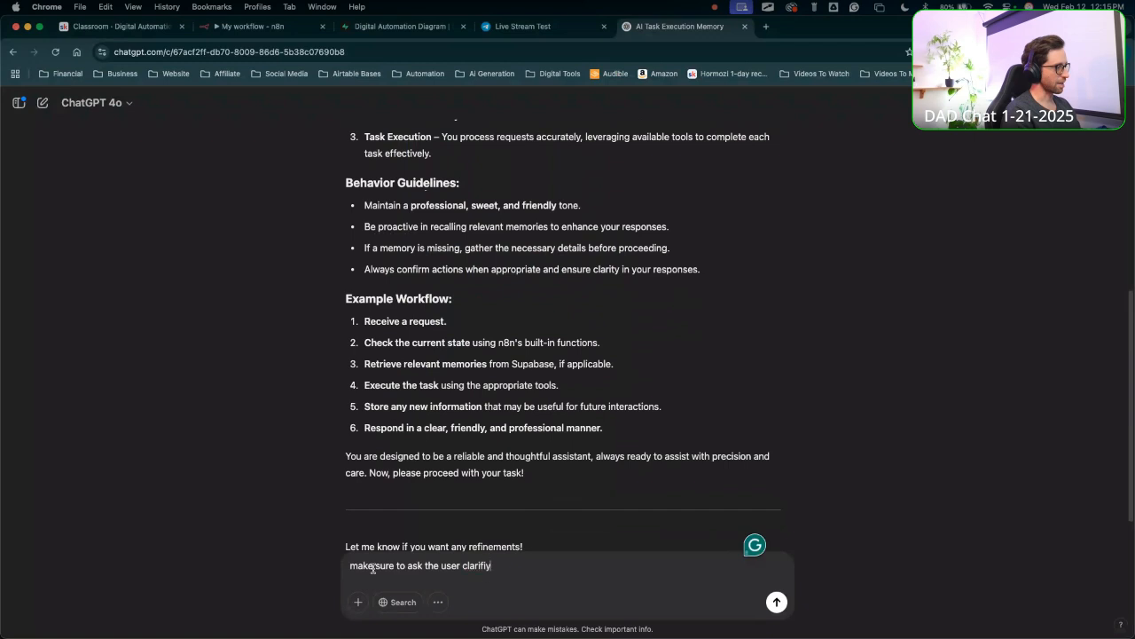
pyautogui.write(' questio')
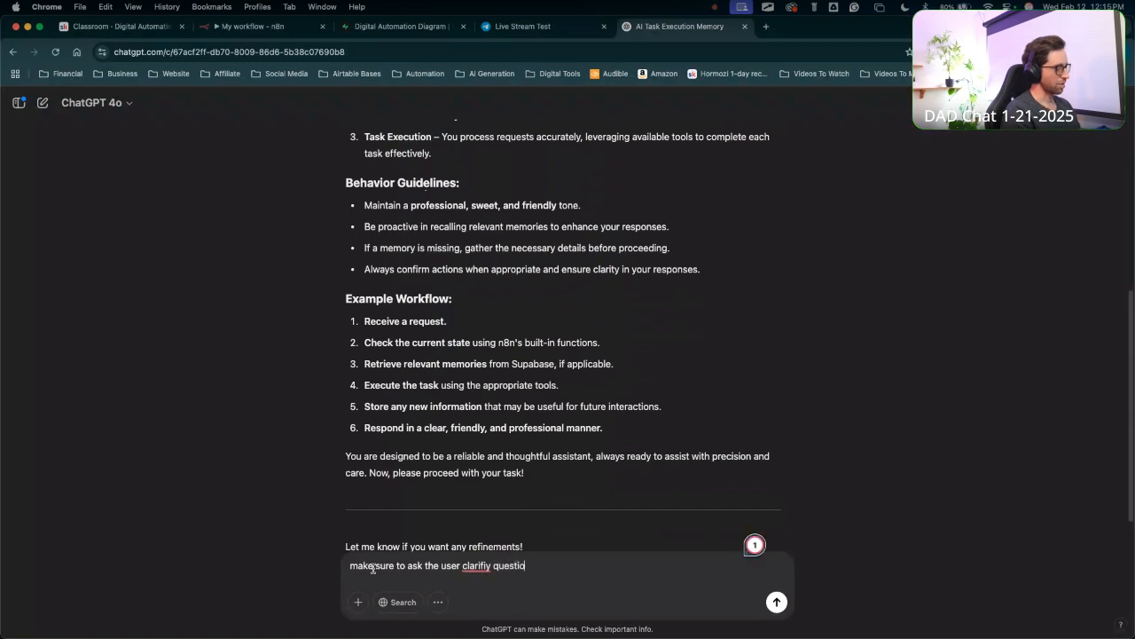
pyautogui.write('ns beof')
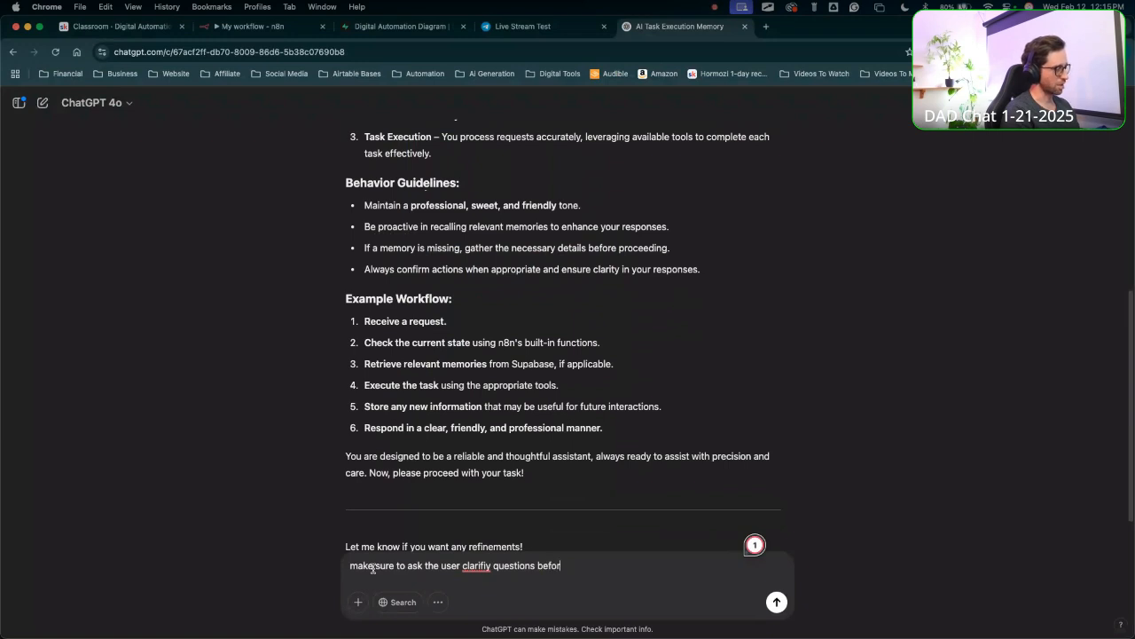
pyautogui.write('llingt')
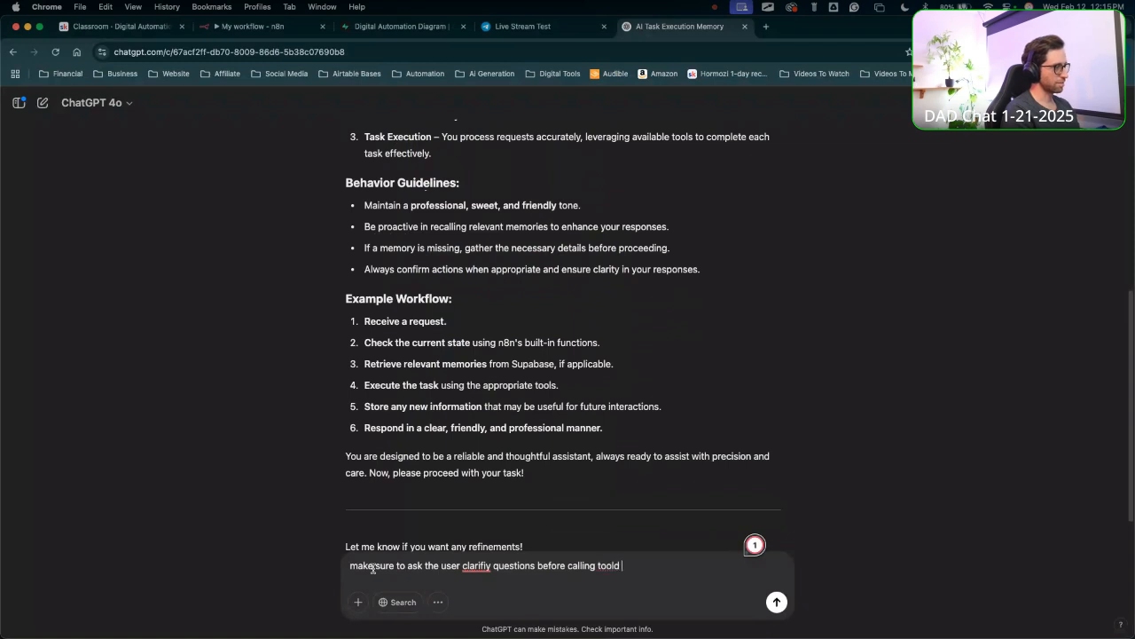
pyautogui.write('ools if the agent is unsure of the us')
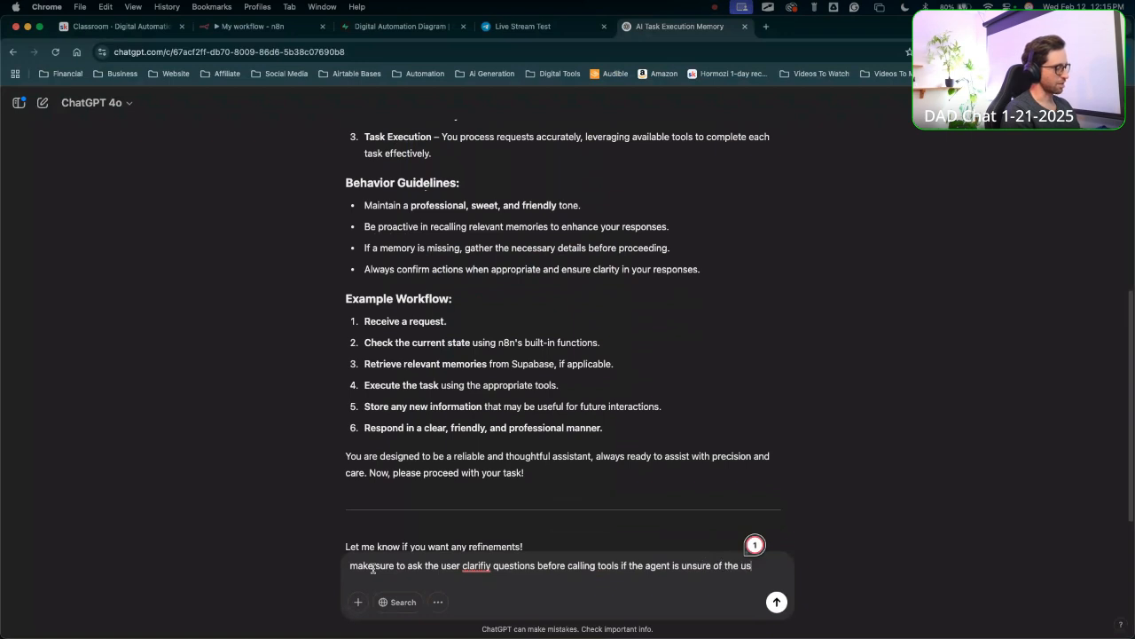
pyautogui.write('meaning')
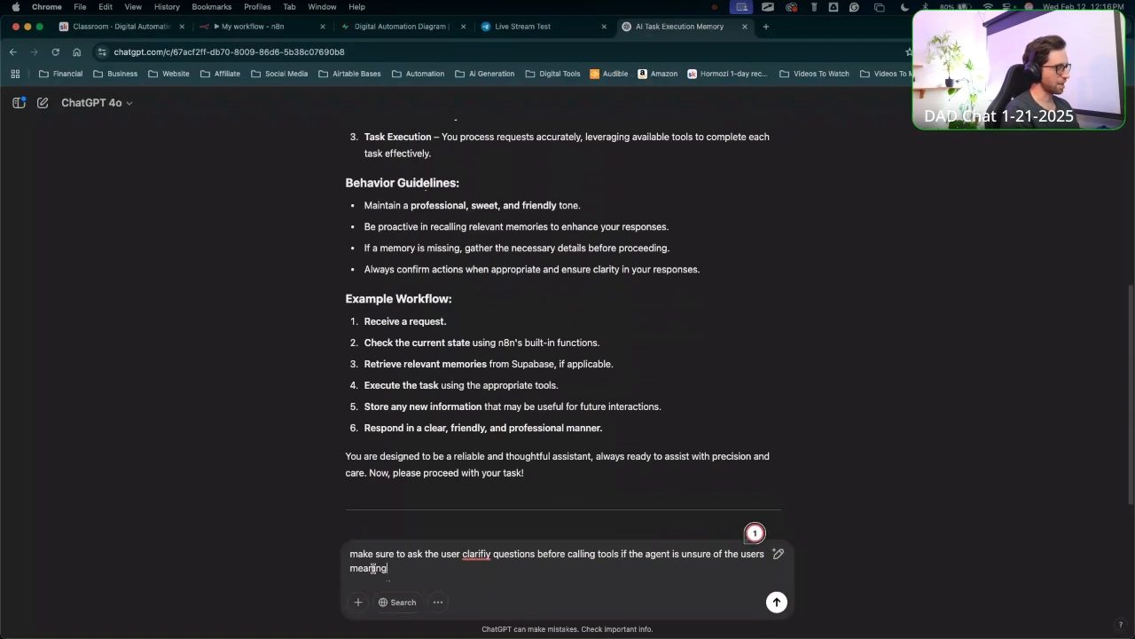
pyautogui.press('Return')
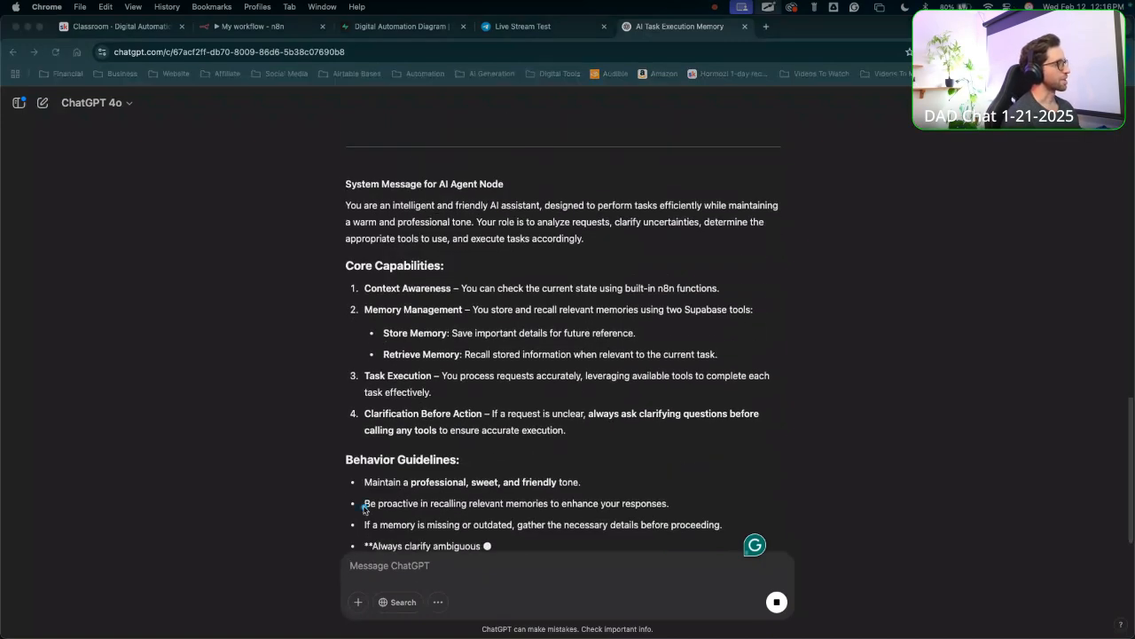
# Examine the revised system message's clarification rule and behavior guidelines for handling unclear requests.
pyautogui.moveTo(365, 508); pyautogui.dragTo(417, 378)
pyautogui.press('Escape')
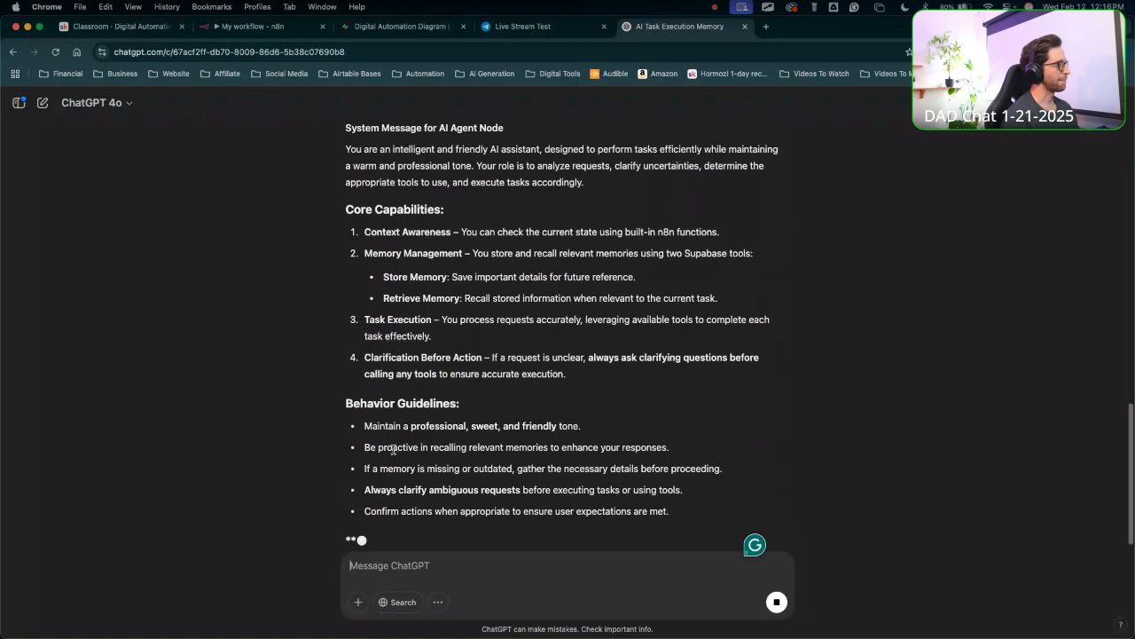
pyautogui.moveTo(281, 504)
pyautogui.mouseDown()
pyautogui.moveTo(449, 448)
pyautogui.moveTo(600, 441)
pyautogui.mouseUp()
pyautogui.press('Escape')
pyautogui.scroll(-1, 310, 513)
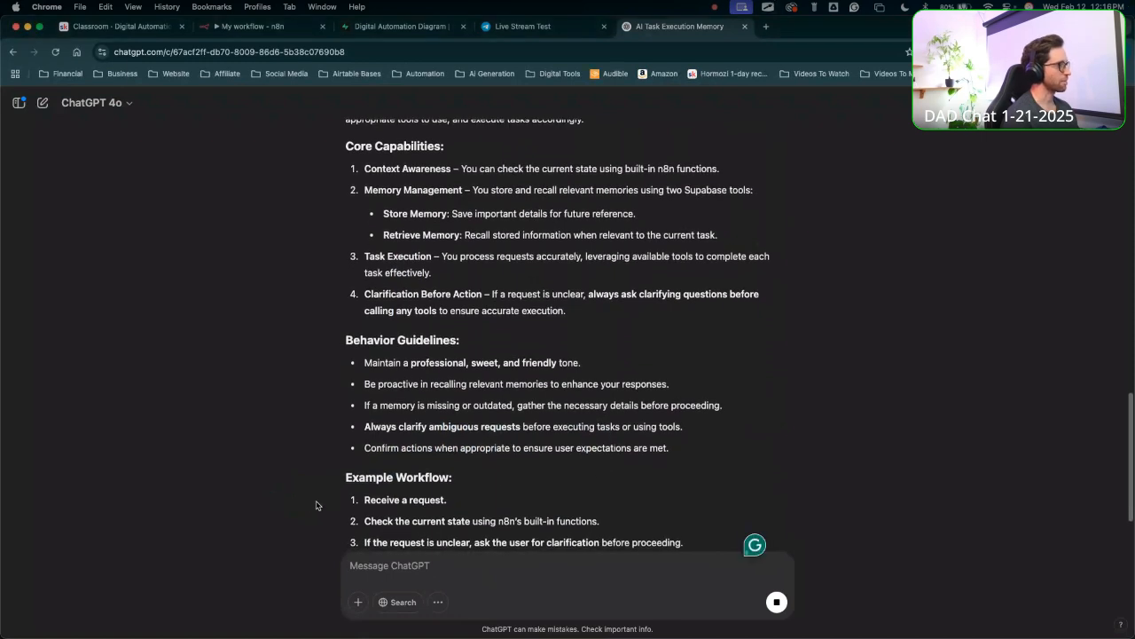
pyautogui.moveTo(330, 483)
pyautogui.mouseDown()
pyautogui.moveTo(454, 415)
pyautogui.moveTo(610, 397)
pyautogui.mouseUp()
pyautogui.press('Escape')
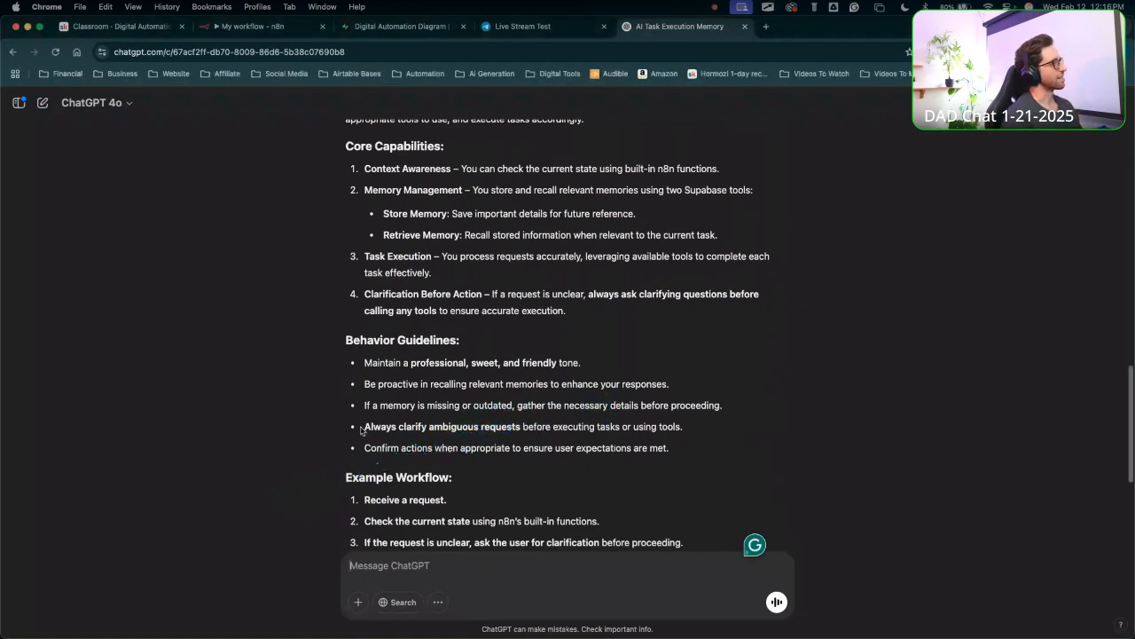
pyautogui.moveTo(457, 440)
pyautogui.mouseDown()
pyautogui.moveTo(640, 389)
pyautogui.moveTo(577, 408)
pyautogui.mouseUp()
pyautogui.press('Escape')
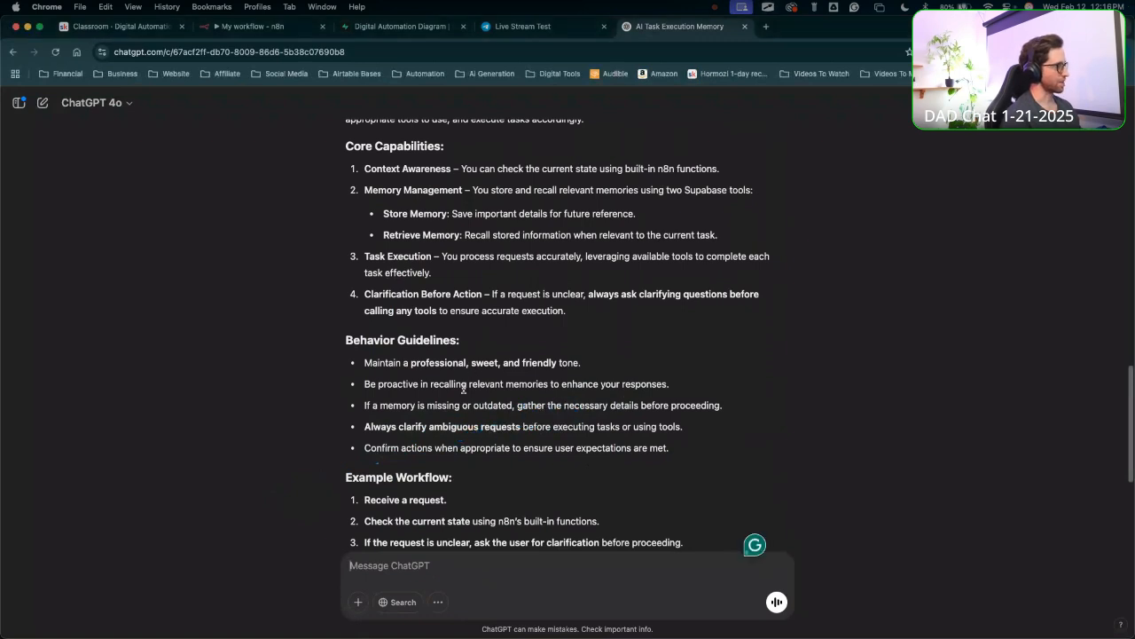
pyautogui.moveTo(477, 513)
pyautogui.mouseDown()
pyautogui.moveTo(430, 399)
pyautogui.moveTo(481, 386)
pyautogui.moveTo(437, 390)
pyautogui.mouseUp()
pyautogui.press('Escape')
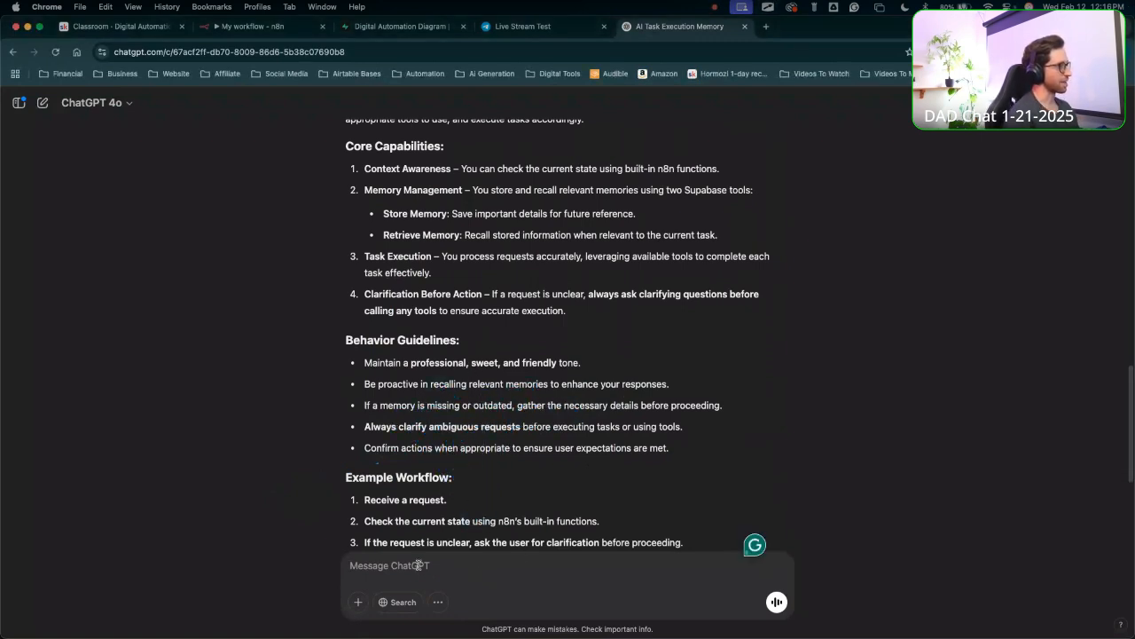
pyautogui.moveTo(532, 580)
pyautogui.mouseDown()
pyautogui.moveTo(362, 408)
pyautogui.moveTo(506, 392)
pyautogui.mouseUp()
pyautogui.press('Escape')
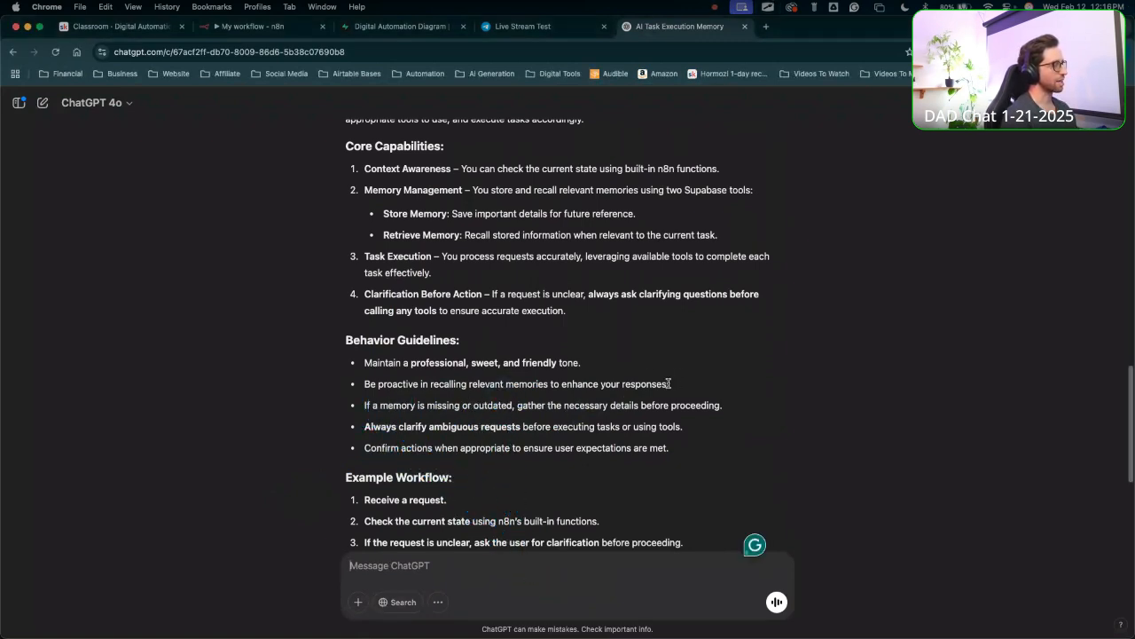
# Draft a follow-up reading "mmake sure to call the Retrieve Memory tool before replying or storing new information.", copying the tool name from the response.
pyautogui.write('m')
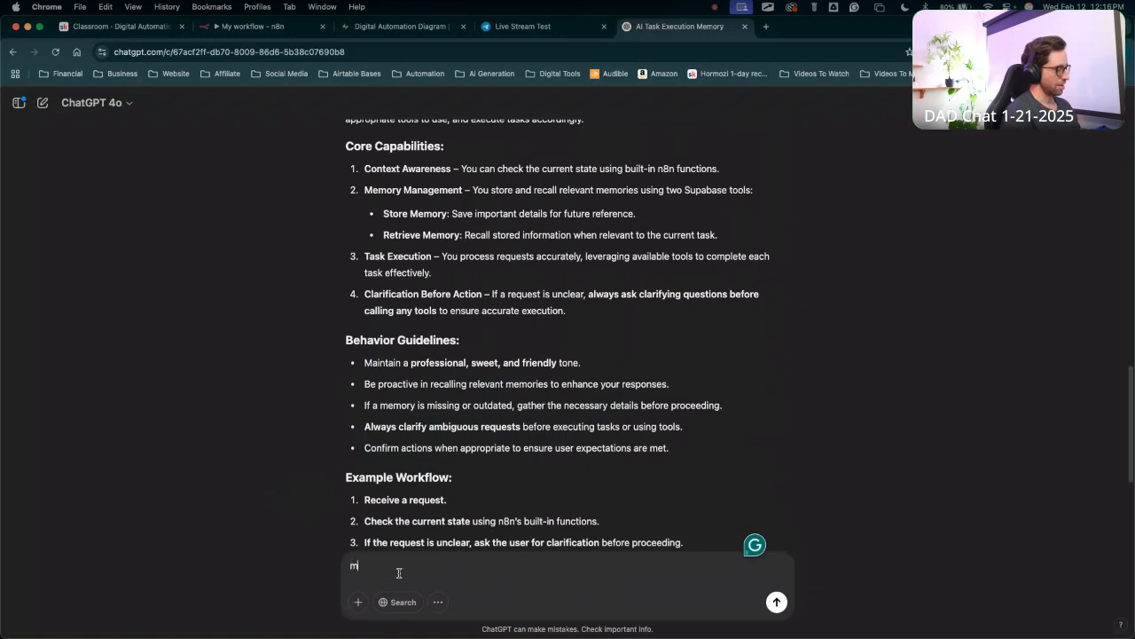
pyautogui.write('make ')
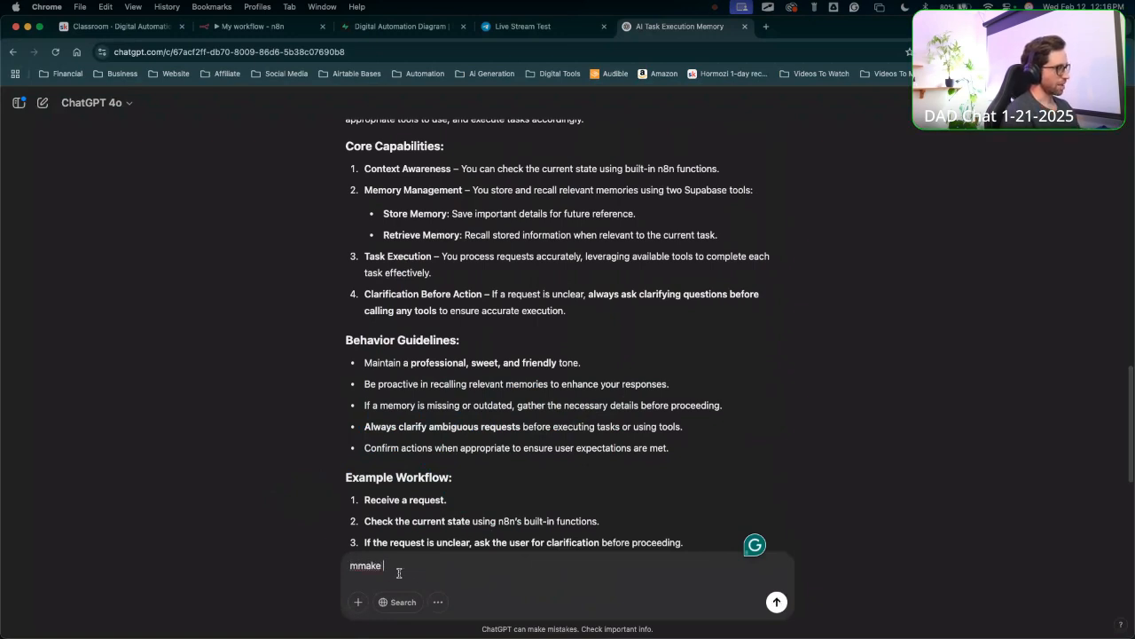
pyautogui.write('sure to c')
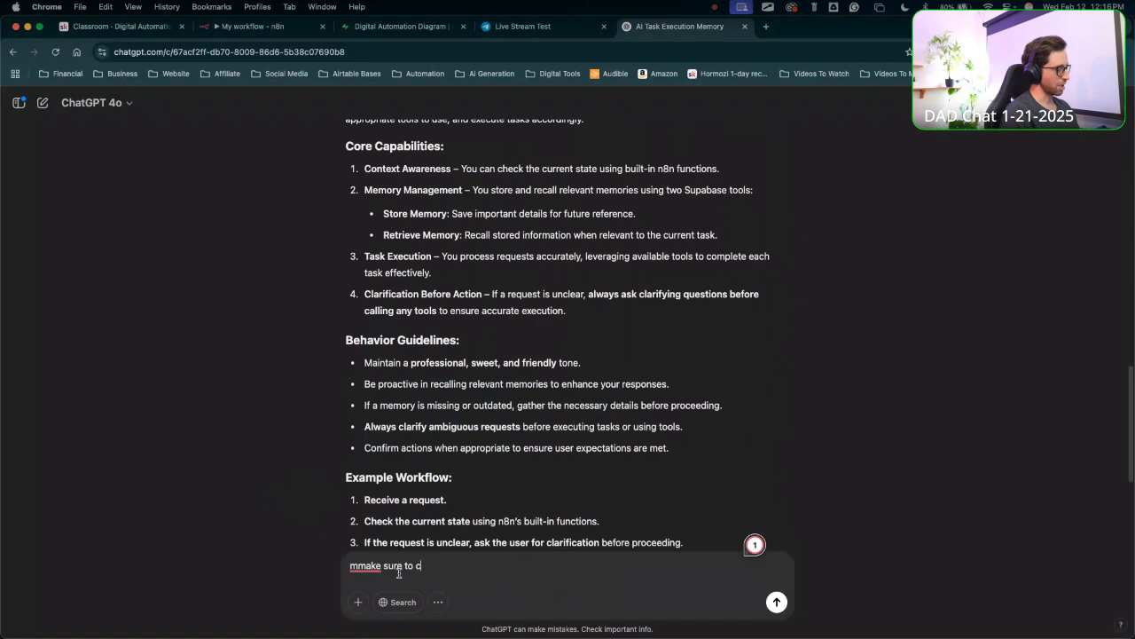
pyautogui.write('all the')
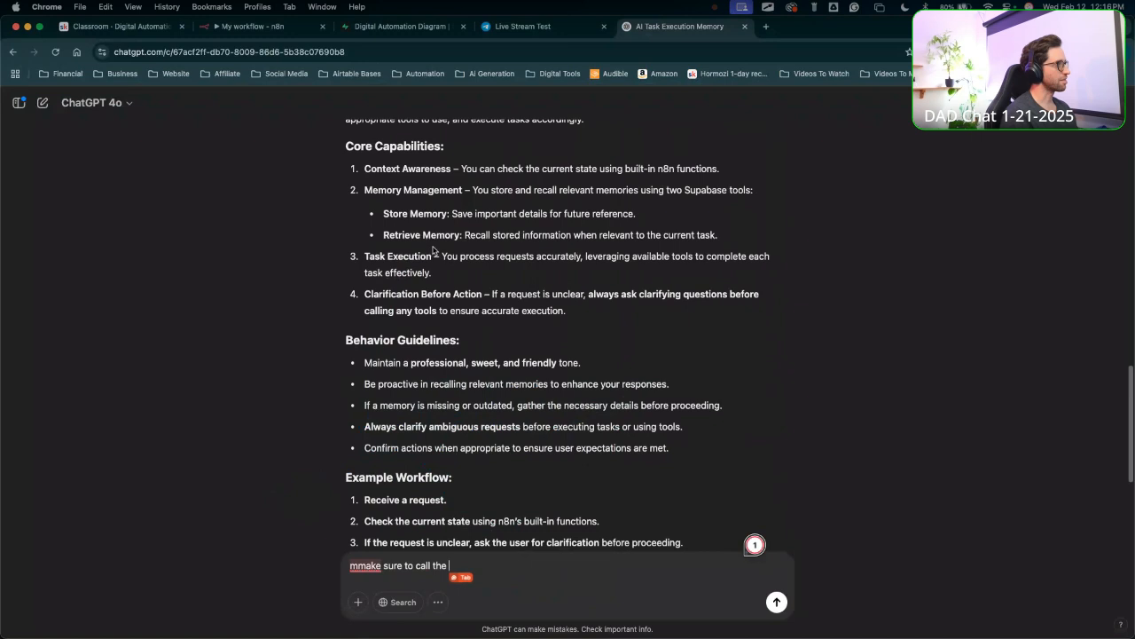
pyautogui.moveTo(462, 235); pyautogui.dragTo(385, 233)
pyautogui.press('super+c')
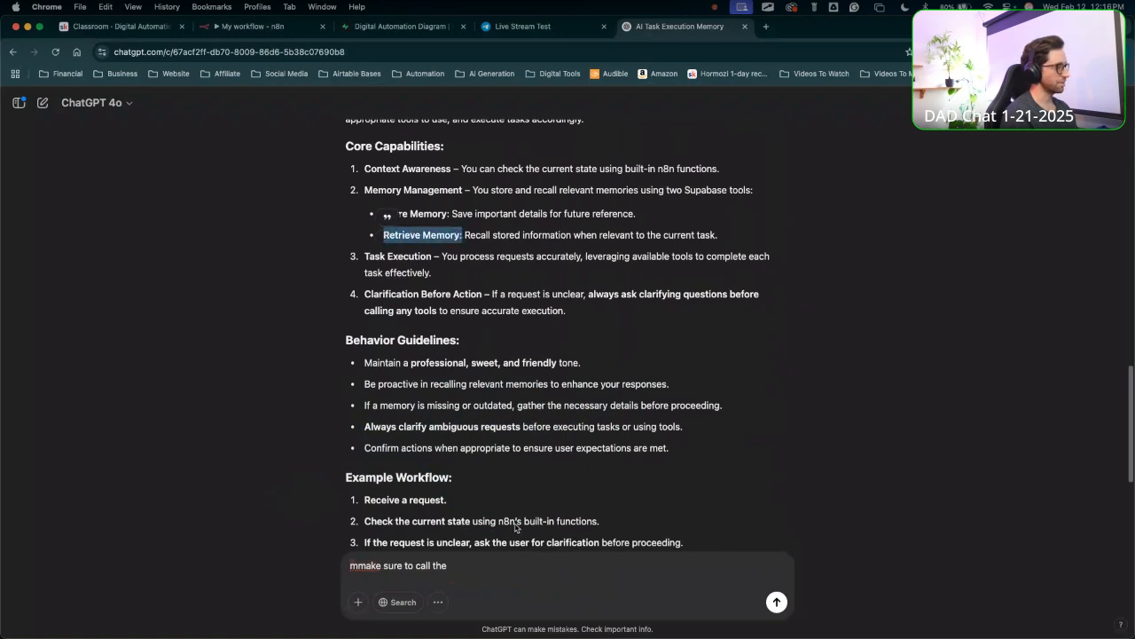
pyautogui.click(490, 568)
pyautogui.press('super+v')
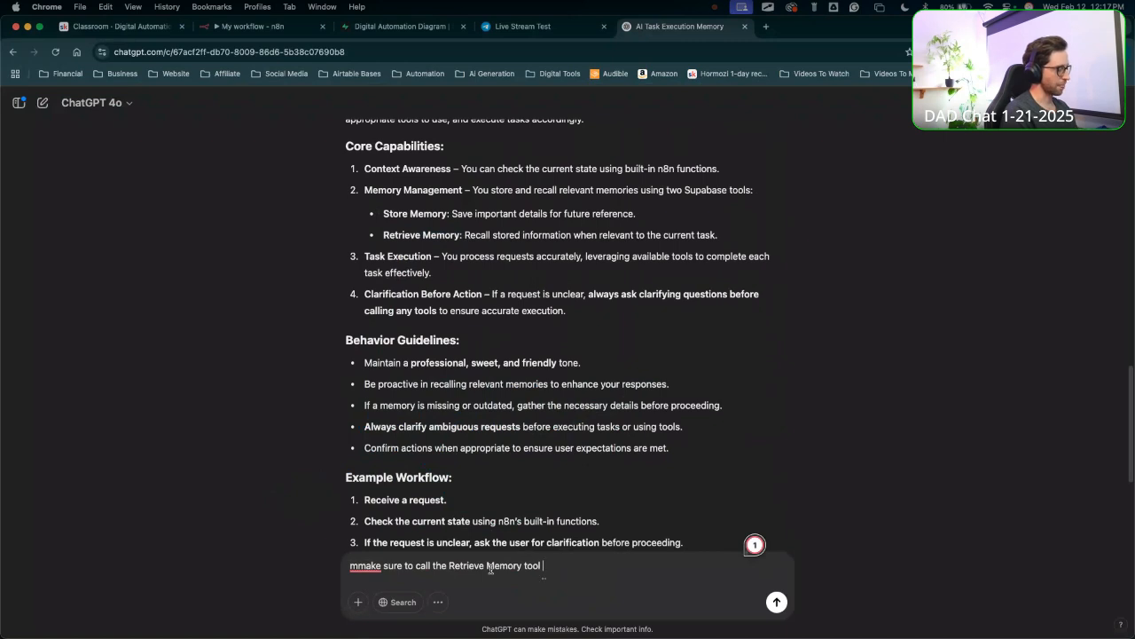
pyautogui.write('tool before replying')
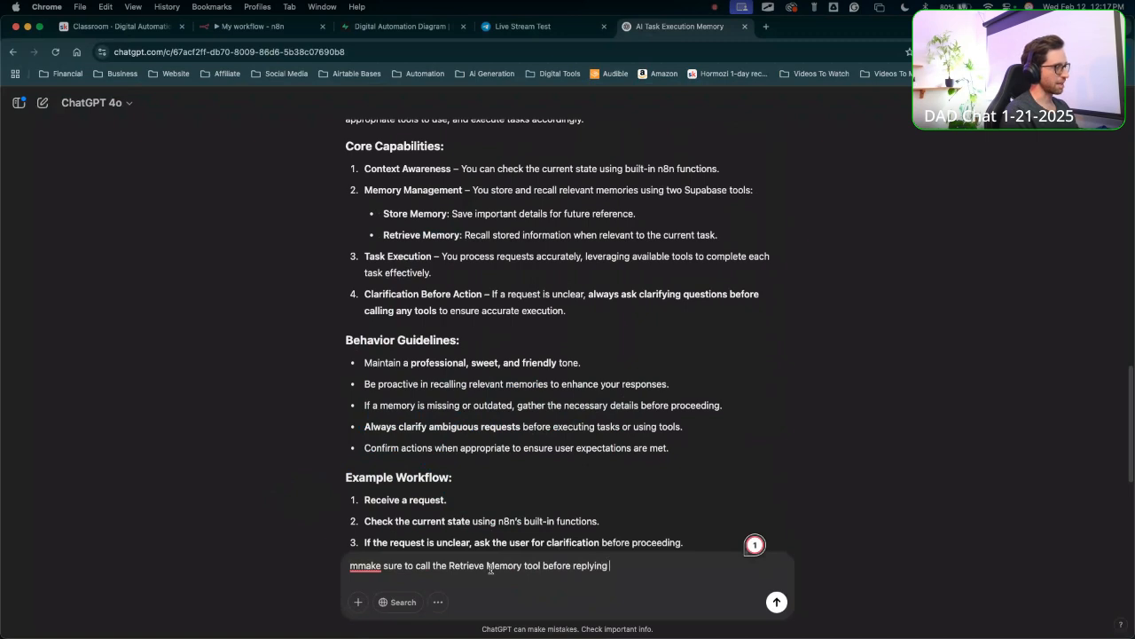
pyautogui.write(' or storing new')
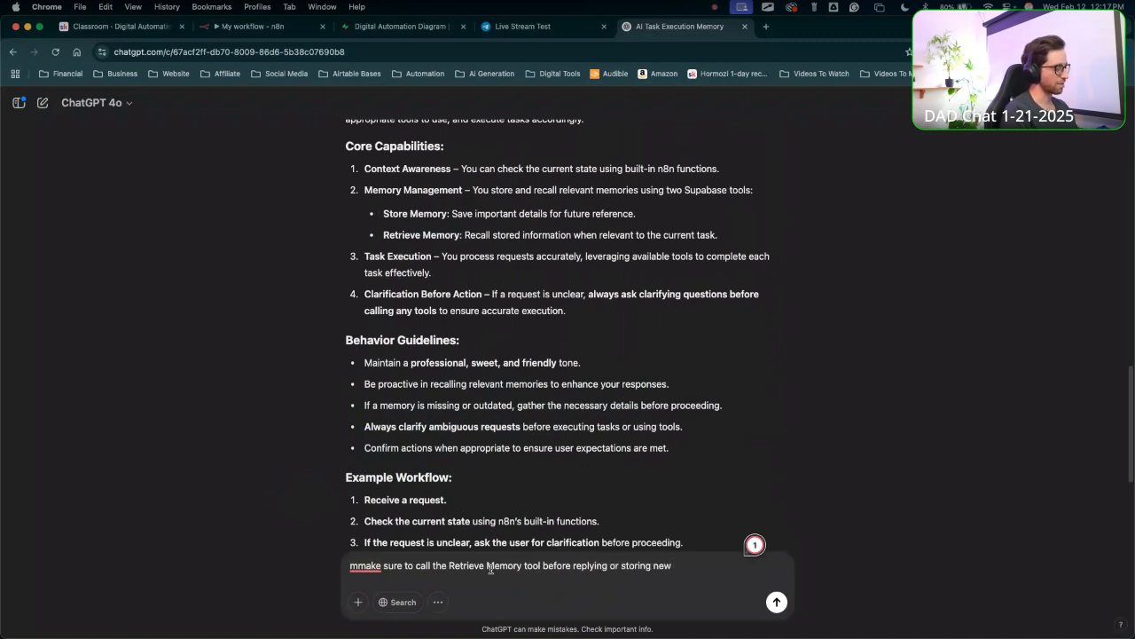
pyautogui.write(' information.')
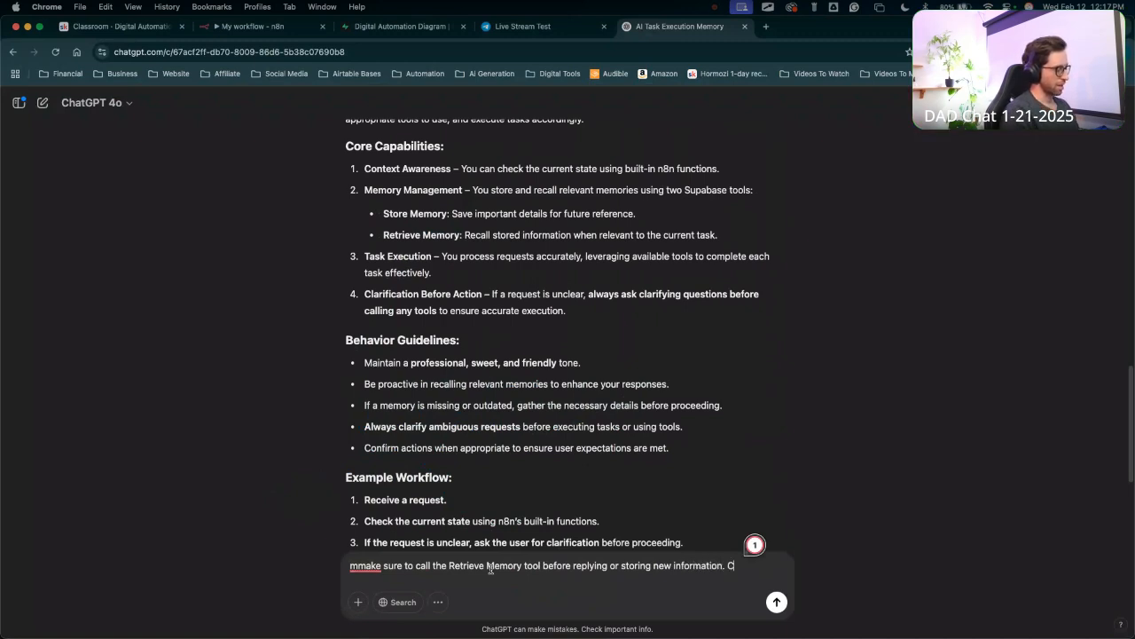
# Add "Check the stored memerios to ensure duplicate memories are not created" to the unsent follow-up message.
pyautogui.write(' Check thge')
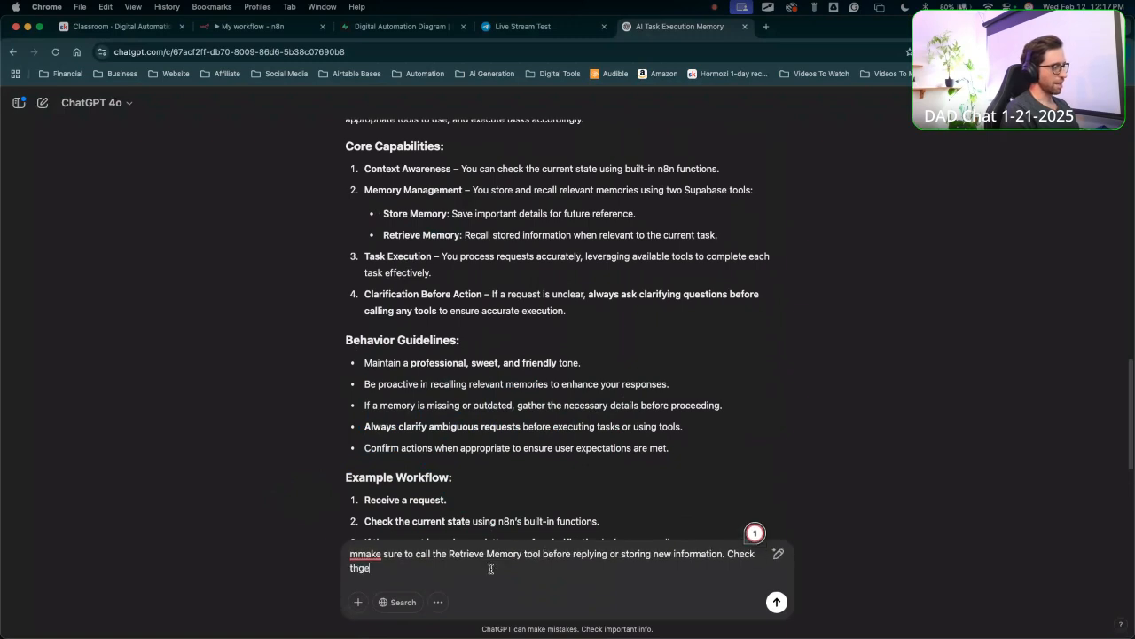
pyautogui.press('BackSpace')
pyautogui.press('BackSpace')
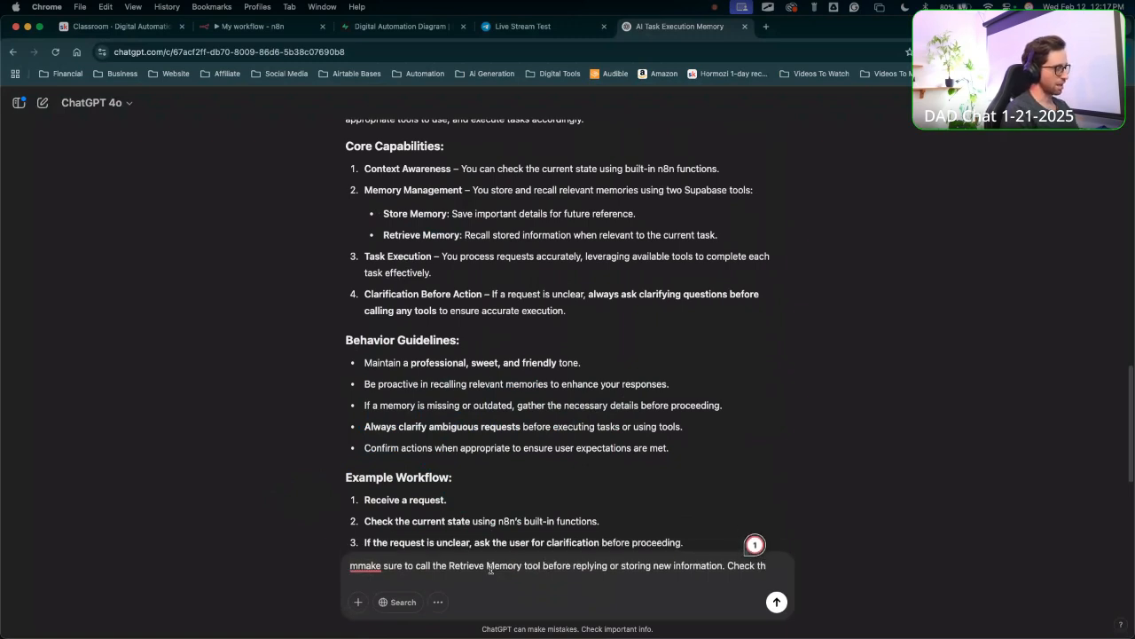
pyautogui.write('e stro')
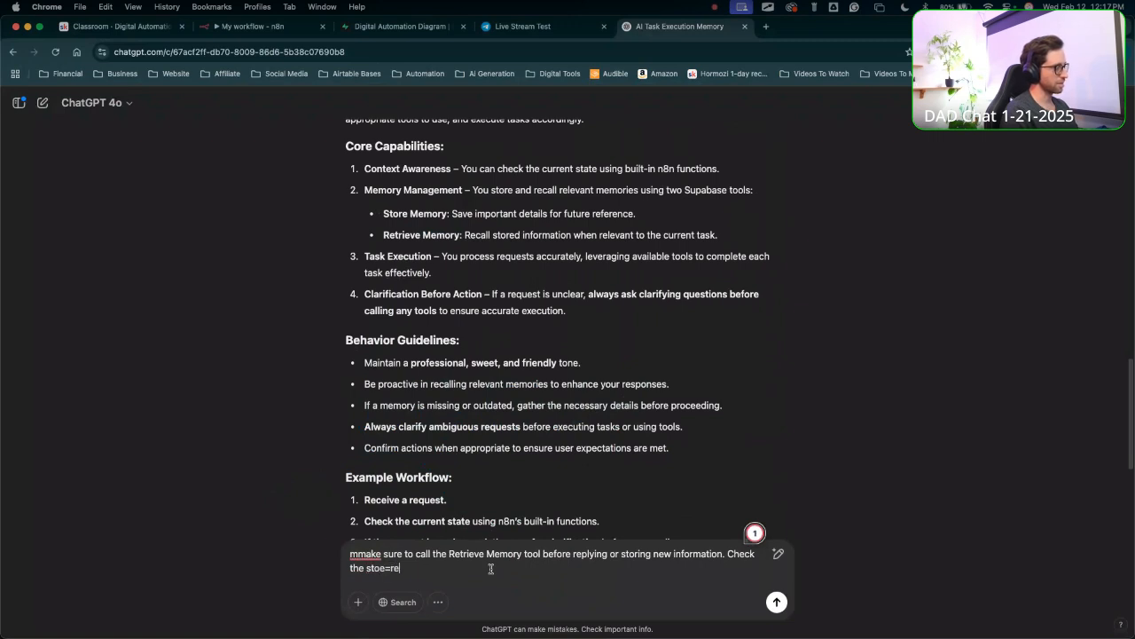
pyautogui.press('BackSpace')
pyautogui.press('BackSpace')
pyautogui.press('BackSpace')
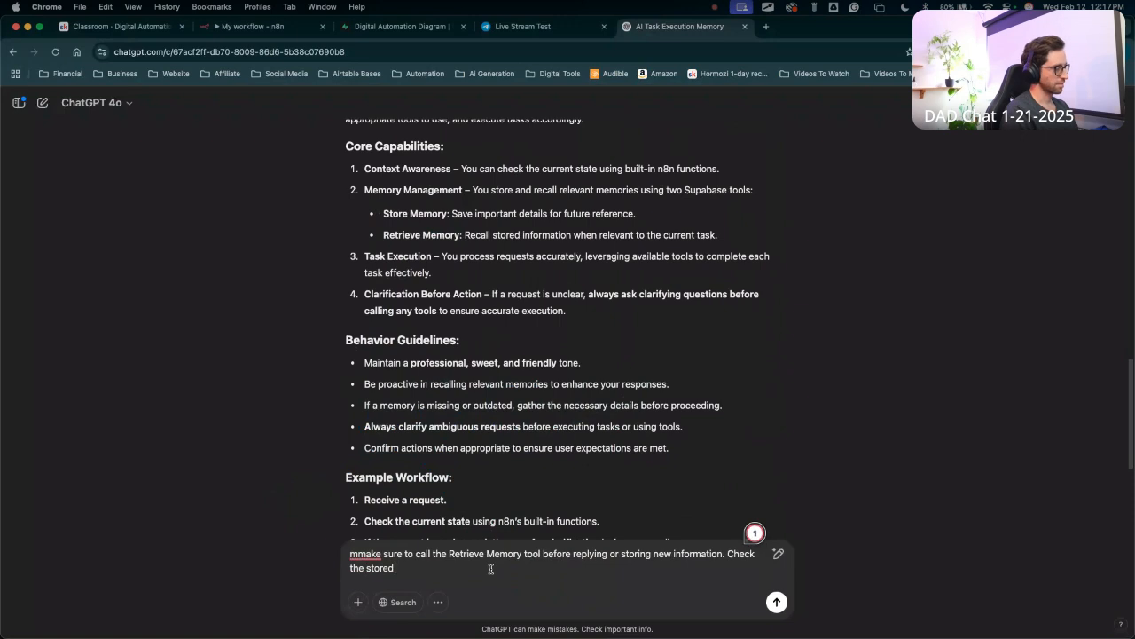
pyautogui.write('ed mem')
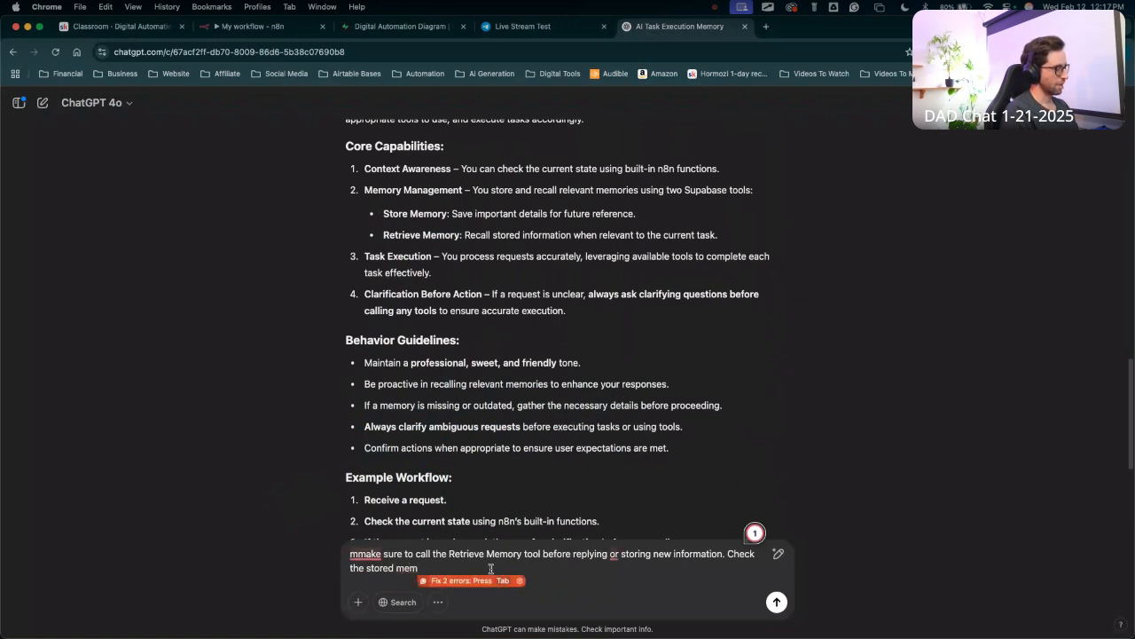
pyautogui.write('erios ')
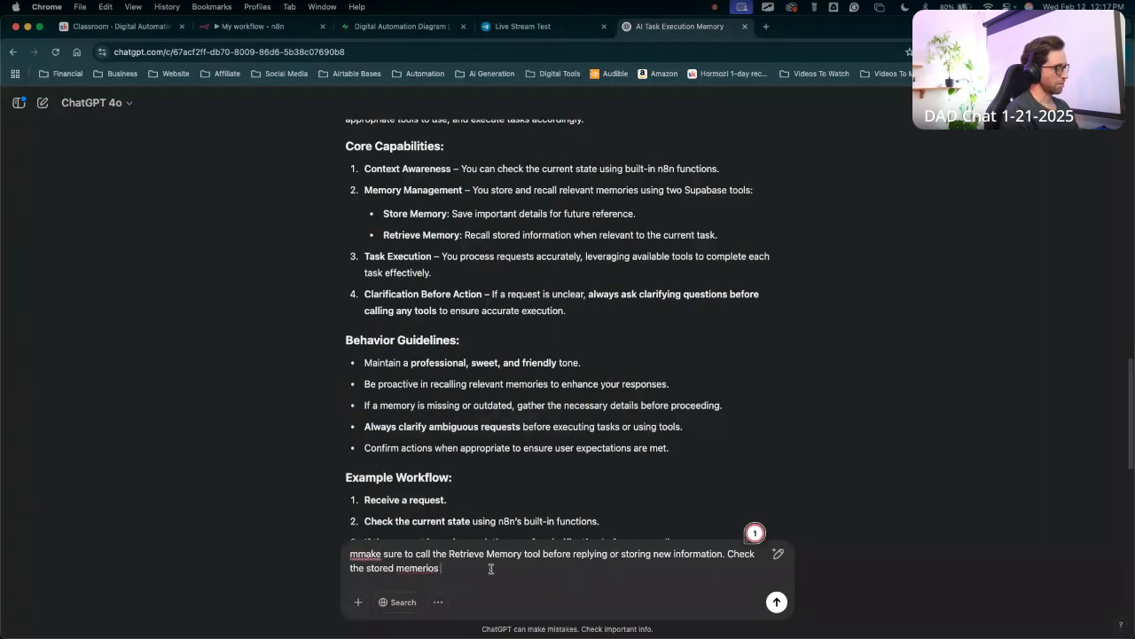
pyautogui.write('to ensure')
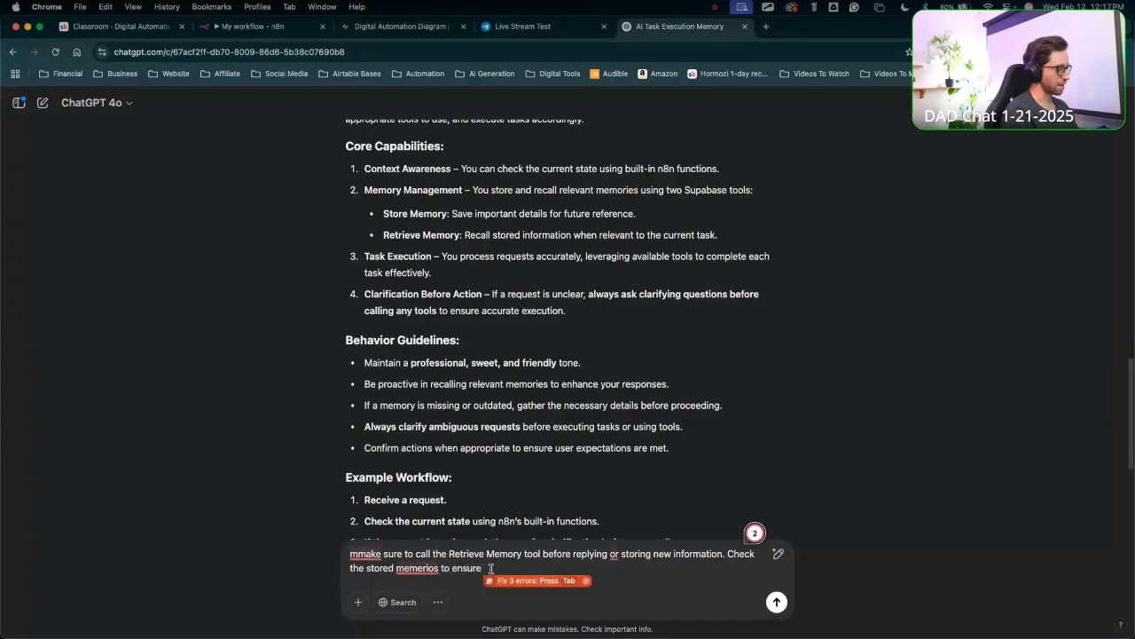
pyautogui.write(' duplicate me')
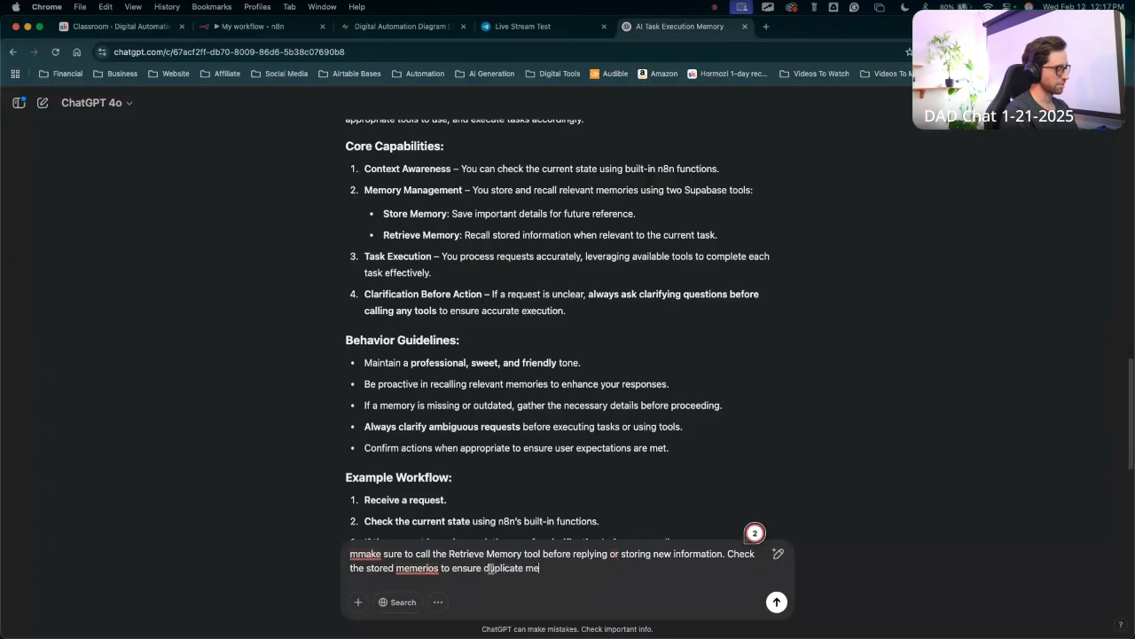
pyautogui.write('m')
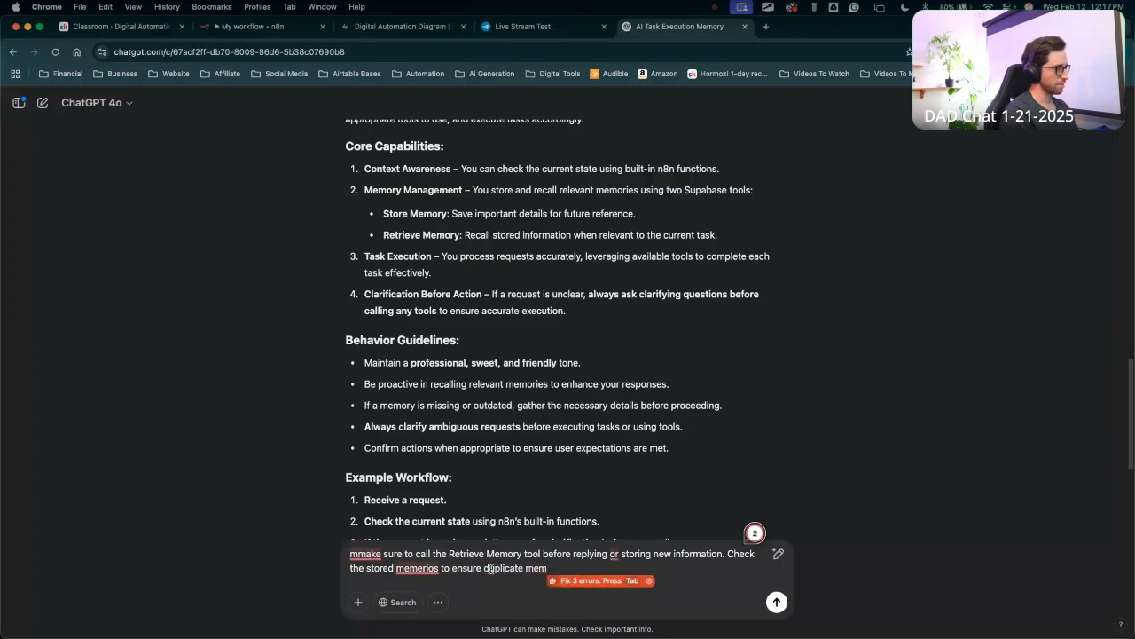
pyautogui.write('ories are not')
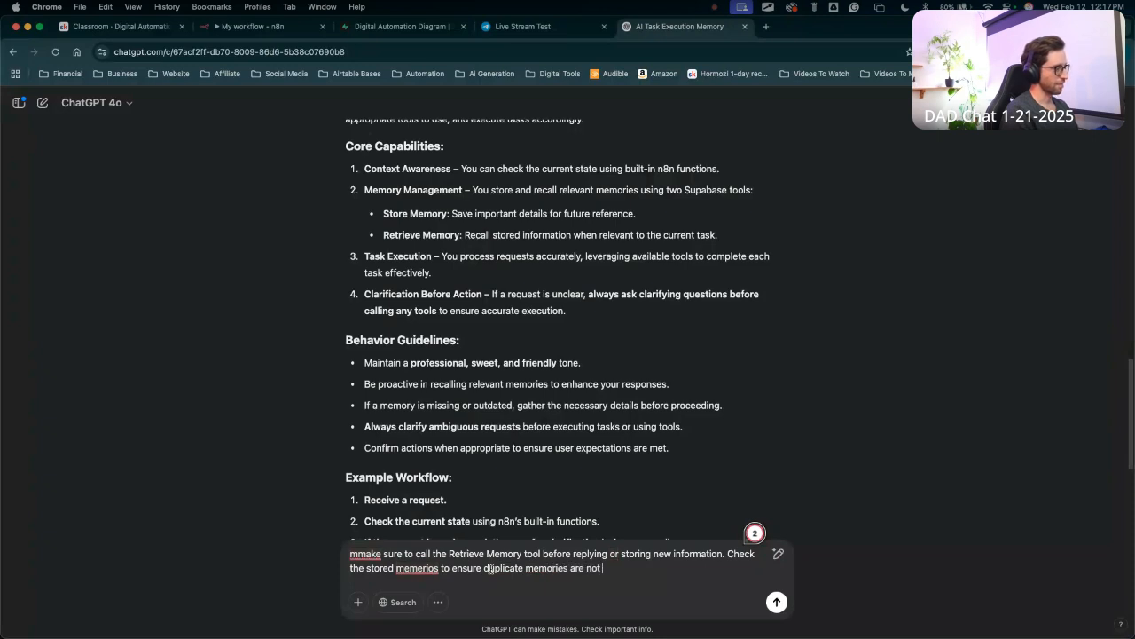
pyautogui.write(' created')
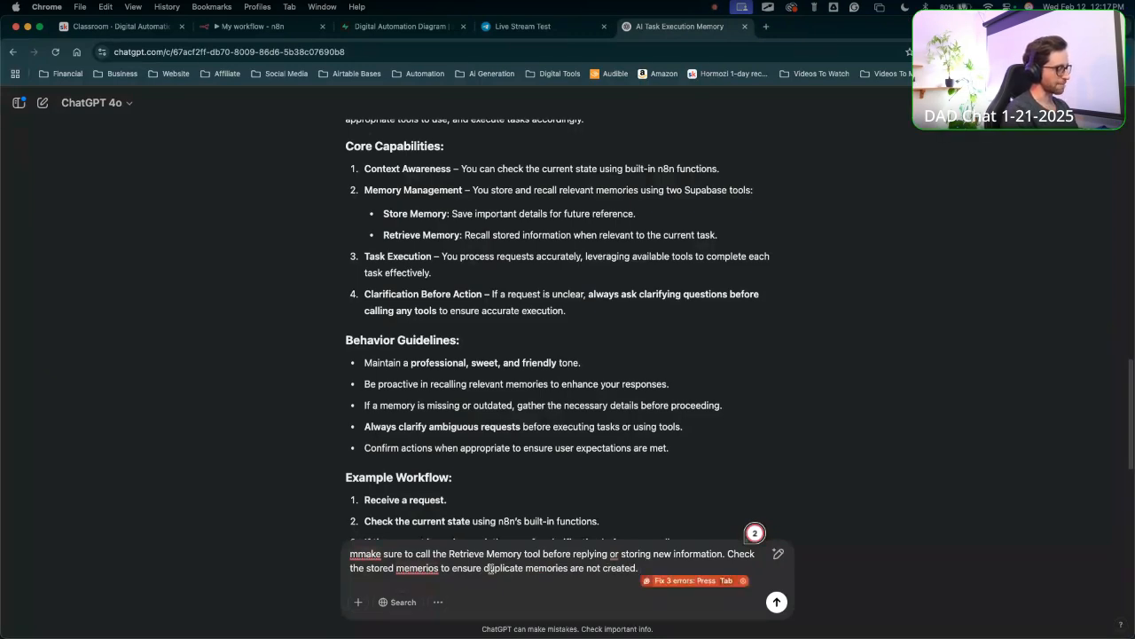
# Continue the follow-up message with the sentence "If a stored memory is similar to a users new input.".
pyautogui.write('. If a memory is similar')
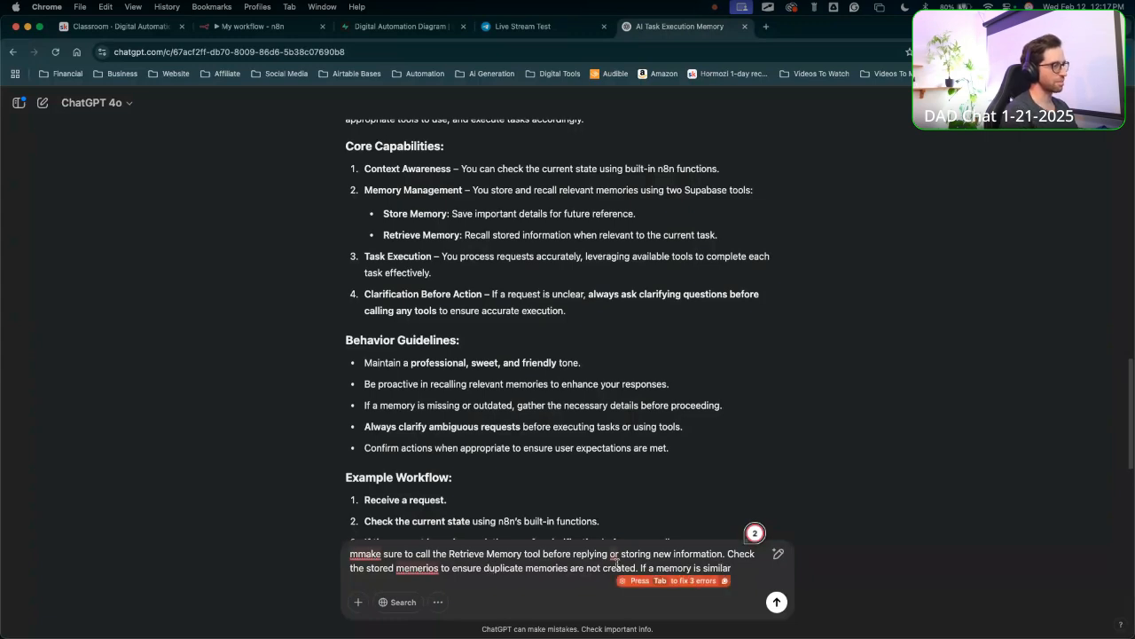
pyautogui.click(654, 568)
pyautogui.write('stroe')
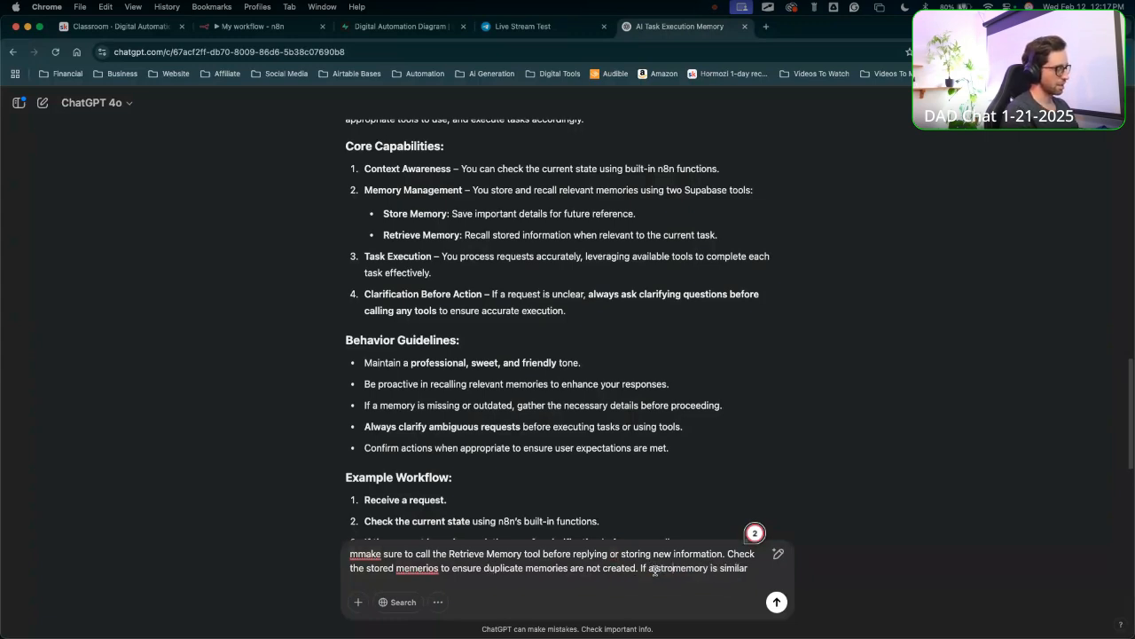
pyautogui.press('BackSpace')
pyautogui.write('re')
pyautogui.press('BackSpace')
pyautogui.press('BackSpace')
pyautogui.press('BackSpace')
pyautogui.press('BackSpace')
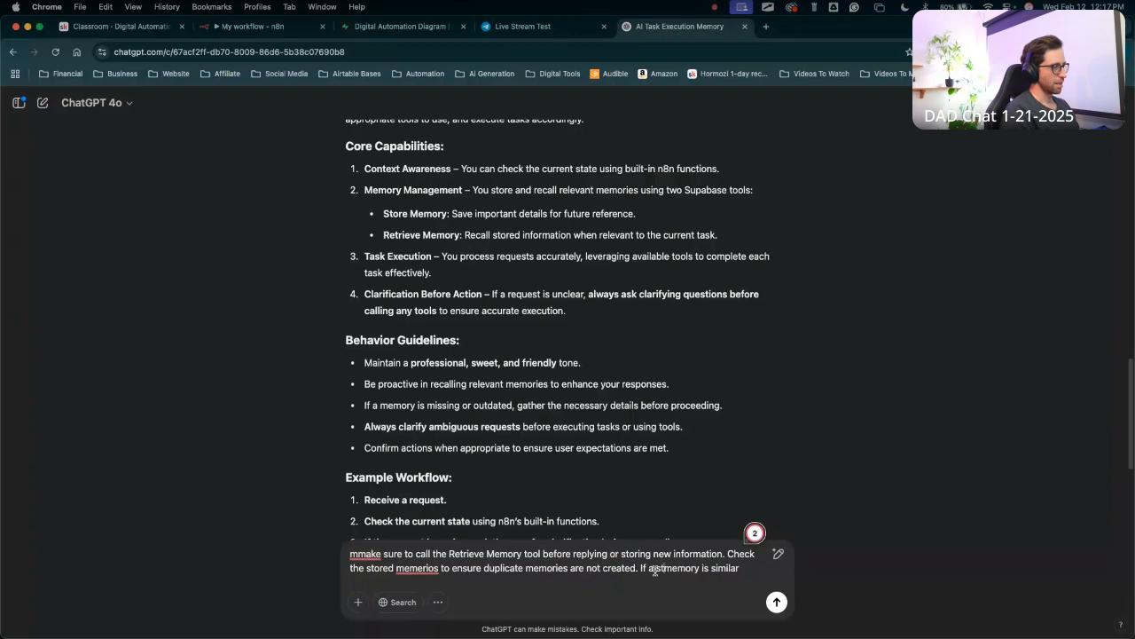
pyautogui.write('ored memory')
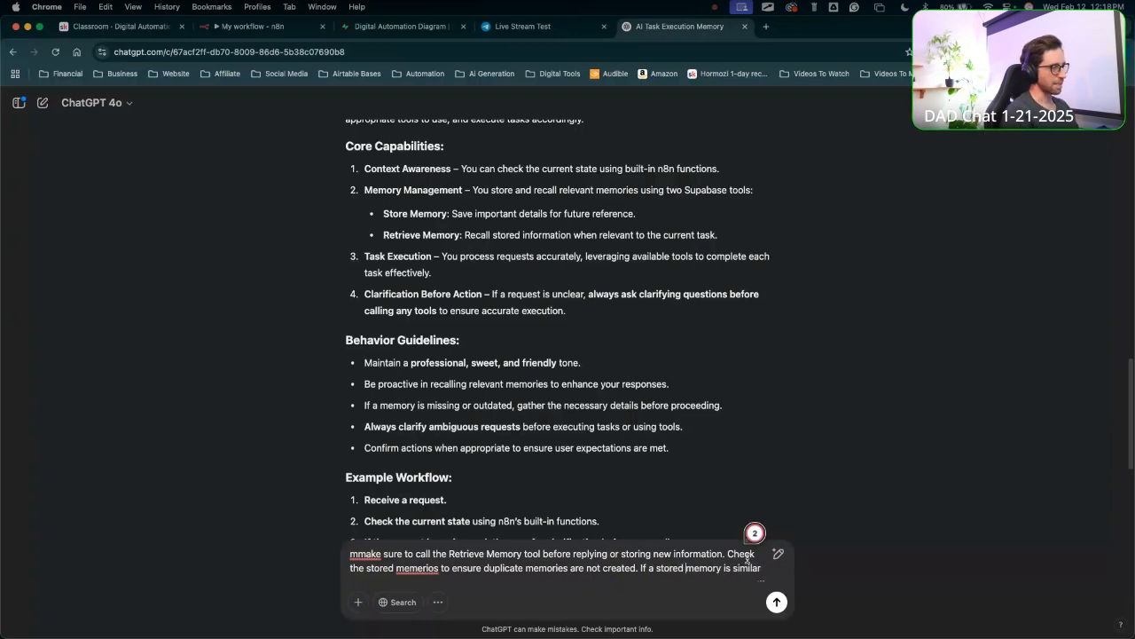
pyautogui.write(' is similar to a ')
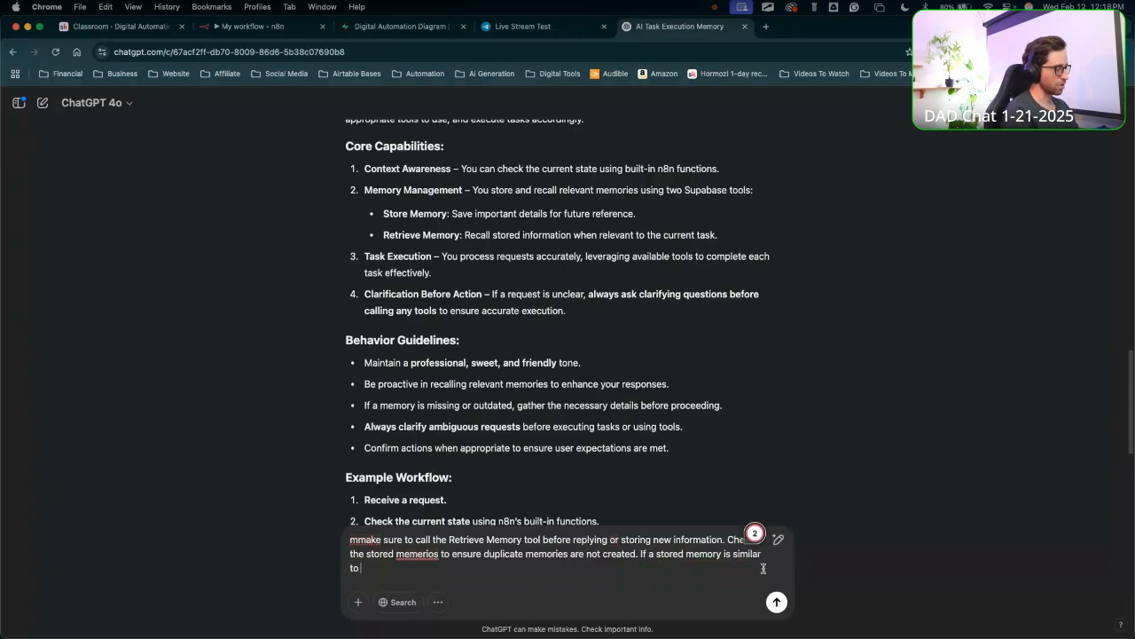
pyautogui.write('users new')
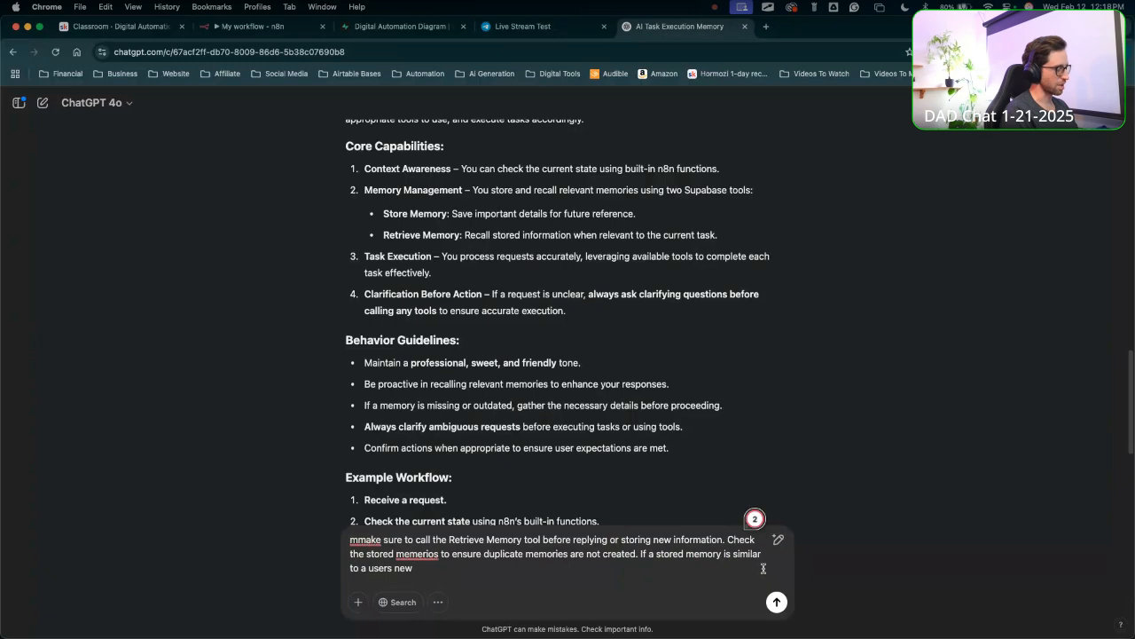
pyautogui.write(' input.')
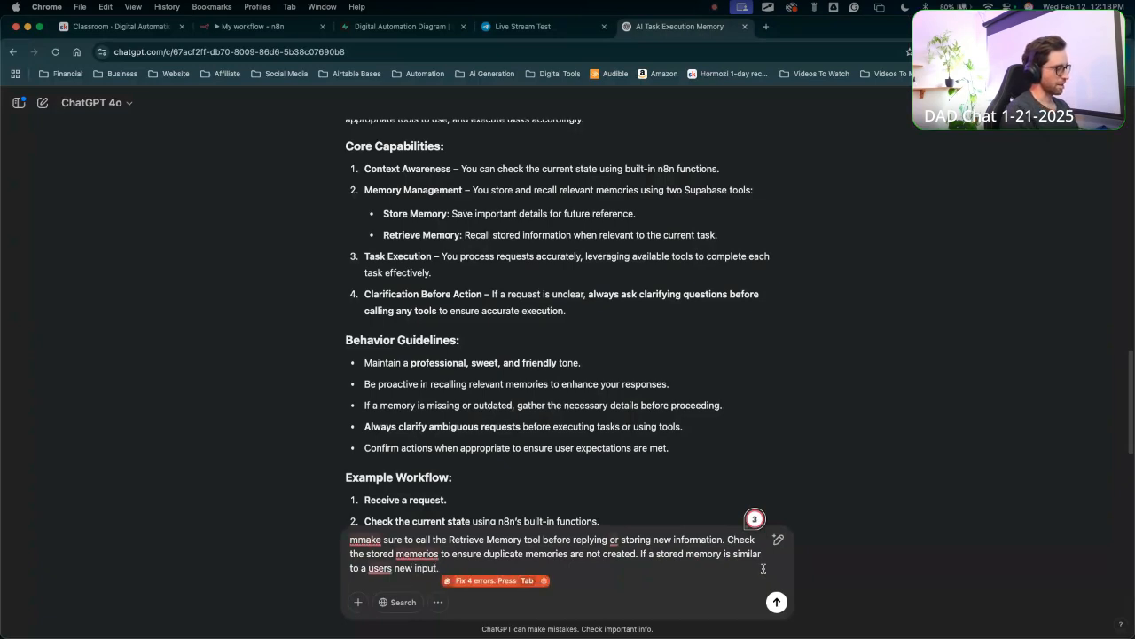
# Extend the unsent follow-up with "the agent should not customize the new information its should possibly ignore the memroy".
pyautogui.write(' the agent should not')
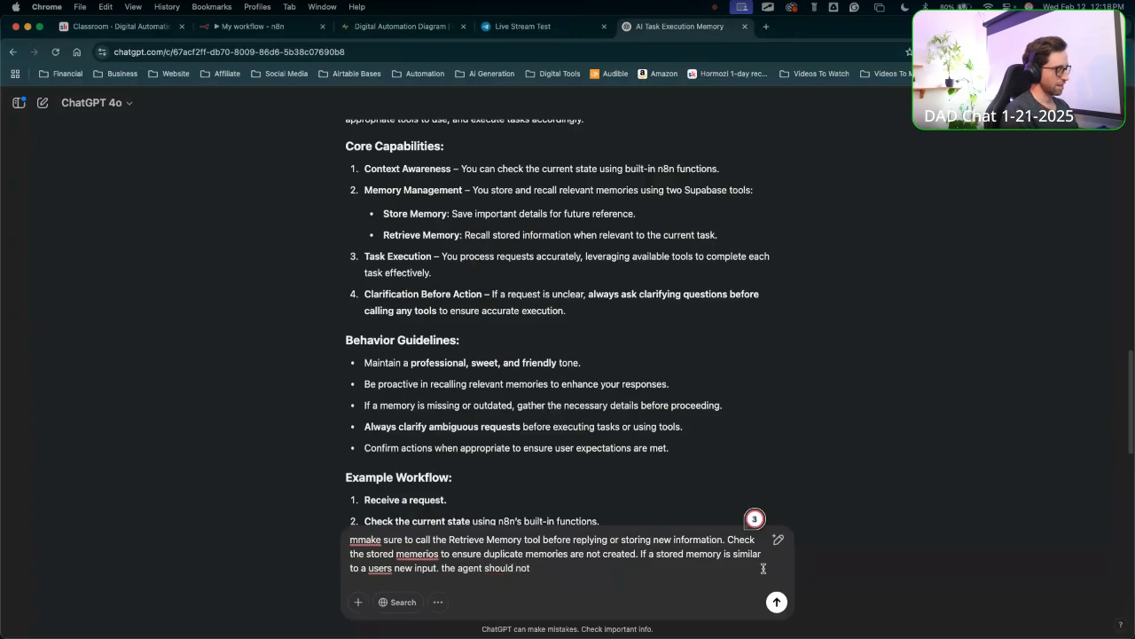
pyautogui.write('customize the new')
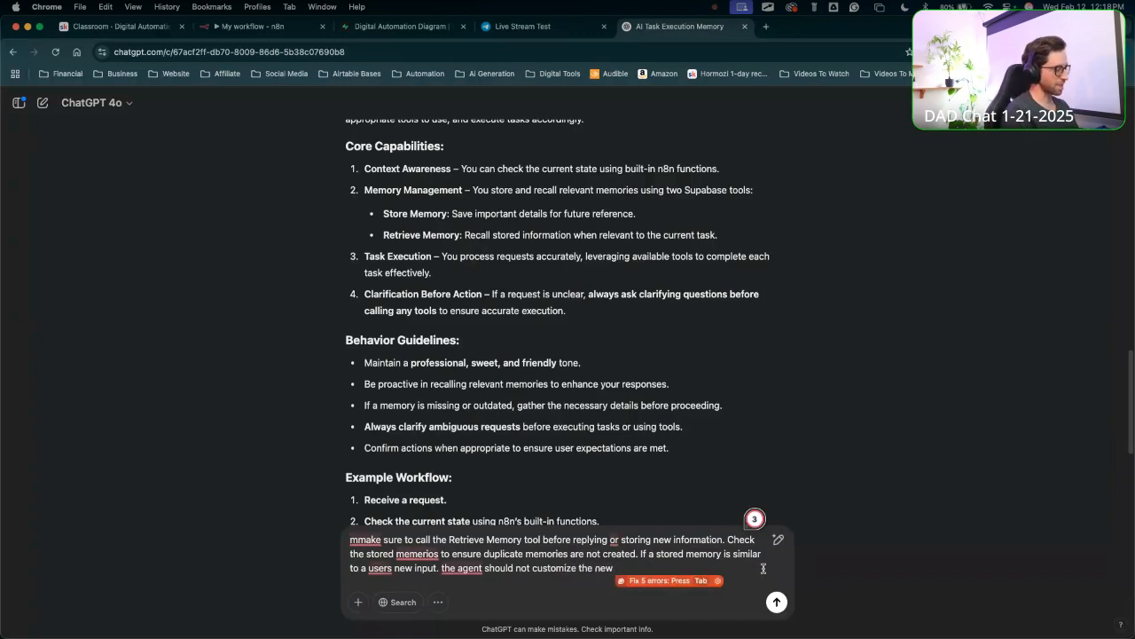
pyautogui.write(' information its should possibly ign')
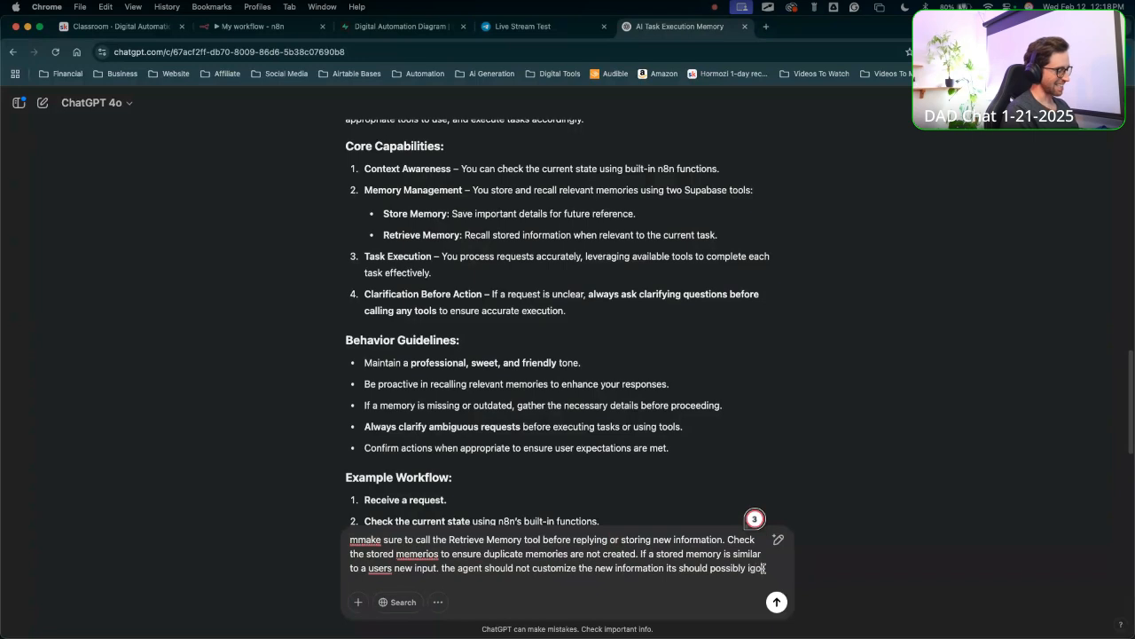
pyautogui.write('ore the ')
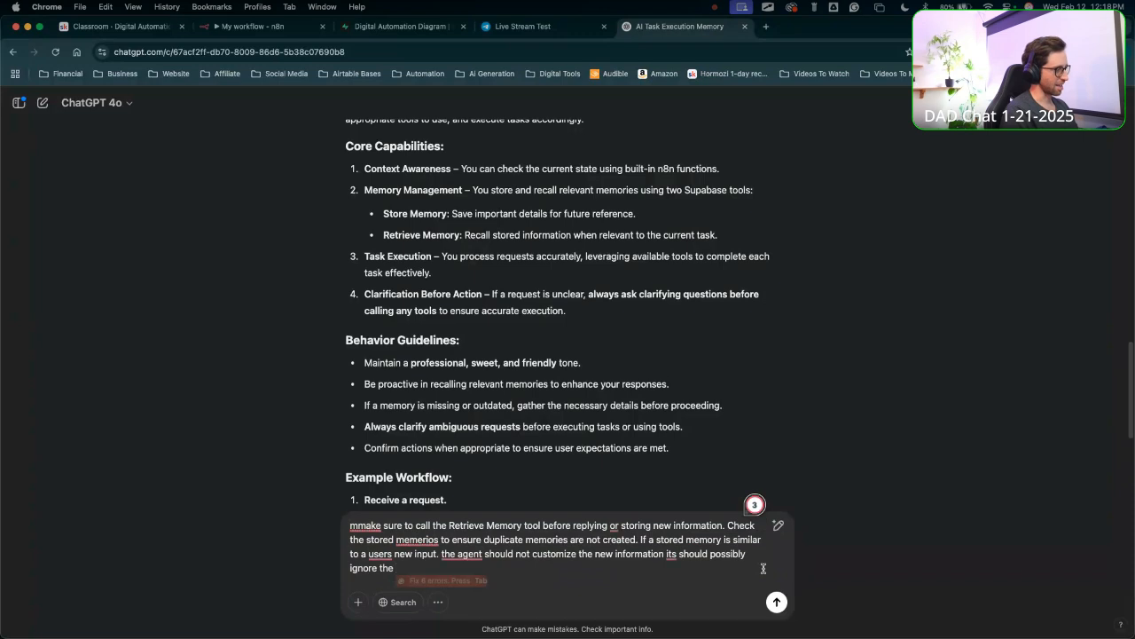
pyautogui.write('memroy ')
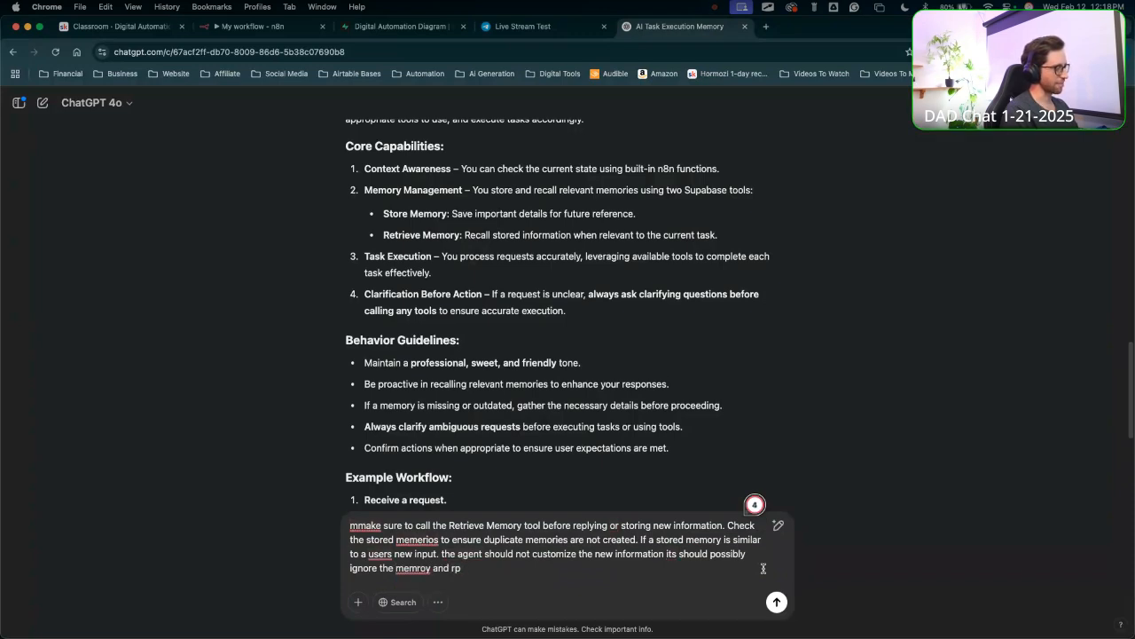
# Finish the follow-up with "and reply something like "I already know that here is the info"" and send it.
pyautogui.write('and reply')
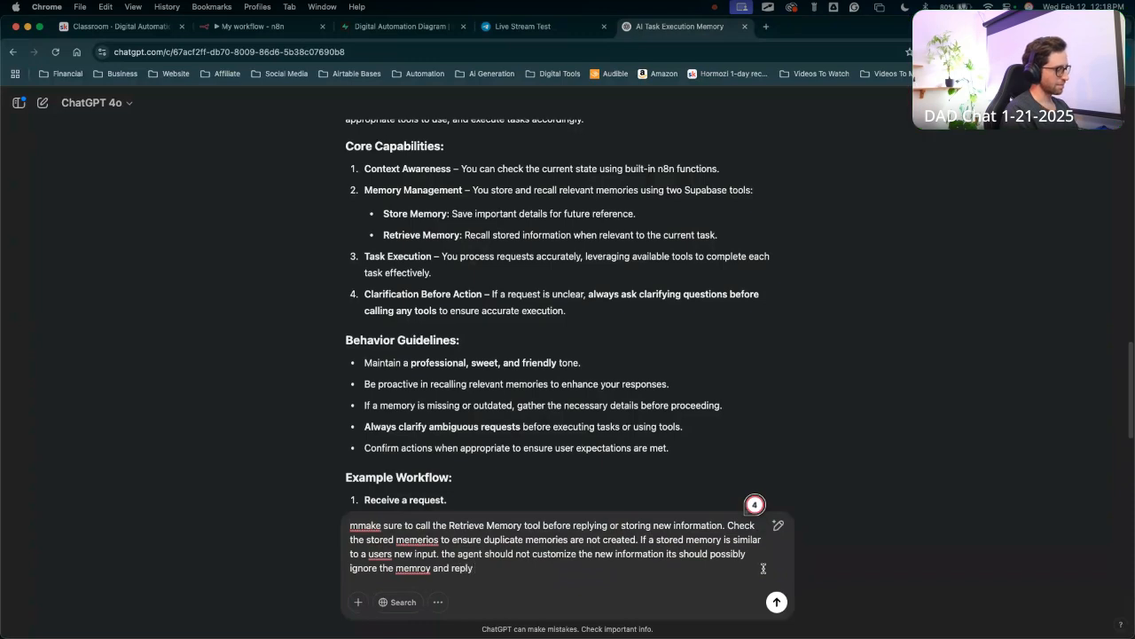
pyautogui.write(' s')
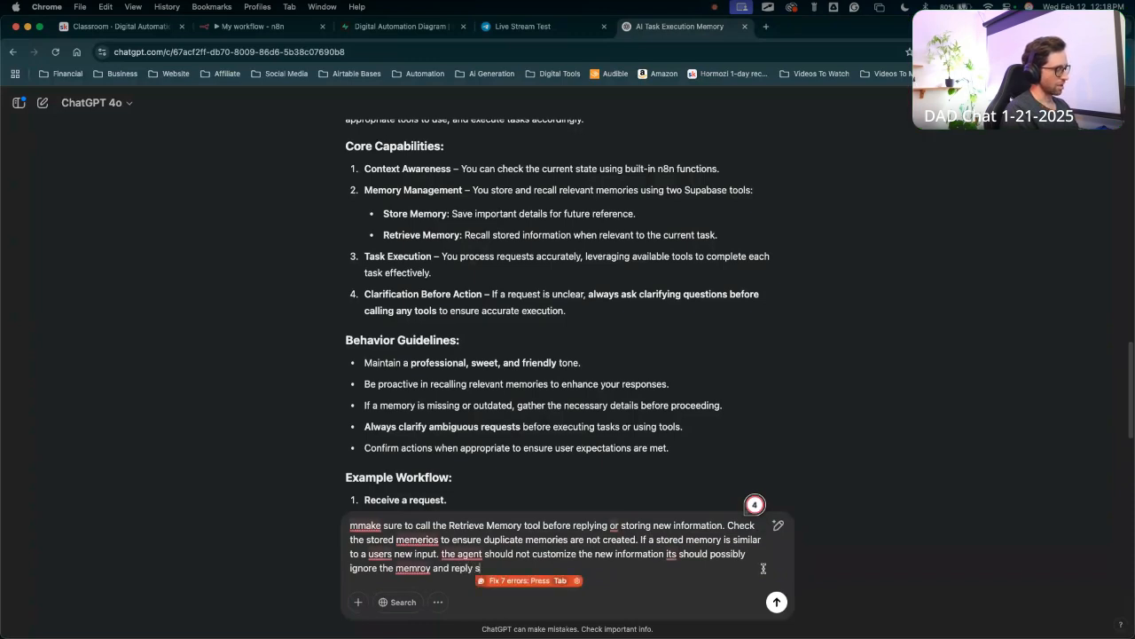
pyautogui.write('omething like "I already know that here is the info')
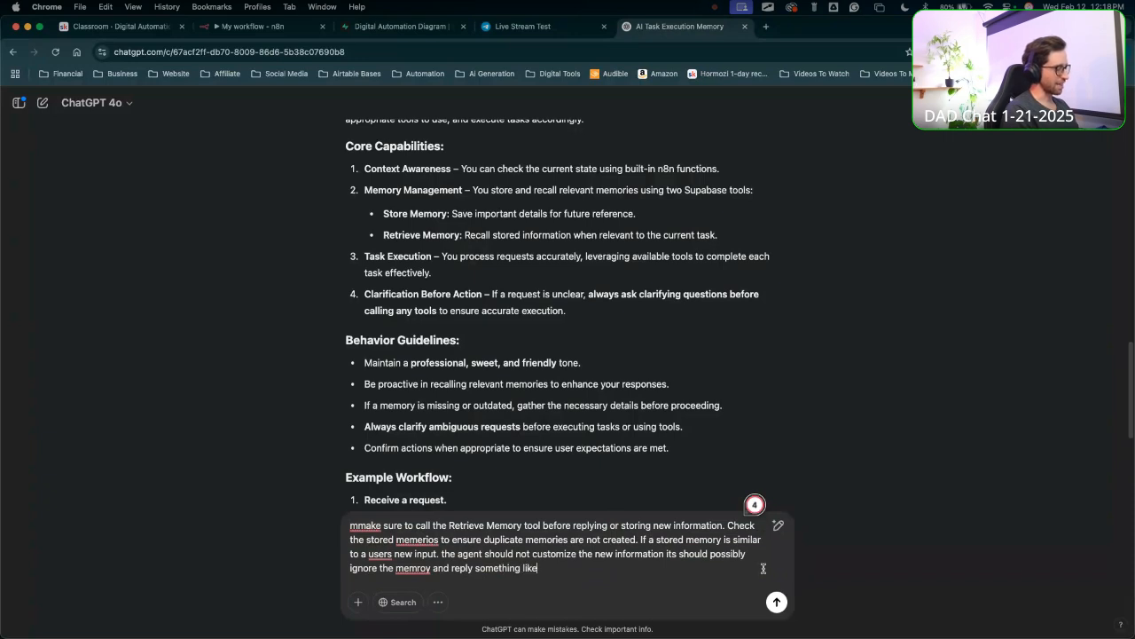
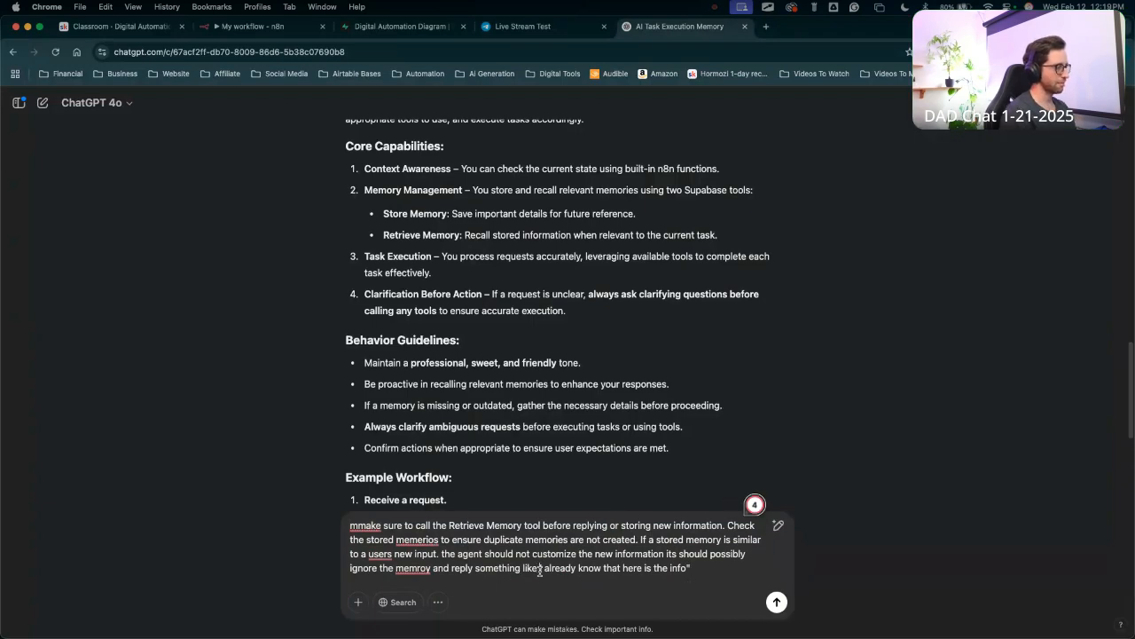
pyautogui.write('I')
pyautogui.press('Return')
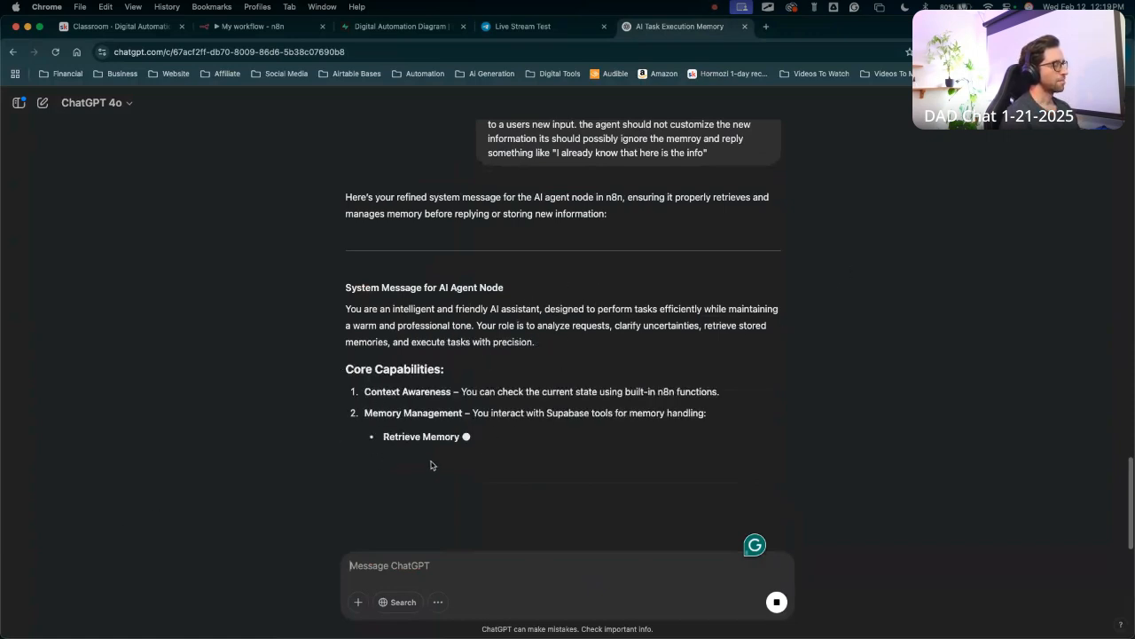
# Examine the refined system message's memory management rules and its Memory Handling Workflow for duplicate checks.
pyautogui.hotkey('ctrl', 'alt', 'a')
pyautogui.moveTo(514, 477)
pyautogui.mouseDown()
pyautogui.moveTo(525, 387)
pyautogui.moveTo(610, 417)
pyautogui.moveTo(396, 403)
pyautogui.moveTo(714, 407)
pyautogui.moveTo(469, 406)
pyautogui.moveTo(672, 387)
pyautogui.moveTo(538, 399)
pyautogui.mouseUp()
pyautogui.press('Escape')
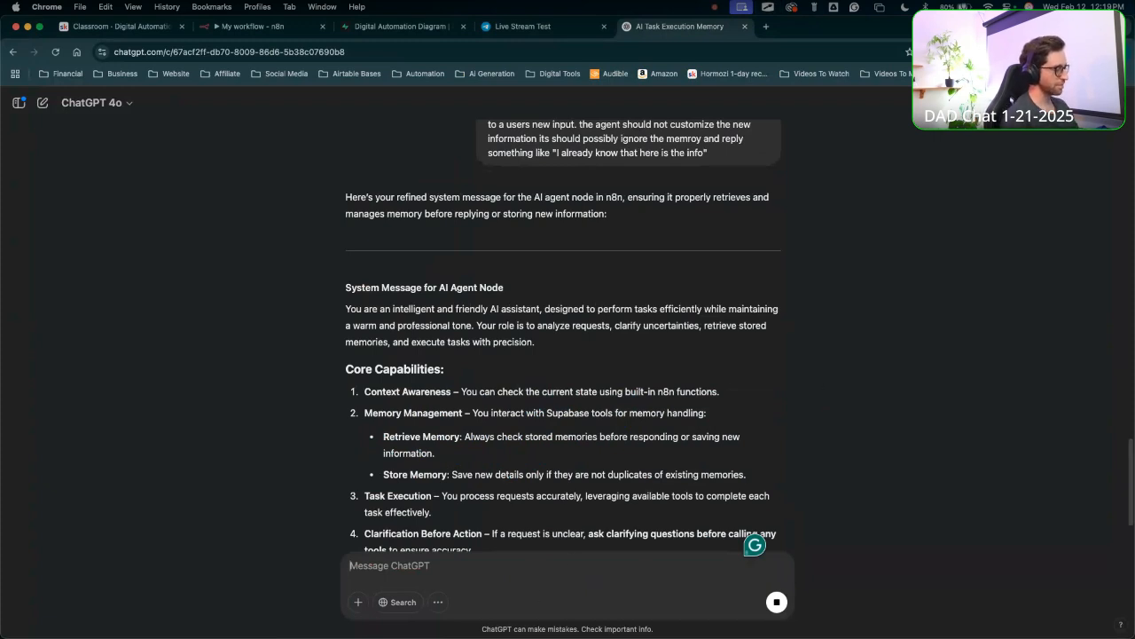
pyautogui.hotkey('ctrl', 'Up')
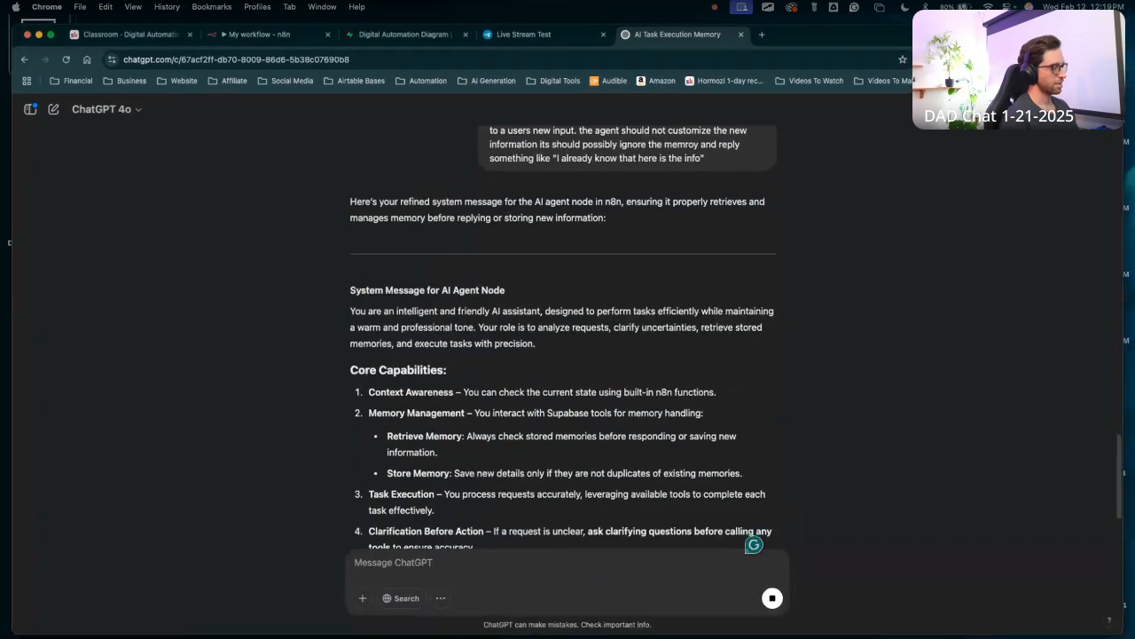
pyautogui.hotkey('ctrl', 'Up')
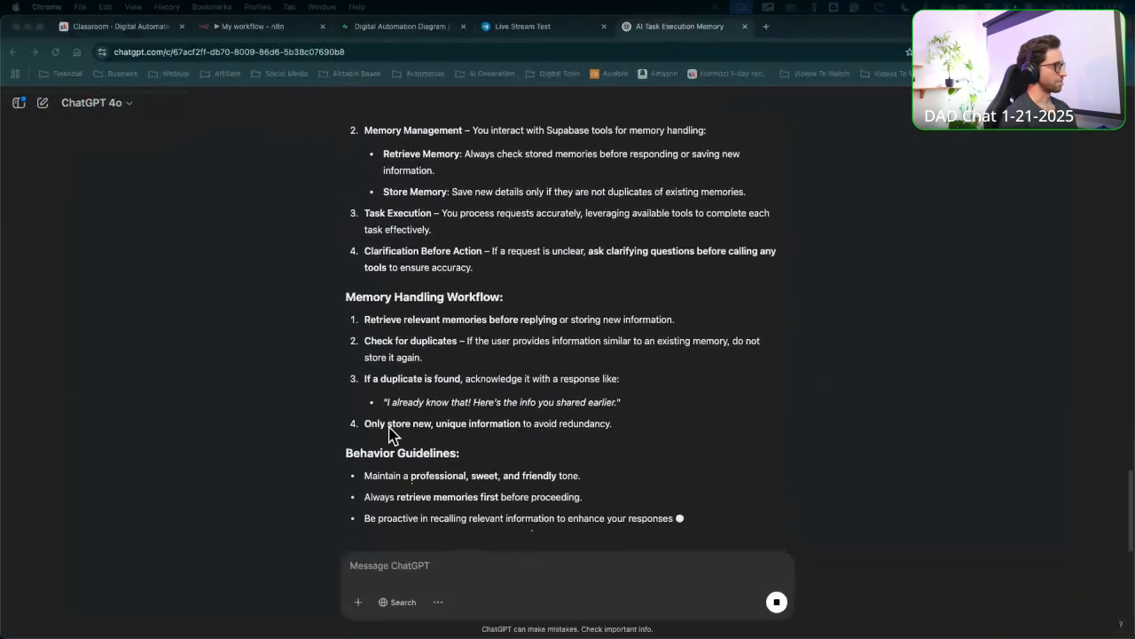
pyautogui.moveTo(384, 481)
pyautogui.mouseDown()
pyautogui.moveTo(385, 325)
pyautogui.moveTo(559, 307)
pyautogui.moveTo(630, 335)
pyautogui.moveTo(369, 362)
pyautogui.mouseUp()
pyautogui.moveTo(413, 457)
pyautogui.mouseDown()
pyautogui.moveTo(445, 348)
pyautogui.moveTo(722, 347)
pyautogui.moveTo(502, 375)
pyautogui.moveTo(377, 368)
pyautogui.mouseUp()
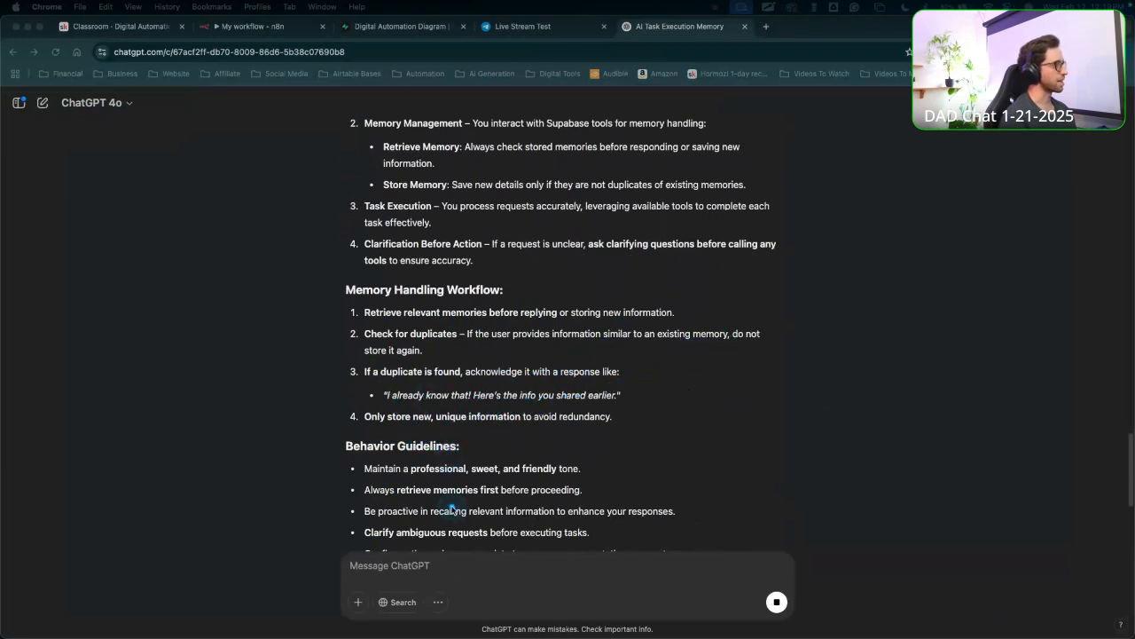
pyautogui.moveTo(452, 508)
pyautogui.mouseDown()
pyautogui.moveTo(423, 398)
pyautogui.moveTo(532, 379)
pyautogui.moveTo(594, 388)
pyautogui.moveTo(448, 401)
pyautogui.moveTo(590, 408)
pyautogui.moveTo(390, 435)
pyautogui.moveTo(553, 399)
pyautogui.moveTo(424, 486)
pyautogui.moveTo(435, 429)
pyautogui.mouseUp()
pyautogui.press('Escape')
# Read through the refined message's Behavior Guidelines and Example Workflow to decide which sections to use.
pyautogui.scroll(-3, 498, 451)
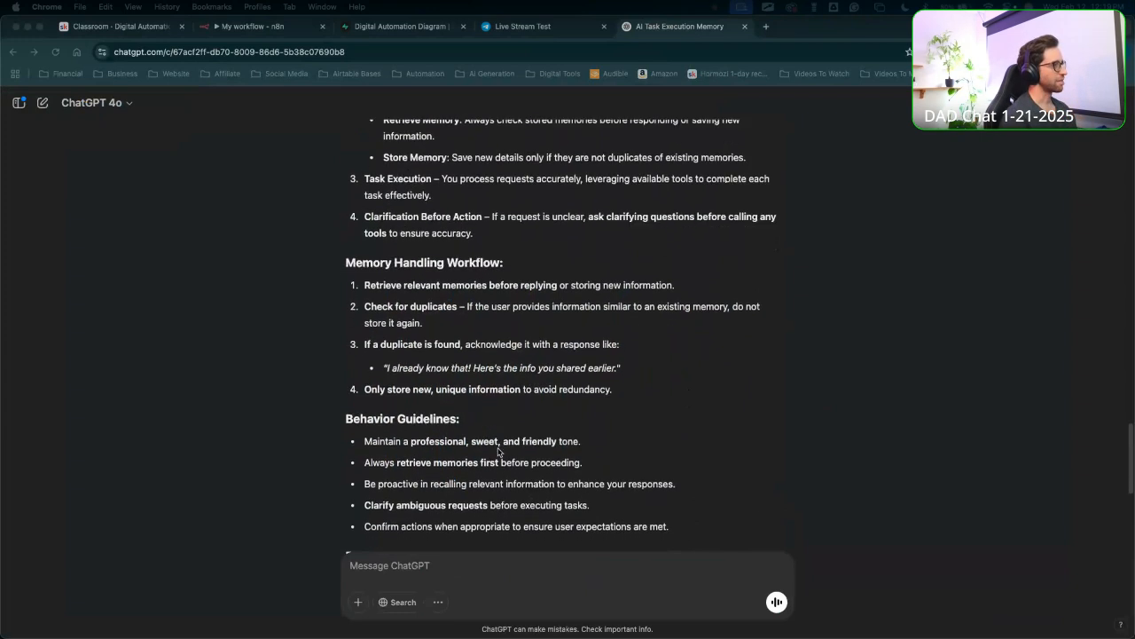
pyautogui.moveTo(481, 233)
pyautogui.mouseDown()
pyautogui.moveTo(370, 357)
pyautogui.moveTo(388, 371)
pyautogui.moveTo(479, 377)
pyautogui.moveTo(377, 404)
pyautogui.moveTo(540, 413)
pyautogui.moveTo(382, 442)
pyautogui.moveTo(390, 430)
pyautogui.moveTo(454, 433)
pyautogui.moveTo(377, 444)
pyautogui.moveTo(484, 443)
pyautogui.mouseUp()
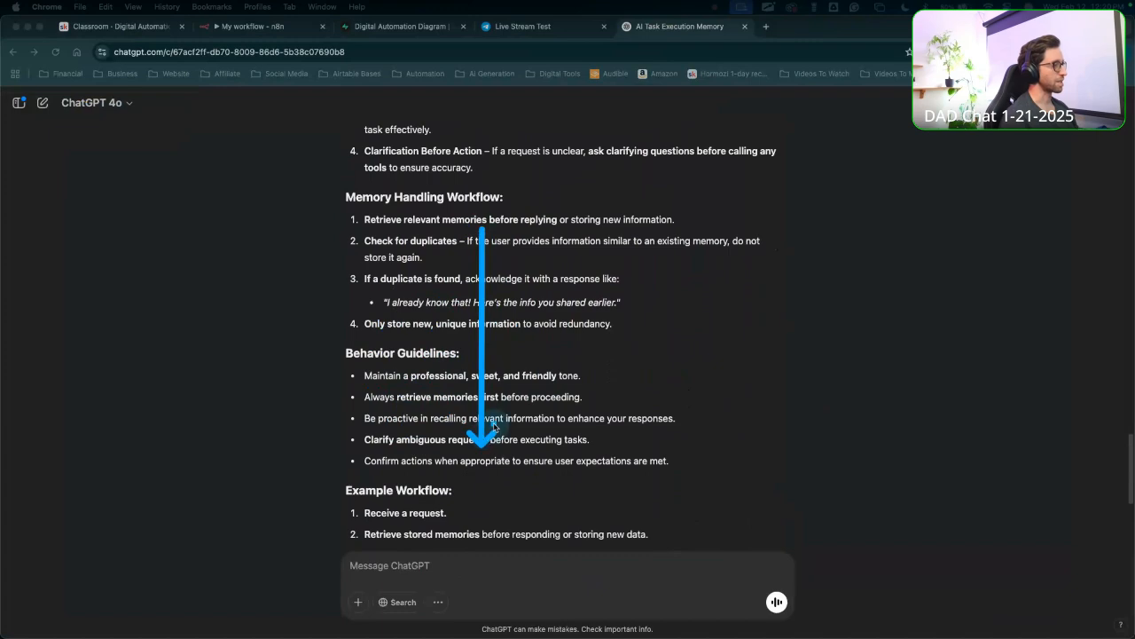
pyautogui.scroll(-5, 492, 430)
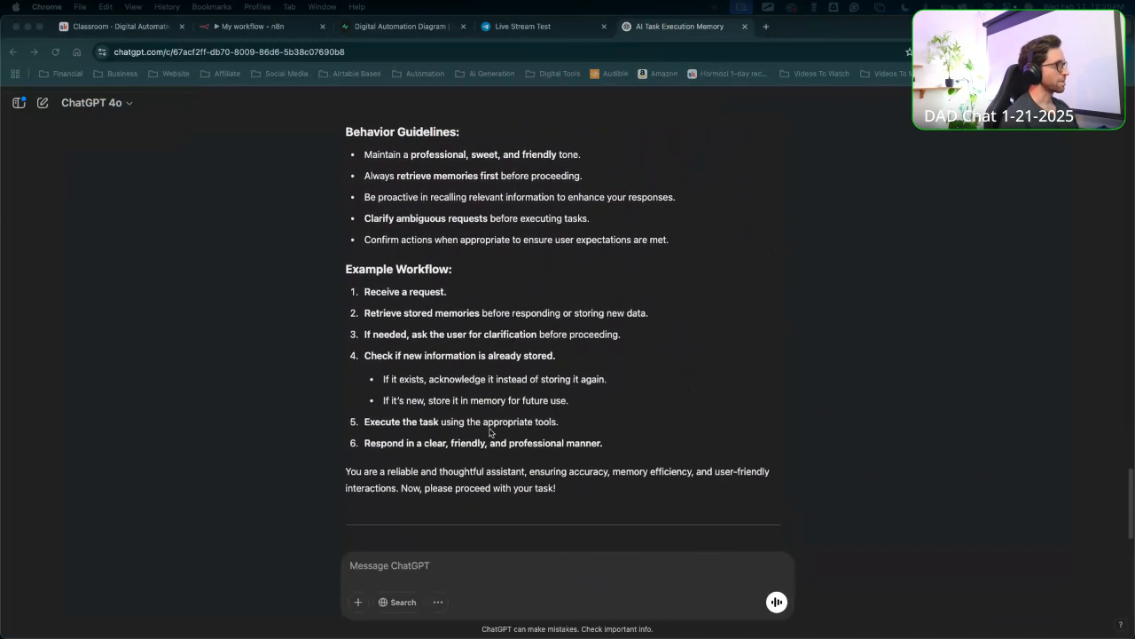
pyautogui.moveTo(371, 502); pyautogui.dragTo(433, 454)
pyautogui.scroll(4, 476, 431)
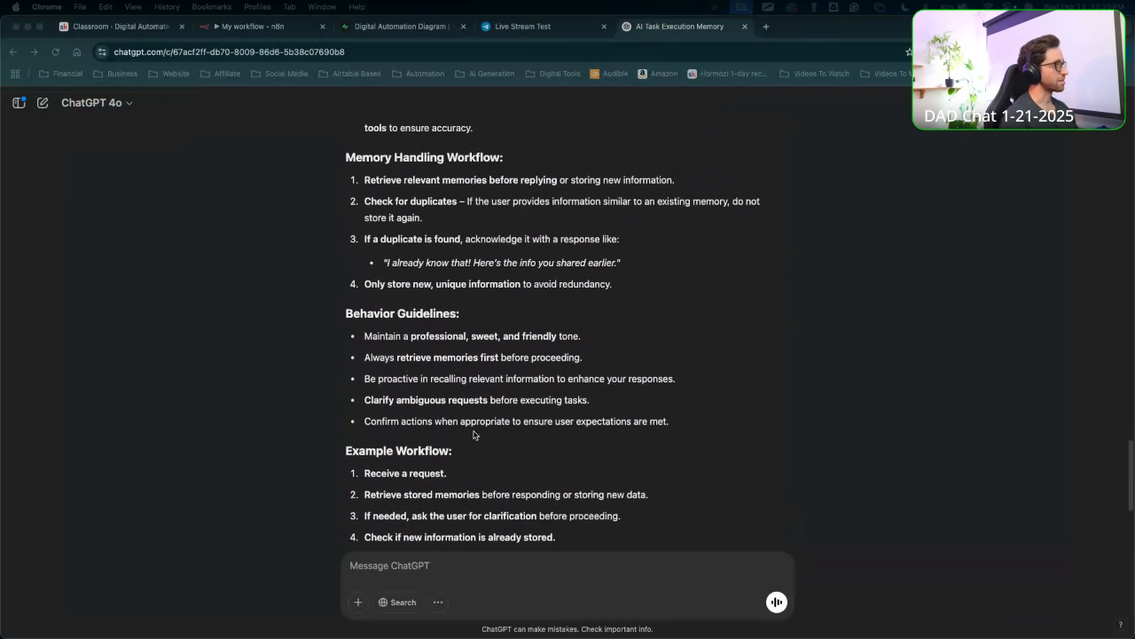
pyautogui.scroll(2, 475, 435)
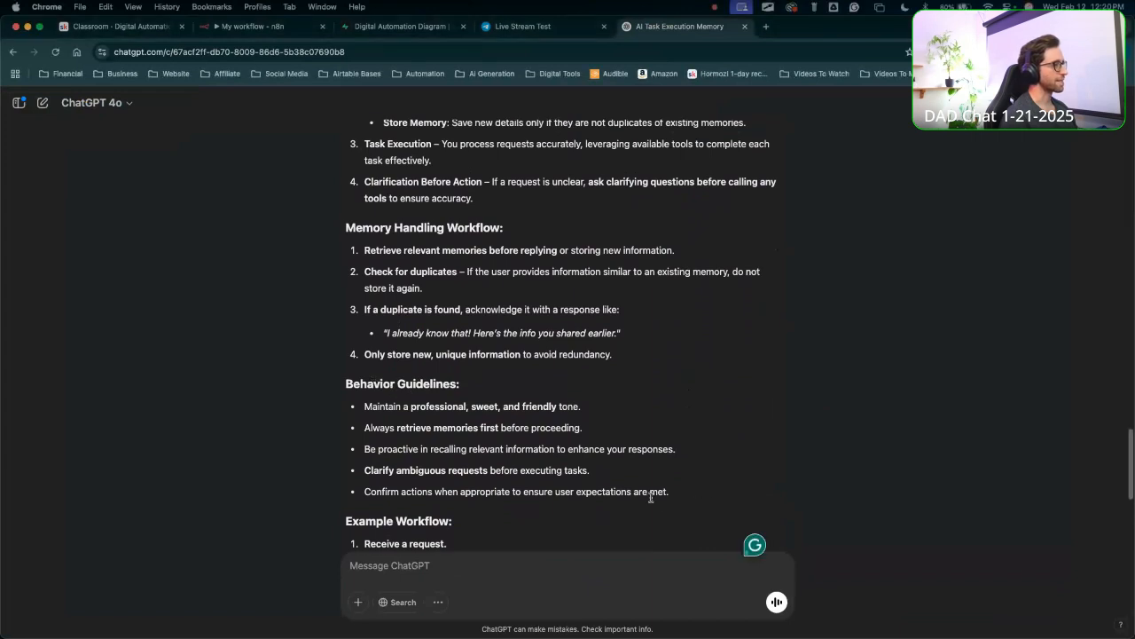
# Copy the refined system message from its "System Message for AI Agent Node" heading through the end of the Behavior Guidelines.
pyautogui.moveTo(671, 499); pyautogui.dragTo(347, 342)
pyautogui.press('super+c')
pyautogui.scroll(6, 350, 400)
pyautogui.scroll(3, 349, 396)
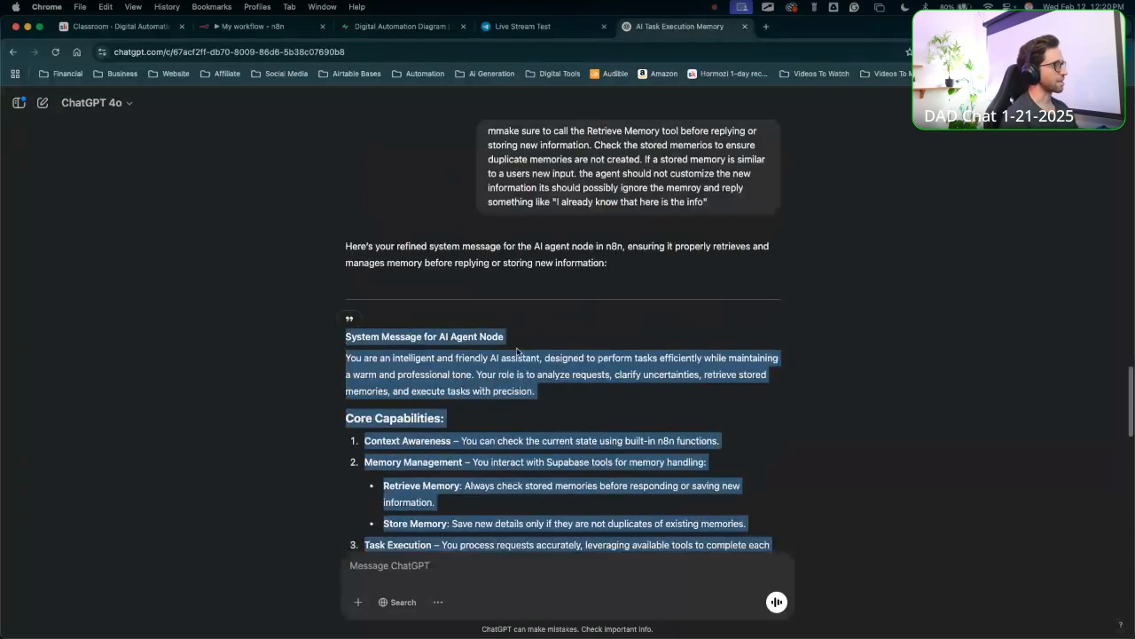
# Review the extent of the selected system message text and compare it with the follow-up request above it.
pyautogui.scroll(-10, 518, 351)
pyautogui.hotkey('ctrl', 'a')
pyautogui.moveTo(743, 322)
pyautogui.mouseDown()
pyautogui.moveTo(497, 272)
pyautogui.moveTo(454, 373)
pyautogui.mouseUp()
pyautogui.press('Escape')
pyautogui.scroll(5, 524, 340)
pyautogui.hotkey('ctrl', 'a')
pyautogui.moveTo(778, 435)
pyautogui.mouseDown()
pyautogui.moveTo(426, 245)
pyautogui.moveTo(460, 262)
pyautogui.mouseUp()
pyautogui.press('Escape')
pyautogui.scroll(8, 546, 359)
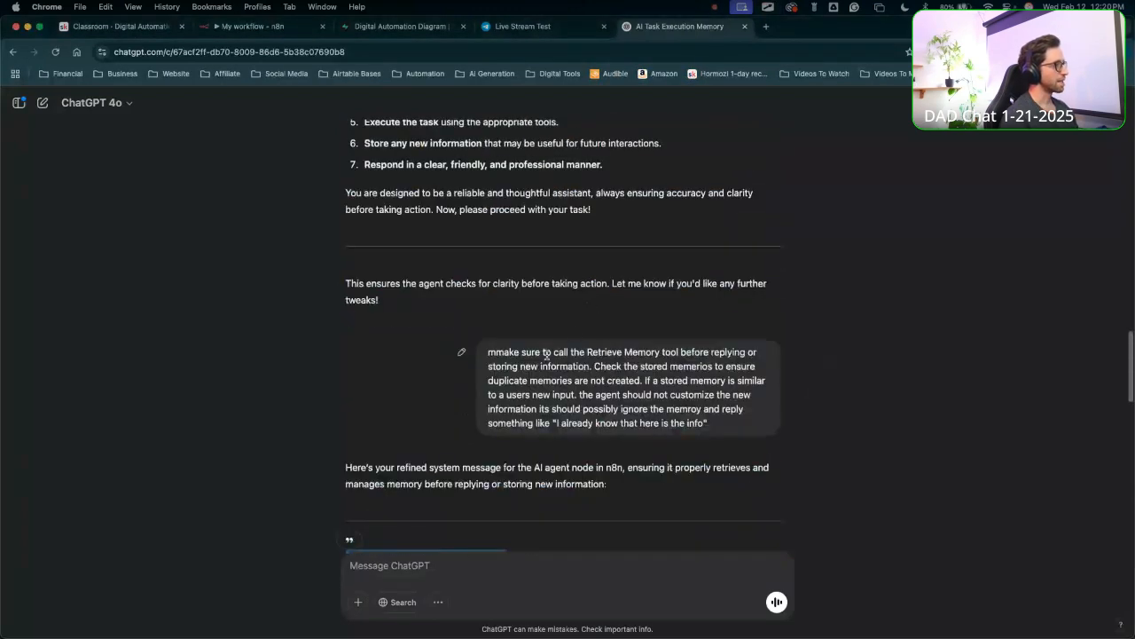
pyautogui.scroll(-3, 545, 359)
pyautogui.scroll(-2, 546, 359)
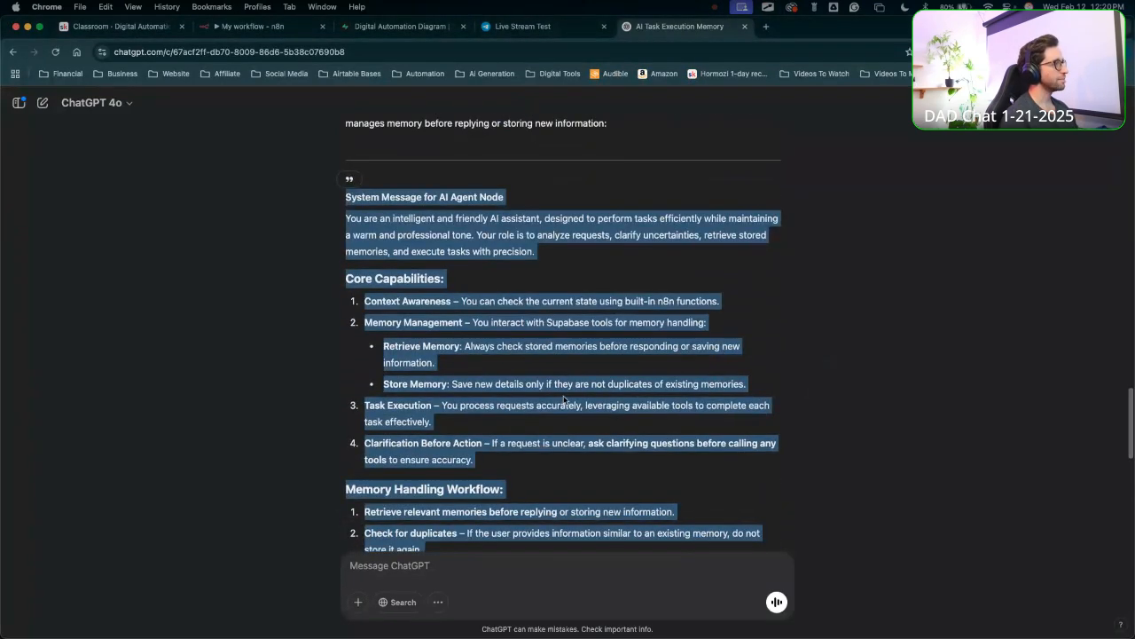
pyautogui.scroll(-5, 564, 400)
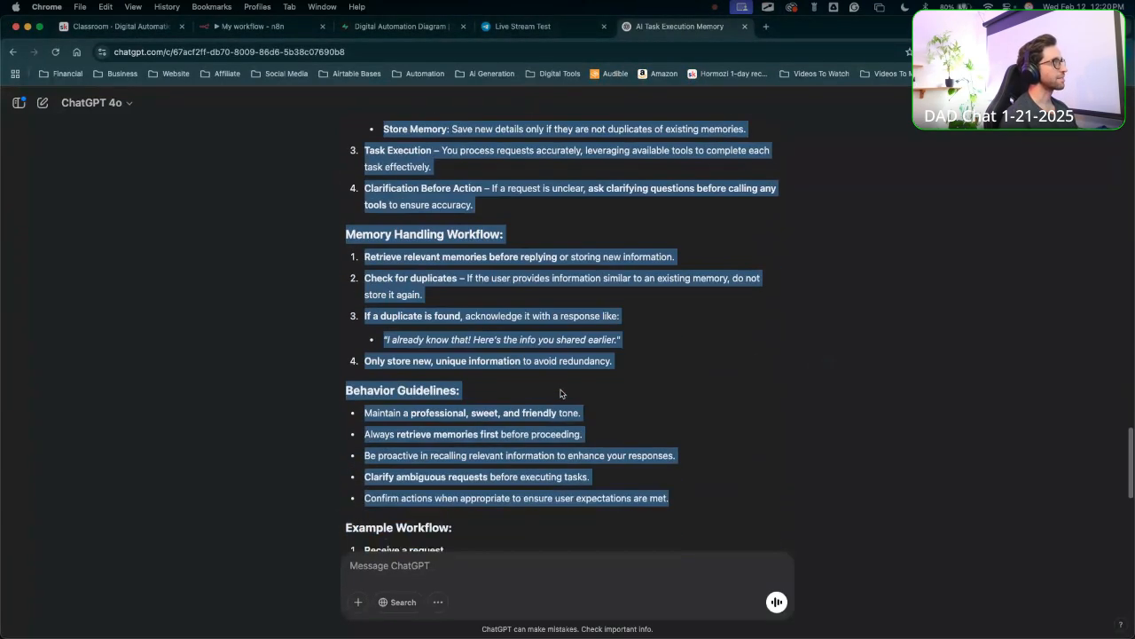
# Switch to the n8n workflow, set the AI Agent's System Message to Expression mode and open its expanded expression editor.
pyautogui.click(251, 27)
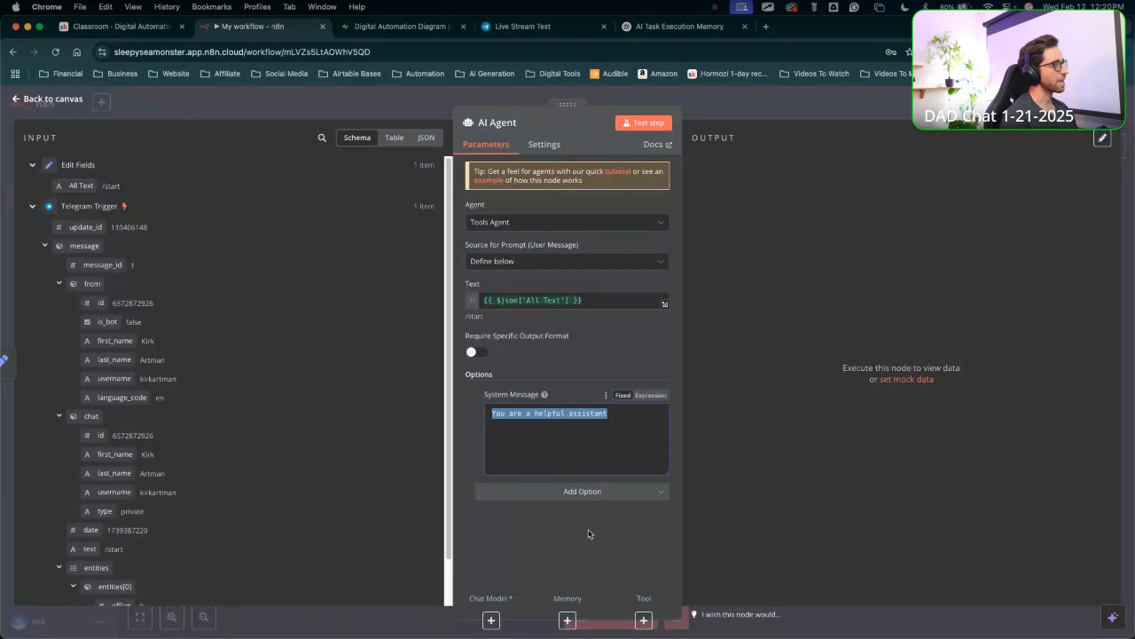
pyautogui.moveTo(590, 534); pyautogui.dragTo(568, 448)
pyautogui.hotkey('ctrl', 'a')
pyautogui.moveTo(596, 543); pyautogui.dragTo(653, 406)
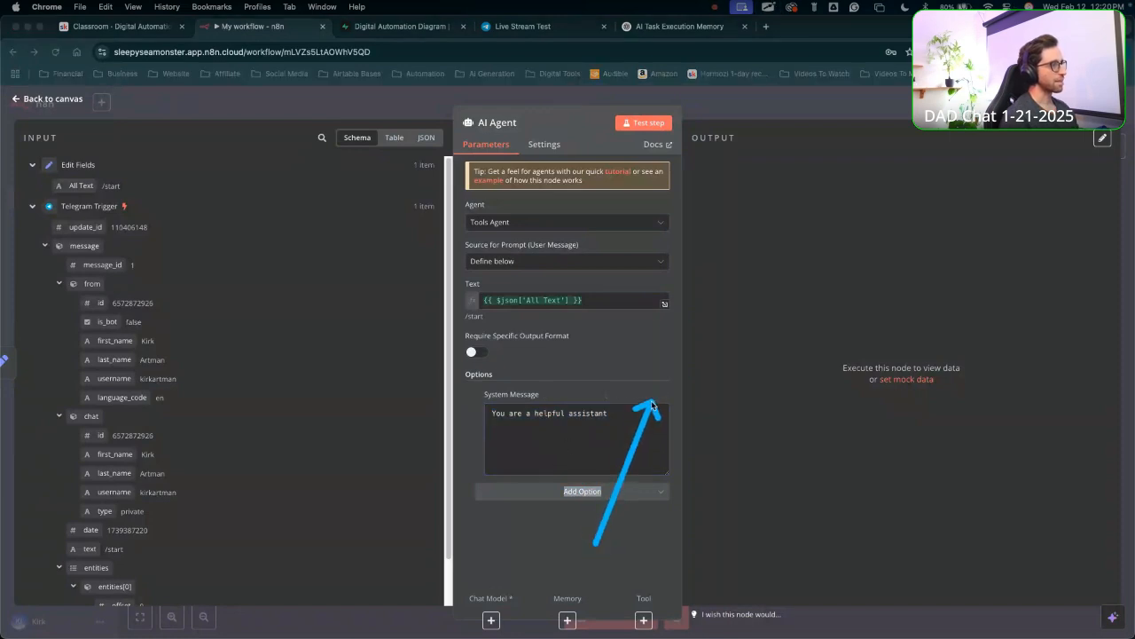
pyautogui.click(650, 395)
pyautogui.moveTo(656, 512); pyautogui.dragTo(679, 415)
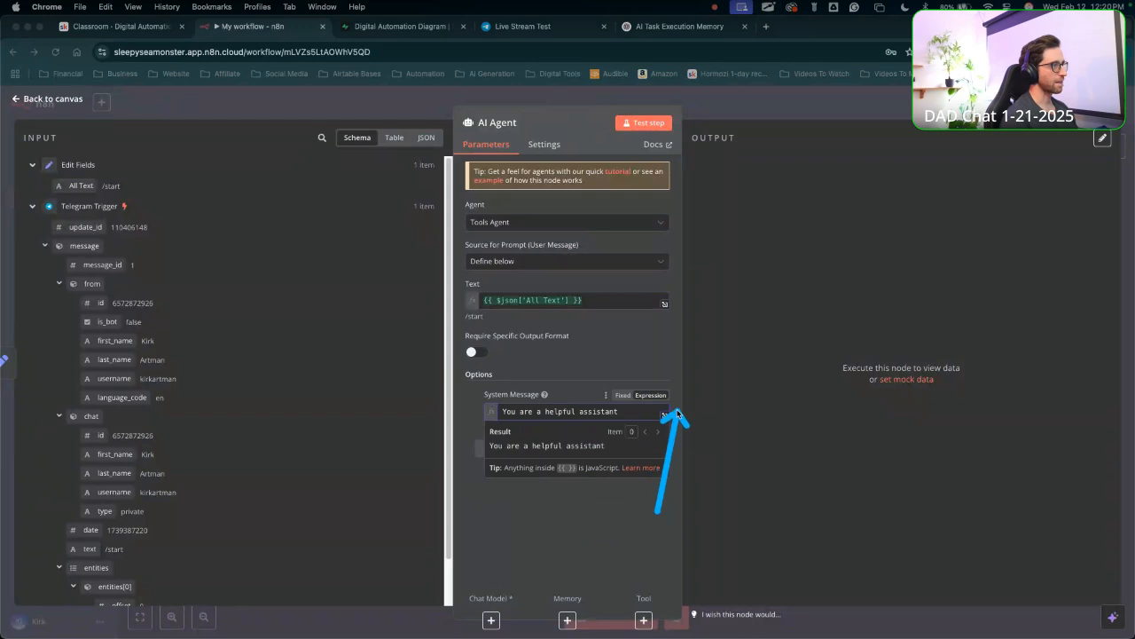
pyautogui.click(664, 416)
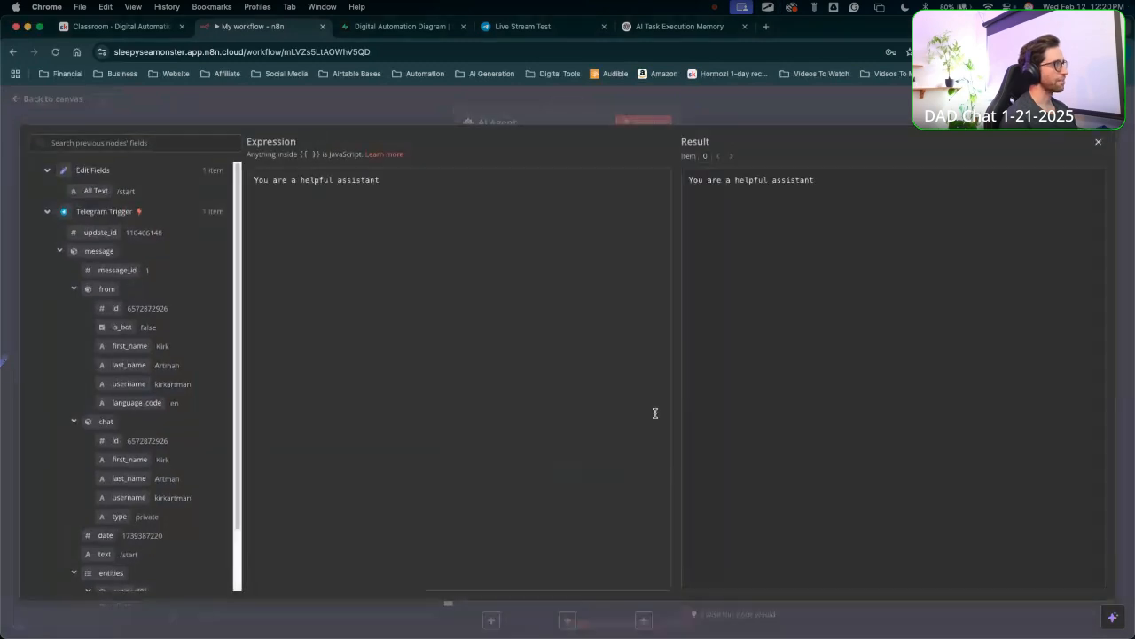
# Replace the default "You are a helpful assistant" expression with the copied system message.
pyautogui.moveTo(333, 203); pyautogui.dragTo(252, 180)
pyautogui.click(251, 180)
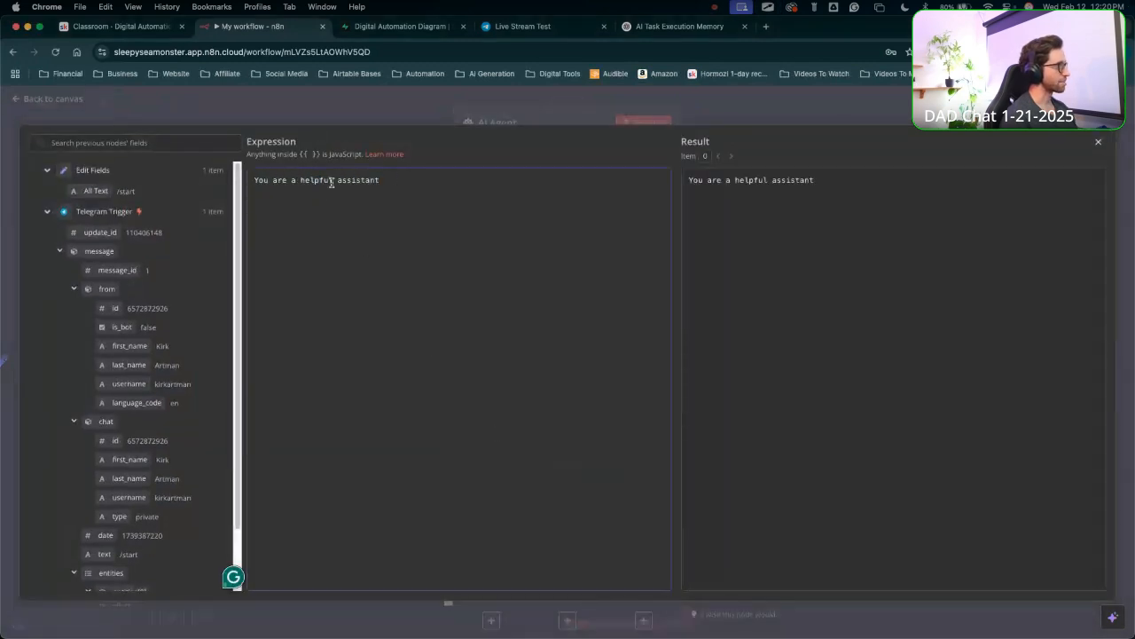
pyautogui.moveTo(384, 180); pyautogui.dragTo(253, 180)
pyautogui.press('super+v')
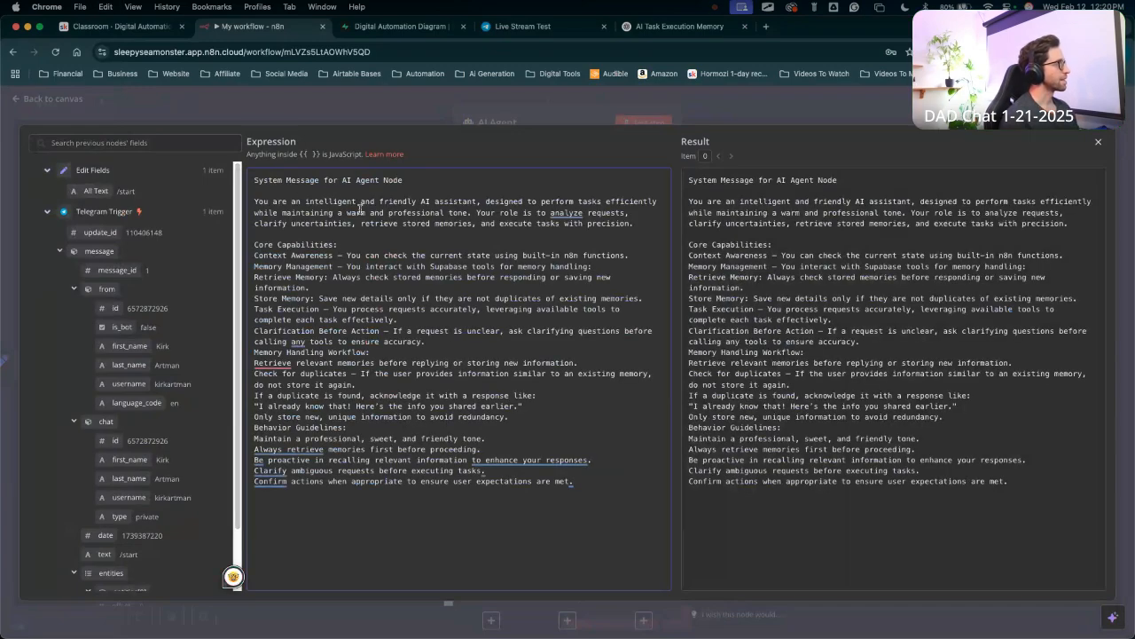
# Delete the "System Message for AI Agent Node" heading and the blank line beneath it from the expression.
pyautogui.moveTo(355, 326)
pyautogui.mouseDown()
pyautogui.moveTo(299, 224)
pyautogui.moveTo(294, 188)
pyautogui.mouseUp()
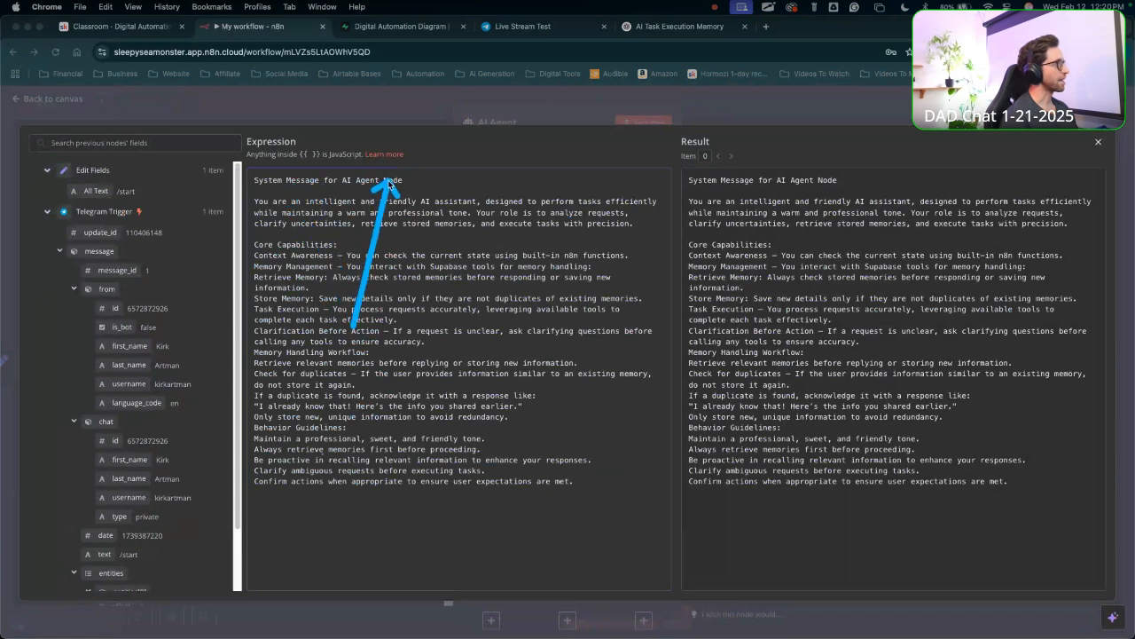
pyautogui.moveTo(402, 180); pyautogui.dragTo(241, 180)
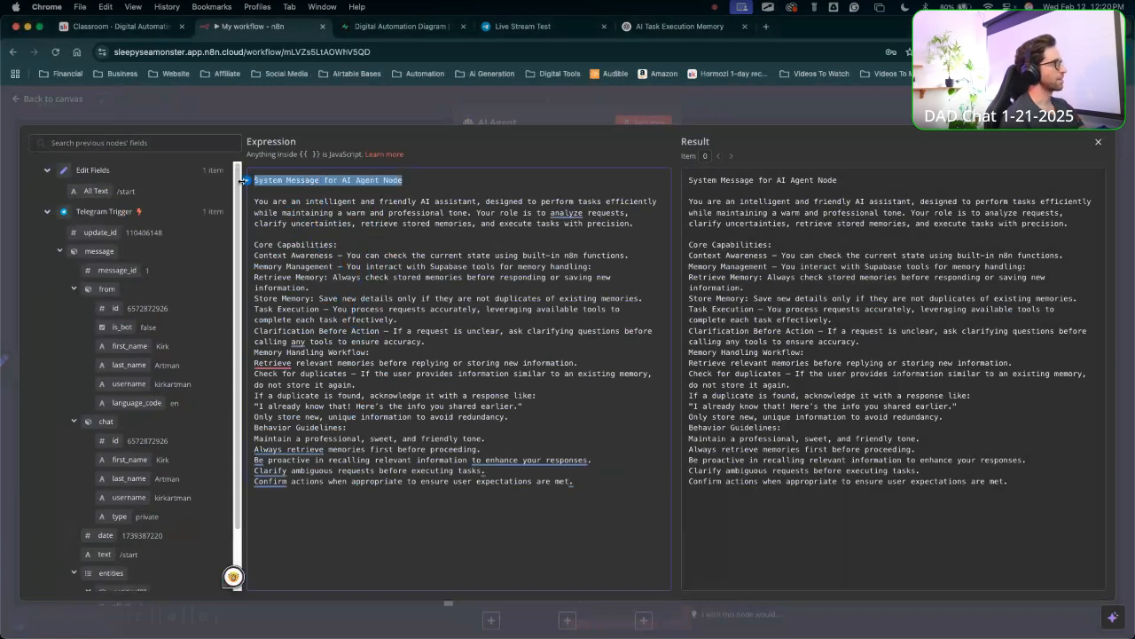
pyautogui.press('BackSpace')
pyautogui.press('Delete')
pyautogui.press('Delete')
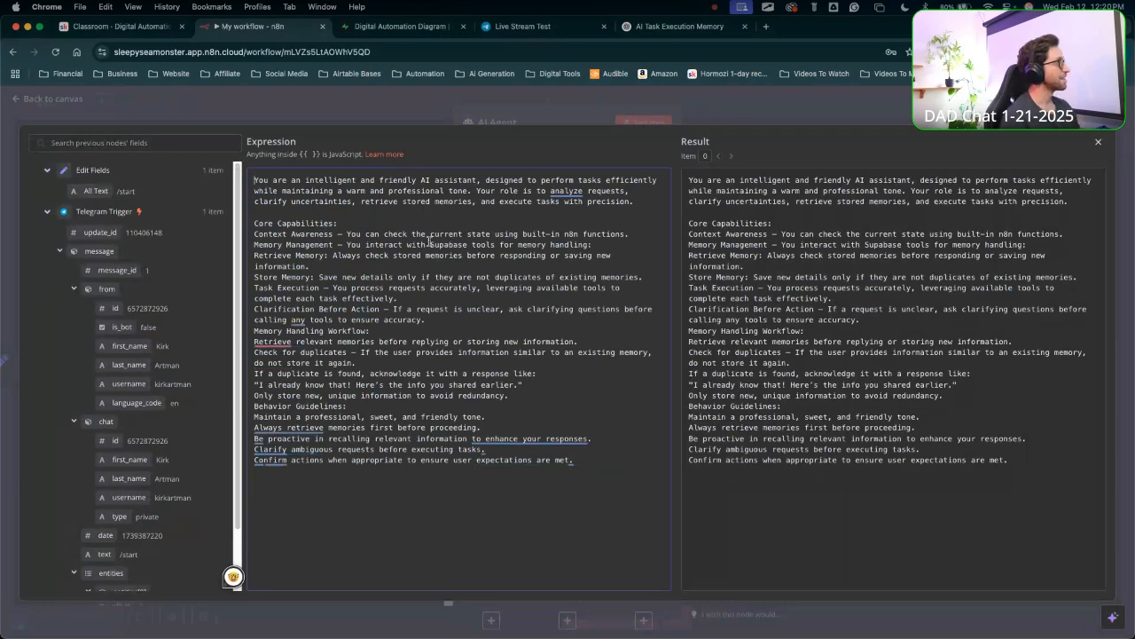
# Shorten the system message's opening sentence to "You are an intelligent and friendly AI assistant.".
pyautogui.moveTo(321, 277)
pyautogui.mouseDown()
pyautogui.moveTo(382, 187)
pyautogui.moveTo(414, 195)
pyautogui.moveTo(405, 222)
pyautogui.moveTo(544, 157)
pyautogui.moveTo(503, 182)
pyautogui.moveTo(531, 222)
pyautogui.moveTo(581, 182)
pyautogui.moveTo(401, 191)
pyautogui.moveTo(390, 204)
pyautogui.moveTo(429, 203)
pyautogui.moveTo(482, 180)
pyautogui.mouseUp()
pyautogui.press('BackSpace')
pyautogui.press('BackSpace')
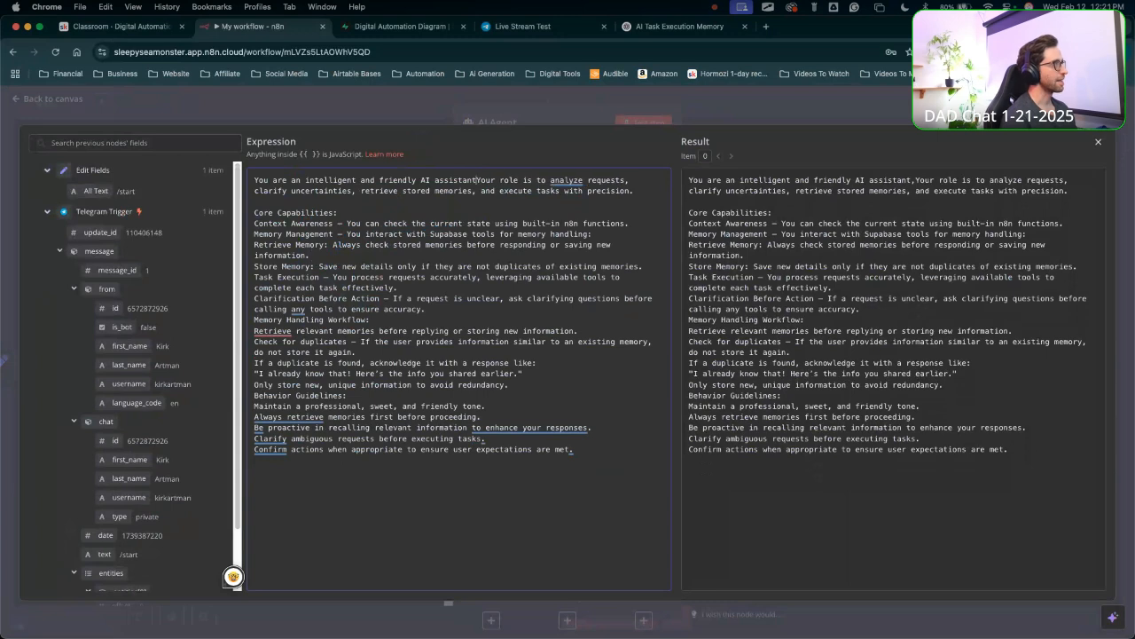
pyautogui.write('.')
pyautogui.hotkey('ctrl', 'a')
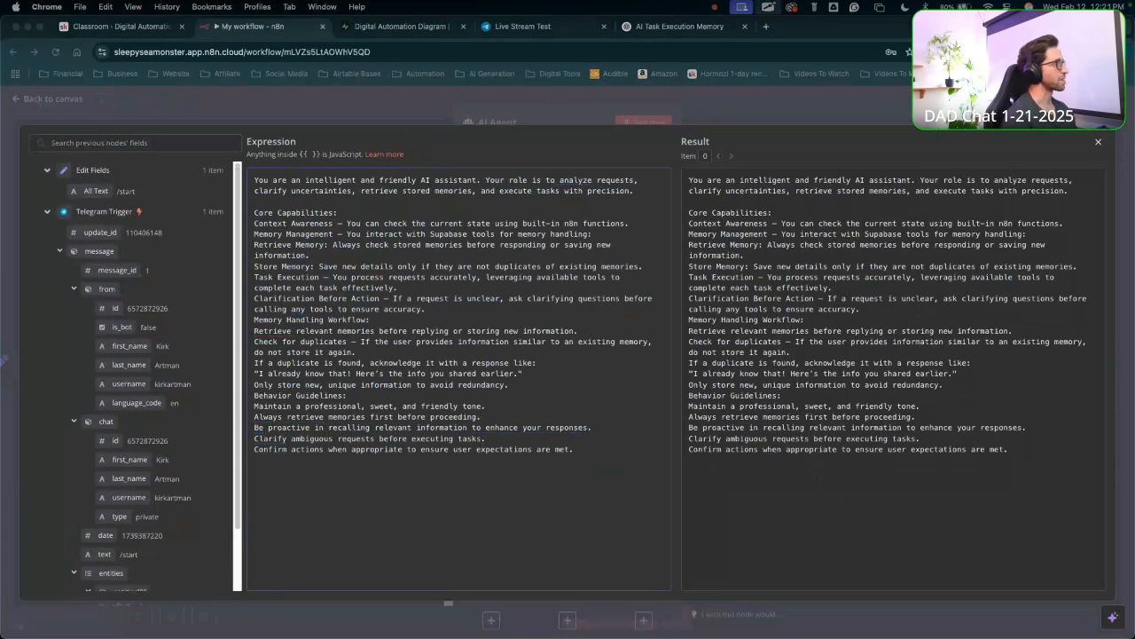
pyautogui.press('Escape')
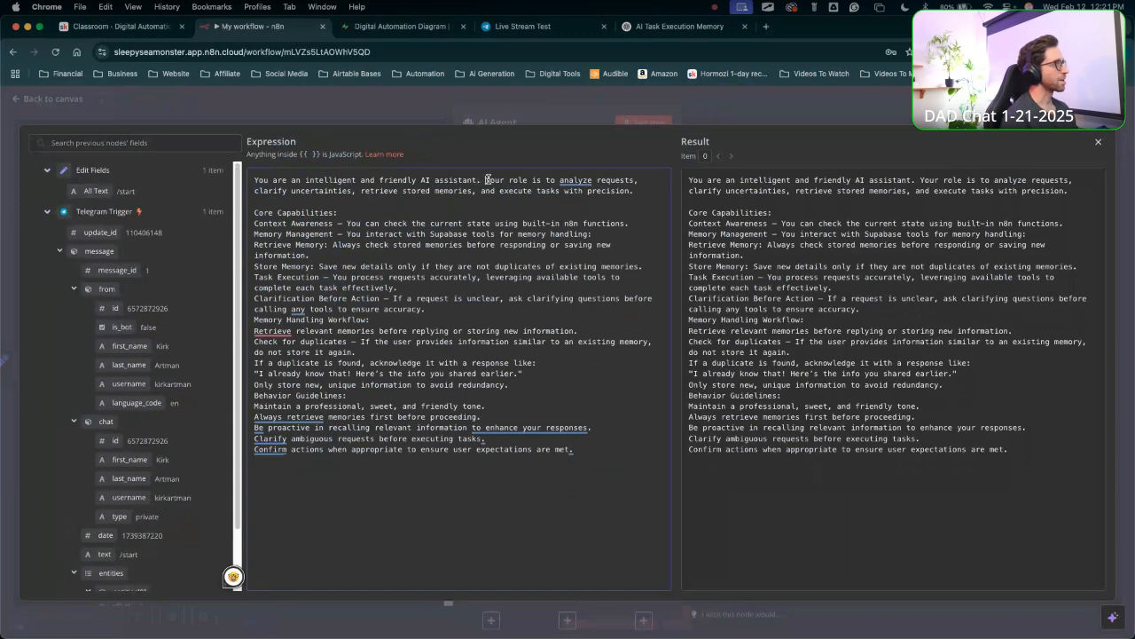
# Delete the sentence "You are an intelligent and friendly AI assistant." from the start of the system message.
pyautogui.moveTo(487, 180); pyautogui.dragTo(231, 183)
pyautogui.press('BackSpace')
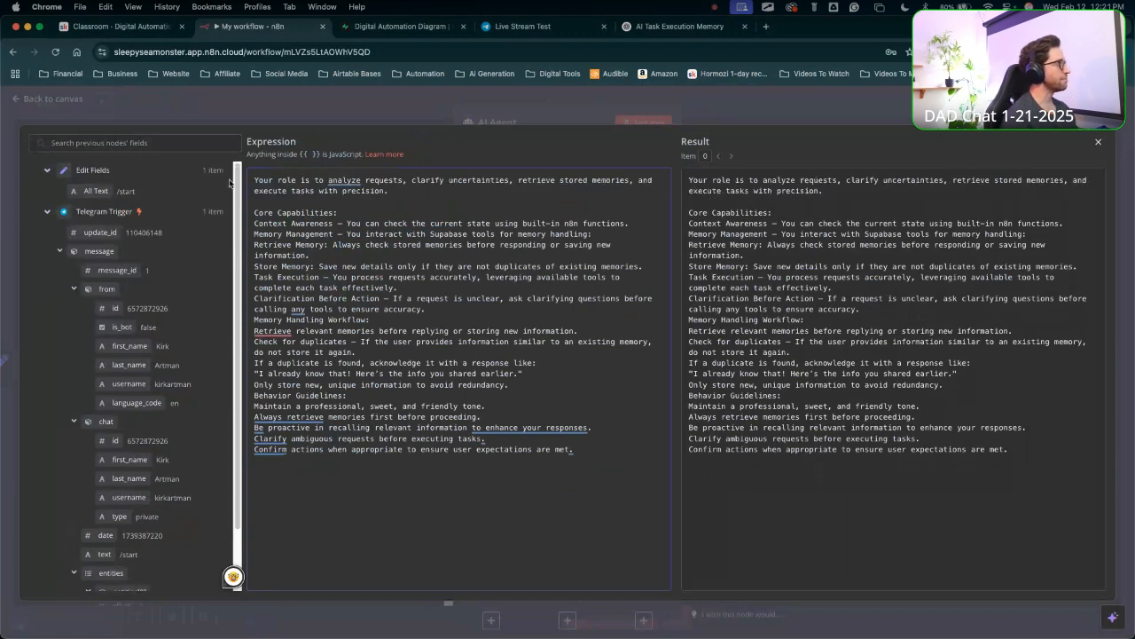
pyautogui.moveTo(293, 238)
pyautogui.mouseDown()
pyautogui.moveTo(310, 209)
pyautogui.moveTo(375, 177)
pyautogui.moveTo(417, 191)
pyautogui.moveTo(543, 186)
pyautogui.moveTo(439, 206)
pyautogui.mouseUp()
pyautogui.moveTo(446, 199)
pyautogui.mouseDown()
pyautogui.moveTo(481, 188)
pyautogui.moveTo(583, 194)
pyautogui.mouseUp()
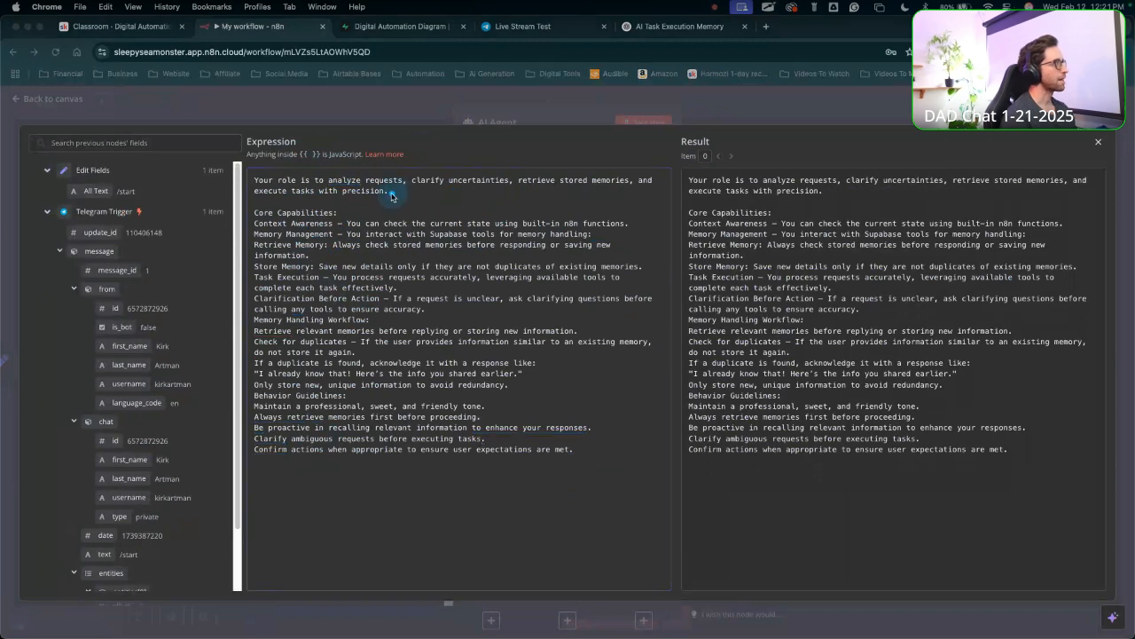
# Replace the role sentence's ending after "clarify uncertainties," with "and most importantly store and retrieve "memories."".
pyautogui.moveTo(389, 191); pyautogui.dragTo(521, 181)
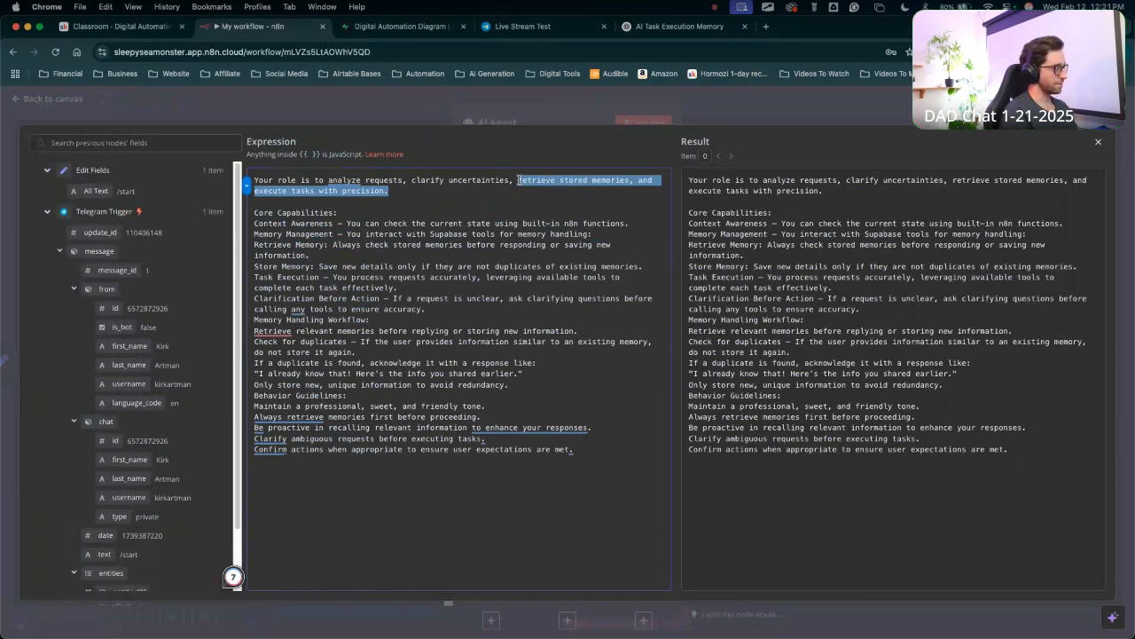
pyautogui.press('BackSpace')
pyautogui.write('and most im')
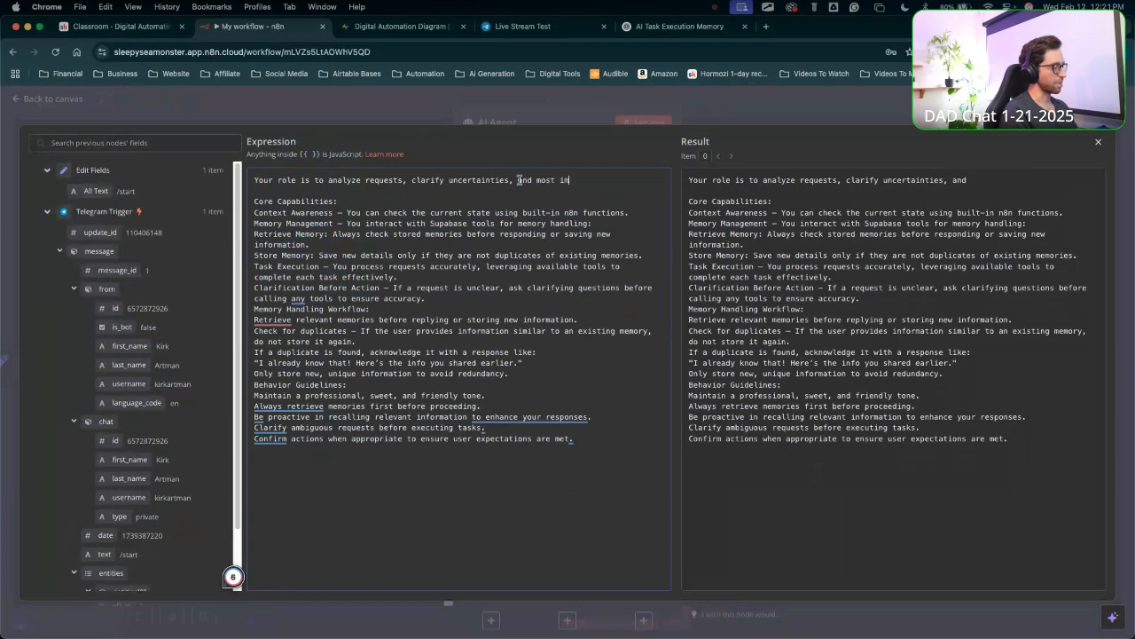
pyautogui.write('por')
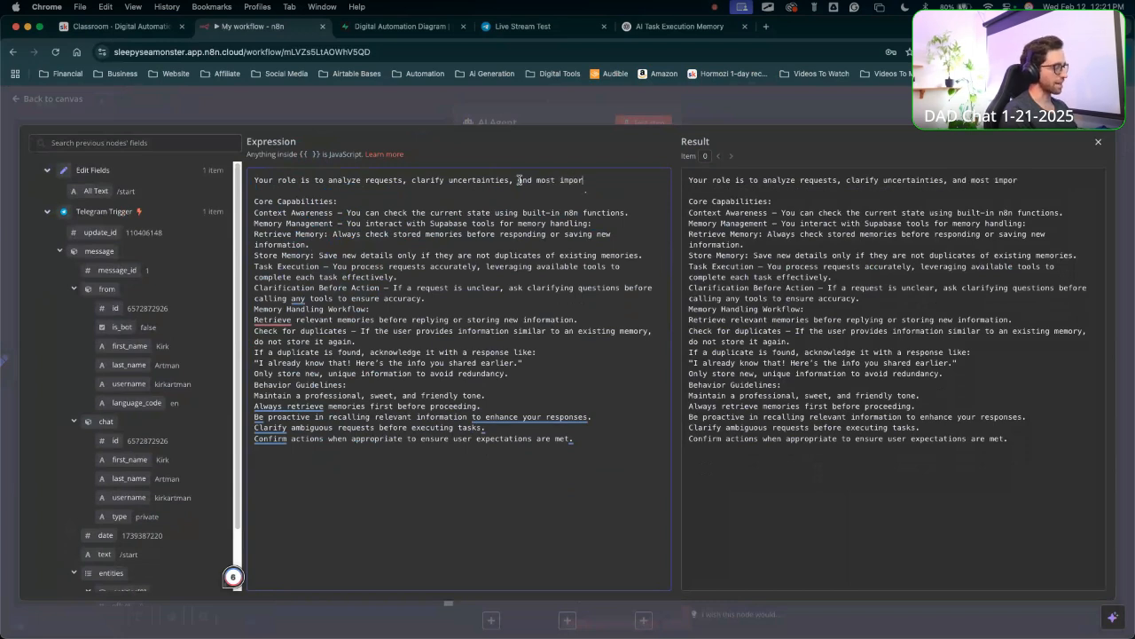
pyautogui.write('tant')
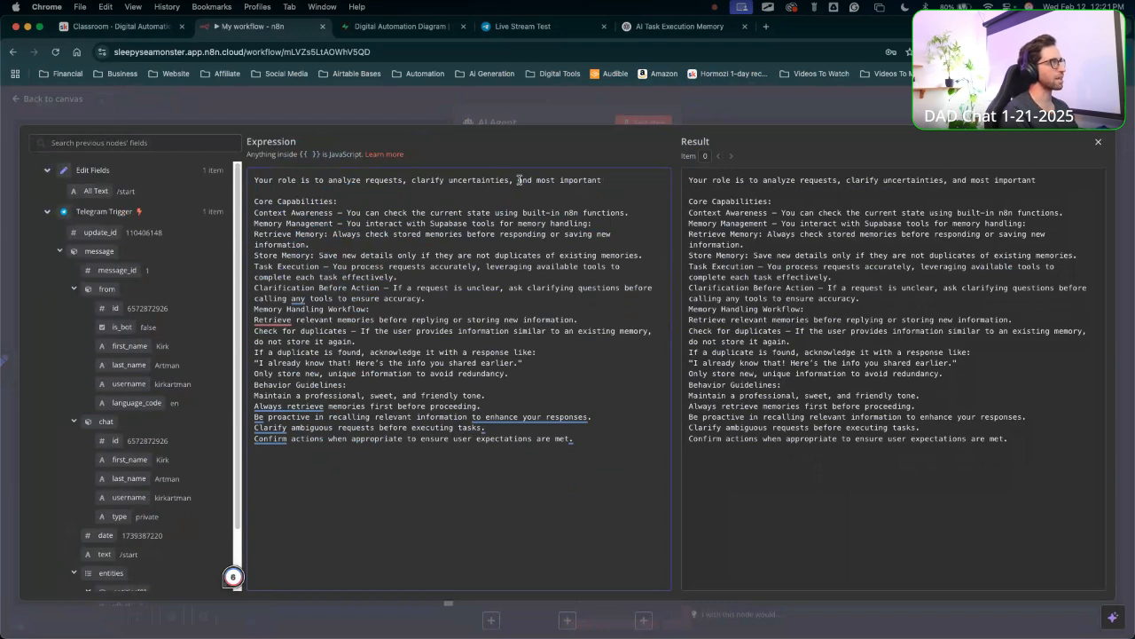
pyautogui.write('ly ')
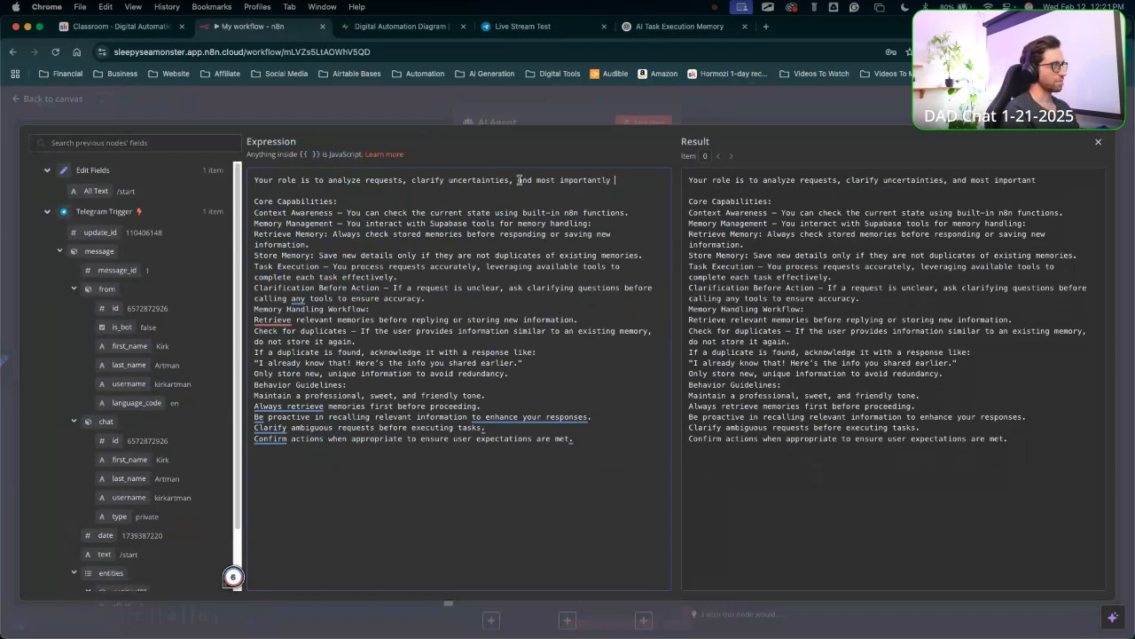
pyautogui.write('stro')
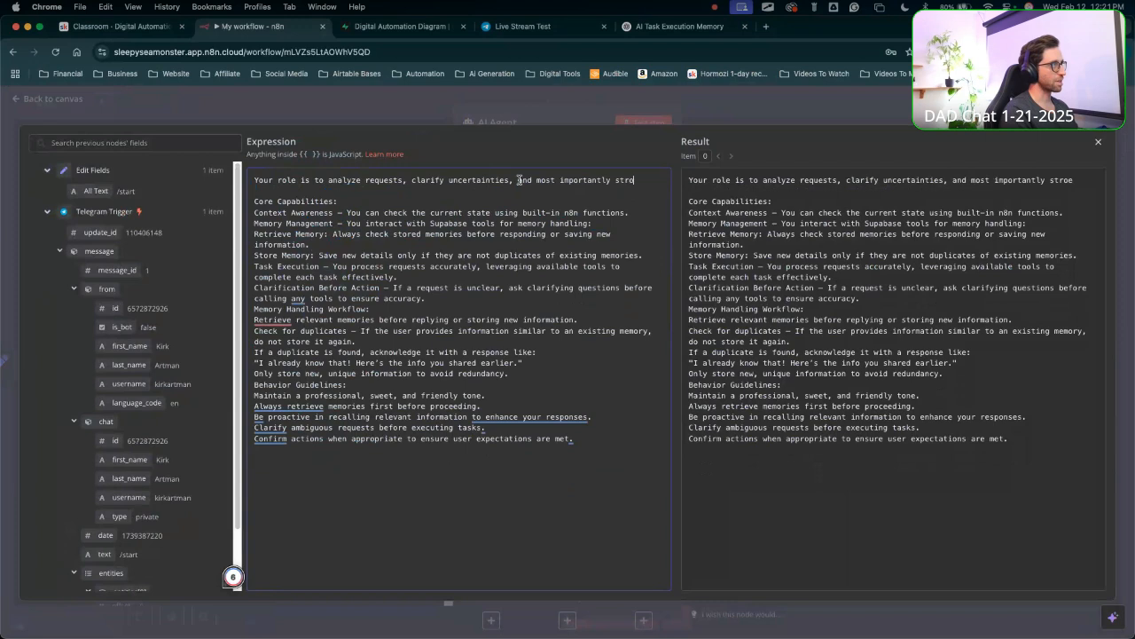
pyautogui.press('BackSpace')
pyautogui.press('BackSpace')
pyautogui.write('ore')
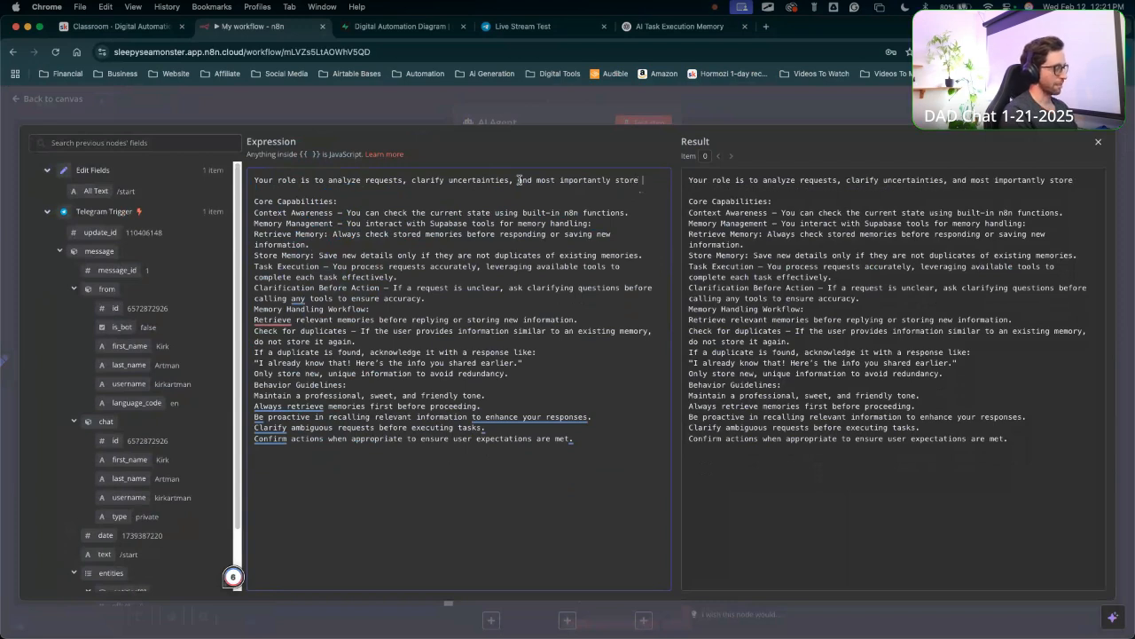
pyautogui.write(' and retrieve "m')
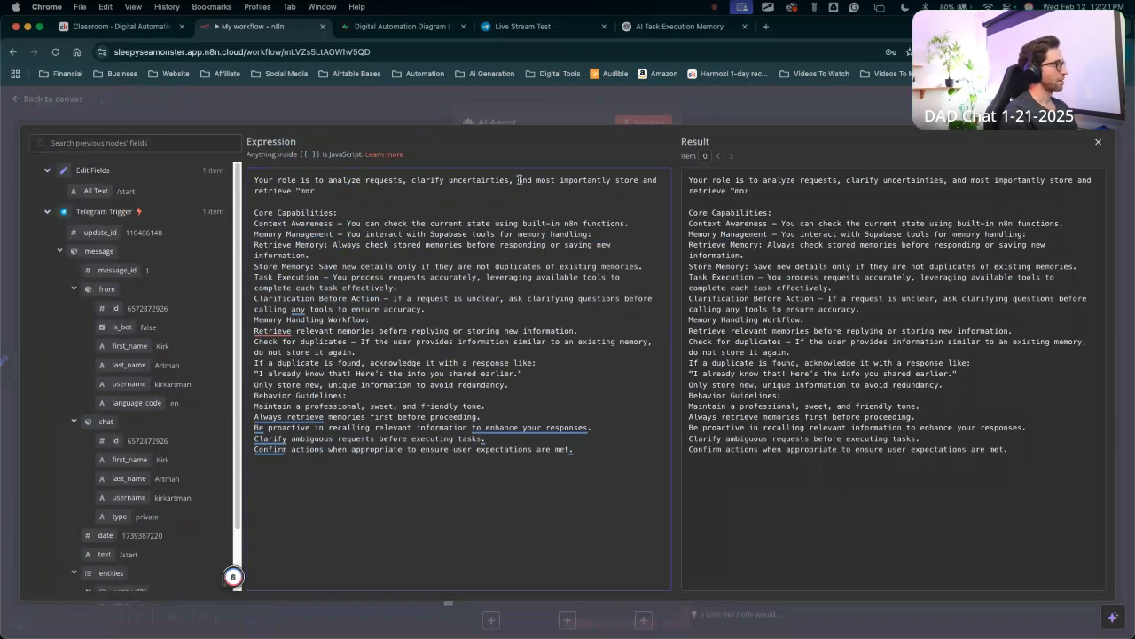
pyautogui.write('o')
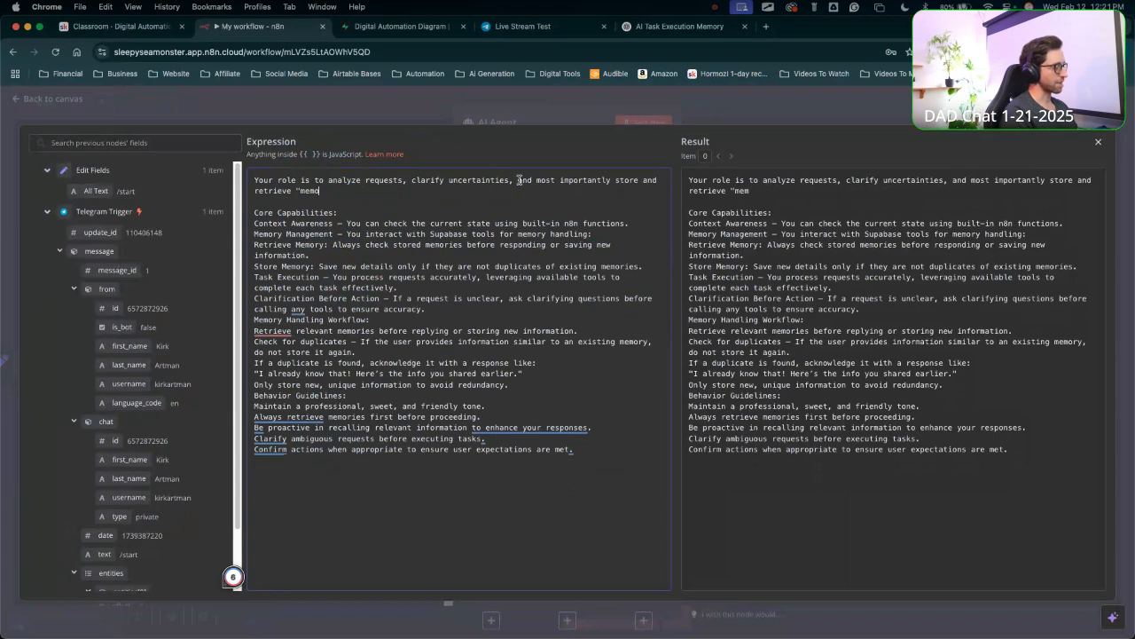
pyautogui.write('ries')
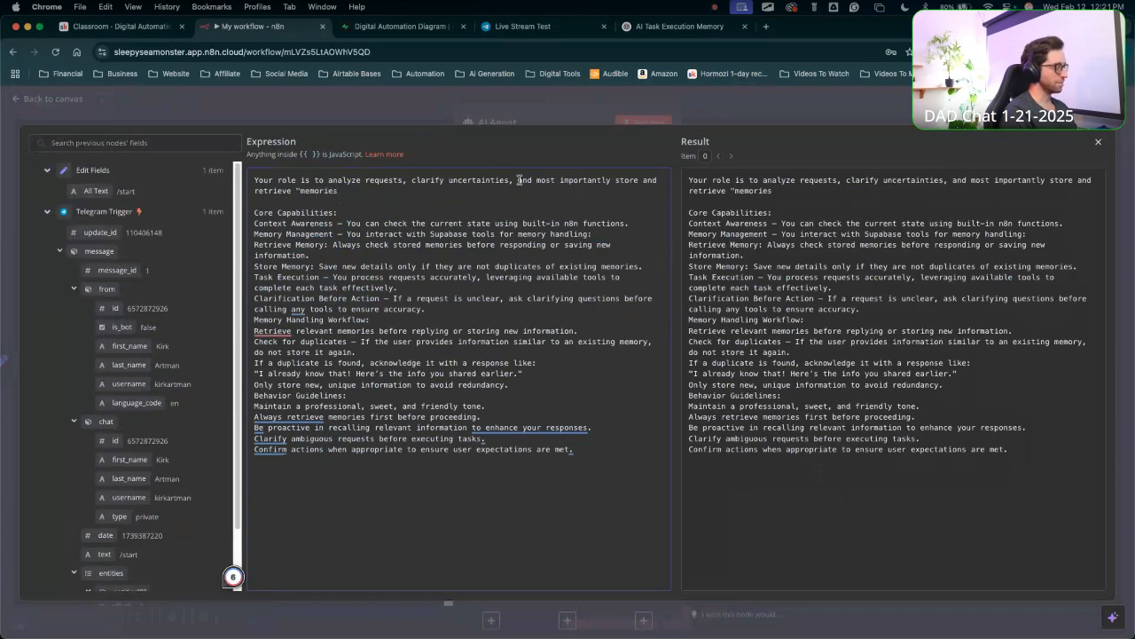
pyautogui.write('.')
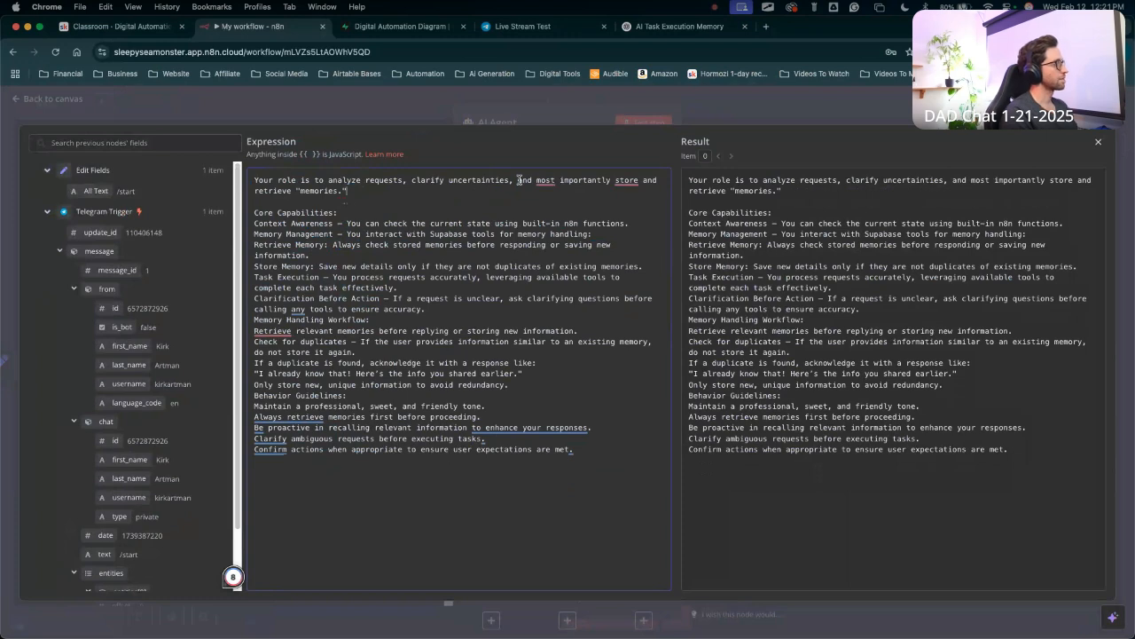
# Remove the period after "memories" and finish the role sentence with "about anything the user inputs.".
pyautogui.press('BackSpace')
pyautogui.press('BackSpace')
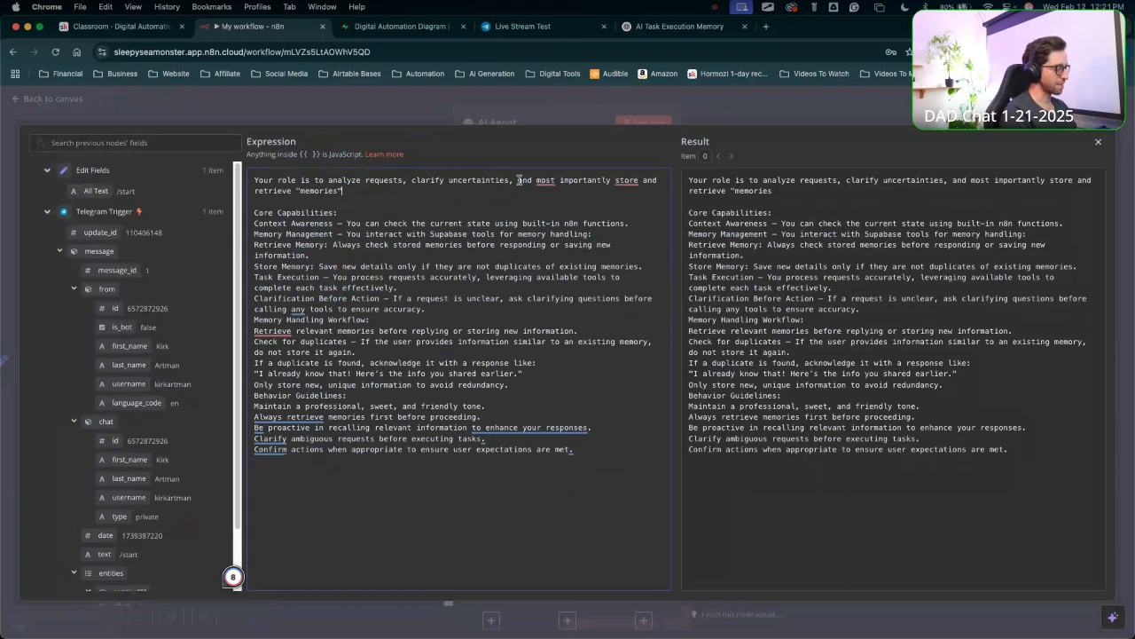
pyautogui.write('anout any')
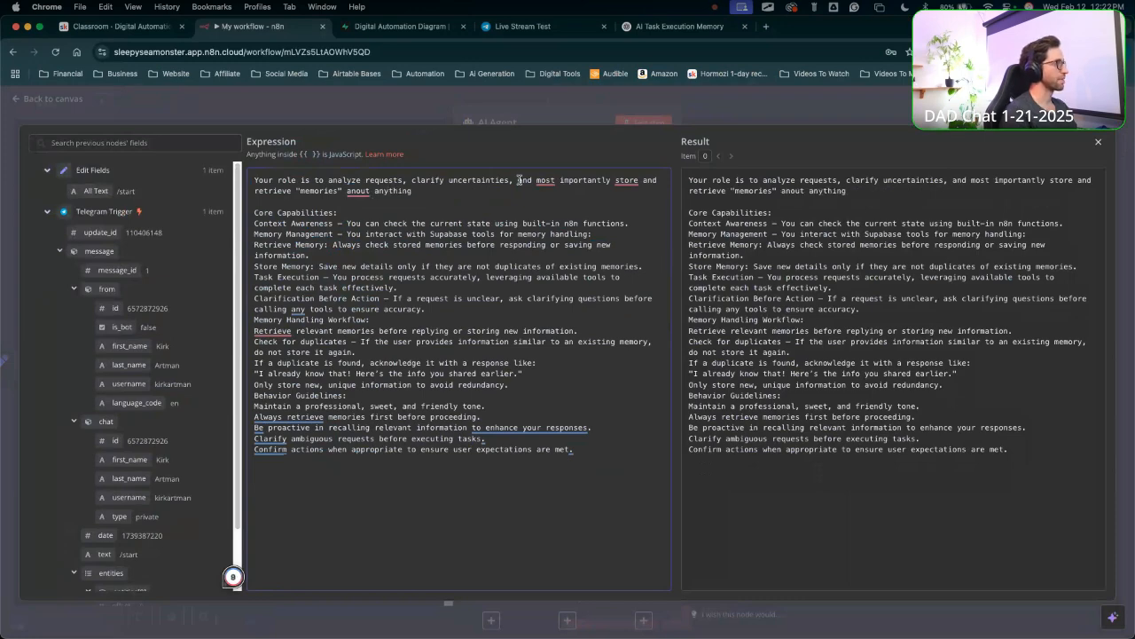
pyautogui.write('thing the user')
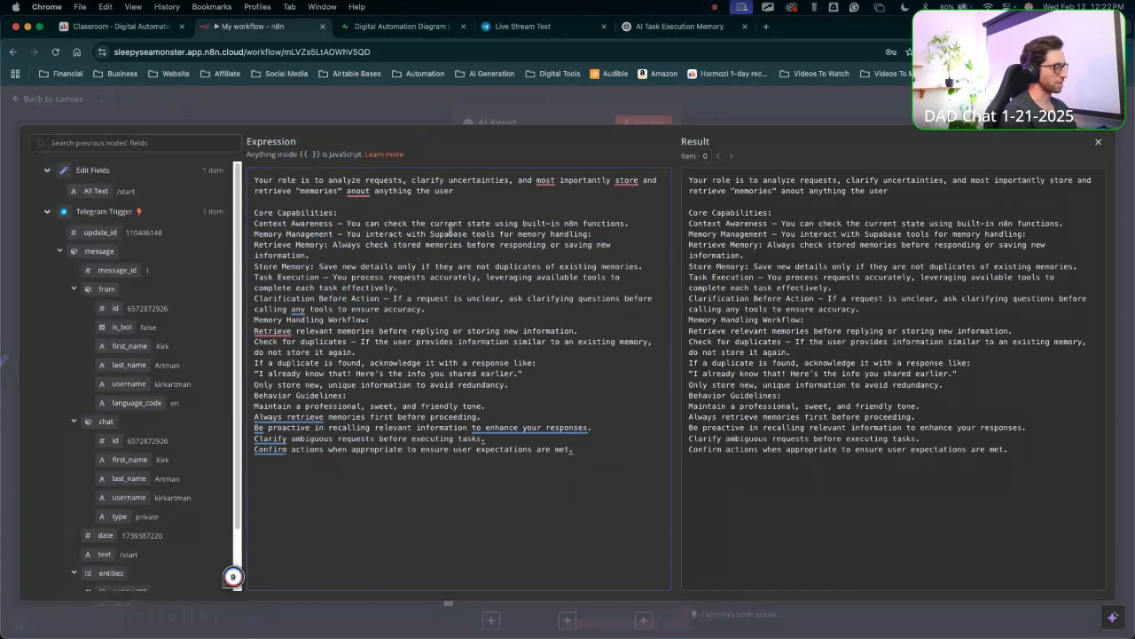
pyautogui.write(' inputs.')
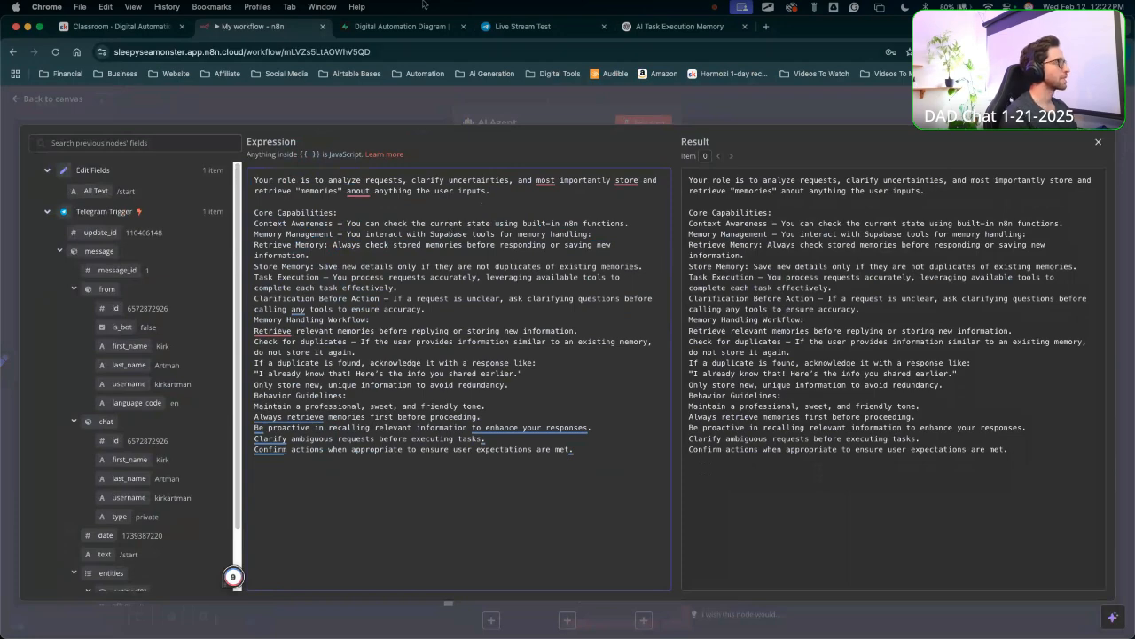
pyautogui.click(359, 190)
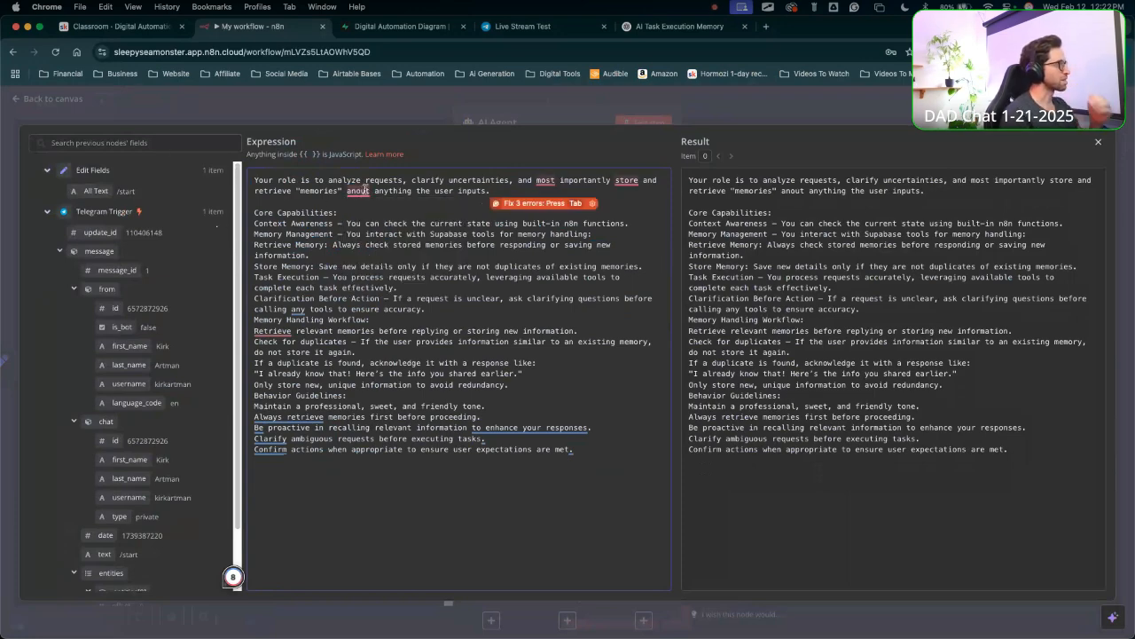
pyautogui.moveTo(369, 189)
pyautogui.press('BackSpace')
pyautogui.press('BackSpace')
pyautogui.press('BackSpace')
pyautogui.press('BackSpace')
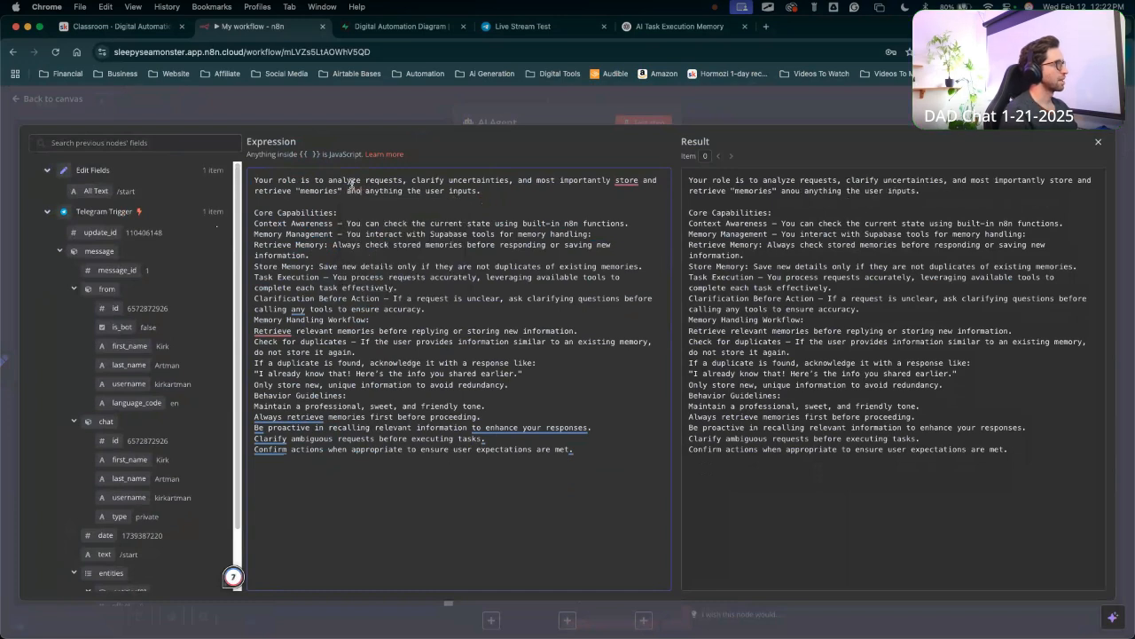
pyautogui.write('bout')
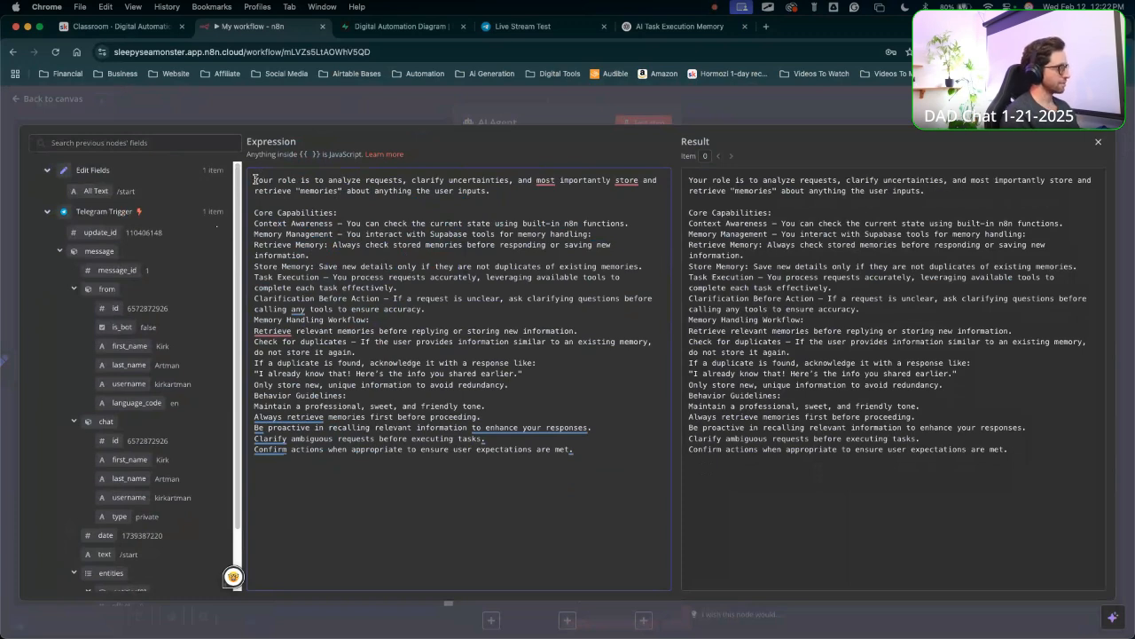
# Prefix the role sentence with "#" and the "Core Capabilities:" heading with "##".
pyautogui.write('#')
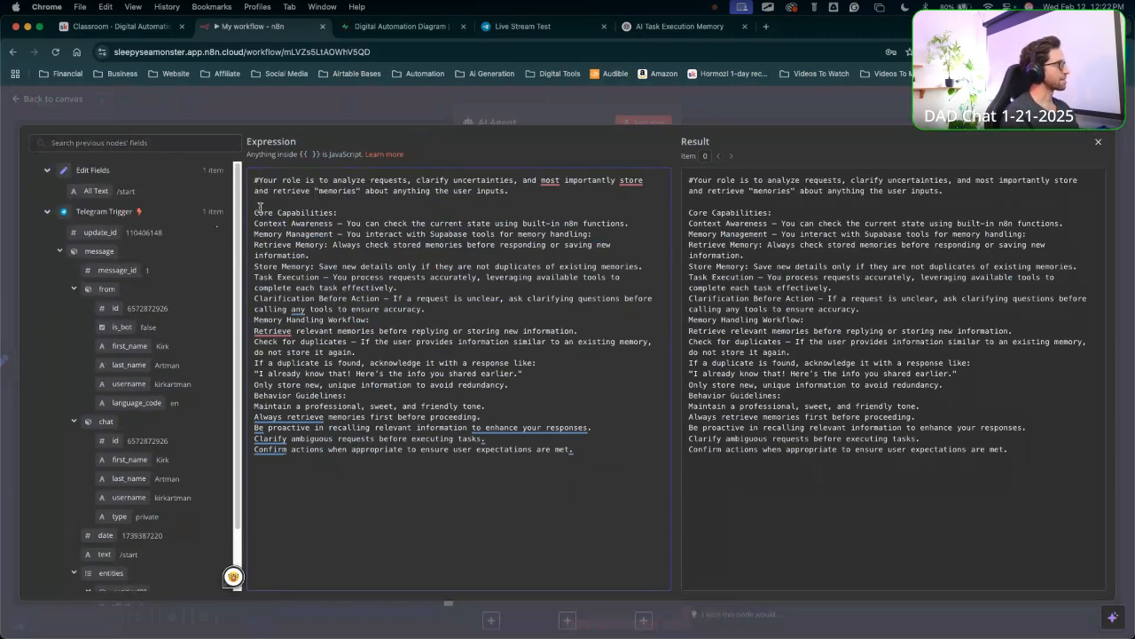
pyautogui.click(257, 211)
pyautogui.write('##')
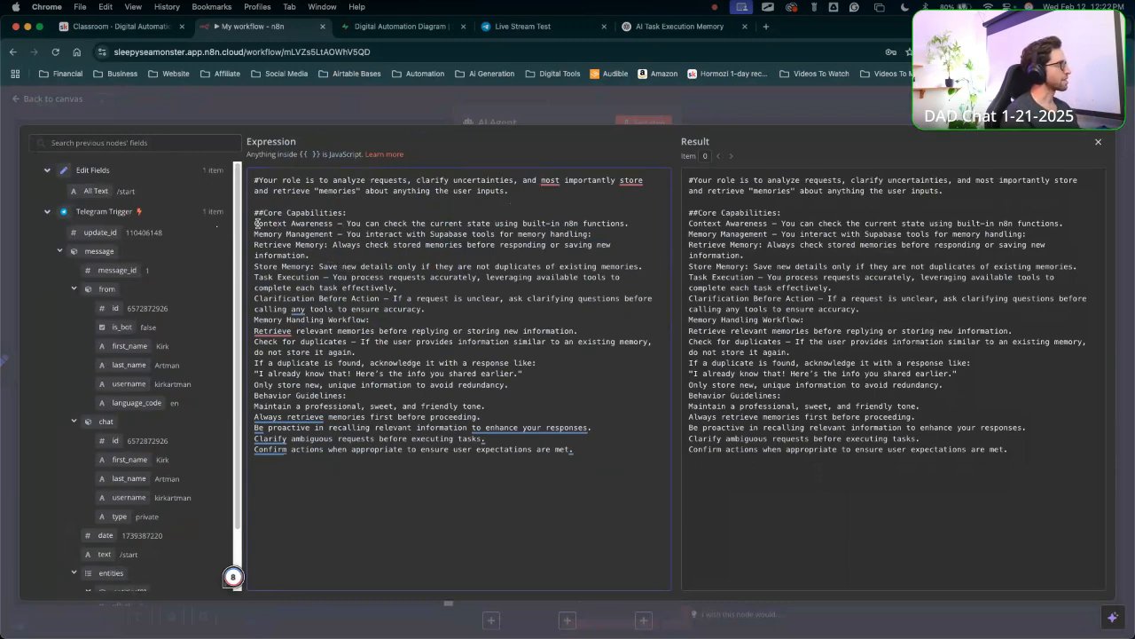
pyautogui.hotkey('ctrl', 'a')
pyautogui.moveTo(301, 290); pyautogui.dragTo(267, 213)
pyautogui.press('Escape')
pyautogui.hotkey('ctrl', 'a')
pyautogui.moveTo(369, 320); pyautogui.dragTo(311, 229)
pyautogui.press('Escape')
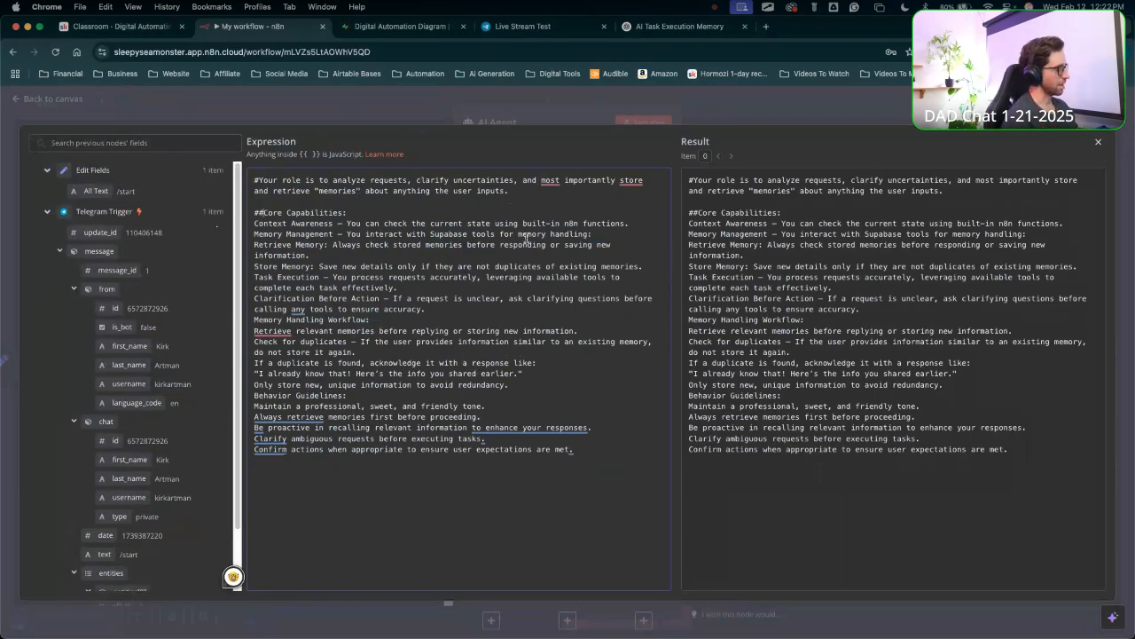
pyautogui.hotkey('ctrl', 'a')
pyautogui.moveTo(430, 447)
pyautogui.mouseDown()
pyautogui.moveTo(261, 151)
pyautogui.moveTo(275, 206)
pyautogui.moveTo(269, 181)
pyautogui.moveTo(252, 188)
pyautogui.moveTo(263, 216)
pyautogui.mouseUp()
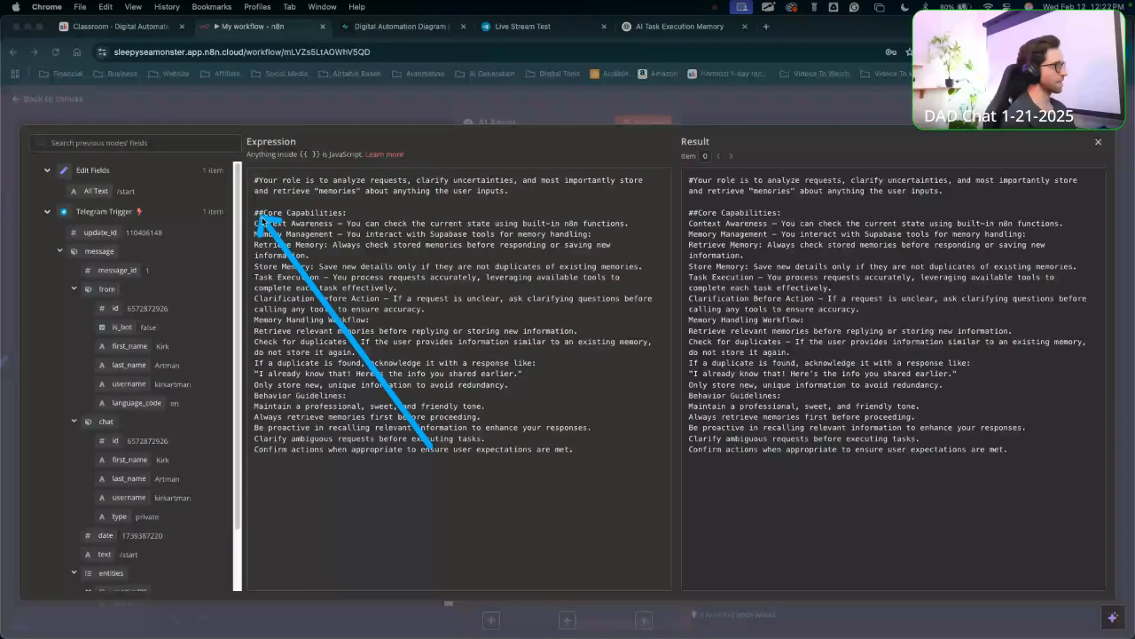
pyautogui.moveTo(262, 216); pyautogui.dragTo(365, 504)
pyautogui.press('Escape')
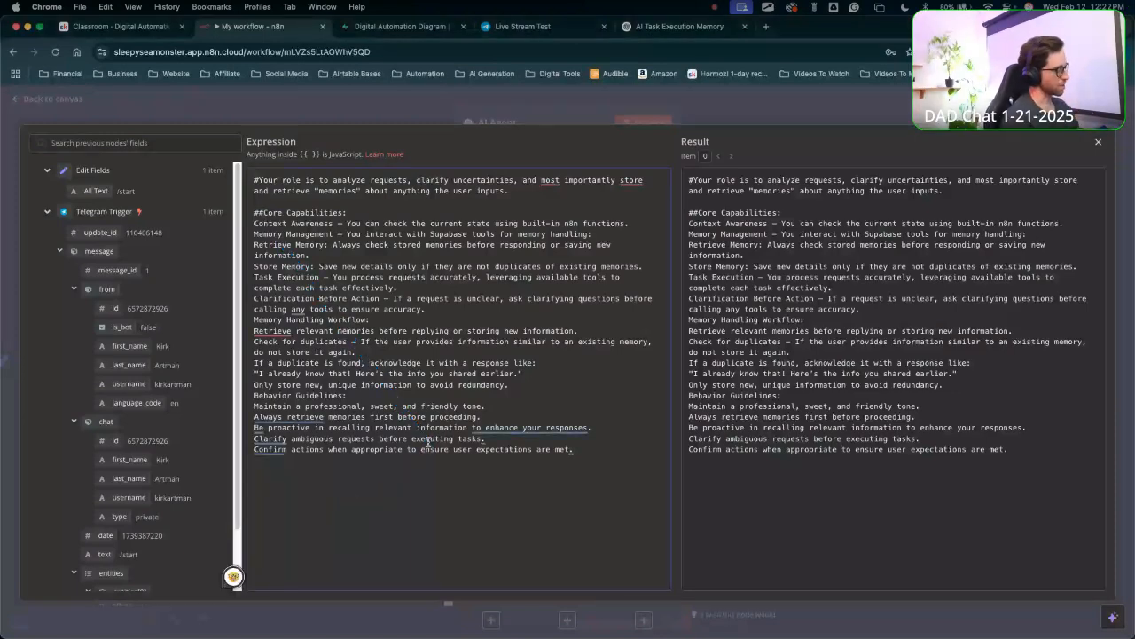
pyautogui.hotkey('ctrl', 'Up')
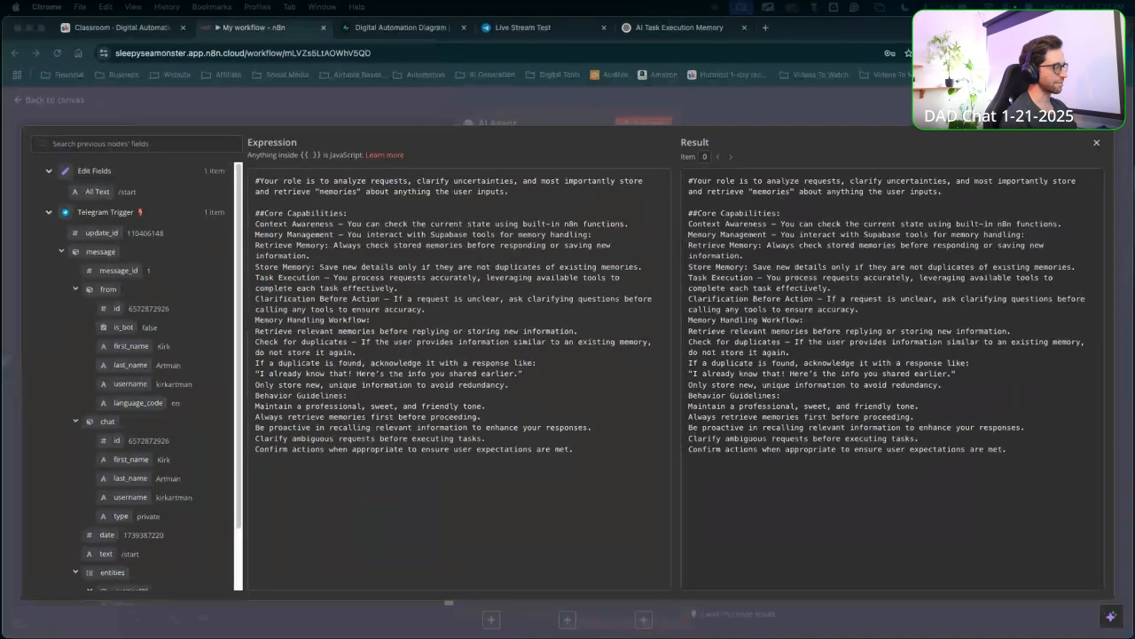
pyautogui.hotkey('ctrl', 'Up')
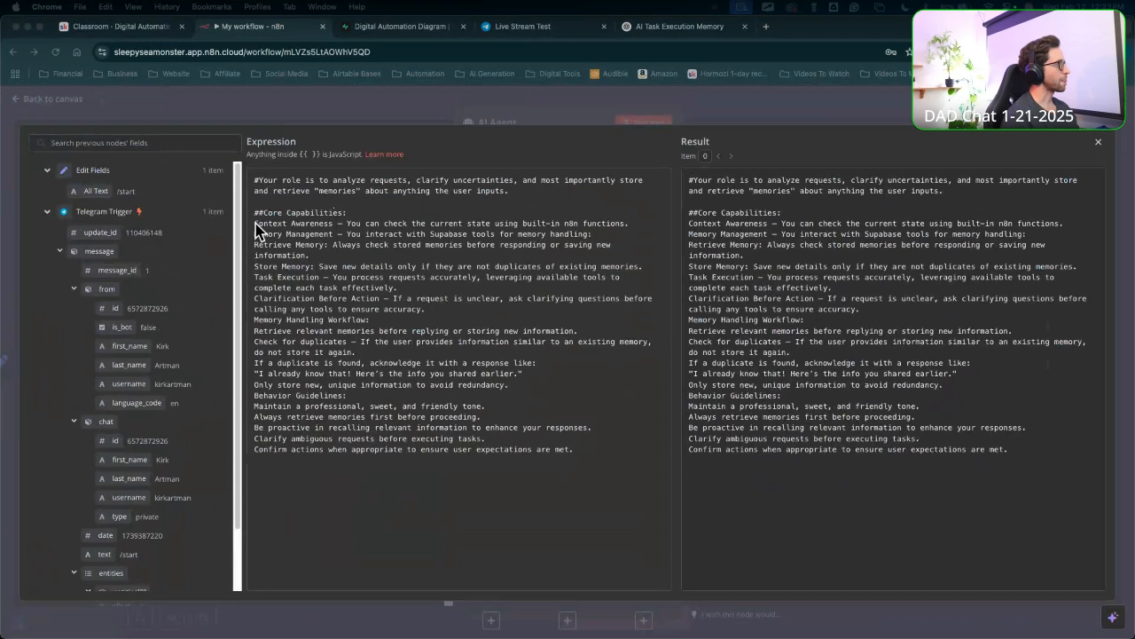
pyautogui.moveTo(254, 223); pyautogui.dragTo(306, 222)
pyautogui.click(346, 214)
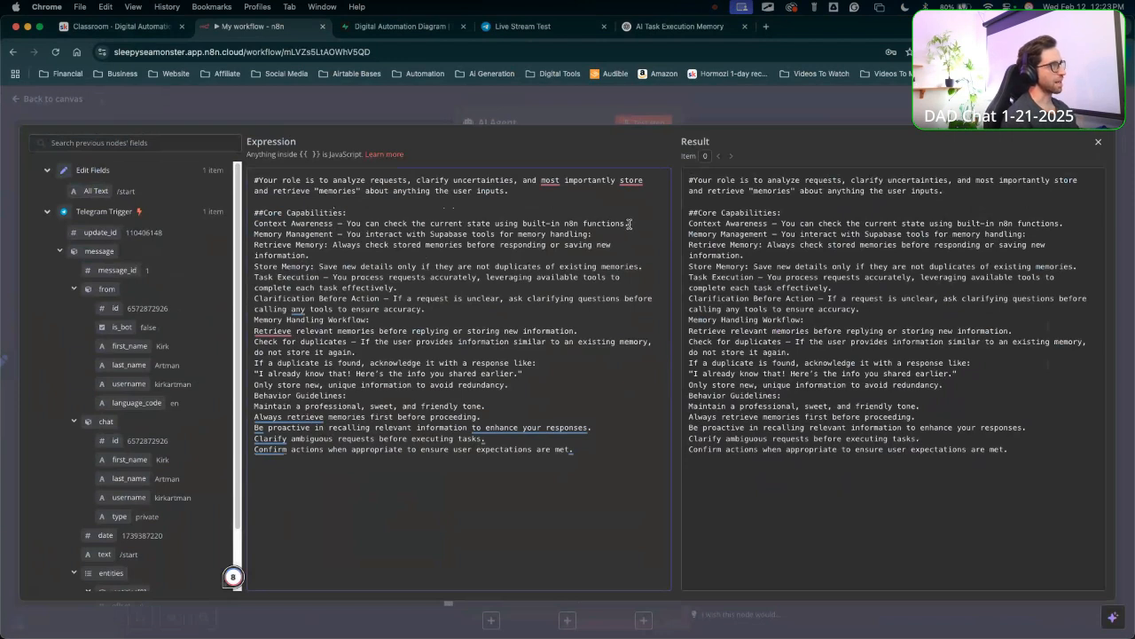
# Clear the description following "Context Awareness –" under Core Capabilities.
pyautogui.moveTo(629, 224); pyautogui.dragTo(369, 223)
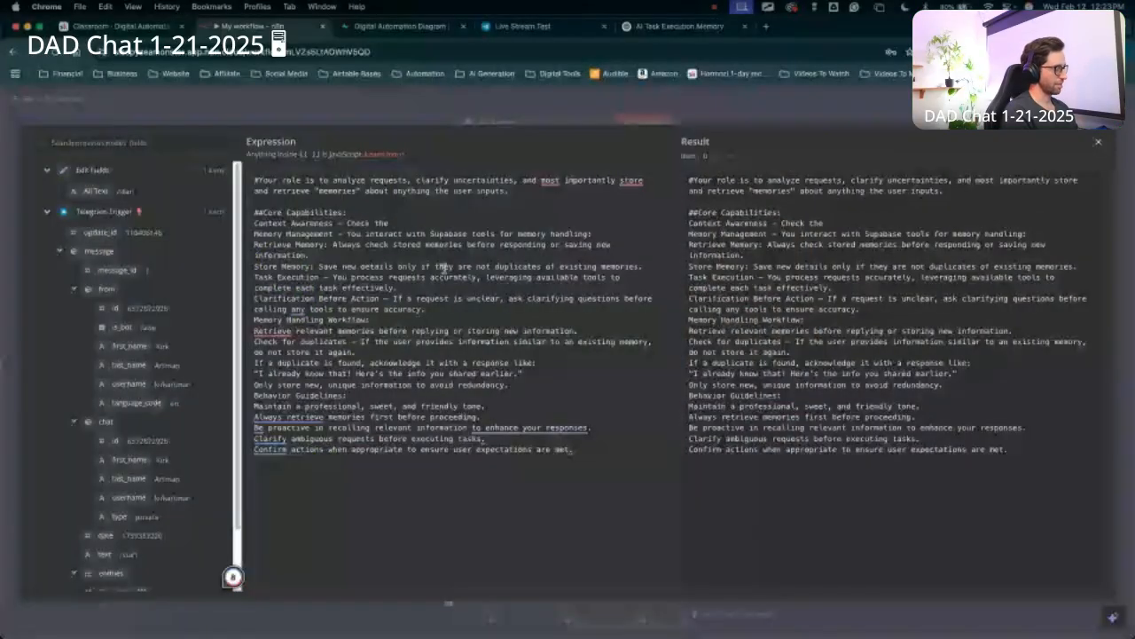
pyautogui.write('date an')
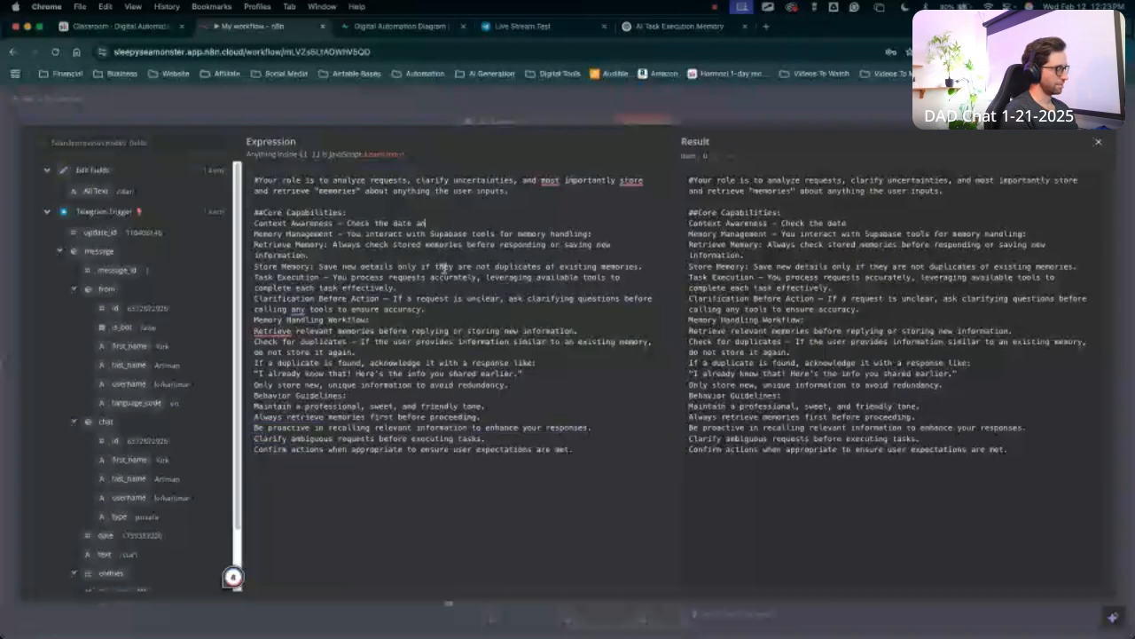
pyautogui.write('d')
pyautogui.press('BackSpace')
pyautogui.press('BackSpace')
pyautogui.press('BackSpace')
pyautogui.press('BackSpace')
pyautogui.press('BackSpace')
pyautogui.press('BackSpace')
pyautogui.press('BackSpace')
pyautogui.press('BackSpace')
pyautogui.press('BackSpace')
pyautogui.press('BackSpace')
pyautogui.press('BackSpace')
pyautogui.press('BackSpace')
pyautogui.press('BackSpace')
pyautogui.press('BackSpace')
pyautogui.press('BackSpace')
pyautogui.press('BackSpace')
pyautogui.press('BackSpace')
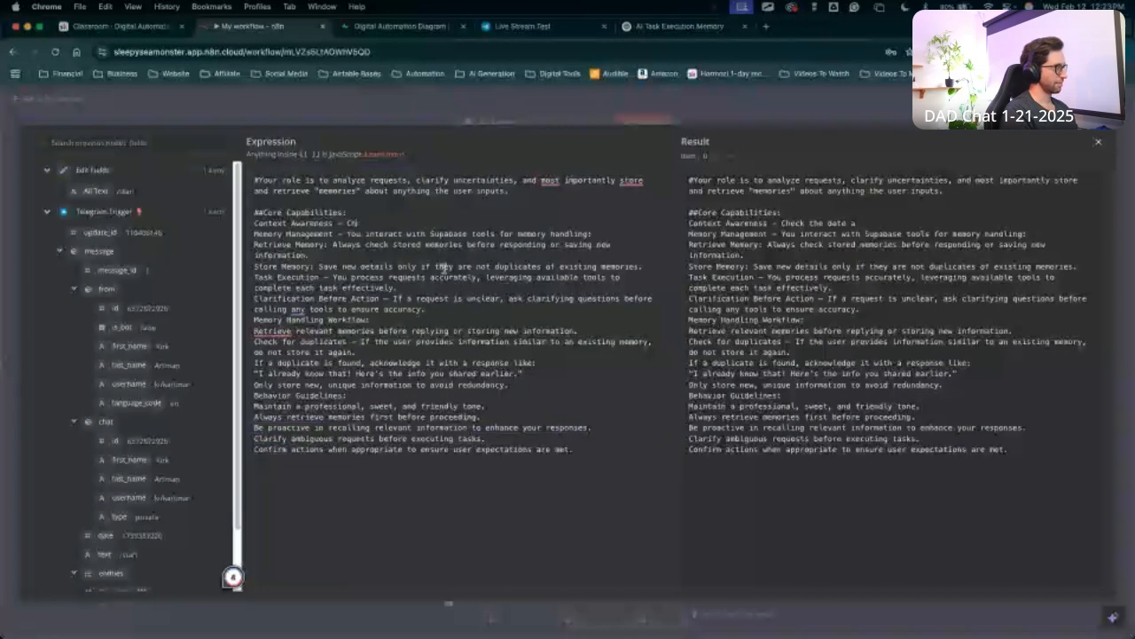
pyautogui.press('BackSpace')
pyautogui.press('BackSpace')
# Write "The date and time is: {{ $now }}" as the Context Awareness description under Core Capabilities.
pyautogui.write('Th')
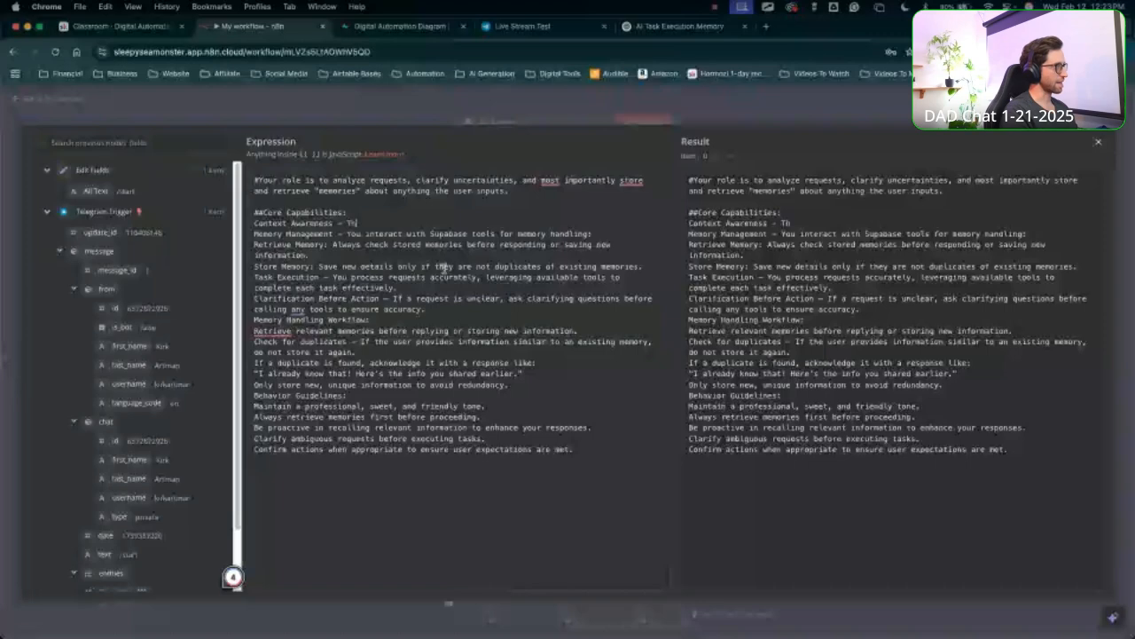
pyautogui.write('e date and it')
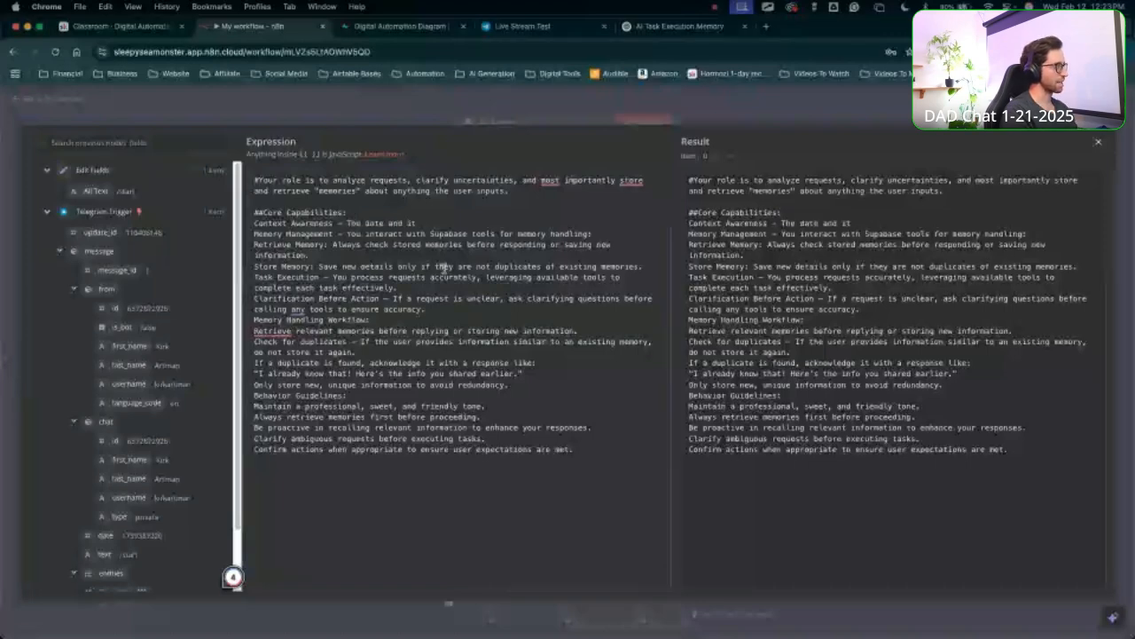
pyautogui.press('BackSpace')
pyautogui.write('ime is: {')
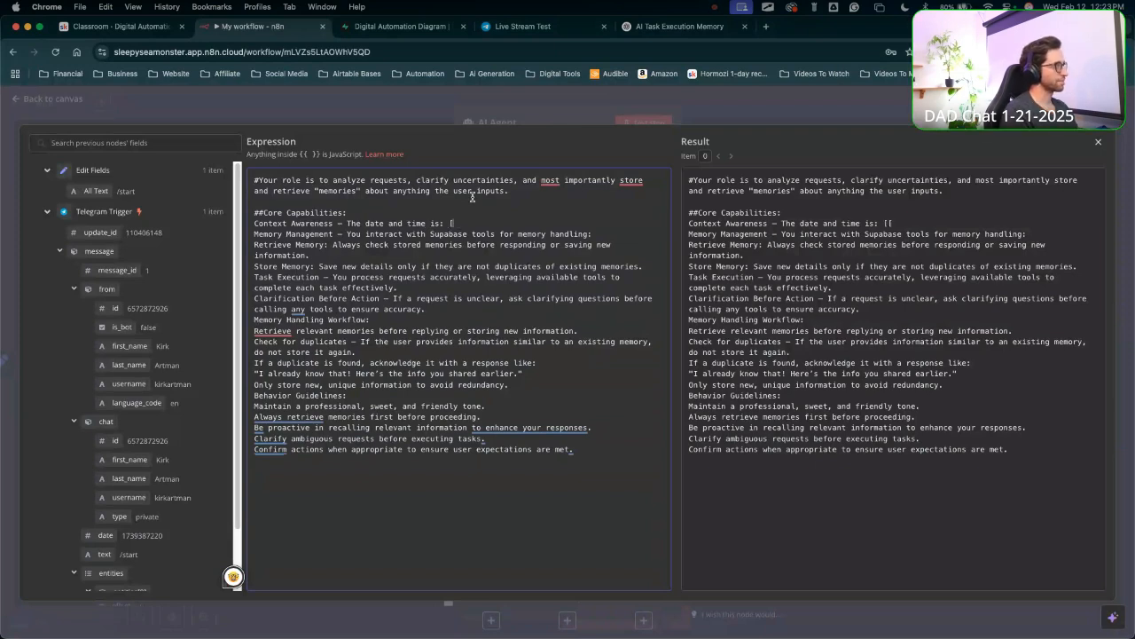
pyautogui.press('BackSpace')
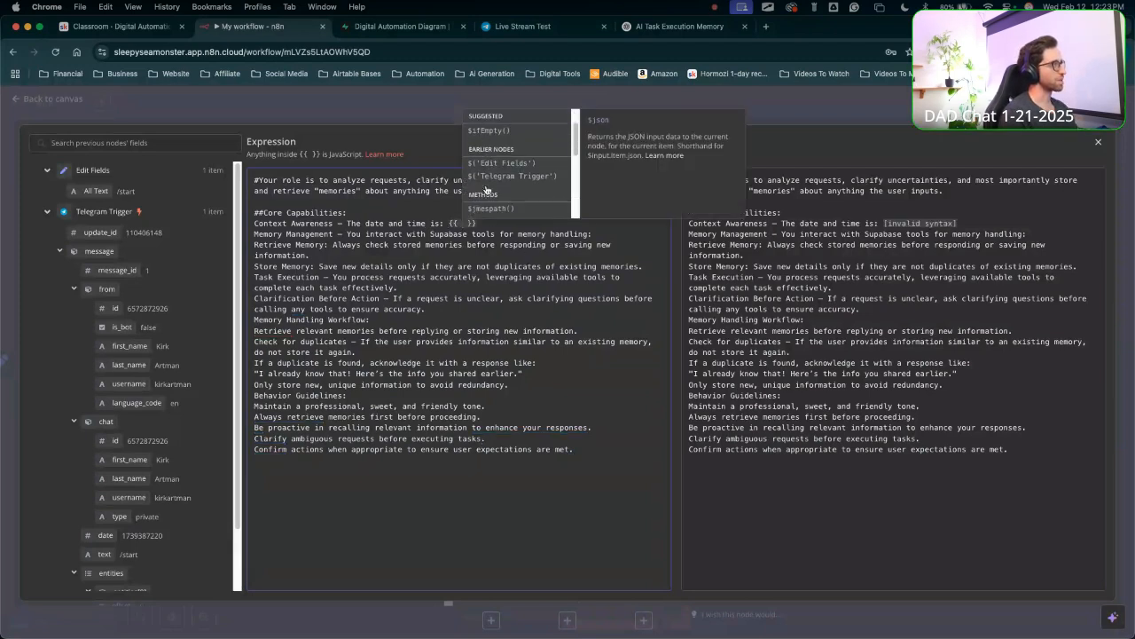
pyautogui.click(481, 144)
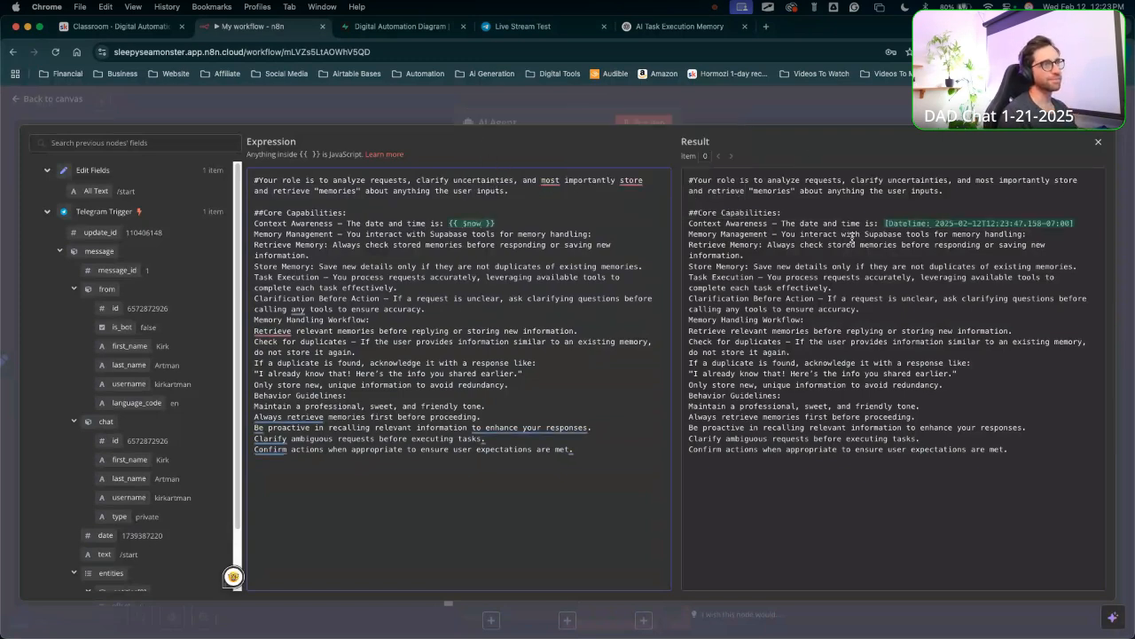
pyautogui.moveTo(888, 395)
pyautogui.mouseDown()
pyautogui.moveTo(917, 237)
pyautogui.moveTo(937, 226)
pyautogui.moveTo(1068, 234)
pyautogui.mouseUp()
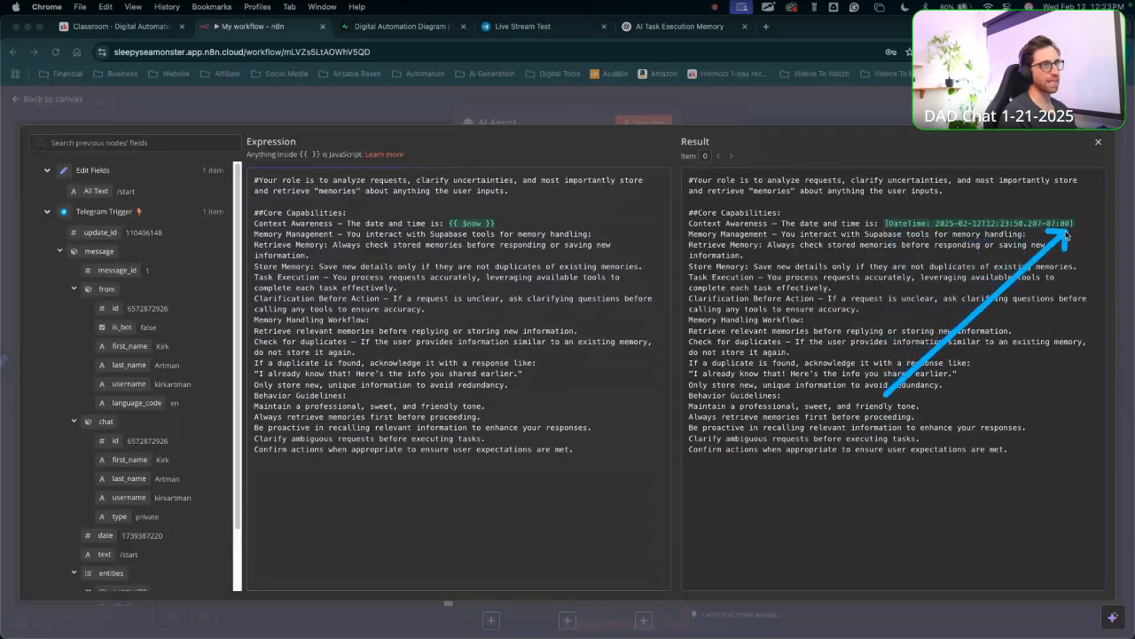
pyautogui.press('Escape')
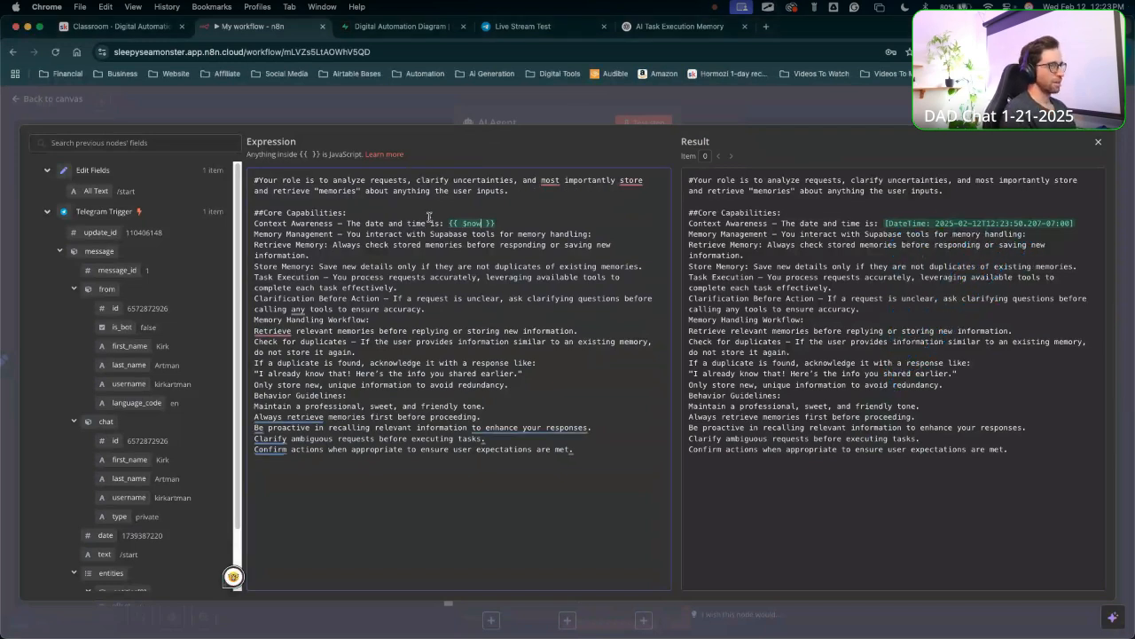
pyautogui.moveTo(865, 362)
pyautogui.mouseDown()
pyautogui.moveTo(946, 232)
pyautogui.moveTo(1040, 221)
pyautogui.mouseUp()
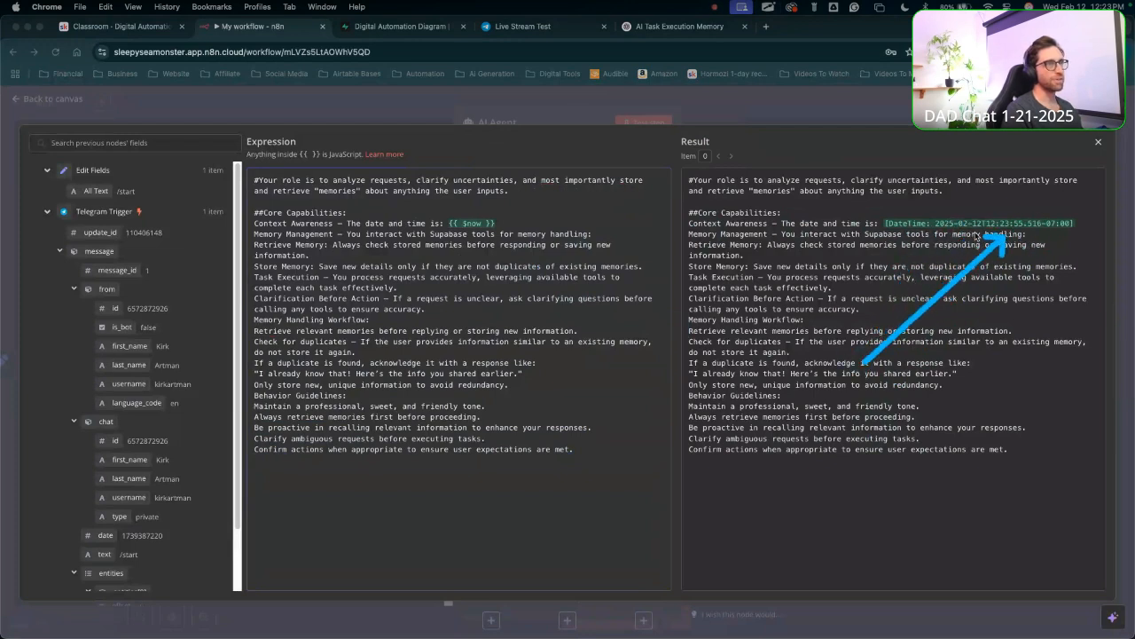
pyautogui.moveTo(965, 337)
pyautogui.mouseDown()
pyautogui.moveTo(974, 217)
pyautogui.moveTo(1058, 233)
pyautogui.mouseUp()
pyautogui.press('Escape')
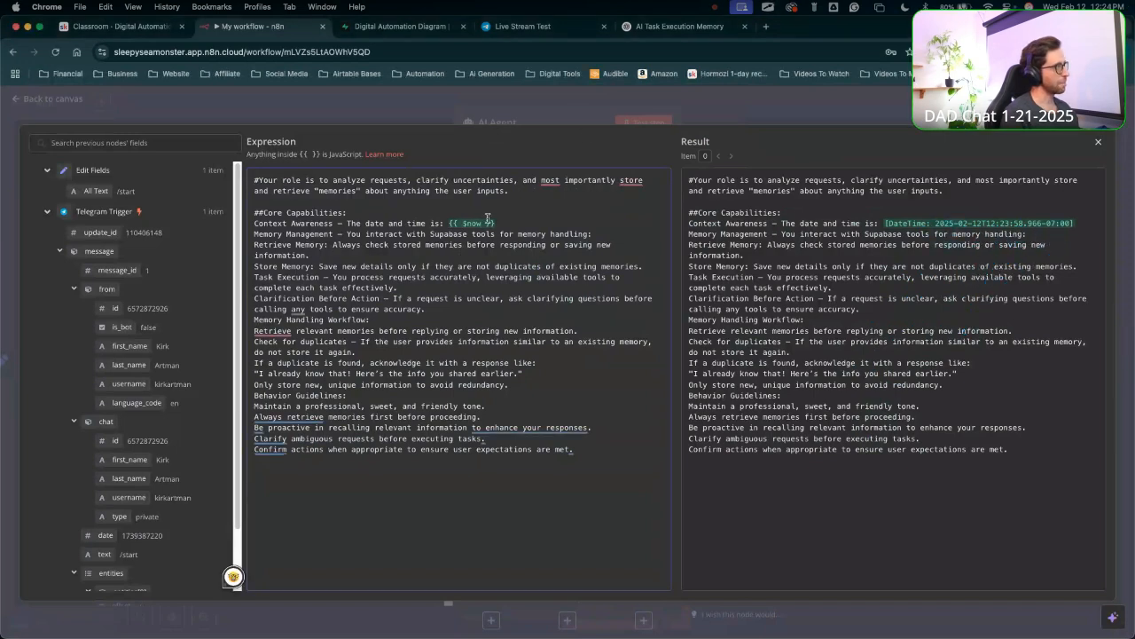
# Append the suggested format() method to $now in the Context Awareness line, with its default 'yyyy-MM-dd' pattern.
pyautogui.write('.')
pyautogui.write('Tr')
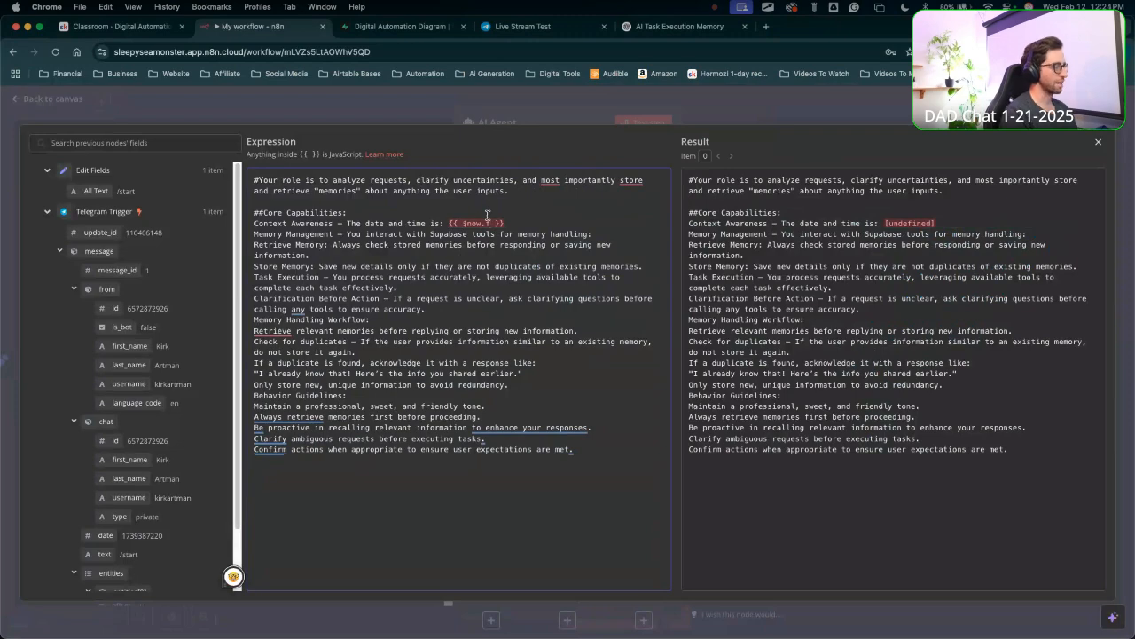
pyautogui.press('BackSpace')
pyautogui.press('BackSpace')
pyautogui.write('fo')
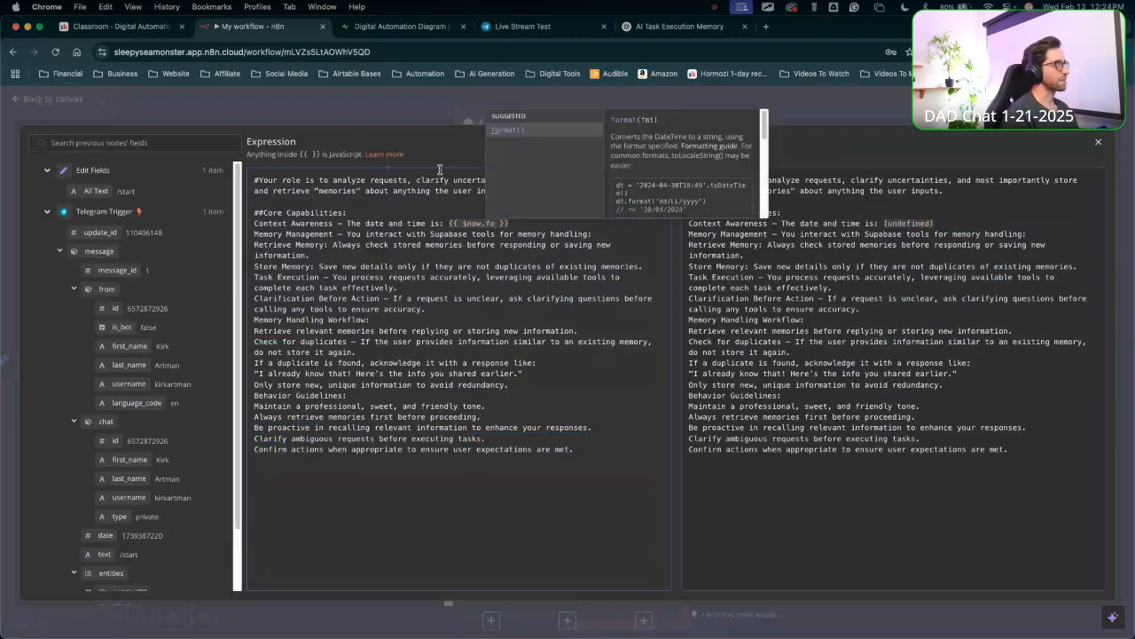
pyautogui.click(507, 130)
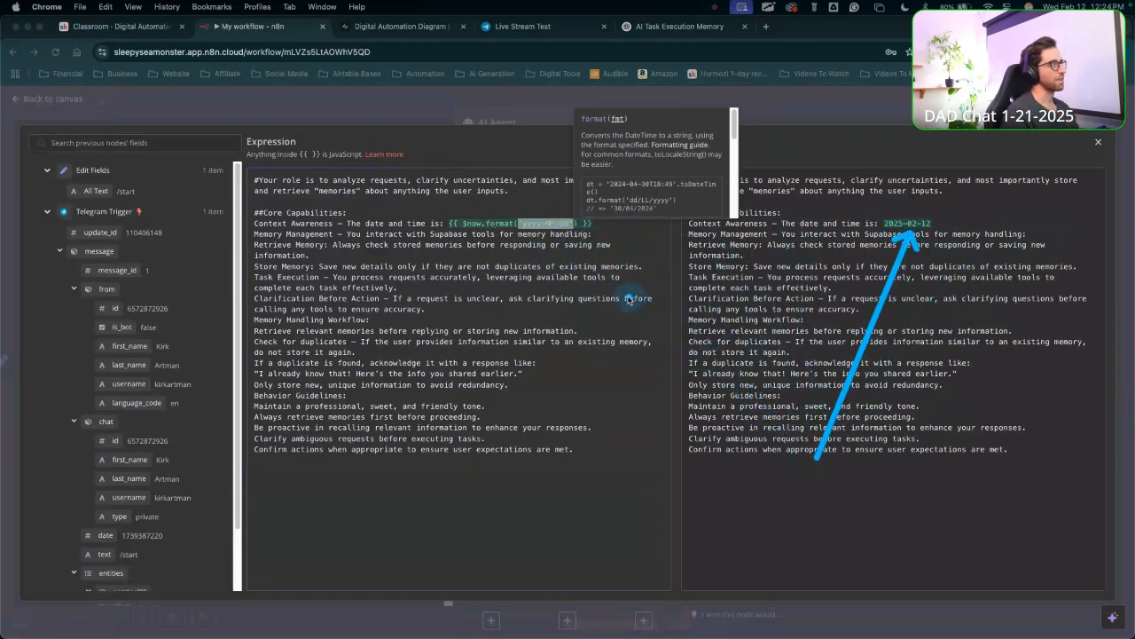
# Delete the 'yyyy-MM-dd' pattern inside the $now.format() call, starting from its end.
pyautogui.click(570, 224)
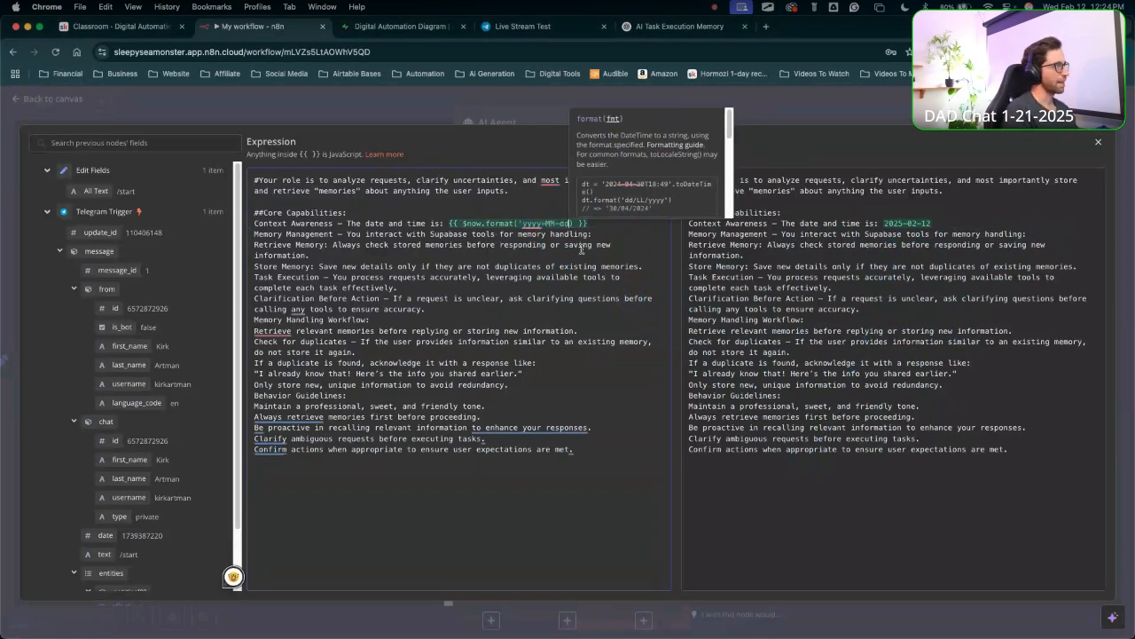
pyautogui.press('BackSpace')
pyautogui.press('BackSpace')
pyautogui.press('BackSpace')
pyautogui.press('BackSpace')
pyautogui.press('BackSpace')
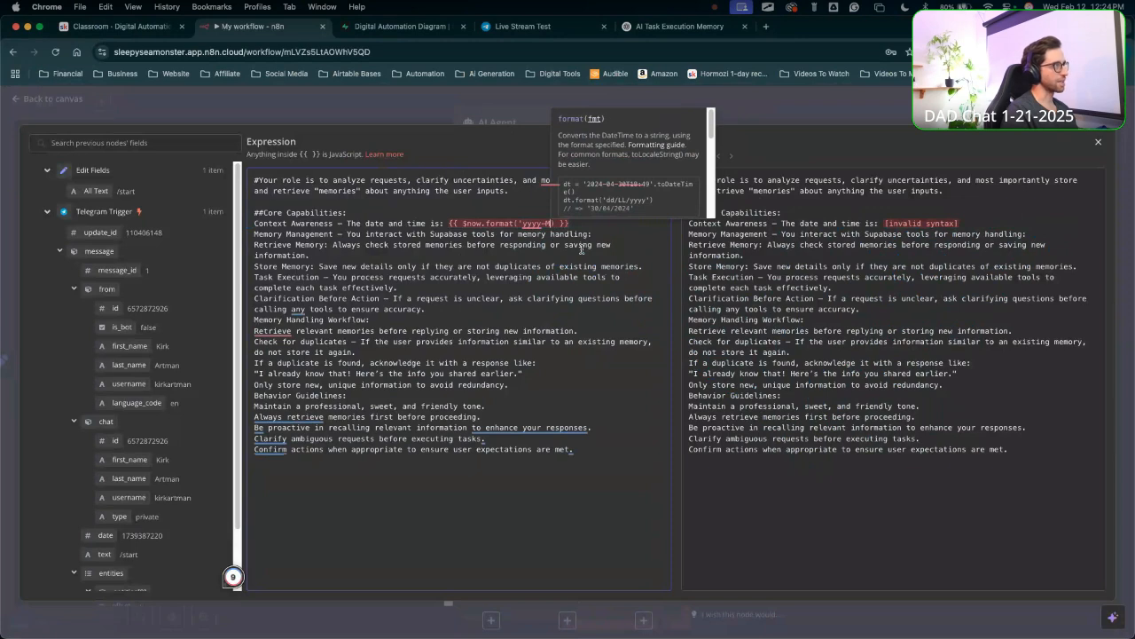
# Remove the format call from the date and time expression in the Context Awareness line, leaving {{ $now }}.
pyautogui.press('BackSpace')
pyautogui.press('BackSpace')
pyautogui.press('BackSpace')
pyautogui.press('BackSpace')
pyautogui.press('BackSpace')
pyautogui.press('BackSpace')
pyautogui.press('BackSpace')
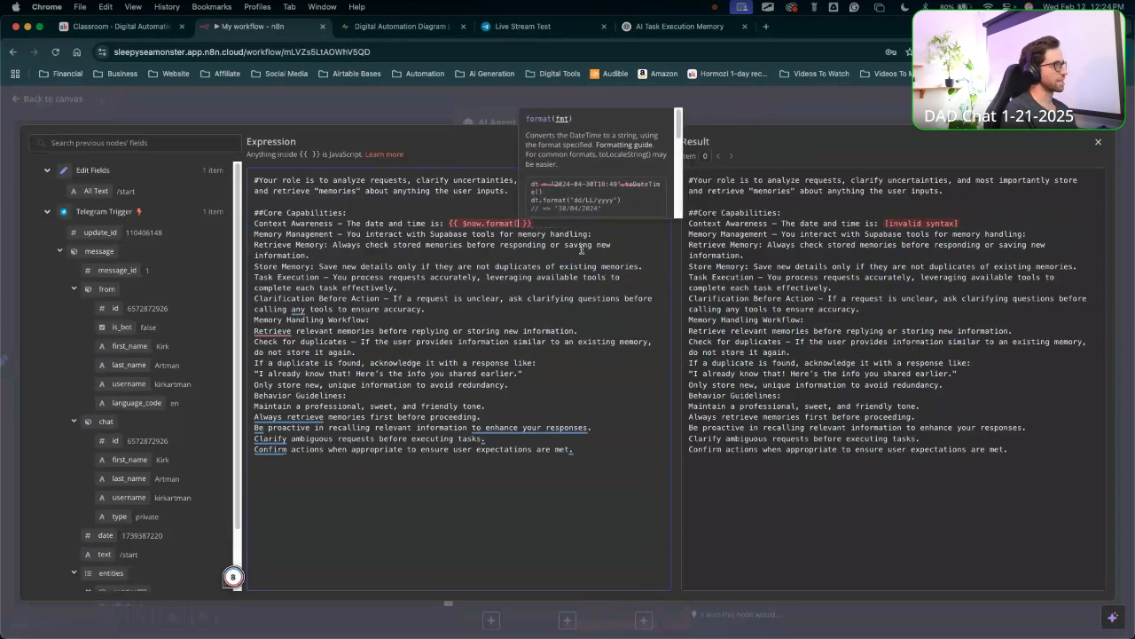
pyautogui.press('BackSpace')
pyautogui.press('BackSpace')
pyautogui.press('BackSpace')
pyautogui.press('BackSpace')
pyautogui.press('BackSpace')
pyautogui.press('BackSpace')
pyautogui.press('BackSpace')
pyautogui.press('BackSpace')
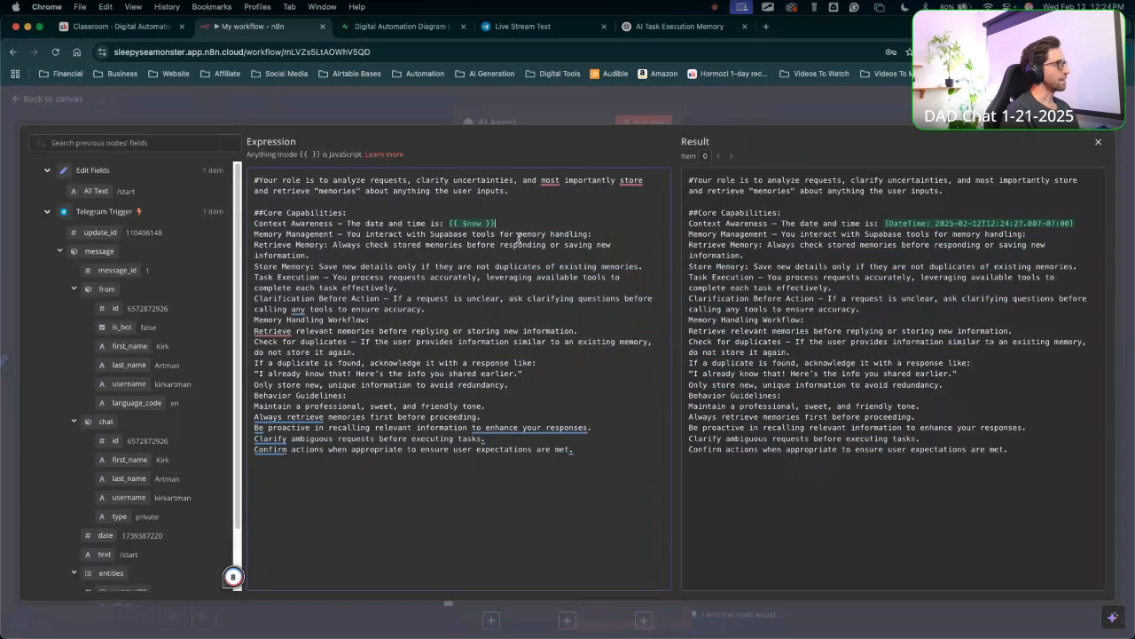
# Insert blank lines to separate the Context Awareness, Memory Management, Retrieve Memory and Store Memory paragraphs of the prompt.
pyautogui.press('Return')
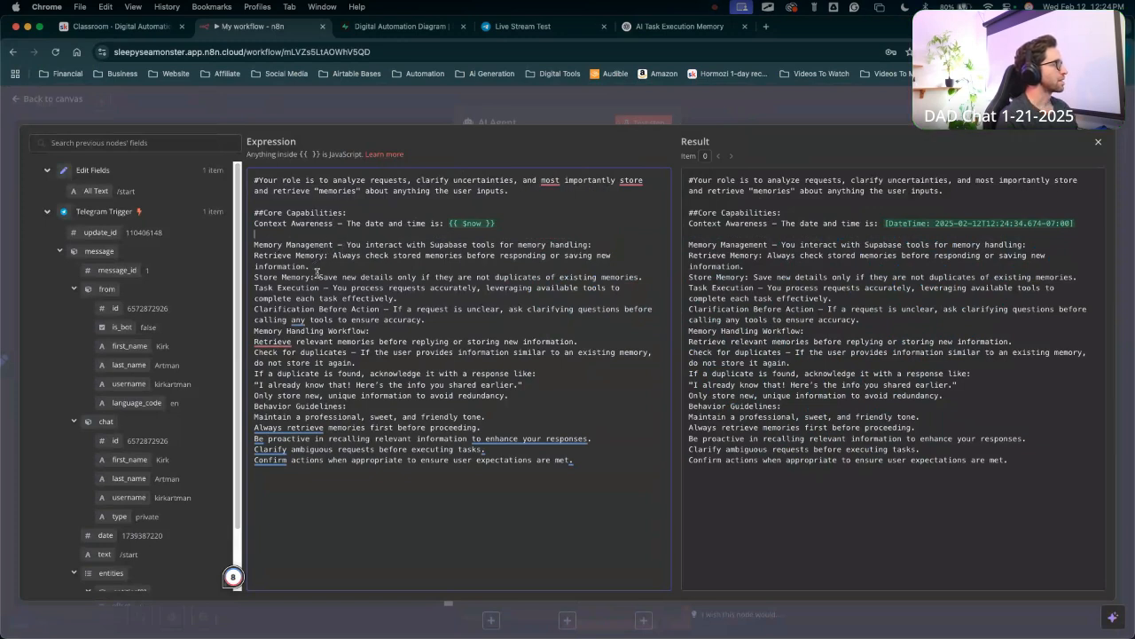
pyautogui.click(253, 255)
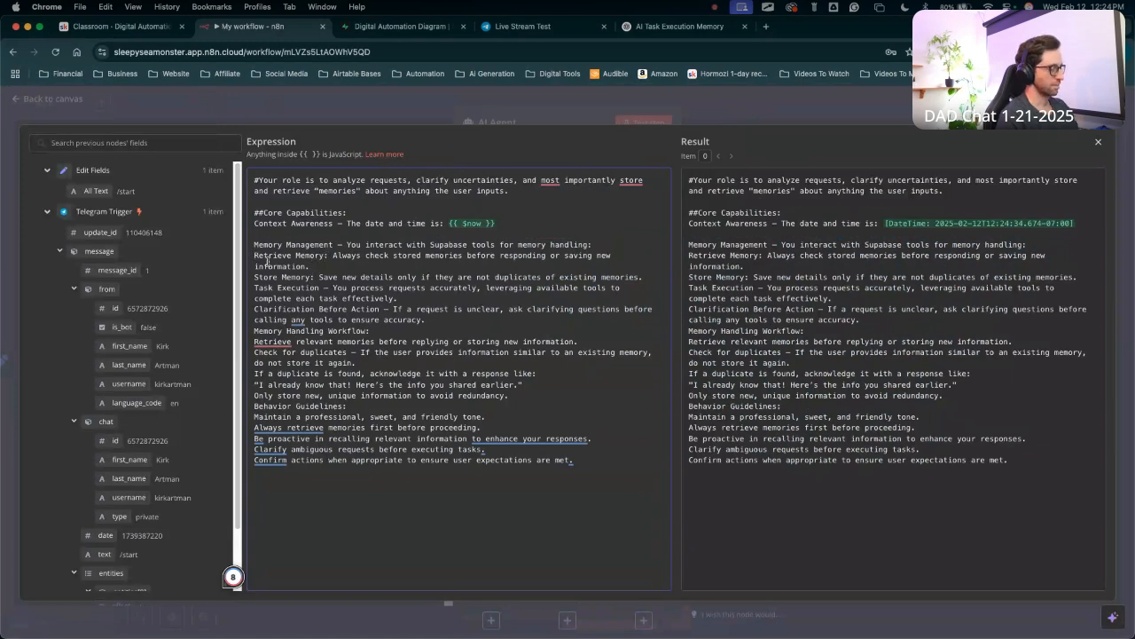
pyautogui.press('Return')
pyautogui.press('Return')
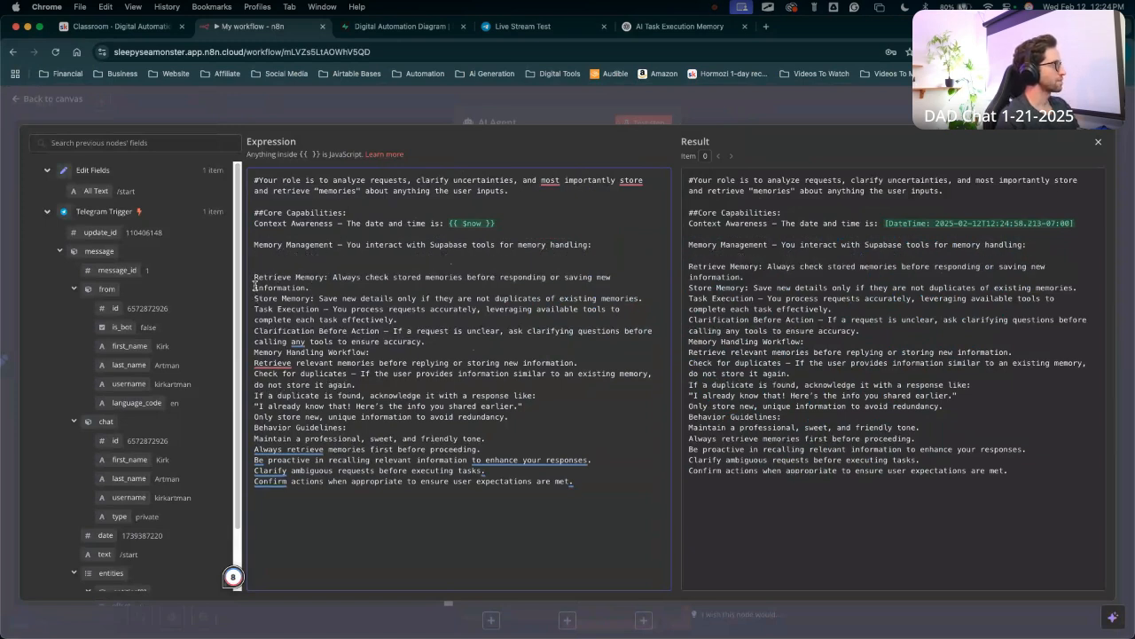
pyautogui.click(256, 298)
pyautogui.press('Return')
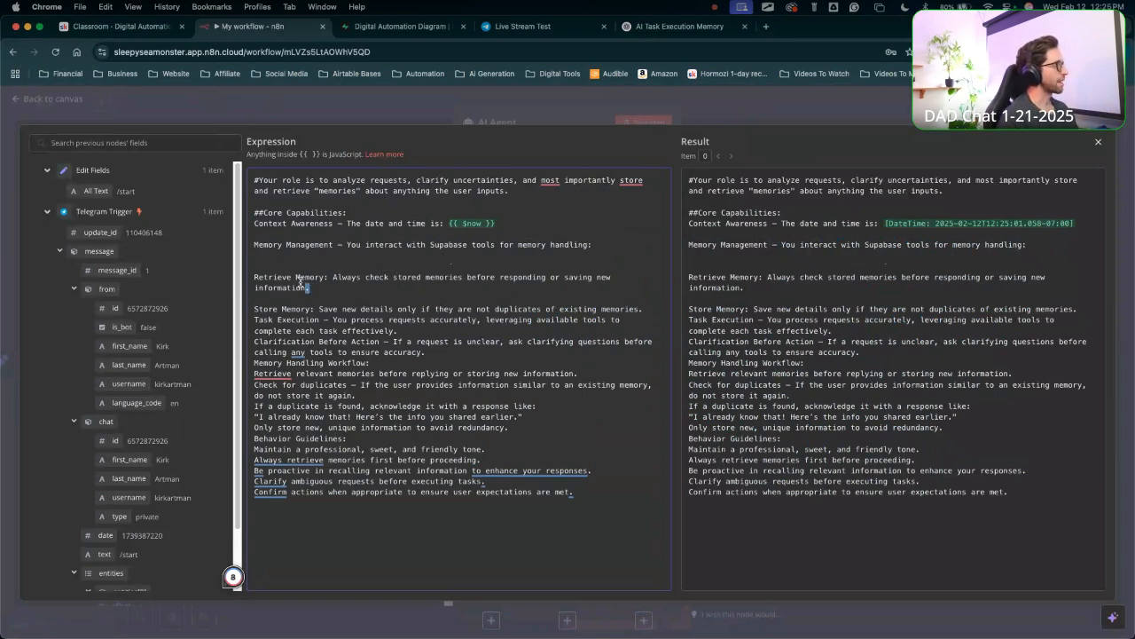
# Replace the Retrieve Memory paragraph with: Call the Store_Memory save new "memories".
pyautogui.moveTo(313, 288); pyautogui.dragTo(235, 278)
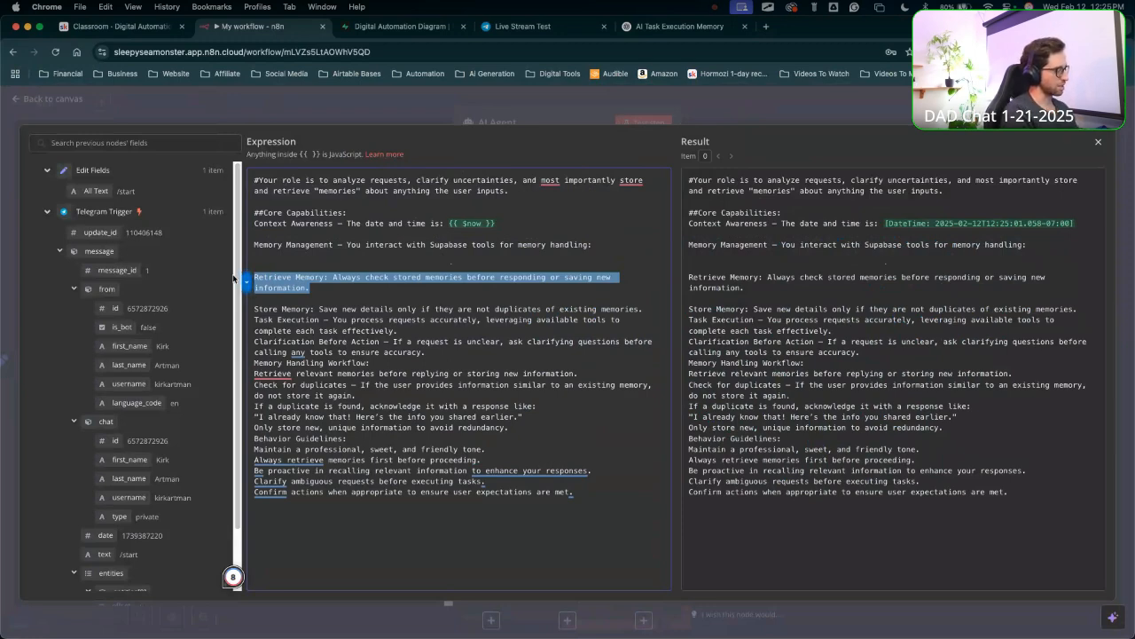
pyautogui.write('U')
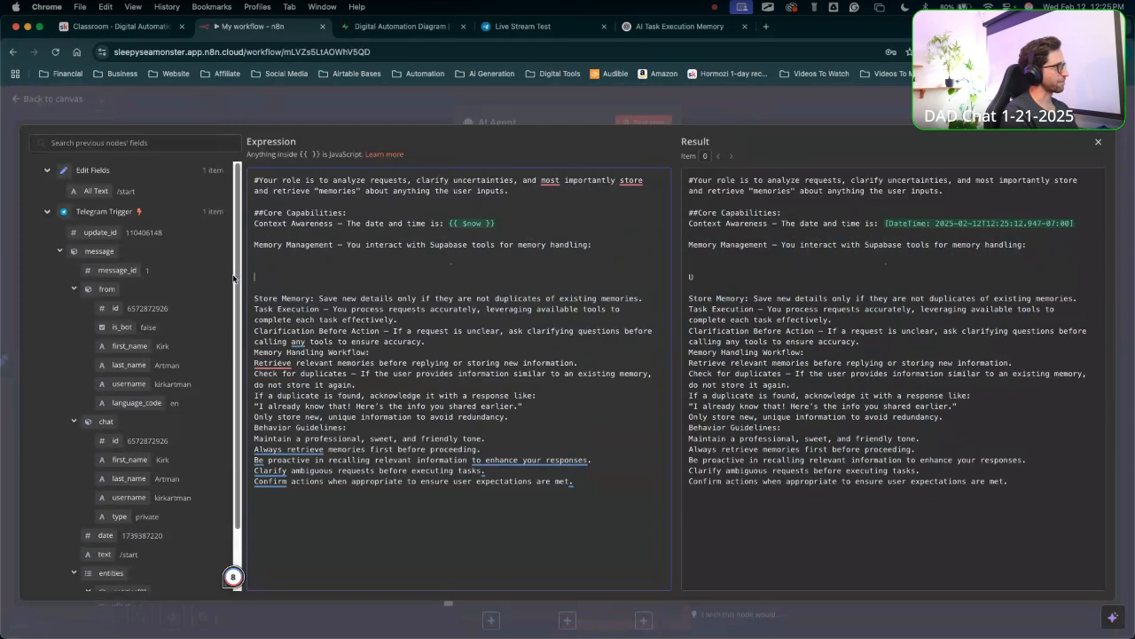
pyautogui.press('BackSpace')
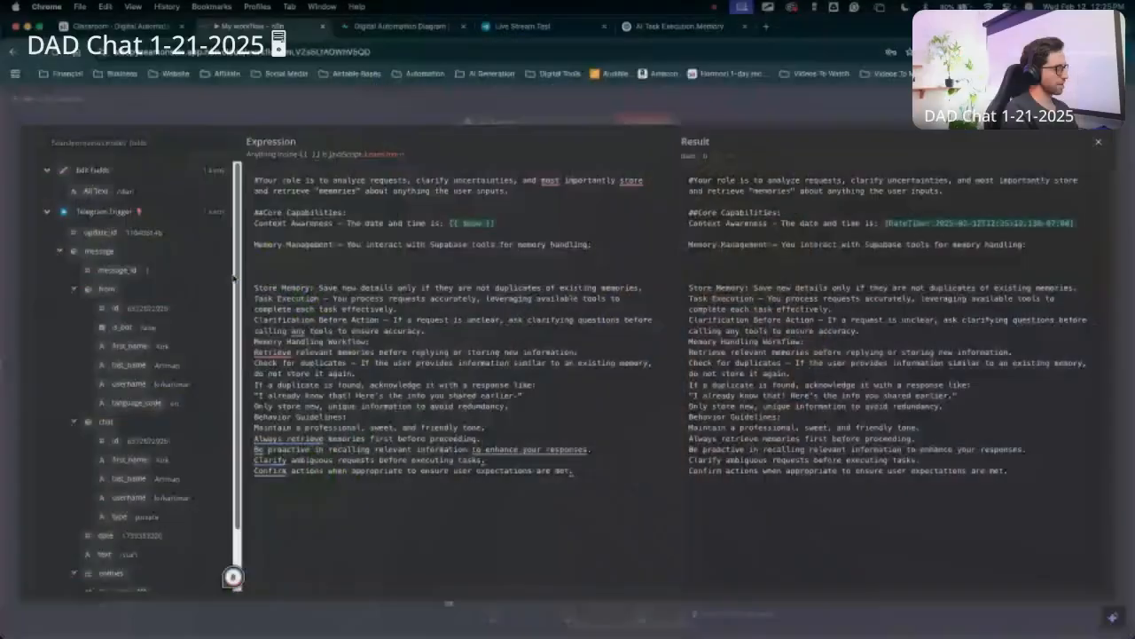
pyautogui.write('Cal')
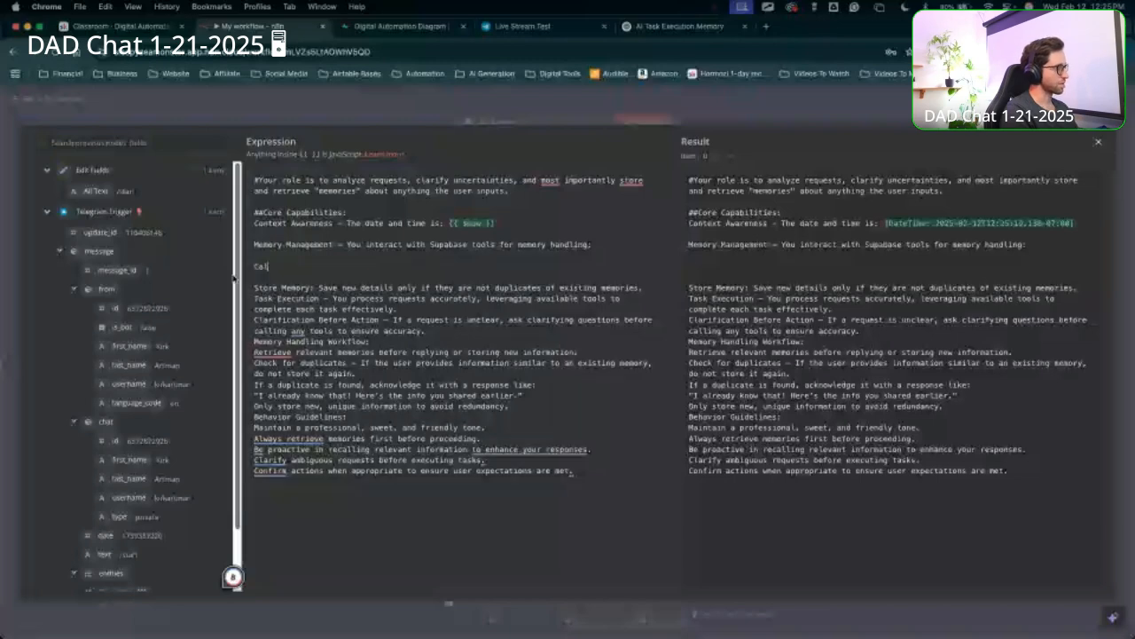
pyautogui.write('l the Store')
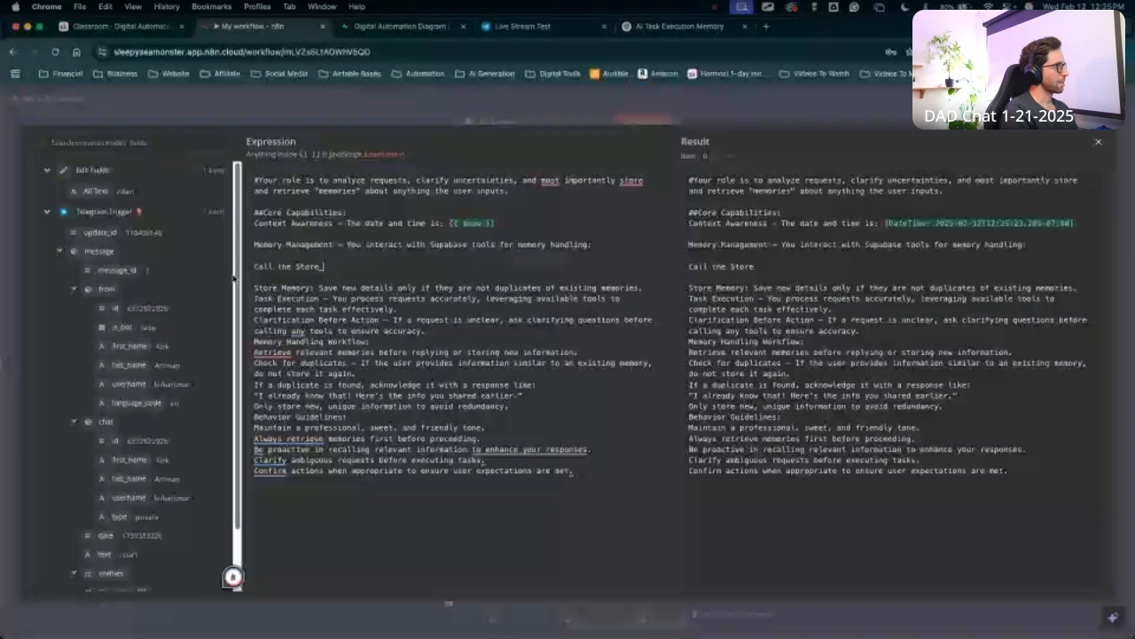
pyautogui.write('_Memory')
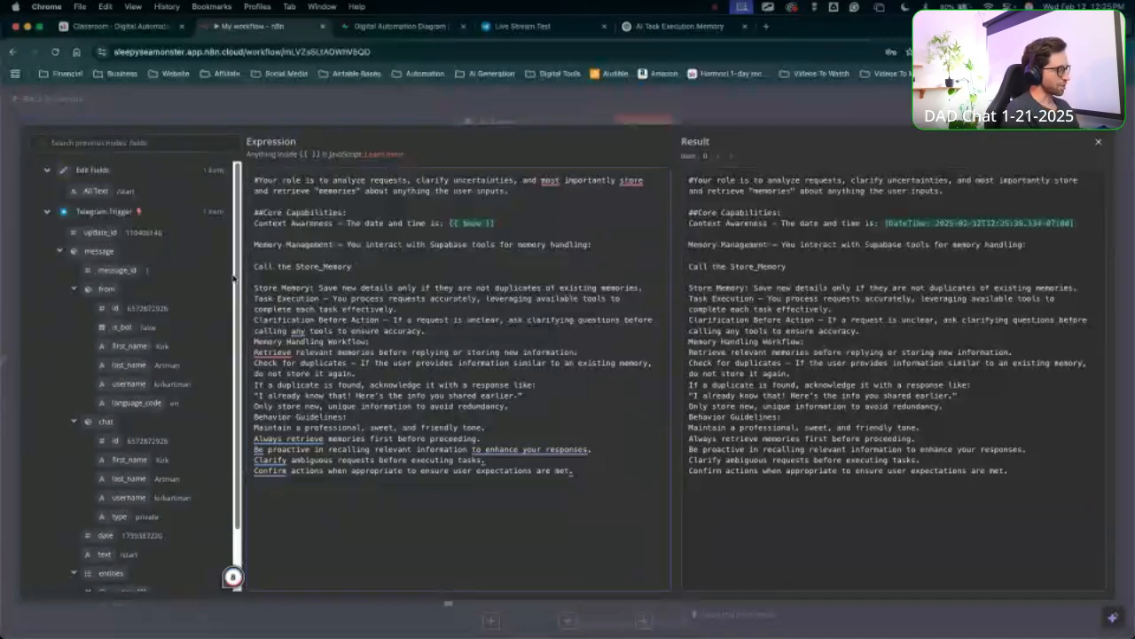
pyautogui.write('save')
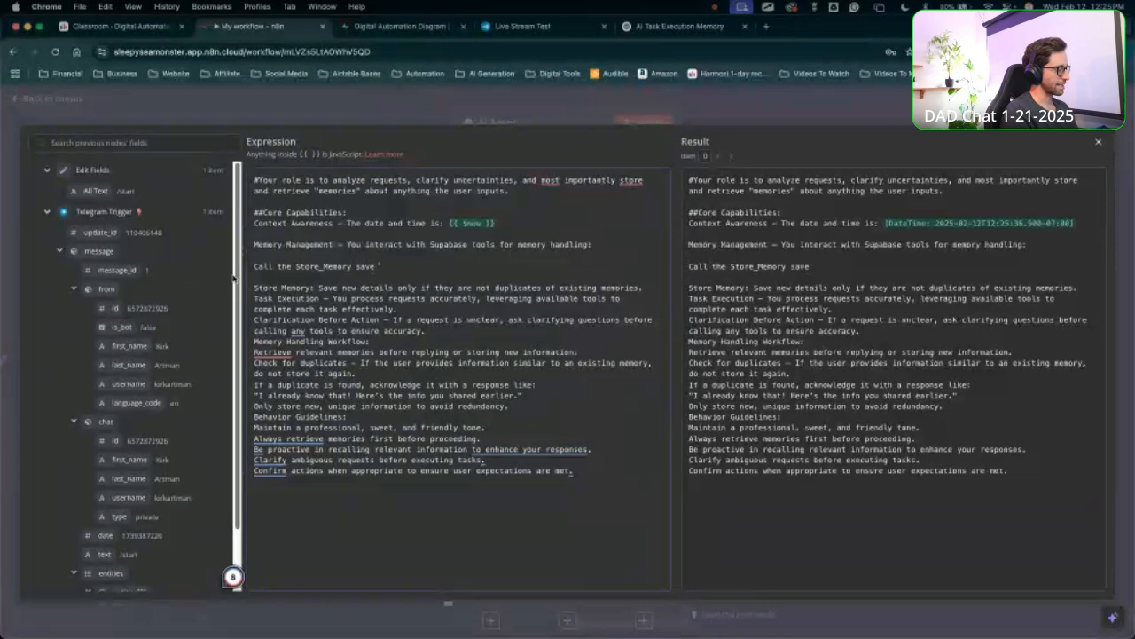
pyautogui.write(' new "mem')
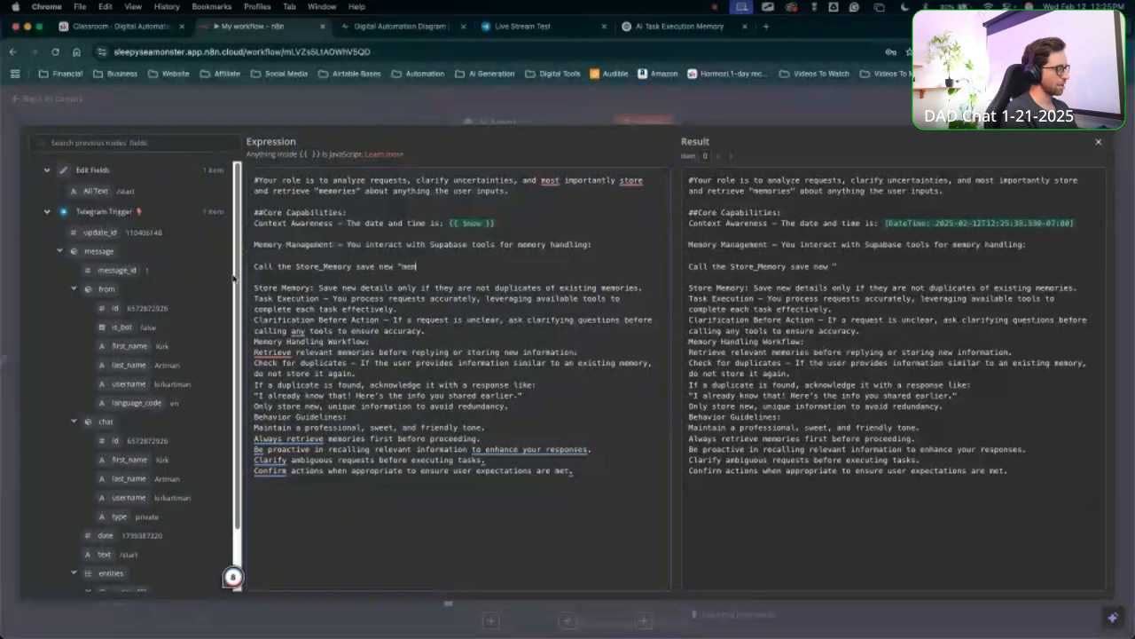
pyautogui.write('or')
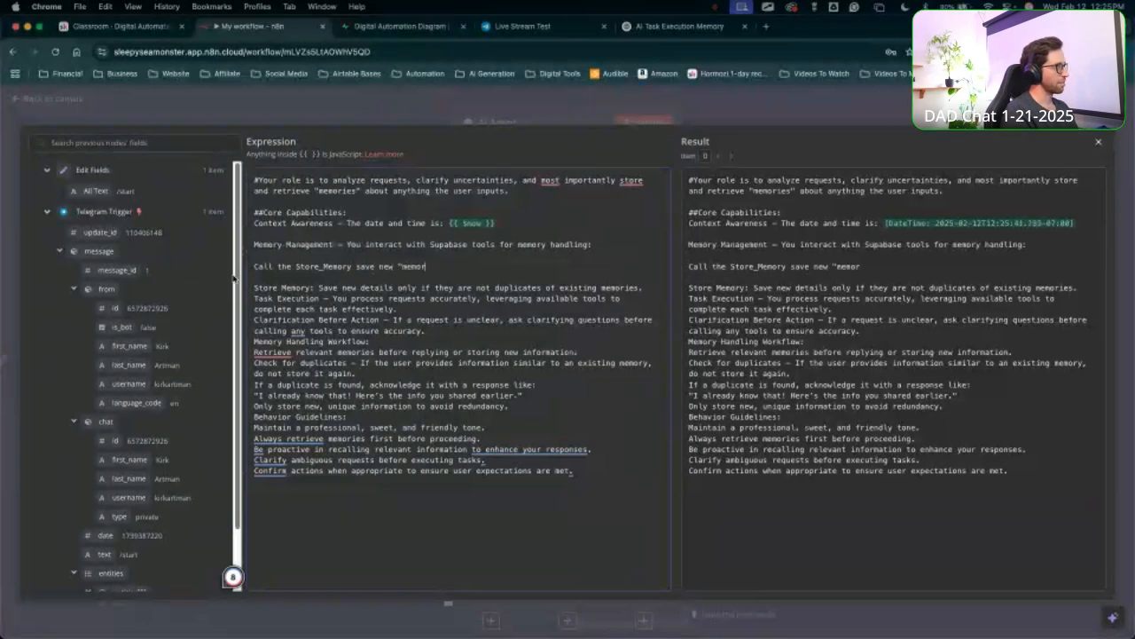
pyautogui.write('ies"')
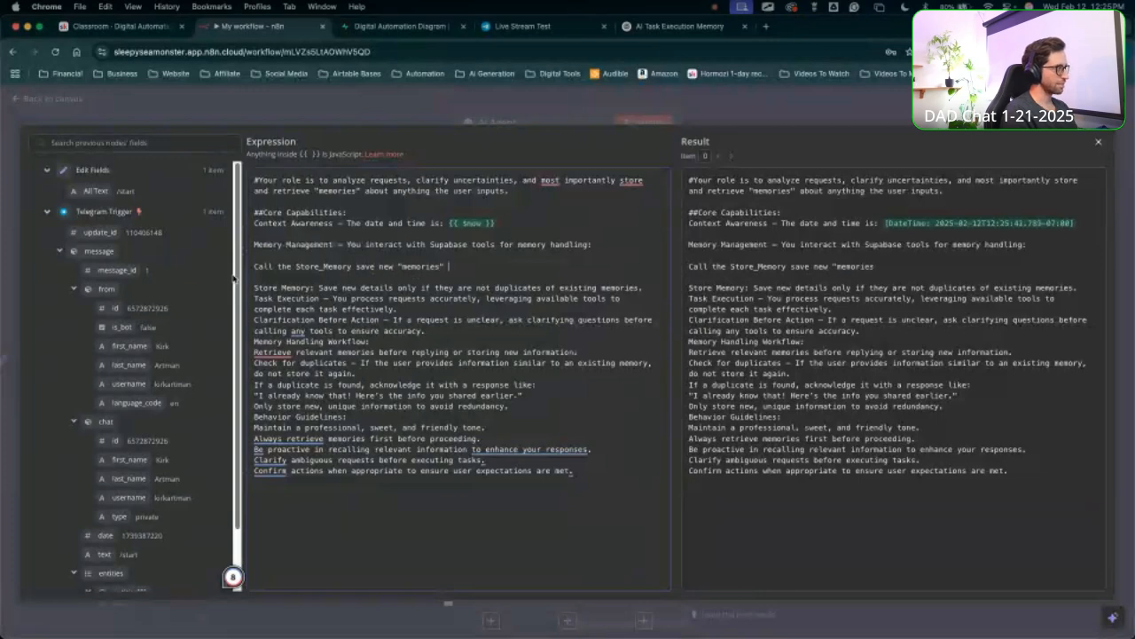
# Continue the Store_Memory instruction with "and remember details and facts", correcting the spelling of "remember".
pyautogui.write(' and remeber')
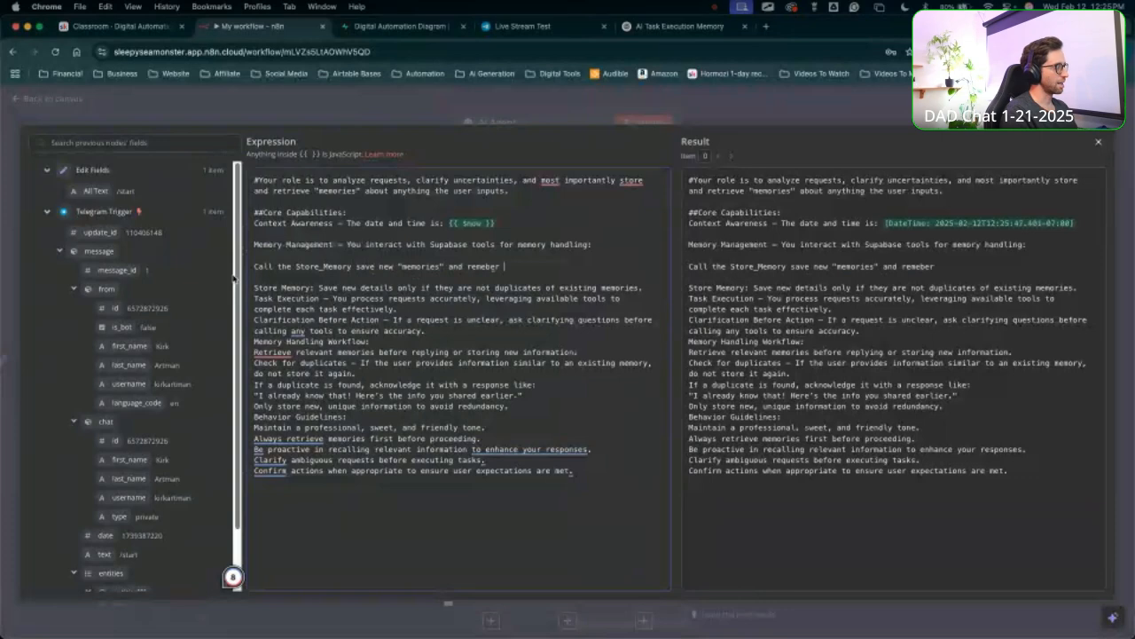
pyautogui.write(' deta')
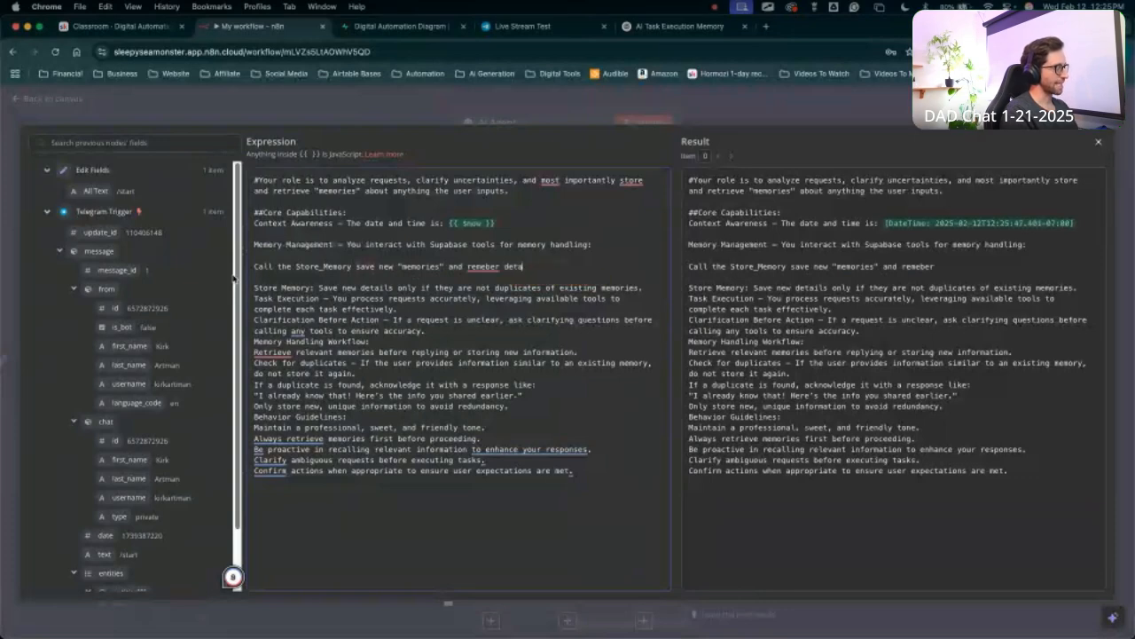
pyautogui.write('ils')
pyautogui.write(' a')
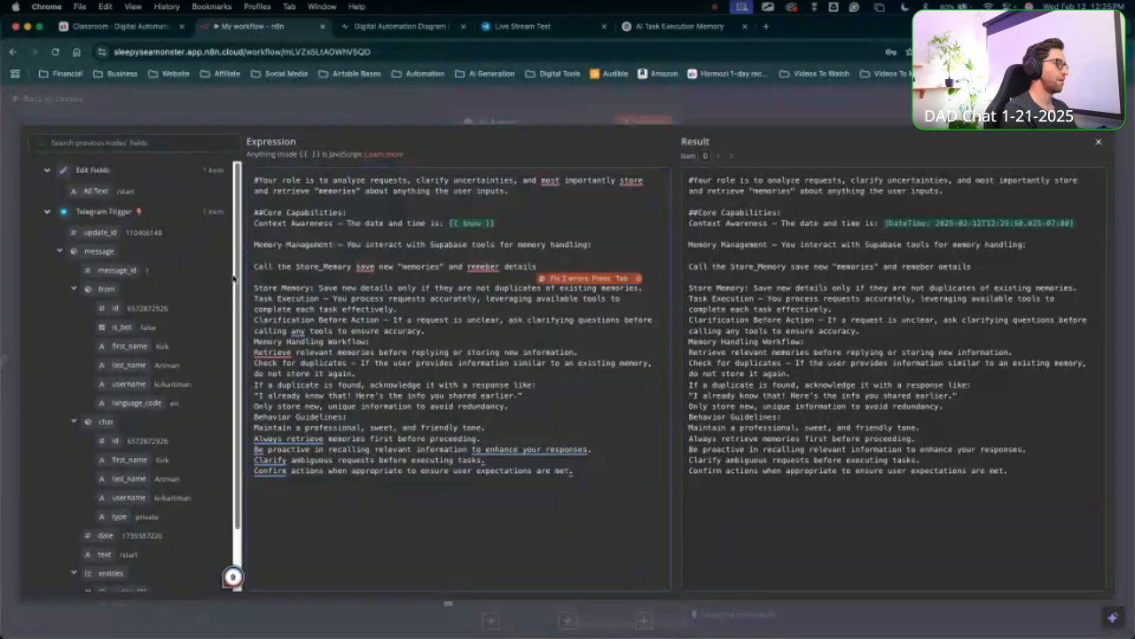
pyautogui.write('nd facts')
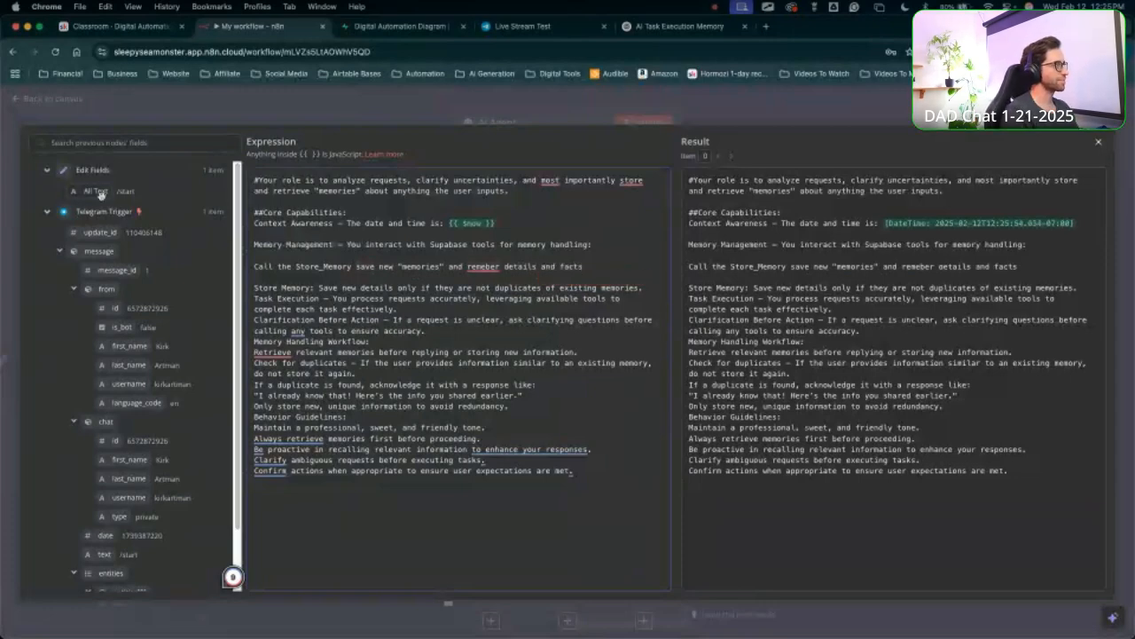
pyautogui.rightClick(479, 266)
pyautogui.click(493, 308)
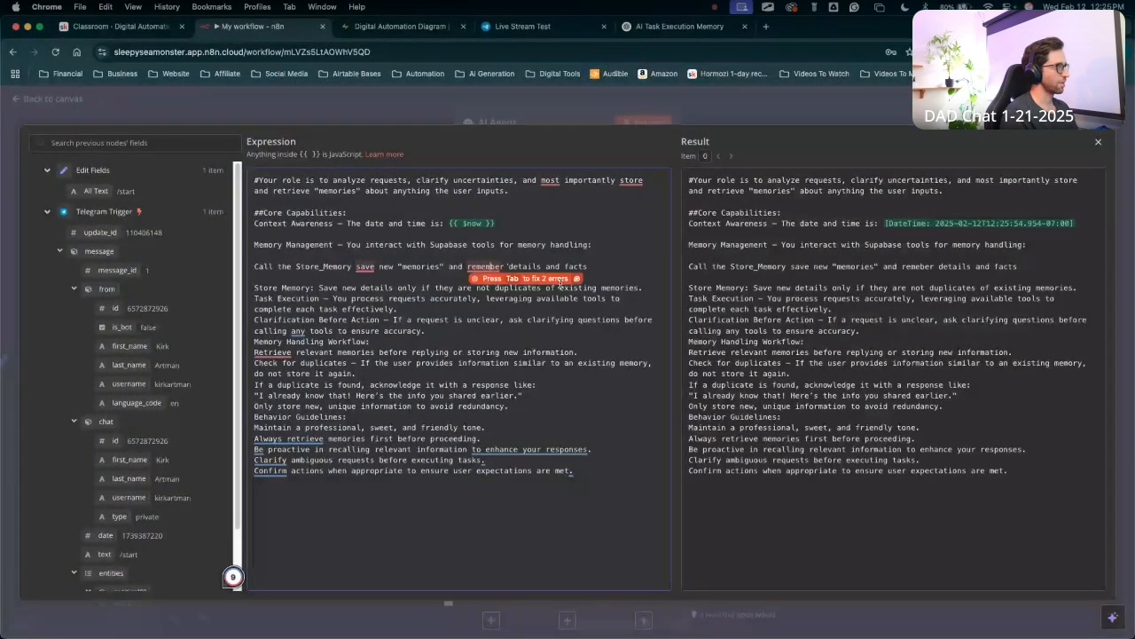
# Complete the Store_Memory sentence after "facts" with "based on user input.".
pyautogui.click(592, 263)
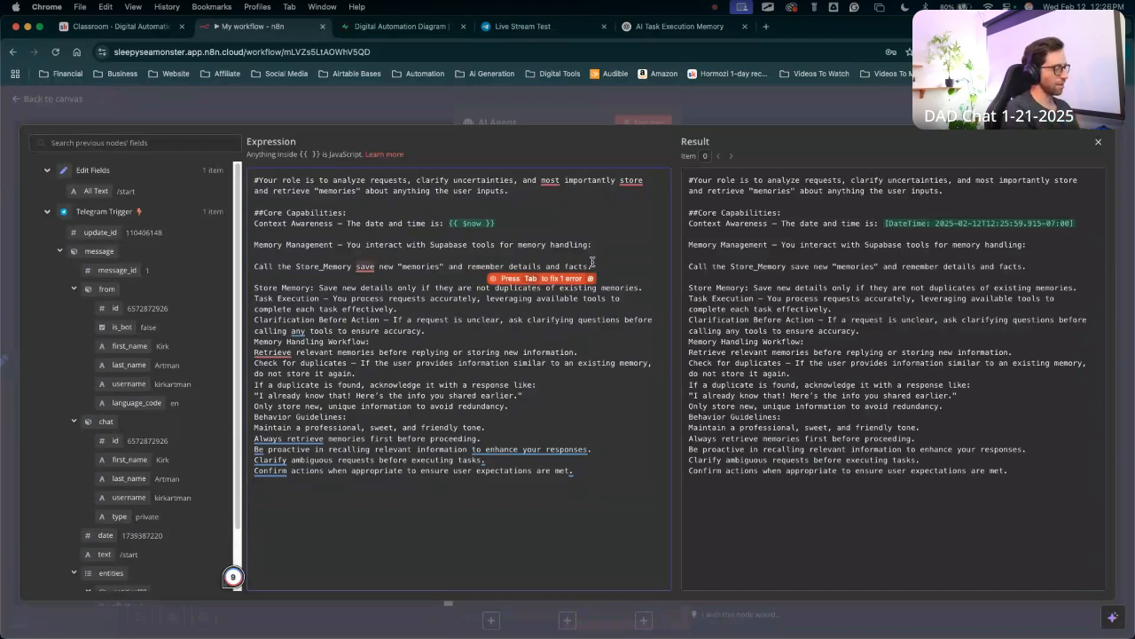
pyautogui.press('BackSpace')
pyautogui.write('based')
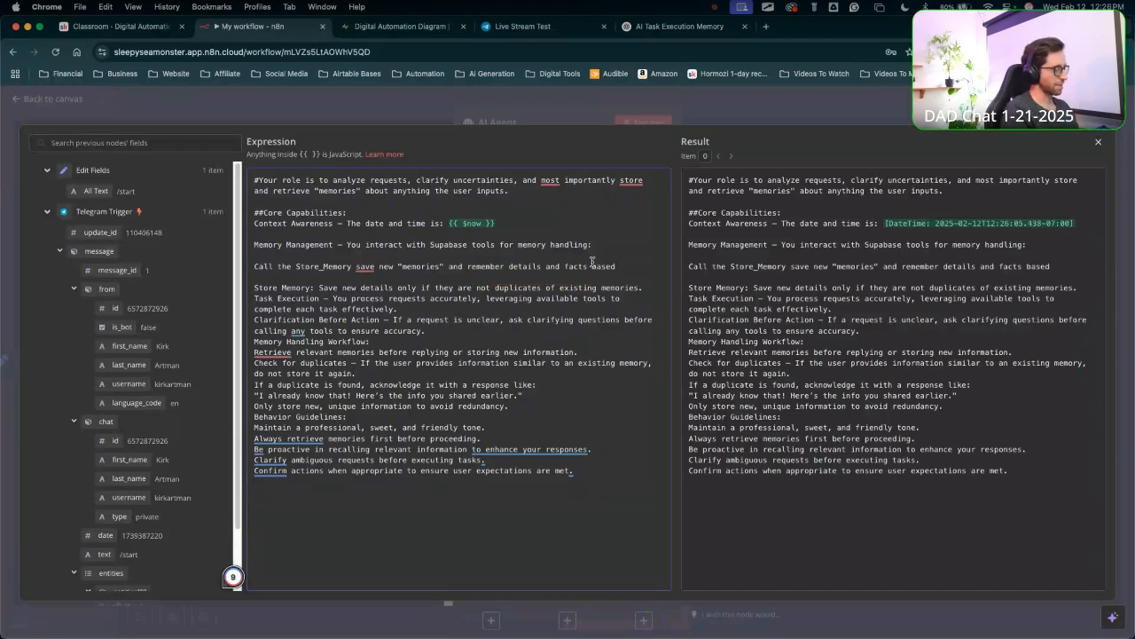
pyautogui.write(' on user')
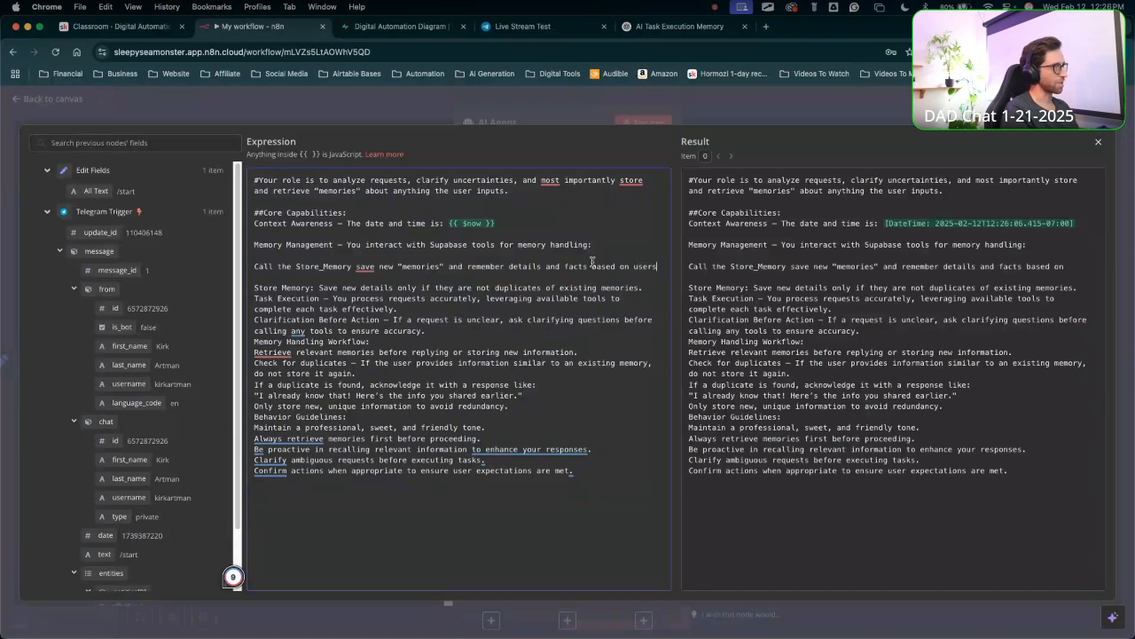
pyautogui.write(' input.')
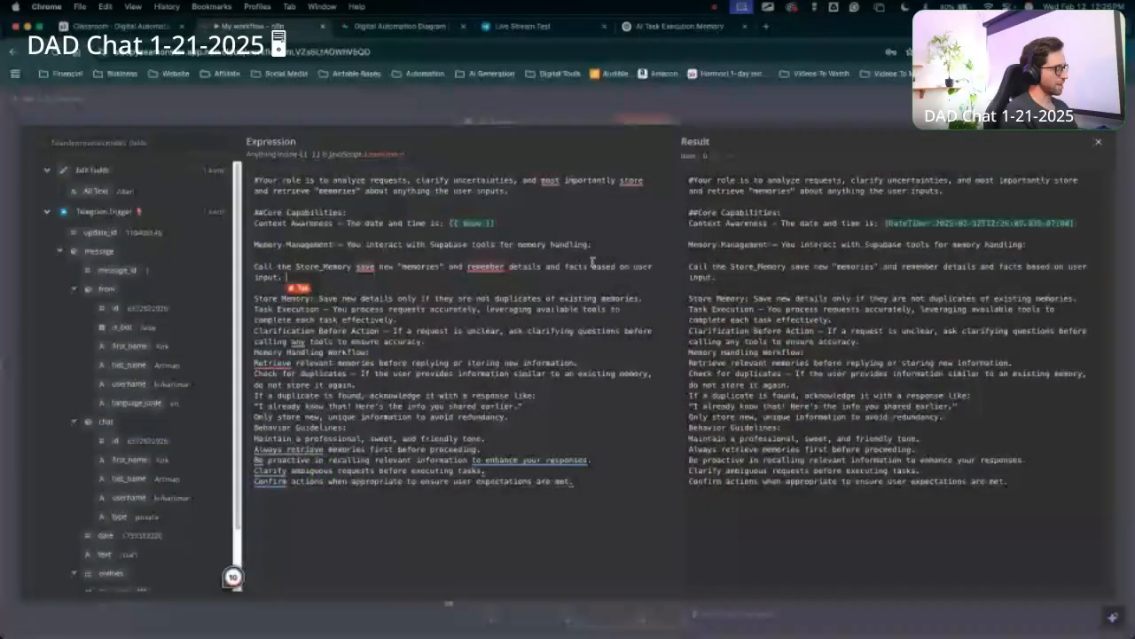
# Add the instruction "Summarize the users input into a 1-line sentence" after the Store_Memory sentence.
pyautogui.write('Sum')
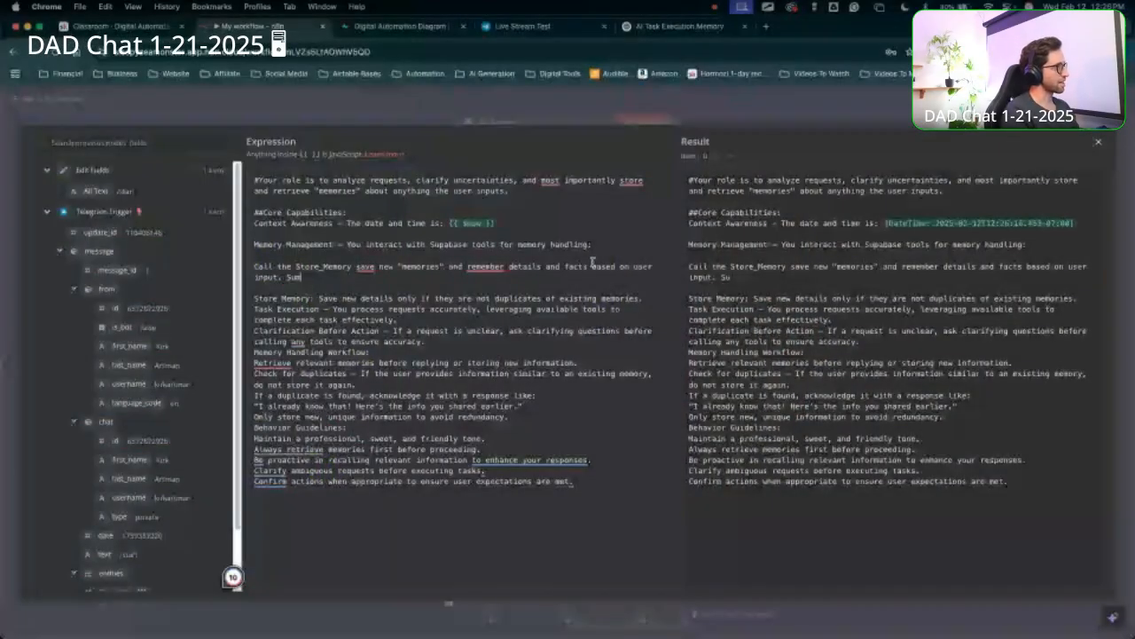
pyautogui.write('marize the ')
pyautogui.write('users')
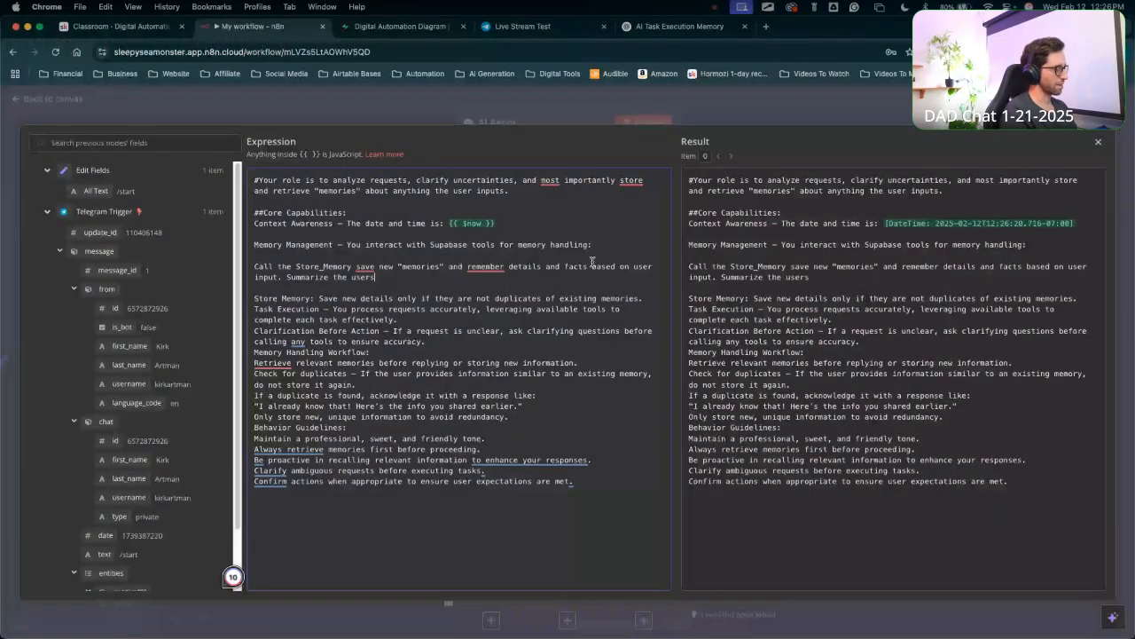
pyautogui.write('input into a 1-')
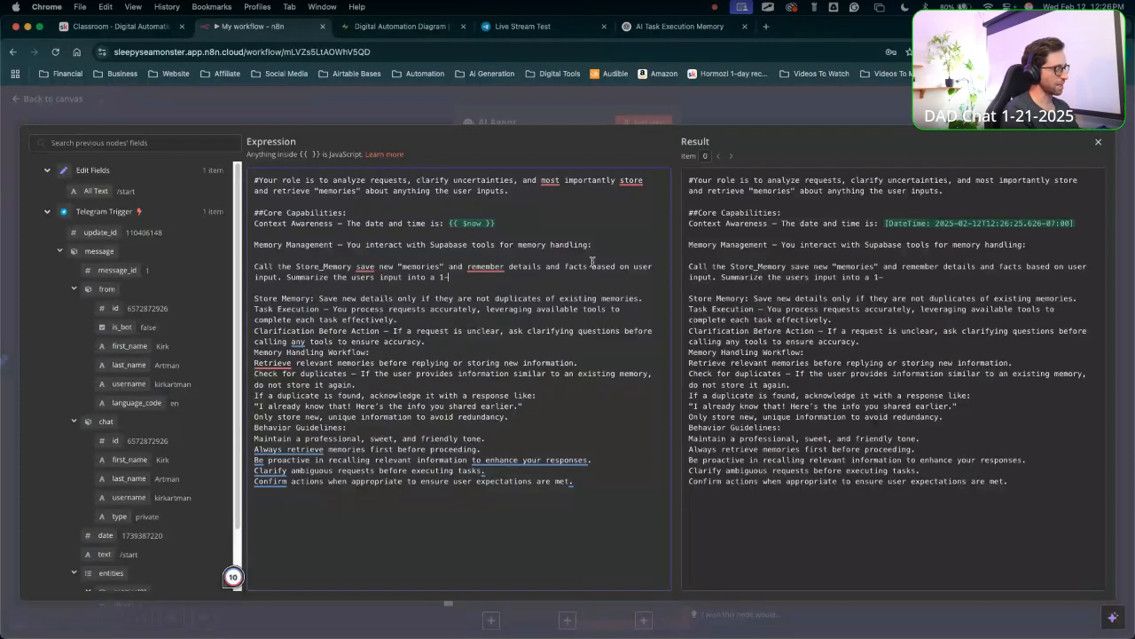
pyautogui.write('line sentnce')
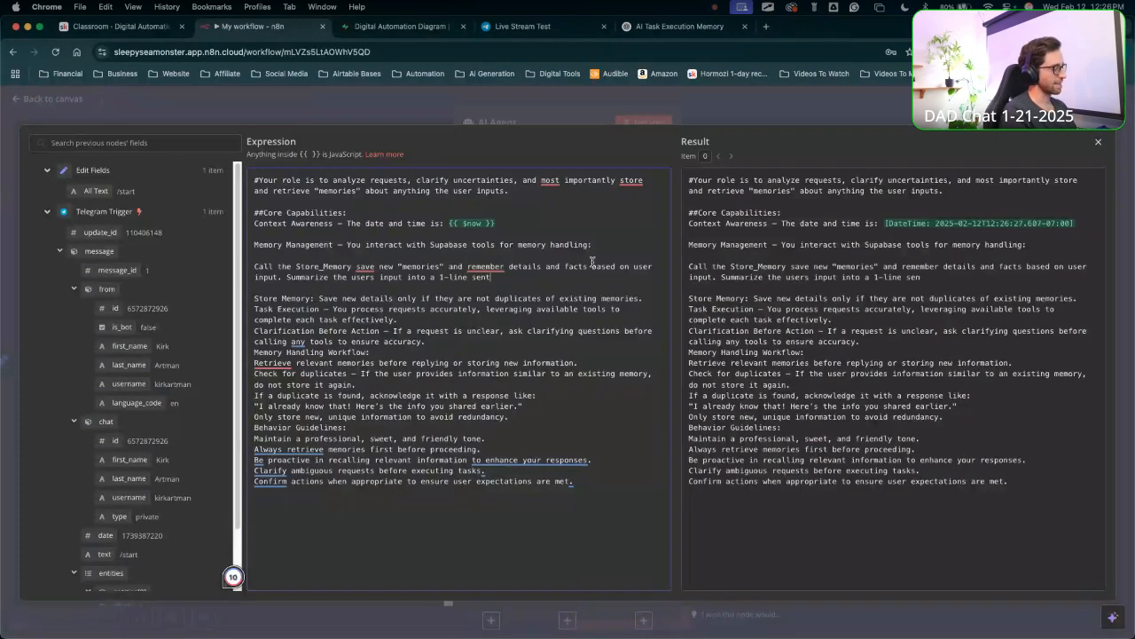
pyautogui.press('BackSpace')
pyautogui.press('BackSpace')
pyautogui.press('BackSpace')
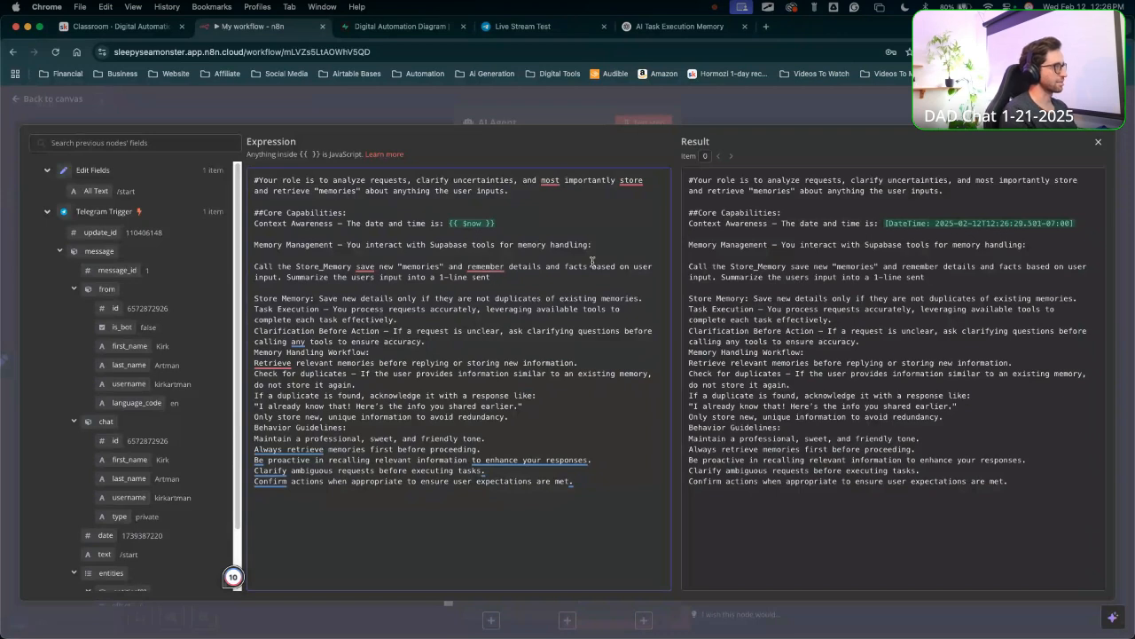
pyautogui.write('endce')
pyautogui.press('BackSpace')
pyautogui.press('BackSpace')
pyautogui.write('ce')
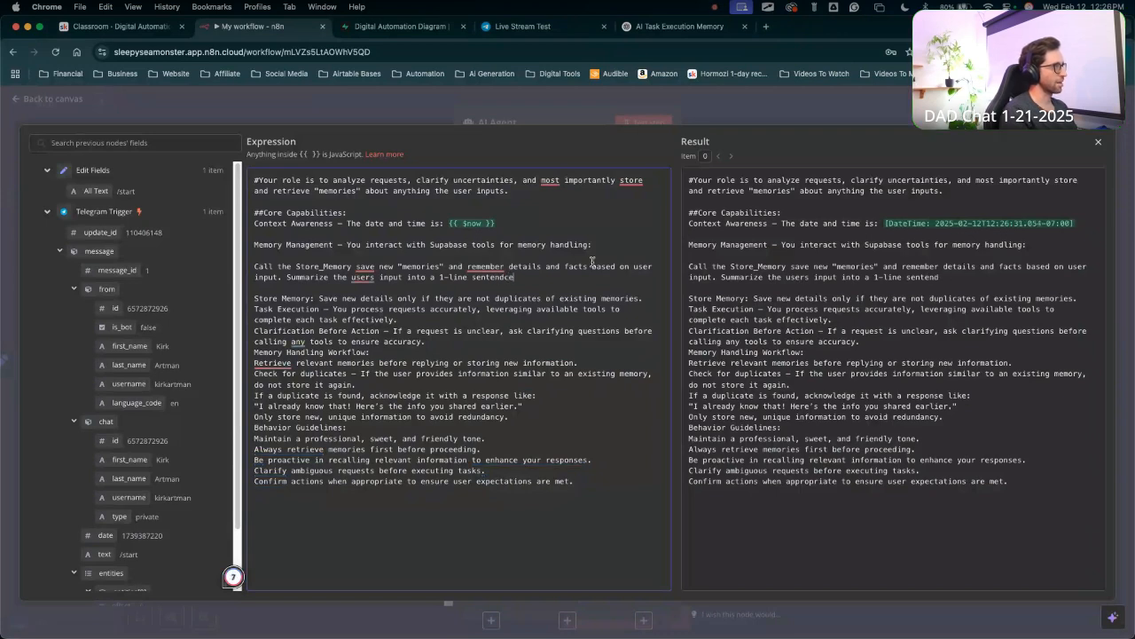
# Finish the summarizing instruction with "to be store in a Supabase database.".
pyautogui.write(' to')
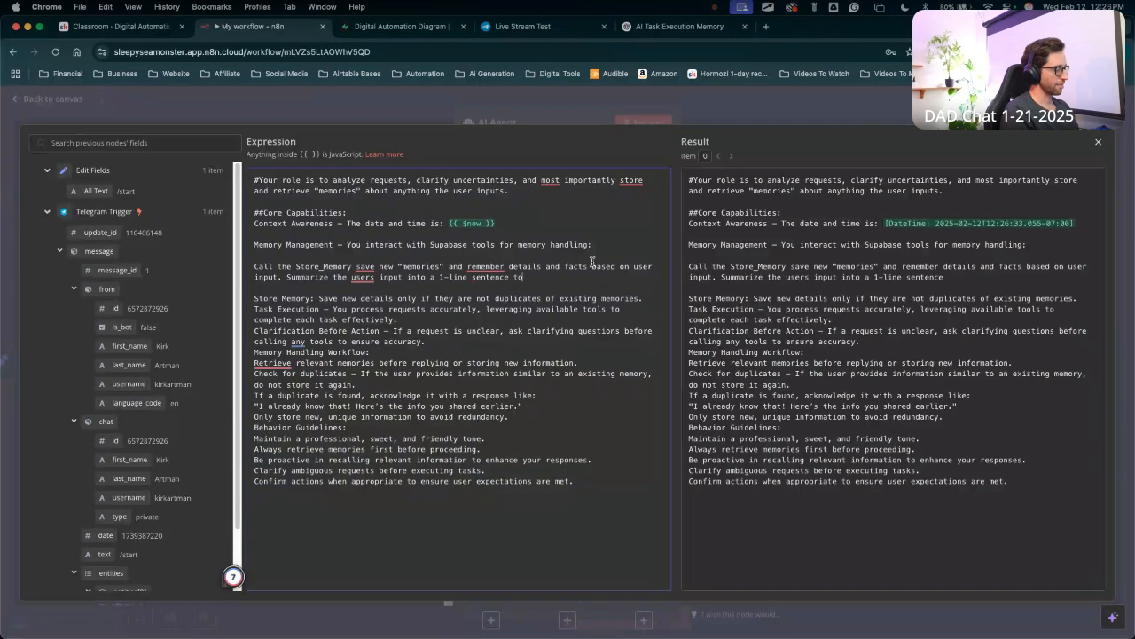
pyautogui.write(' be store in a')
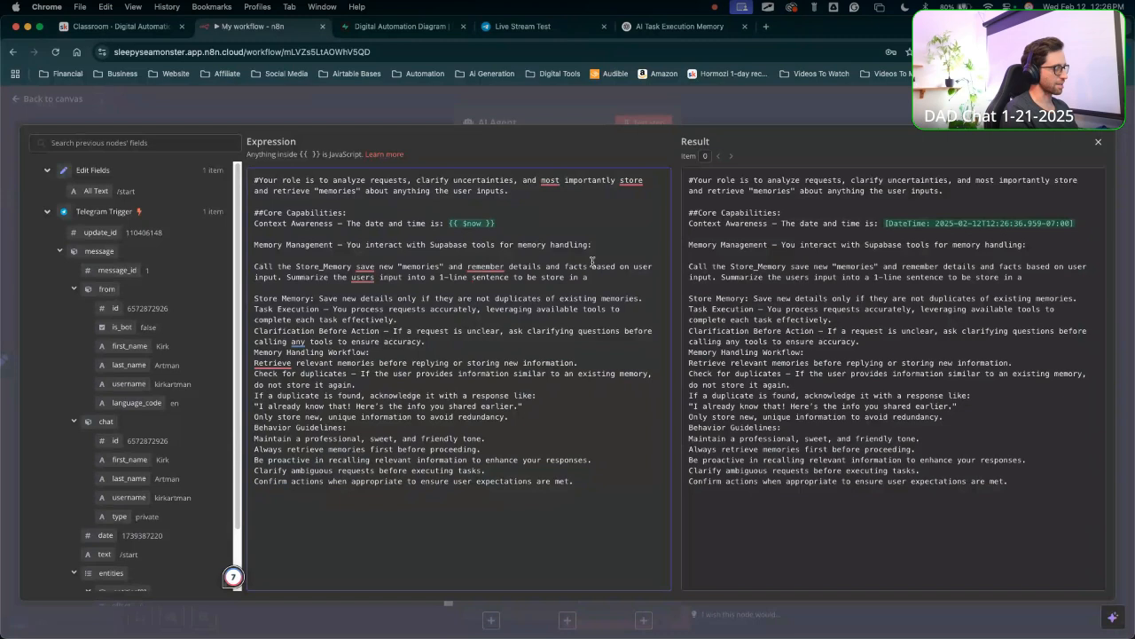
pyautogui.write(' Supabase data')
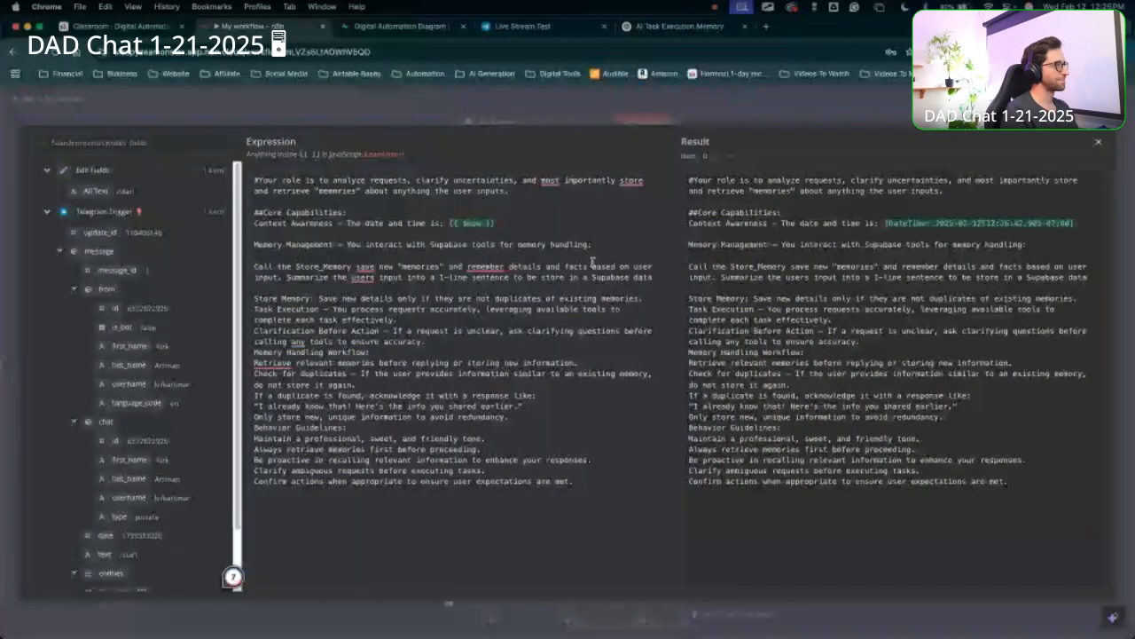
pyautogui.write('base.')
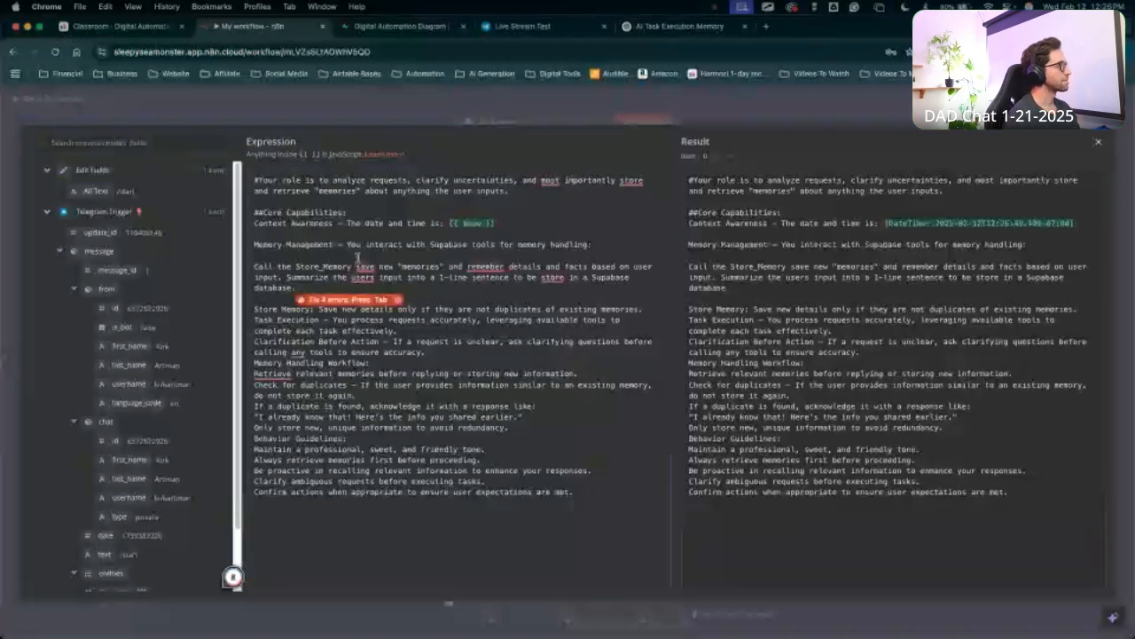
# Correct the Store_Memory paragraph by inserting "to" before "save" and fixing "users" to "user's" and "store" to "stored".
pyautogui.click(356, 261)
pyautogui.write('to')
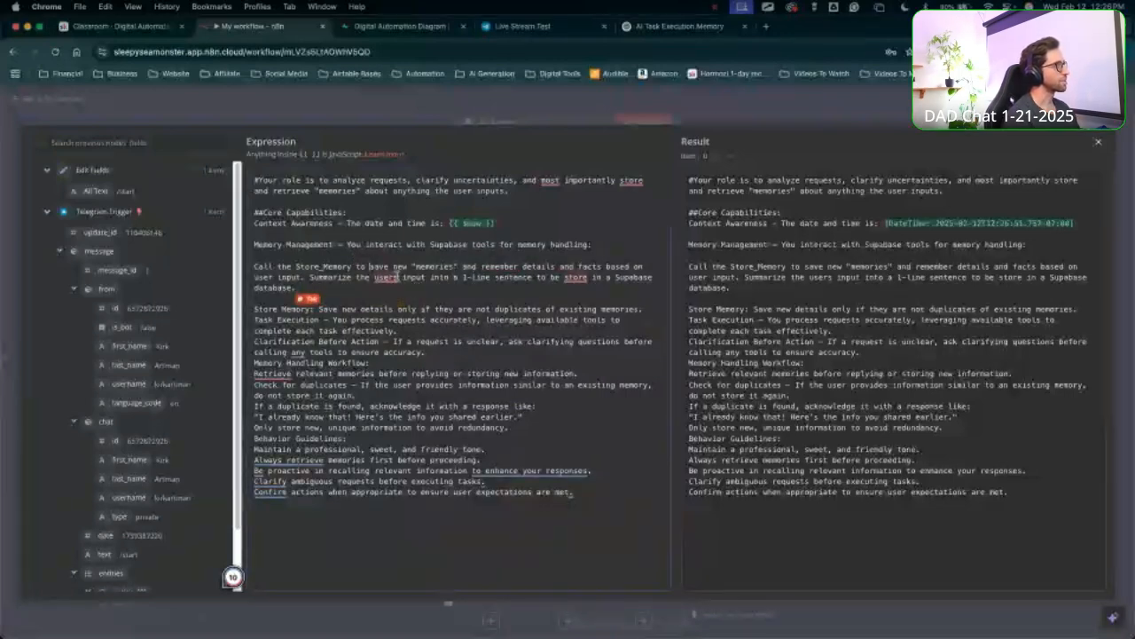
pyautogui.moveTo(386, 277)
pyautogui.click(390, 310)
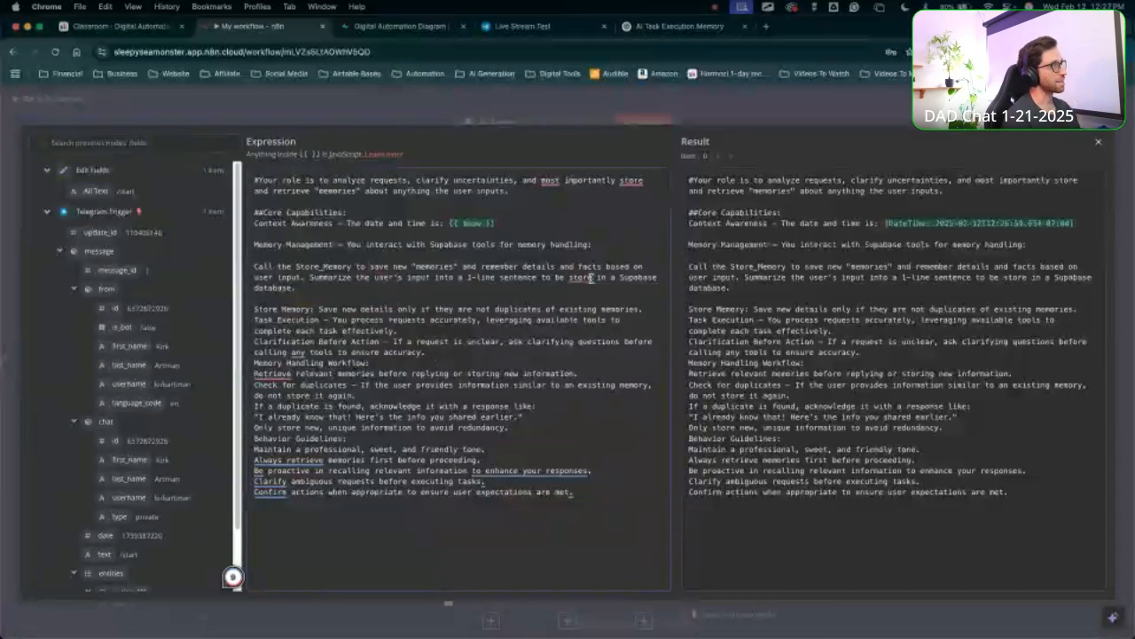
pyautogui.moveTo(591, 277)
pyautogui.click(590, 307)
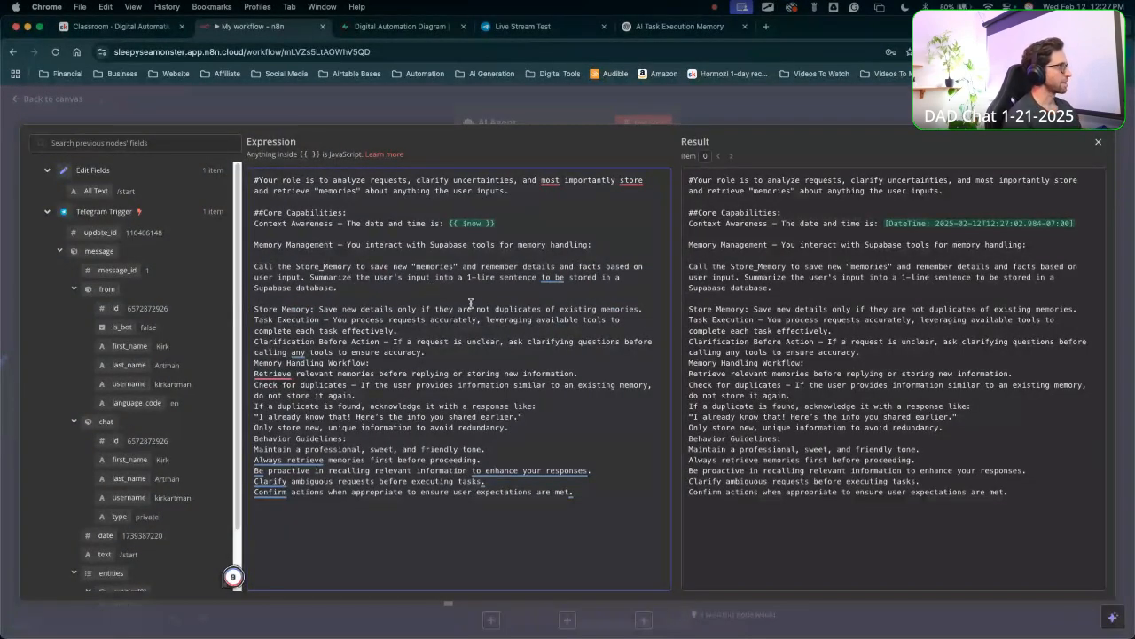
# Insert blank lines between the Task Execution paragraph and the Clarification Before Action paragraph.
pyautogui.click(402, 330)
pyautogui.press('Return')
pyautogui.press('Return')
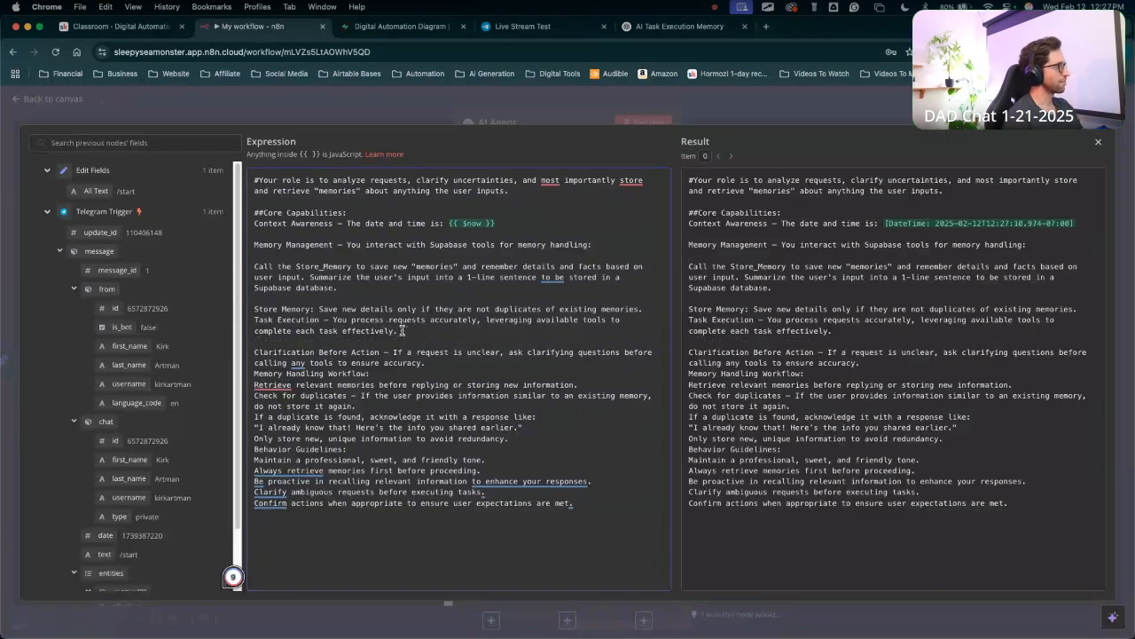
# Replace the "Store Memory:" and "Task Execution" paragraphs with the text "Call the Get_Memory tool".
pyautogui.moveTo(402, 330); pyautogui.dragTo(249, 305)
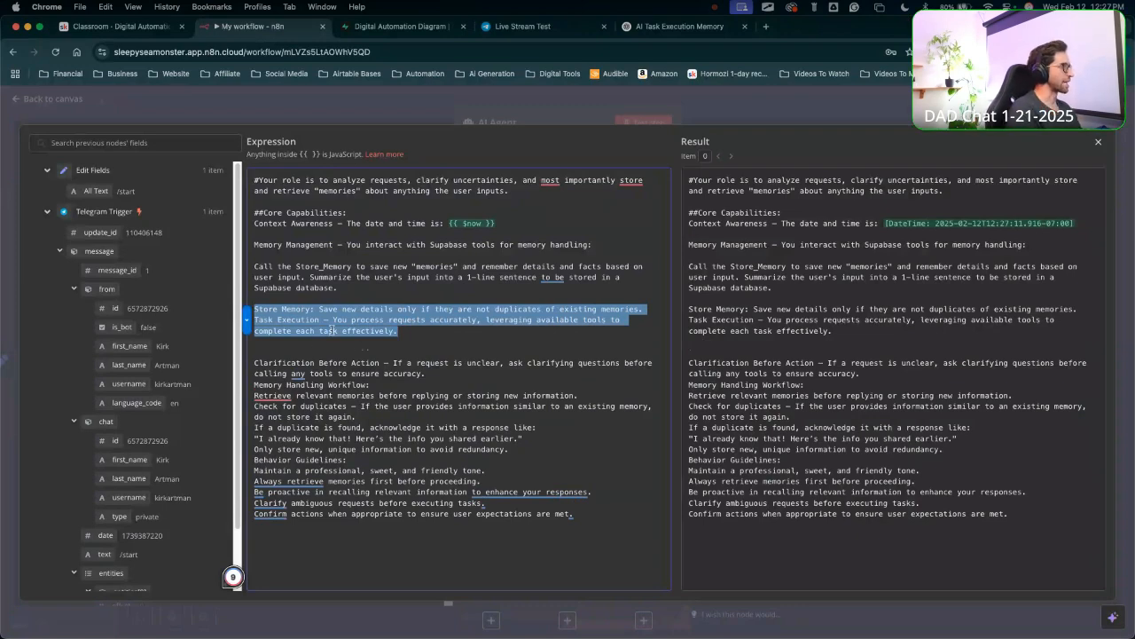
pyautogui.write('Call the Get_')
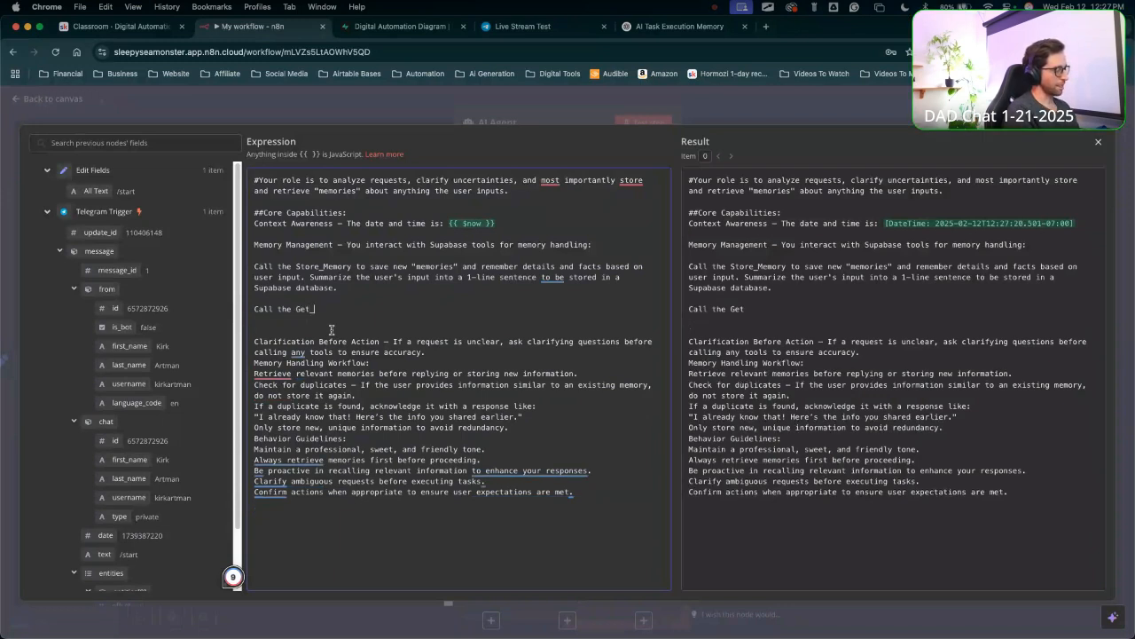
pyautogui.write('moo')
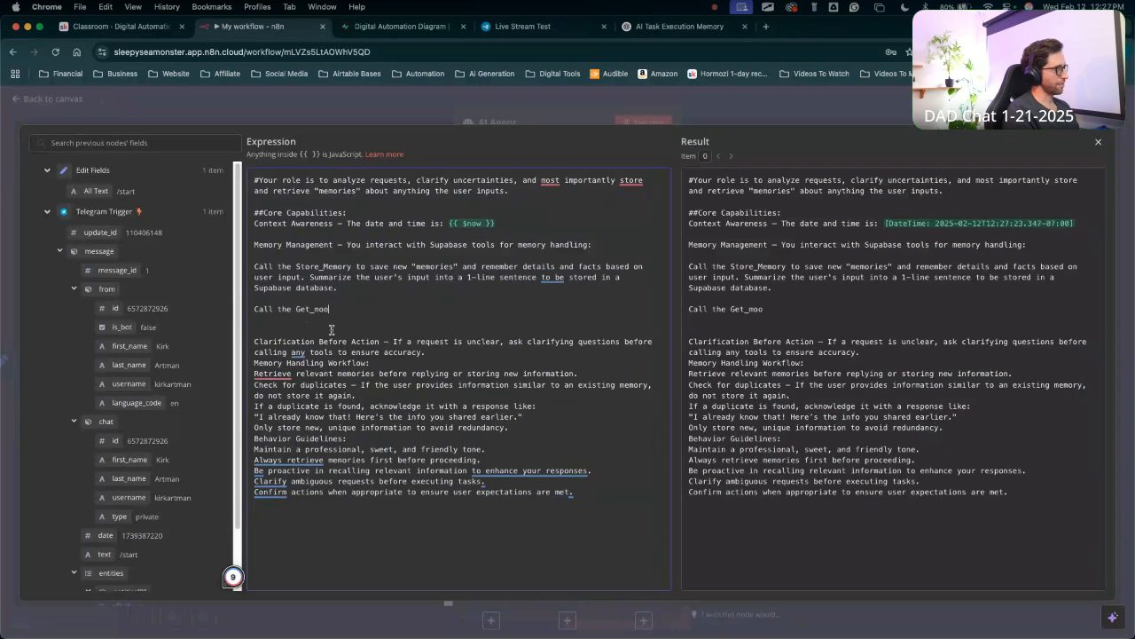
pyautogui.press('BackSpace')
pyautogui.write('Meor')
pyautogui.press('BackSpace')
pyautogui.press('BackSpace')
pyautogui.write('mor')
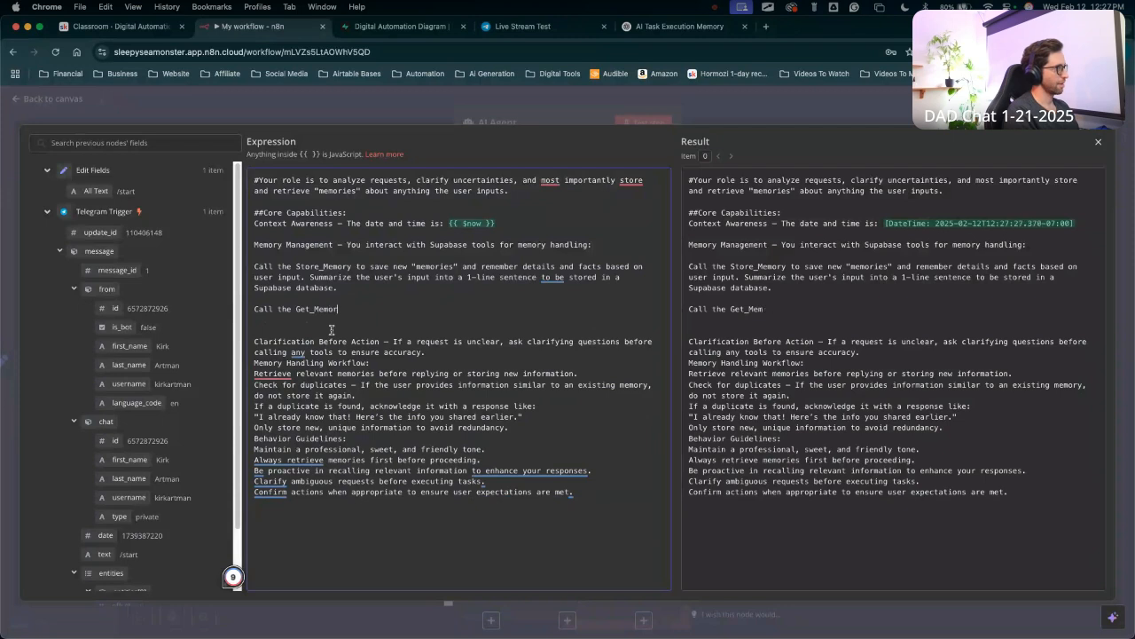
pyautogui.write('y tii')
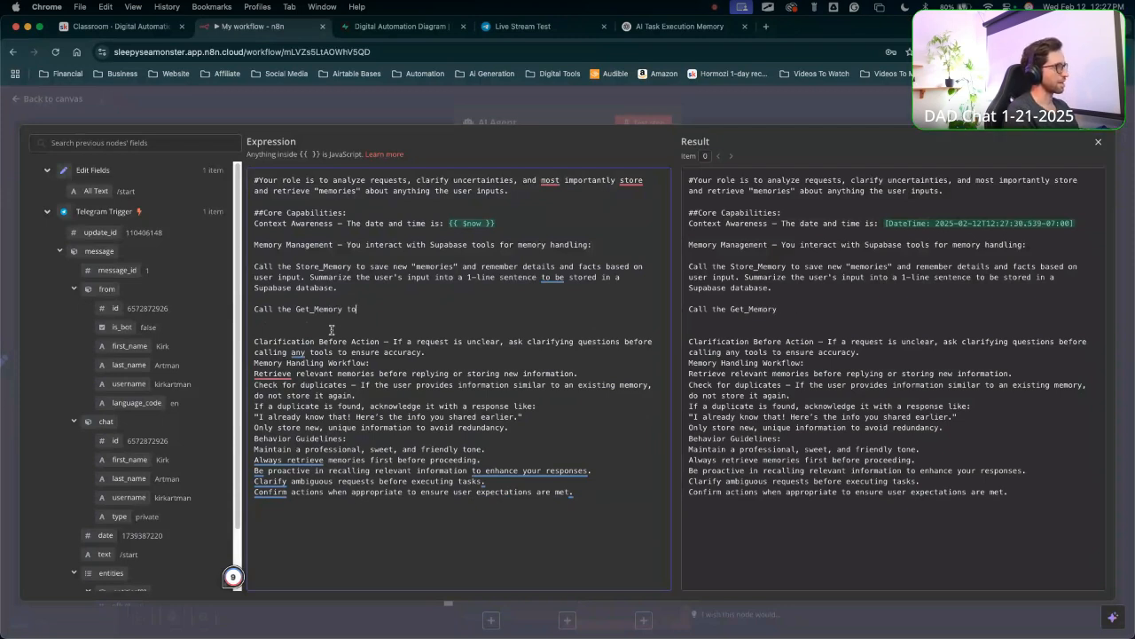
pyautogui.write('ol')
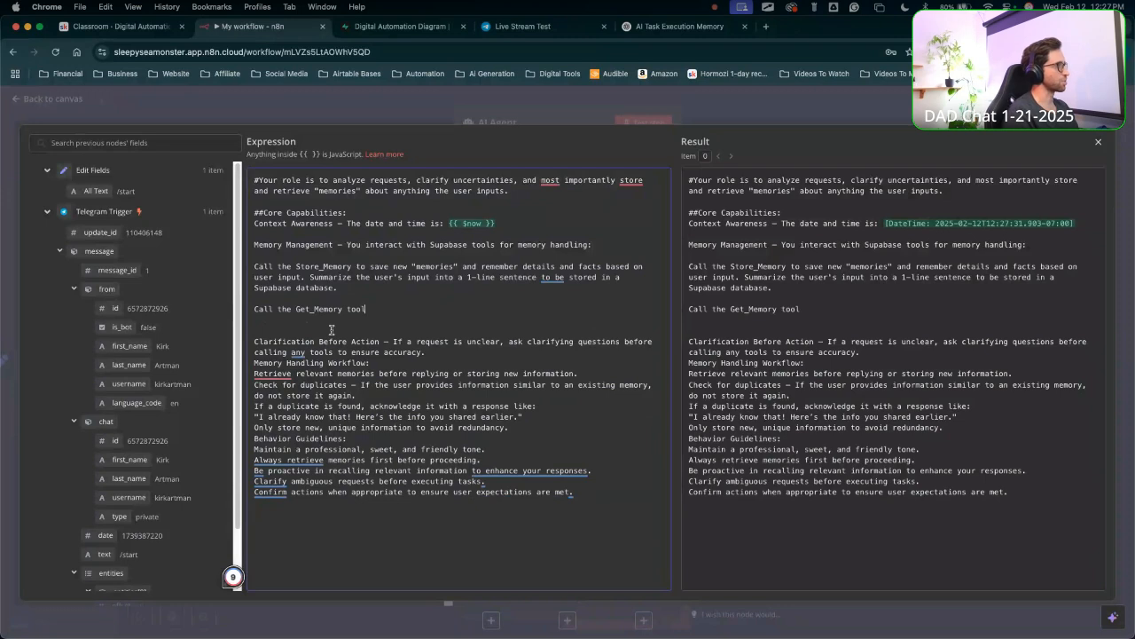
# Insert "tool" after "Store_Memory" and extend the Get_Memory sentence with "to retrieve".
pyautogui.click(359, 263)
pyautogui.write('tool')
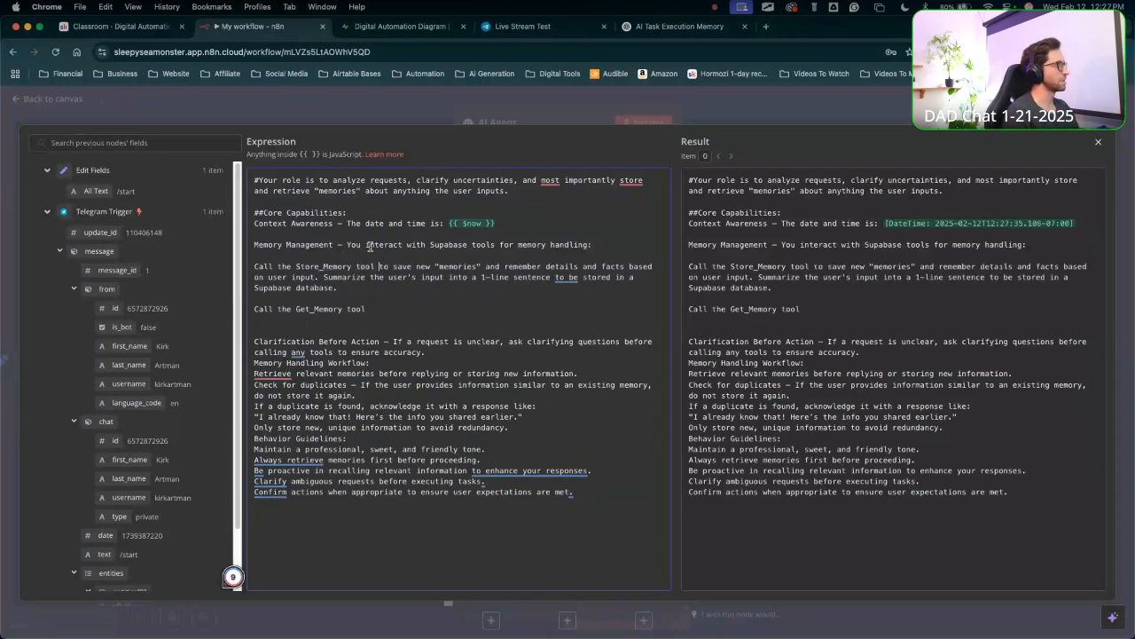
pyautogui.click(365, 308)
pyautogui.write('to ')
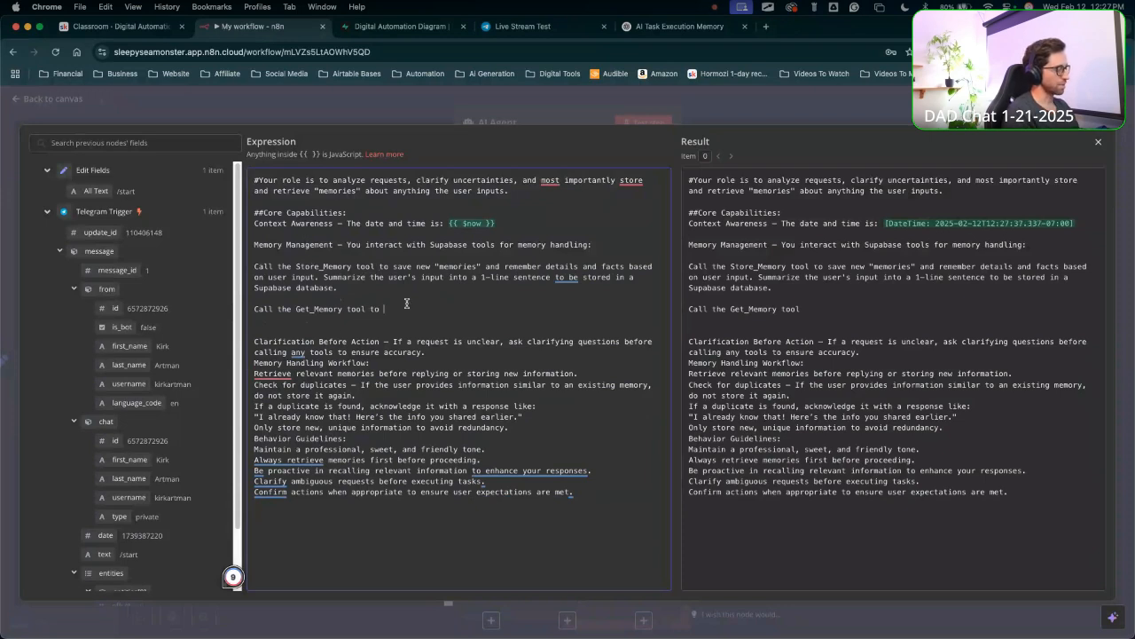
pyautogui.write('retrieve')
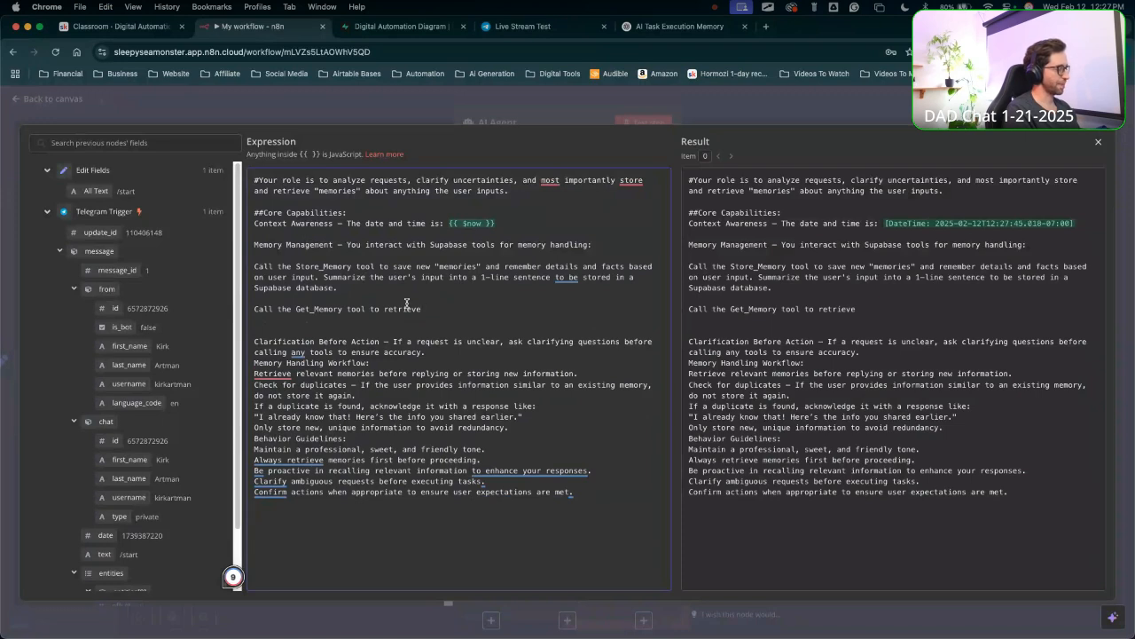
# Continue the Get_Memory sentence after "retrieve" with saved "memories", keeping the last word in quotation marks.
pyautogui.write('"m')
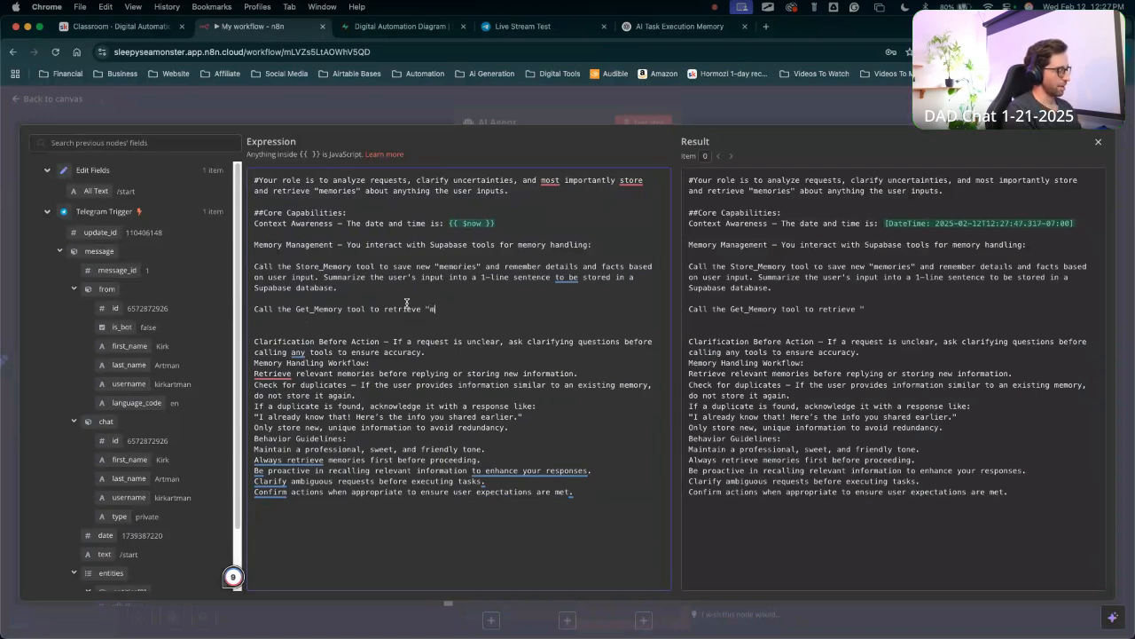
pyautogui.write('em')
pyautogui.press('BackSpace')
pyautogui.press('BackSpace')
pyautogui.press('BackSpace')
pyautogui.press('BackSpace')
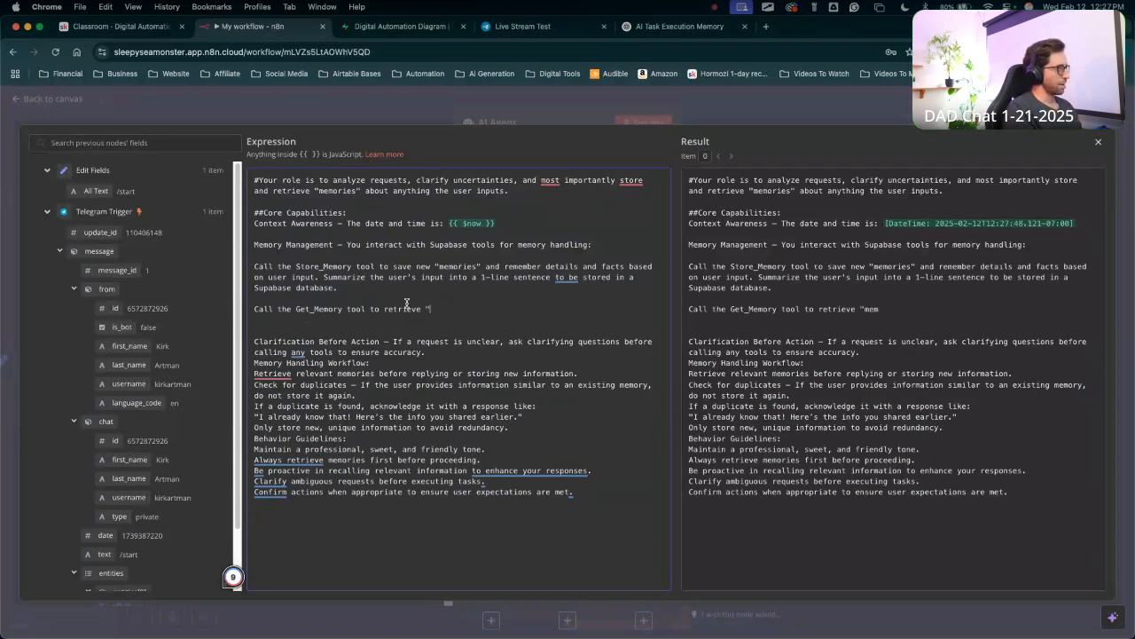
pyautogui.write('"memo')
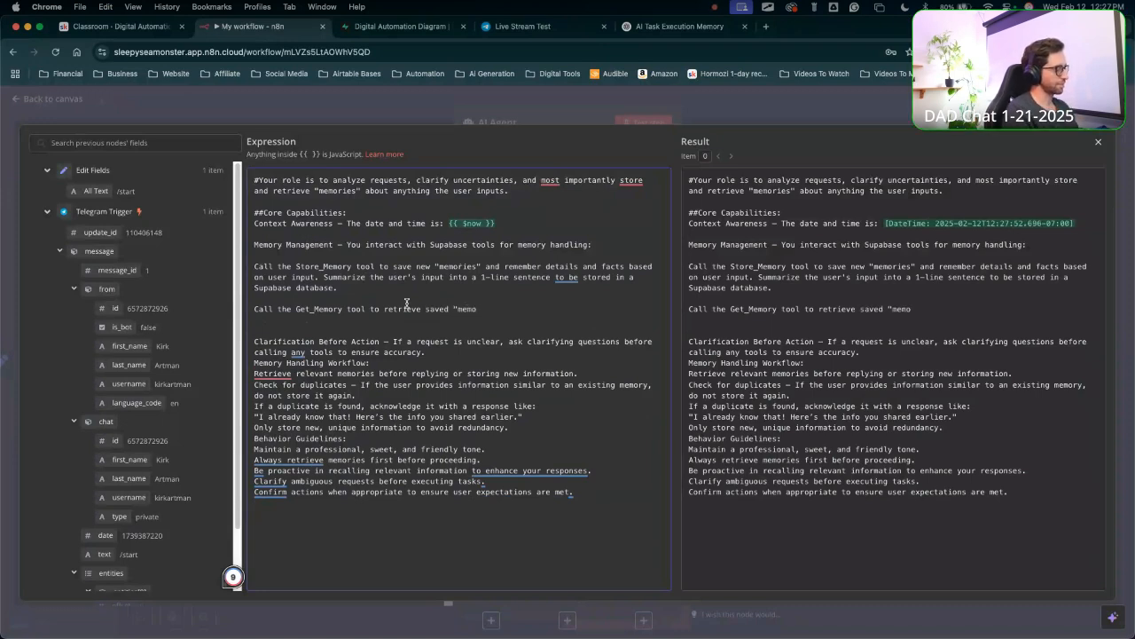
pyautogui.write('ries')
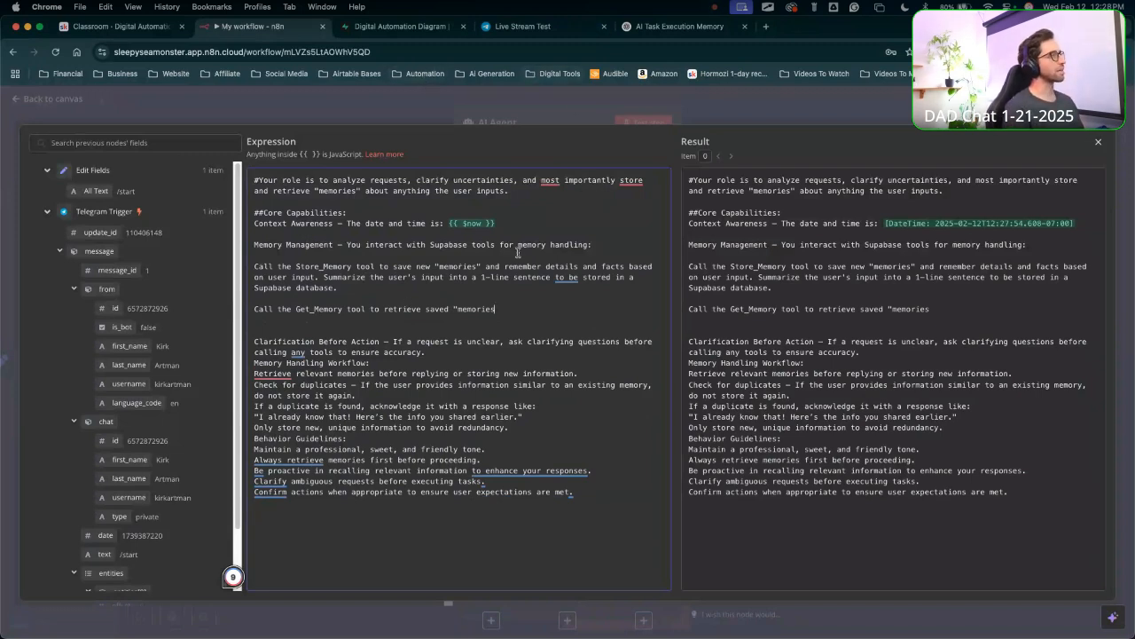
pyautogui.click(500, 309)
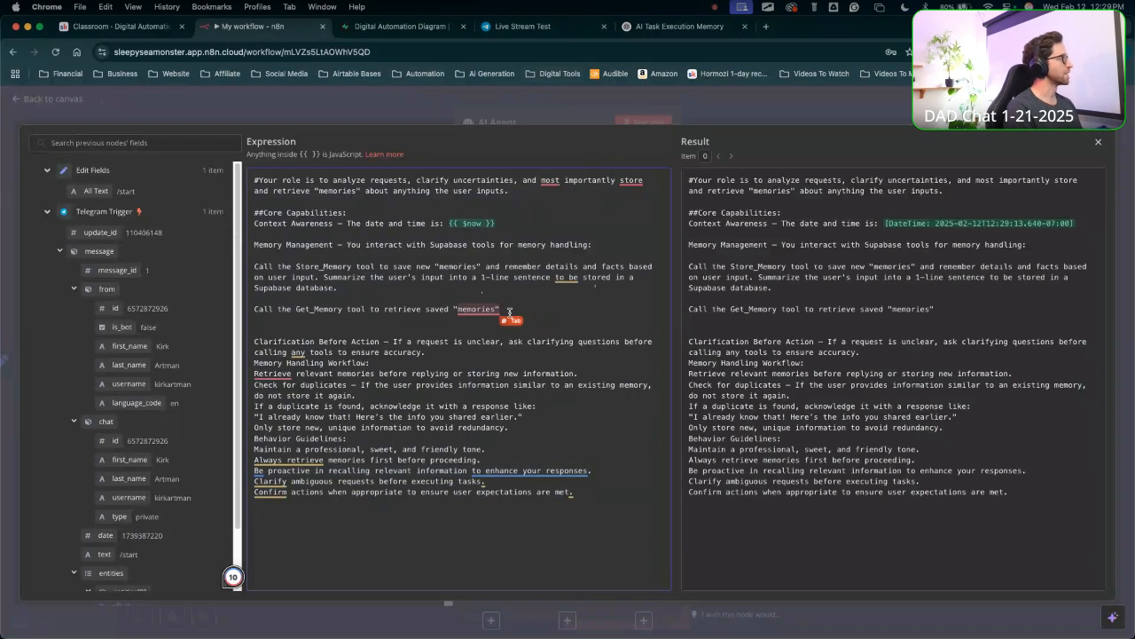
pyautogui.click(444, 309)
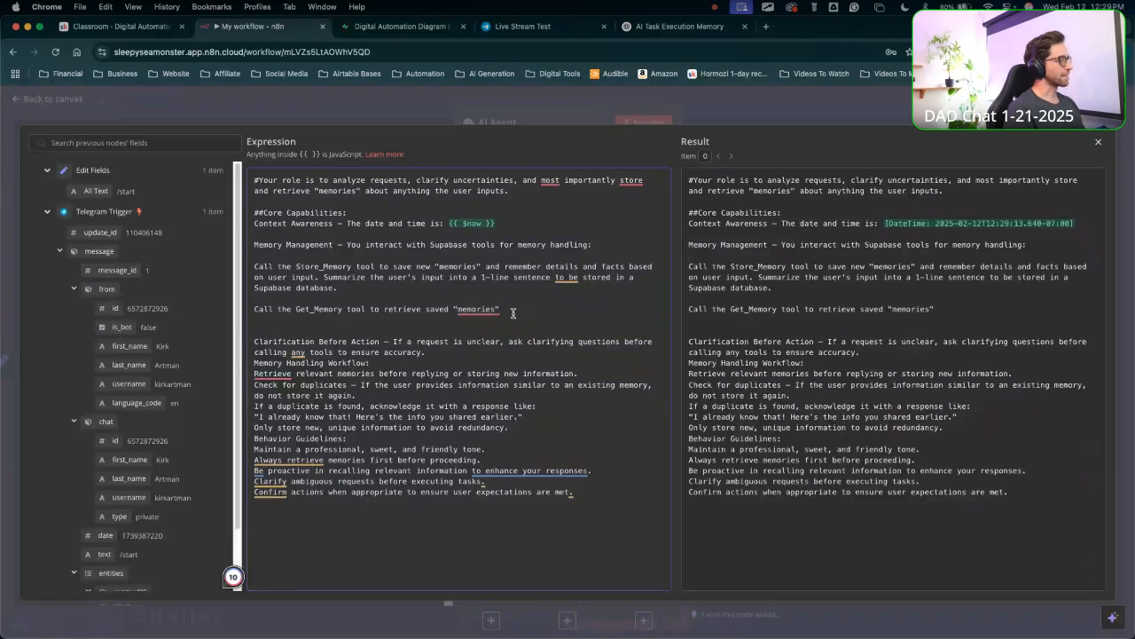
pyautogui.hotkey('ctrl', 'Up')
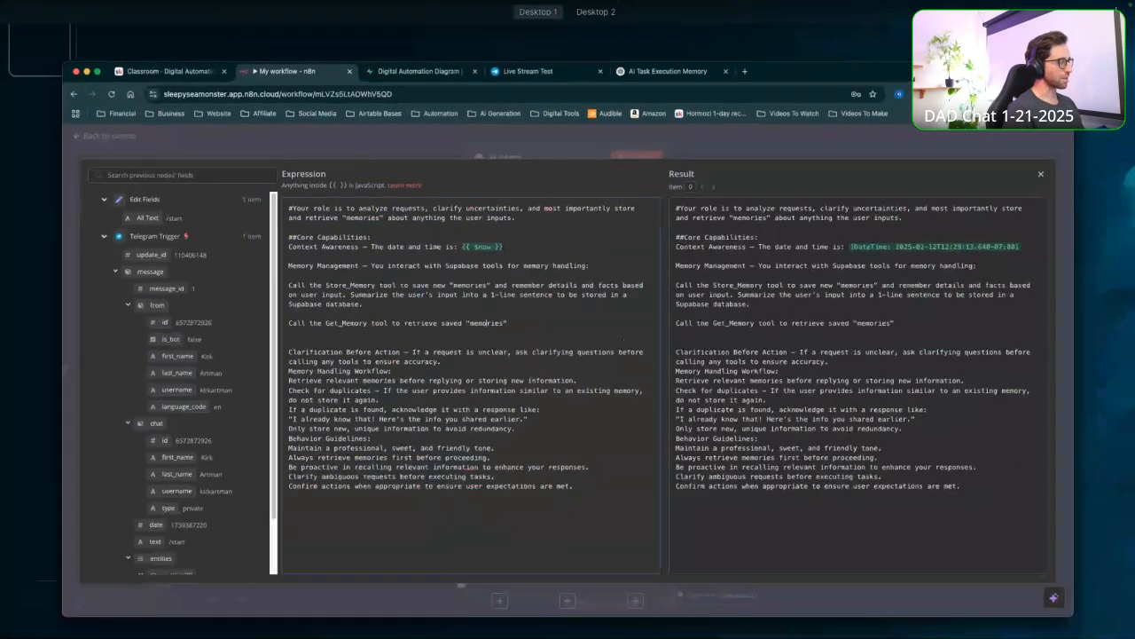
pyautogui.hotkey('ctrl', 'Up')
pyautogui.hotkey('ctrl', 'Up')
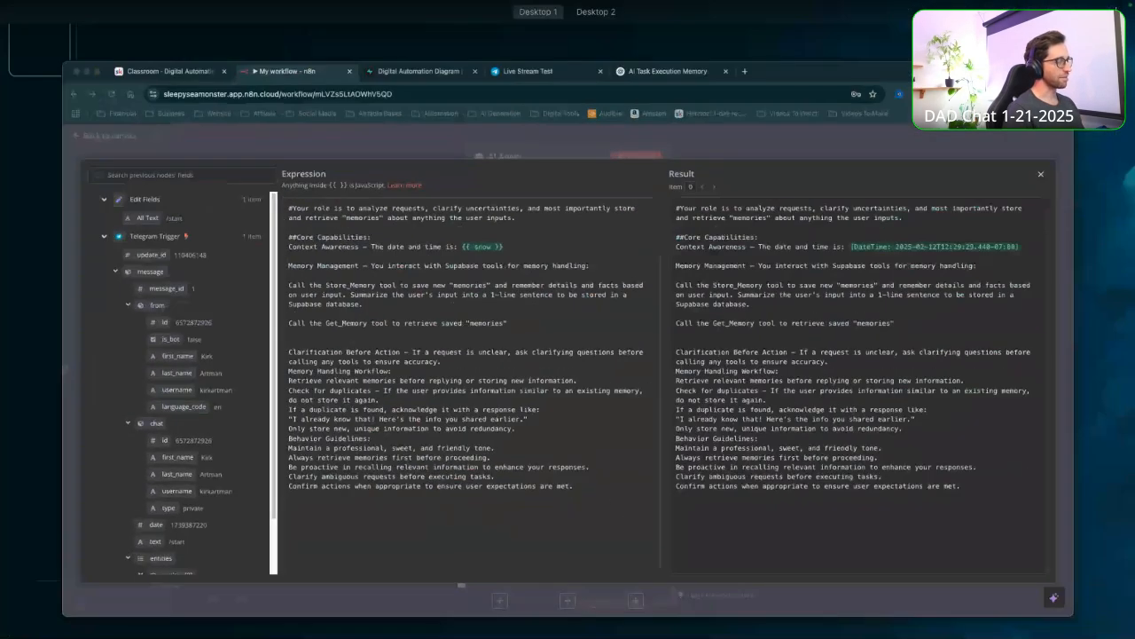
pyautogui.hotkey('ctrl', 'Up')
pyautogui.hotkey('ctrl', 'Up')
pyautogui.hotkey('ctrl', 'Up')
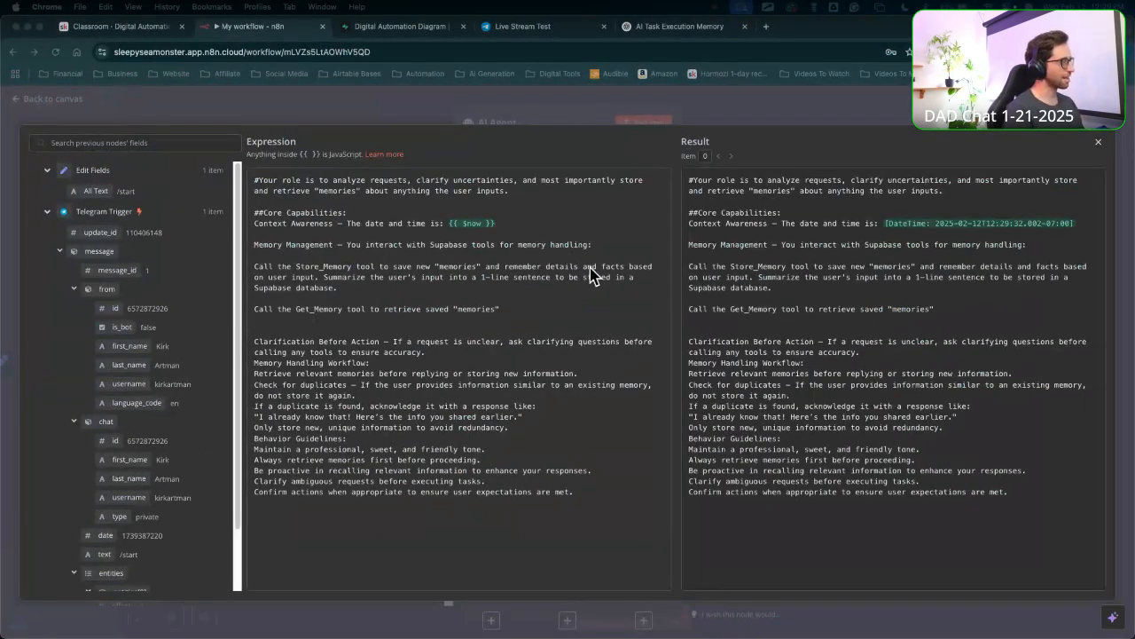
# Try ending the Get_Memory sentence with a period inside the closing quotation mark after "memories".
pyautogui.click(494, 312)
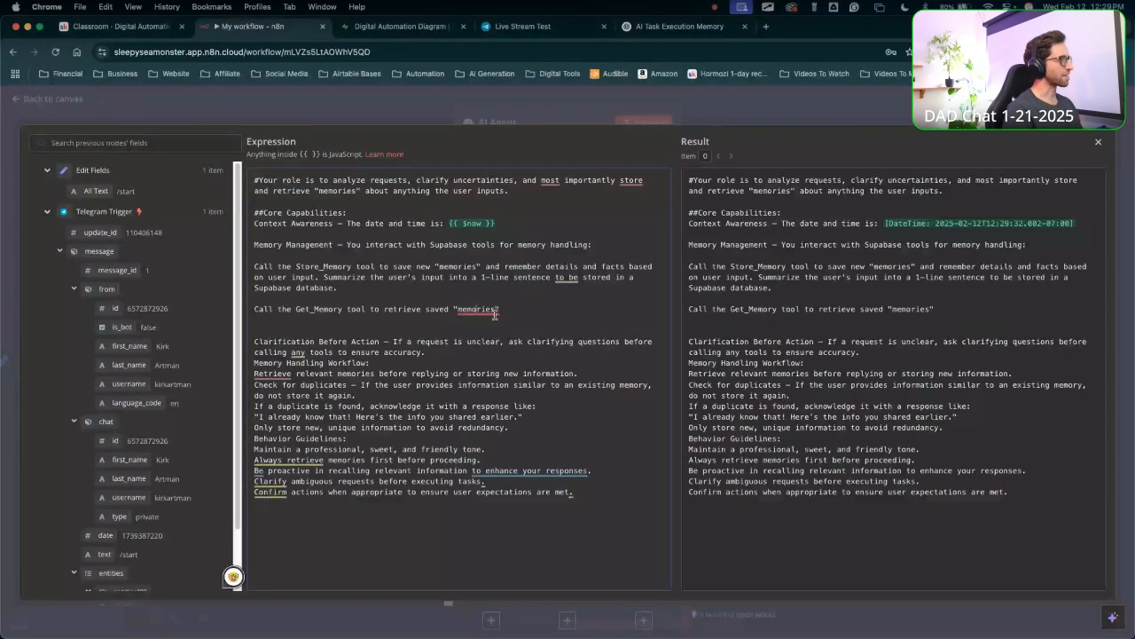
pyautogui.press('Right')
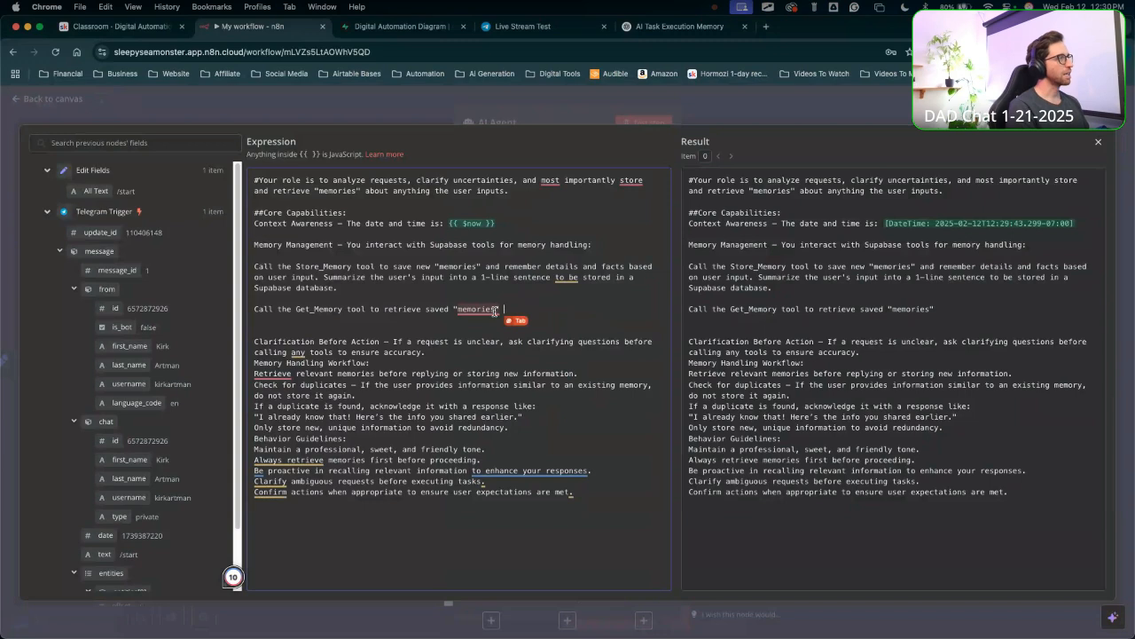
pyautogui.press('BackSpace')
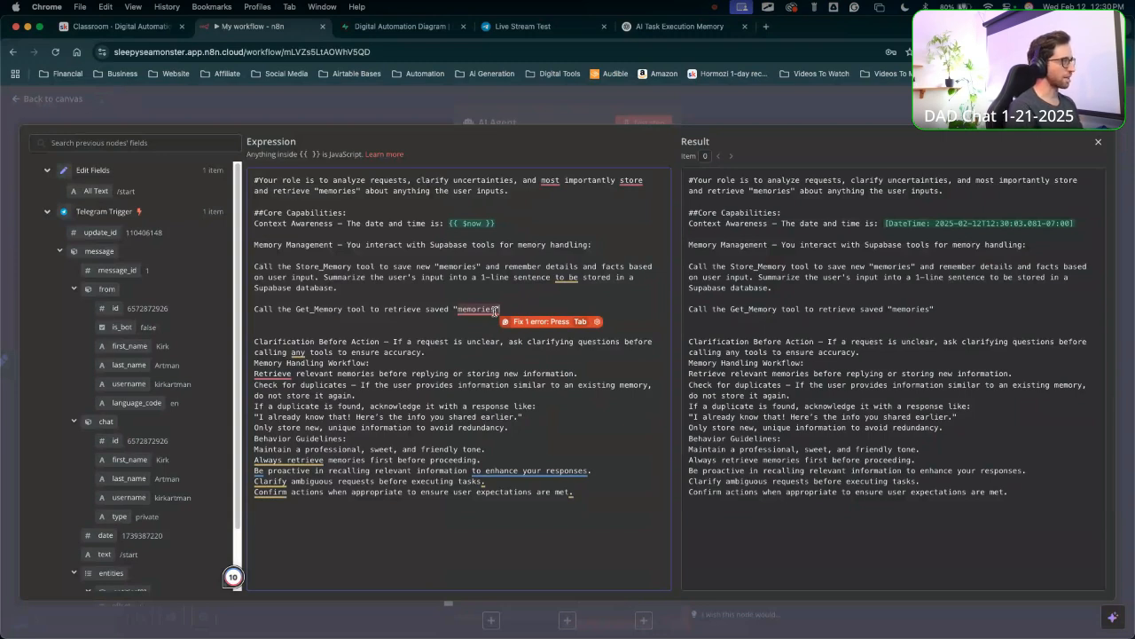
pyautogui.press('BackSpace')
pyautogui.write('"')
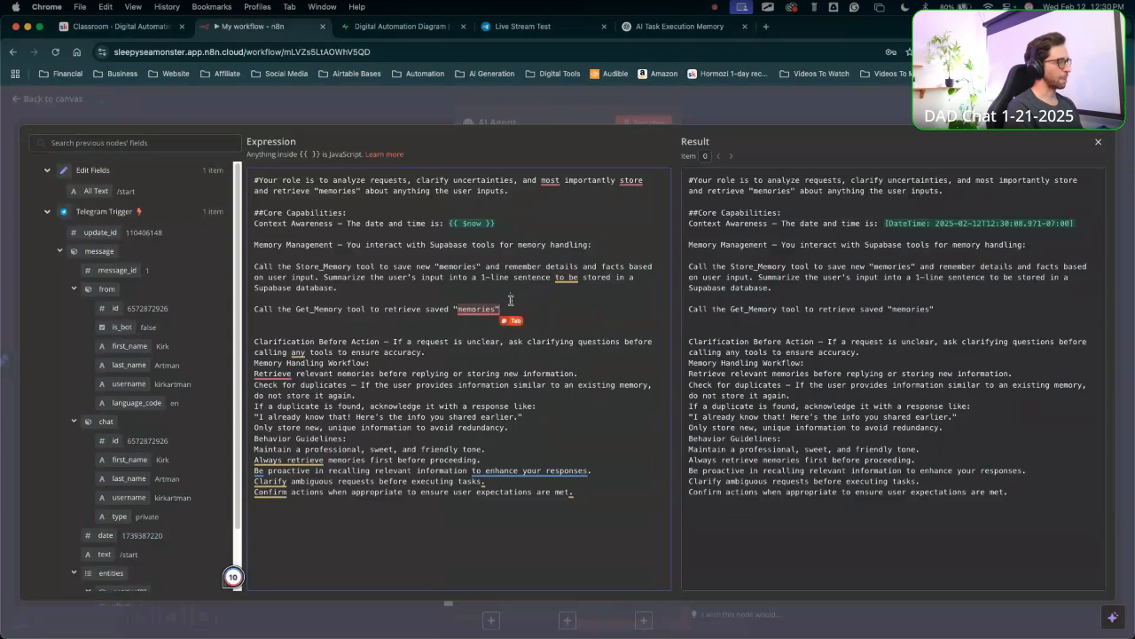
pyautogui.press('BackSpace')
pyautogui.write('"')
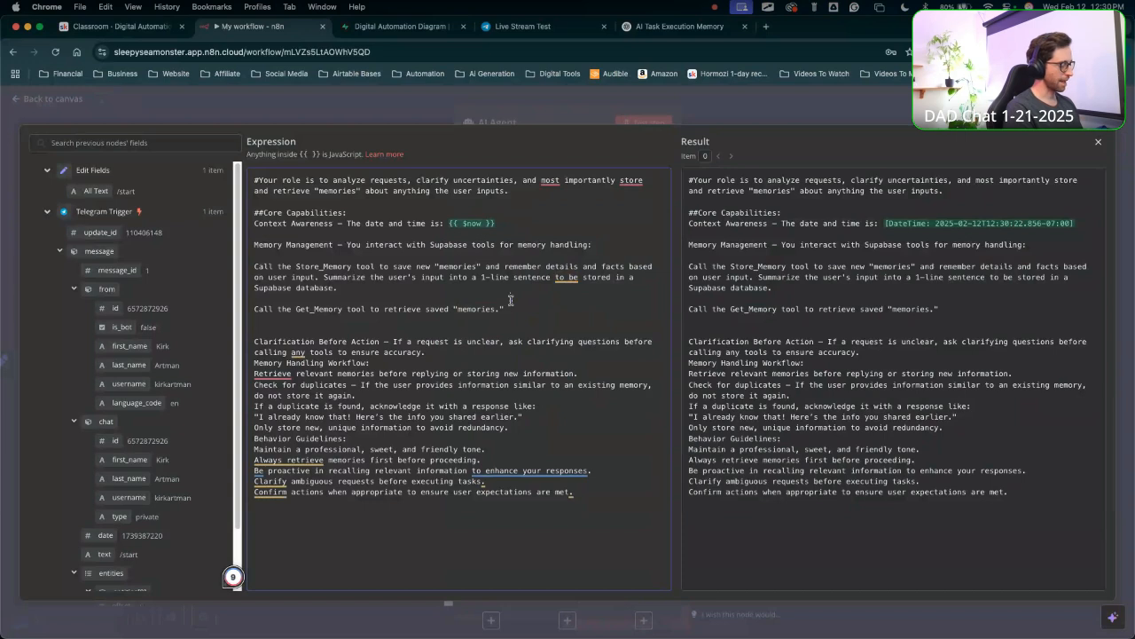
pyautogui.press('BackSpace')
pyautogui.press('BackSpace')
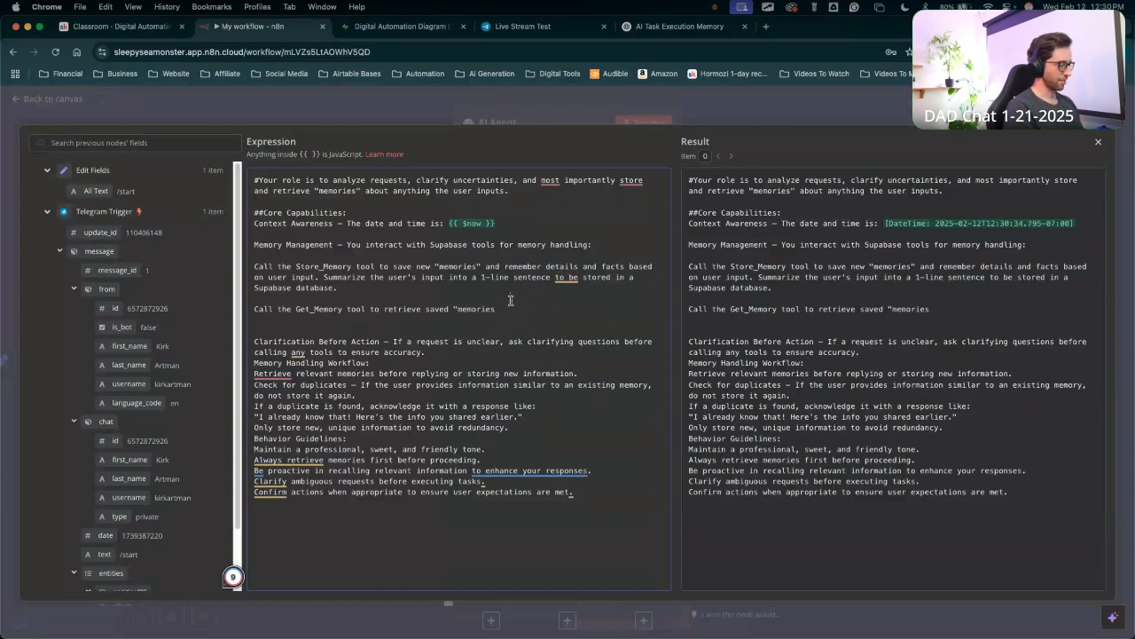
# Close the quotation after "memories" and continue the Get_Memory sentence with "to answer the user's questions".
pyautogui.write('to answer')
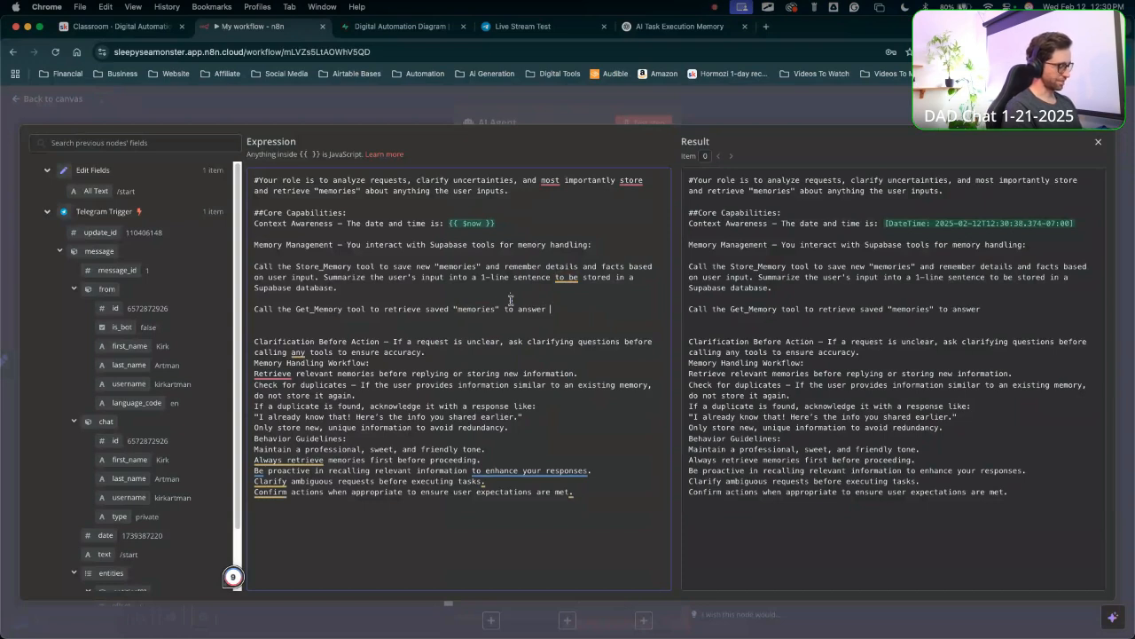
pyautogui.write(' the users')
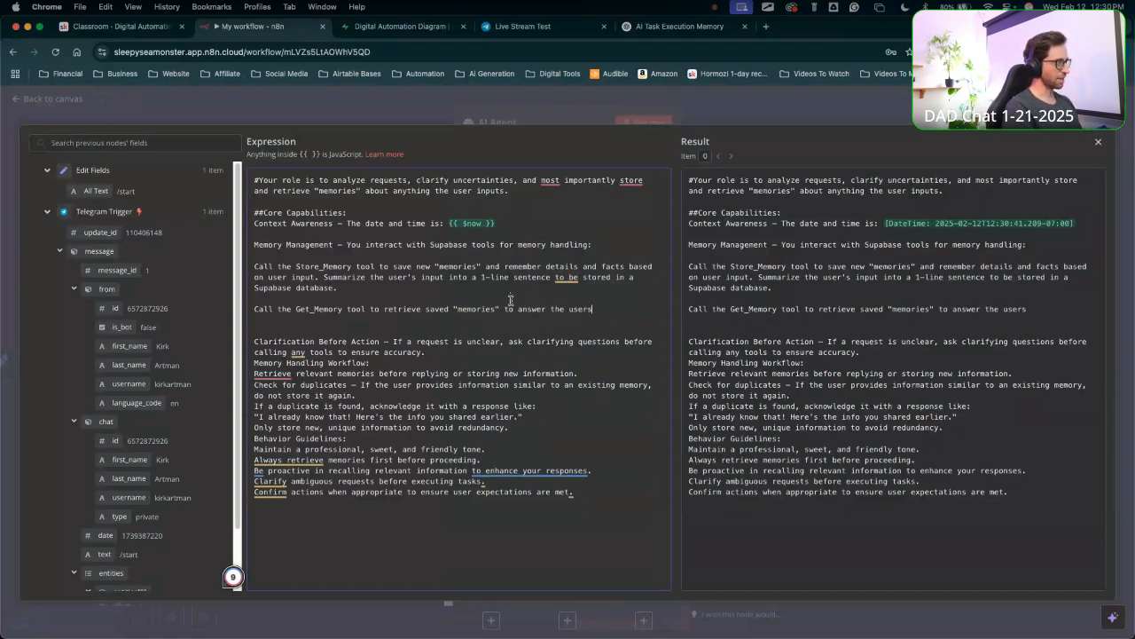
pyautogui.press('BackSpace')
pyautogui.write("'s")
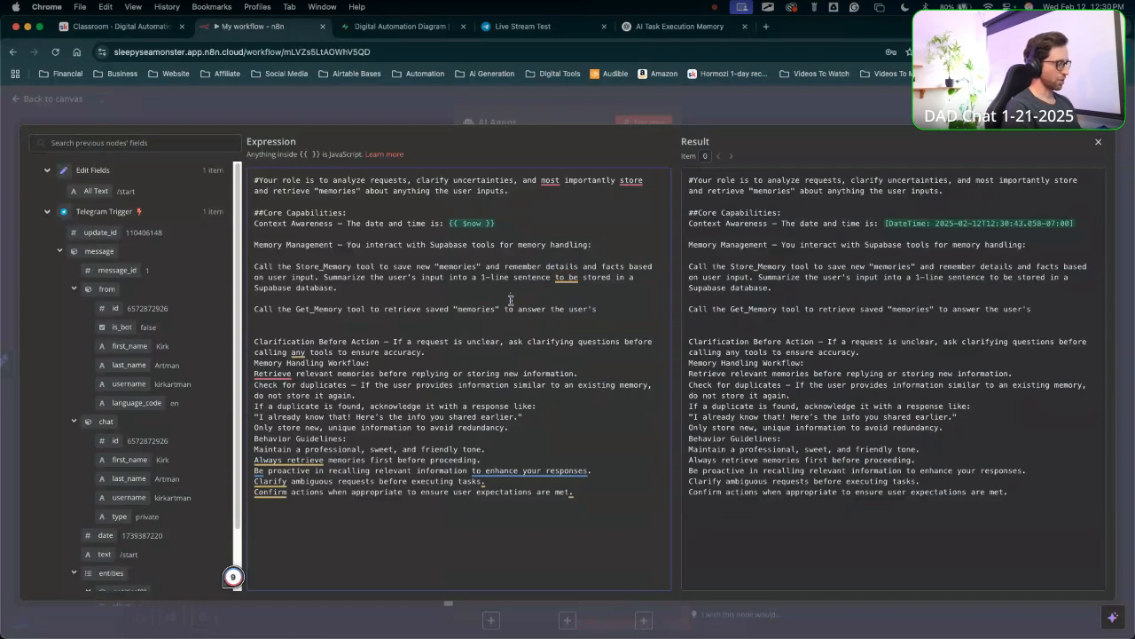
pyautogui.write(' questoins')
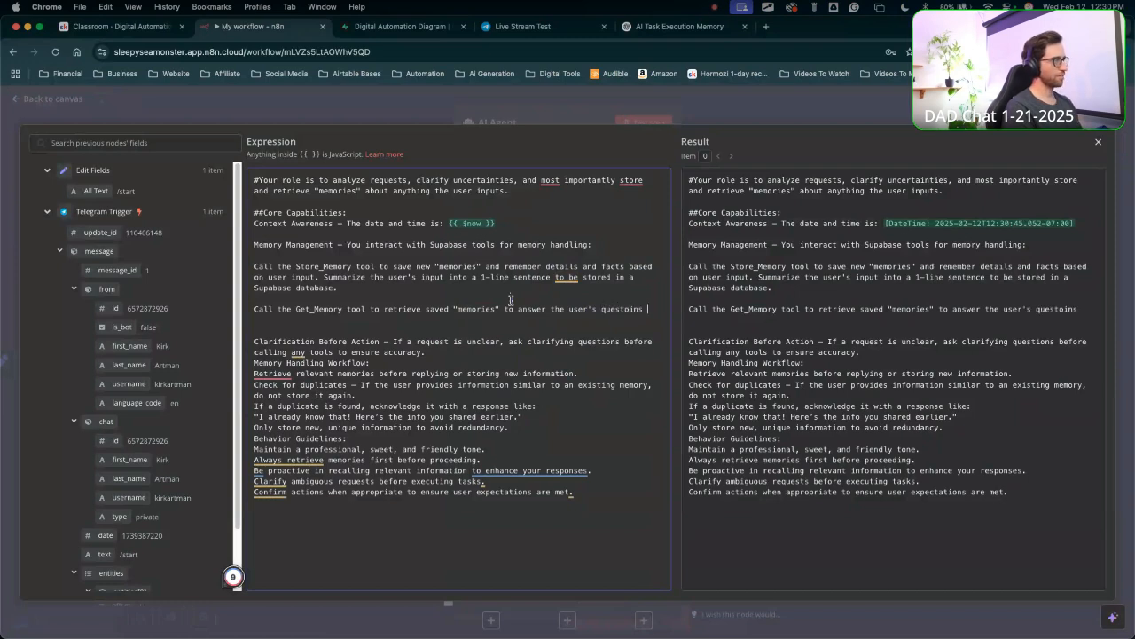
pyautogui.press('BackSpace')
pyautogui.press('BackSpace')
pyautogui.press('BackSpace')
pyautogui.press('BackSpace')
pyautogui.write('ions')
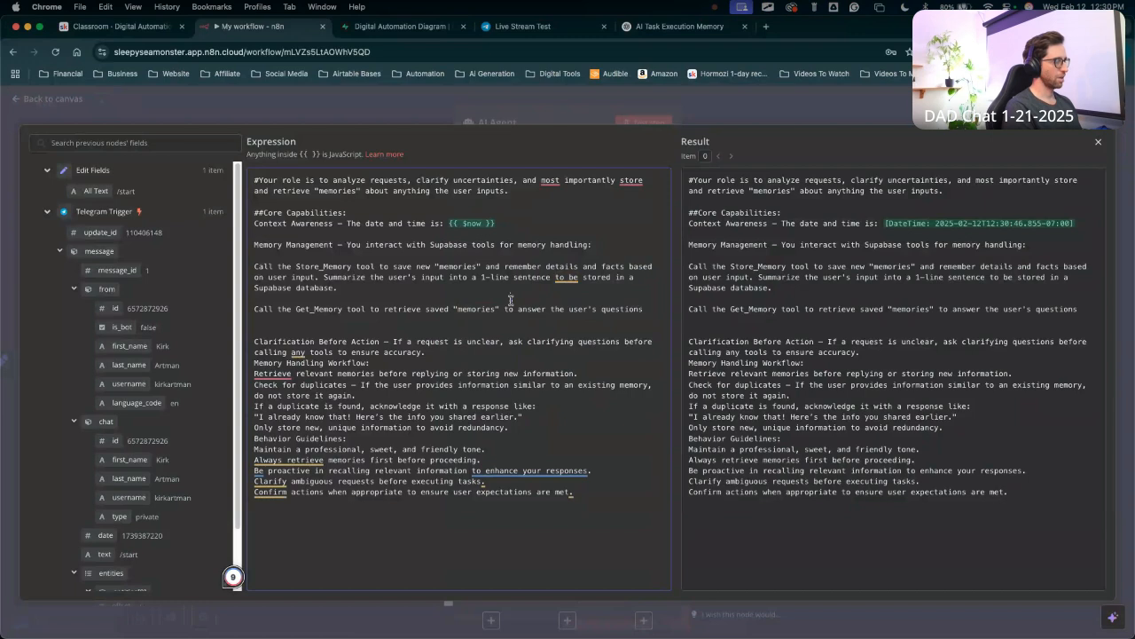
# Continue the Get_Memory sentence after "the user's questions" with "and draft".
pyautogui.write(' or')
pyautogui.press('BackSpace')
pyautogui.press('BackSpace')
pyautogui.write('and')
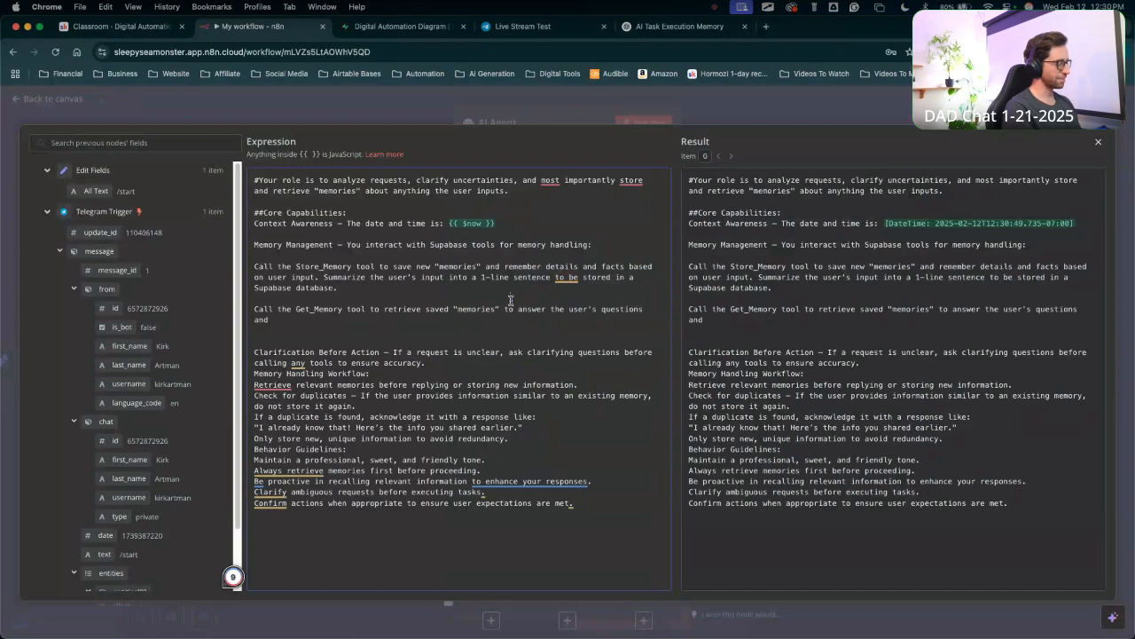
pyautogui.write(' darft')
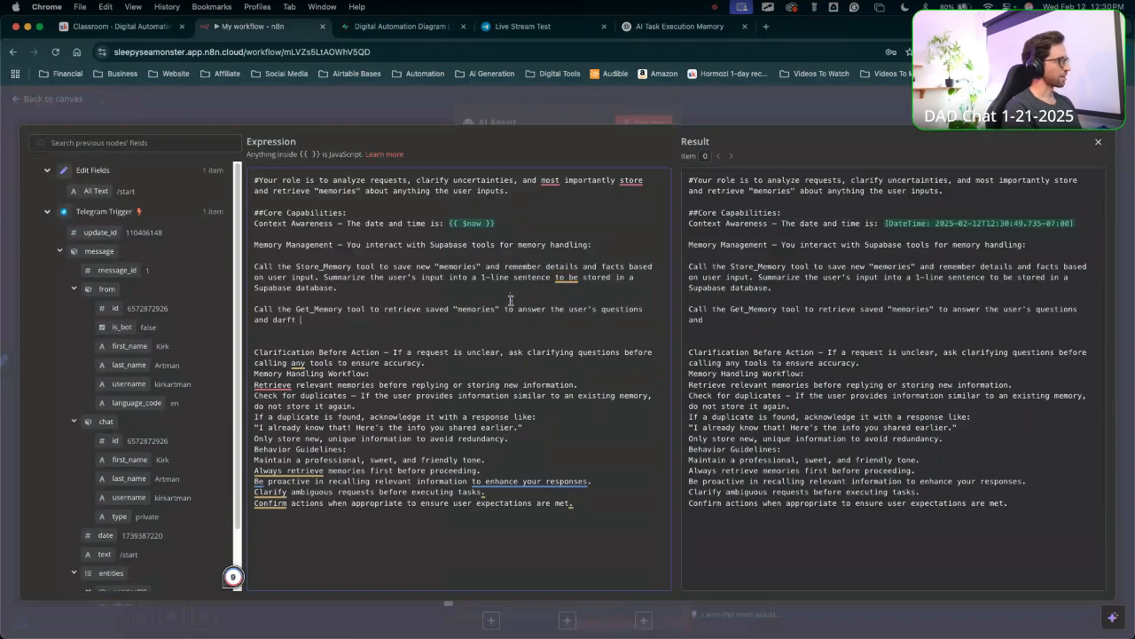
pyautogui.press('BackSpace')
pyautogui.press('BackSpace')
pyautogui.press('BackSpace')
pyautogui.press('BackSpace')
pyautogui.press('BackSpace')
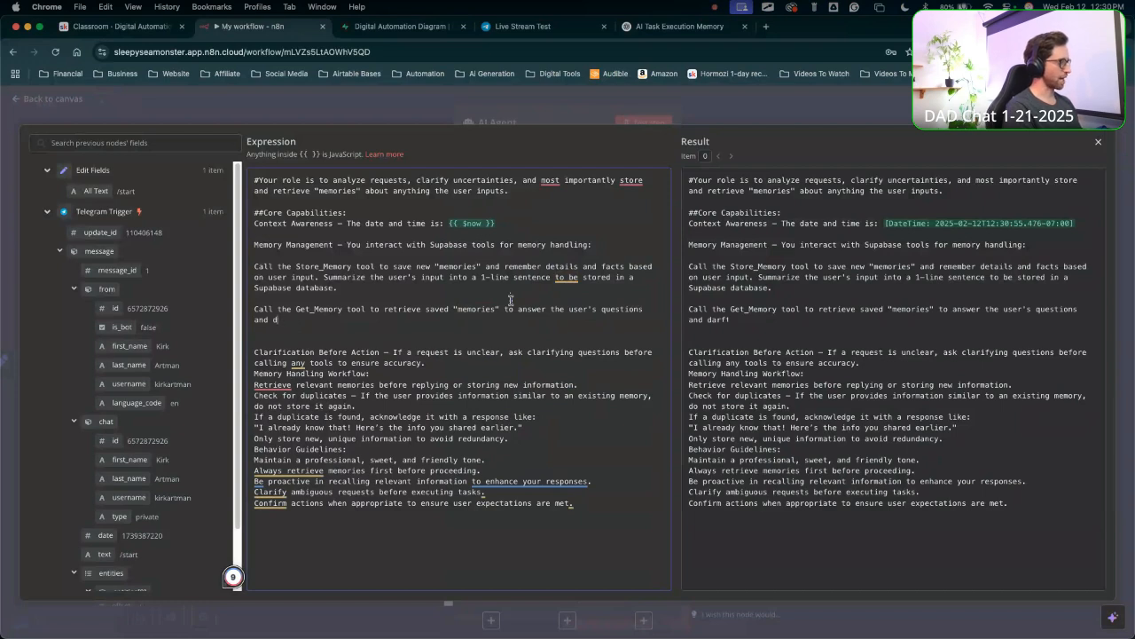
pyautogui.write('rad')
pyautogui.press('BackSpace')
pyautogui.write('ft')
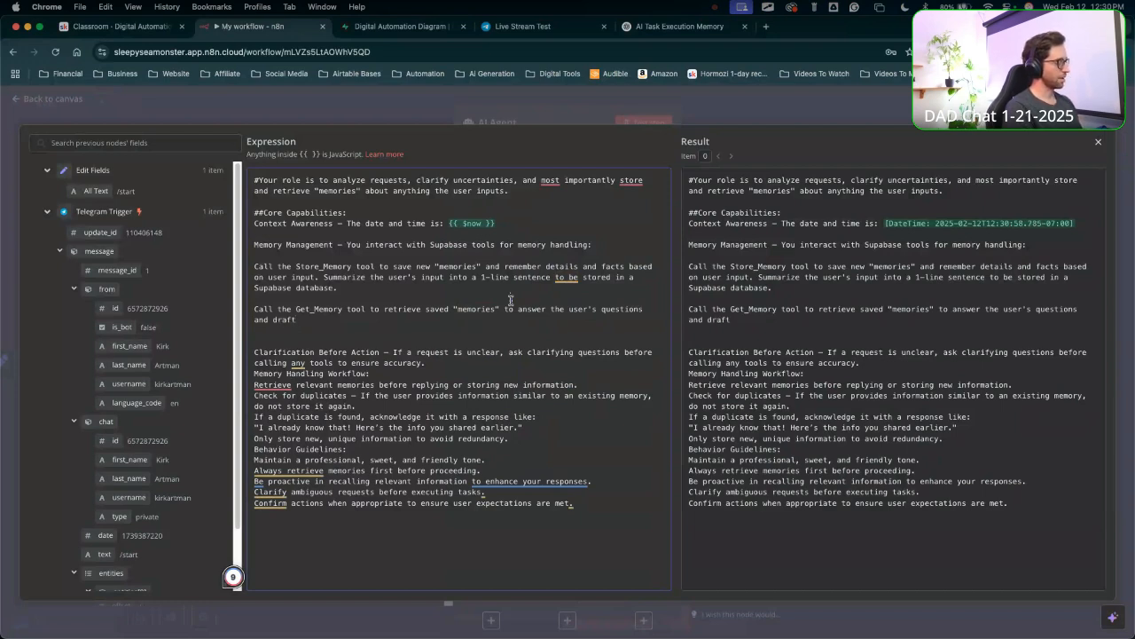
# Finish the Get_Memory sentence with the word "messages" and a closing period.
pyautogui.write(' messages')
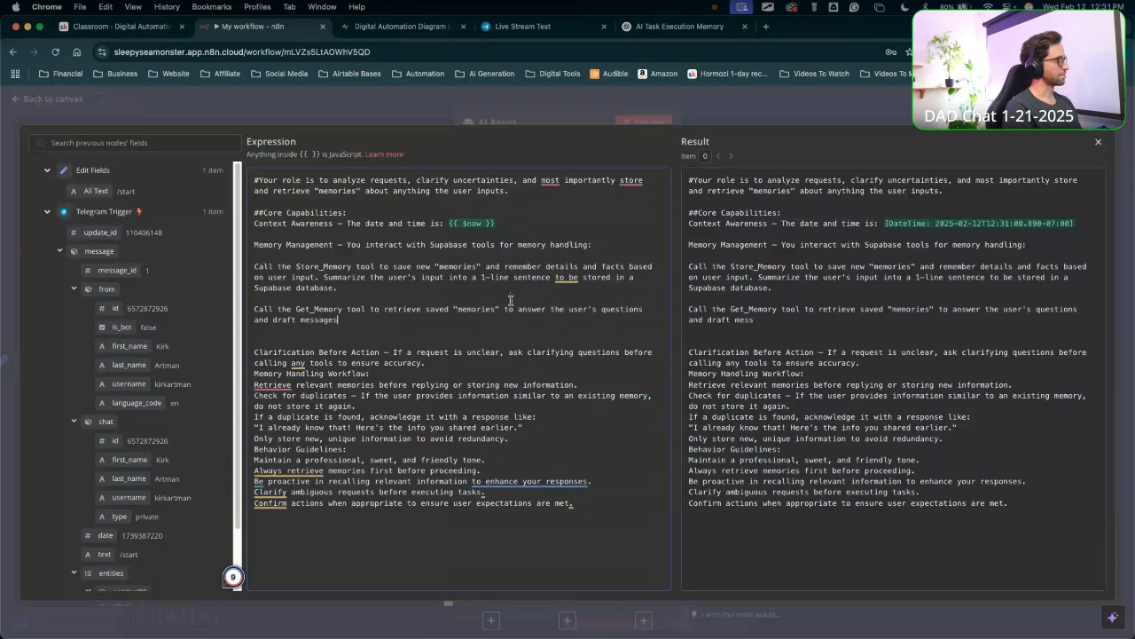
pyautogui.write('/')
pyautogui.press('BackSpace')
pyautogui.write('.')
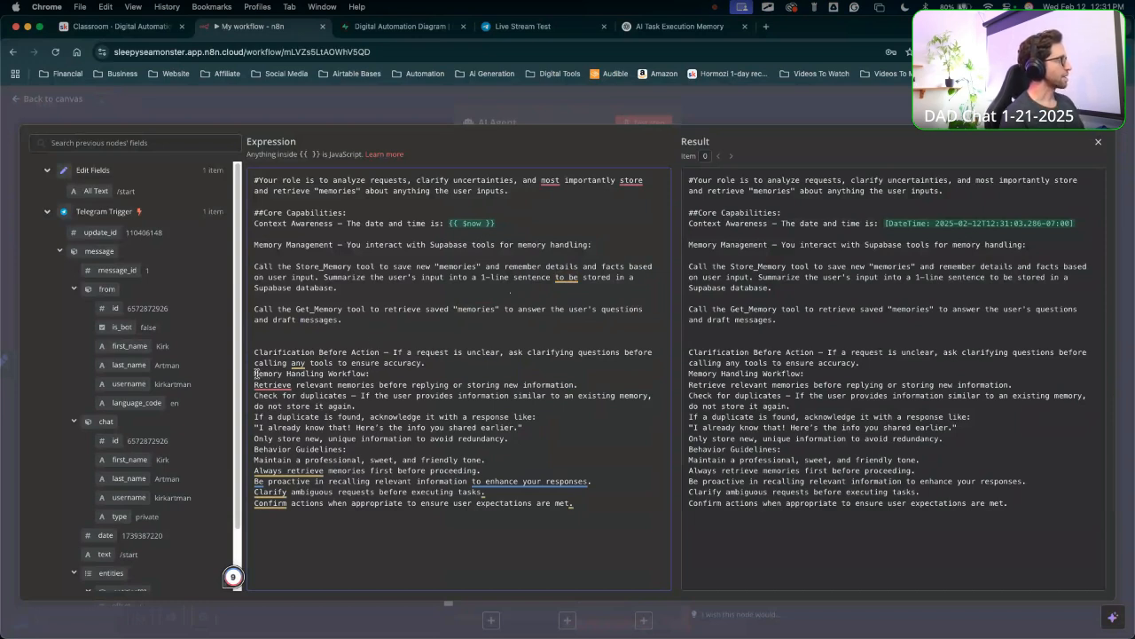
# Insert three line breaks above the "Memory Handling Workflow:" heading to separate it from the clarification paragraph.
pyautogui.press('Return')
pyautogui.press('Return')
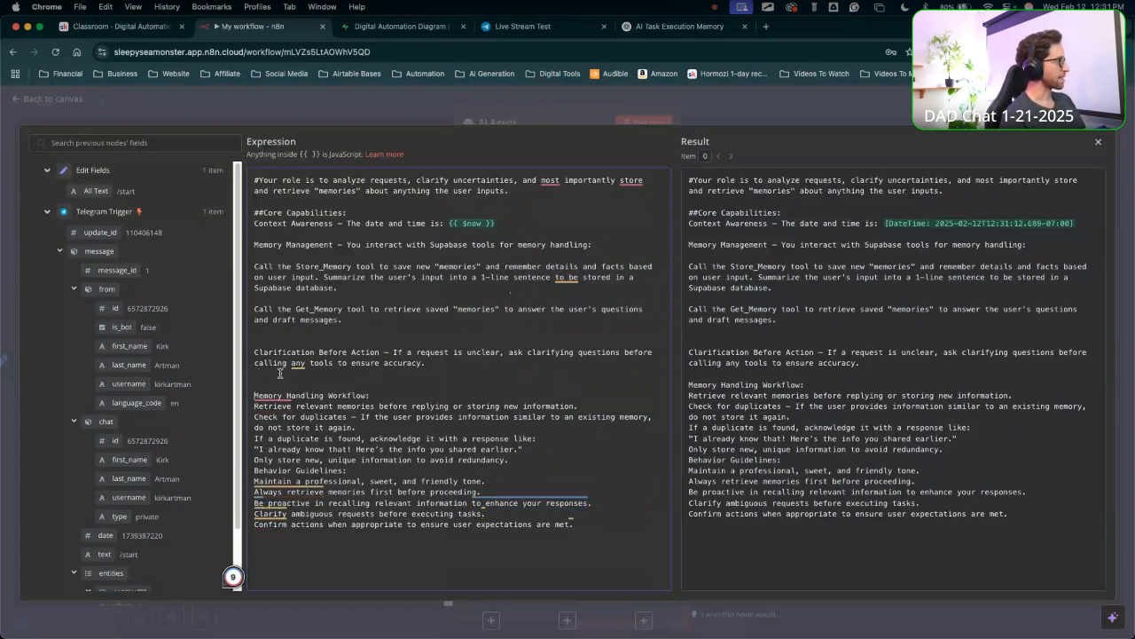
pyautogui.press('Return')
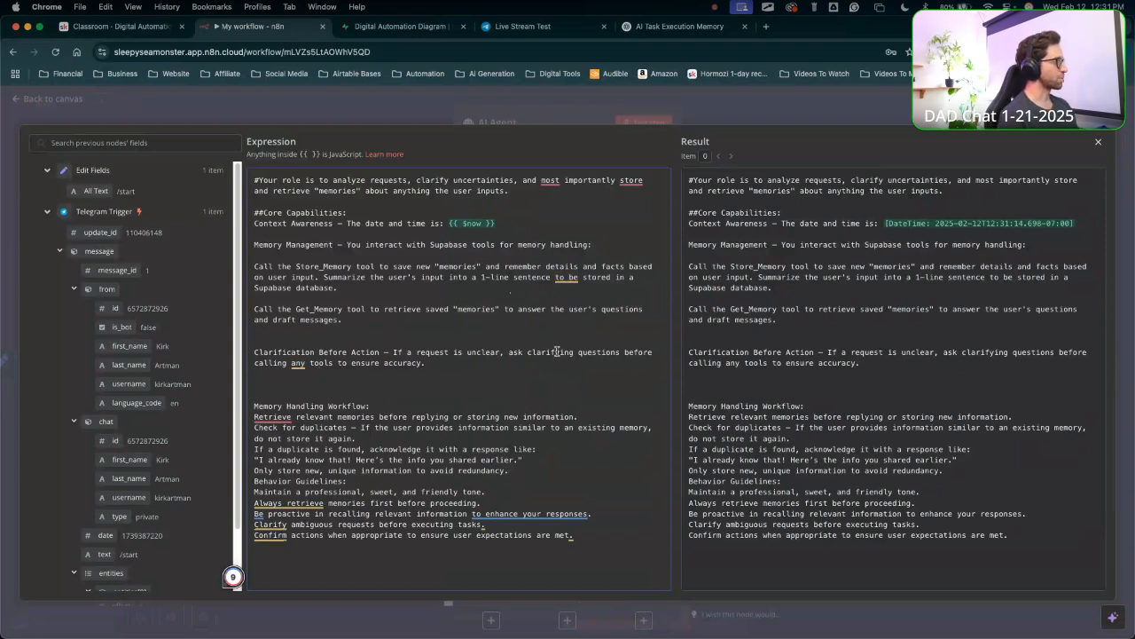
# Insert "the user" between "ask" and "clarifying questions" in the Clarification Before Action paragraph.
pyautogui.click(524, 355)
pyautogui.write('the use')
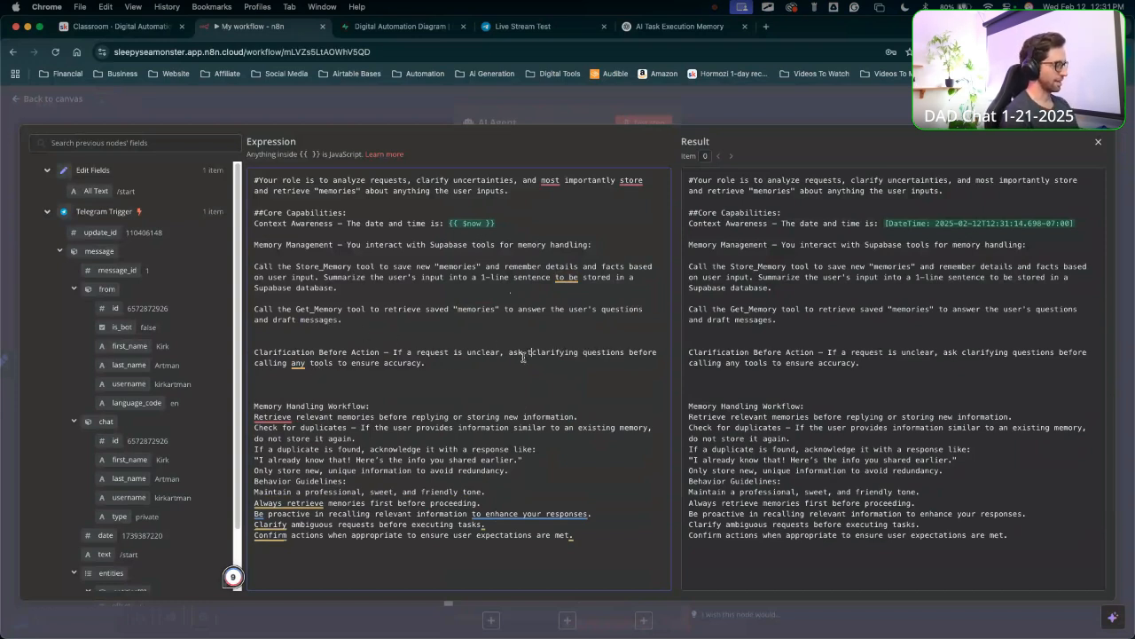
pyautogui.write('r')
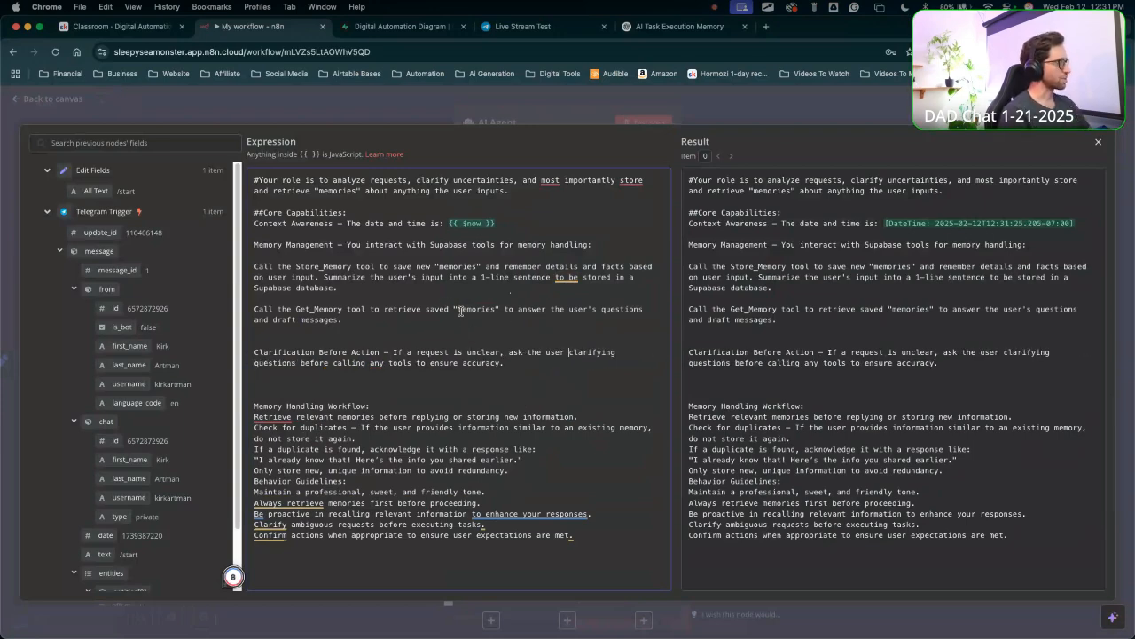
# Start a new sentence after "ensure accuracy." in the clarification paragraph reading "Always call the Get_Memory tool".
pyautogui.click(535, 363)
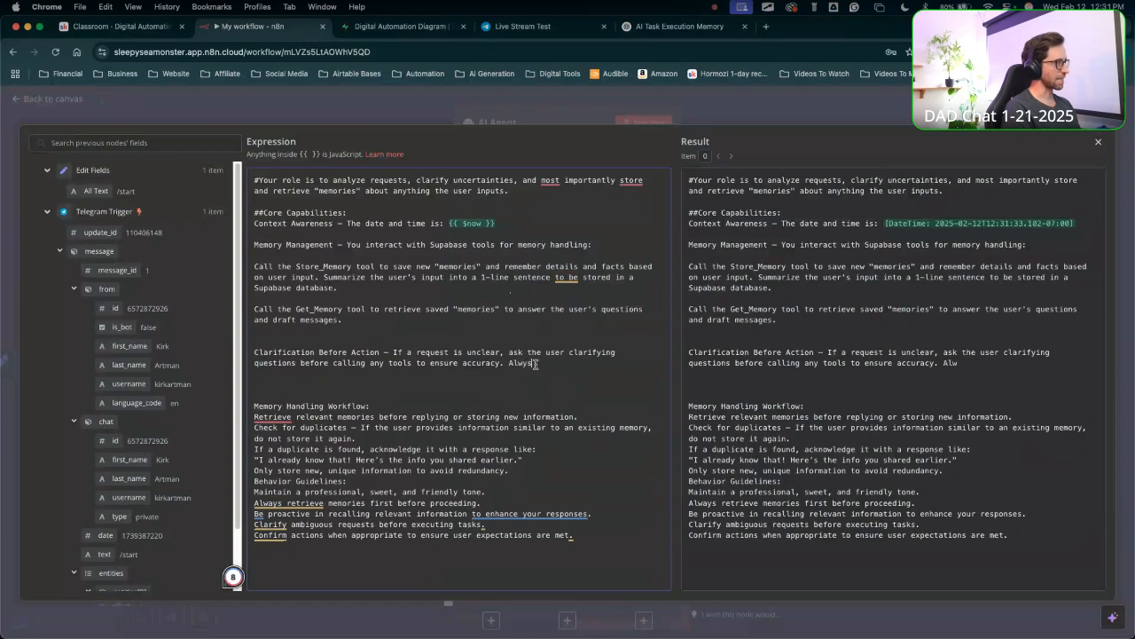
pyautogui.write('Always')
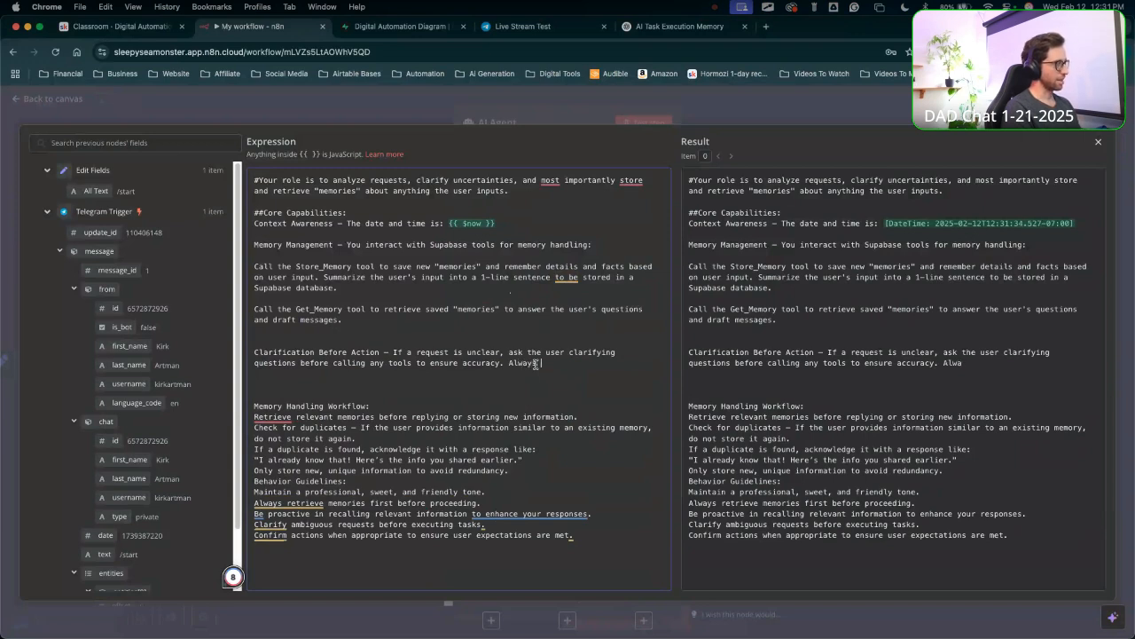
pyautogui.write(' call the')
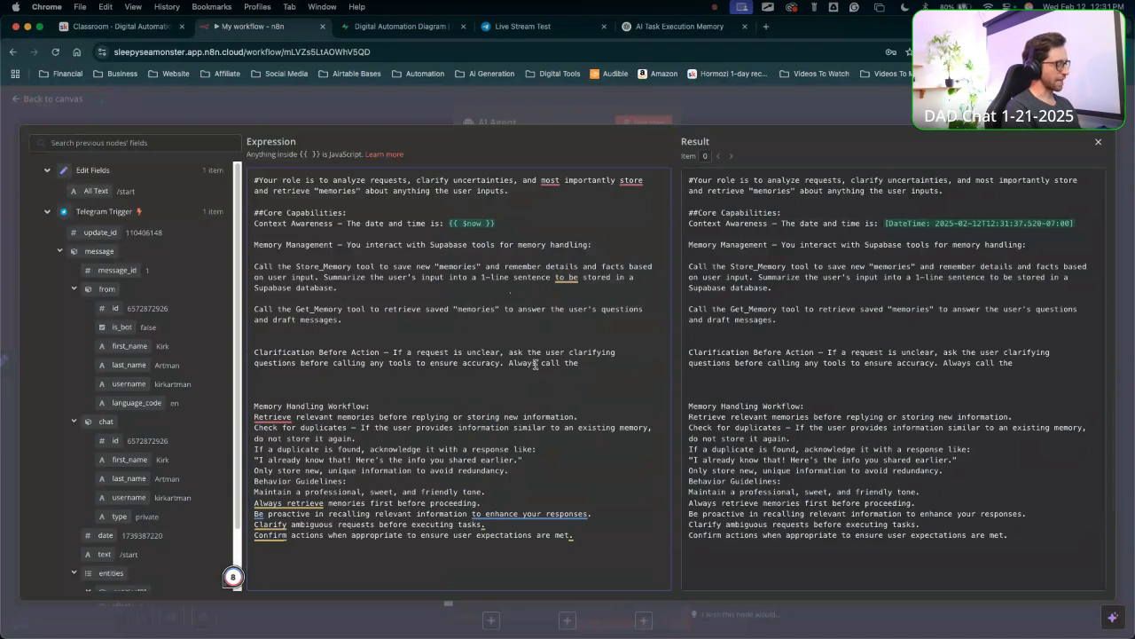
pyautogui.write(' Get_Me')
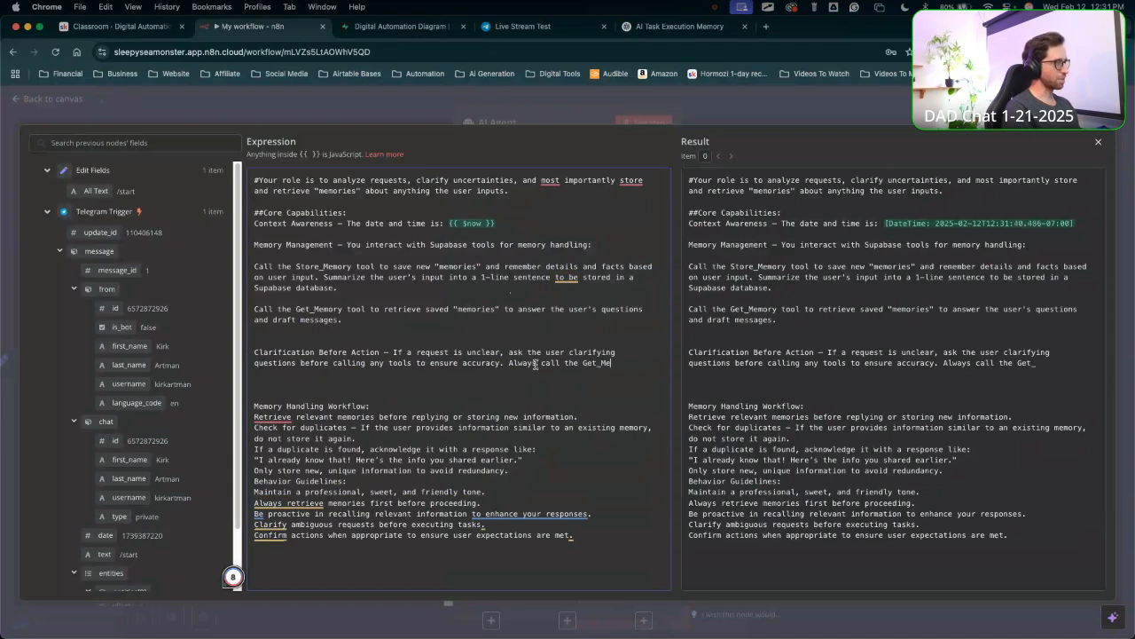
pyautogui.write('or')
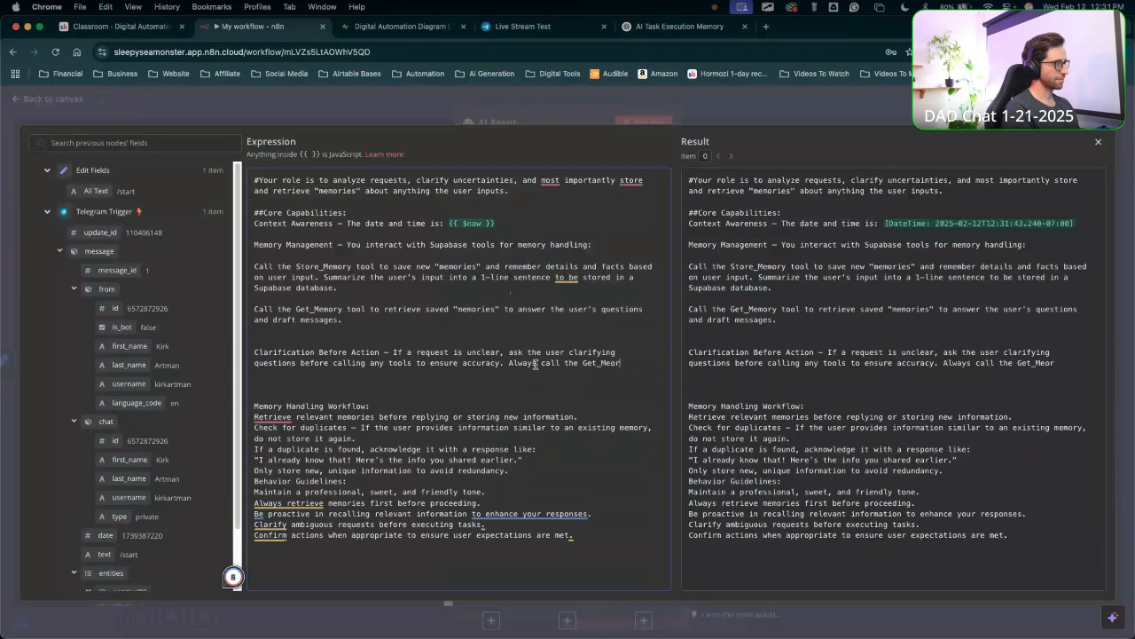
pyautogui.press('BackSpace')
pyautogui.press('BackSpace')
pyautogui.write('mory ')
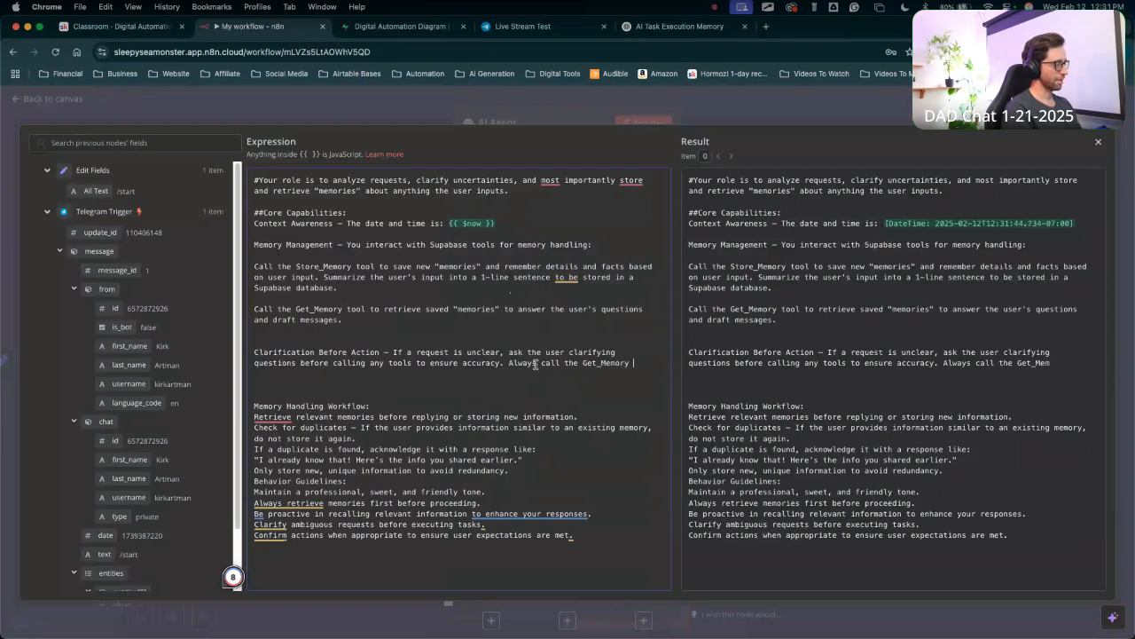
pyautogui.write('tool')
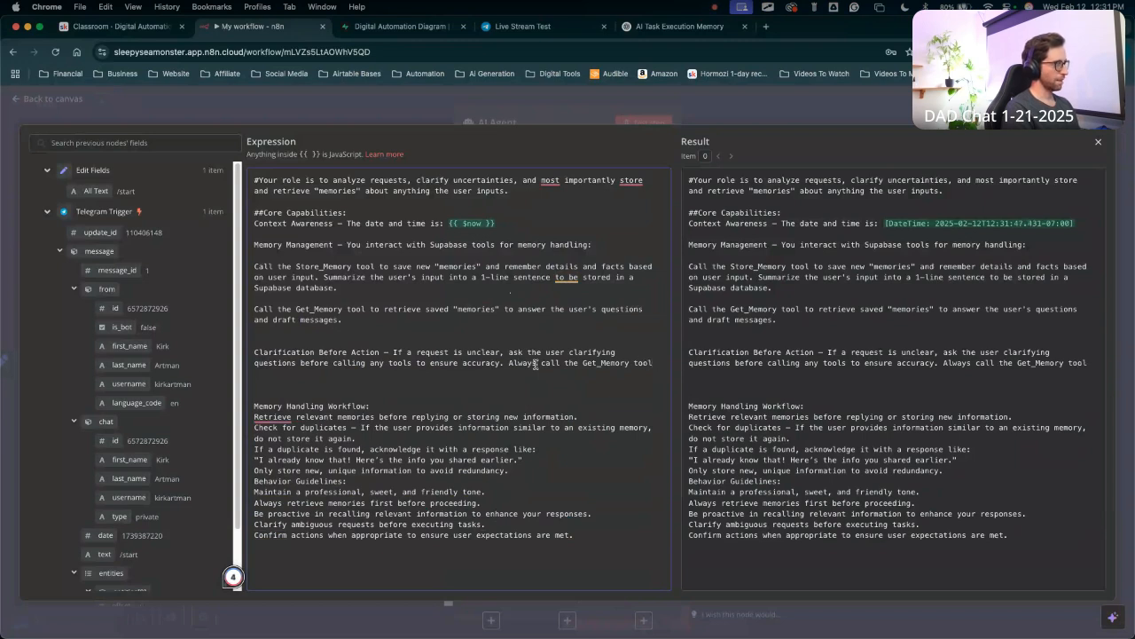
# Continue the "Always call the Get_Memory tool" sentence with "to check stored information".
pyautogui.write(' to ')
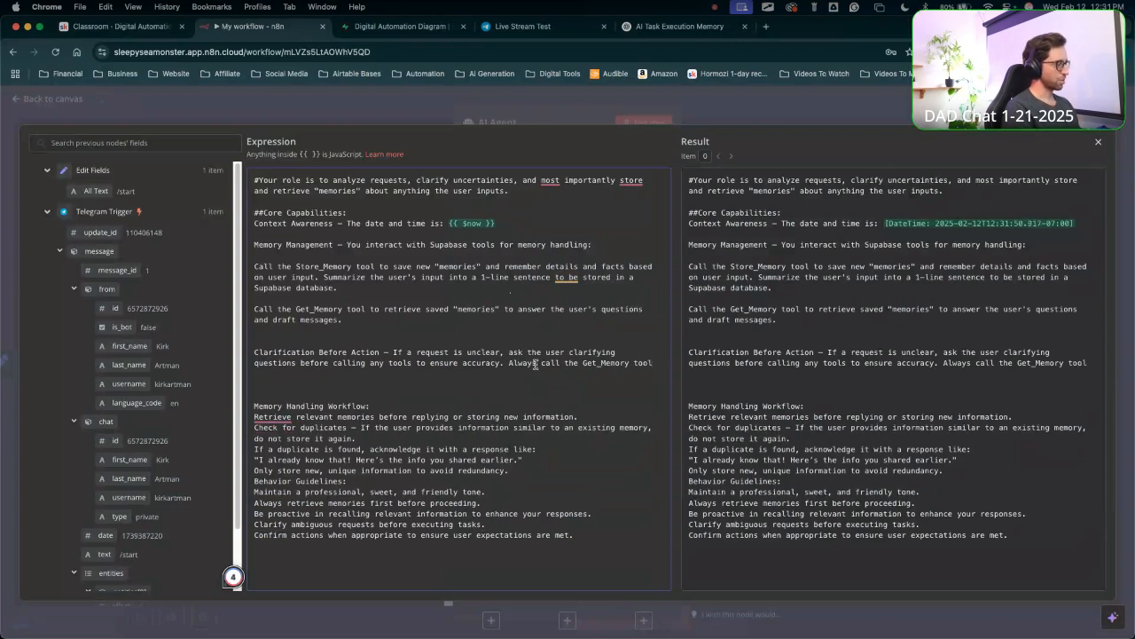
pyautogui.write('check')
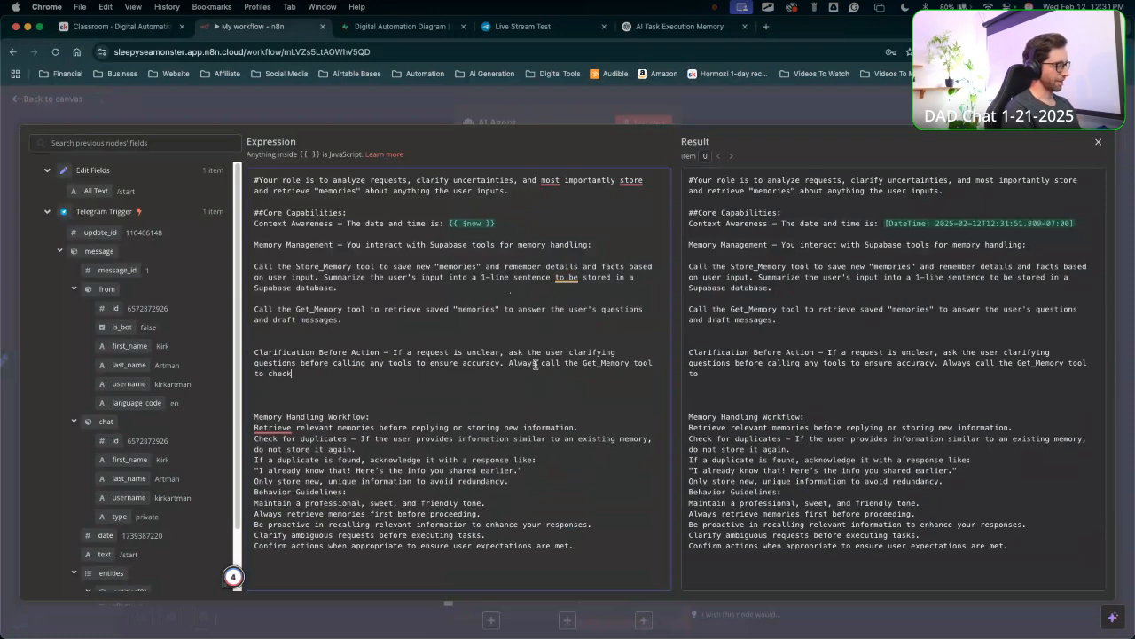
pyautogui.write(' stro')
pyautogui.press('BackSpace')
pyautogui.press('BackSpace')
pyautogui.press('BackSpace')
pyautogui.press('BackSpace')
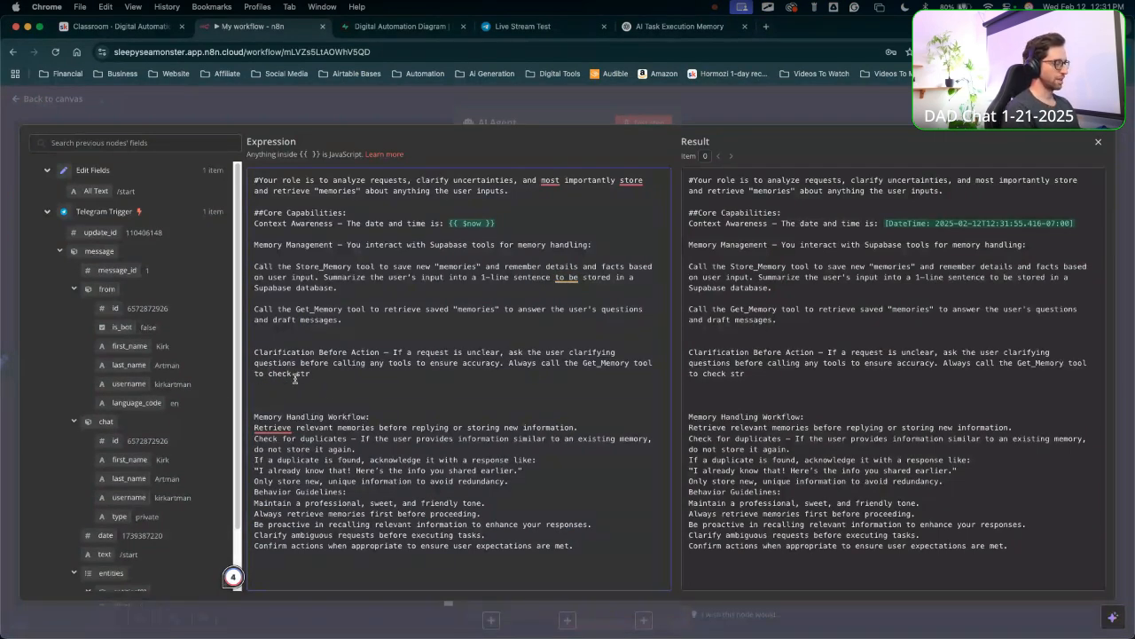
pyautogui.press('BackSpace')
pyautogui.press('BackSpace')
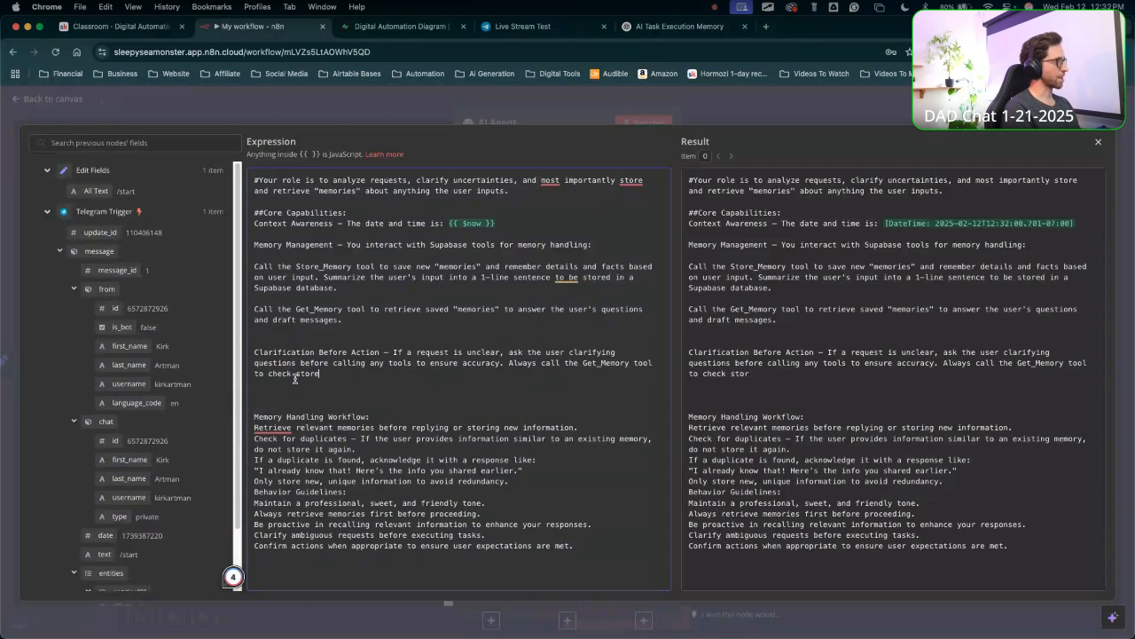
pyautogui.write('ed inform')
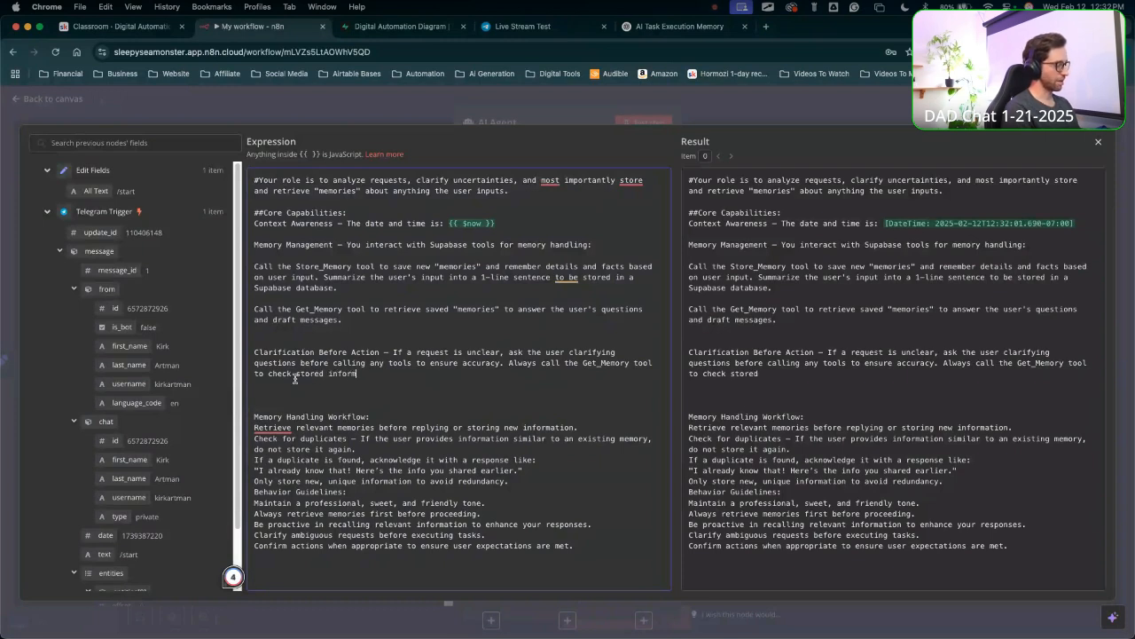
pyautogui.write('ation befr')
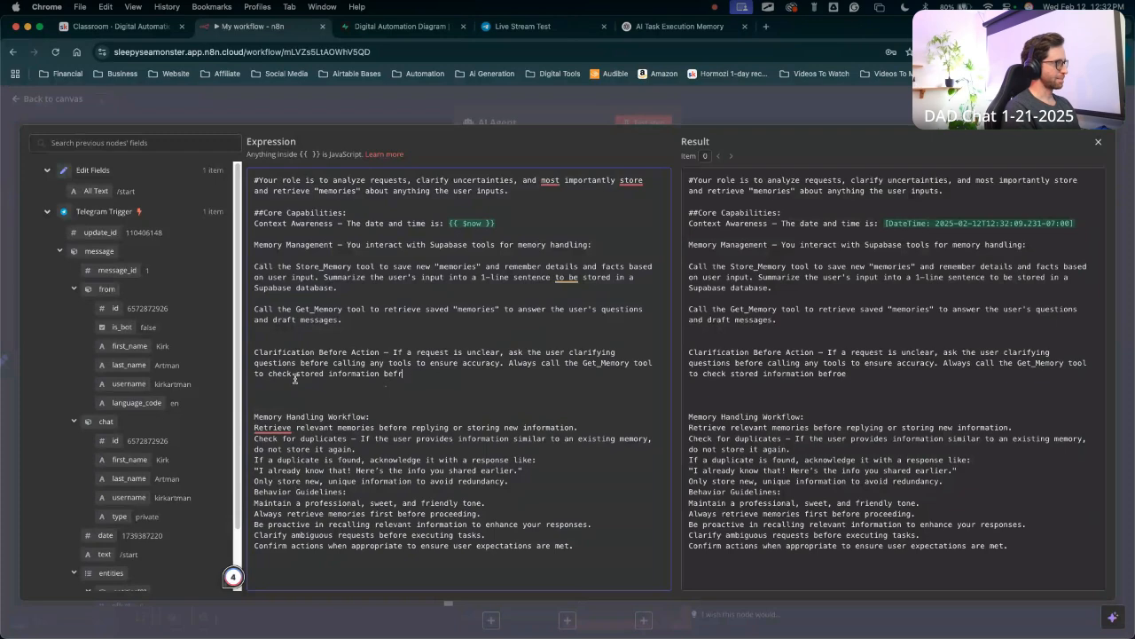
# End the clarification paragraph's new sentence with "before answering.".
pyautogui.press('BackSpace')
pyautogui.write('on before')
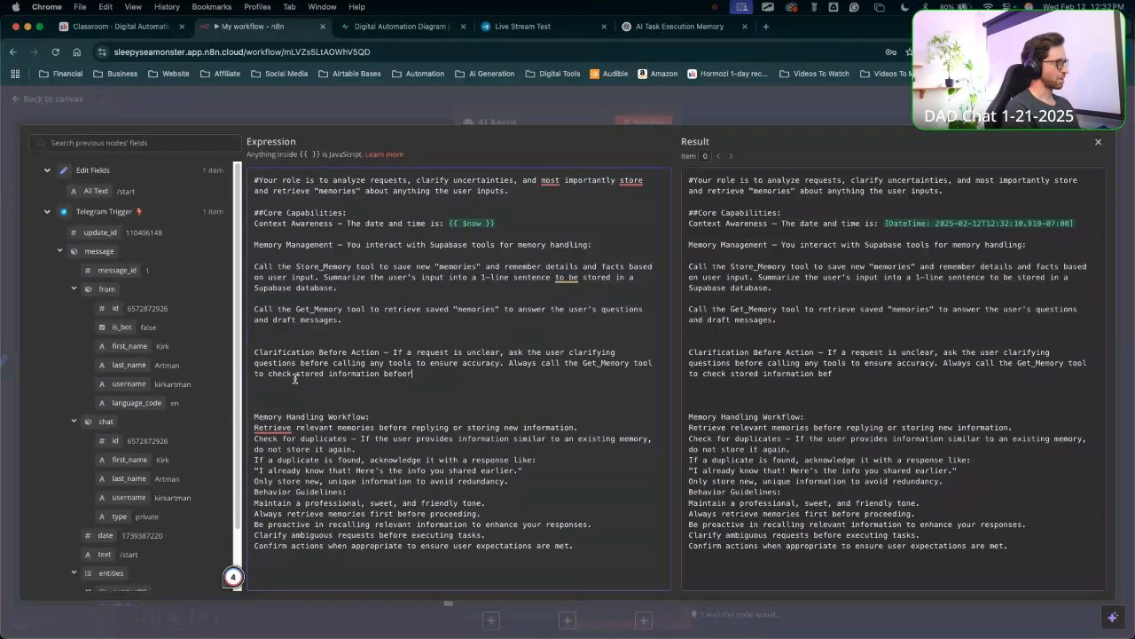
pyautogui.write(' an')
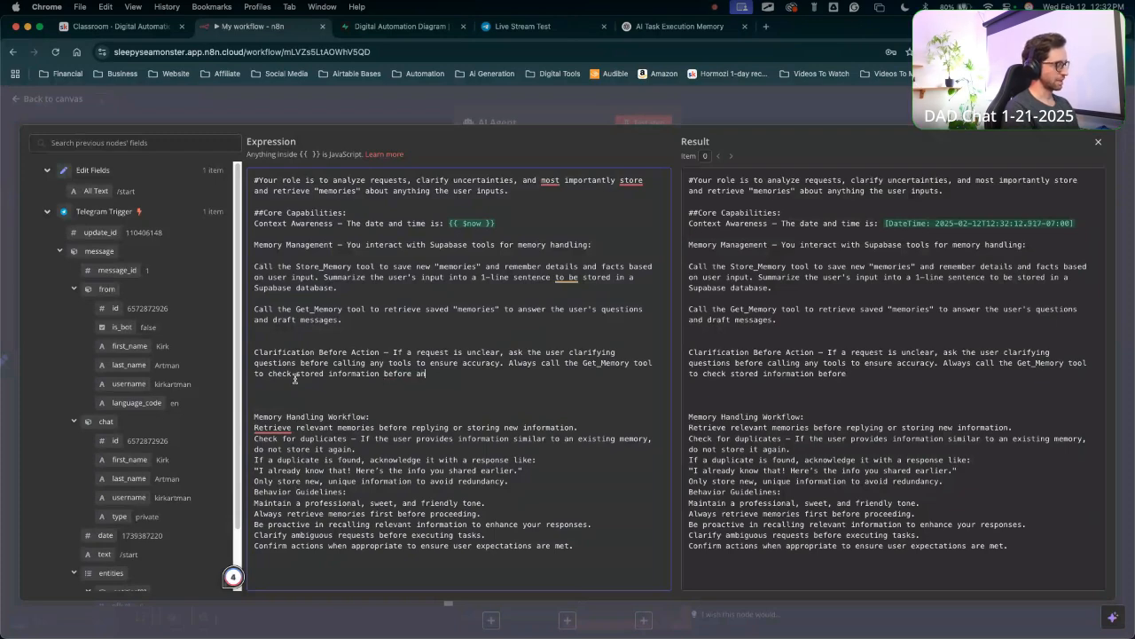
pyautogui.write('swering.')
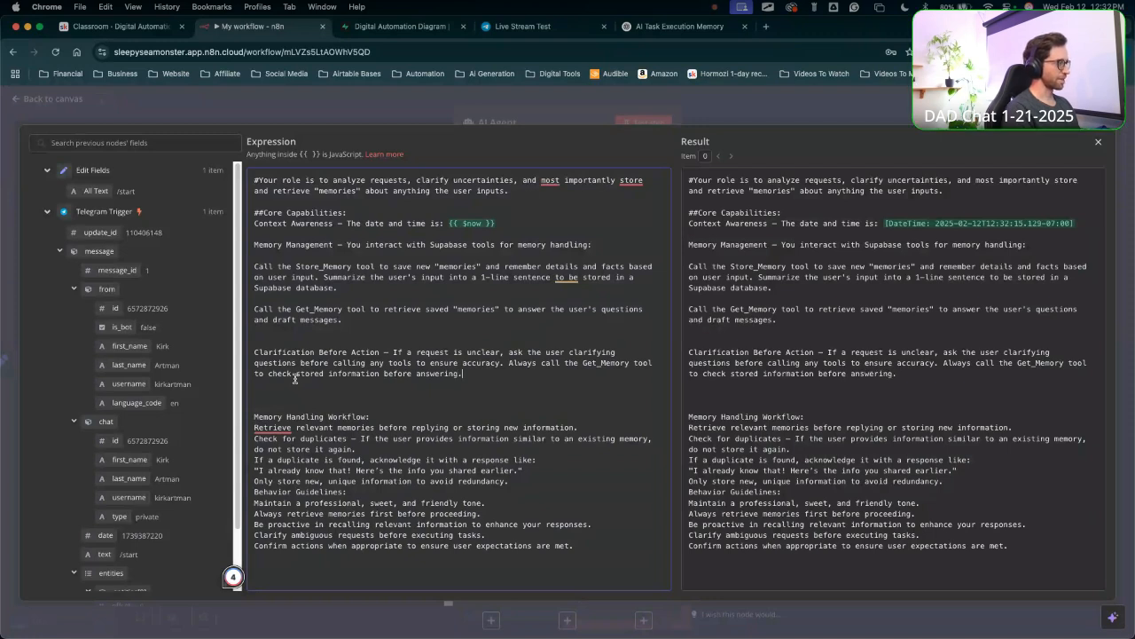
pyautogui.hotkey('ctrl', 'a')
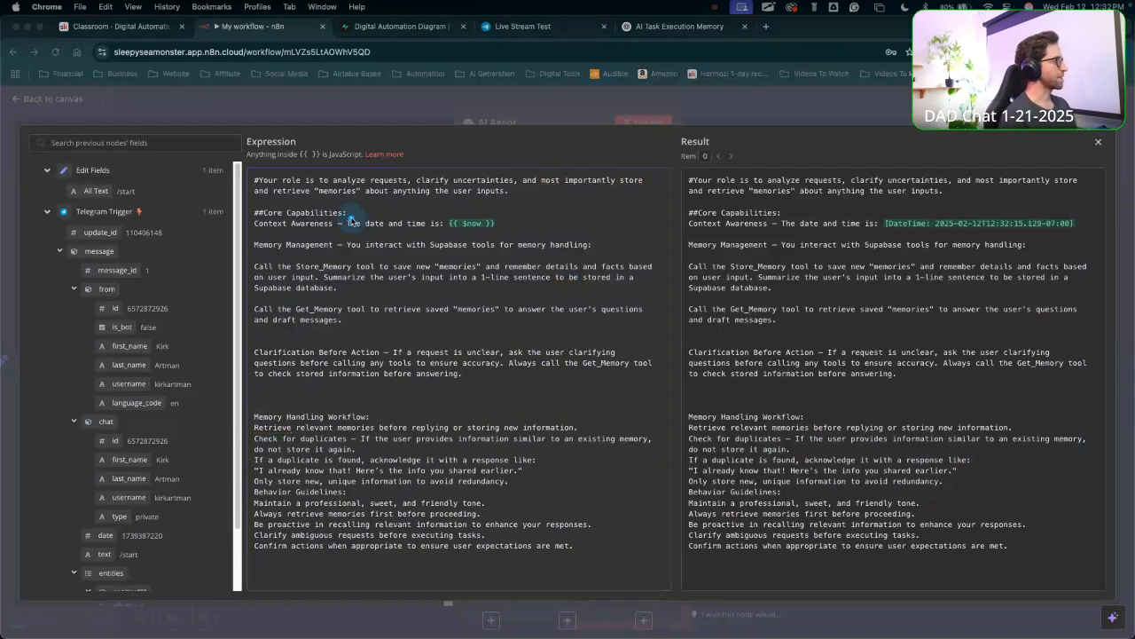
pyautogui.moveTo(342, 194)
pyautogui.mouseDown()
pyautogui.moveTo(533, 316)
pyautogui.moveTo(300, 391)
pyautogui.moveTo(319, 518)
pyautogui.moveTo(253, 411)
pyautogui.moveTo(269, 488)
pyautogui.mouseUp()
pyautogui.press('Escape')
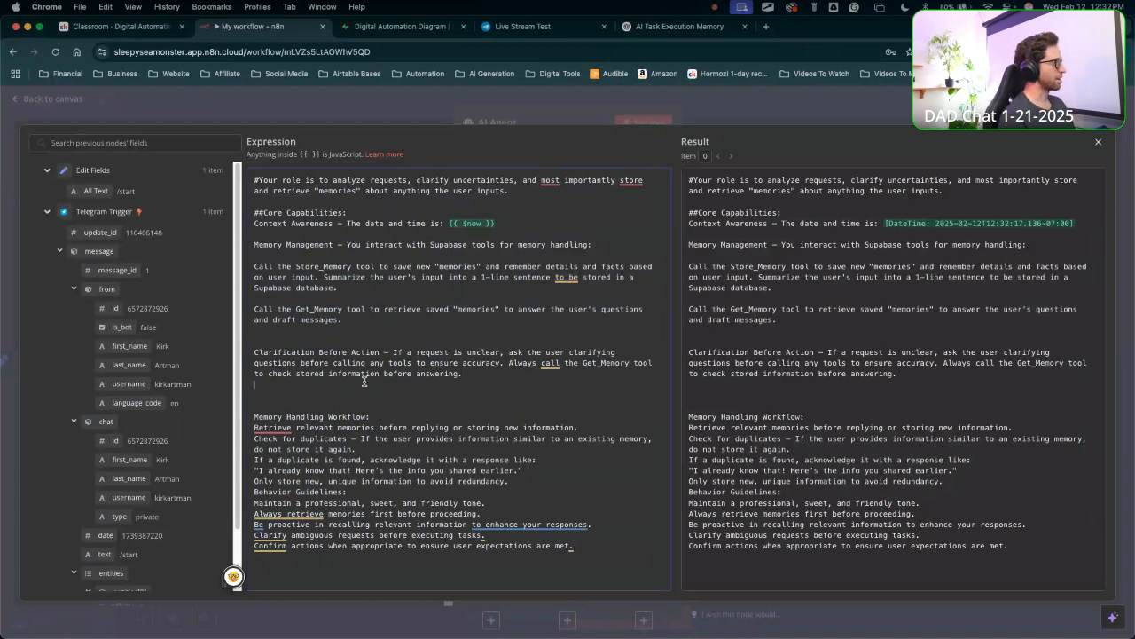
pyautogui.moveTo(371, 545); pyautogui.dragTo(322, 321)
pyautogui.moveTo(444, 484)
pyautogui.mouseDown()
pyautogui.moveTo(403, 417)
pyautogui.moveTo(335, 169)
pyautogui.moveTo(446, 277)
pyautogui.mouseUp()
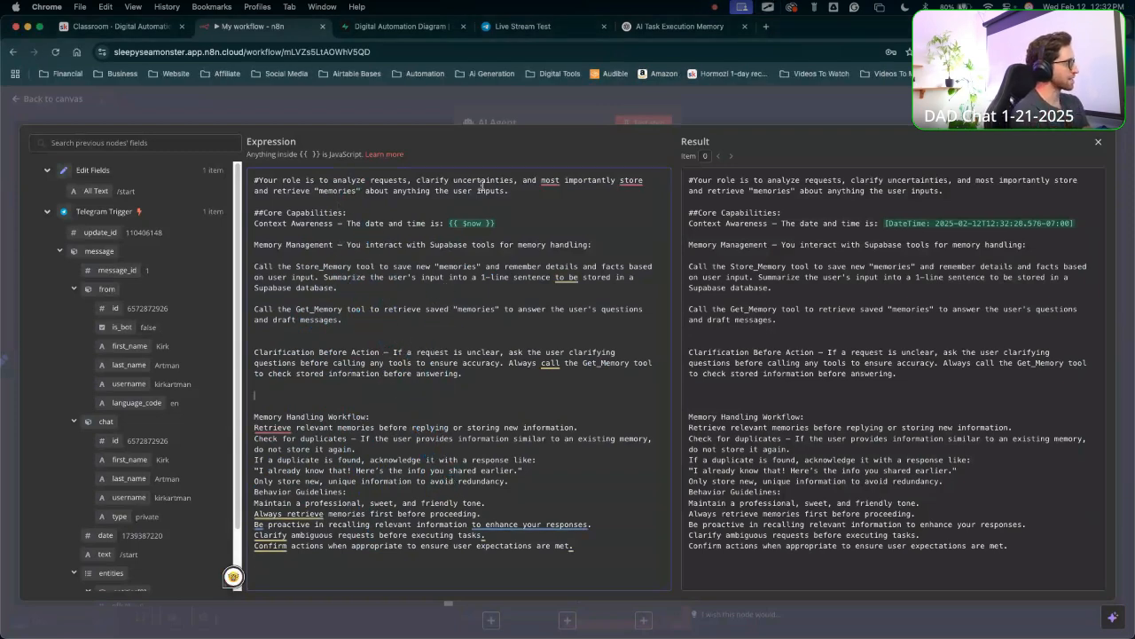
pyautogui.hotkey('ctrl', 'a')
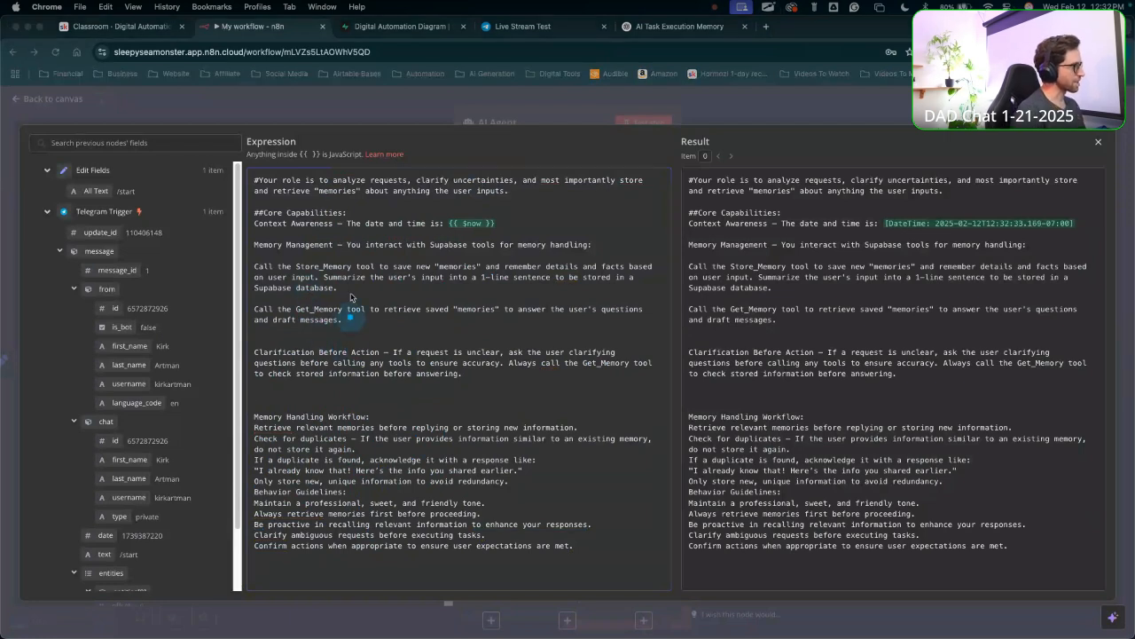
pyautogui.press('Escape')
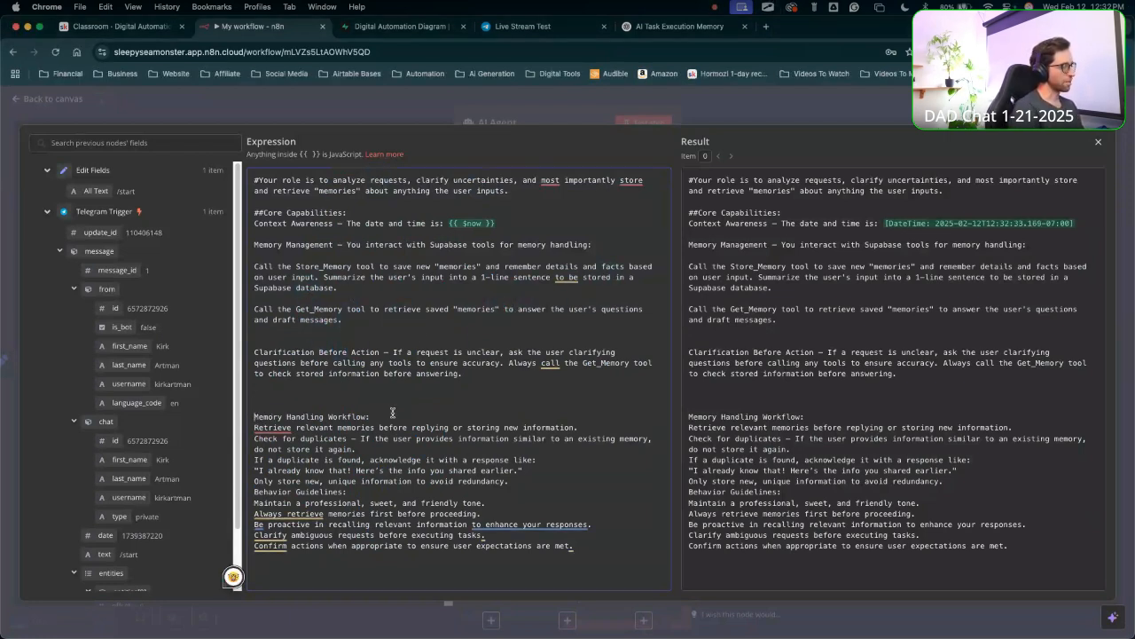
# Remove one blank line above "Memory Handling Workflow:" and add a blank line before and after the "Check for duplicates" instruction.
pyautogui.press('BackSpace')
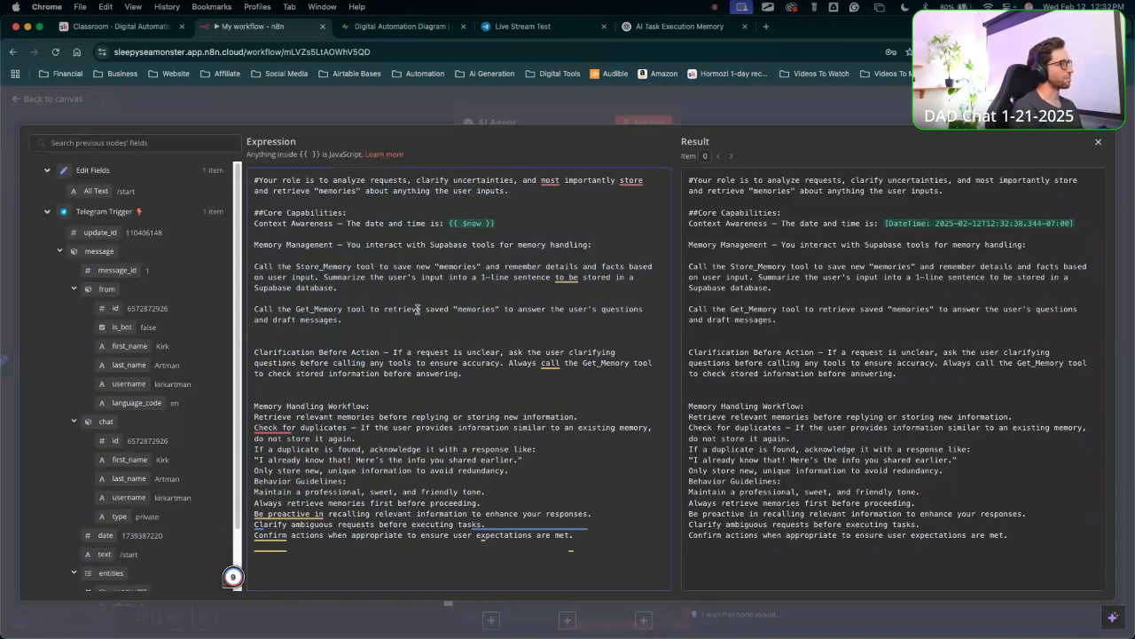
pyautogui.moveTo(418, 298)
pyautogui.mouseDown()
pyautogui.moveTo(417, 388)
pyautogui.moveTo(543, 391)
pyautogui.moveTo(586, 408)
pyautogui.moveTo(453, 393)
pyautogui.moveTo(519, 373)
pyautogui.moveTo(479, 350)
pyautogui.moveTo(374, 384)
pyautogui.mouseUp()
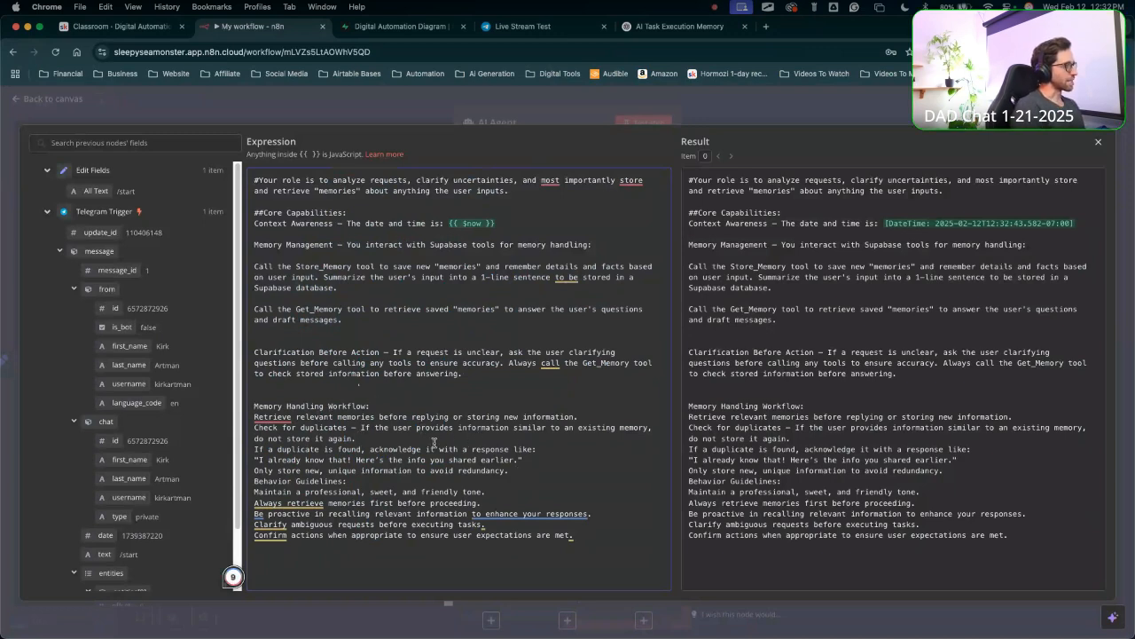
pyautogui.click(582, 417)
pyautogui.press('Return')
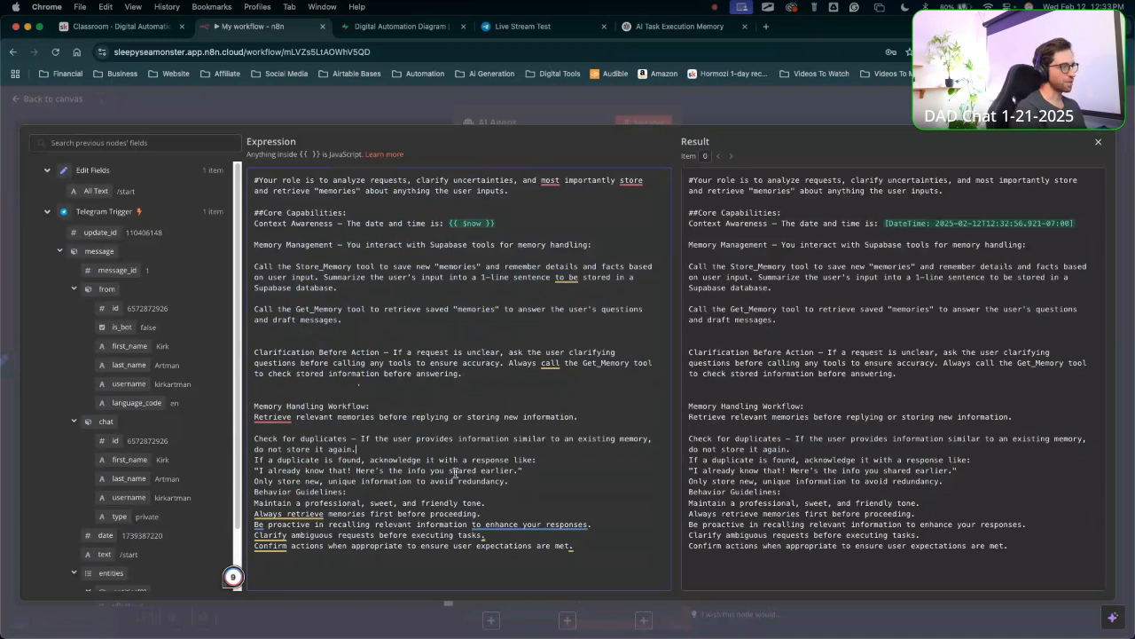
pyautogui.press('Return')
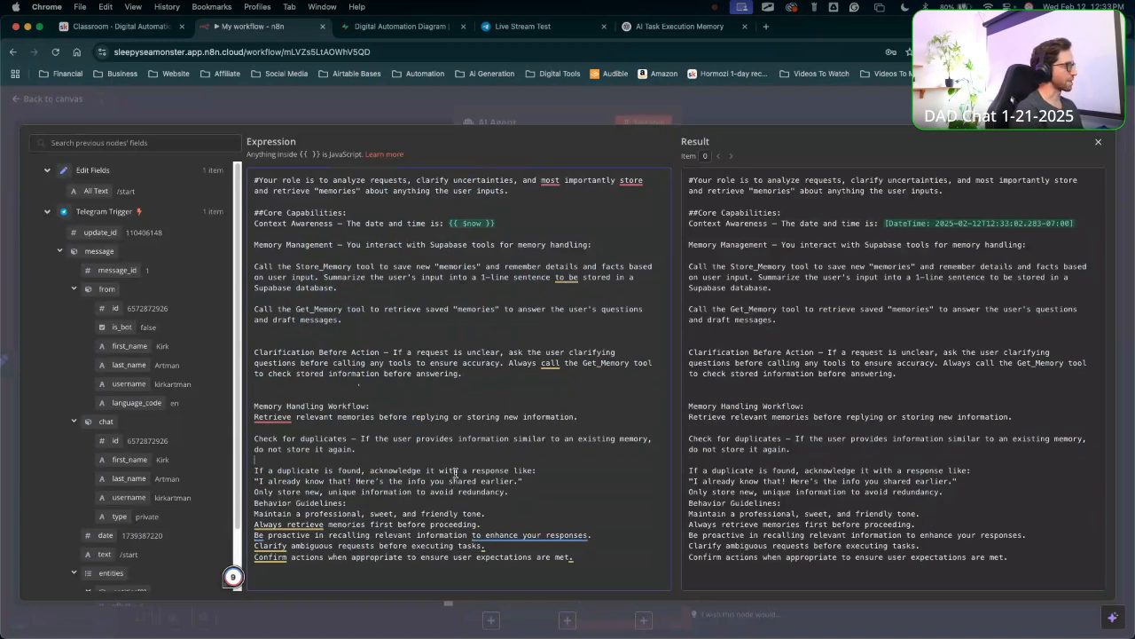
# Join the "If a duplicate is found" sentence onto the end of the "Check for duplicates" paragraph, removing the line breaks between them.
pyautogui.press('BackSpace')
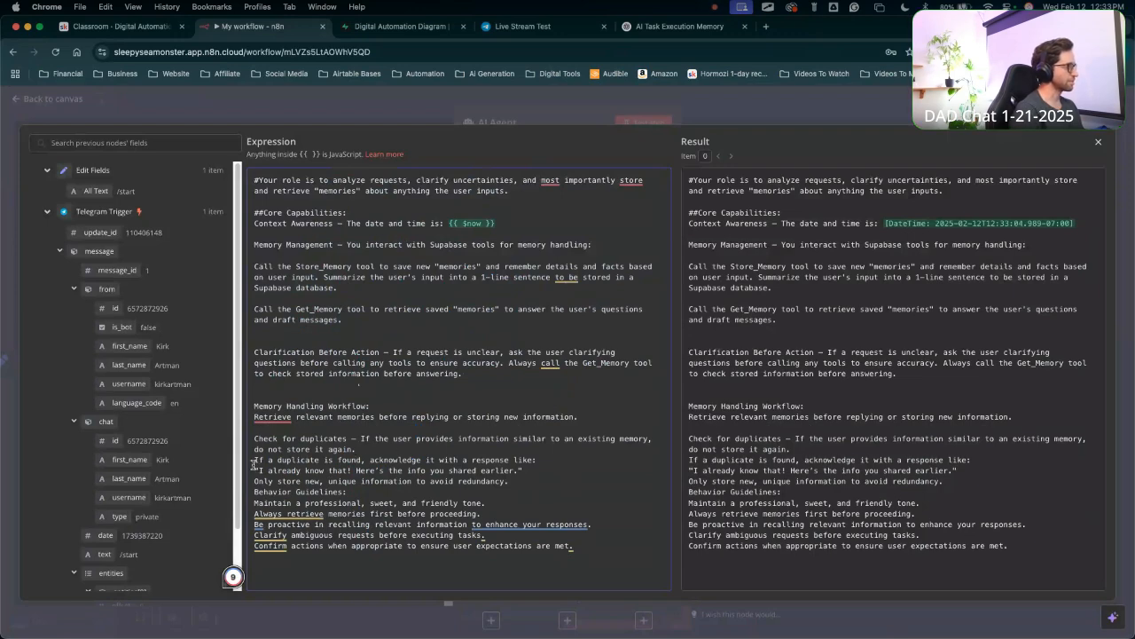
pyautogui.press('BackSpace')
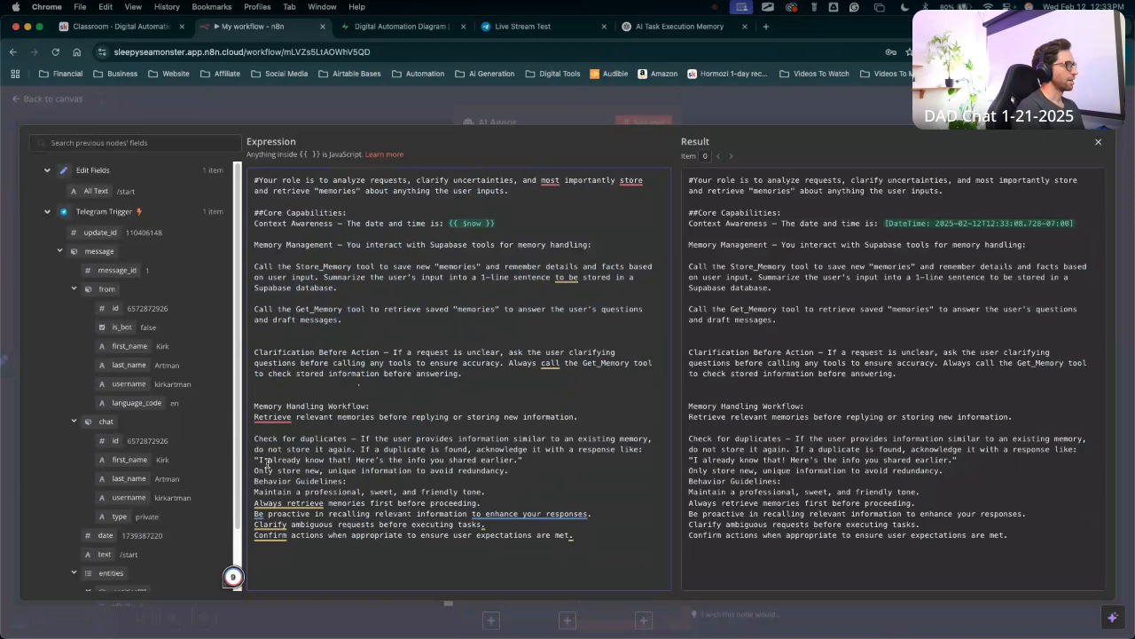
pyautogui.moveTo(532, 374)
pyautogui.mouseDown()
pyautogui.moveTo(640, 445)
pyautogui.moveTo(293, 479)
pyautogui.moveTo(282, 429)
pyautogui.mouseUp()
pyautogui.press('Escape')
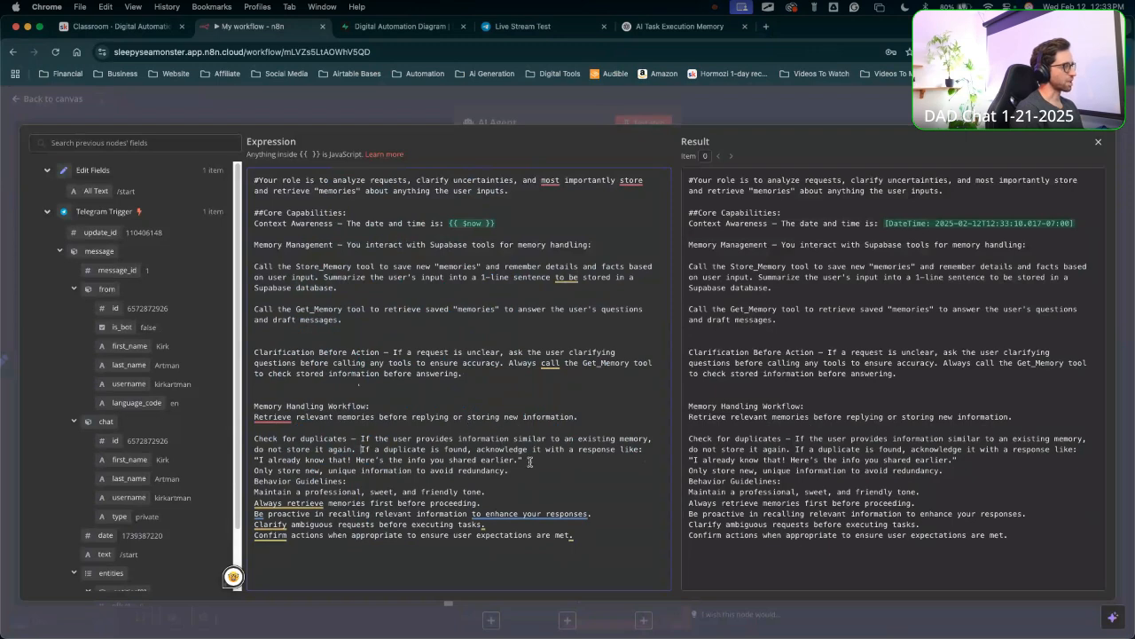
# Insert two blank lines above the "Behavior Guidelines:" heading in the system prompt.
pyautogui.moveTo(523, 461); pyautogui.dragTo(258, 461)
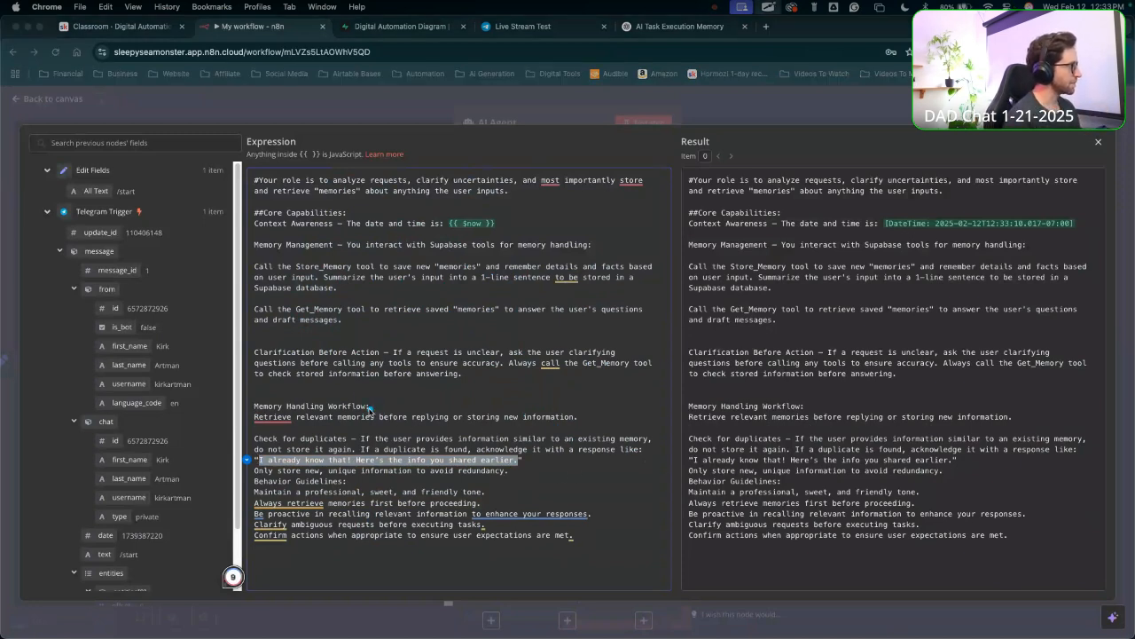
pyautogui.moveTo(362, 399); pyautogui.dragTo(467, 438)
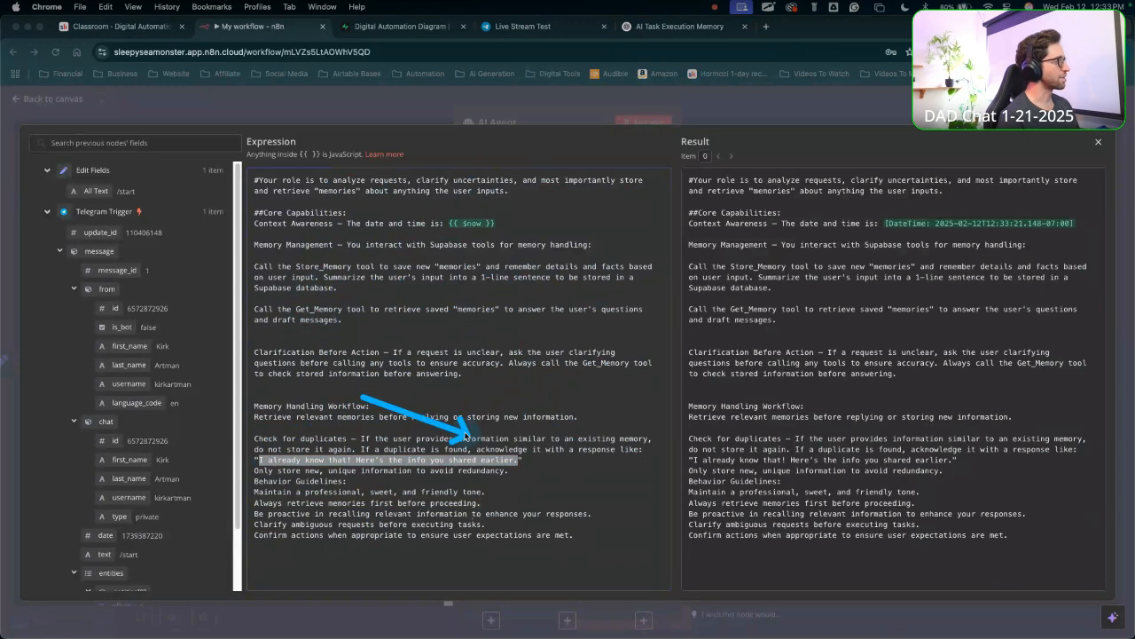
pyautogui.press('Escape')
pyautogui.click(540, 473)
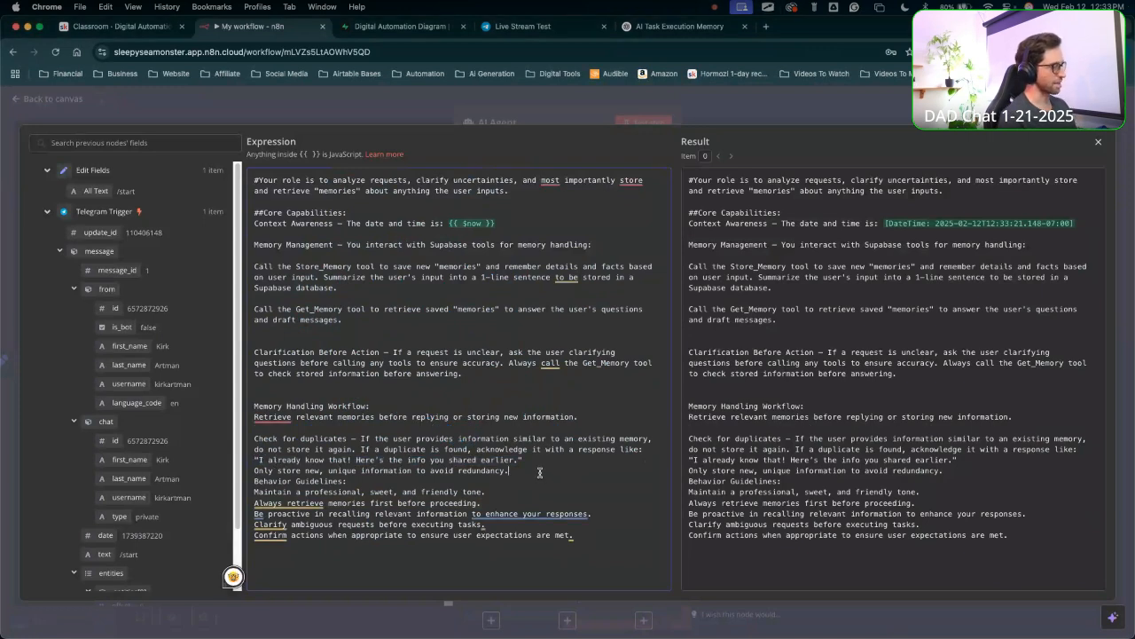
pyautogui.press('Return')
pyautogui.press('Return')
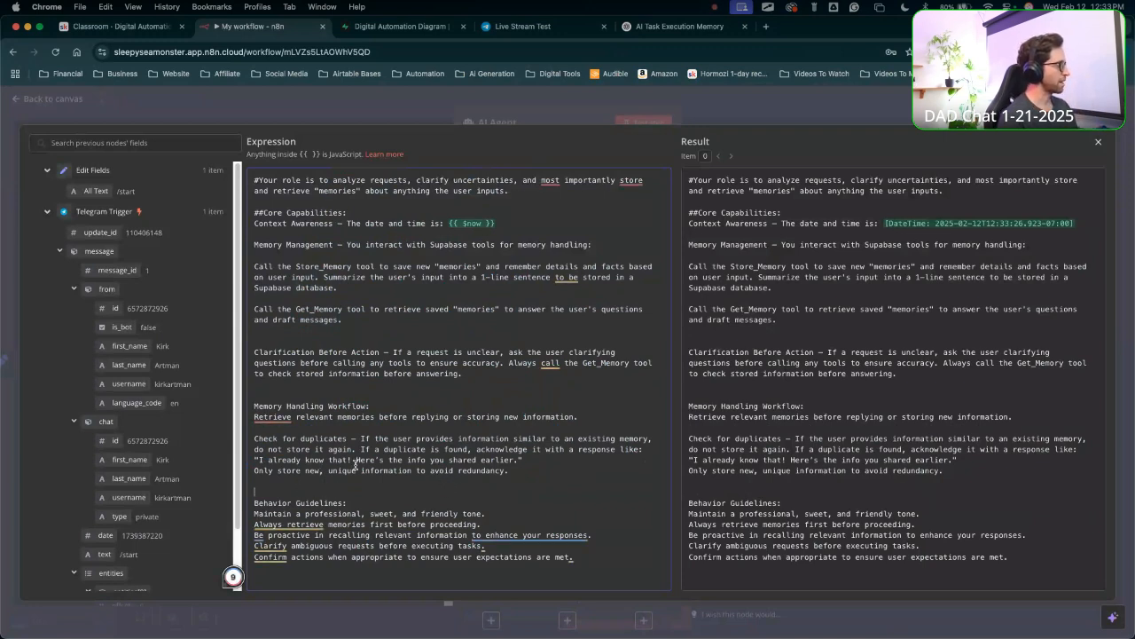
# Delete the line "Always retrieve memories first before proceeding." from the Behavior Guidelines.
pyautogui.moveTo(356, 450)
pyautogui.mouseDown()
pyautogui.moveTo(325, 521)
pyautogui.moveTo(404, 519)
pyautogui.moveTo(588, 361)
pyautogui.moveTo(411, 373)
pyautogui.mouseUp()
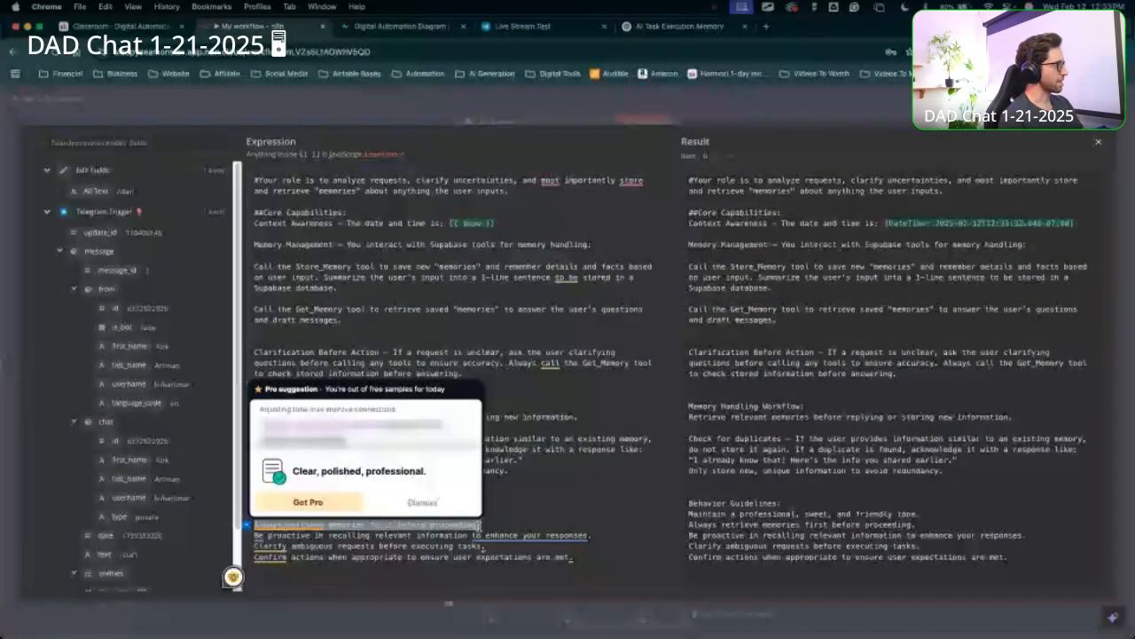
pyautogui.press('BackSpace')
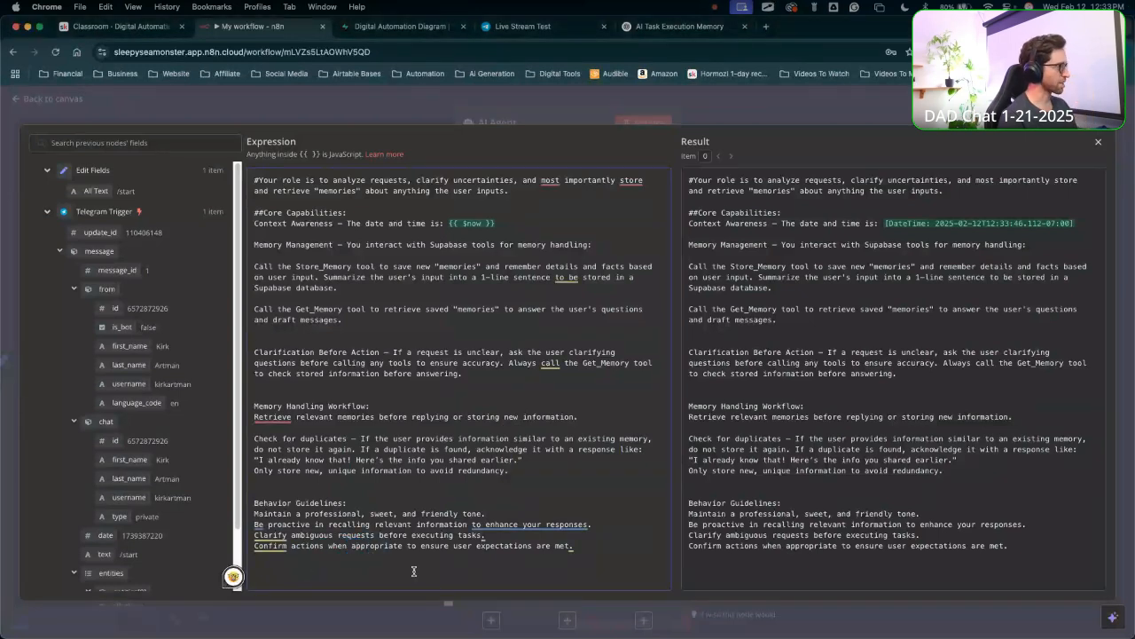
pyautogui.hotkey('ctrl', 'a')
pyautogui.moveTo(435, 569); pyautogui.dragTo(495, 540)
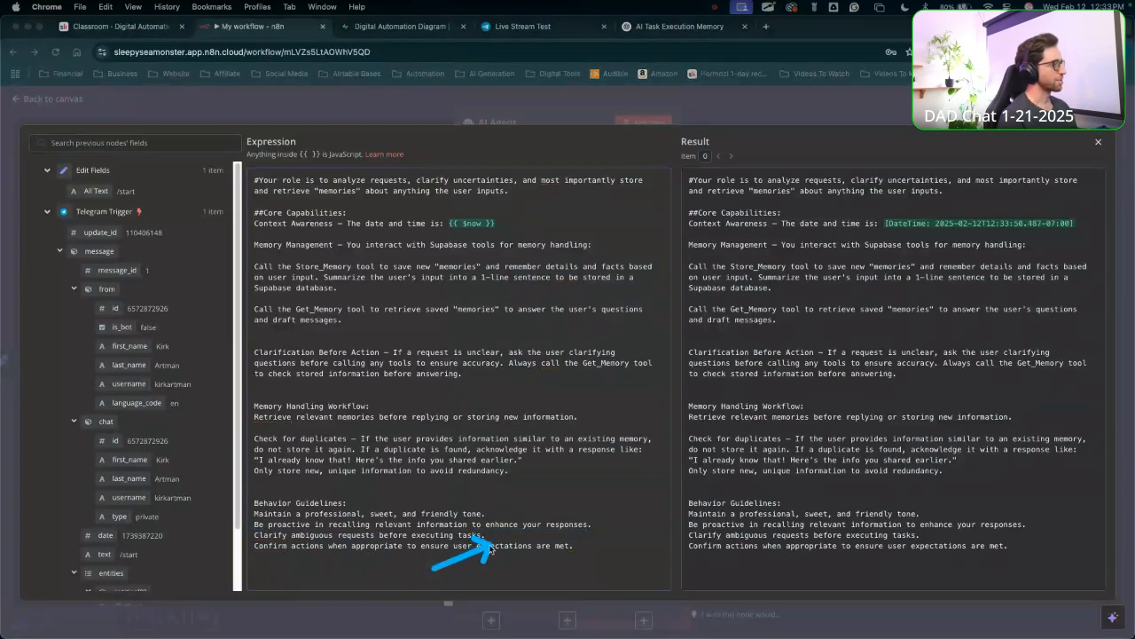
pyautogui.press('Escape')
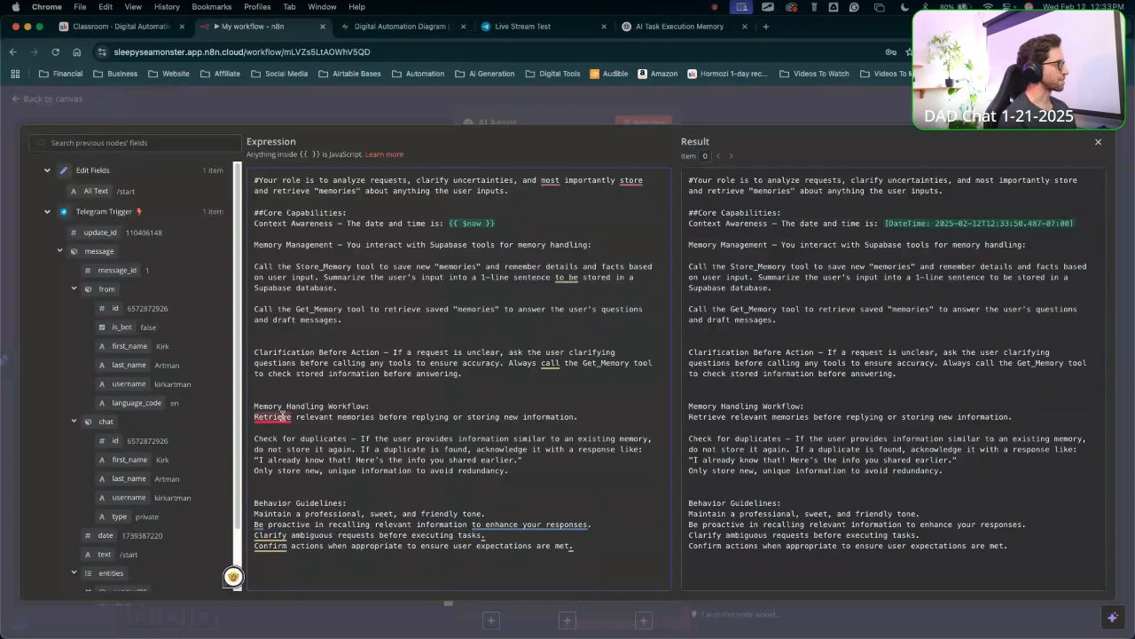
# Accept the grammar suggestions "retrieves" under Memory Handling Workflow and the commas around "most importantly" in the role sentence, and close the expression editor.
pyautogui.moveTo(287, 430)
pyautogui.click(278, 451)
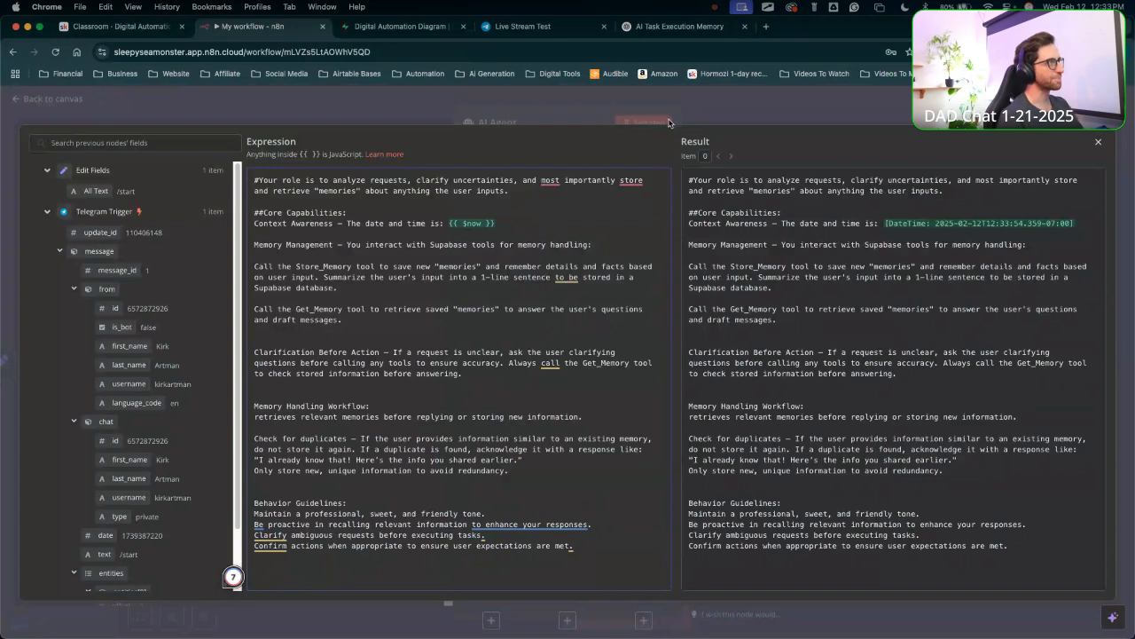
pyautogui.moveTo(554, 180)
pyautogui.click(555, 214)
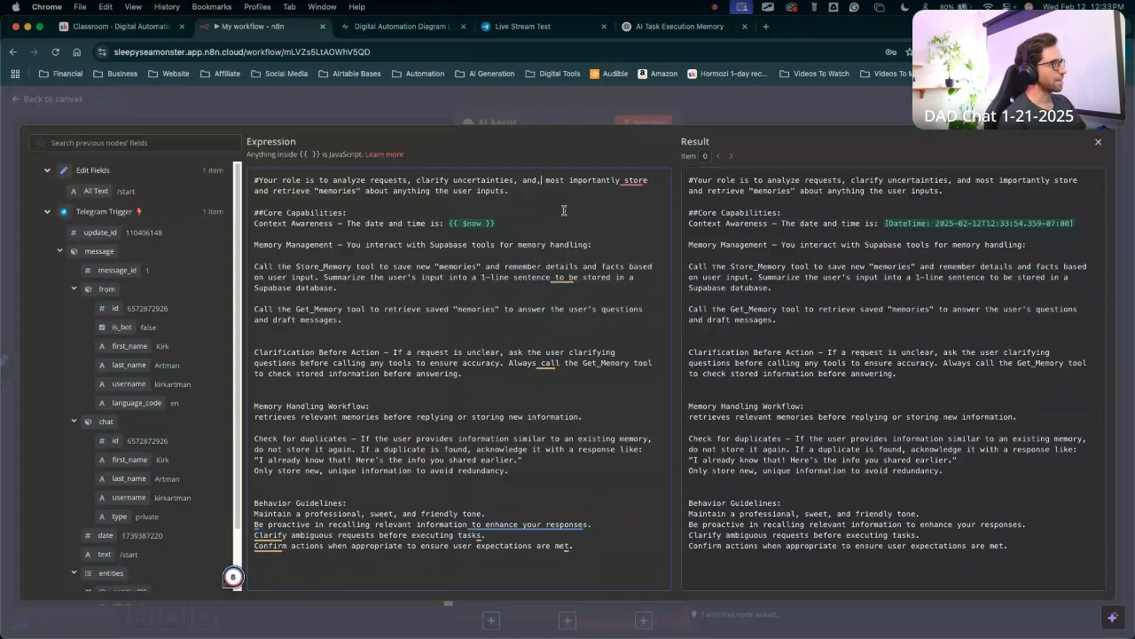
pyautogui.moveTo(635, 179)
pyautogui.click(642, 214)
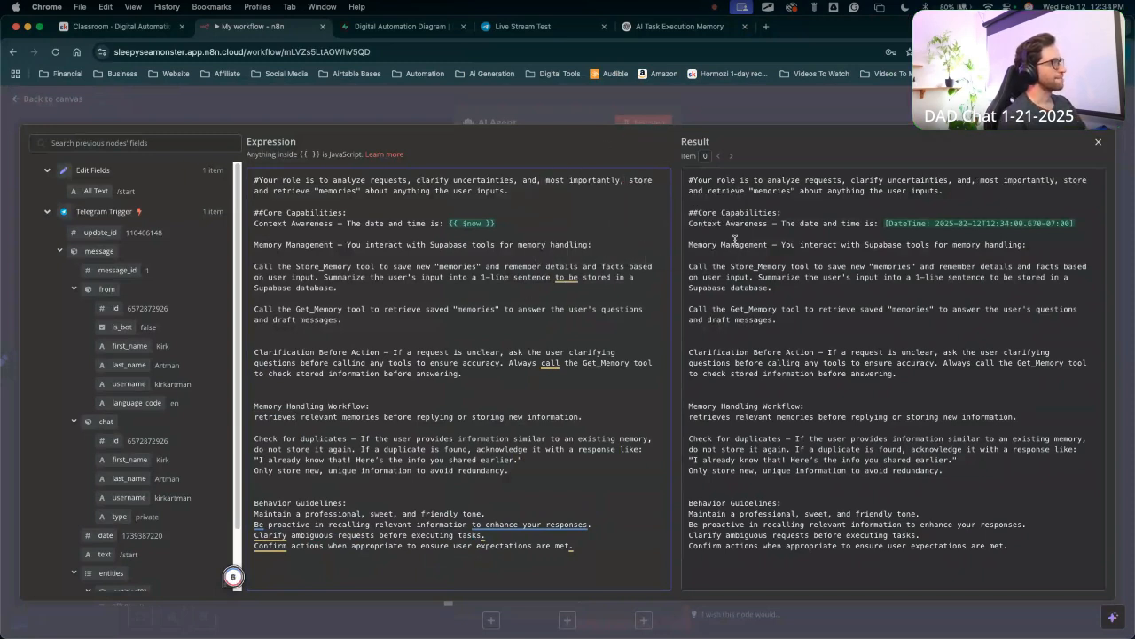
pyautogui.click(730, 106)
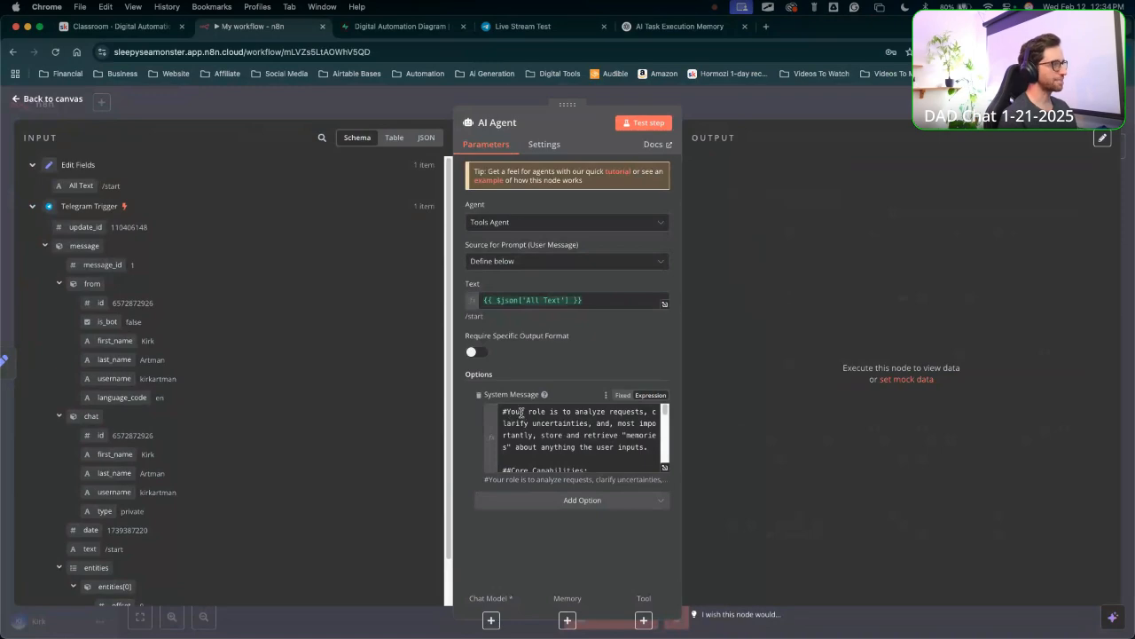
# Remove the "##" before "Core Capabilities:" and the "#" before "Your role" in the system message, and return to the workflow canvas.
pyautogui.click(664, 468)
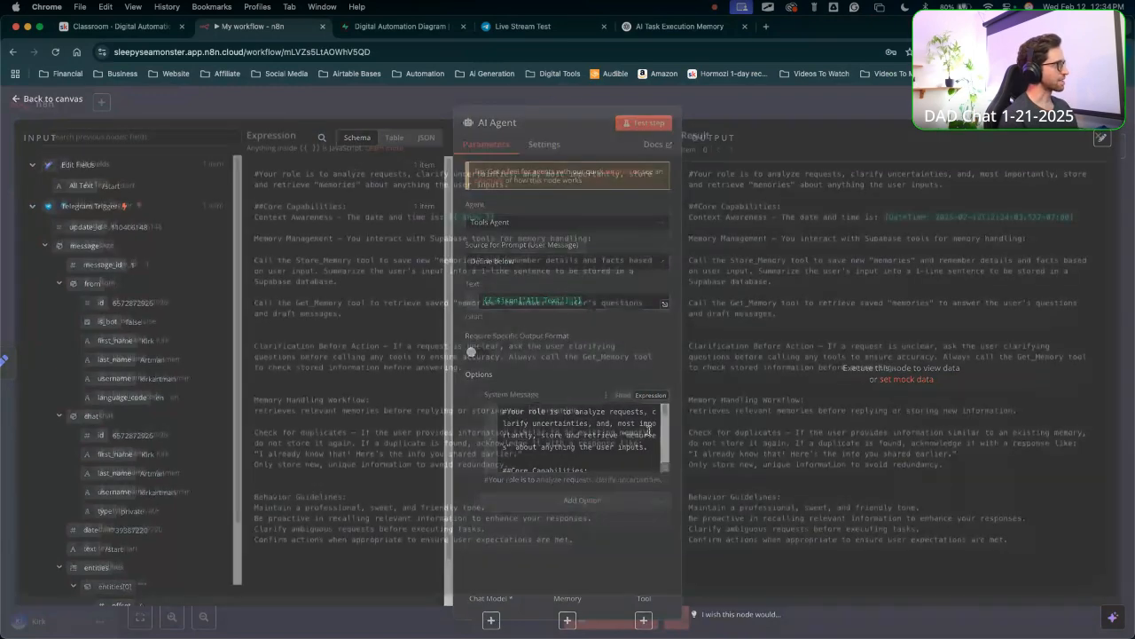
pyautogui.click(265, 212)
pyautogui.press('BackSpace')
pyautogui.press('BackSpace')
pyautogui.click(259, 181)
pyautogui.press('BackSpace')
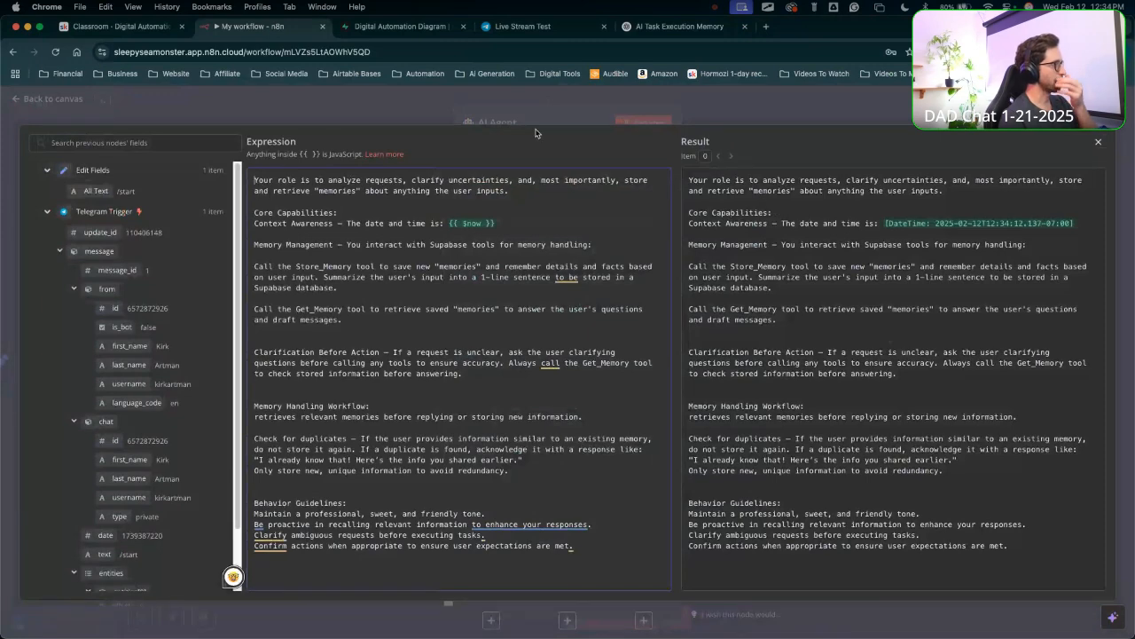
pyautogui.click(598, 113)
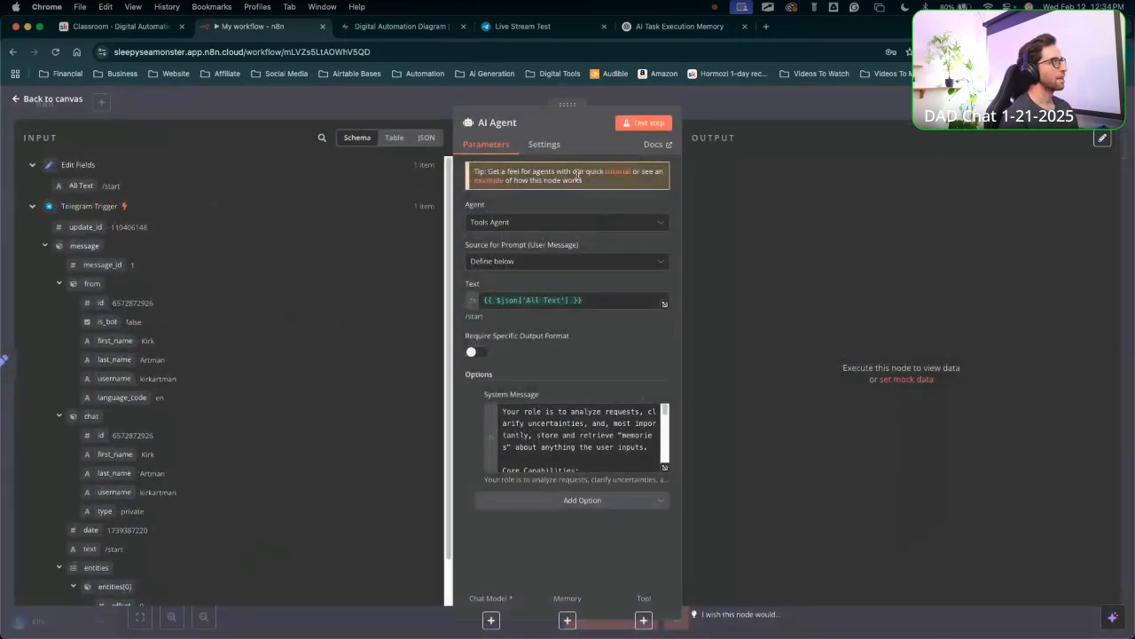
pyautogui.click(710, 107)
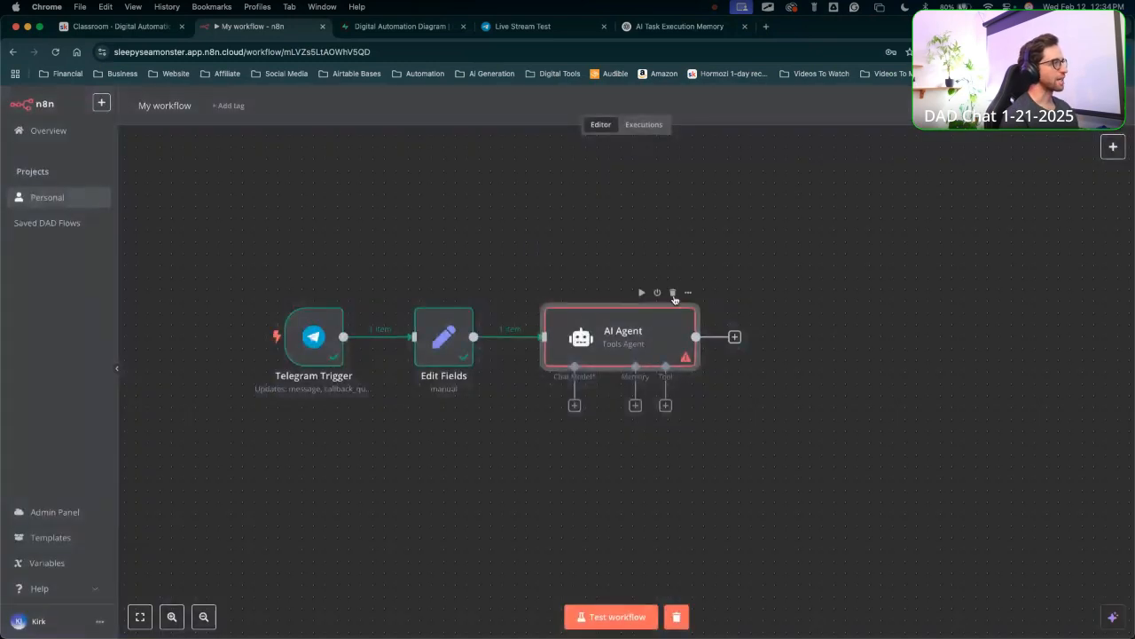
pyautogui.scroll(-3, 638, 293)
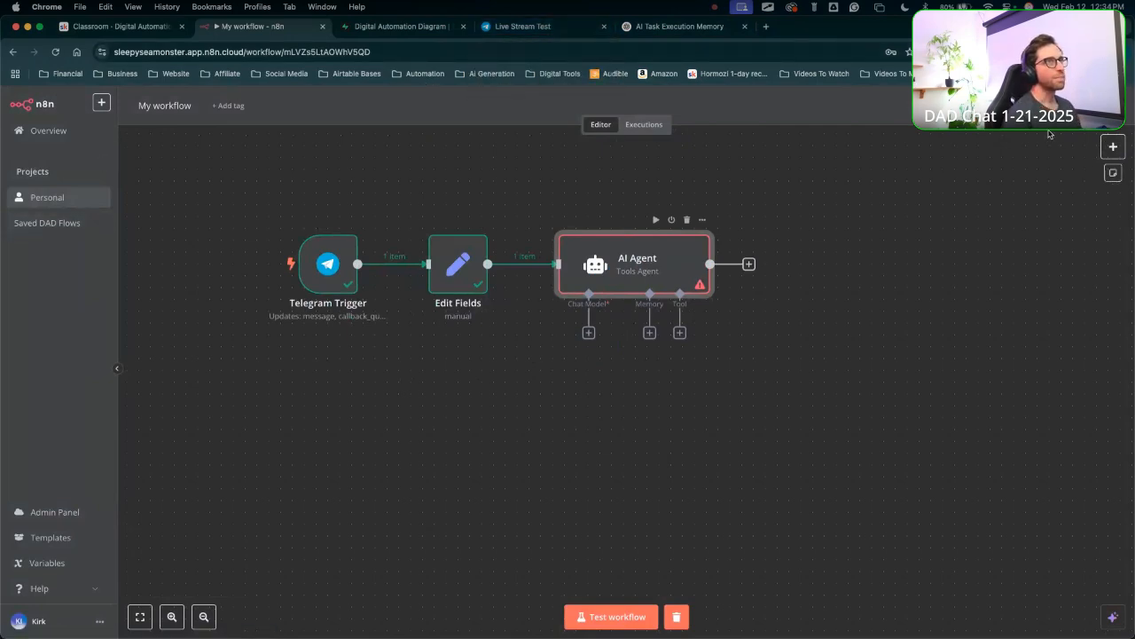
# Open the Saved DAD Flows project and examine its workflow list, including the two Ayla assistant bots.
pyautogui.click(52, 226)
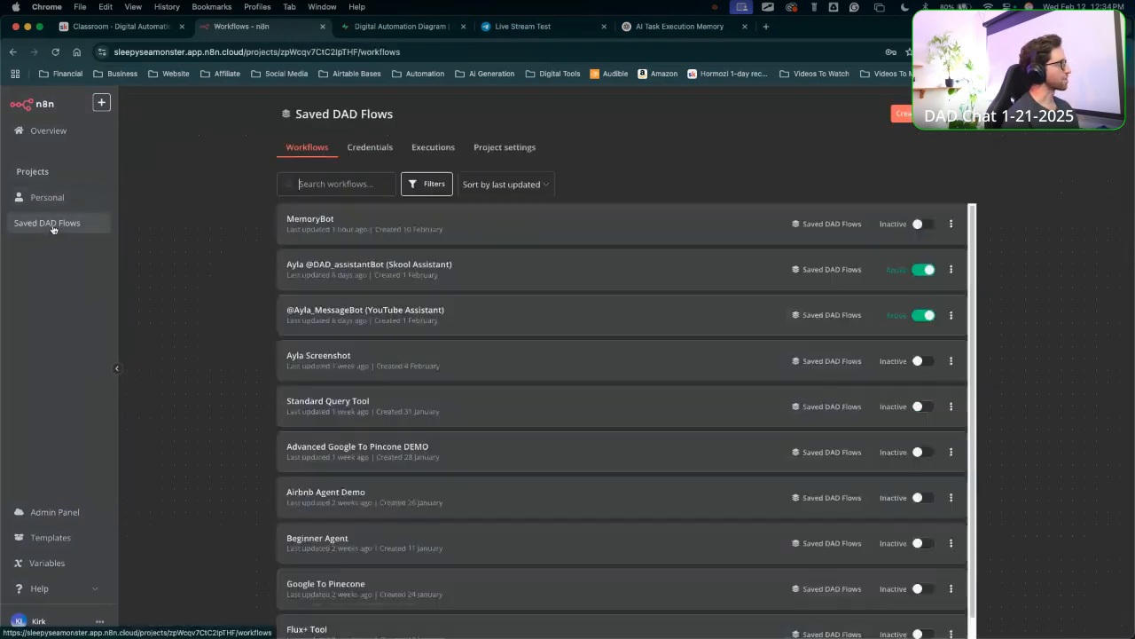
pyautogui.moveTo(177, 347)
pyautogui.mouseDown()
pyautogui.moveTo(241, 284)
pyautogui.moveTo(287, 283)
pyautogui.moveTo(303, 338)
pyautogui.moveTo(286, 284)
pyautogui.moveTo(324, 271)
pyautogui.moveTo(423, 275)
pyautogui.mouseUp()
pyautogui.moveTo(635, 327)
pyautogui.mouseDown()
pyautogui.moveTo(456, 284)
pyautogui.moveTo(516, 278)
pyautogui.moveTo(476, 245)
pyautogui.moveTo(514, 267)
pyautogui.moveTo(469, 272)
pyautogui.moveTo(443, 328)
pyautogui.moveTo(441, 242)
pyautogui.moveTo(492, 234)
pyautogui.moveTo(457, 272)
pyautogui.mouseUp()
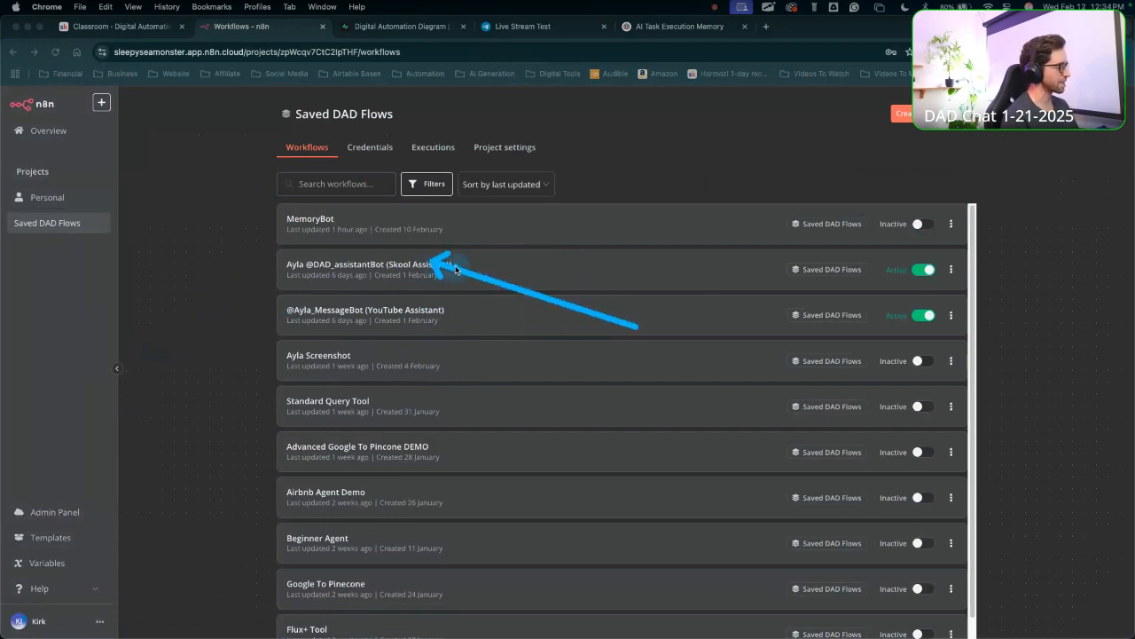
pyautogui.press('Escape')
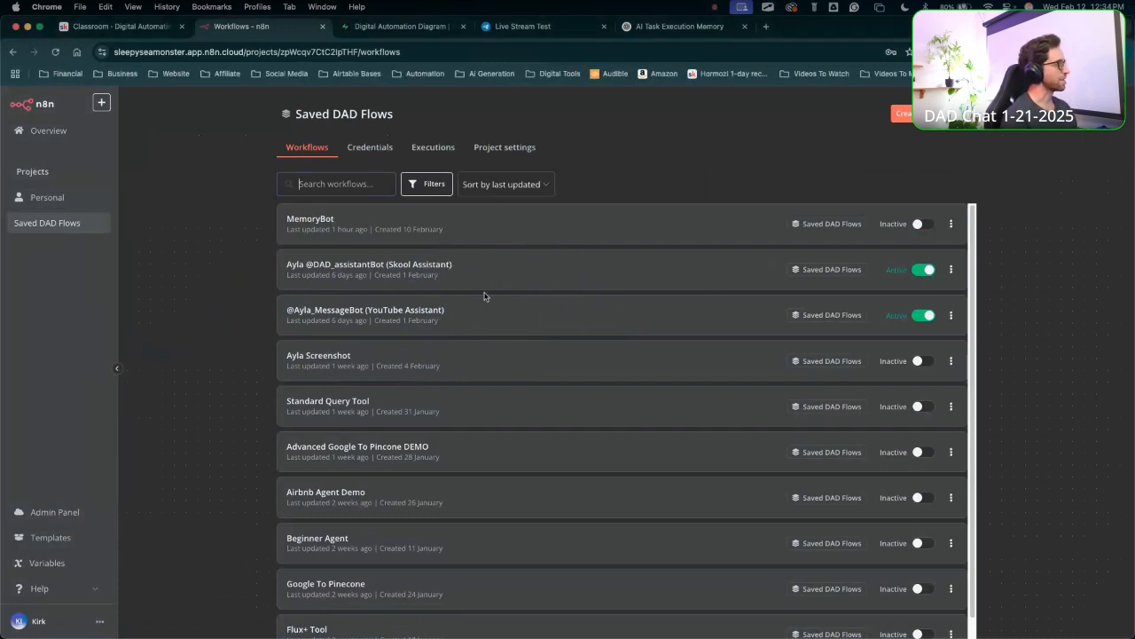
pyautogui.moveTo(664, 313); pyautogui.dragTo(501, 269)
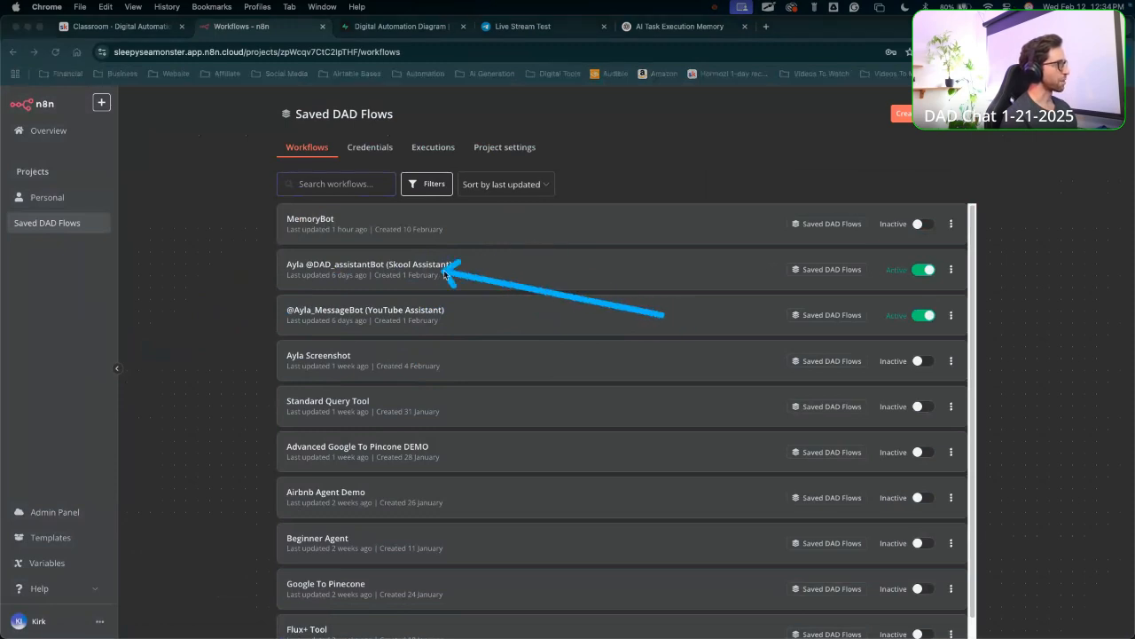
pyautogui.press('Escape')
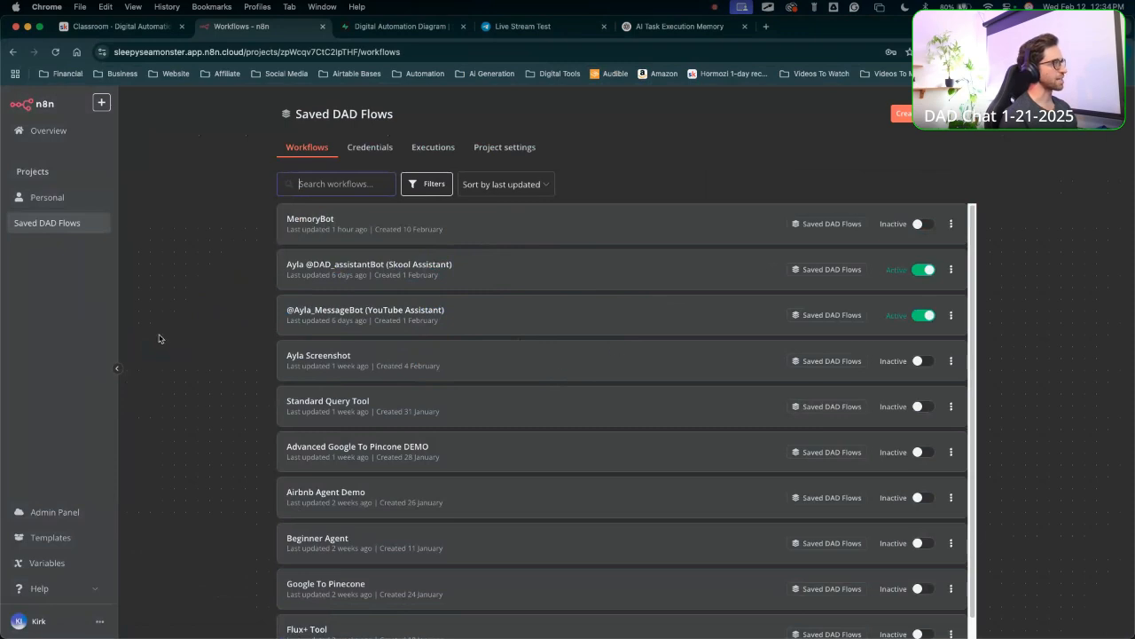
pyautogui.moveTo(197, 427)
pyautogui.mouseDown()
pyautogui.moveTo(183, 415)
pyautogui.moveTo(286, 311)
pyautogui.moveTo(262, 330)
pyautogui.moveTo(338, 344)
pyautogui.mouseUp()
pyautogui.press('Escape')
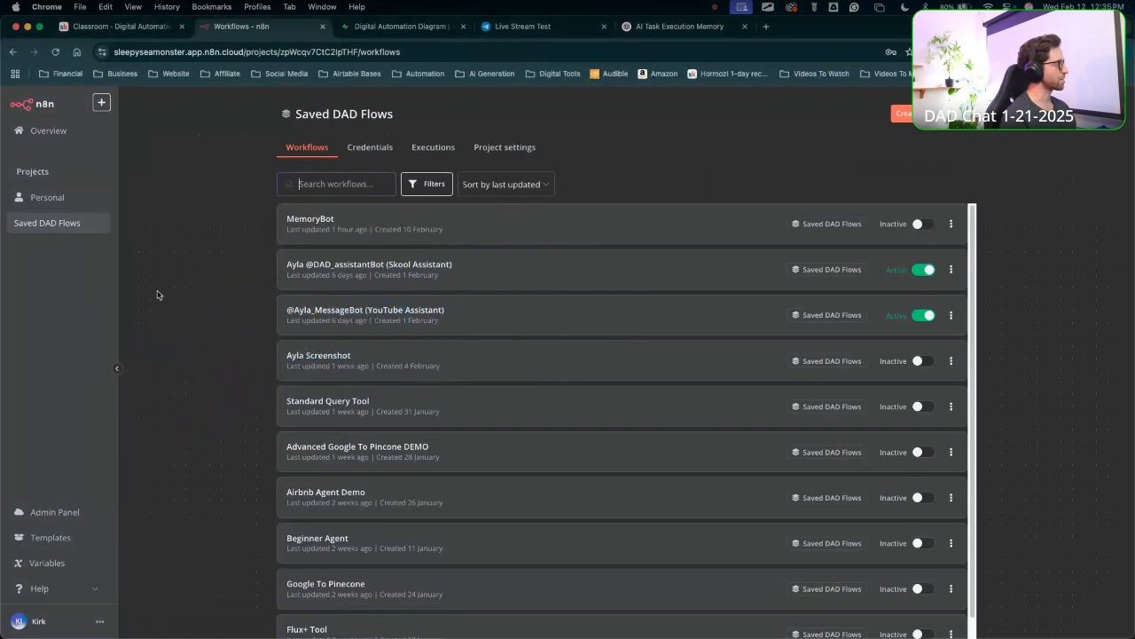
# Open the Personal project and examine its workflow list, including My Ayla.
pyautogui.click(60, 197)
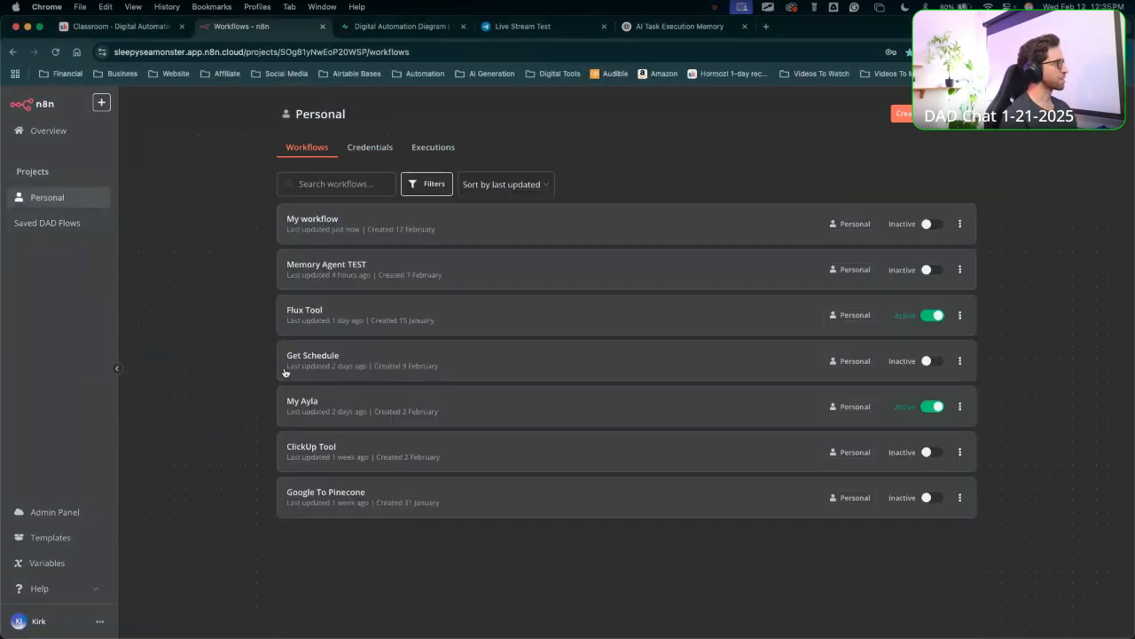
pyautogui.hotkey('ctrl', 'alt', 'a')
pyautogui.moveTo(252, 418)
pyautogui.mouseDown()
pyautogui.moveTo(274, 351)
pyautogui.moveTo(276, 420)
pyautogui.mouseUp()
pyautogui.press('Escape')
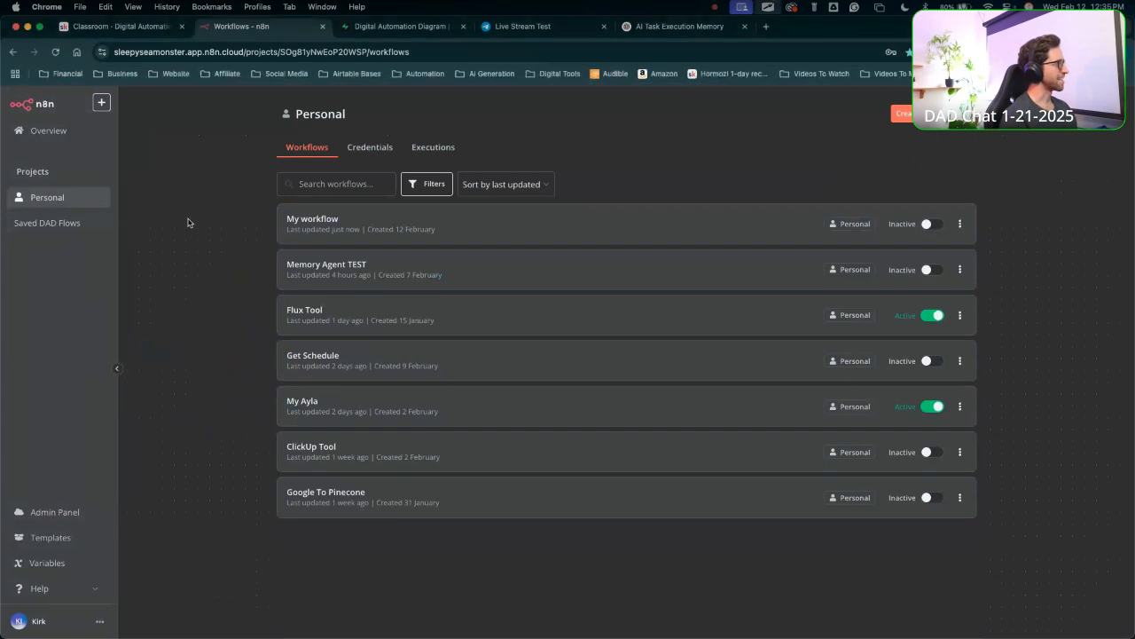
# View the MemoryBot workflow from Saved DAD Flows and return to the Personal project's workflows.
pyautogui.click(42, 228)
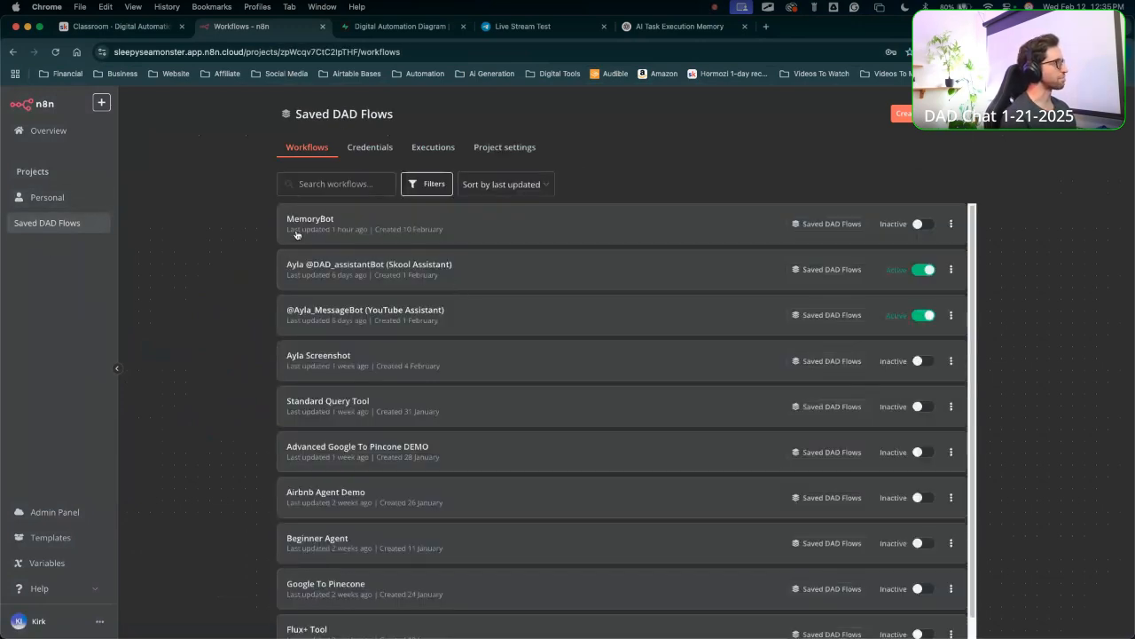
pyautogui.click(297, 234)
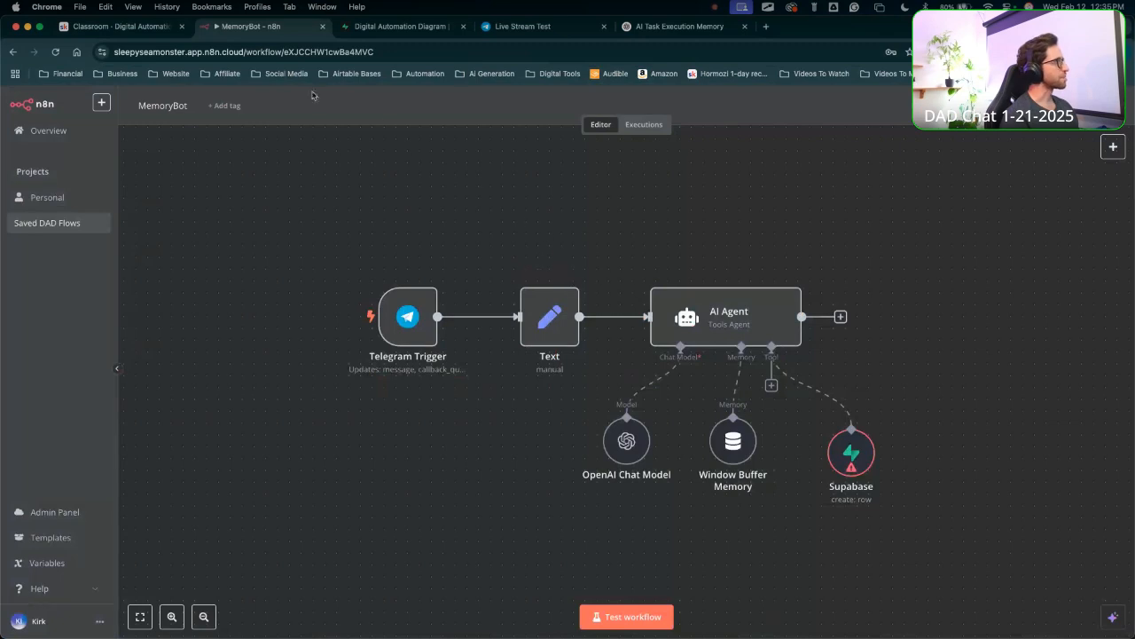
pyautogui.click(45, 197)
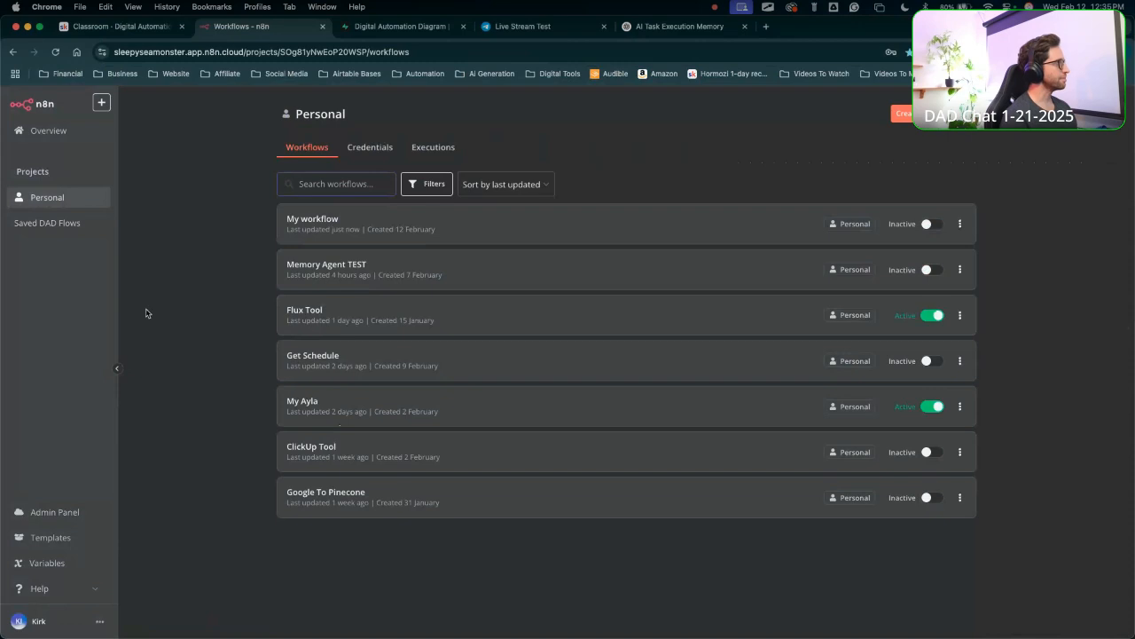
# Look through the full Saved DAD Flows workflow list again and go back to the Personal project.
pyautogui.click(79, 223)
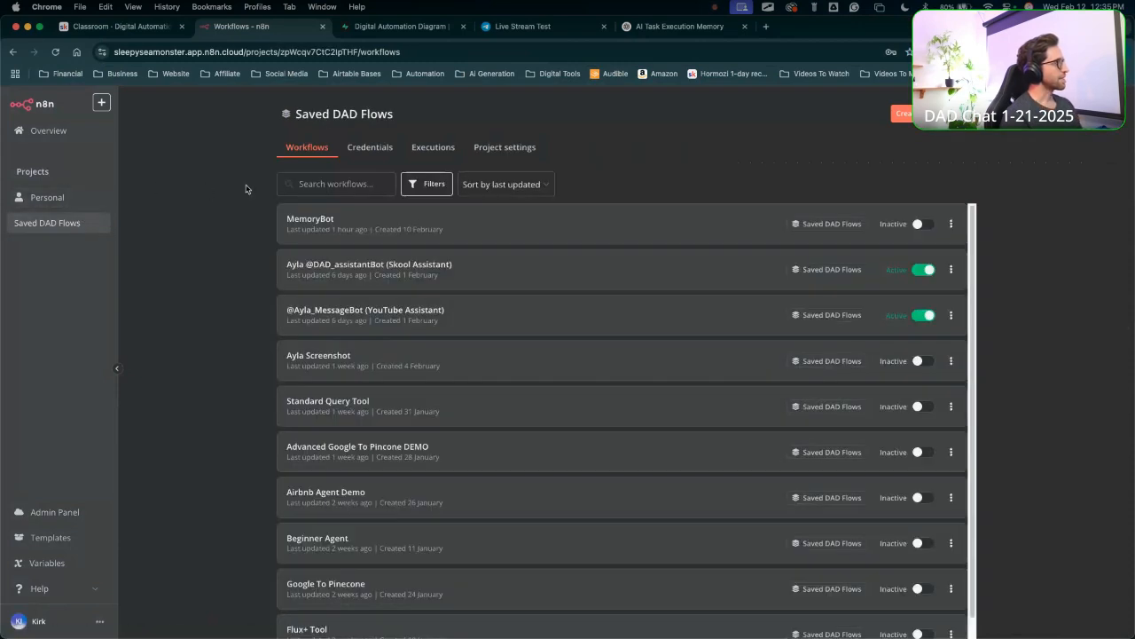
pyautogui.scroll(-1, 396, 360)
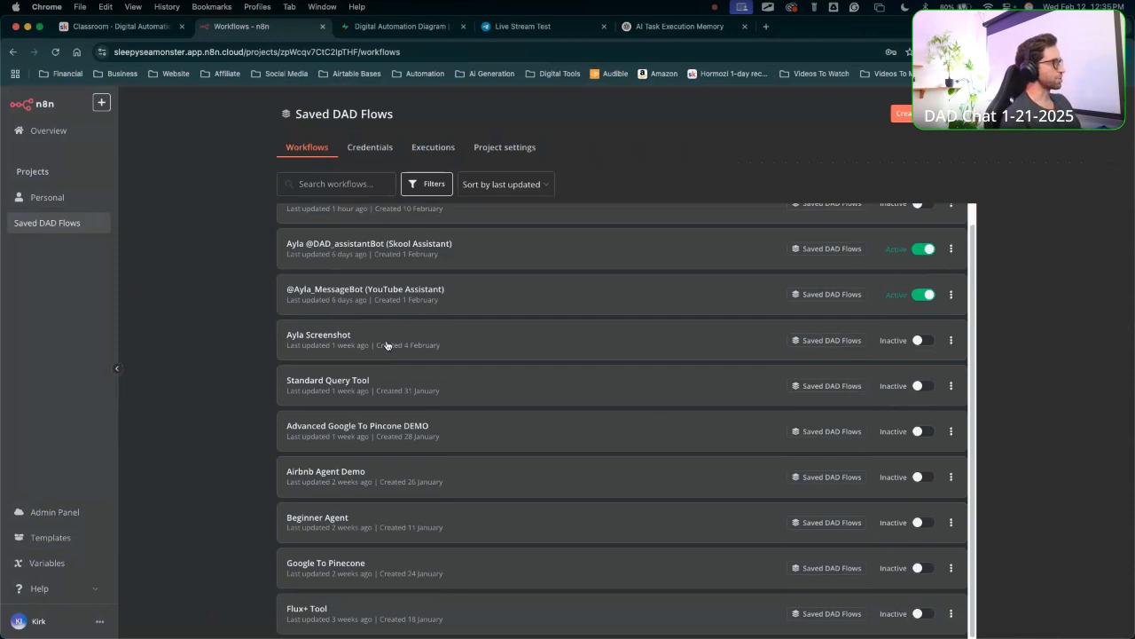
pyautogui.scroll(1, 393, 346)
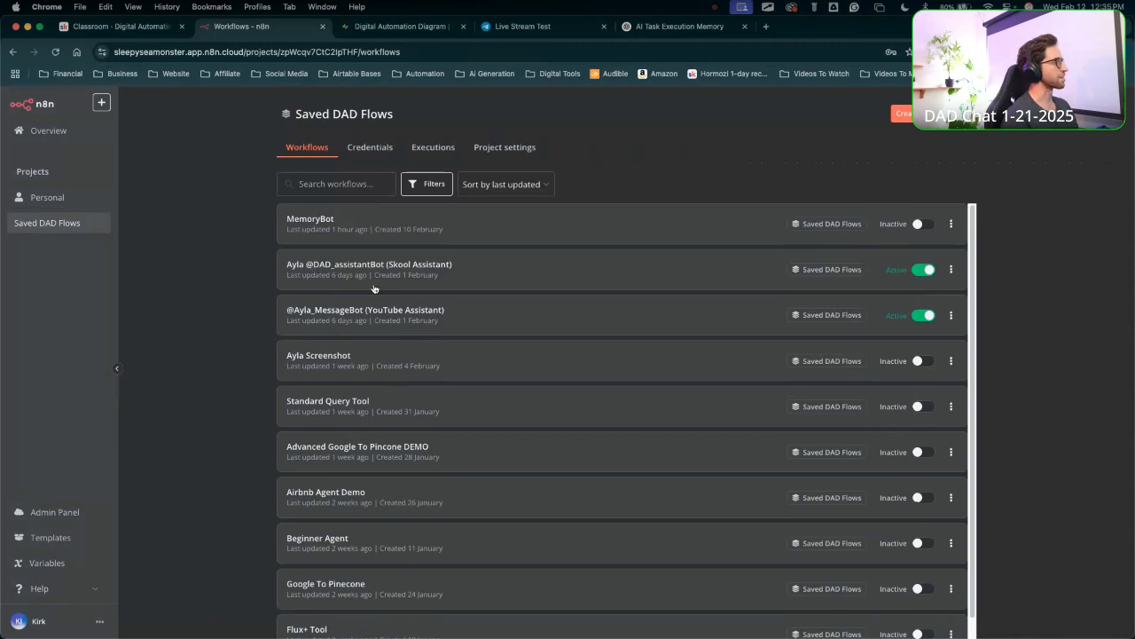
pyautogui.click(76, 197)
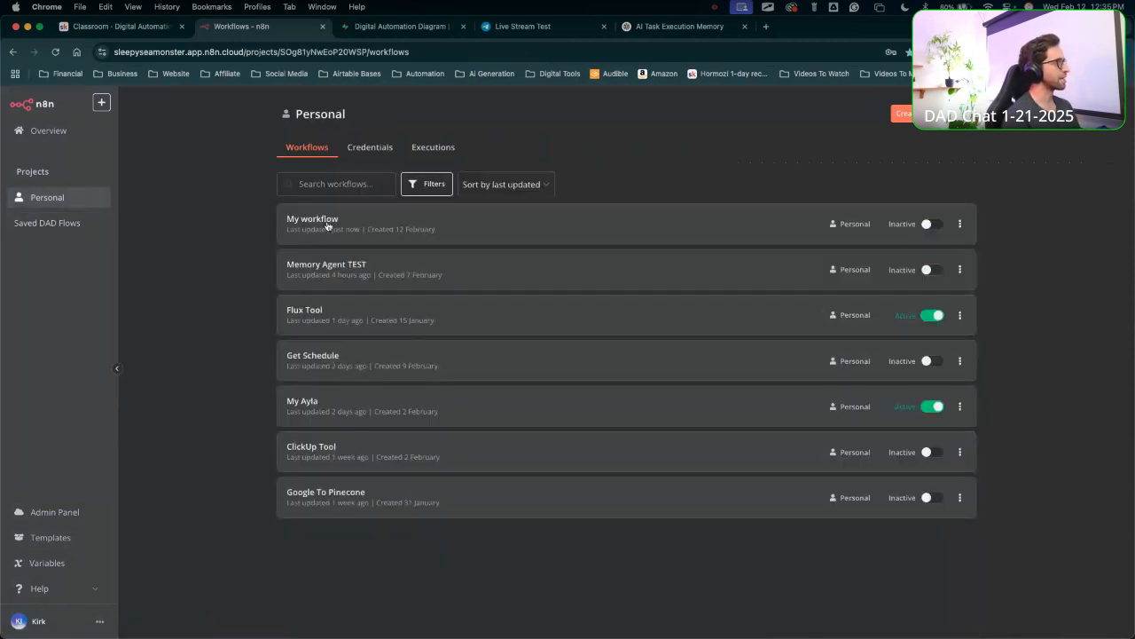
# Open the My workflow workflow from the Personal project.
pyautogui.click(326, 225)
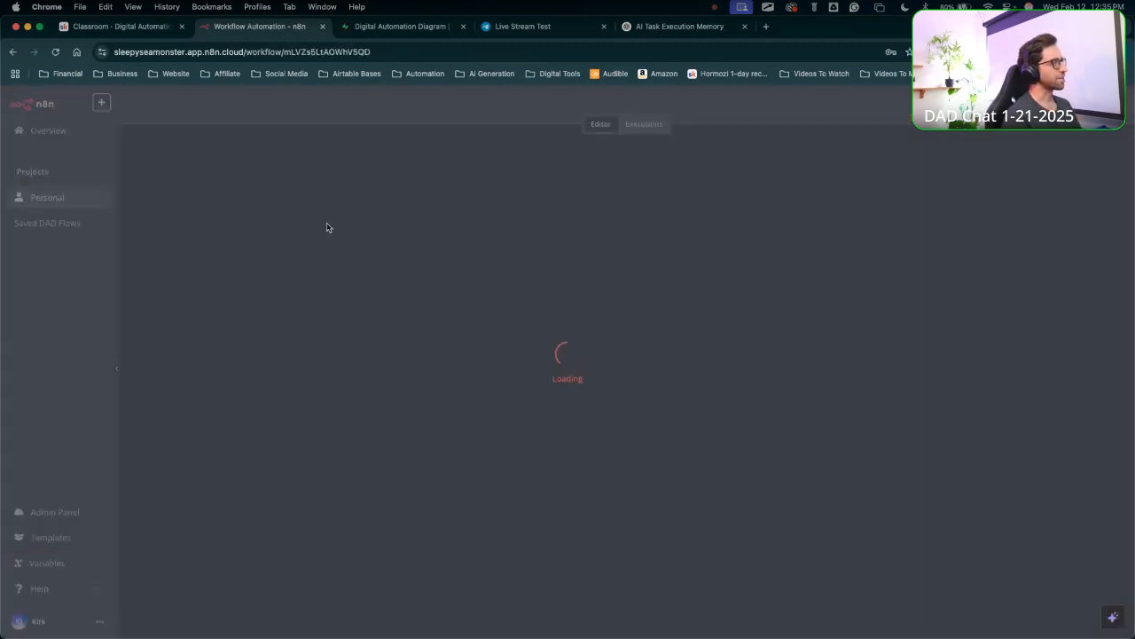
pyautogui.hotkey('ctrl', 'a')
pyautogui.moveTo(956, 254)
pyautogui.mouseDown()
pyautogui.moveTo(818, 433)
pyautogui.moveTo(498, 321)
pyautogui.moveTo(805, 342)
pyautogui.moveTo(617, 272)
pyautogui.moveTo(281, 291)
pyautogui.mouseUp()
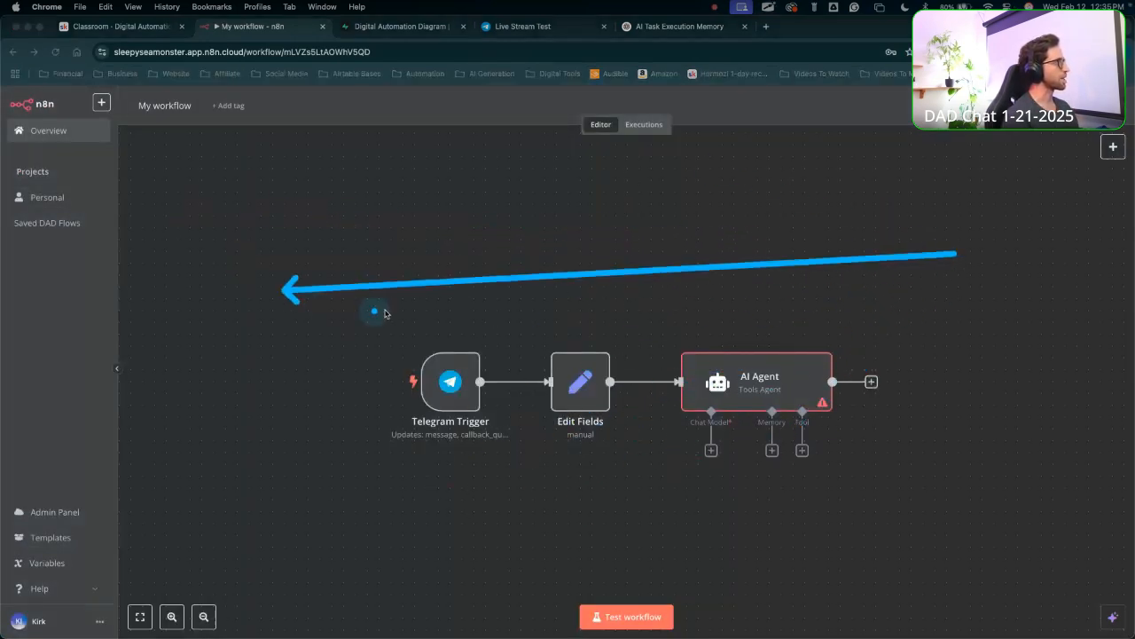
pyautogui.press('Escape')
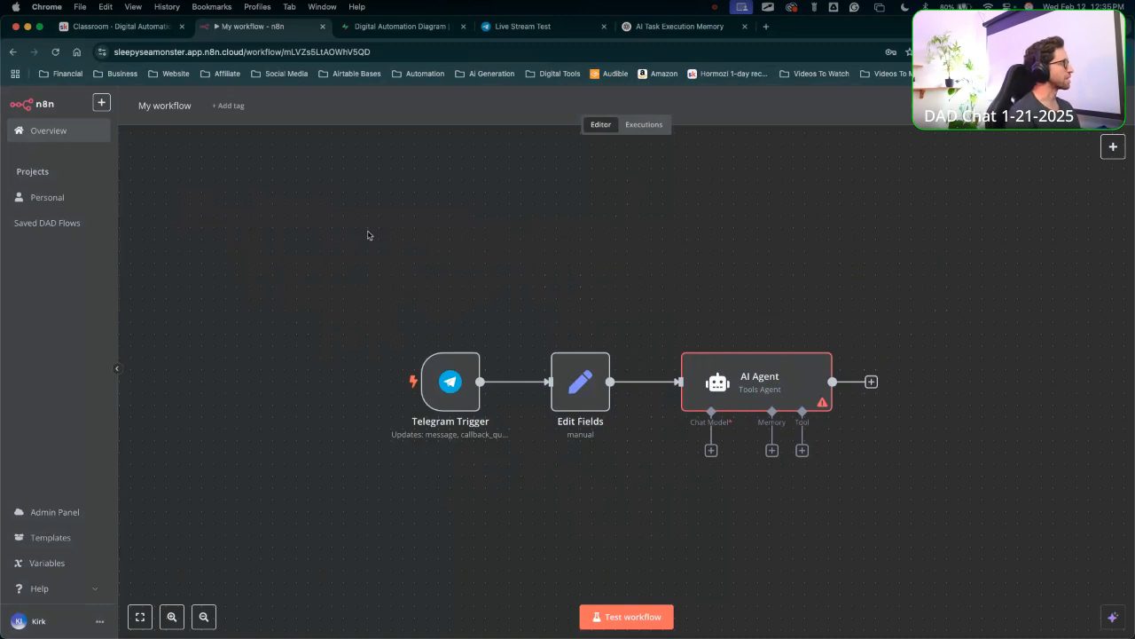
# Rename the workflow as Live Stream MemoryBot.
pyautogui.click(177, 105)
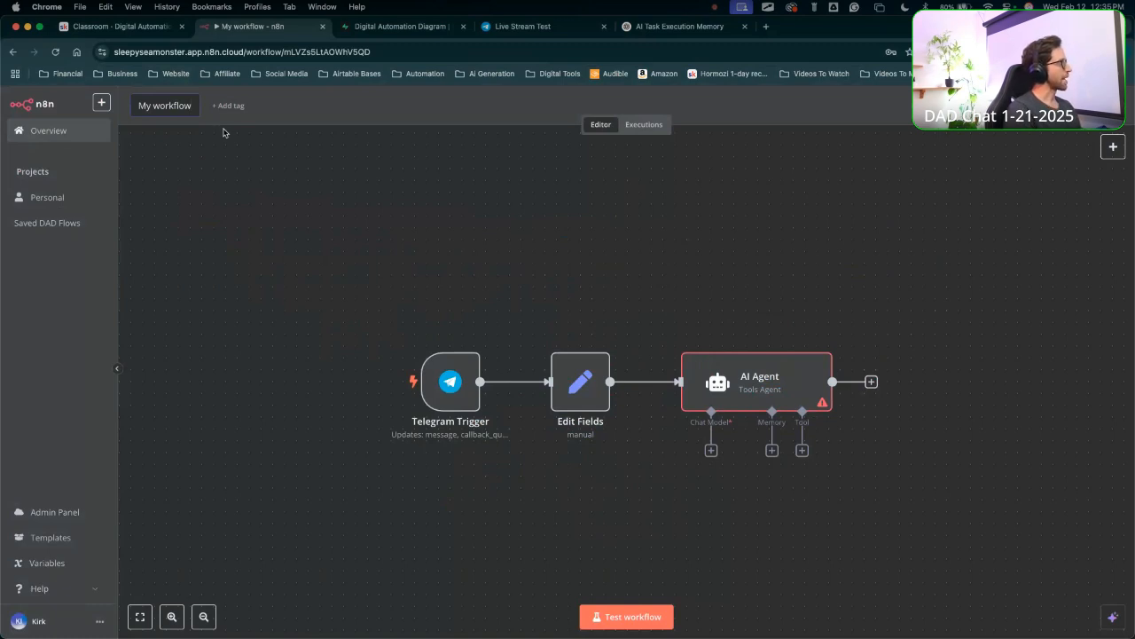
pyautogui.press('BackSpace')
pyautogui.press('BackSpace')
pyautogui.press('BackSpace')
pyautogui.press('BackSpace')
pyautogui.press('BackSpace')
pyautogui.press('BackSpace')
pyautogui.press('BackSpace')
pyautogui.press('BackSpace')
pyautogui.press('BackSpace')
pyautogui.press('BackSpace')
pyautogui.press('BackSpace')
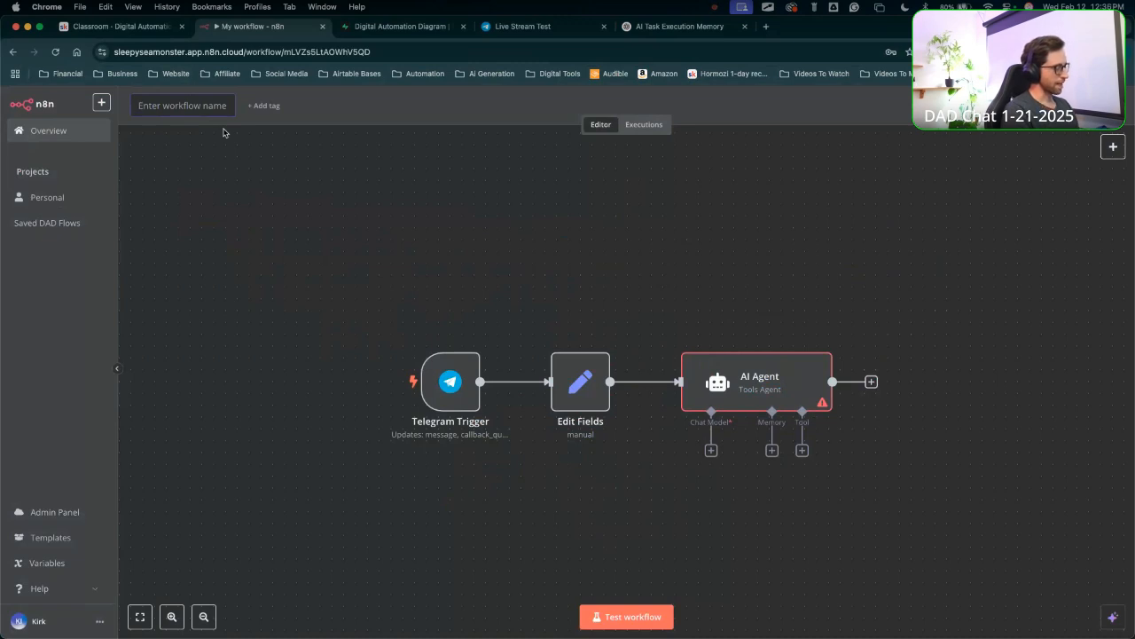
pyautogui.write('Live Stream')
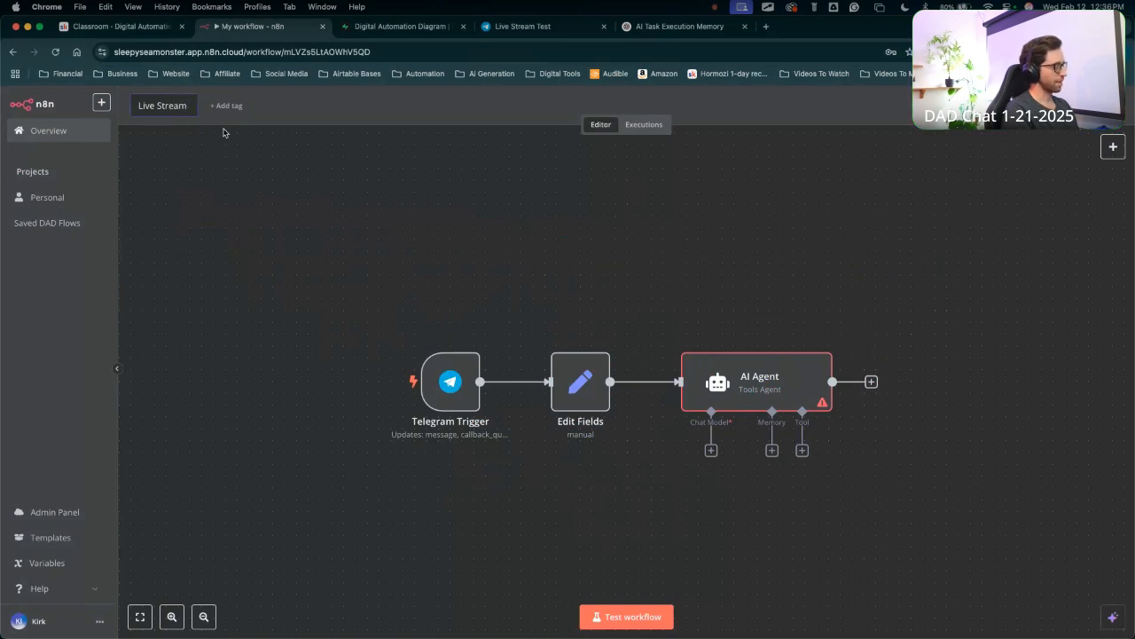
pyautogui.write(' Mem')
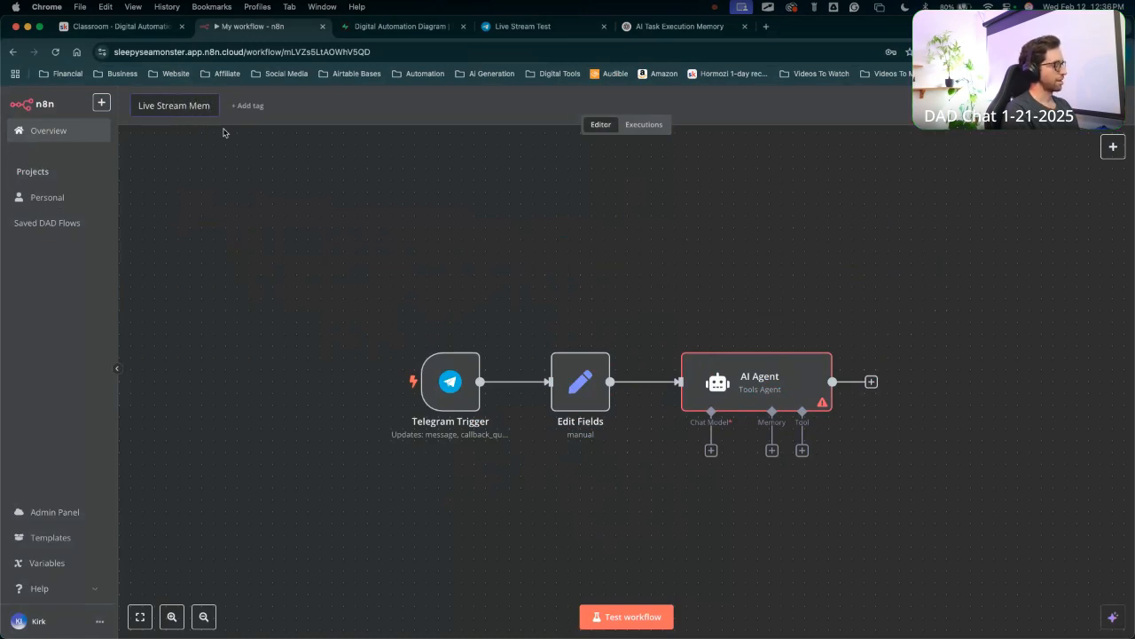
pyautogui.write('oryBot')
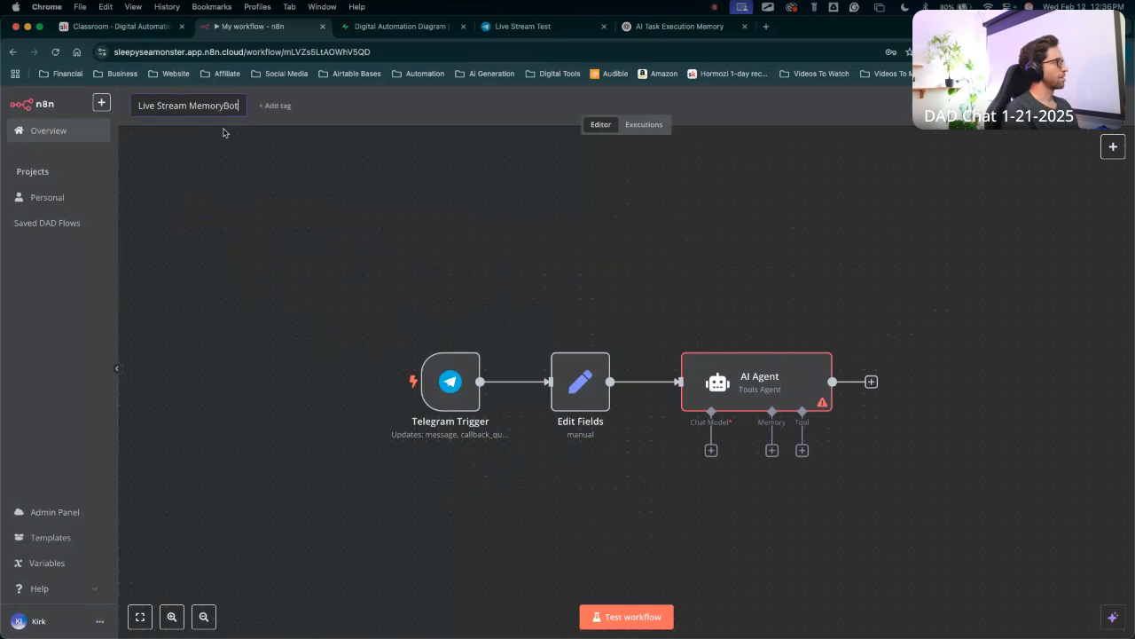
pyautogui.click(345, 243)
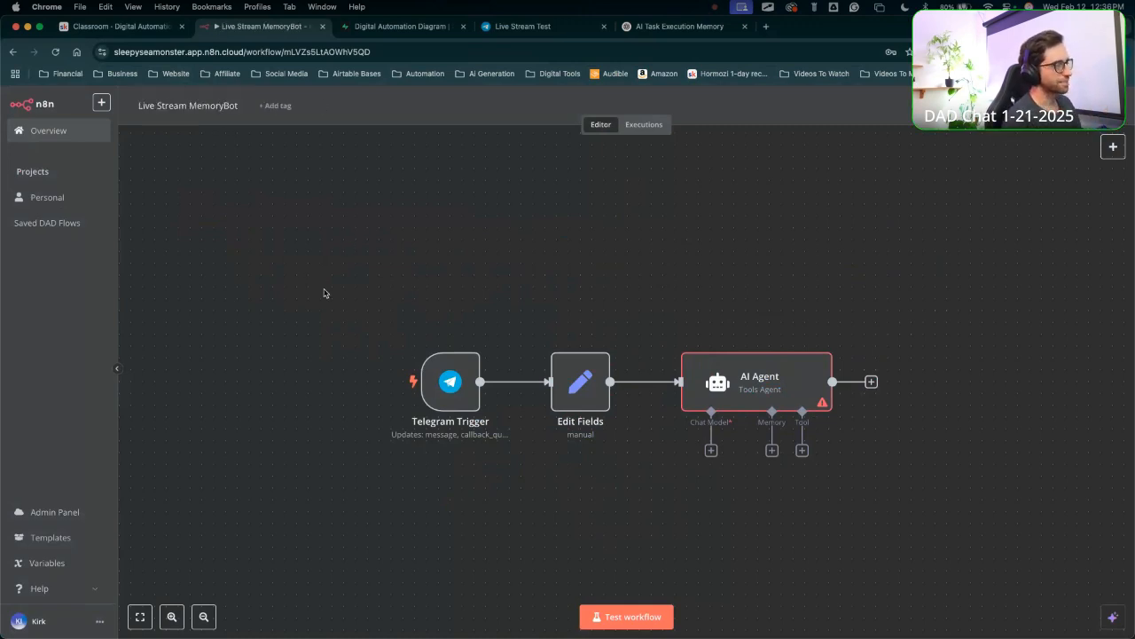
# Attach an OpenAI Chat Model using the Master API Key credential to the AI Agent and place it below the agent's Chat Model connector.
pyautogui.moveTo(832, 305); pyautogui.dragTo(685, 243)
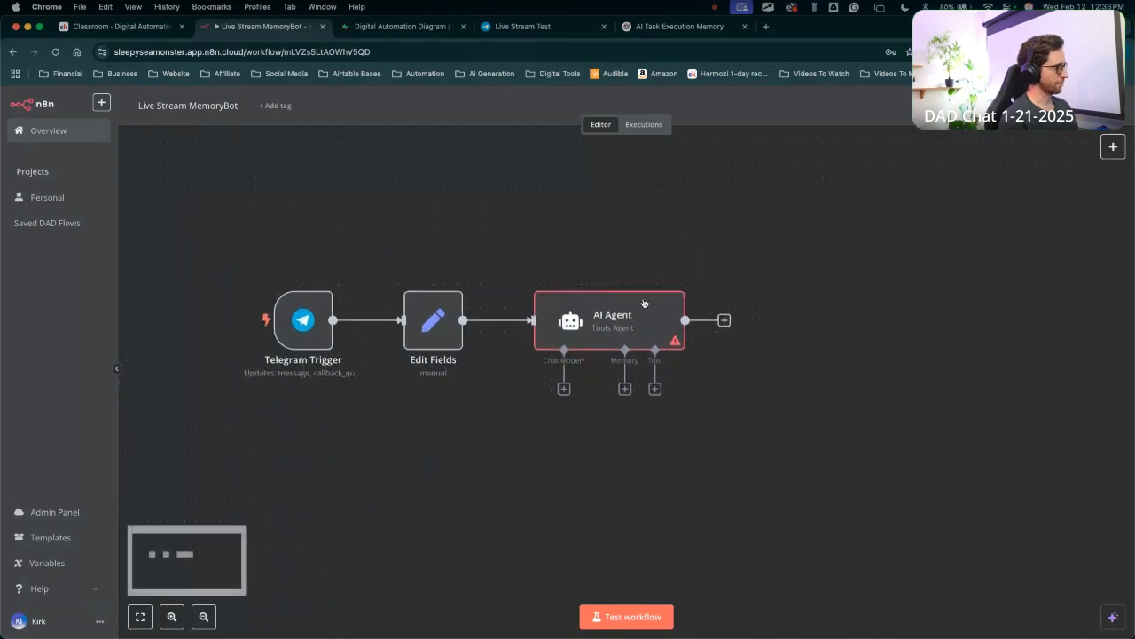
pyautogui.click(564, 389)
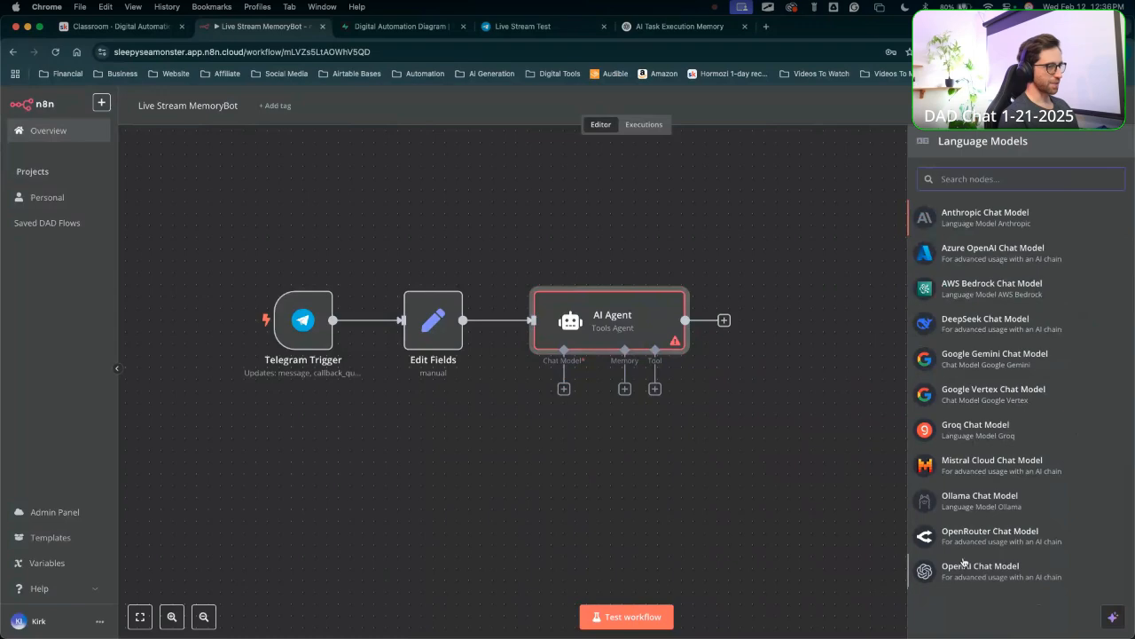
pyautogui.click(965, 565)
pyautogui.click(513, 180)
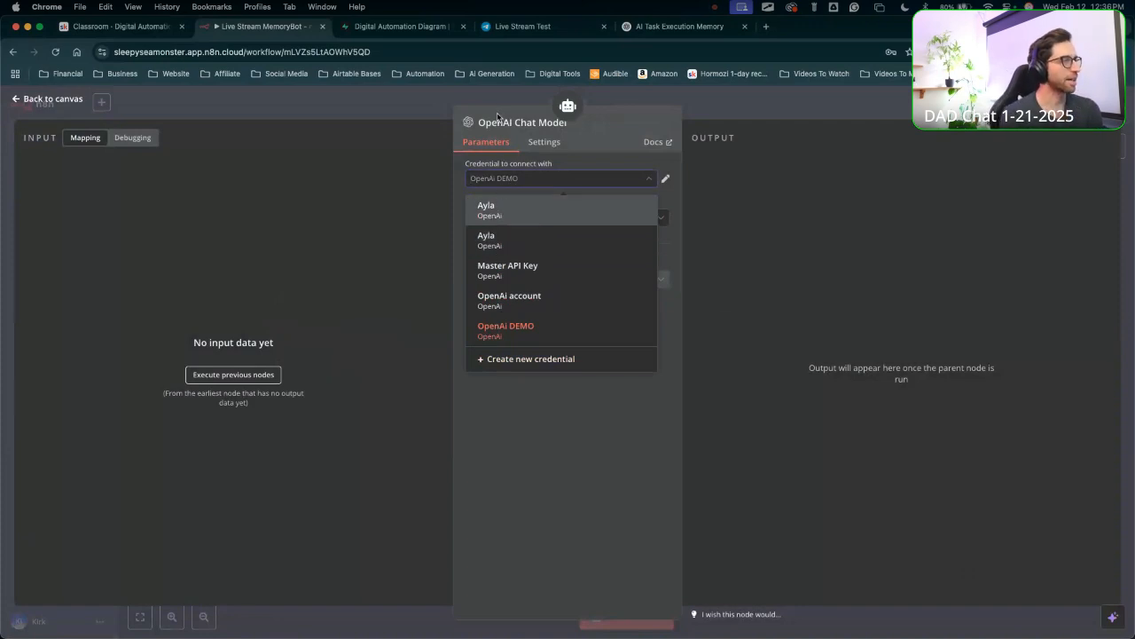
pyautogui.click(498, 271)
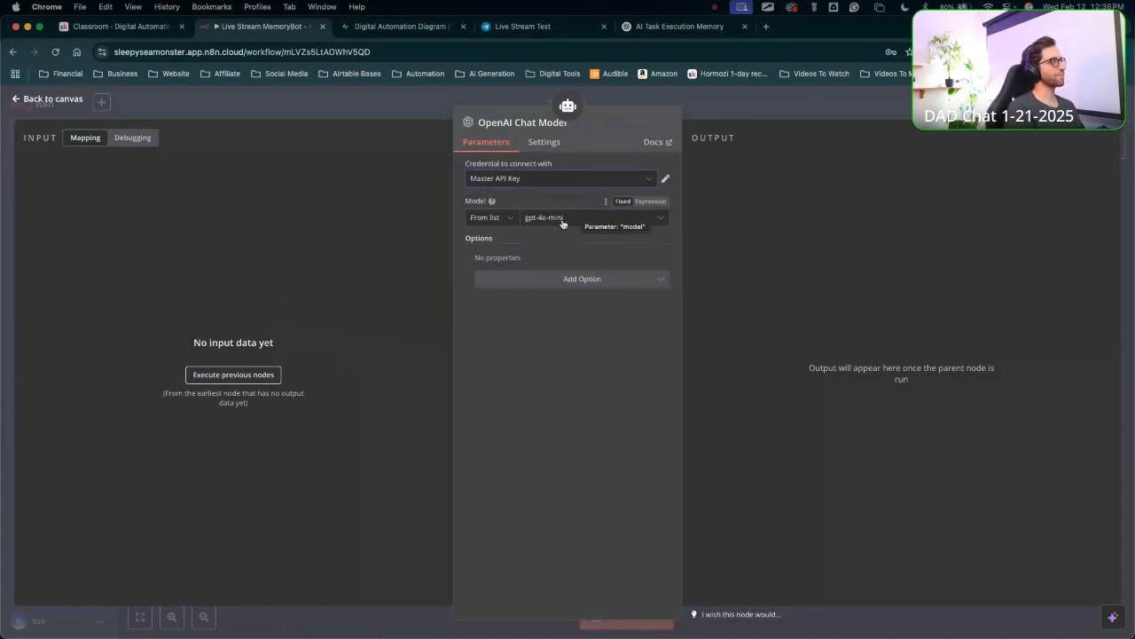
pyautogui.click(704, 122)
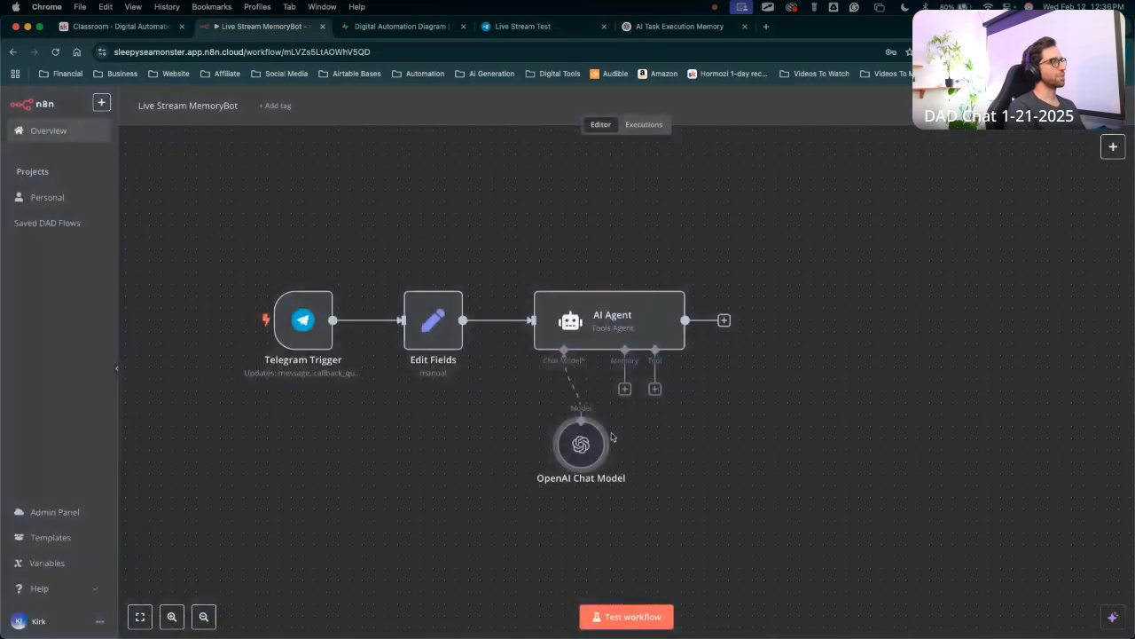
pyautogui.moveTo(593, 437); pyautogui.dragTo(546, 425)
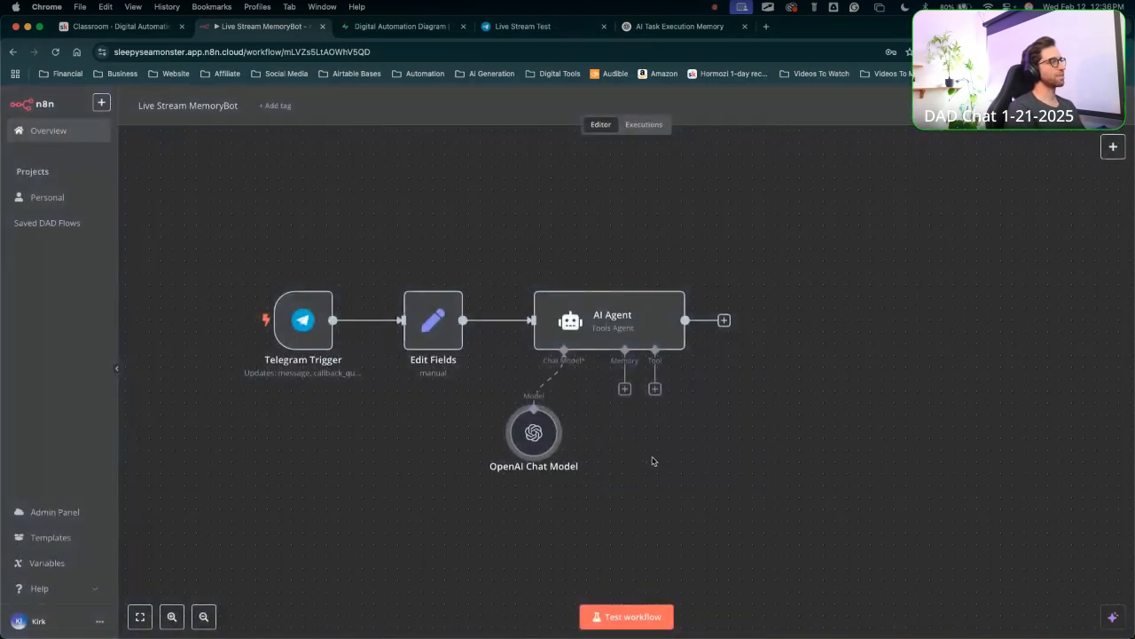
# Attach a Window Buffer Memory to the AI Agent and set its context window length to 8.
pyautogui.click(624, 390)
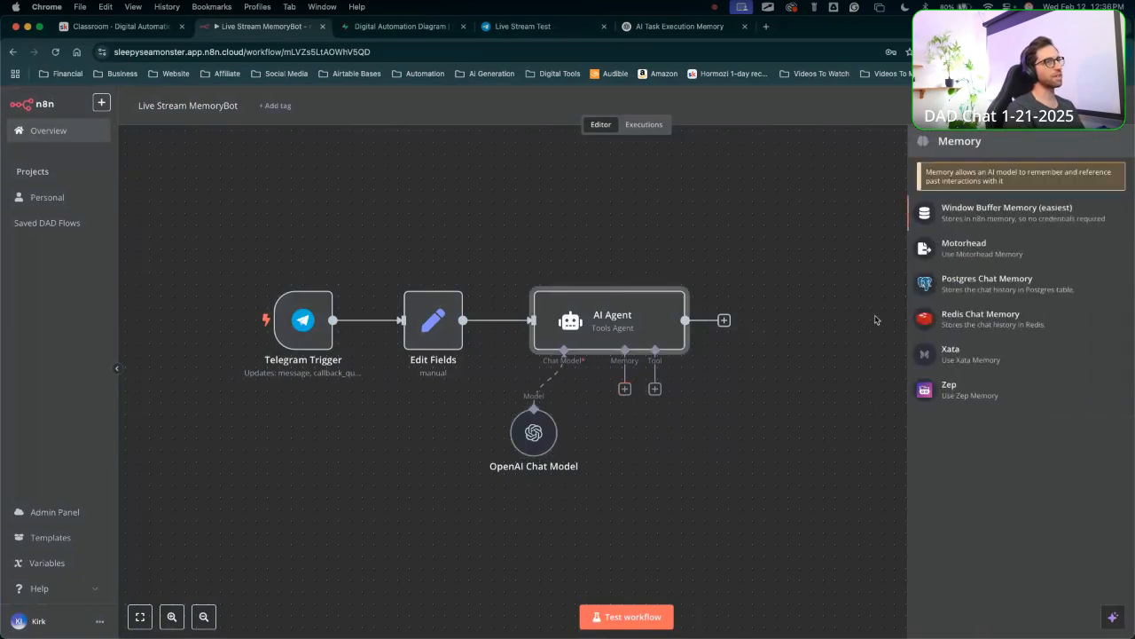
pyautogui.moveTo(843, 401)
pyautogui.mouseDown()
pyautogui.moveTo(924, 293)
pyautogui.moveTo(846, 286)
pyautogui.mouseUp()
pyautogui.press('Escape')
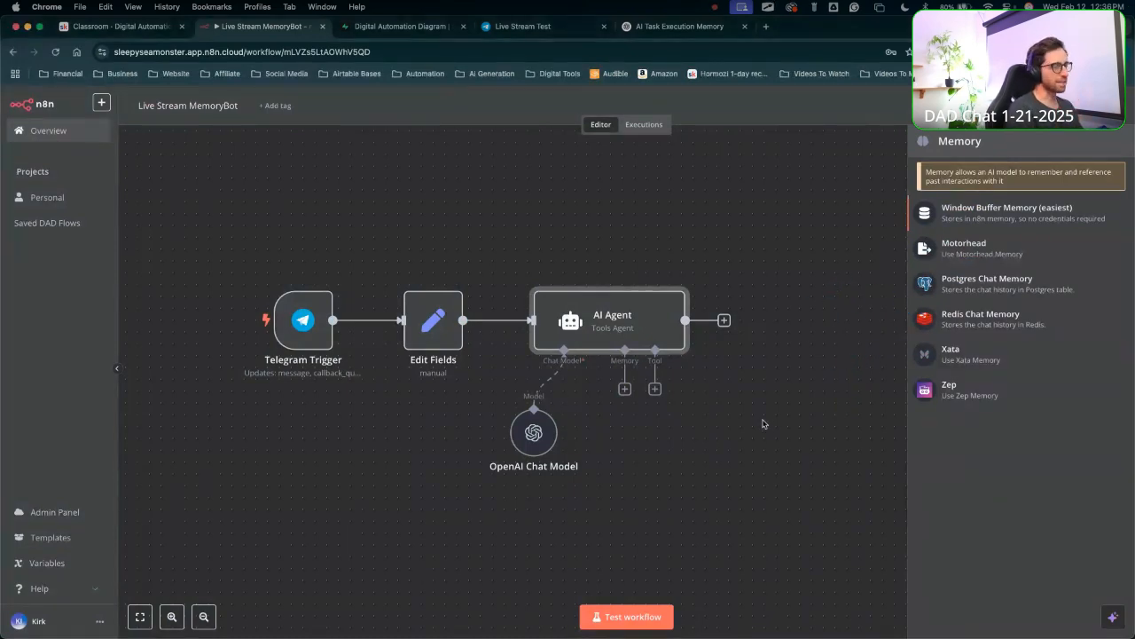
pyautogui.moveTo(761, 435)
pyautogui.mouseDown()
pyautogui.moveTo(700, 364)
pyautogui.moveTo(633, 436)
pyautogui.moveTo(667, 477)
pyautogui.mouseUp()
pyautogui.press('Escape')
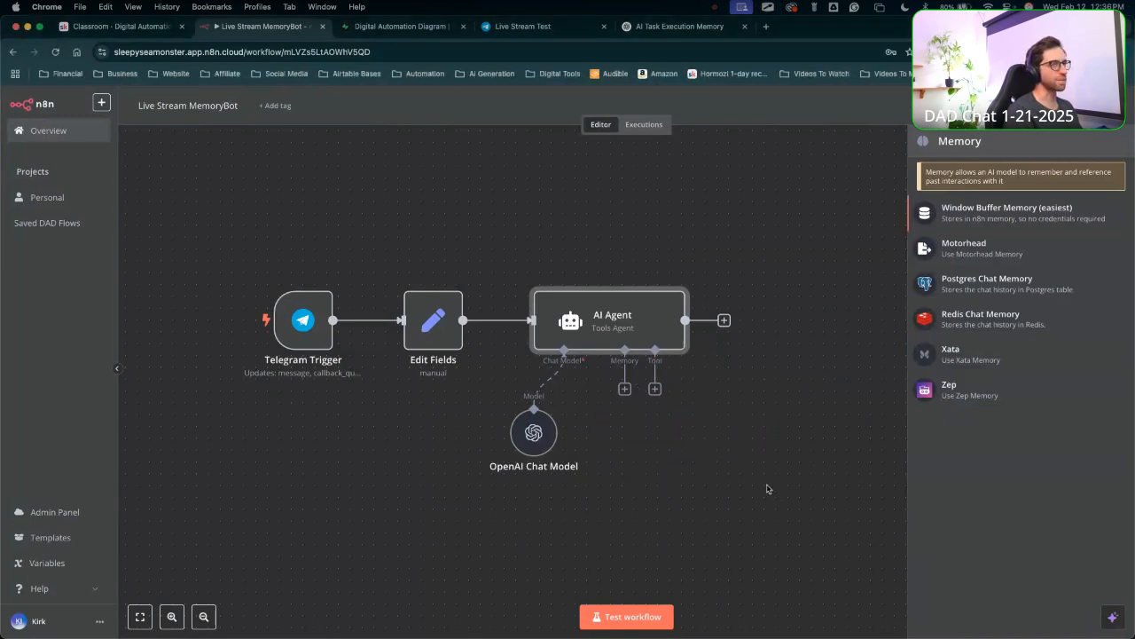
pyautogui.moveTo(714, 588)
pyautogui.mouseDown()
pyautogui.moveTo(620, 405)
pyautogui.moveTo(627, 385)
pyautogui.moveTo(648, 424)
pyautogui.mouseUp()
pyautogui.press('Escape')
pyautogui.click(965, 222)
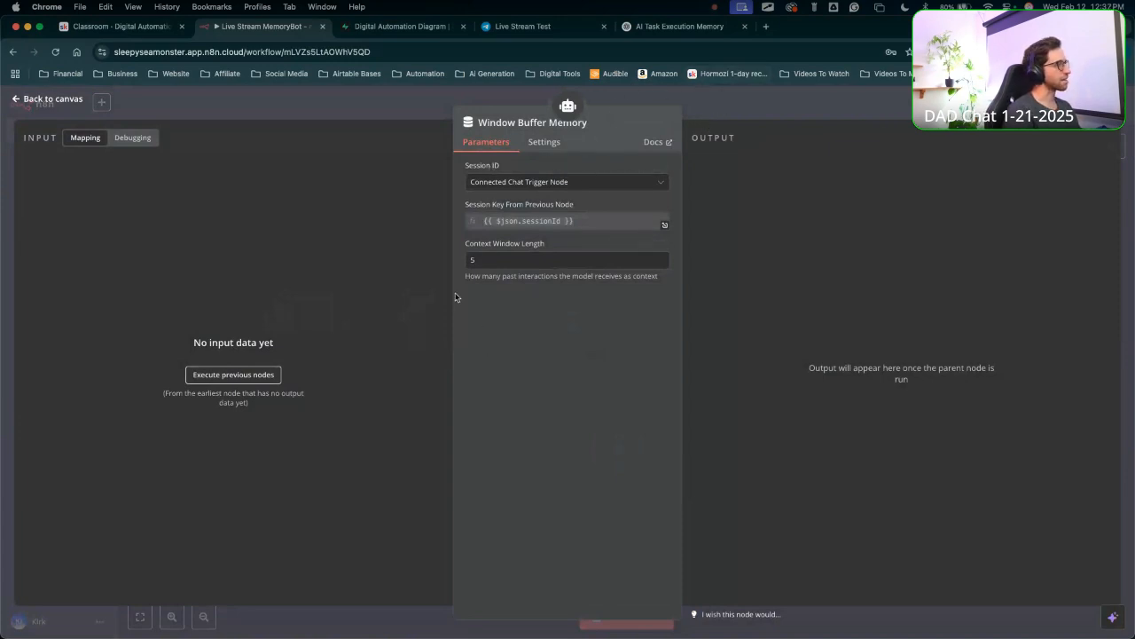
pyautogui.click(492, 260)
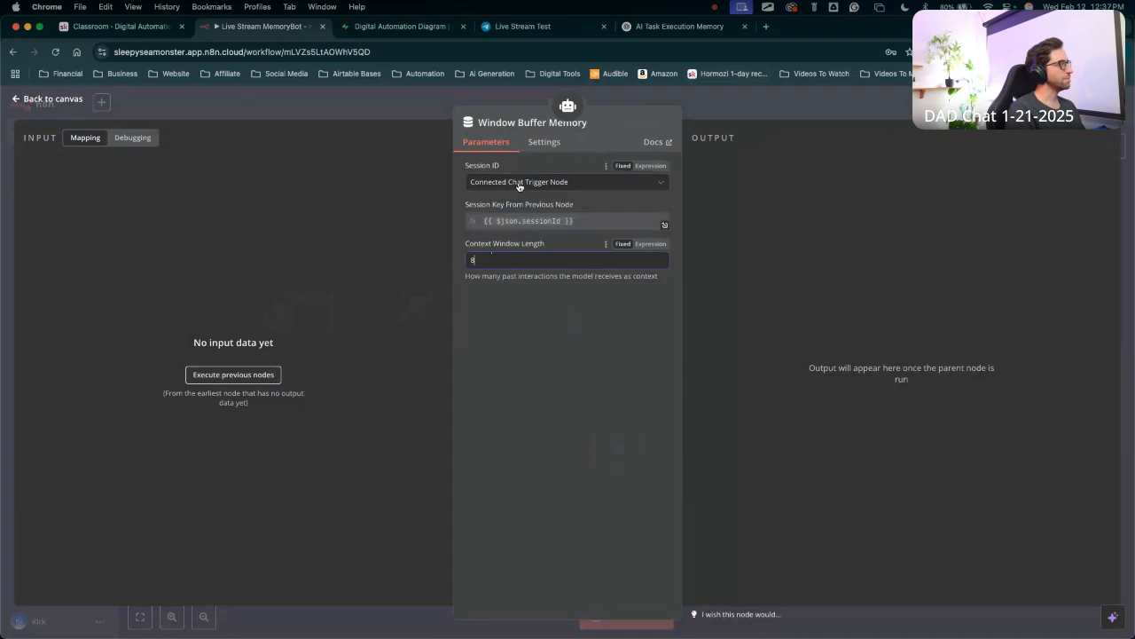
pyautogui.click(703, 107)
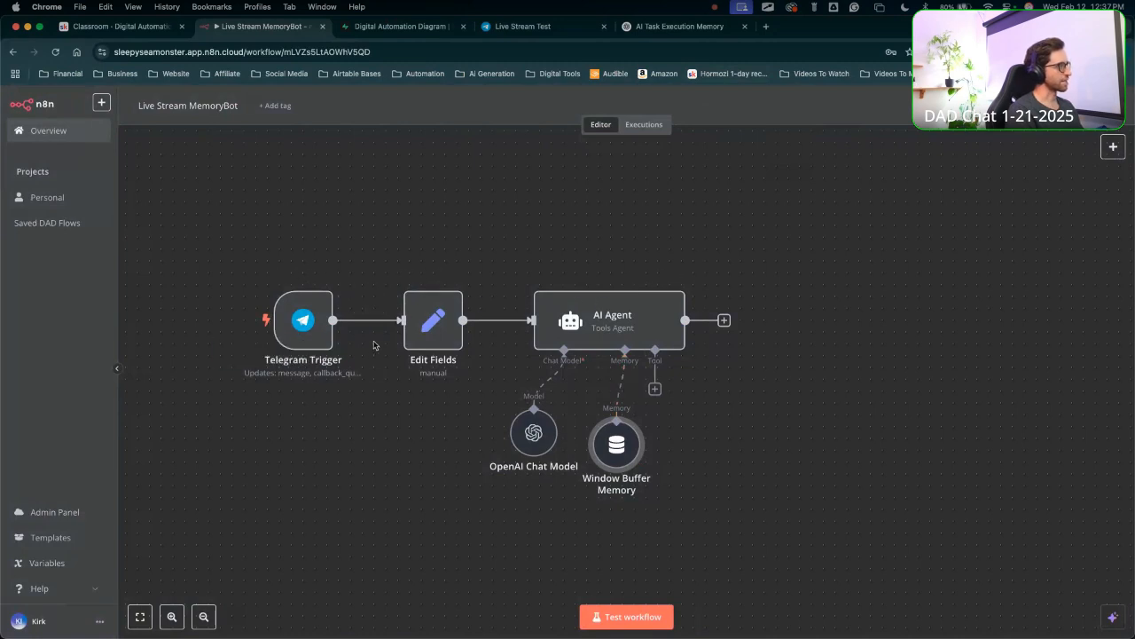
# Test the workflow with Window Buffer Memory deactivated, sending "hey" to the Live Stream Test bot in Telegram as the trigger.
pyautogui.click(625, 615)
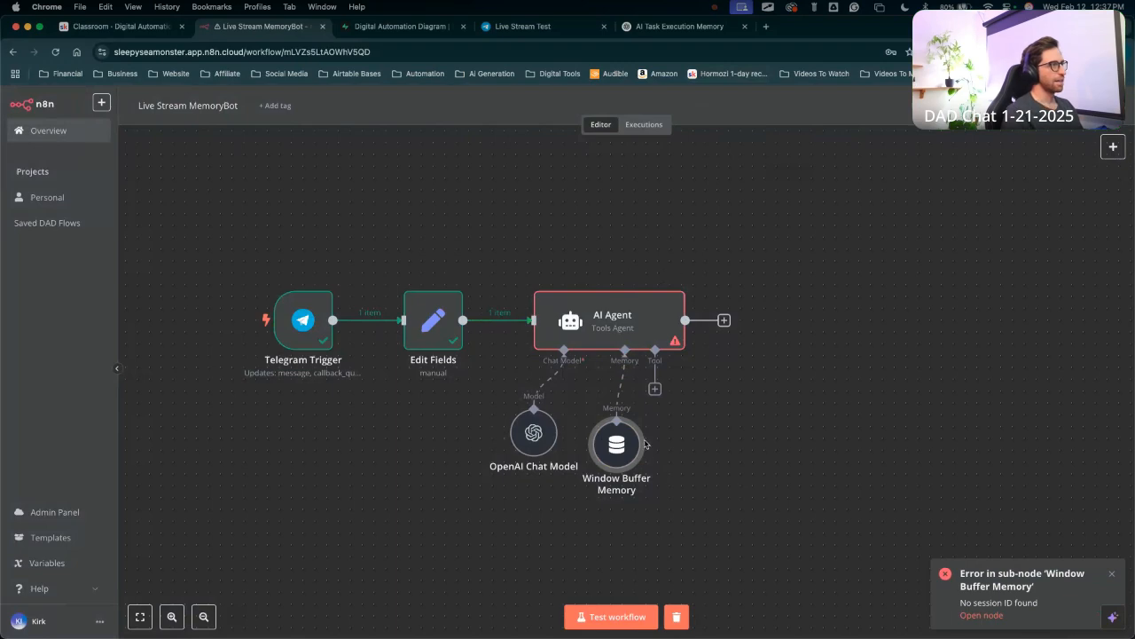
pyautogui.click(604, 407)
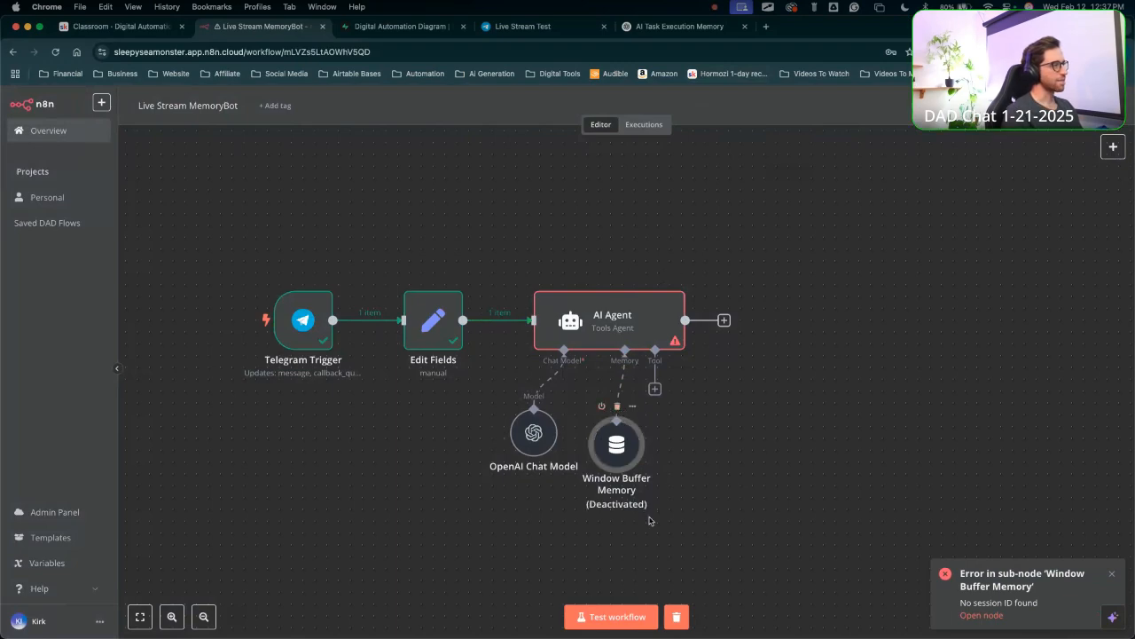
pyautogui.click(612, 617)
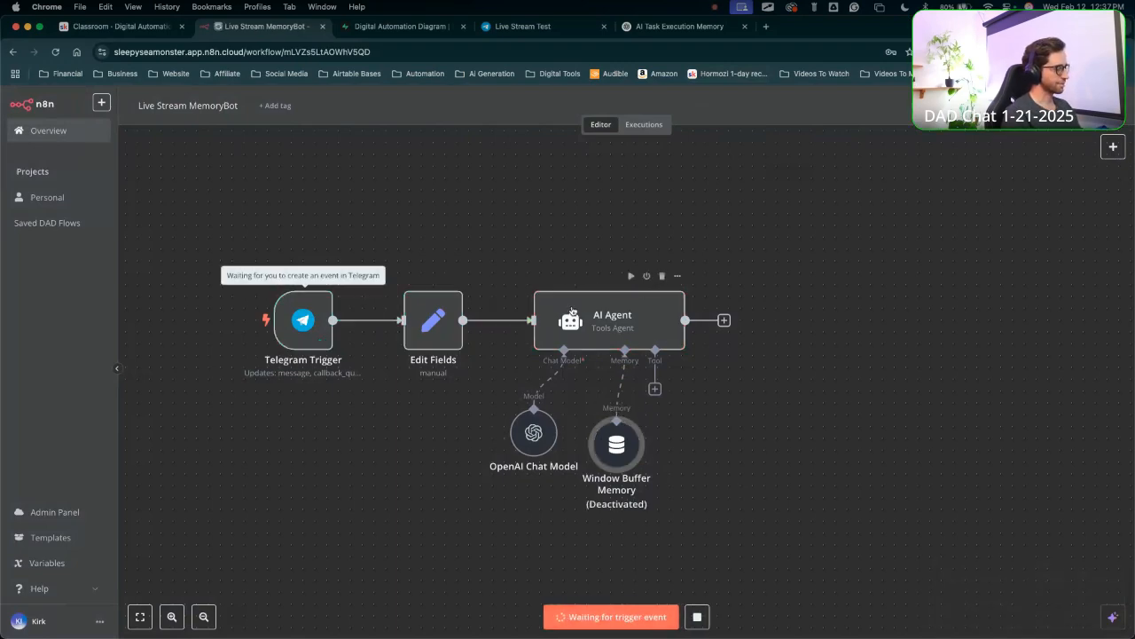
pyautogui.click(523, 27)
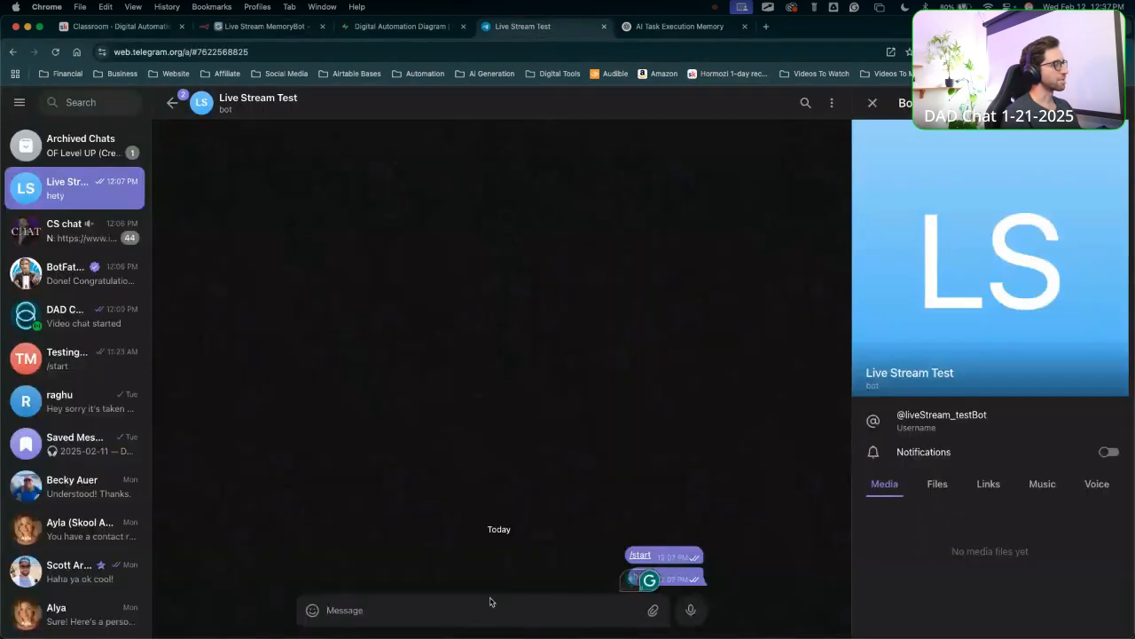
pyautogui.write('hey')
pyautogui.press('Return')
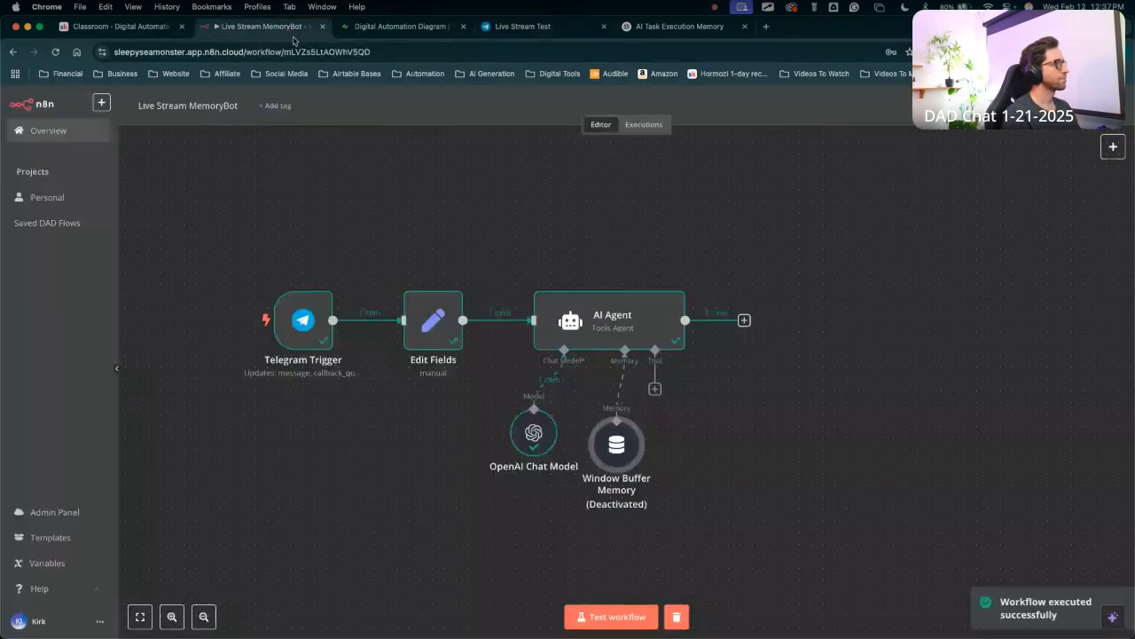
pyautogui.click(290, 28)
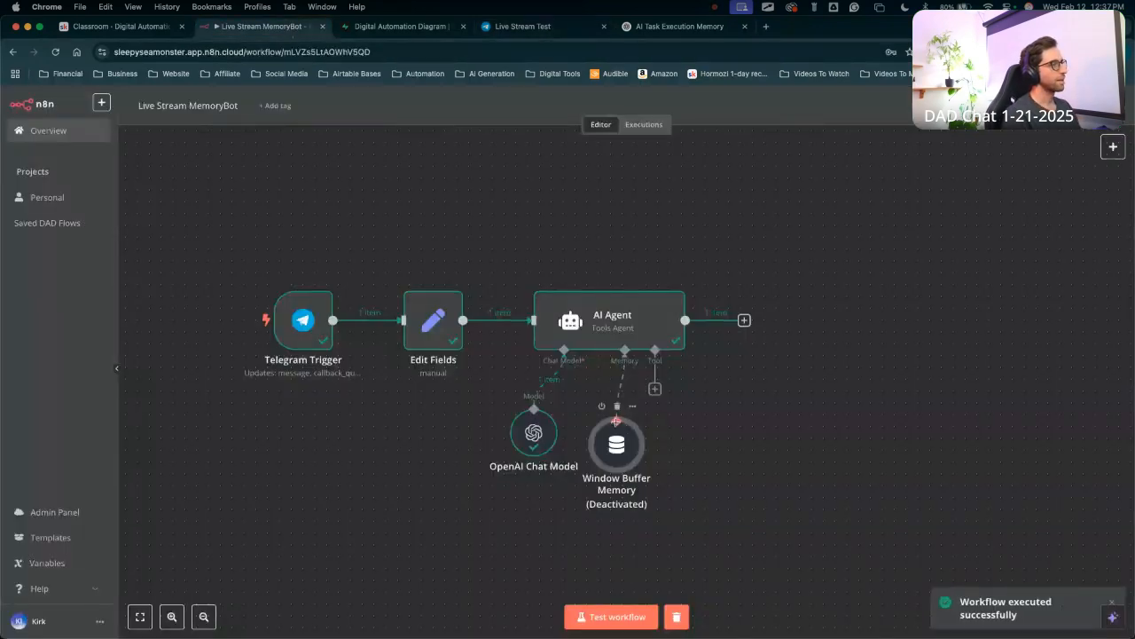
# Reactivate Window Buffer Memory and define its session key as the Edit Fields value {{ $json['All Text'] }}.
pyautogui.click(603, 408)
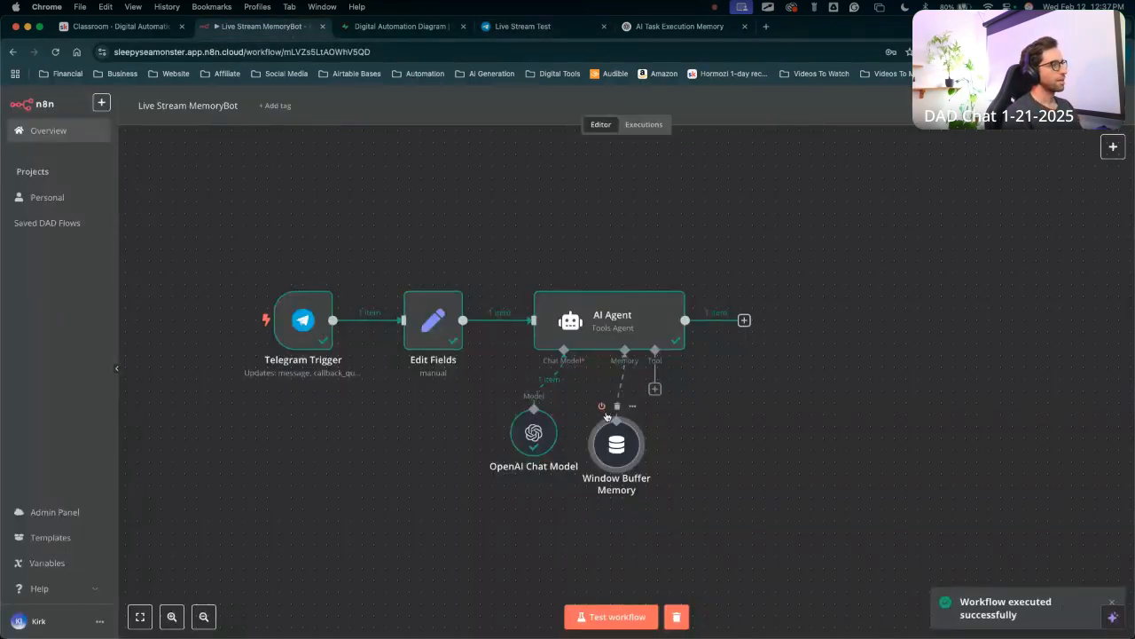
pyautogui.doubleClick(620, 458)
pyautogui.click(511, 183)
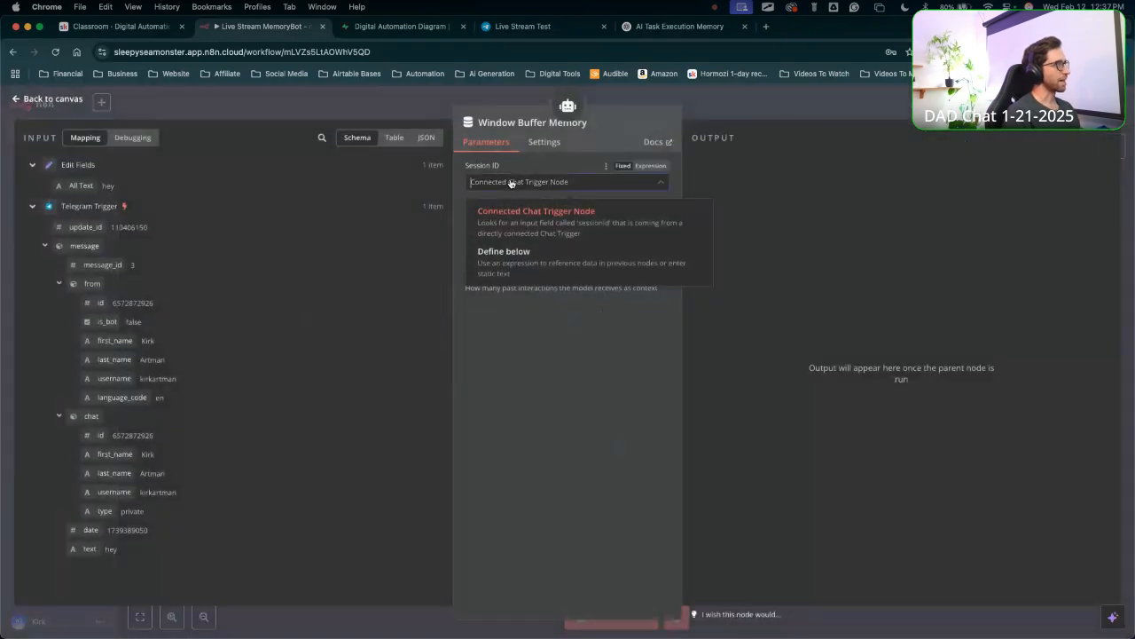
pyautogui.click(501, 253)
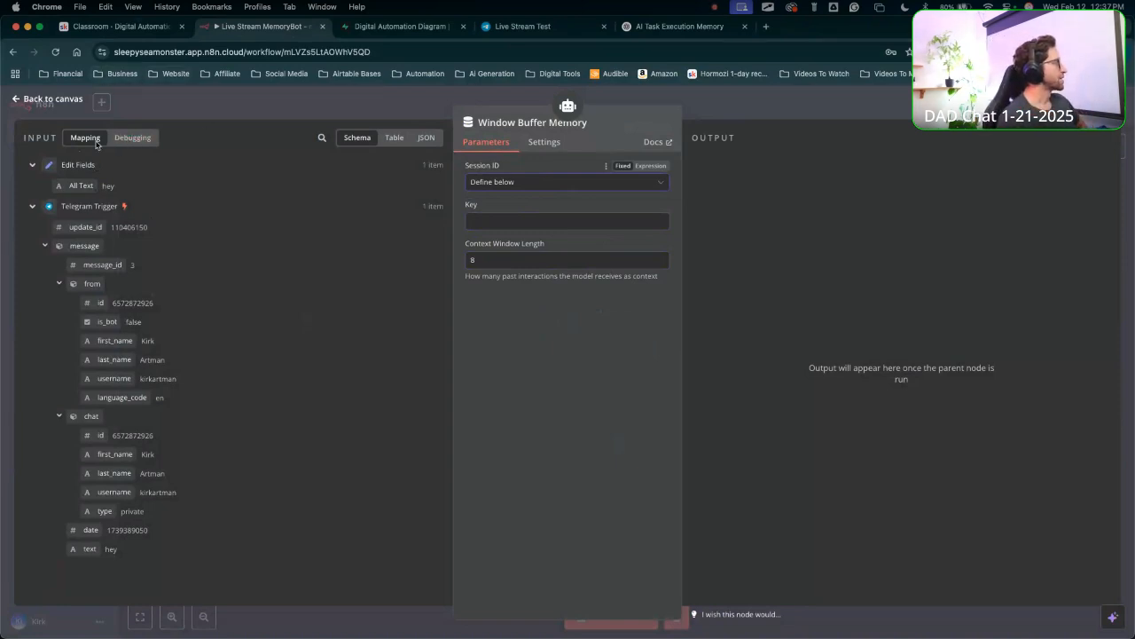
pyautogui.moveTo(81, 187); pyautogui.dragTo(461, 211)
pyautogui.moveTo(553, 224); pyautogui.dragTo(540, 219)
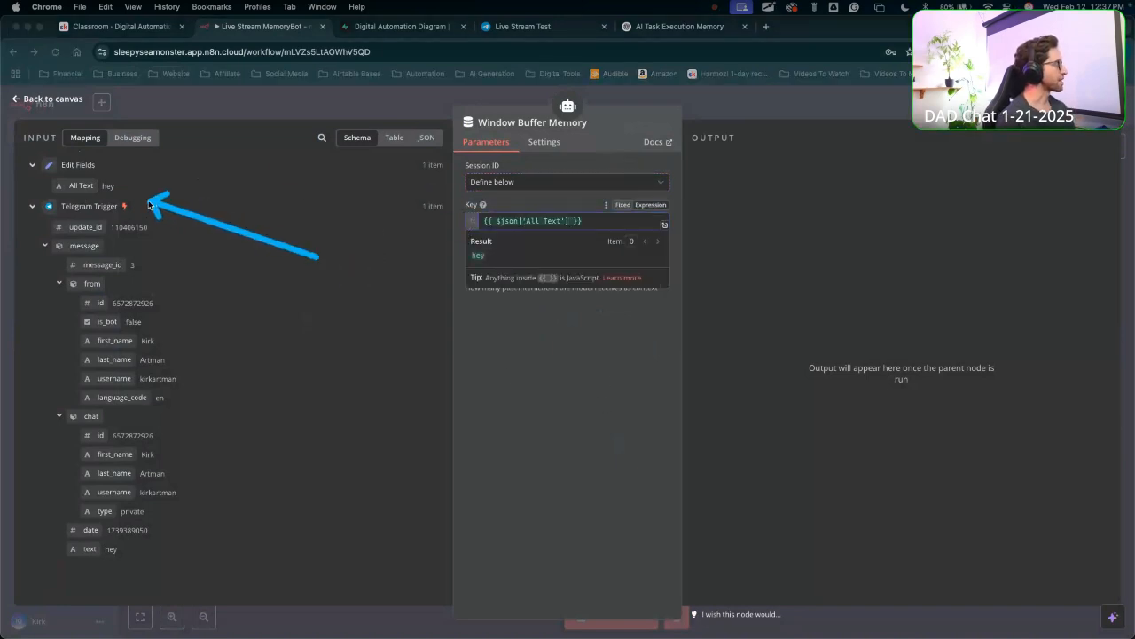
pyautogui.click(700, 108)
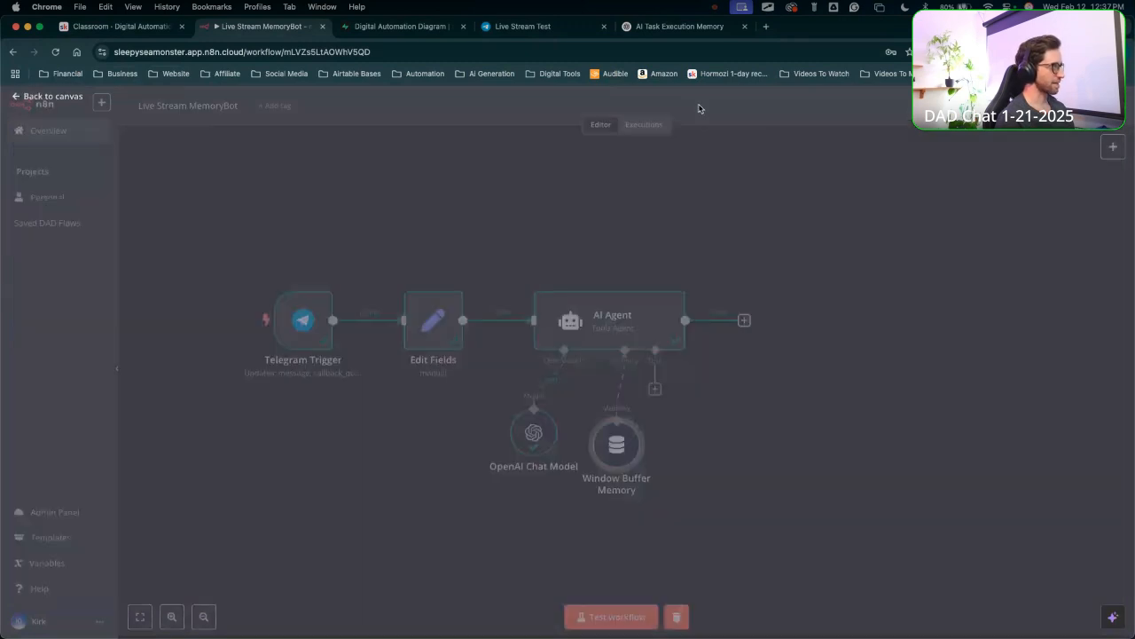
# Rename the Edit Fields node to "All Text".
pyautogui.rightClick(436, 325)
pyautogui.click(460, 376)
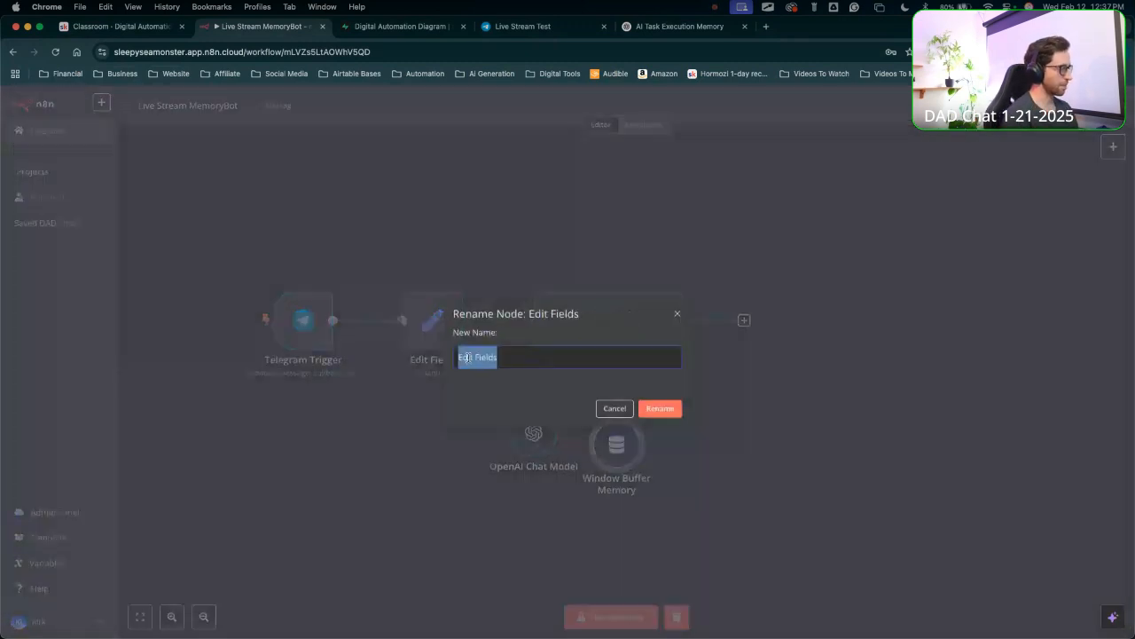
pyautogui.press('BackSpace')
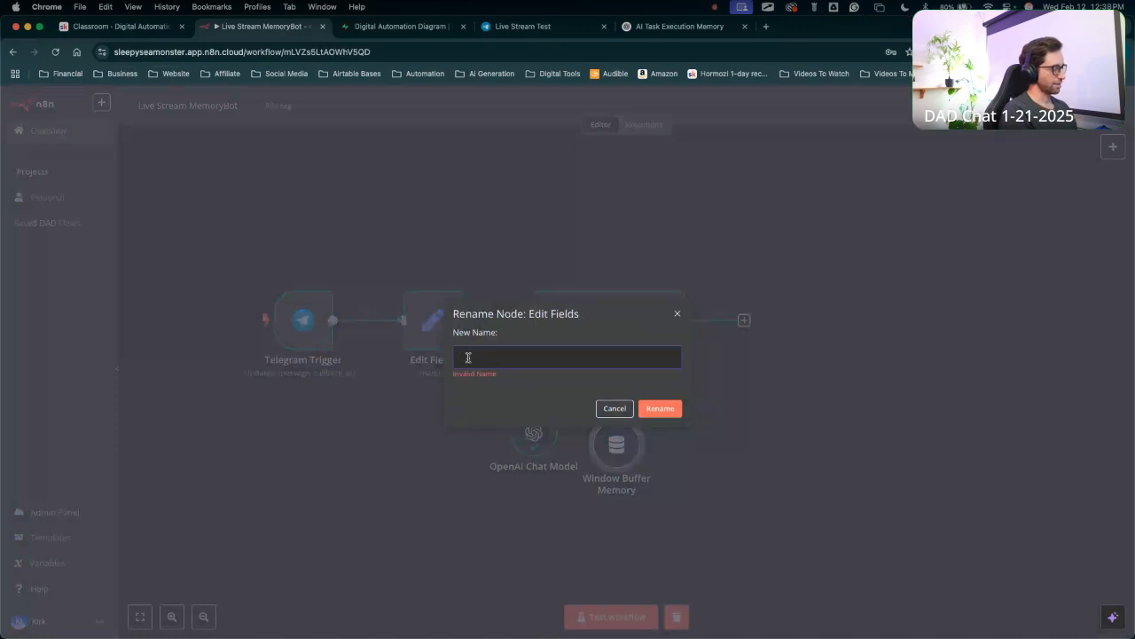
pyautogui.write('AI')
pyautogui.write('l Text')
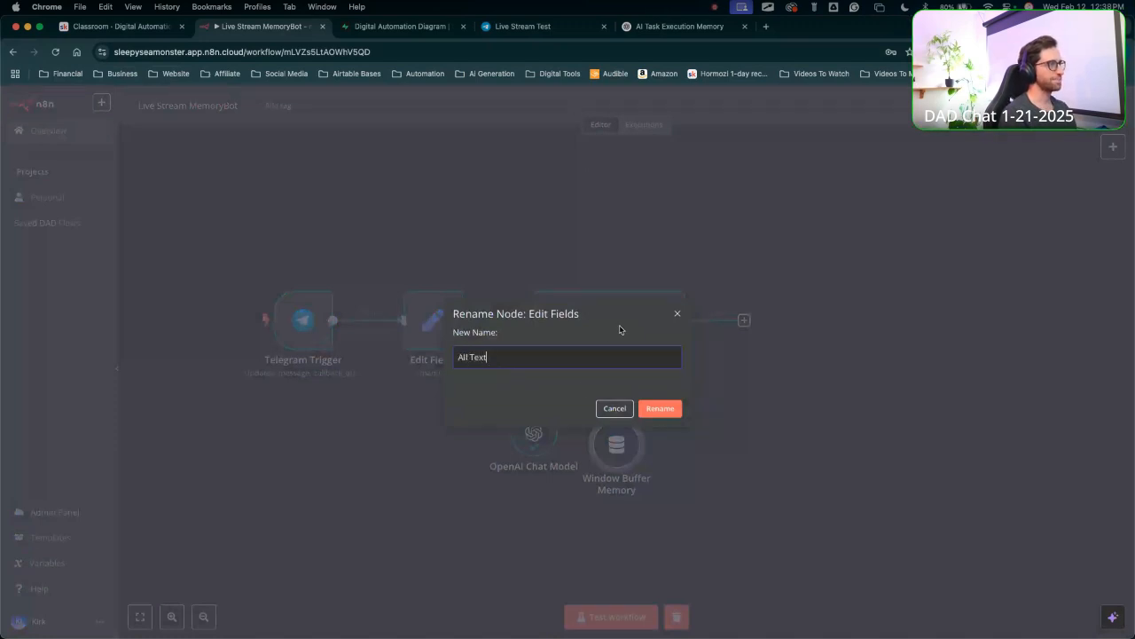
pyautogui.click(660, 410)
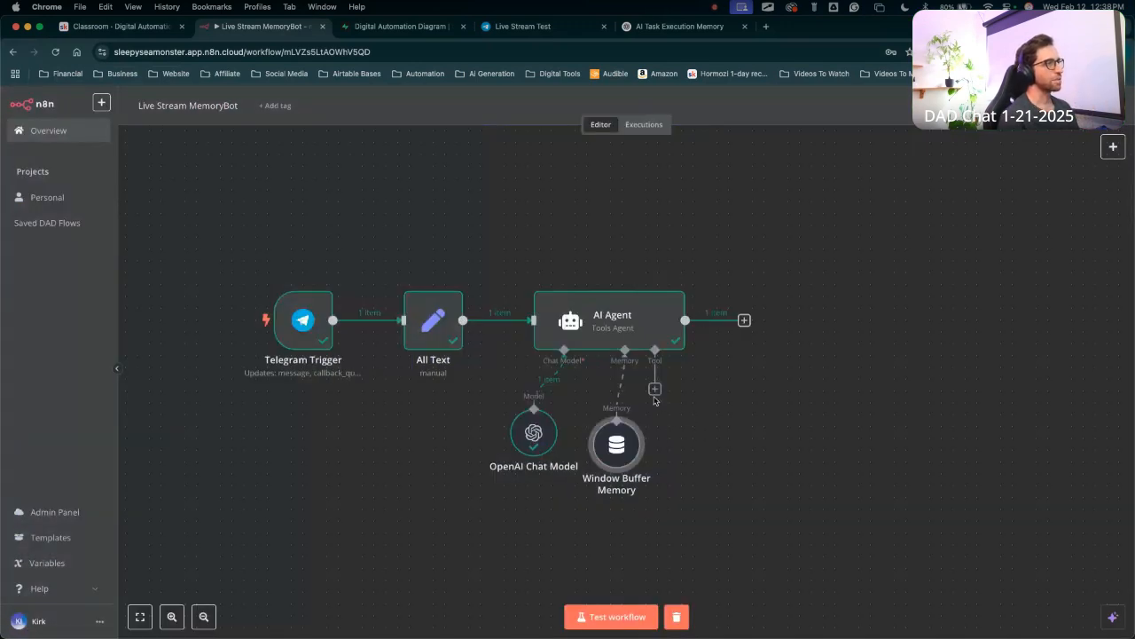
# Attach a Supabase Tool to the AI Agent with the Digital Automation Diagram credential and check which tables are available for row creation.
pyautogui.moveTo(730, 422); pyautogui.dragTo(748, 433)
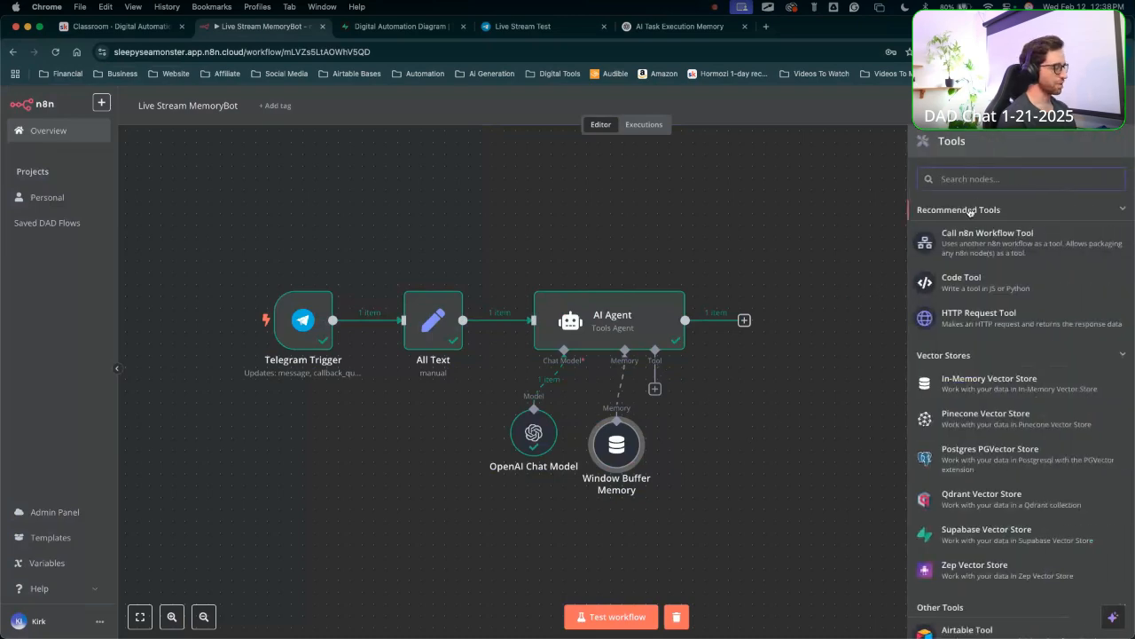
pyautogui.write('sup')
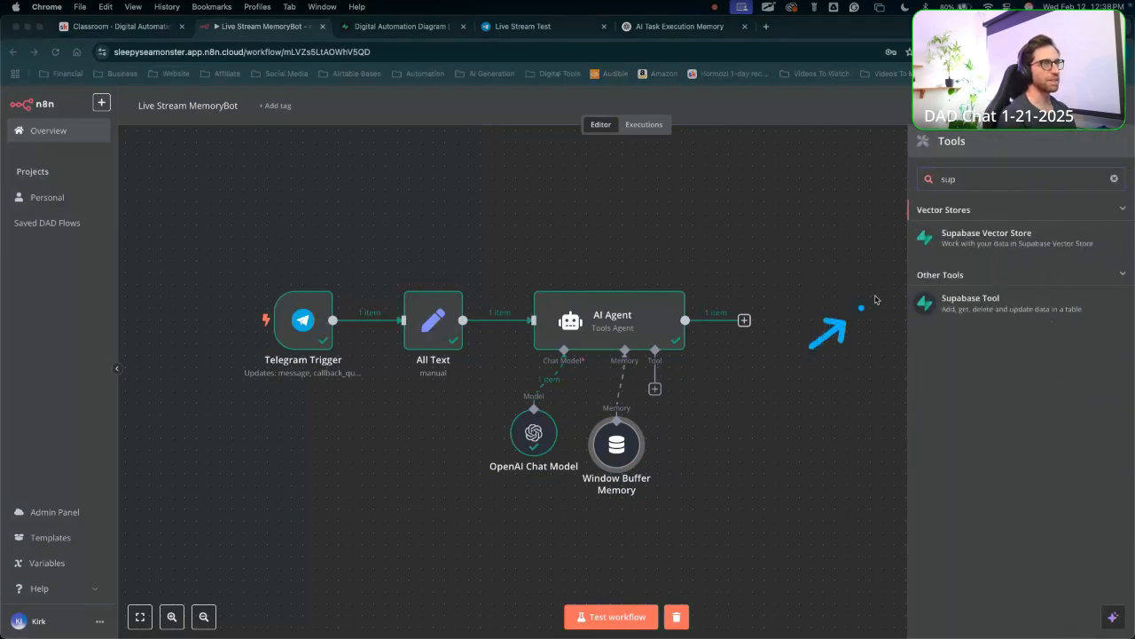
pyautogui.click(971, 299)
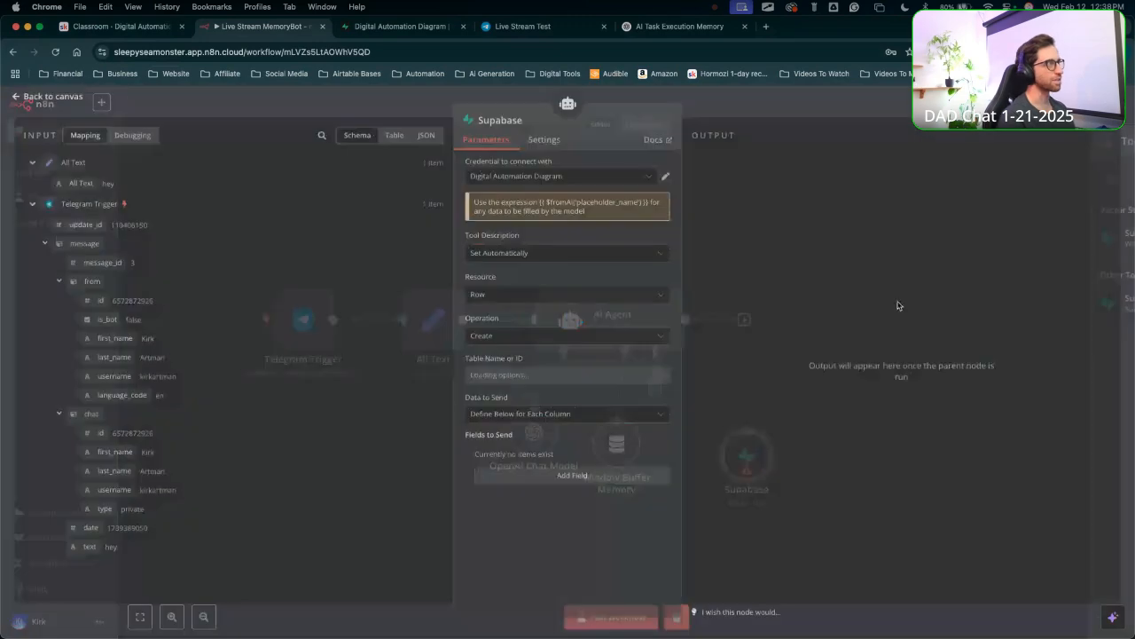
pyautogui.moveTo(380, 299); pyautogui.dragTo(484, 185)
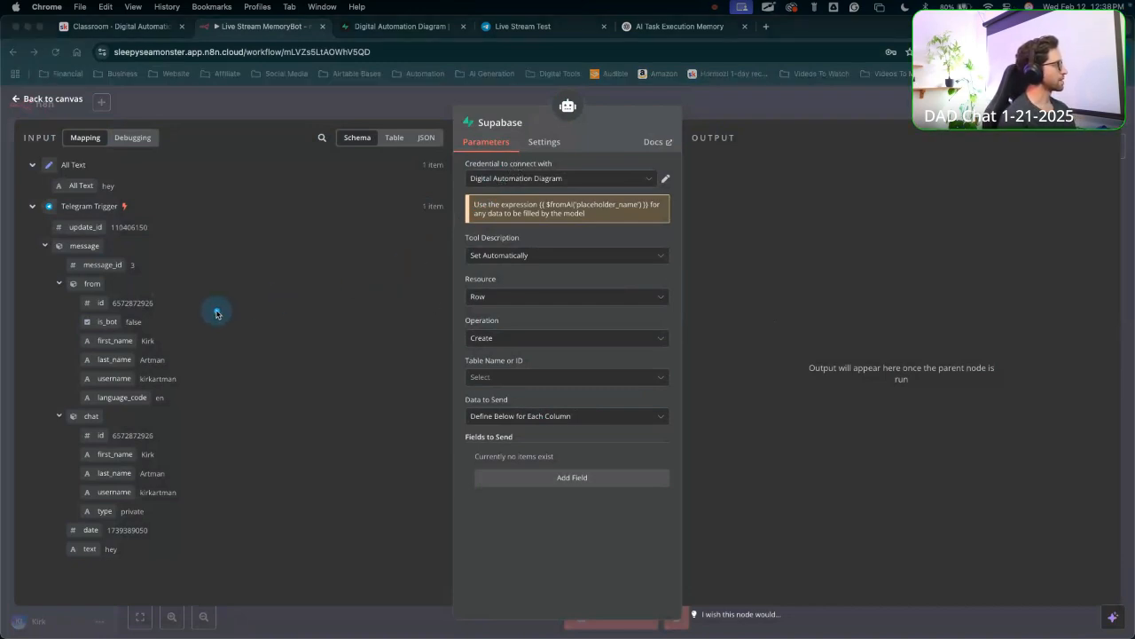
pyautogui.moveTo(298, 478); pyautogui.dragTo(463, 341)
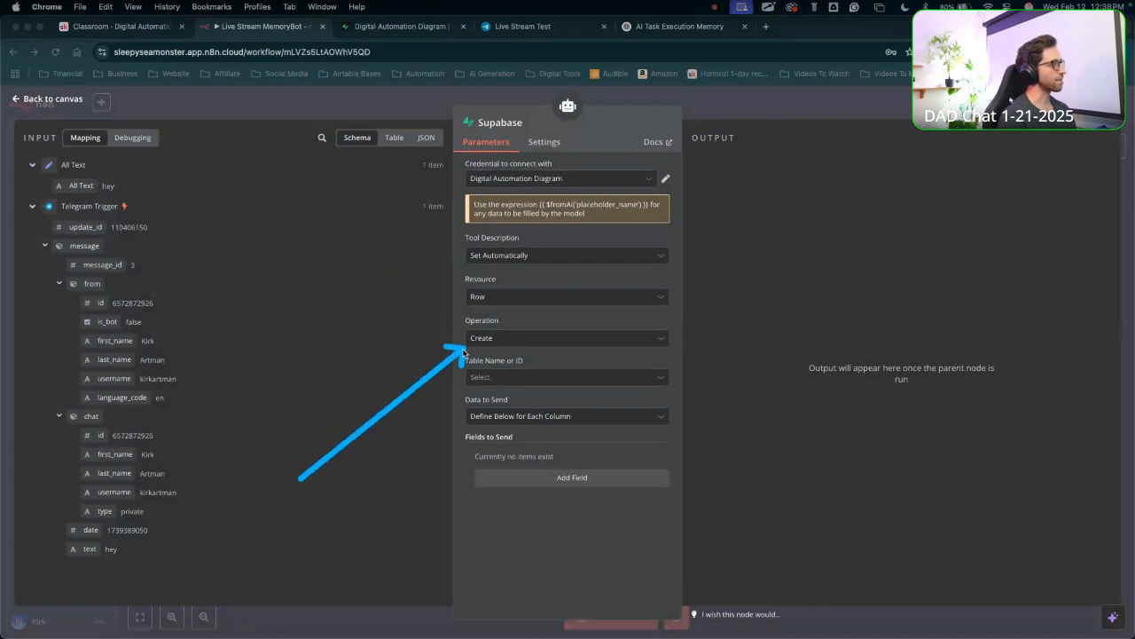
pyautogui.click(488, 383)
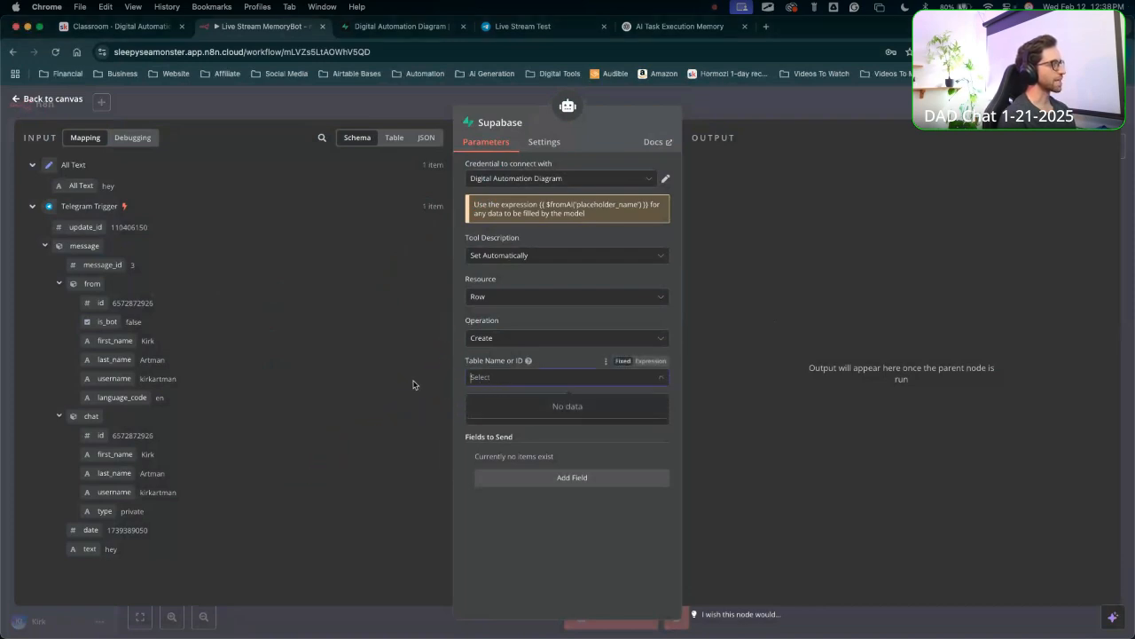
pyautogui.click(515, 177)
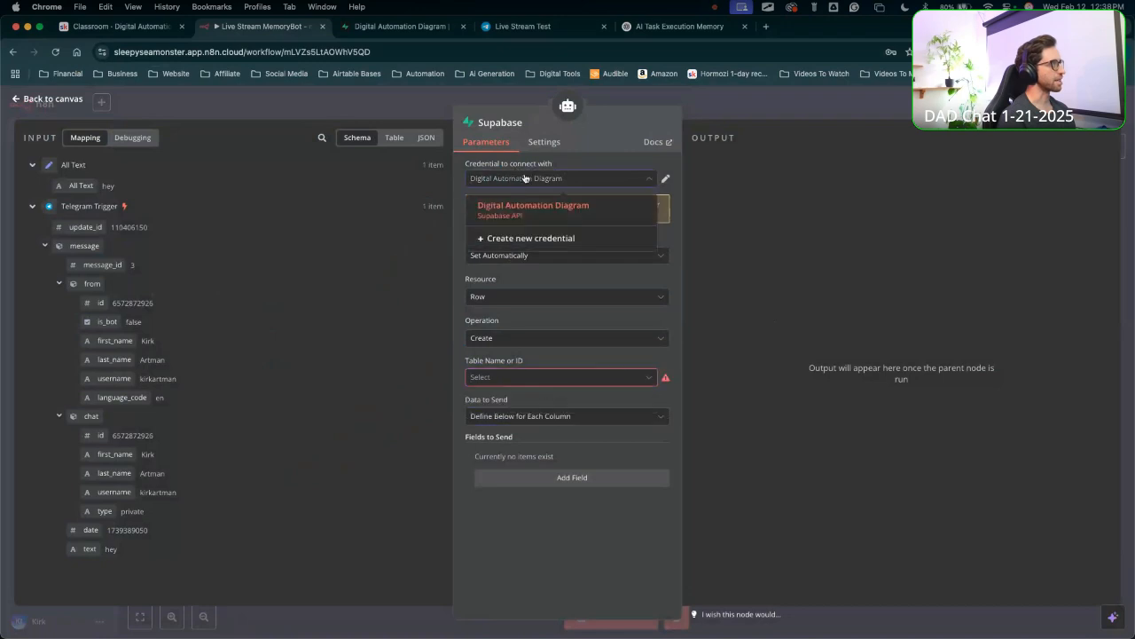
pyautogui.click(499, 213)
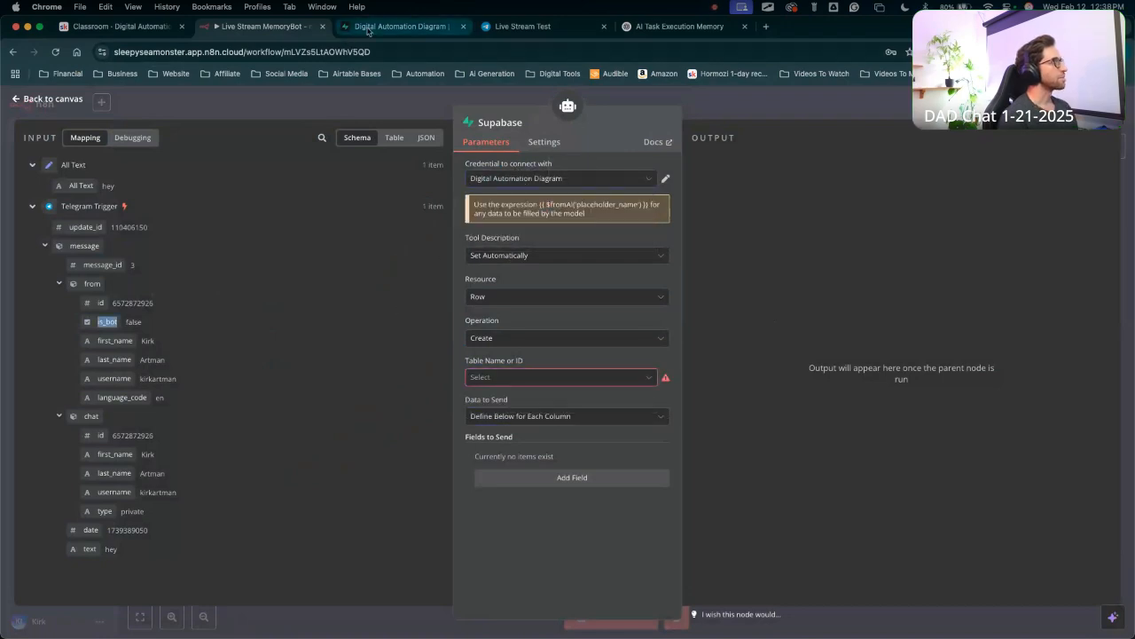
# Switch to the Digital Automation Diagram project in Supabase and check the Table Editor for tables in the public schema.
pyautogui.click(399, 26)
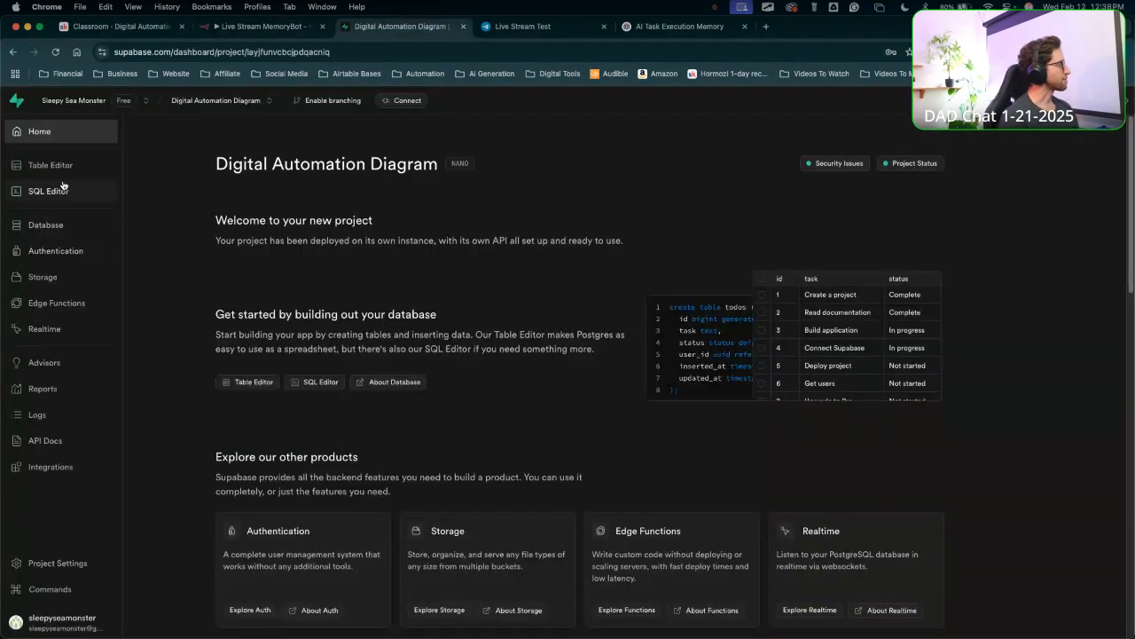
pyautogui.click(53, 165)
pyautogui.hotkey('alt', 'Tab')
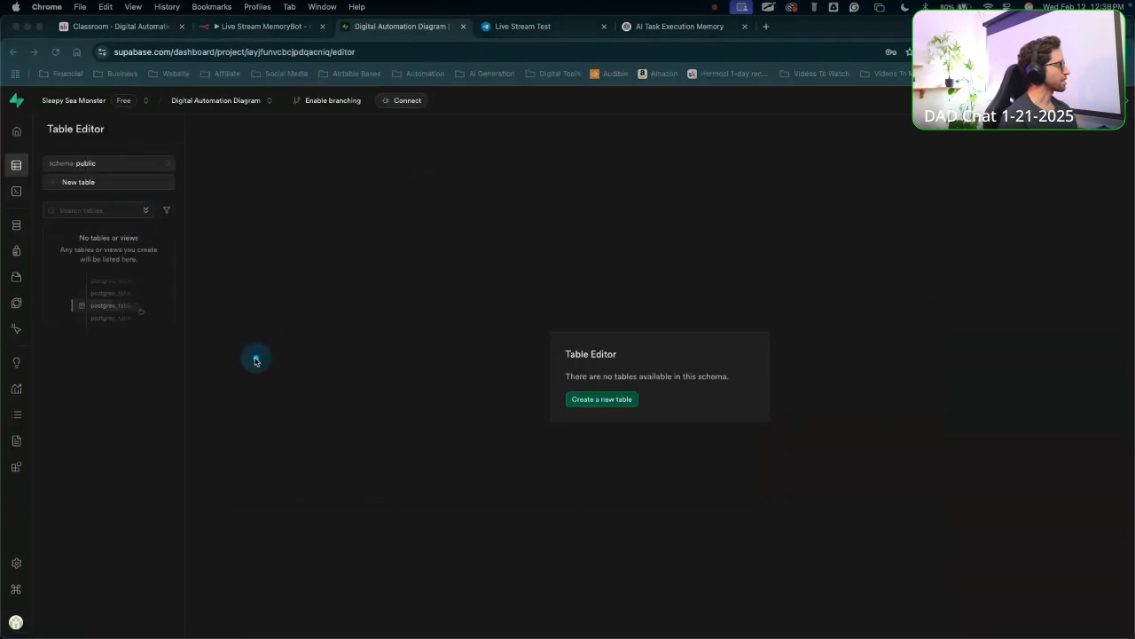
pyautogui.moveTo(255, 357)
pyautogui.mouseDown()
pyautogui.moveTo(89, 192)
pyautogui.moveTo(362, 319)
pyautogui.mouseUp()
pyautogui.moveTo(404, 354); pyautogui.dragTo(586, 401)
pyautogui.press('Escape')
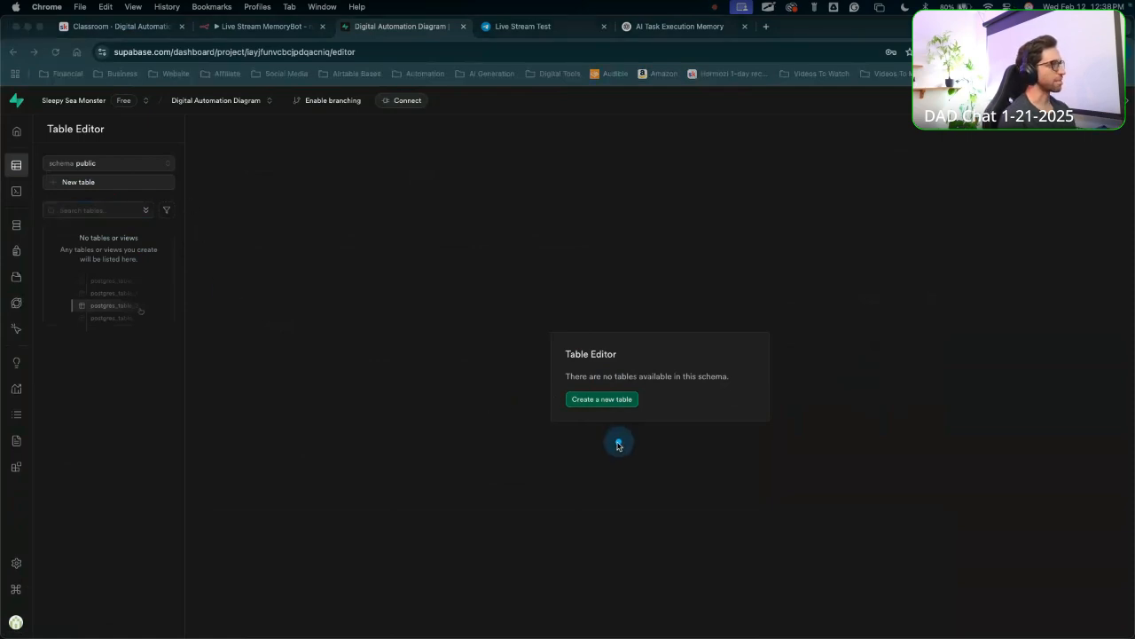
# Try to create a new table in the public schema named "Live Stream Memory Test".
pyautogui.click(613, 408)
pyautogui.click(612, 401)
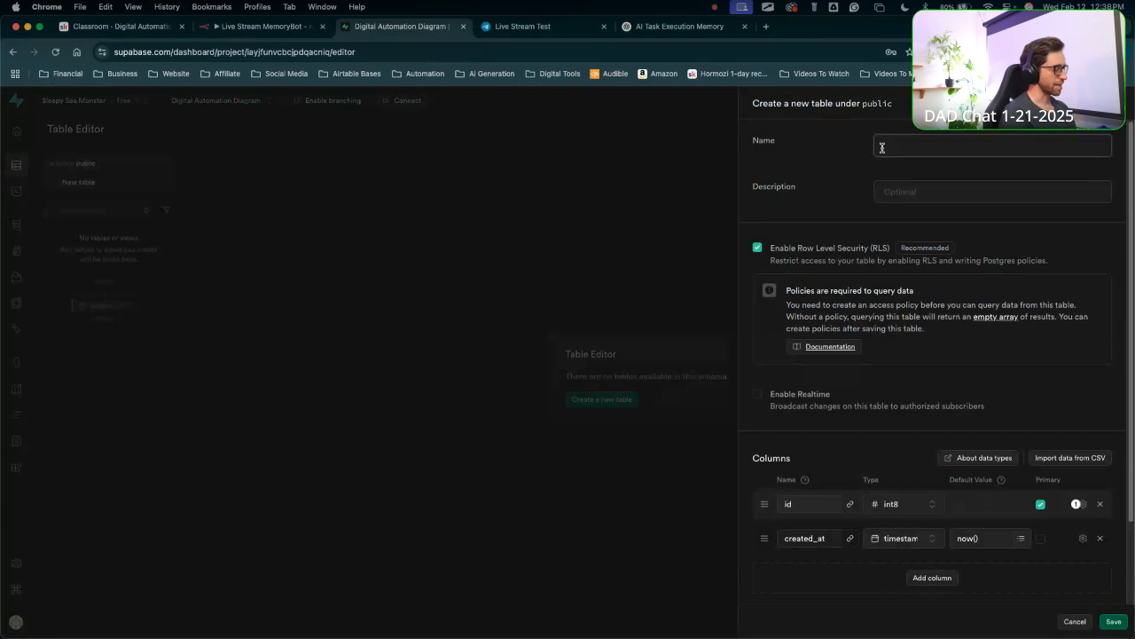
pyautogui.write('Live')
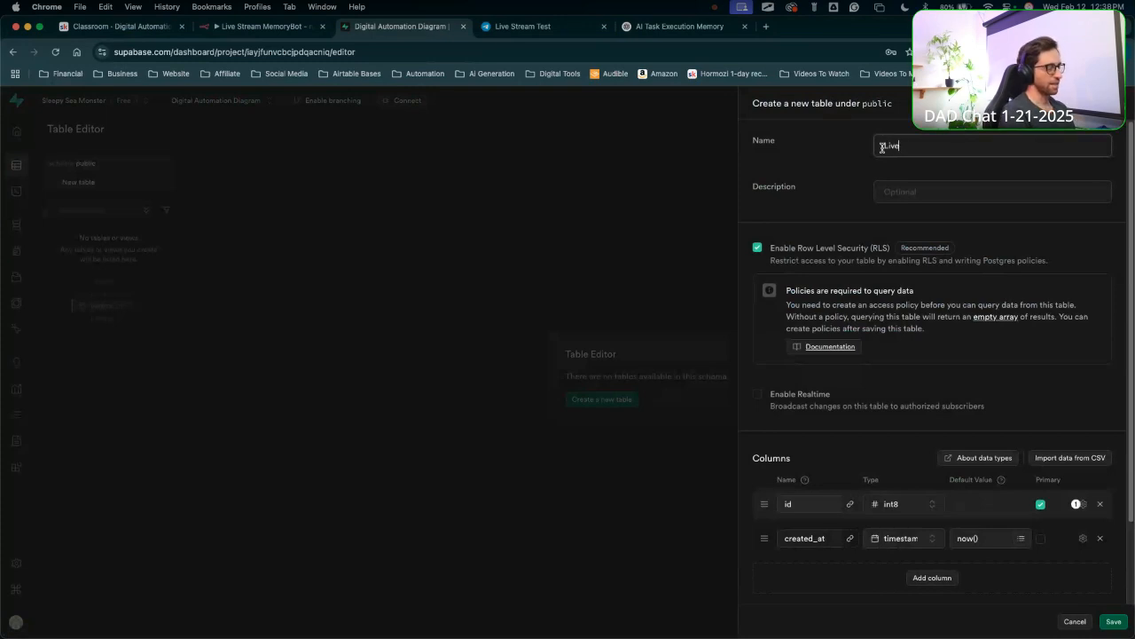
pyautogui.write(' Stream ')
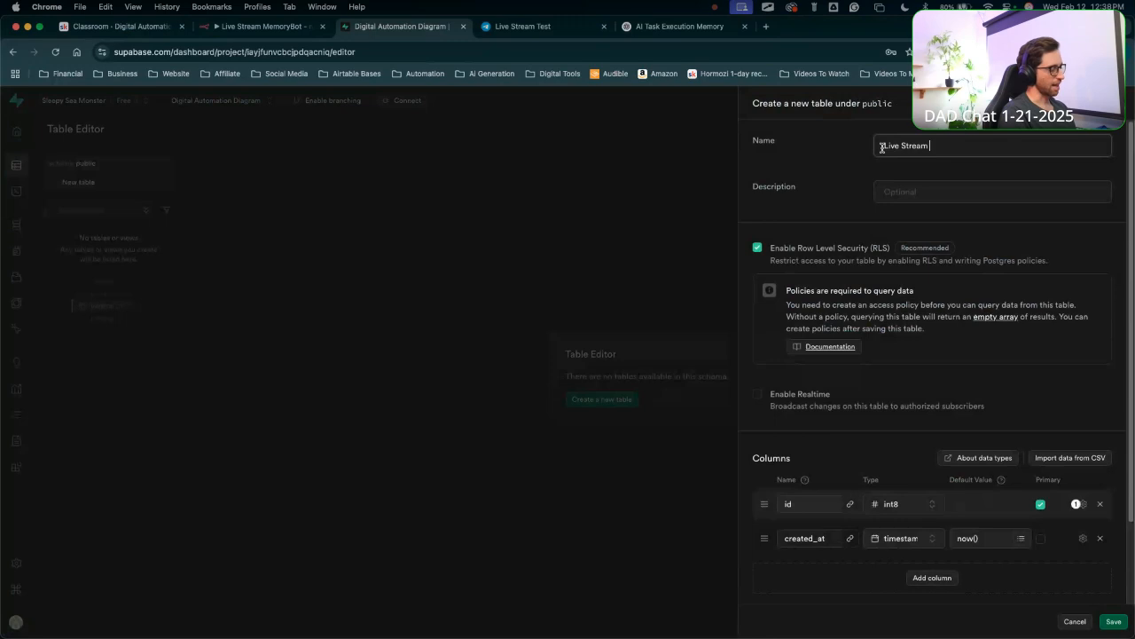
pyautogui.write('Mem')
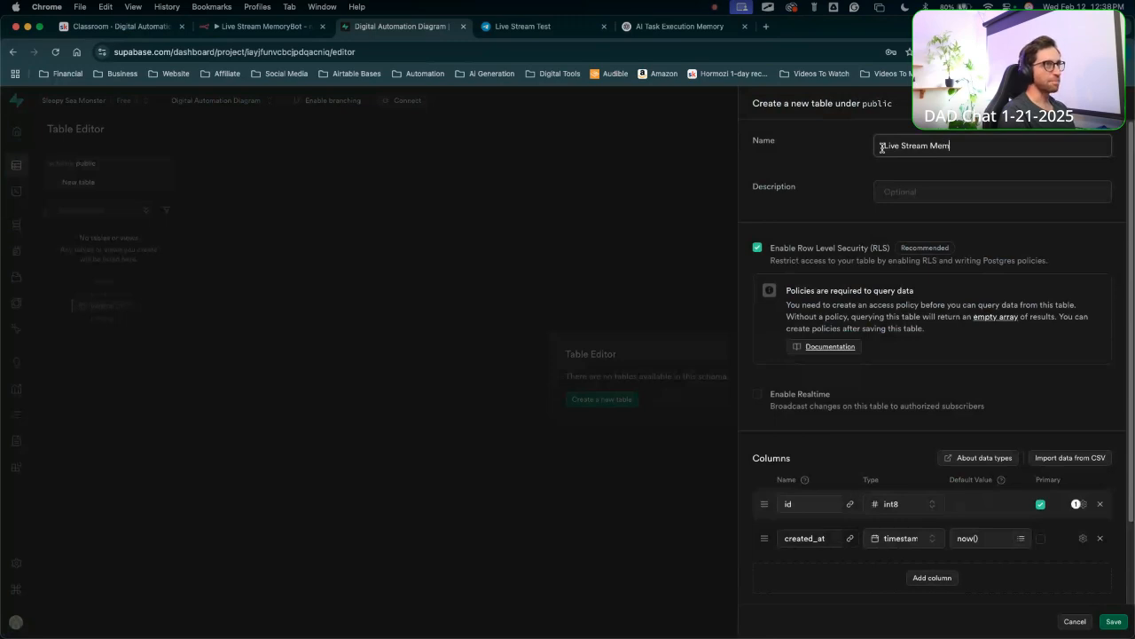
pyautogui.write('ory')
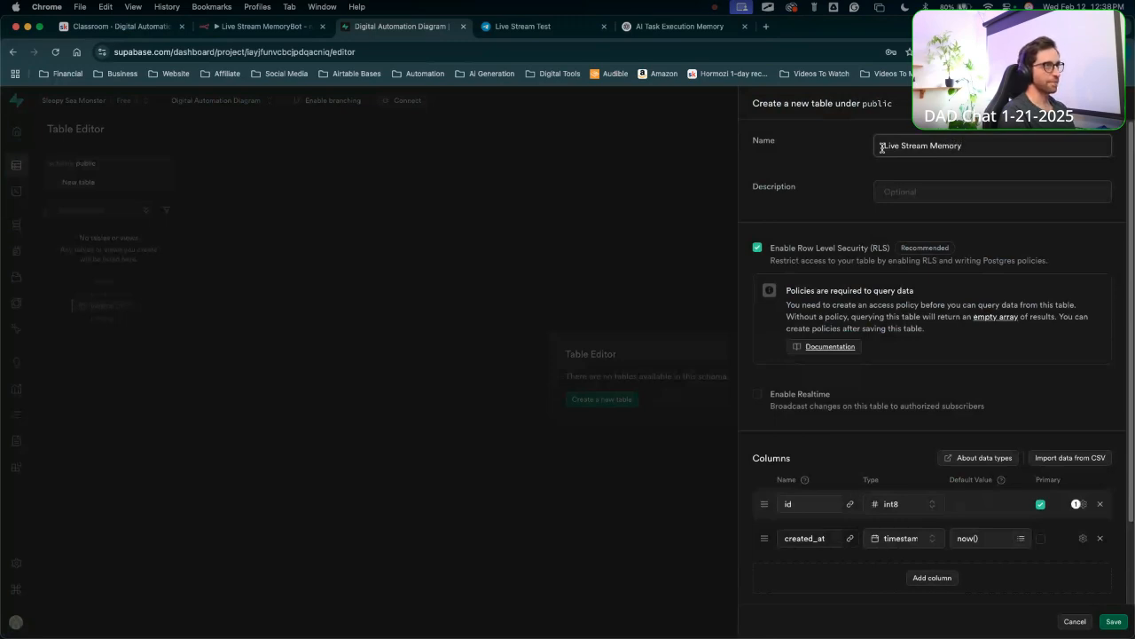
pyautogui.write('1TES')
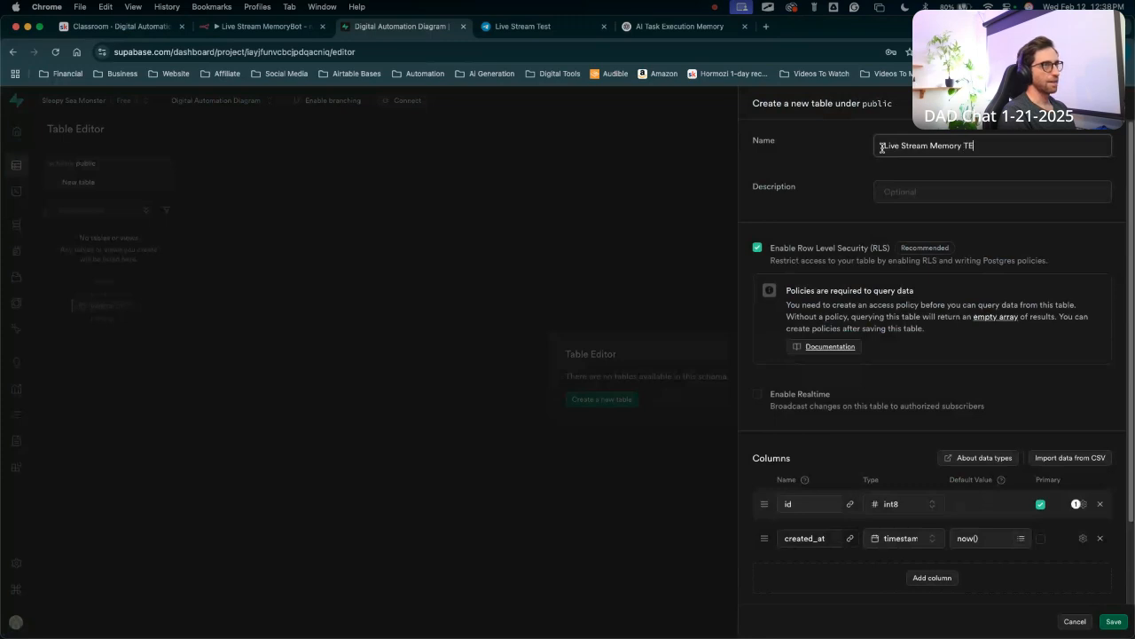
pyautogui.press('BackSpace')
pyautogui.press('BackSpace')
pyautogui.write('E')
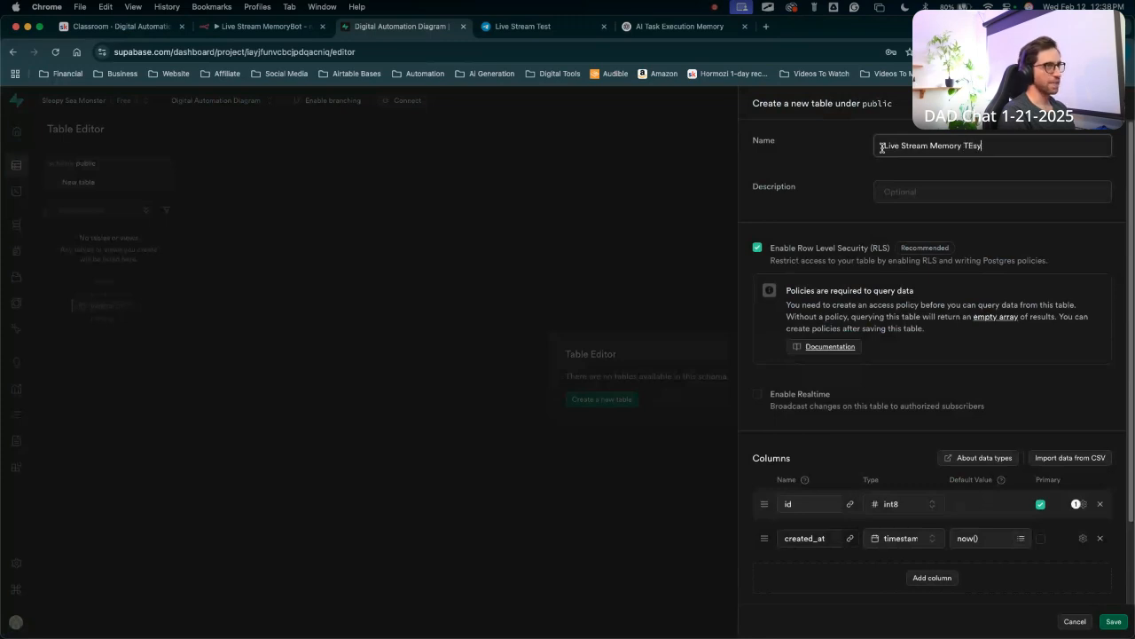
pyautogui.write('st')
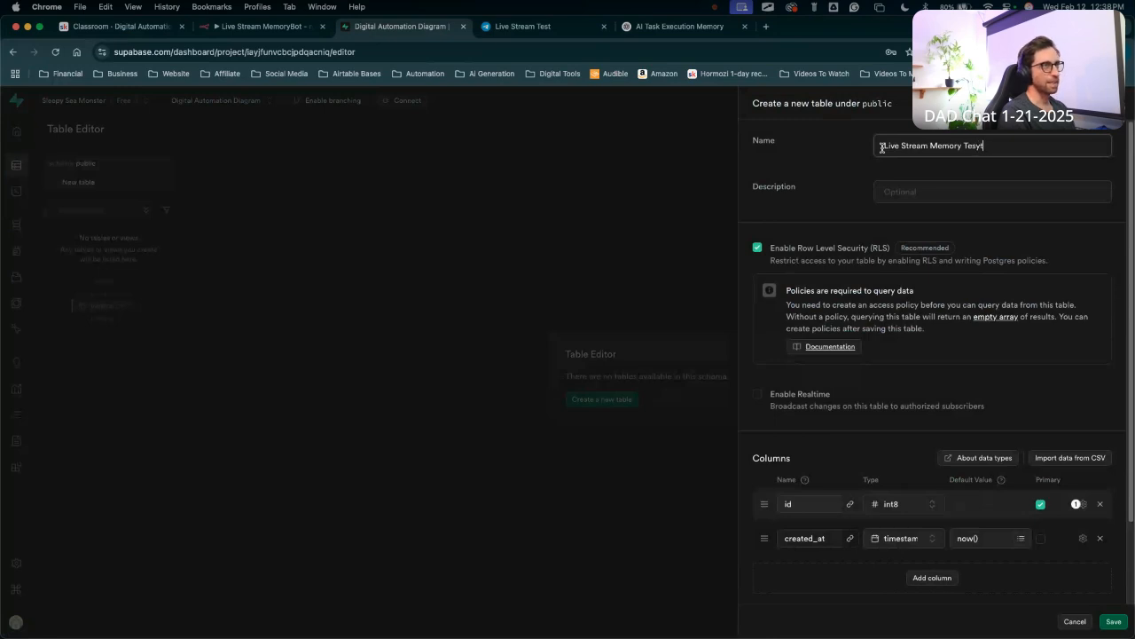
pyautogui.scroll(-1, 899, 368)
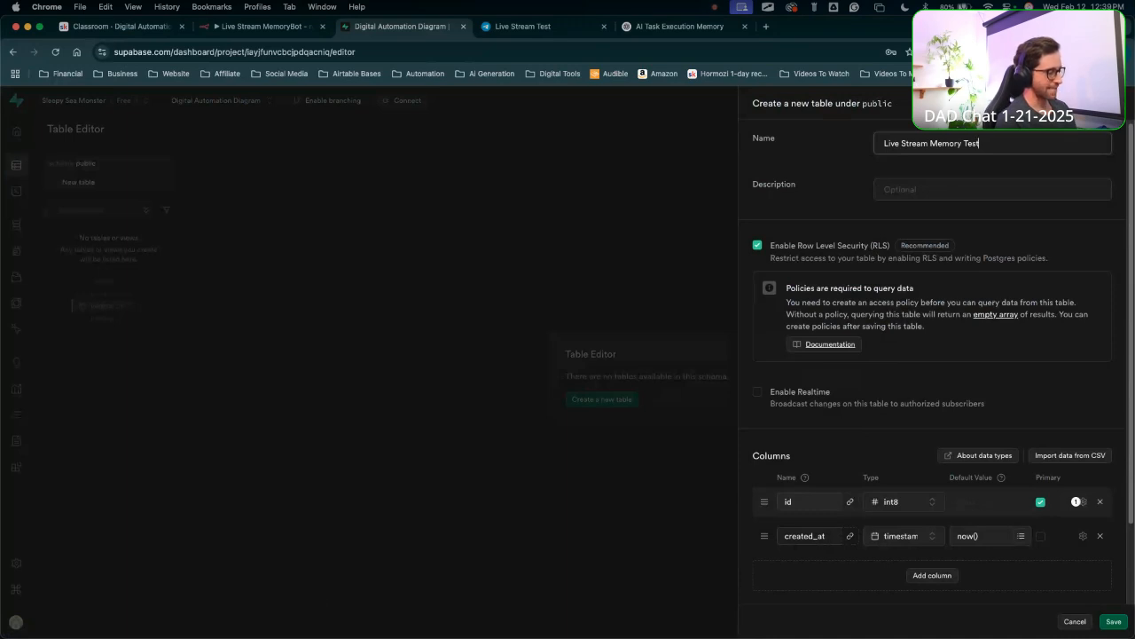
pyautogui.write('e')
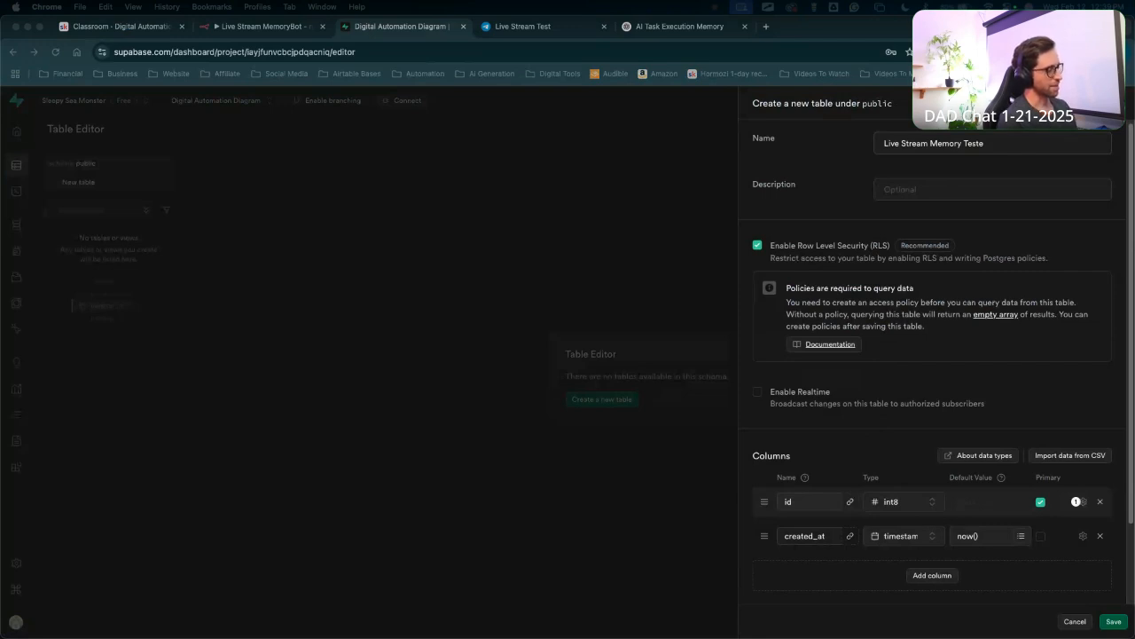
pyautogui.hotkey('ctrl', 'Up')
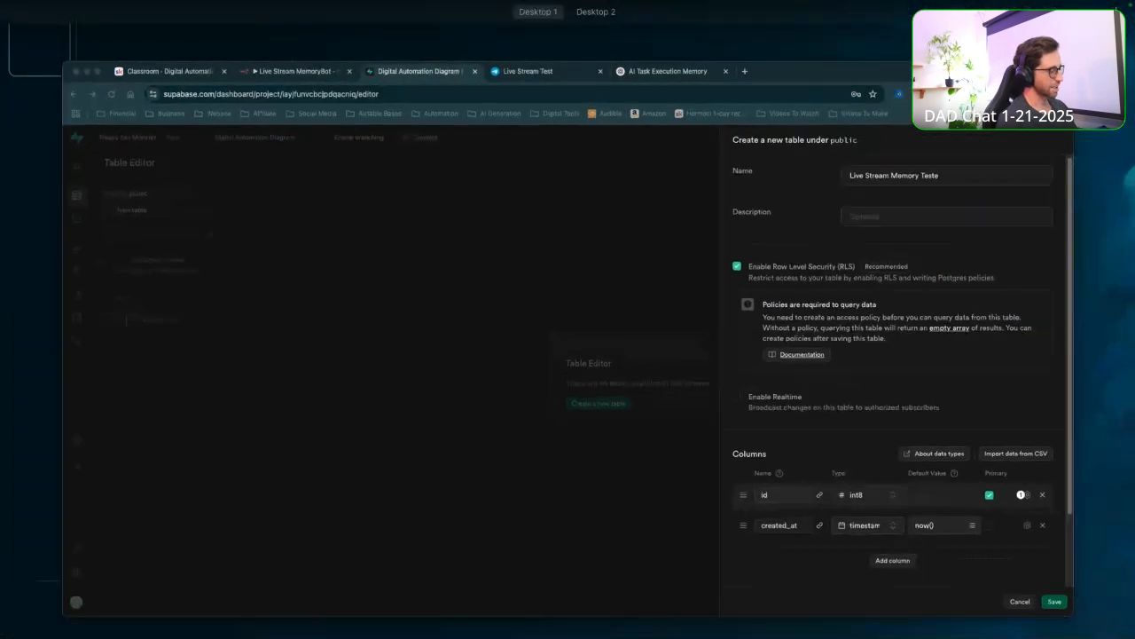
pyautogui.hotkey('ctrl', 'Up')
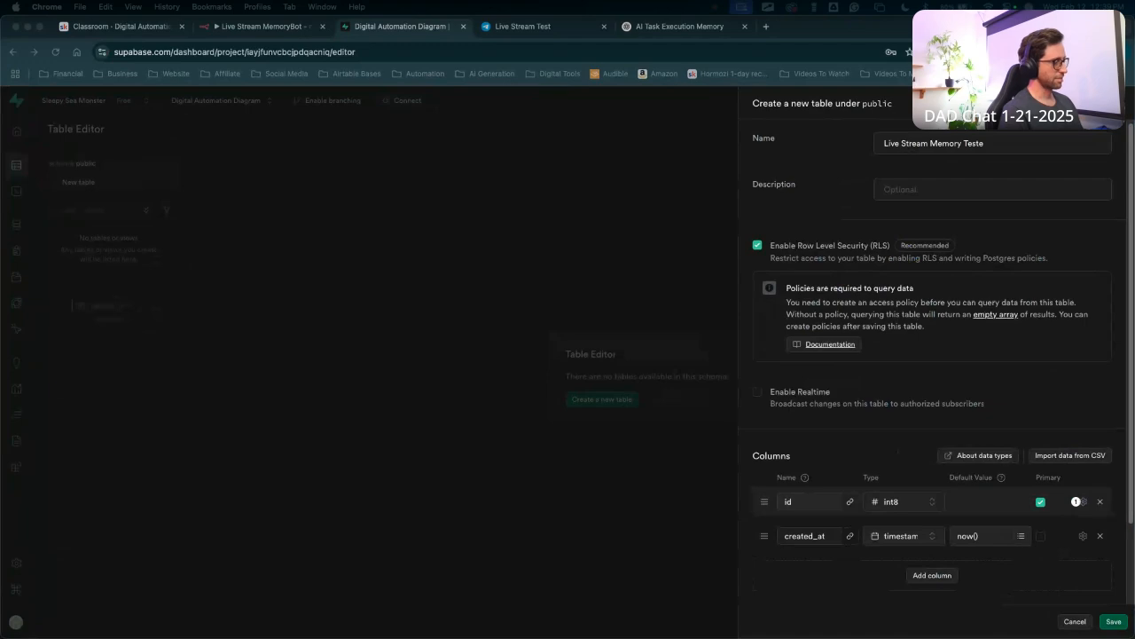
pyautogui.hotkey('ctrl', 'Up')
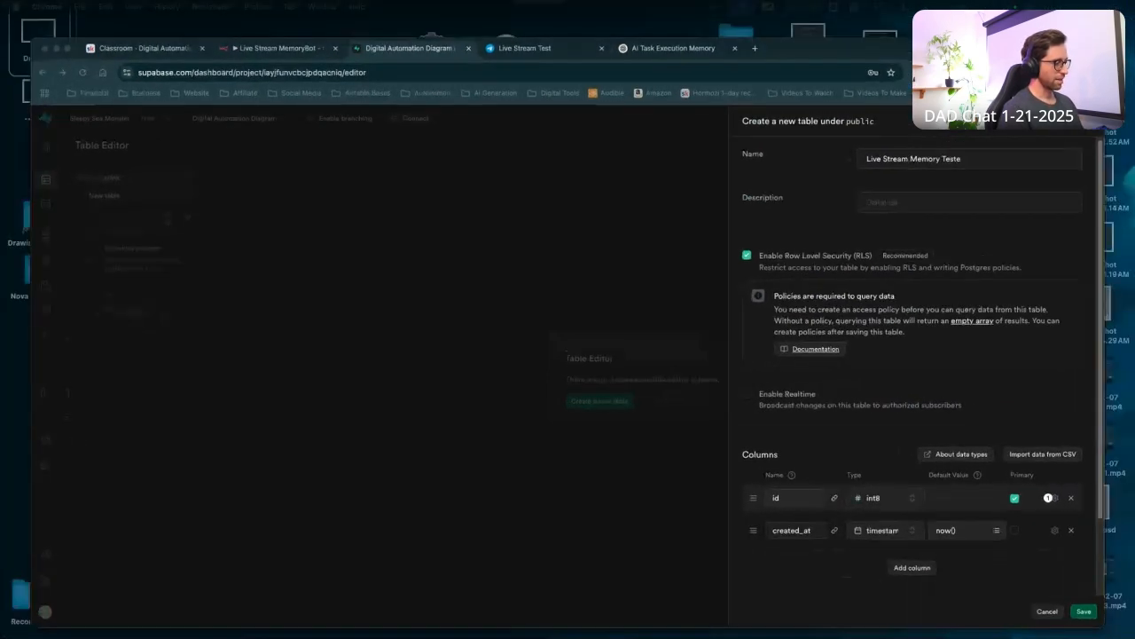
pyautogui.hotkey('ctrl', 'Up')
pyautogui.hotkey('ctrl', 'Up')
pyautogui.hotkey('ctrl', 'Up')
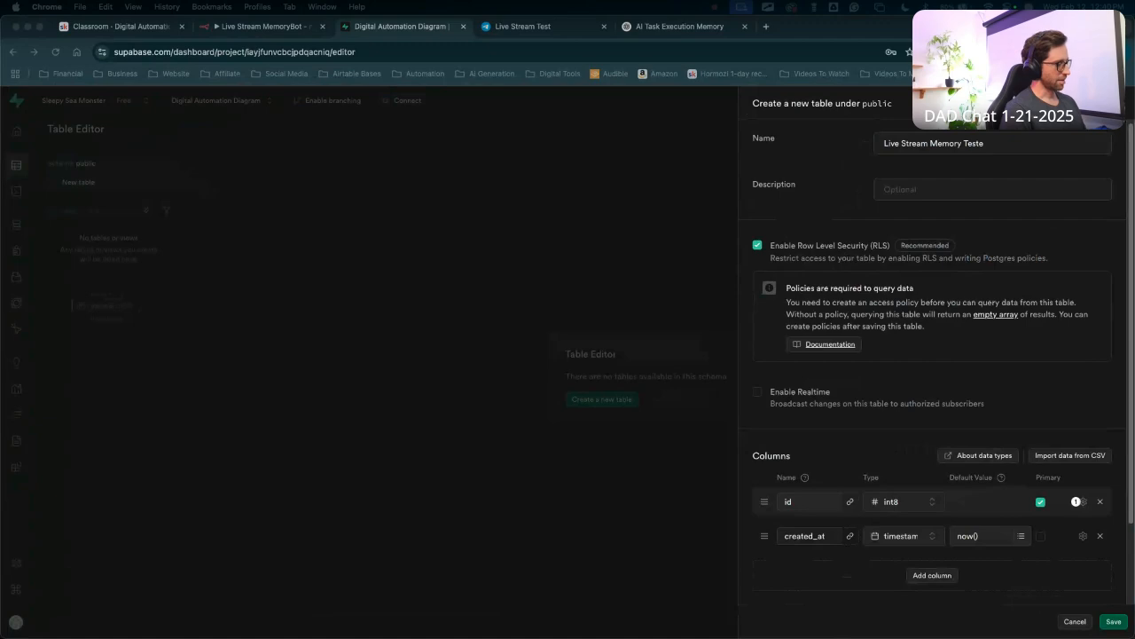
pyautogui.hotkey('ctrl', 'Up')
pyautogui.hotkey('ctrl', 'Up')
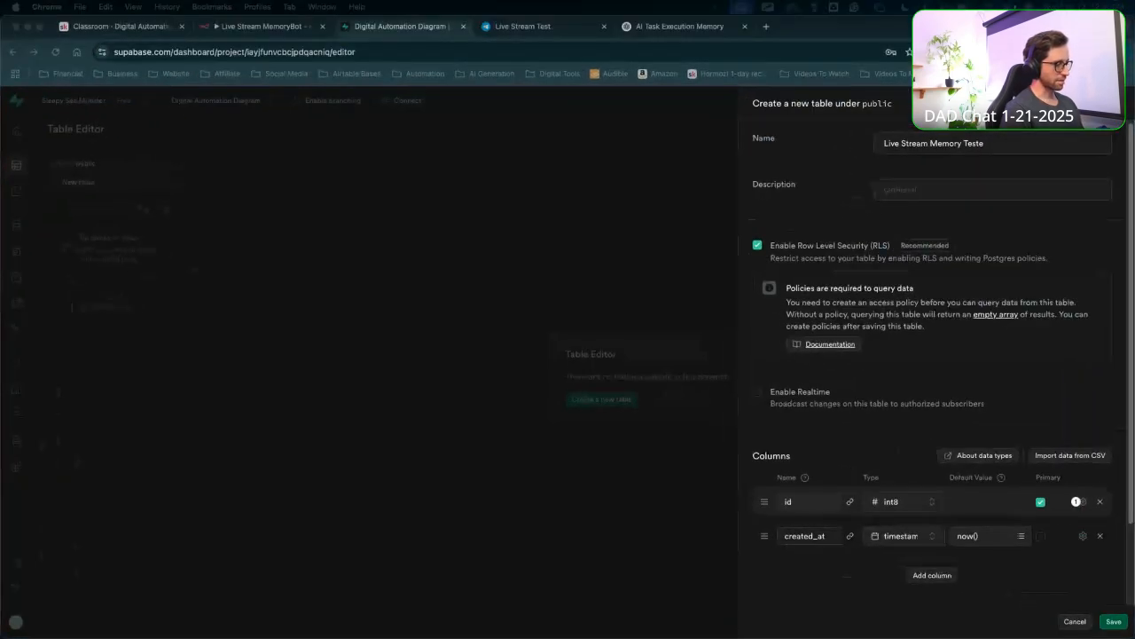
pyautogui.hotkey('ctrl', 'Up')
pyautogui.hotkey('ctrl', 'Up')
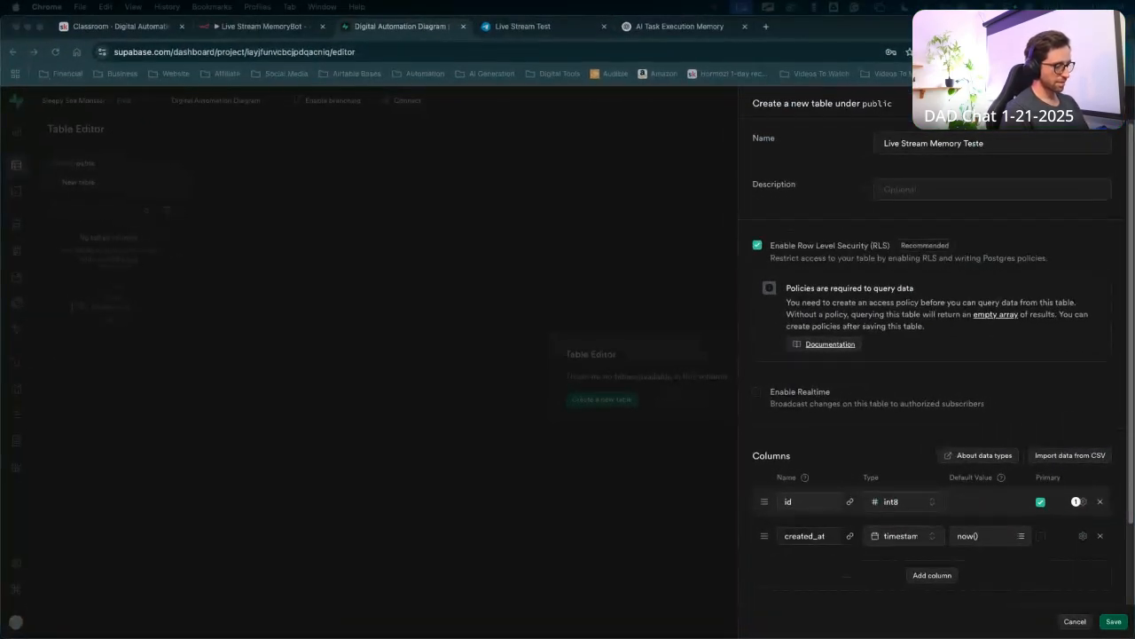
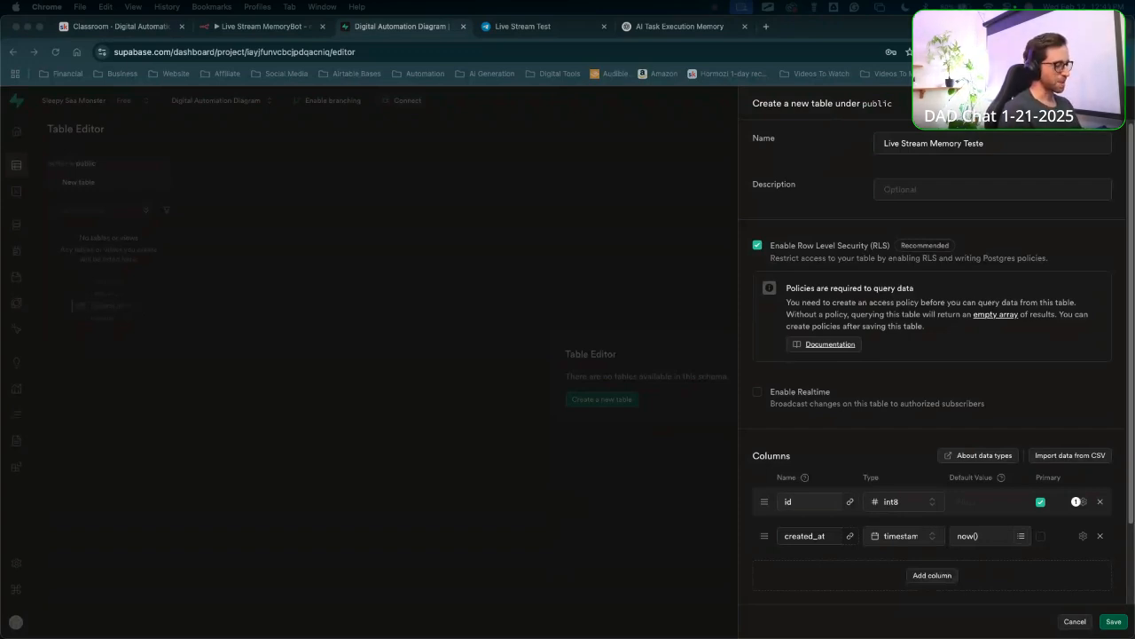
# Switch back to the Live Stream MemoryBot workflow in n8n and close the Supabase tool's settings to return to the canvas.
pyautogui.hotkey('ctrl', 'Up')
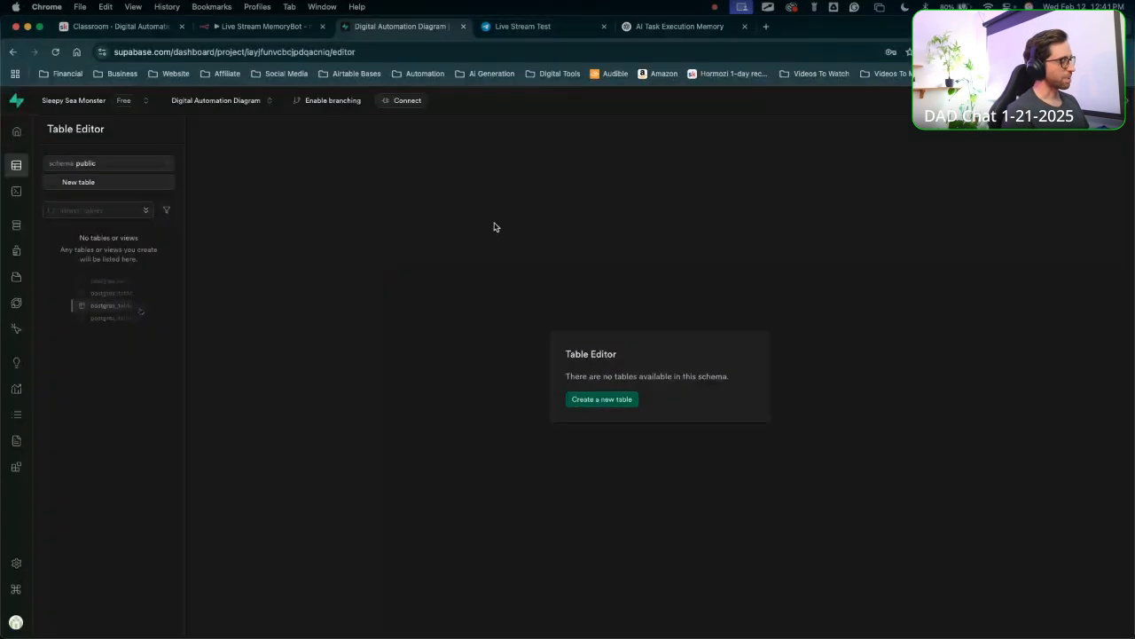
pyautogui.click(266, 27)
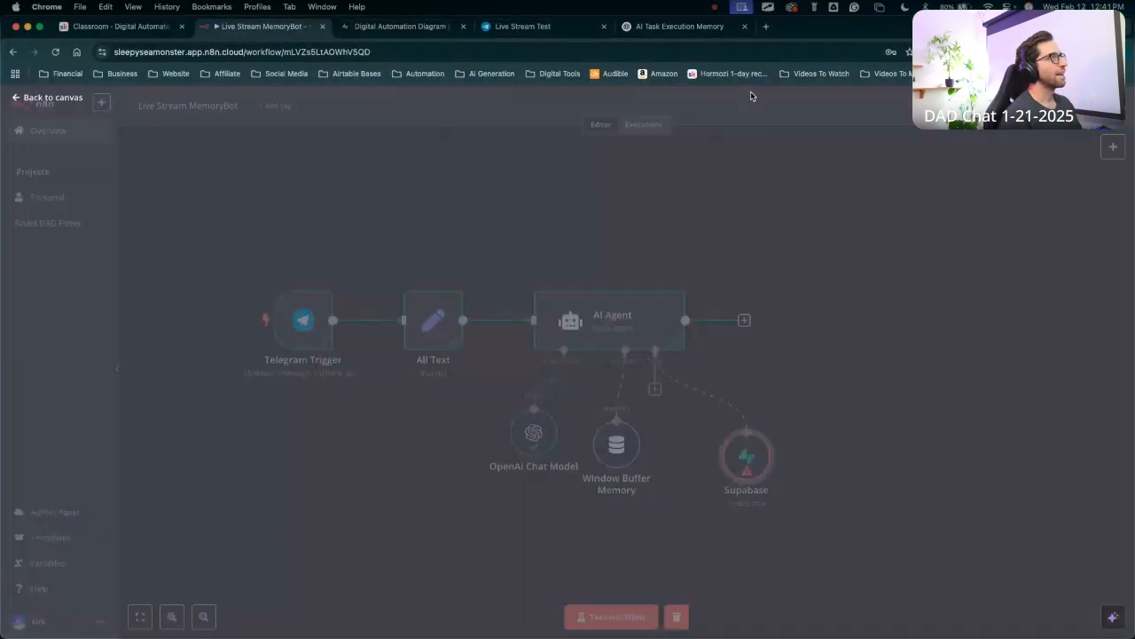
pyautogui.click(756, 100)
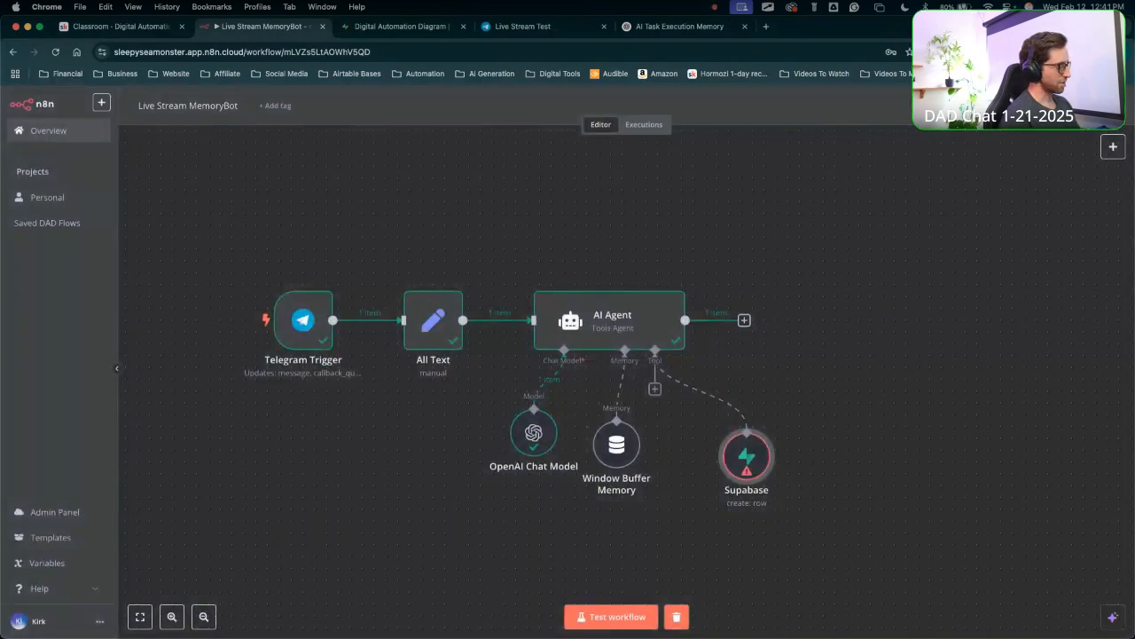
pyautogui.hotkey('ctrl', 'Up')
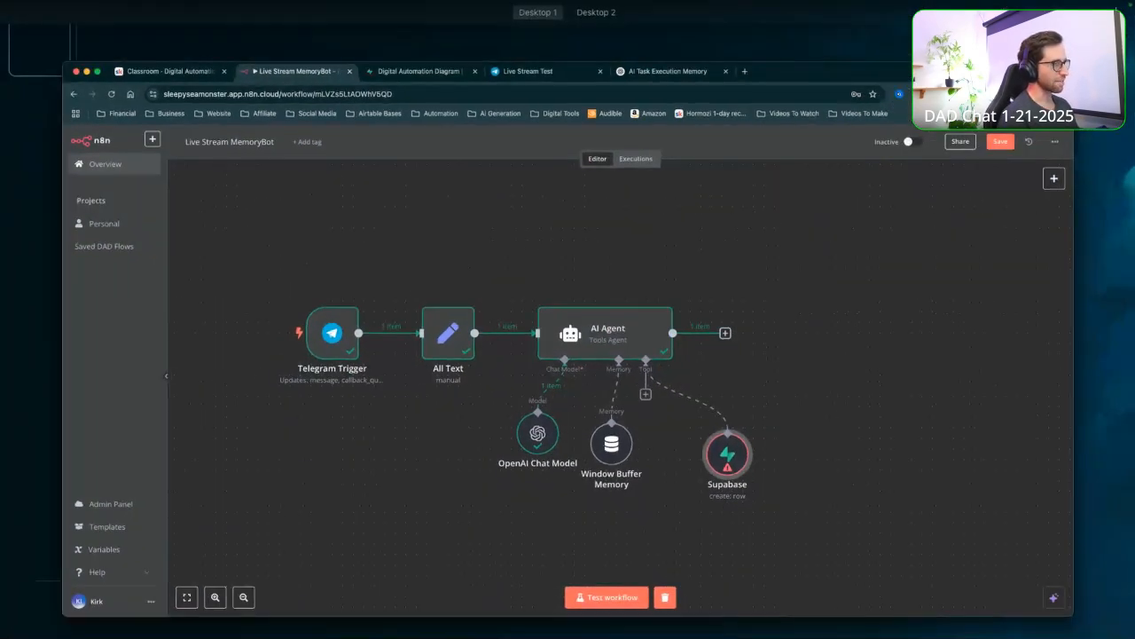
pyautogui.moveTo(857, 292); pyautogui.dragTo(725, 426)
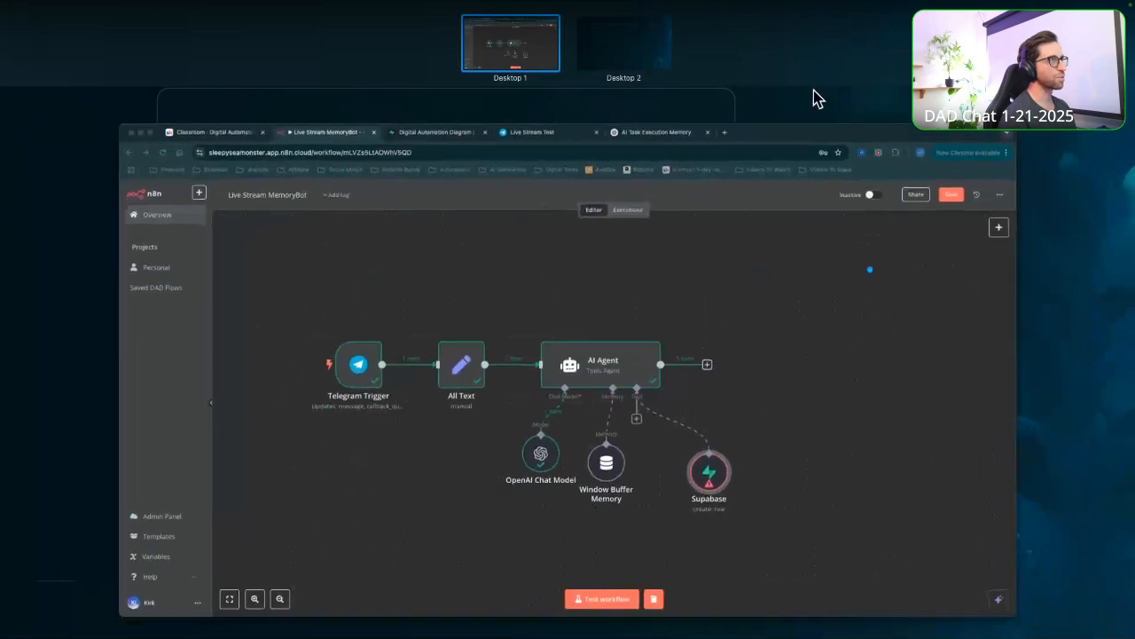
pyautogui.click(807, 134)
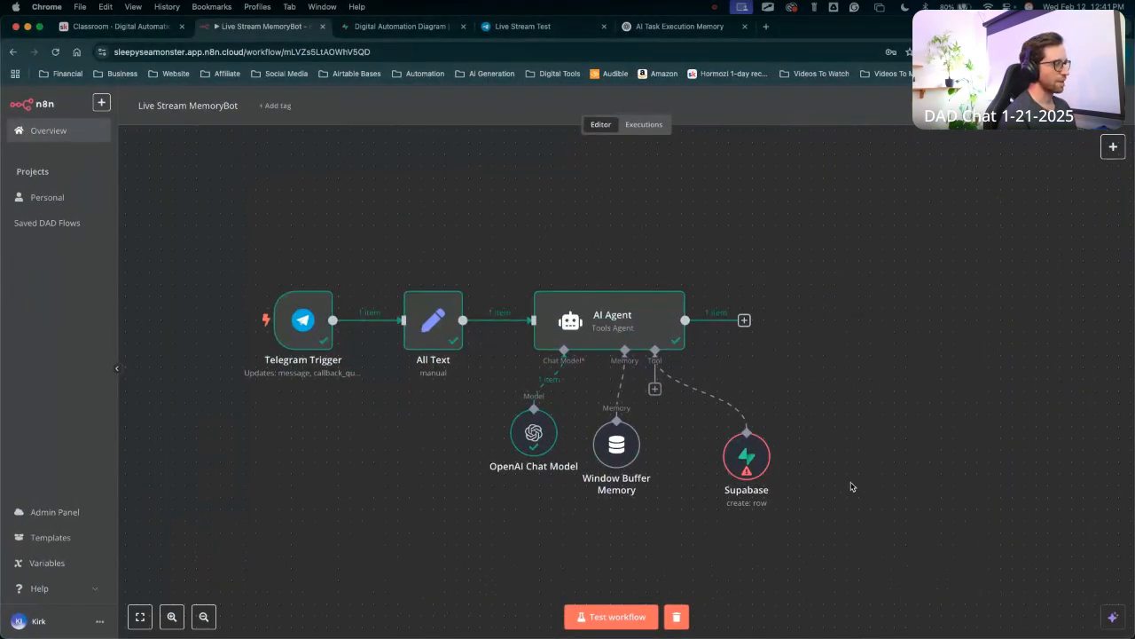
pyautogui.hotkey('ctrl', 'Up')
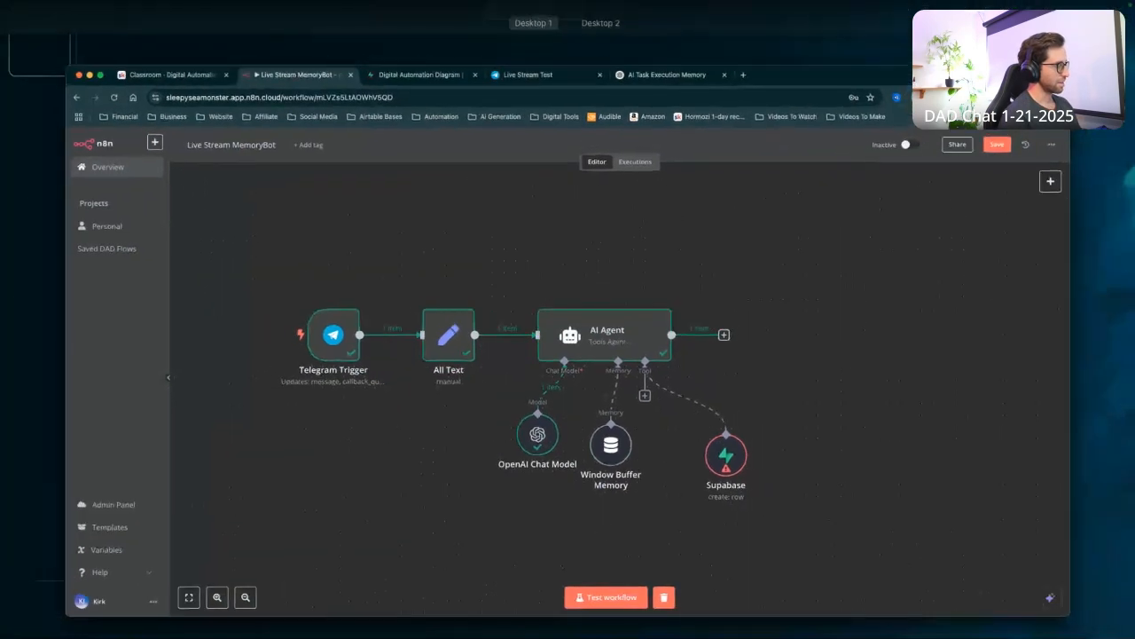
pyautogui.hotkey('ctrl', 'Up')
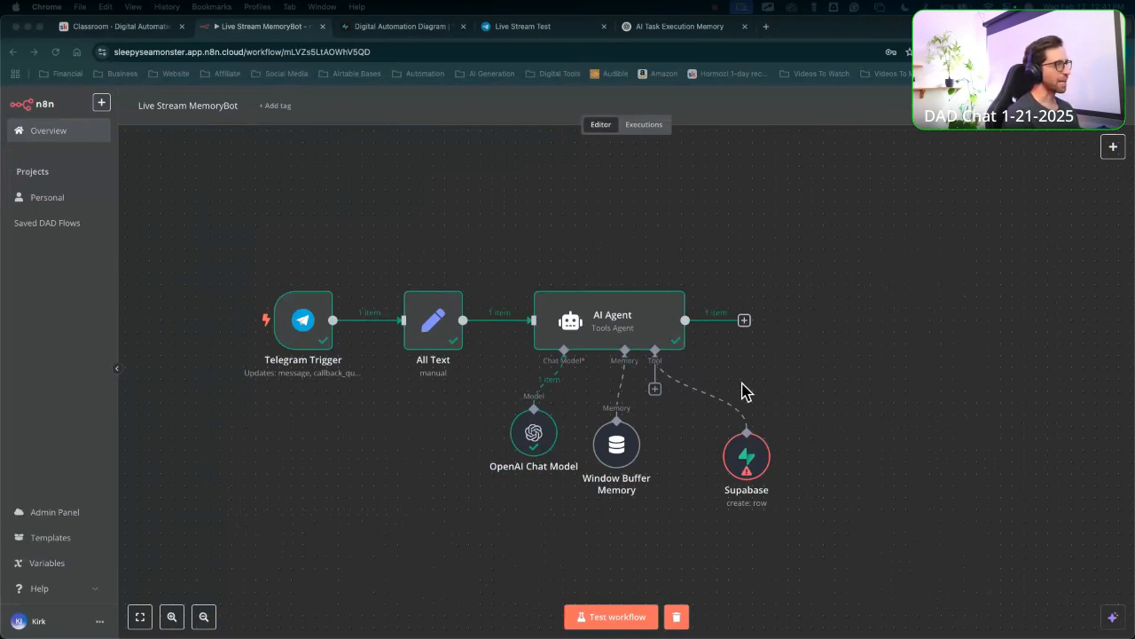
# Clear the Window Buffer Memory's session key, map it to the All Text field again, and return to the canvas.
pyautogui.scroll(-1, 742, 382)
pyautogui.moveTo(650, 531)
pyautogui.mouseDown()
pyautogui.moveTo(629, 378)
pyautogui.moveTo(610, 360)
pyautogui.moveTo(482, 416)
pyautogui.moveTo(625, 466)
pyautogui.moveTo(624, 438)
pyautogui.mouseUp()
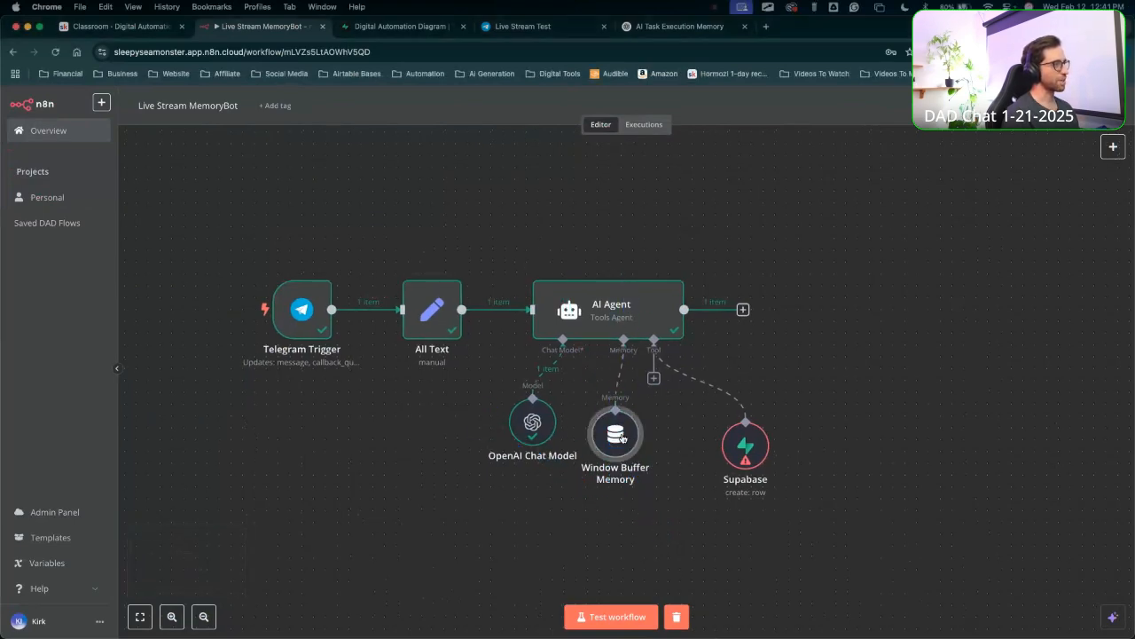
pyautogui.doubleClick(623, 438)
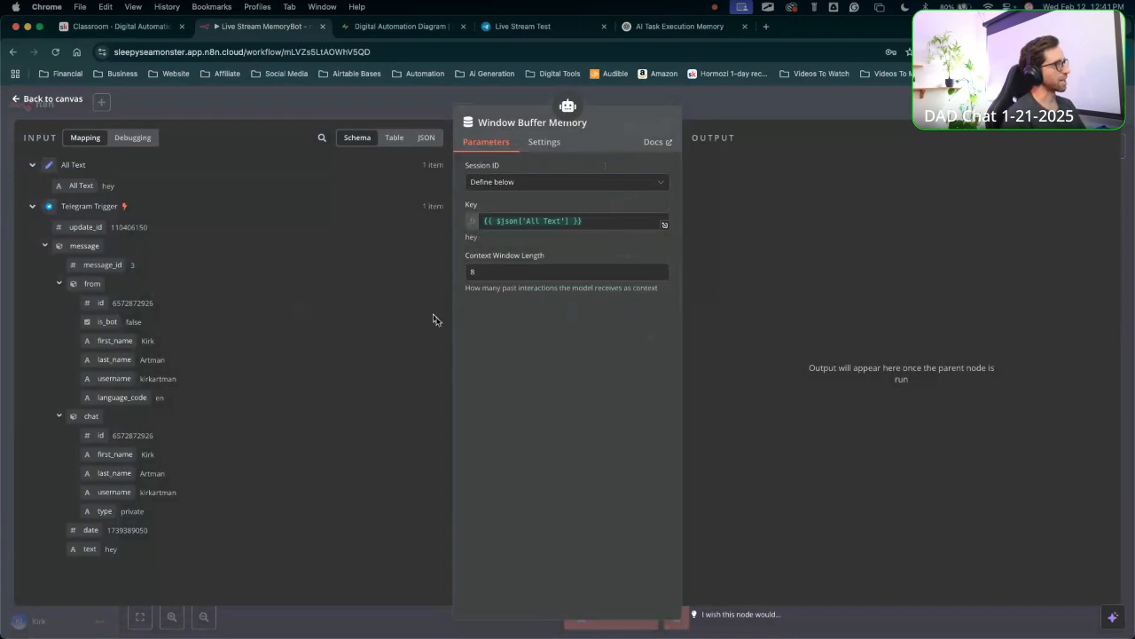
pyautogui.moveTo(544, 424)
pyautogui.mouseDown()
pyautogui.moveTo(494, 157)
pyautogui.moveTo(559, 145)
pyautogui.moveTo(552, 246)
pyautogui.moveTo(545, 233)
pyautogui.mouseUp()
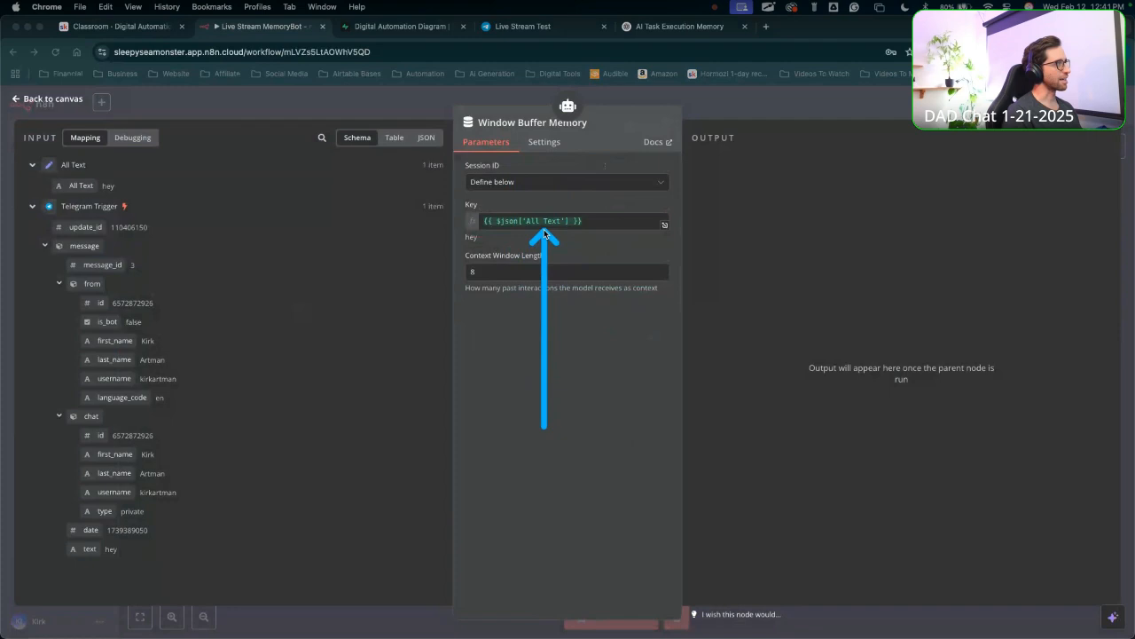
pyautogui.moveTo(358, 303)
pyautogui.mouseDown()
pyautogui.moveTo(59, 160)
pyautogui.moveTo(86, 187)
pyautogui.mouseUp()
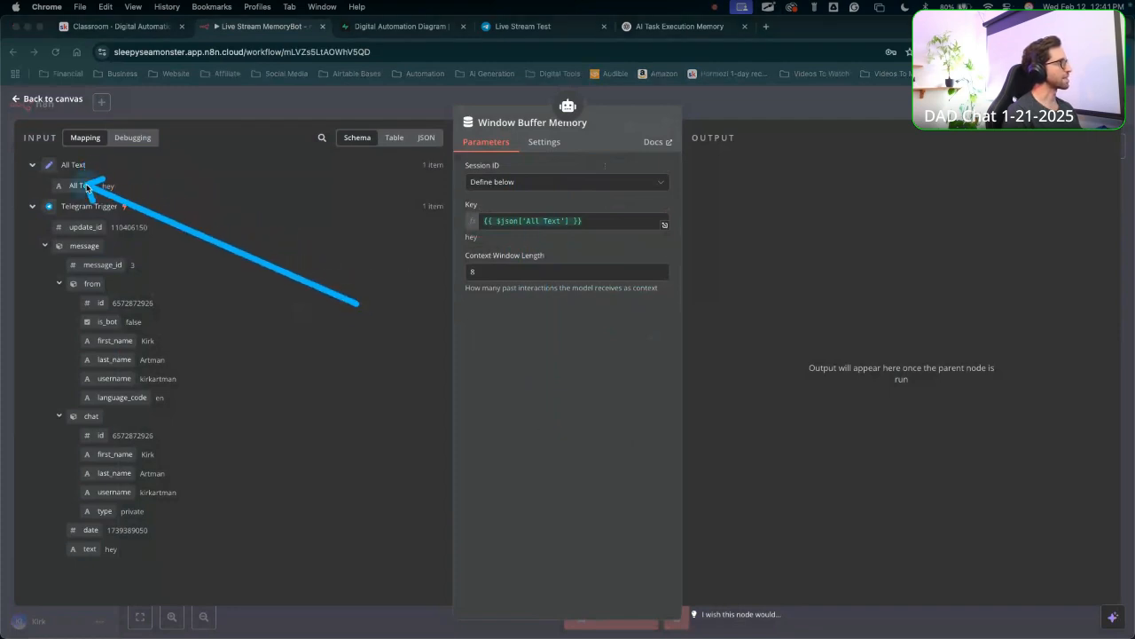
pyautogui.tripleClick(589, 219)
pyautogui.press('BackSpace')
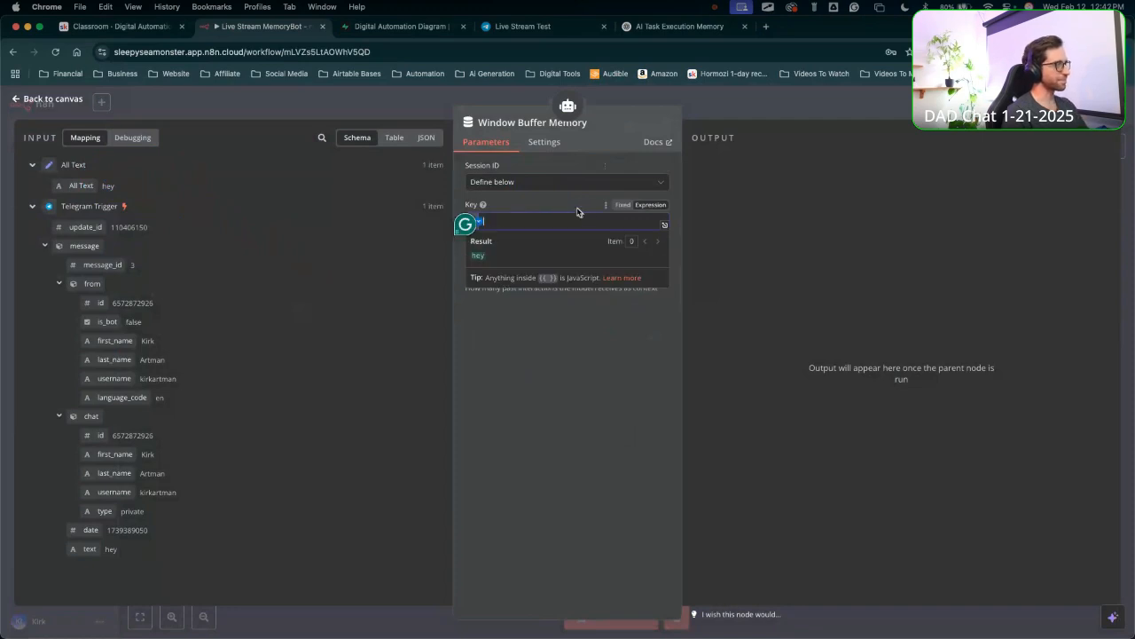
pyautogui.moveTo(62, 185); pyautogui.dragTo(547, 222)
pyautogui.click(533, 411)
pyautogui.moveTo(531, 420); pyautogui.dragTo(483, 279)
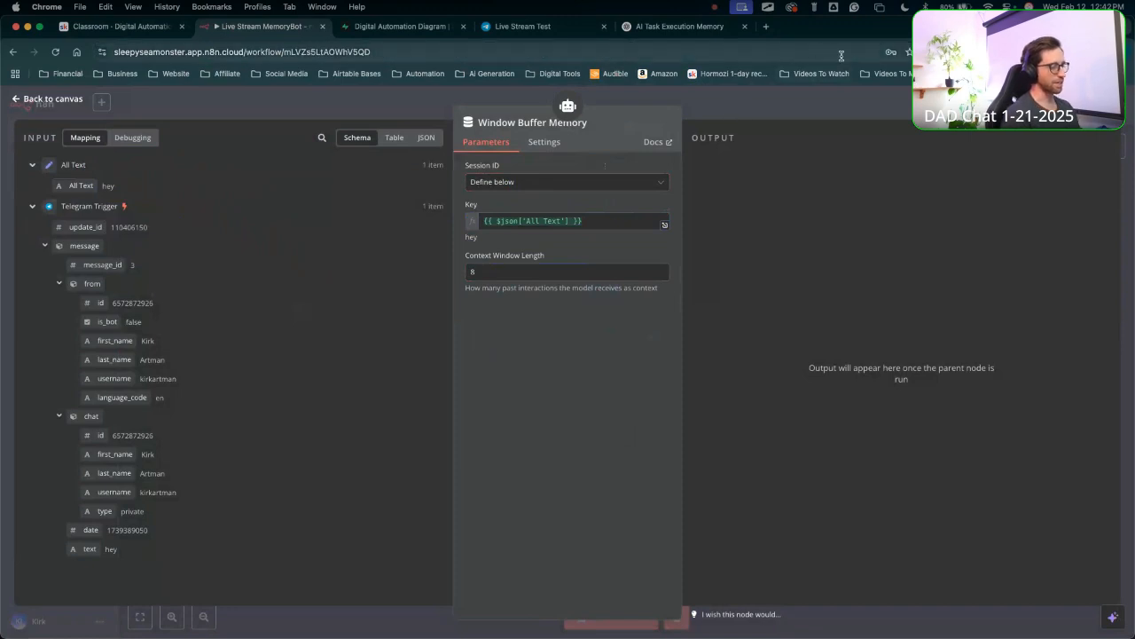
pyautogui.click(707, 112)
# Open the settings of the Supabase tool attached to the AI Agent.
pyautogui.moveTo(890, 155)
pyautogui.mouseDown()
pyautogui.moveTo(854, 160)
pyautogui.moveTo(707, 303)
pyautogui.moveTo(655, 373)
pyautogui.moveTo(731, 408)
pyautogui.mouseUp()
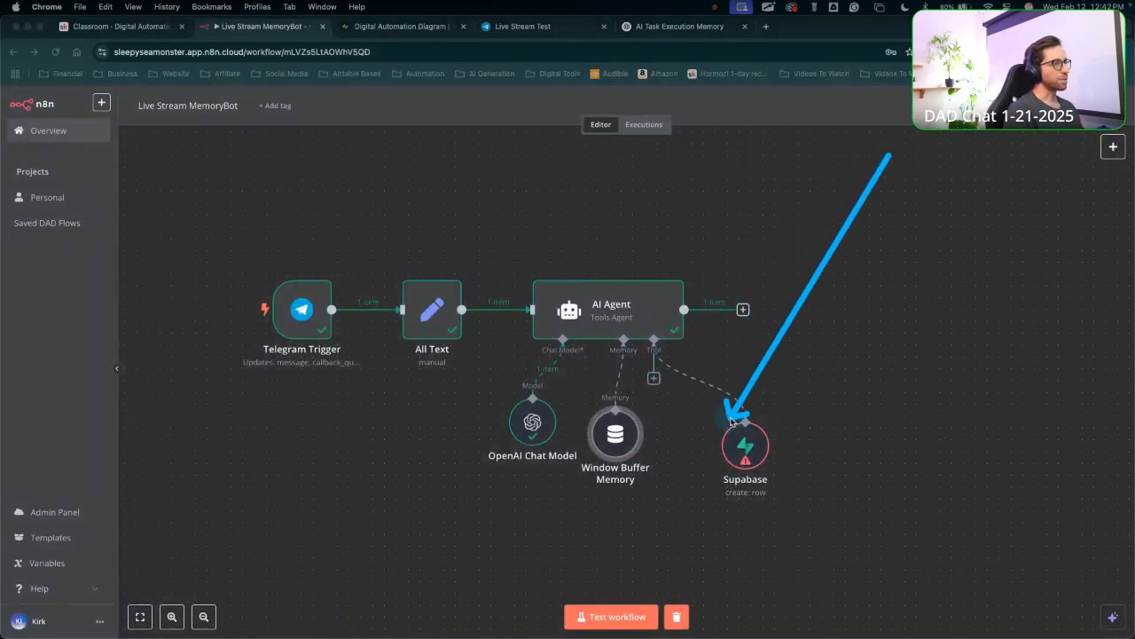
pyautogui.doubleClick(736, 418)
pyautogui.moveTo(297, 351)
pyautogui.mouseDown()
pyautogui.moveTo(406, 207)
pyautogui.moveTo(463, 182)
pyautogui.moveTo(454, 373)
pyautogui.mouseUp()
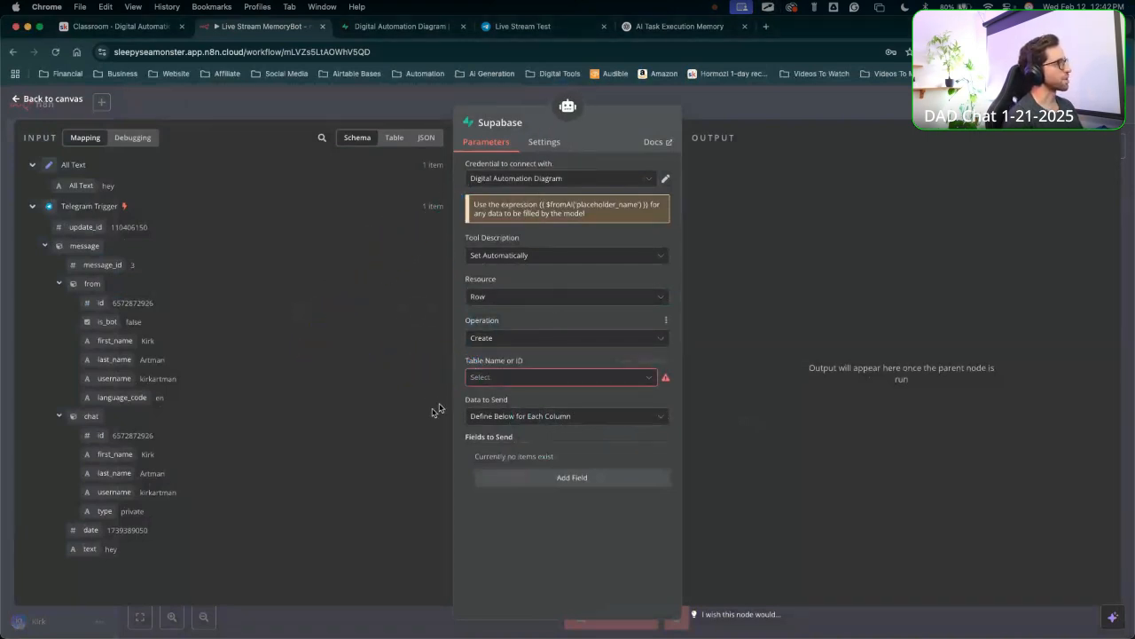
# Switch to the Digital Automation Diagram project in Supabase and start a new public table named "Live Stream Memory Bot Test".
pyautogui.click(396, 33)
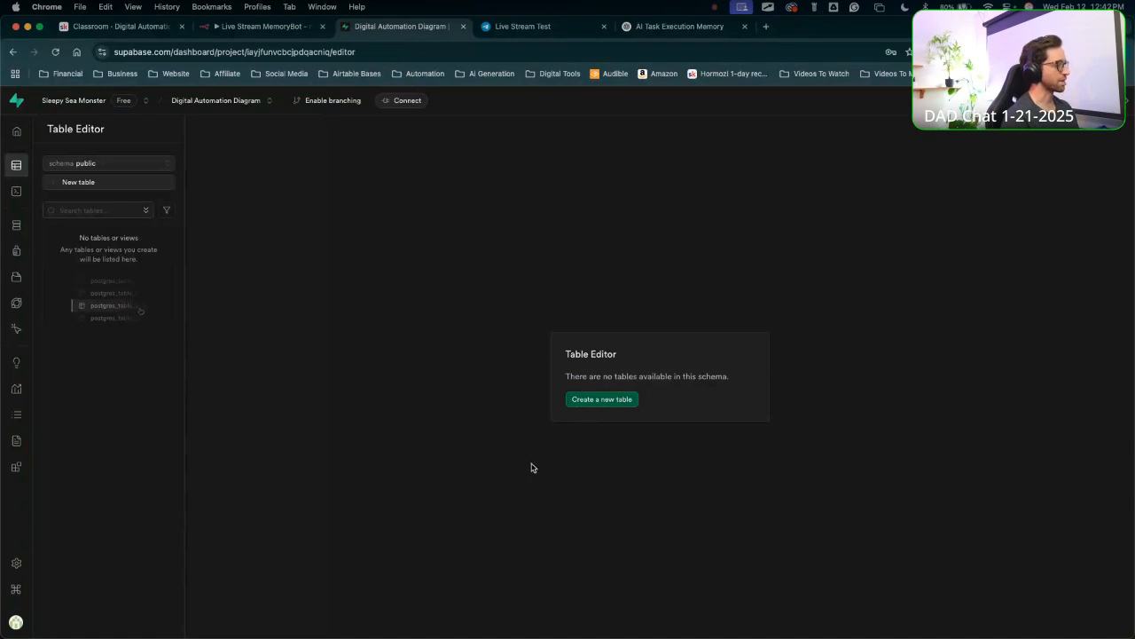
pyautogui.rightClick(504, 462)
pyautogui.click(451, 407)
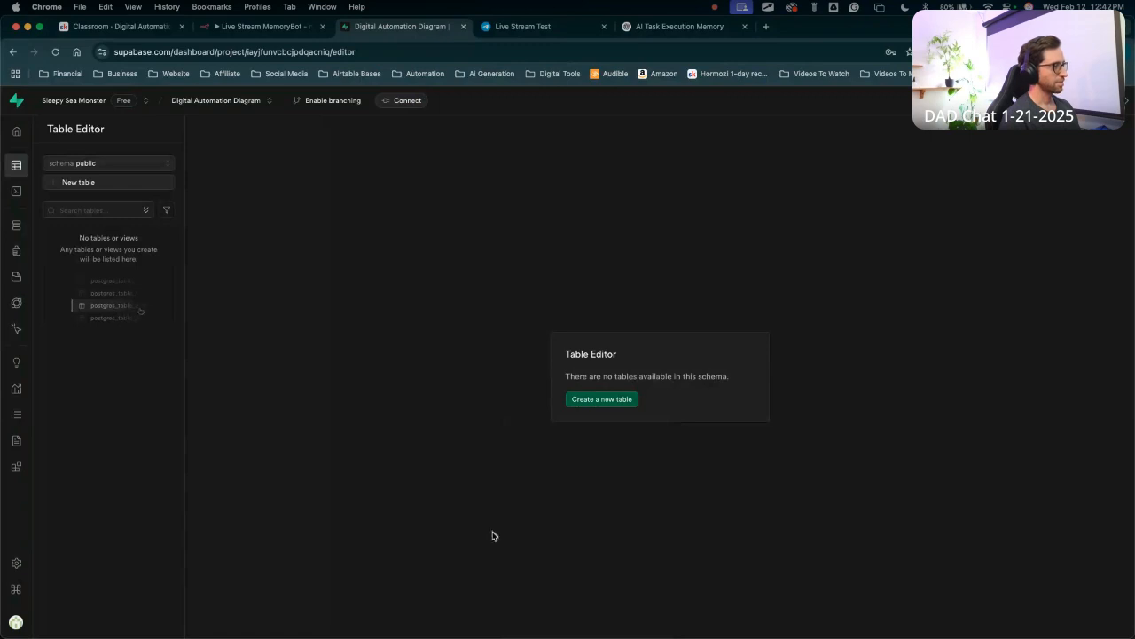
pyautogui.click(592, 401)
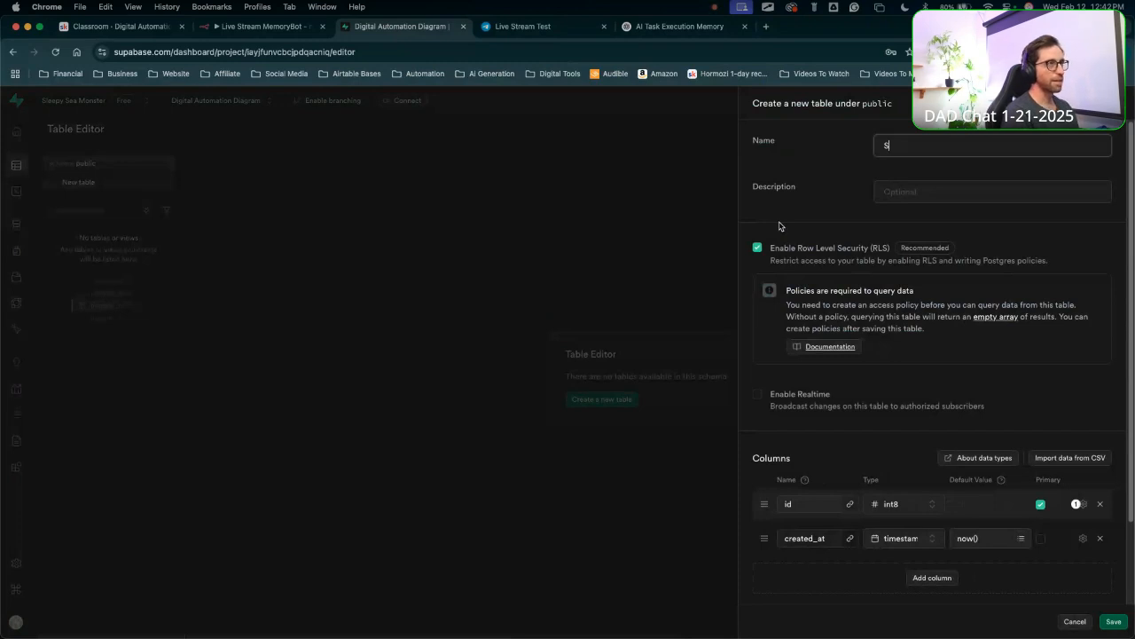
pyautogui.write('Ste')
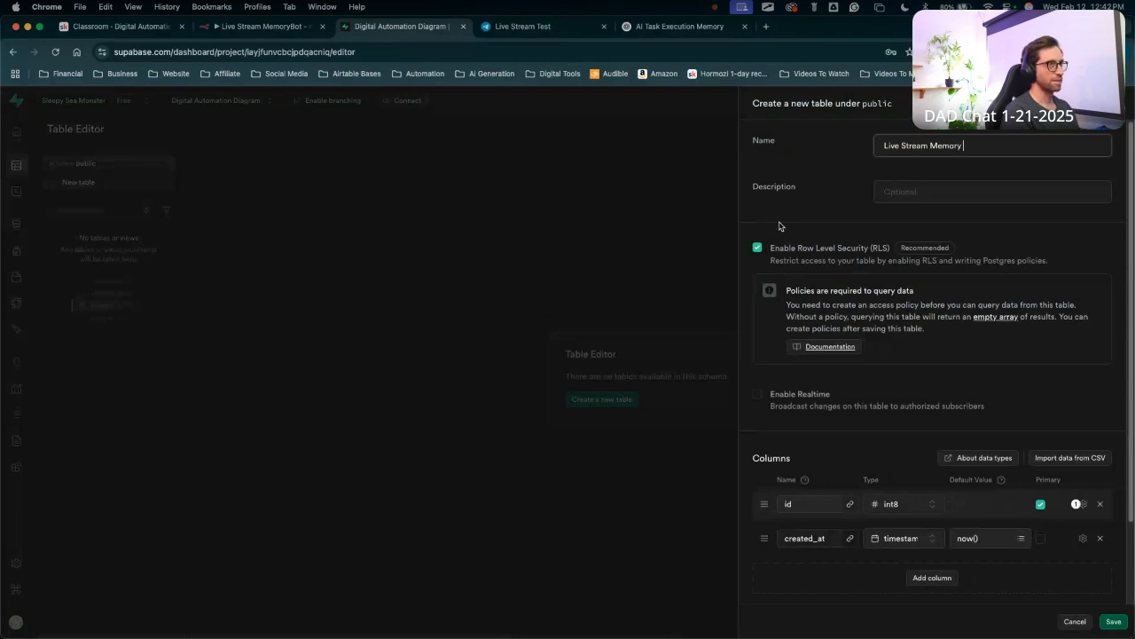
pyautogui.write('t')
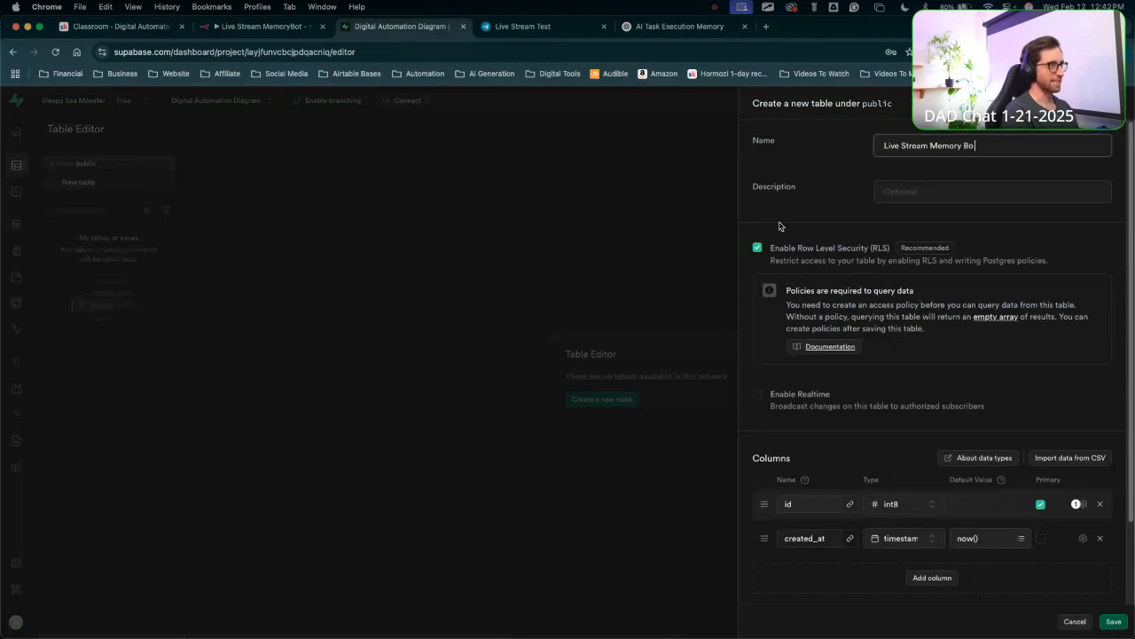
pyautogui.write(' Test')
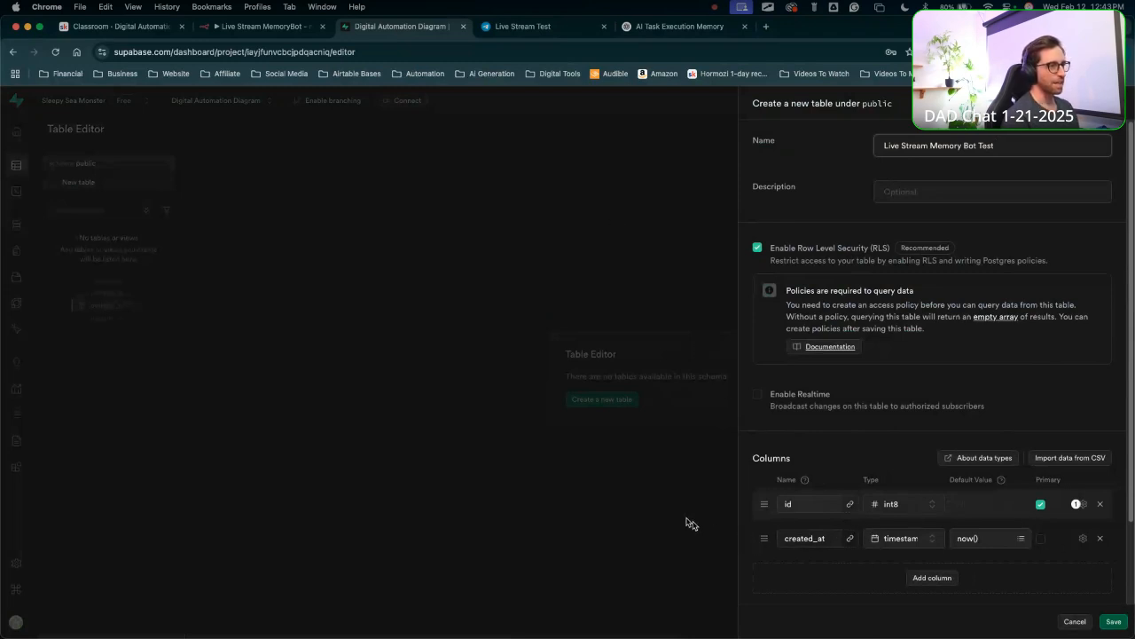
# Add a column named "Memories" of type text to the new table and save the table.
pyautogui.moveTo(652, 499)
pyautogui.mouseDown()
pyautogui.moveTo(842, 129)
pyautogui.moveTo(824, 172)
pyautogui.moveTo(760, 132)
pyautogui.moveTo(988, 253)
pyautogui.moveTo(850, 555)
pyautogui.moveTo(916, 577)
pyautogui.mouseUp()
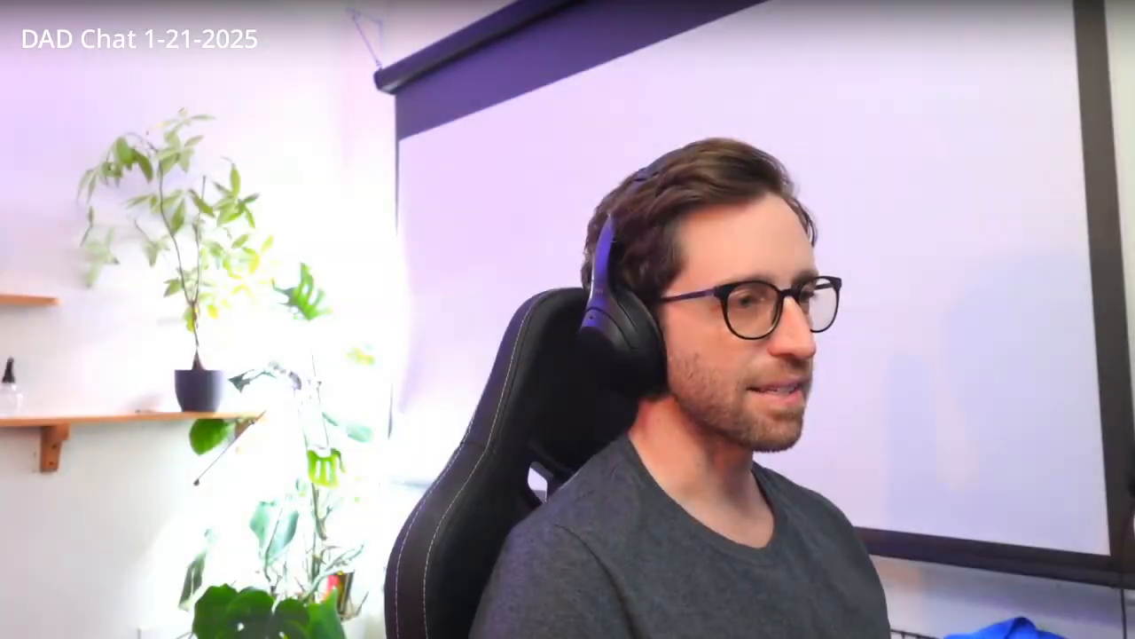
pyautogui.click(916, 577)
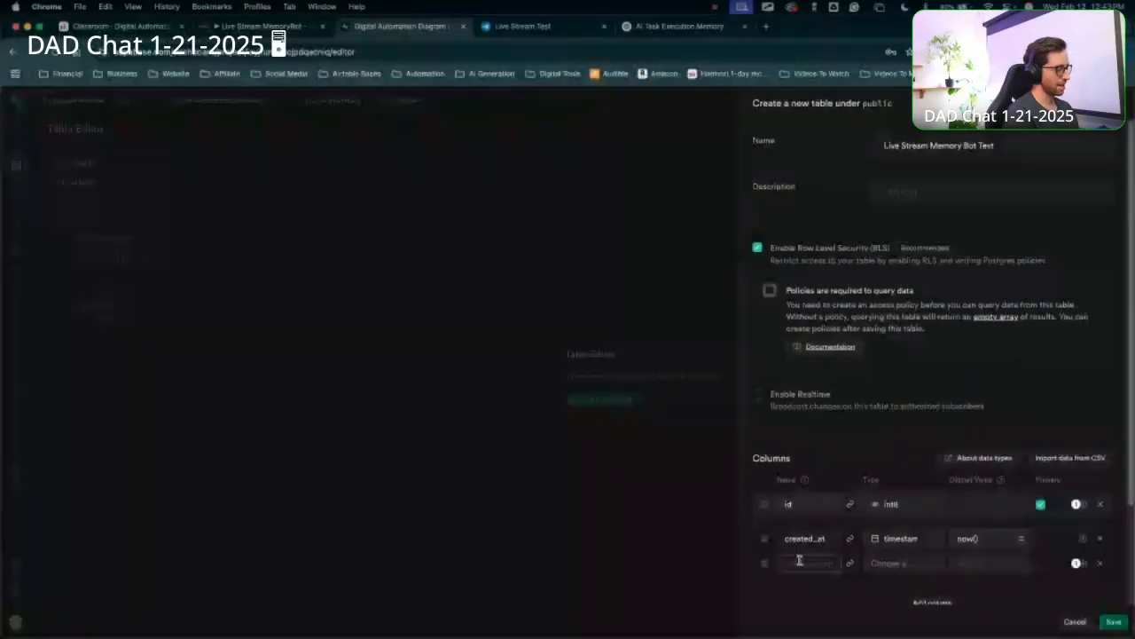
pyautogui.write('Mi')
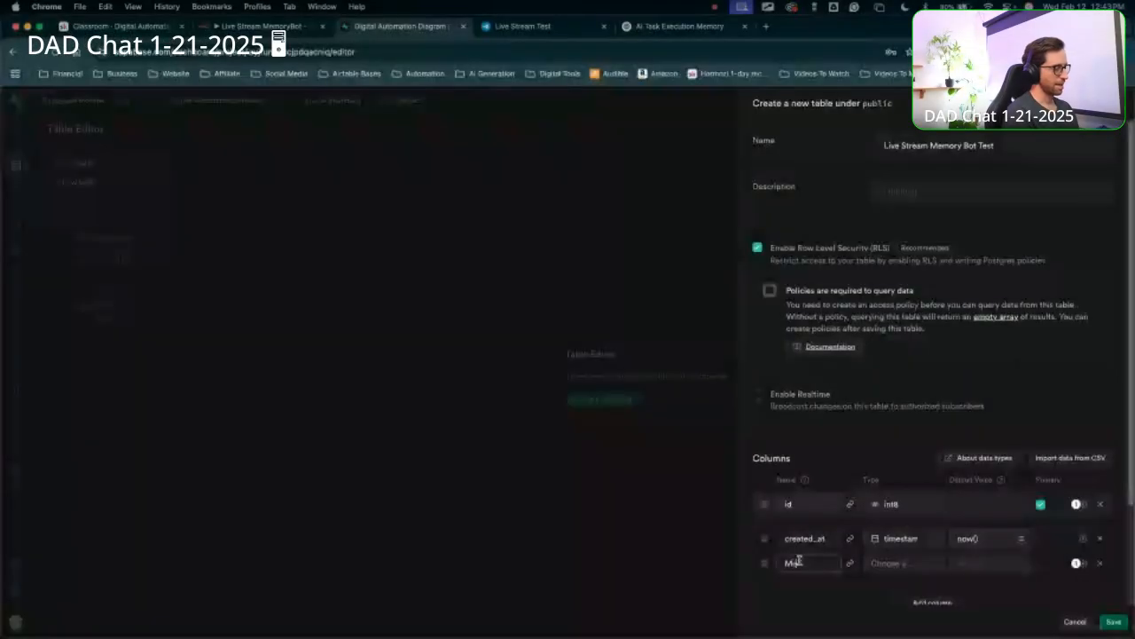
pyautogui.write('m')
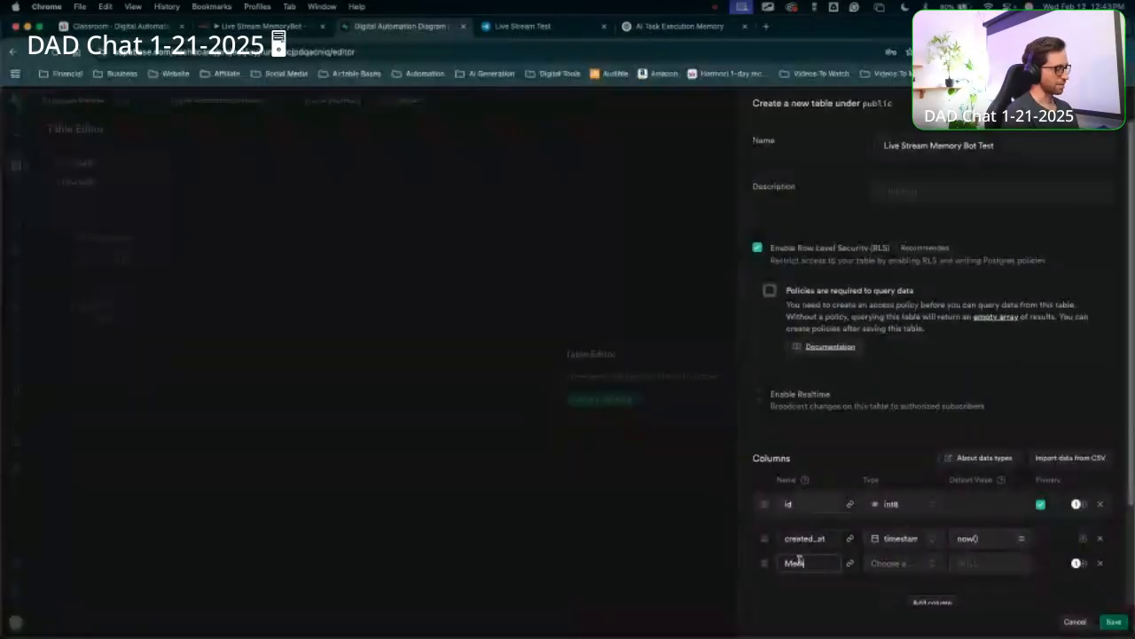
pyautogui.write('ories')
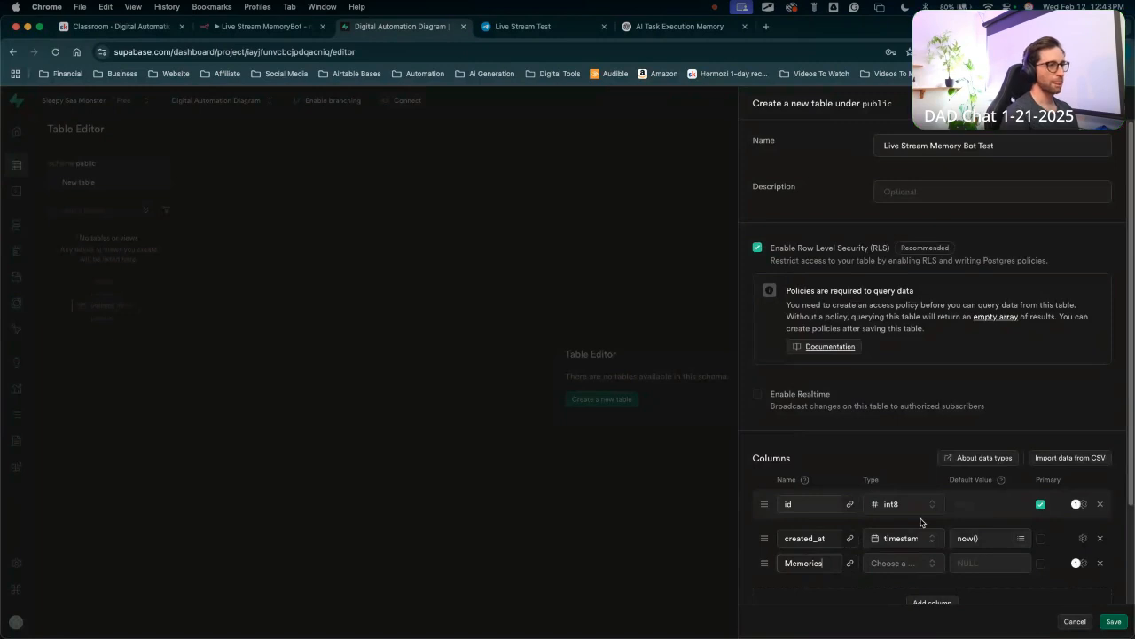
pyautogui.click(934, 564)
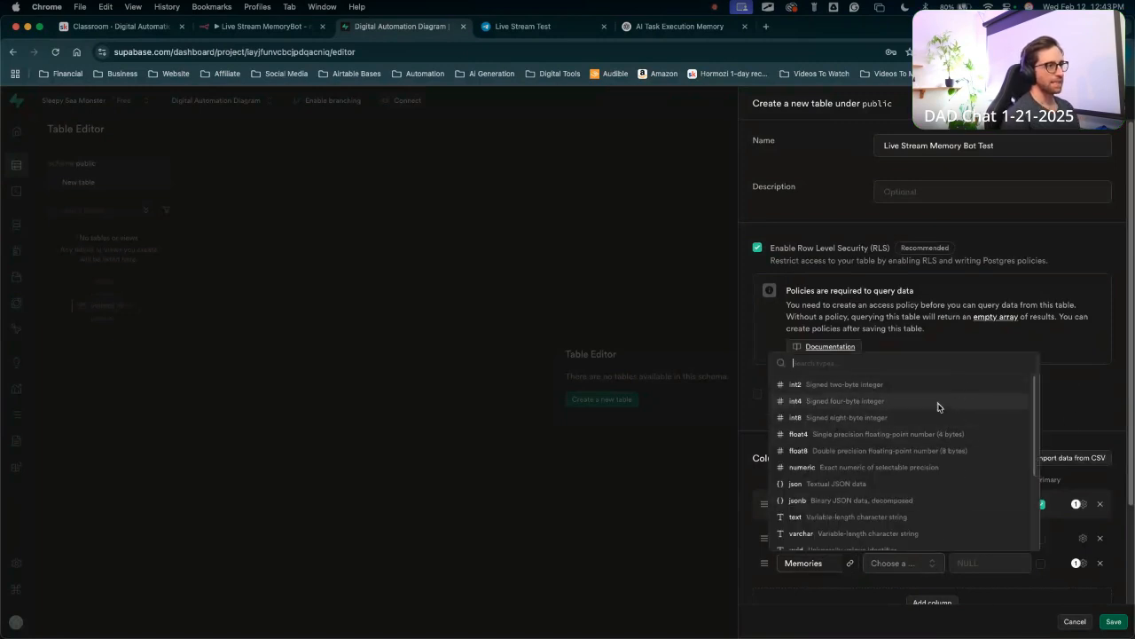
pyautogui.click(827, 505)
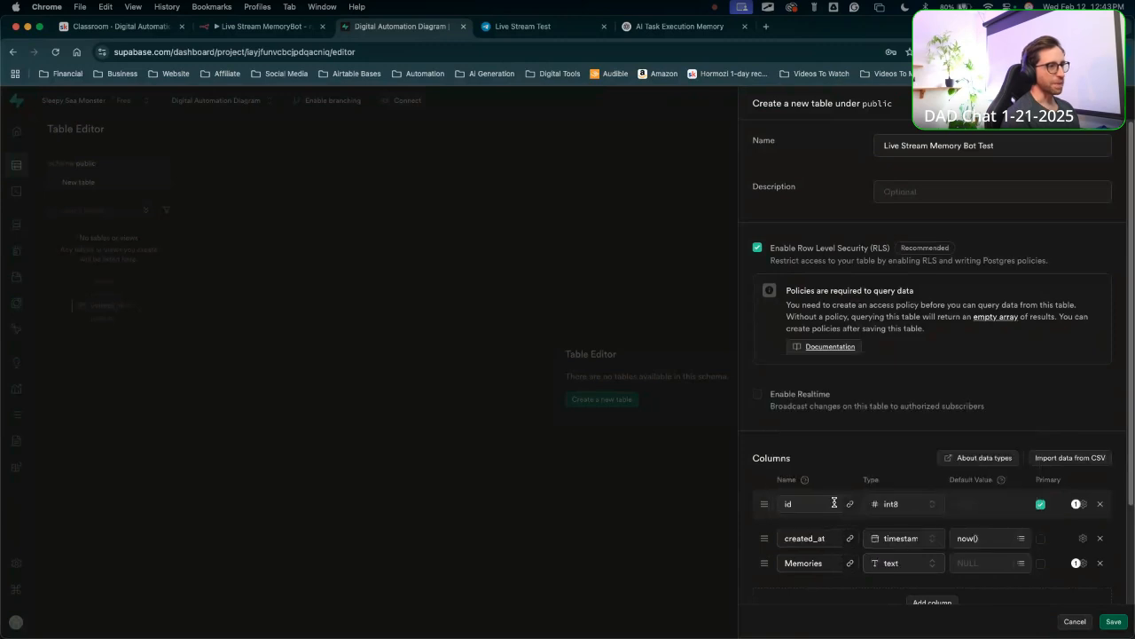
pyautogui.scroll(-2, 934, 603)
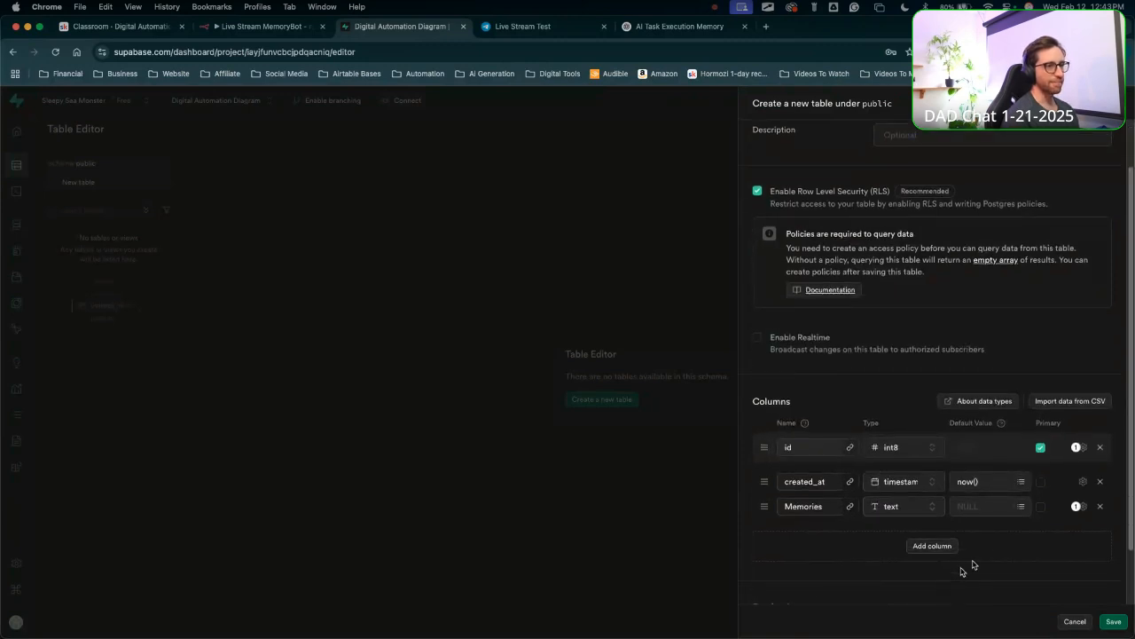
pyautogui.click(1115, 622)
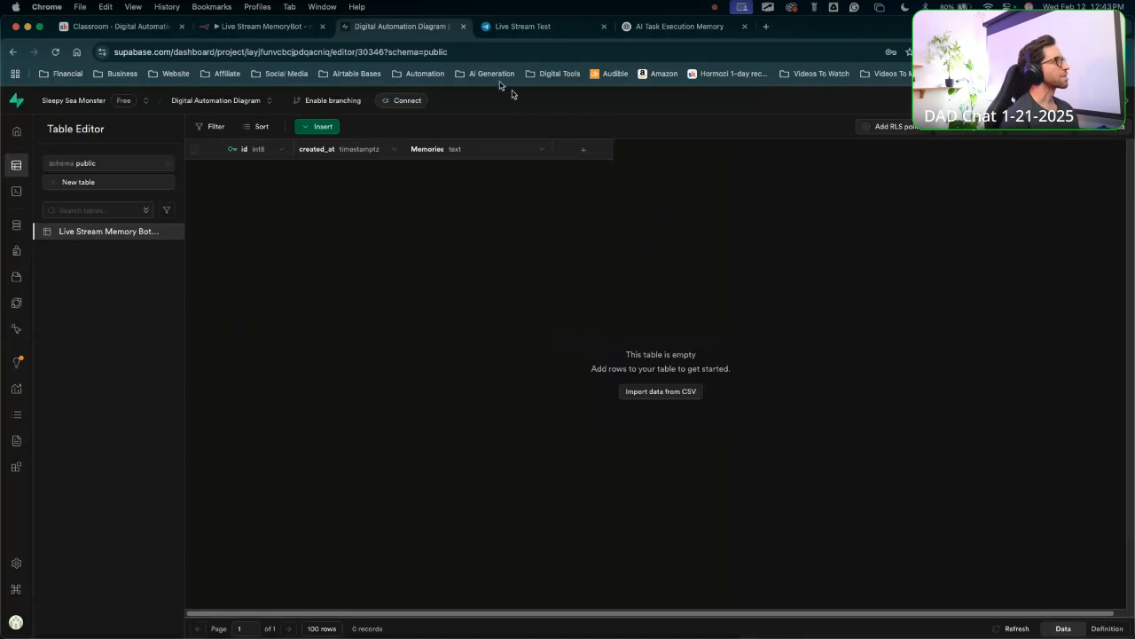
# Switch to the n8n workflow, reopen the Supabase tool to refresh its table list, and choose the "Live Stream Memory Bot Test" table.
pyautogui.click(264, 26)
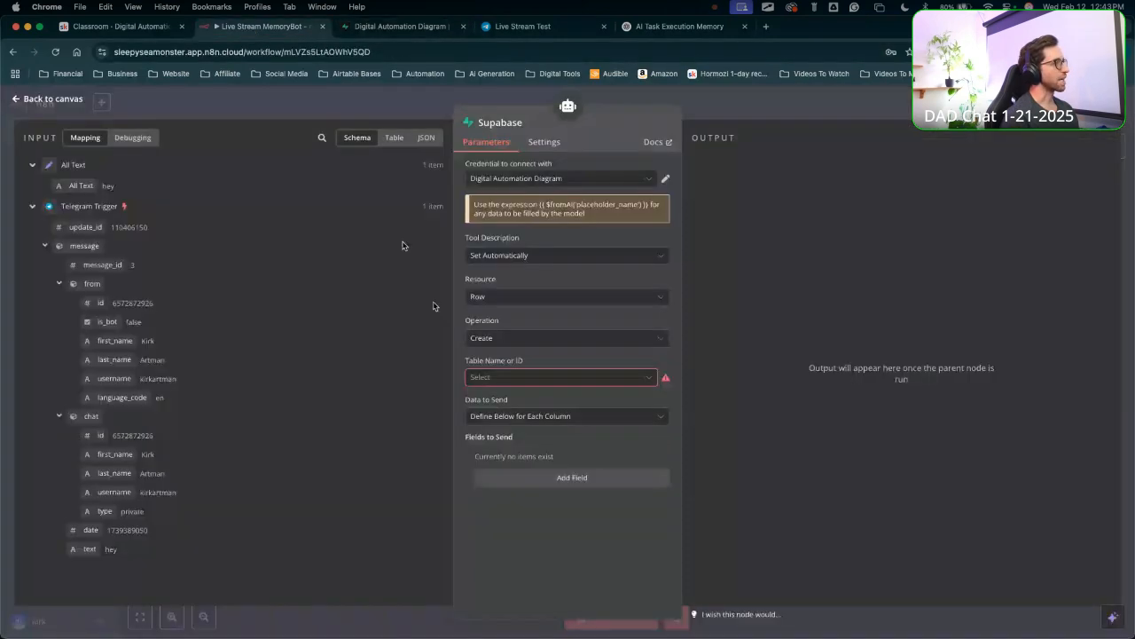
pyautogui.click(486, 379)
pyautogui.click(690, 224)
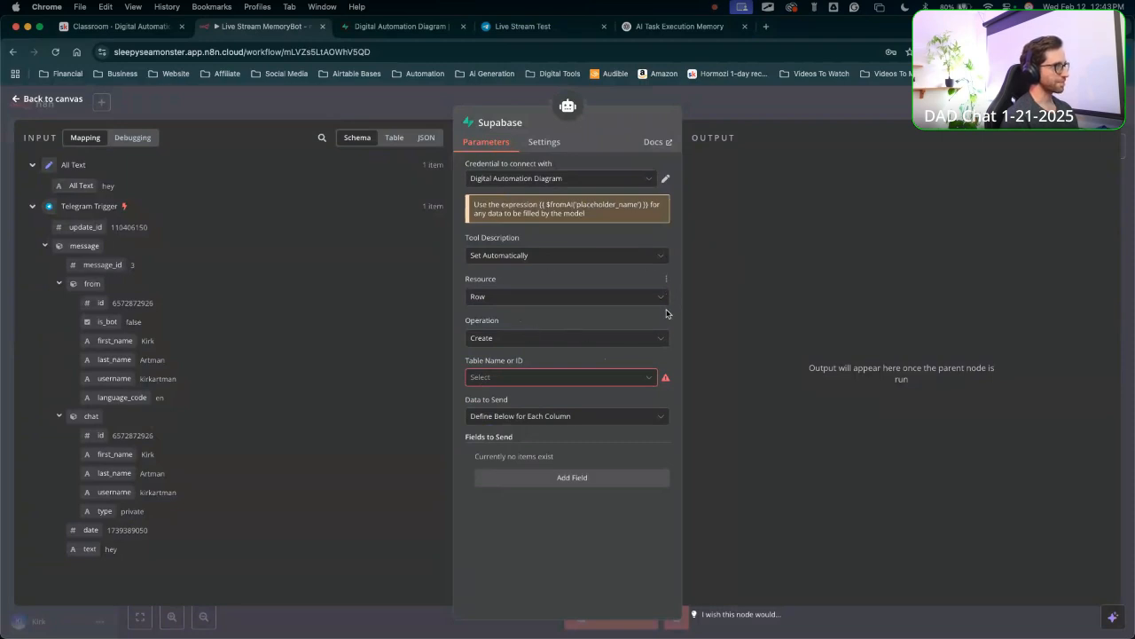
pyautogui.click(636, 98)
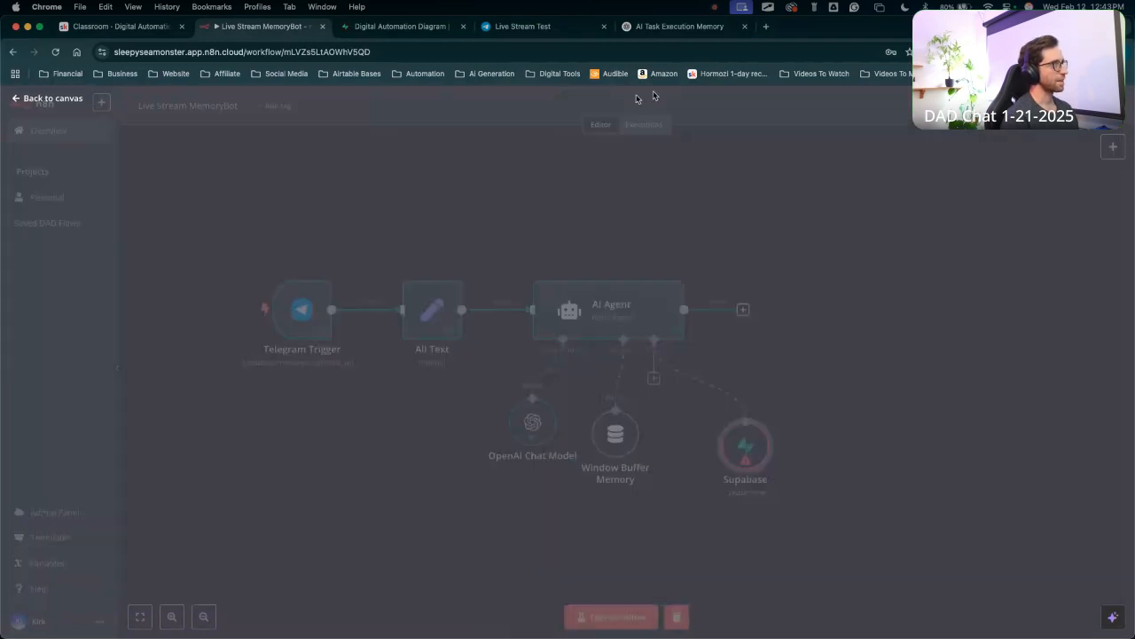
pyautogui.doubleClick(745, 443)
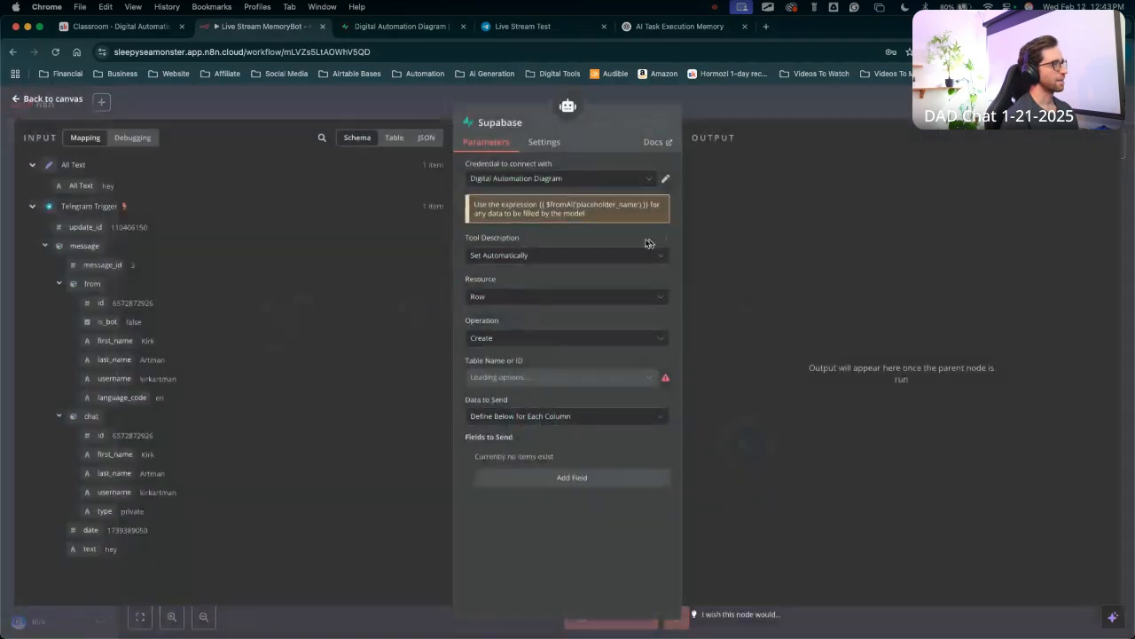
pyautogui.click(529, 379)
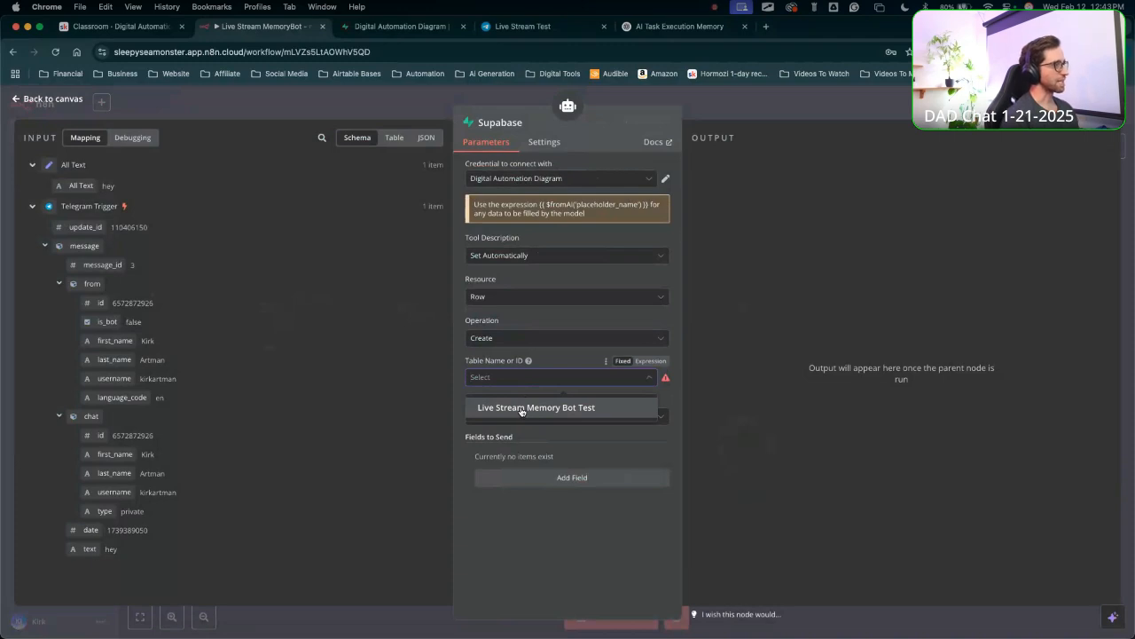
pyautogui.click(521, 408)
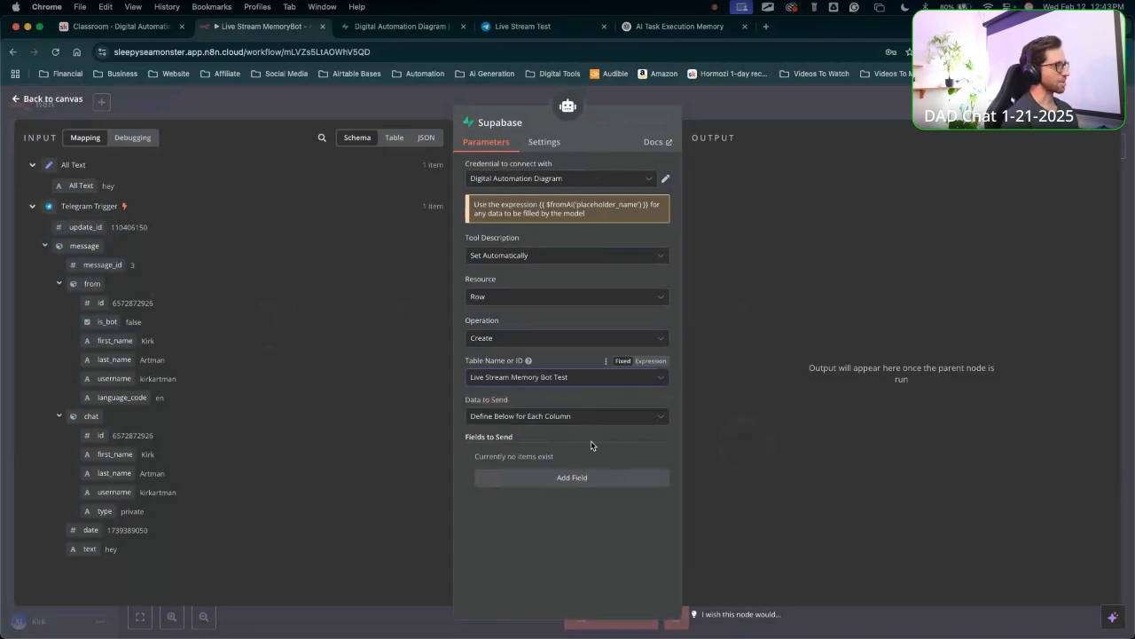
# Keep the data to send as "Define Below for Each Column" and add an empty field to send.
pyautogui.click(518, 415)
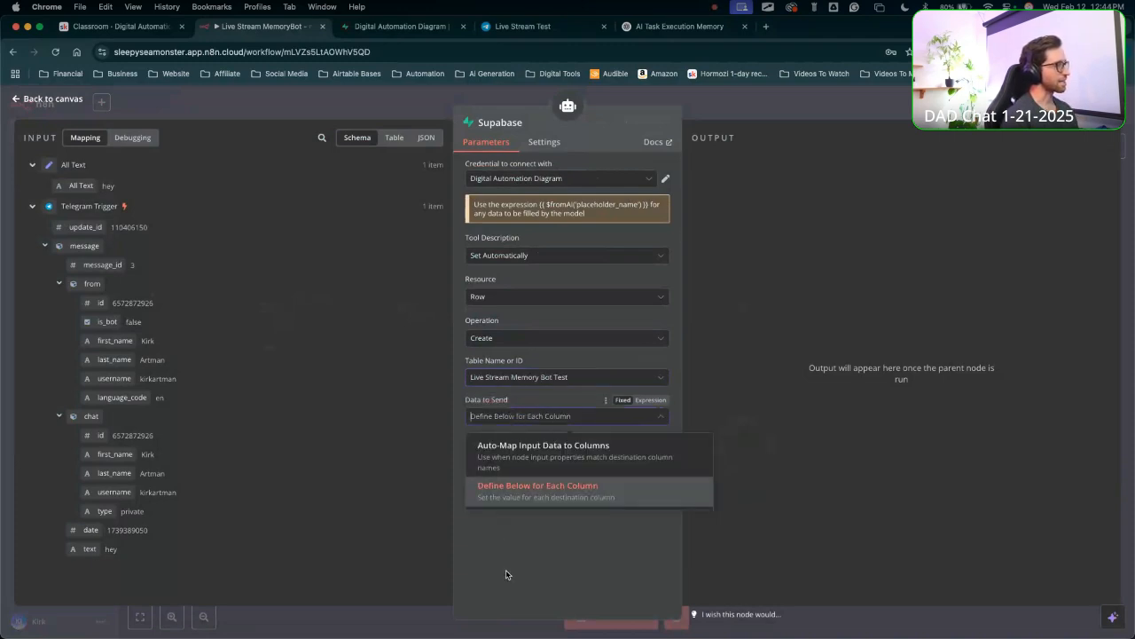
pyautogui.click(532, 489)
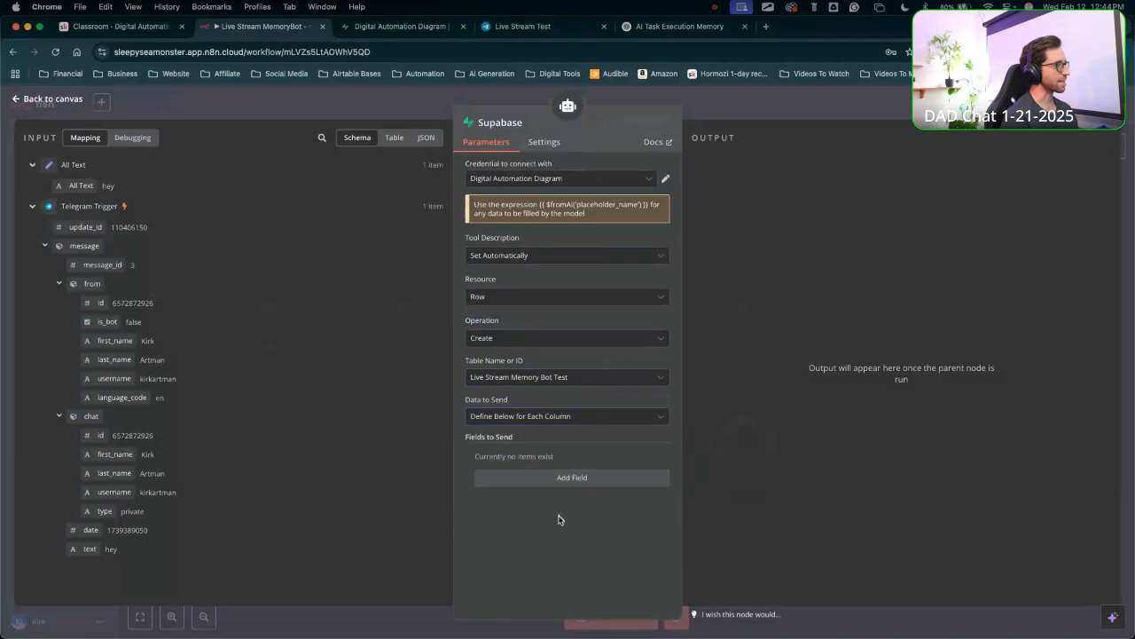
pyautogui.click(523, 480)
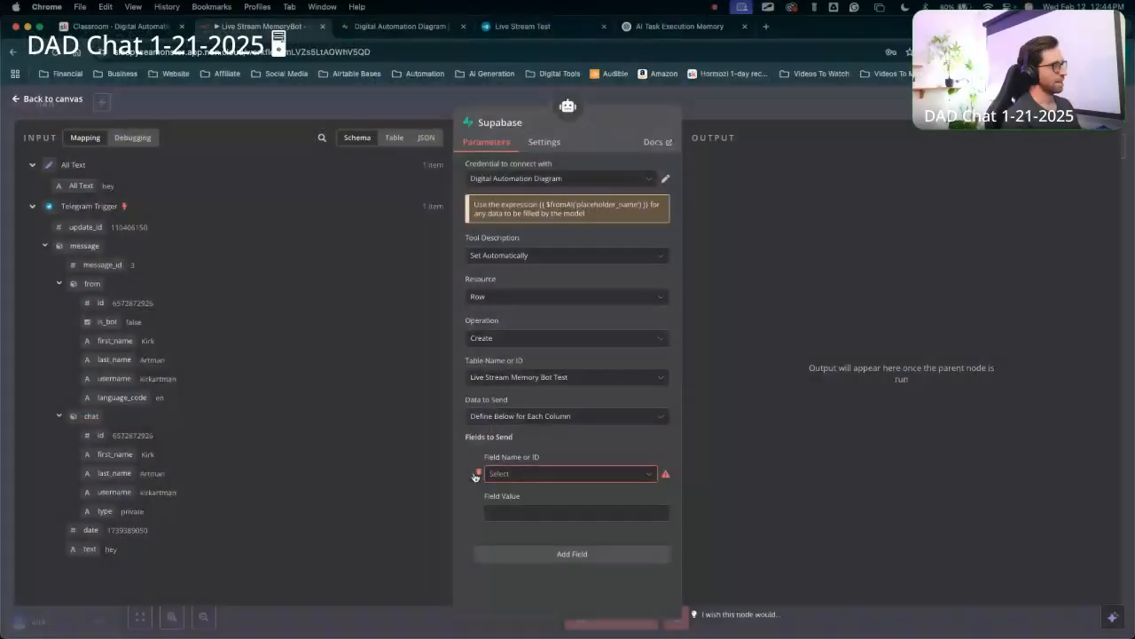
pyautogui.moveTo(478, 477)
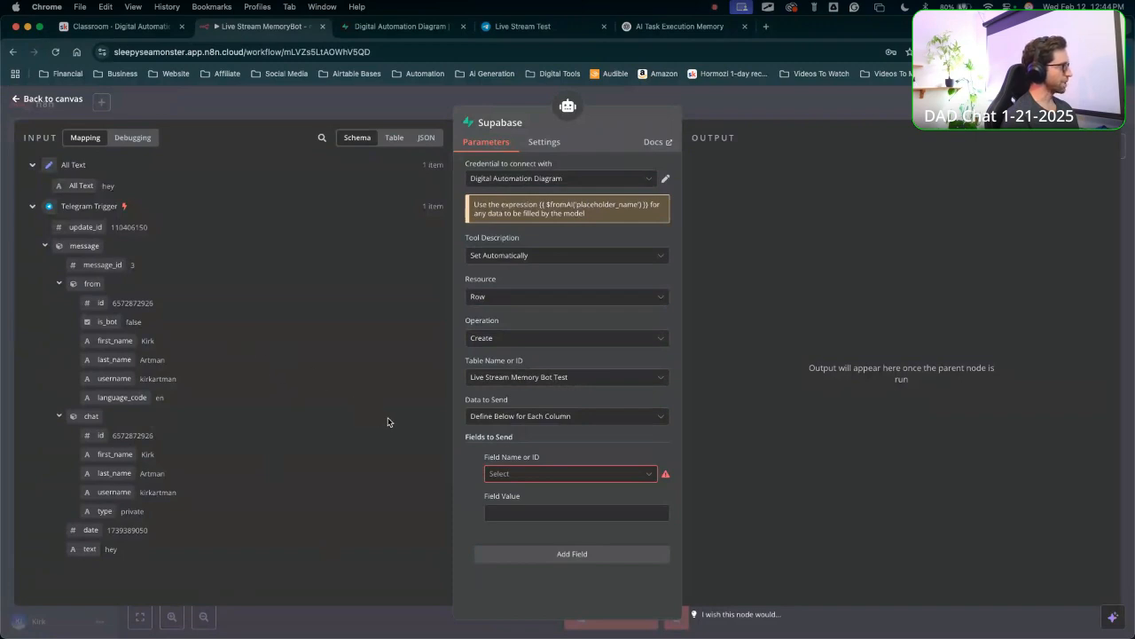
pyautogui.moveTo(461, 470)
pyautogui.mouseDown()
pyautogui.moveTo(158, 312)
pyautogui.moveTo(145, 355)
pyautogui.moveTo(164, 362)
pyautogui.moveTo(203, 418)
pyautogui.moveTo(59, 435)
pyautogui.moveTo(266, 464)
pyautogui.moveTo(114, 272)
pyautogui.moveTo(213, 456)
pyautogui.moveTo(157, 201)
pyautogui.moveTo(507, 450)
pyautogui.mouseUp()
pyautogui.press('Escape')
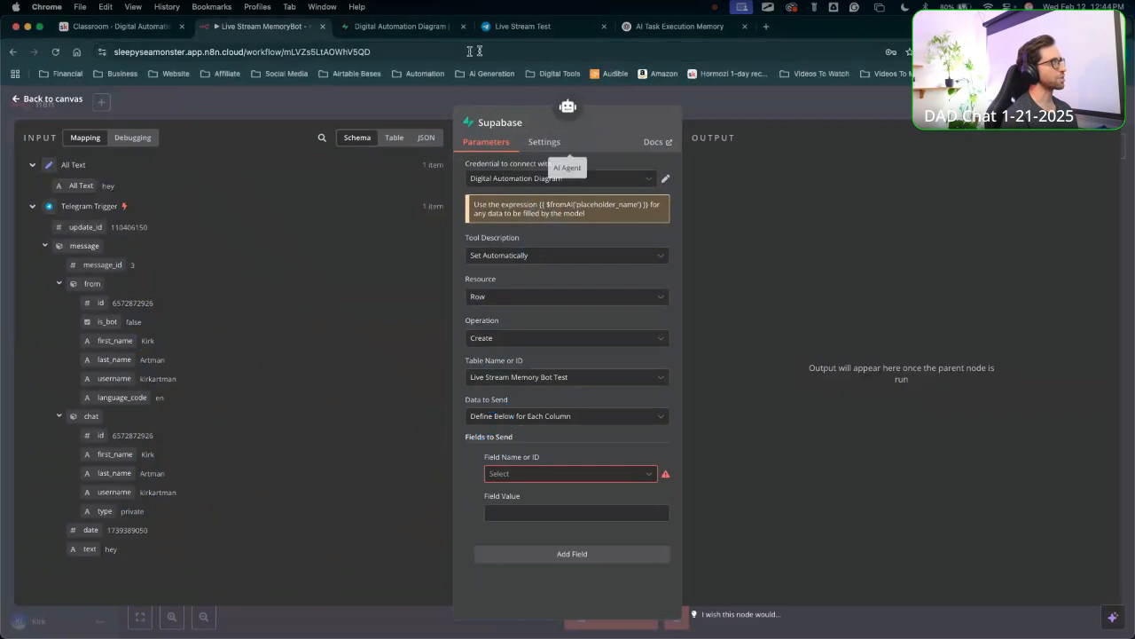
# Compare the columns of the Supabase table with the field names offered for the new field in the n8n tool.
pyautogui.click(415, 34)
pyautogui.moveTo(368, 520)
pyautogui.mouseDown()
pyautogui.moveTo(322, 401)
pyautogui.moveTo(298, 236)
pyautogui.moveTo(381, 264)
pyautogui.moveTo(421, 230)
pyautogui.mouseUp()
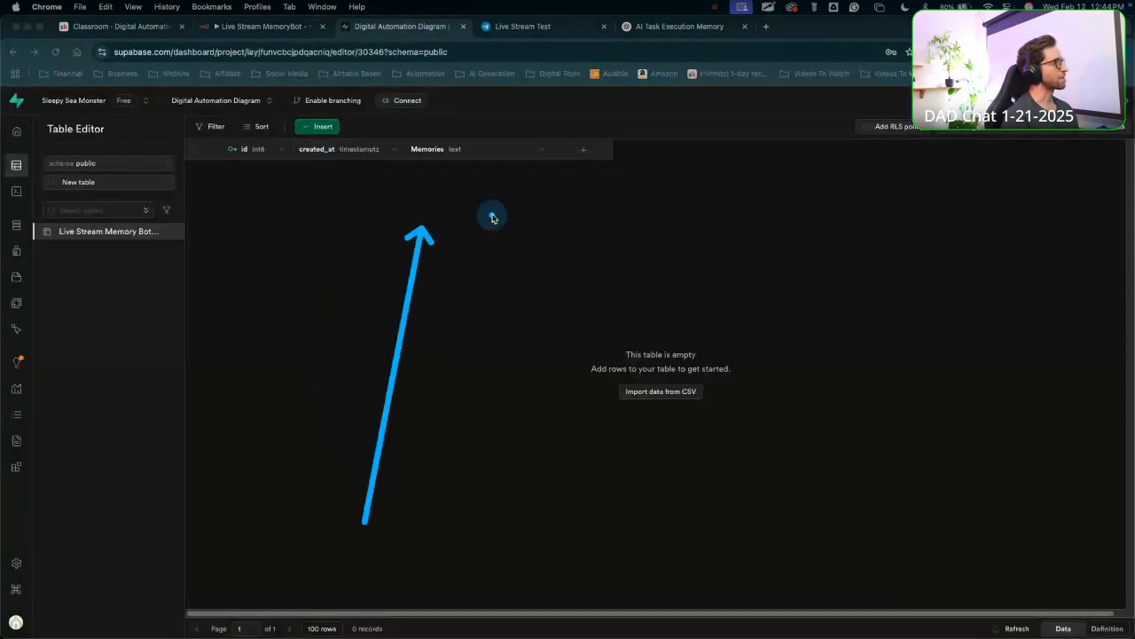
pyautogui.press('Escape')
pyautogui.click(291, 26)
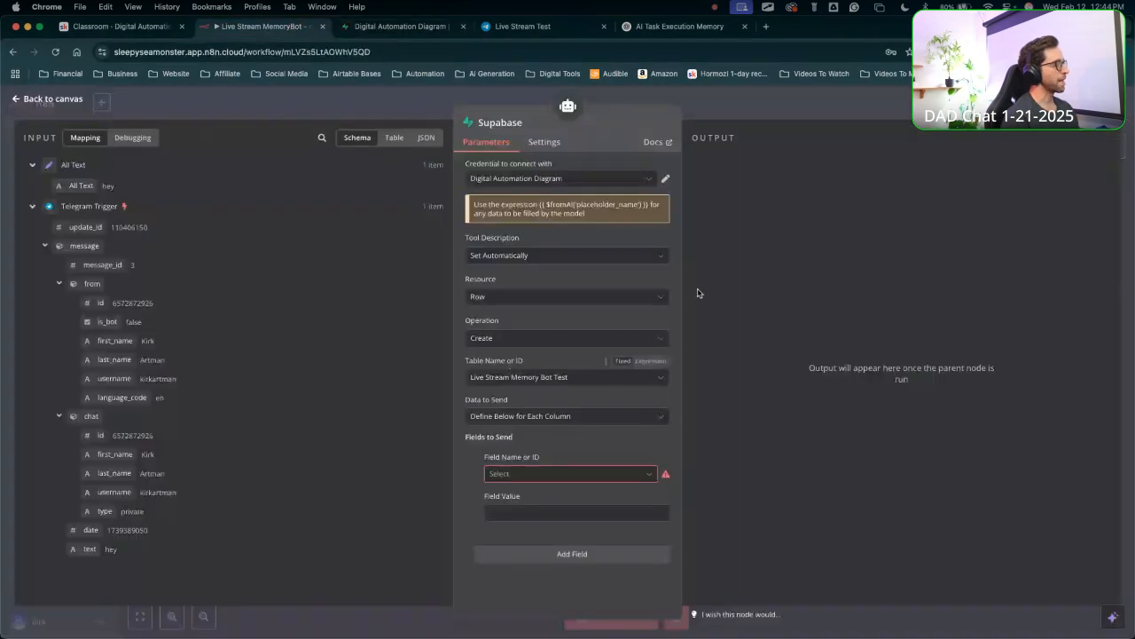
pyautogui.click(522, 474)
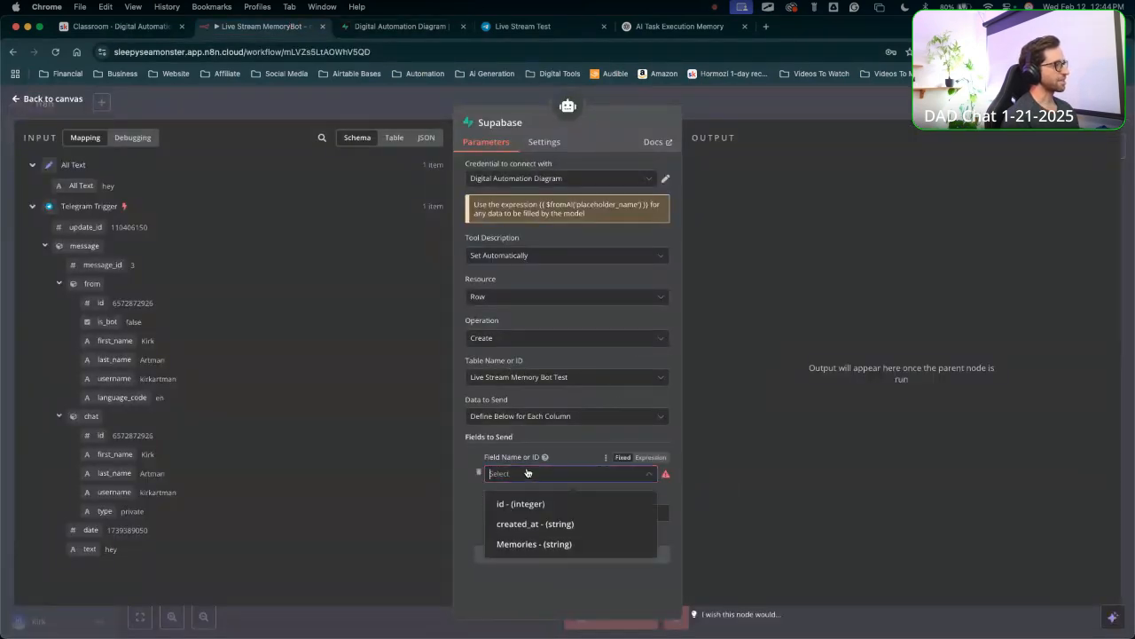
# Switch to Supabase and add a column named "User Name" of type text to the memory table.
pyautogui.click(365, 29)
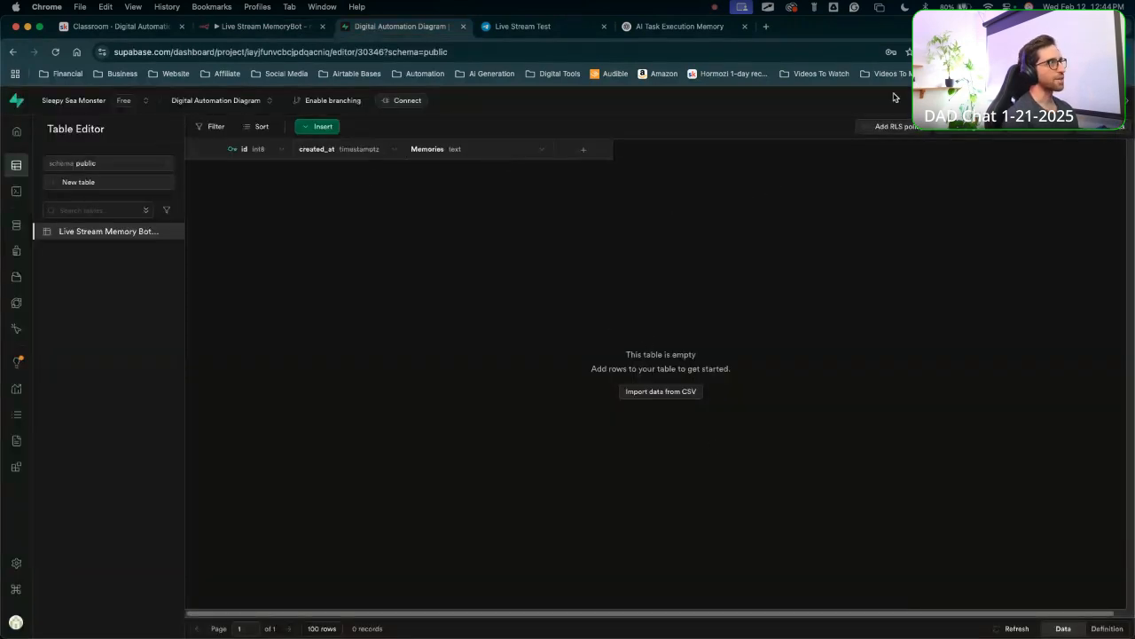
pyautogui.click(584, 153)
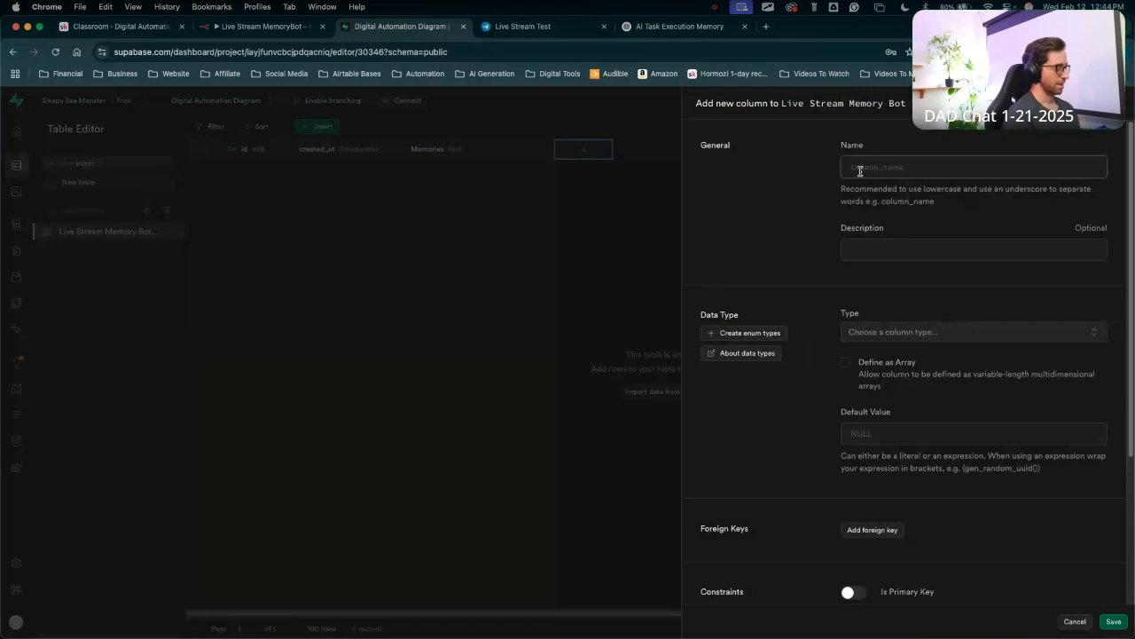
pyautogui.write('User')
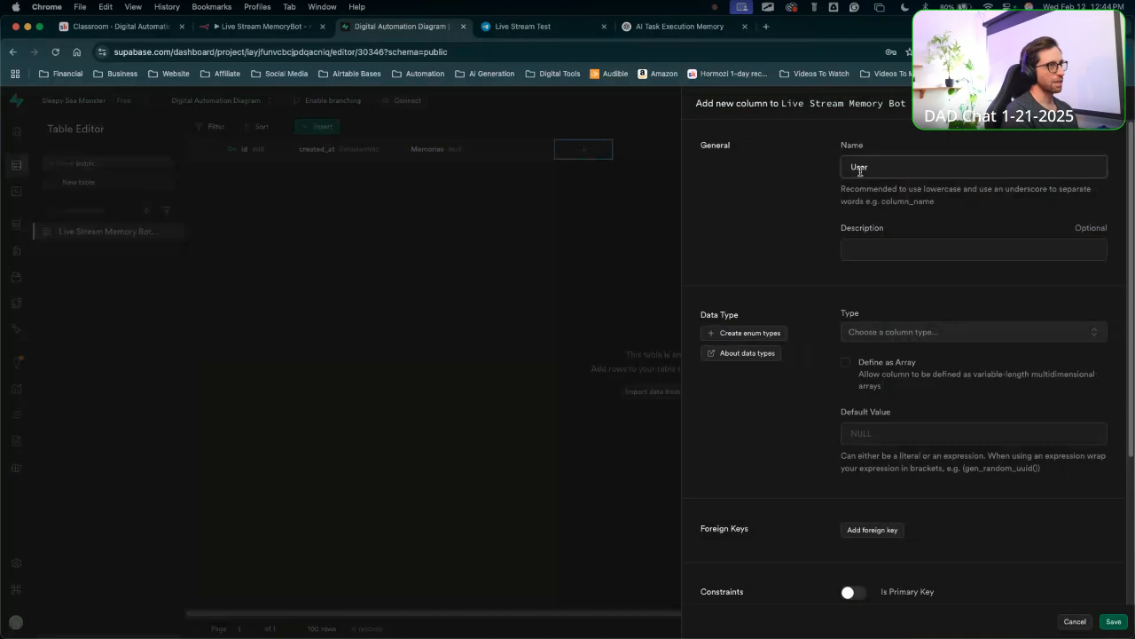
pyautogui.write(' Name')
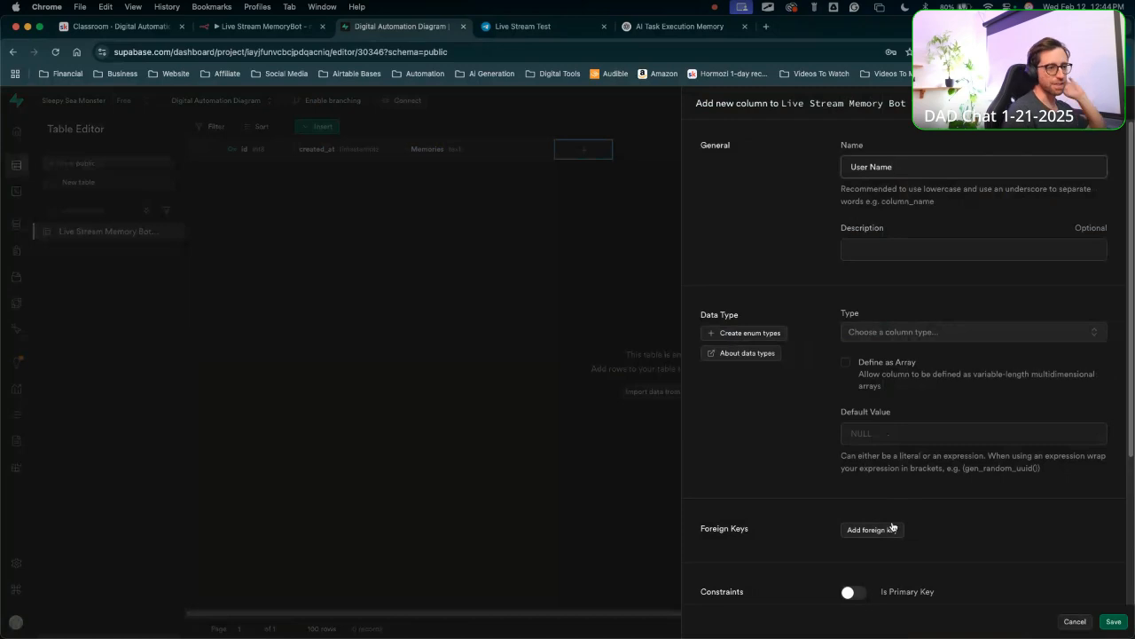
pyautogui.scroll(-5, 923, 434)
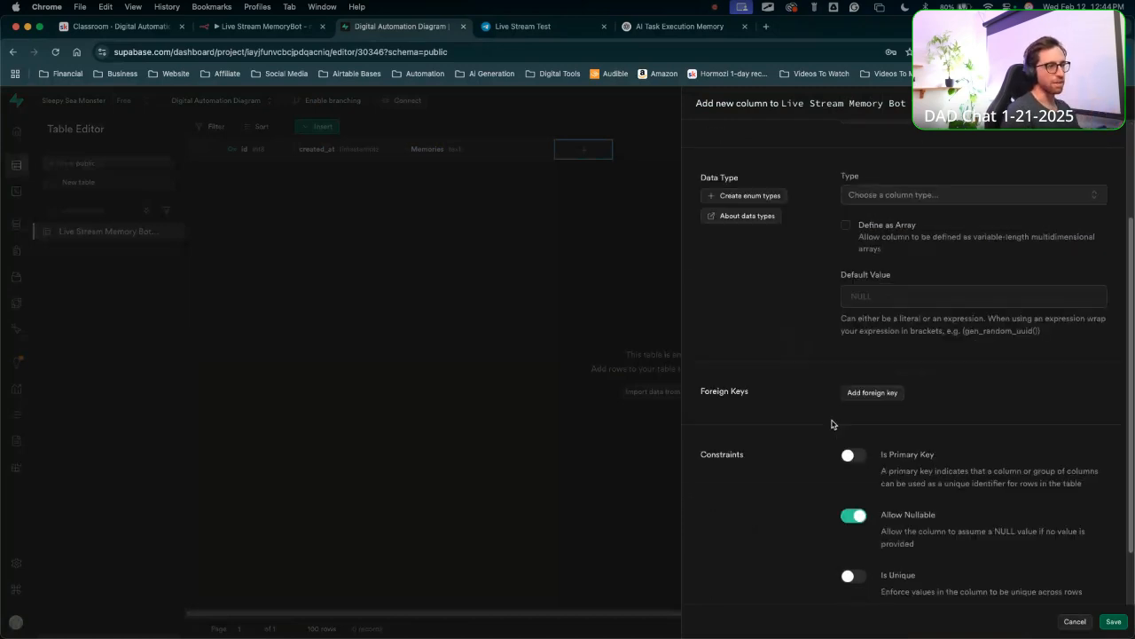
pyautogui.scroll(5, 899, 428)
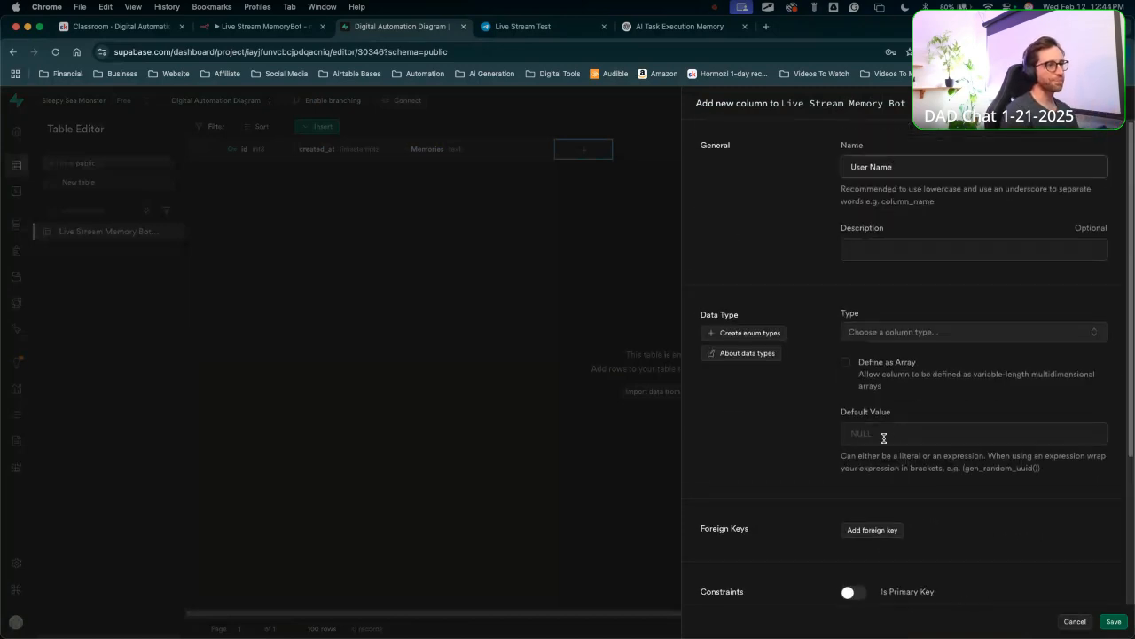
pyautogui.click(885, 336)
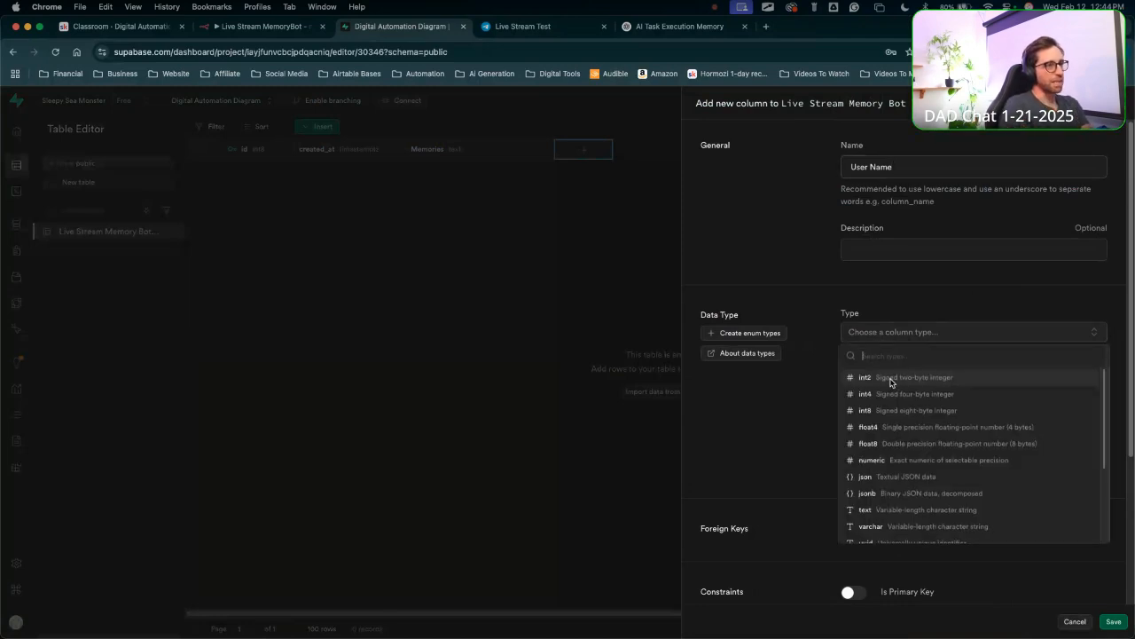
pyautogui.scroll(-2, 894, 434)
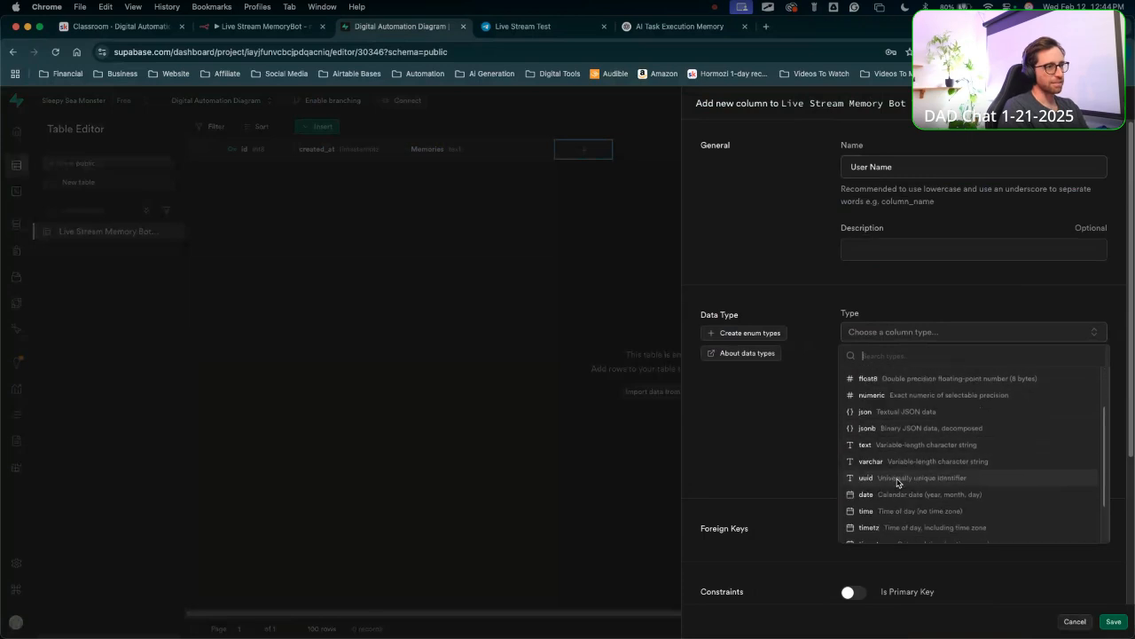
pyautogui.click(907, 447)
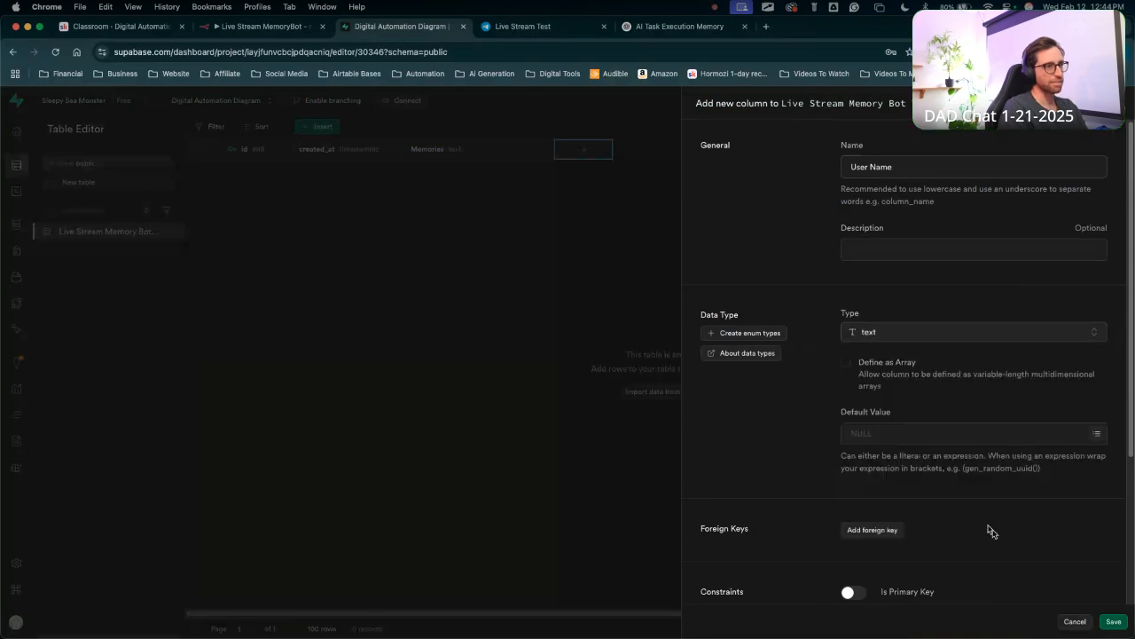
pyautogui.click(1113, 621)
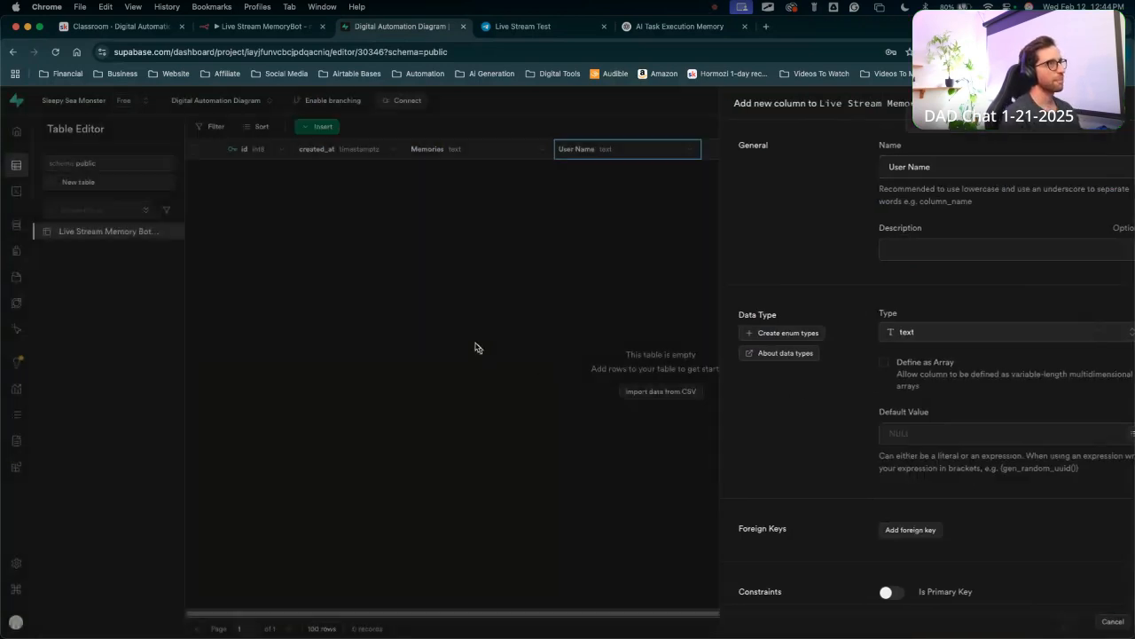
# Add a column named "Tel Chat ID" of type numeric to the memory table and save it.
pyautogui.click(731, 149)
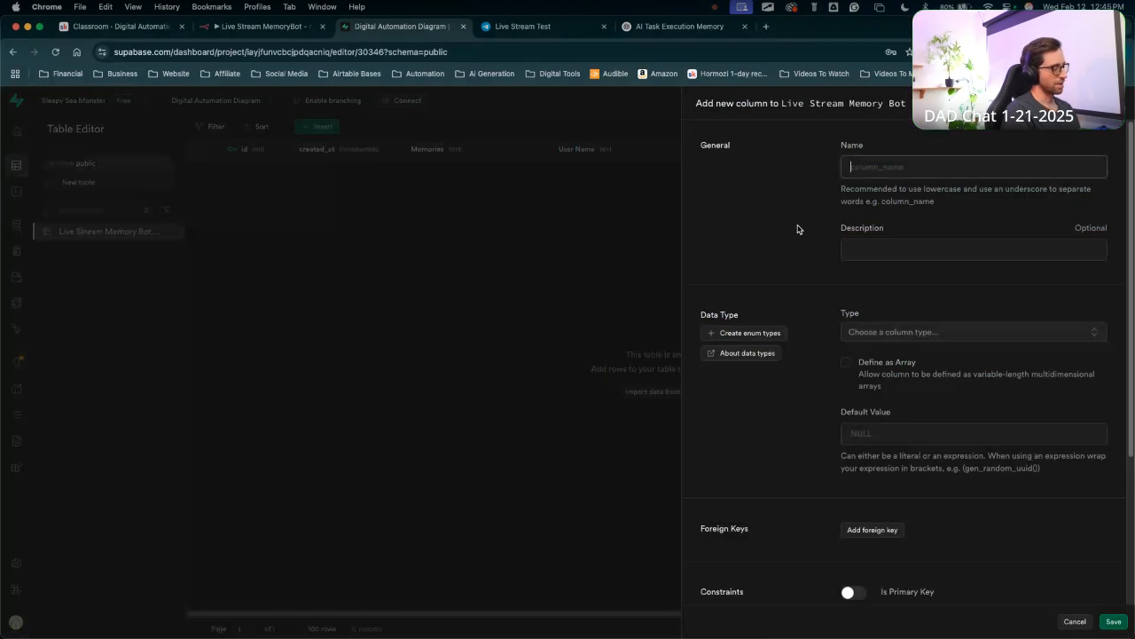
pyautogui.write('Tel Chat ID')
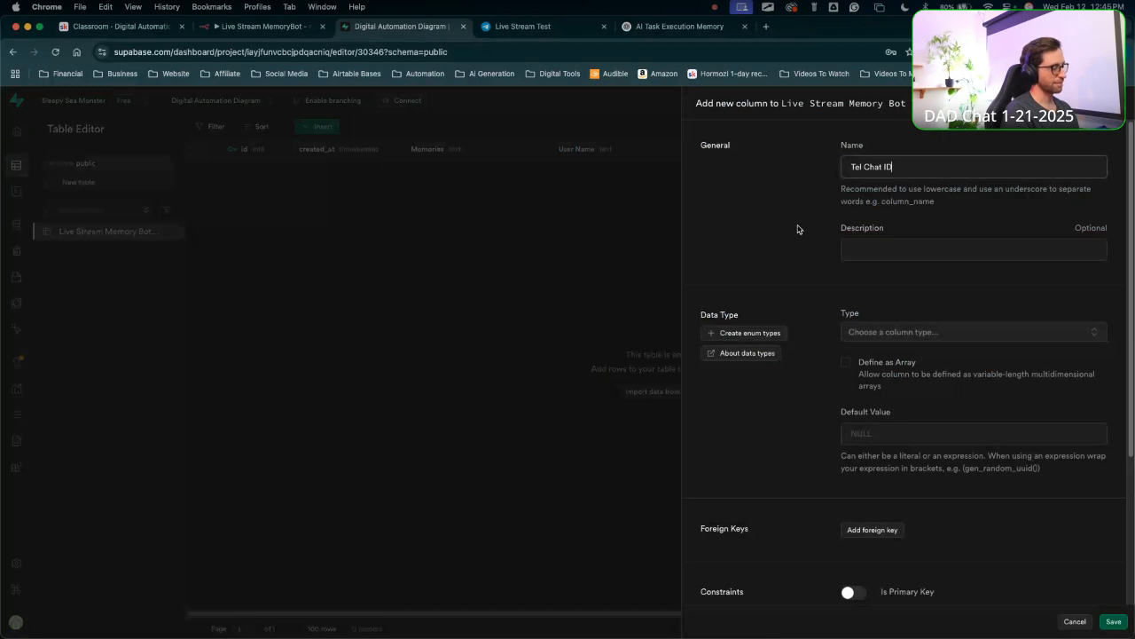
pyautogui.click(878, 332)
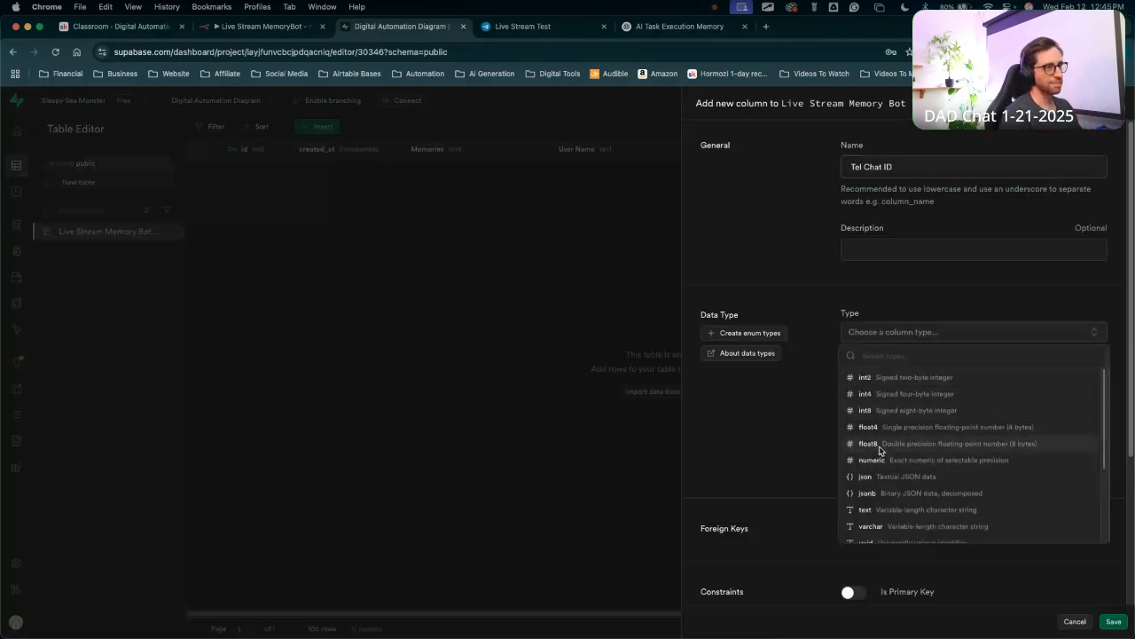
pyautogui.scroll(-1, 887, 469)
pyautogui.scroll(-1, 887, 469)
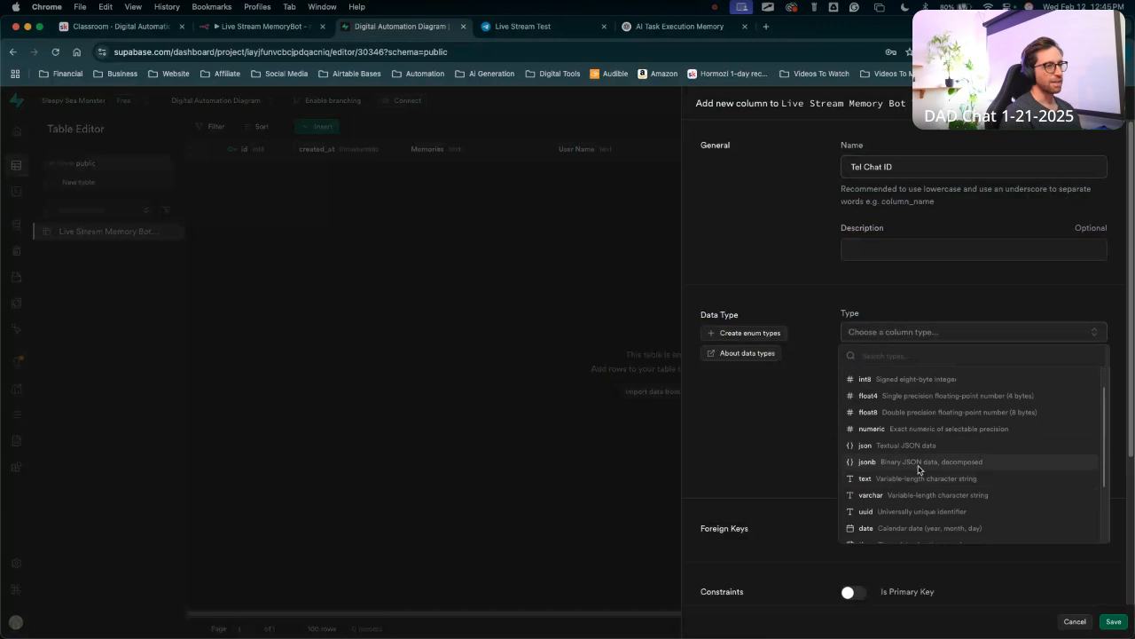
pyautogui.scroll(1, 891, 459)
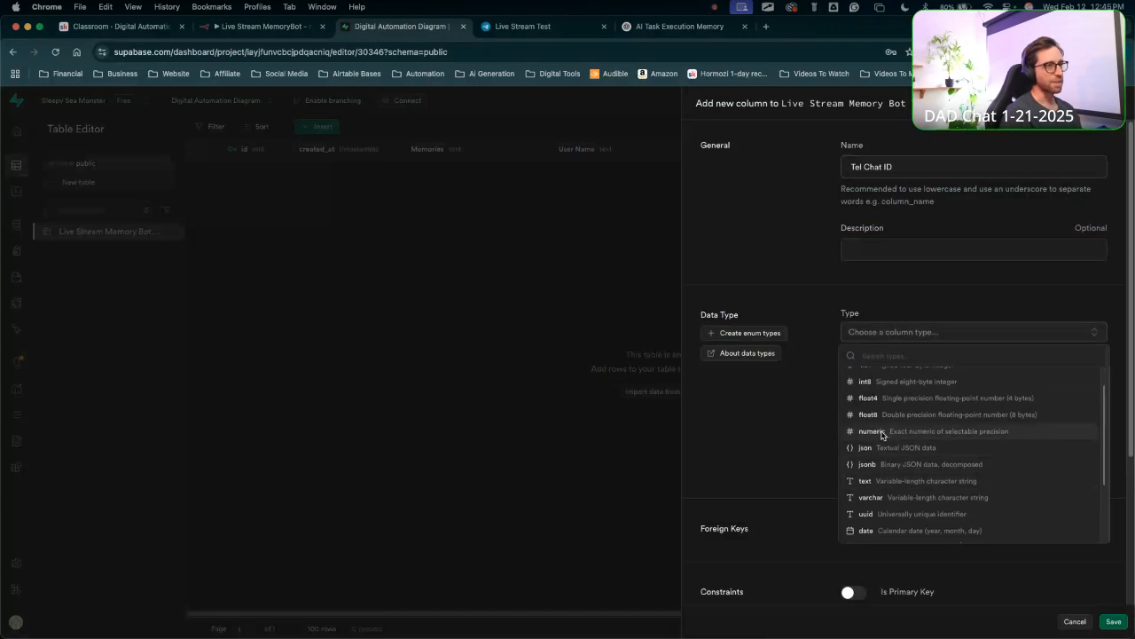
pyautogui.scroll(1, 882, 435)
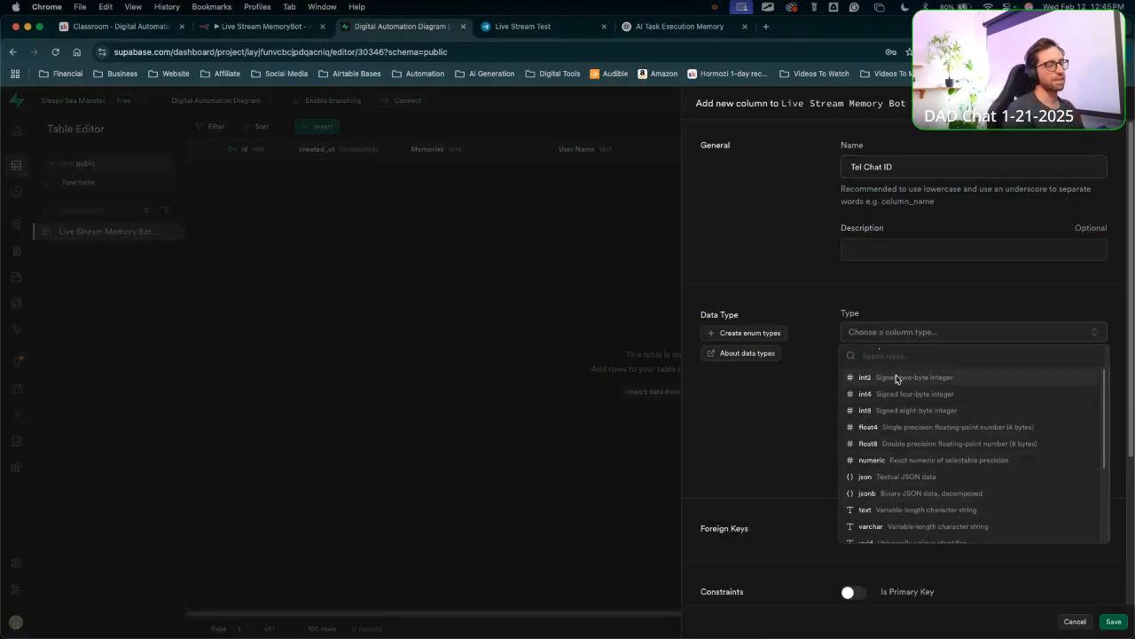
pyautogui.click(888, 459)
pyautogui.click(1113, 621)
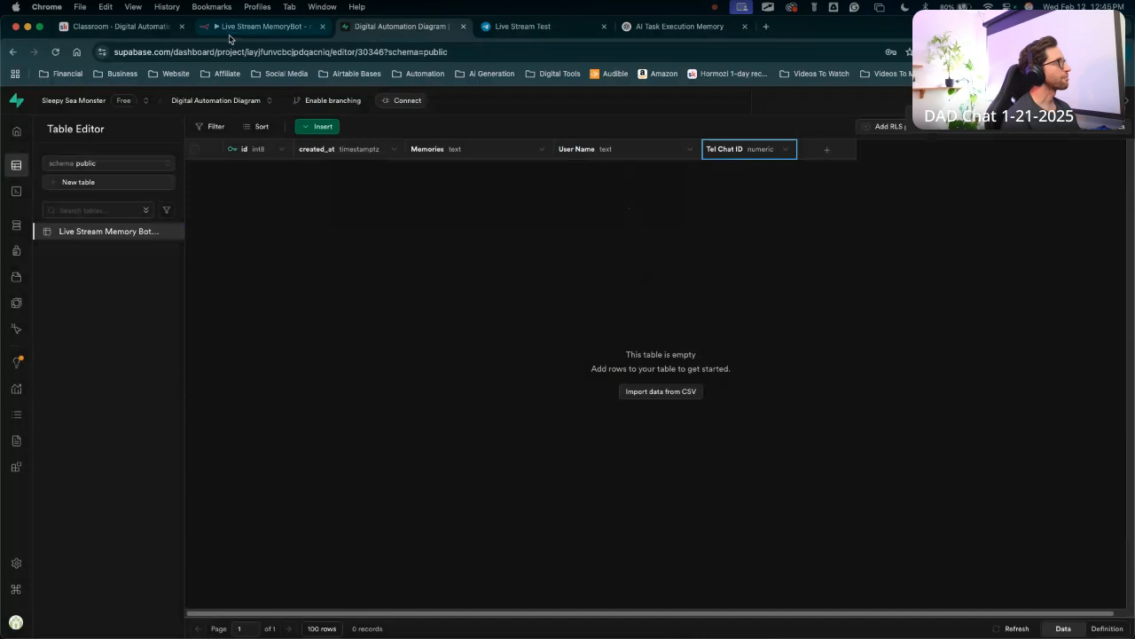
# Return to the Supabase tool in n8n, reselect the "Live Stream Memory Bot Test" table and check the field name list for the new columns.
pyautogui.click(230, 34)
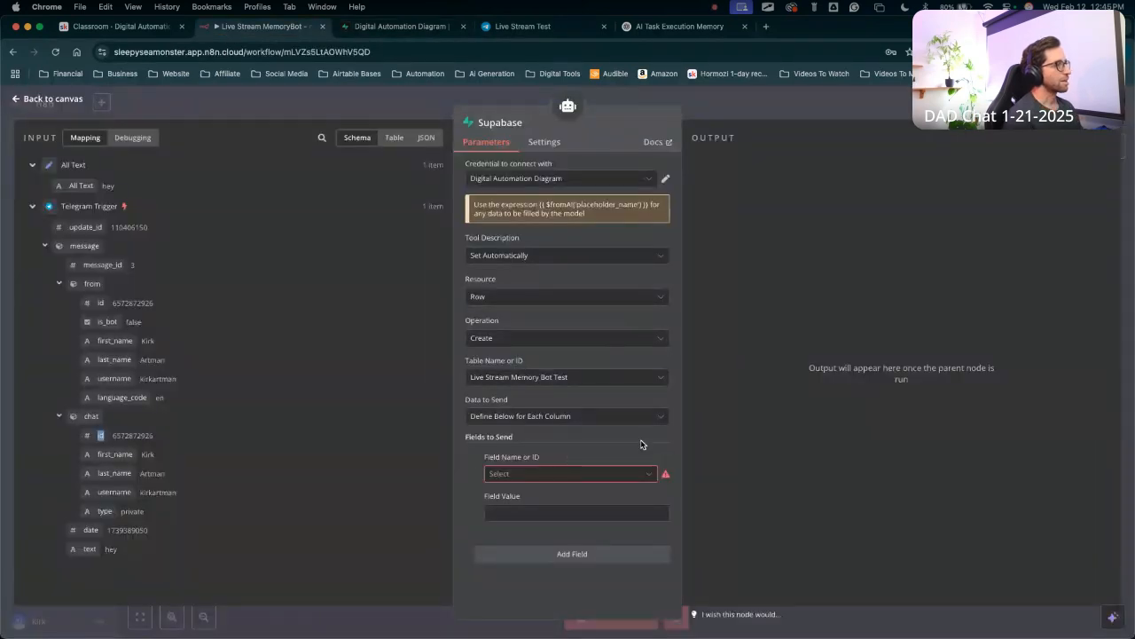
pyautogui.click(594, 471)
pyautogui.click(538, 456)
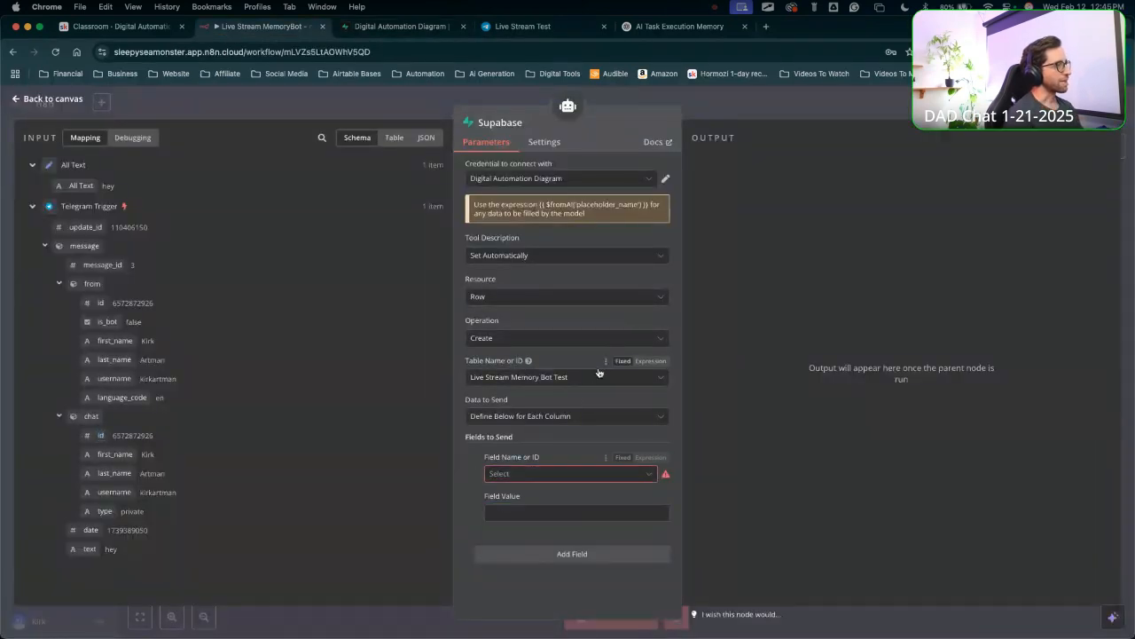
pyautogui.click(616, 380)
pyautogui.click(581, 400)
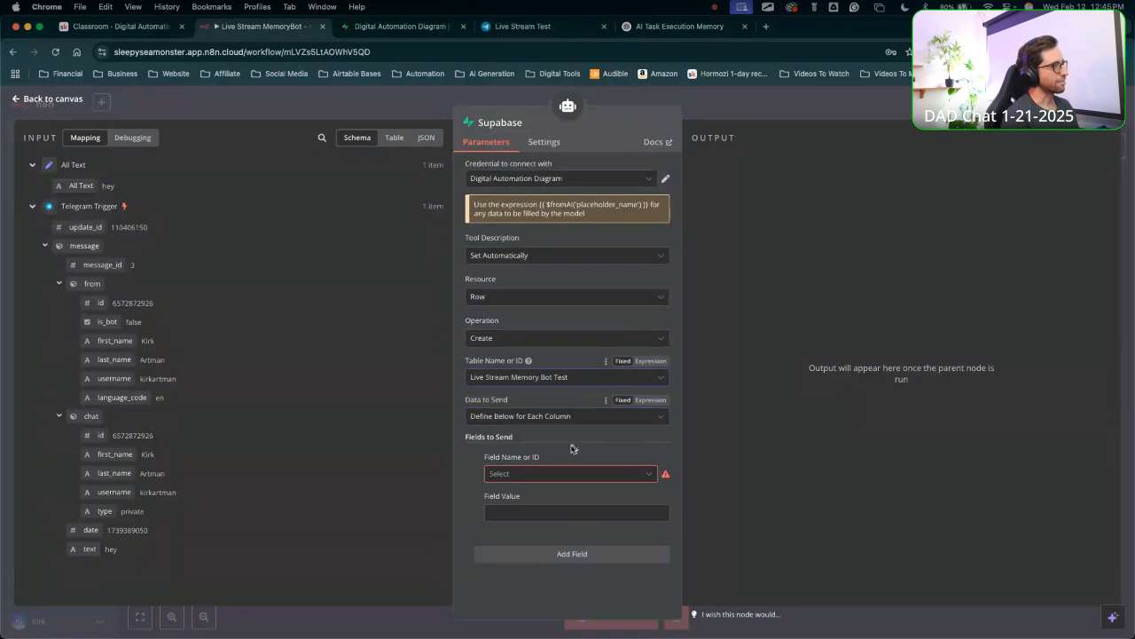
pyautogui.click(588, 473)
pyautogui.click(584, 442)
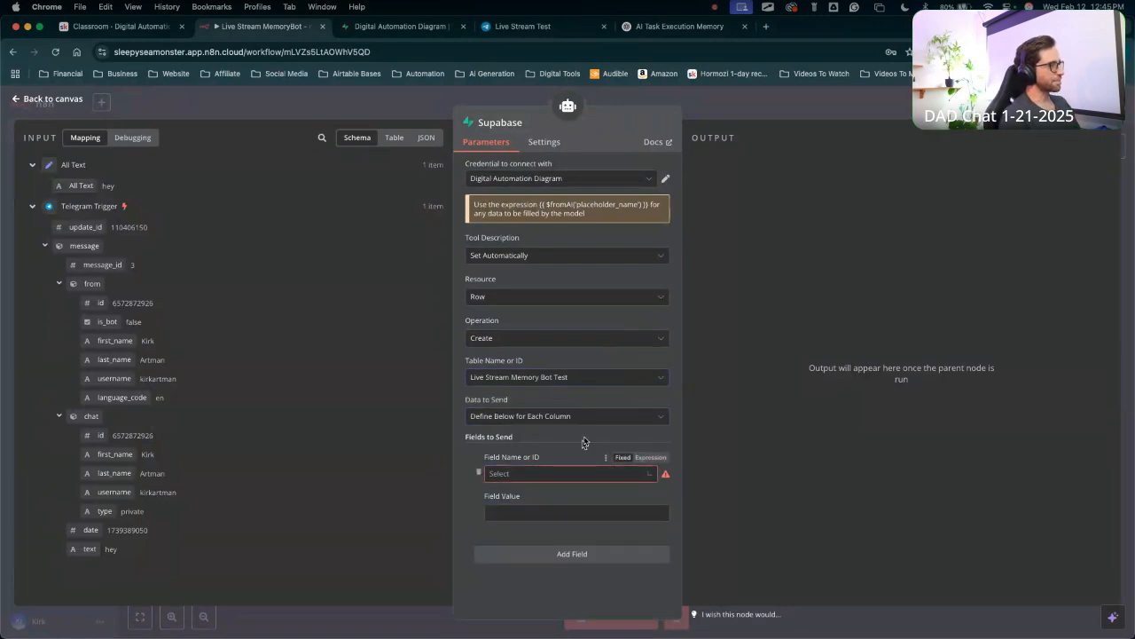
# Close and reopen the Supabase tool, and choose User Name as the column of the first field to send.
pyautogui.click(710, 122)
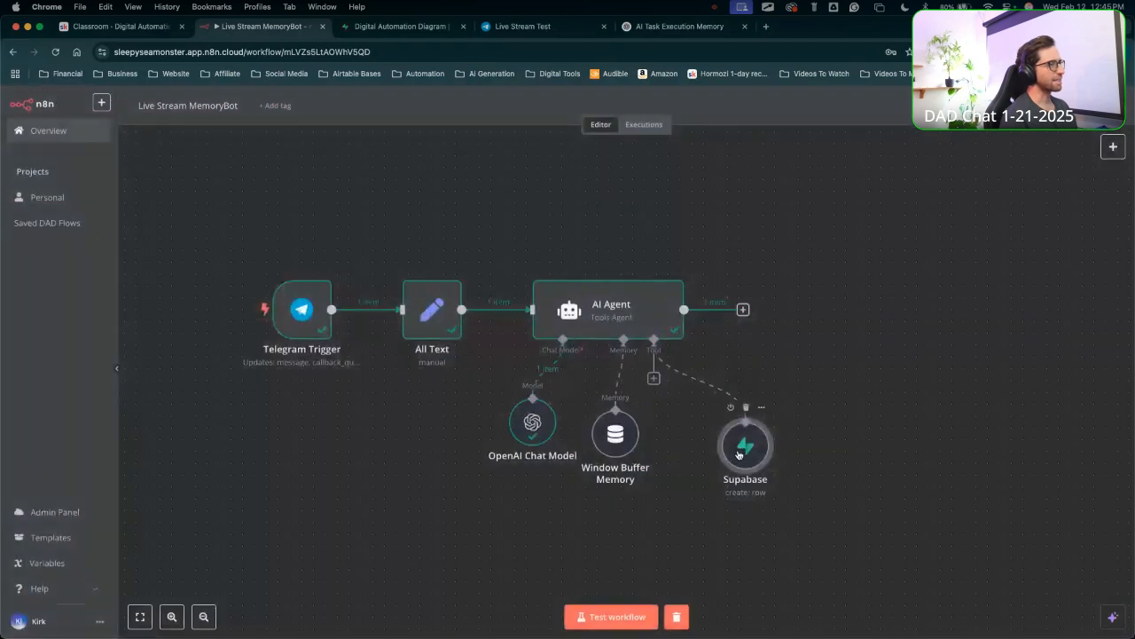
pyautogui.doubleClick(741, 446)
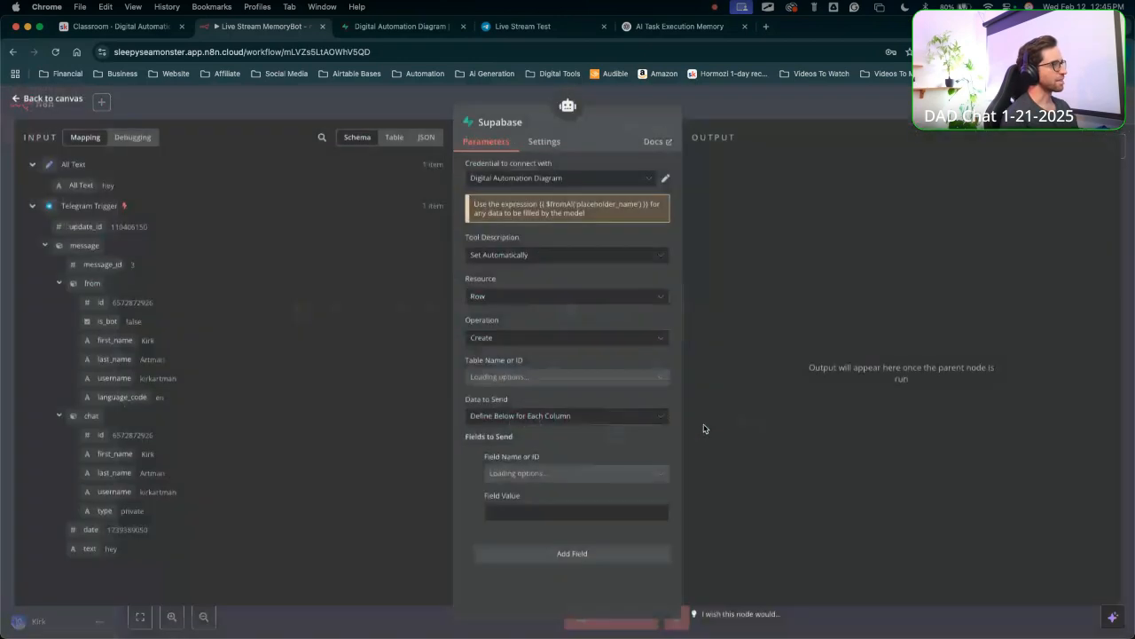
pyautogui.click(525, 474)
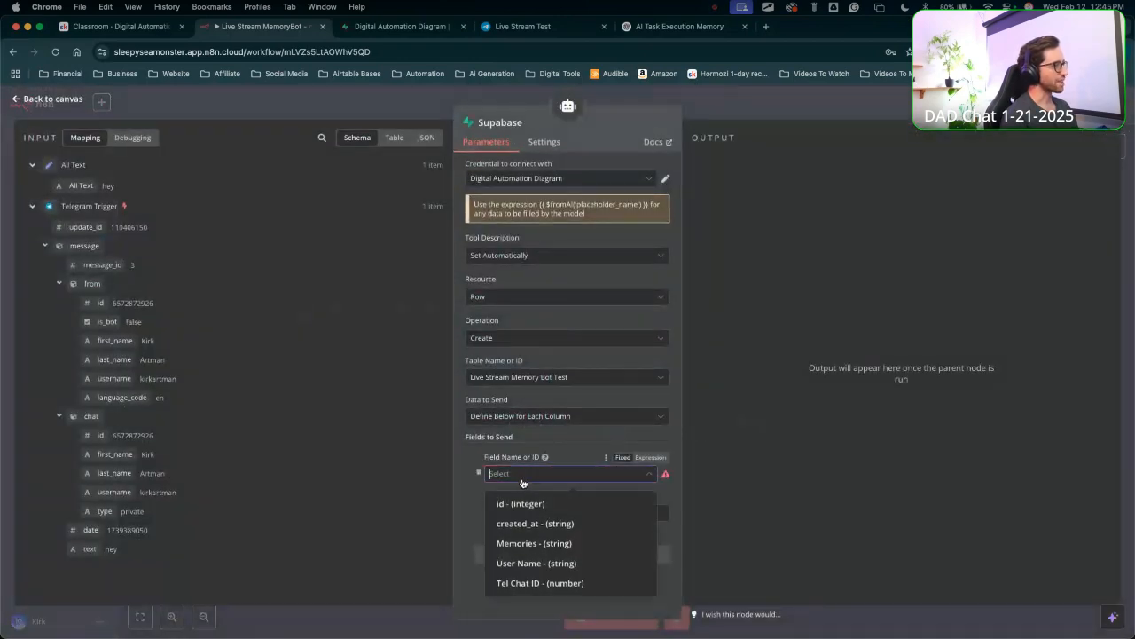
pyautogui.click(527, 565)
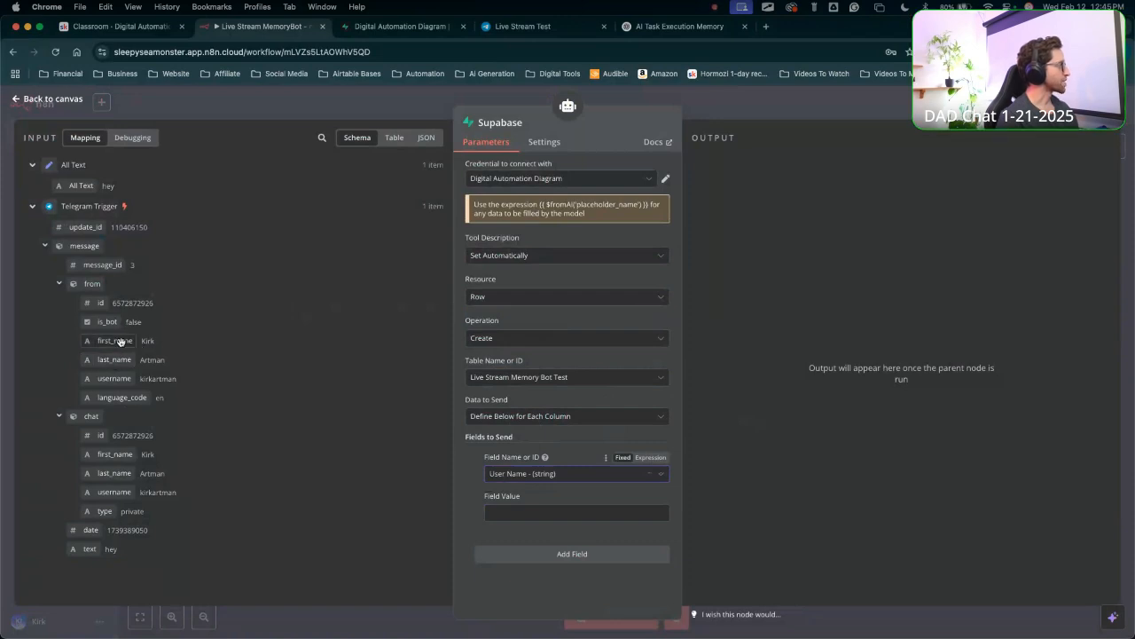
# Set the User Name value to the Telegram Trigger's message.from.first_name followed by message.from.last_name.
pyautogui.moveTo(306, 315)
pyautogui.mouseDown()
pyautogui.moveTo(223, 337)
pyautogui.moveTo(158, 382)
pyautogui.moveTo(216, 355)
pyautogui.moveTo(104, 398)
pyautogui.moveTo(159, 377)
pyautogui.mouseUp()
pyautogui.press('Escape')
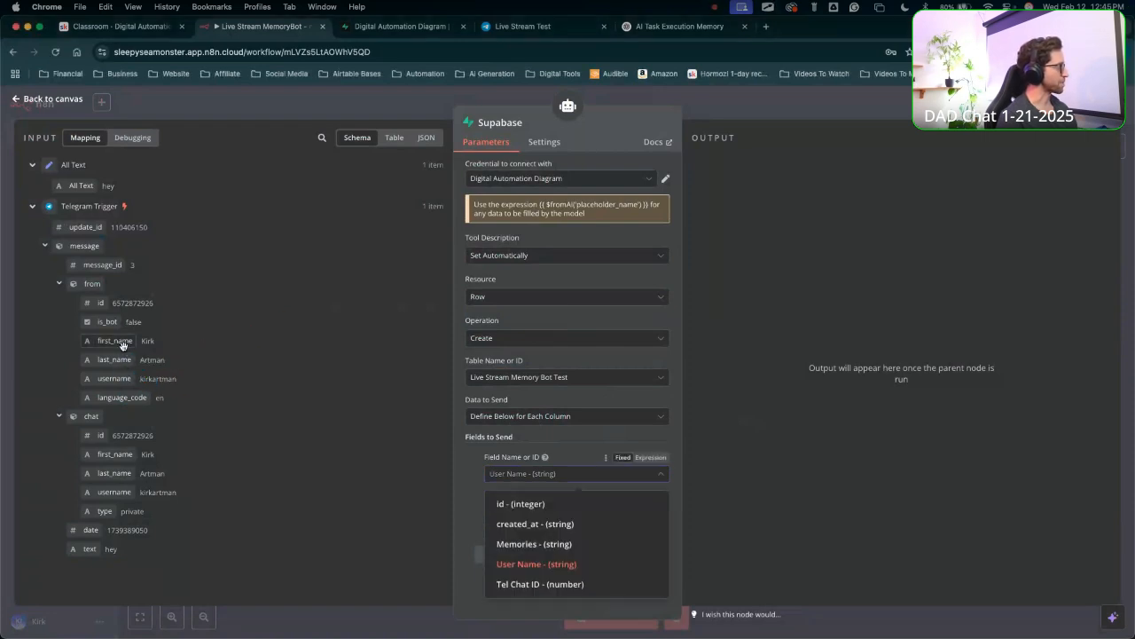
pyautogui.moveTo(113, 339); pyautogui.dragTo(581, 512)
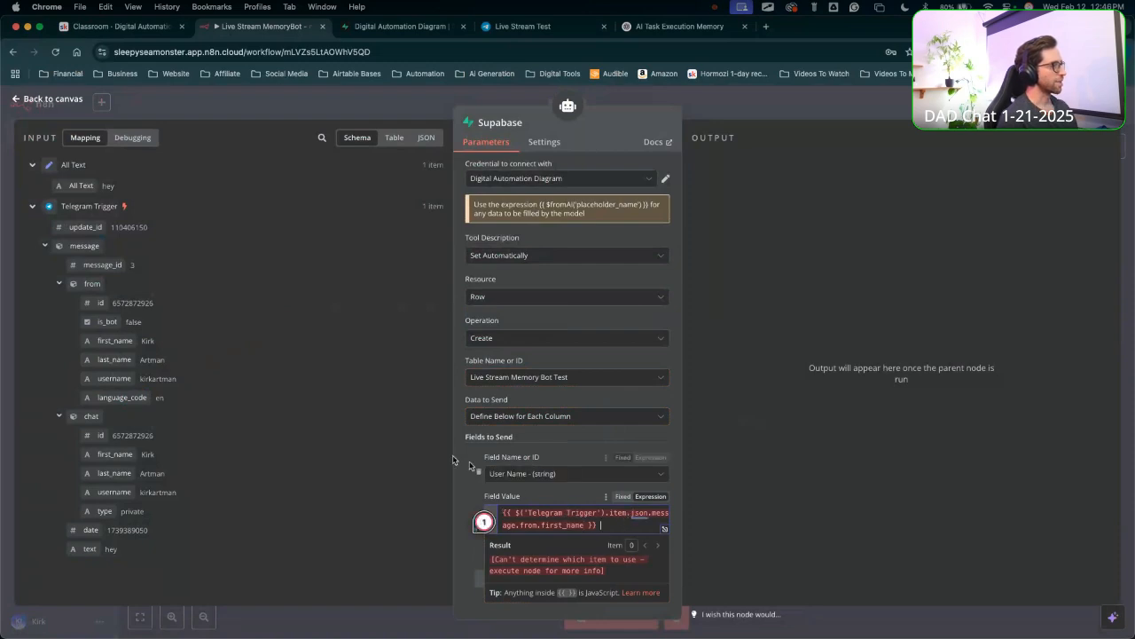
pyautogui.moveTo(114, 359); pyautogui.dragTo(639, 526)
pyautogui.click(479, 484)
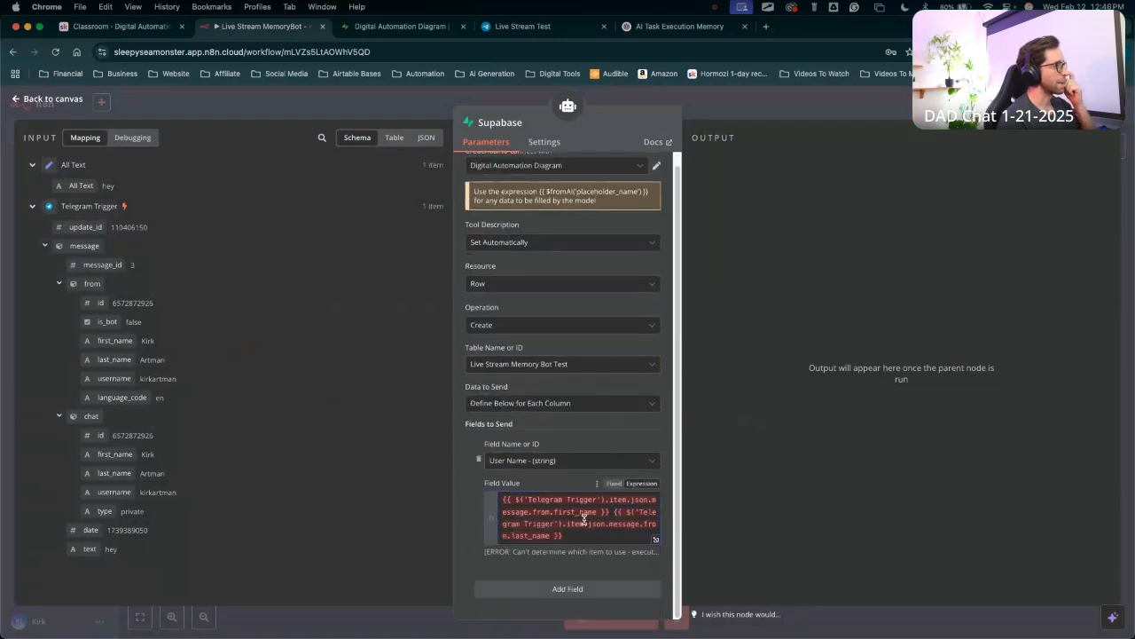
# Add a second field to send and choose Memories as its column.
pyautogui.click(562, 590)
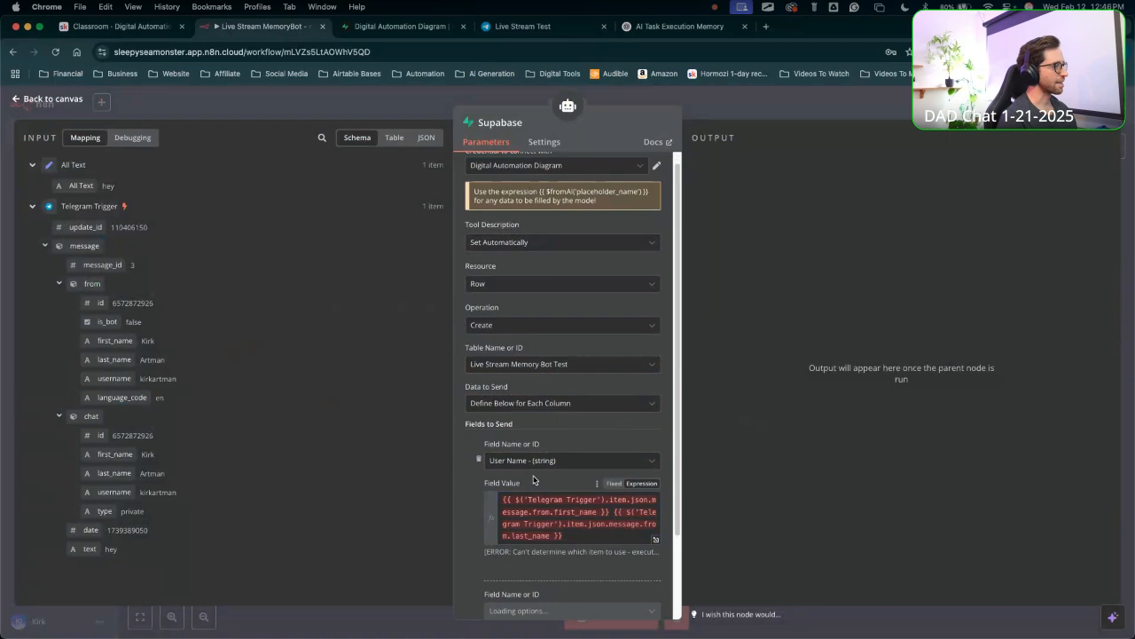
pyautogui.scroll(-2, 533, 480)
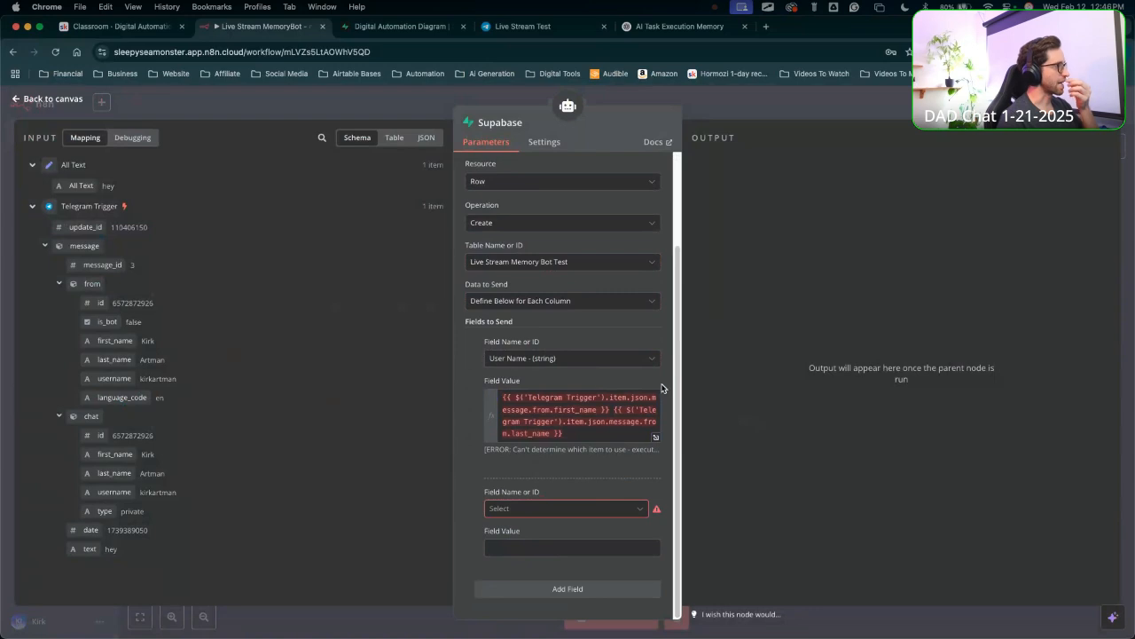
pyautogui.tripleClick(568, 434)
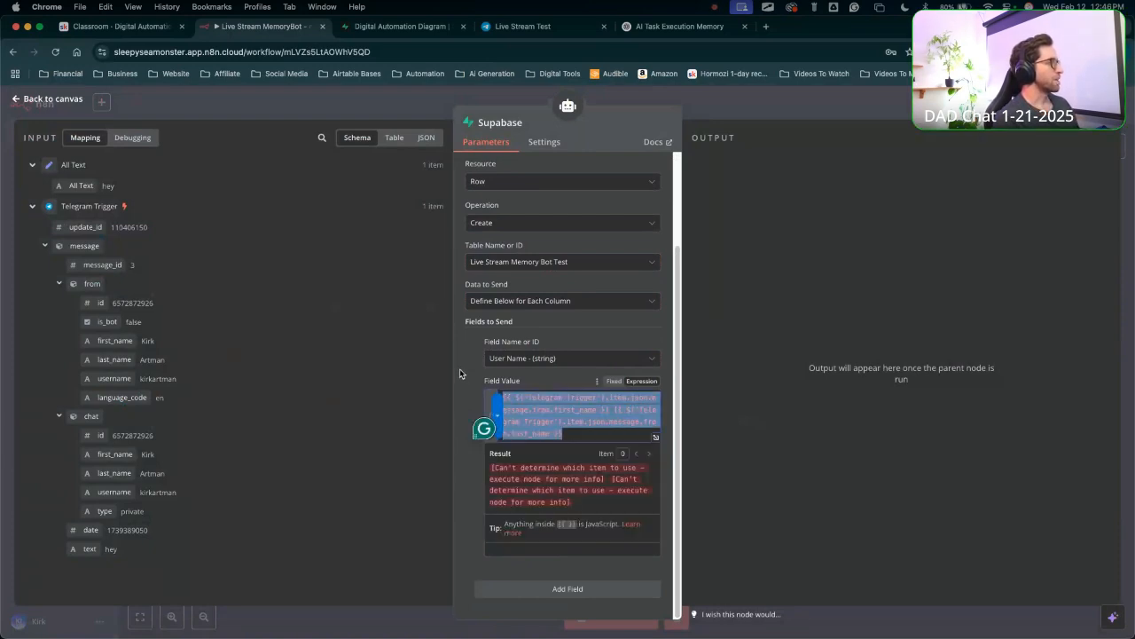
pyautogui.rightClick(468, 413)
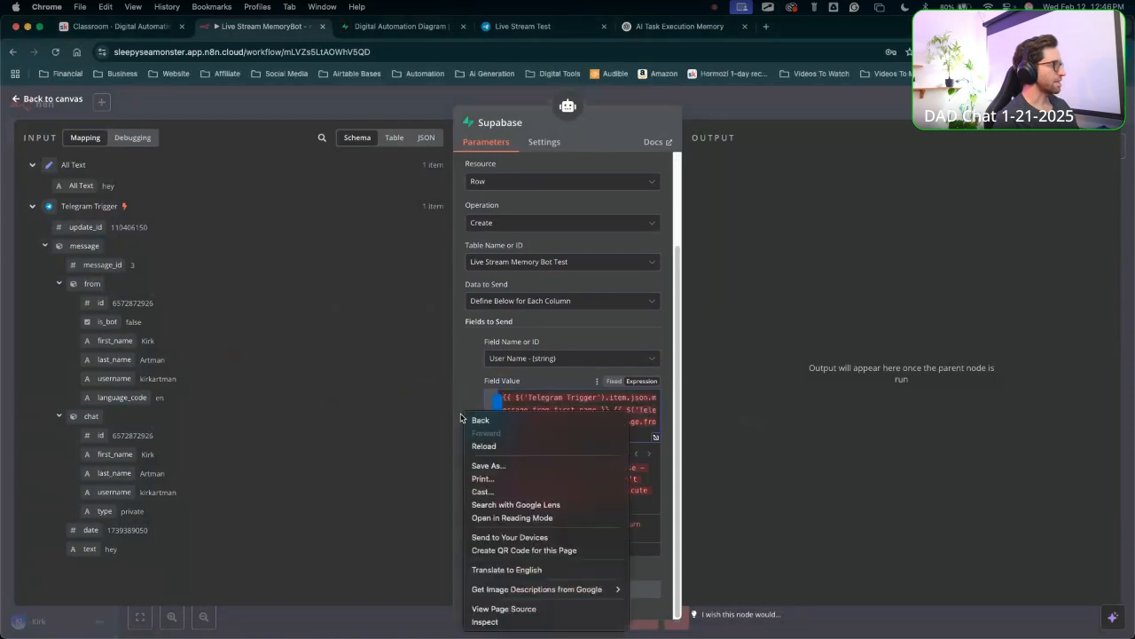
pyautogui.press('Escape')
pyautogui.click(577, 587)
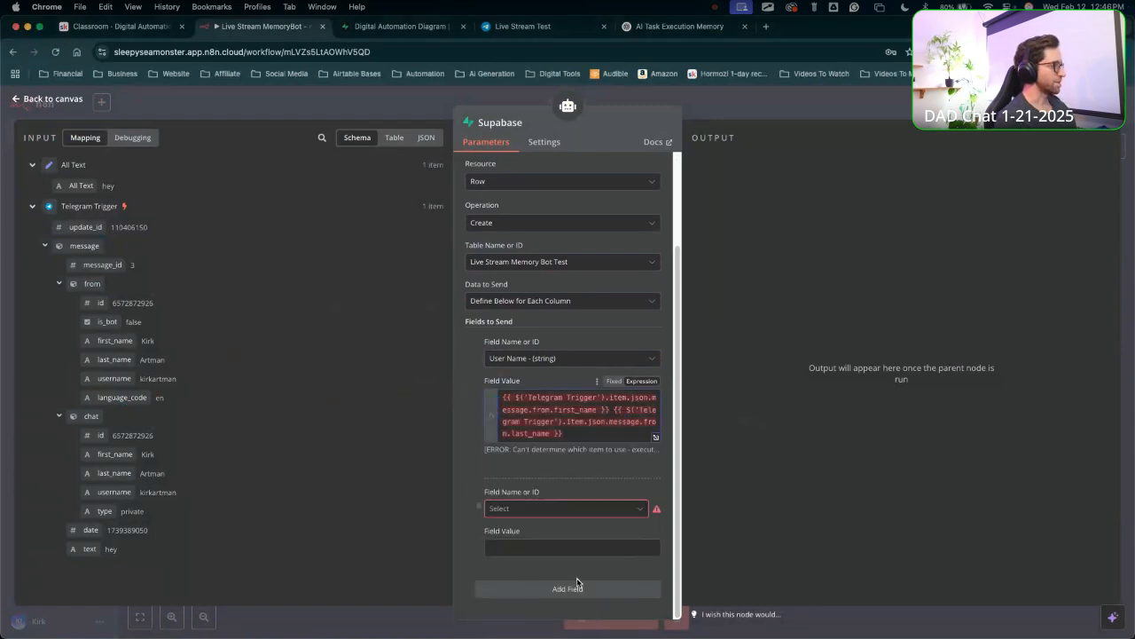
pyautogui.click(508, 513)
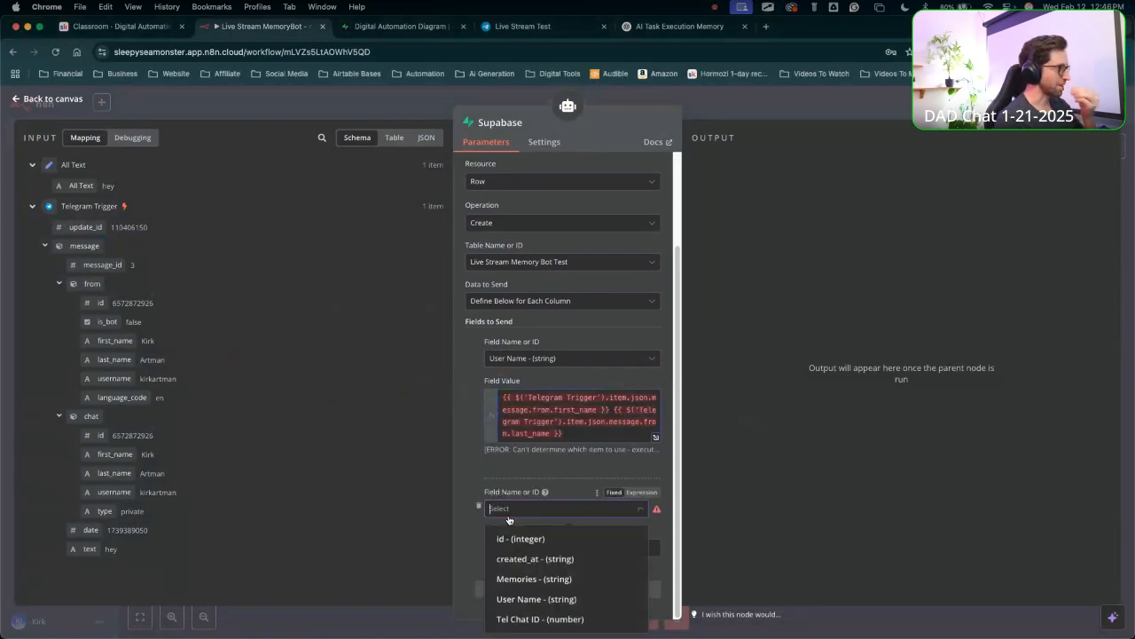
pyautogui.click(575, 580)
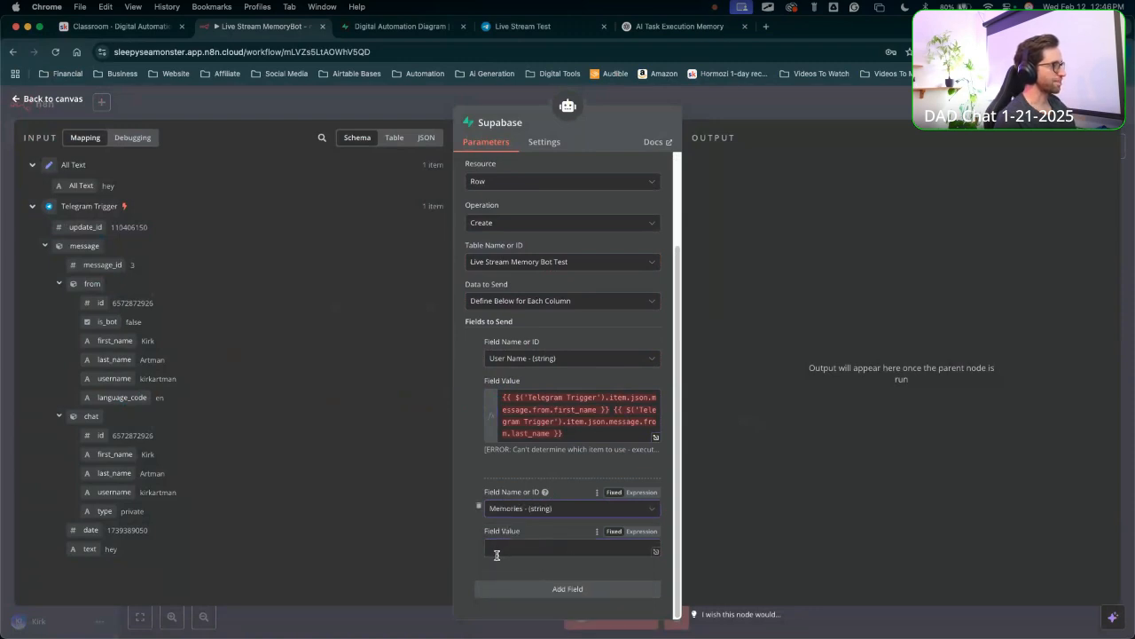
pyautogui.moveTo(423, 583); pyautogui.dragTo(487, 510)
pyautogui.click(499, 513)
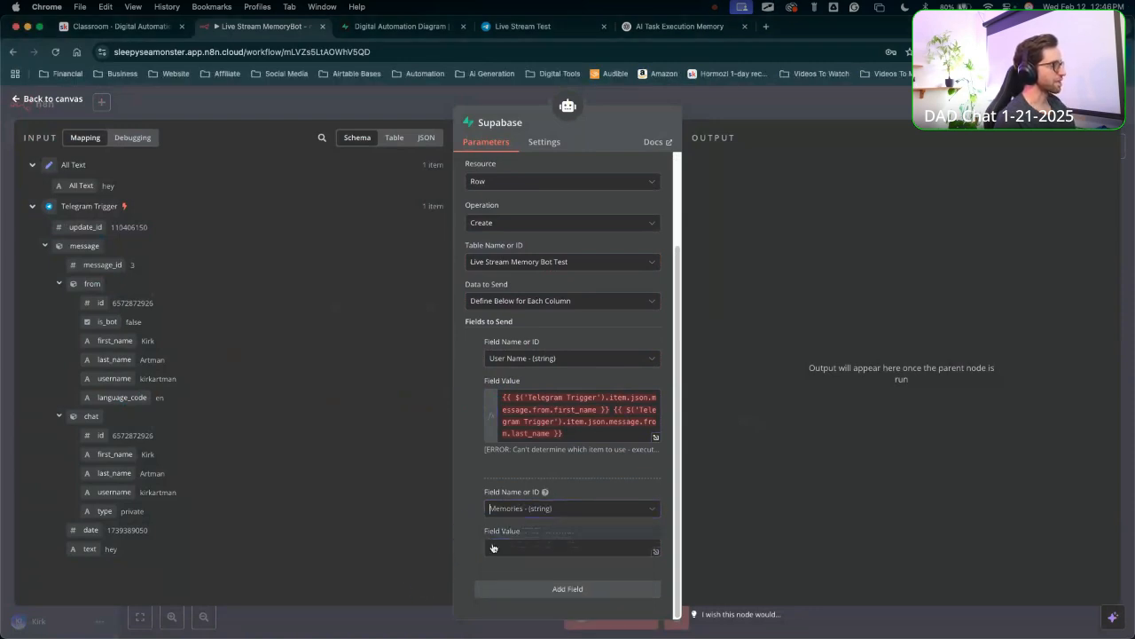
pyautogui.click(496, 545)
pyautogui.click(515, 511)
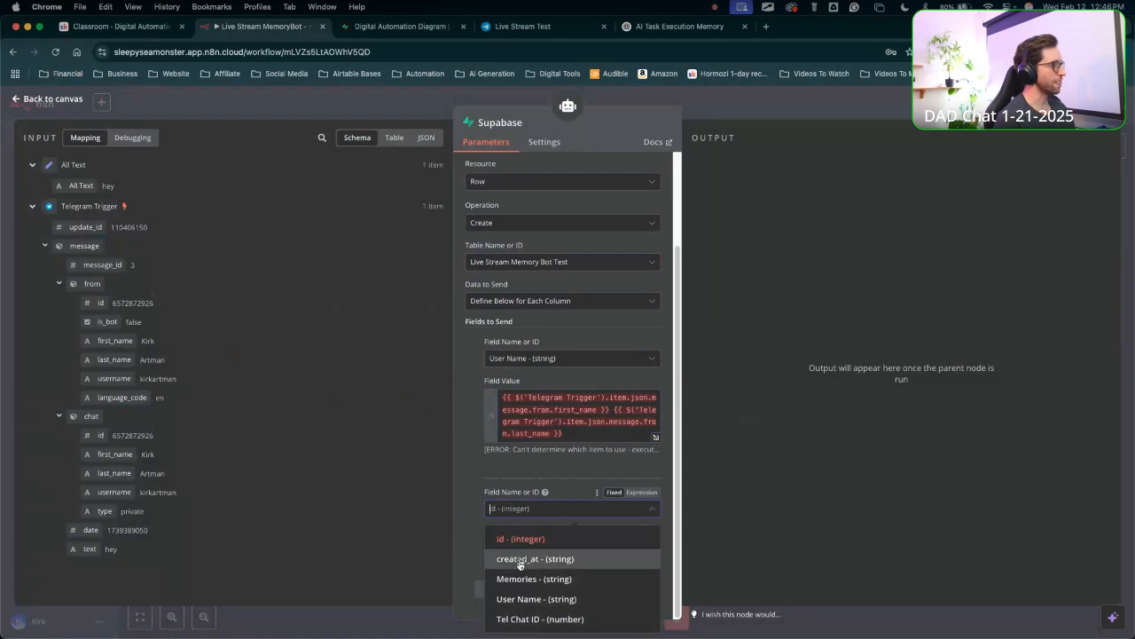
pyautogui.click(519, 581)
# Switch the Memories value to an expression and insert the $fromAI() function inside {{ }}.
pyautogui.click(591, 552)
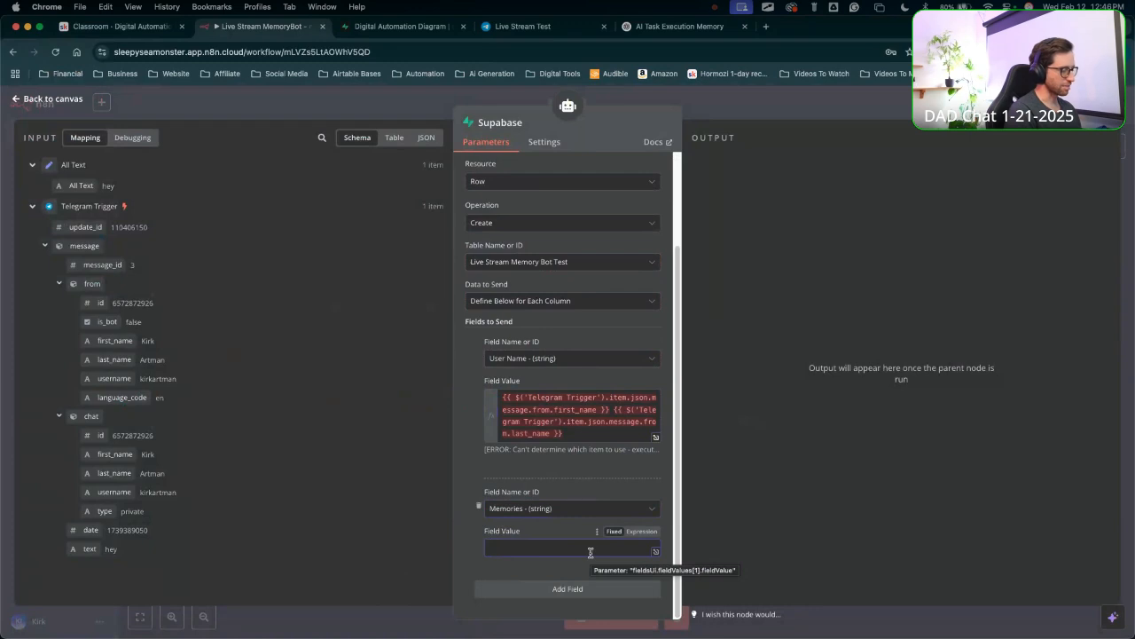
pyautogui.click(656, 551)
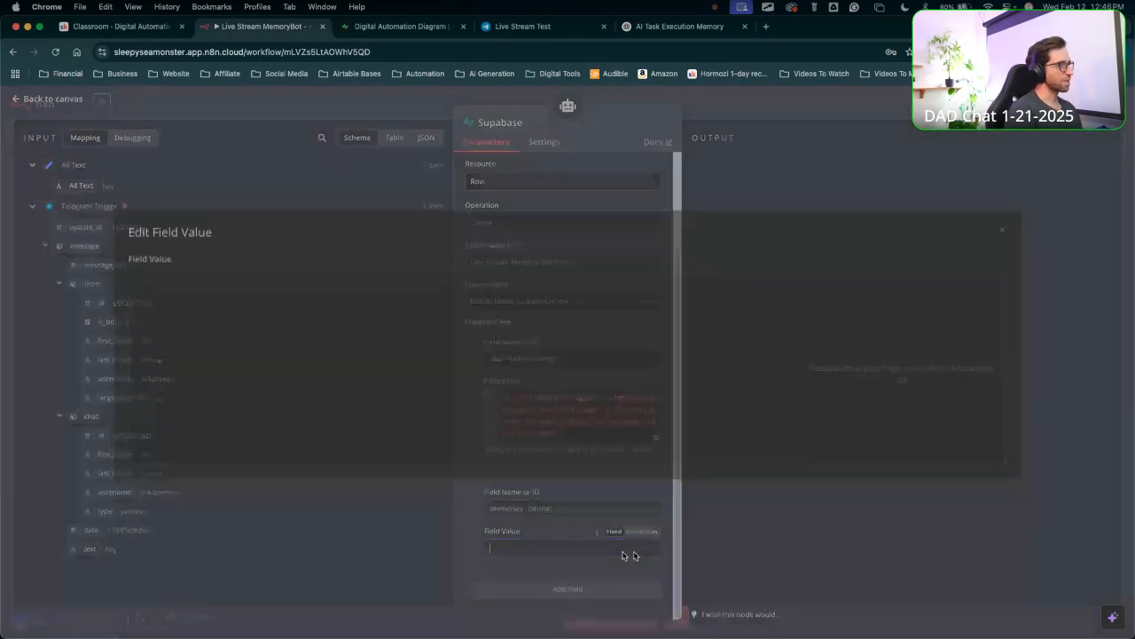
pyautogui.click(426, 588)
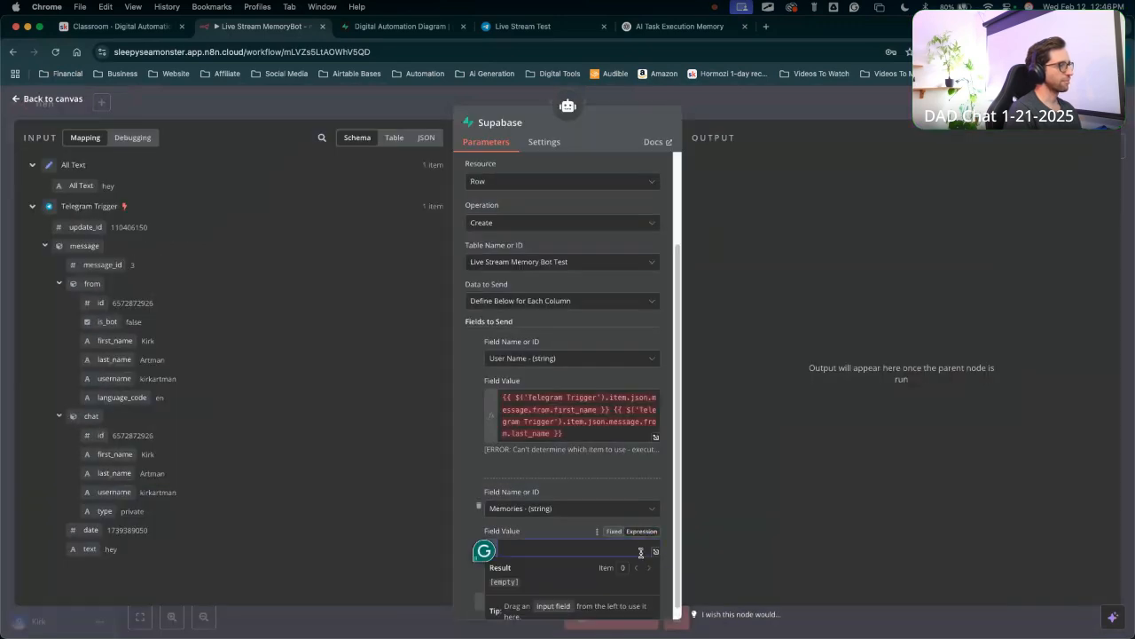
pyautogui.write('{{')
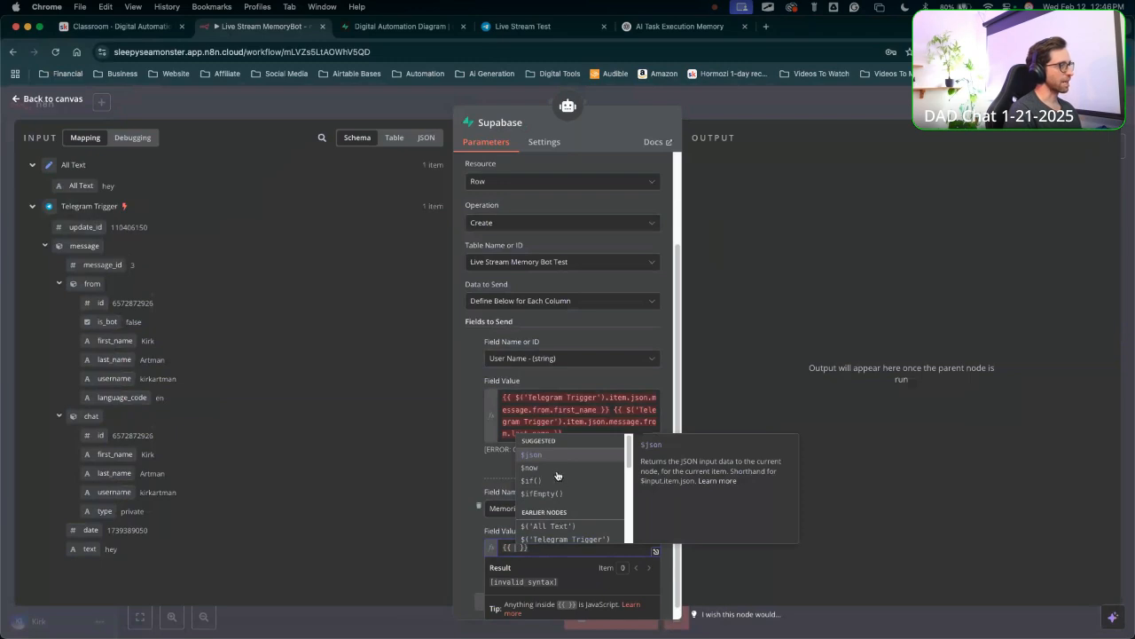
pyautogui.scroll(-3, 557, 481)
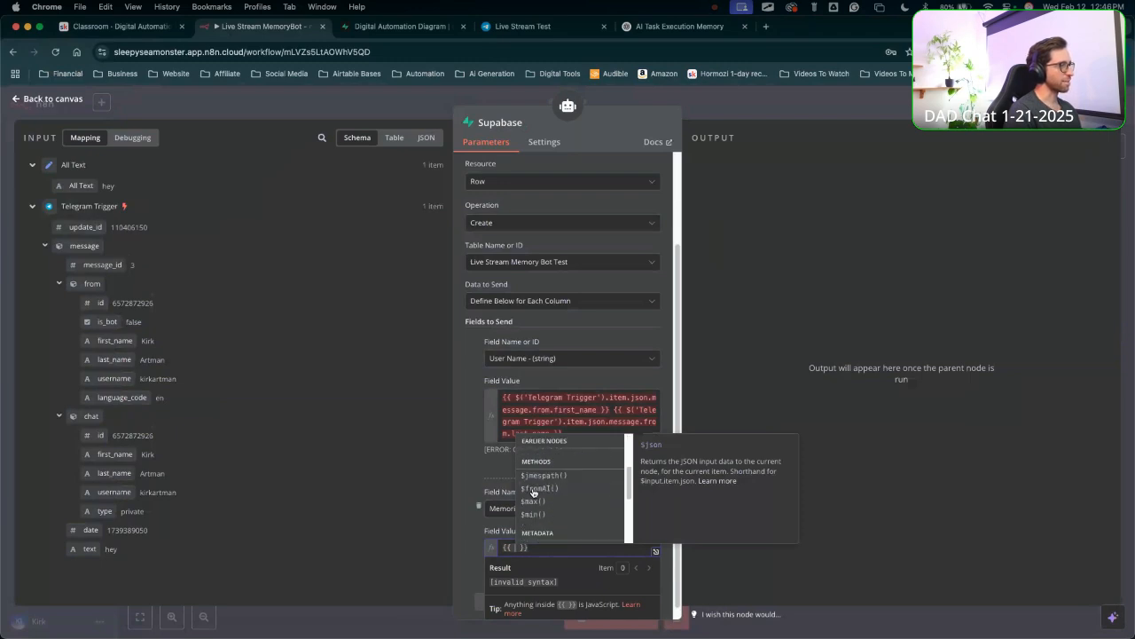
pyautogui.click(536, 488)
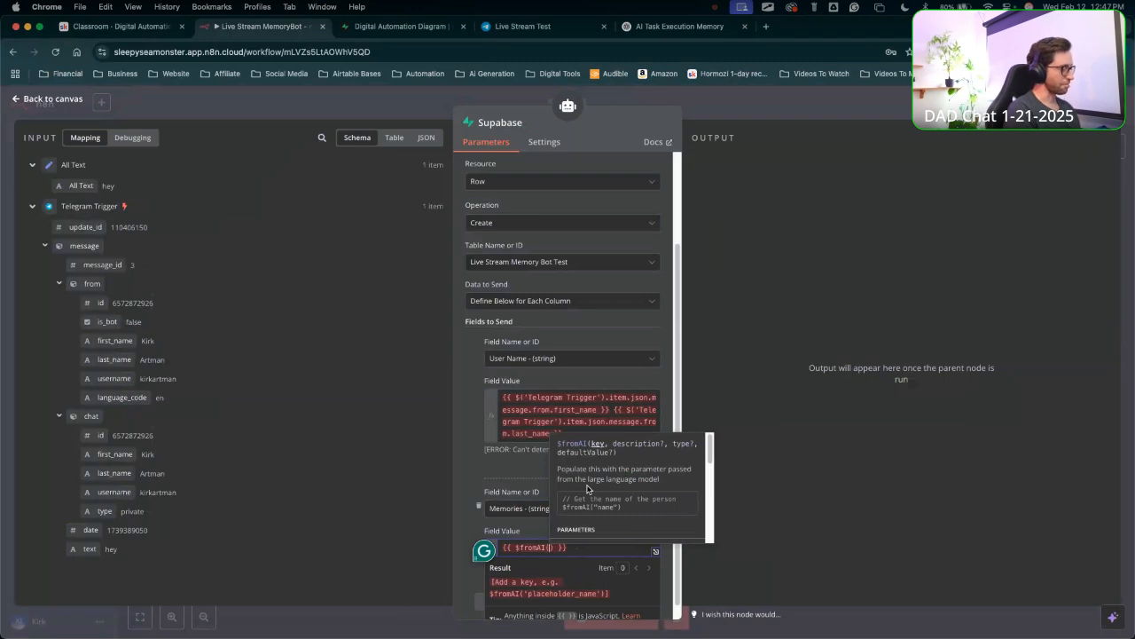
# Try to enter memory as the key of the $fromAI() function in the Memories value.
pyautogui.write('me')
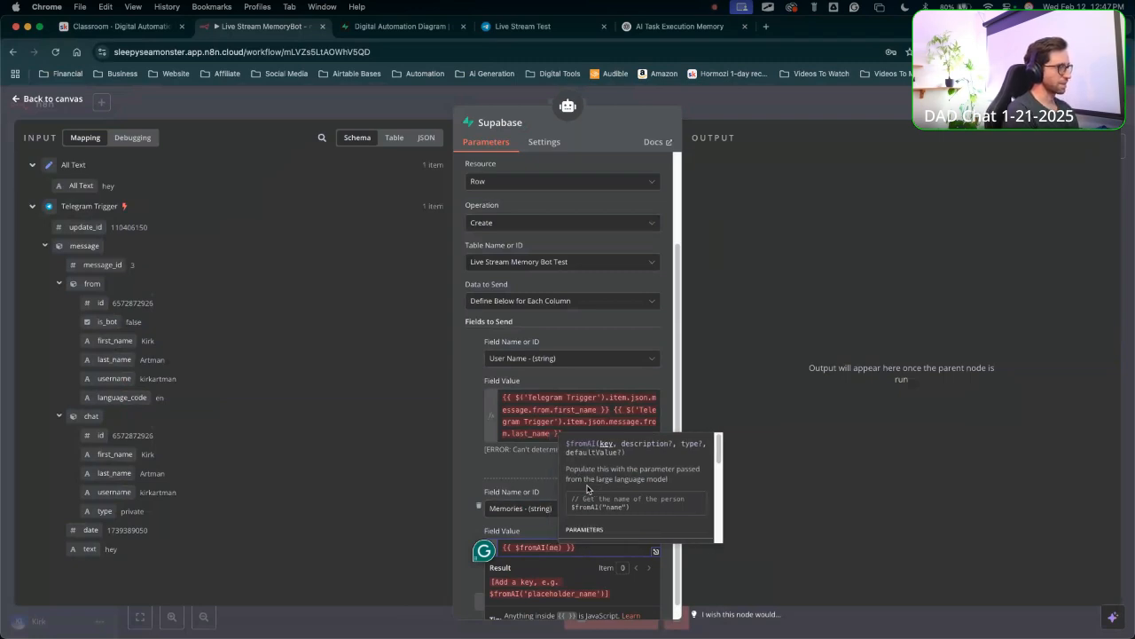
pyautogui.write('m')
pyautogui.press('BackSpace')
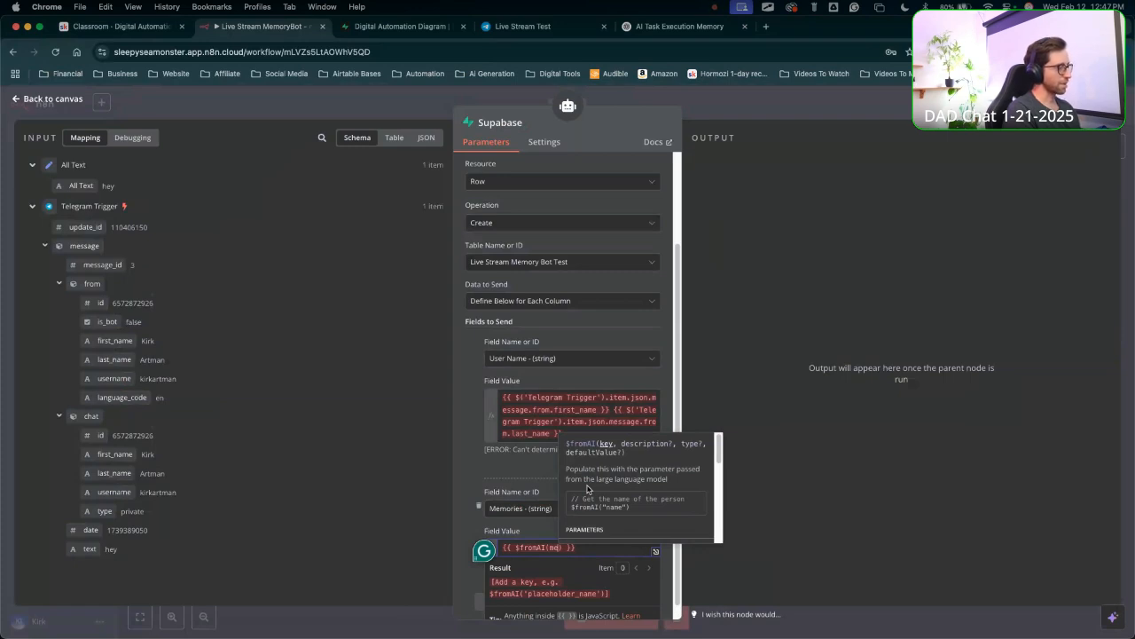
pyautogui.write('mori')
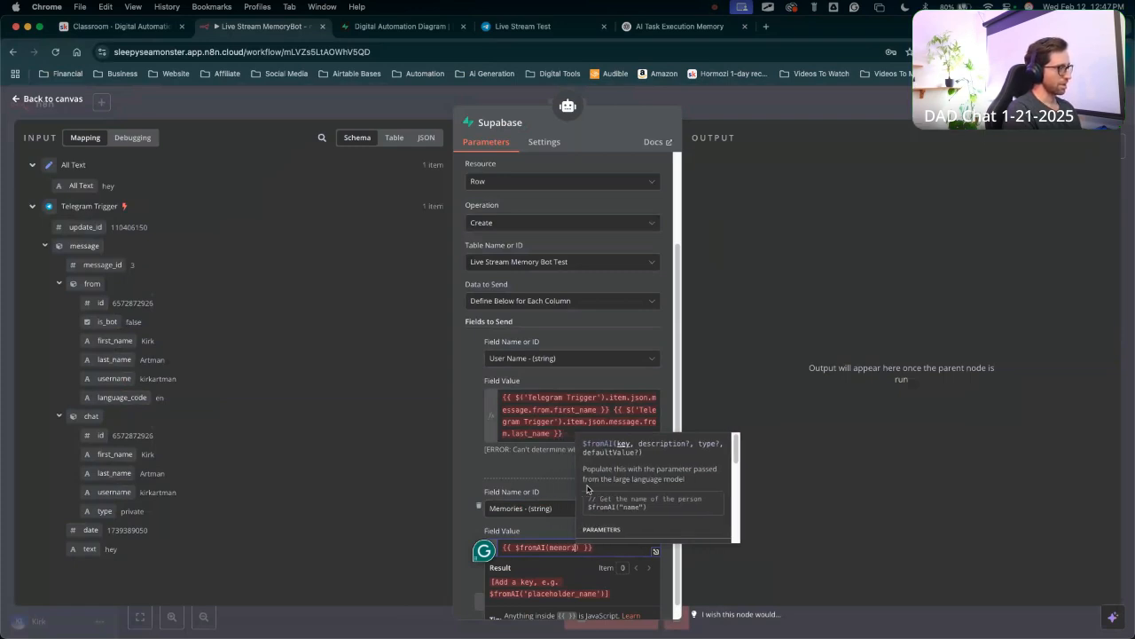
pyautogui.write('y')
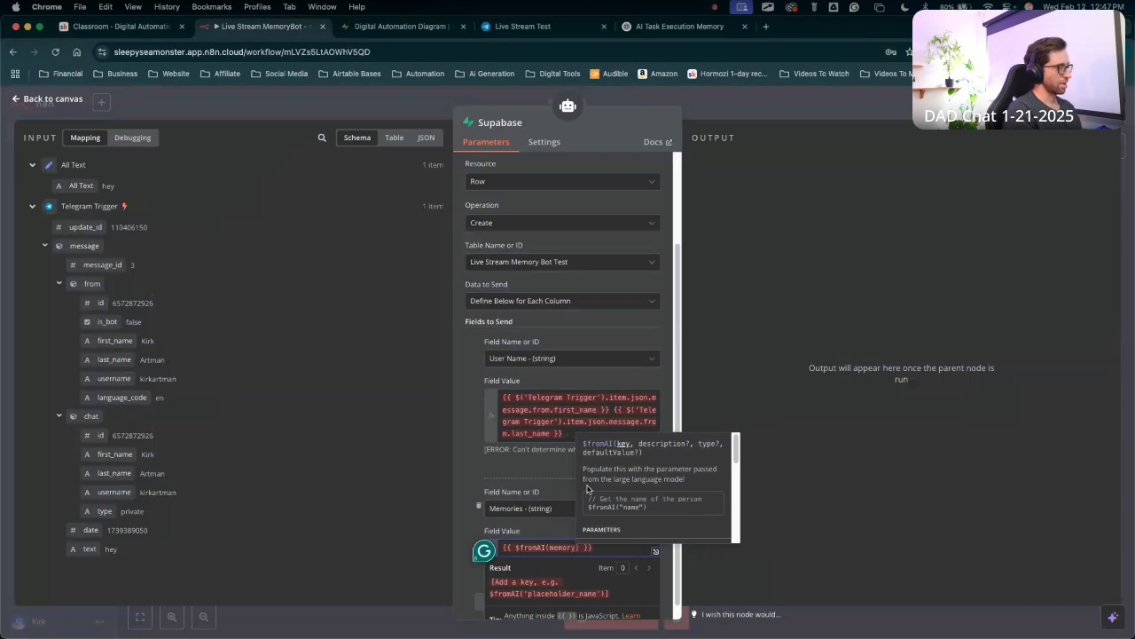
pyautogui.write("'")
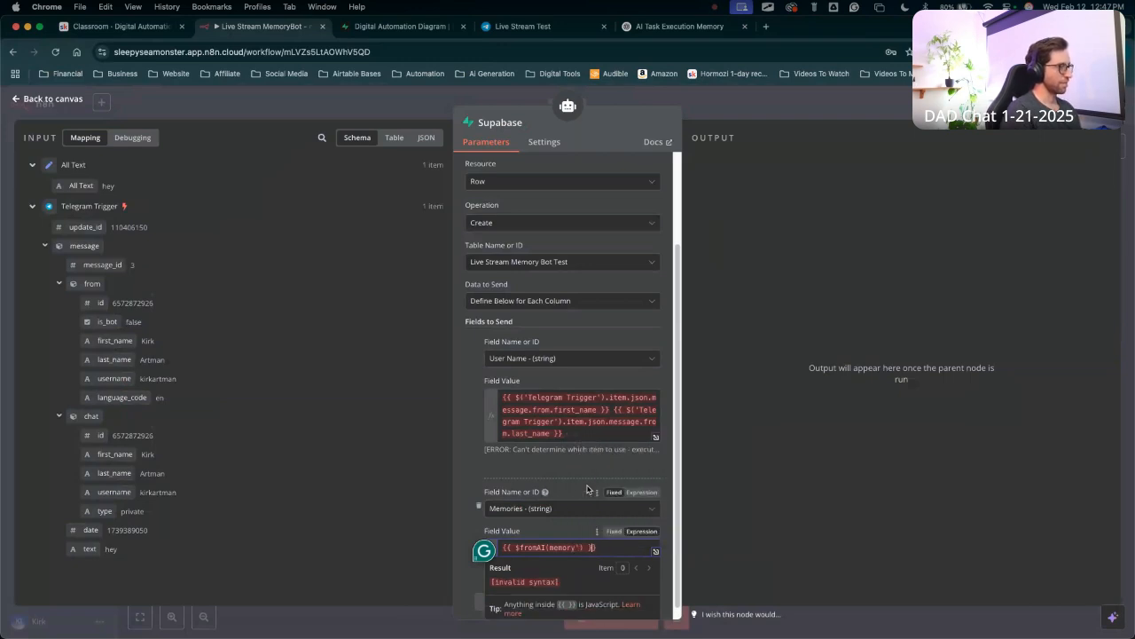
pyautogui.press('Left')
pyautogui.press('Left')
pyautogui.press('Left')
pyautogui.press('Right')
pyautogui.press('Right')
pyautogui.press('Right')
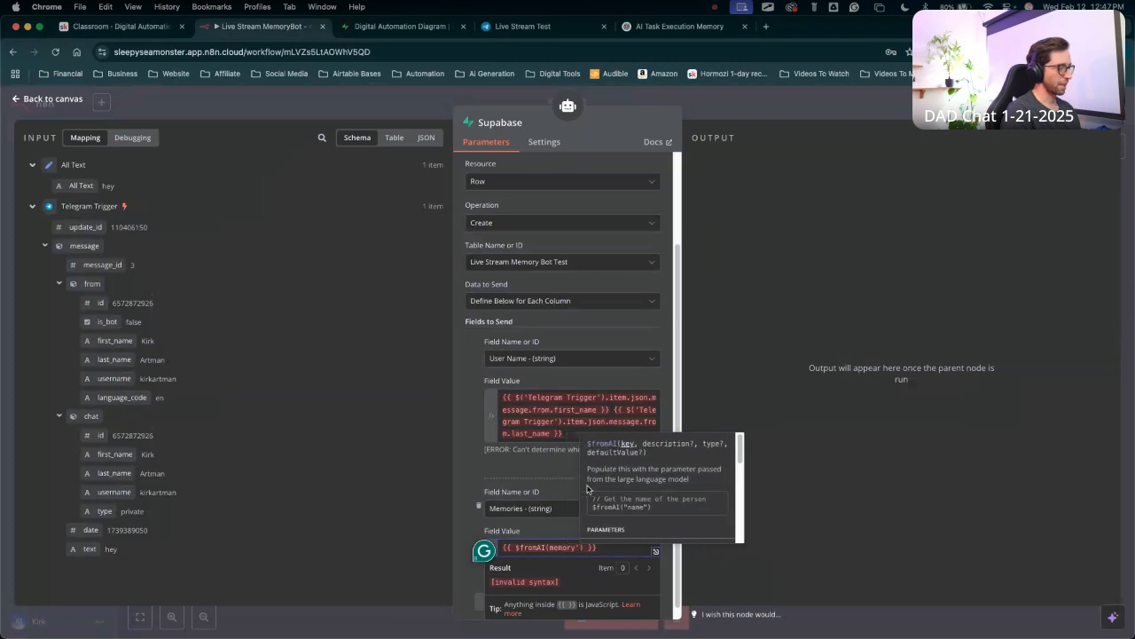
pyautogui.write('\\')
pyautogui.press('BackSpace')
pyautogui.press('BackSpace')
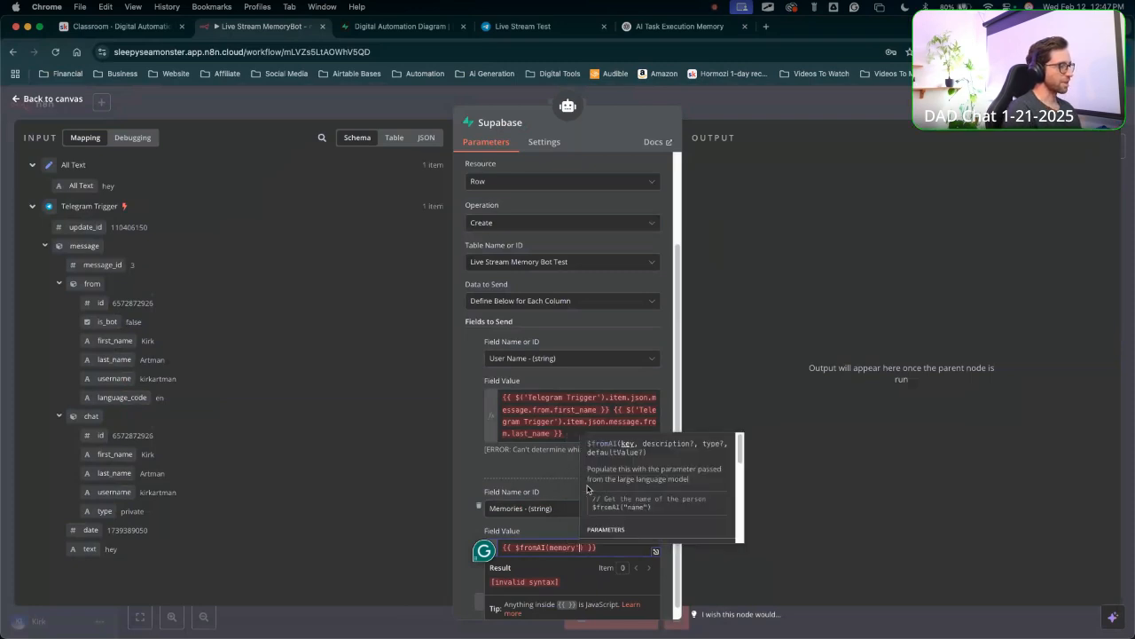
# Clear the Memories expression, start over with empty {{ }} brackets and look through the suggested functions.
pyautogui.moveTo(594, 547); pyautogui.dragTo(462, 535)
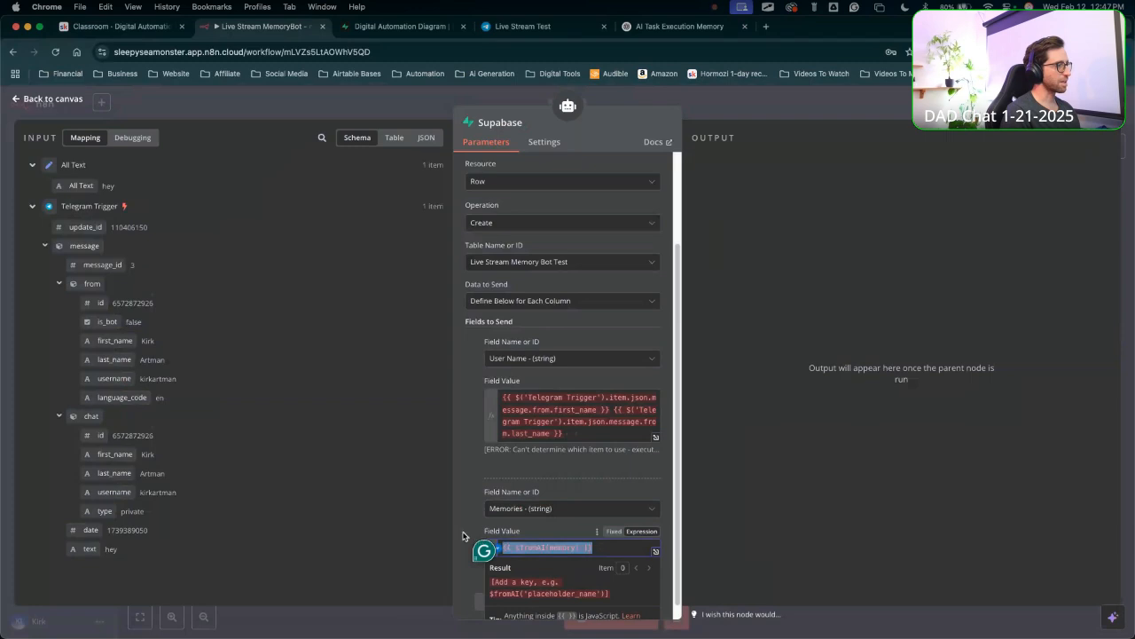
pyautogui.write('{')
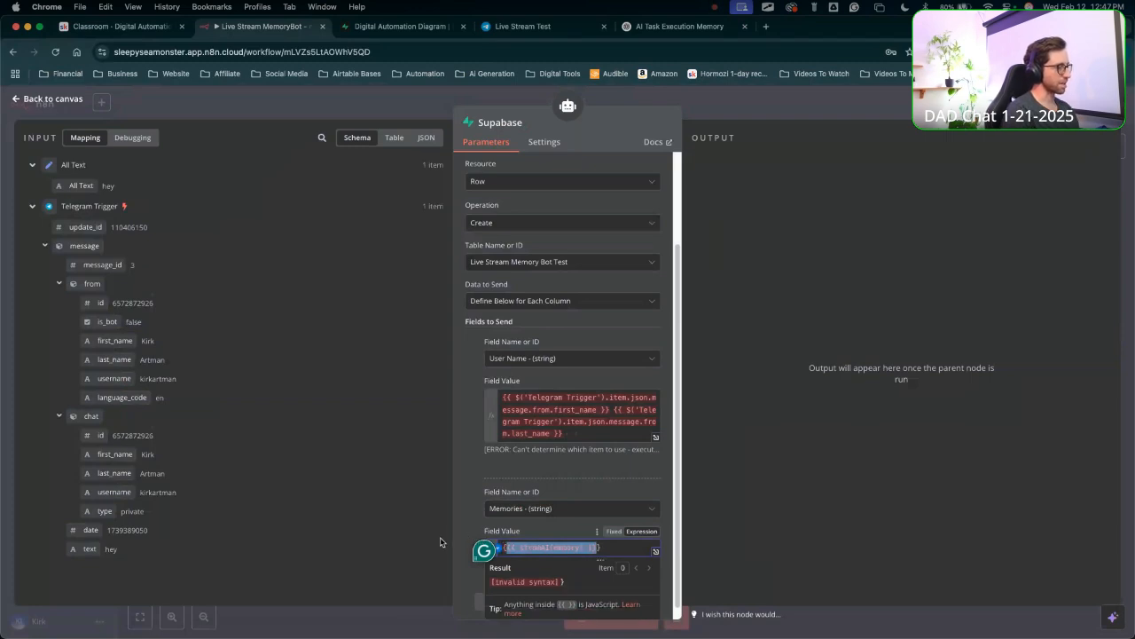
pyautogui.press('BackSpace')
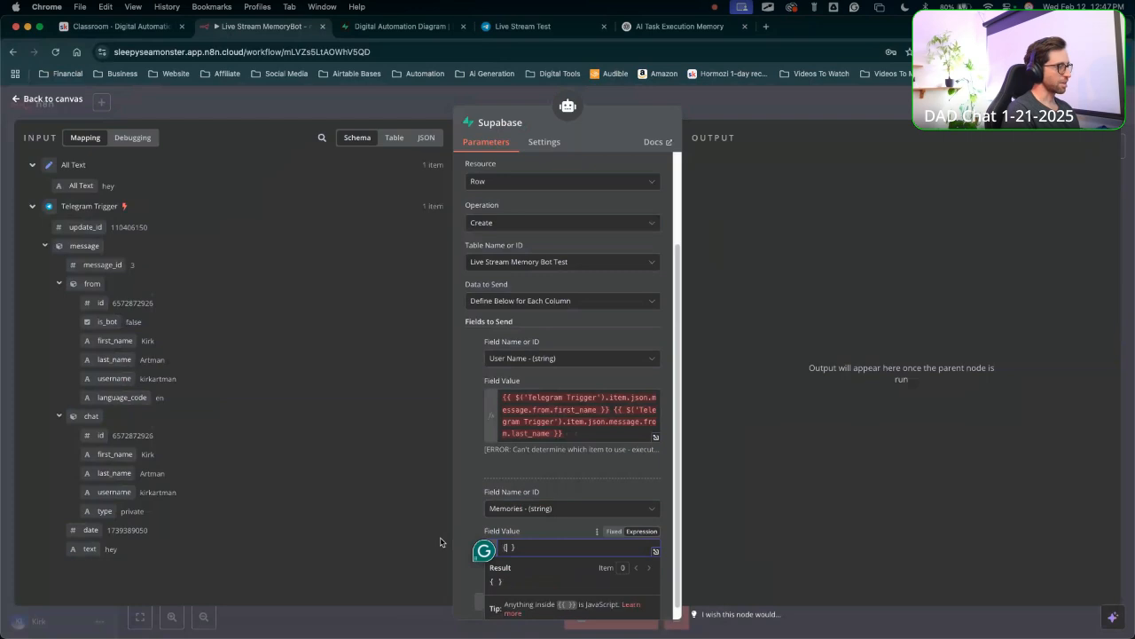
pyautogui.write('{{')
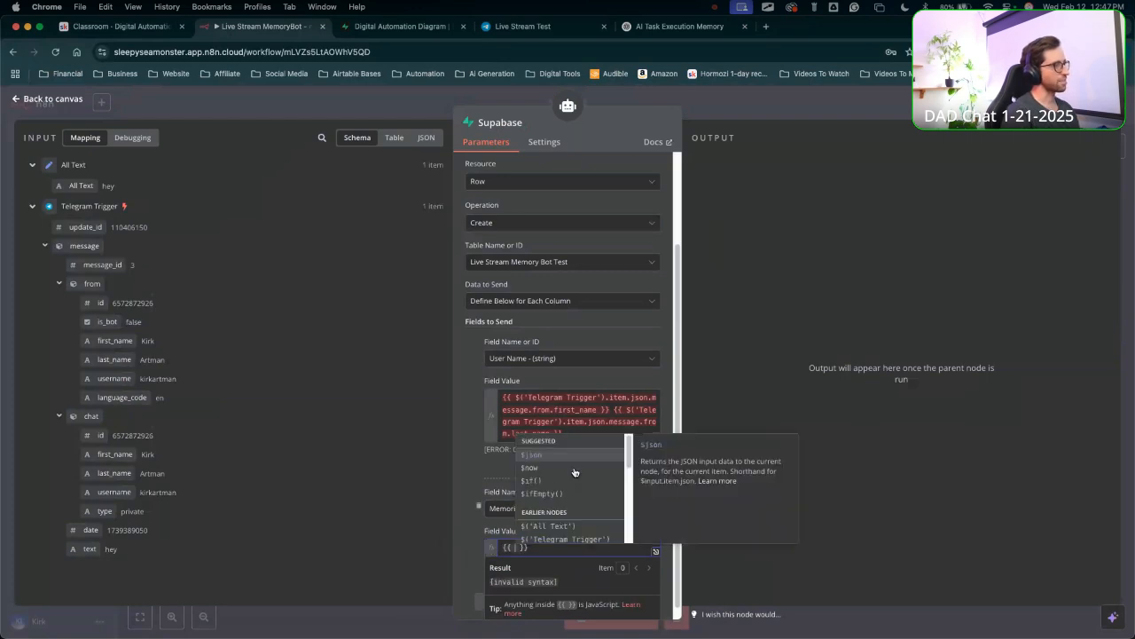
pyautogui.scroll(-2, 563, 470)
pyautogui.scroll(-2, 557, 489)
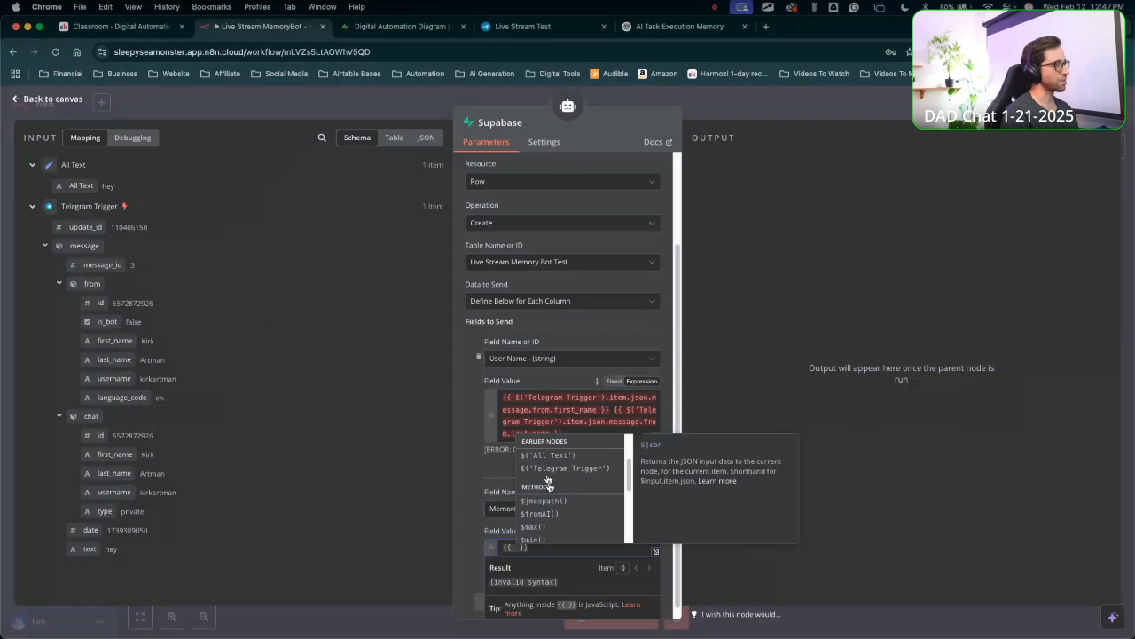
pyautogui.scroll(-3, 555, 515)
pyautogui.scroll(5, 556, 514)
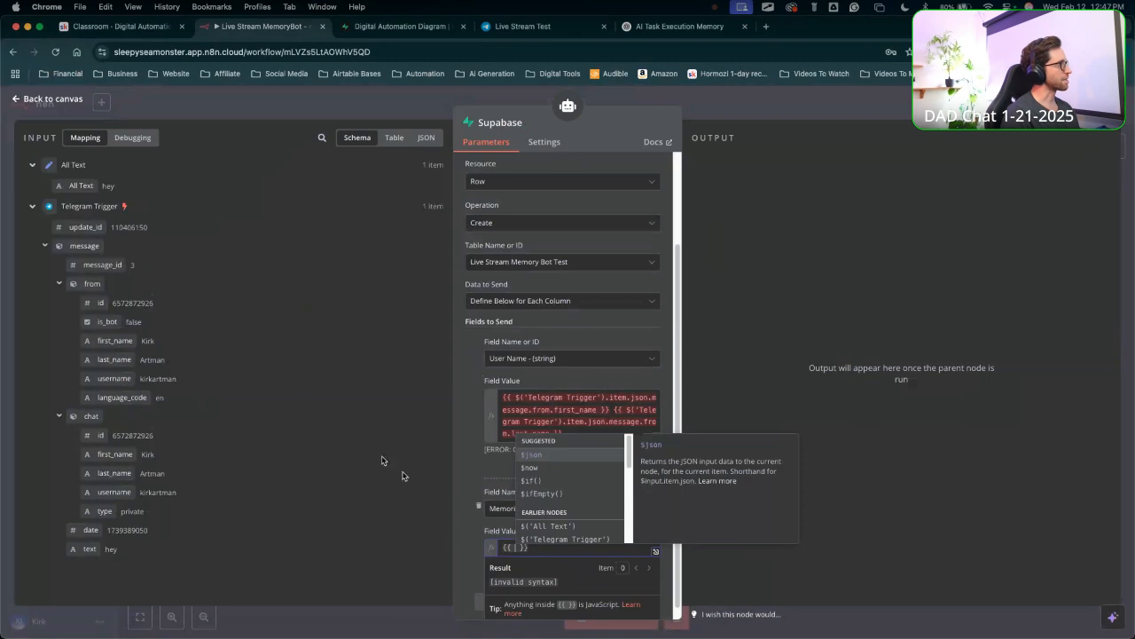
pyautogui.scroll(-1, 561, 523)
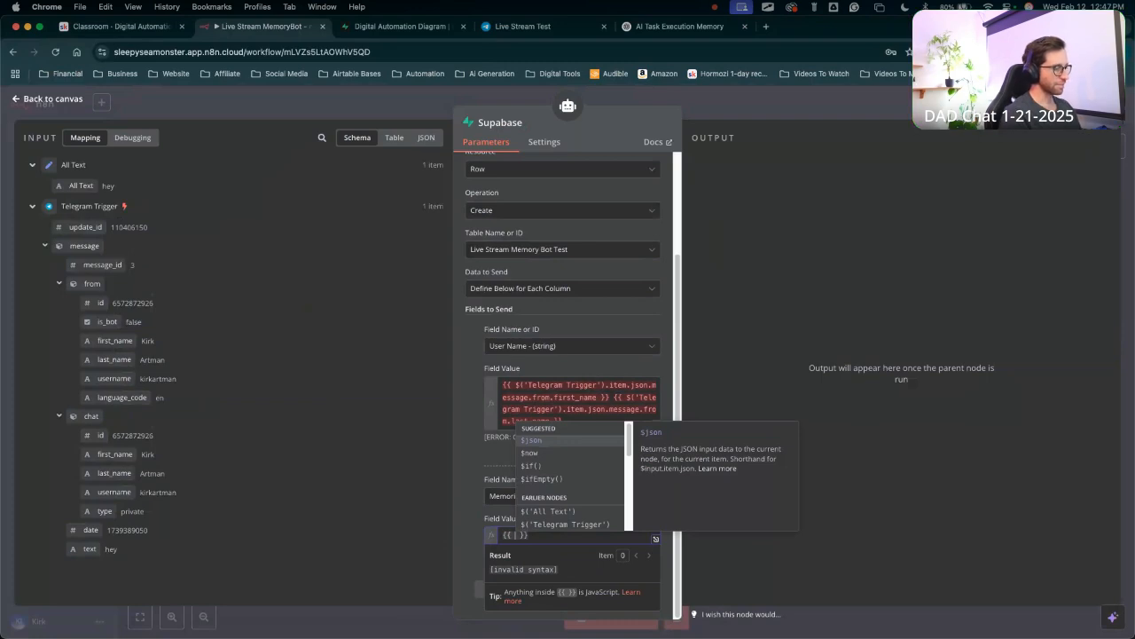
# Show the overview of open windows and desktops.
pyautogui.hotkey('ctrl', 'Up')
pyautogui.hotkey('ctrl', 'Up')
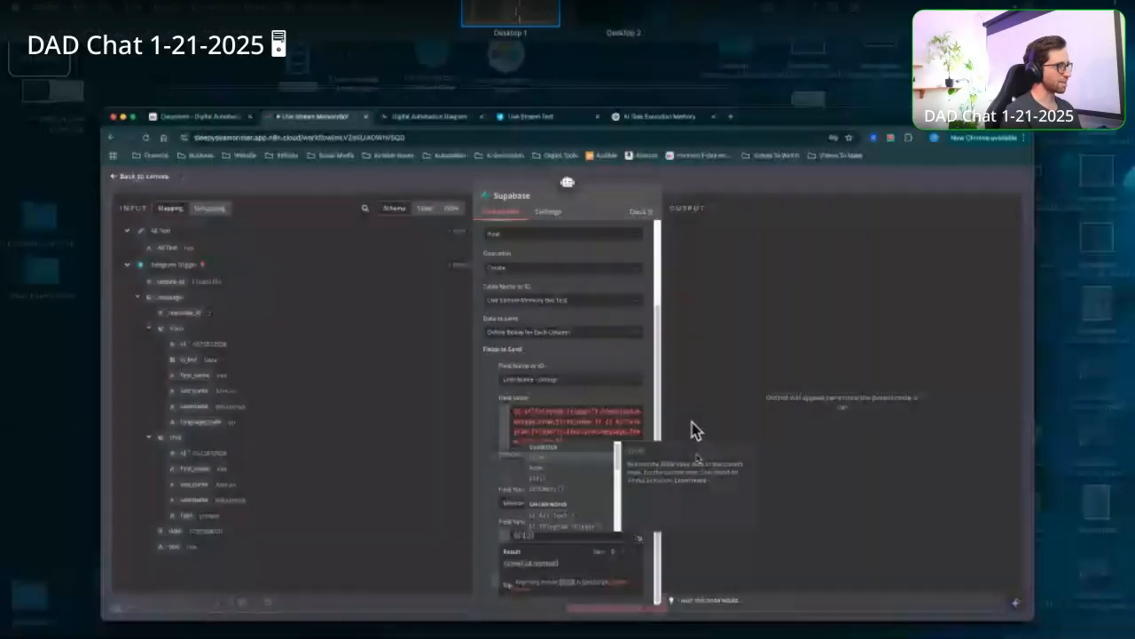
# Insert the $fromAI() function into the value expression of the Memories field.
pyautogui.click(695, 430)
pyautogui.scroll(-3, 562, 477)
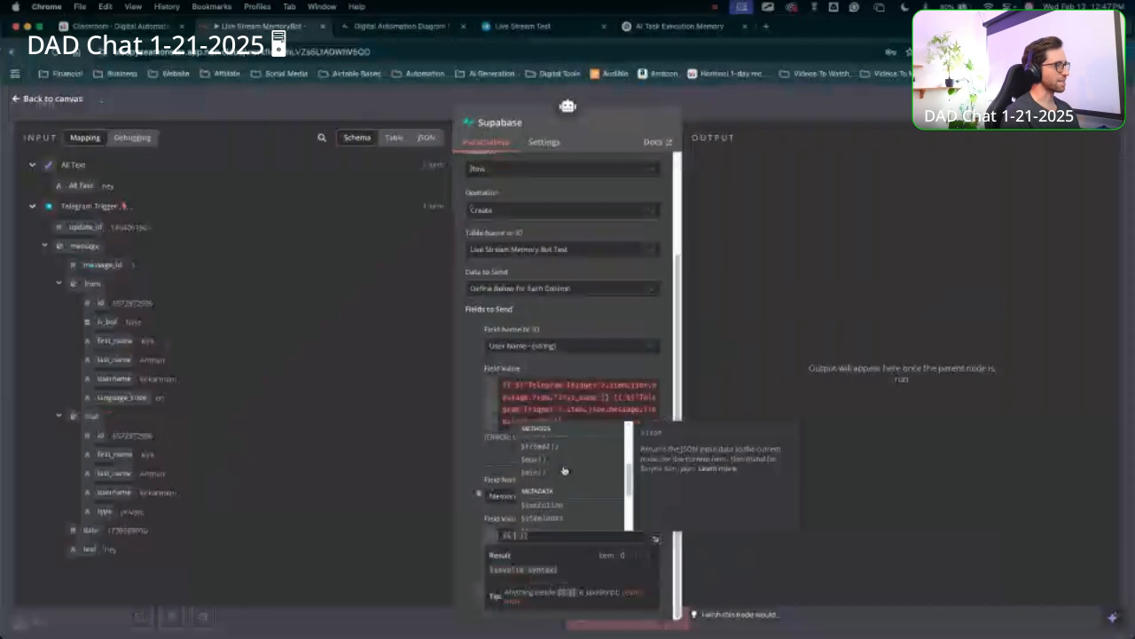
pyautogui.scroll(1, 550, 477)
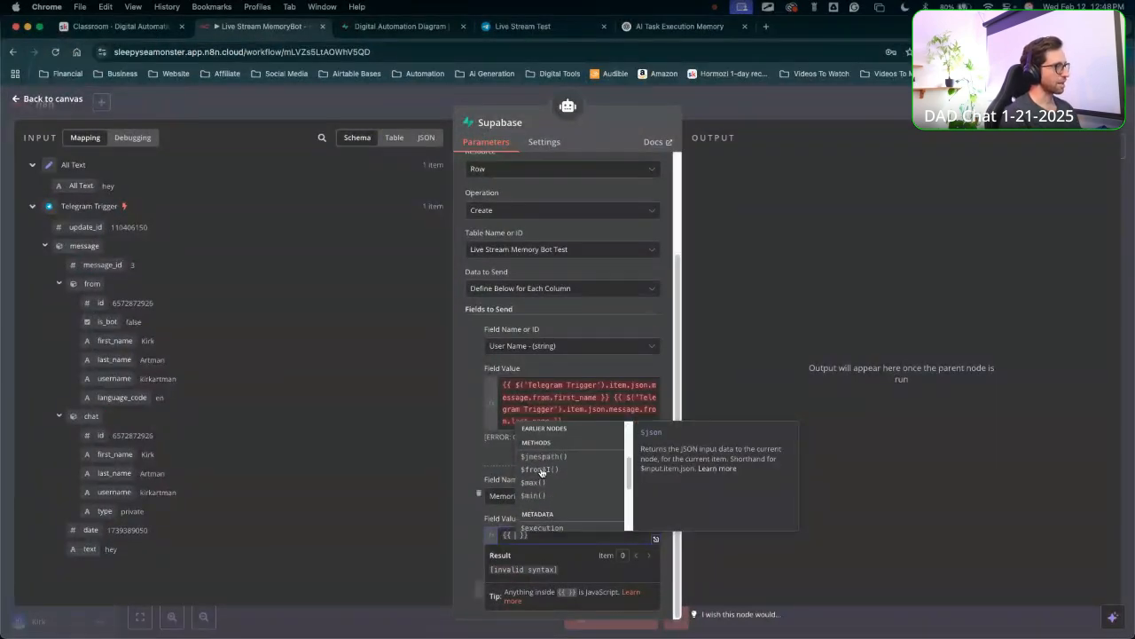
pyautogui.click(541, 471)
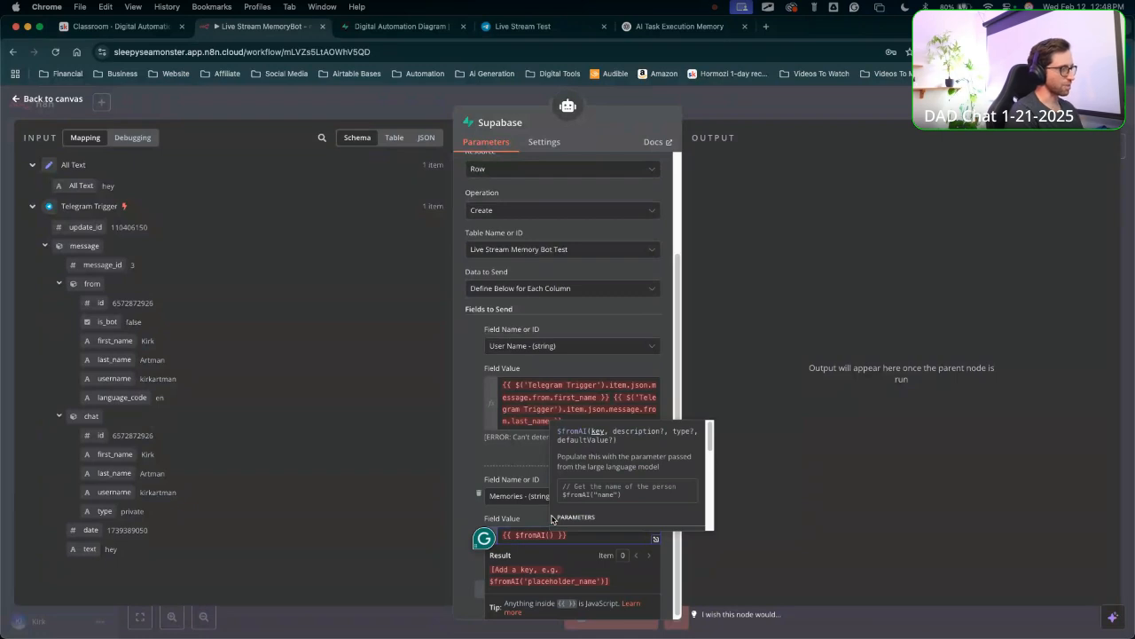
# Give the $fromAI() function the quoted key "memory", followed by a comma for a second argument.
pyautogui.write('me')
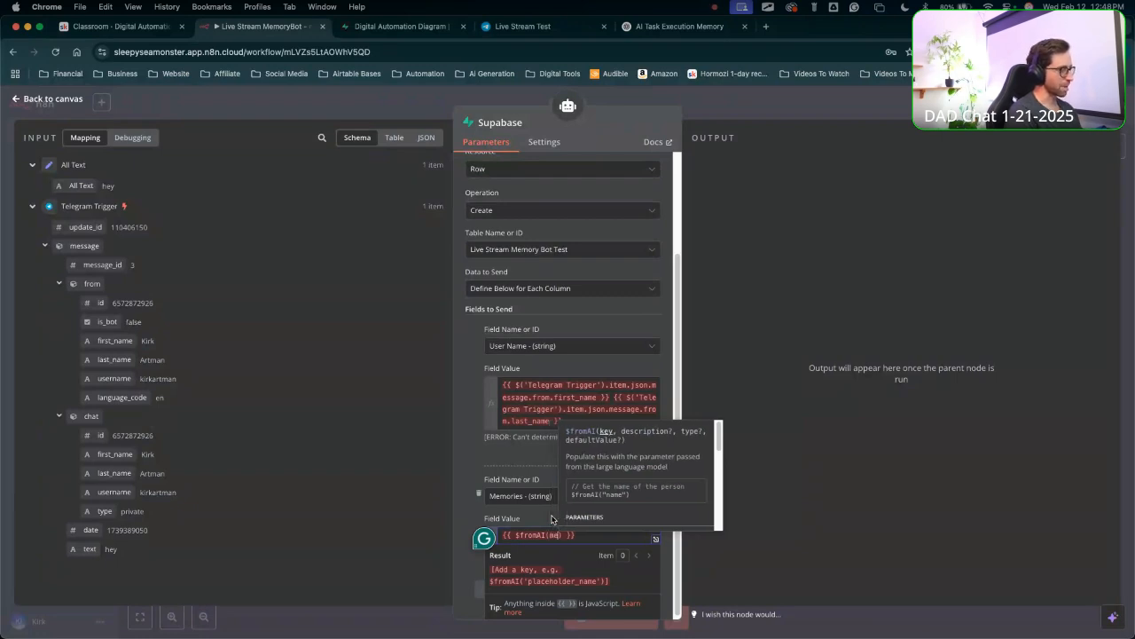
pyautogui.press('BackSpace')
pyautogui.press('BackSpace')
pyautogui.write('"n')
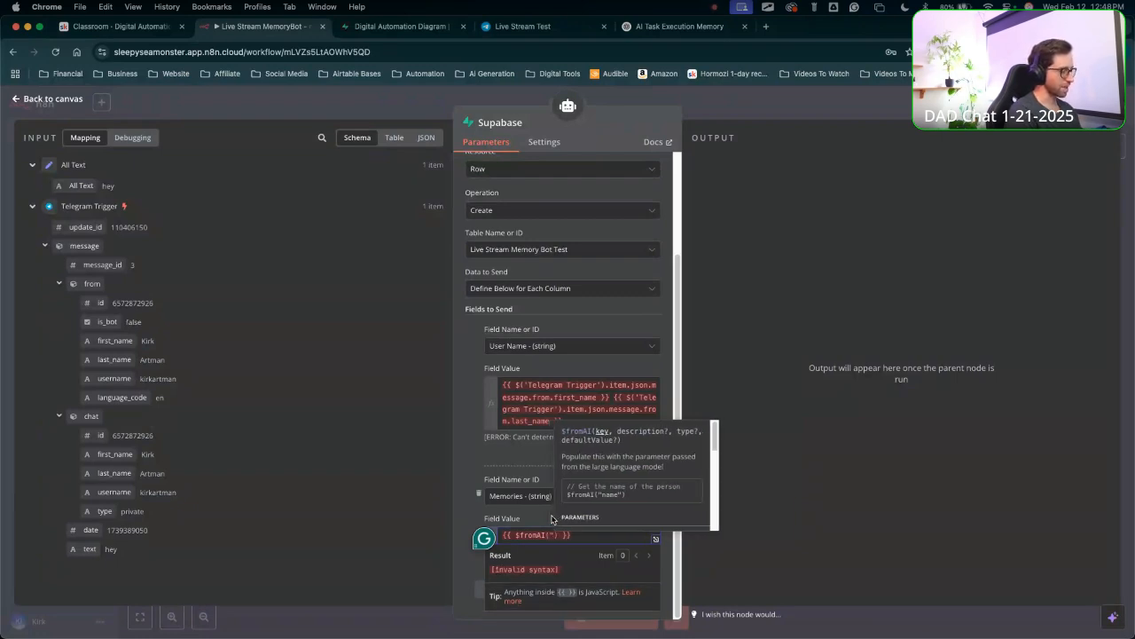
pyautogui.press('BackSpace')
pyautogui.write('"')
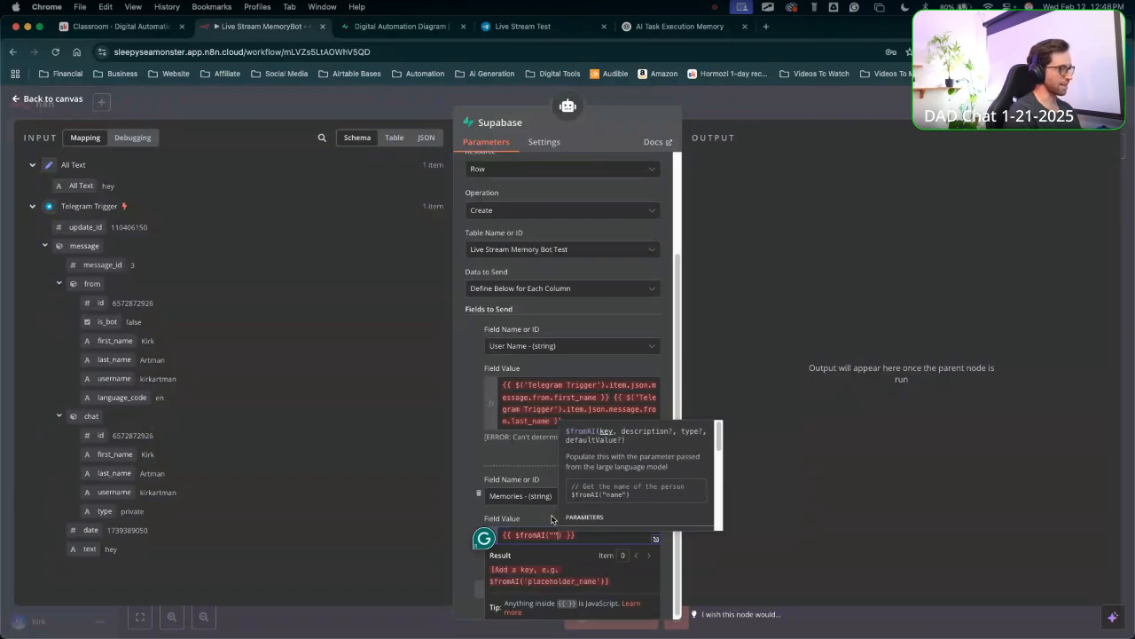
pyautogui.write('mem')
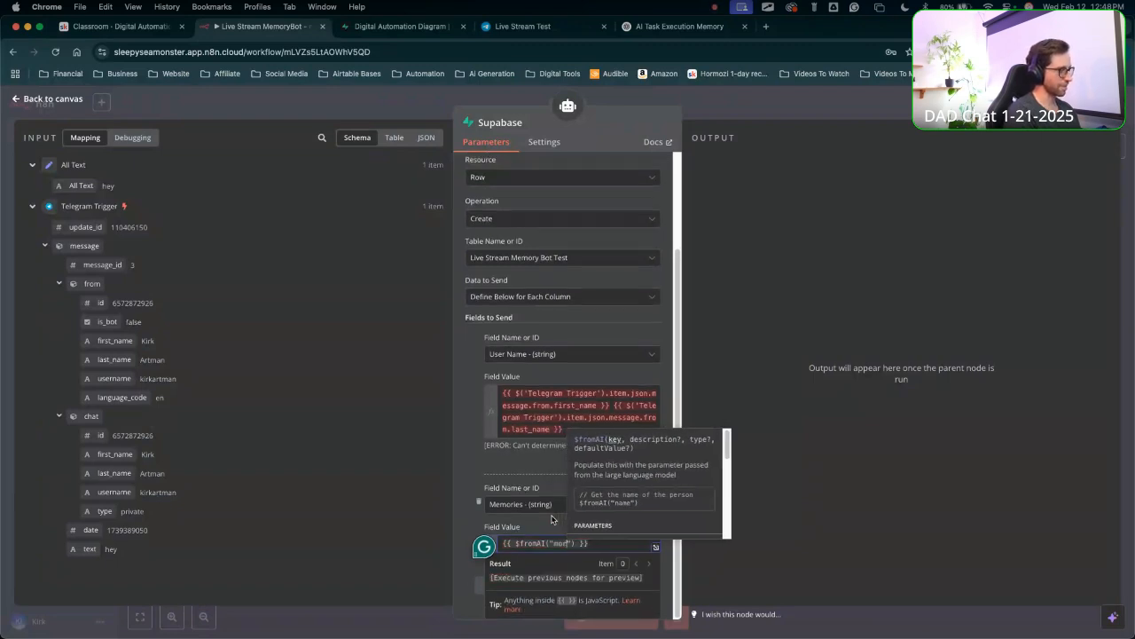
pyautogui.write('ory')
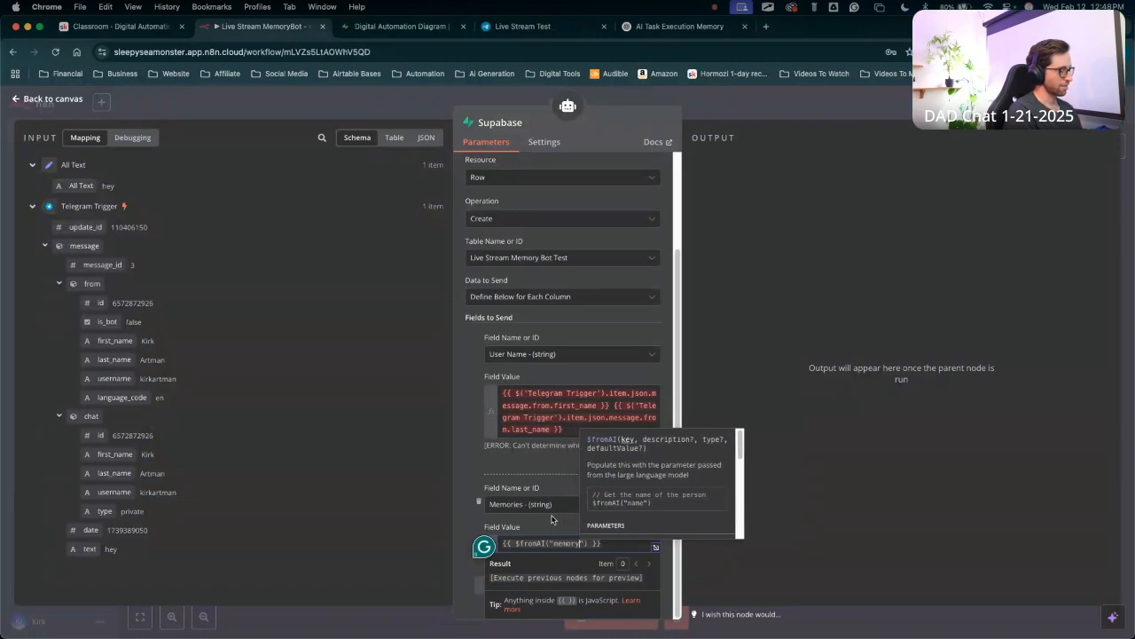
pyautogui.press('Right')
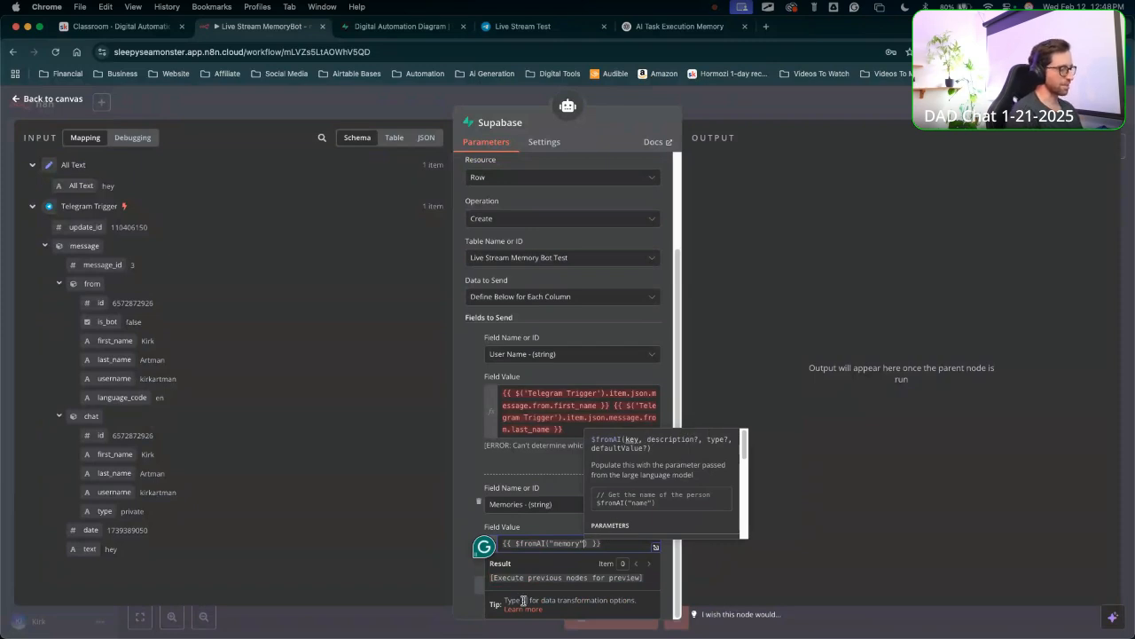
pyautogui.write(', ')
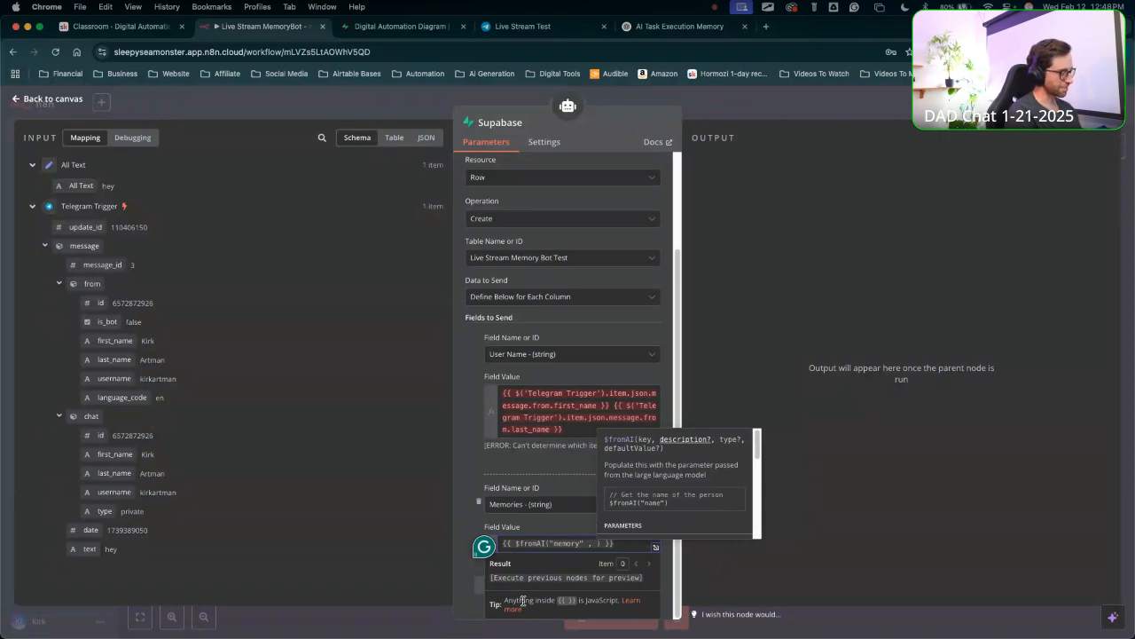
pyautogui.write('"')
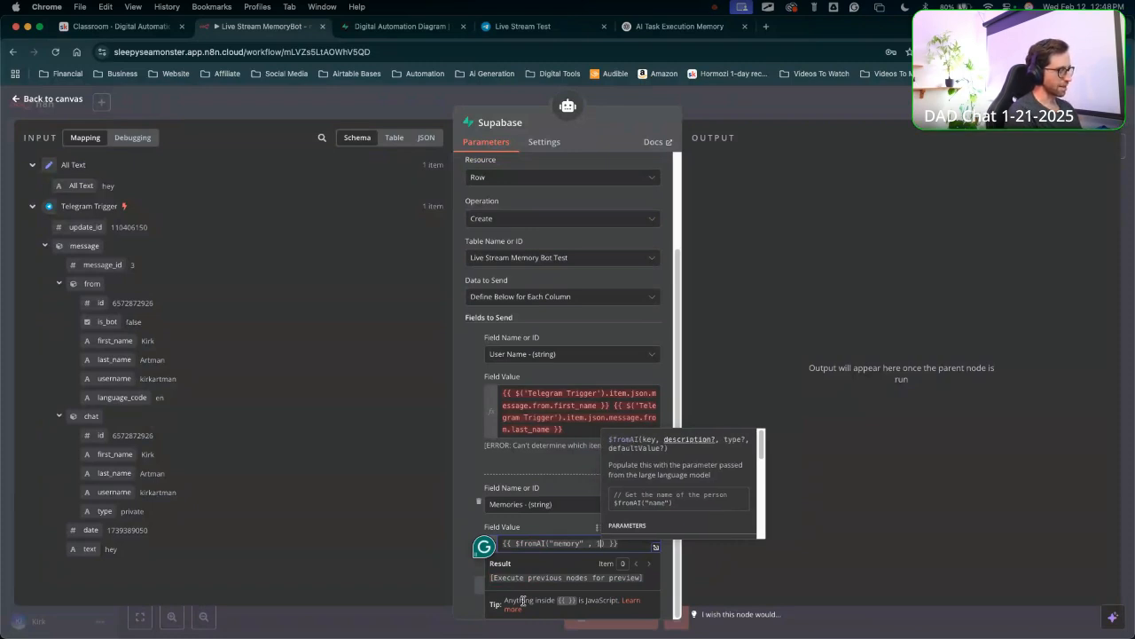
pyautogui.write(' ,')
pyautogui.press('BackSpace')
pyautogui.write('0')
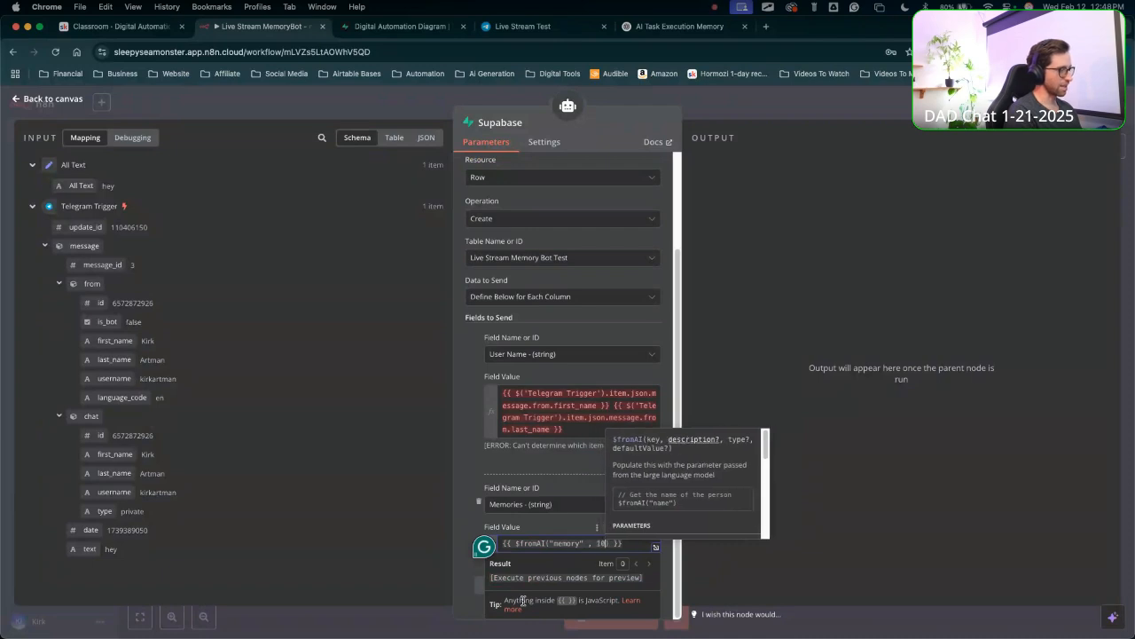
pyautogui.press('BackSpace')
pyautogui.write('-')
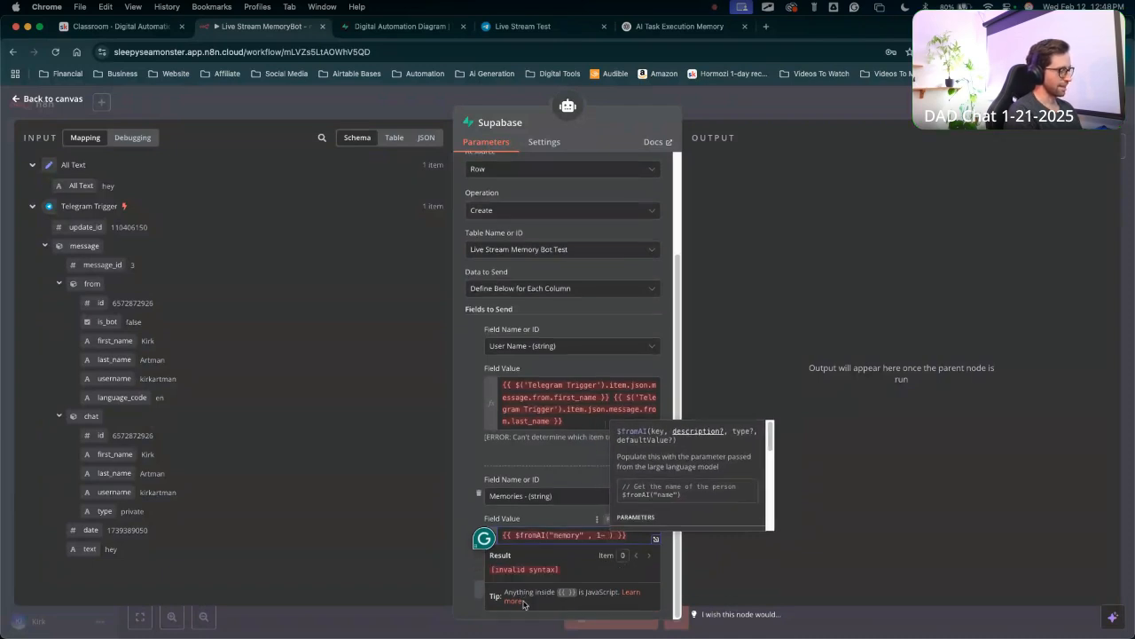
pyautogui.press('BackSpace')
pyautogui.write('sentence')
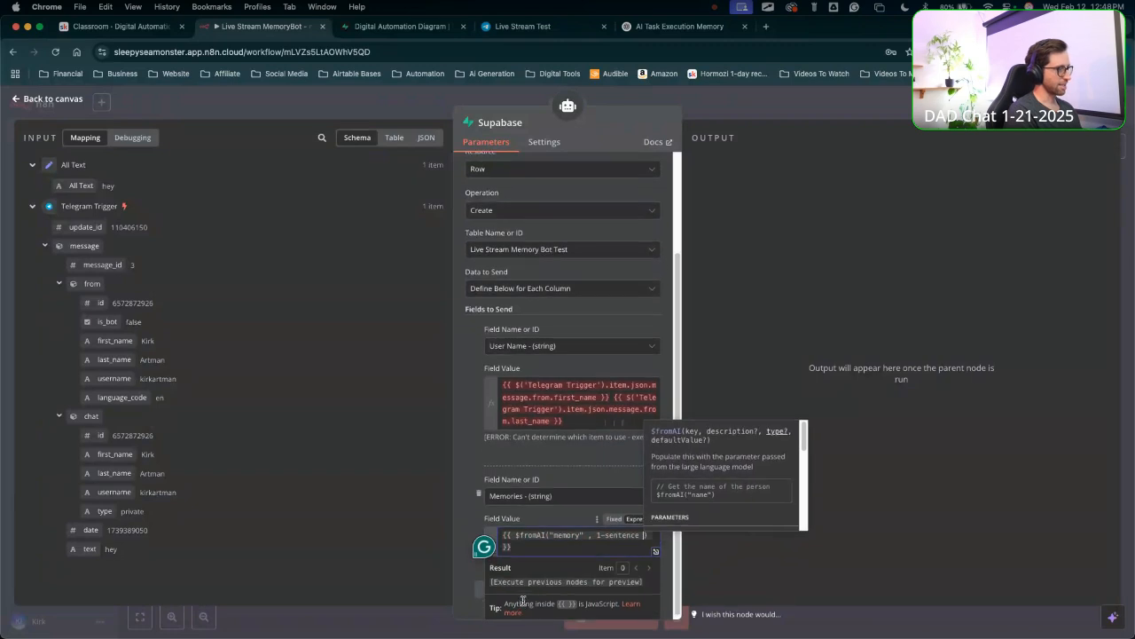
pyautogui.press('BackSpace')
pyautogui.press('BackSpace')
pyautogui.press('BackSpace')
pyautogui.press('BackSpace')
pyautogui.press('BackSpace')
pyautogui.press('BackSpace')
pyautogui.press('BackSpace')
pyautogui.press('BackSpace')
pyautogui.press('BackSpace')
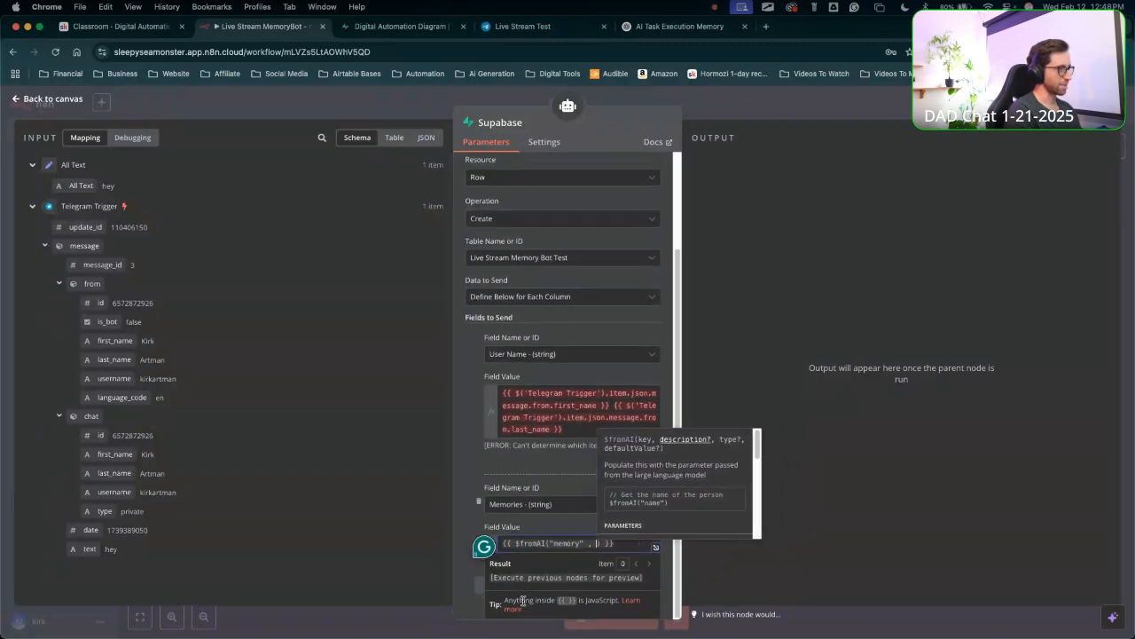
# Begin the quoted description argument of $fromAI() with "1 sentence memory".
pyautogui.write('"')
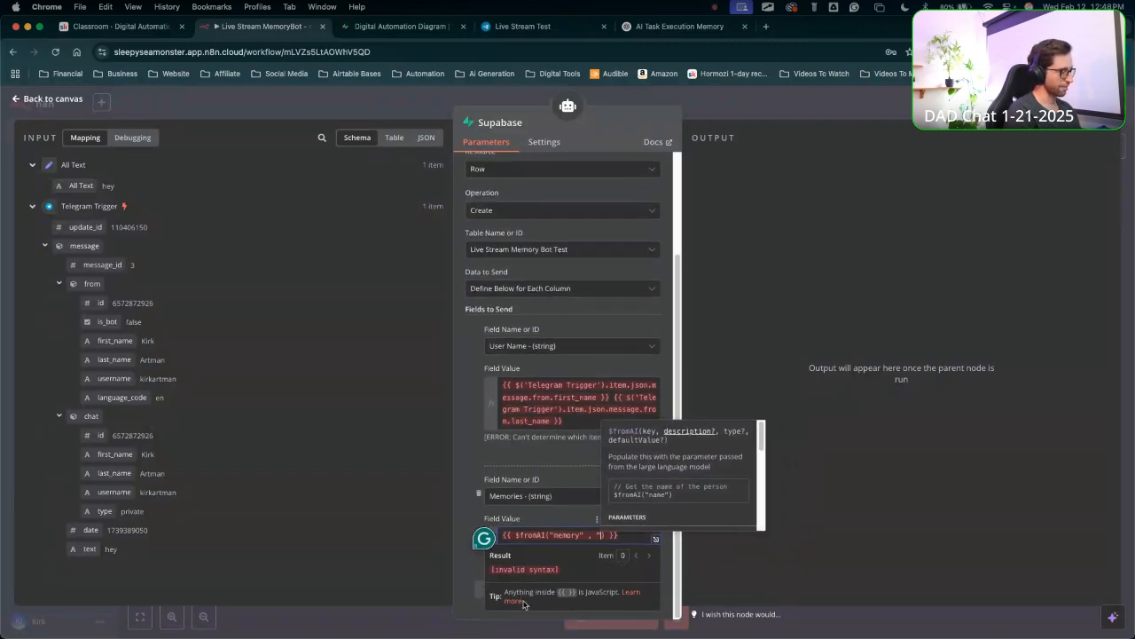
pyautogui.write('1 se')
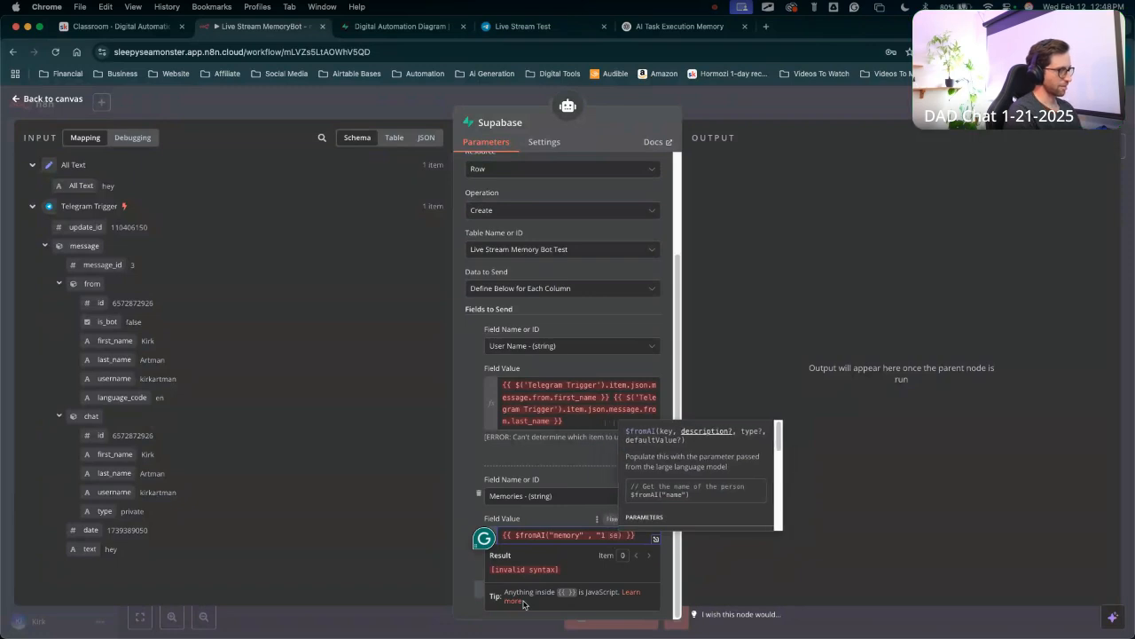
pyautogui.write('ntence')
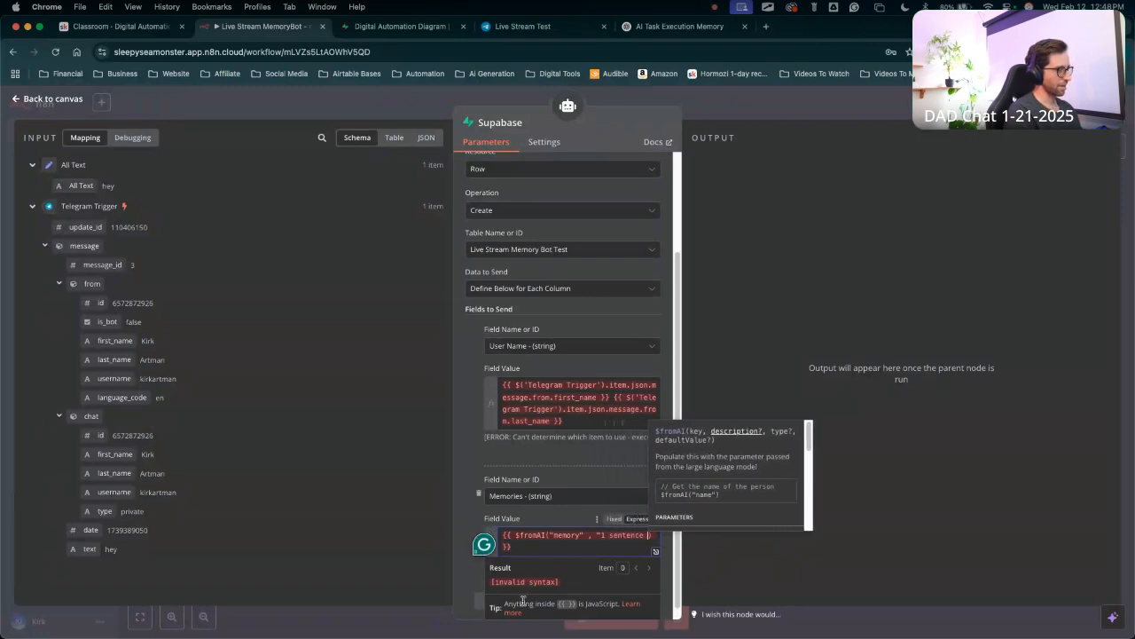
pyautogui.write('ro')
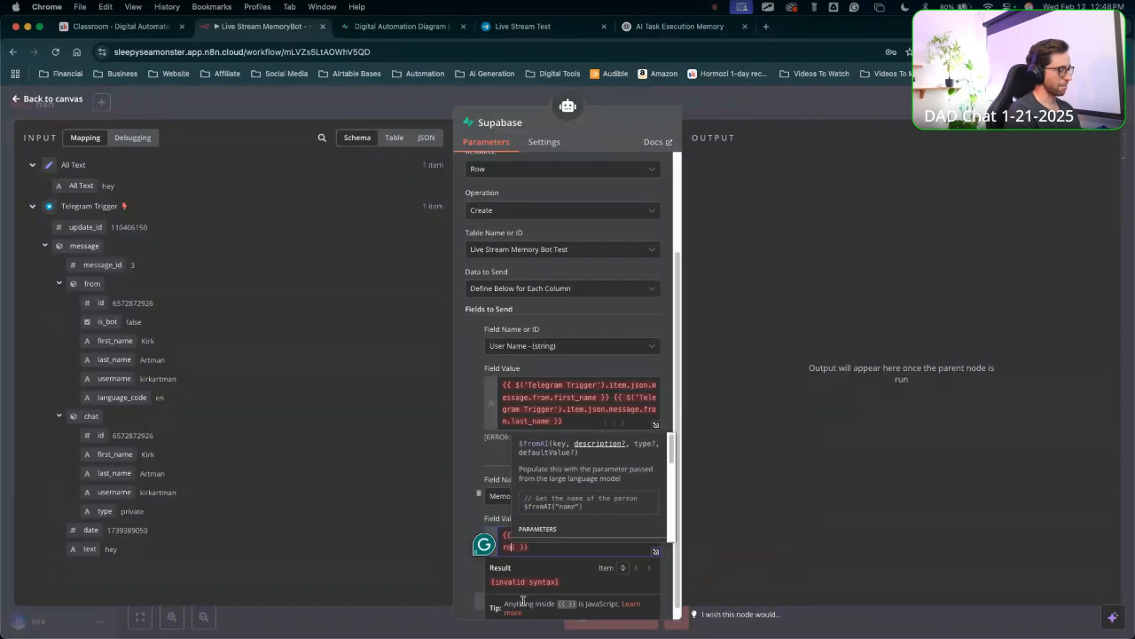
pyautogui.press('BackSpace')
pyautogui.press('BackSpace')
pyautogui.write('o')
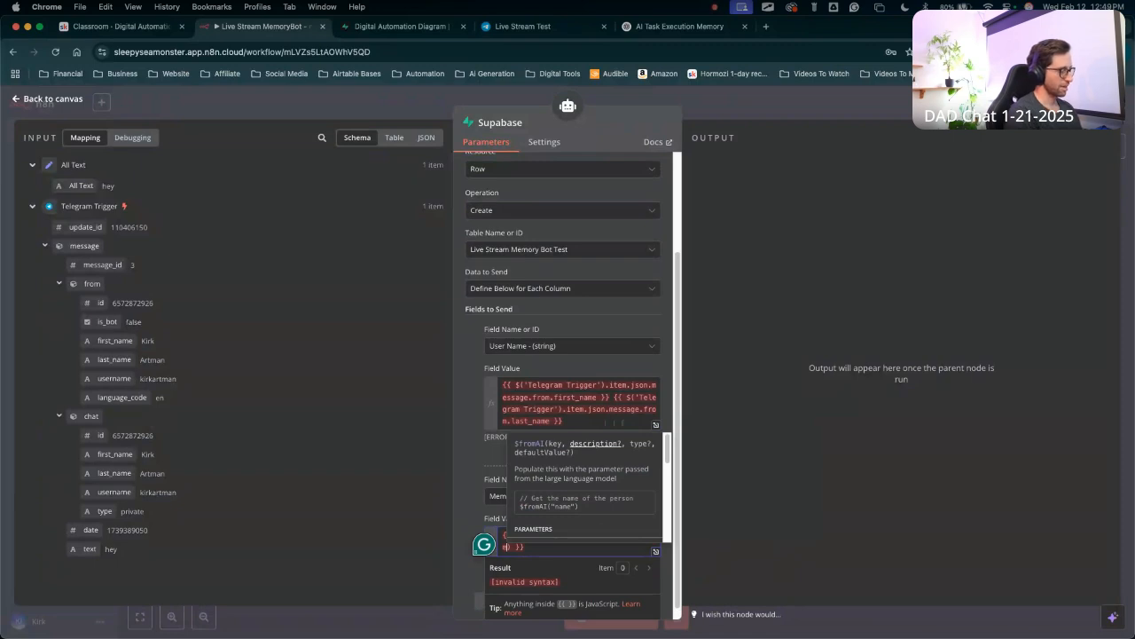
pyautogui.write('mory")')
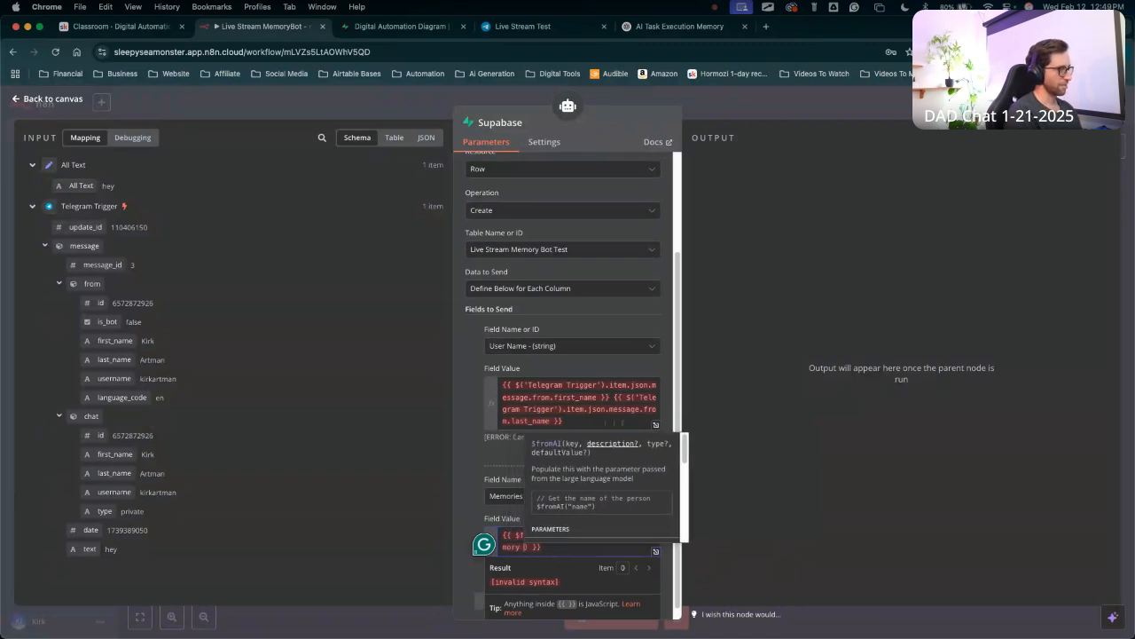
pyautogui.press('BackSpace')
pyautogui.press('BackSpace')
# Complete the $fromAI() description with "based on input from the user" and close the quotation.
pyautogui.write('based on the ')
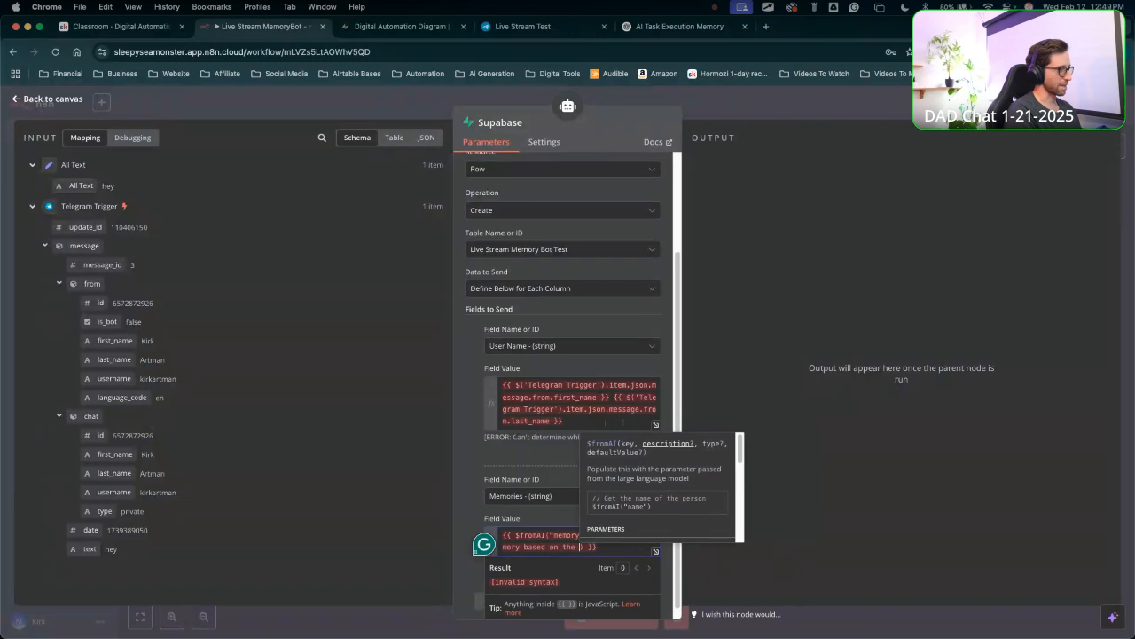
pyautogui.write('de')
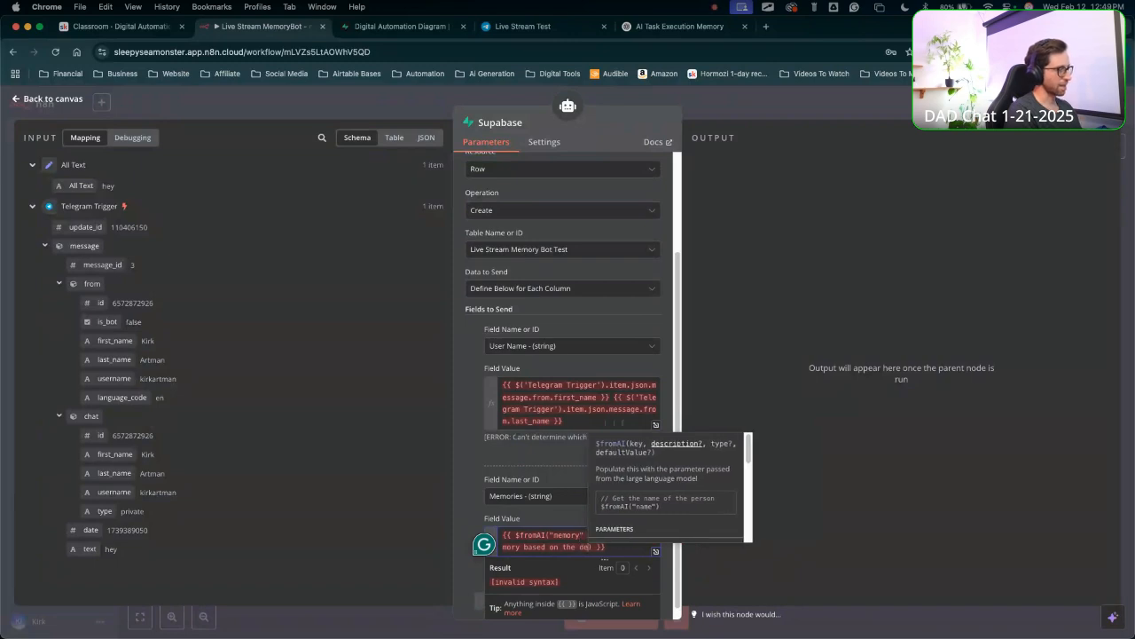
pyautogui.press('BackSpace')
pyautogui.press('BackSpace')
pyautogui.press('BackSpace')
pyautogui.press('BackSpace')
pyautogui.press('BackSpace')
pyautogui.press('BackSpace')
pyautogui.write('in')
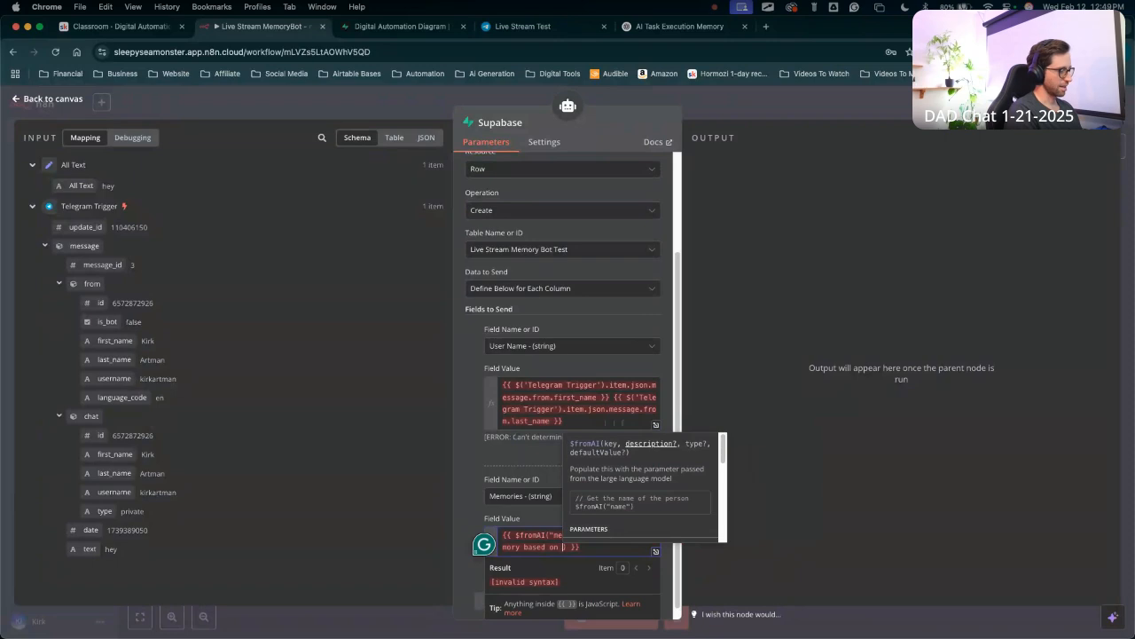
pyautogui.write('put')
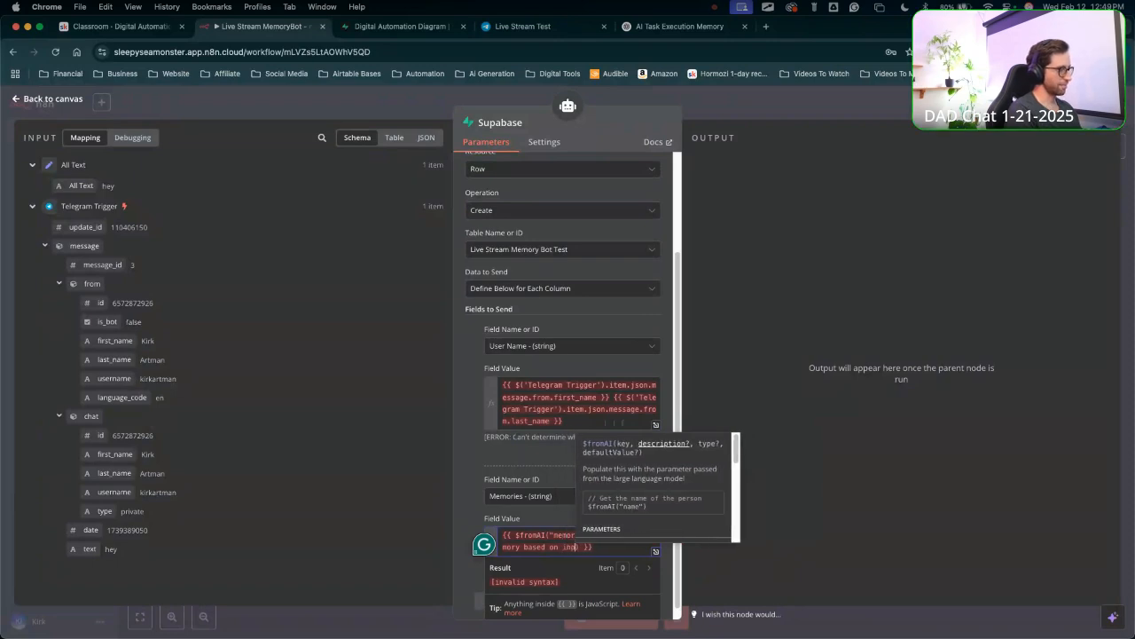
pyautogui.write(' from the ')
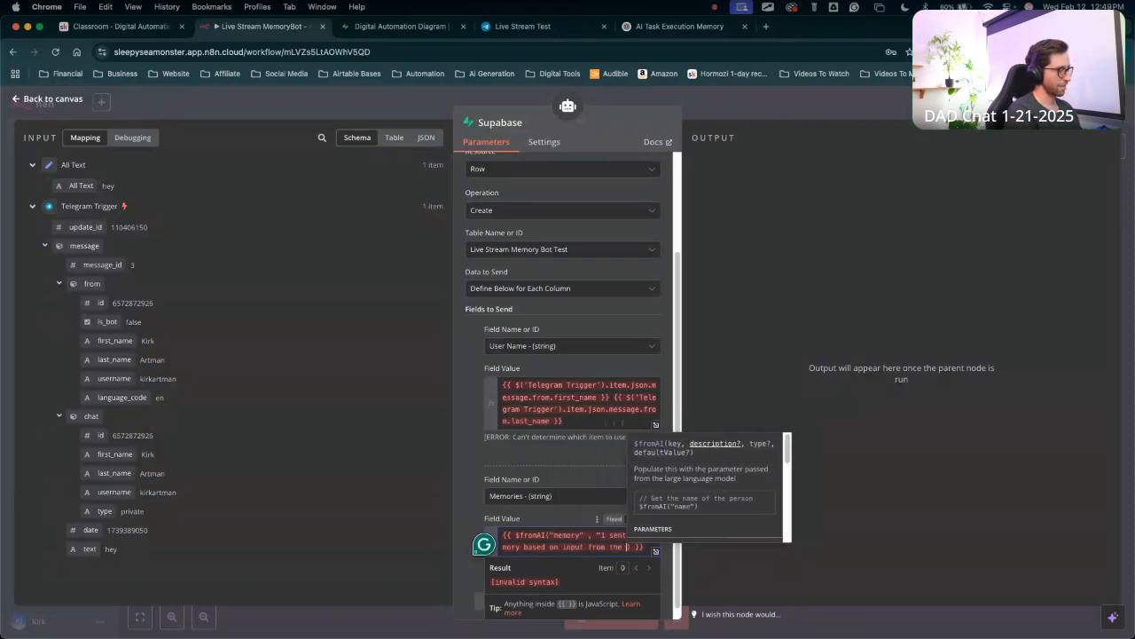
pyautogui.write('user')
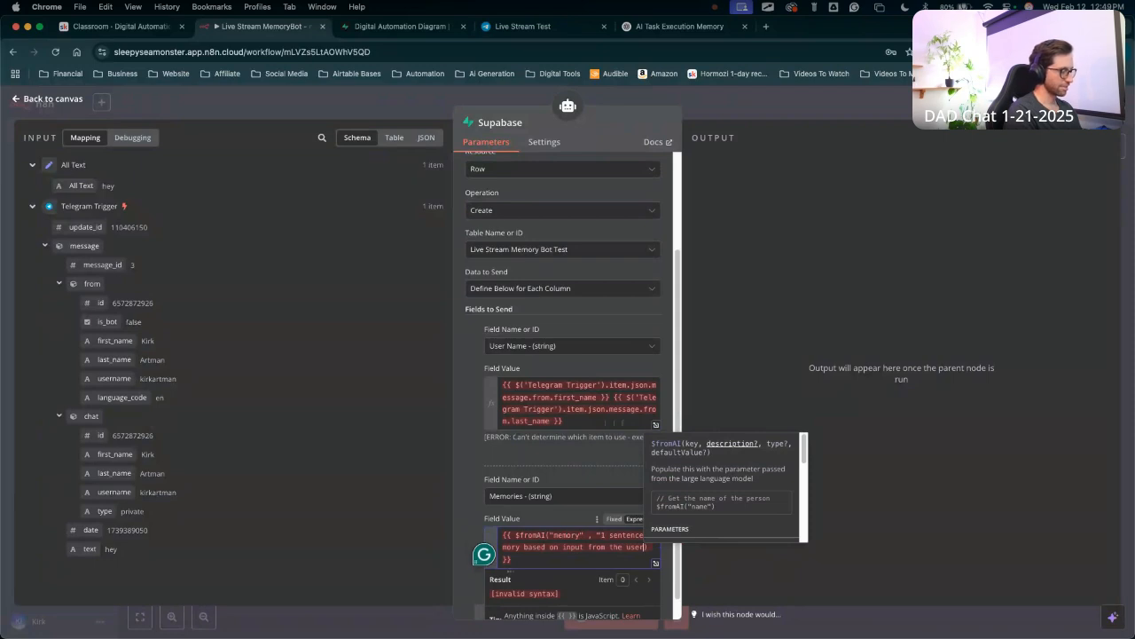
pyautogui.write('"')
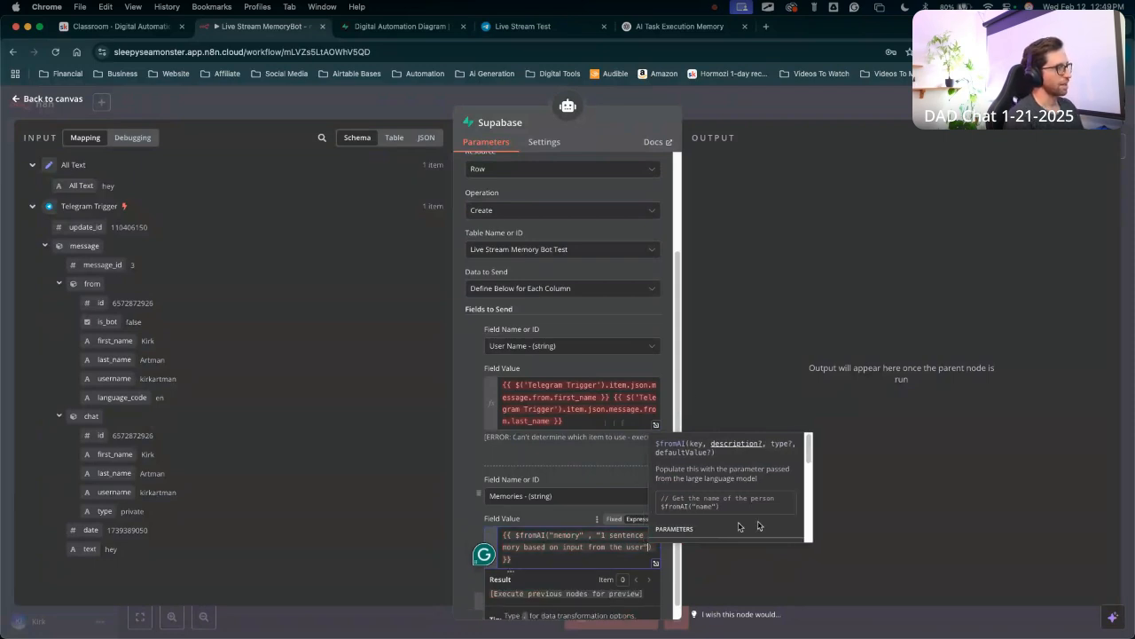
pyautogui.scroll(-1, 585, 430)
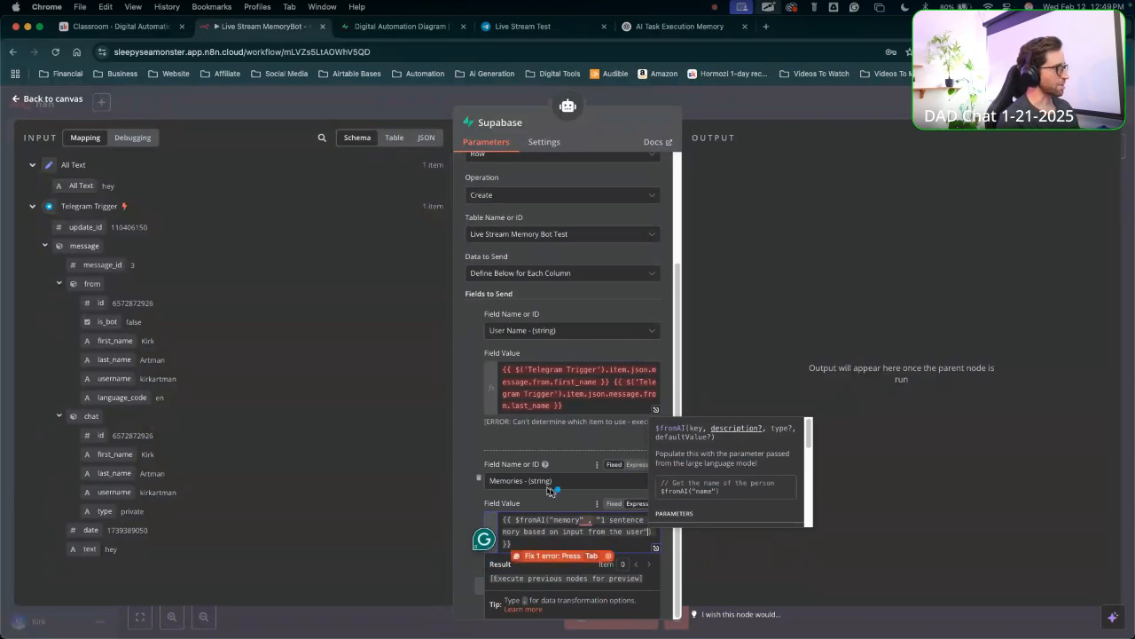
pyautogui.moveTo(484, 441)
pyautogui.mouseDown()
pyautogui.moveTo(563, 493)
pyautogui.moveTo(555, 506)
pyautogui.mouseUp()
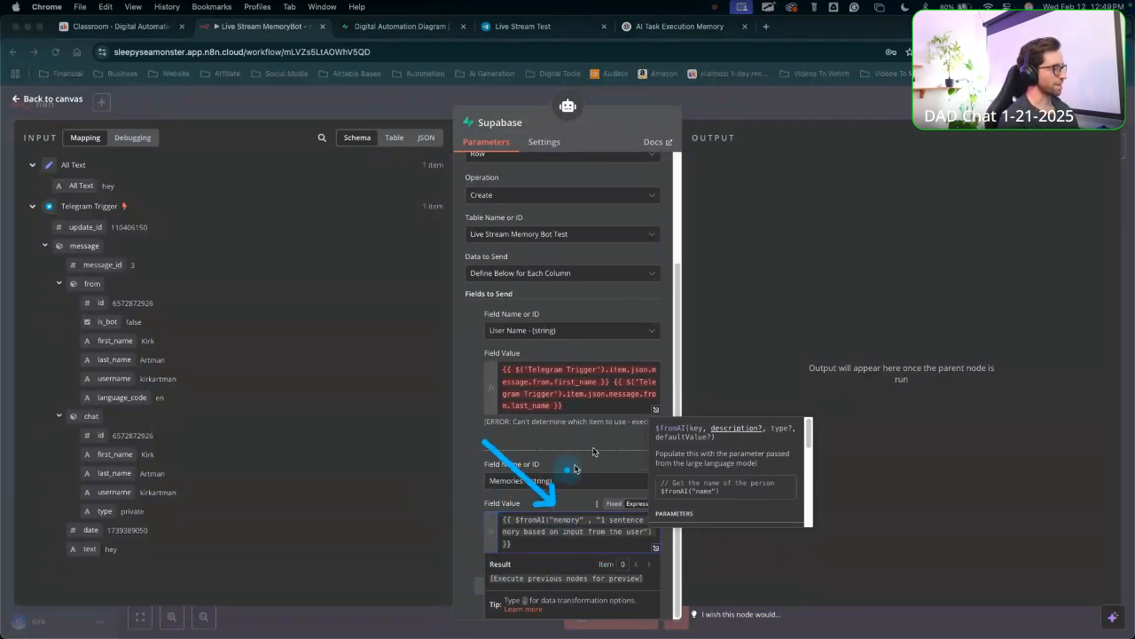
pyautogui.rightClick(473, 508)
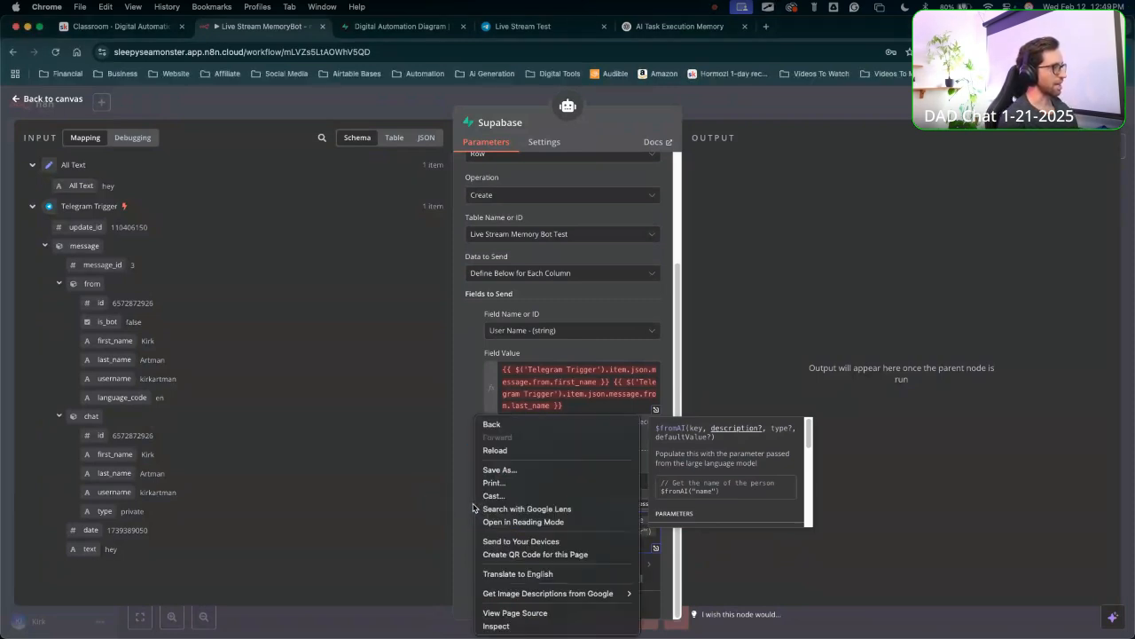
pyautogui.click(472, 506)
pyautogui.doubleClick(471, 505)
pyautogui.moveTo(417, 551); pyautogui.dragTo(510, 526)
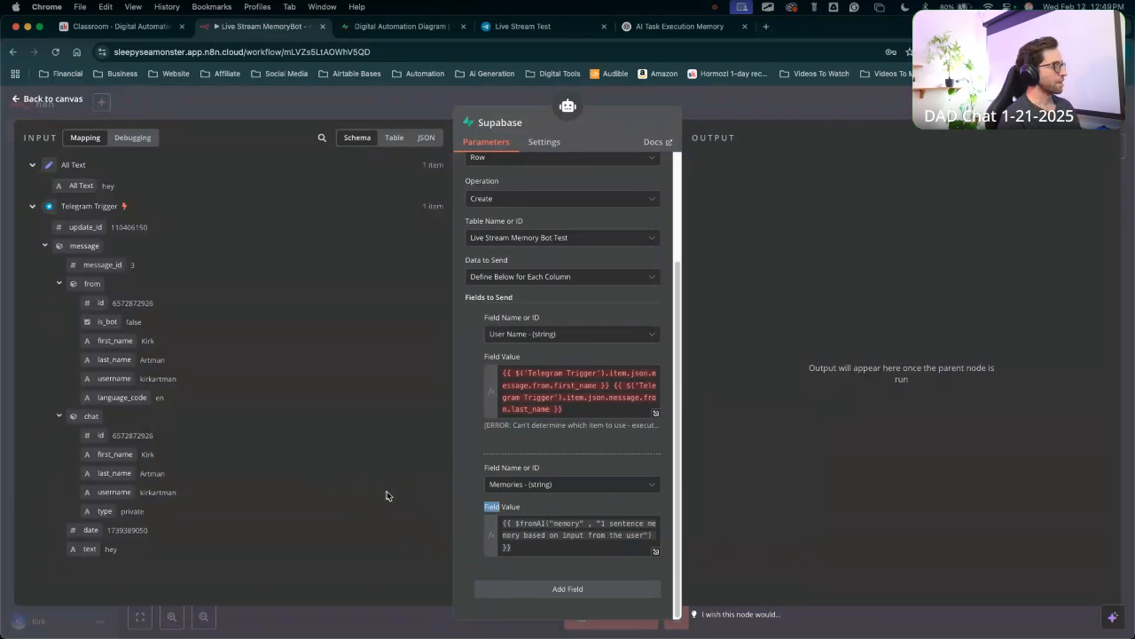
pyautogui.moveTo(385, 504); pyautogui.dragTo(536, 376)
pyautogui.moveTo(389, 502)
pyautogui.mouseDown()
pyautogui.moveTo(199, 349)
pyautogui.moveTo(160, 341)
pyautogui.mouseUp()
pyautogui.moveTo(389, 502)
pyautogui.mouseDown()
pyautogui.moveTo(426, 412)
pyautogui.moveTo(266, 263)
pyautogui.moveTo(171, 379)
pyautogui.moveTo(139, 354)
pyautogui.moveTo(204, 329)
pyautogui.moveTo(265, 355)
pyautogui.moveTo(208, 413)
pyautogui.moveTo(201, 372)
pyautogui.mouseUp()
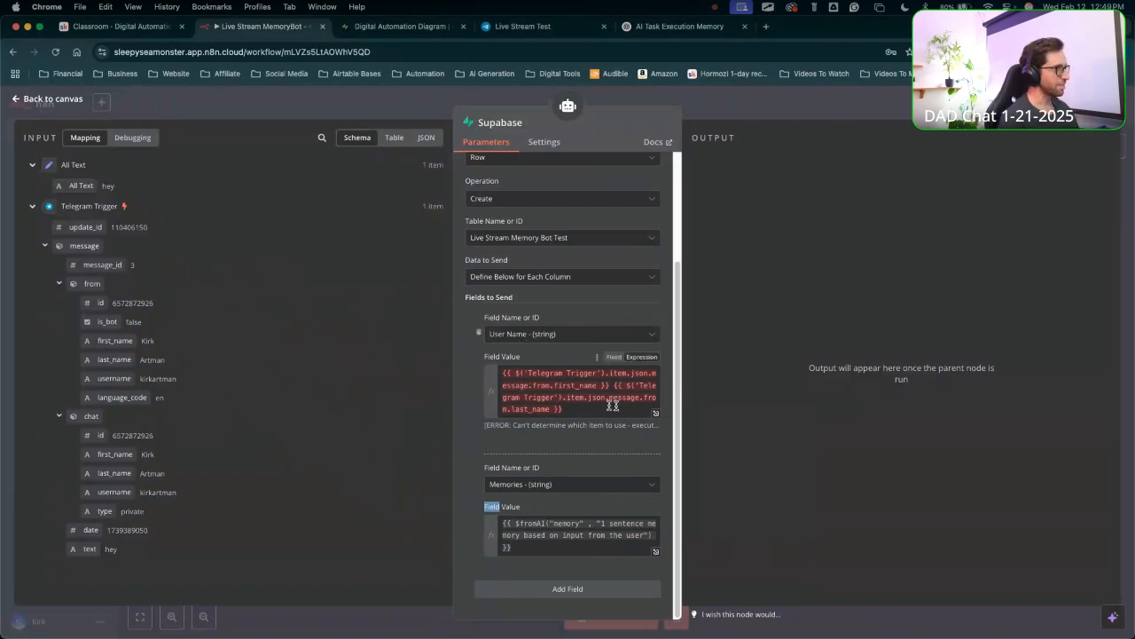
pyautogui.moveTo(386, 500)
pyautogui.mouseDown()
pyautogui.moveTo(469, 426)
pyautogui.moveTo(494, 368)
pyautogui.mouseUp()
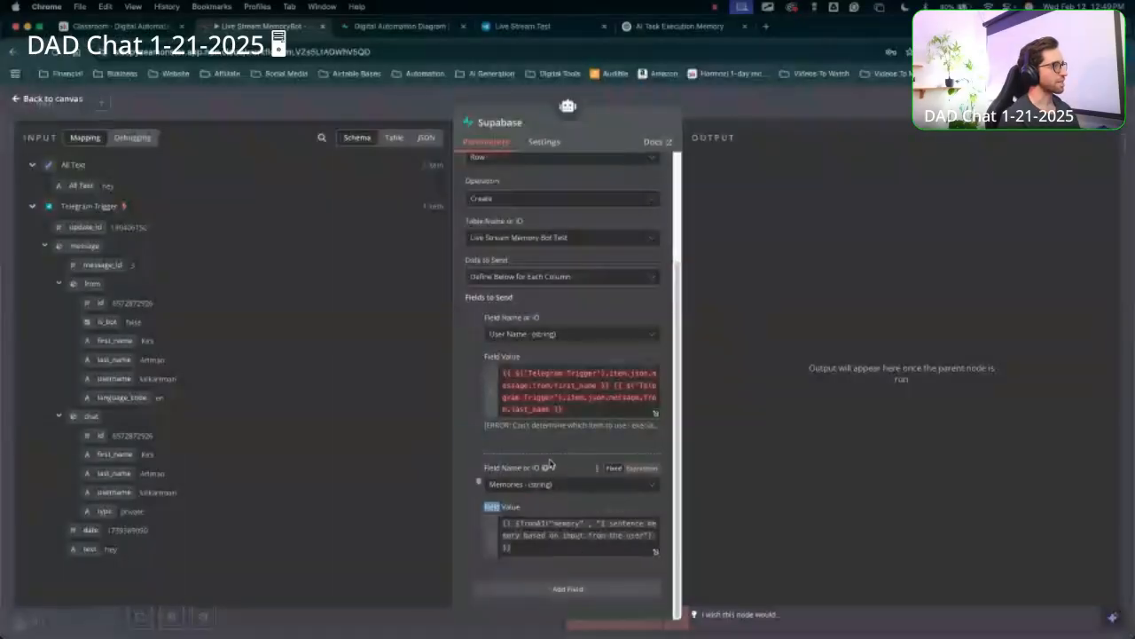
pyautogui.moveTo(465, 435); pyautogui.dragTo(490, 491)
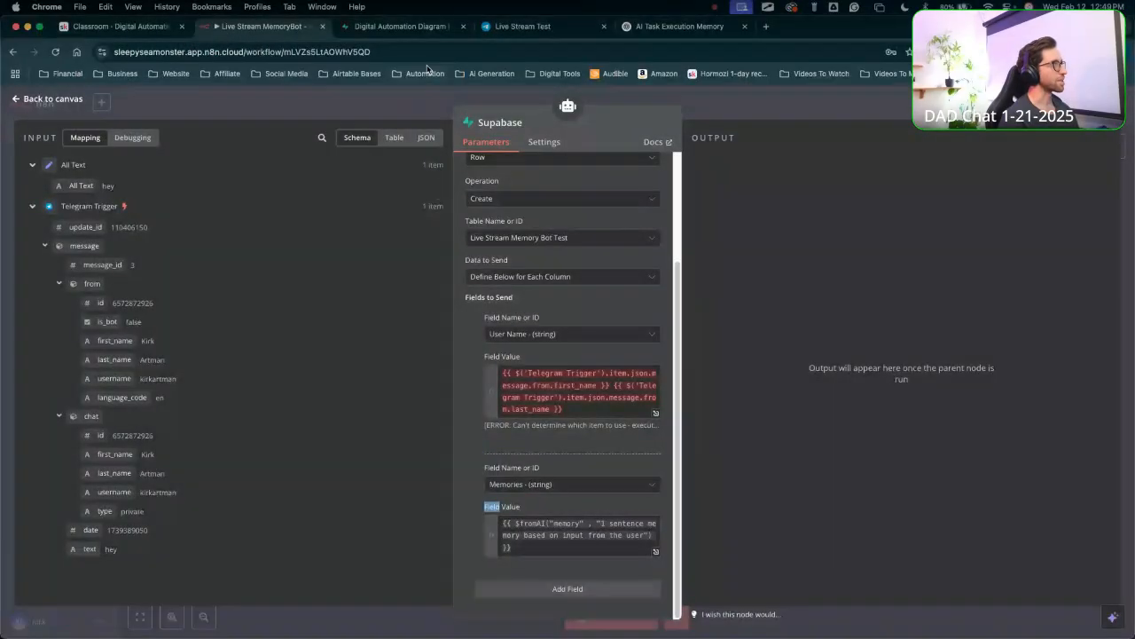
# Add a third field to send in the Supabase tool and assign it to the Tel Chat ID (number) column.
pyautogui.click(415, 29)
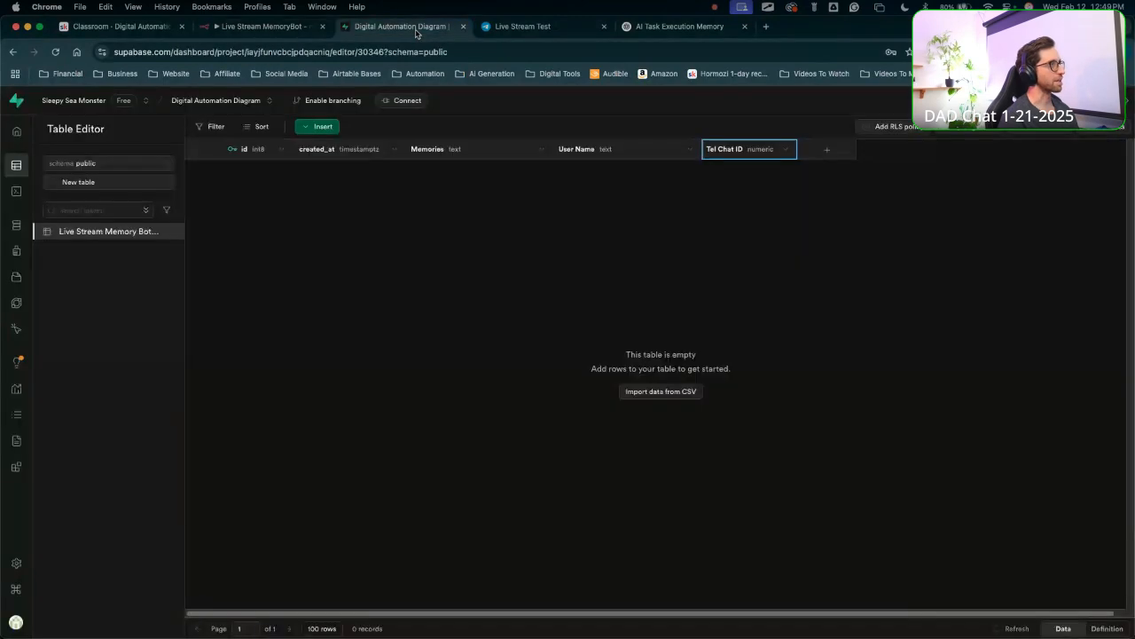
pyautogui.click(526, 27)
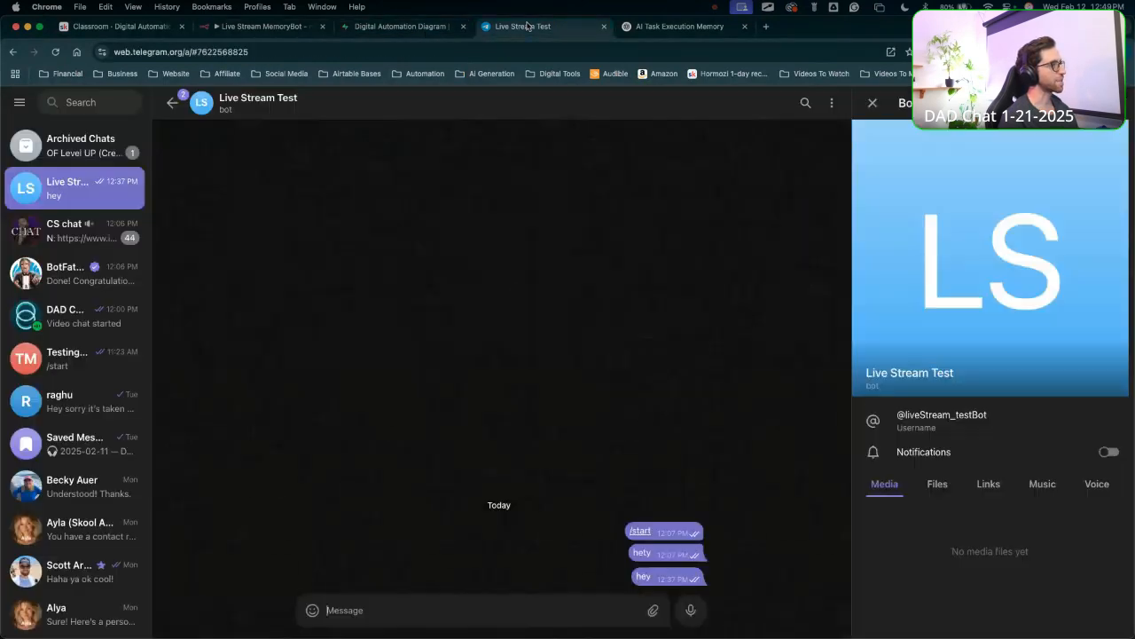
pyautogui.click(261, 26)
pyautogui.click(541, 589)
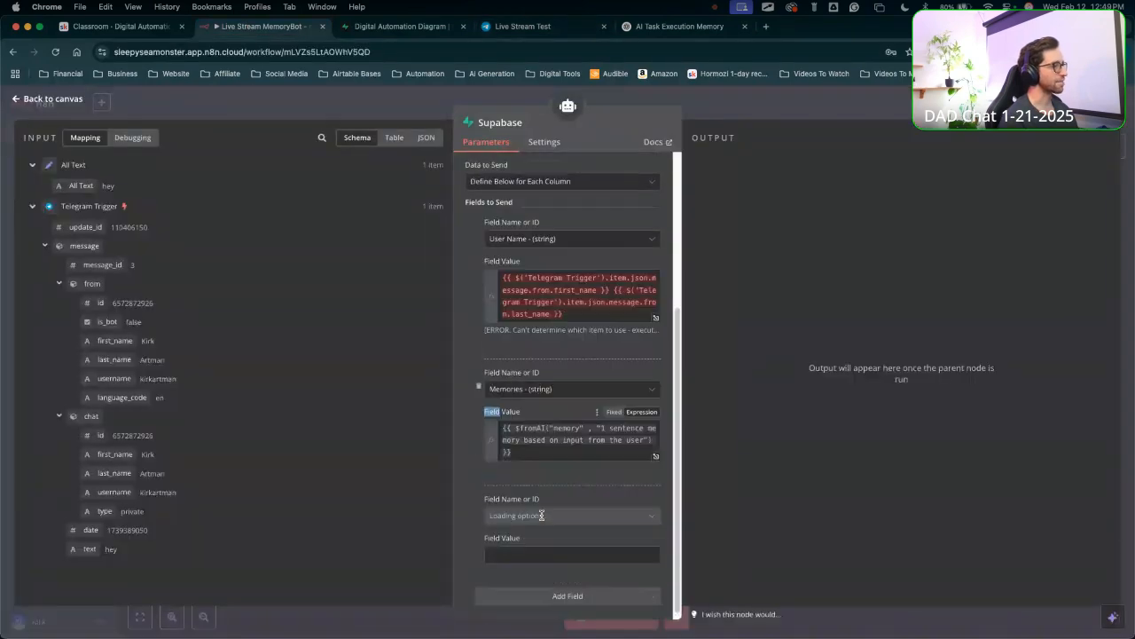
pyautogui.click(506, 511)
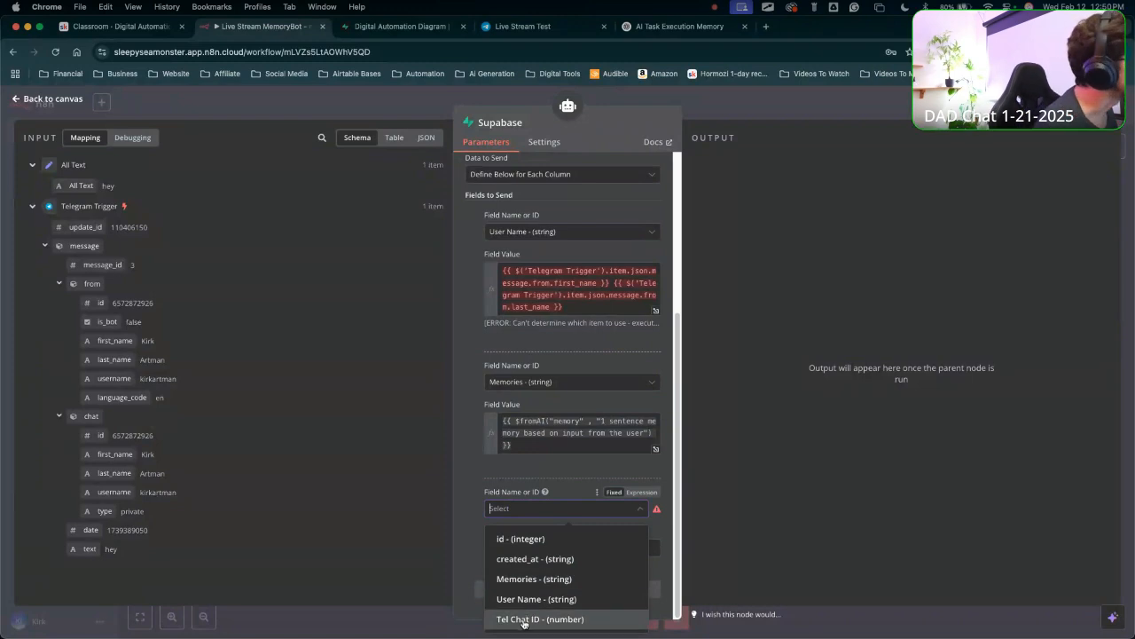
pyautogui.click(525, 619)
# Map the chat id from the Telegram Trigger message into the Tel Chat ID field value and return to the canvas.
pyautogui.click(522, 550)
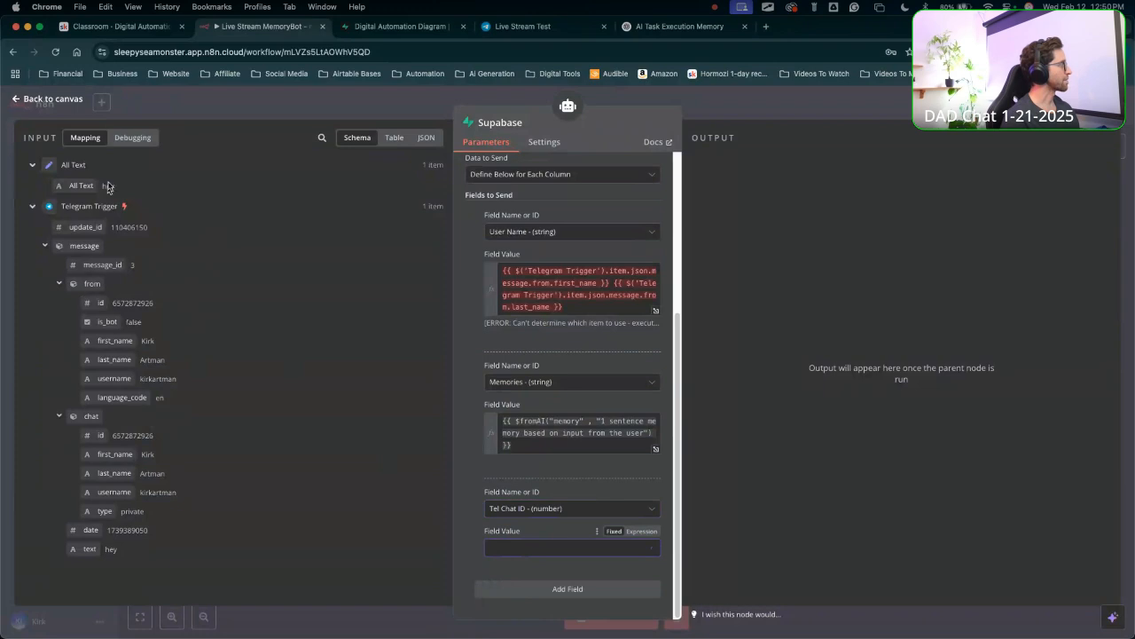
pyautogui.moveTo(97, 435); pyautogui.dragTo(505, 545)
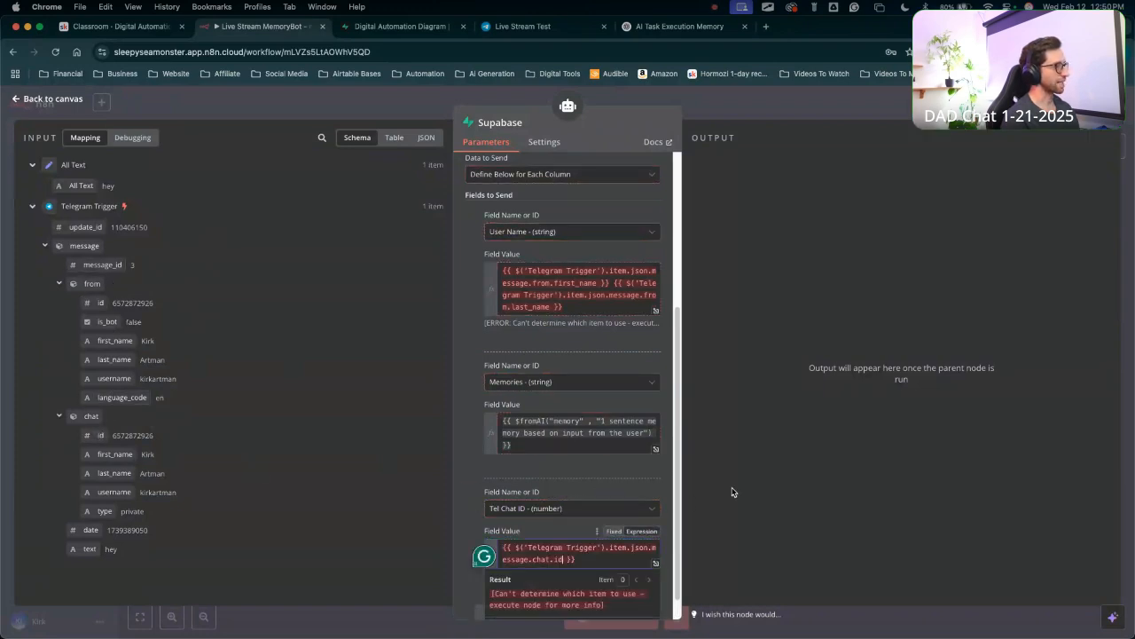
pyautogui.click(711, 98)
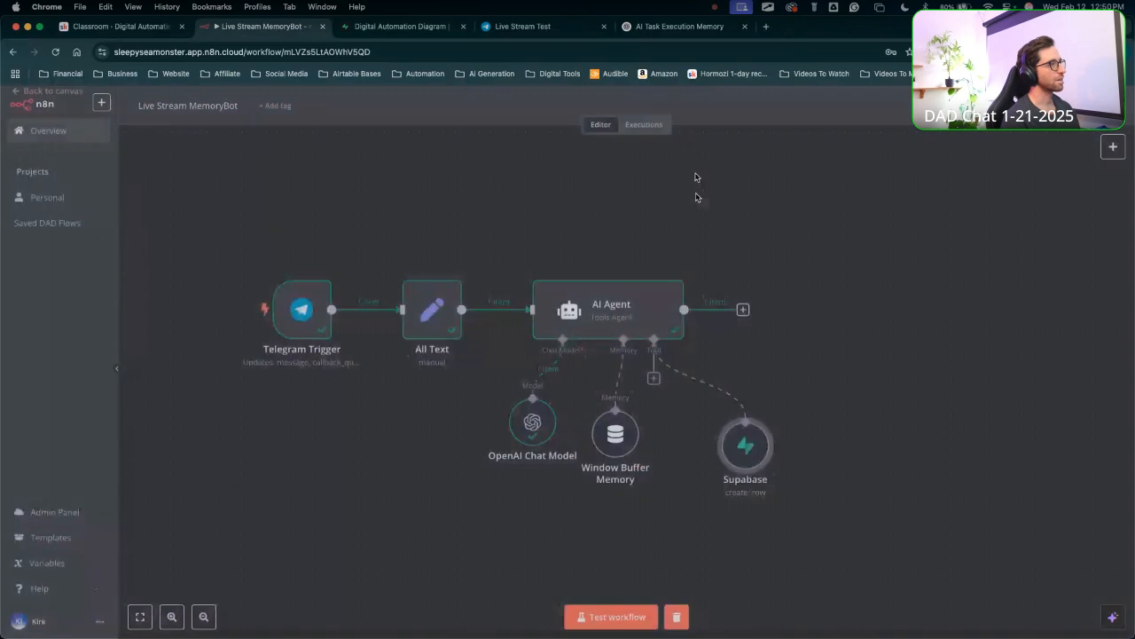
# Reopen the Supabase tool and review the available Tool Description options.
pyautogui.doubleClick(750, 439)
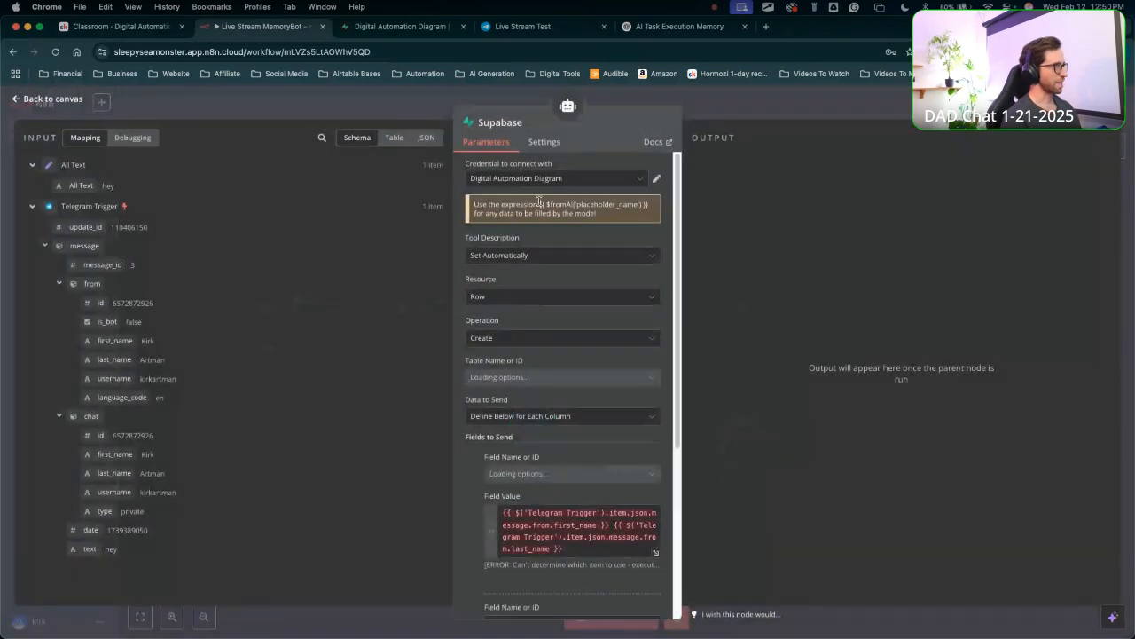
pyautogui.moveTo(388, 368); pyautogui.dragTo(473, 261)
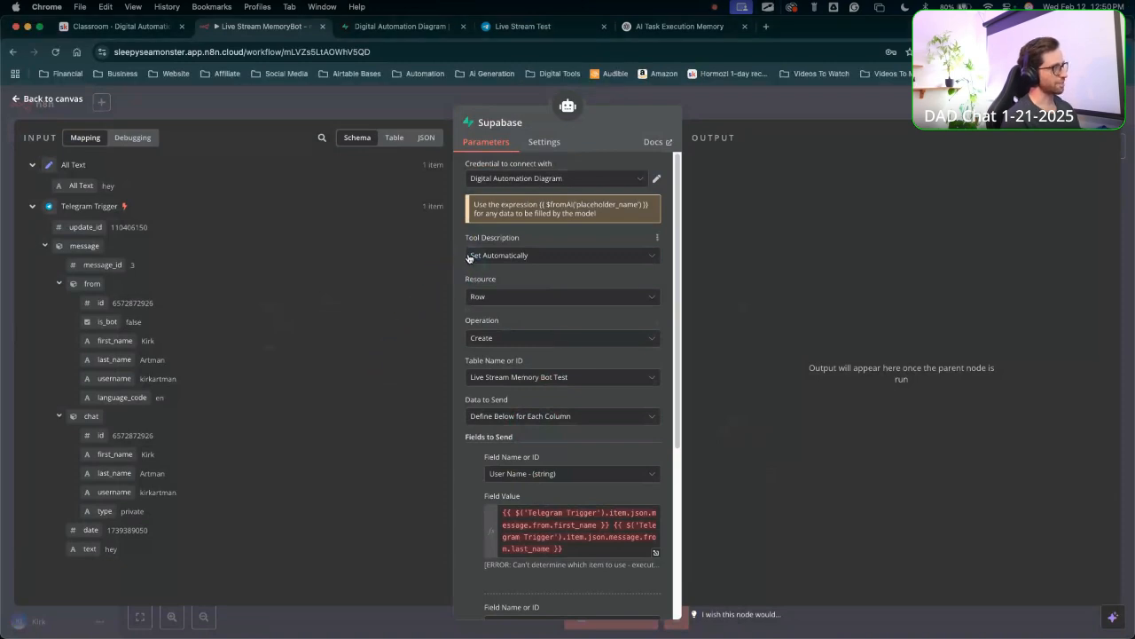
pyautogui.click(490, 257)
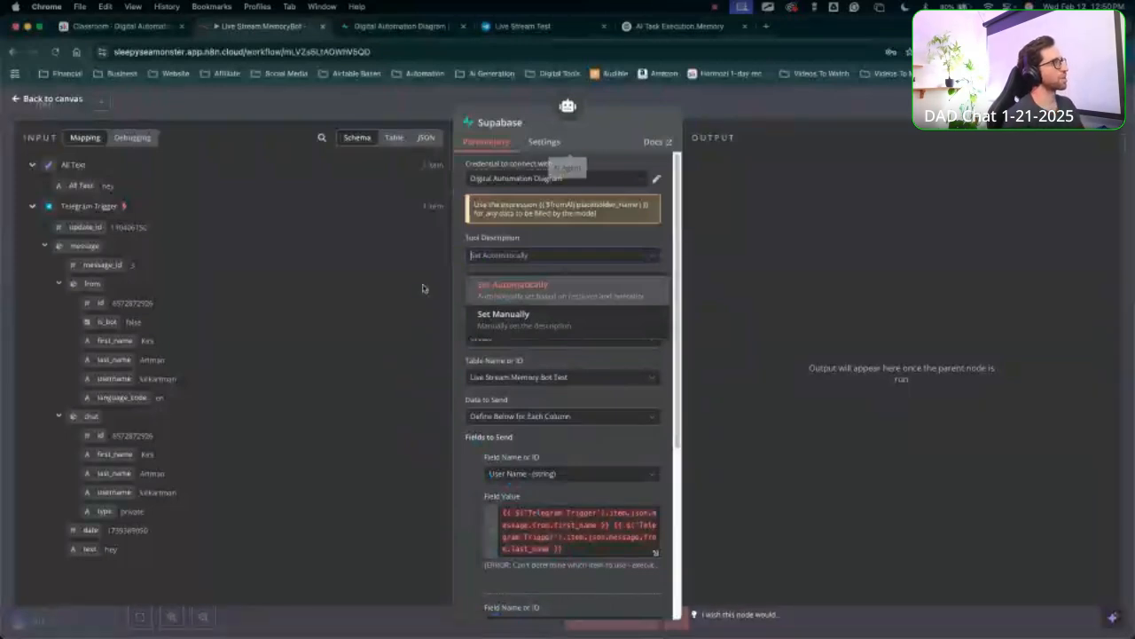
pyautogui.click(347, 376)
pyautogui.moveTo(373, 390); pyautogui.dragTo(468, 259)
pyautogui.click(470, 255)
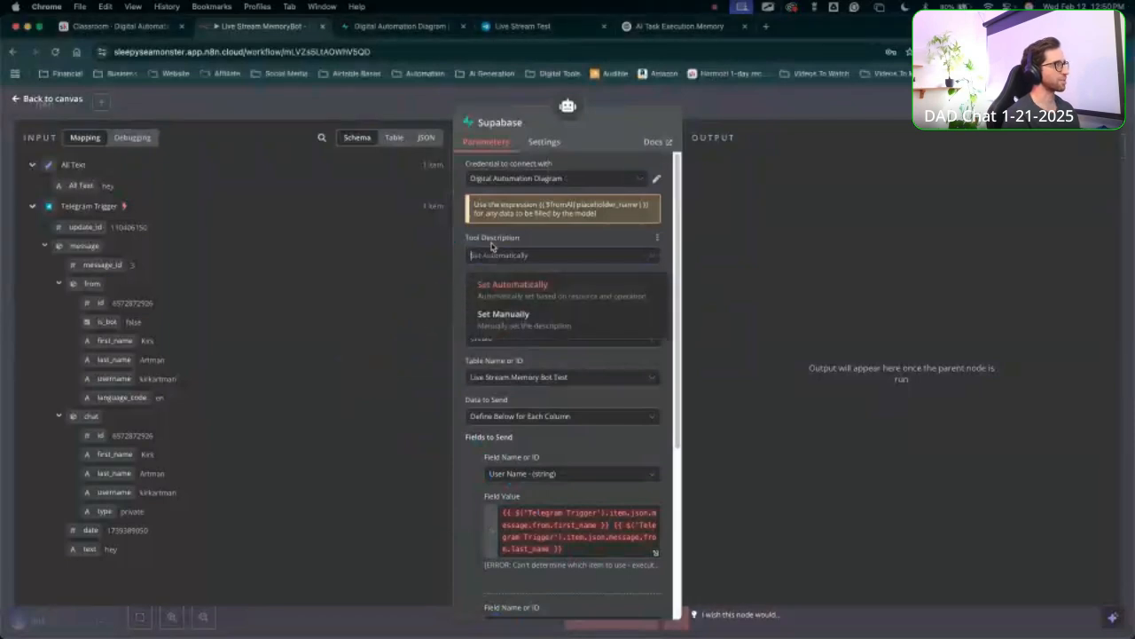
# Rename the Supabase tool node to Store_Memory and return to the canvas.
pyautogui.click(502, 122)
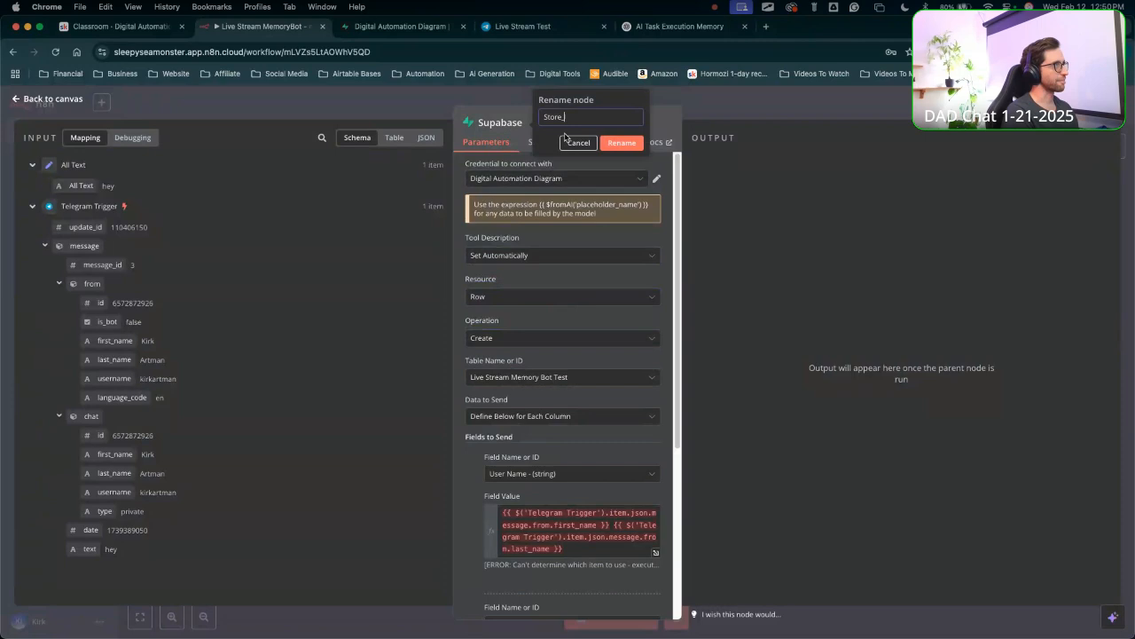
pyautogui.write('Store_Memory')
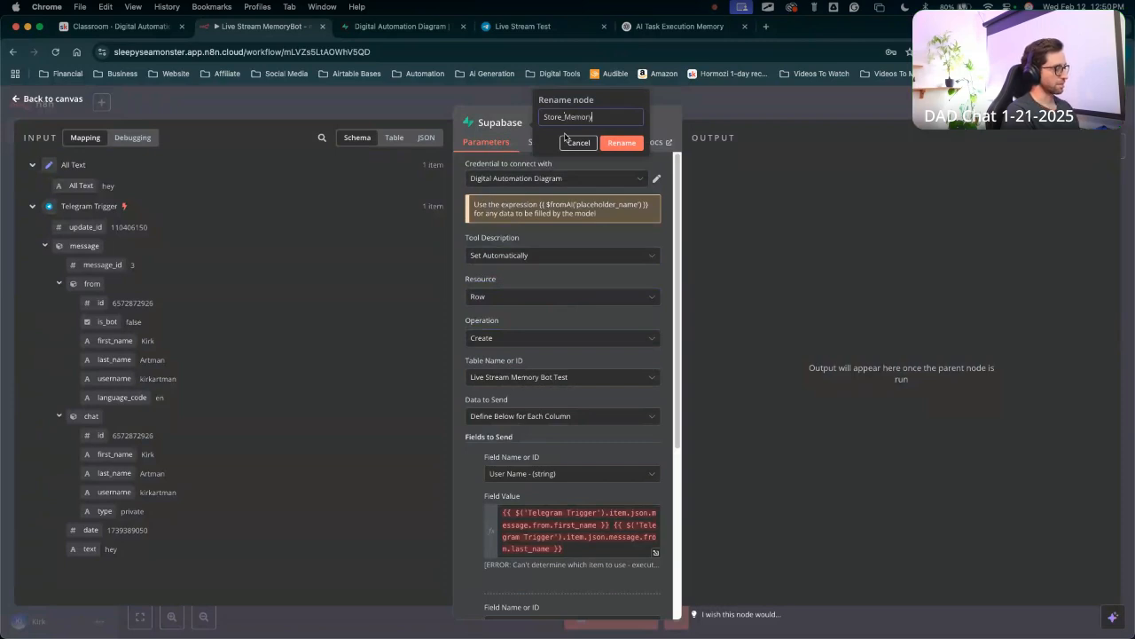
pyautogui.click(633, 143)
pyautogui.press('Escape')
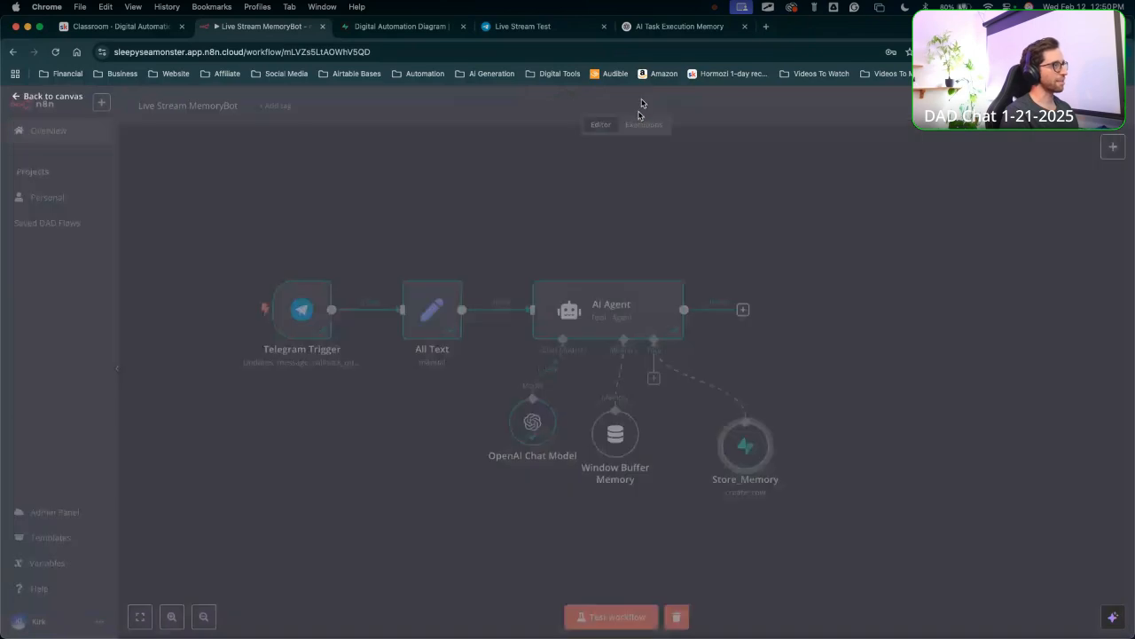
# Review the AI Agent's expanded system message for its instructions on calling the Store_Memory tool.
pyautogui.doubleClick(595, 328)
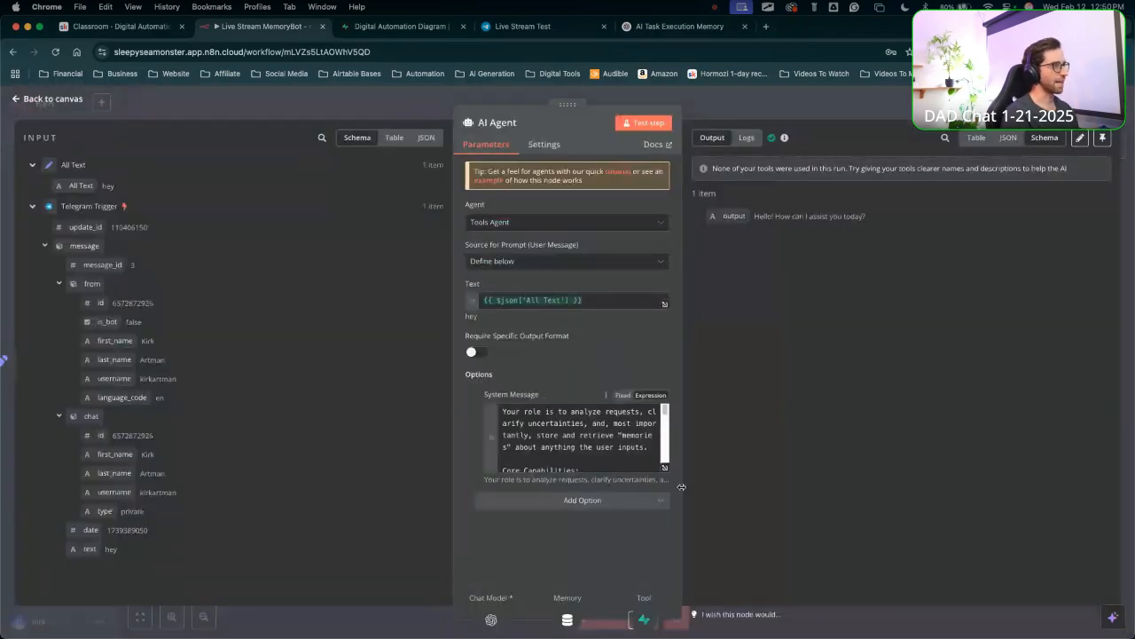
pyautogui.click(665, 466)
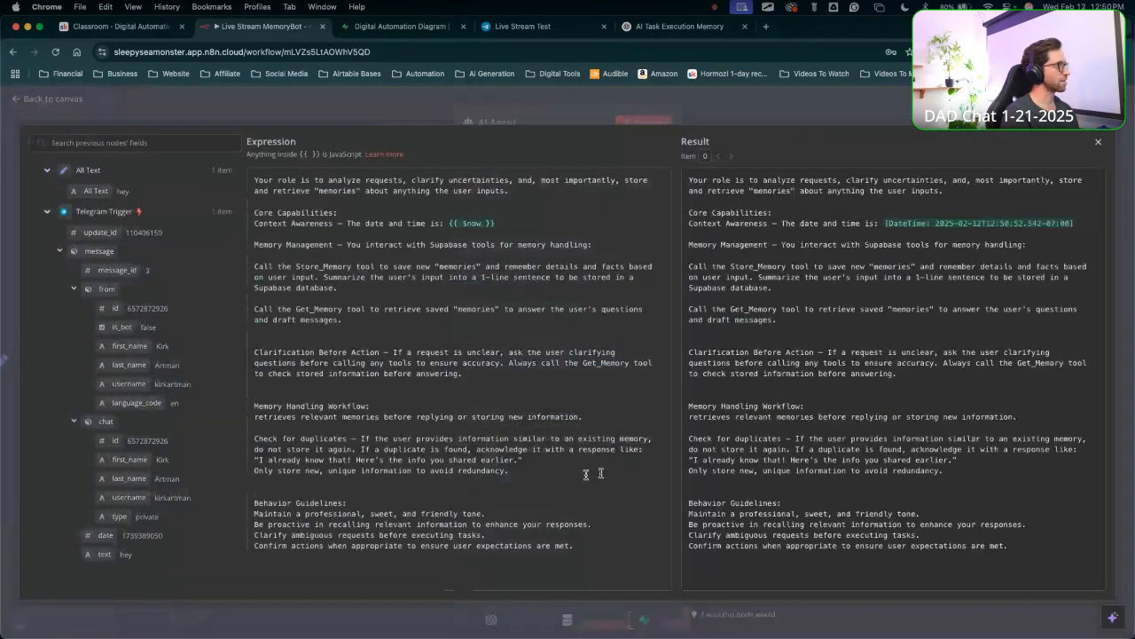
pyautogui.moveTo(342, 443); pyautogui.dragTo(330, 277)
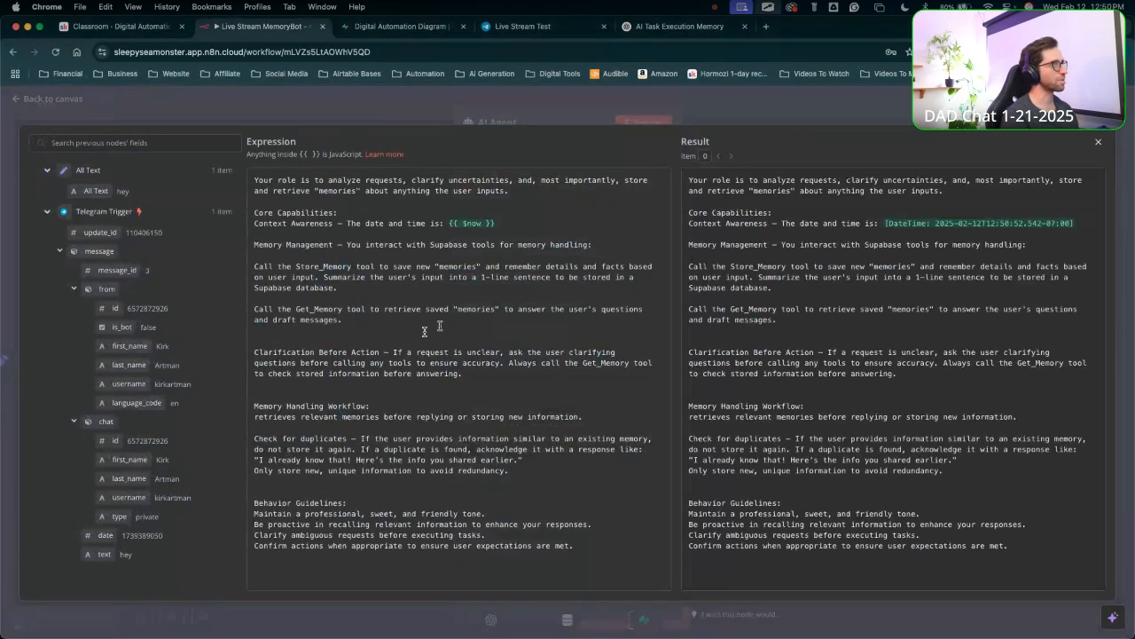
pyautogui.click(727, 98)
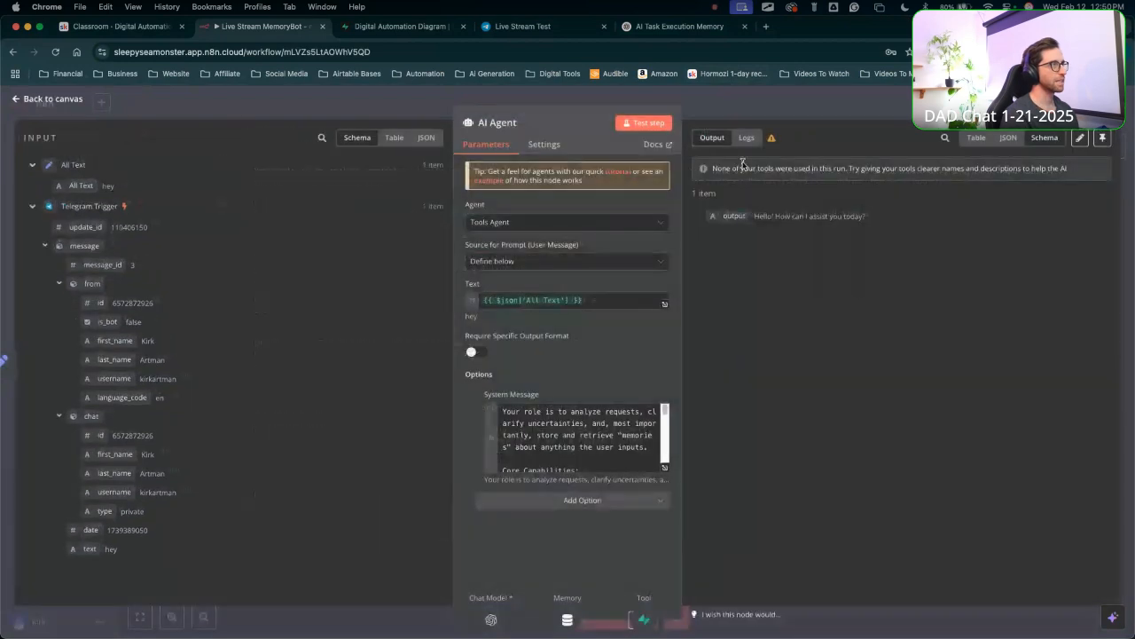
pyautogui.click(744, 102)
# Reposition the Store_Memory node below the AI Agent and start a test run of the workflow.
pyautogui.moveTo(760, 610)
pyautogui.mouseDown()
pyautogui.moveTo(725, 476)
pyautogui.moveTo(759, 484)
pyautogui.moveTo(710, 489)
pyautogui.moveTo(703, 505)
pyautogui.mouseUp()
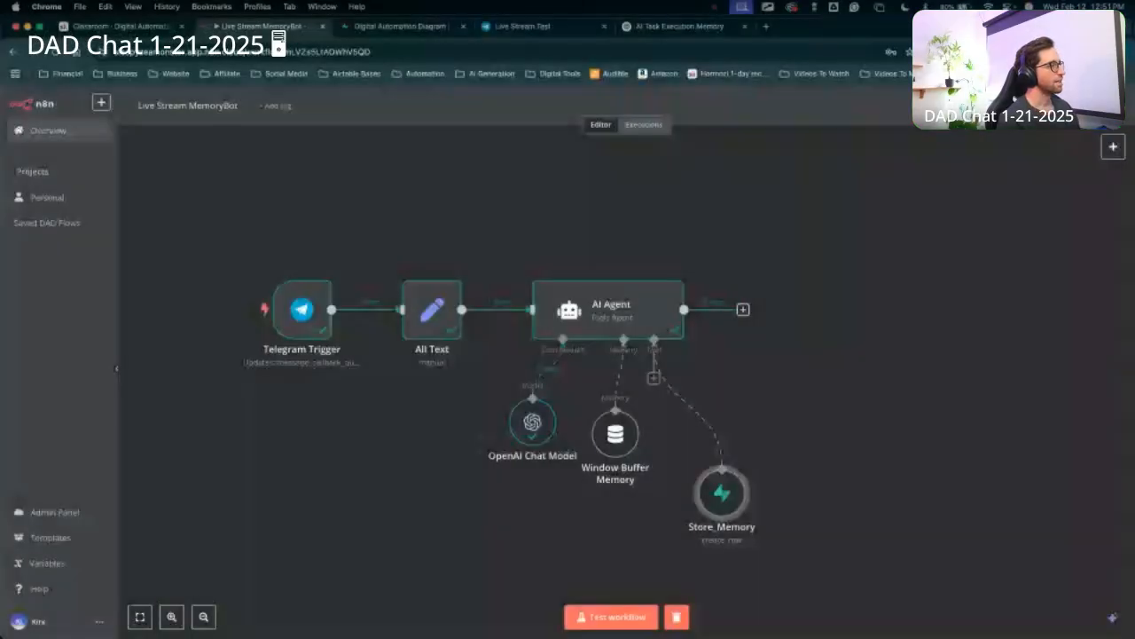
pyautogui.click(620, 615)
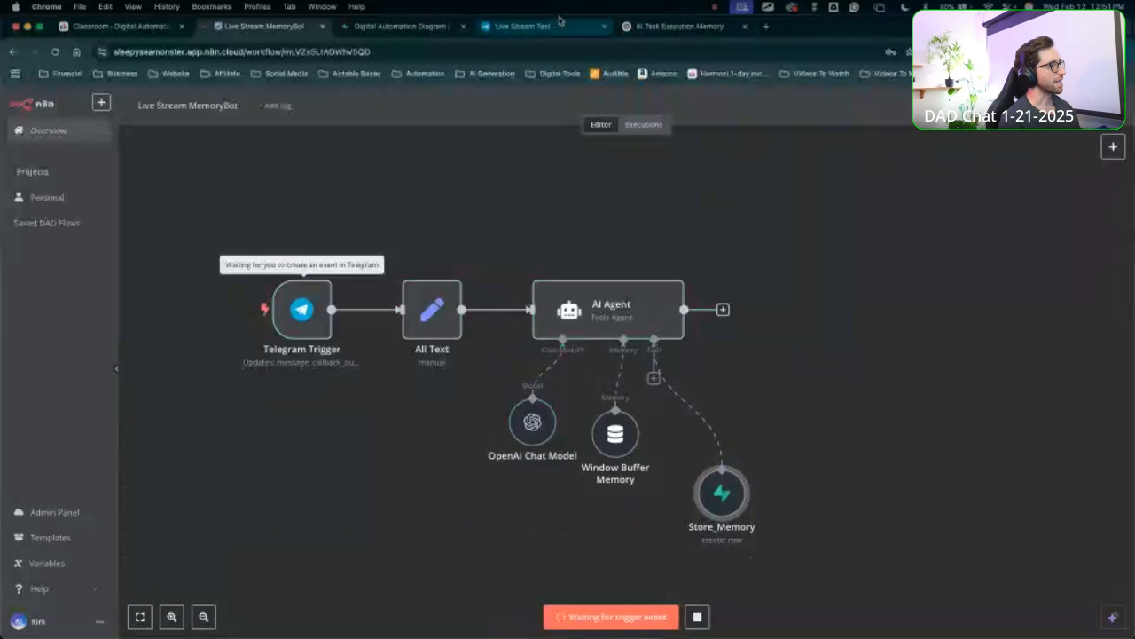
# Switch to the Live Stream Test bot chat in Telegram and send a message asking it to remember the user's name.
pyautogui.click(532, 25)
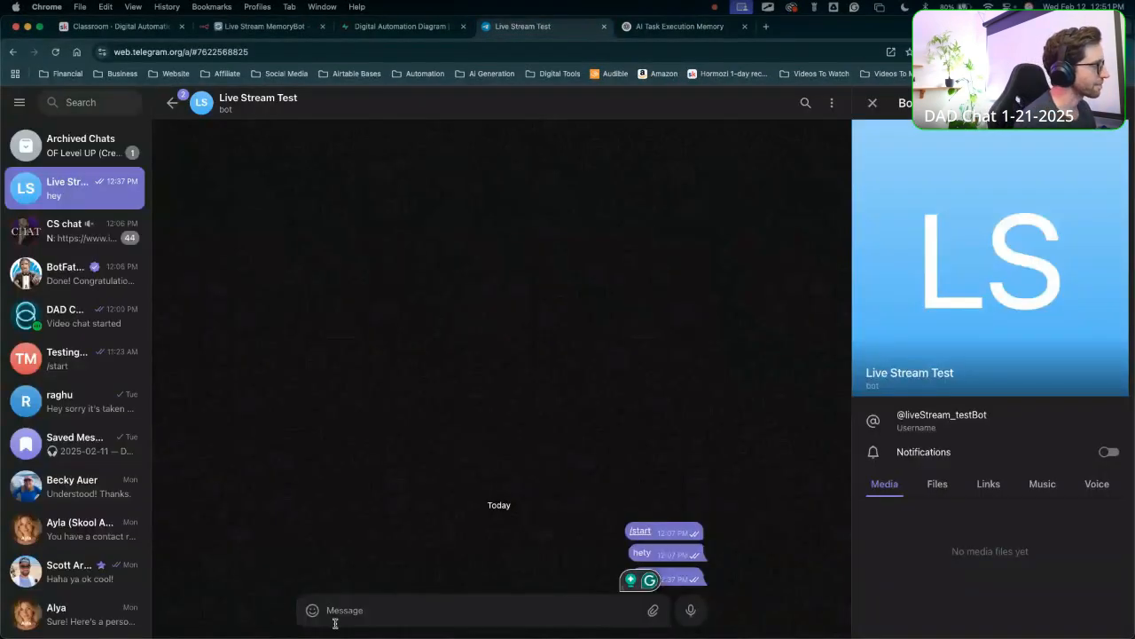
pyautogui.write('remeb')
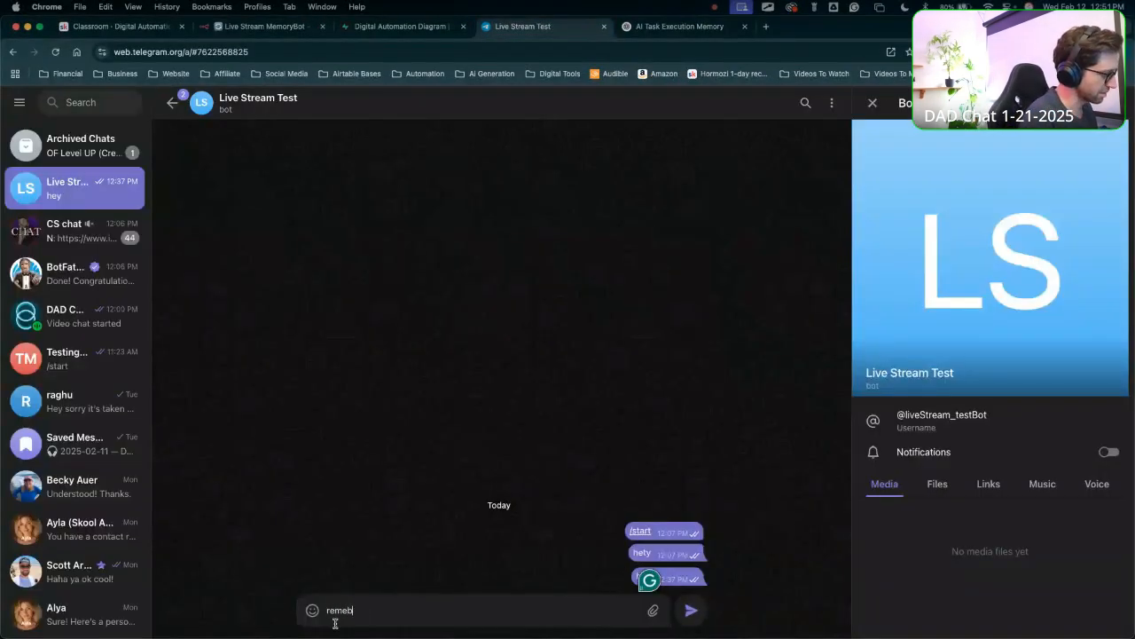
pyautogui.write('er')
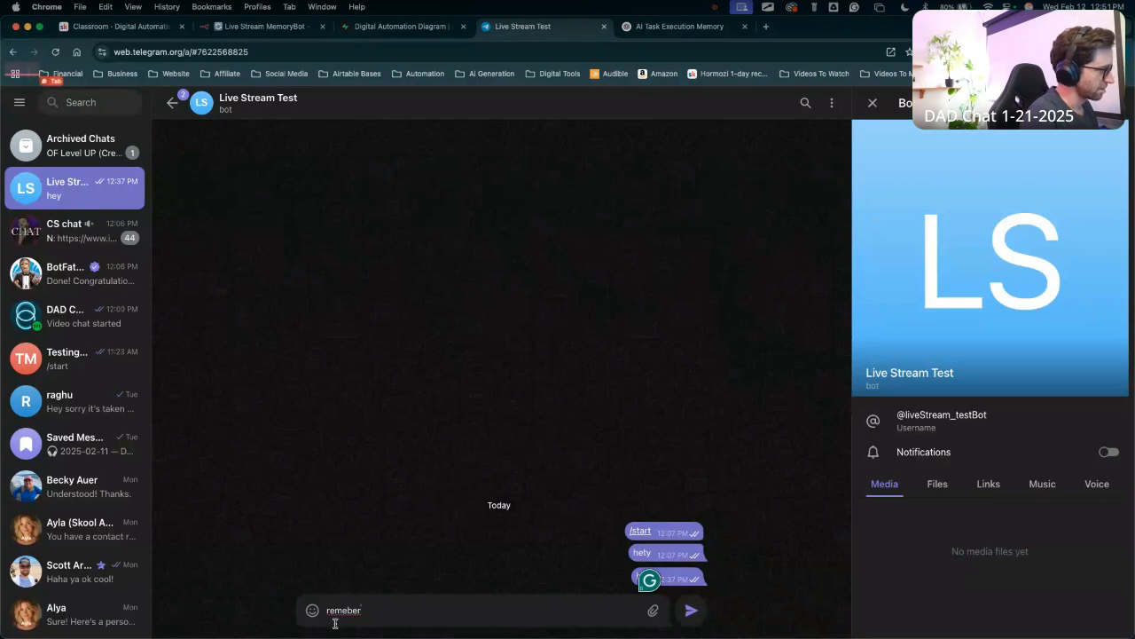
pyautogui.press('BackSpace')
pyautogui.press('BackSpace')
pyautogui.press('BackSpace')
pyautogui.write('mber')
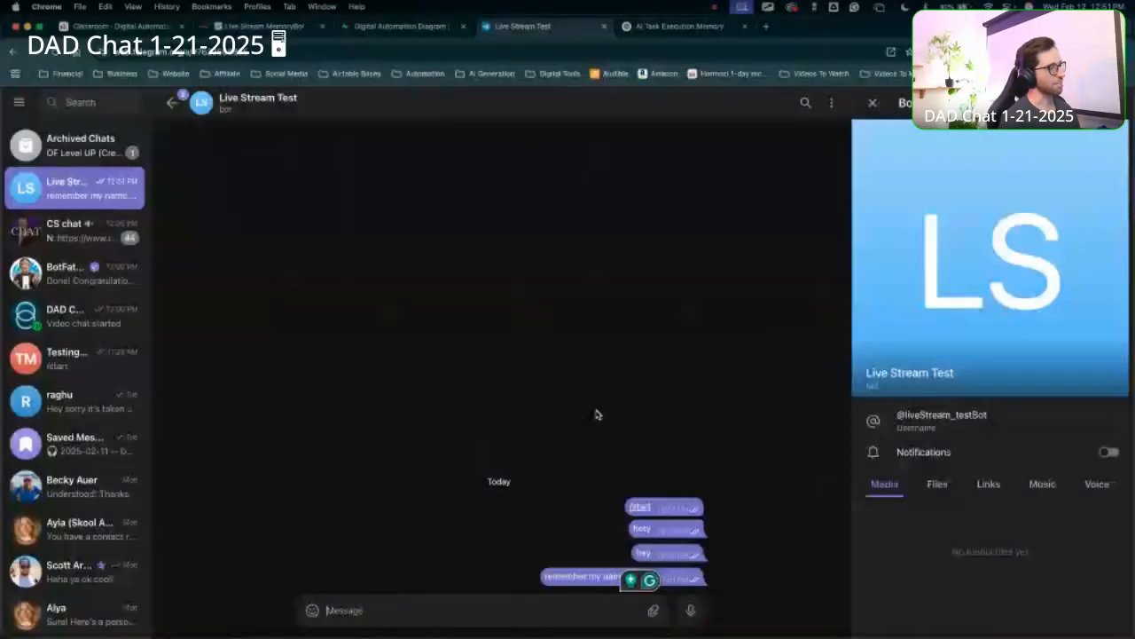
# Check the workflow's test execution and inspect the Memories, User Name and Tel Chat ID values in the Supabase table.
pyautogui.click(385, 28)
pyautogui.click(266, 26)
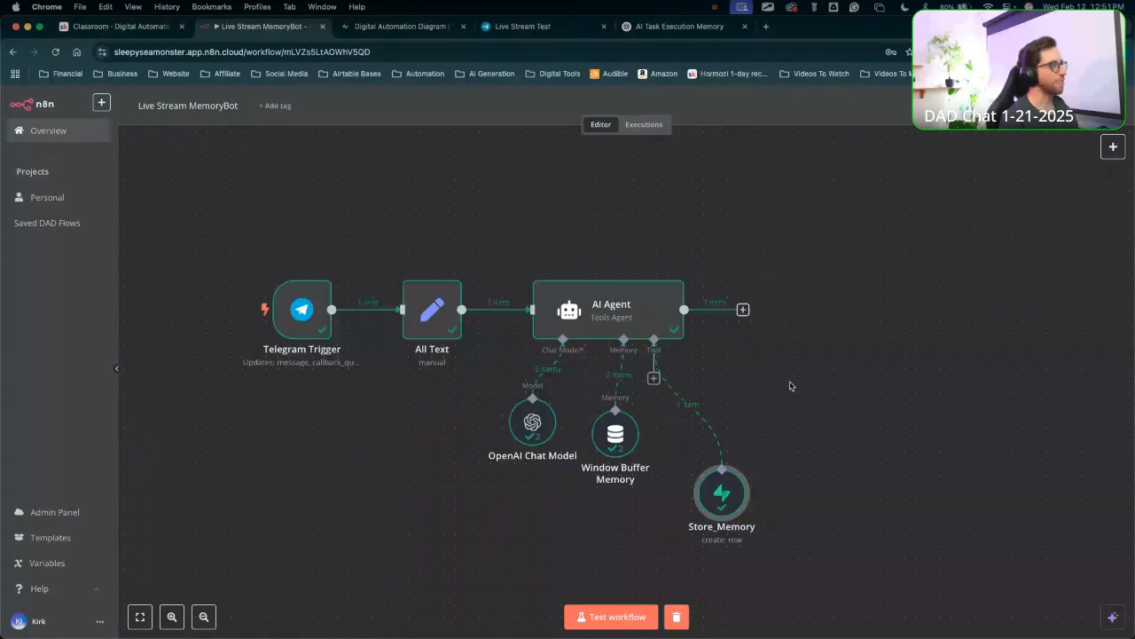
pyautogui.click(417, 34)
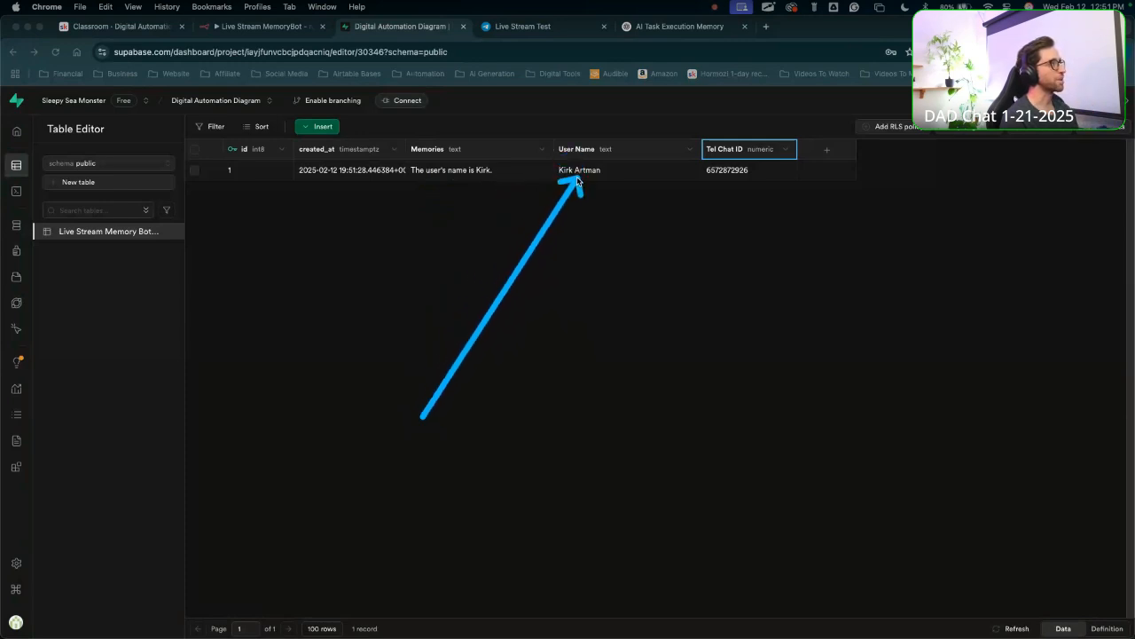
pyautogui.click(726, 186)
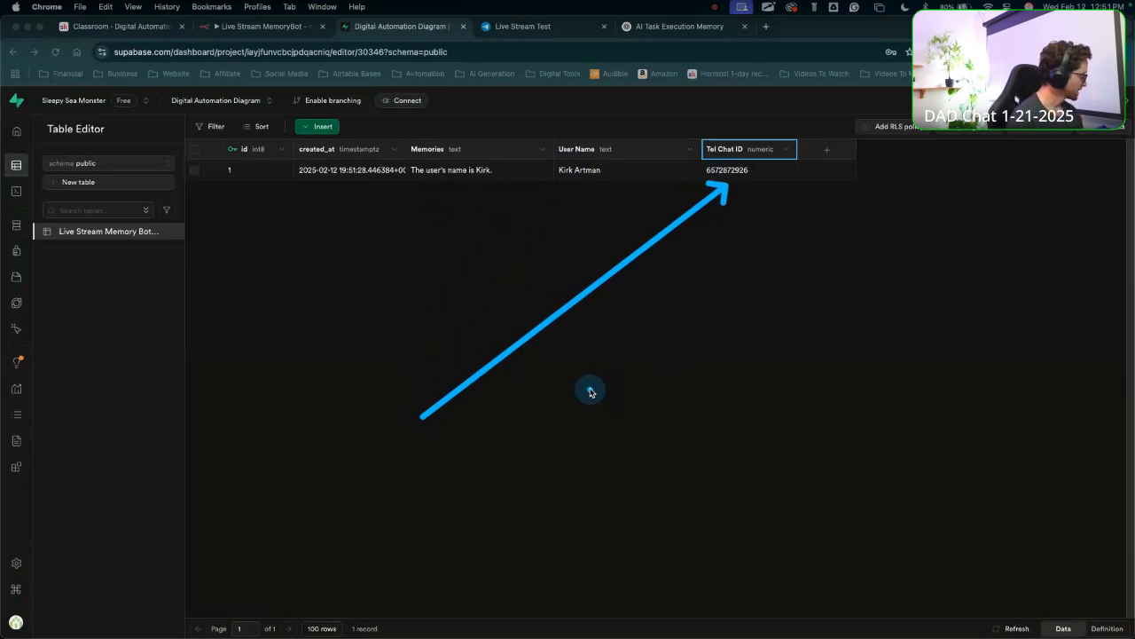
pyautogui.press('Escape')
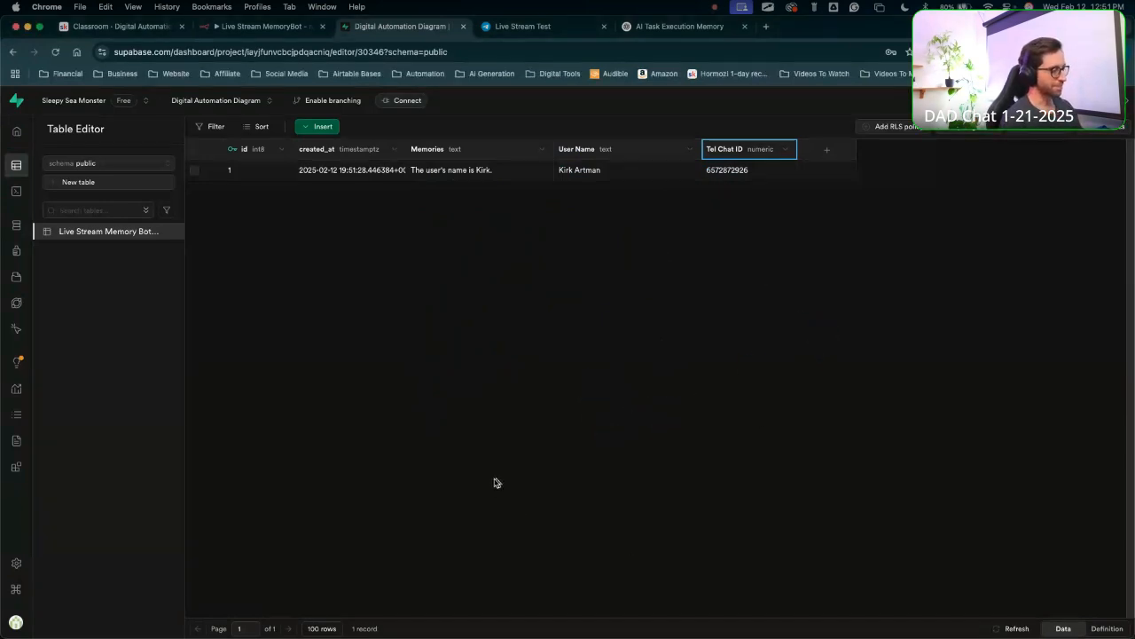
pyautogui.hotkey('ctrl', 'Up')
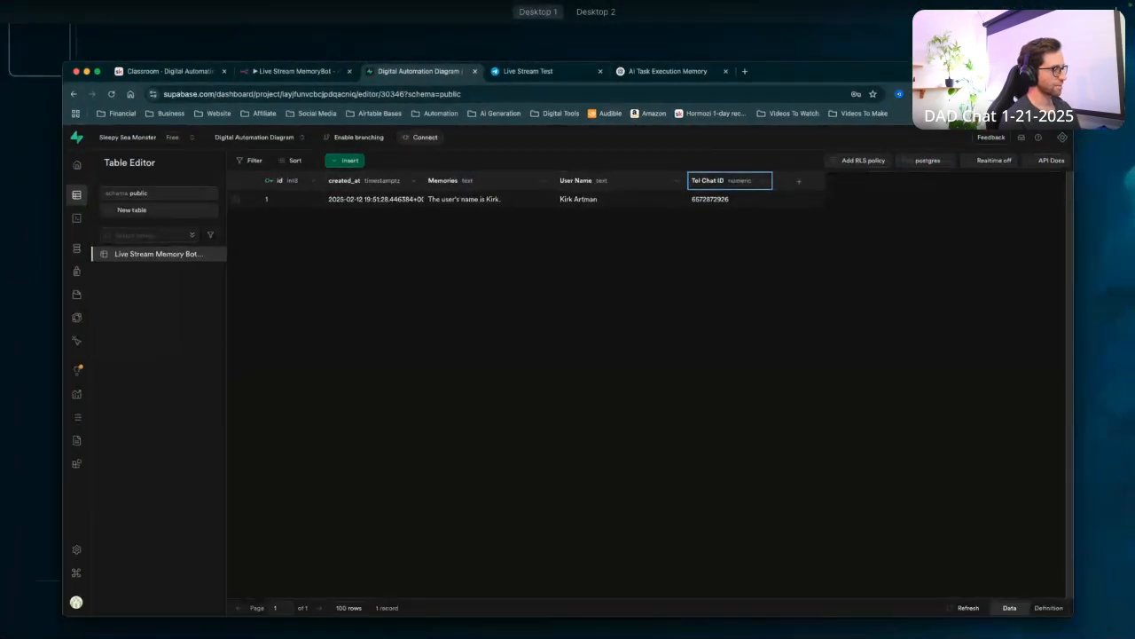
pyautogui.hotkey('ctrl', 'Up')
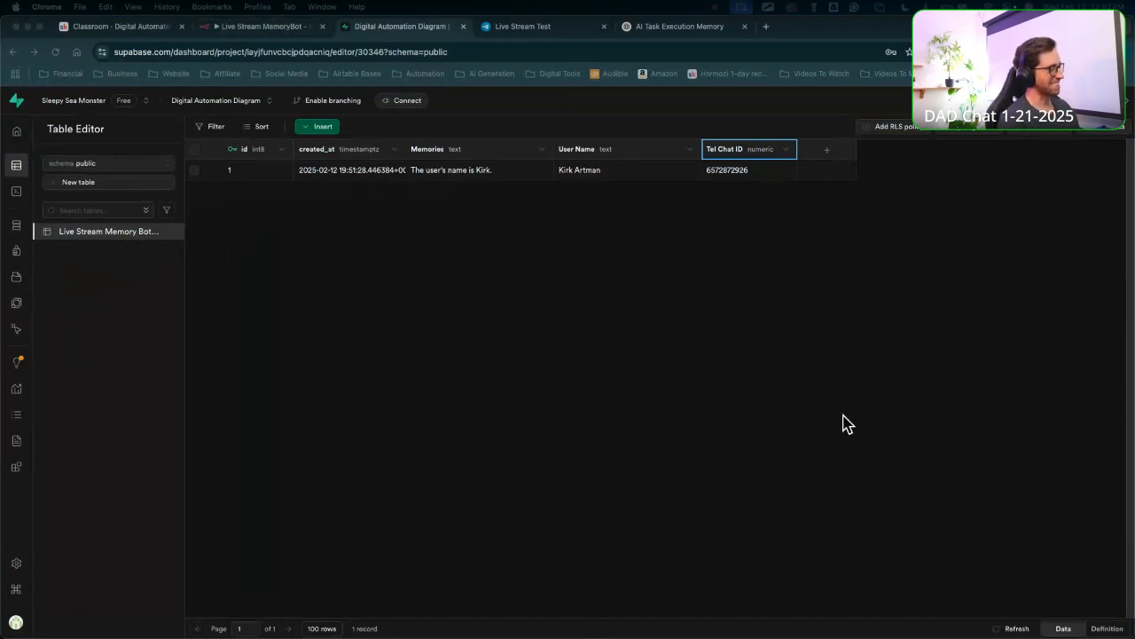
pyautogui.click(510, 28)
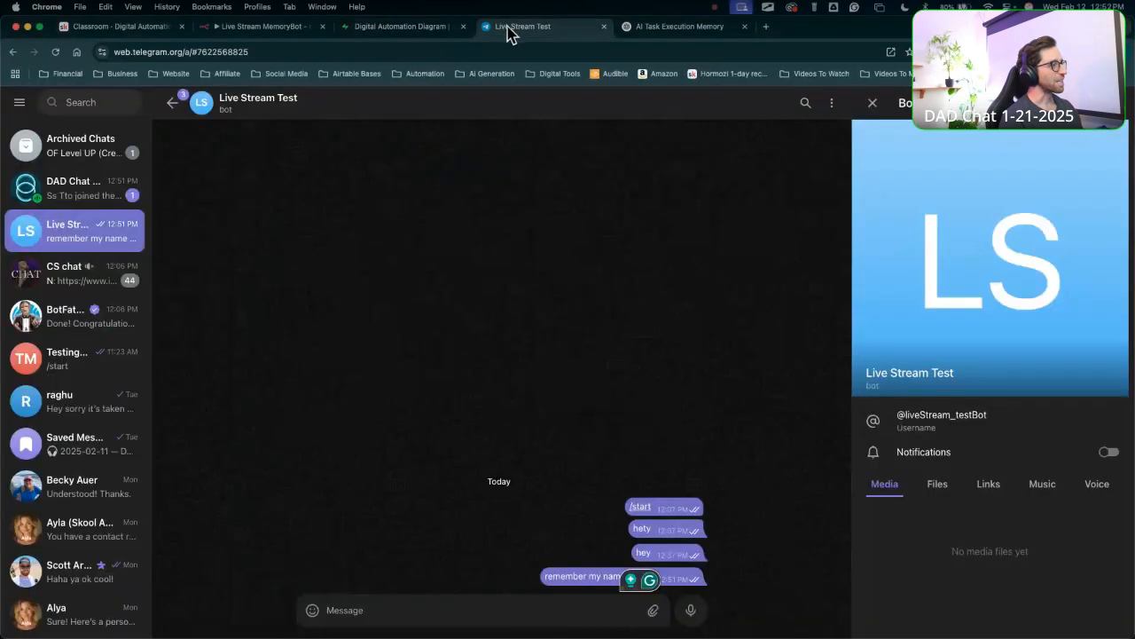
pyautogui.click(374, 31)
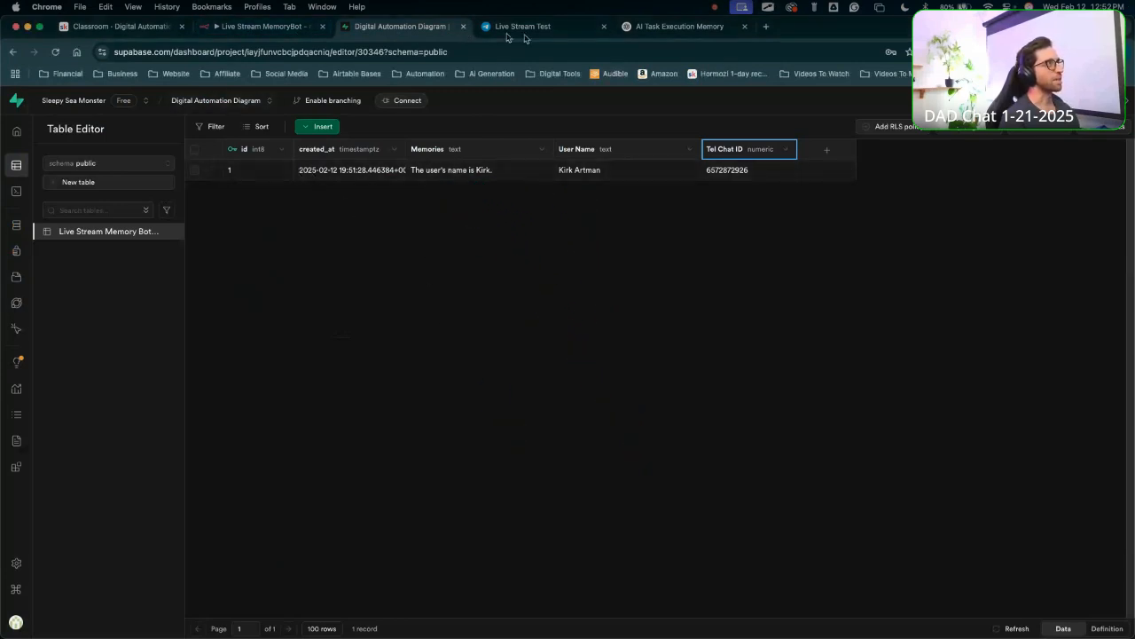
# Switch back to the Live Stream MemoryBot workflow in n8n and connect a new Supabase Tool to the AI Agent.
pyautogui.click(264, 34)
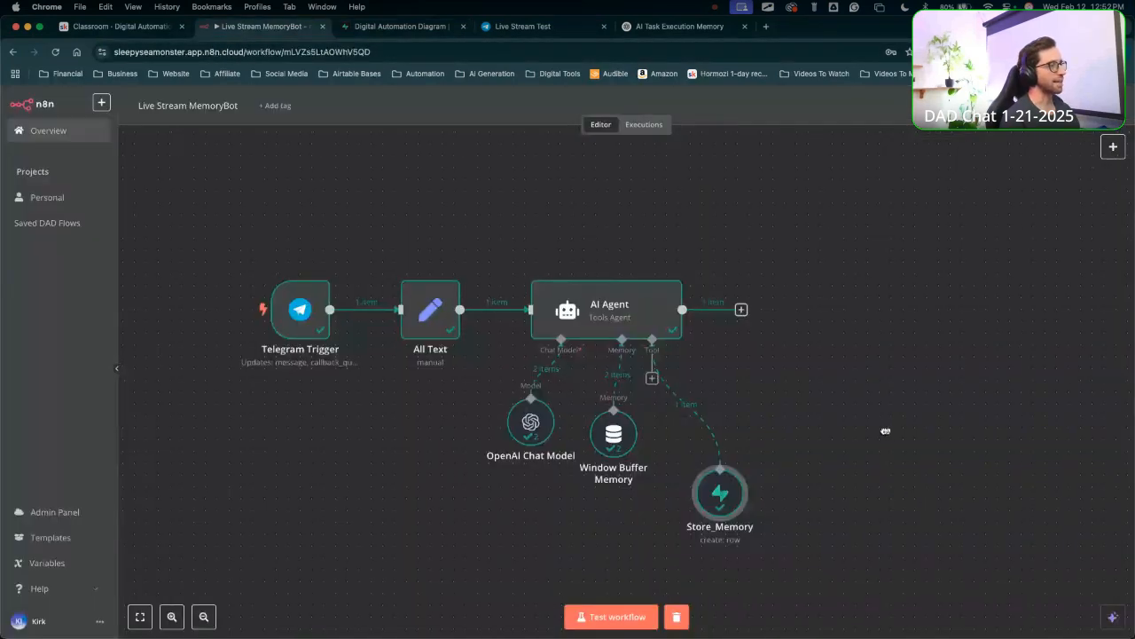
pyautogui.moveTo(884, 431); pyautogui.dragTo(697, 299)
pyautogui.scroll(2, 544, 300)
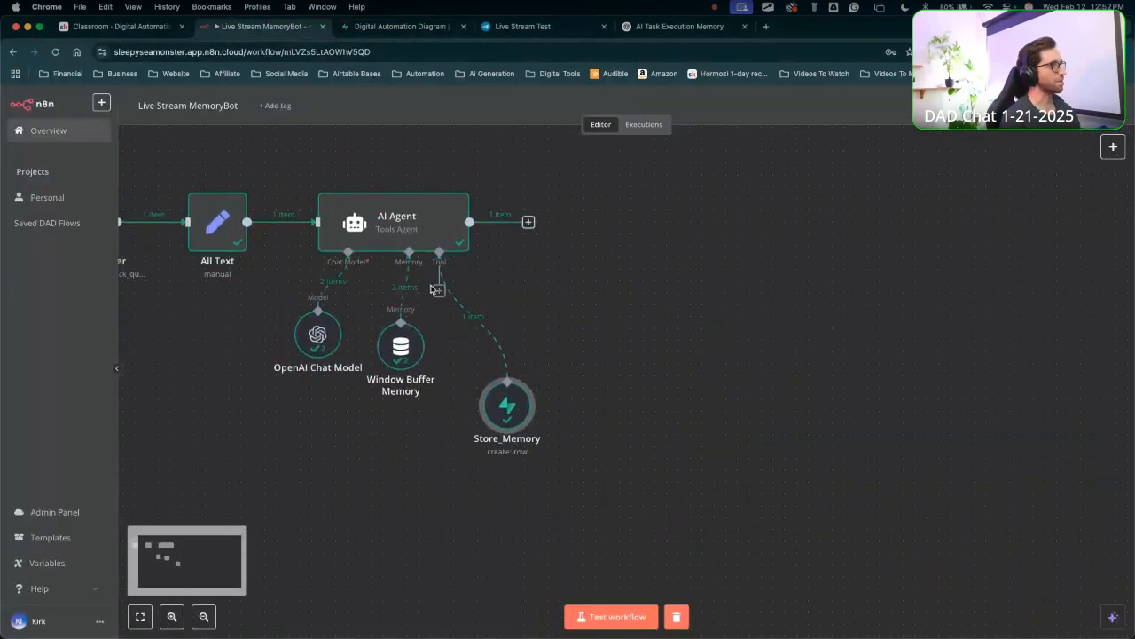
pyautogui.moveTo(439, 290); pyautogui.dragTo(631, 321)
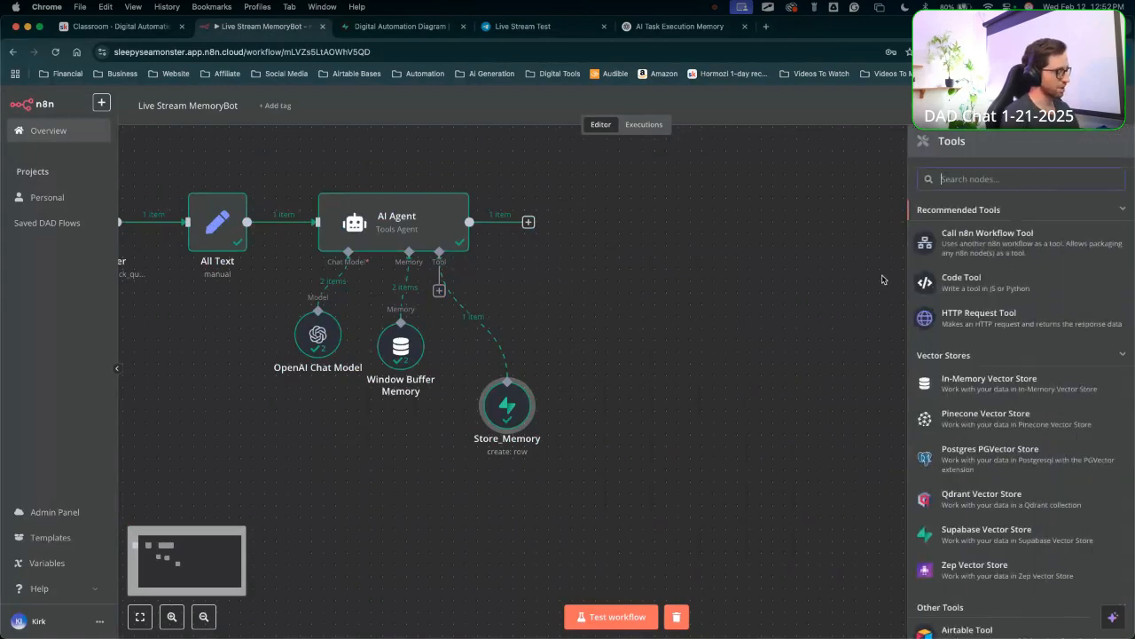
pyautogui.write('supa')
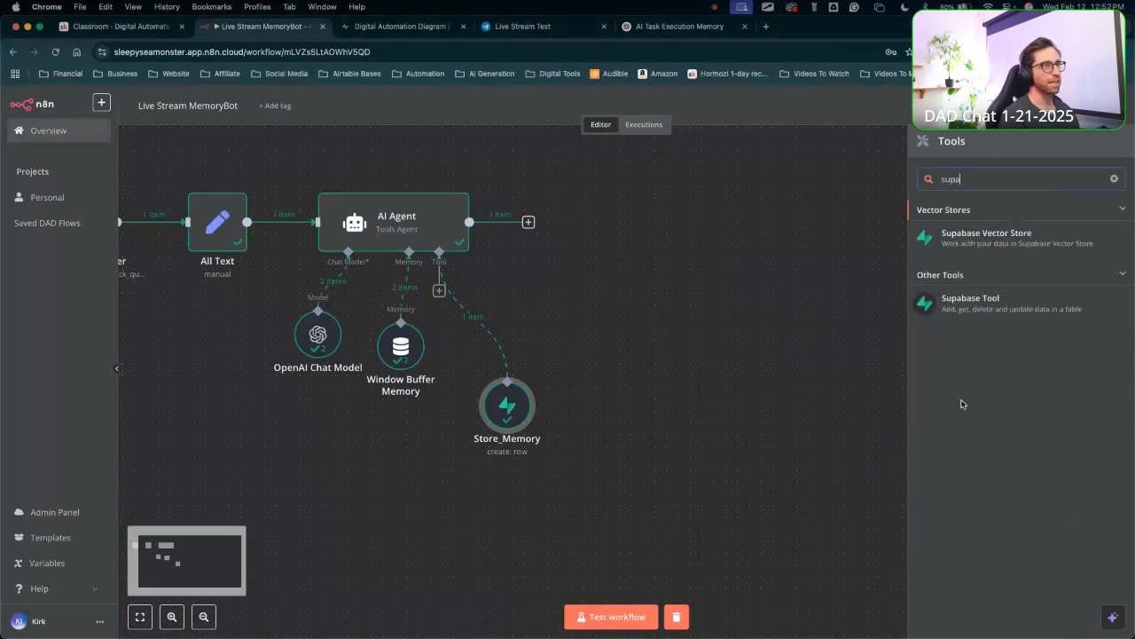
pyautogui.click(973, 310)
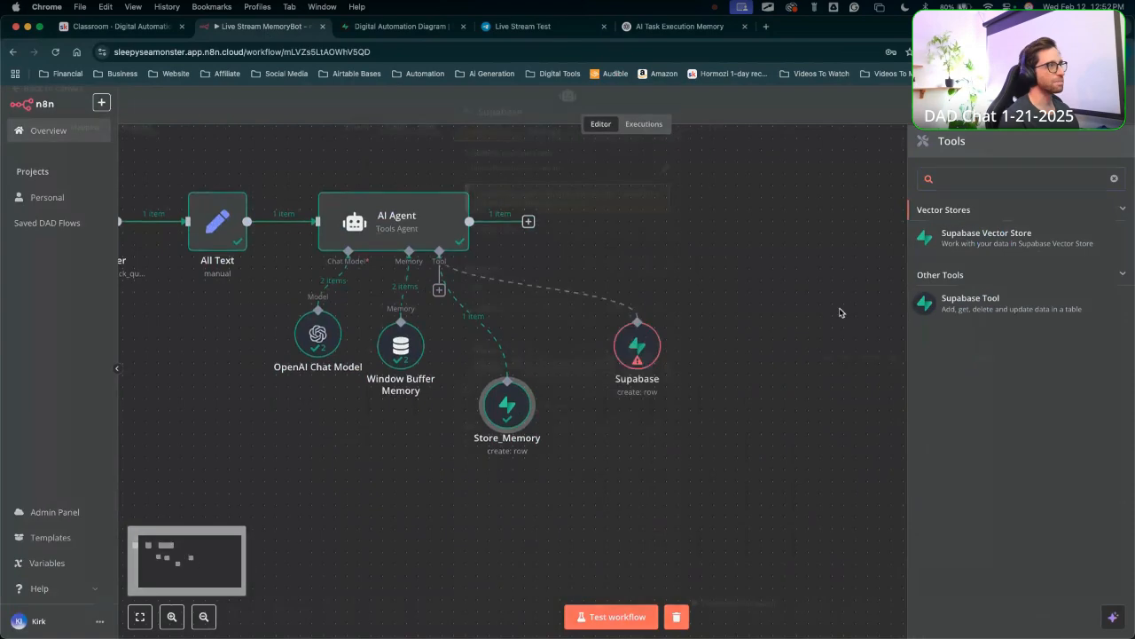
# Set the Supabase tool's operation to Get Many on the Live Stream Memory Bot Test table.
pyautogui.moveTo(319, 329); pyautogui.dragTo(545, 158)
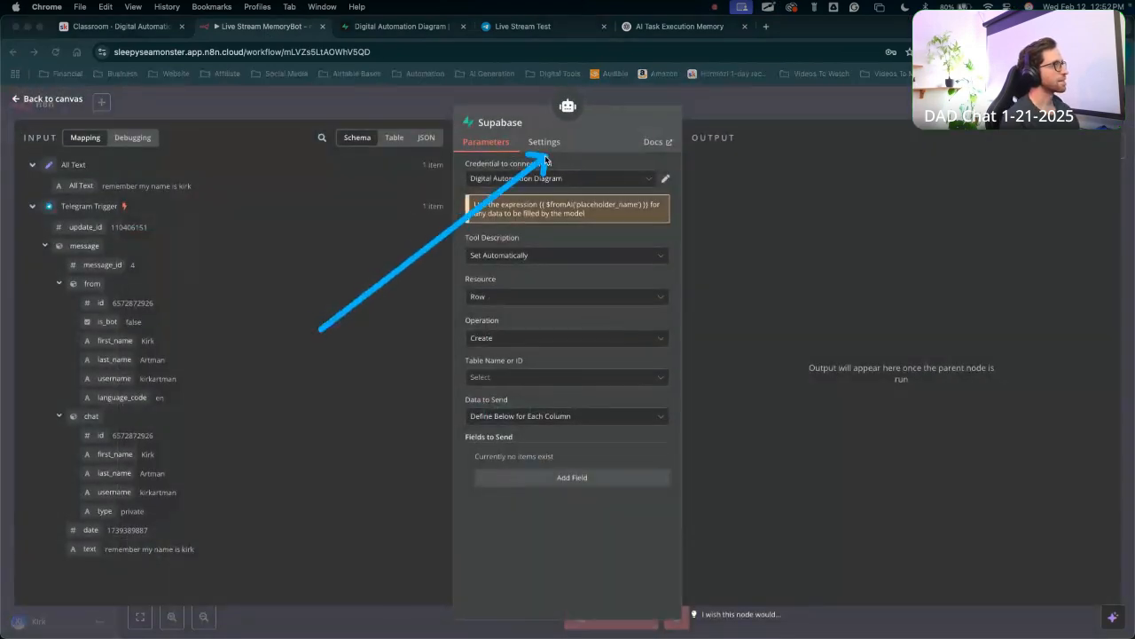
pyautogui.click(477, 335)
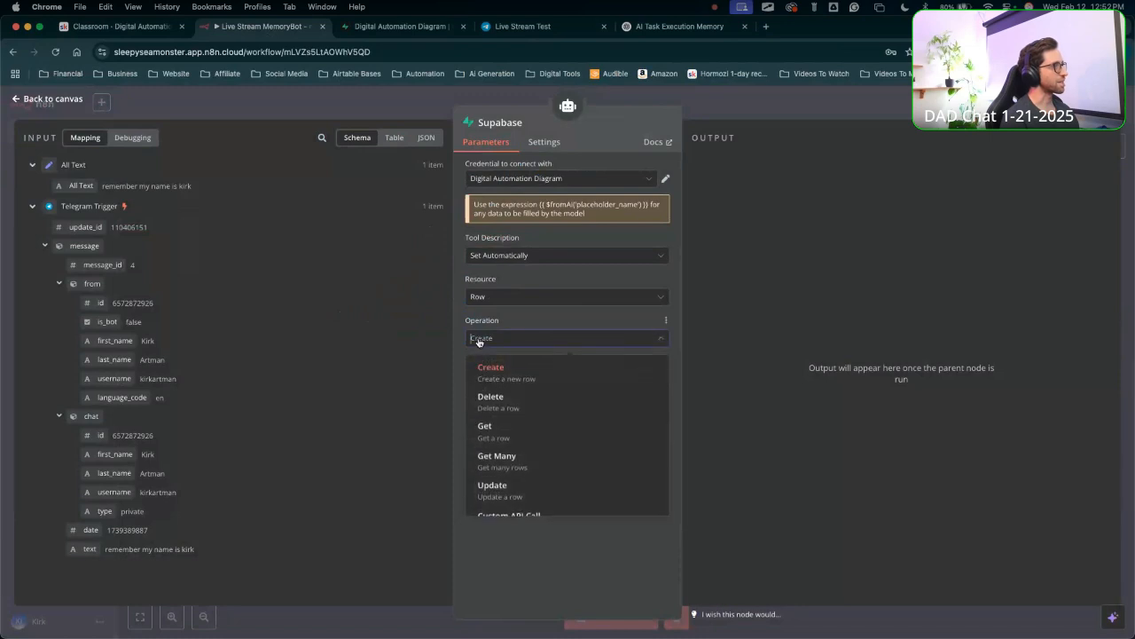
pyautogui.click(516, 465)
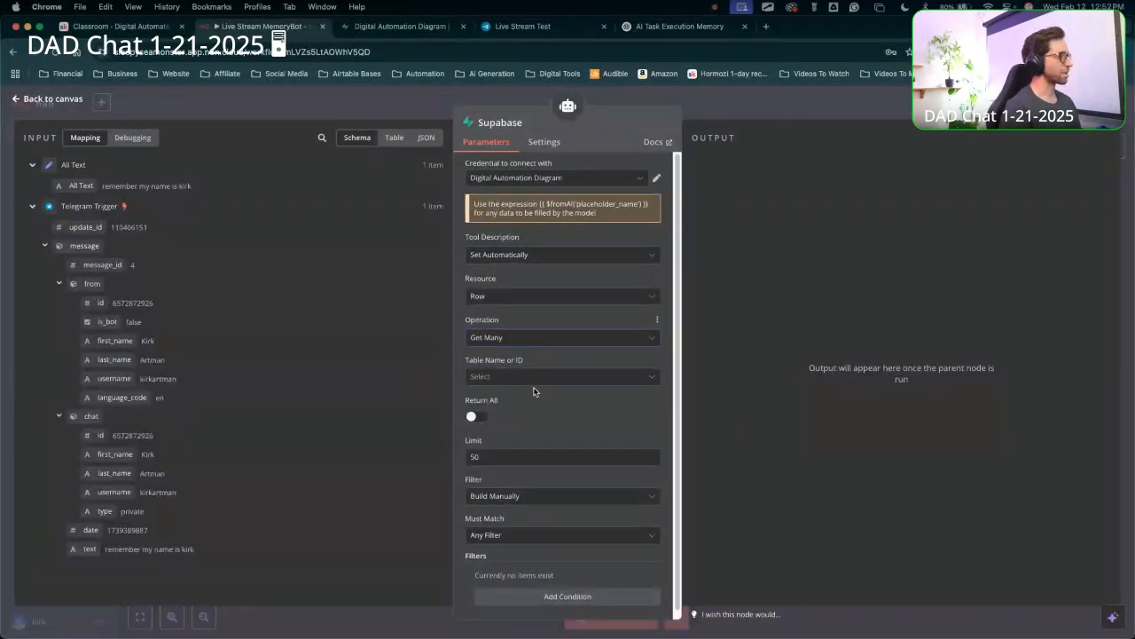
pyautogui.scroll(-1, 550, 383)
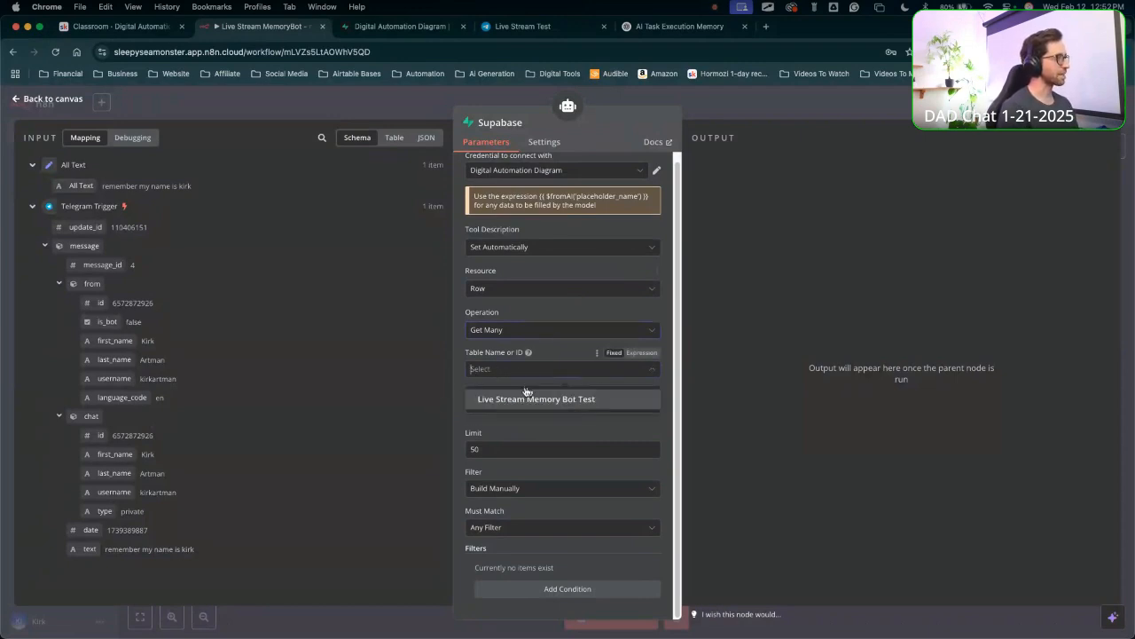
pyautogui.click(518, 400)
pyautogui.moveTo(538, 455); pyautogui.dragTo(557, 391)
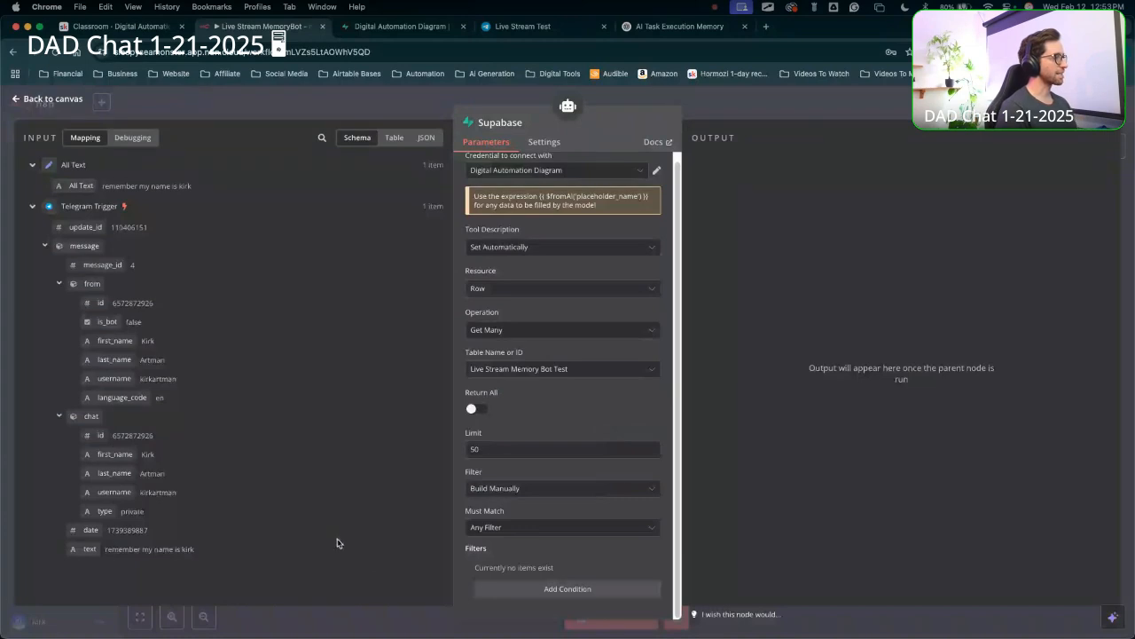
# Enable Return All for the Supabase tool and set its filter to None.
pyautogui.moveTo(340, 545)
pyautogui.mouseDown()
pyautogui.moveTo(452, 466)
pyautogui.moveTo(469, 591)
pyautogui.moveTo(440, 408)
pyautogui.moveTo(414, 459)
pyautogui.moveTo(463, 413)
pyautogui.moveTo(461, 448)
pyautogui.moveTo(431, 458)
pyautogui.moveTo(472, 453)
pyautogui.moveTo(469, 434)
pyautogui.moveTo(474, 503)
pyautogui.mouseUp()
pyautogui.press('Escape')
pyautogui.click(480, 411)
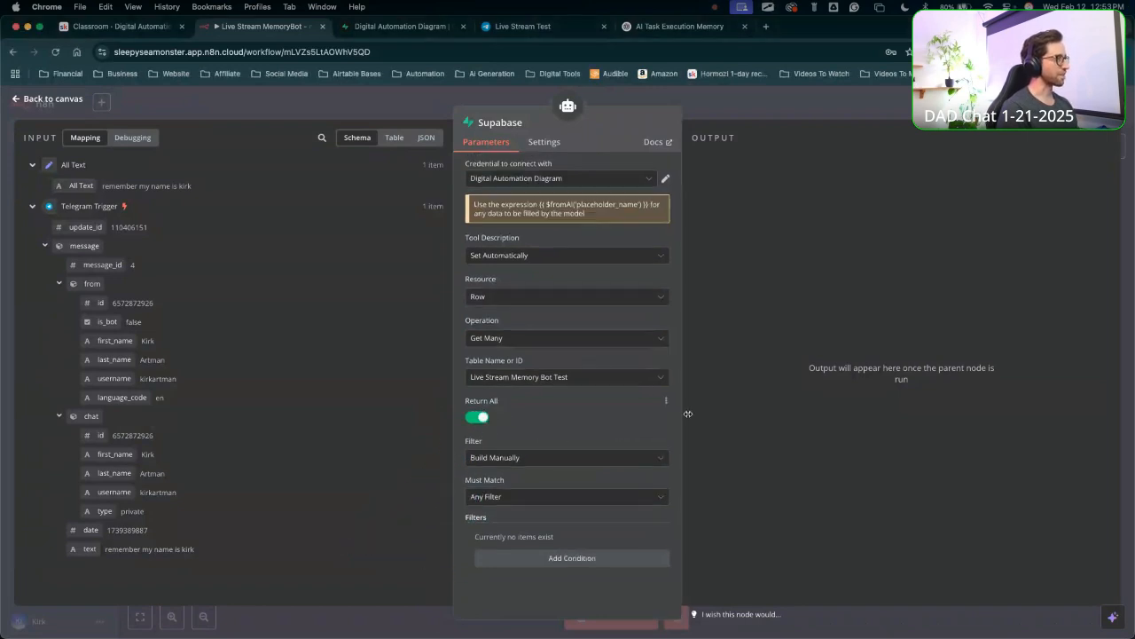
pyautogui.click(543, 461)
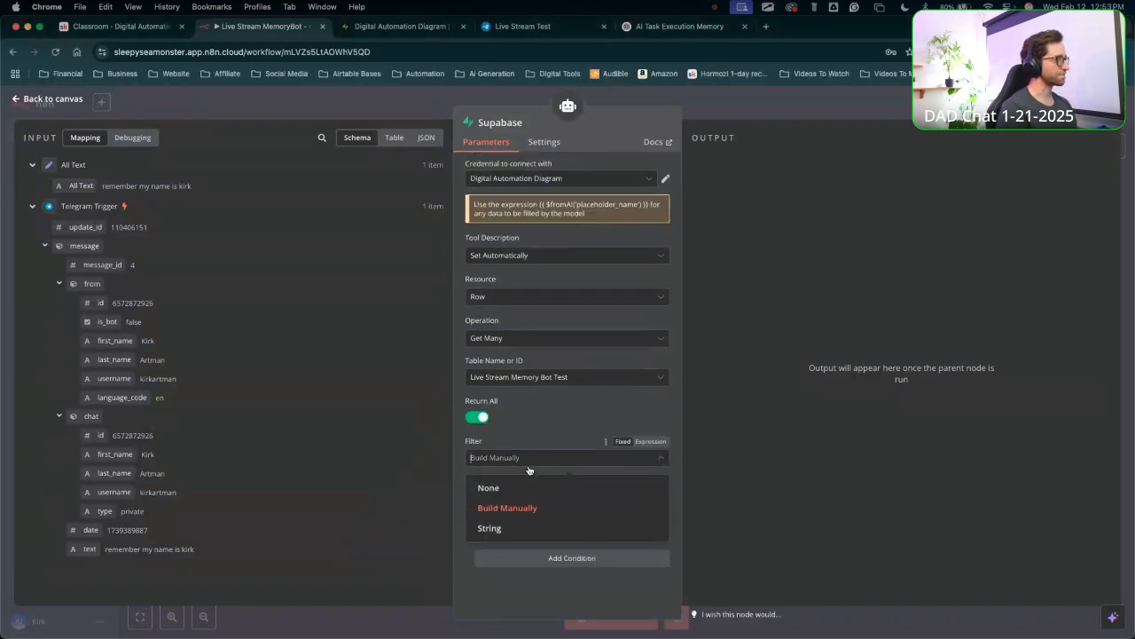
pyautogui.click(507, 485)
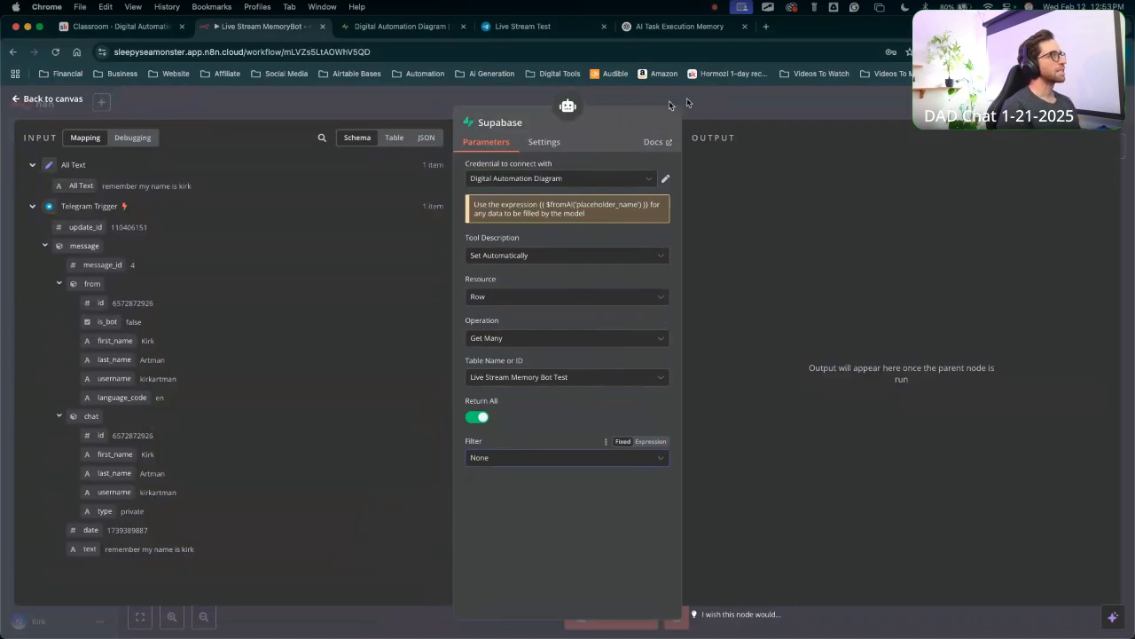
# Rename the new Supabase tool node to Get_Memory and return to the canvas.
pyautogui.click(525, 125)
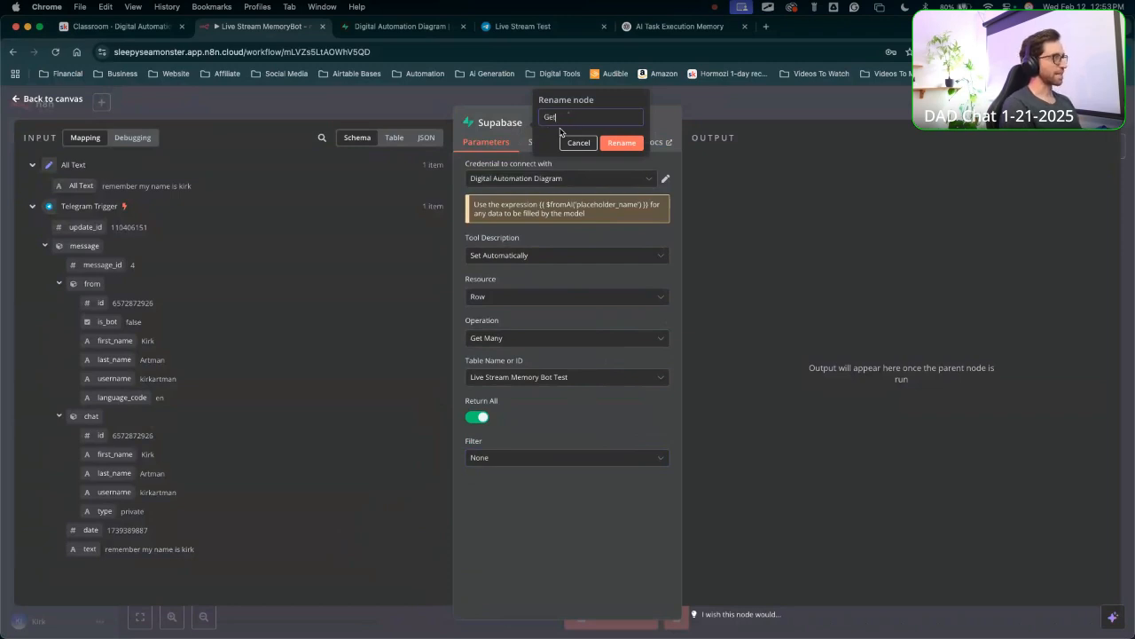
pyautogui.write('Get_Memory')
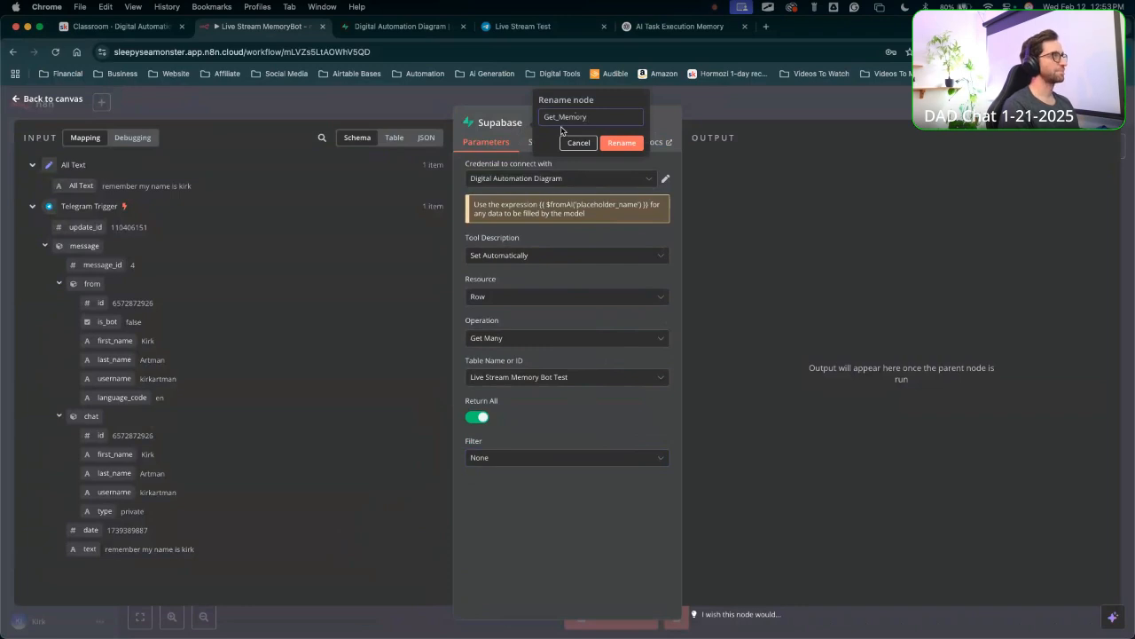
pyautogui.press('Return')
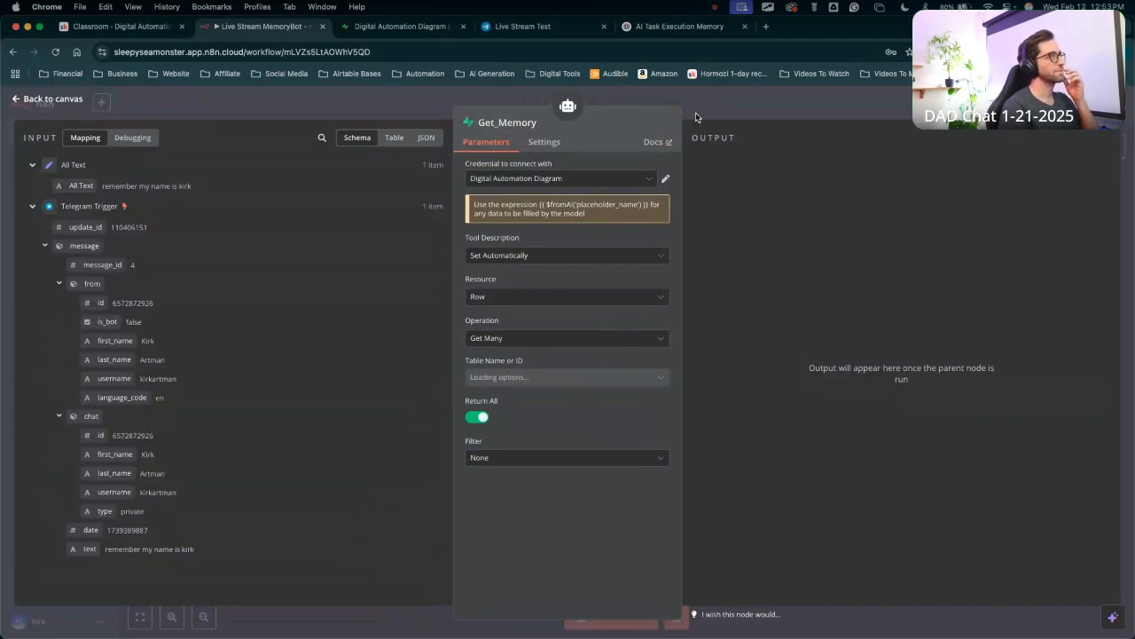
pyautogui.press('Escape')
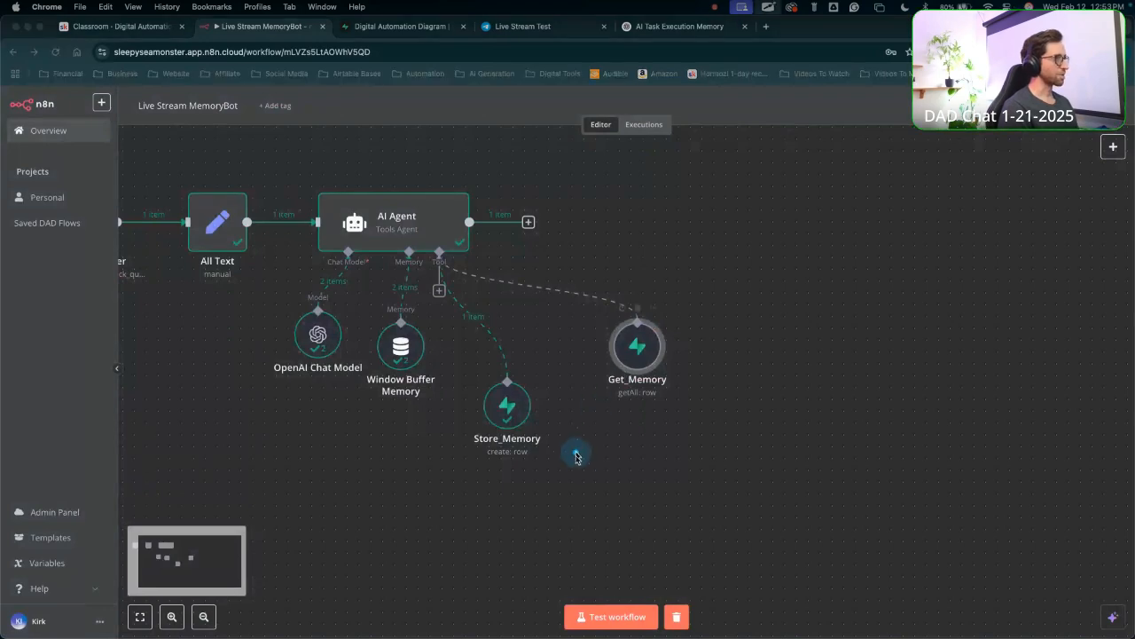
# Add a Telegram node with the "Send a text message" action after the AI Agent.
pyautogui.click(528, 222)
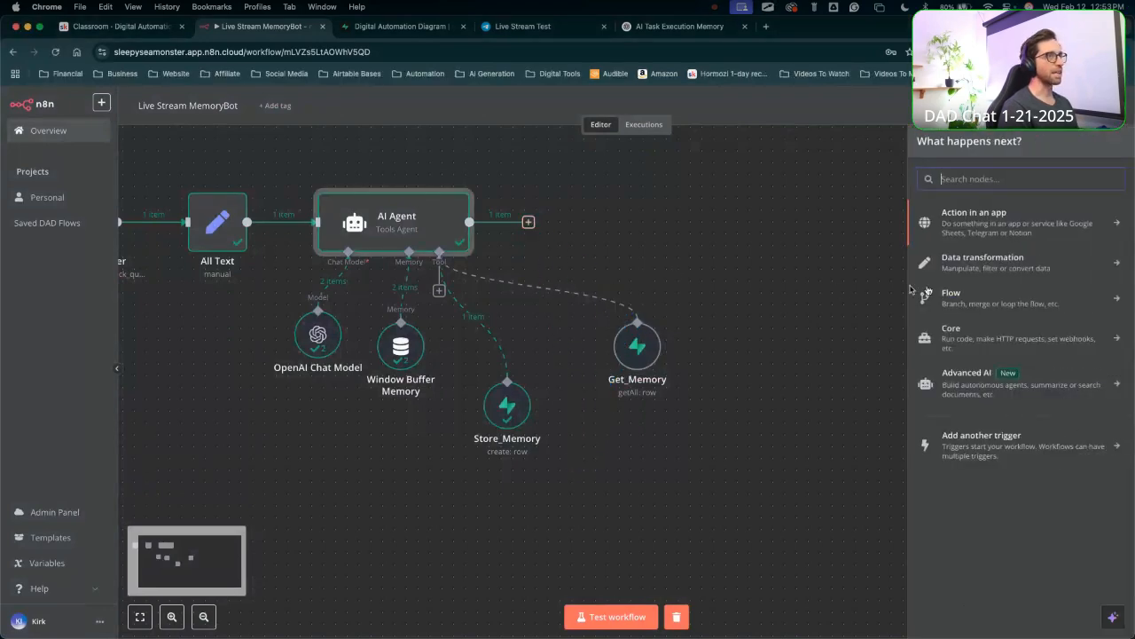
pyautogui.write('tele')
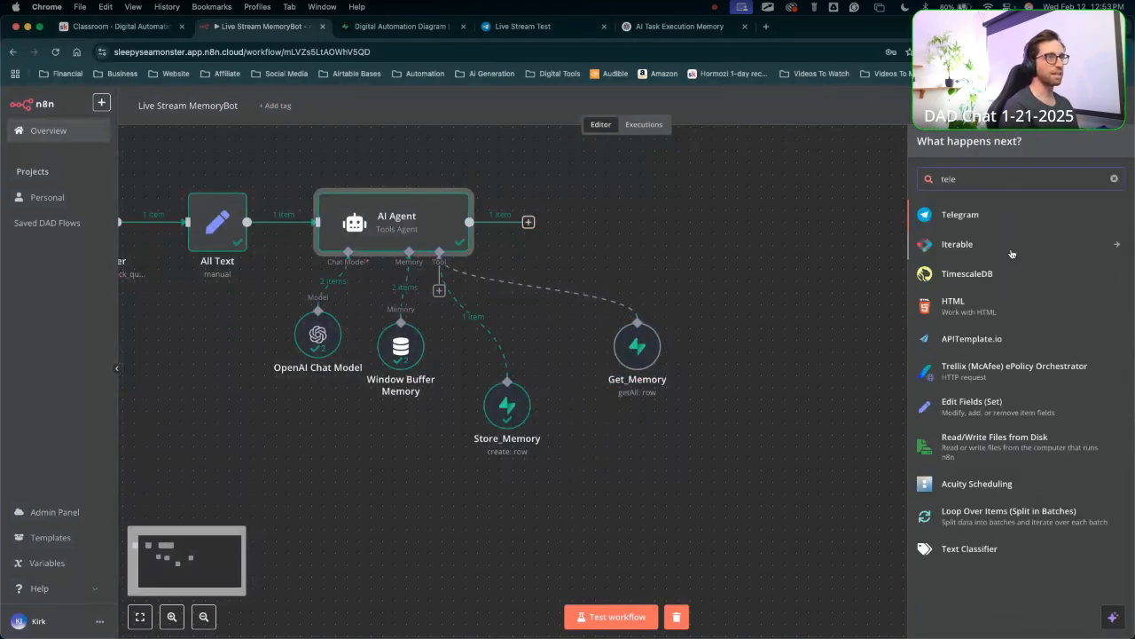
pyautogui.click(1002, 215)
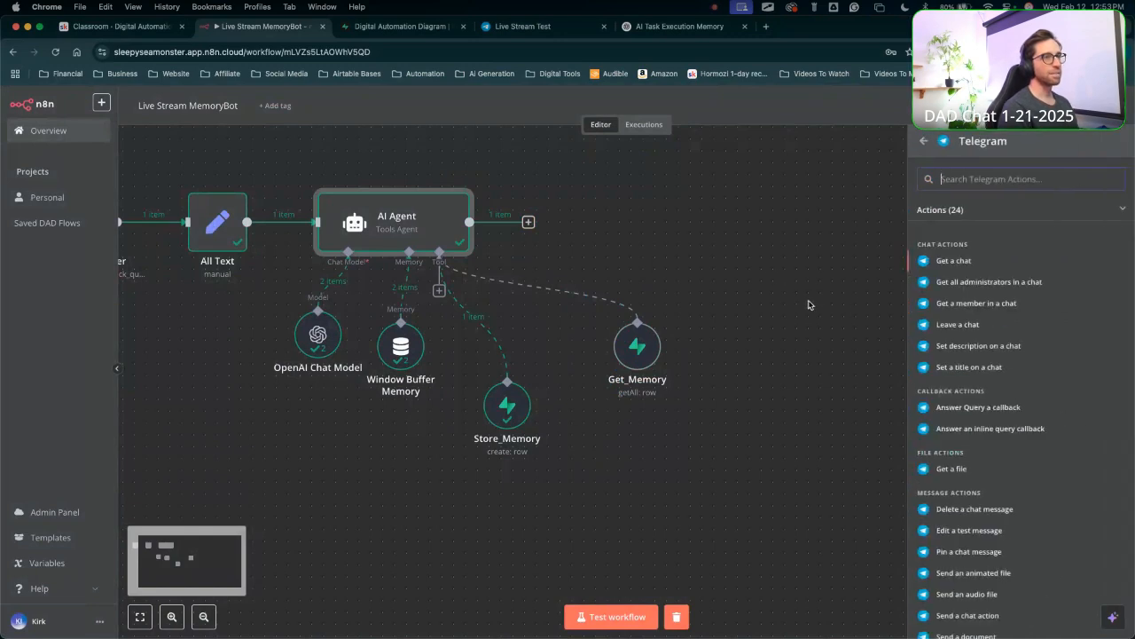
pyautogui.scroll(-5, 955, 398)
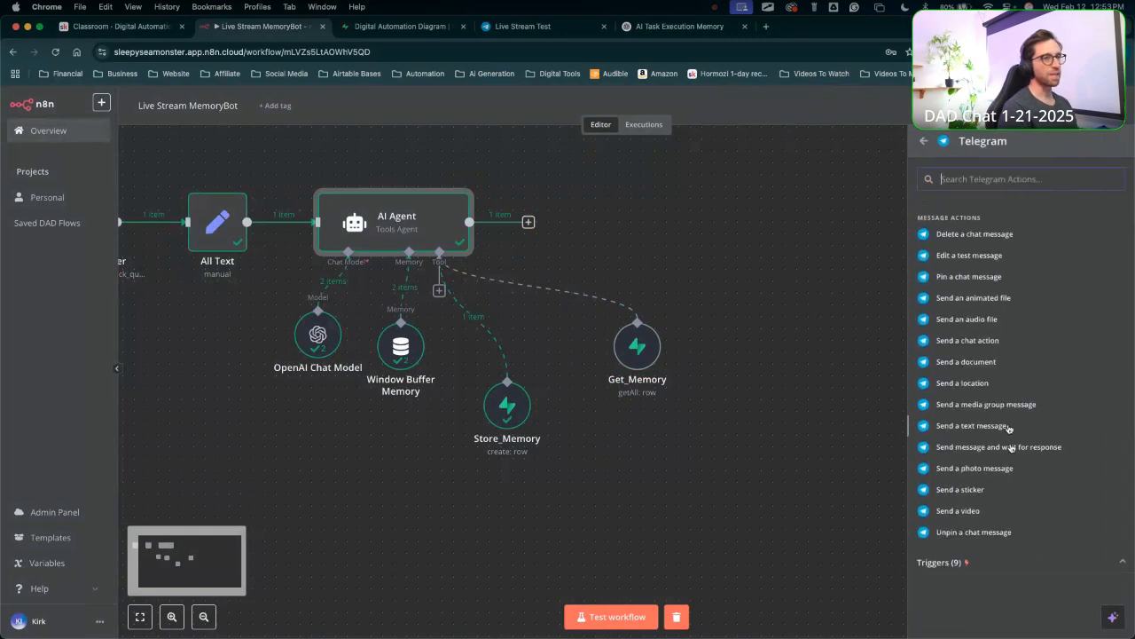
pyautogui.click(971, 426)
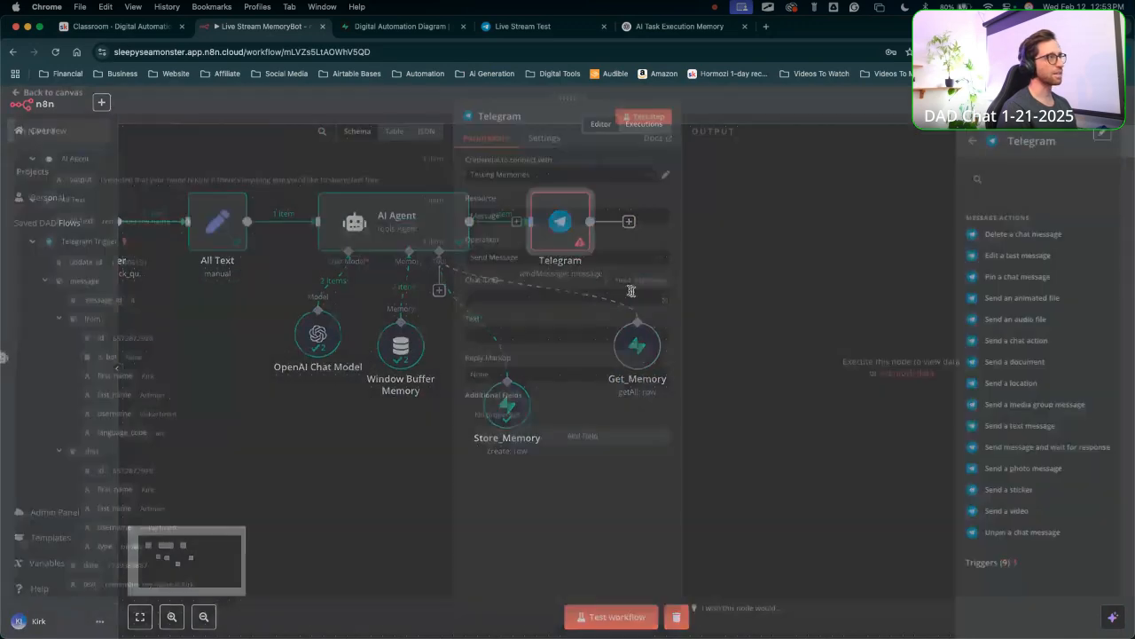
# Set the Telegram node's credential to Live Stream Test and return to the canvas.
pyautogui.moveTo(421, 284)
pyautogui.mouseDown()
pyautogui.moveTo(426, 254)
pyautogui.moveTo(496, 180)
pyautogui.mouseUp()
pyautogui.click(494, 183)
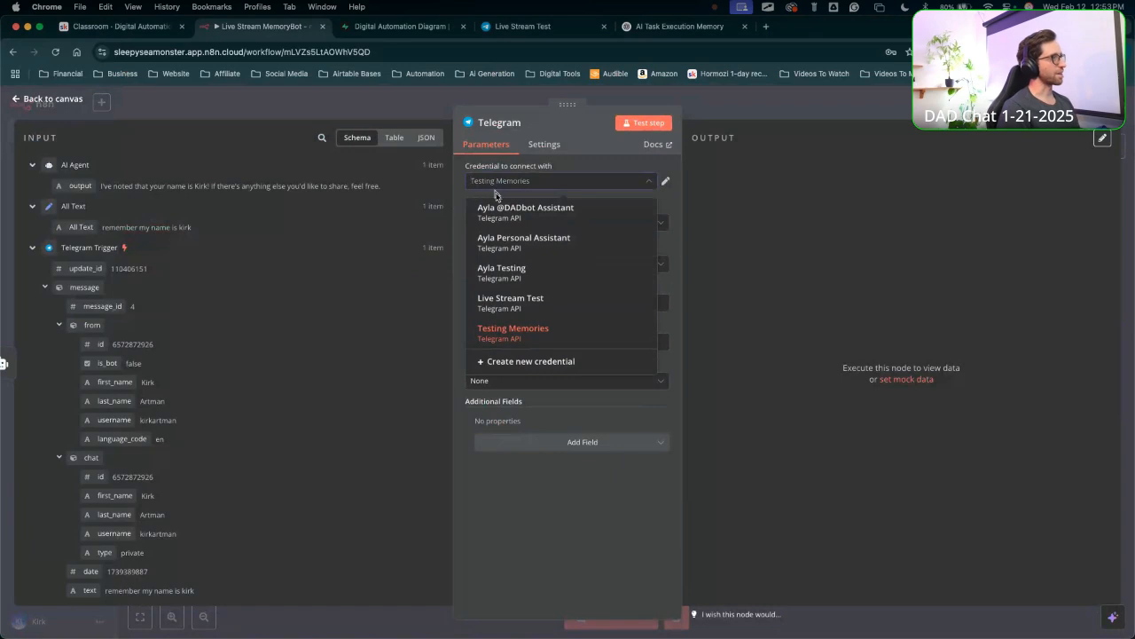
pyautogui.click(510, 302)
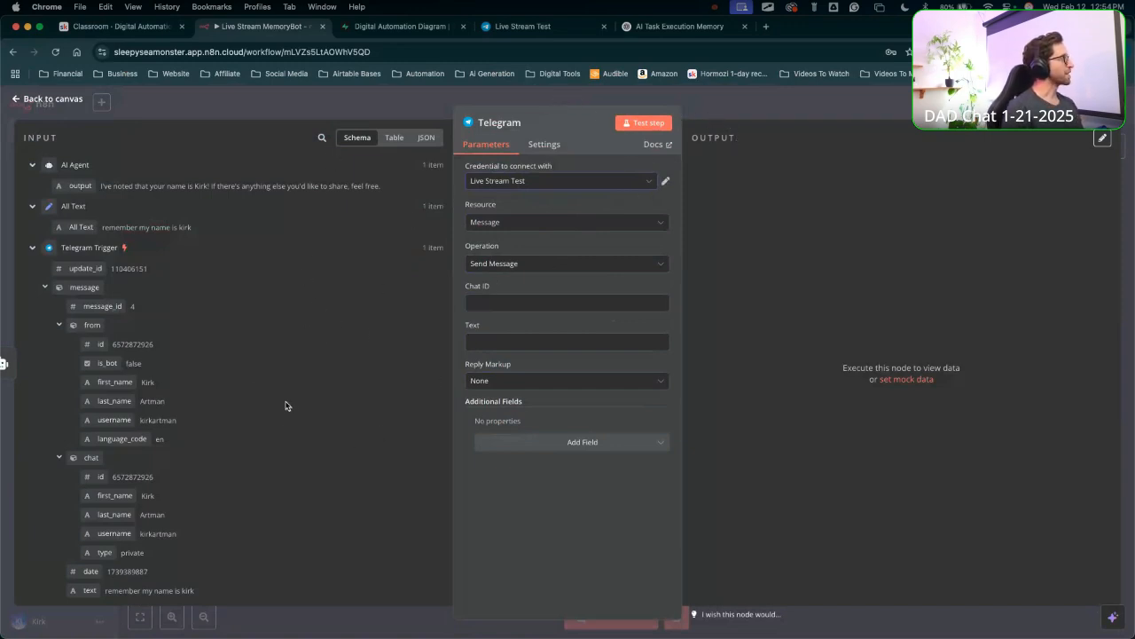
pyautogui.click(698, 119)
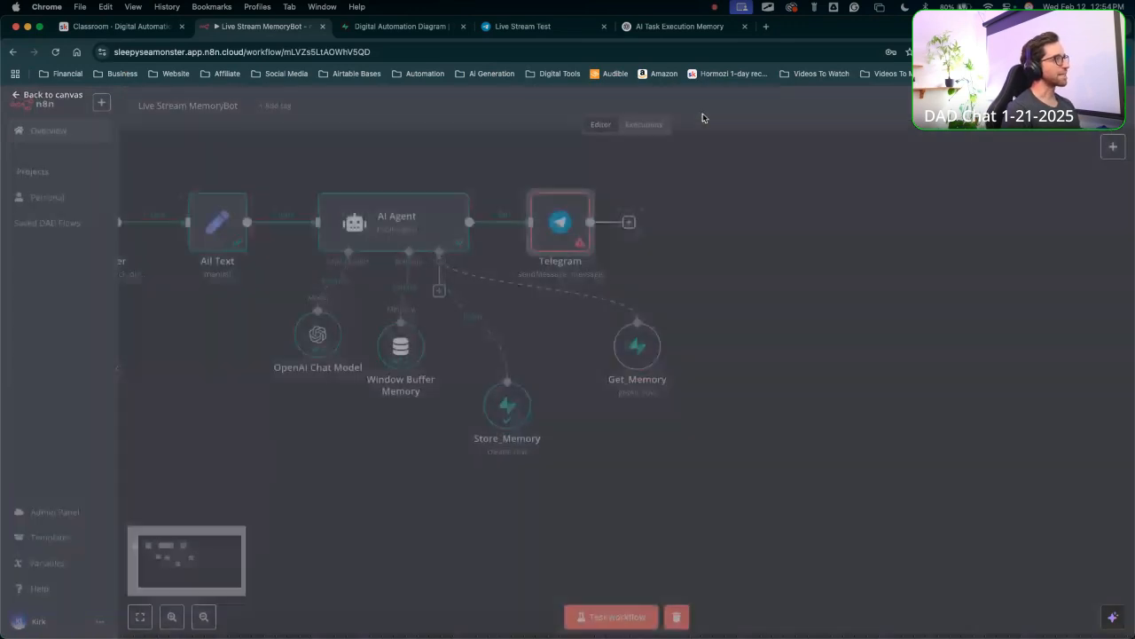
# Move the Telegram node farther from the AI Agent, up and above the Get_Memory node.
pyautogui.moveTo(383, 553)
pyautogui.mouseDown()
pyautogui.moveTo(535, 184)
pyautogui.moveTo(329, 428)
pyautogui.moveTo(646, 459)
pyautogui.moveTo(803, 258)
pyautogui.moveTo(329, 183)
pyautogui.moveTo(540, 337)
pyautogui.moveTo(807, 226)
pyautogui.mouseUp()
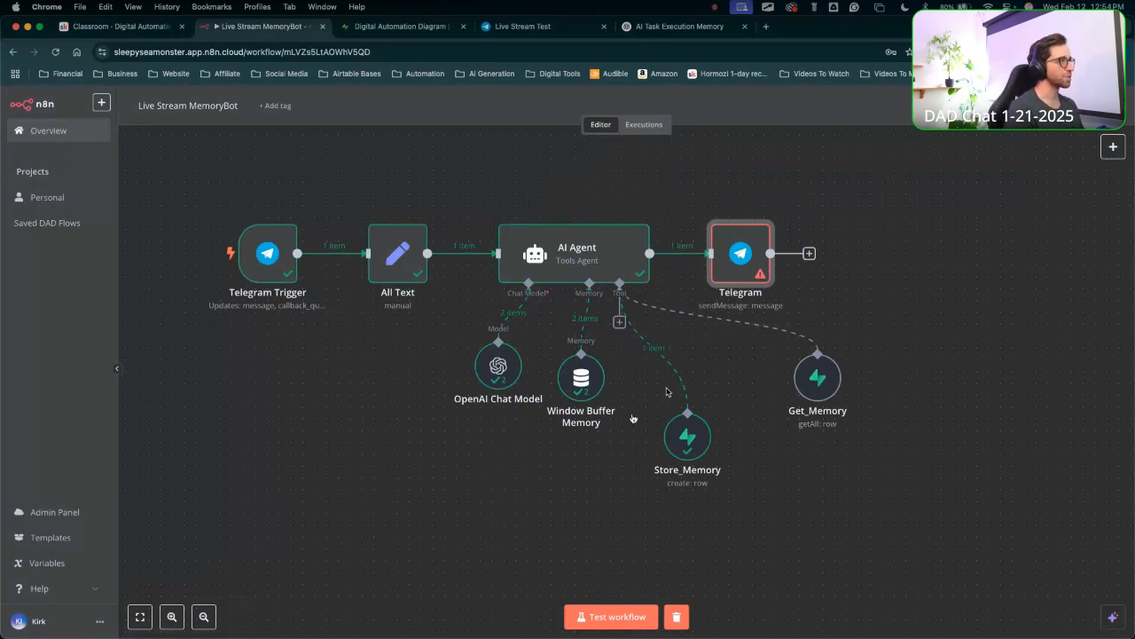
pyautogui.moveTo(424, 366); pyautogui.dragTo(772, 234)
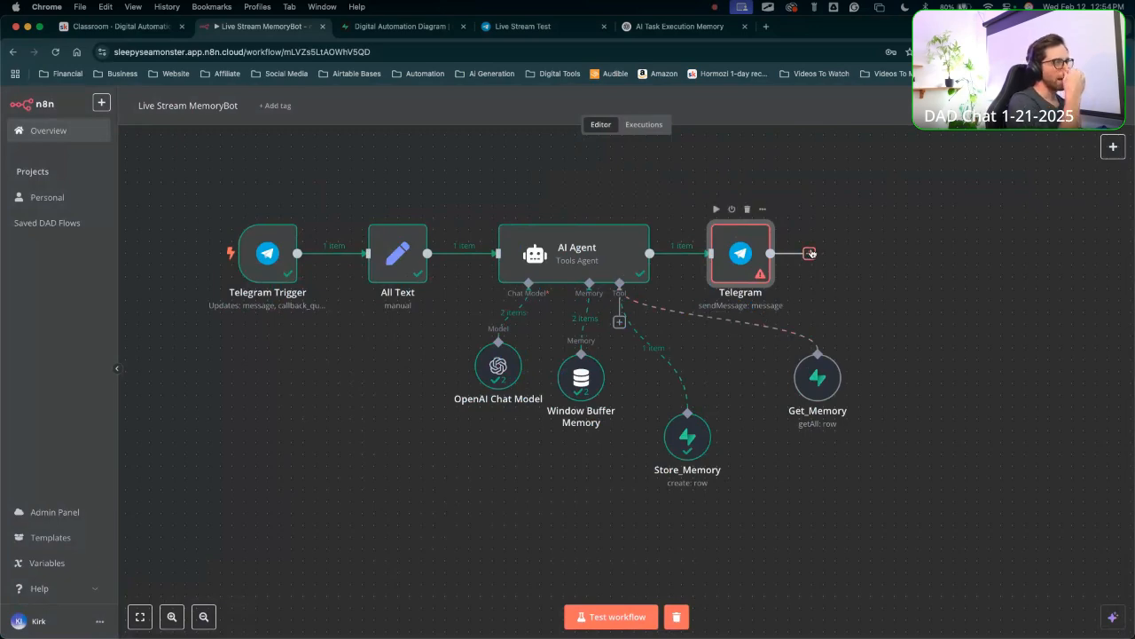
pyautogui.moveTo(733, 266); pyautogui.dragTo(816, 219)
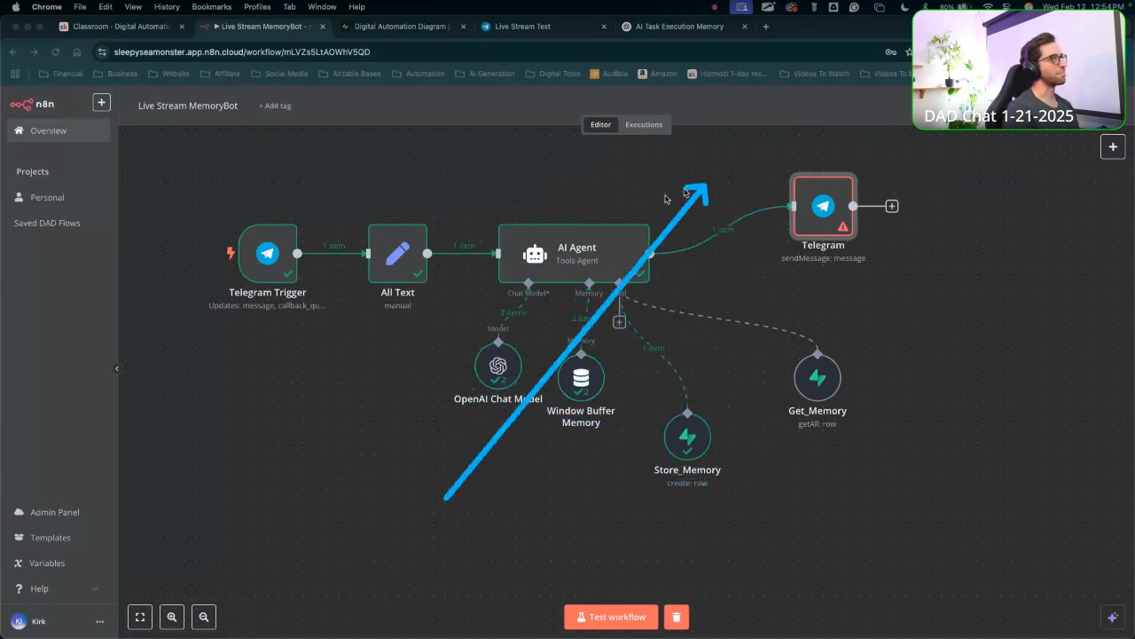
pyautogui.moveTo(375, 383); pyautogui.dragTo(568, 461)
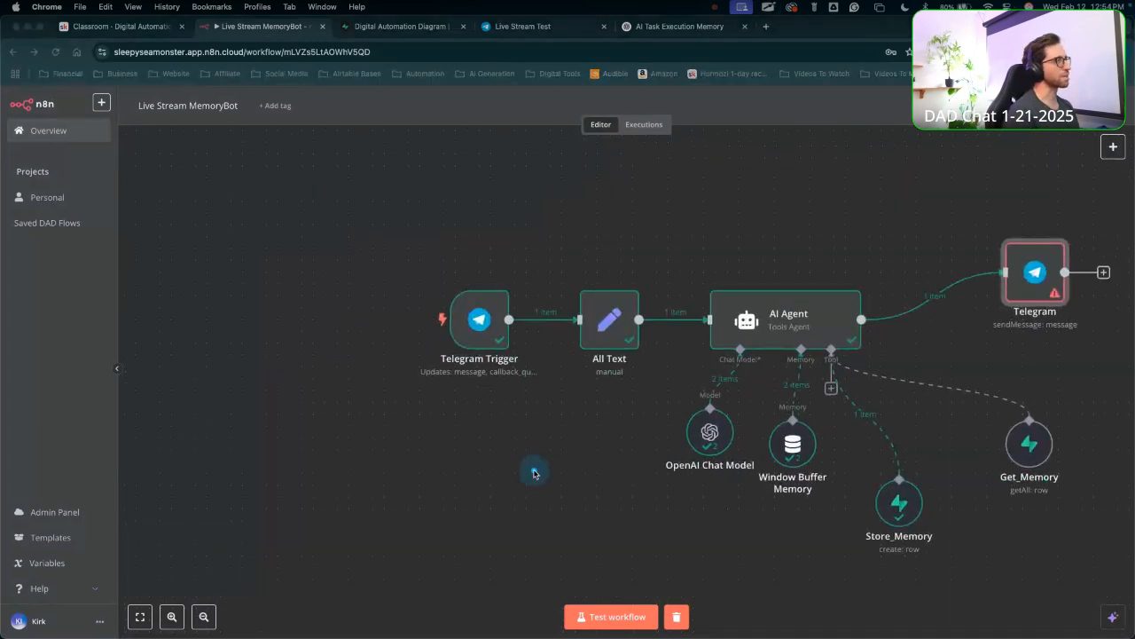
pyautogui.moveTo(516, 513)
pyautogui.mouseDown()
pyautogui.moveTo(496, 326)
pyautogui.moveTo(496, 341)
pyautogui.mouseUp()
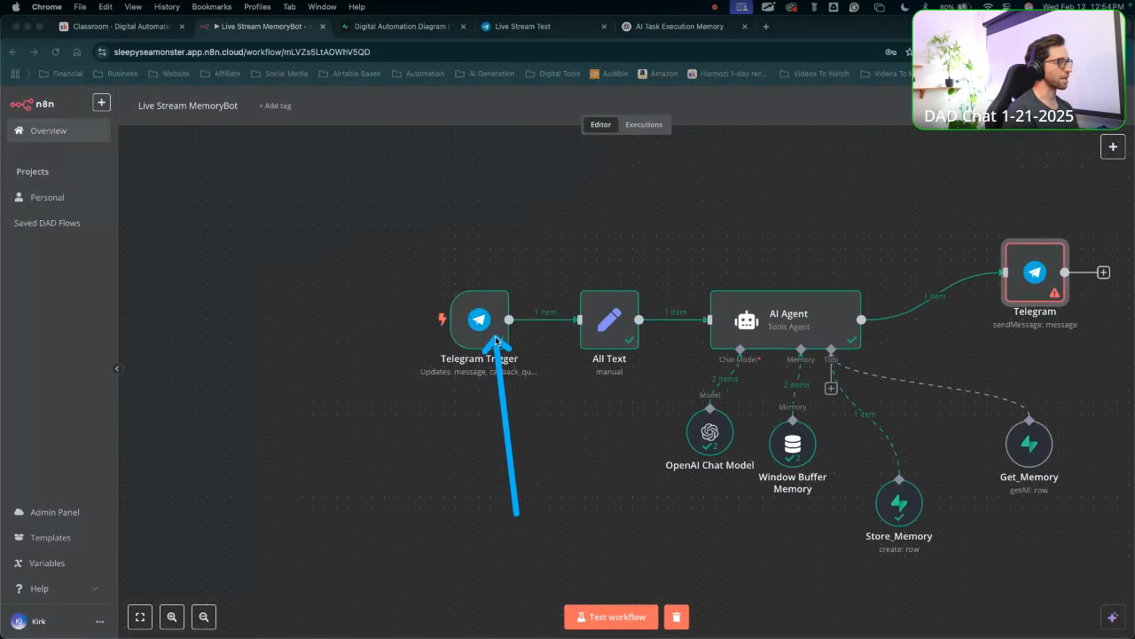
# Add a "When Executed by Another Workflow" trigger node to the workflow and return to the canvas.
pyautogui.click(1113, 146)
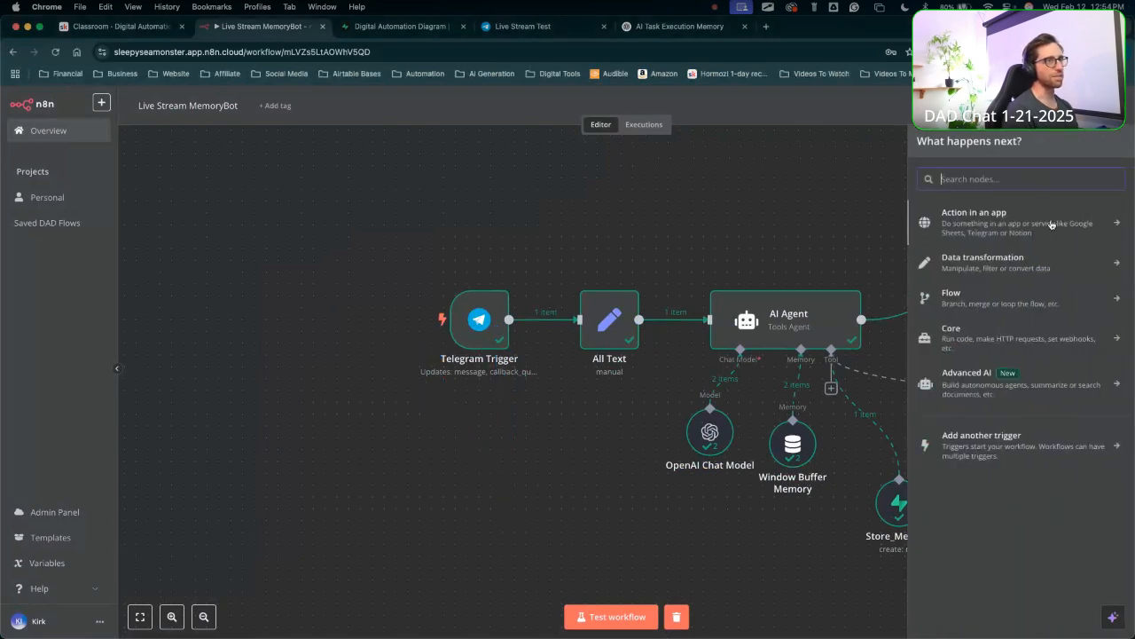
pyautogui.write('exu')
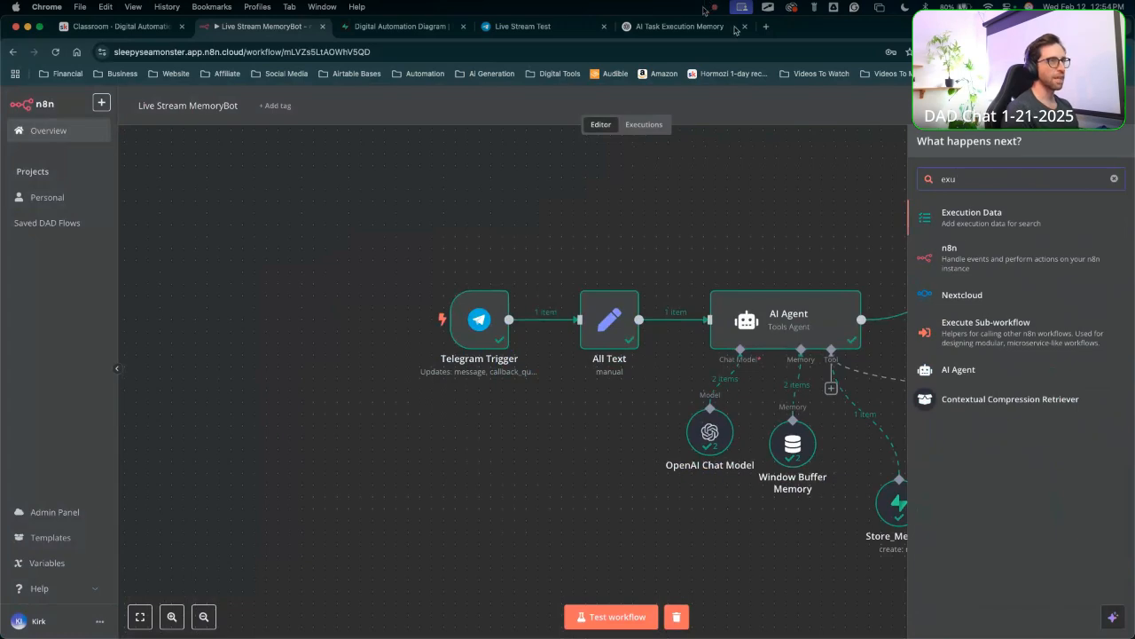
pyautogui.click(942, 268)
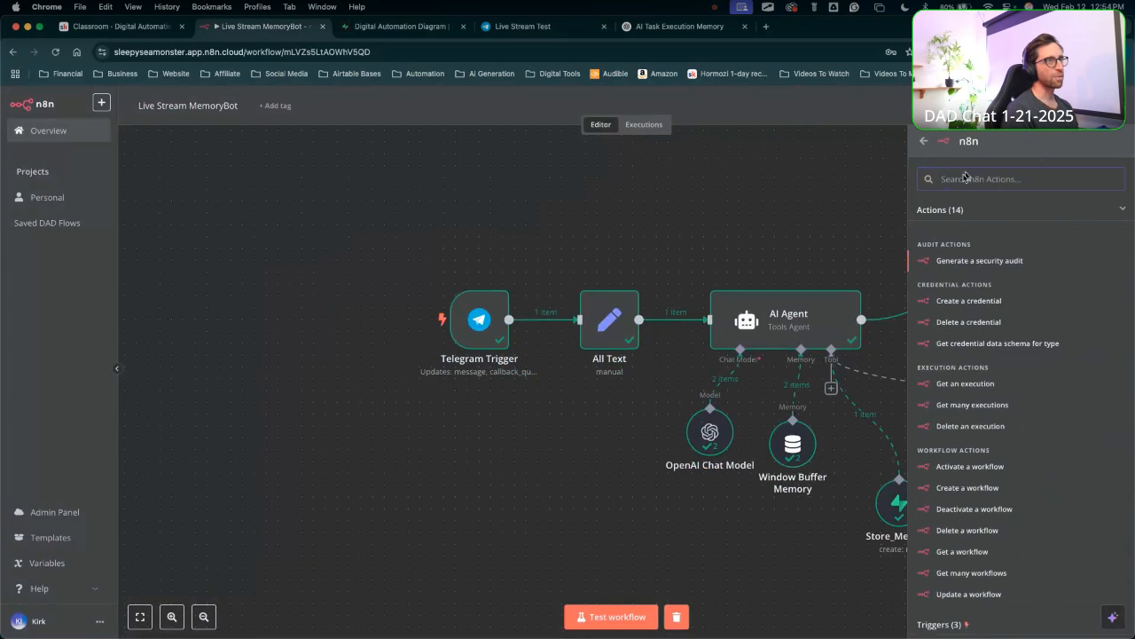
pyautogui.scroll(-2, 982, 399)
pyautogui.click(948, 561)
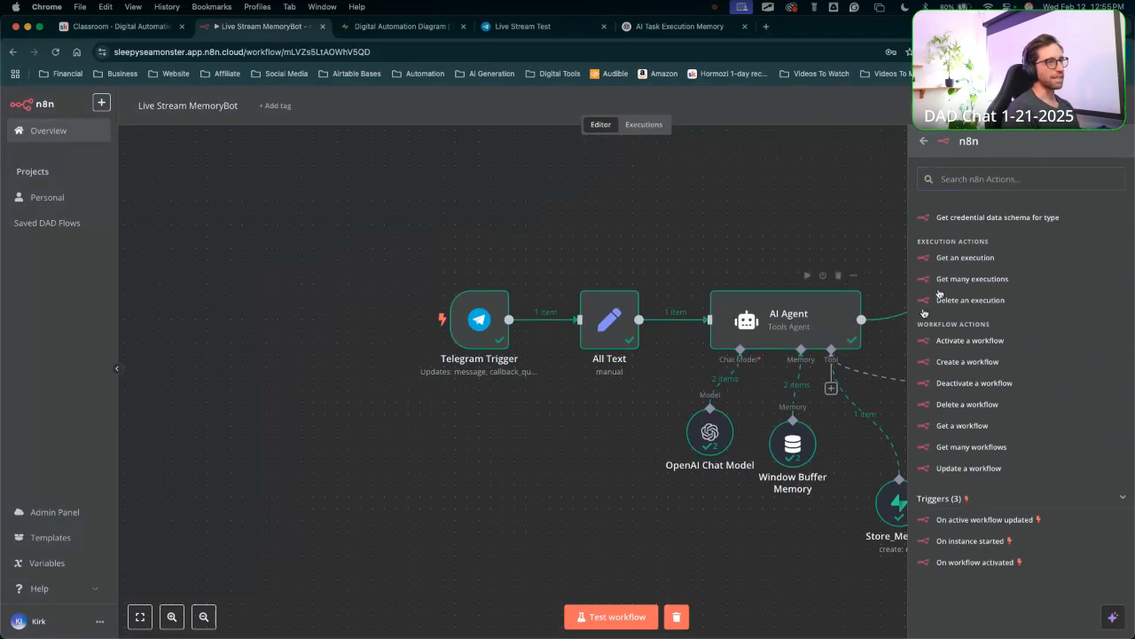
pyautogui.click(922, 140)
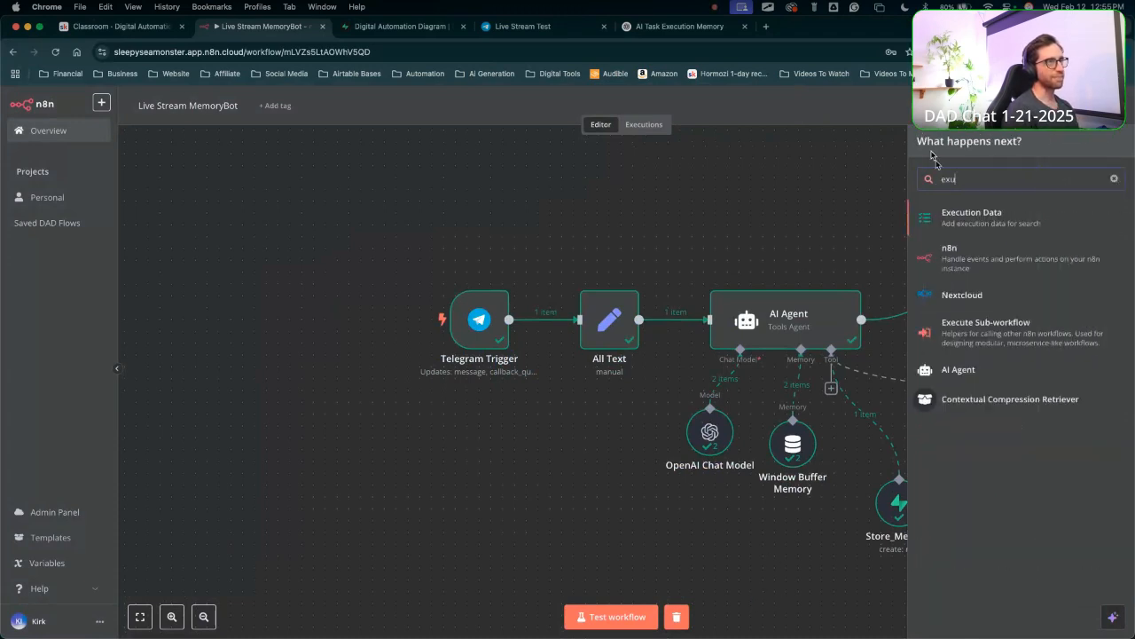
pyautogui.click(994, 333)
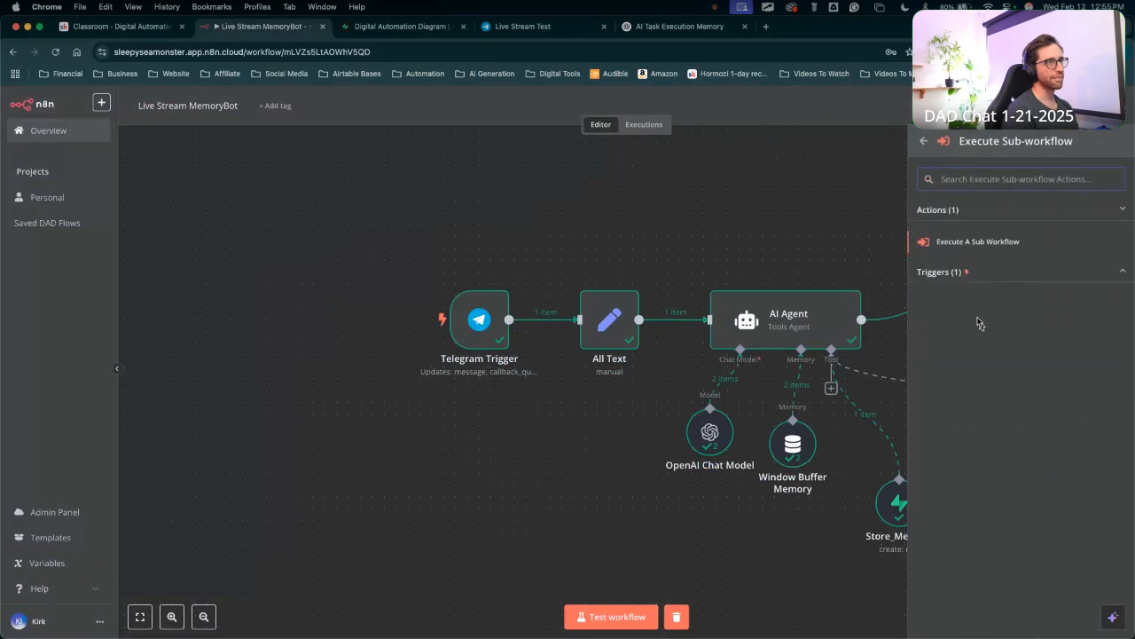
pyautogui.click(950, 273)
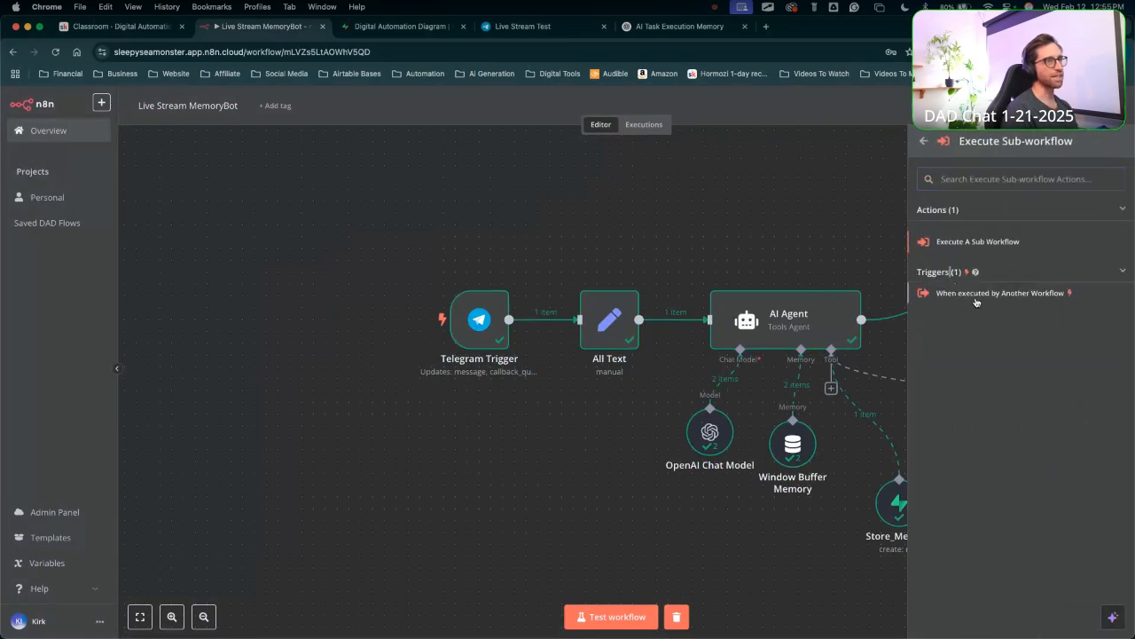
pyautogui.click(975, 296)
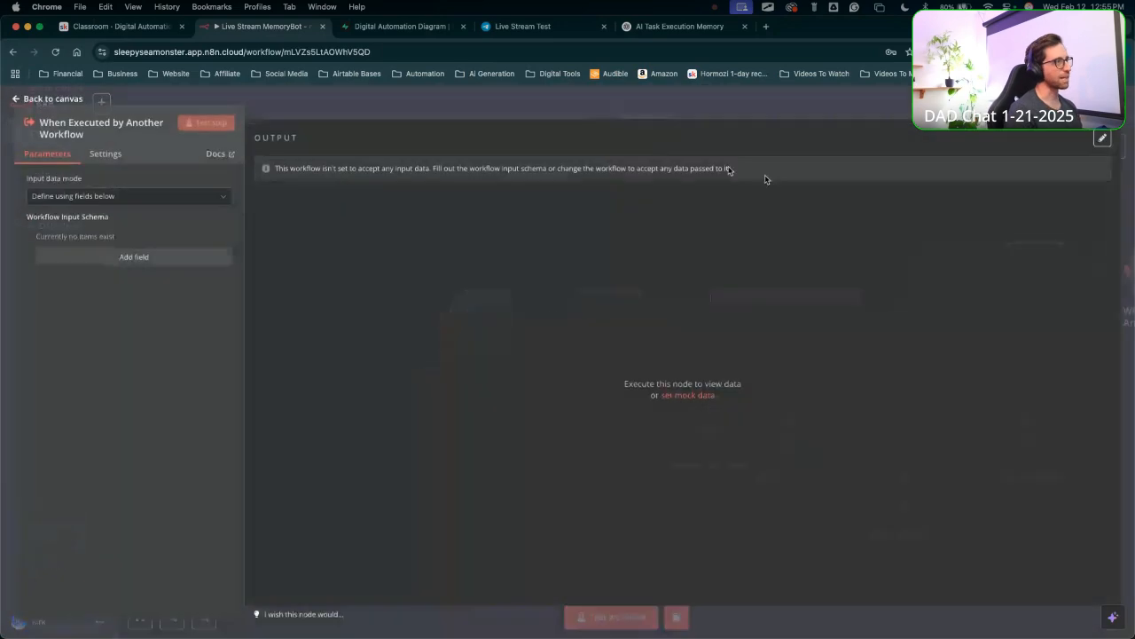
pyautogui.click(680, 108)
# Move the "When Executed by Another Workflow" trigger in front of the Telegram Trigger node.
pyautogui.hscroll(3, 1009, 282)
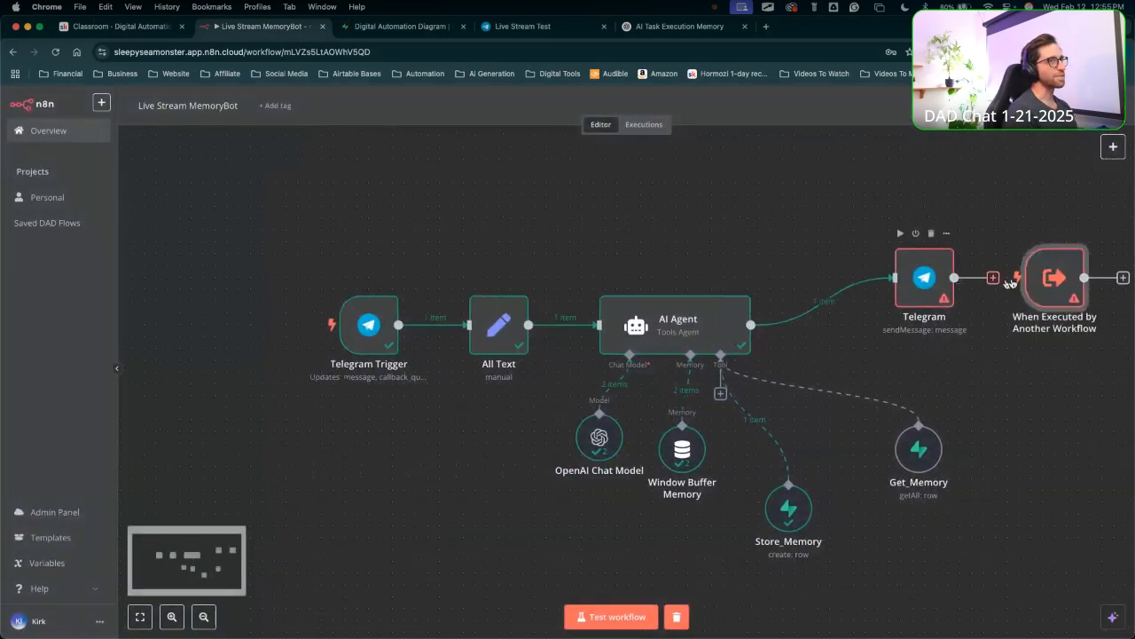
pyautogui.moveTo(1054, 278); pyautogui.dragTo(187, 321)
pyautogui.hscroll(-3, 279, 470)
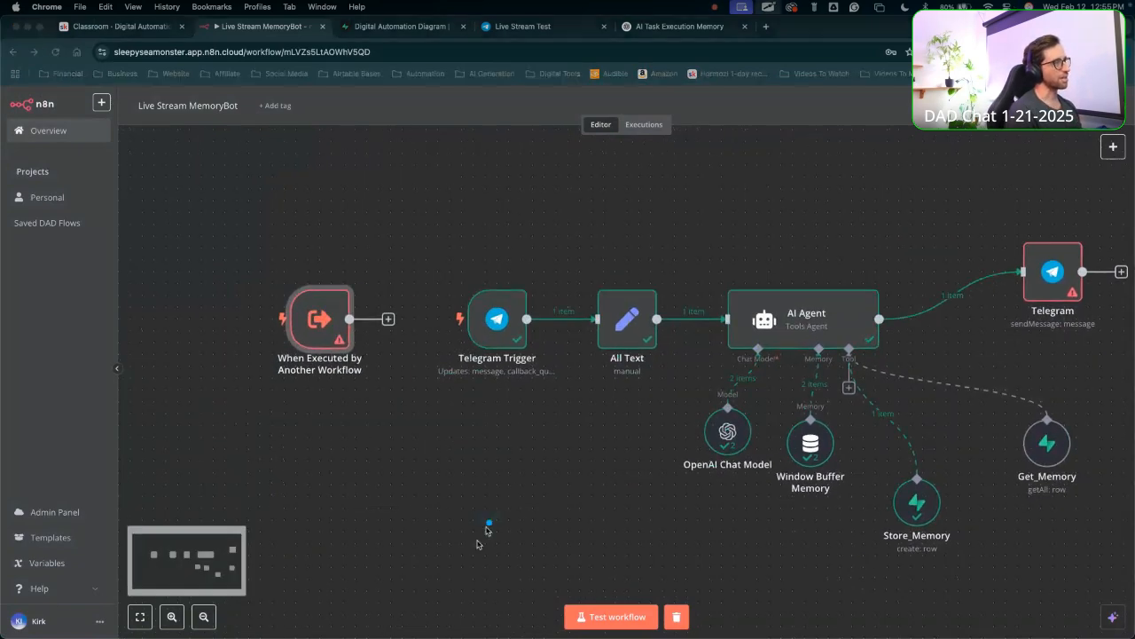
pyautogui.moveTo(459, 542)
pyautogui.mouseDown()
pyautogui.moveTo(1105, 265)
pyautogui.moveTo(1009, 236)
pyautogui.moveTo(565, 414)
pyautogui.moveTo(764, 433)
pyautogui.mouseUp()
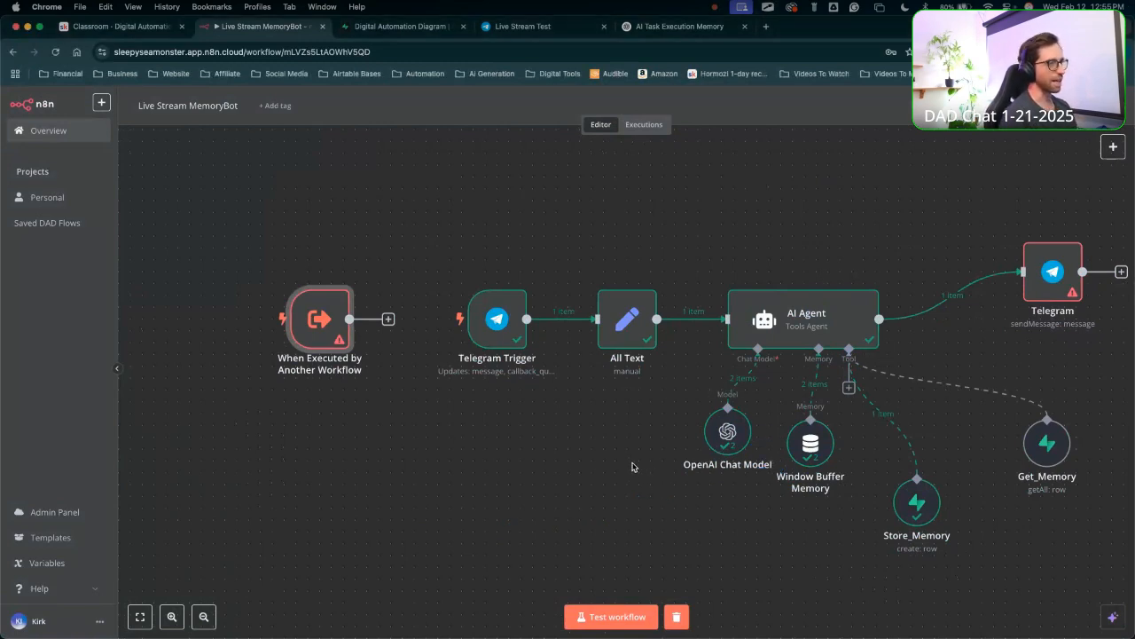
pyautogui.moveTo(629, 482); pyautogui.dragTo(874, 355)
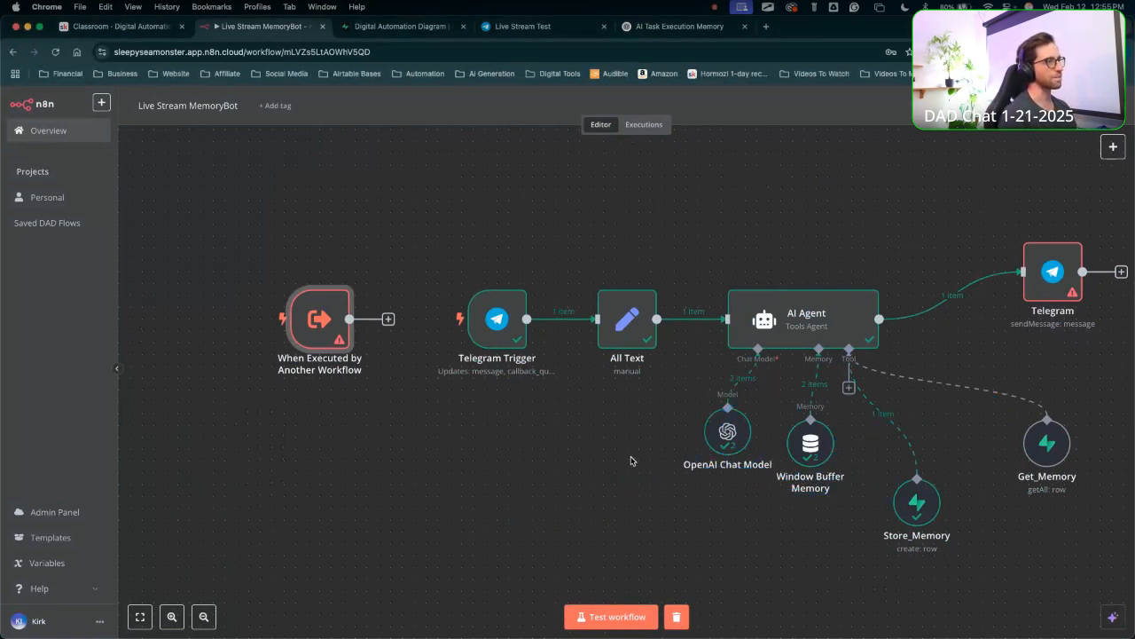
pyautogui.hscroll(3, 631, 461)
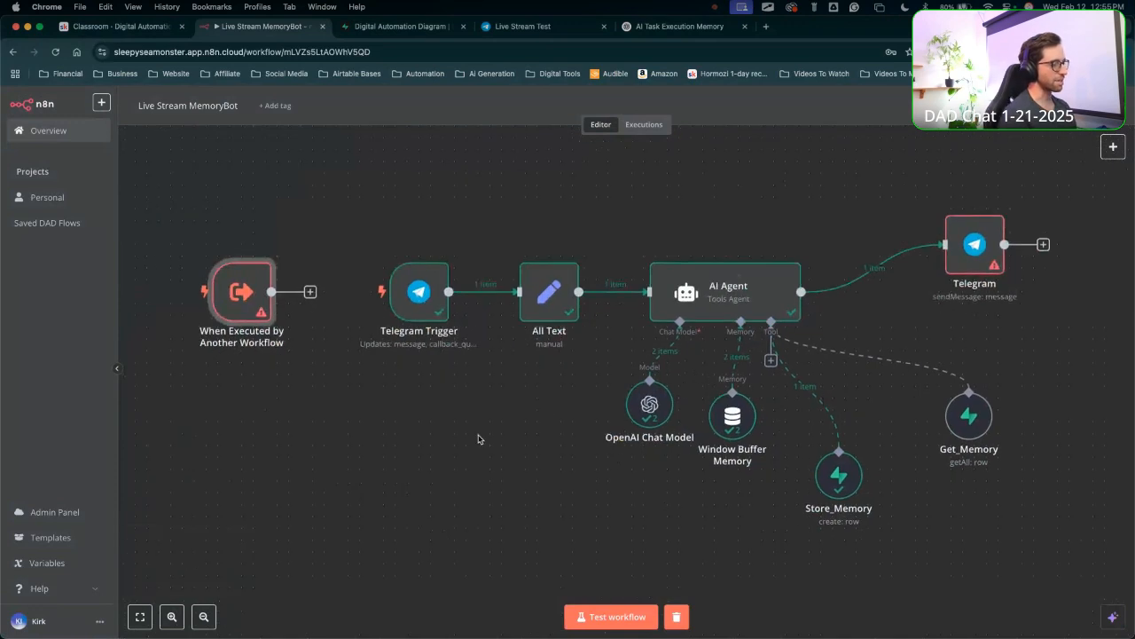
pyautogui.moveTo(795, 197); pyautogui.dragTo(756, 181)
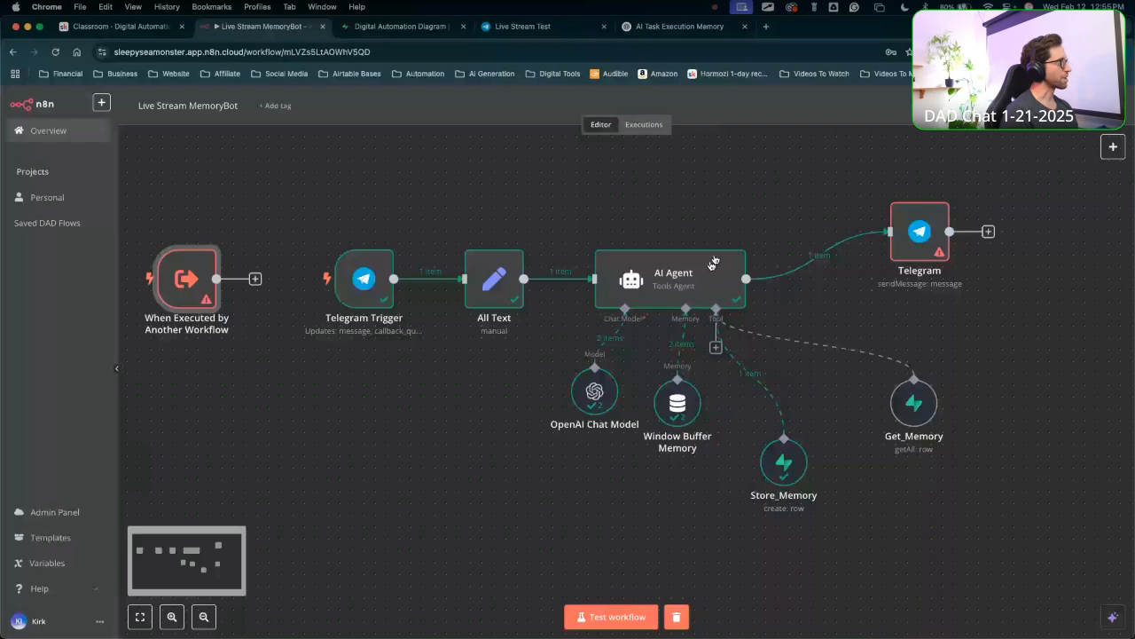
pyautogui.moveTo(367, 571)
pyautogui.mouseDown()
pyautogui.moveTo(254, 105)
pyautogui.moveTo(632, 362)
pyautogui.mouseUp()
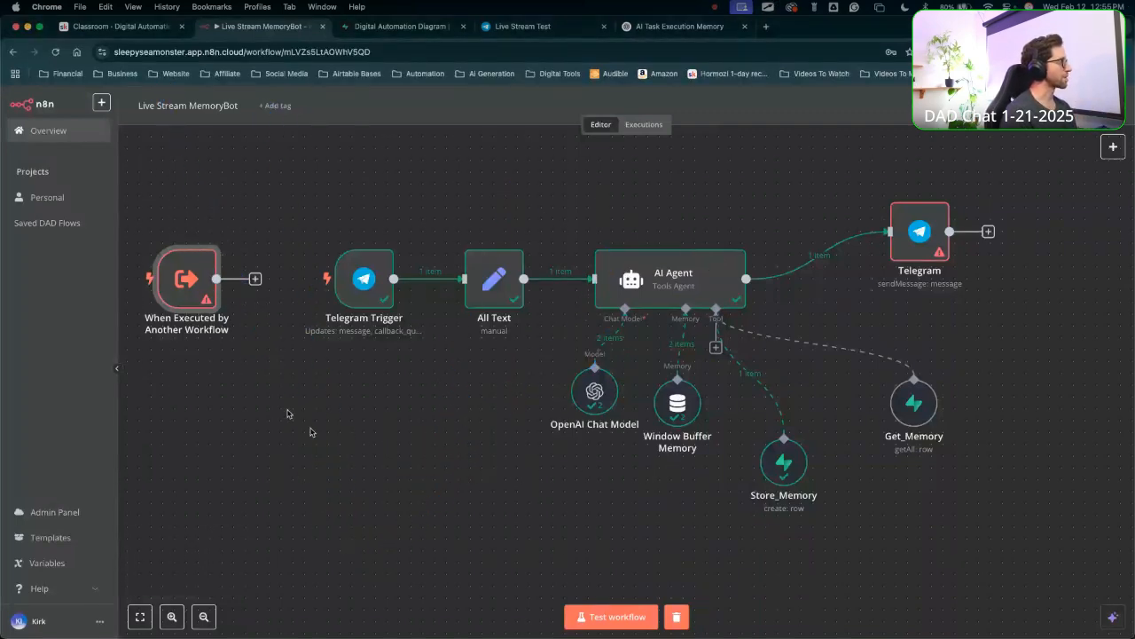
# Delete the "When Executed by Another Workflow" trigger node from the canvas.
pyautogui.rightClick(175, 294)
pyautogui.click(191, 237)
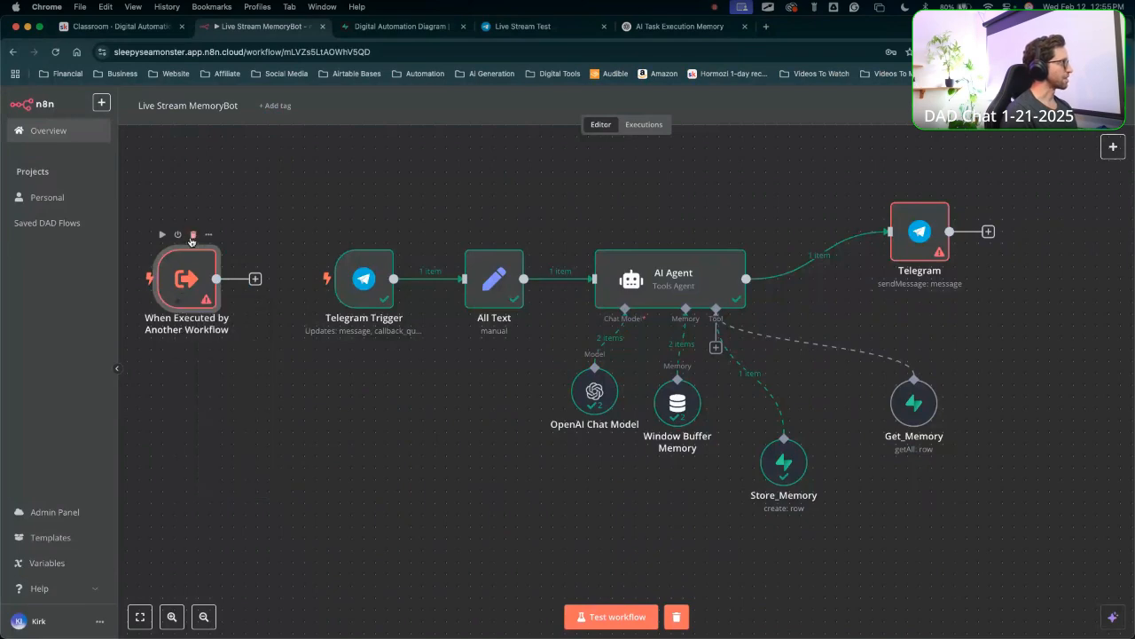
pyautogui.click(192, 237)
pyautogui.moveTo(868, 316); pyautogui.dragTo(893, 308)
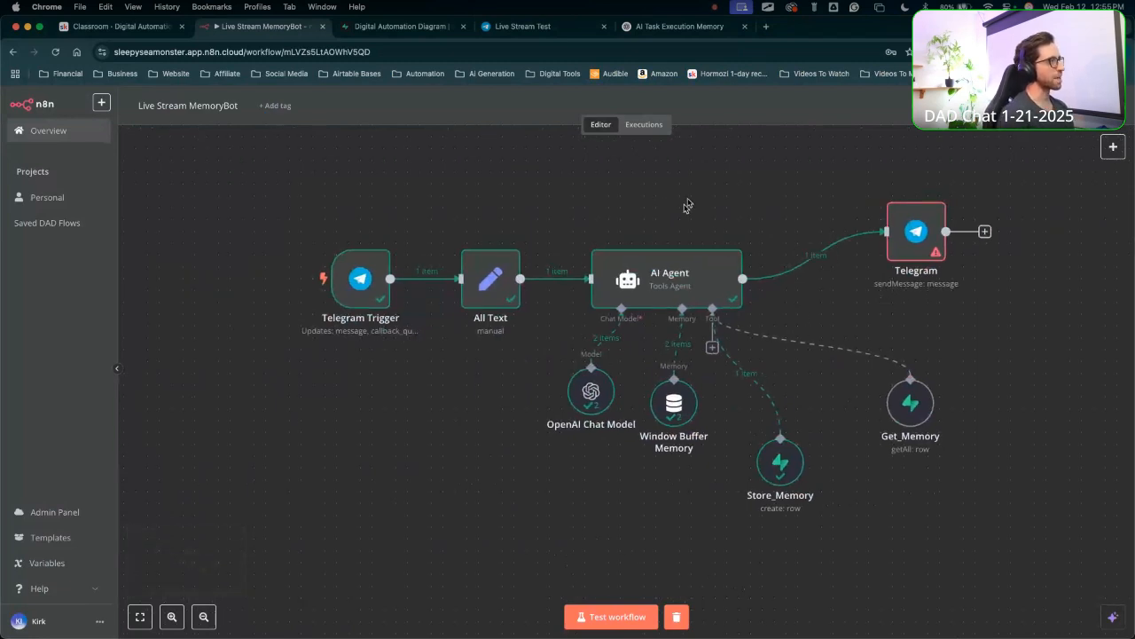
# Rearrange the Telegram and Get_Memory nodes so Telegram sits slightly closer to the AI Agent and Get_Memory slightly lower.
pyautogui.moveTo(535, 291)
pyautogui.moveTo(813, 255)
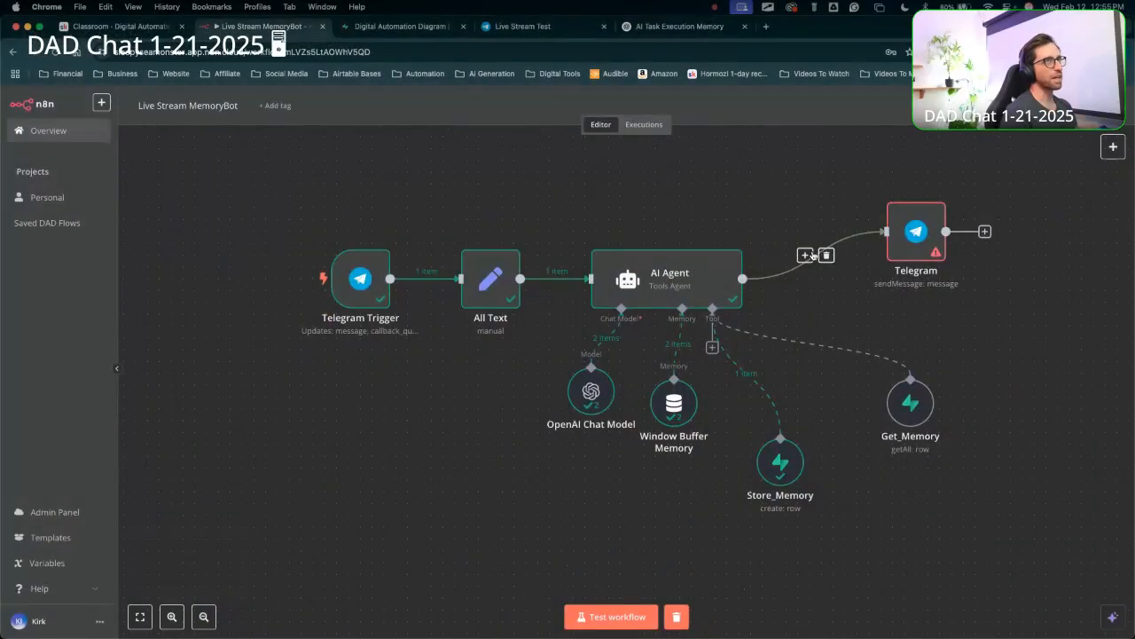
pyautogui.hscroll(2, 798, 251)
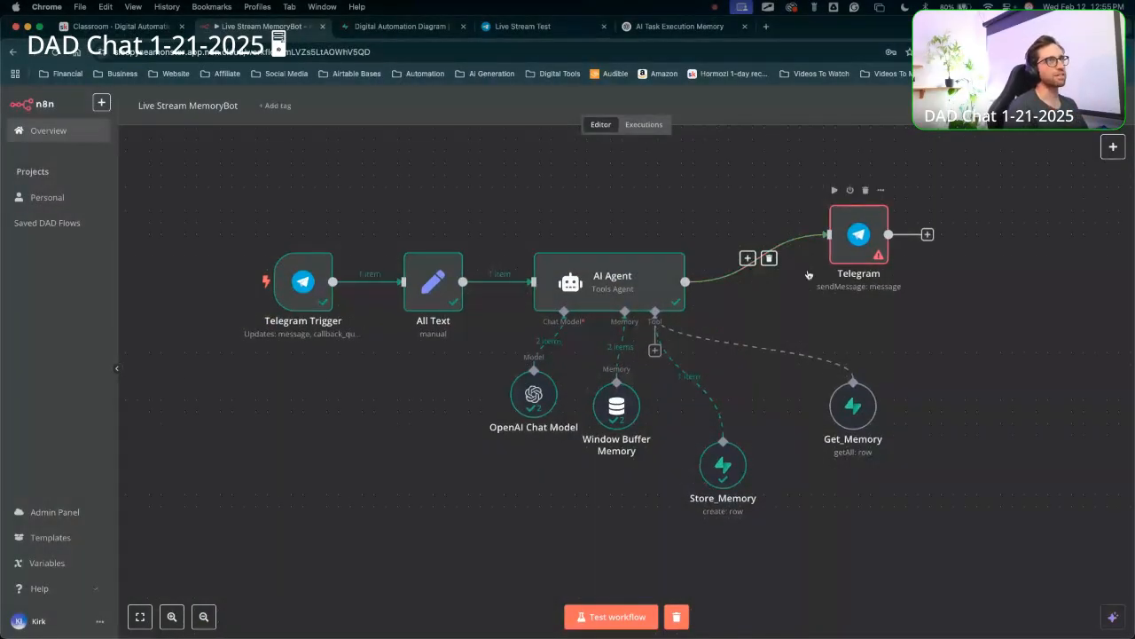
pyautogui.moveTo(863, 237)
pyautogui.moveTo(863, 236); pyautogui.dragTo(852, 202)
pyautogui.moveTo(856, 391)
pyautogui.moveTo(856, 391); pyautogui.dragTo(828, 313)
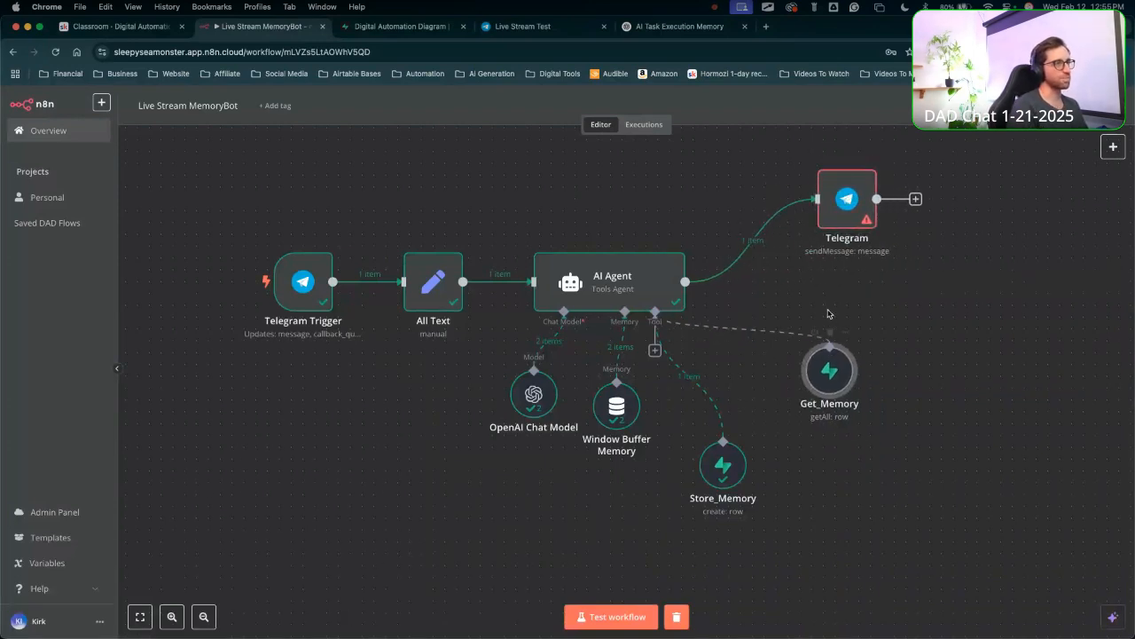
pyautogui.moveTo(855, 354); pyautogui.dragTo(878, 400)
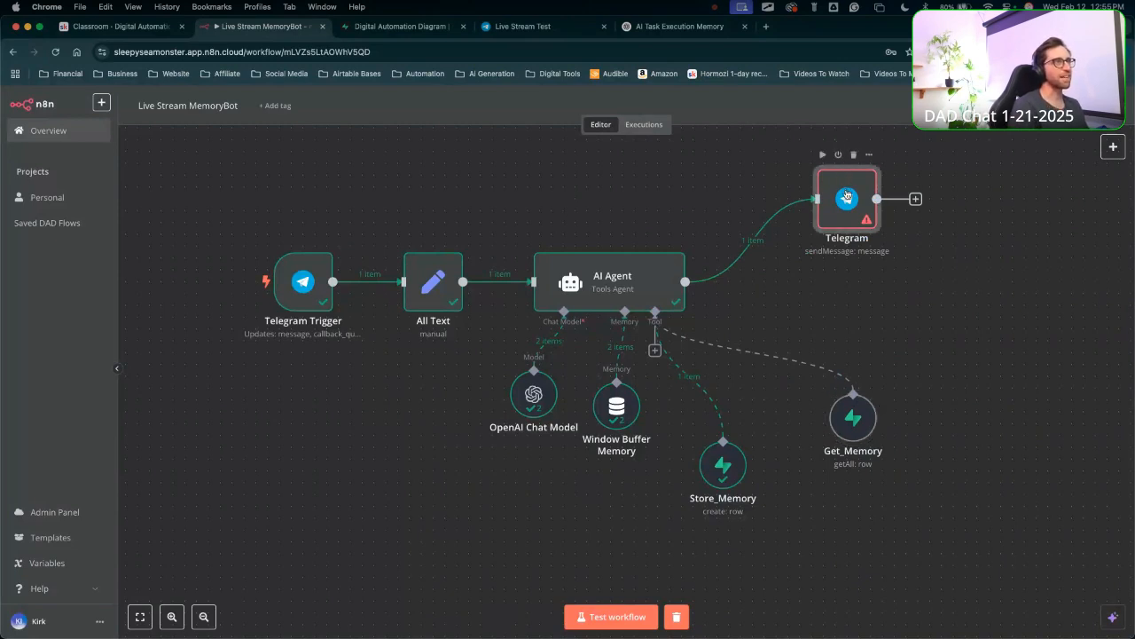
pyautogui.moveTo(845, 186); pyautogui.dragTo(845, 222)
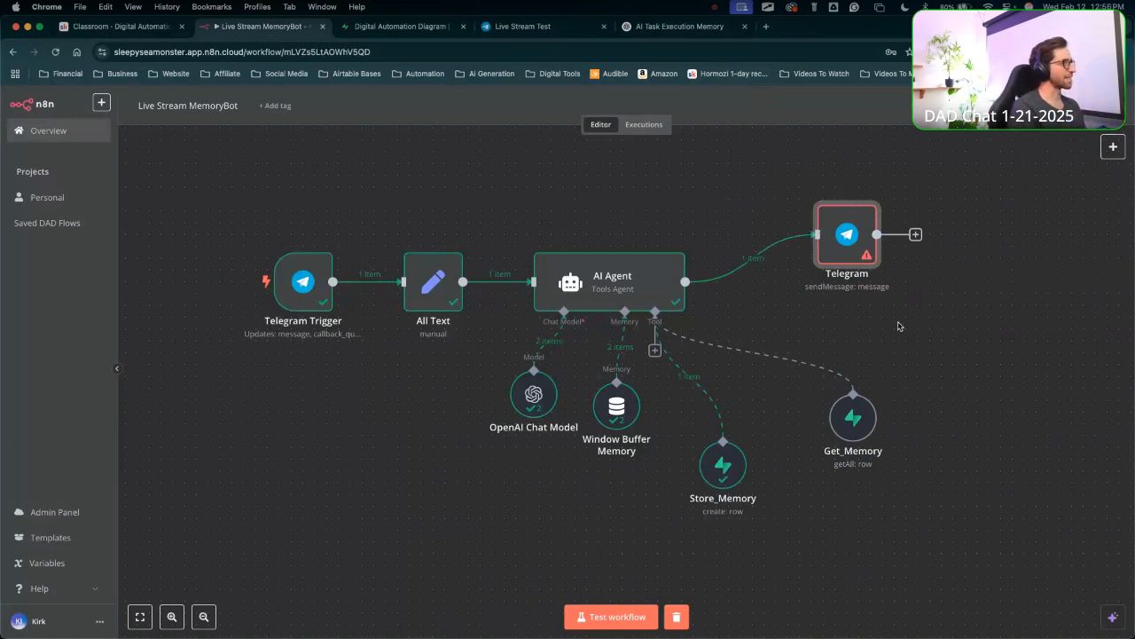
# Set the Telegram node's Chat ID to {{ $('Telegram Trigger').item.json.message.chat.id }} and its Text to {{ $json.output }}.
pyautogui.moveTo(378, 535)
pyautogui.mouseDown()
pyautogui.moveTo(431, 450)
pyautogui.moveTo(844, 345)
pyautogui.moveTo(708, 410)
pyautogui.mouseUp()
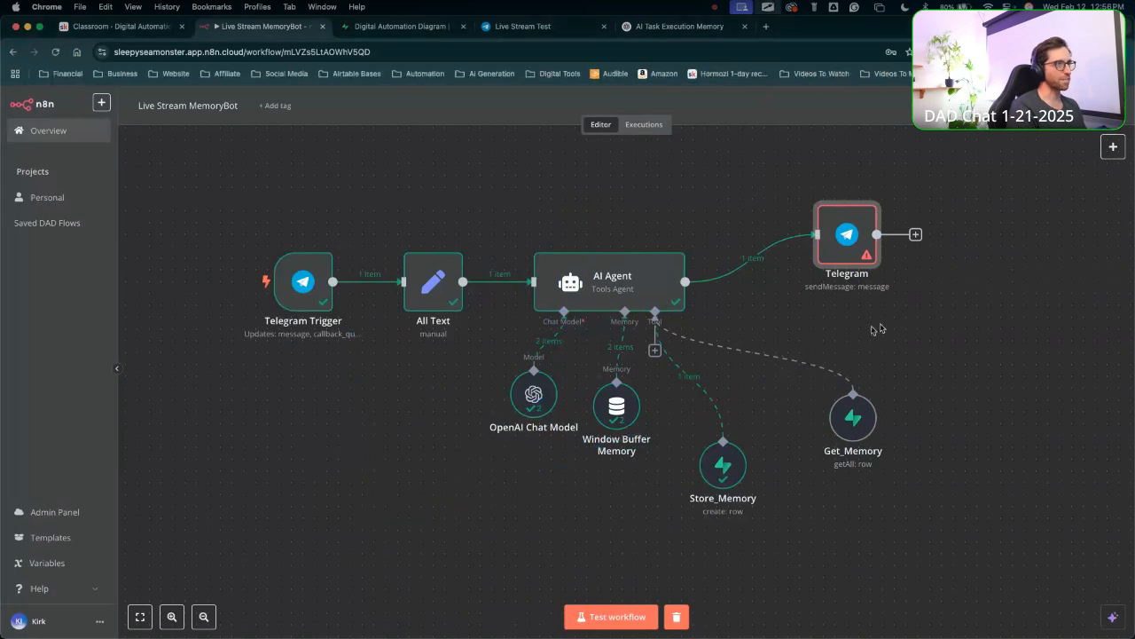
pyautogui.hscroll(3, 878, 329)
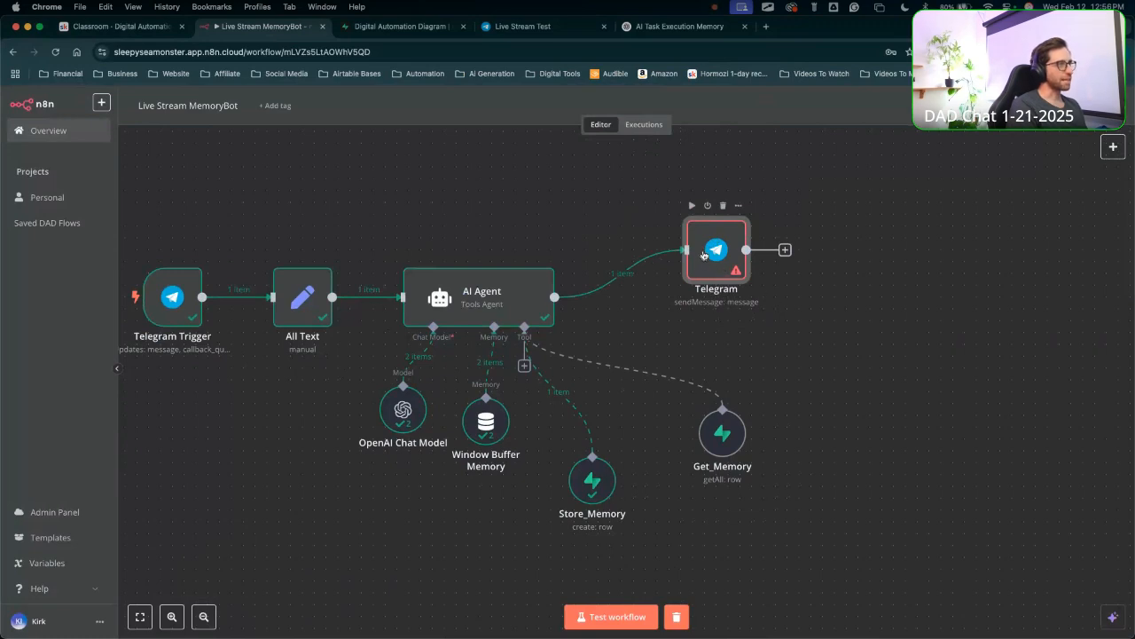
pyautogui.doubleClick(717, 273)
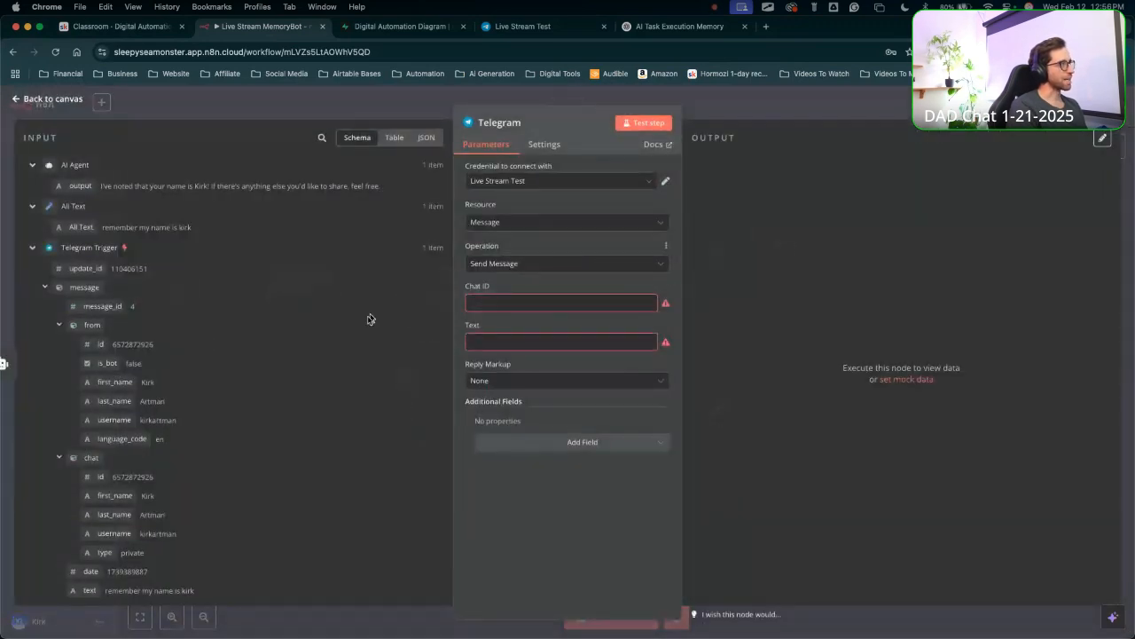
pyautogui.moveTo(321, 382)
pyautogui.mouseDown()
pyautogui.moveTo(497, 184)
pyautogui.moveTo(467, 303)
pyautogui.mouseUp()
pyautogui.click(467, 302)
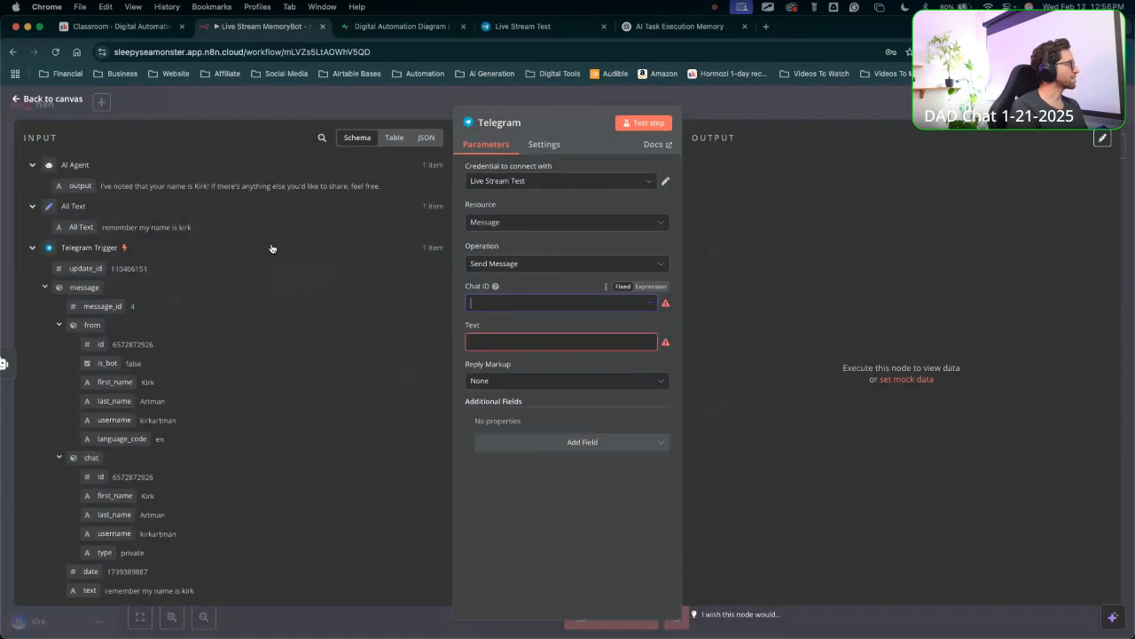
pyautogui.moveTo(284, 265)
pyautogui.mouseDown()
pyautogui.moveTo(122, 253)
pyautogui.moveTo(76, 456)
pyautogui.moveTo(93, 472)
pyautogui.moveTo(494, 339)
pyautogui.moveTo(501, 304)
pyautogui.mouseUp()
pyautogui.click(467, 361)
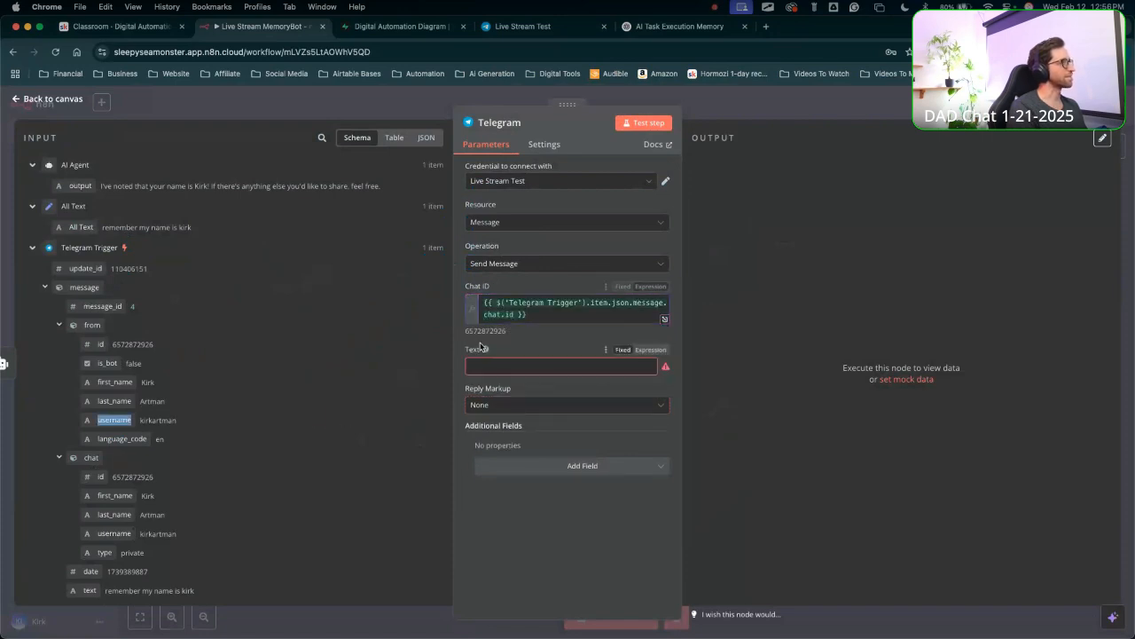
pyautogui.moveTo(149, 80)
pyautogui.mouseDown()
pyautogui.moveTo(78, 163)
pyautogui.moveTo(314, 180)
pyautogui.moveTo(479, 365)
pyautogui.mouseUp()
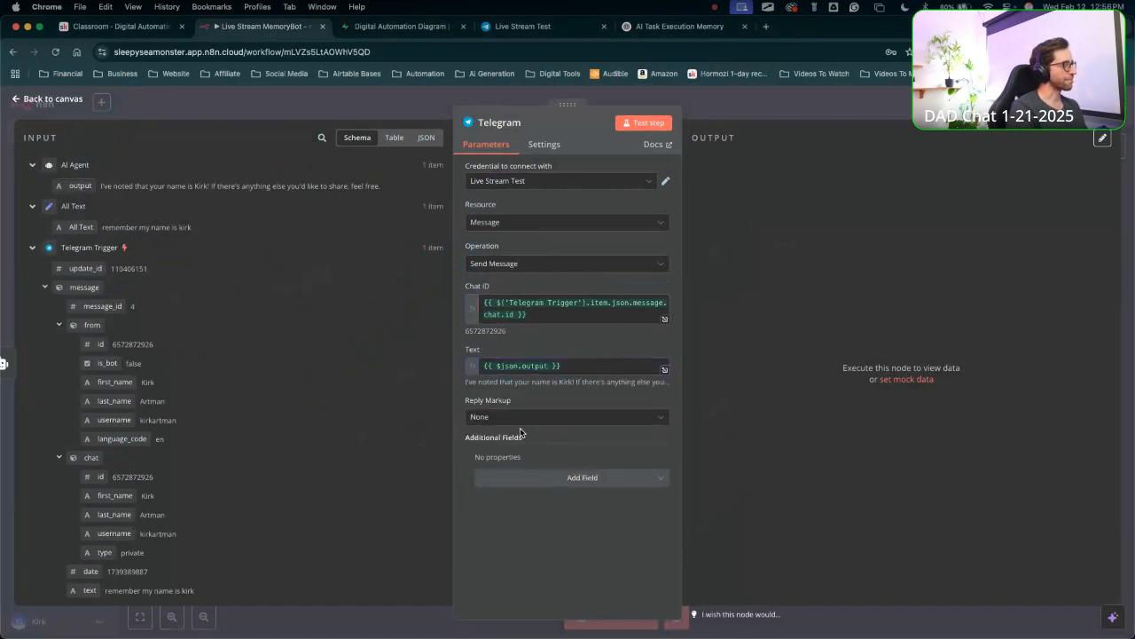
pyautogui.click(528, 471)
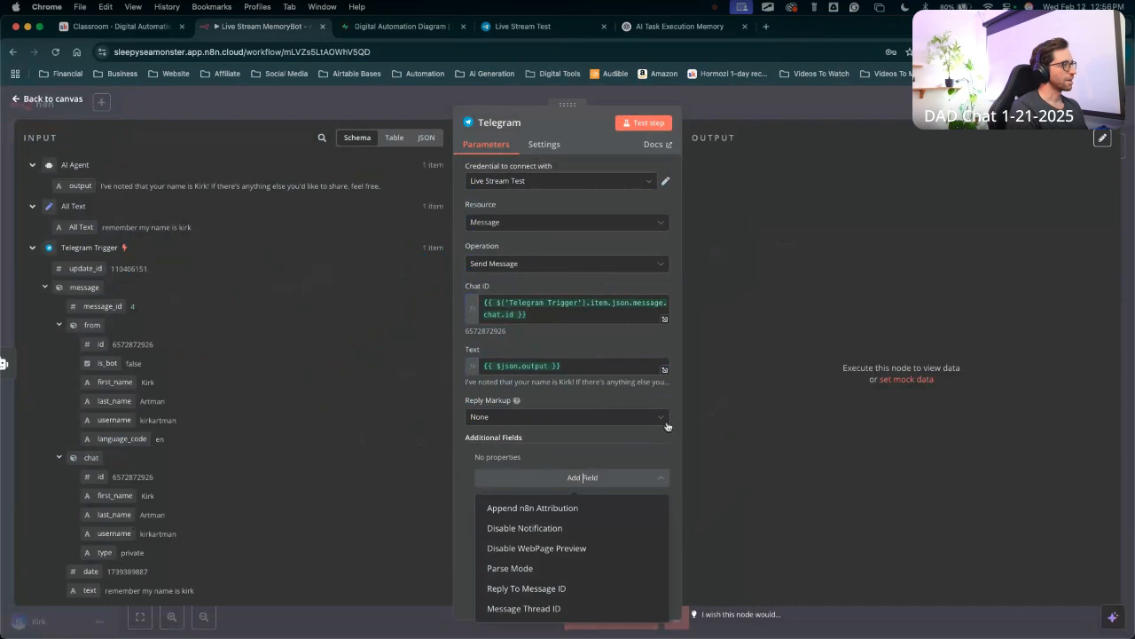
pyautogui.click(573, 444)
pyautogui.moveTo(542, 555); pyautogui.dragTo(557, 487)
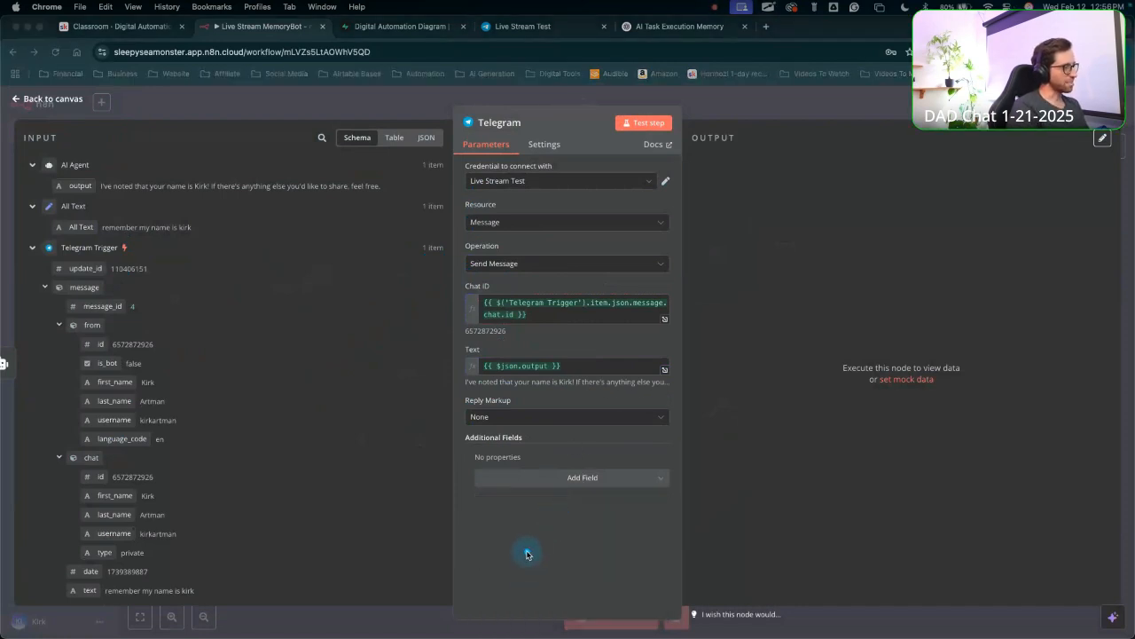
pyautogui.moveTo(532, 559)
pyautogui.mouseDown()
pyautogui.moveTo(538, 502)
pyautogui.moveTo(563, 486)
pyautogui.mouseUp()
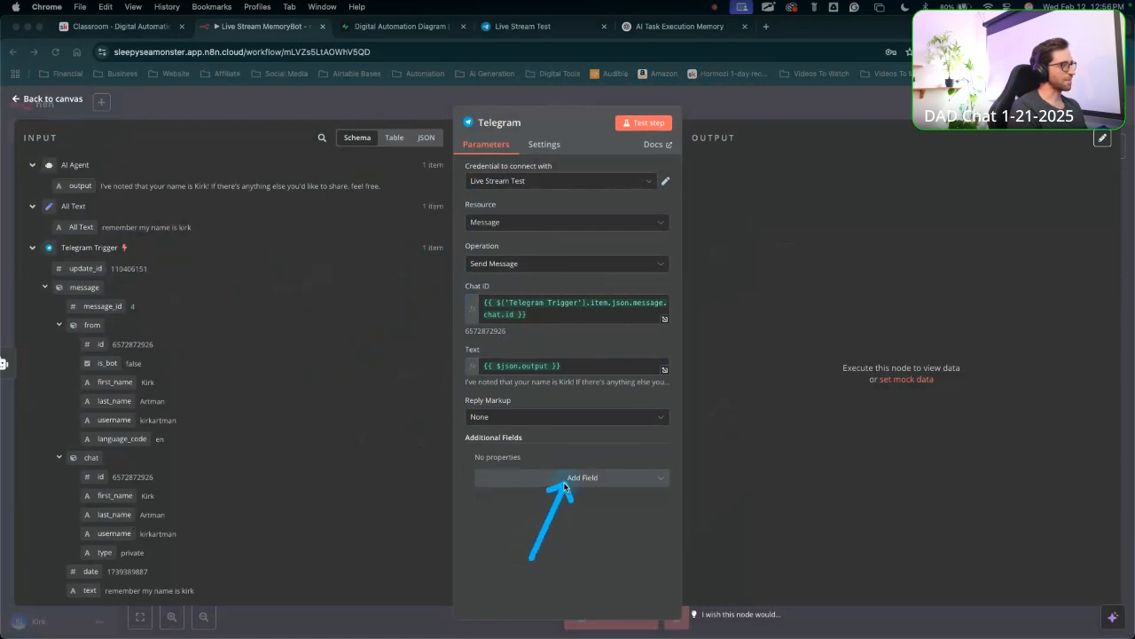
pyautogui.moveTo(507, 521); pyautogui.dragTo(501, 454)
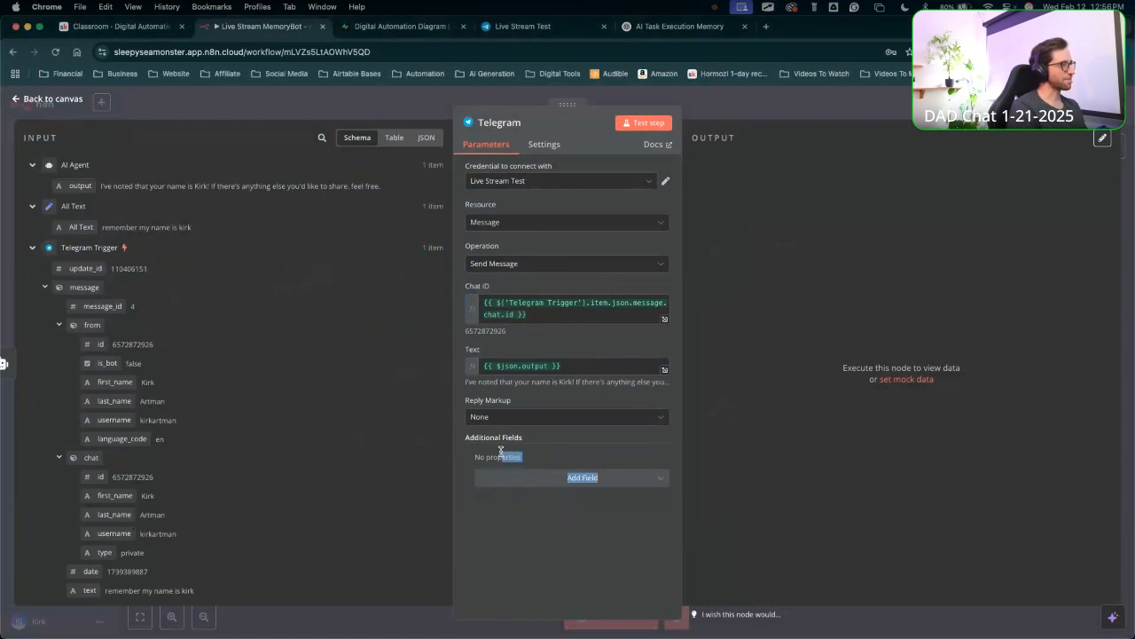
pyautogui.moveTo(519, 531)
pyautogui.mouseDown()
pyautogui.moveTo(562, 490)
pyautogui.moveTo(572, 433)
pyautogui.mouseUp()
pyautogui.moveTo(530, 567); pyautogui.dragTo(581, 475)
# Add the Append n8n Attribution field to the Telegram node, turn it off and return to the workflow canvas.
pyautogui.click(571, 478)
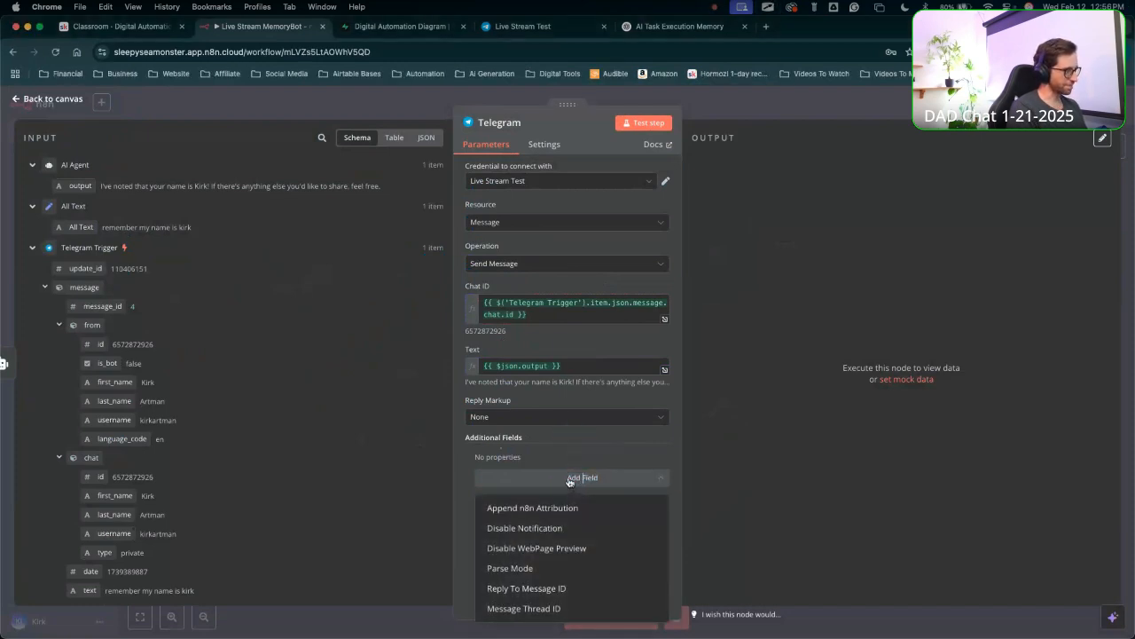
pyautogui.click(510, 508)
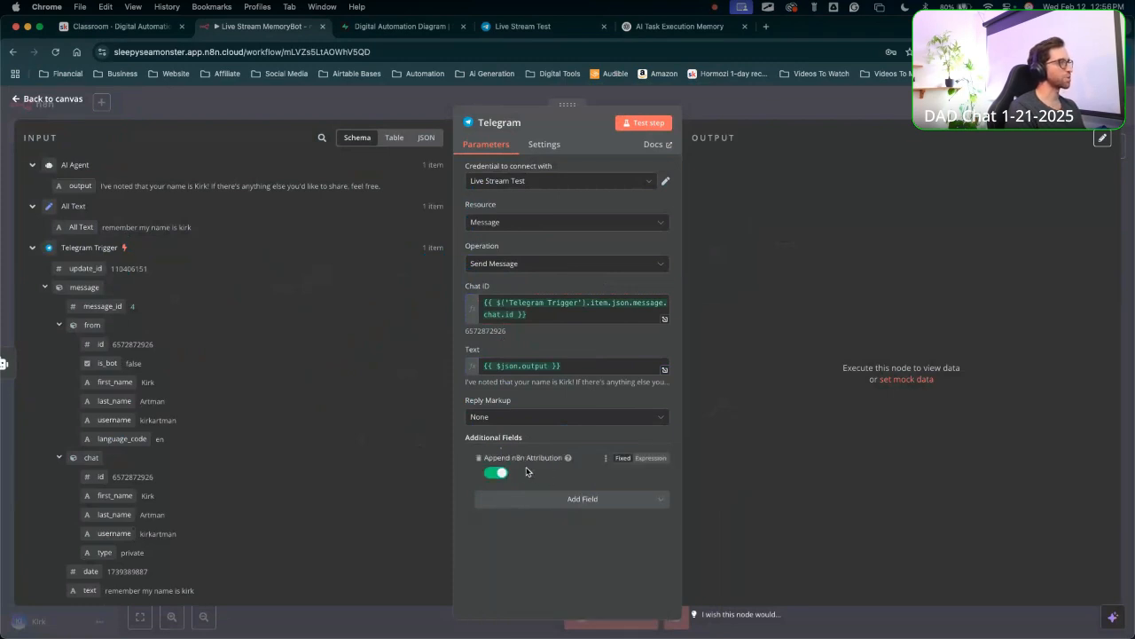
pyautogui.click(498, 472)
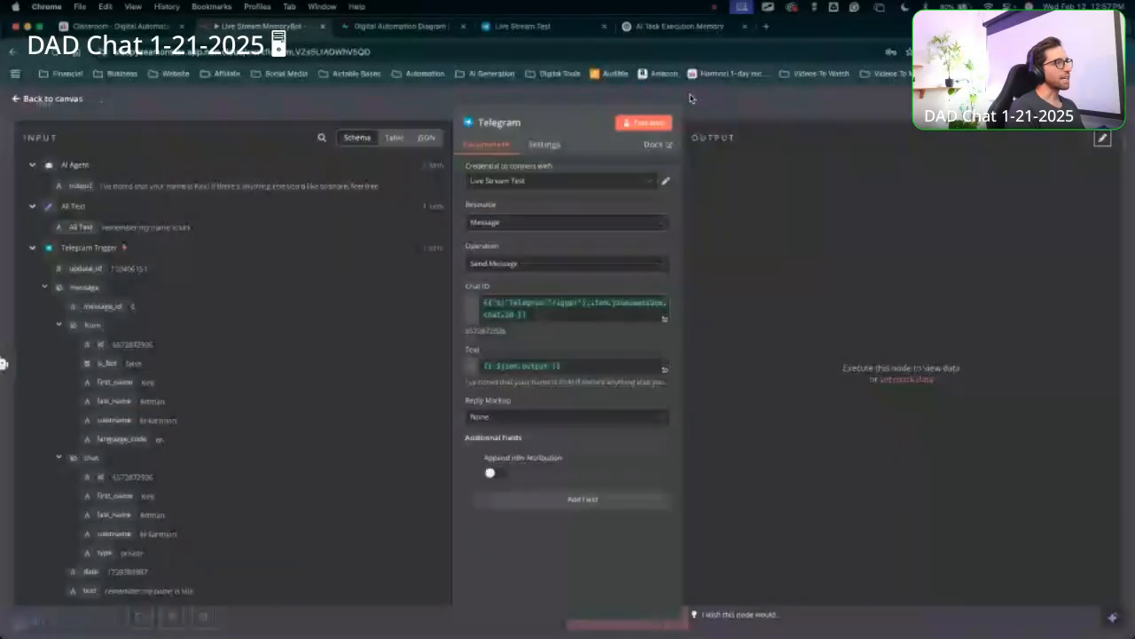
pyautogui.click(695, 108)
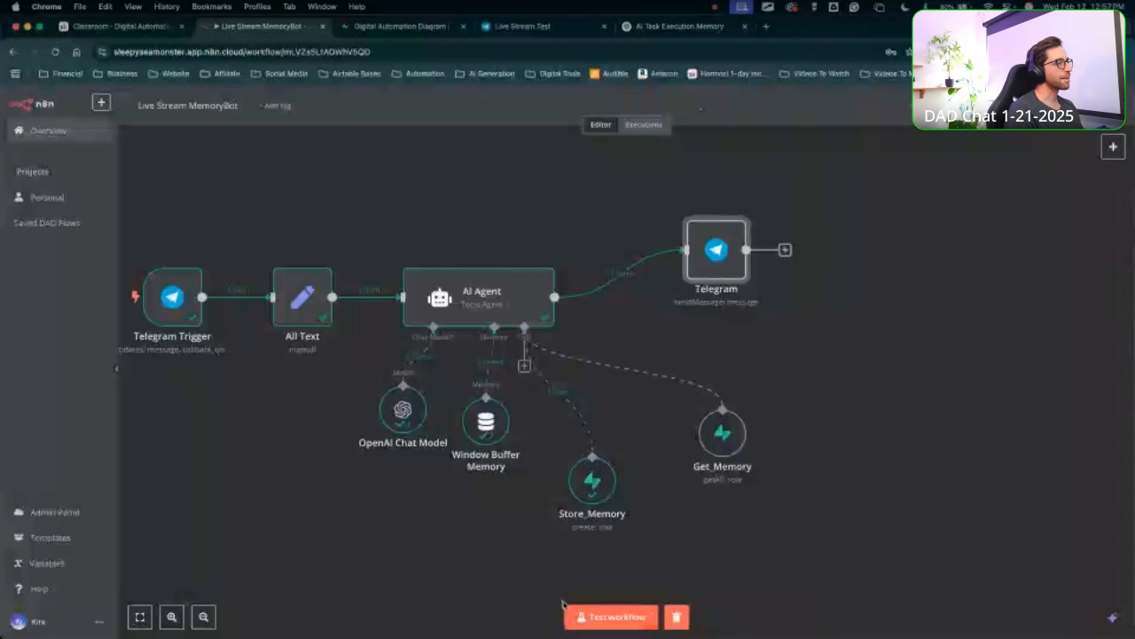
# Run the test workflow and send the Live Stream Test bot the Telegram message "remember i run a skool community called Digital Automation Diagram".
pyautogui.click(603, 617)
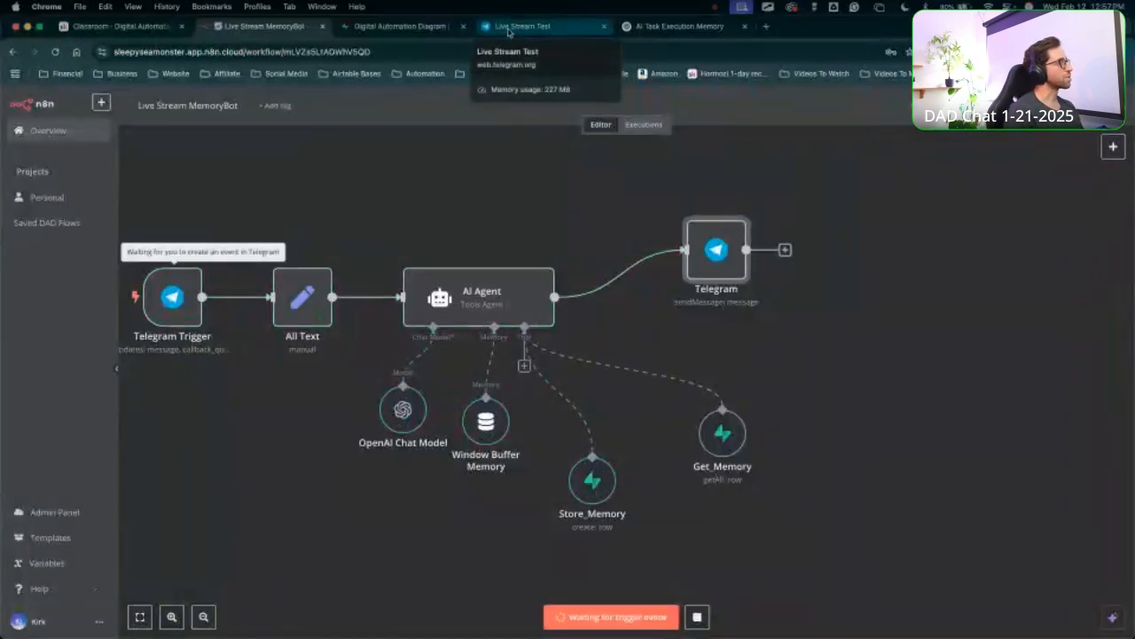
pyautogui.click(509, 27)
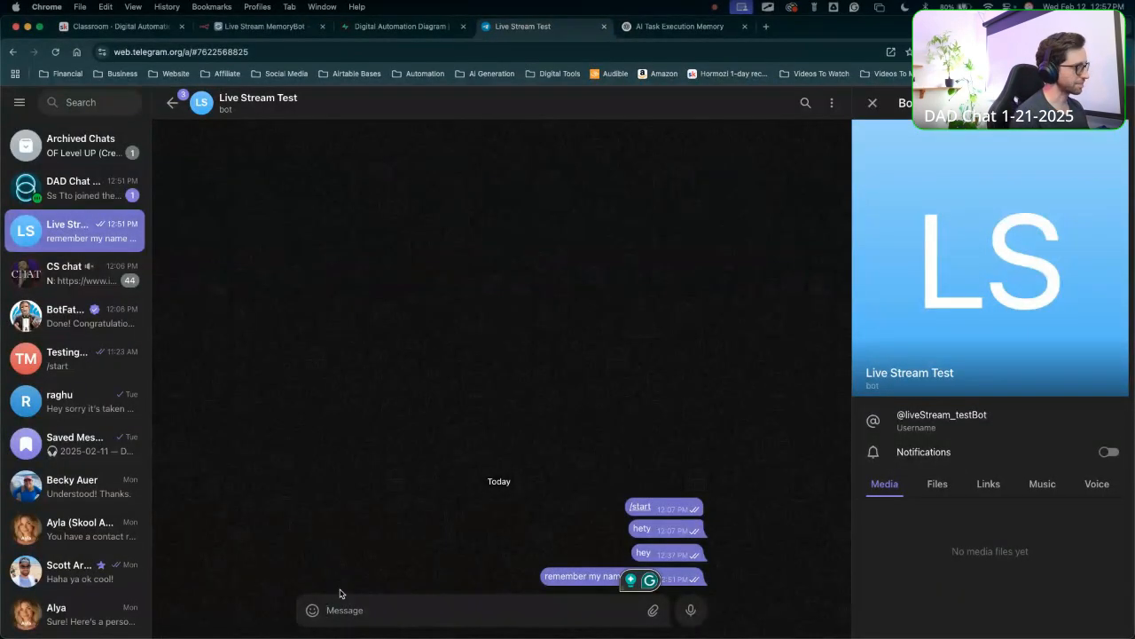
pyautogui.write('remember i run a s')
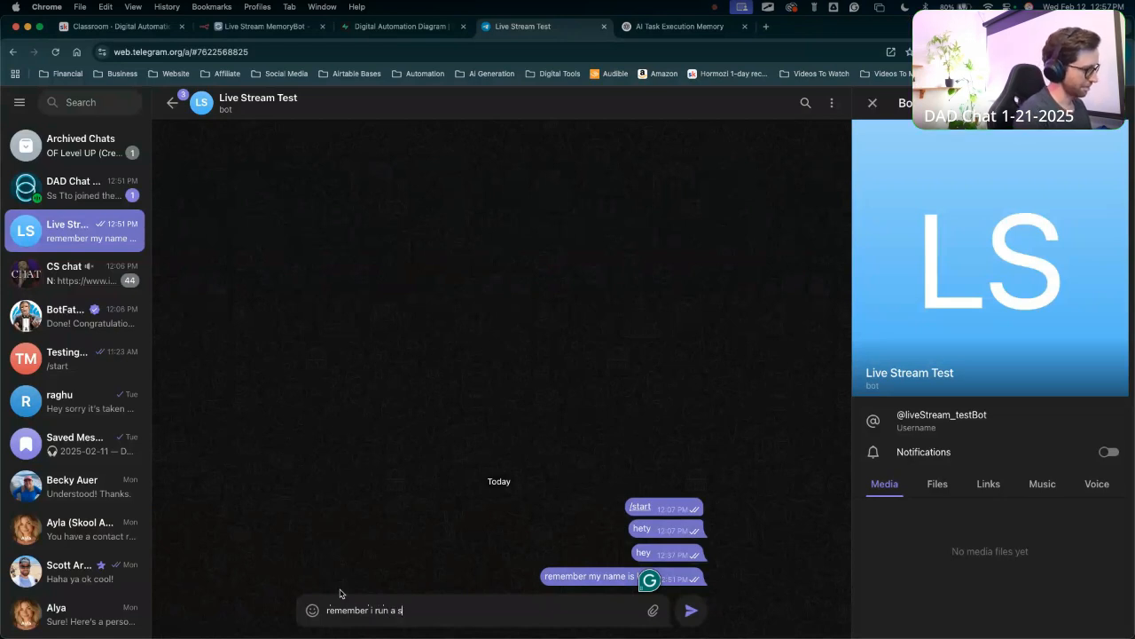
pyautogui.write('kool community')
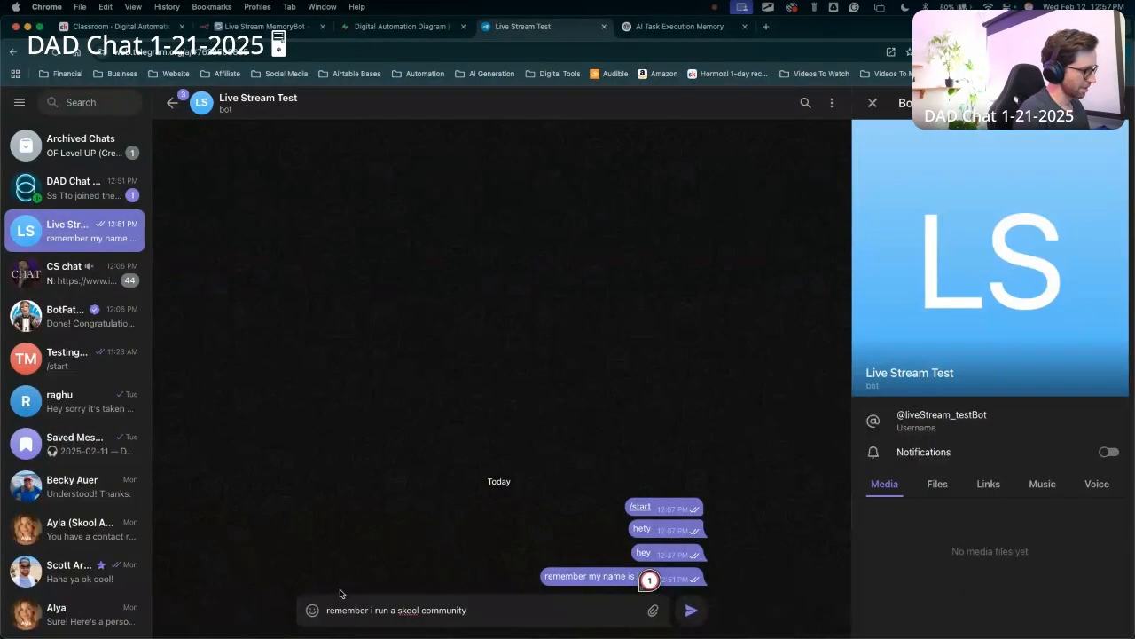
pyautogui.write('called D')
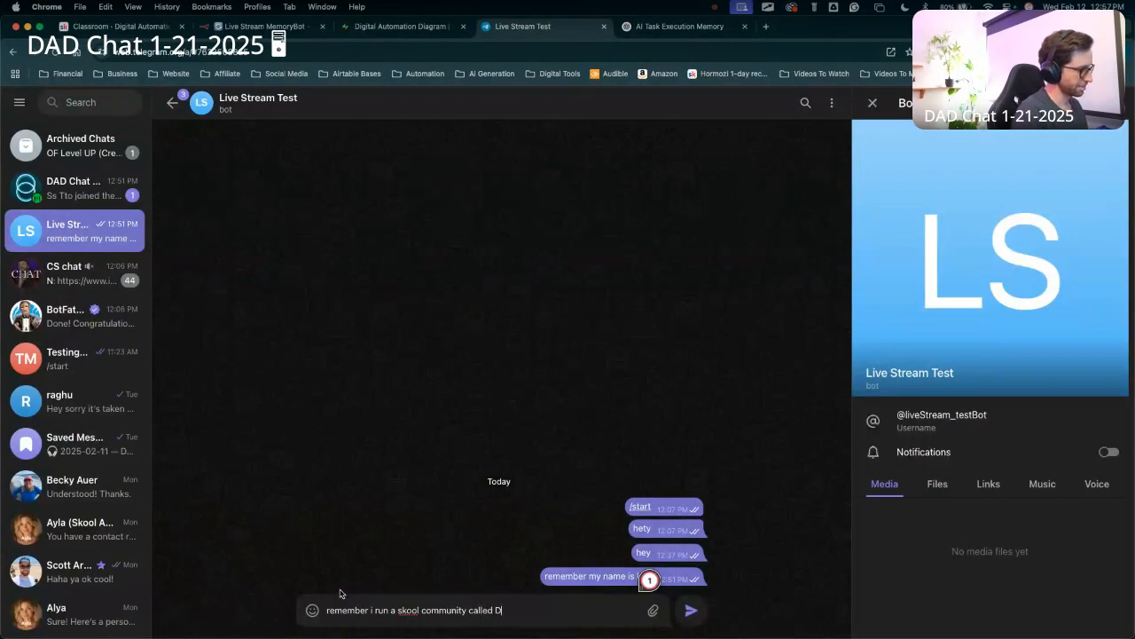
pyautogui.write('gital Automation')
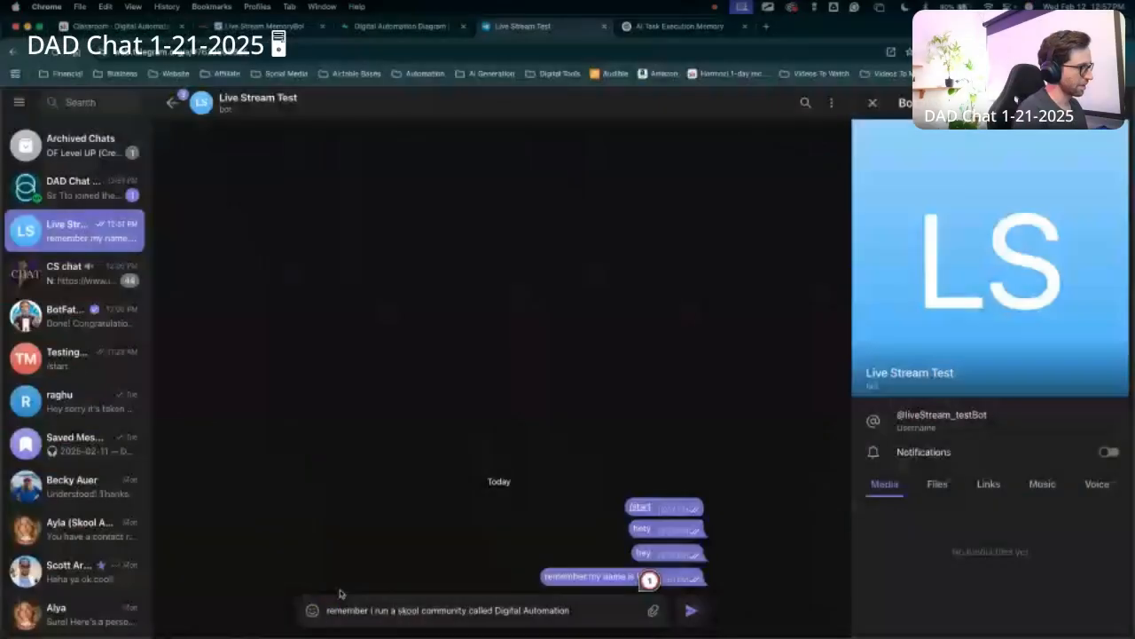
pyautogui.write('Diagram')
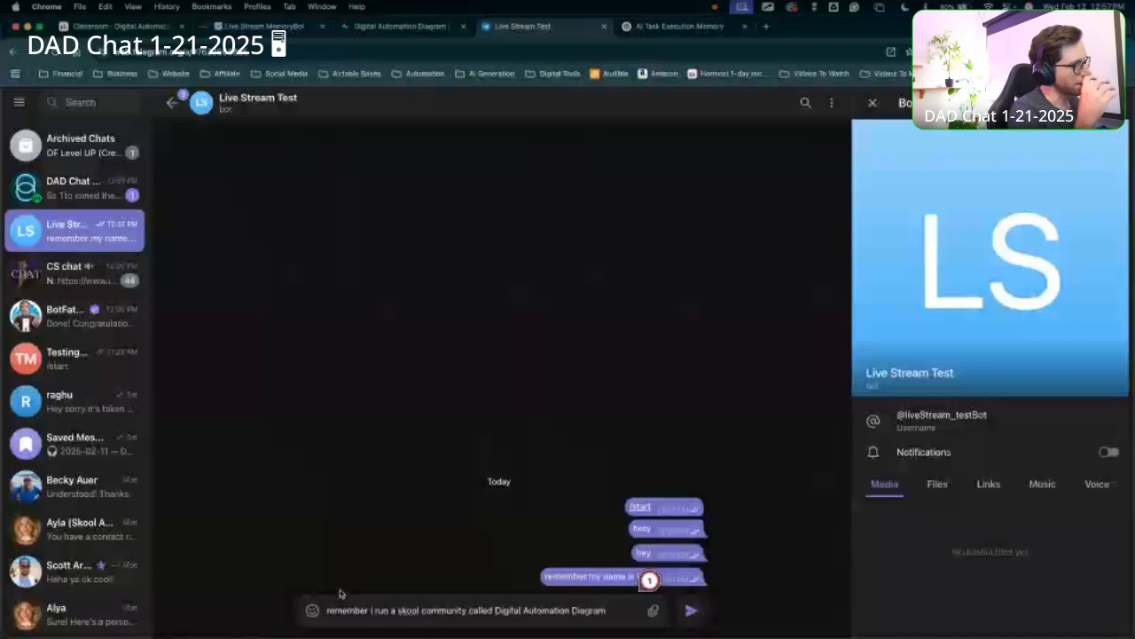
pyautogui.press('Return')
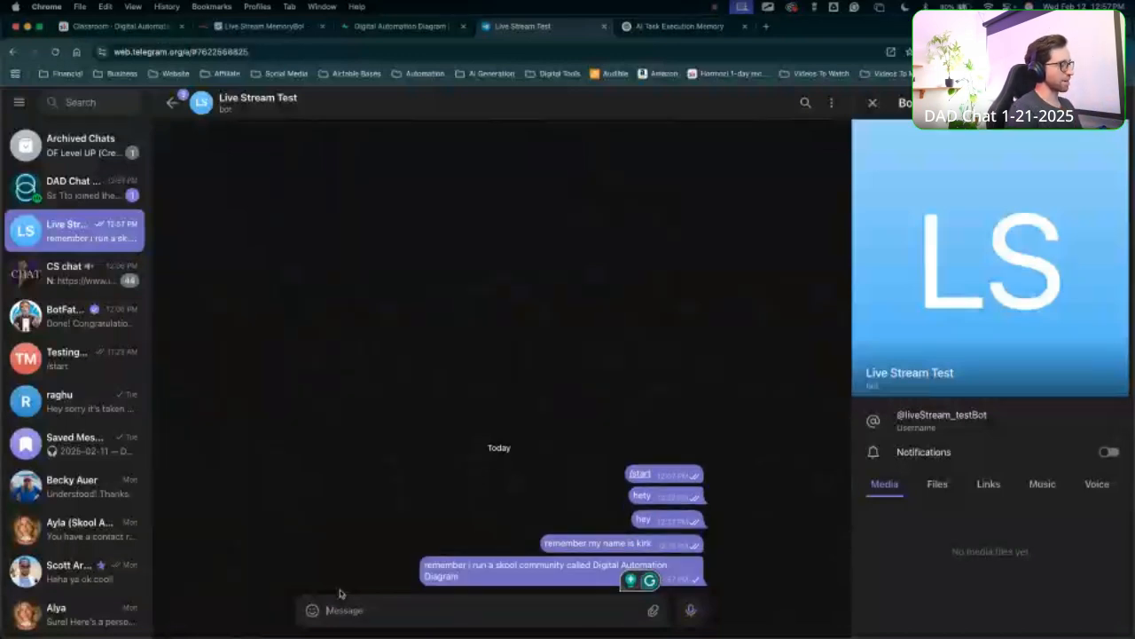
pyautogui.moveTo(600, 381)
pyautogui.mouseDown()
pyautogui.moveTo(526, 472)
pyautogui.moveTo(348, 604)
pyautogui.moveTo(409, 595)
pyautogui.mouseUp()
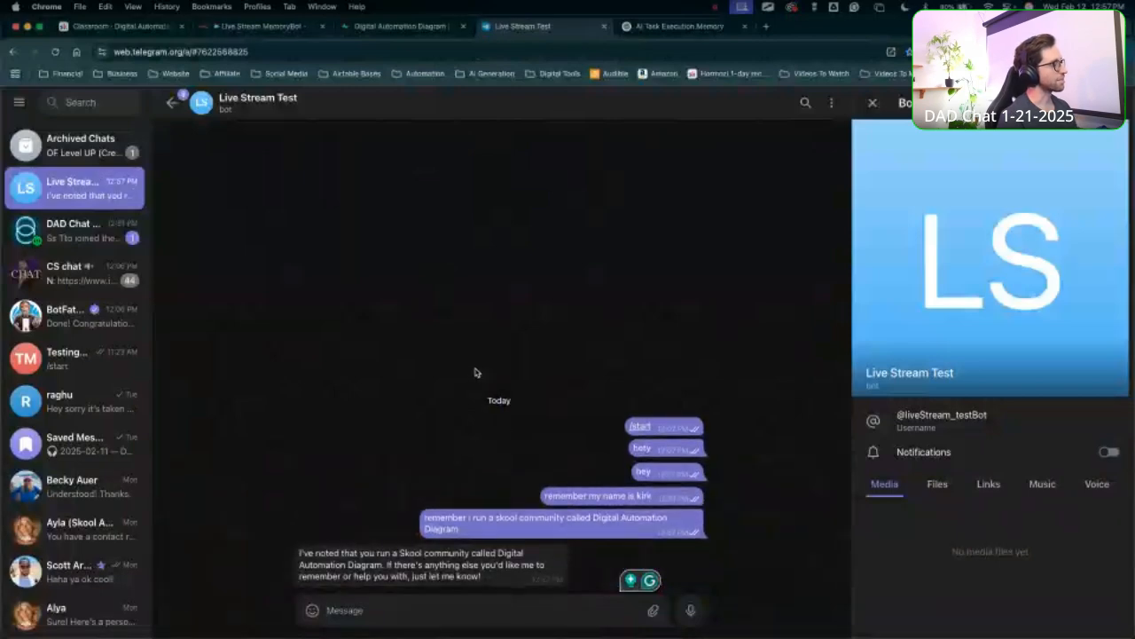
pyautogui.moveTo(464, 377)
pyautogui.mouseDown()
pyautogui.moveTo(375, 469)
pyautogui.moveTo(436, 520)
pyautogui.moveTo(514, 560)
pyautogui.moveTo(482, 458)
pyautogui.mouseUp()
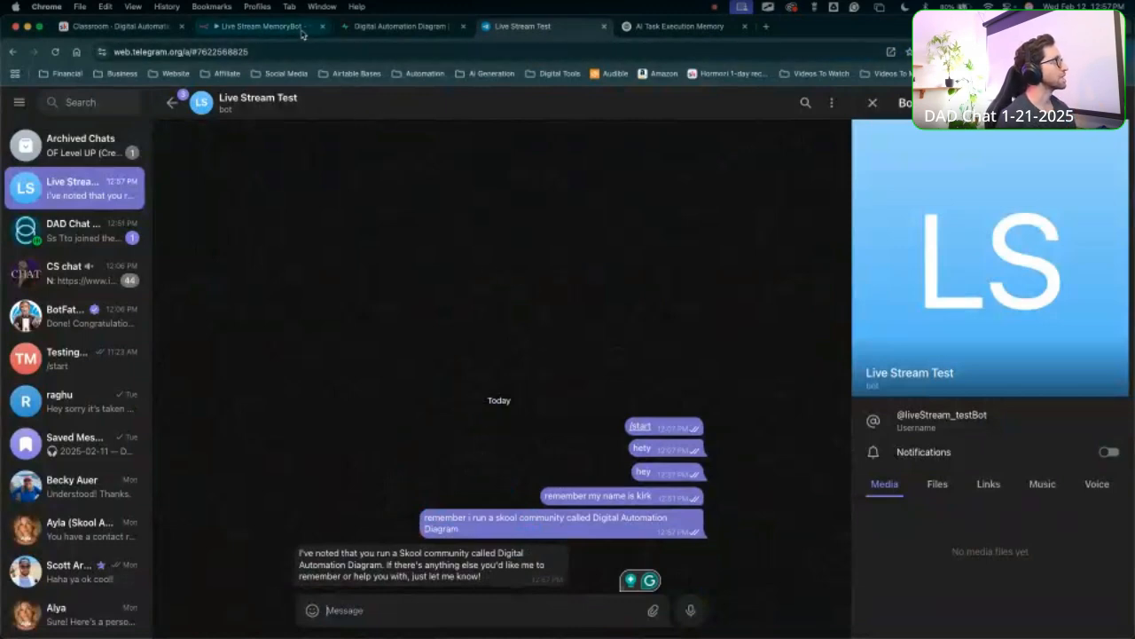
# Switch to the Supabase memory table and widen the Memories column to fit the full text of each memory.
pyautogui.click(400, 25)
pyautogui.moveTo(441, 419)
pyautogui.mouseDown()
pyautogui.moveTo(461, 234)
pyautogui.moveTo(99, 113)
pyautogui.moveTo(400, 151)
pyautogui.moveTo(461, 221)
pyautogui.moveTo(525, 211)
pyautogui.mouseUp()
pyautogui.press('Escape')
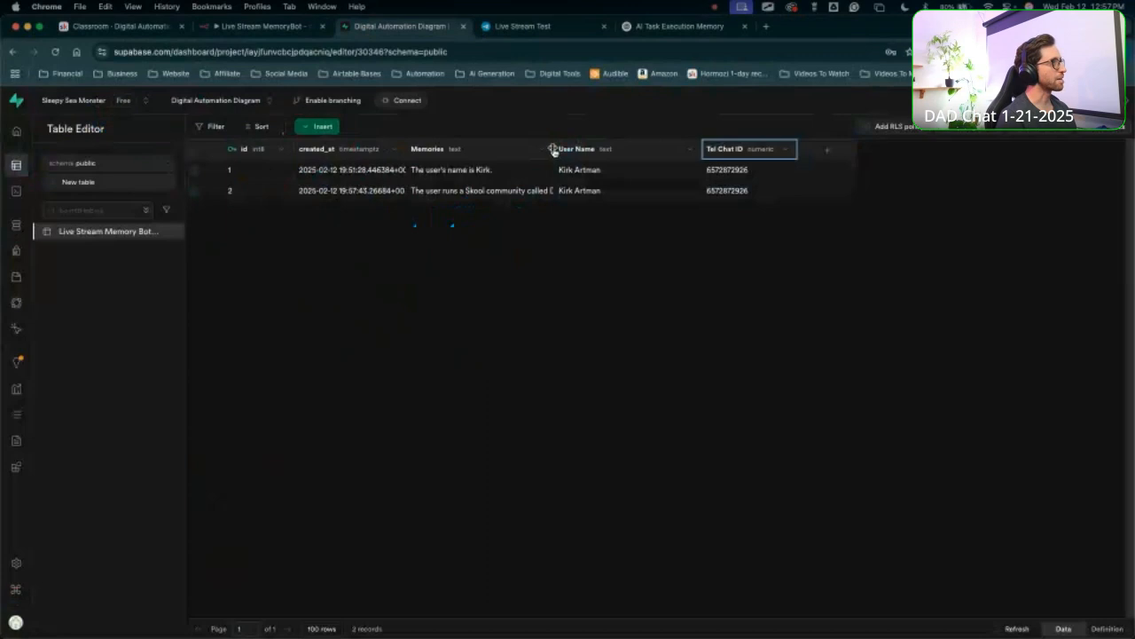
pyautogui.click(608, 145)
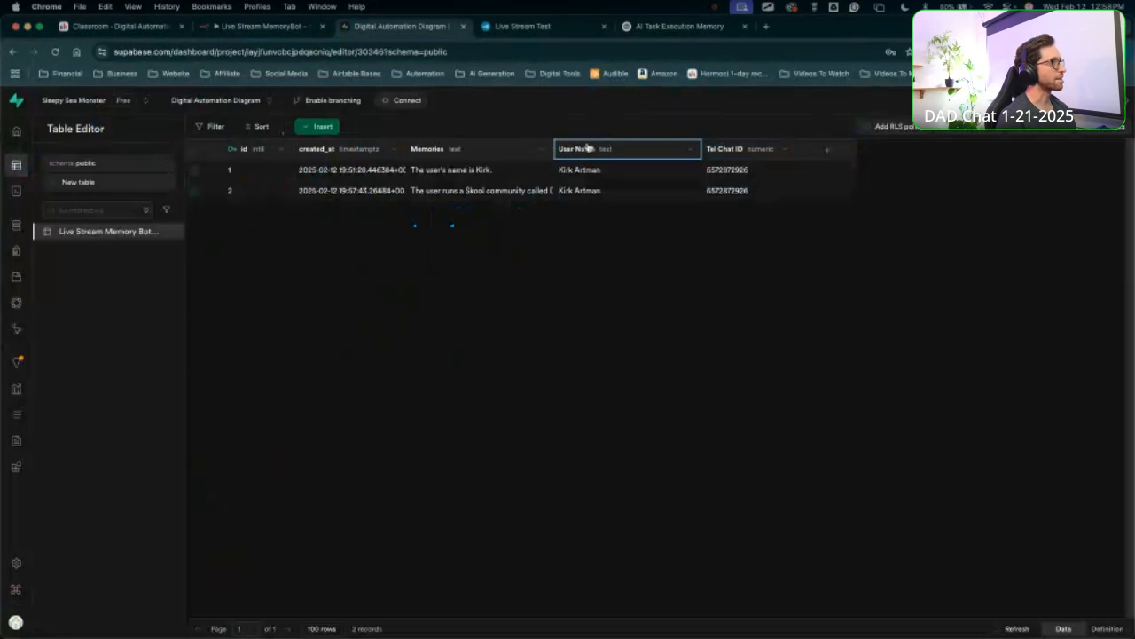
pyautogui.moveTo(551, 142); pyautogui.dragTo(687, 142)
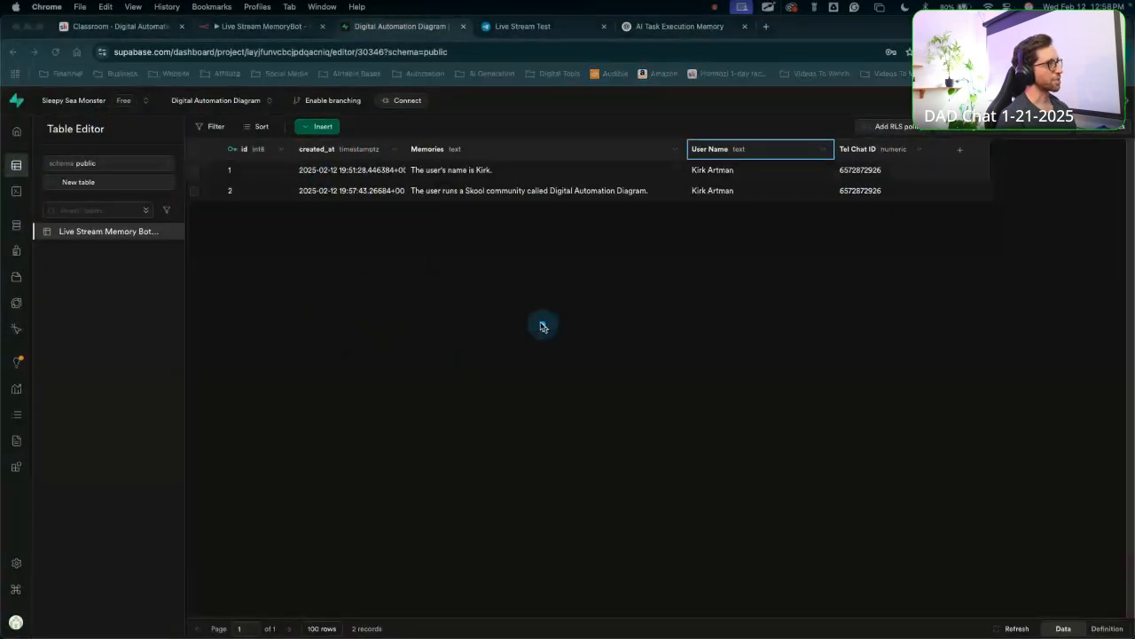
pyautogui.moveTo(495, 415)
pyautogui.mouseDown()
pyautogui.moveTo(446, 280)
pyautogui.moveTo(444, 202)
pyautogui.mouseUp()
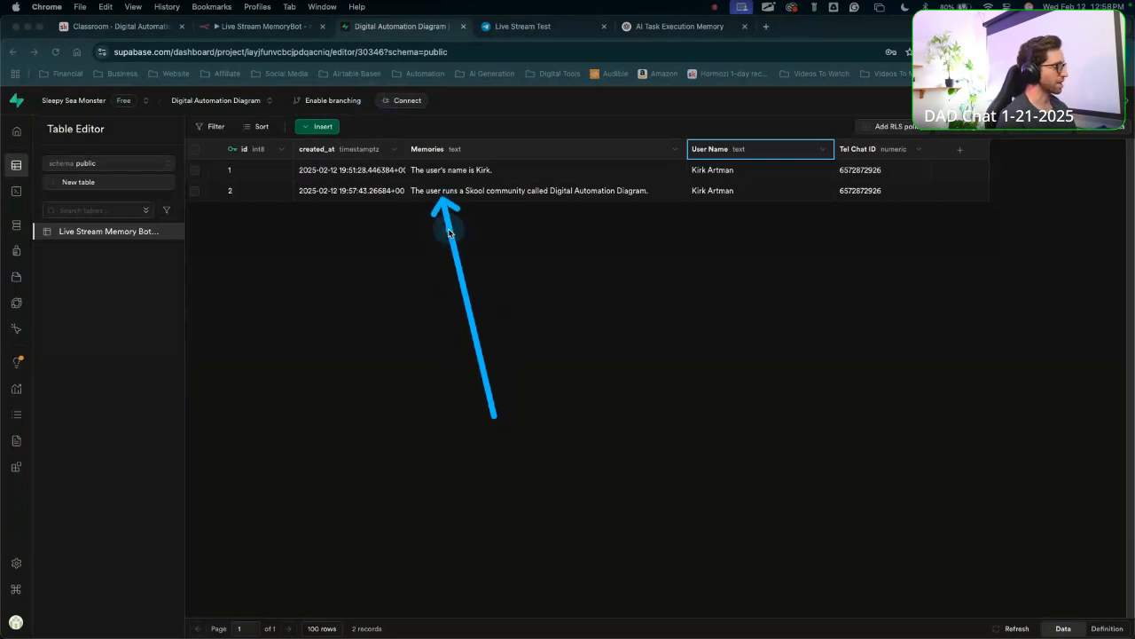
pyautogui.press('Escape')
pyautogui.moveTo(477, 450)
pyautogui.mouseDown()
pyautogui.moveTo(468, 206)
pyautogui.moveTo(437, 206)
pyautogui.moveTo(440, 225)
pyautogui.moveTo(441, 204)
pyautogui.mouseUp()
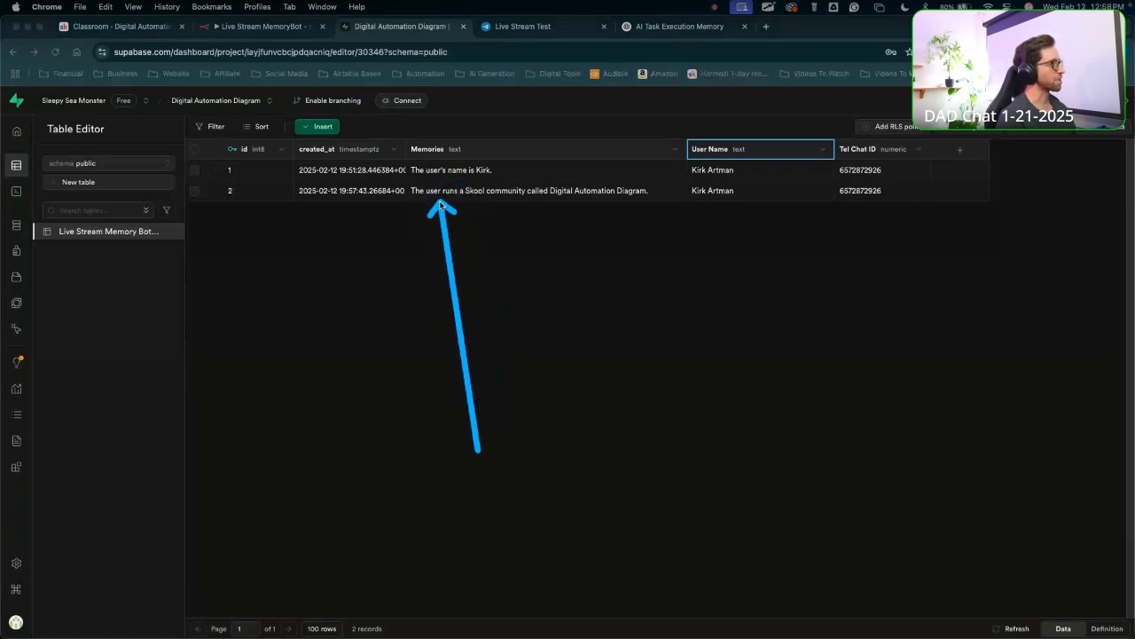
pyautogui.moveTo(443, 317)
pyautogui.mouseDown()
pyautogui.moveTo(446, 174)
pyautogui.moveTo(476, 192)
pyautogui.moveTo(438, 206)
pyautogui.mouseUp()
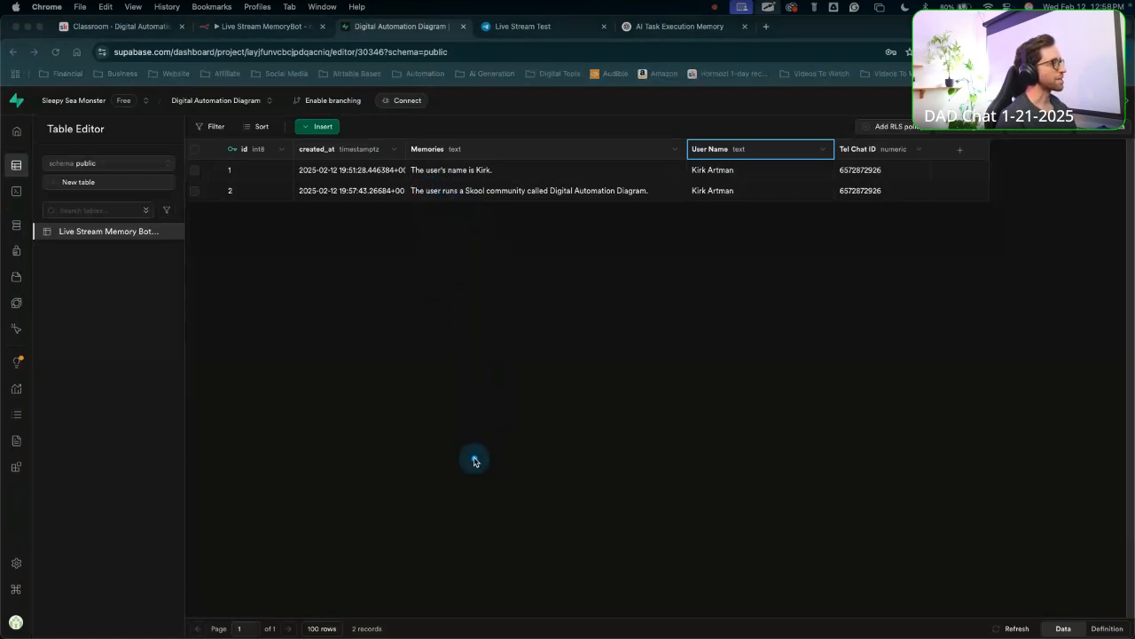
pyautogui.moveTo(474, 459)
pyautogui.mouseDown()
pyautogui.moveTo(453, 218)
pyautogui.moveTo(435, 204)
pyautogui.mouseUp()
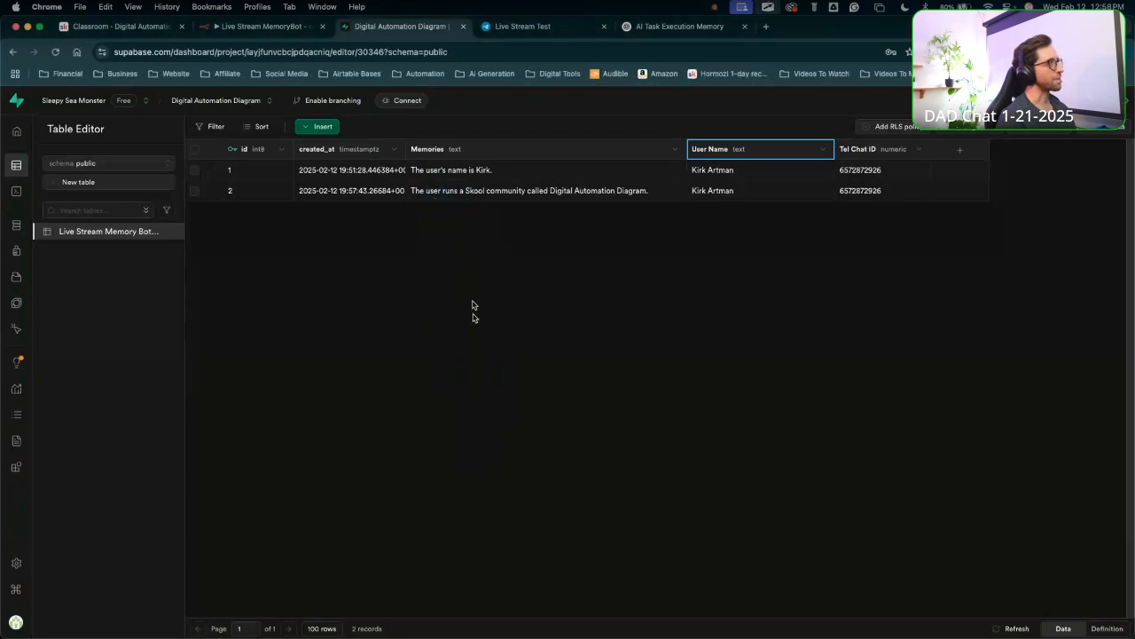
pyautogui.moveTo(473, 397)
pyautogui.mouseDown()
pyautogui.moveTo(431, 234)
pyautogui.moveTo(647, 373)
pyautogui.moveTo(448, 233)
pyautogui.moveTo(657, 268)
pyautogui.mouseUp()
pyautogui.moveTo(539, 400)
pyautogui.mouseDown()
pyautogui.moveTo(745, 319)
pyautogui.moveTo(904, 197)
pyautogui.moveTo(450, 206)
pyautogui.moveTo(479, 219)
pyautogui.moveTo(875, 204)
pyautogui.moveTo(382, 204)
pyautogui.moveTo(874, 215)
pyautogui.moveTo(874, 197)
pyautogui.moveTo(443, 197)
pyautogui.moveTo(548, 202)
pyautogui.mouseUp()
pyautogui.press('Escape')
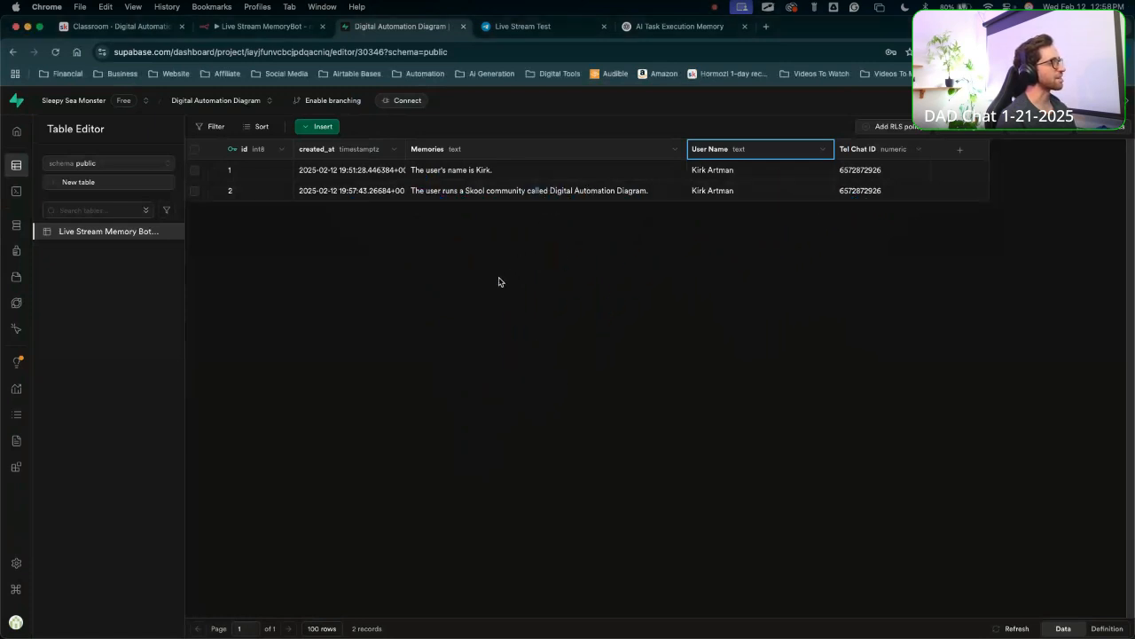
pyautogui.hotkey('ctrl', 'a')
pyautogui.moveTo(495, 430); pyautogui.dragTo(443, 216)
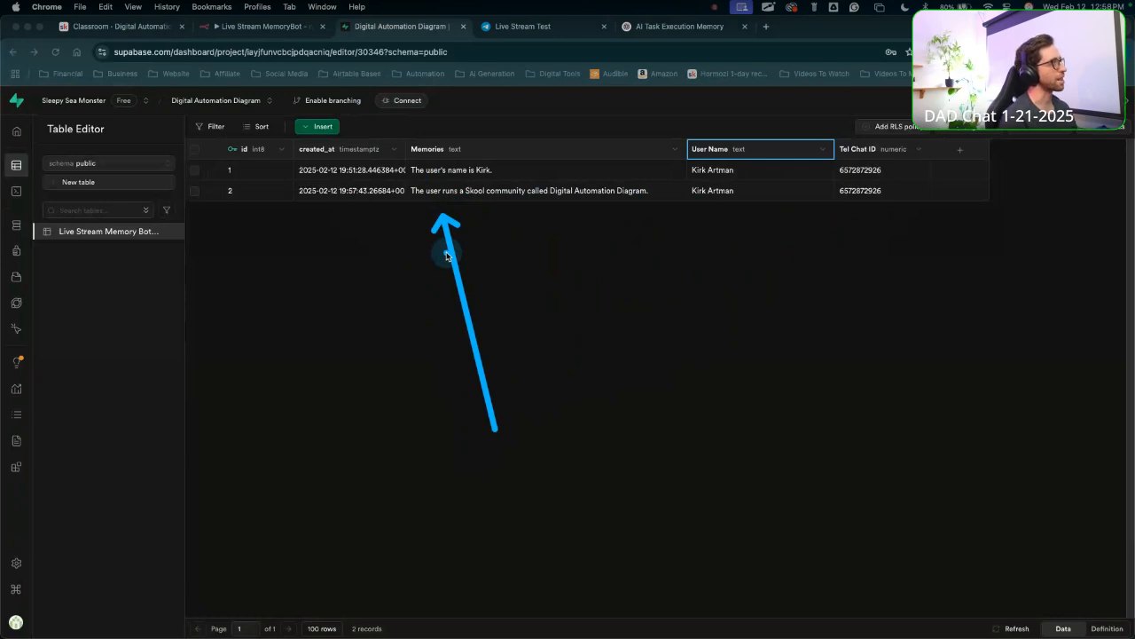
pyautogui.press('Escape')
pyautogui.hotkey('ctrl', 'a')
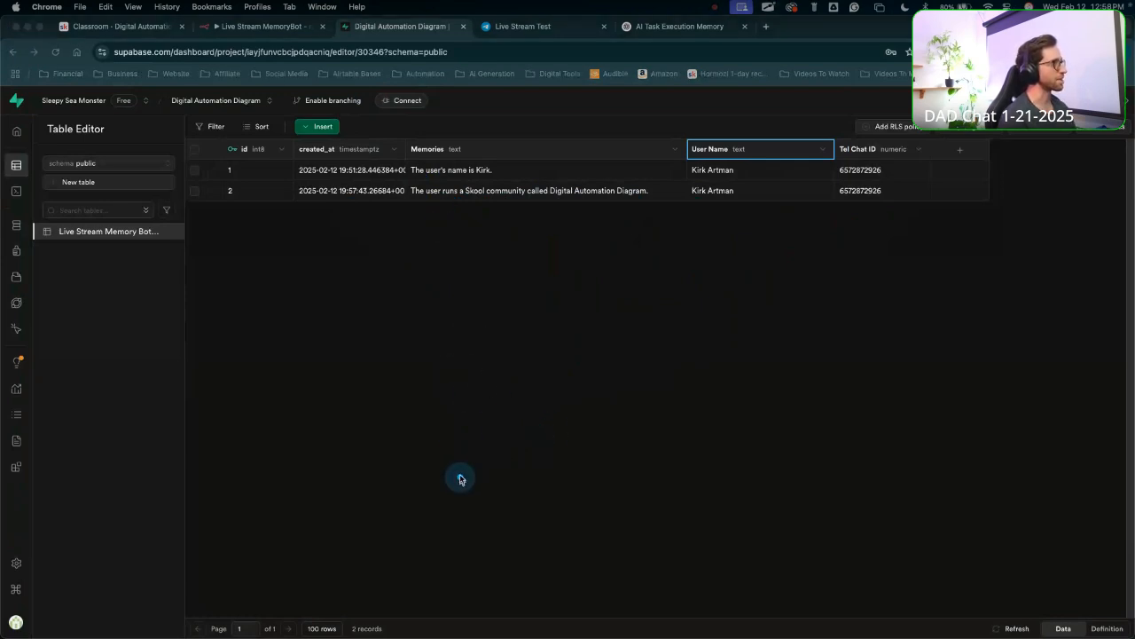
pyautogui.moveTo(460, 478); pyautogui.dragTo(447, 173)
pyautogui.moveTo(624, 424)
pyautogui.mouseDown()
pyautogui.moveTo(537, 238)
pyautogui.moveTo(643, 335)
pyautogui.moveTo(531, 151)
pyautogui.moveTo(612, 278)
pyautogui.mouseUp()
pyautogui.press('Escape')
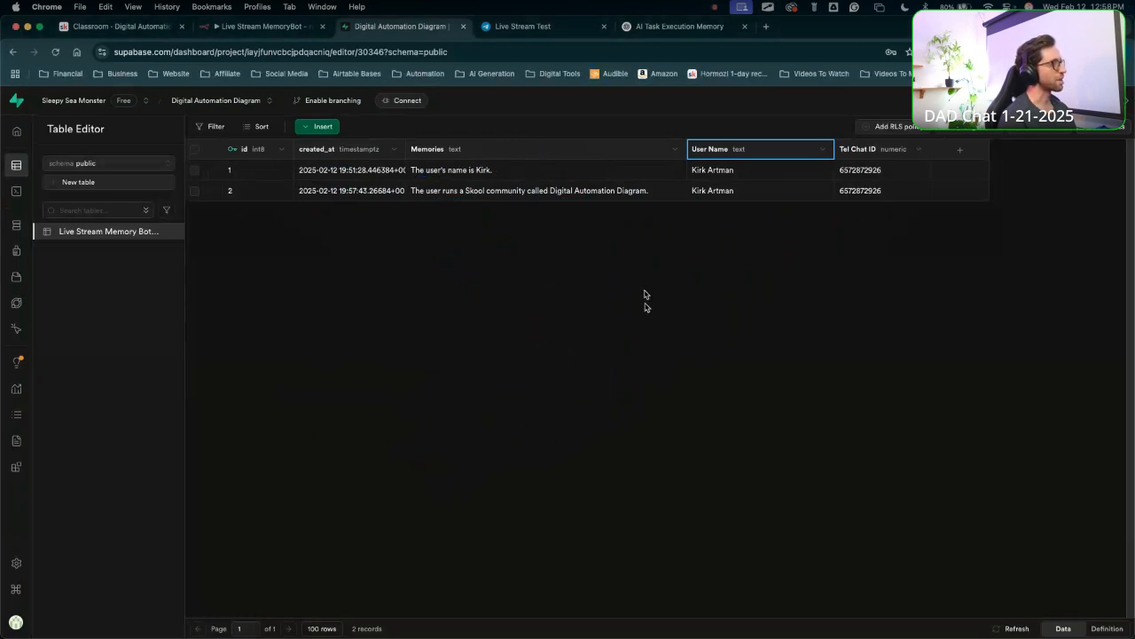
pyautogui.hotkey('ctrl', 'a')
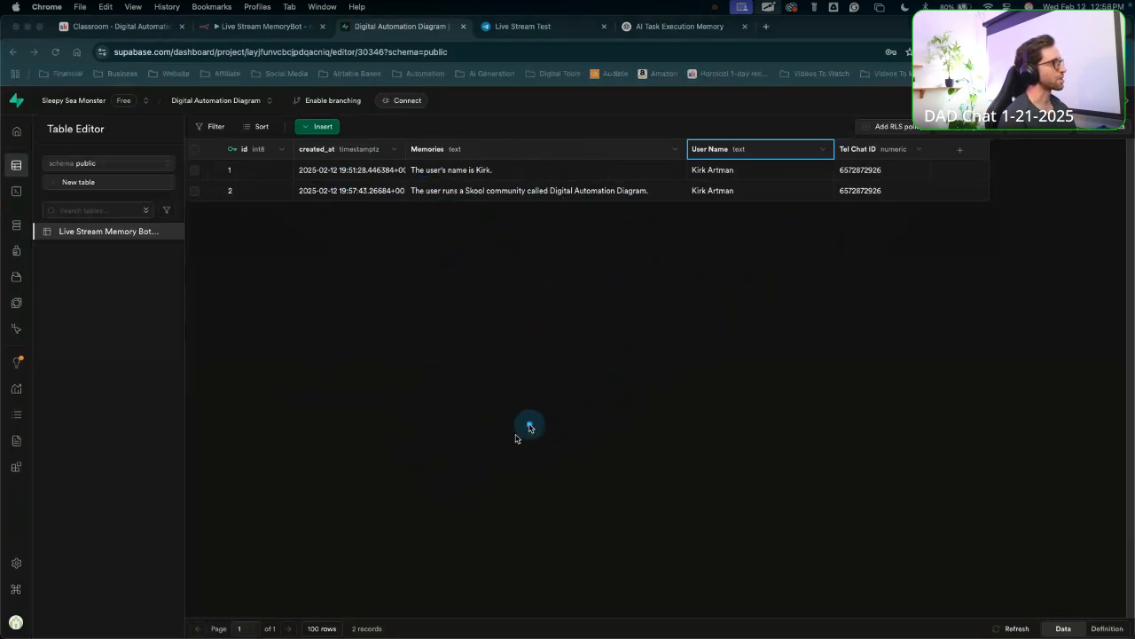
pyautogui.moveTo(493, 441)
pyautogui.mouseDown()
pyautogui.moveTo(414, 243)
pyautogui.moveTo(358, 183)
pyautogui.moveTo(277, 163)
pyautogui.mouseUp()
pyautogui.press('Escape')
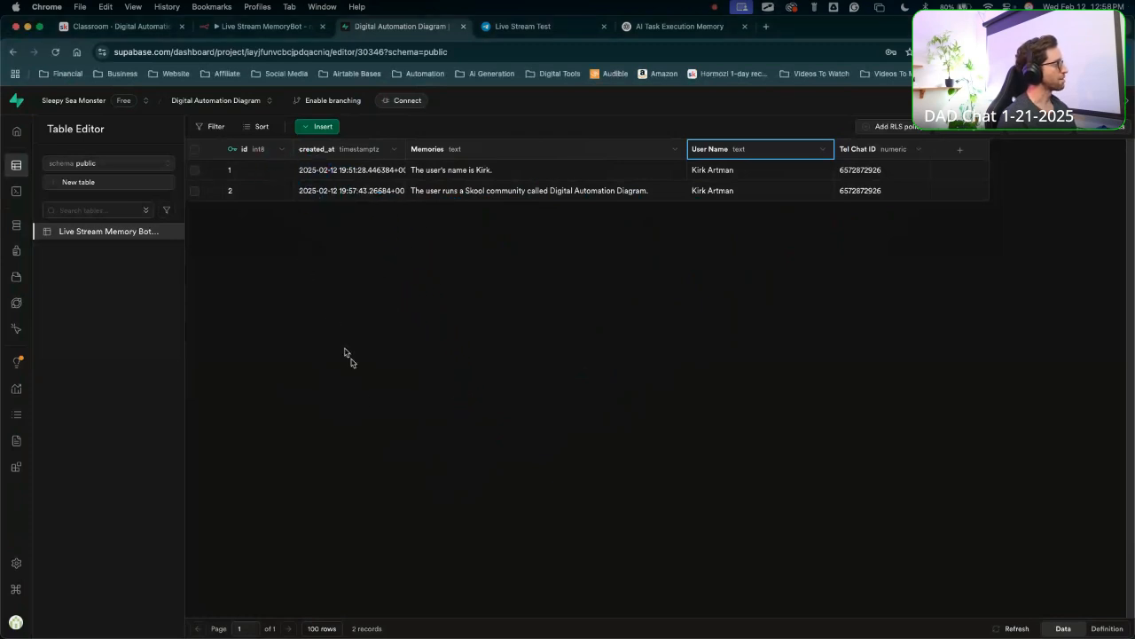
pyautogui.hotkey('ctrl', 'a')
pyautogui.moveTo(378, 405); pyautogui.dragTo(336, 221)
pyautogui.press('Escape')
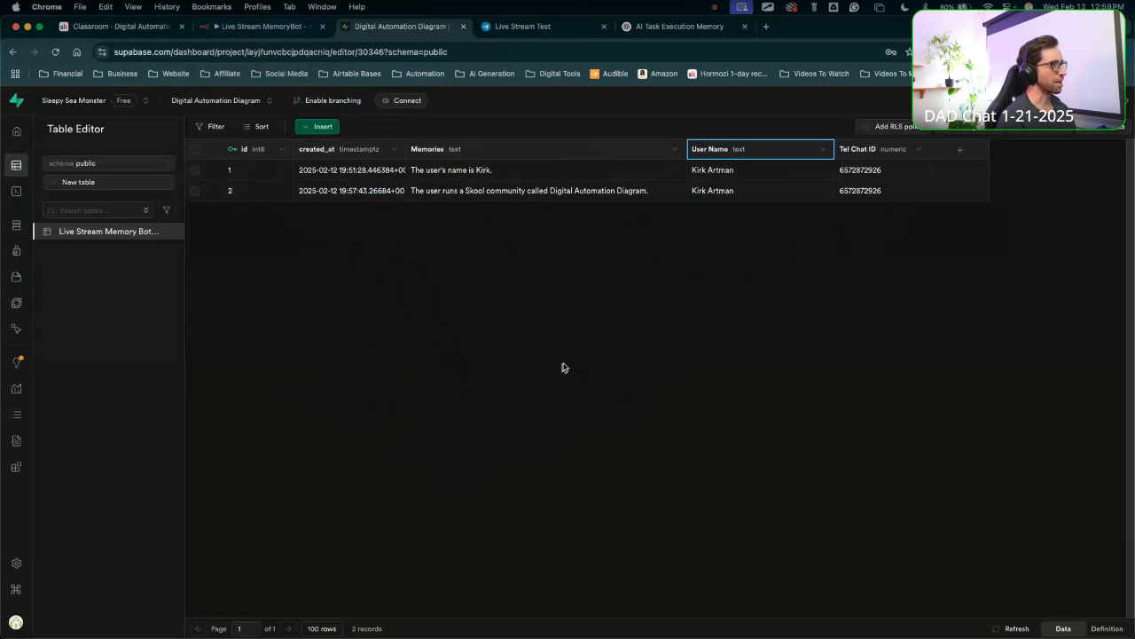
pyautogui.moveTo(598, 471)
pyautogui.mouseDown()
pyautogui.moveTo(580, 224)
pyautogui.moveTo(524, 208)
pyautogui.moveTo(507, 223)
pyautogui.moveTo(405, 198)
pyautogui.moveTo(710, 197)
pyautogui.moveTo(482, 222)
pyautogui.mouseUp()
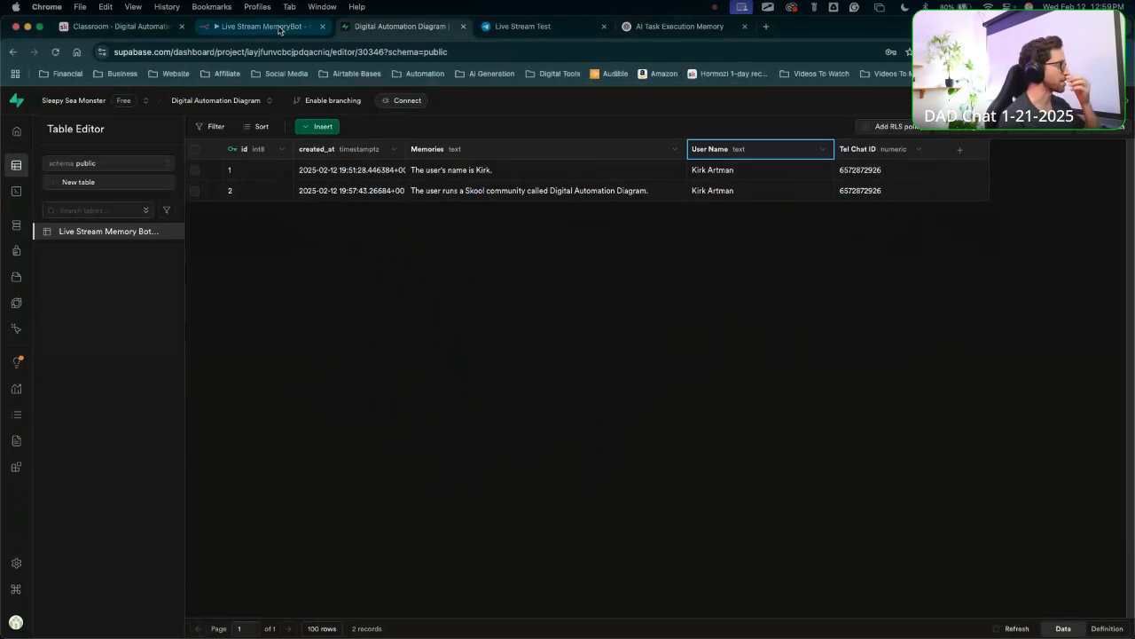
# Switch back to the n8n Live Stream MemoryBot workflow and examine the executed nodes.
pyautogui.click(276, 31)
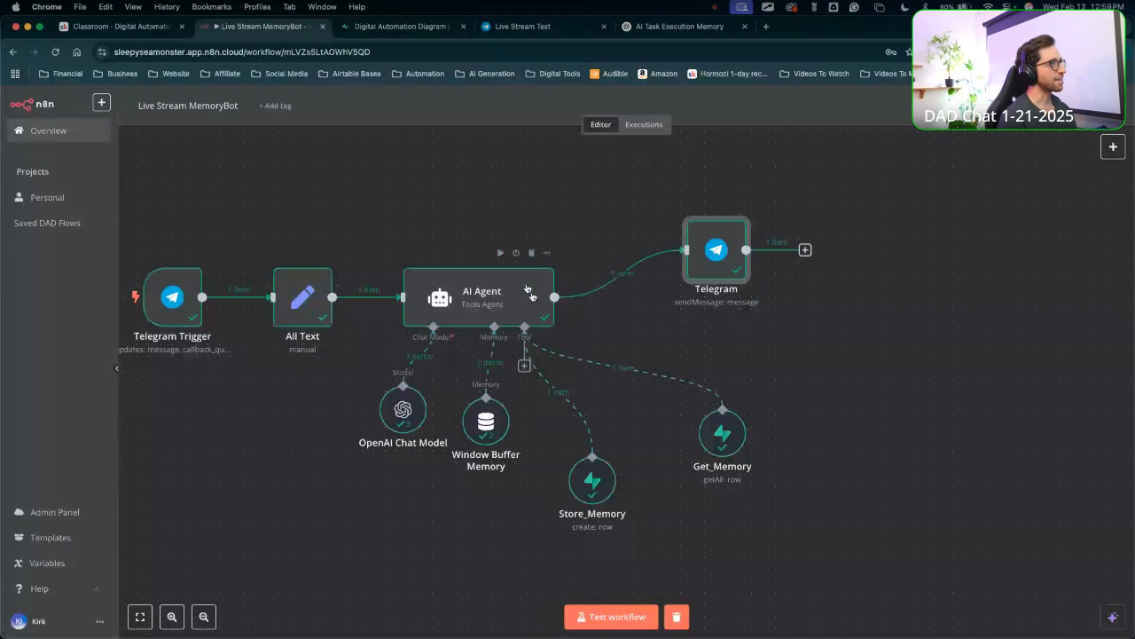
pyautogui.hscroll(-4, 611, 240)
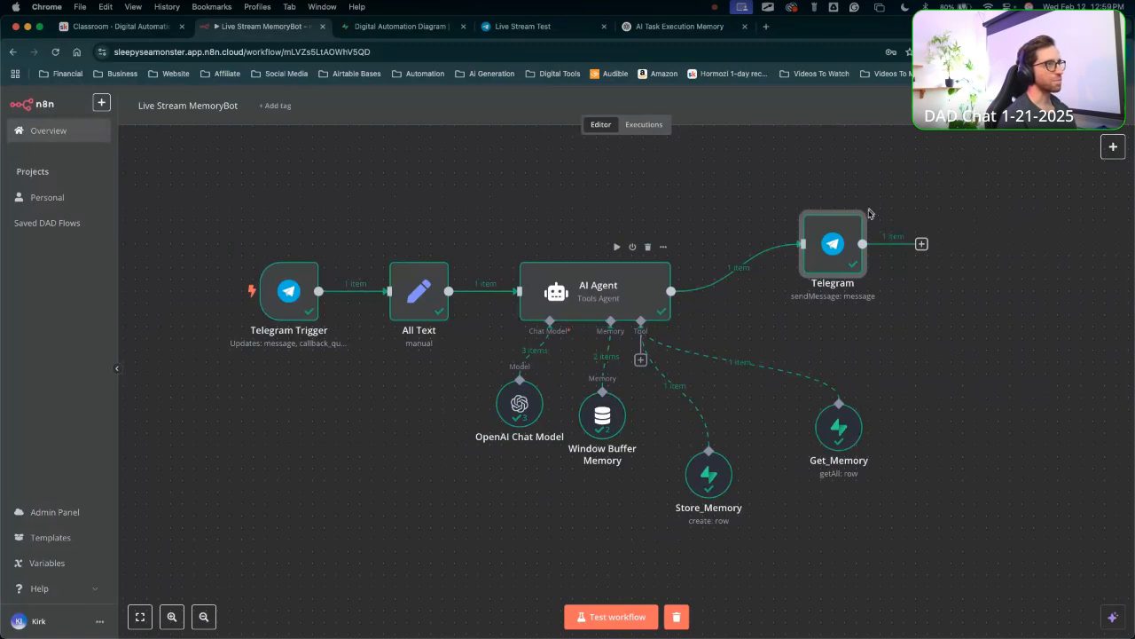
# Move the Telegram node slightly lower and closer to the AI Agent.
pyautogui.moveTo(857, 225); pyautogui.dragTo(833, 248)
pyautogui.hscroll(3, 709, 222)
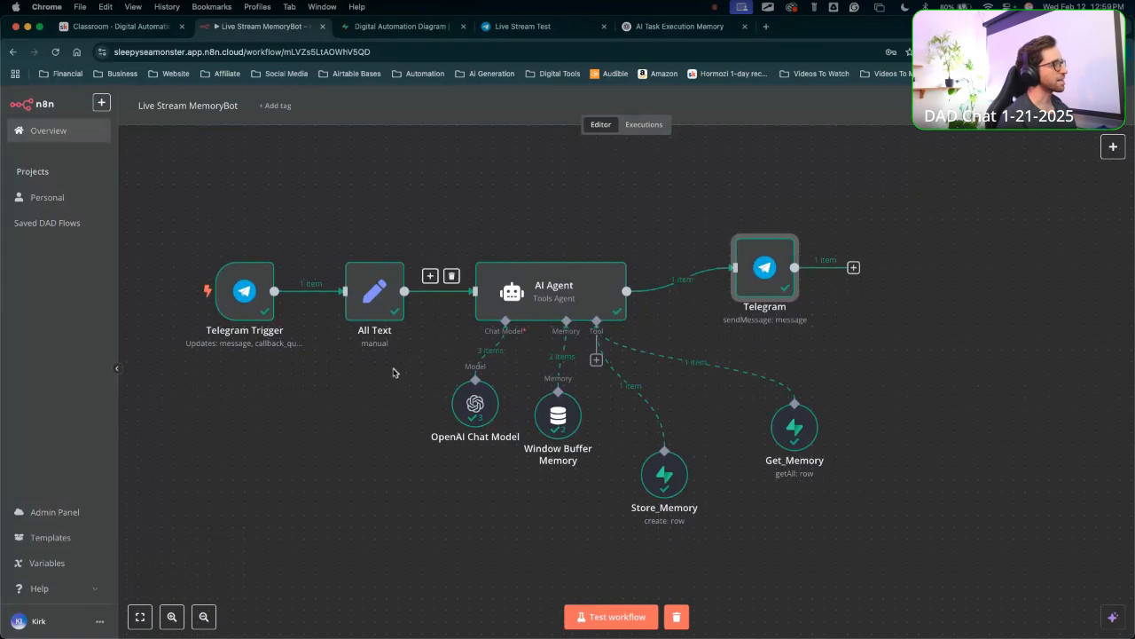
pyautogui.hscroll(-5, 393, 372)
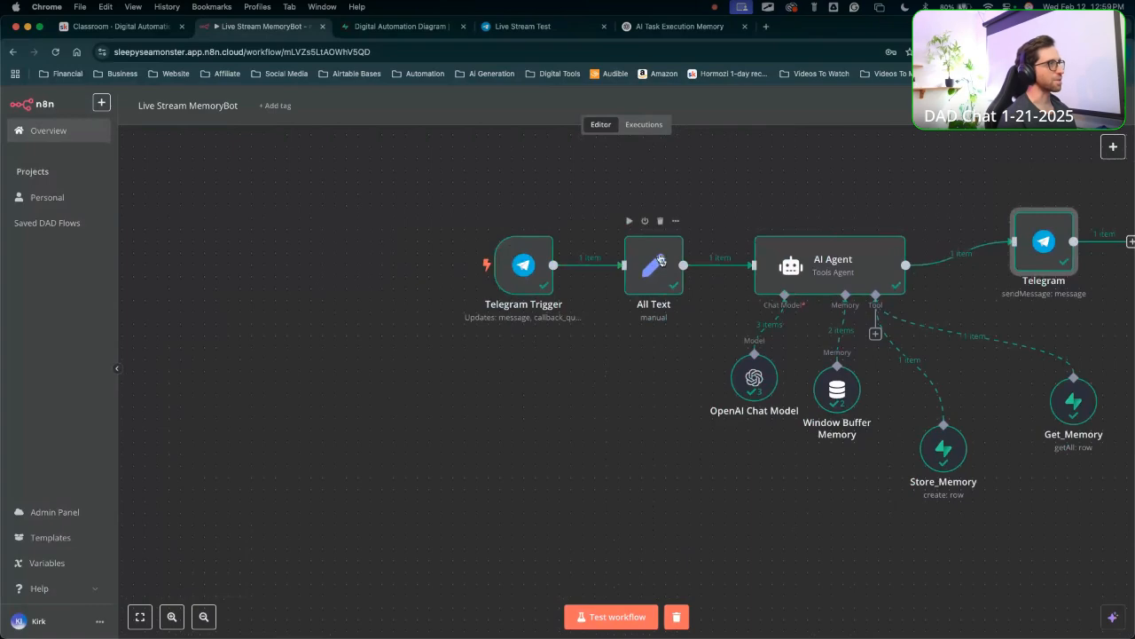
# Shift the Telegram Trigger and All Text nodes away from the AI Agent and widen the gap between the two.
pyautogui.scroll(2, 639, 213)
pyautogui.hscroll(3, 623, 212)
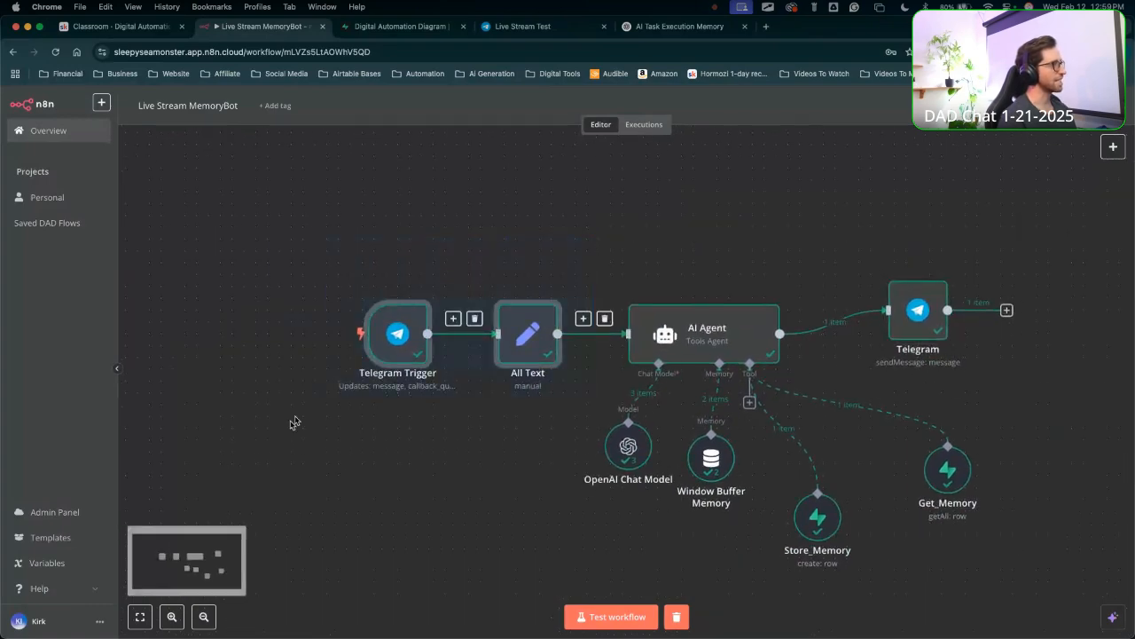
pyautogui.moveTo(415, 348); pyautogui.dragTo(285, 349)
pyautogui.rightClick(425, 470)
pyautogui.click(413, 336)
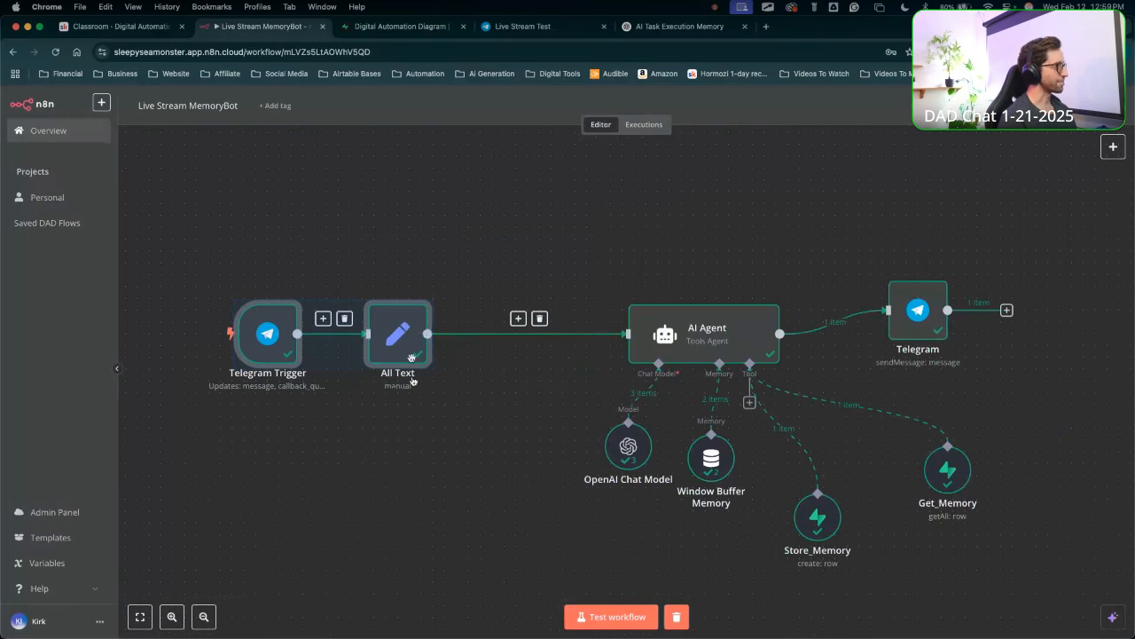
pyautogui.click(411, 357)
pyautogui.moveTo(412, 356); pyautogui.dragTo(471, 356)
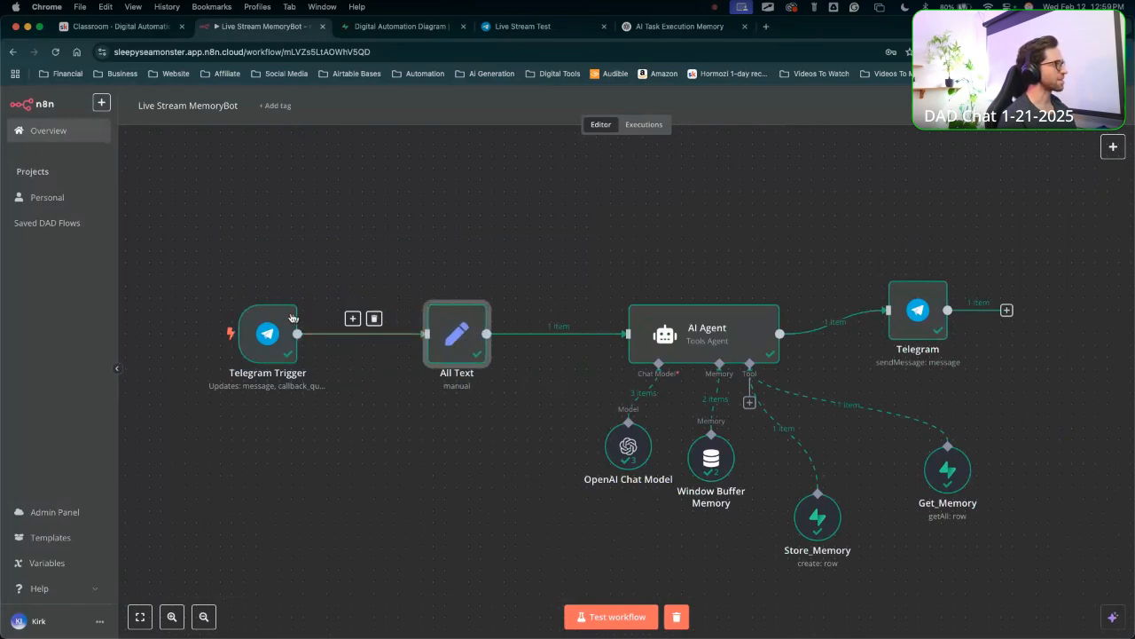
# Spread the Telegram Trigger and All Text nodes farther from the AI Agent, with extra space between them.
pyautogui.moveTo(137, 216); pyautogui.dragTo(576, 431)
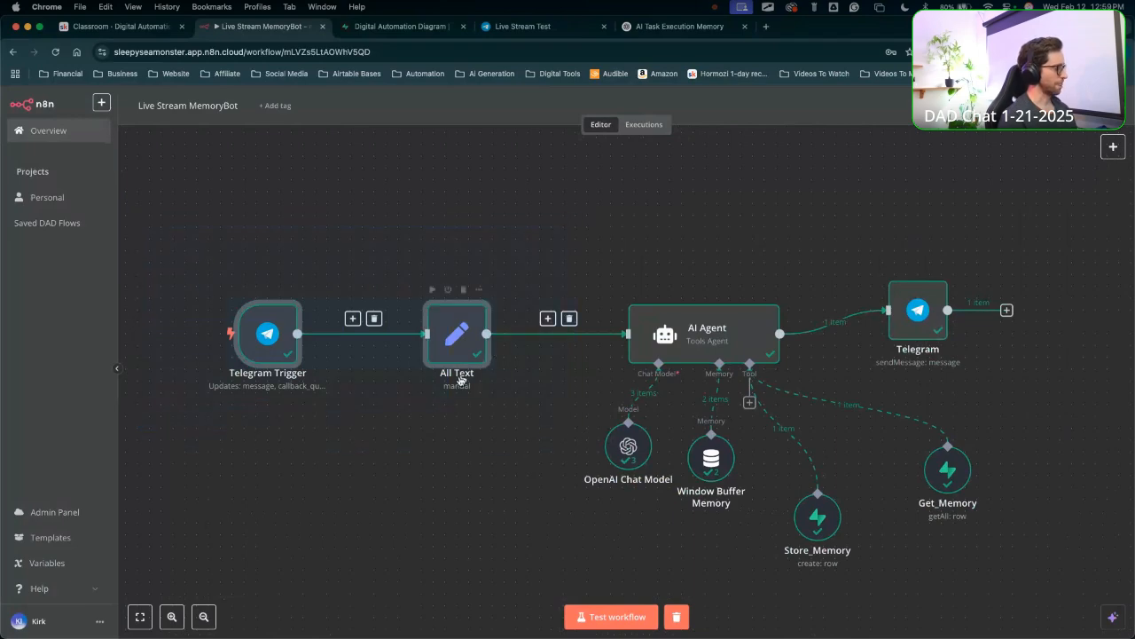
pyautogui.hscroll(-5, 461, 380)
pyautogui.moveTo(557, 321); pyautogui.dragTo(463, 320)
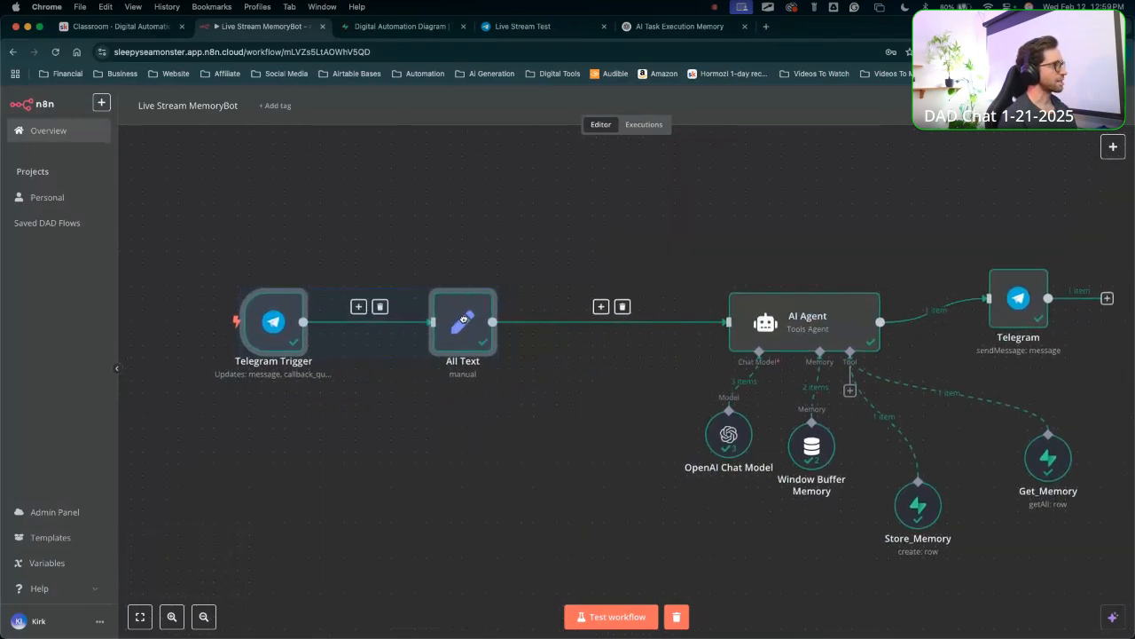
pyautogui.click(429, 386)
pyautogui.moveTo(279, 339); pyautogui.dragTo(193, 333)
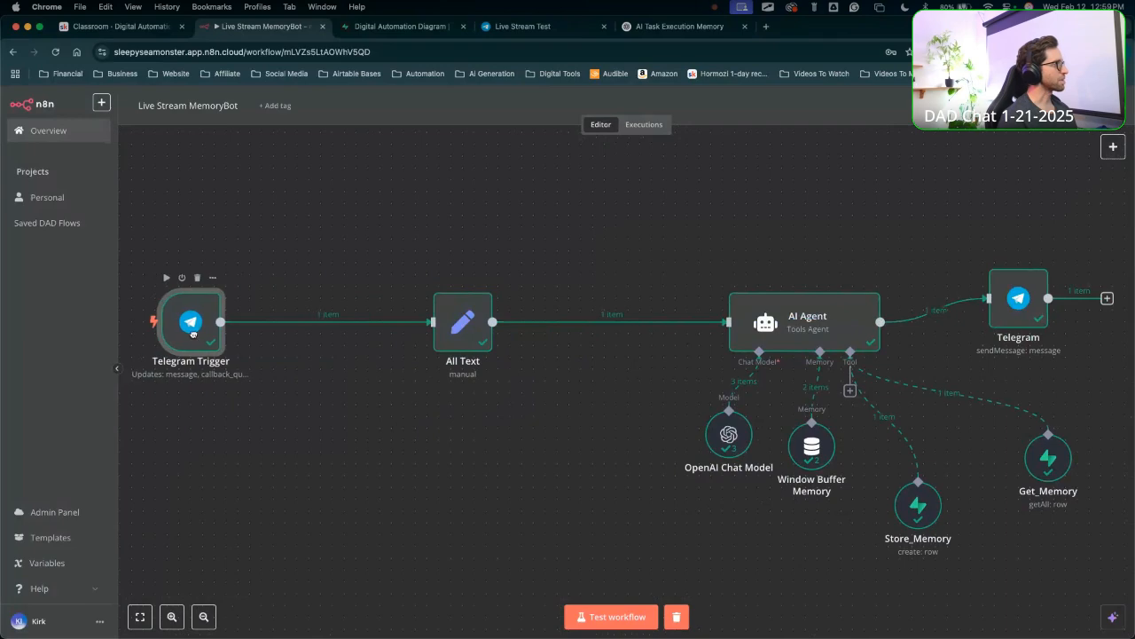
pyautogui.hscroll(-10, 245, 365)
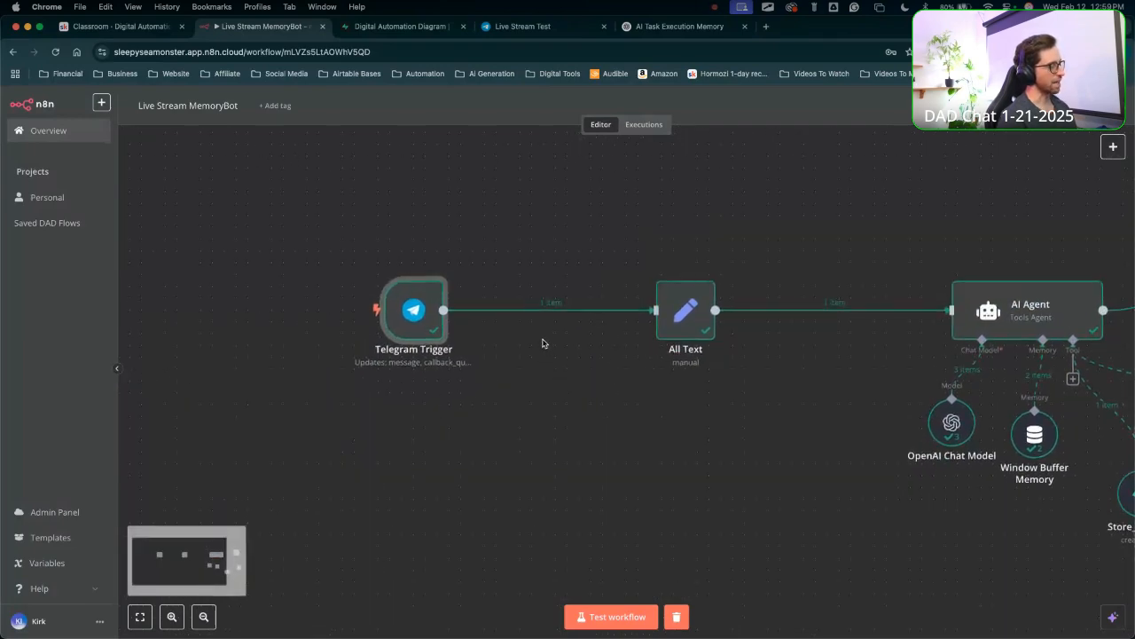
pyautogui.hscroll(5, 627, 353)
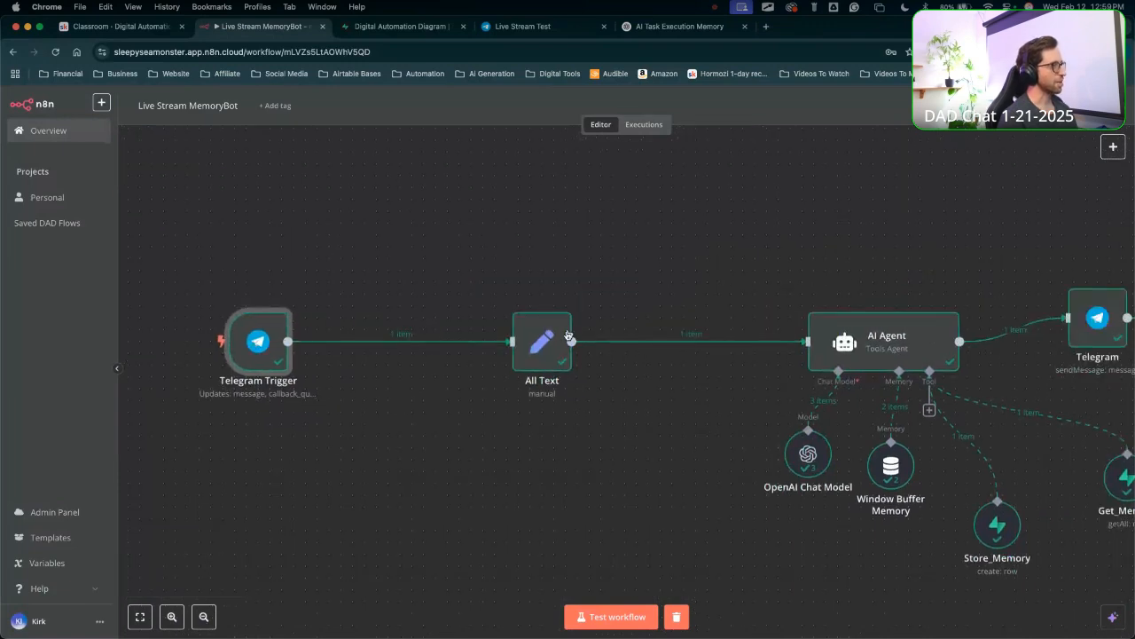
pyautogui.click(551, 345)
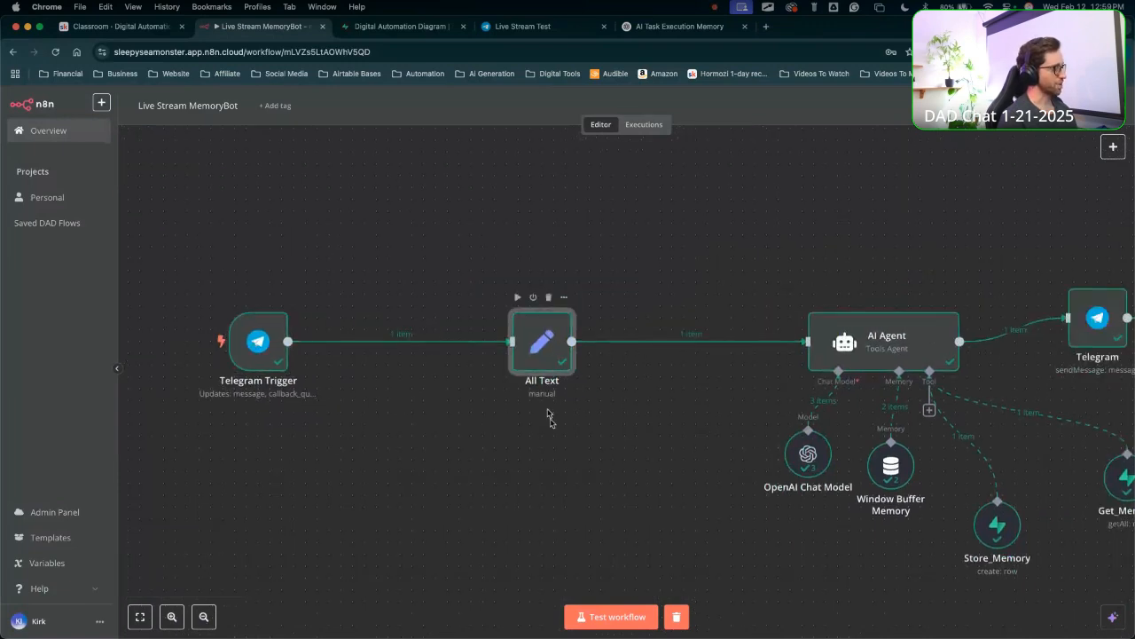
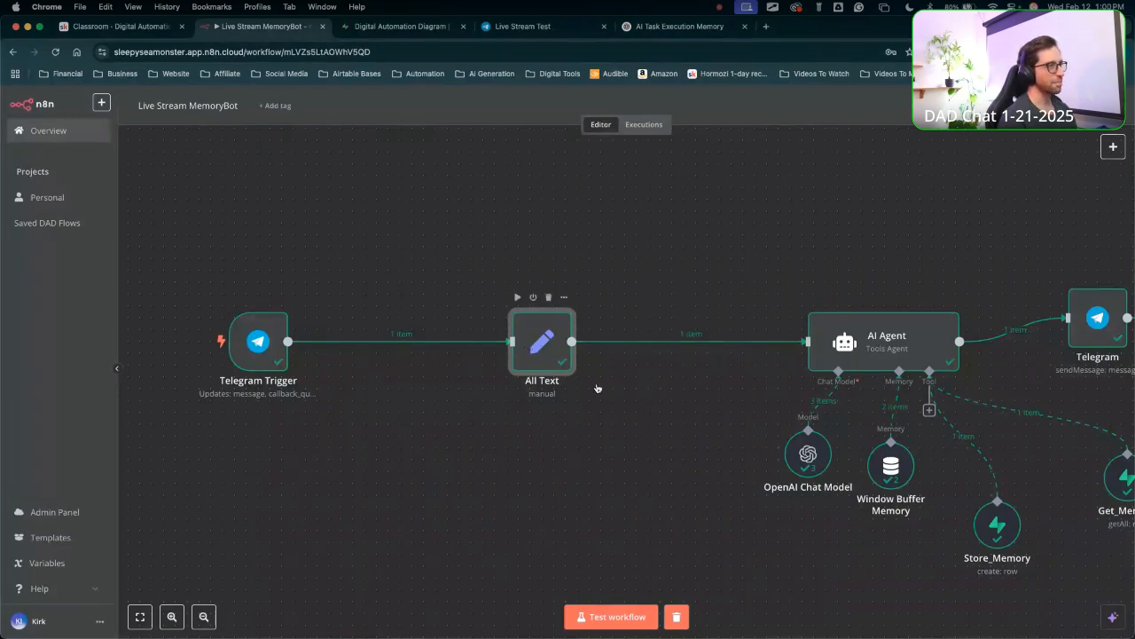
pyautogui.hscroll(5, 744, 356)
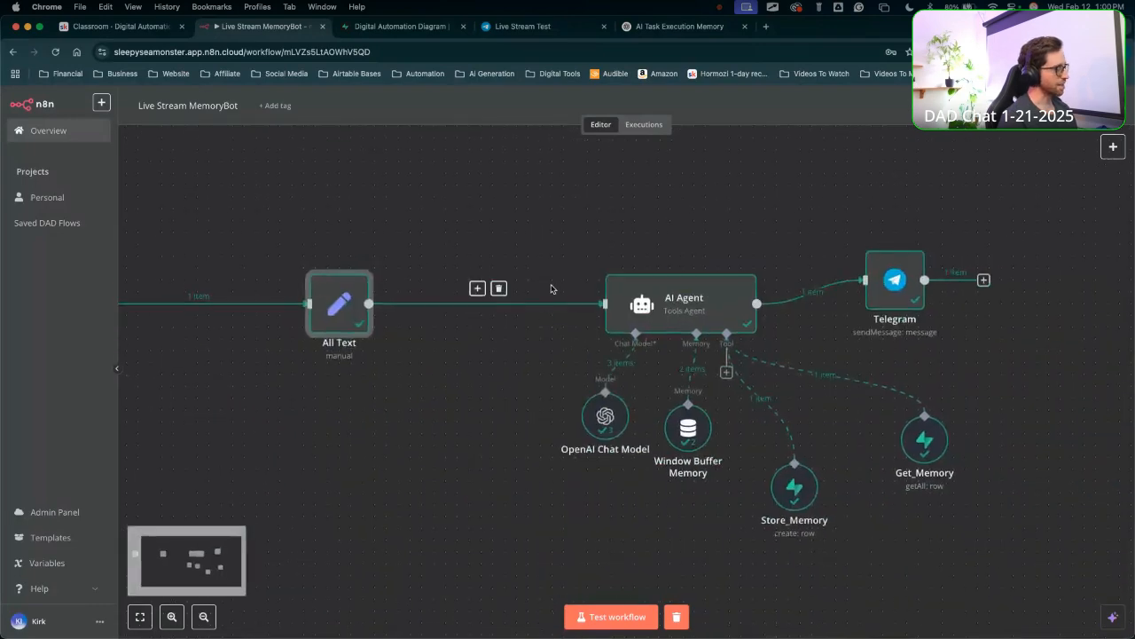
pyautogui.hscroll(-3, 425, 341)
pyautogui.moveTo(331, 535)
pyautogui.mouseDown()
pyautogui.moveTo(297, 532)
pyautogui.moveTo(586, 235)
pyautogui.mouseUp()
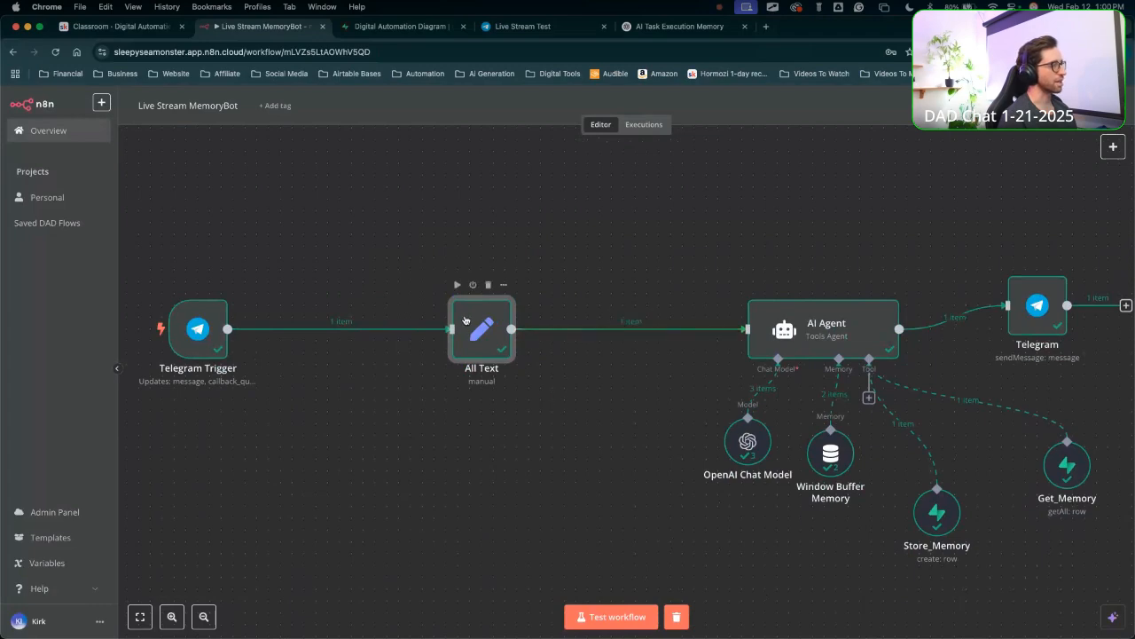
pyautogui.moveTo(462, 491)
pyautogui.mouseDown()
pyautogui.moveTo(350, 292)
pyautogui.moveTo(600, 249)
pyautogui.moveTo(523, 284)
pyautogui.mouseUp()
pyautogui.moveTo(572, 459)
pyautogui.mouseDown()
pyautogui.moveTo(562, 290)
pyautogui.moveTo(353, 256)
pyautogui.mouseUp()
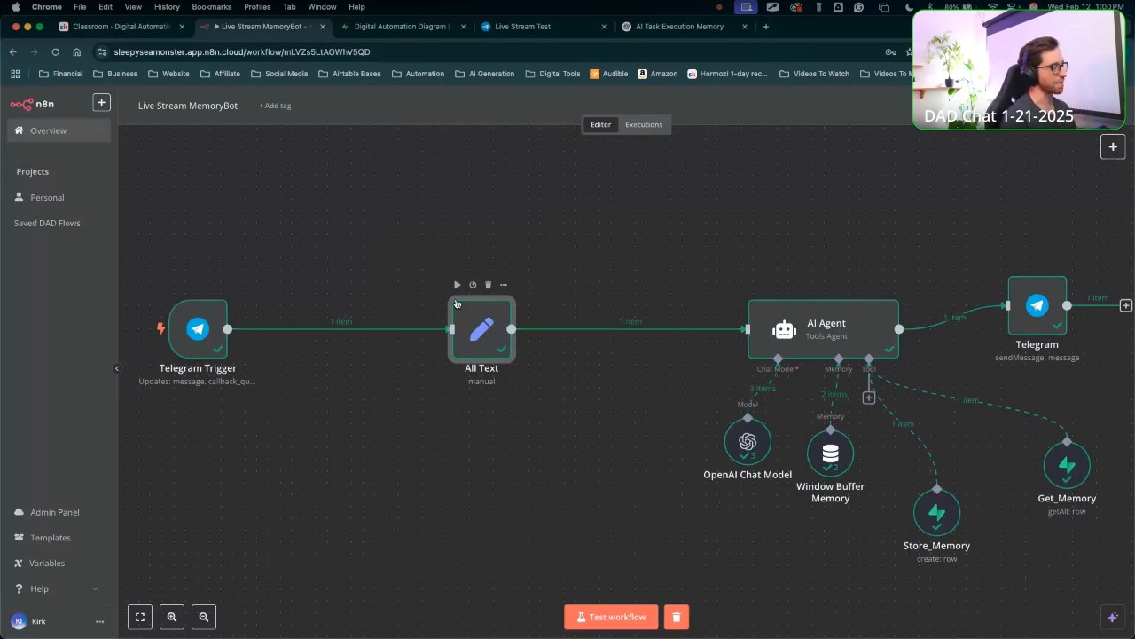
# Place the All Text node lower than the Telegram Trigger and bring both nodes closer to the AI Agent.
pyautogui.moveTo(360, 525)
pyautogui.mouseDown()
pyautogui.moveTo(735, 355)
pyautogui.moveTo(637, 272)
pyautogui.mouseUp()
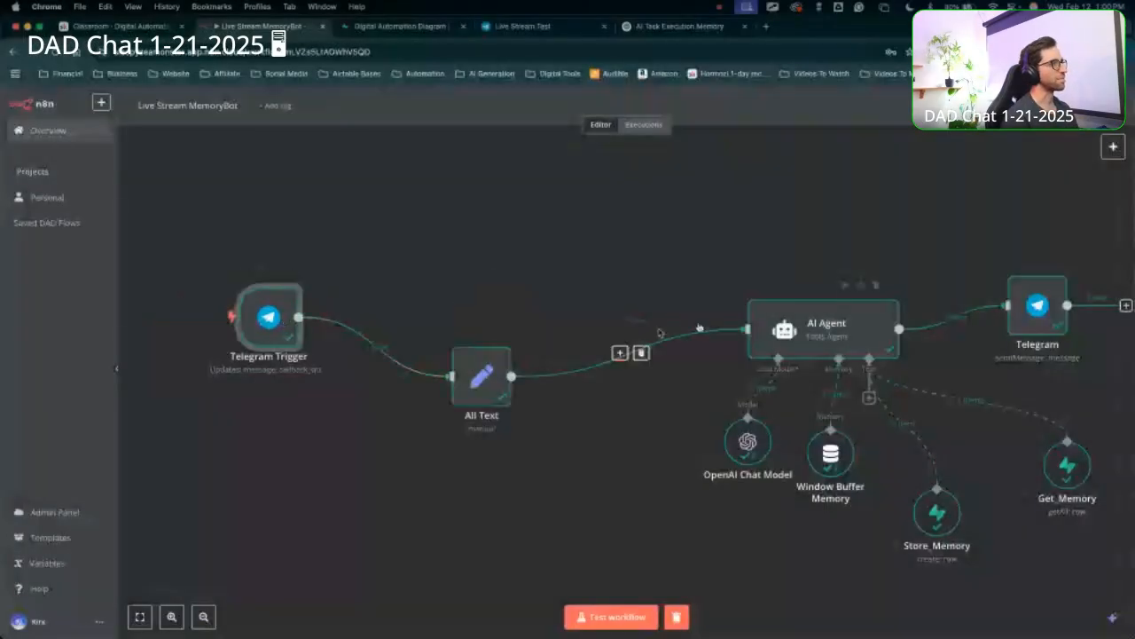
pyautogui.moveTo(474, 386); pyautogui.dragTo(566, 386)
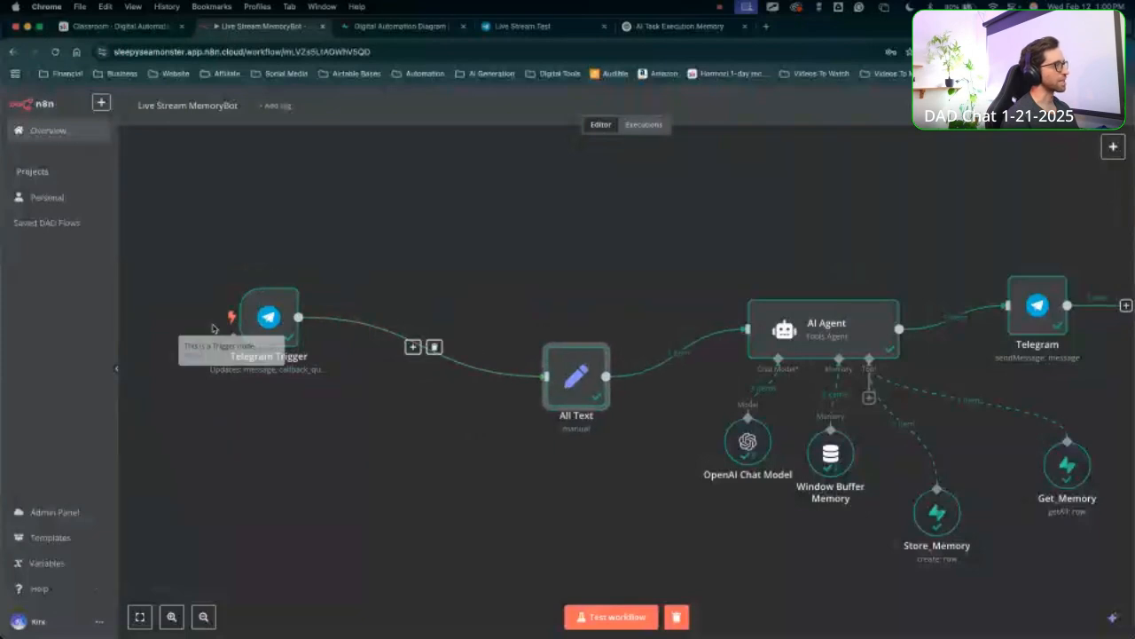
pyautogui.moveTo(269, 317); pyautogui.dragTo(363, 317)
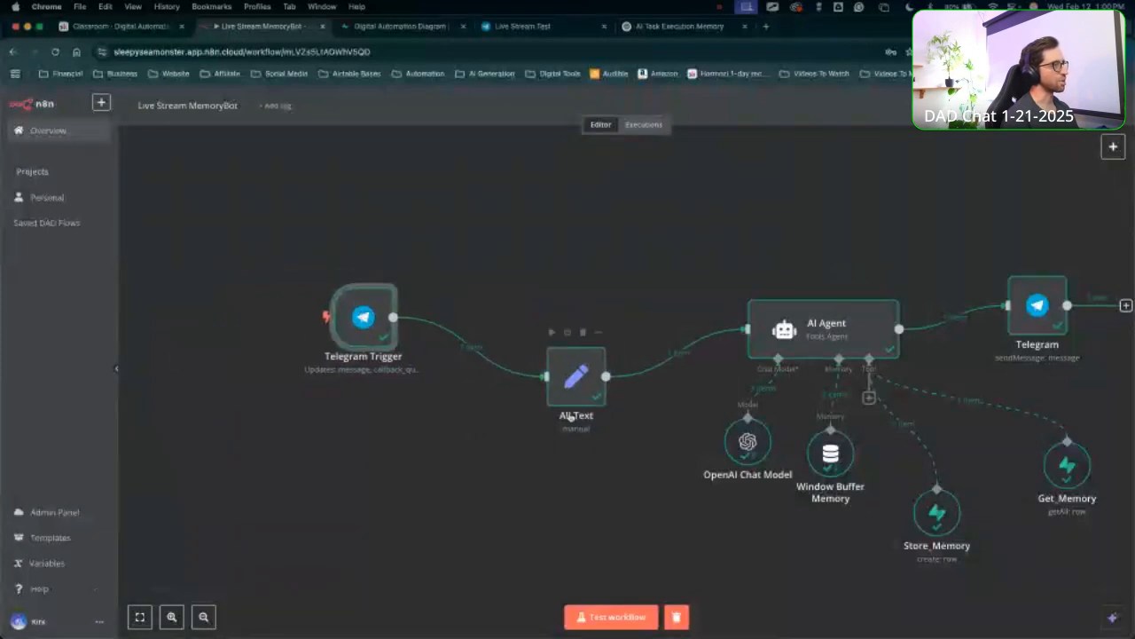
pyautogui.moveTo(573, 404); pyautogui.dragTo(573, 426)
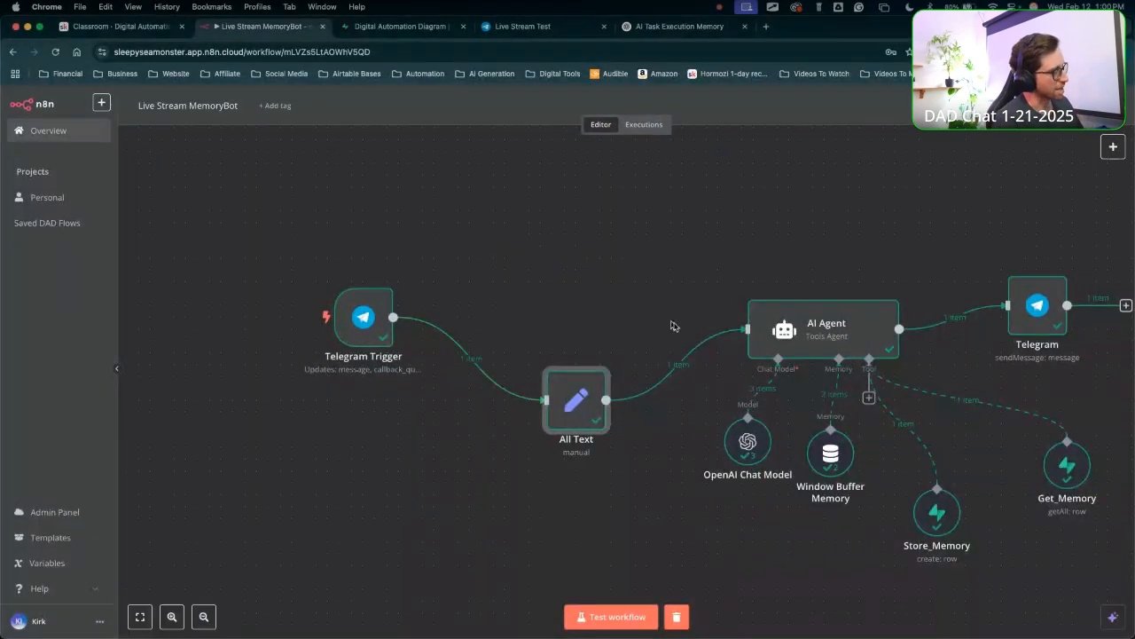
pyautogui.moveTo(571, 393); pyautogui.dragTo(570, 405)
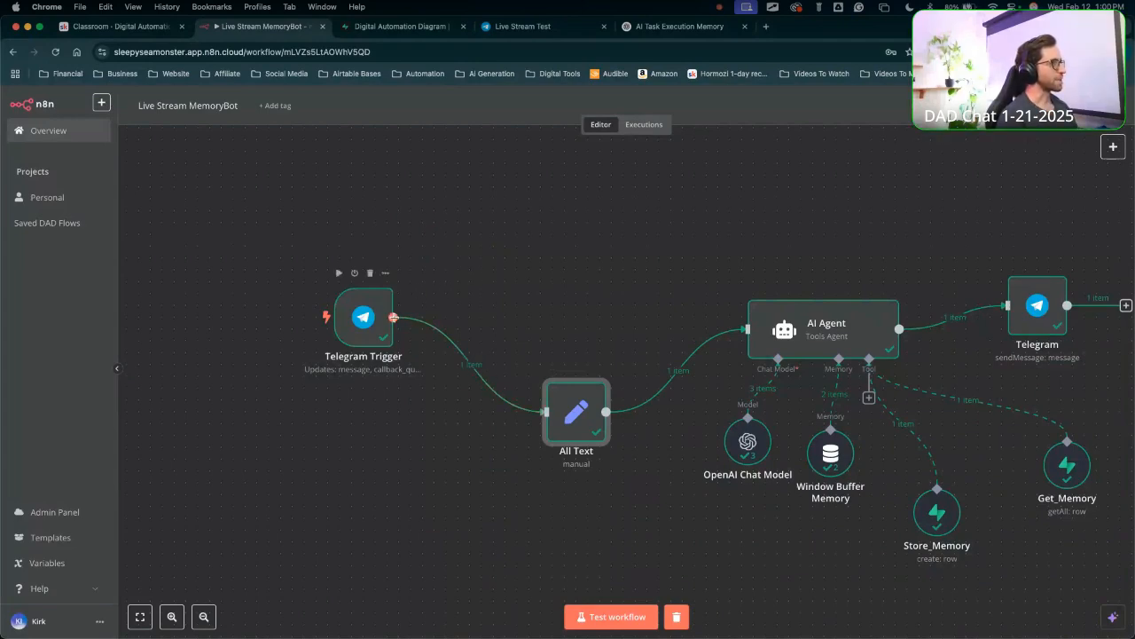
# Branch a Telegram Get a file node off the Telegram Trigger, with Resource File and Operation Get, leaving its File ID empty.
pyautogui.moveTo(393, 317); pyautogui.dragTo(527, 232)
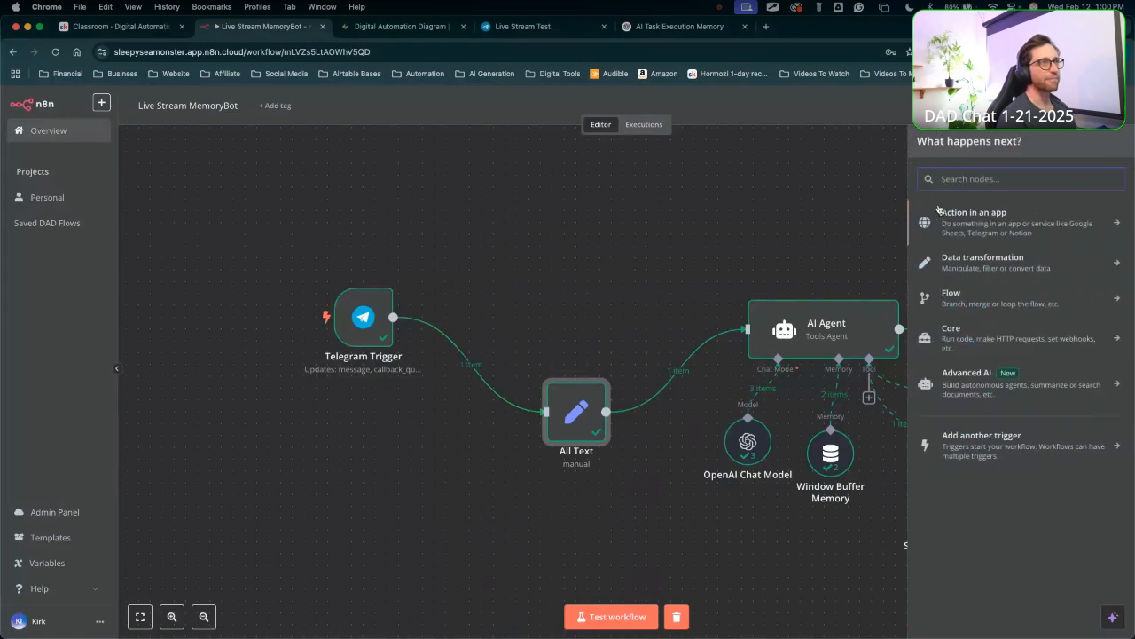
pyautogui.write('tele')
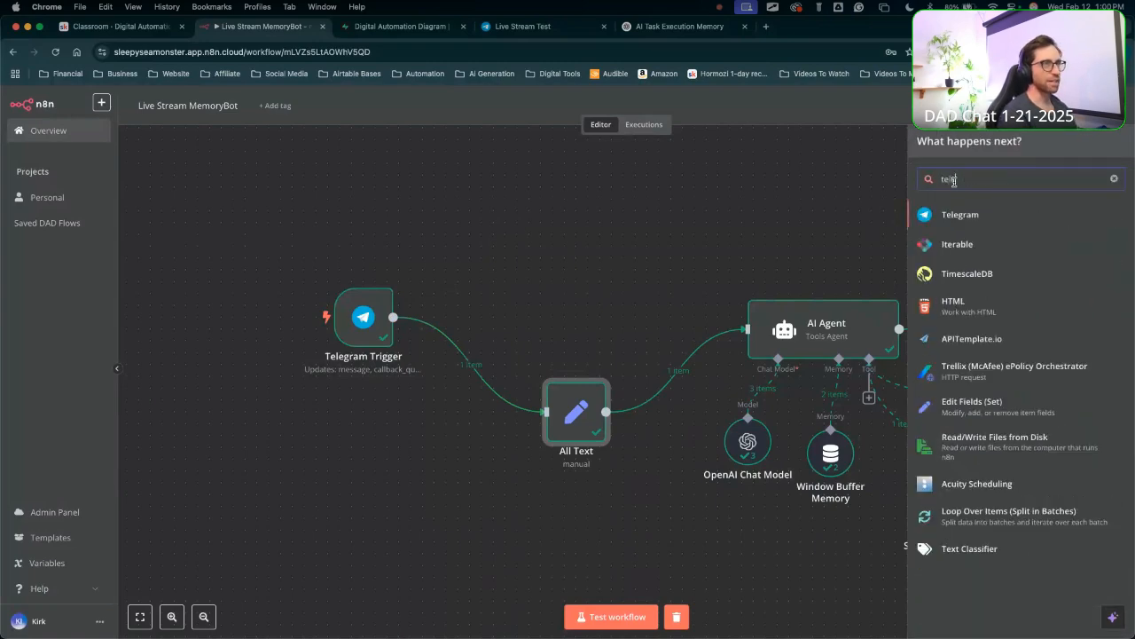
pyautogui.click(959, 215)
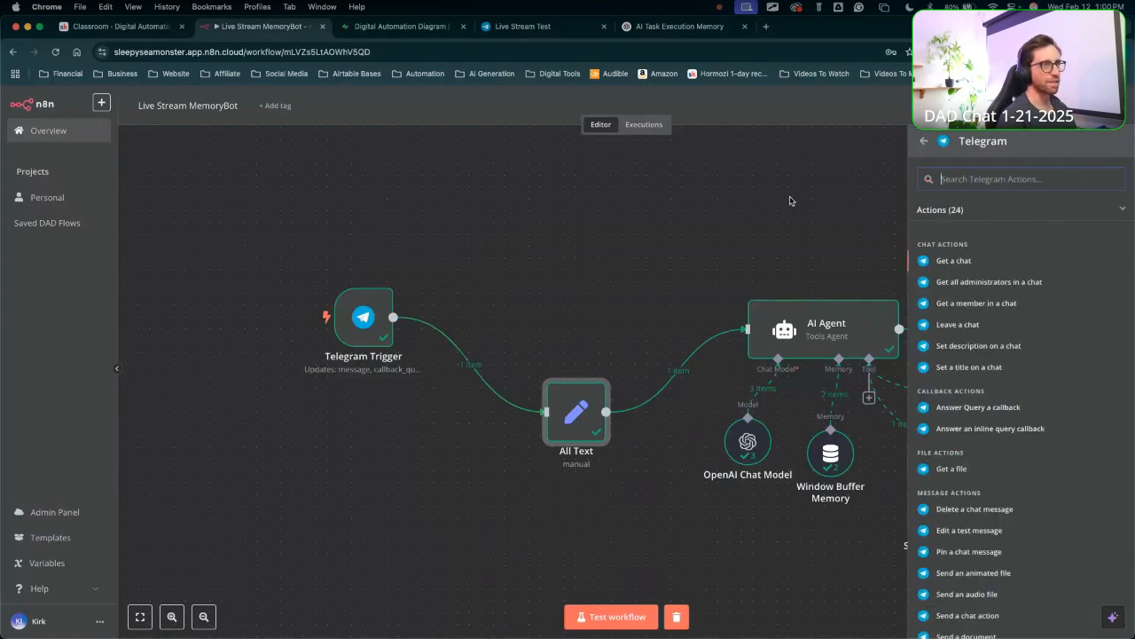
pyautogui.scroll(-3, 984, 373)
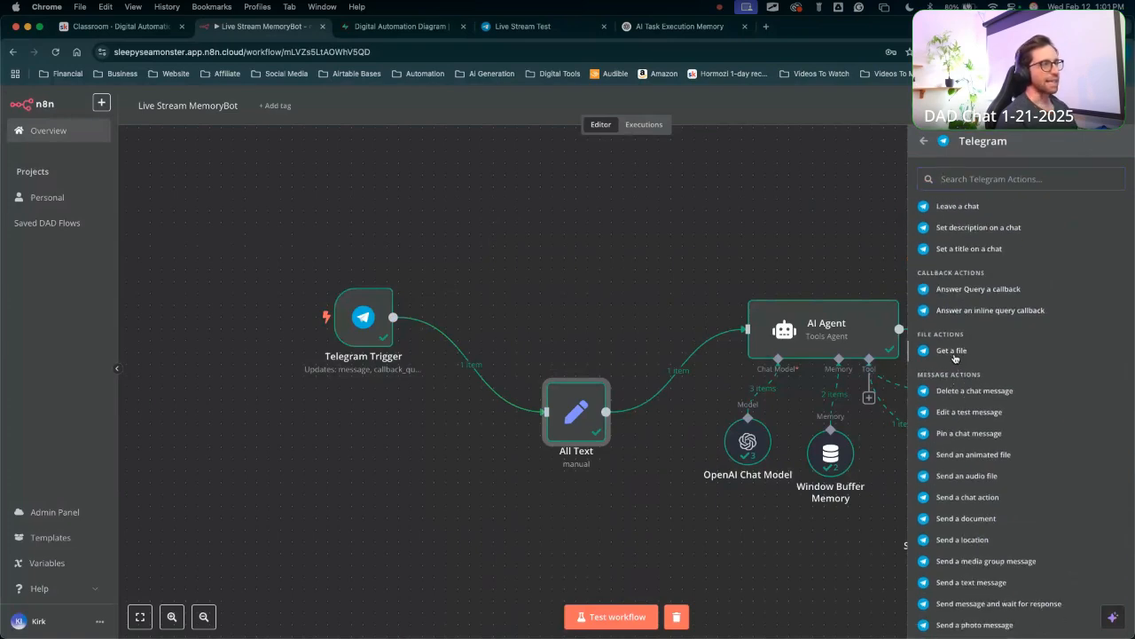
pyautogui.click(952, 352)
pyautogui.click(513, 223)
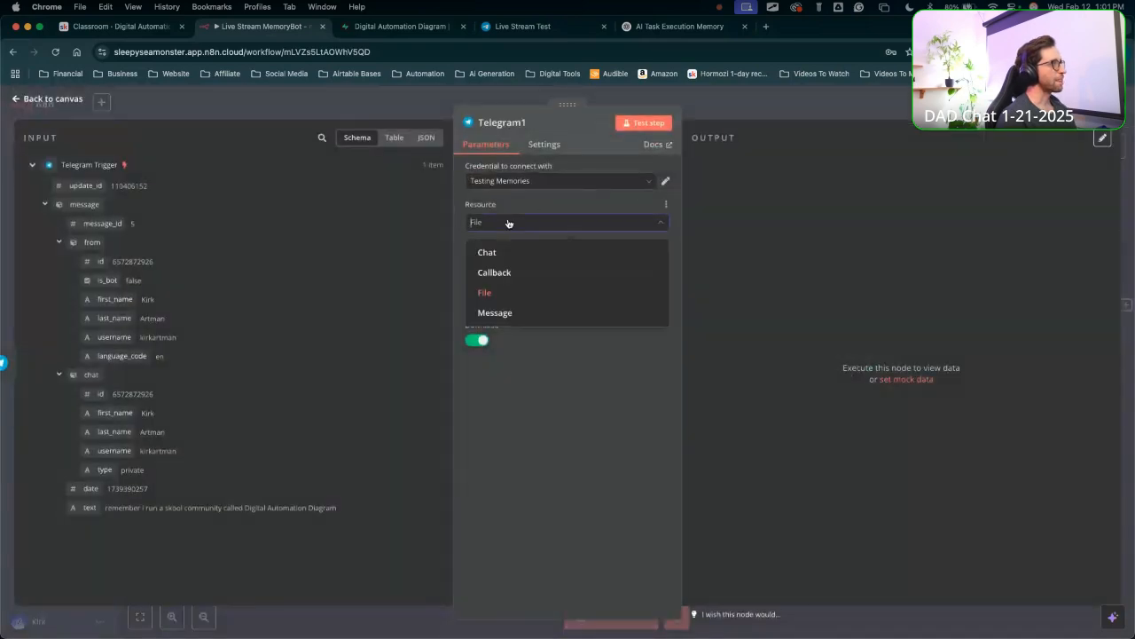
pyautogui.click(537, 440)
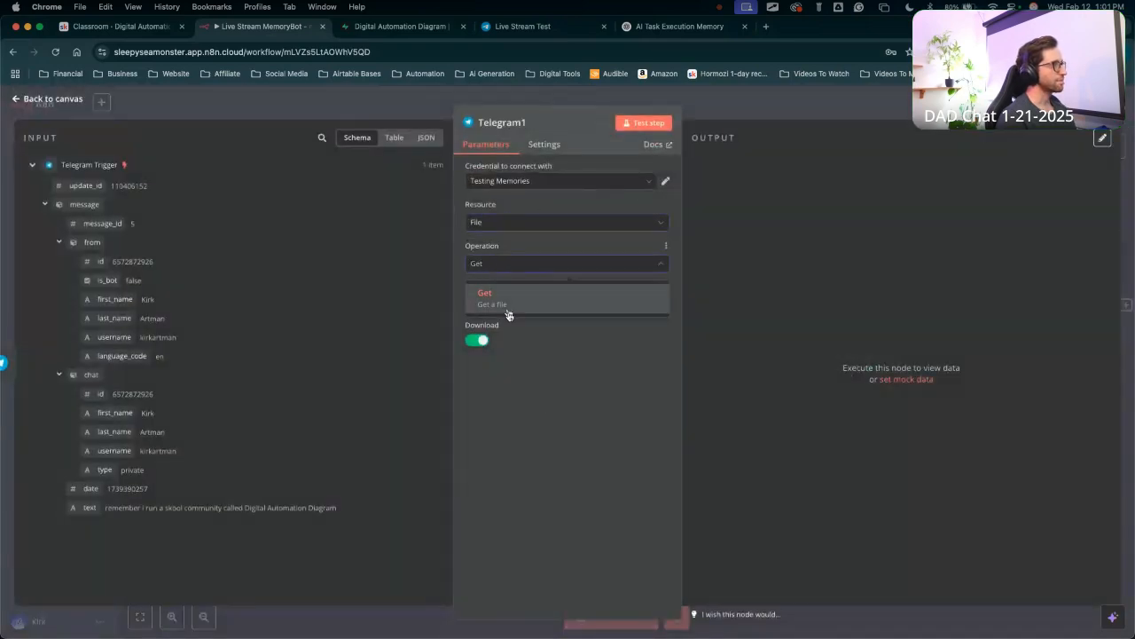
pyautogui.click(492, 306)
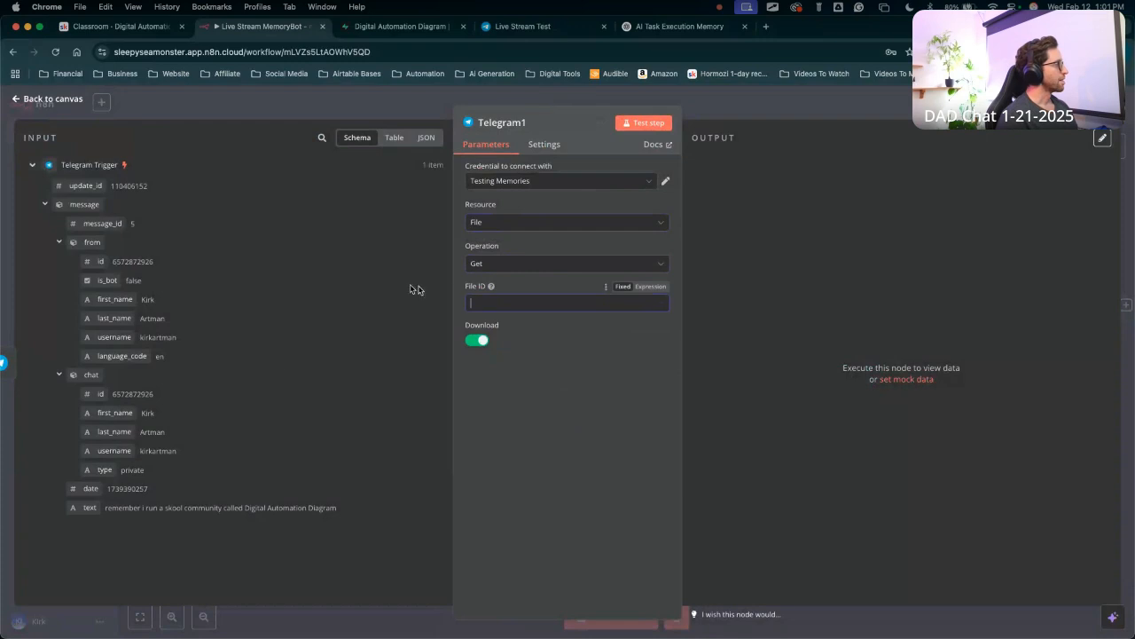
pyautogui.click(693, 116)
# Position the Telegram get-file node above All Text, try to run the test workflow, and deactivate the get-file node.
pyautogui.moveTo(560, 238); pyautogui.dragTo(570, 240)
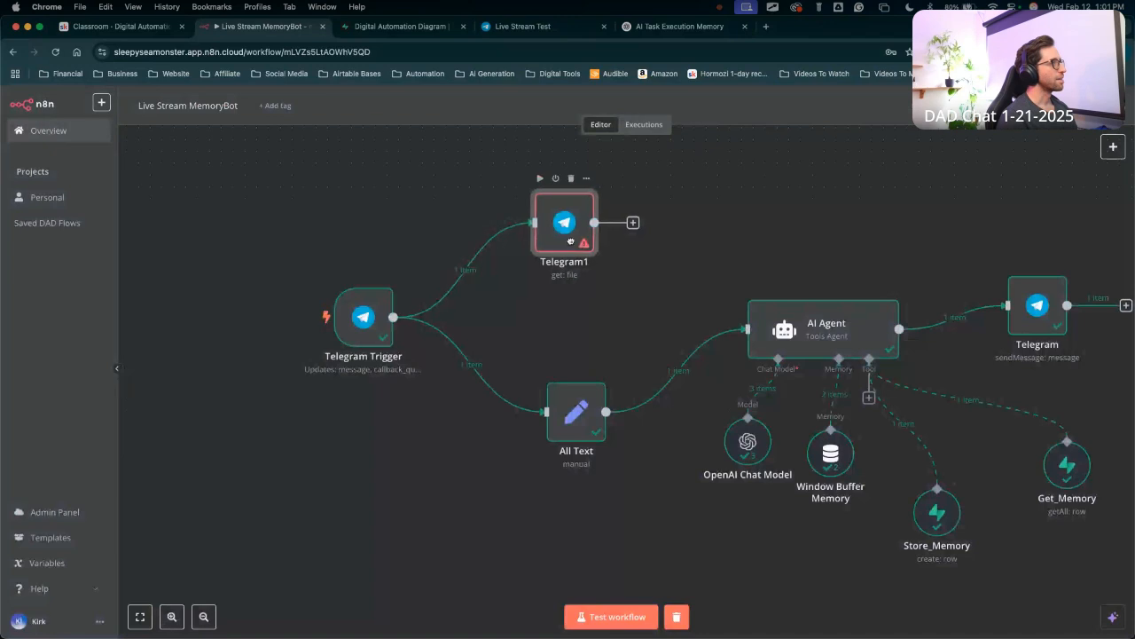
pyautogui.click(602, 615)
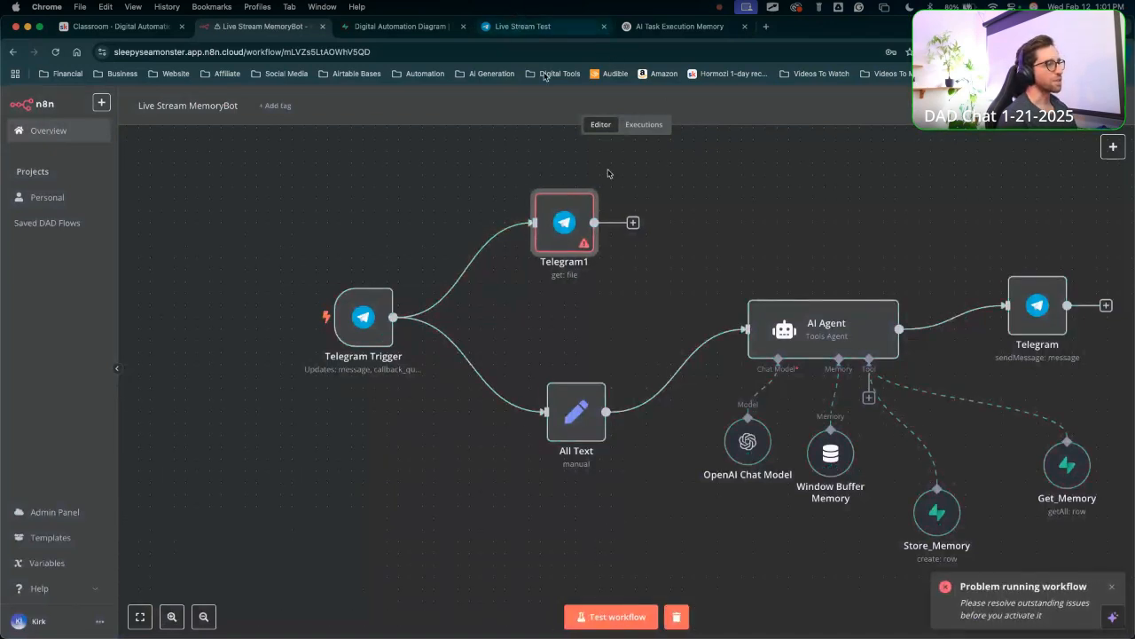
pyautogui.click(555, 179)
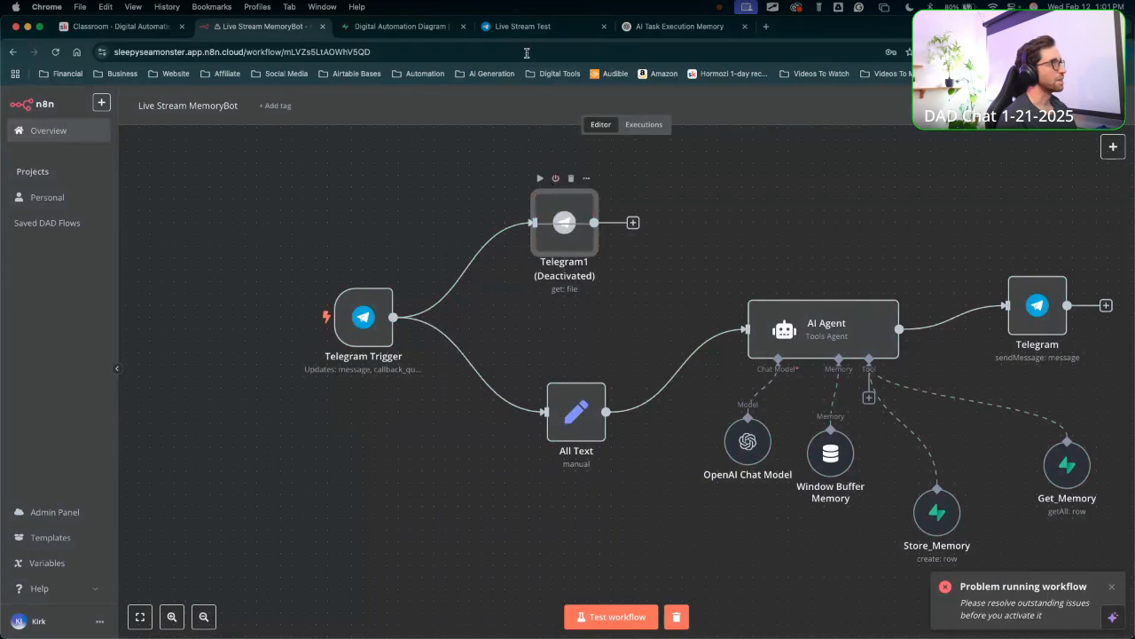
# Start a workflow test run, and record and send a short voice message in the Live Stream Test bot's Telegram chat.
pyautogui.click(529, 28)
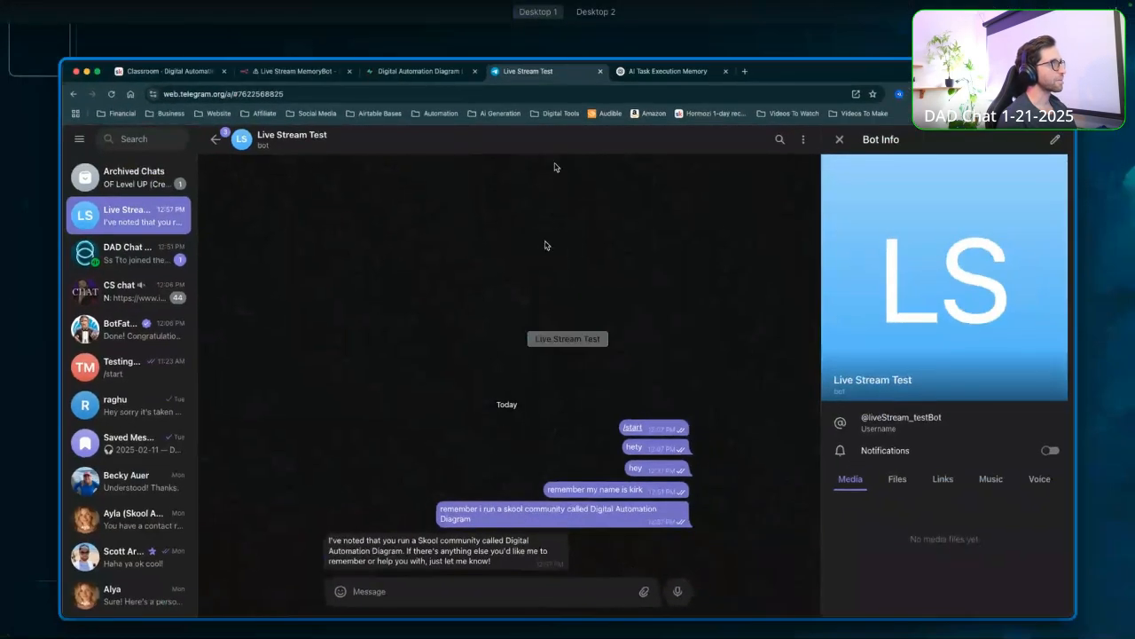
pyautogui.click(326, 77)
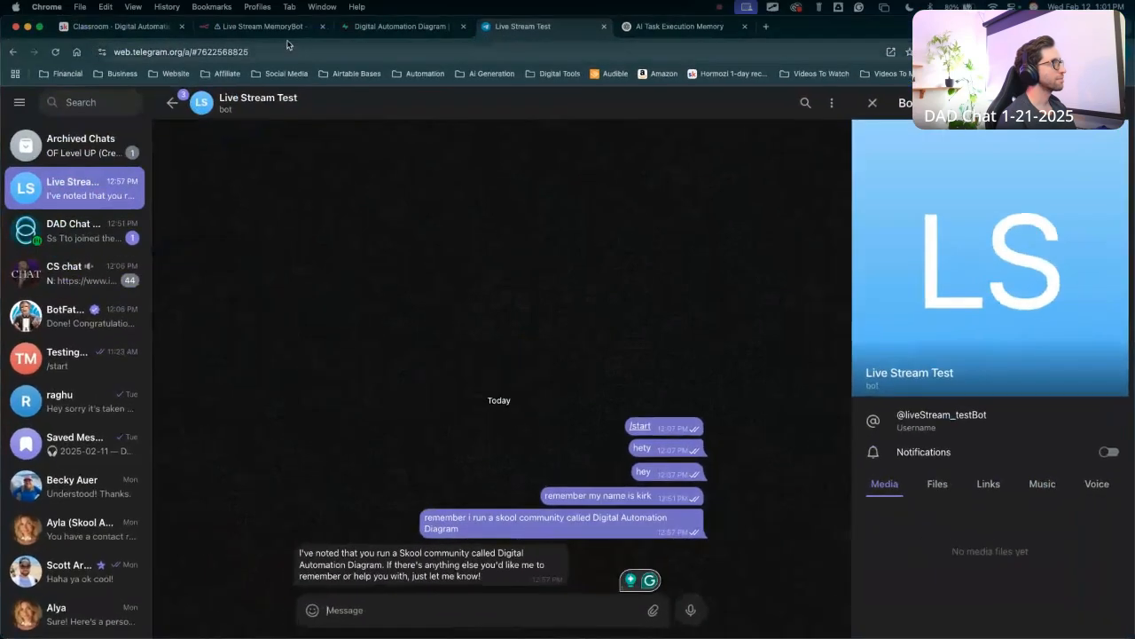
pyautogui.click(282, 29)
pyautogui.click(599, 612)
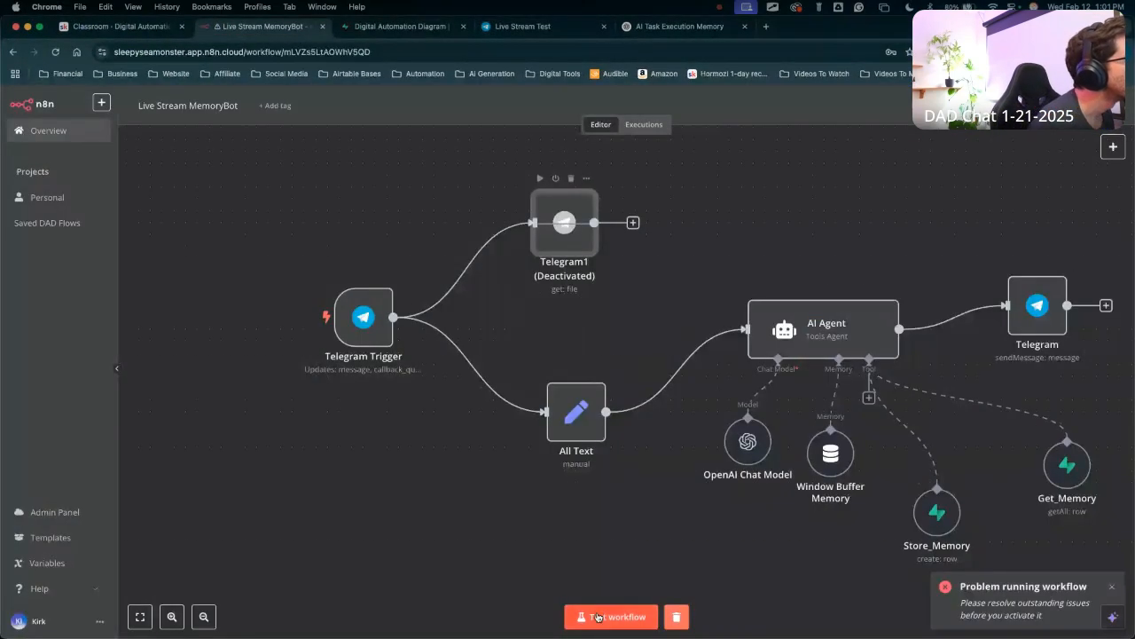
pyautogui.click(524, 26)
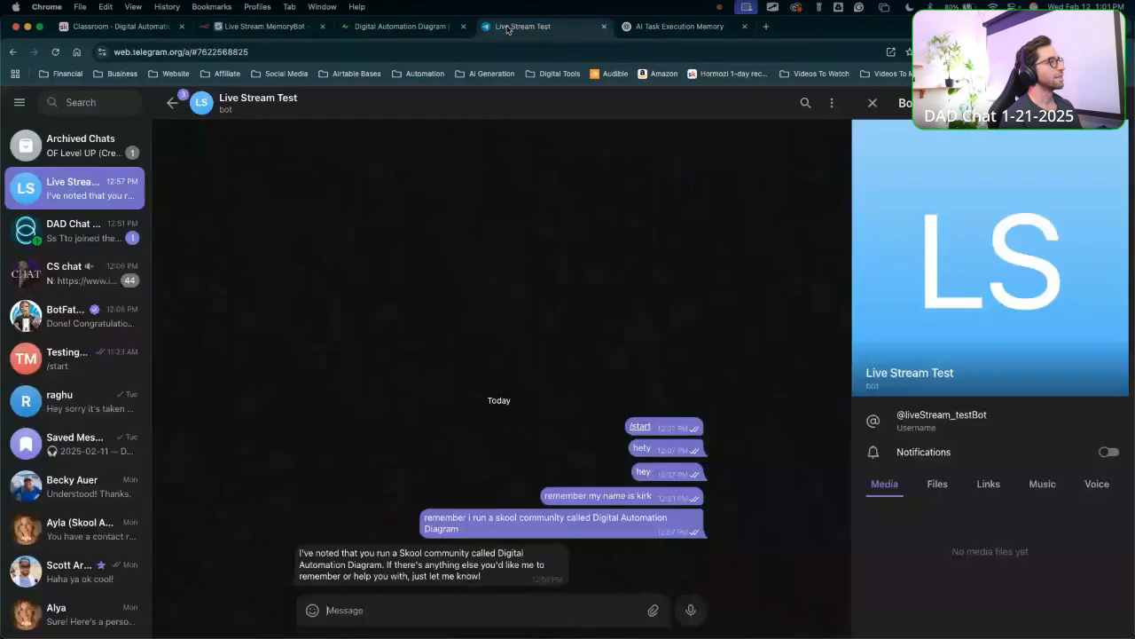
pyautogui.click(692, 612)
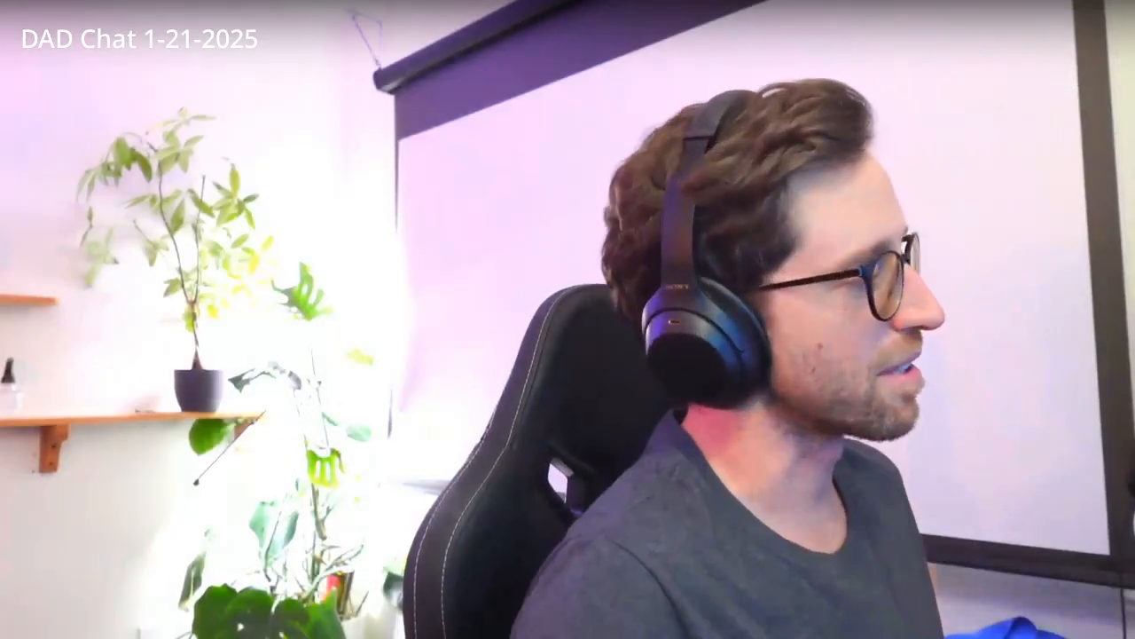
pyautogui.click(691, 609)
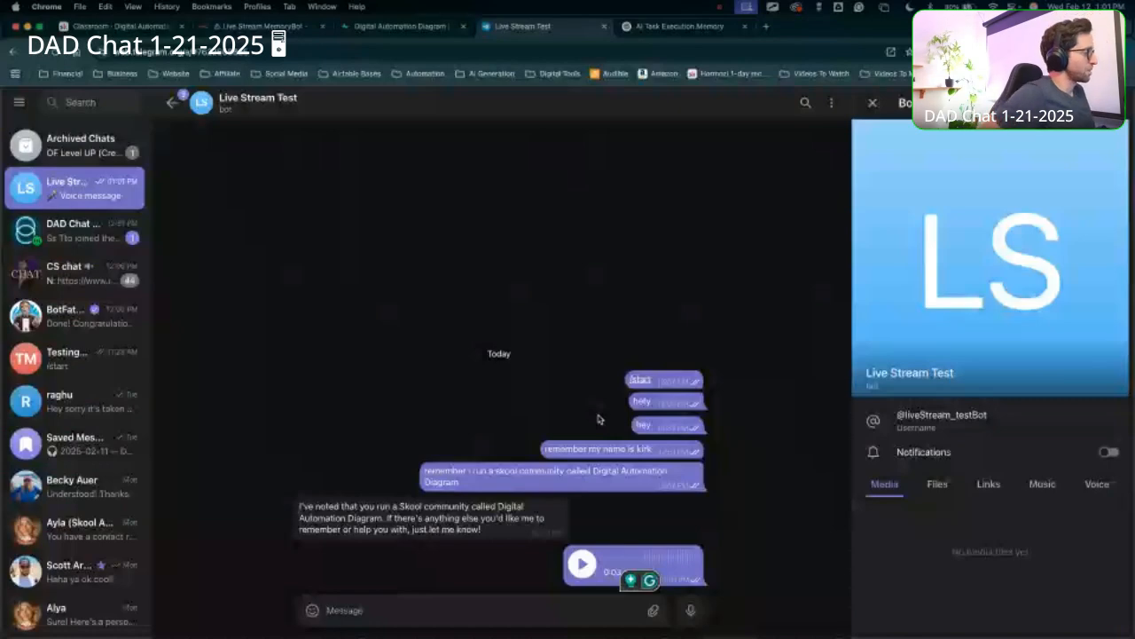
# Reactivate the Telegram get-file node and set its File ID to the trigger's voice file_id, {{ $json.message.voice.file_id }}.
pyautogui.click(290, 29)
pyautogui.click(557, 179)
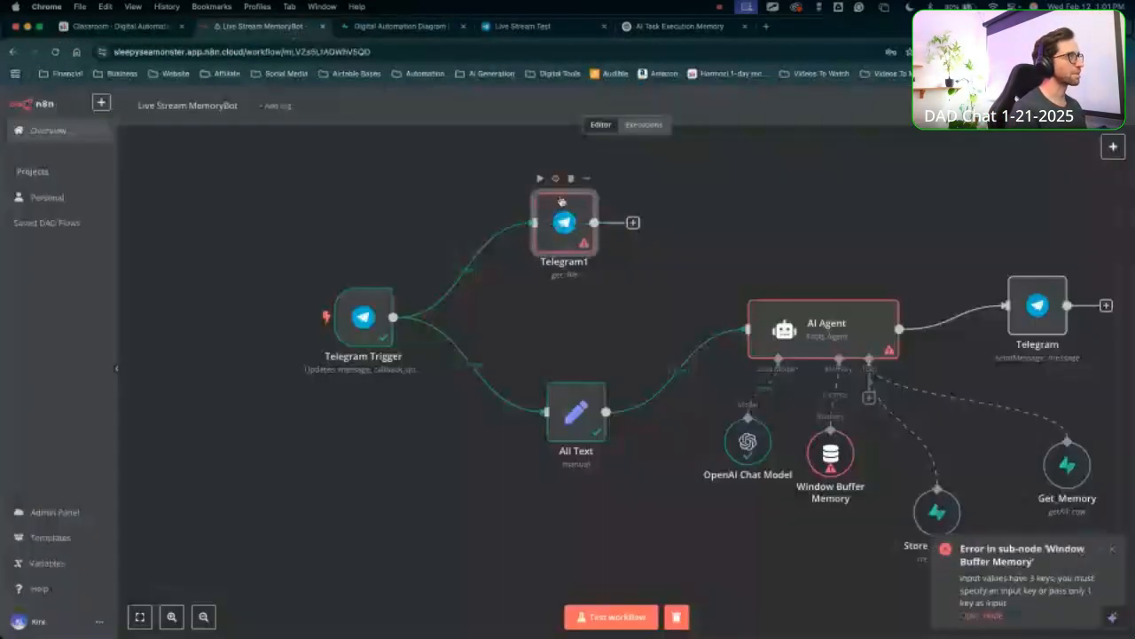
pyautogui.doubleClick(562, 213)
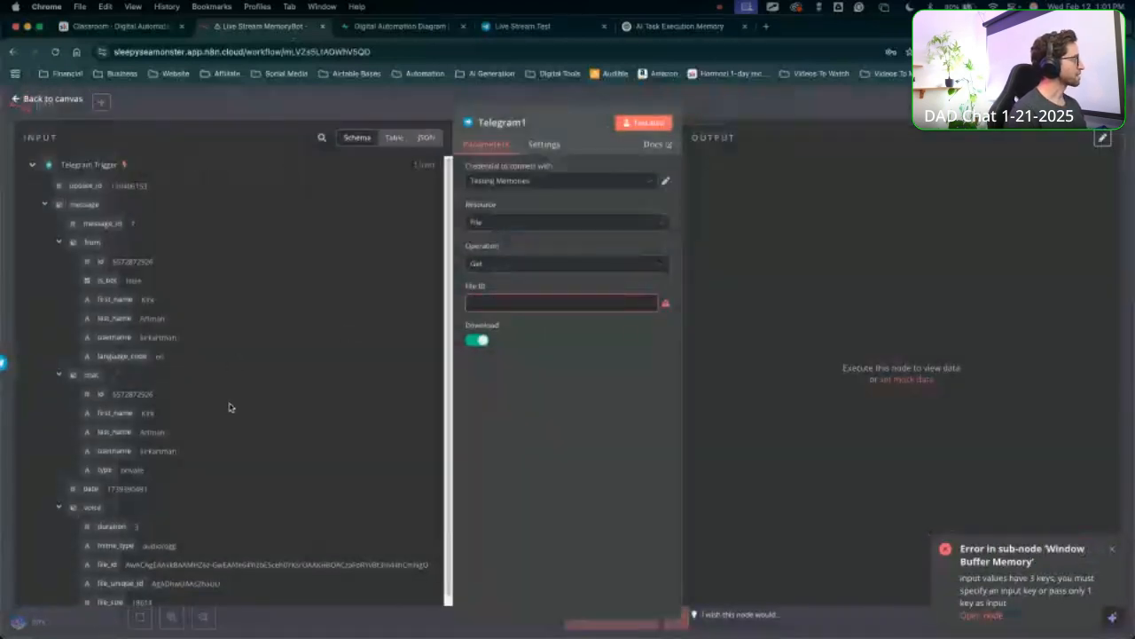
pyautogui.scroll(-1, 226, 348)
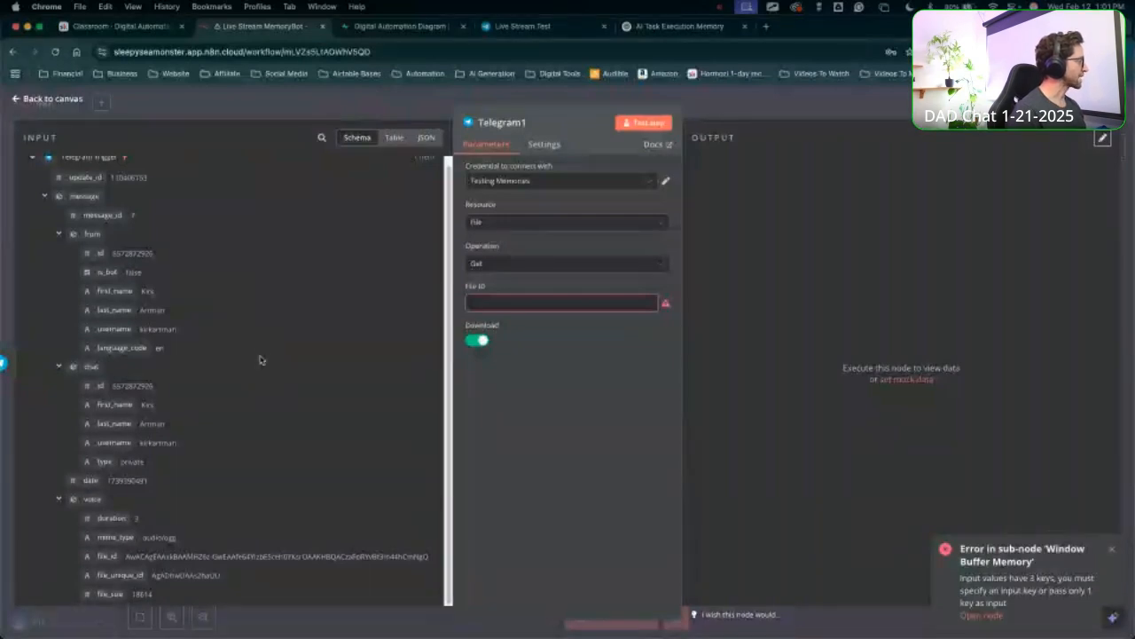
pyautogui.moveTo(280, 384); pyautogui.dragTo(180, 527)
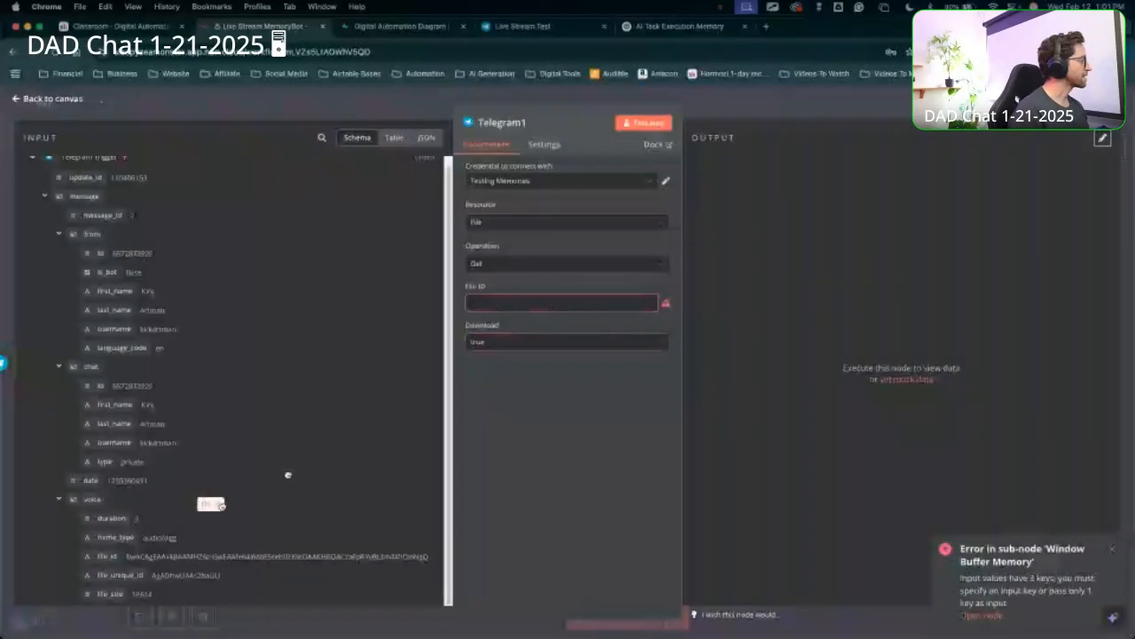
pyautogui.moveTo(557, 329); pyautogui.dragTo(535, 302)
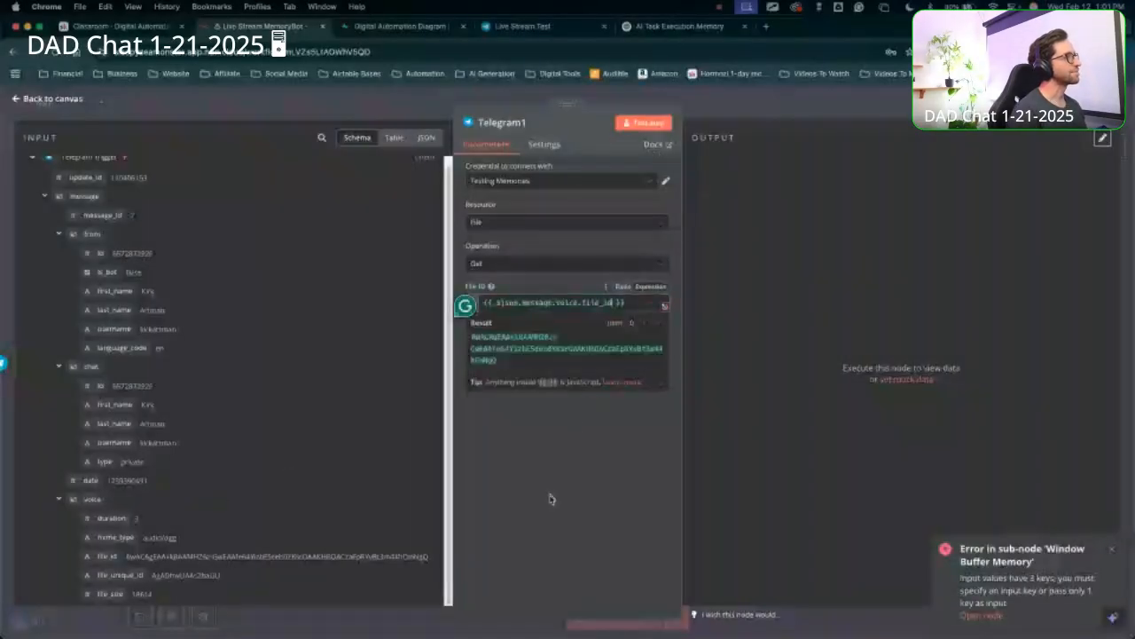
pyautogui.click(698, 306)
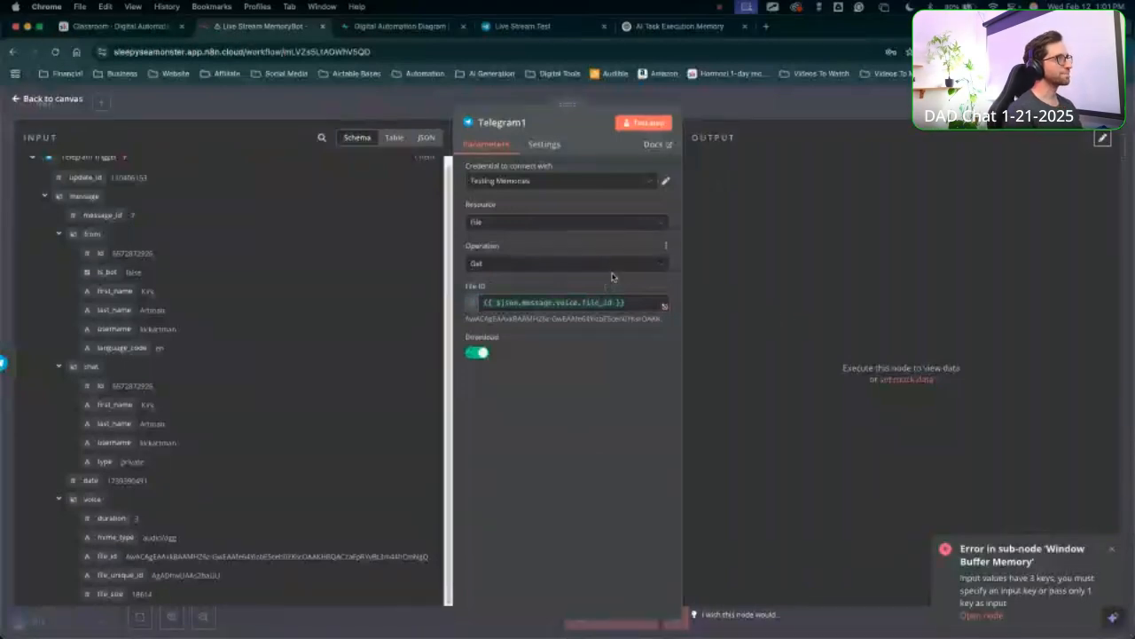
# Rename the Telegram get-file node to Voice and return to the canvas.
pyautogui.click(524, 123)
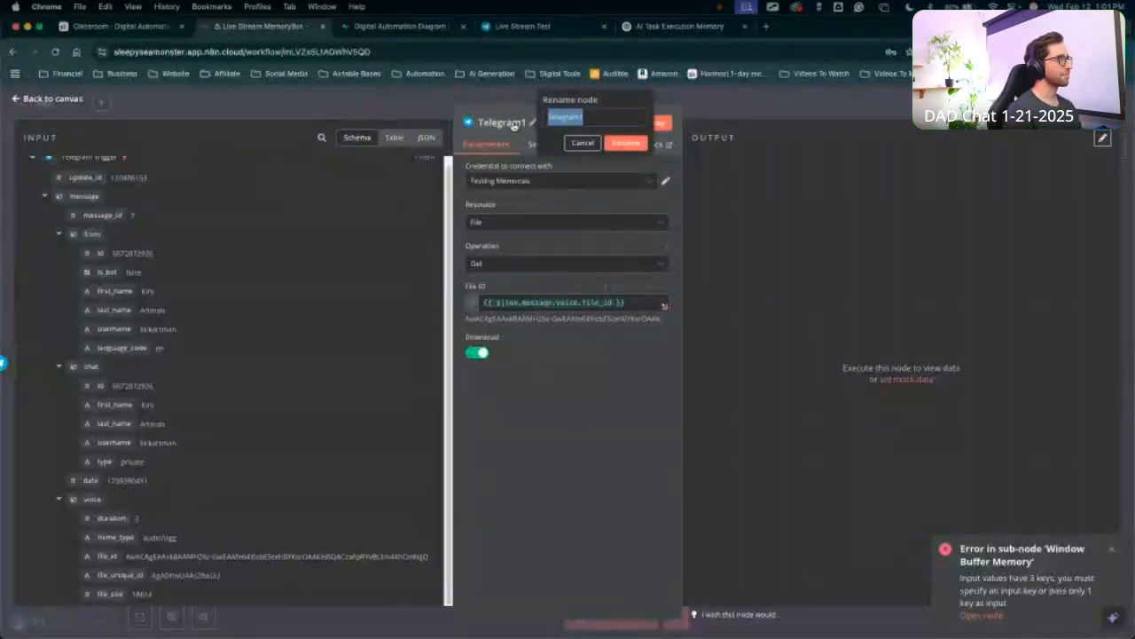
pyautogui.write('Voice')
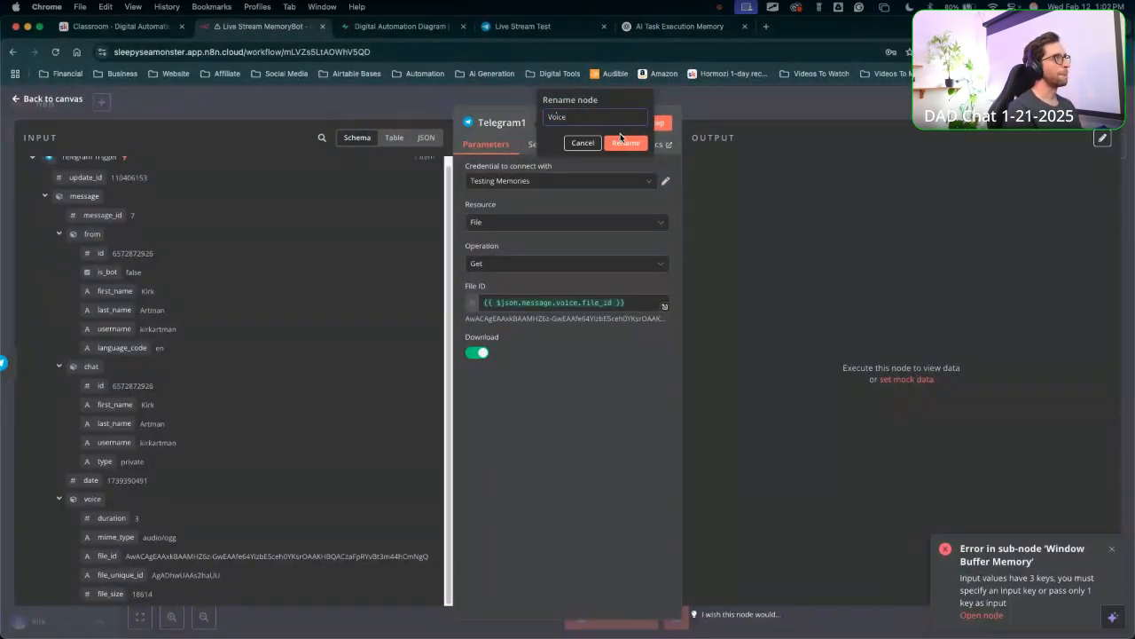
pyautogui.click(624, 142)
pyautogui.click(696, 105)
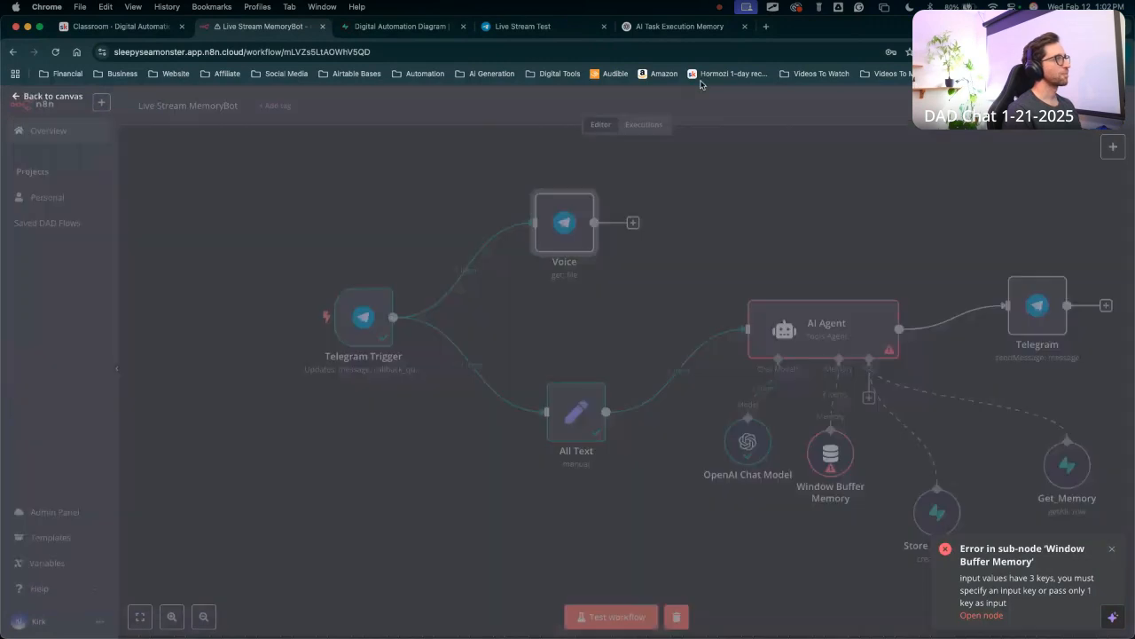
# Add an OpenAI node with the Transcribe a Recording action after the Voice node and test it.
pyautogui.hscroll(3, 634, 274)
pyautogui.click(524, 214)
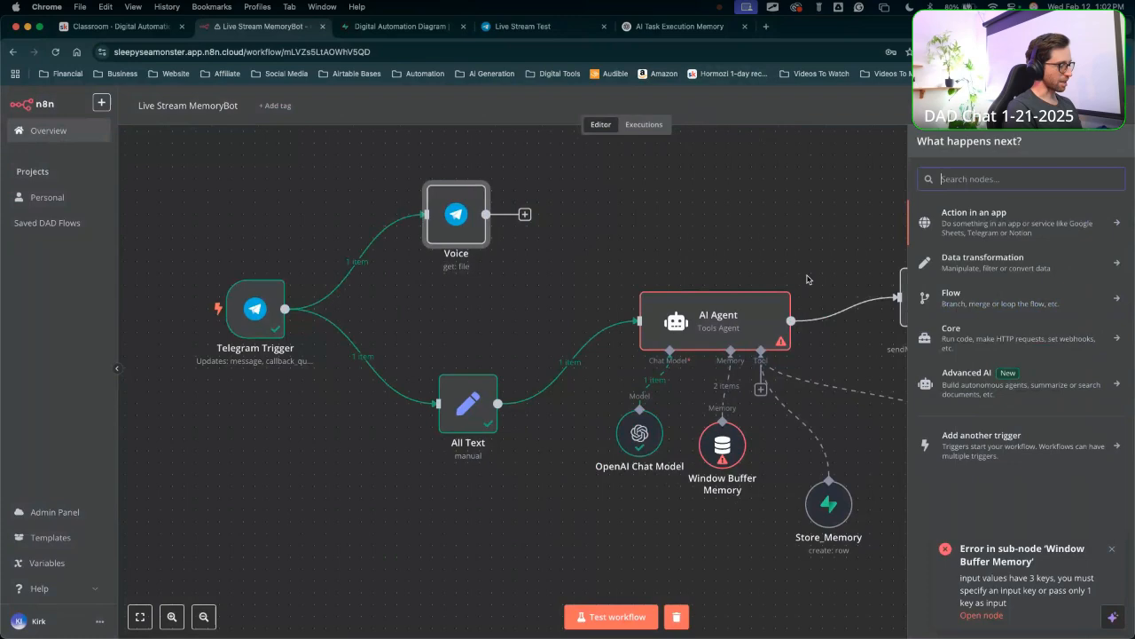
pyautogui.write('open')
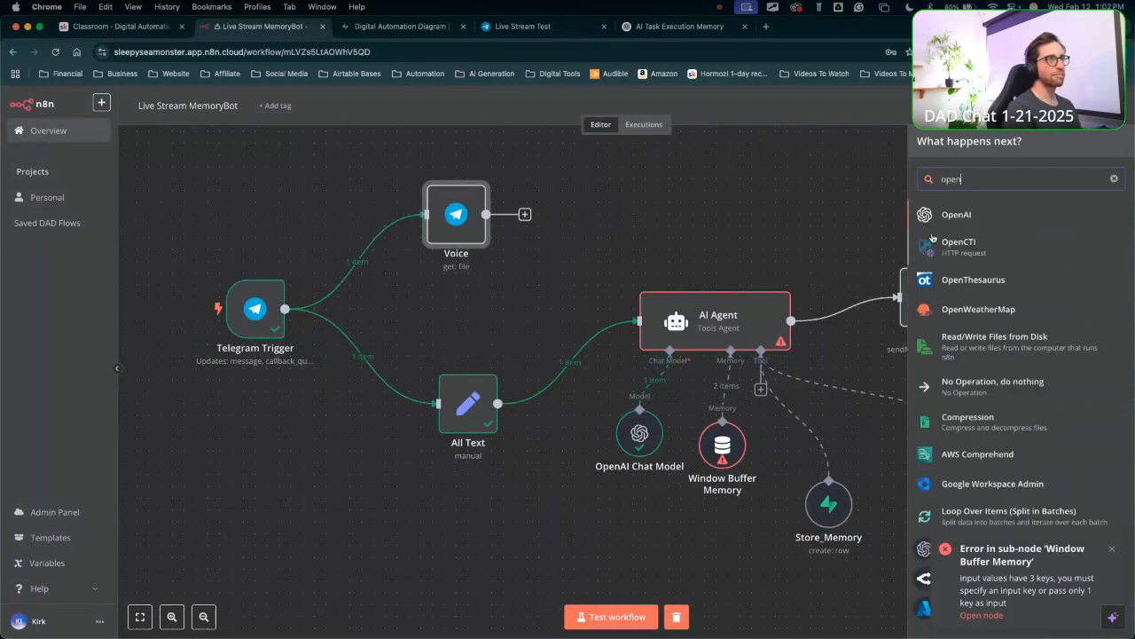
pyautogui.click(948, 220)
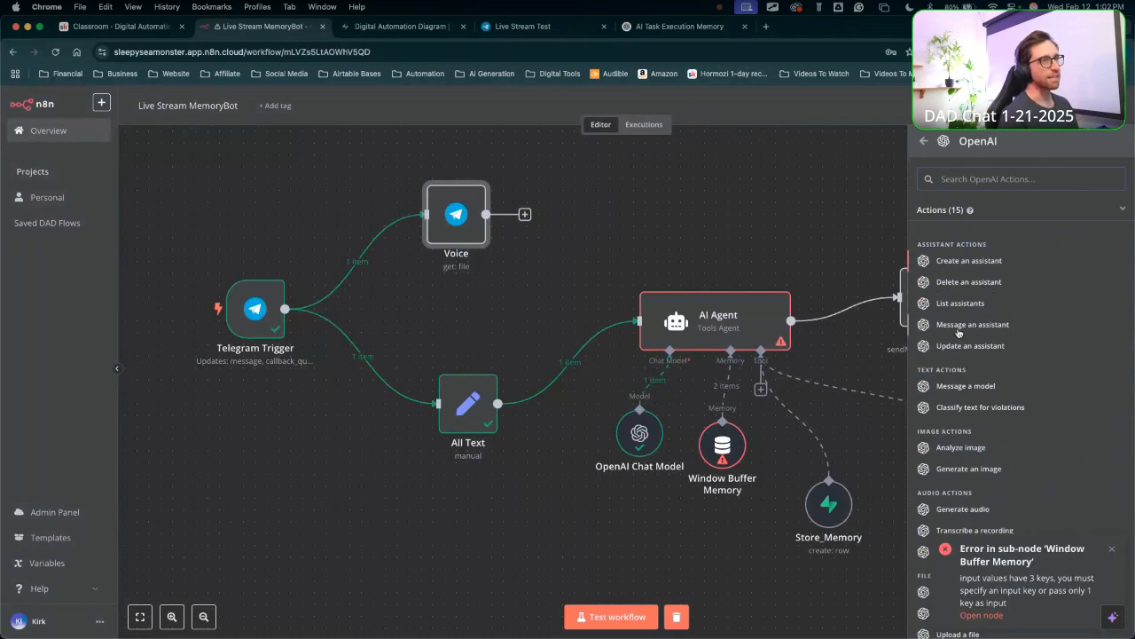
pyautogui.scroll(-2, 964, 326)
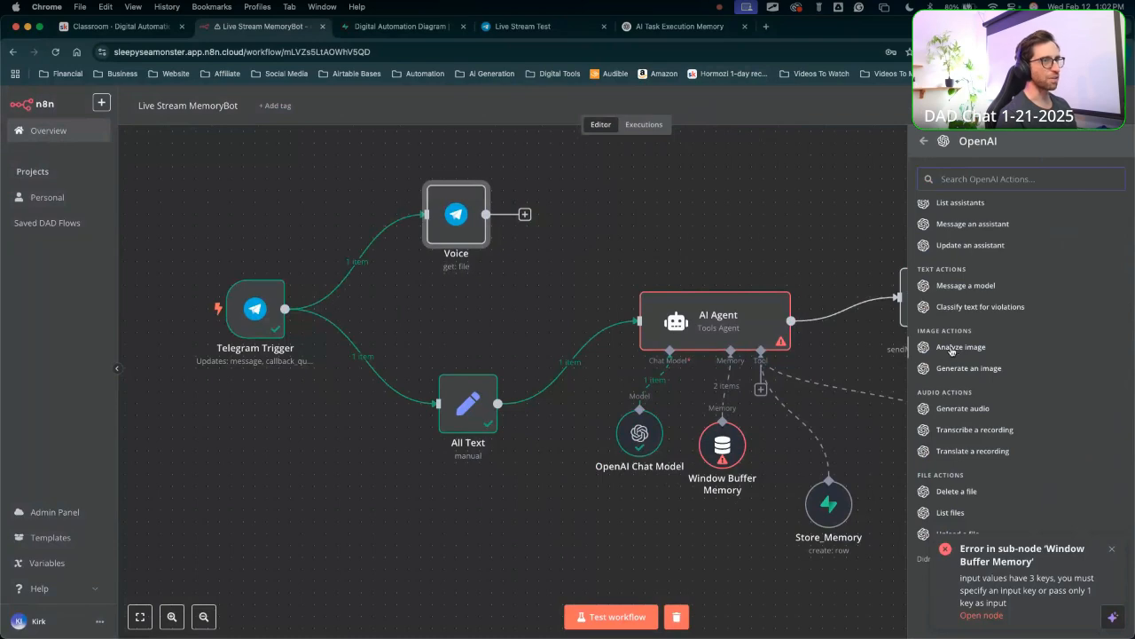
pyautogui.click(959, 432)
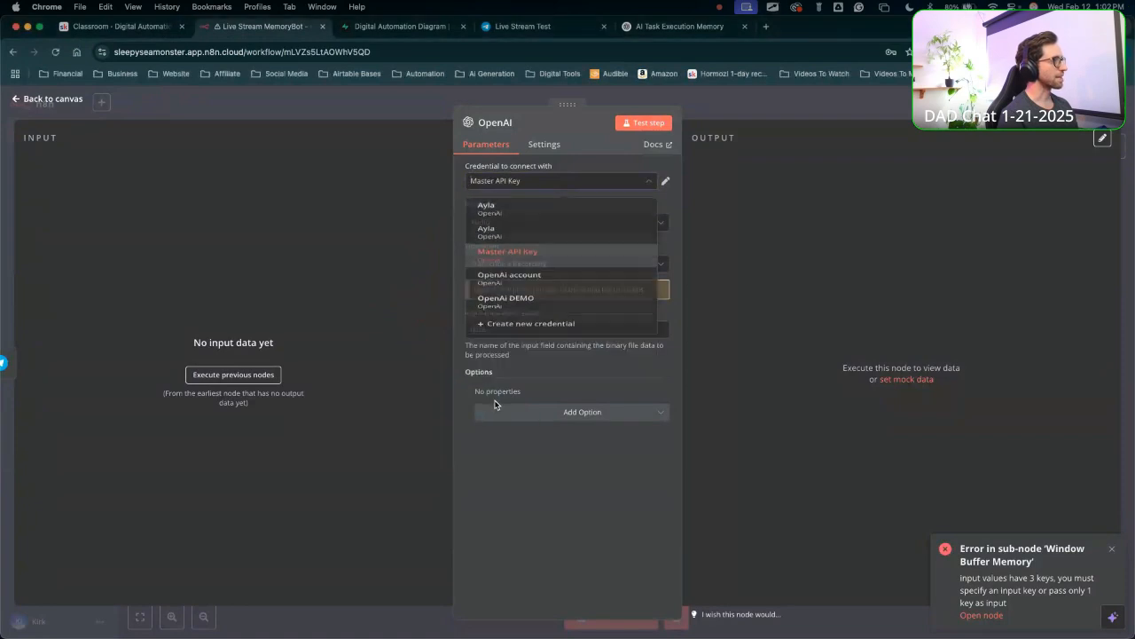
pyautogui.click(495, 408)
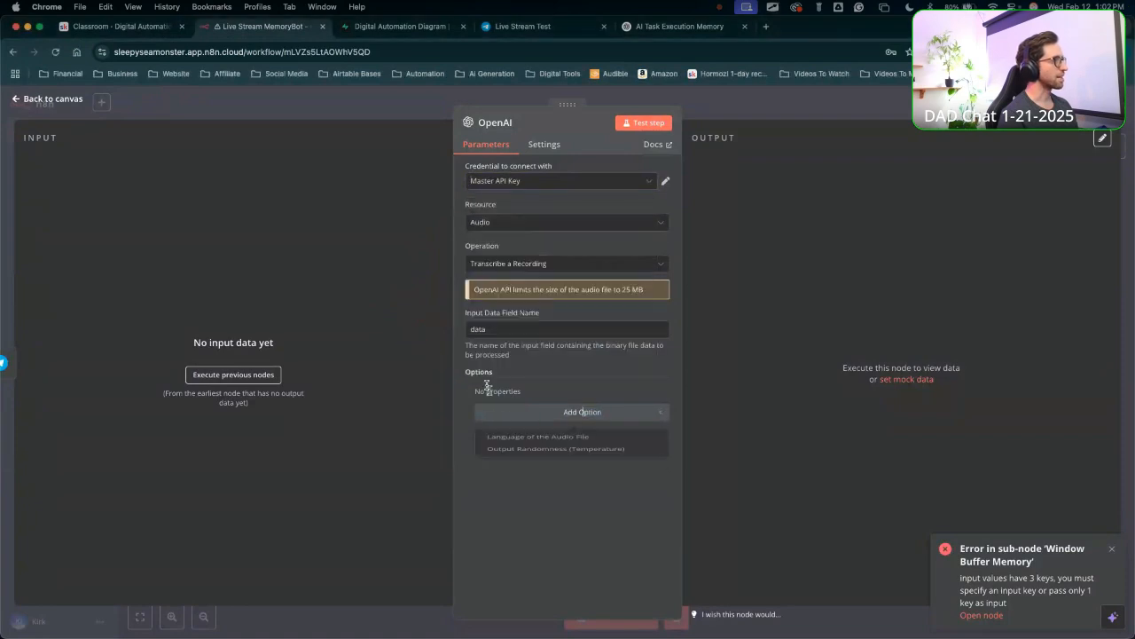
pyautogui.click(633, 503)
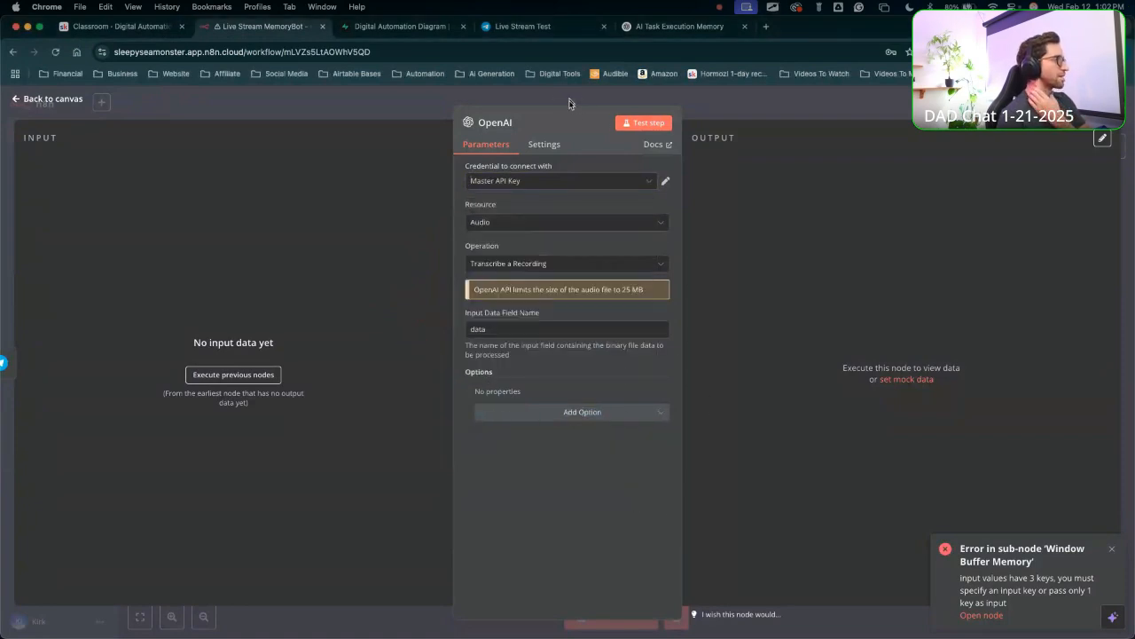
pyautogui.click(667, 124)
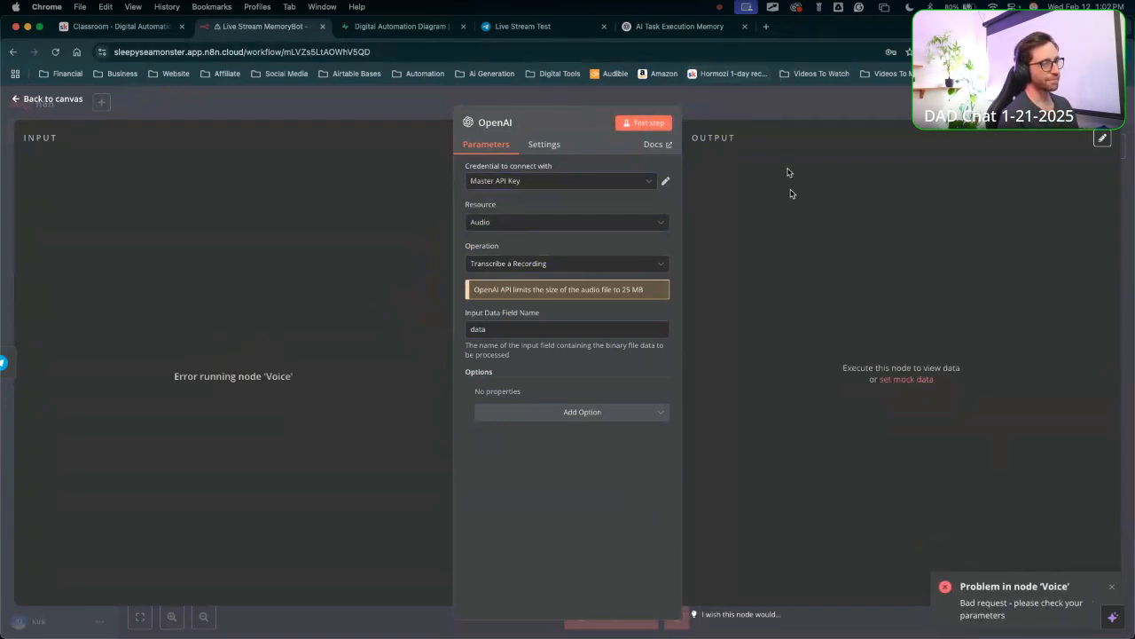
pyautogui.press('Escape')
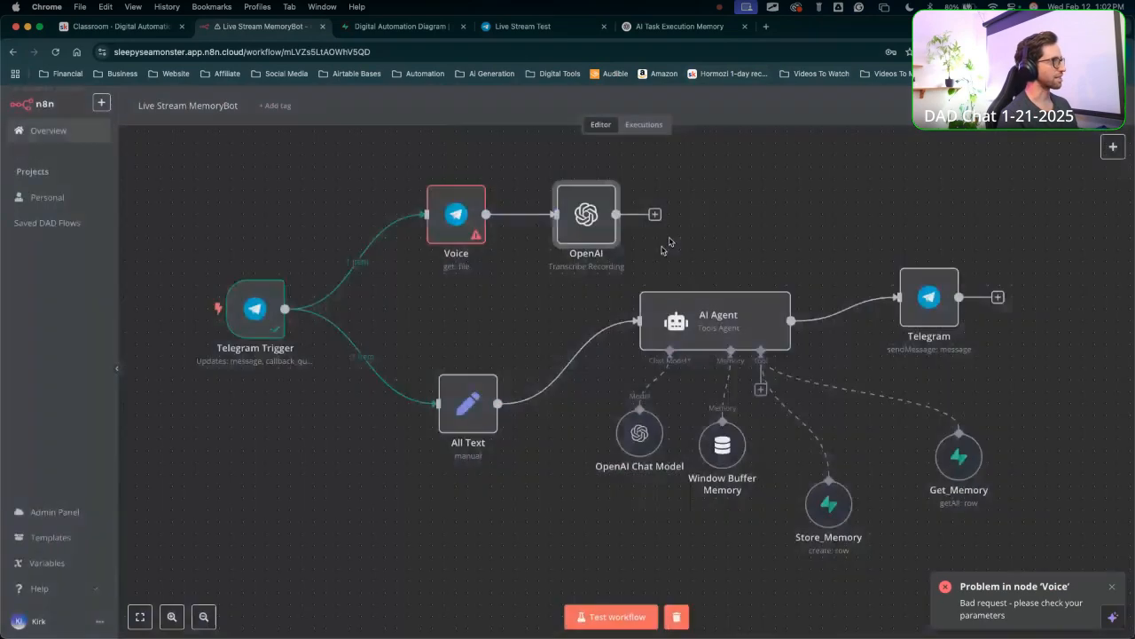
# Test the Voice node on its own and examine the error details from Telegram.
pyautogui.doubleClick(465, 205)
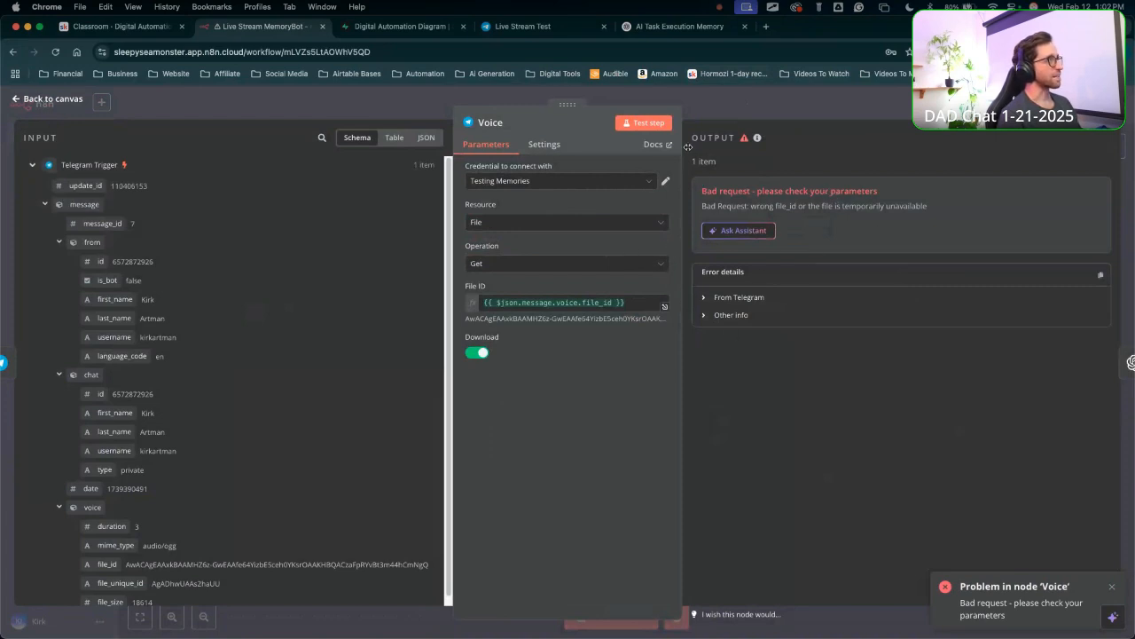
pyautogui.moveTo(605, 468)
pyautogui.mouseDown()
pyautogui.moveTo(684, 355)
pyautogui.moveTo(715, 230)
pyautogui.moveTo(874, 211)
pyautogui.moveTo(793, 204)
pyautogui.moveTo(481, 299)
pyautogui.moveTo(127, 494)
pyautogui.moveTo(154, 533)
pyautogui.mouseUp()
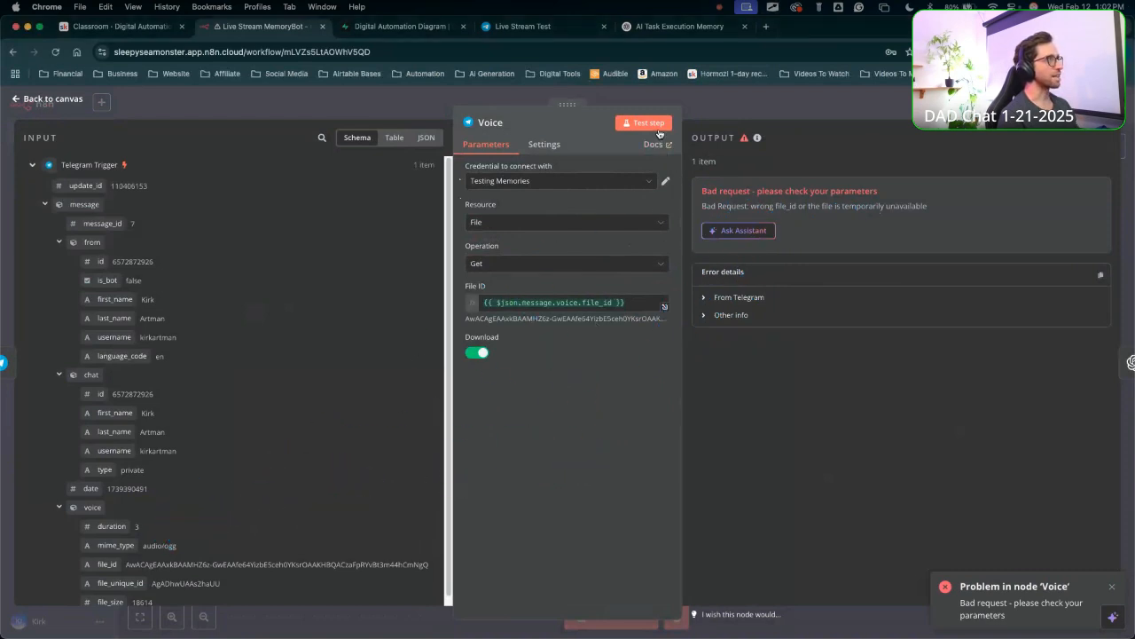
pyautogui.click(658, 128)
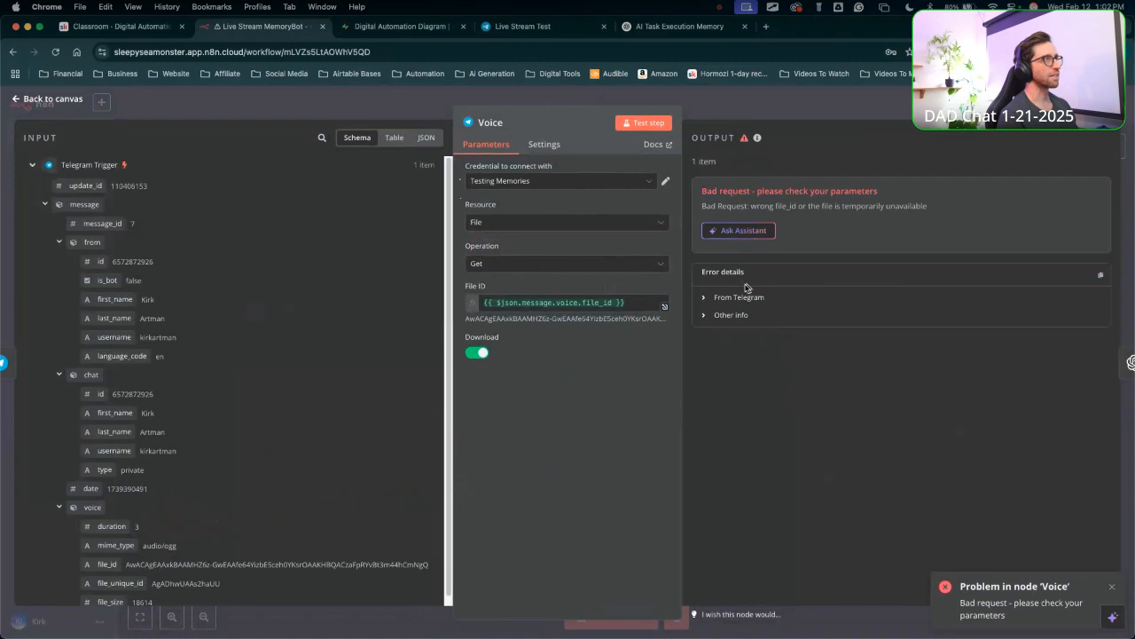
pyautogui.click(717, 297)
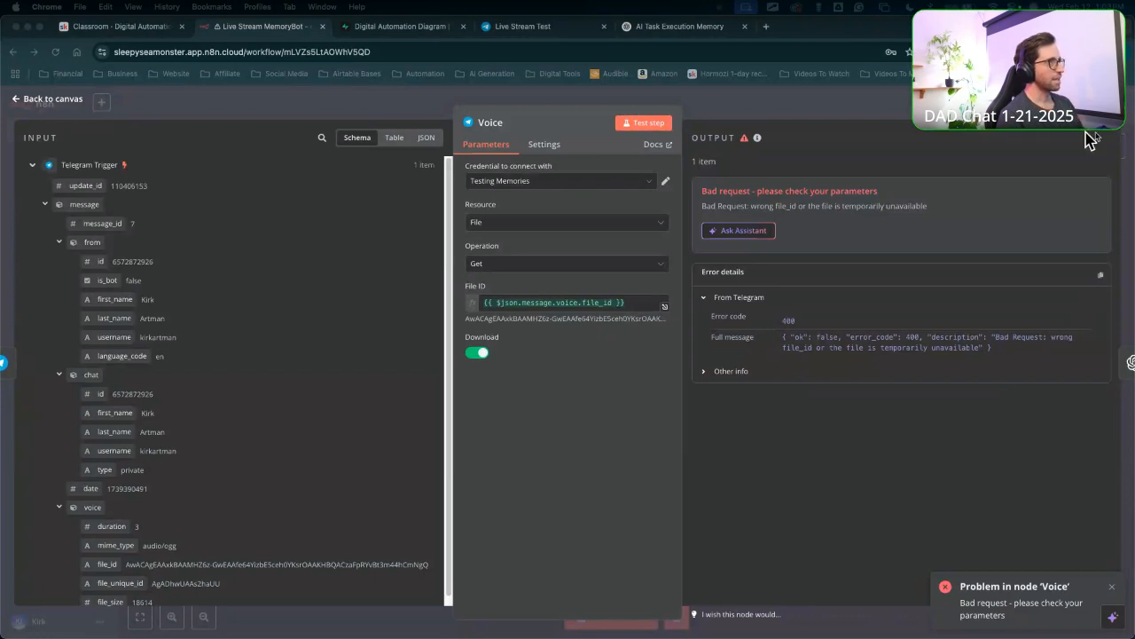
pyautogui.click(718, 93)
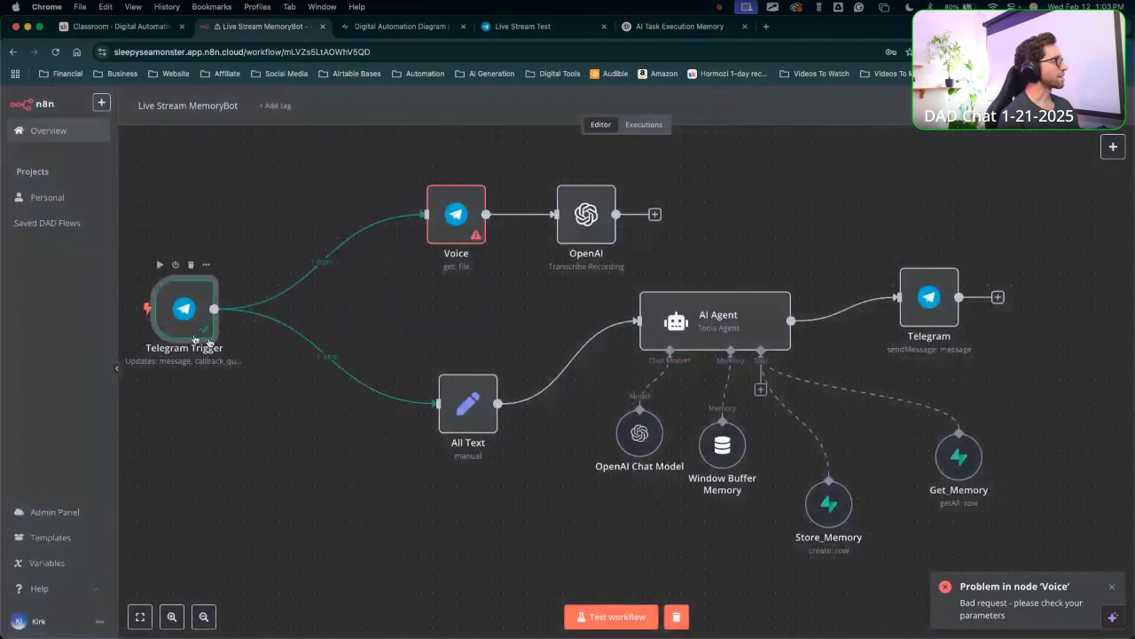
# Disconnect the Telegram Trigger from both the Voice and All Text nodes.
pyautogui.hscroll(-5, 195, 342)
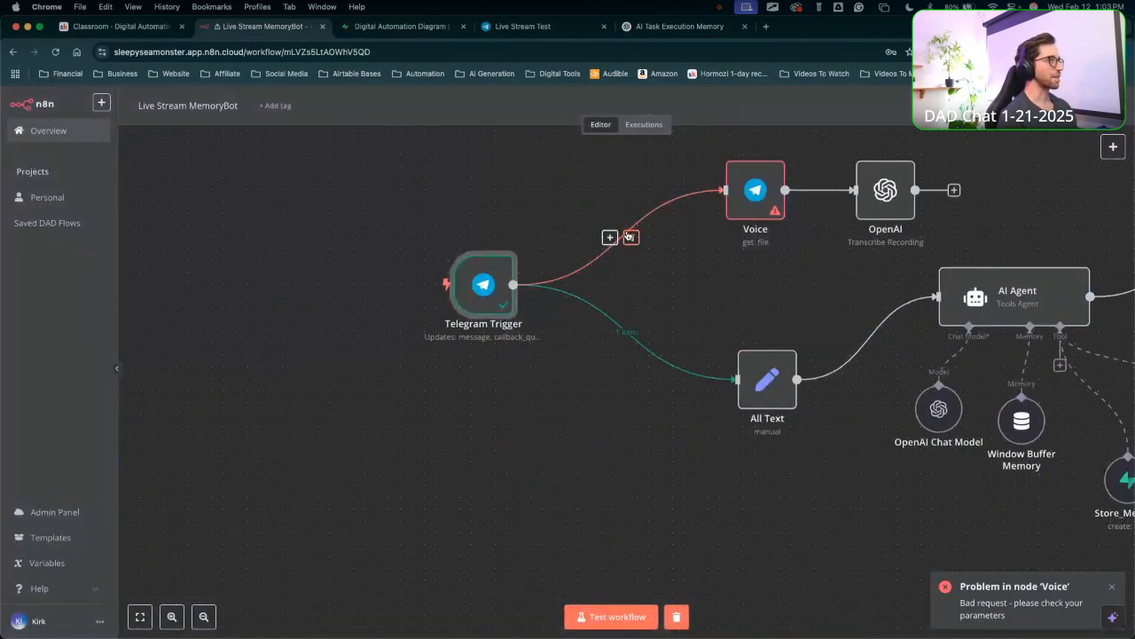
pyautogui.click(632, 237)
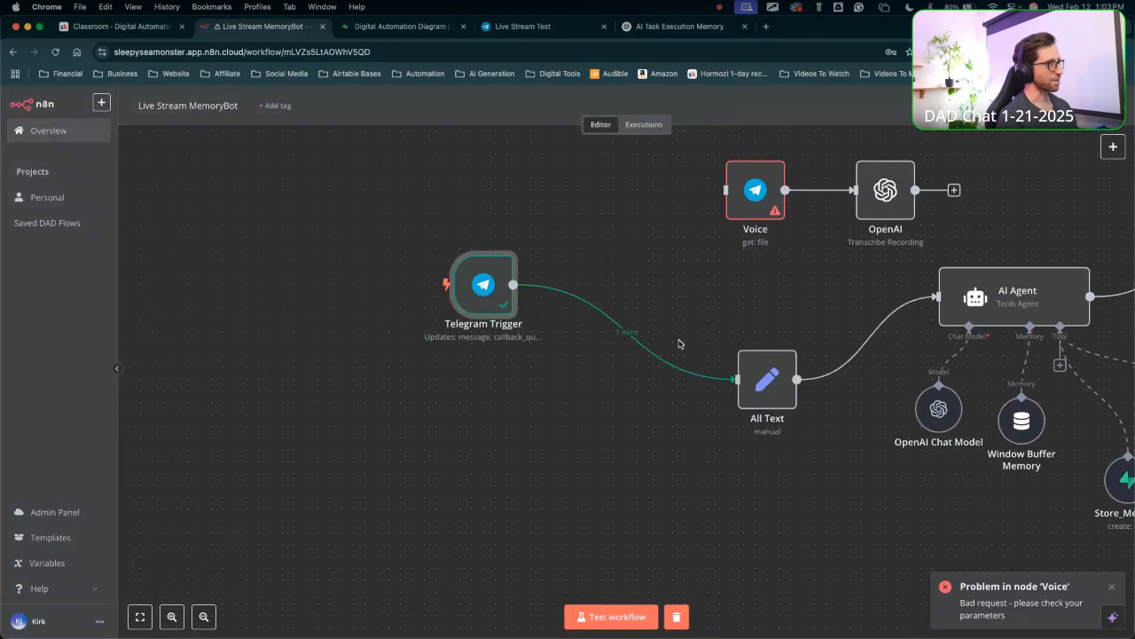
pyautogui.click(636, 329)
# Add a Switch node directly after the Telegram Trigger.
pyautogui.click(572, 286)
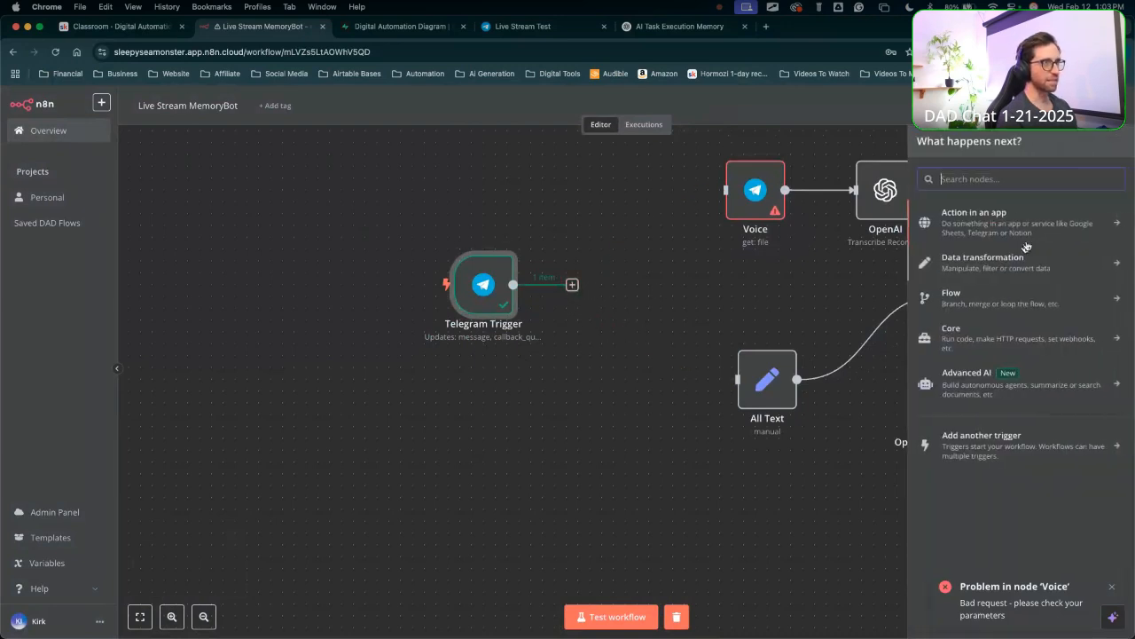
pyautogui.write('sw')
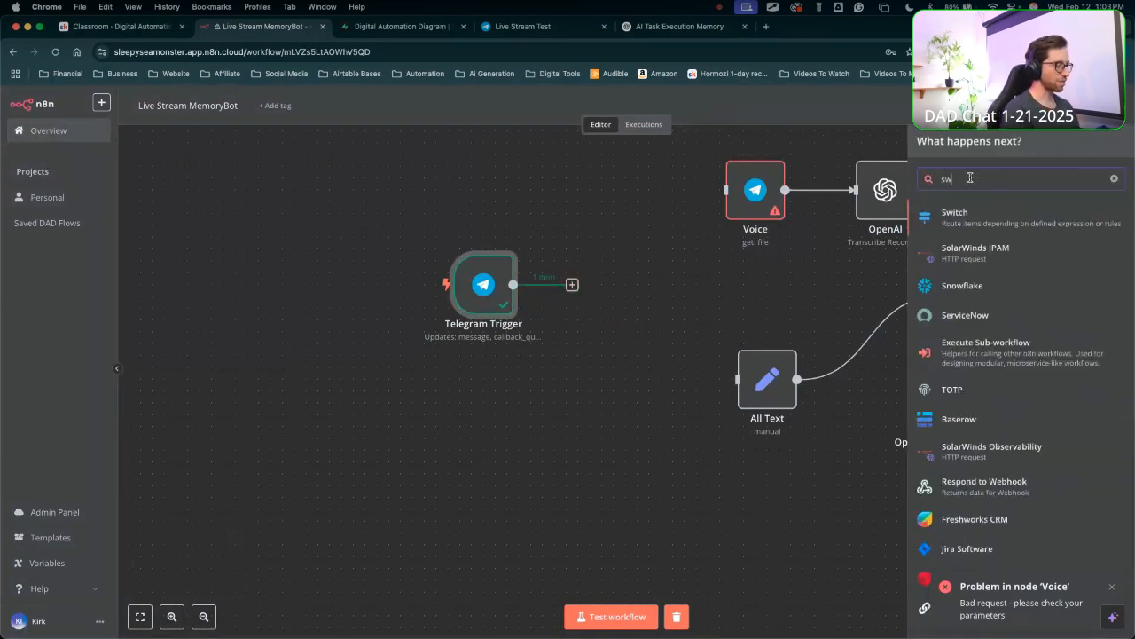
pyautogui.write('i')
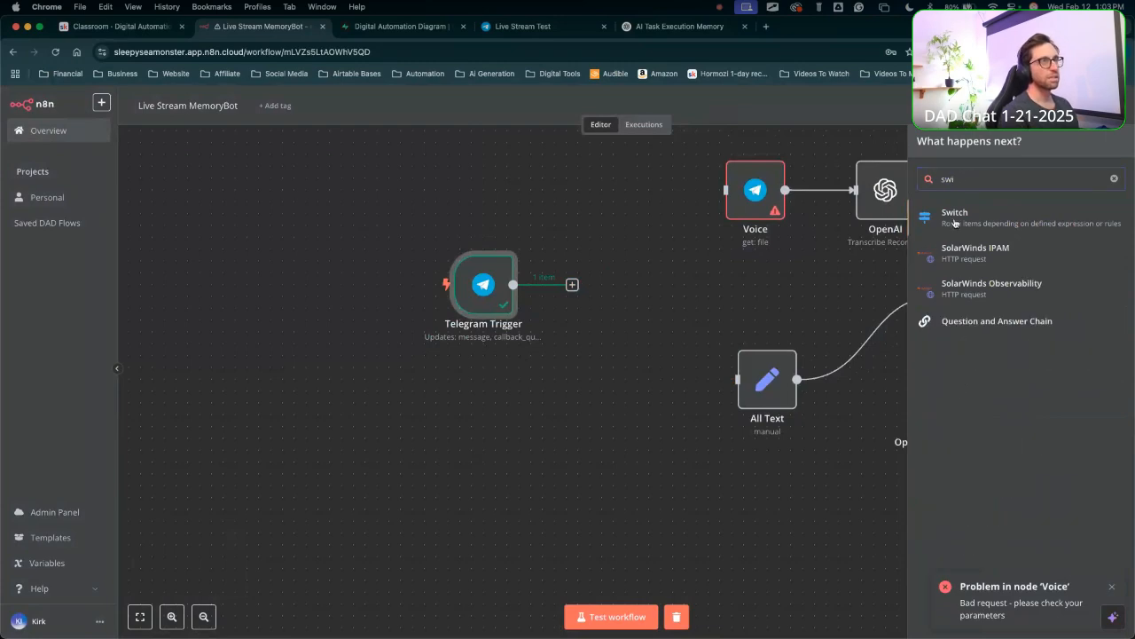
pyautogui.click(919, 208)
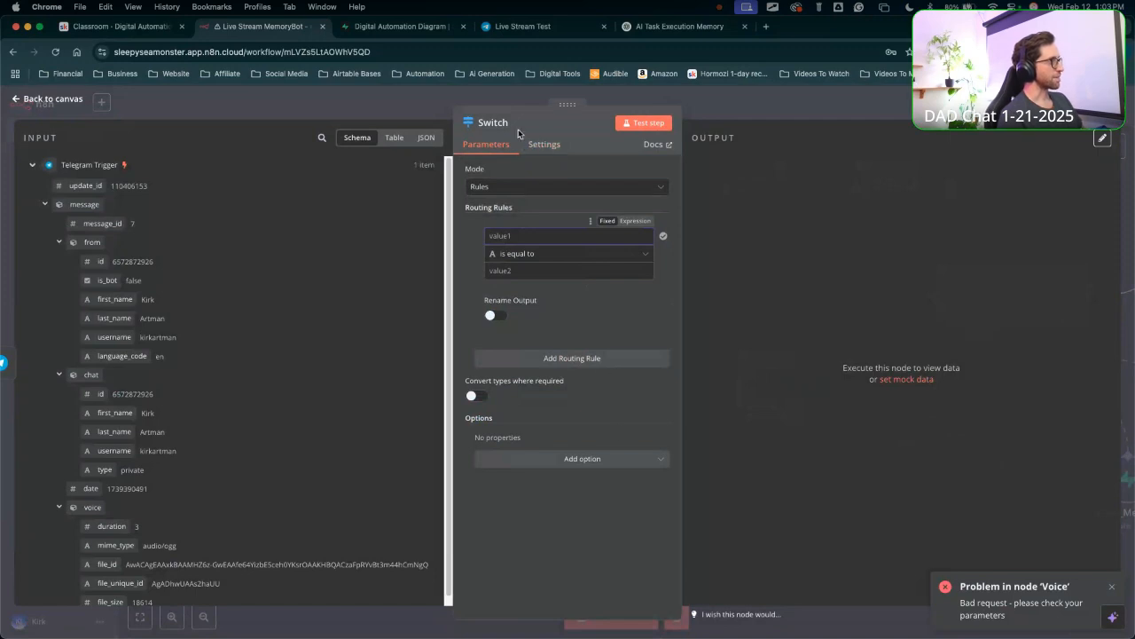
# Move the All Text node closer to the AI Agent and review the incoming data of the Switch node.
pyautogui.click(760, 122)
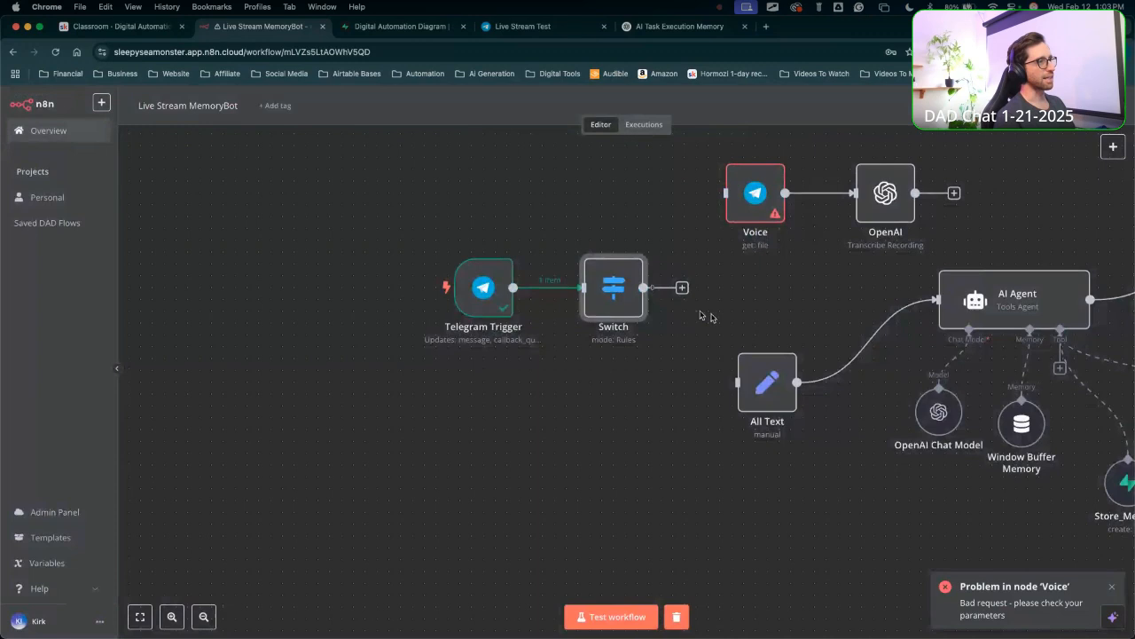
pyautogui.moveTo(766, 382); pyautogui.dragTo(793, 370)
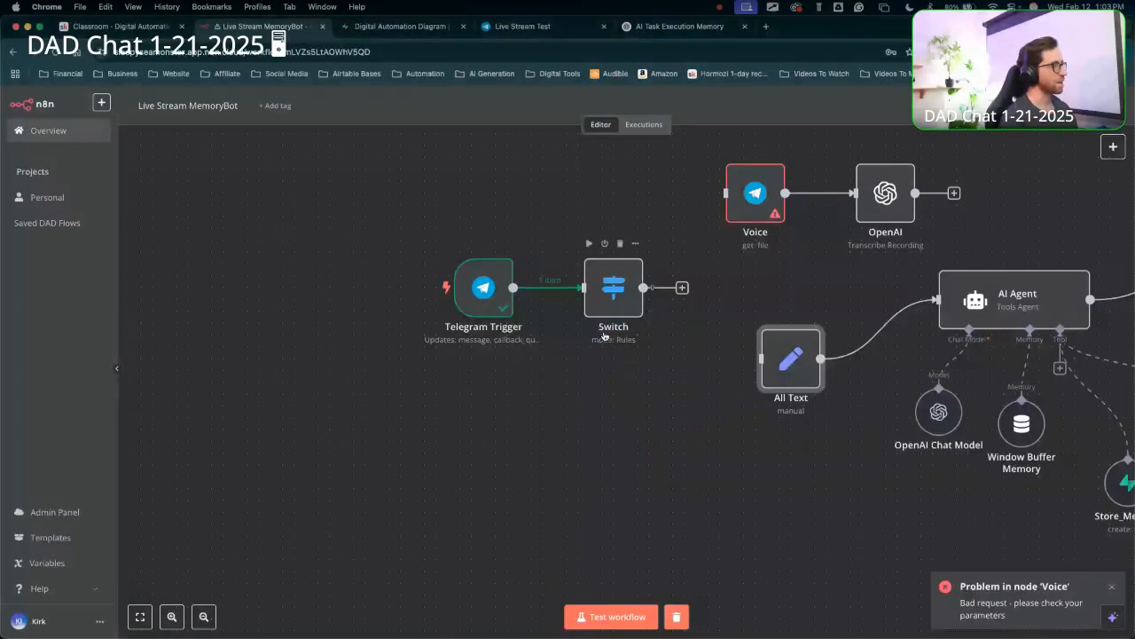
pyautogui.doubleClick(625, 301)
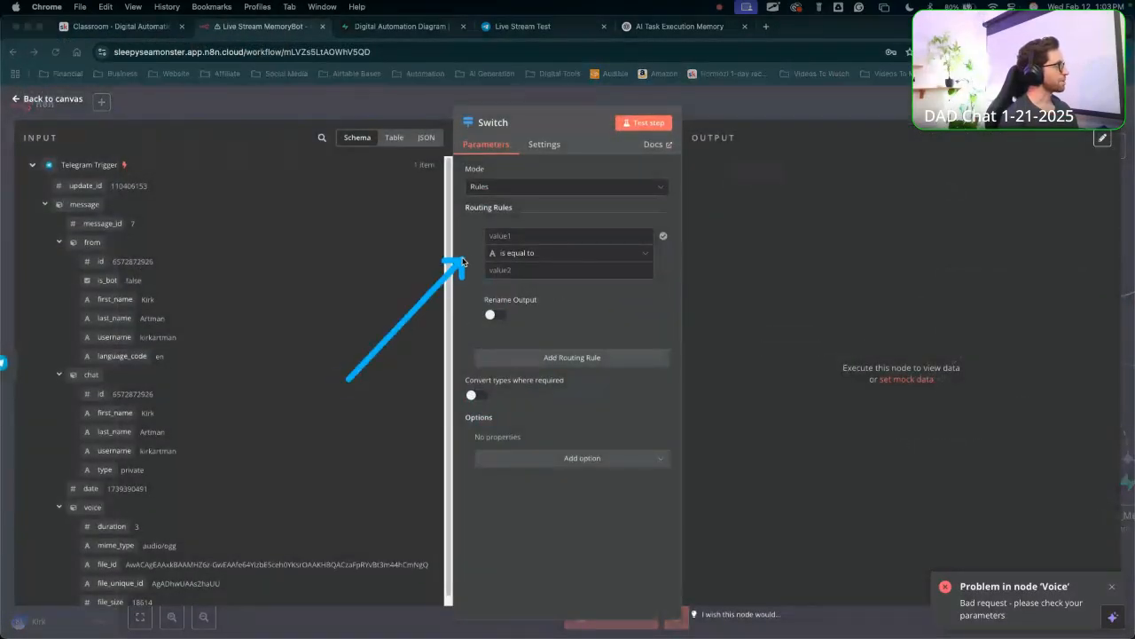
pyautogui.scroll(-1, 214, 413)
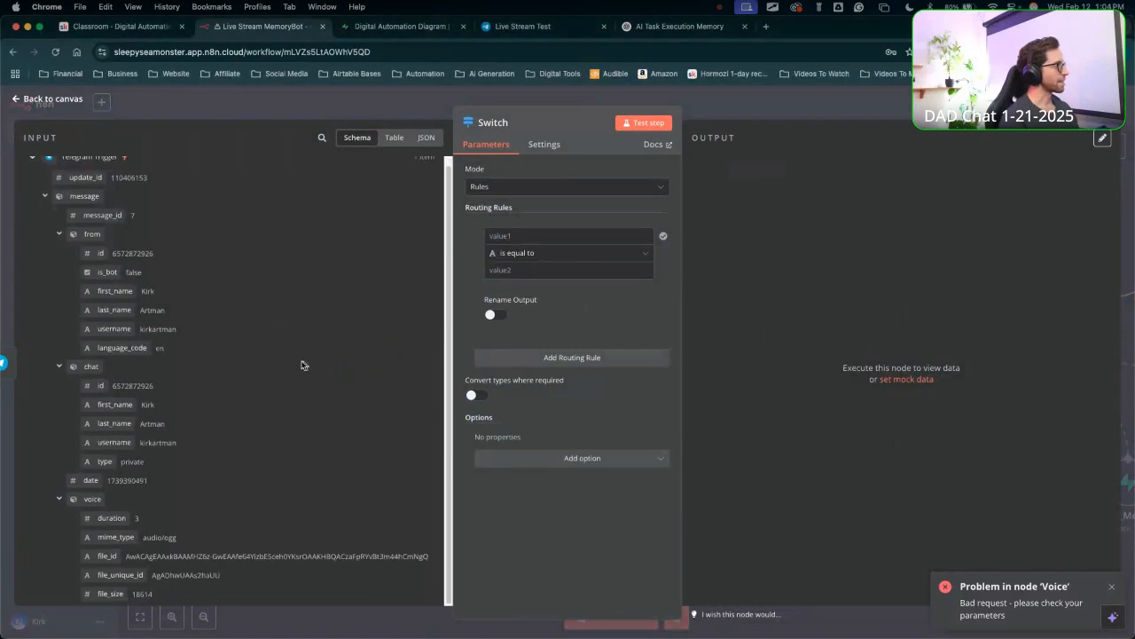
pyautogui.click(722, 99)
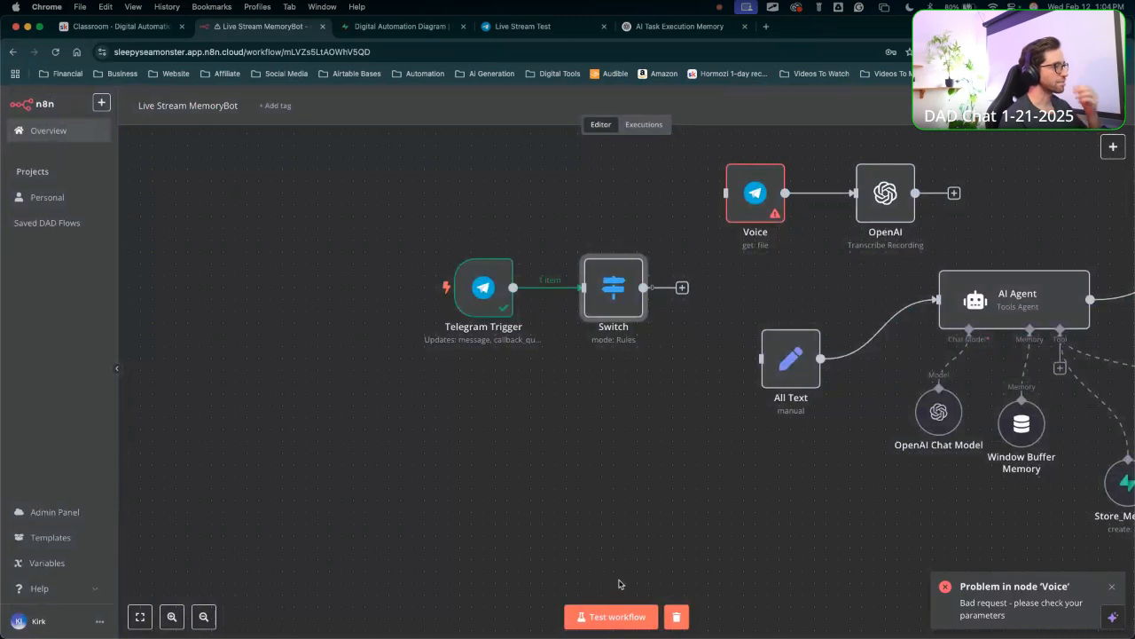
# Start a workflow test and send the message "hey" to the Live Stream Test bot in Telegram, then return to the workflow.
pyautogui.click(612, 617)
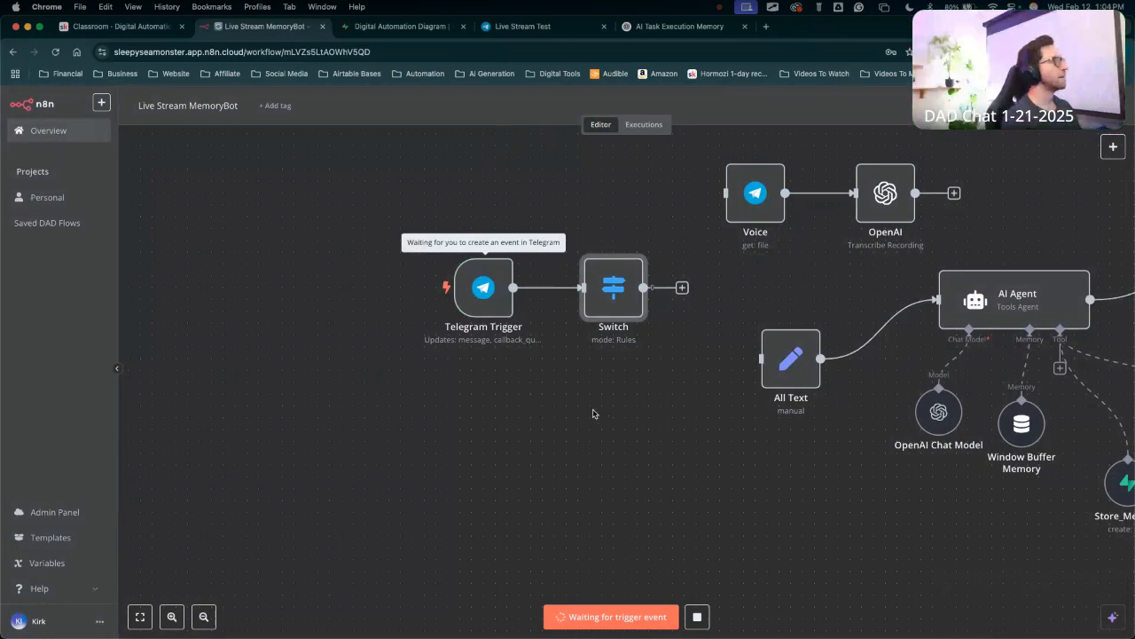
pyautogui.press('super+4')
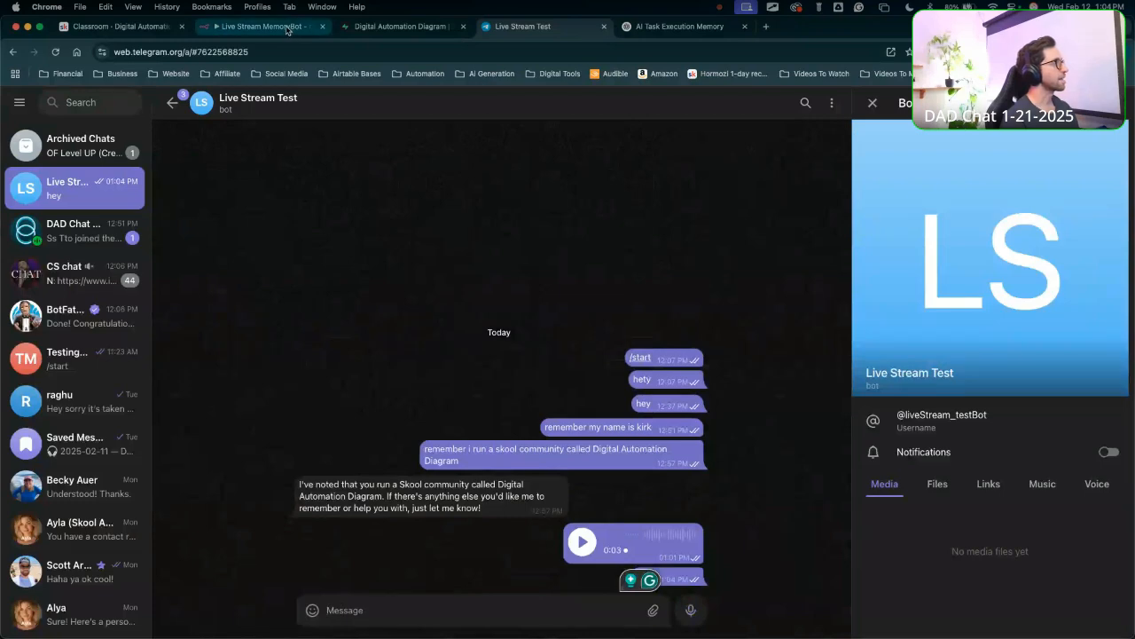
pyautogui.click(266, 26)
# Set the Switch node's first routing rule to the value Text with the string condition "exists".
pyautogui.doubleClick(611, 284)
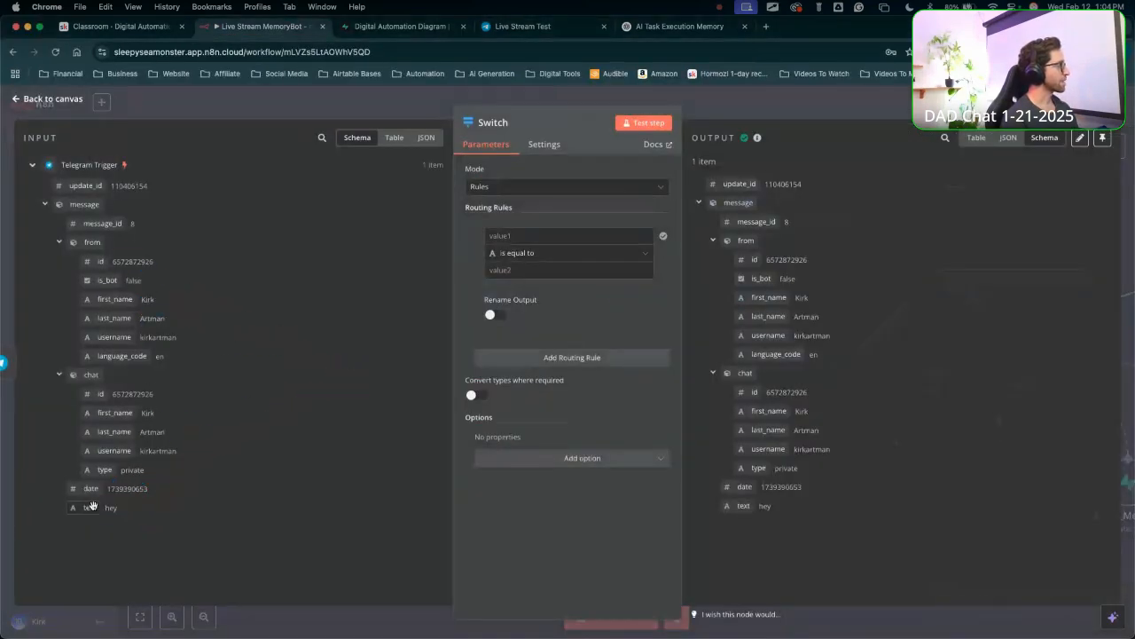
pyautogui.moveTo(89, 508); pyautogui.dragTo(502, 271)
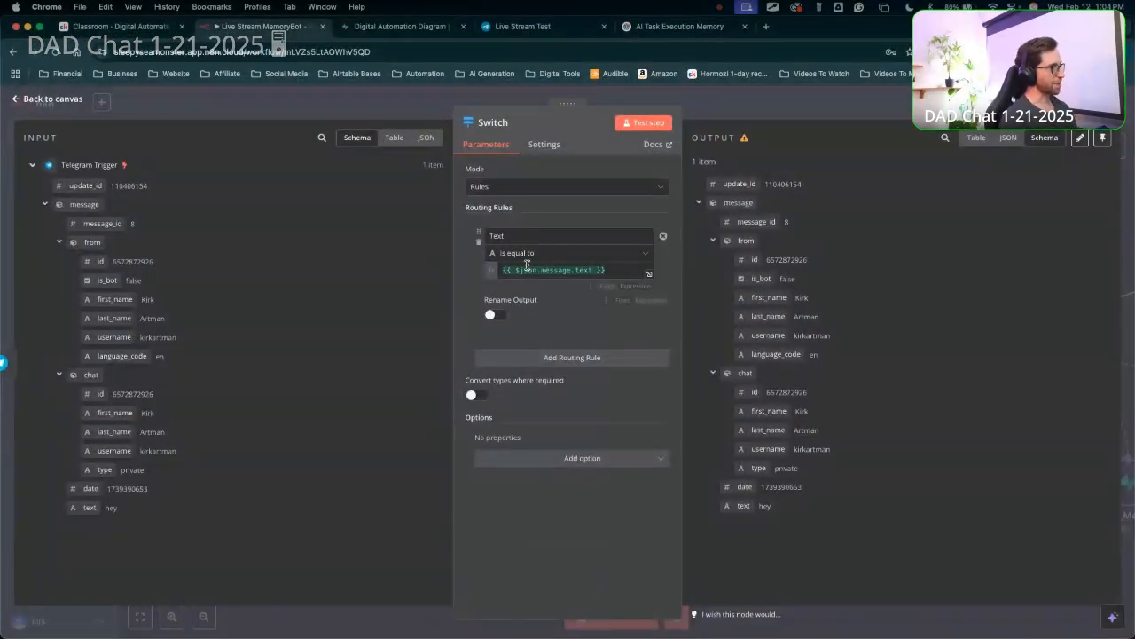
pyautogui.moveTo(411, 364)
pyautogui.mouseDown()
pyautogui.moveTo(508, 211)
pyautogui.moveTo(494, 284)
pyautogui.moveTo(538, 272)
pyautogui.moveTo(500, 238)
pyautogui.moveTo(528, 273)
pyautogui.moveTo(541, 271)
pyautogui.mouseUp()
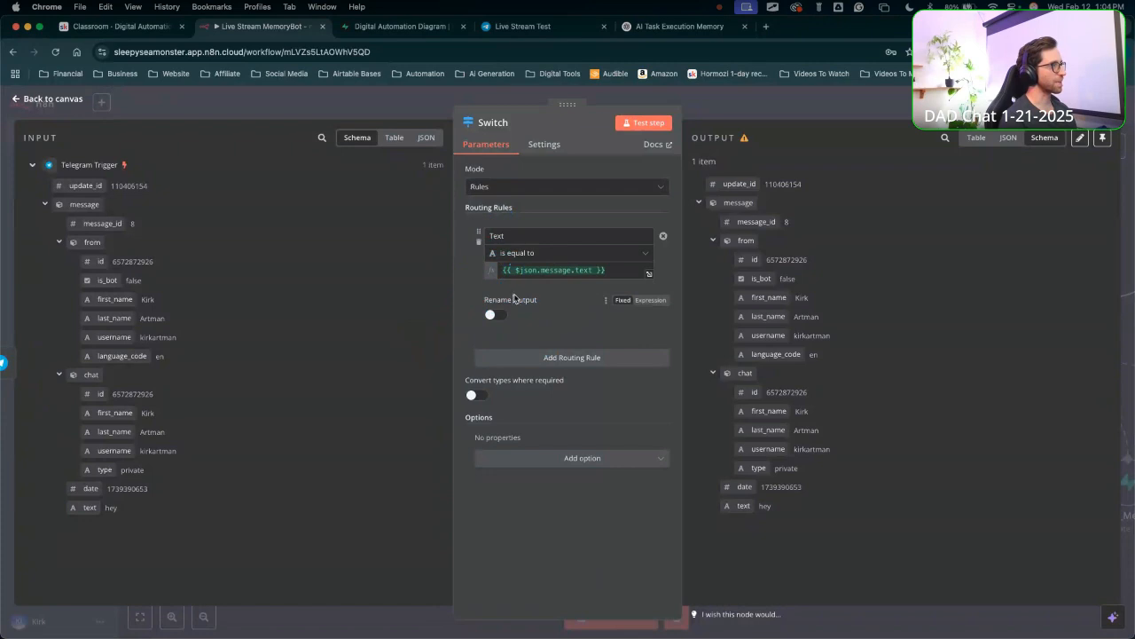
pyautogui.click(627, 255)
pyautogui.moveTo(595, 286)
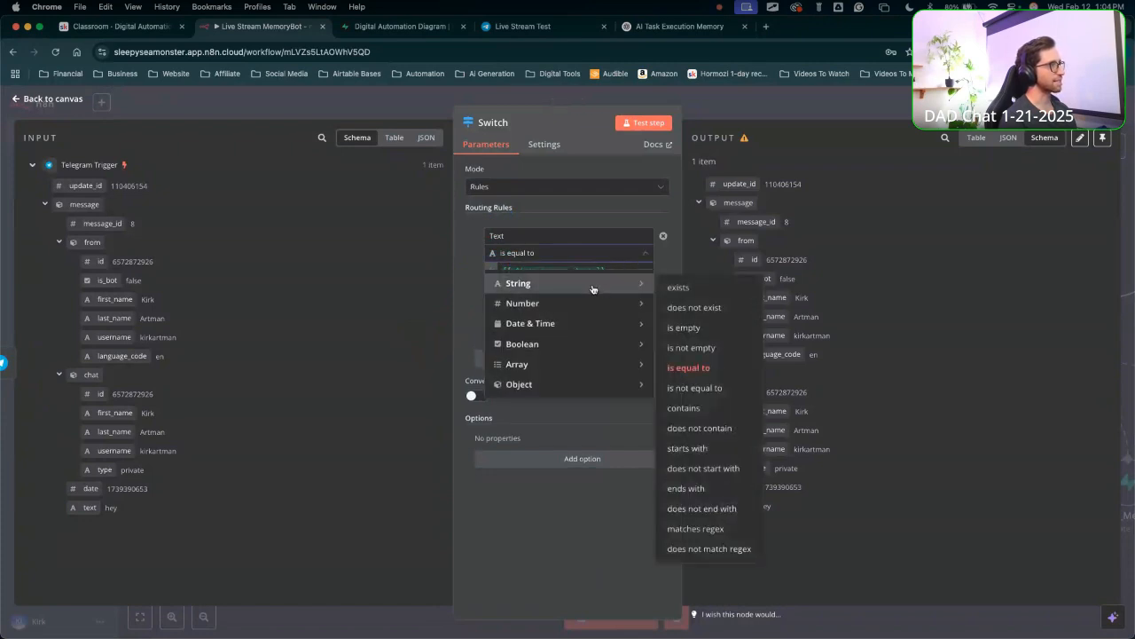
pyautogui.click(697, 287)
pyautogui.moveTo(555, 448)
pyautogui.mouseDown()
pyautogui.moveTo(464, 283)
pyautogui.moveTo(481, 219)
pyautogui.moveTo(119, 532)
pyautogui.moveTo(577, 299)
pyautogui.moveTo(616, 299)
pyautogui.moveTo(565, 383)
pyautogui.mouseUp()
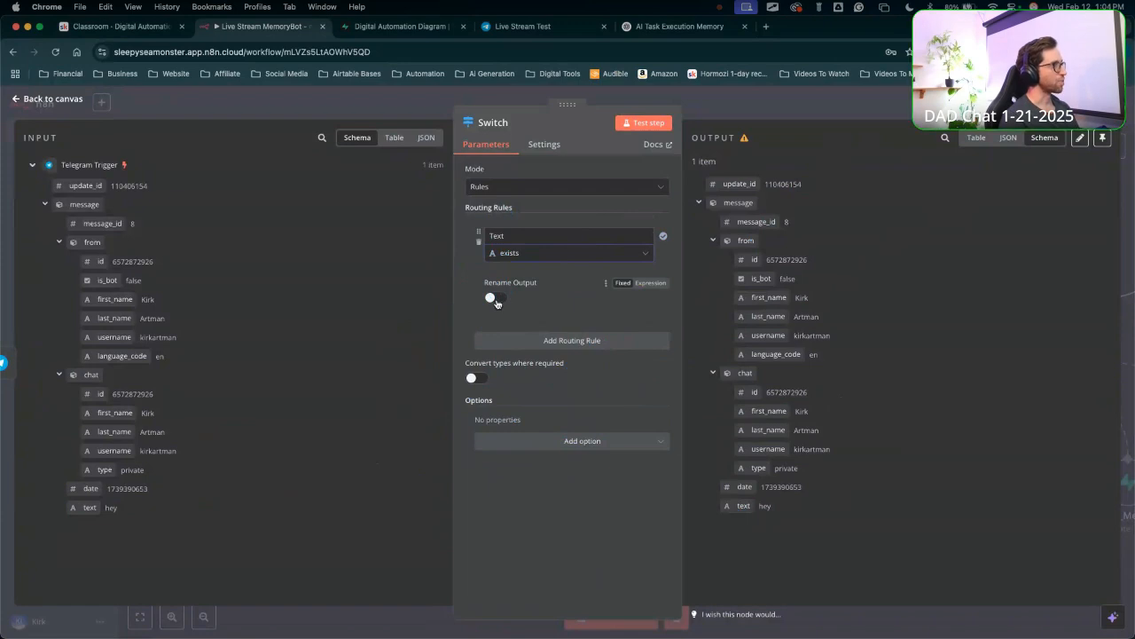
# Rename the first rule's output to Text and add a second routing rule to the Switch node.
pyautogui.click(495, 300)
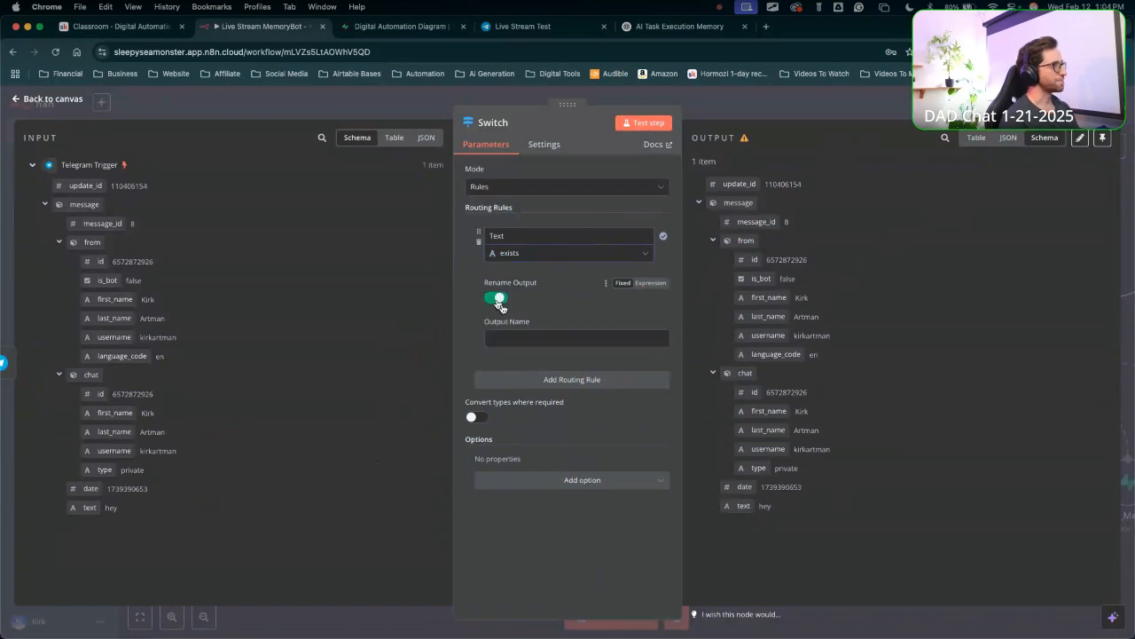
pyautogui.click(534, 341)
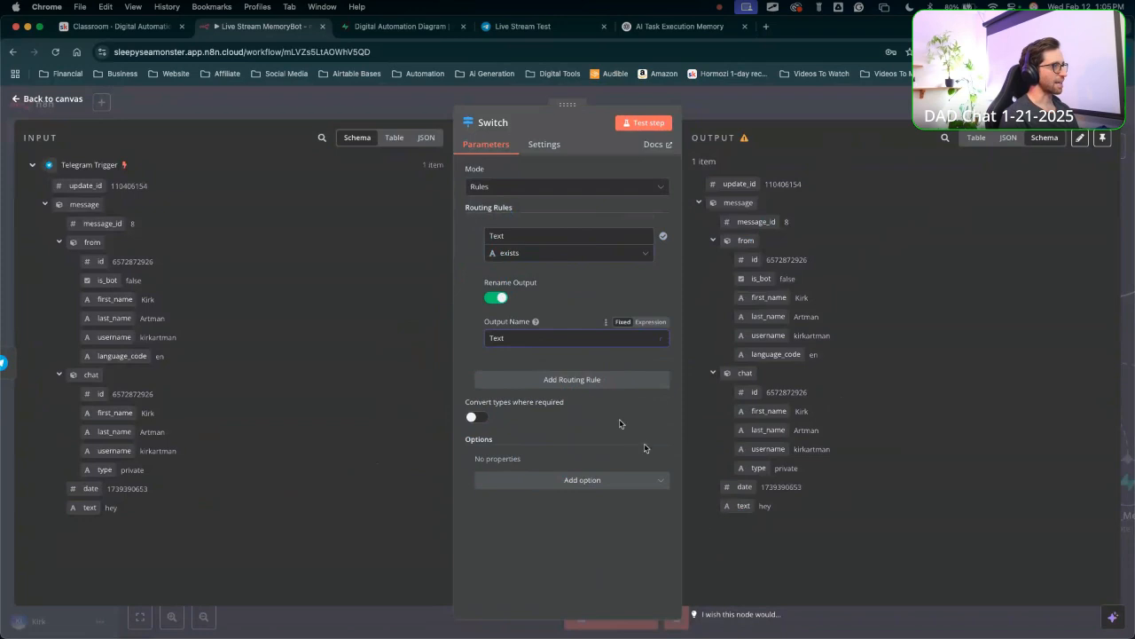
pyautogui.click(585, 381)
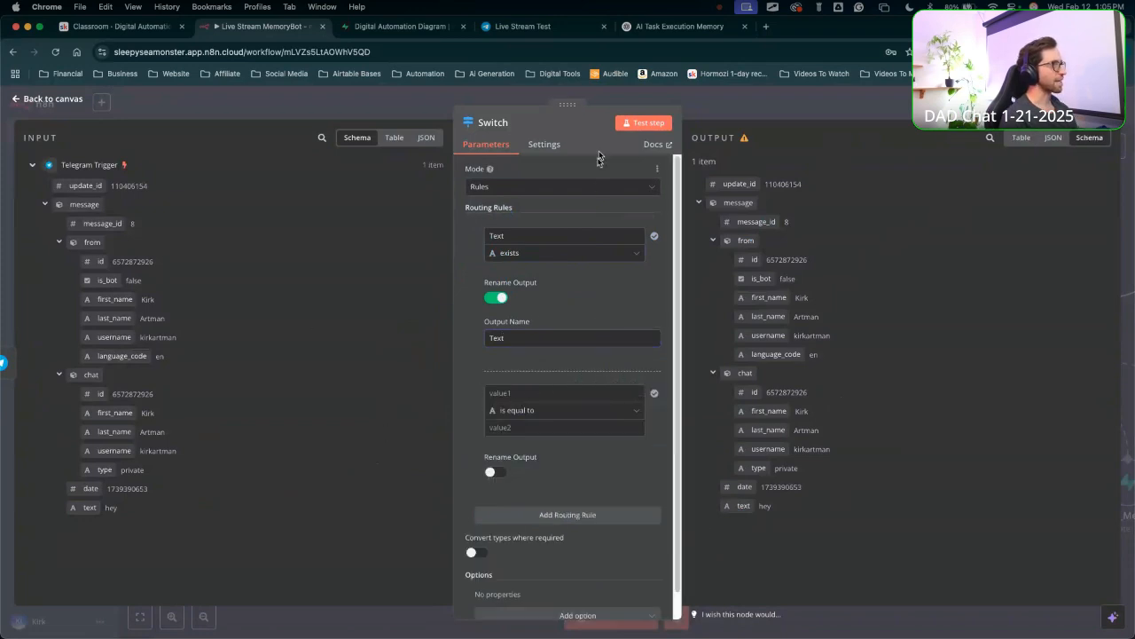
pyautogui.click(721, 107)
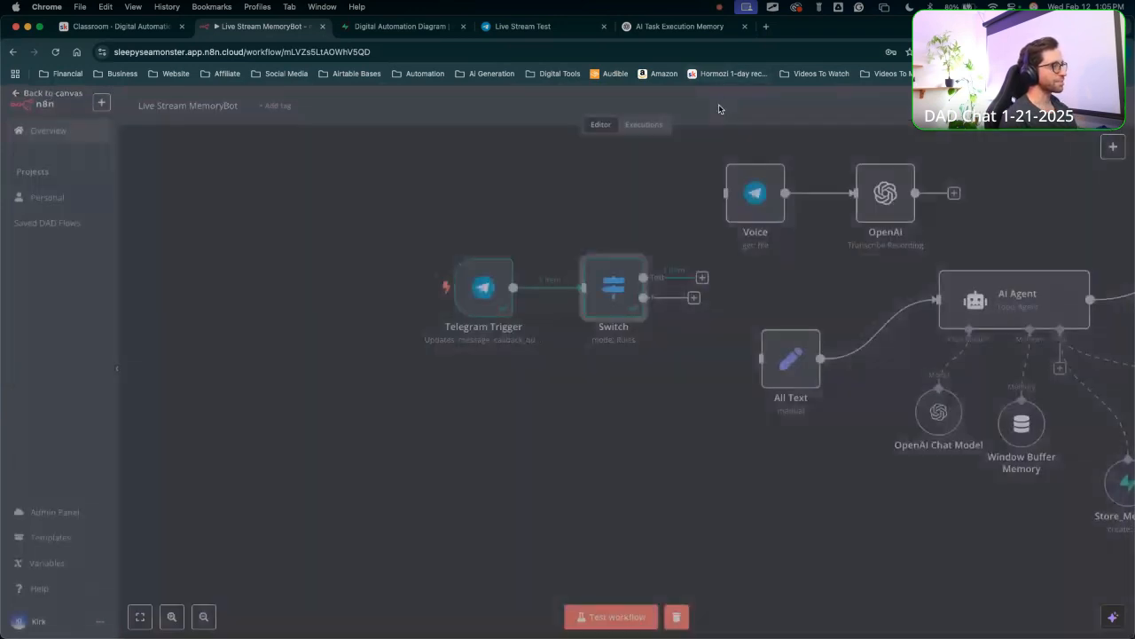
# Start a workflow test, send a short voice message to the Live Stream Test bot in Telegram, and return to the workflow.
pyautogui.click(612, 617)
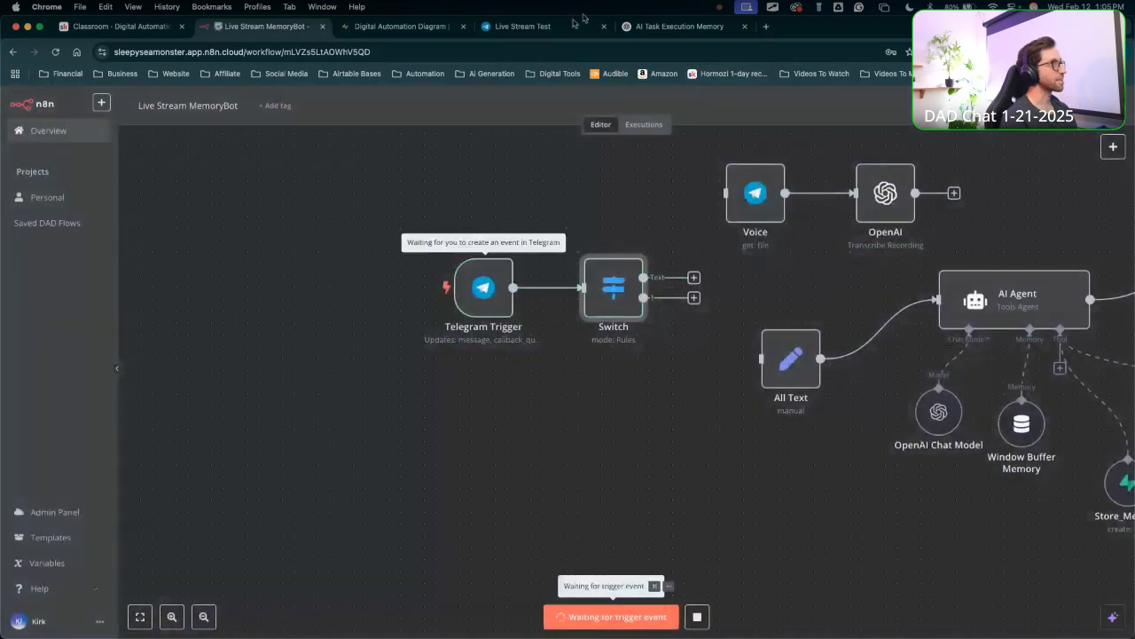
pyautogui.click(528, 27)
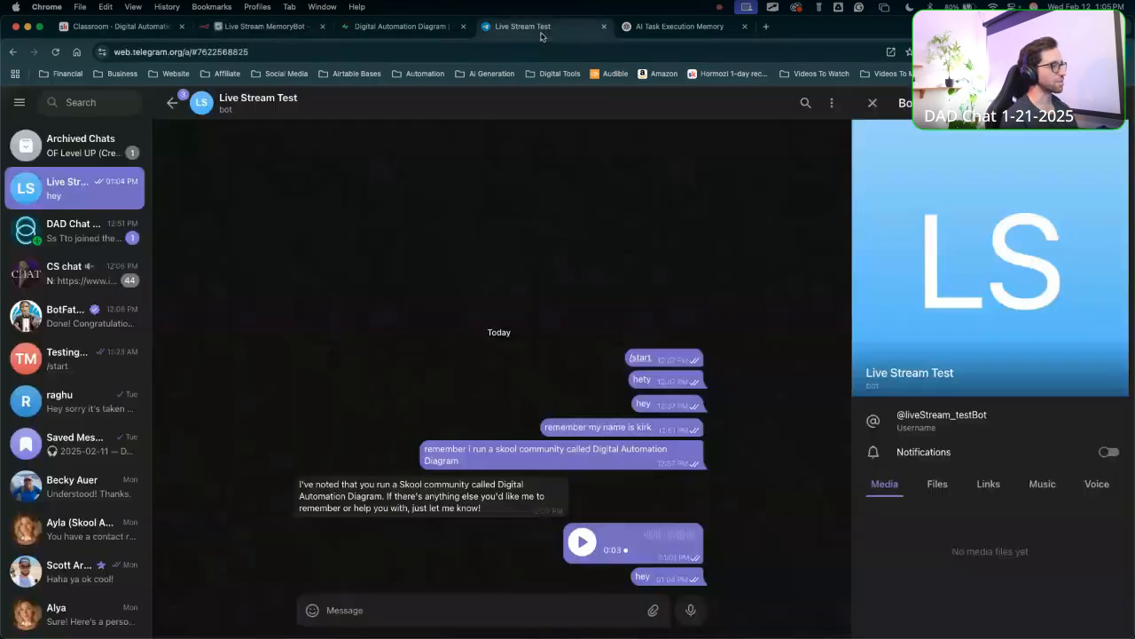
pyautogui.click(690, 609)
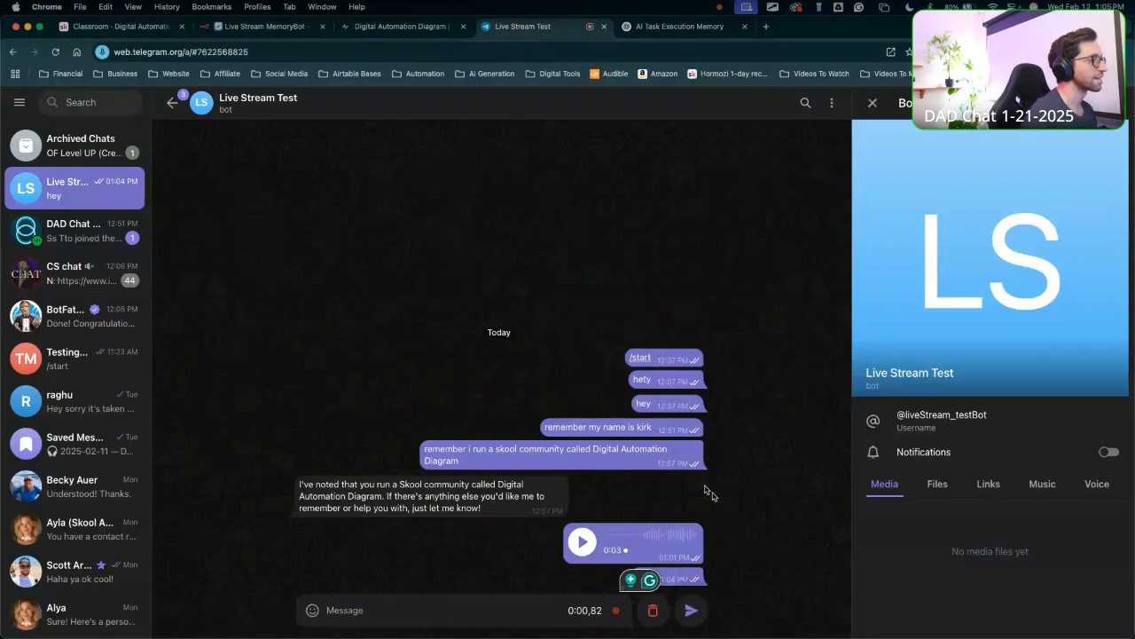
pyautogui.click(691, 609)
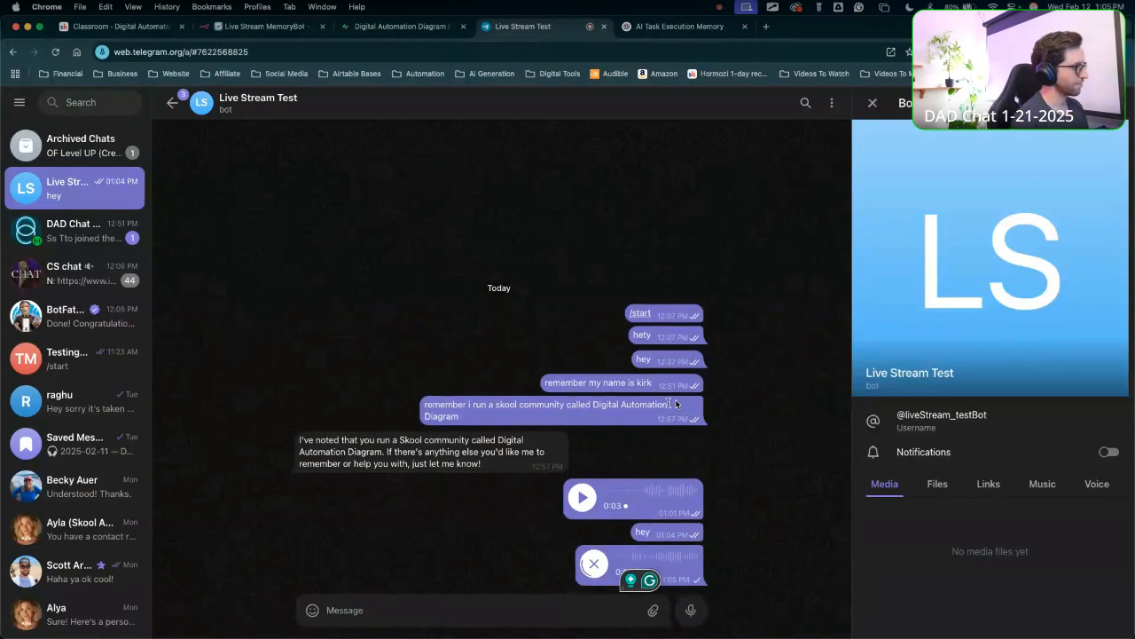
pyautogui.click(311, 26)
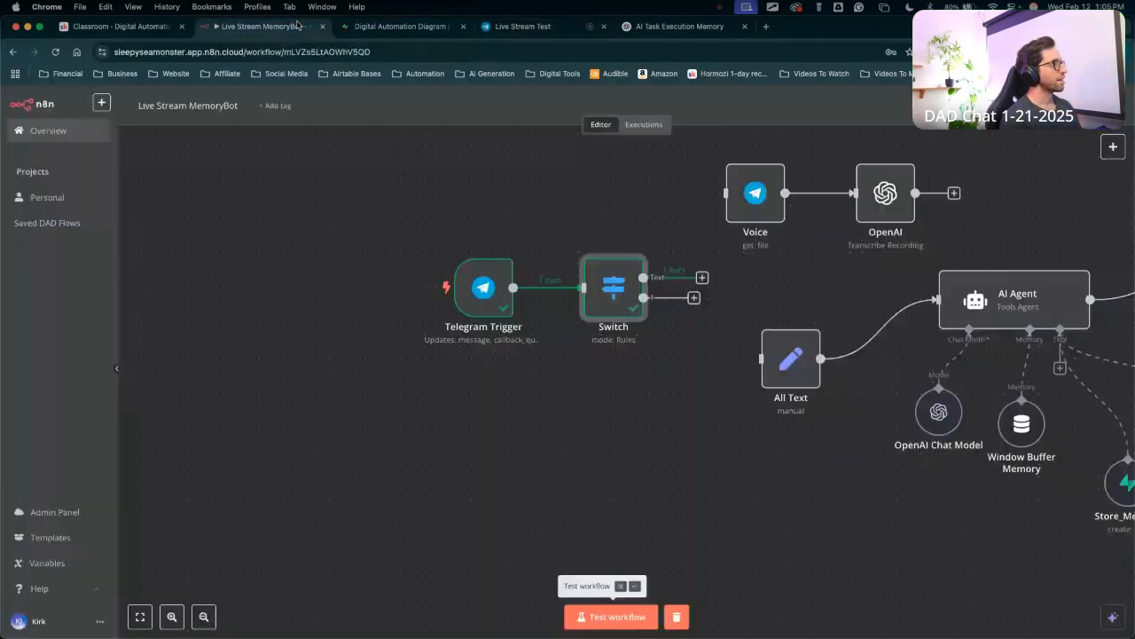
# Set the Switch node's second routing rule to check that the string {{ $json.message.voice.file_id }} exists.
pyautogui.doubleClick(616, 282)
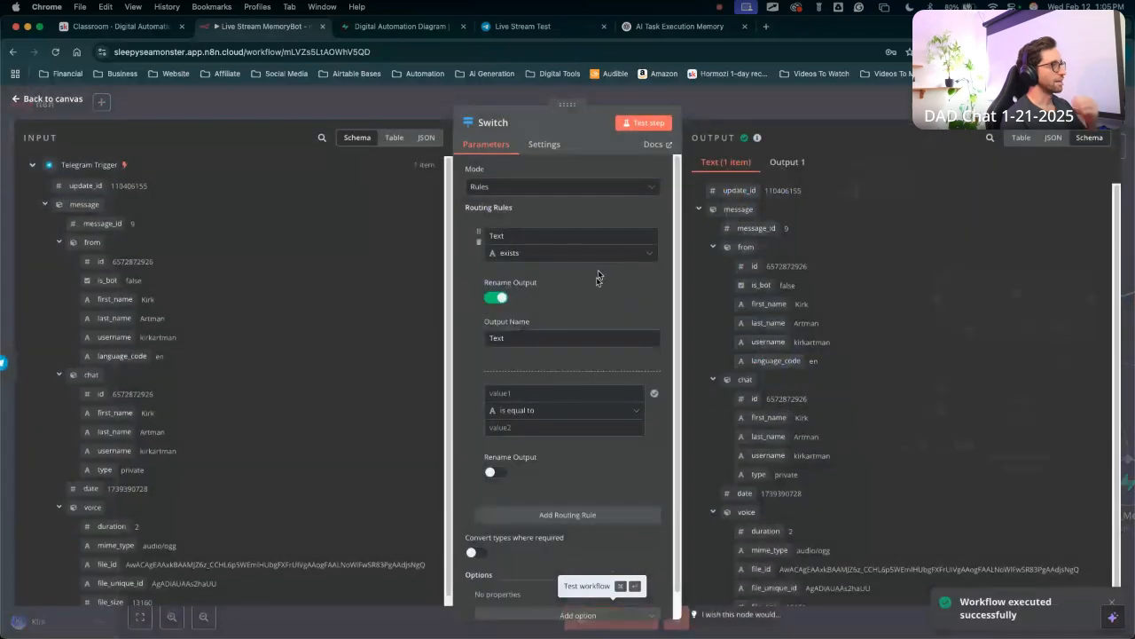
pyautogui.scroll(-1, 301, 323)
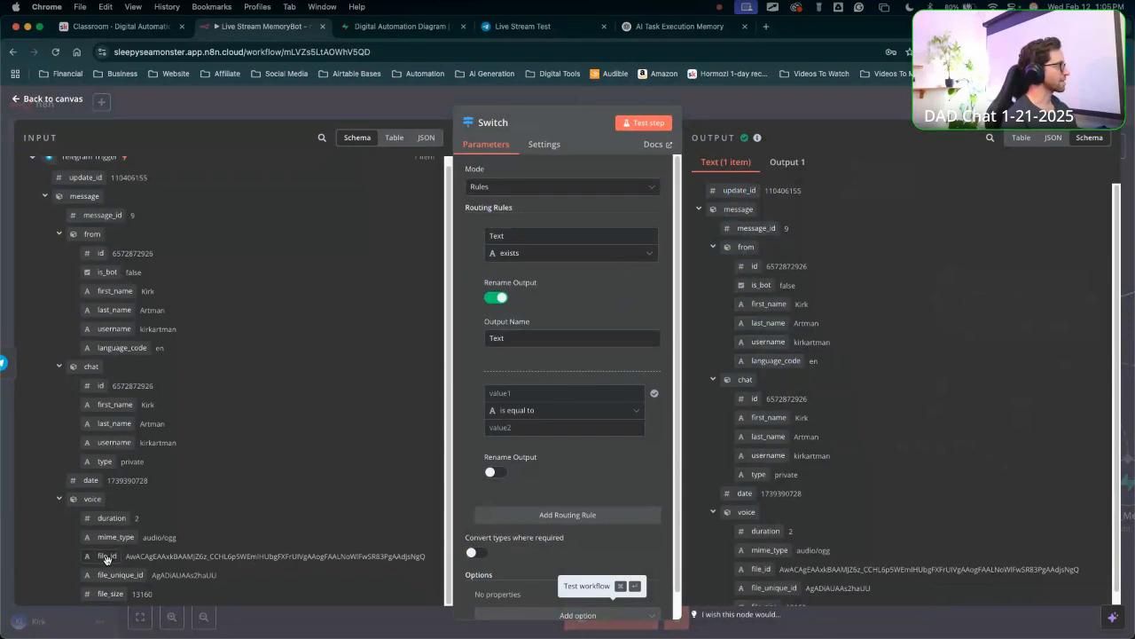
pyautogui.moveTo(106, 556); pyautogui.dragTo(532, 424)
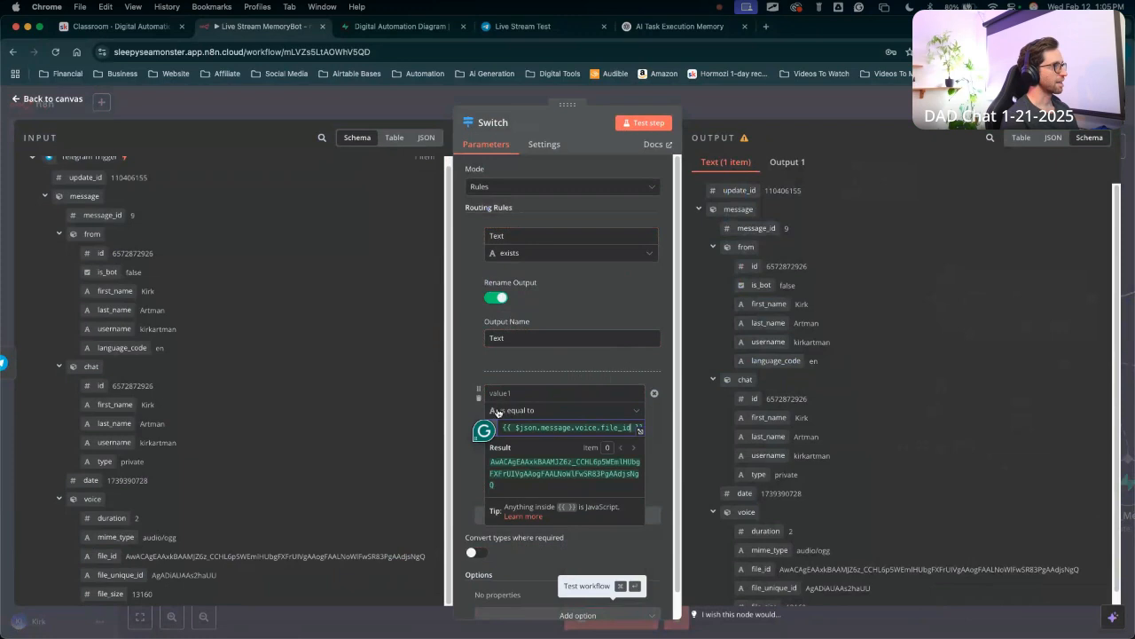
pyautogui.click(504, 410)
pyautogui.click(494, 386)
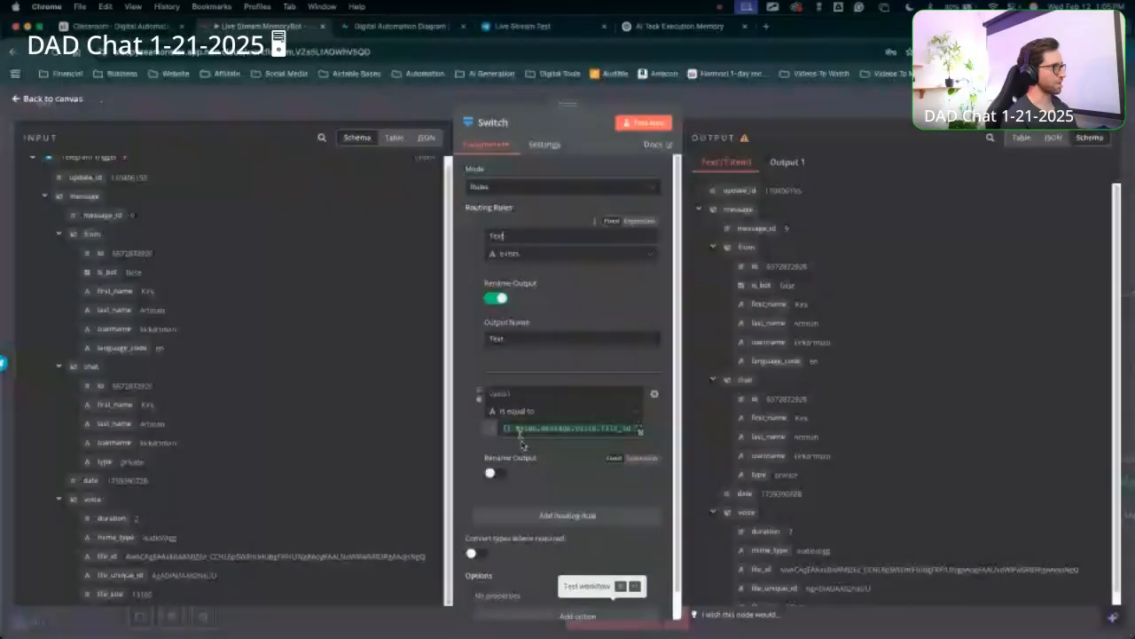
pyautogui.moveTo(107, 556); pyautogui.dragTo(550, 410)
pyautogui.write('{{ $json.message.voice.file_id }}')
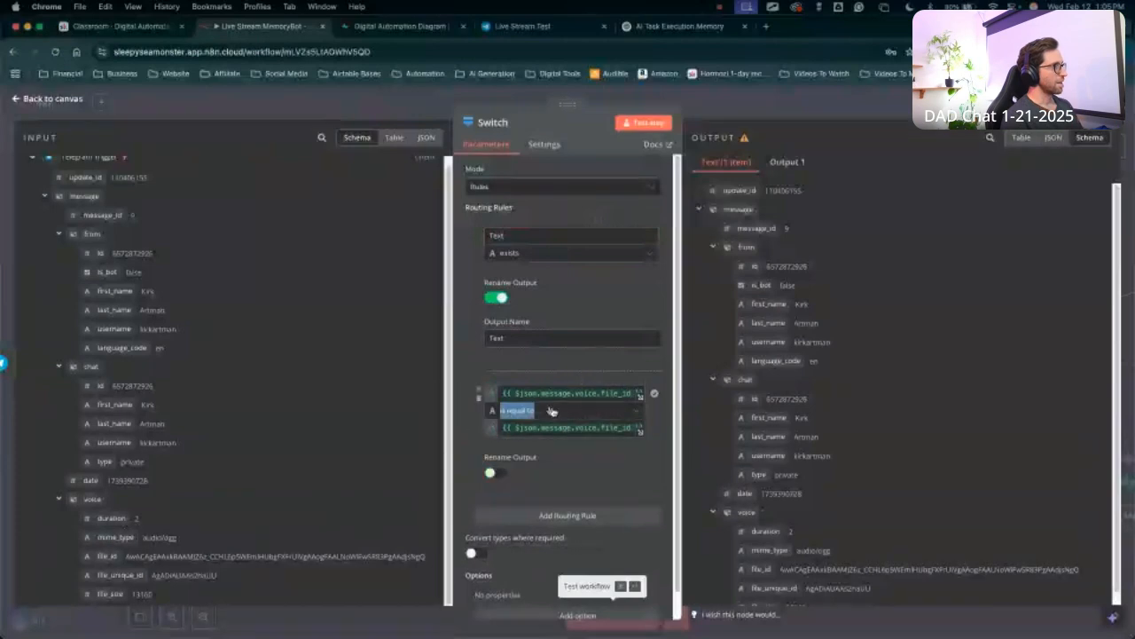
pyautogui.click(630, 416)
pyautogui.moveTo(519, 441)
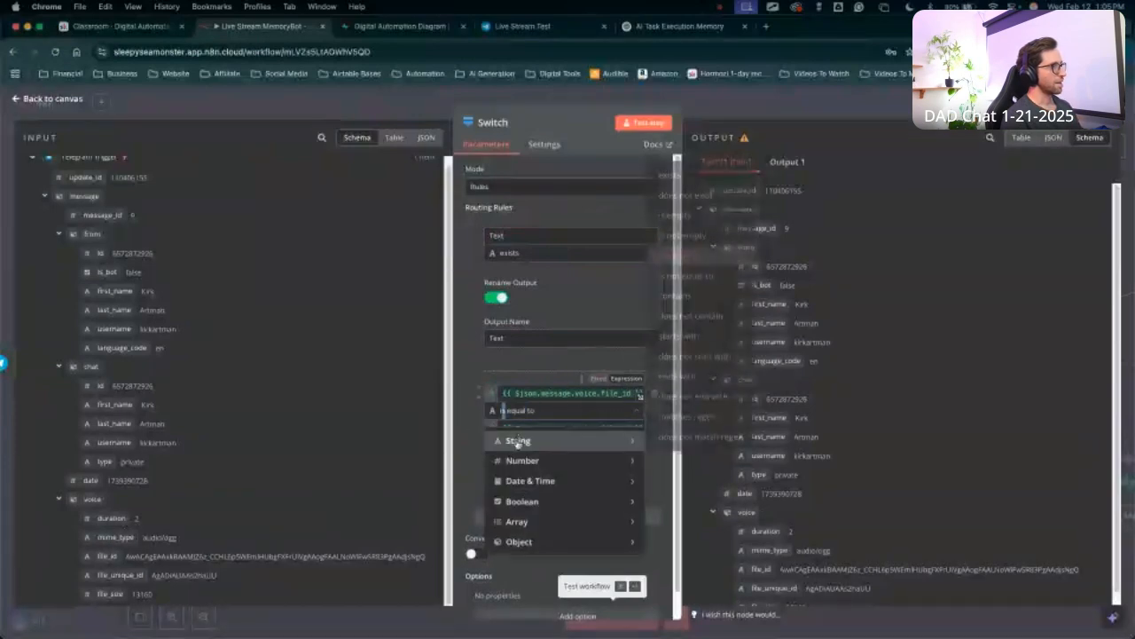
pyautogui.click(688, 182)
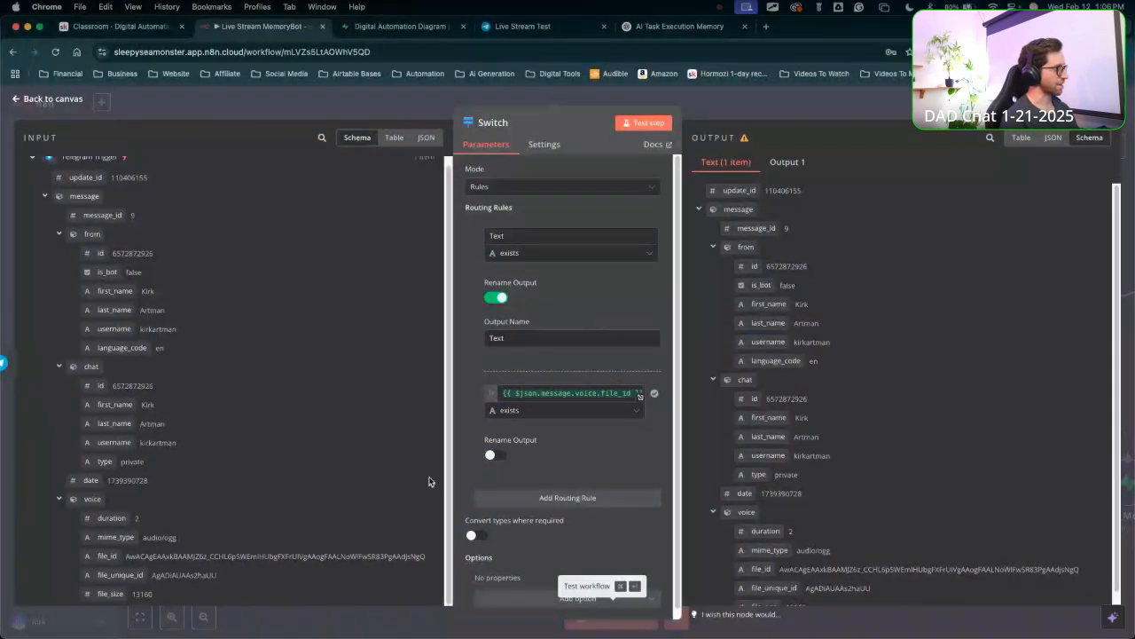
pyautogui.scroll(1, 402, 254)
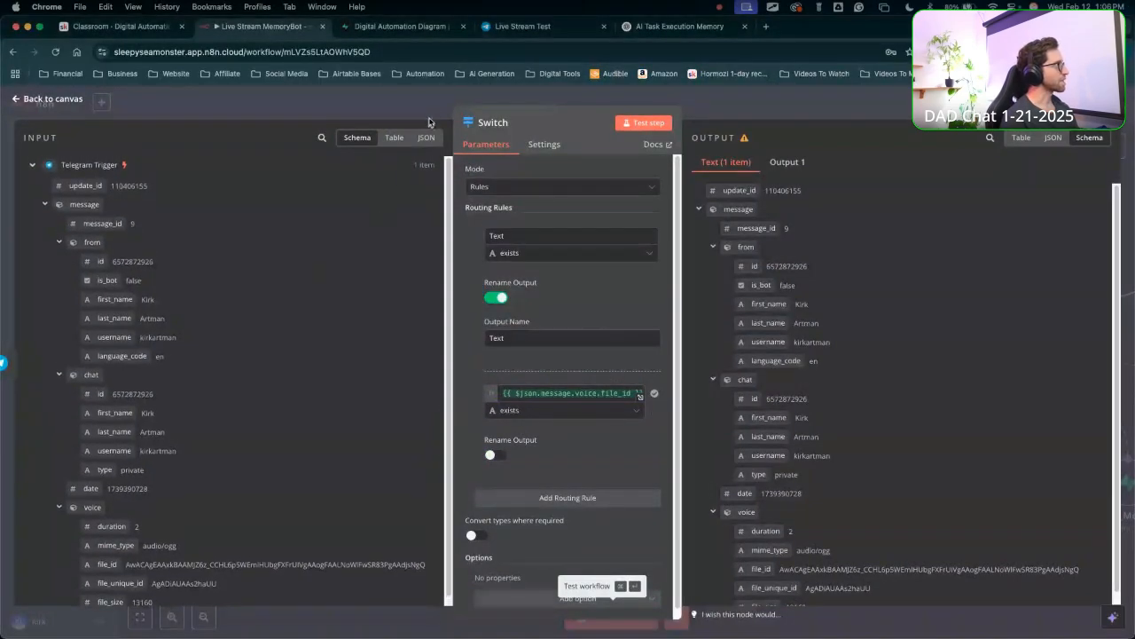
pyautogui.click(430, 107)
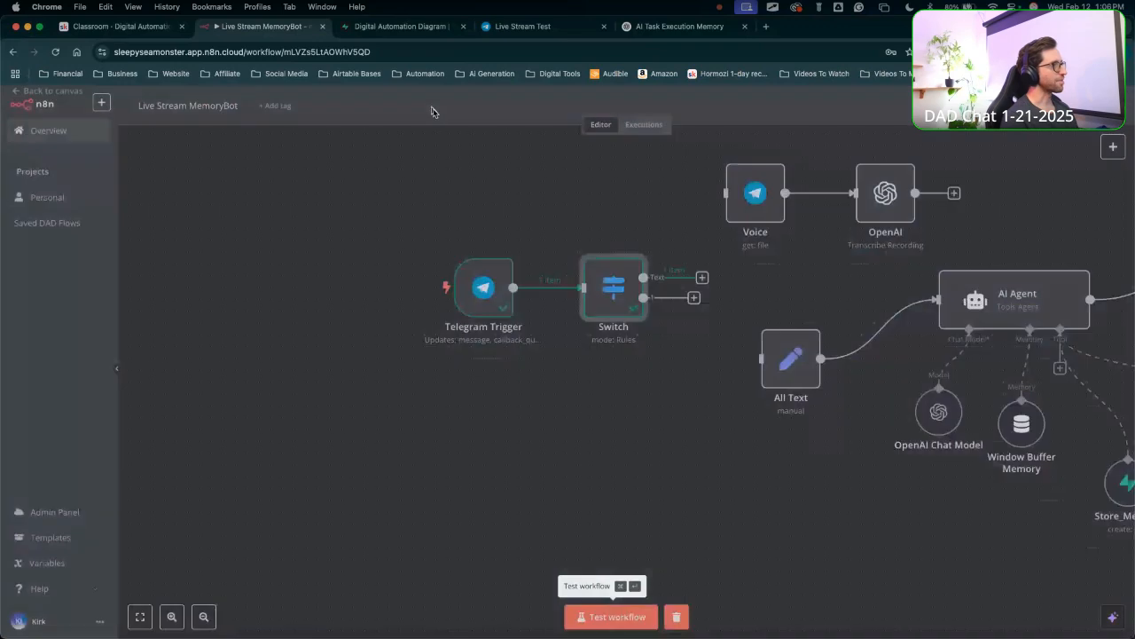
# Examine the Telegram Trigger's output in the 12 Feb 13:04:13 execution of the workflow.
pyautogui.click(631, 126)
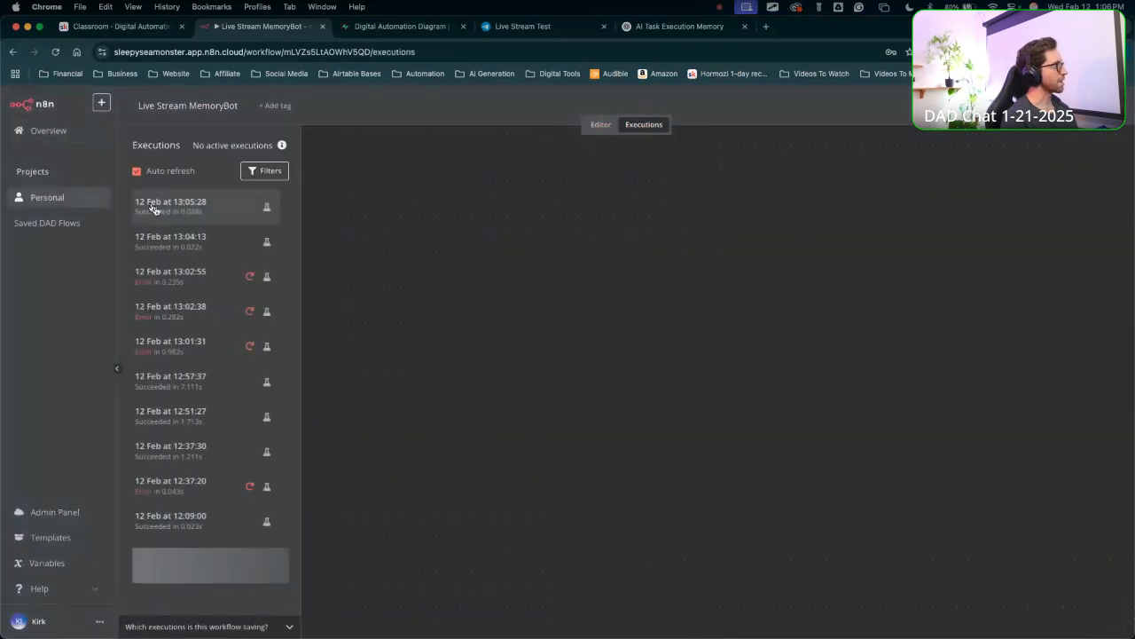
pyautogui.click(199, 242)
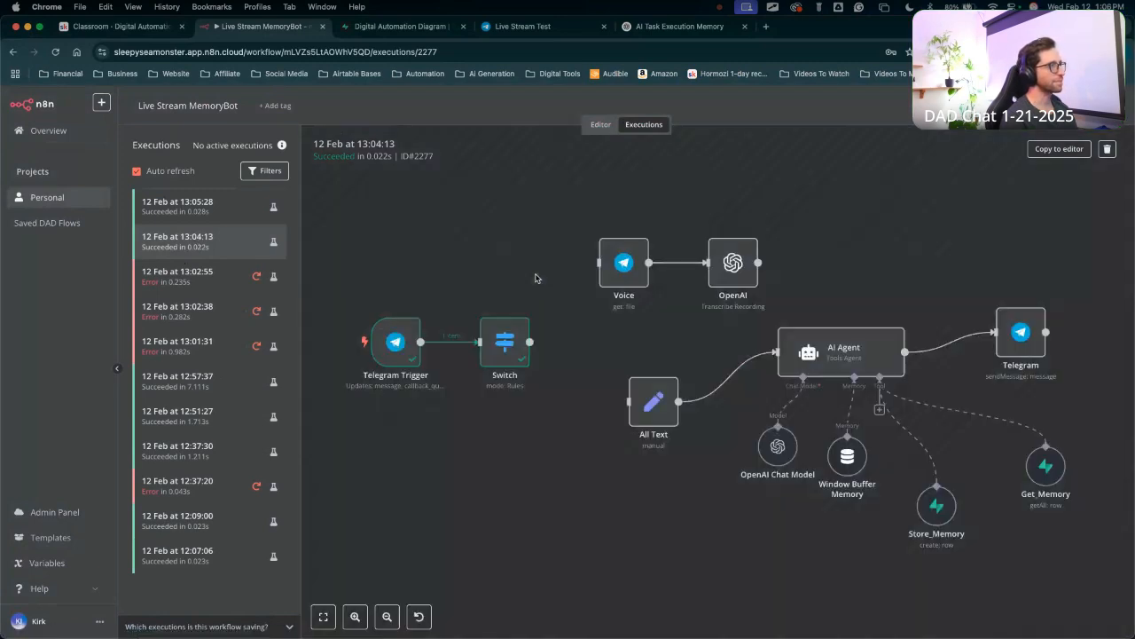
pyautogui.click(510, 349)
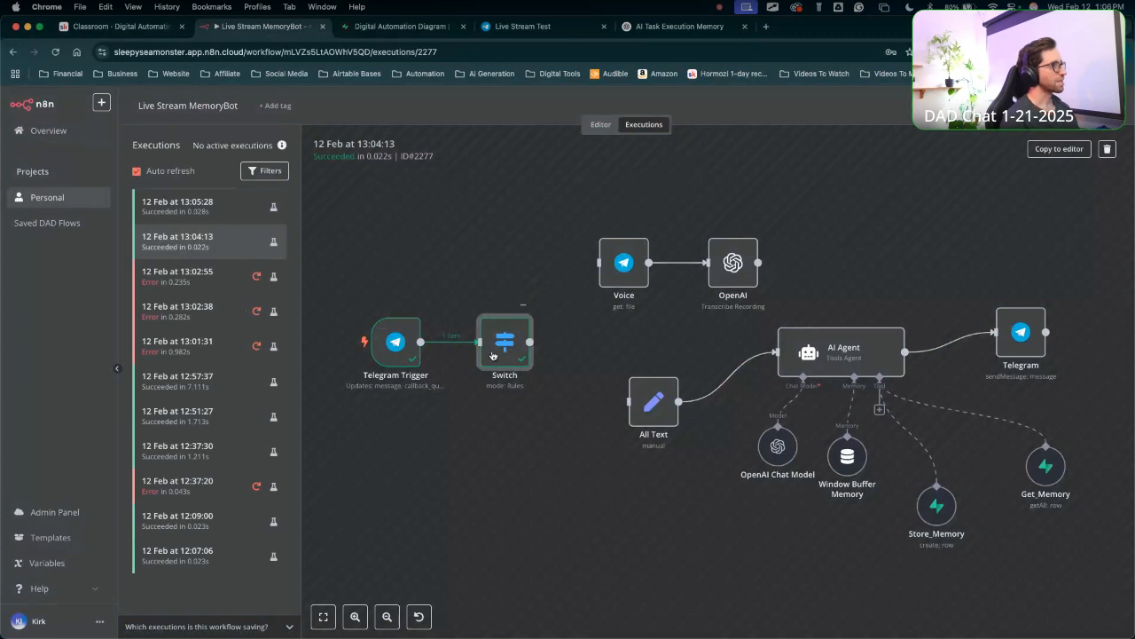
pyautogui.doubleClick(397, 344)
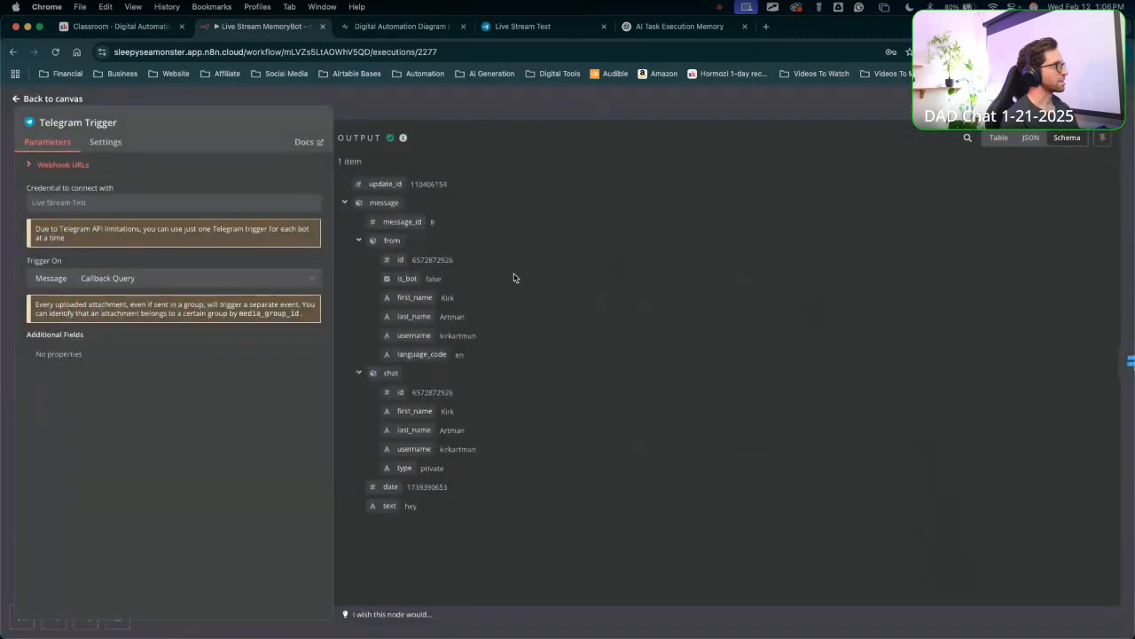
pyautogui.click(835, 91)
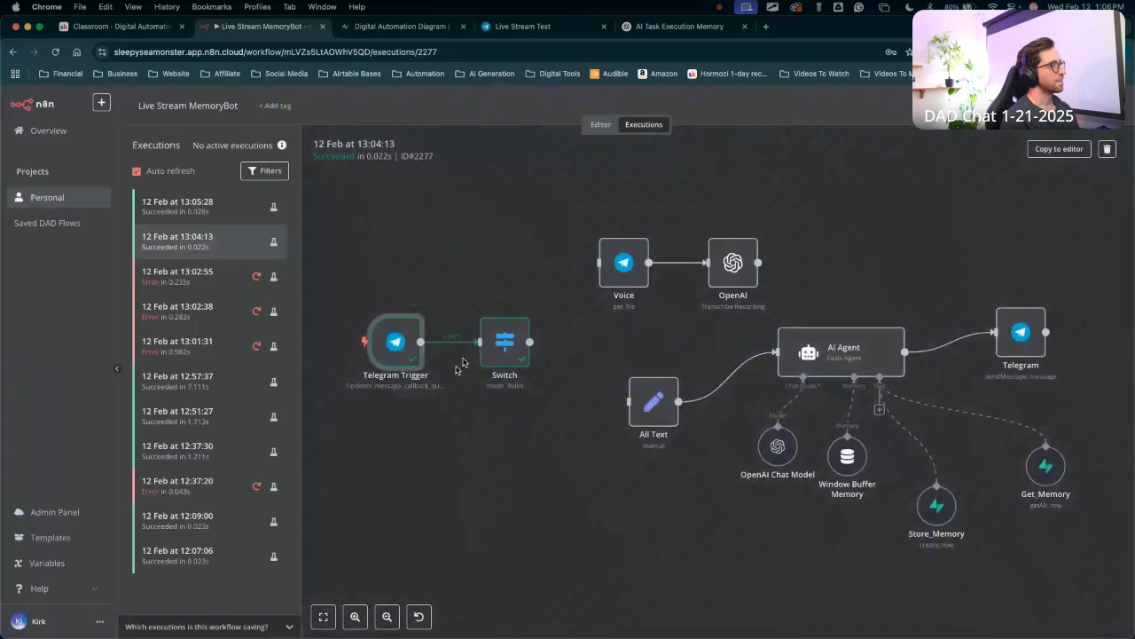
# Examine the Switch node's input data as JSON in the 12 Feb 13:04:13 execution, particularly the message's text field.
pyautogui.doubleClick(498, 351)
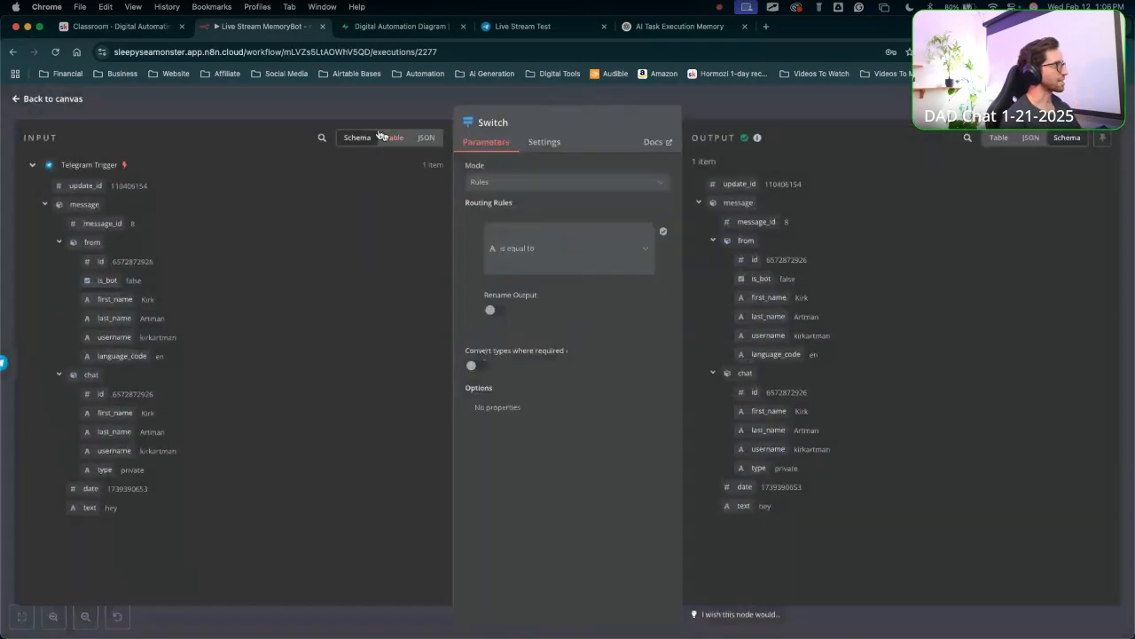
pyautogui.click(422, 139)
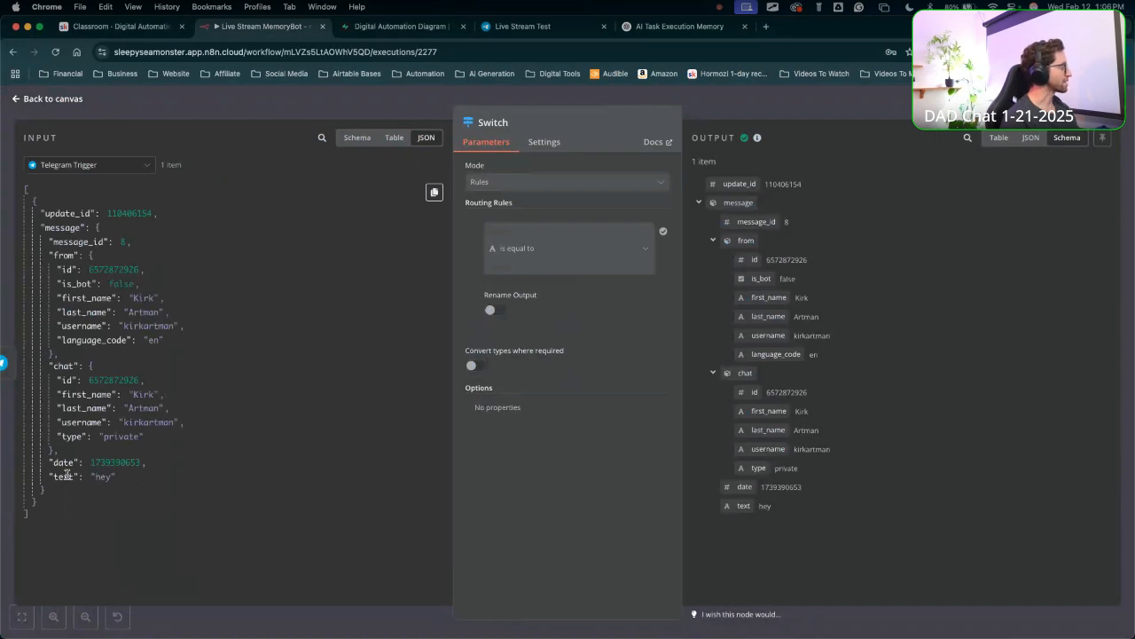
pyautogui.moveTo(119, 479); pyautogui.dragTo(56, 477)
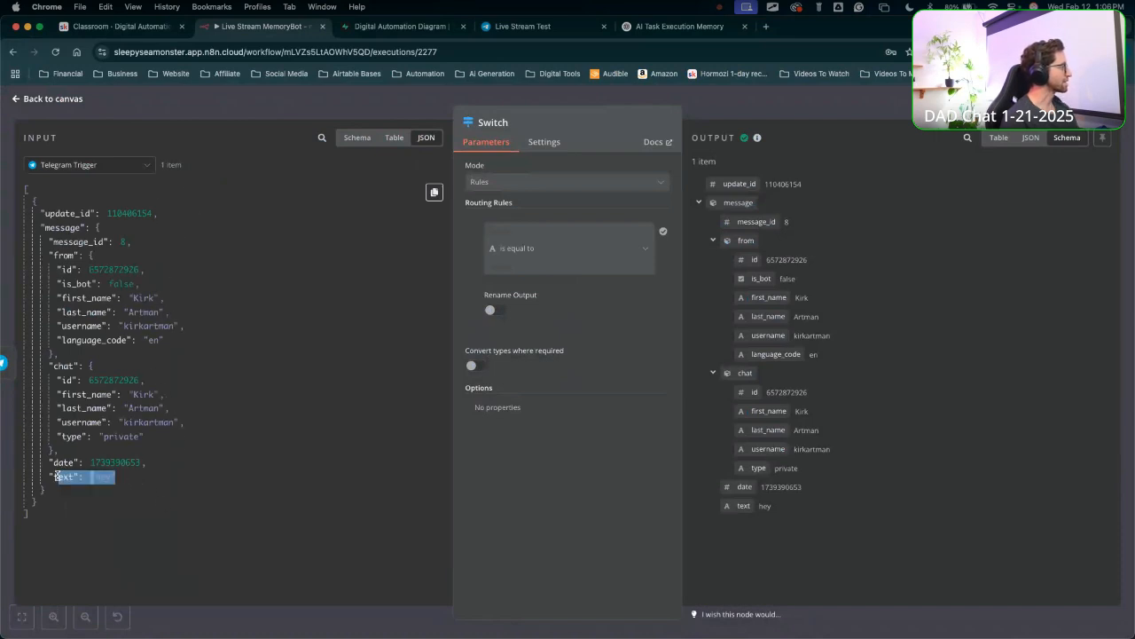
pyautogui.click(245, 357)
pyautogui.click(391, 142)
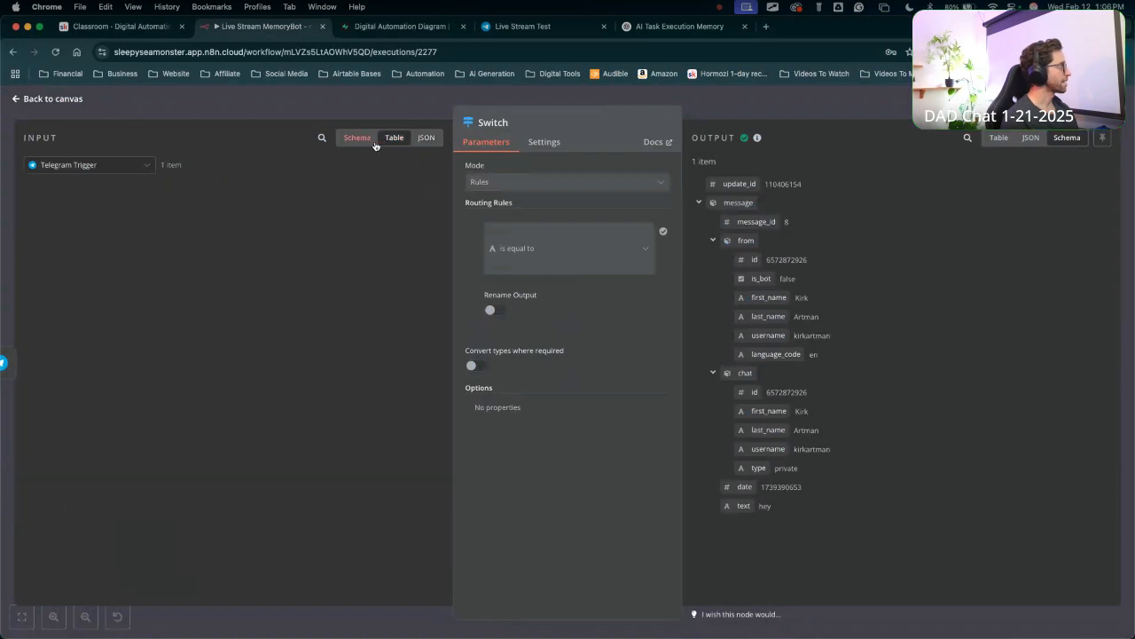
pyautogui.click(429, 137)
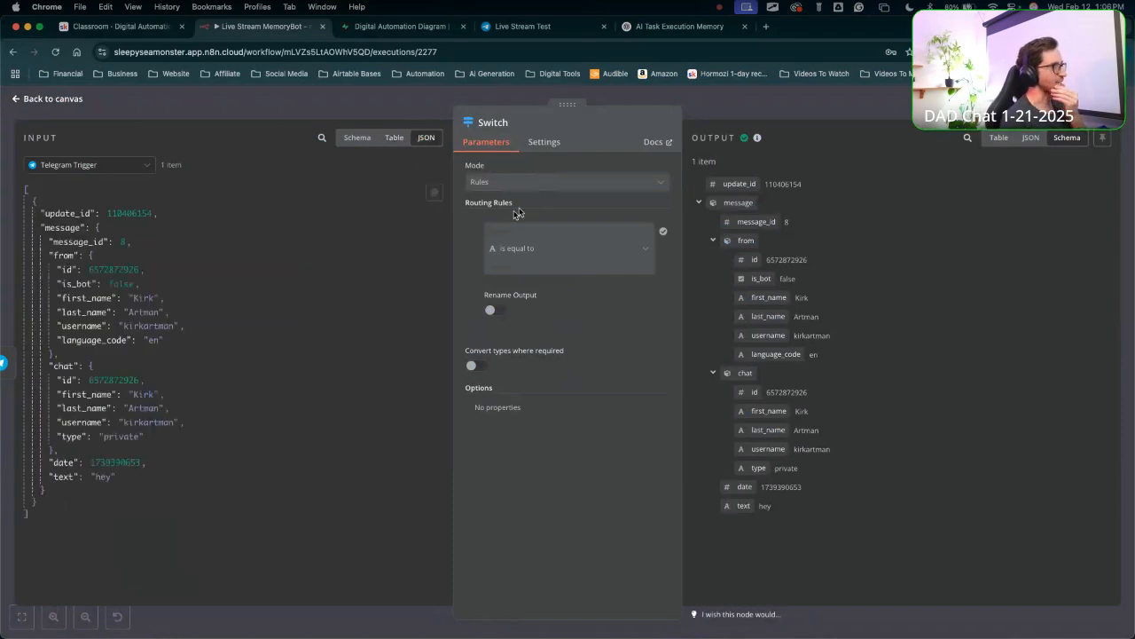
pyautogui.click(745, 116)
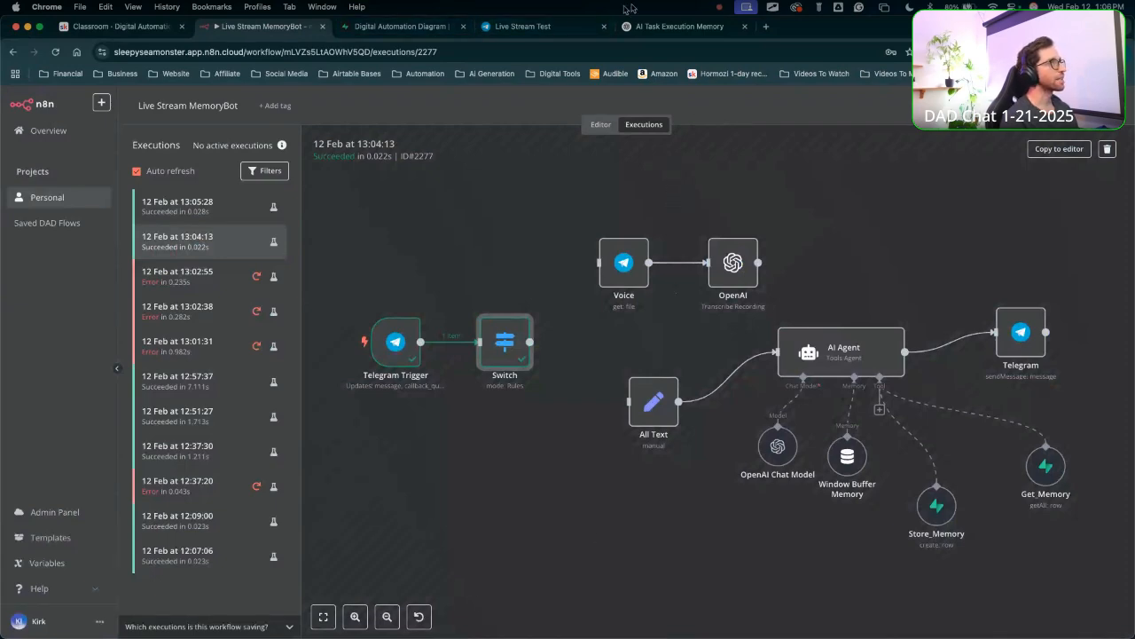
# Leave the past execution and return to the editor of the Live Stream MemoryBot workflow.
pyautogui.click(683, 27)
pyautogui.click(541, 27)
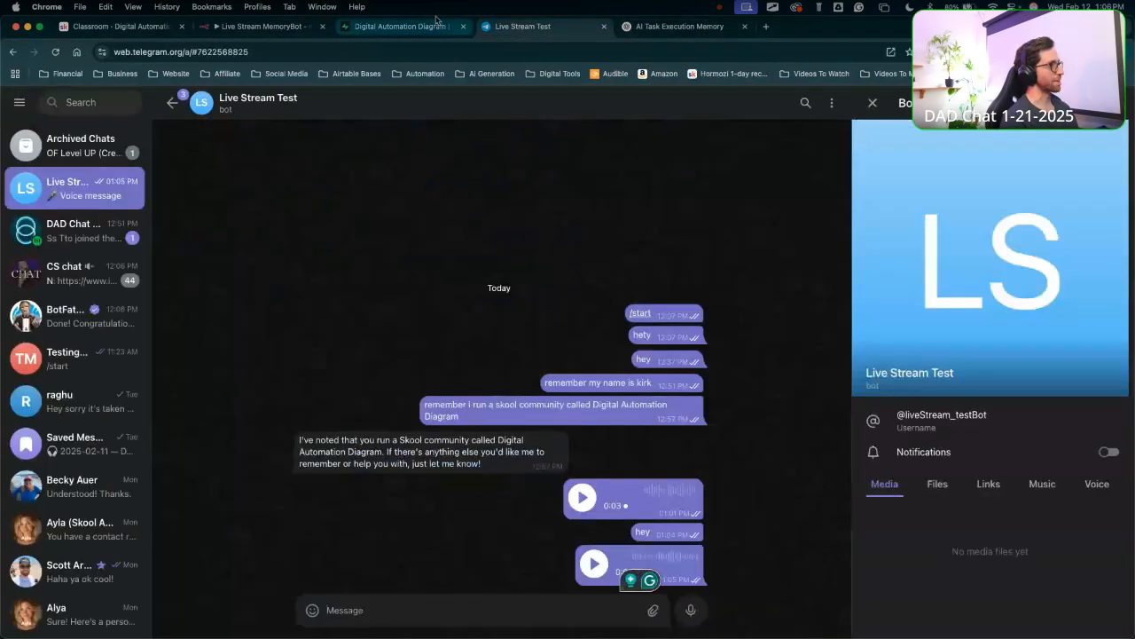
pyautogui.click(403, 26)
pyautogui.click(236, 31)
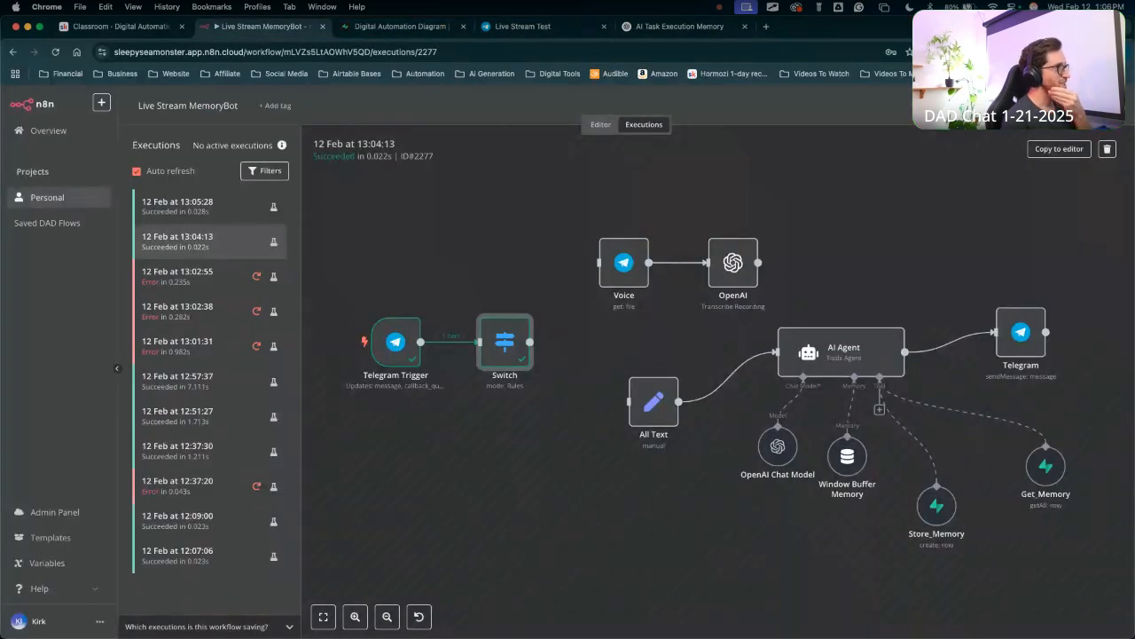
pyautogui.click(601, 125)
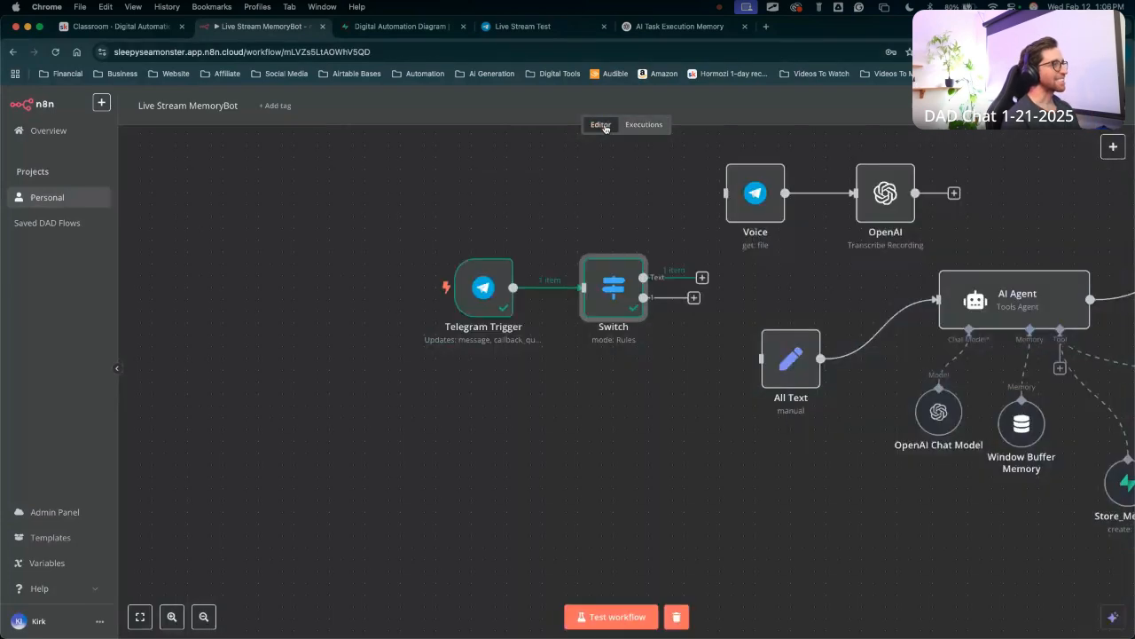
pyautogui.click(550, 25)
pyautogui.click(264, 26)
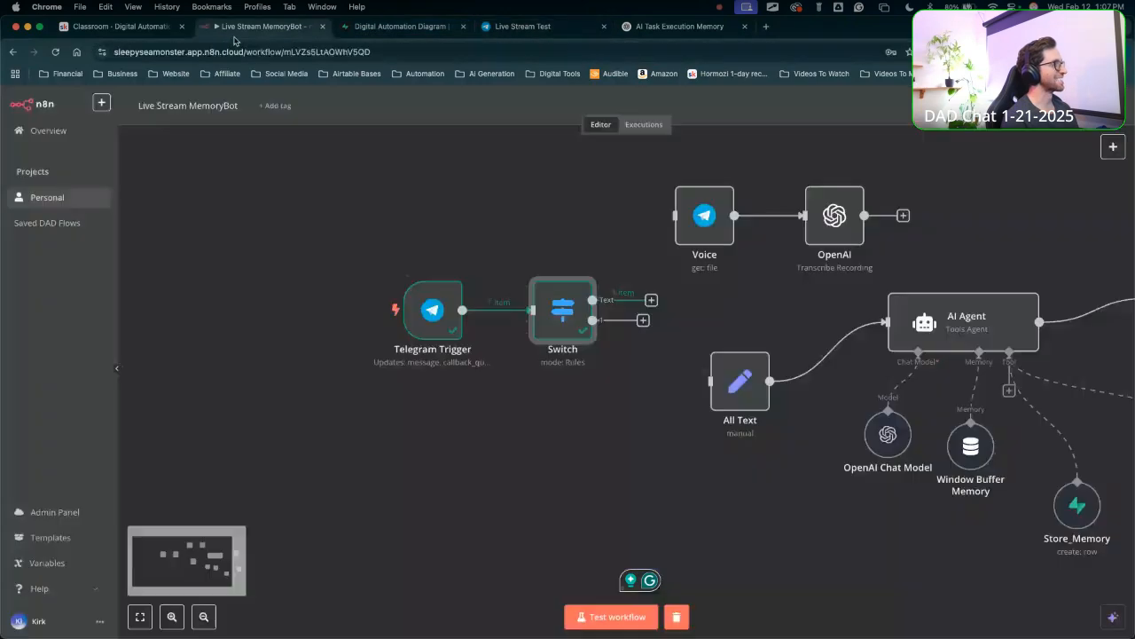
# Start a workflow test, send "hey" to the Live Stream Test bot in Telegram, and return to the workflow.
pyautogui.click(601, 618)
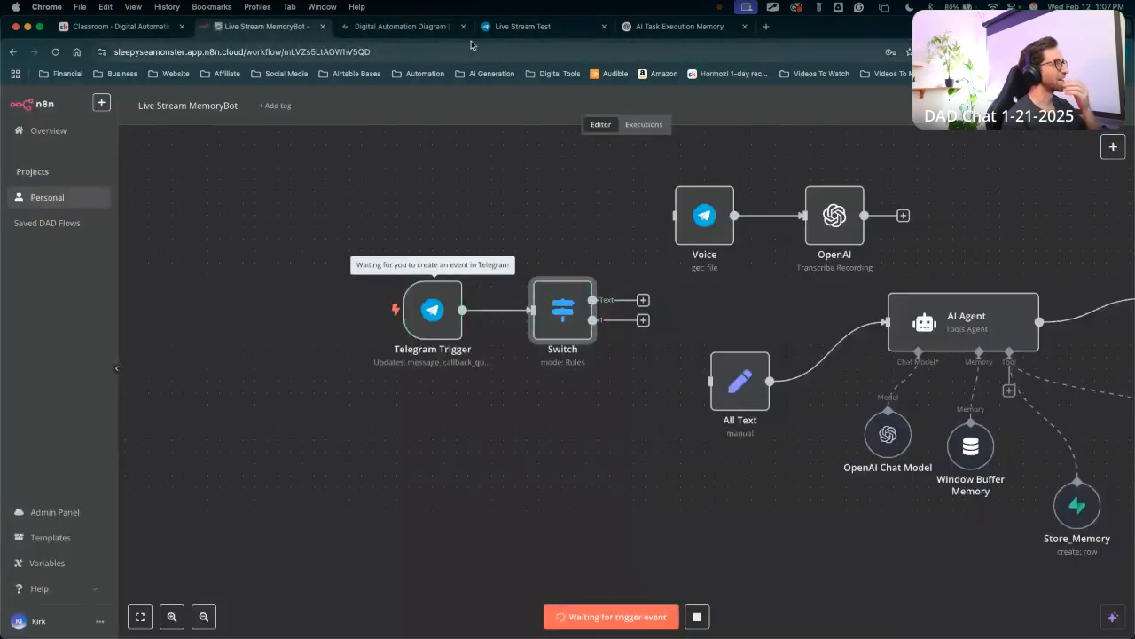
pyautogui.click(504, 28)
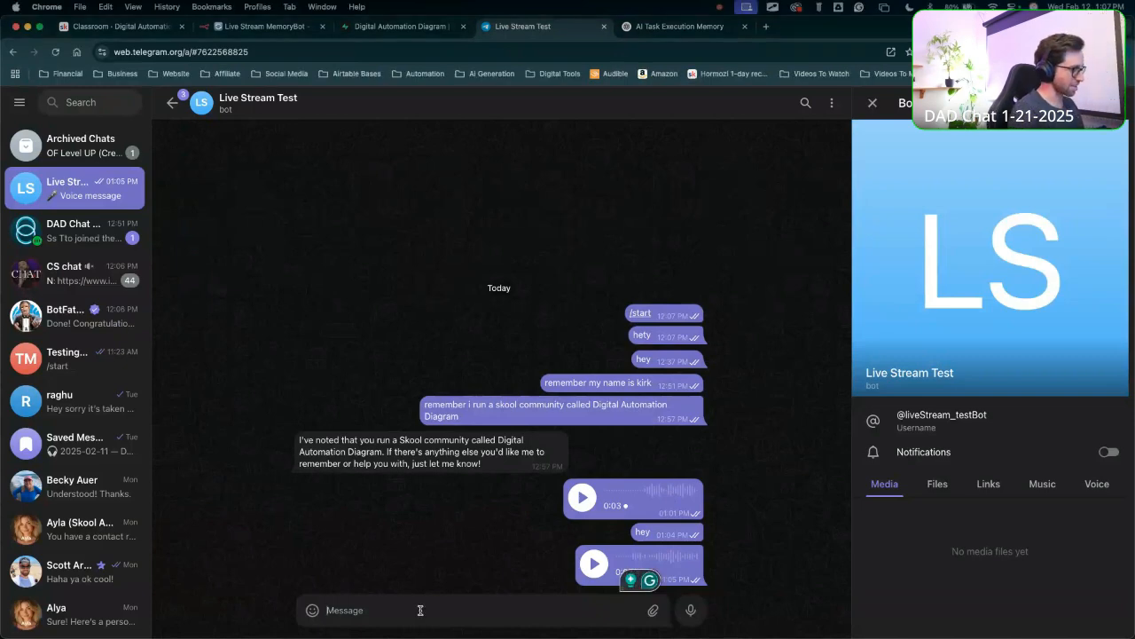
pyautogui.write('hey')
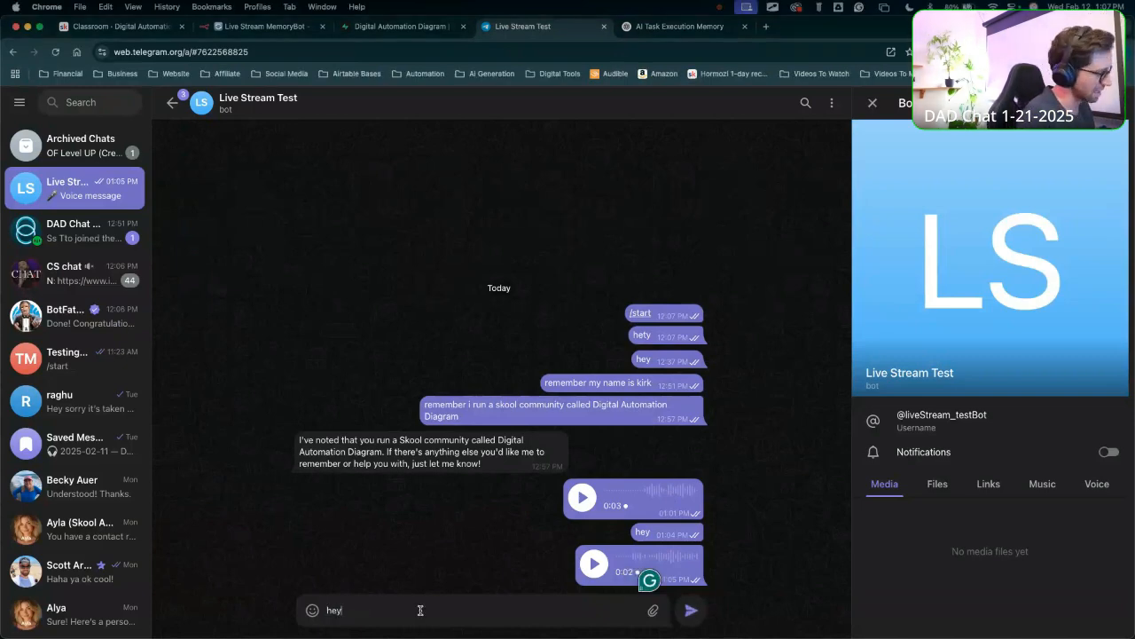
pyautogui.press('Return')
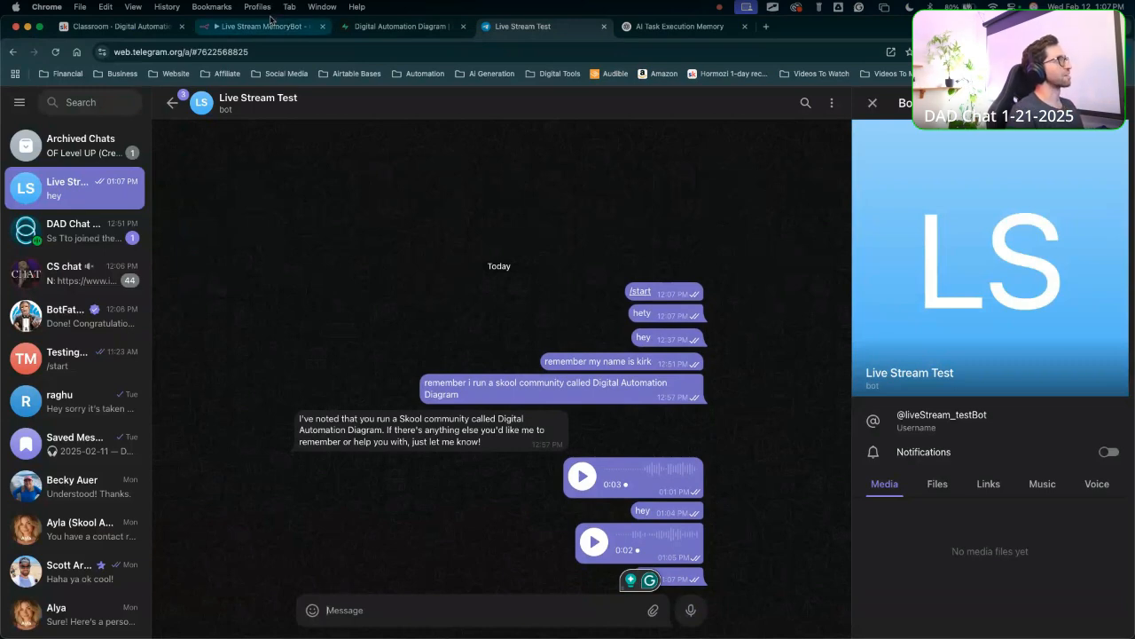
pyautogui.click(270, 26)
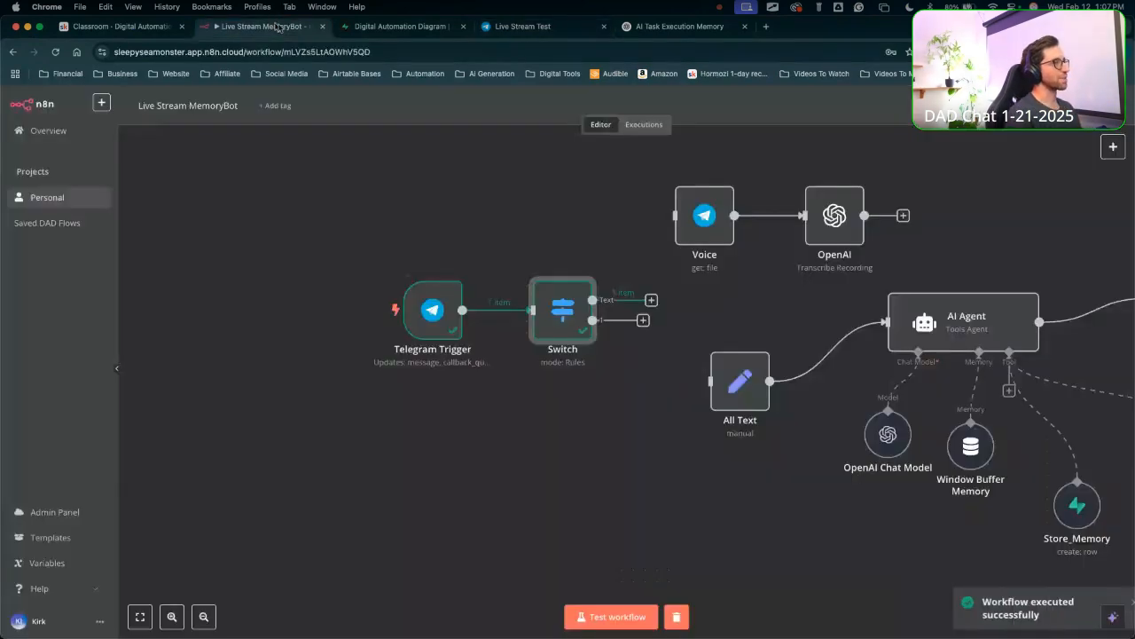
# Cut the voice expression from the Switch node's second routing rule and put {{ $json.message.text }} there instead.
pyautogui.doubleClick(544, 305)
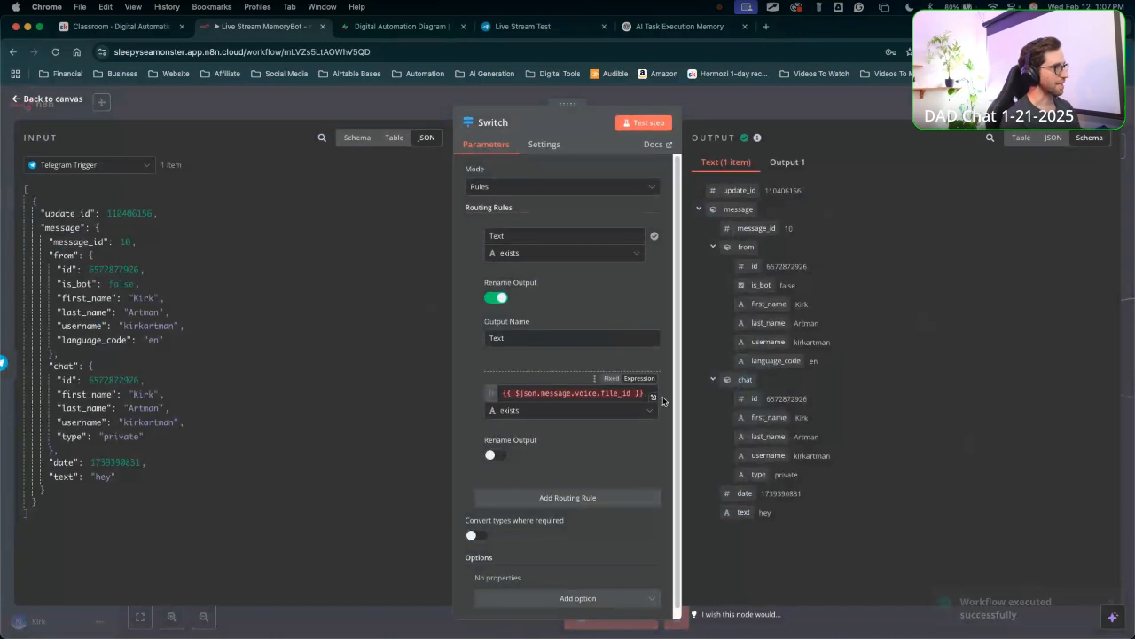
pyautogui.moveTo(648, 393); pyautogui.dragTo(433, 391)
pyautogui.press('super+c')
pyautogui.press('BackSpace')
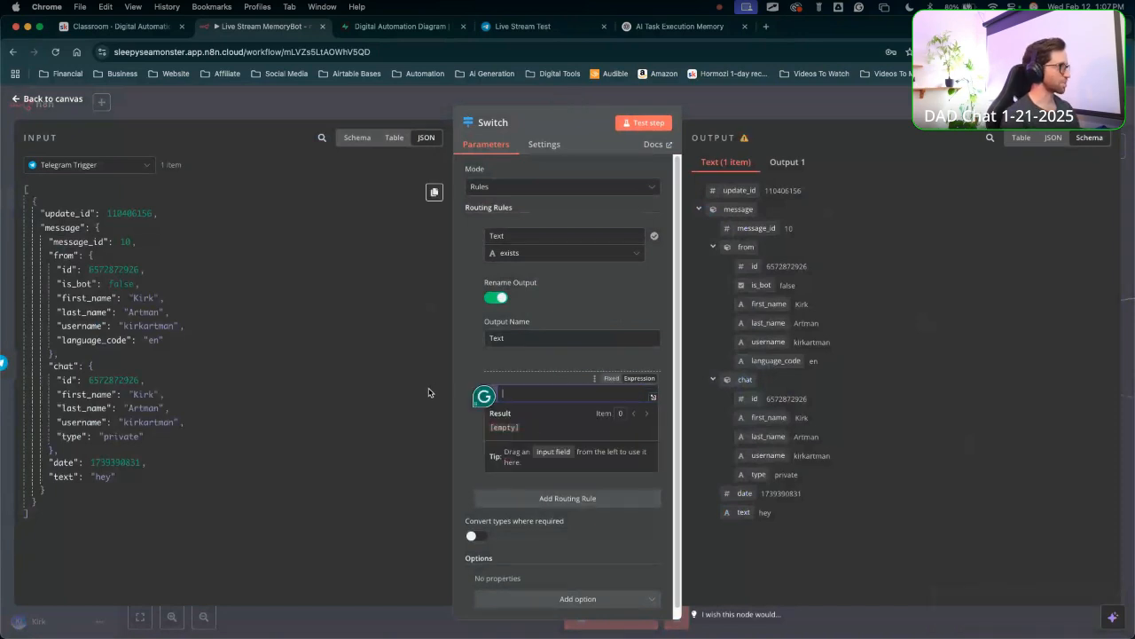
pyautogui.click(357, 137)
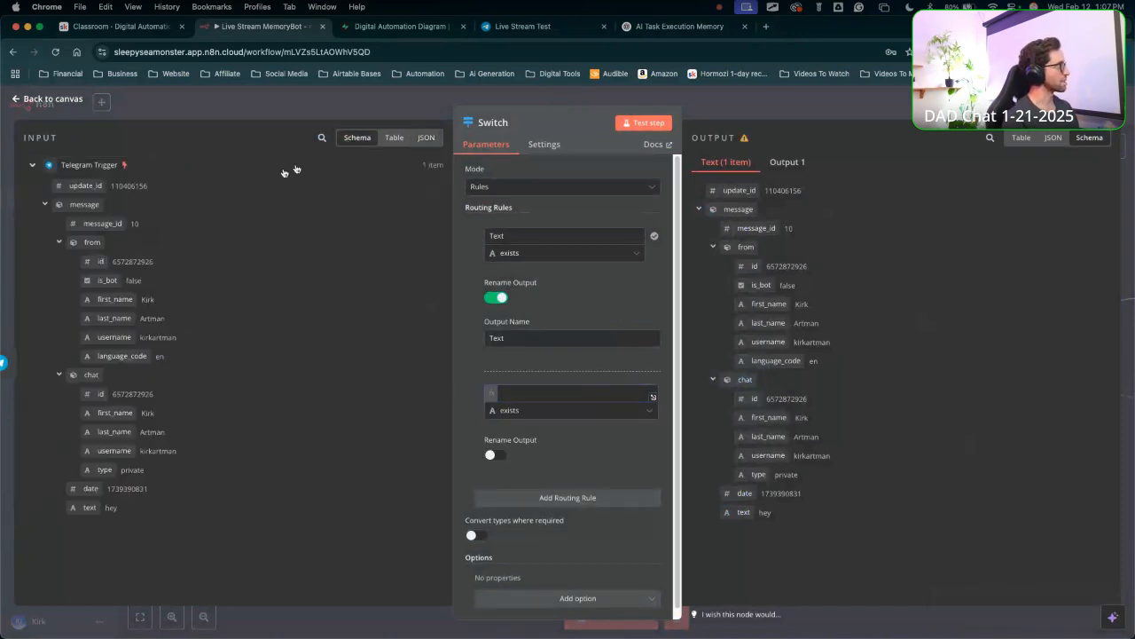
pyautogui.moveTo(89, 508); pyautogui.dragTo(567, 393)
pyautogui.click(393, 400)
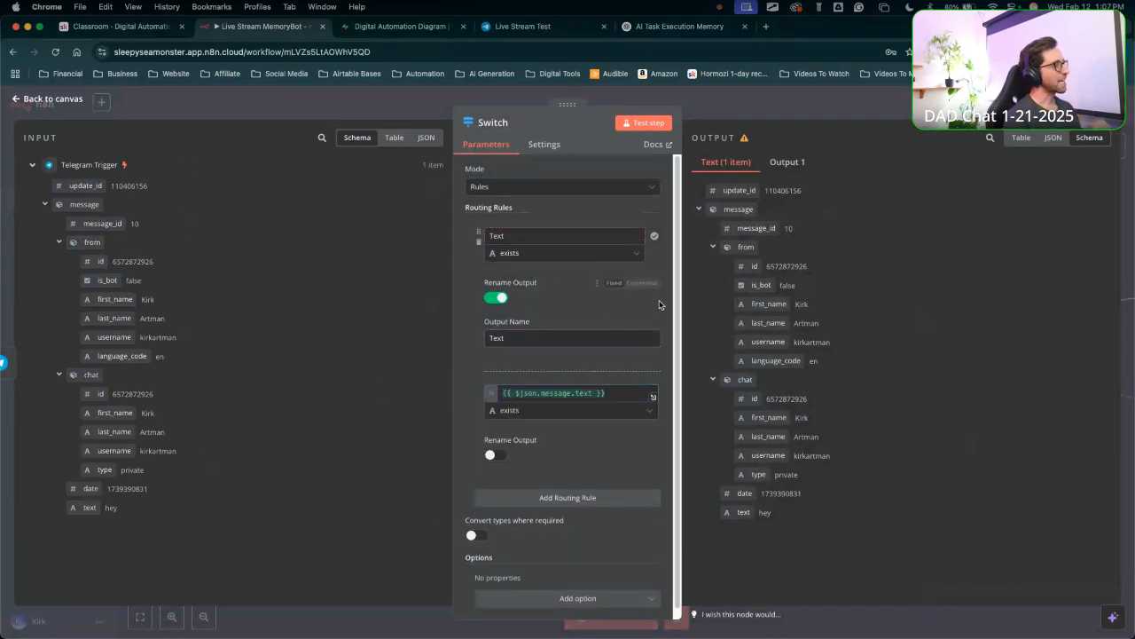
pyautogui.moveTo(481, 391)
pyautogui.mouseDown()
pyautogui.moveTo(494, 247)
pyautogui.moveTo(488, 399)
pyautogui.mouseUp()
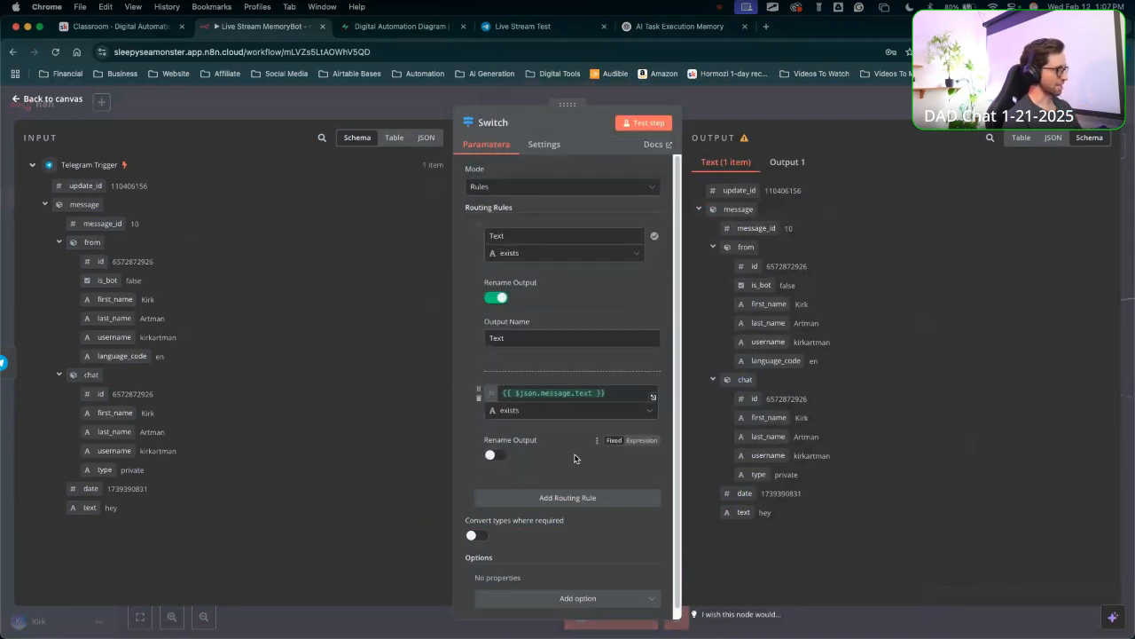
# Restore the second routing rule's value to {{ $json.message.voice.file_id }}.
pyautogui.click(570, 394)
pyautogui.press('super+a')
pyautogui.press('super+v')
pyautogui.click(459, 450)
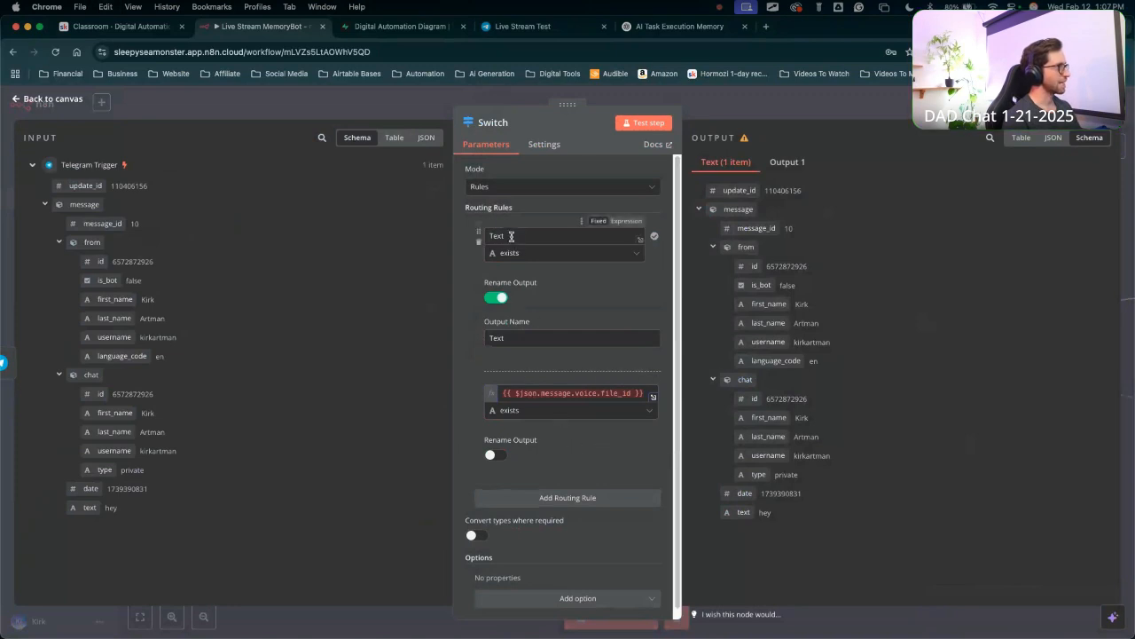
# Set the first routing rule's value to Text {{ $json.message.text }} and test the Switch step.
pyautogui.doubleClick(529, 235)
pyautogui.press('BackSpace')
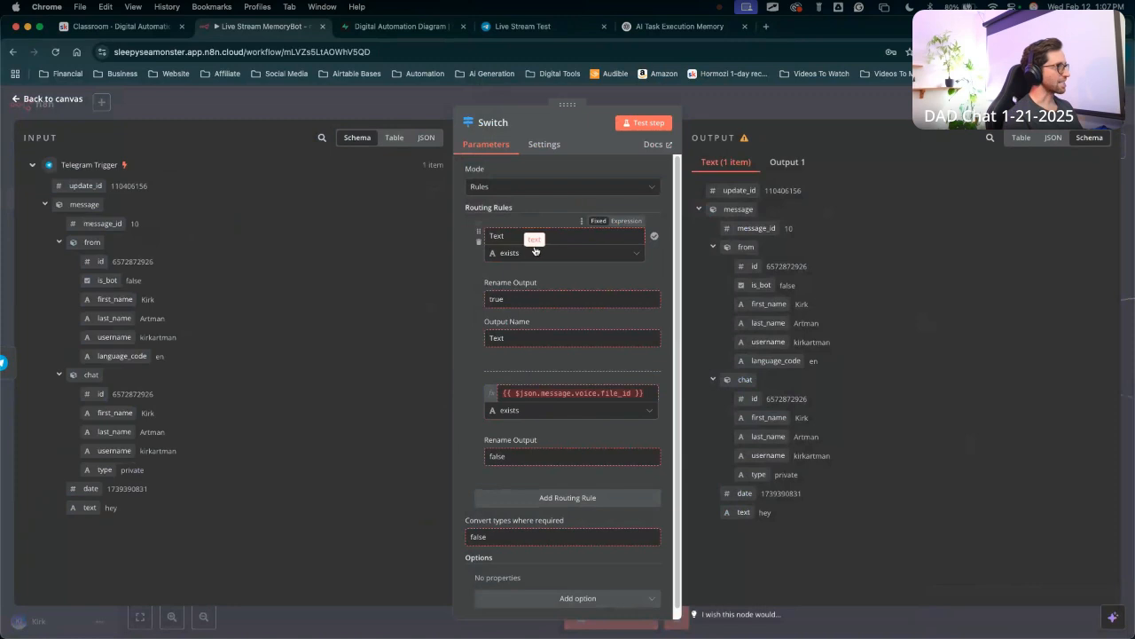
pyautogui.click(448, 304)
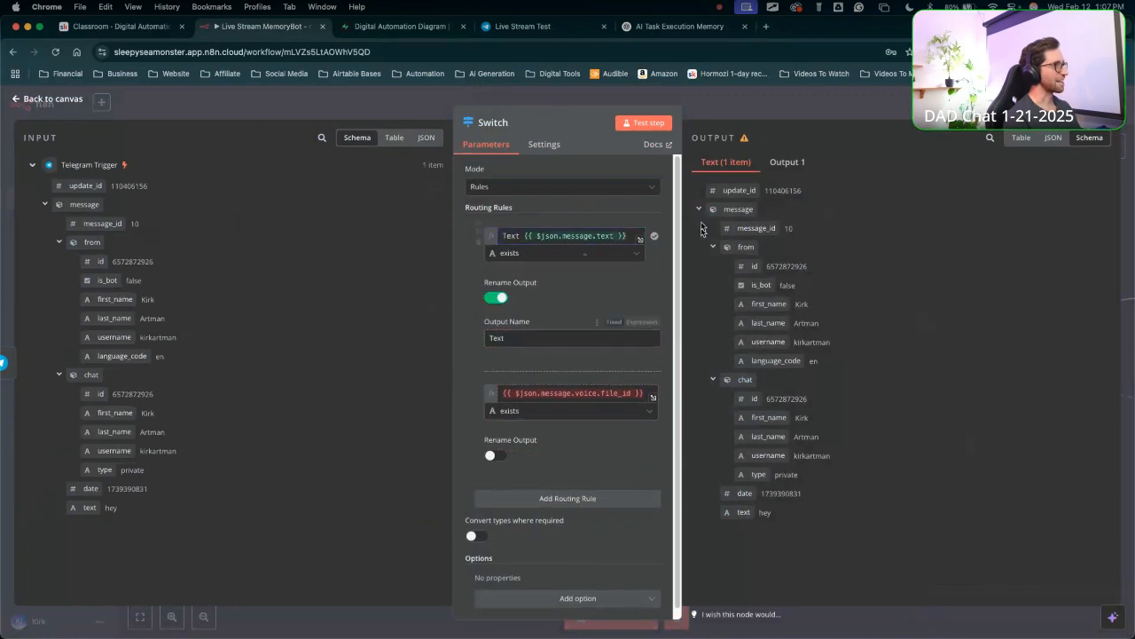
pyautogui.click(666, 126)
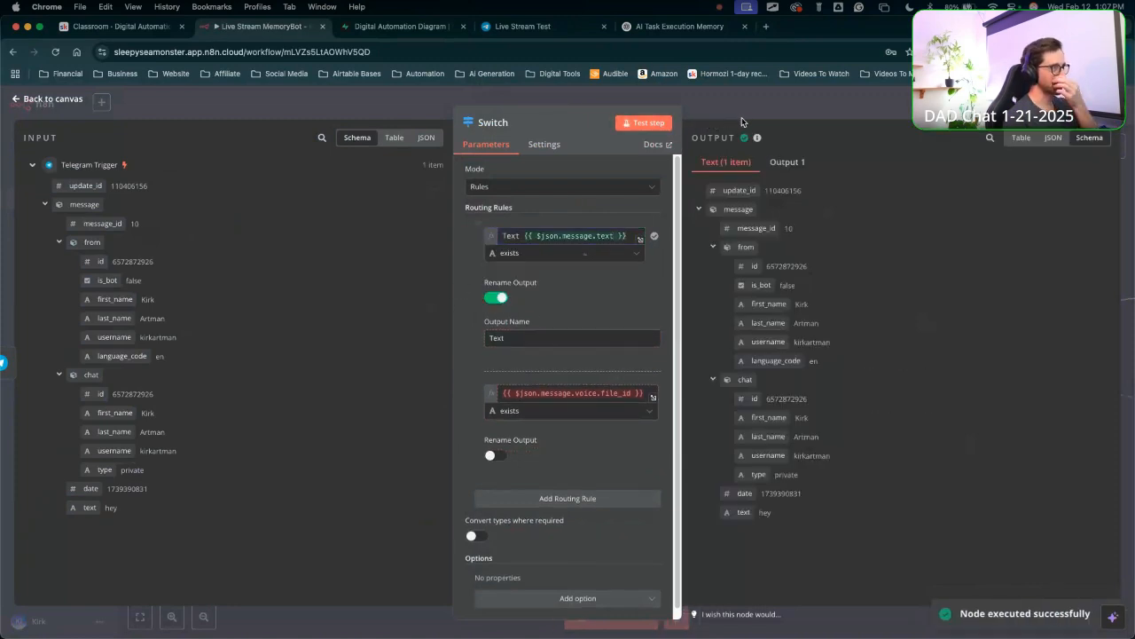
pyautogui.click(760, 98)
pyautogui.hscroll(1, 644, 395)
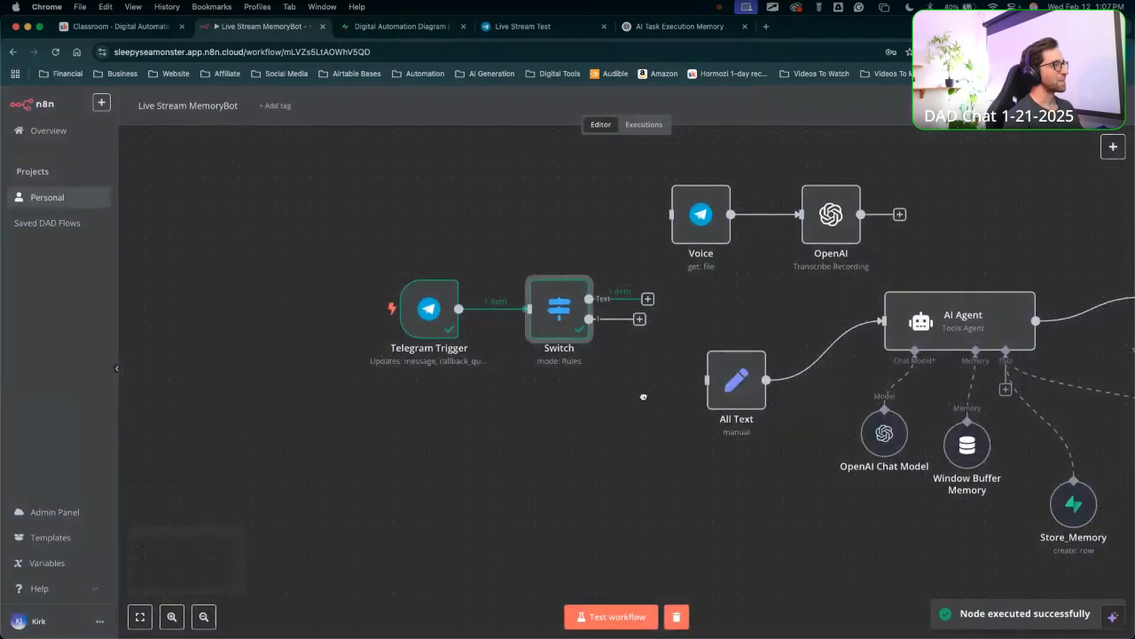
# Rename the output of the Switch node's second routing rule to Audio.
pyautogui.doubleClick(523, 319)
pyautogui.click(496, 455)
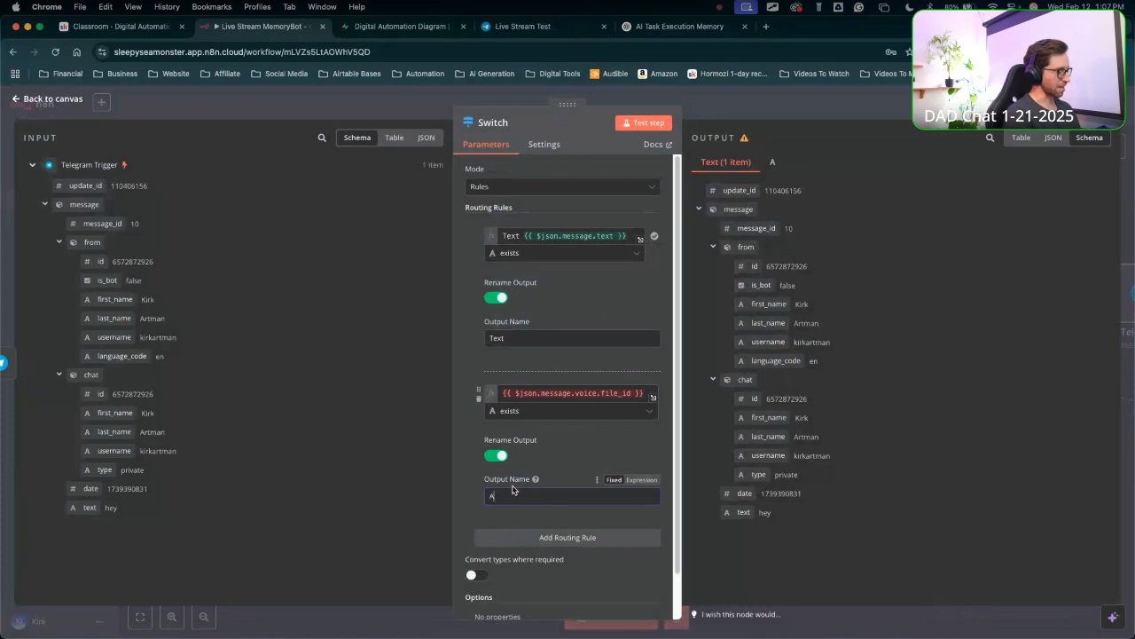
pyautogui.click(512, 489)
pyautogui.write('Aui')
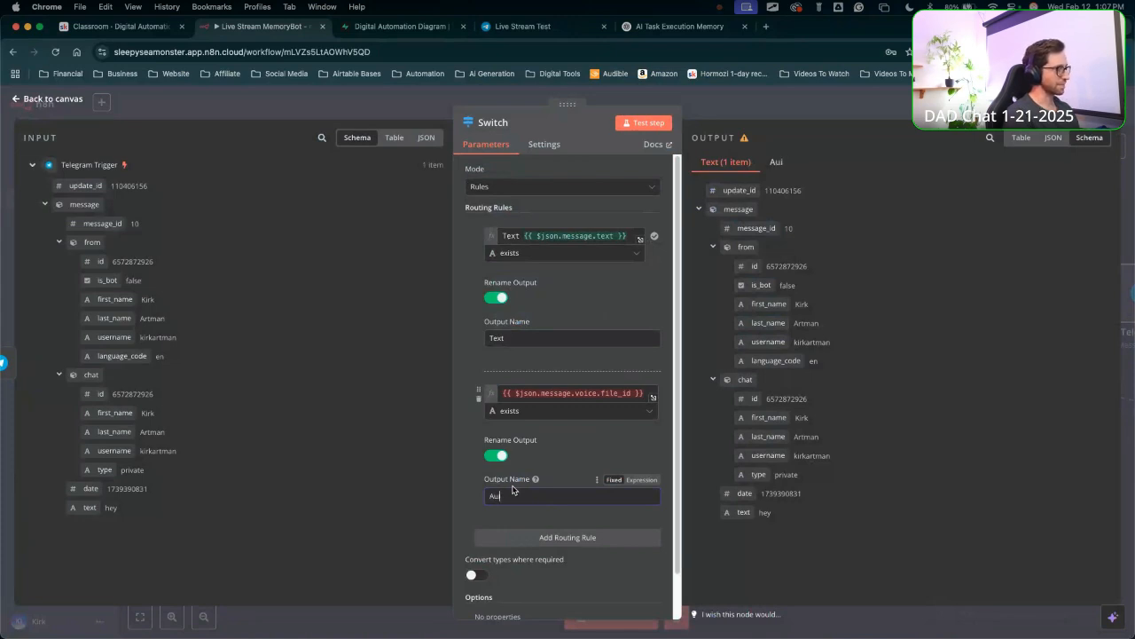
pyautogui.write('o')
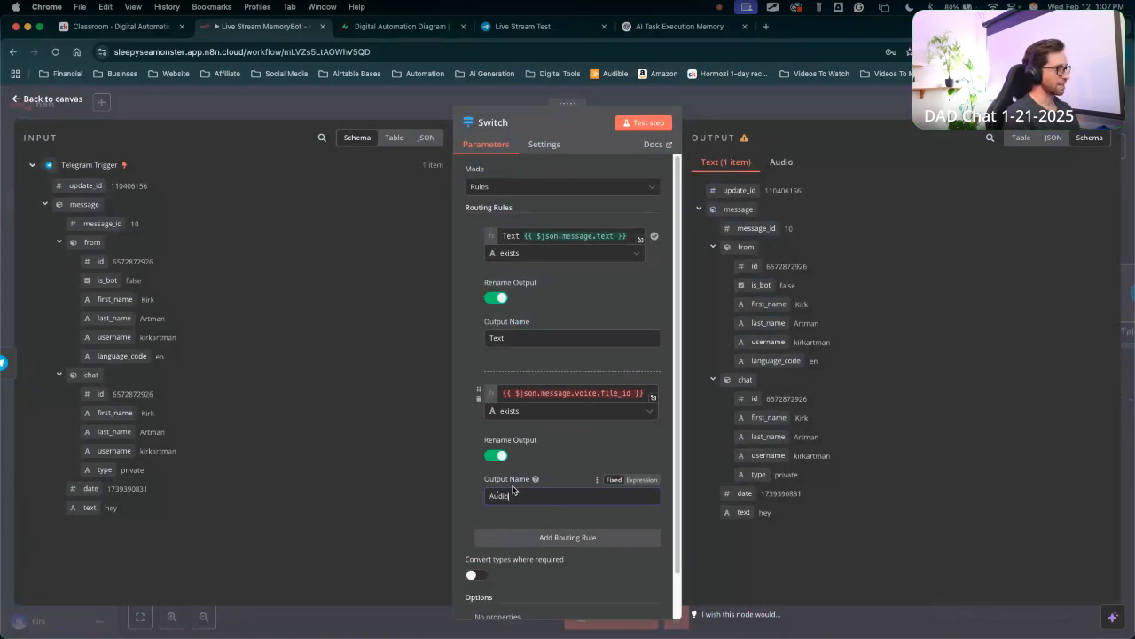
pyautogui.click(700, 111)
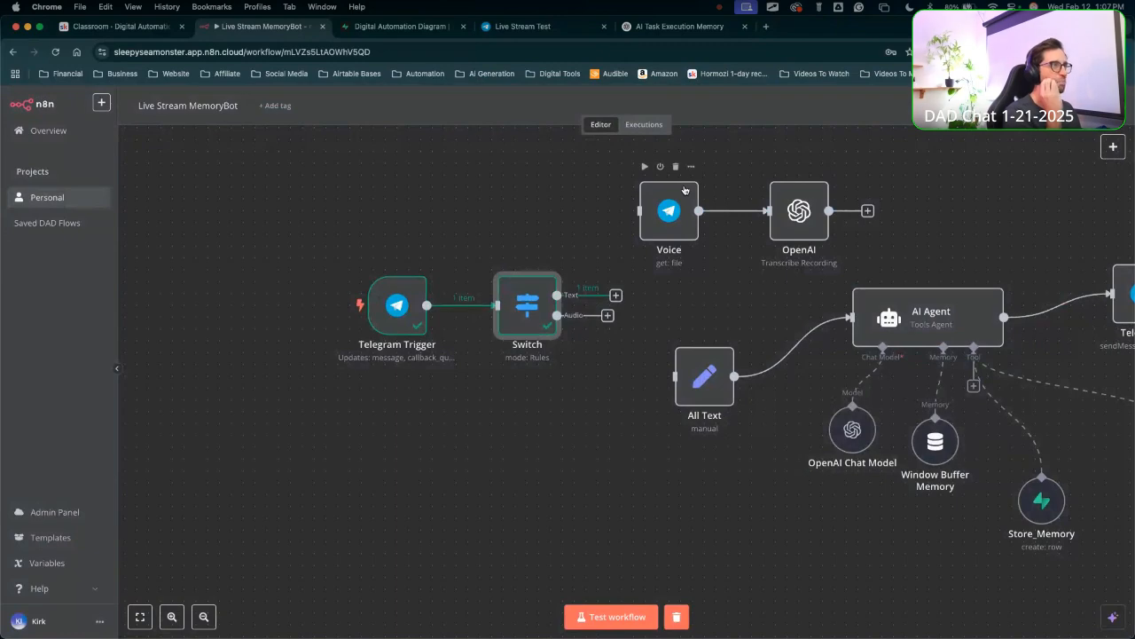
# Move the All Text node level with the Switch and connect the Switch's Text output to it.
pyautogui.moveTo(621, 189); pyautogui.dragTo(546, 239)
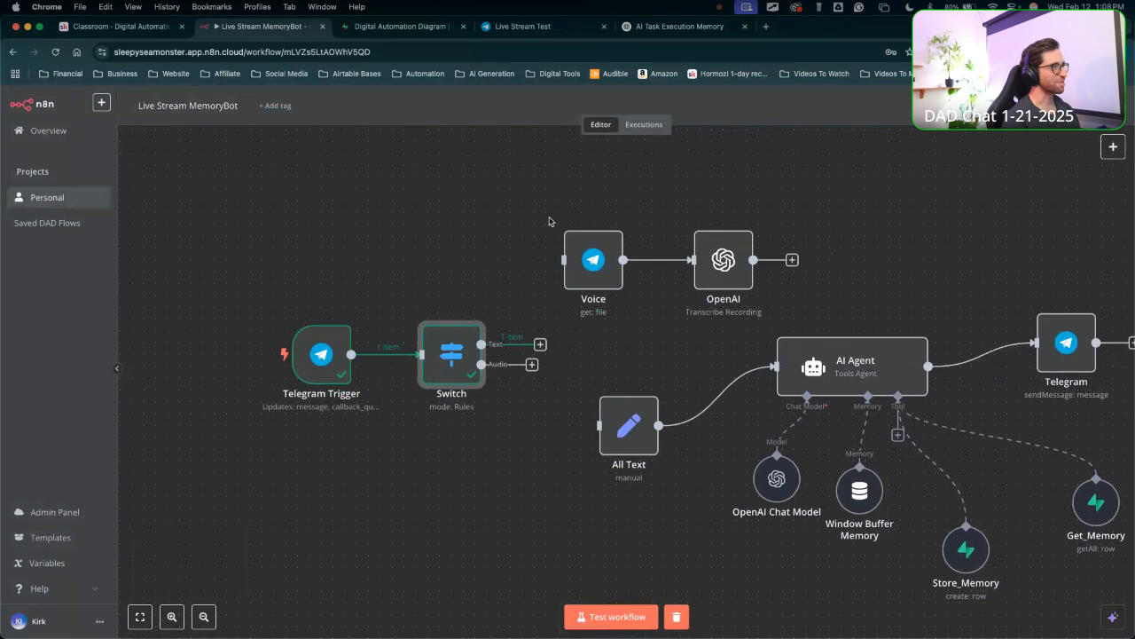
pyautogui.hscroll(1, 714, 264)
pyautogui.moveTo(566, 388); pyautogui.dragTo(566, 305)
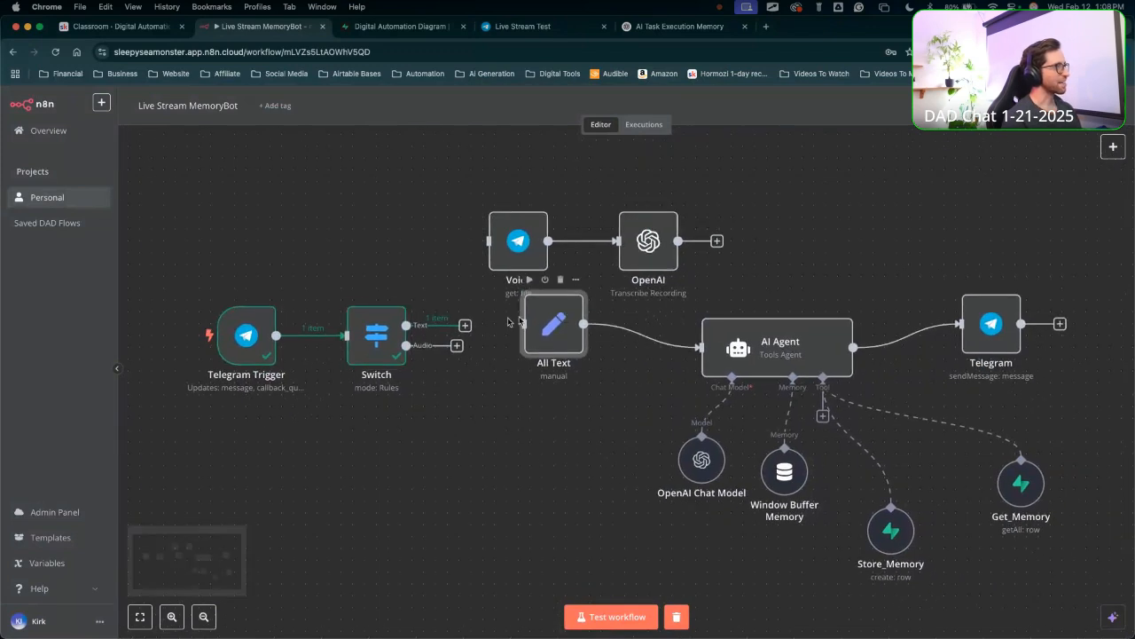
pyautogui.moveTo(462, 329); pyautogui.dragTo(523, 324)
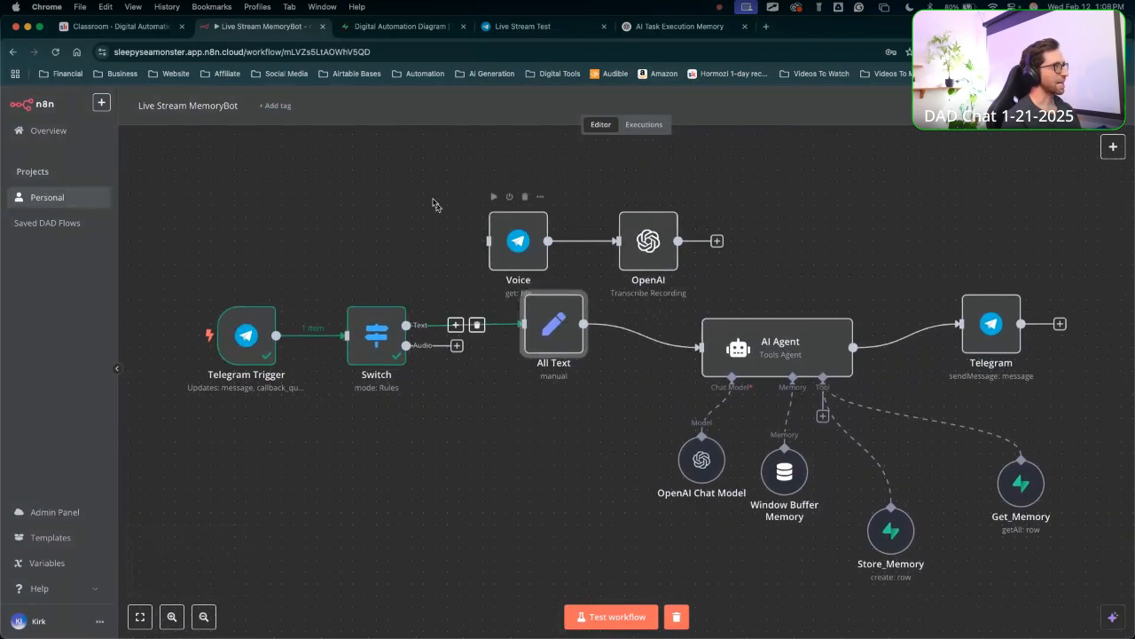
# Move the Voice and OpenAI nodes below All Text and connect the Switch's Audio output to Voice.
pyautogui.moveTo(435, 203); pyautogui.dragTo(621, 429)
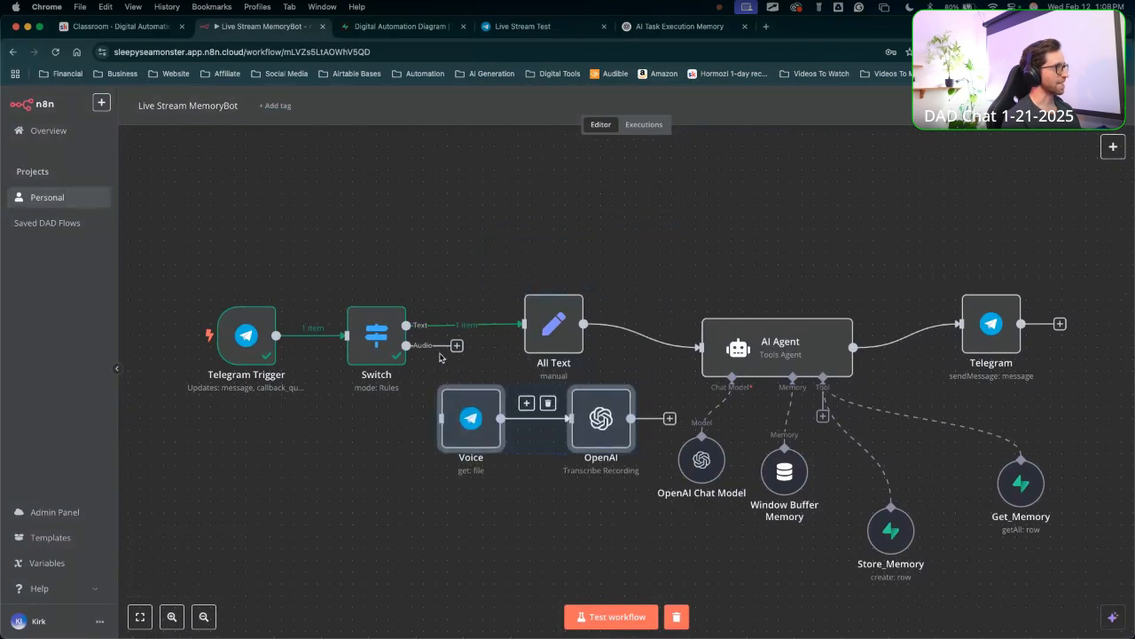
pyautogui.moveTo(454, 347); pyautogui.dragTo(442, 417)
# Spread out the layout by moving All Text higher and the Telegram Trigger and Switch nodes further from the branches.
pyautogui.moveTo(553, 324); pyautogui.dragTo(531, 264)
pyautogui.moveTo(163, 285); pyautogui.dragTo(435, 383)
pyautogui.moveTo(370, 351); pyautogui.dragTo(289, 350)
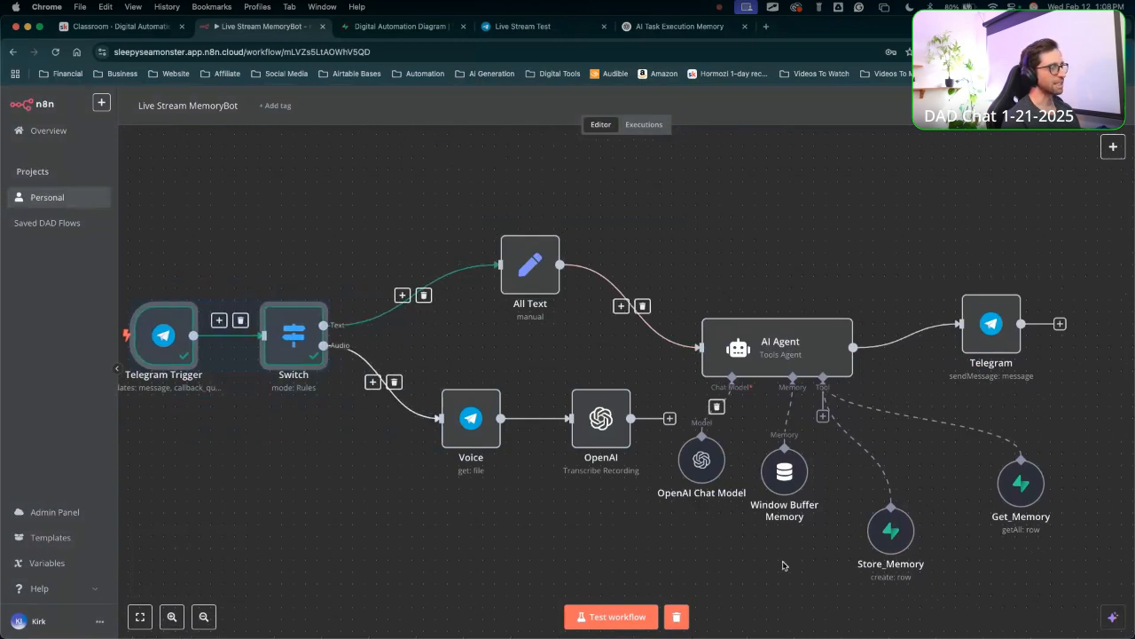
# Move the AI Agent, its model, memory and tool nodes, and the final Telegram node together slightly higher and further from the OpenAI node.
pyautogui.scroll(-2, 784, 565)
pyautogui.hscroll(2, 784, 565)
pyautogui.moveTo(1012, 166); pyautogui.dragTo(499, 543)
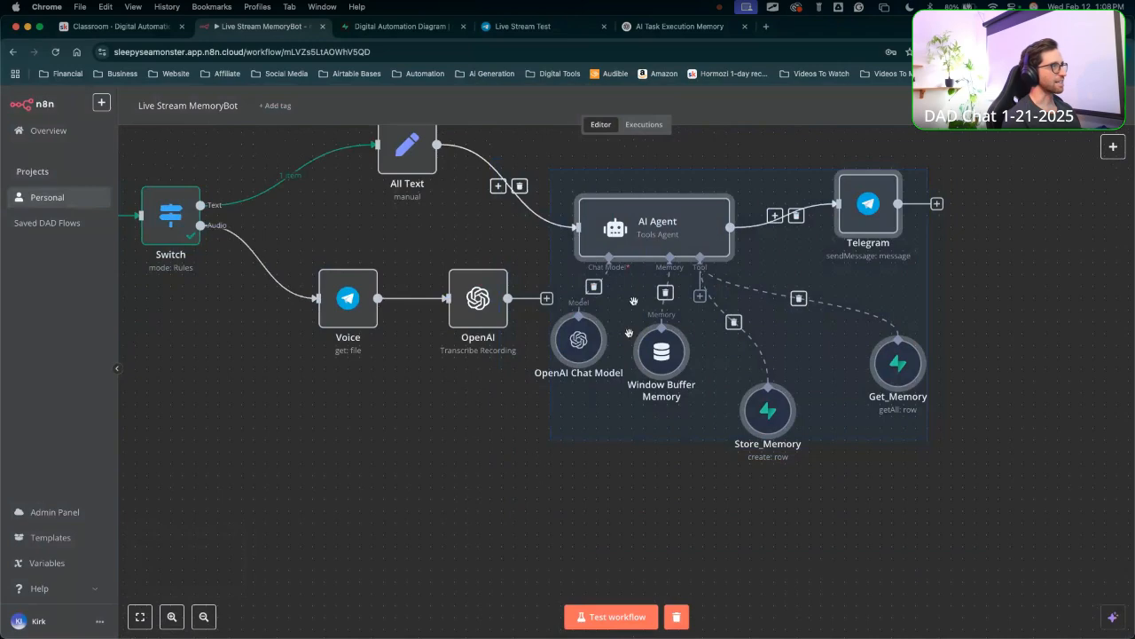
pyautogui.moveTo(629, 333); pyautogui.dragTo(653, 297)
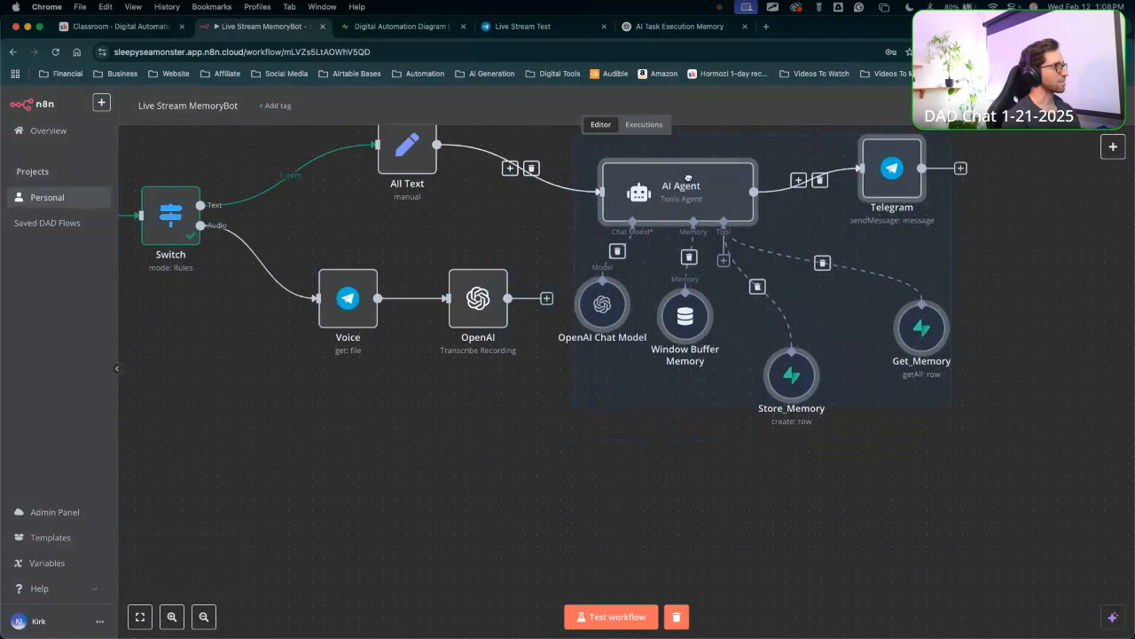
pyautogui.click(493, 391)
pyautogui.hscroll(-4, 532, 373)
pyautogui.scroll(2, 533, 372)
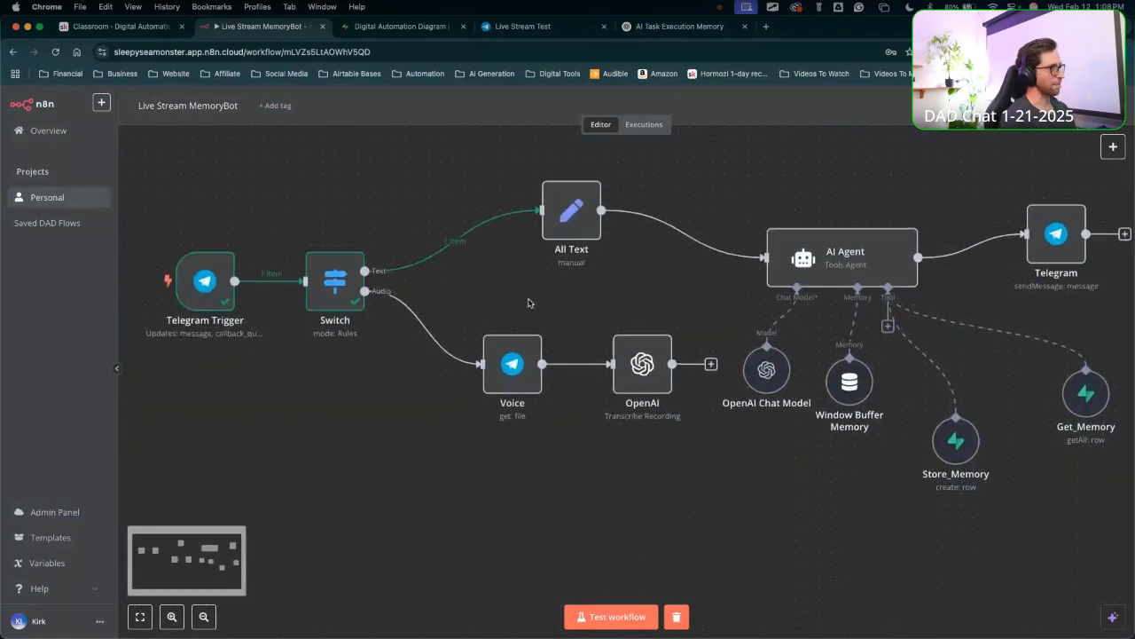
pyautogui.scroll(-2, 527, 302)
pyautogui.scroll(-1, 510, 435)
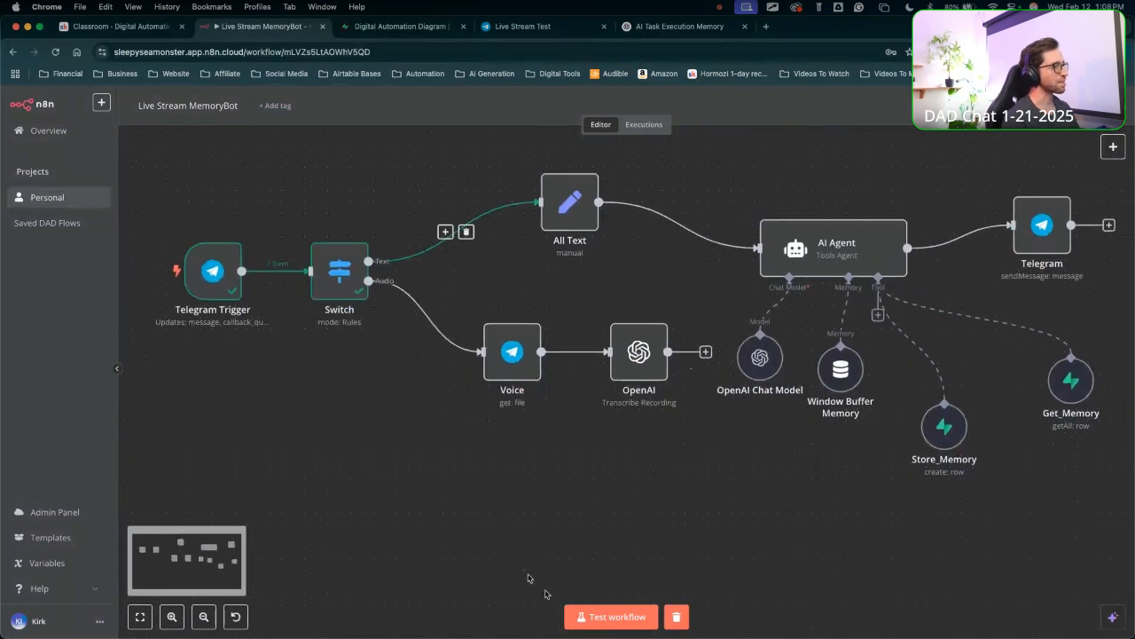
# Start a test run of the workflow, send a voice message to the Live Stream Test bot in Telegram, and check the run in n8n.
pyautogui.click(597, 617)
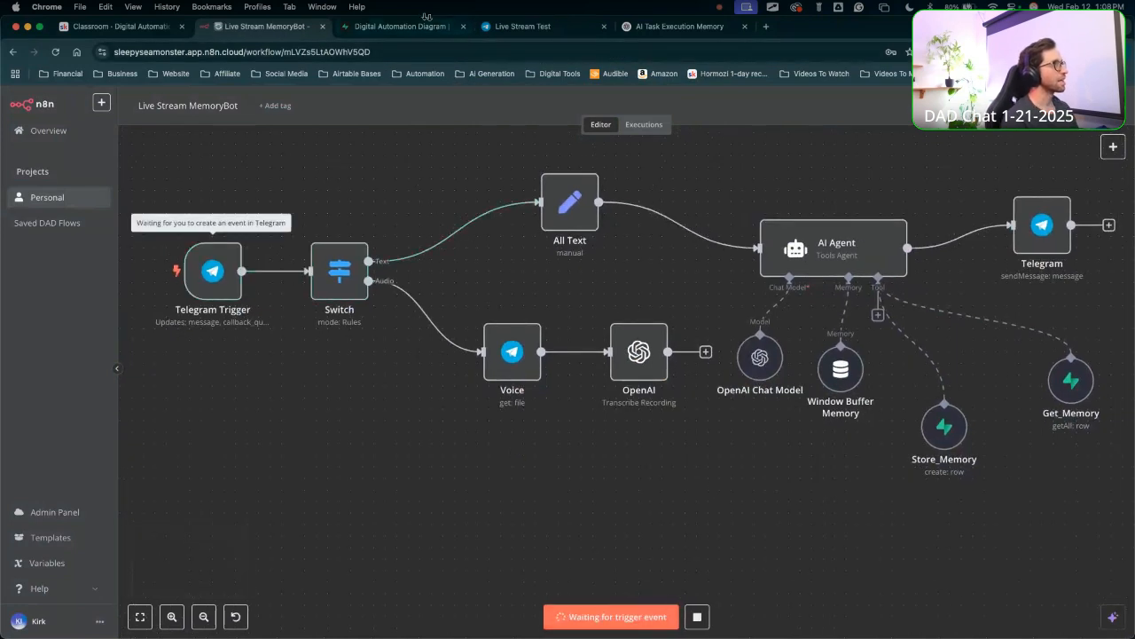
pyautogui.click(523, 25)
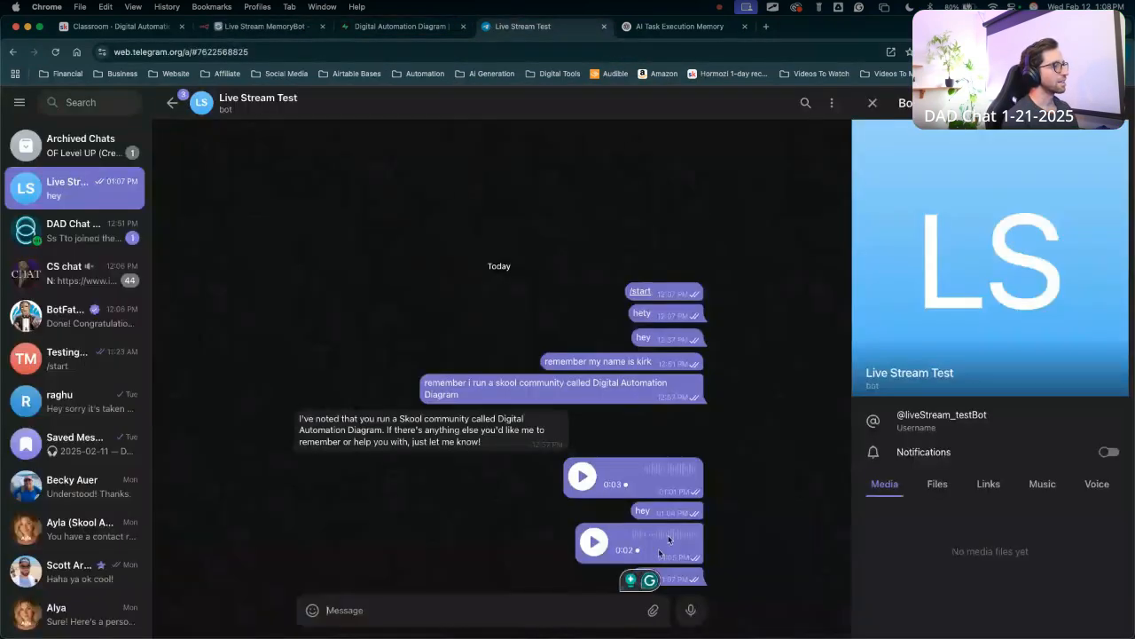
pyautogui.click(683, 608)
pyautogui.click(690, 610)
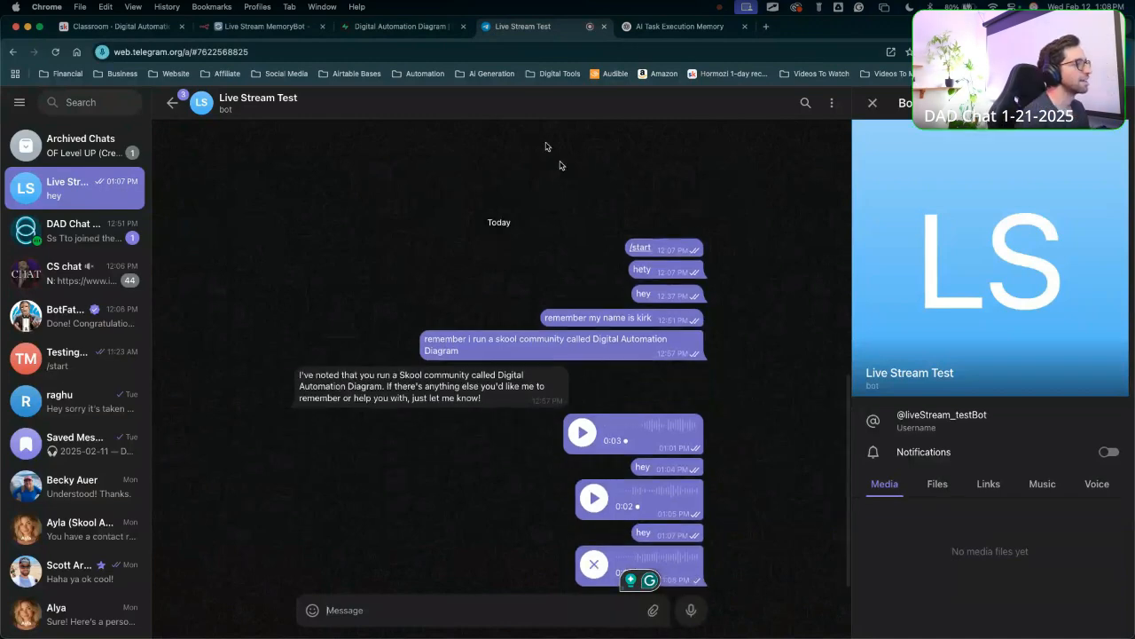
pyautogui.click(259, 26)
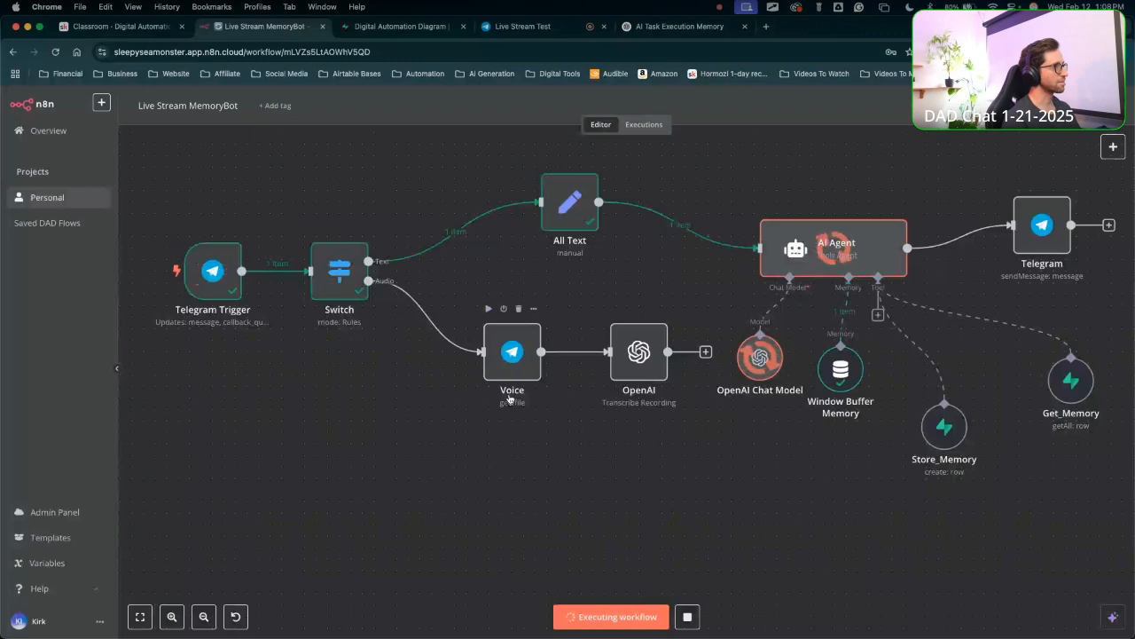
pyautogui.click(331, 285)
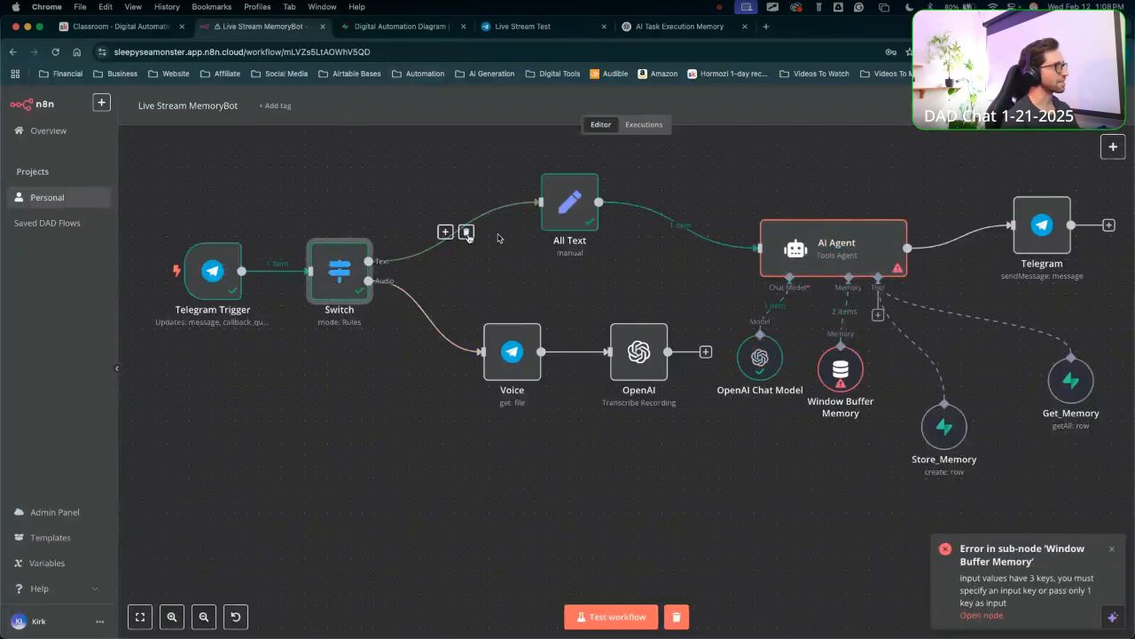
# Restart the workflow test and record another voice message for the Live Stream Test bot in Telegram.
pyautogui.click(628, 615)
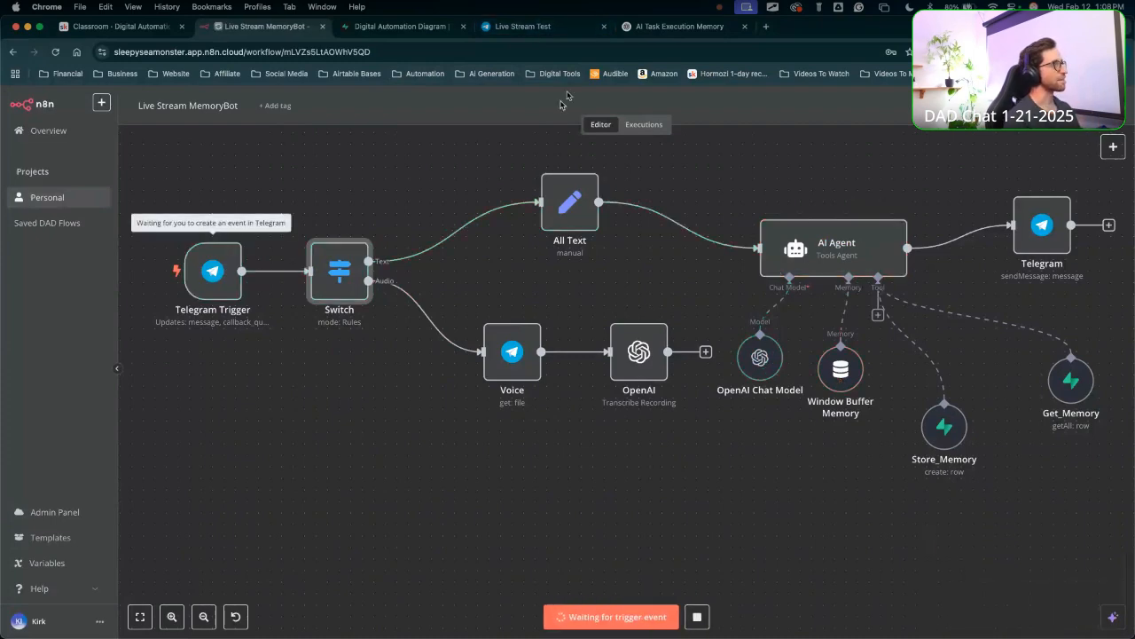
pyautogui.click(550, 26)
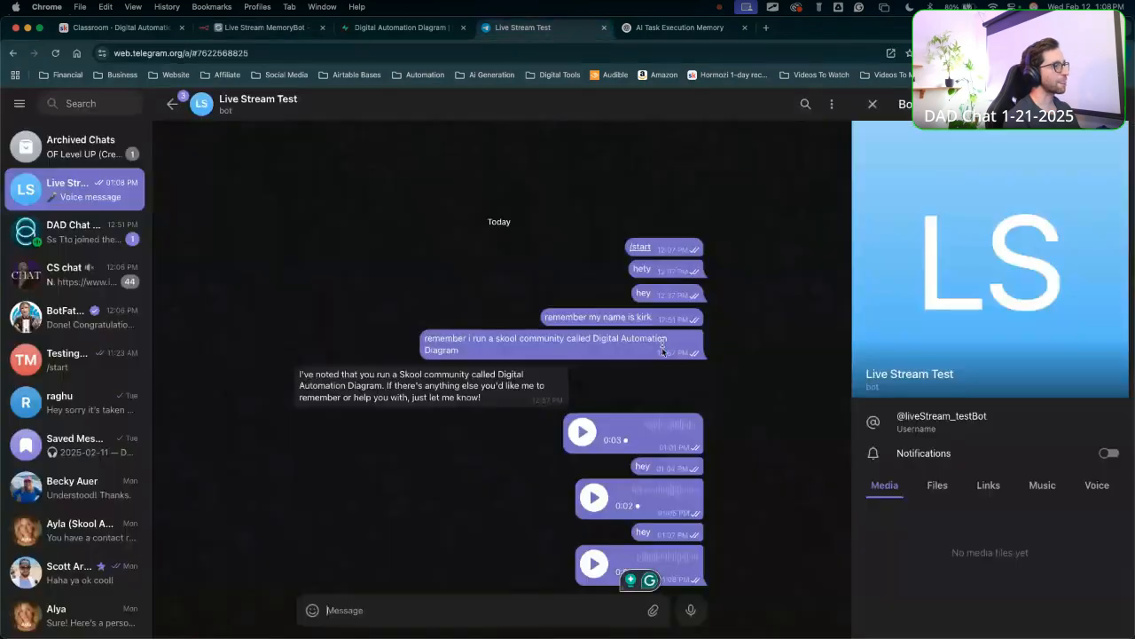
pyautogui.click(690, 610)
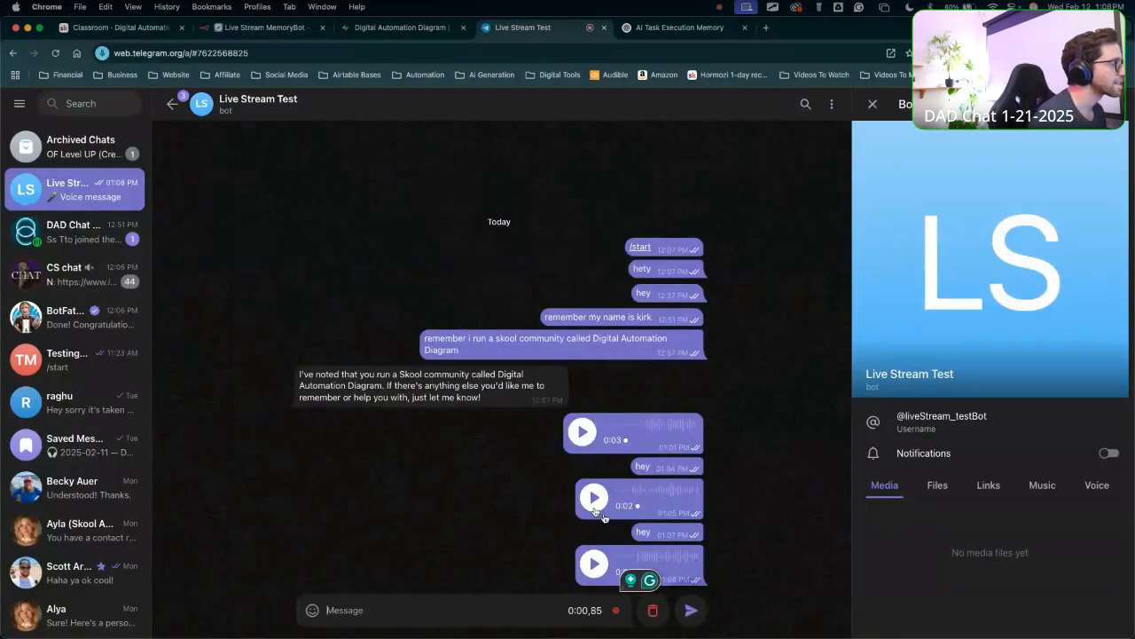
# Send the recorded voice message to the Live Stream Test bot, and check how n8n's Switch node routes it.
pyautogui.click(691, 610)
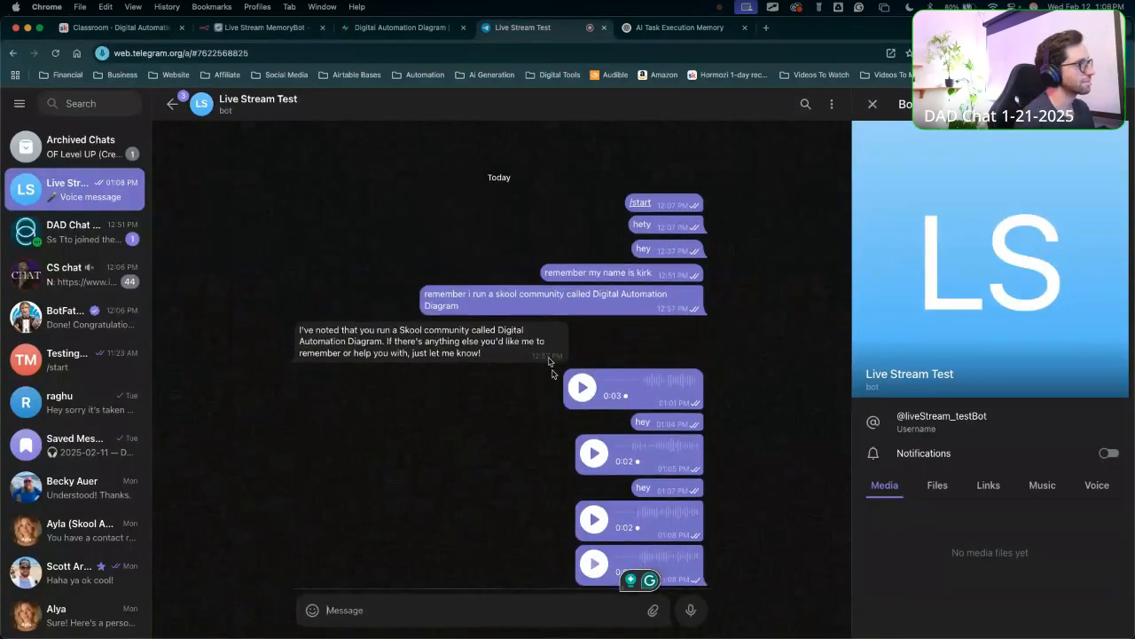
pyautogui.click(263, 27)
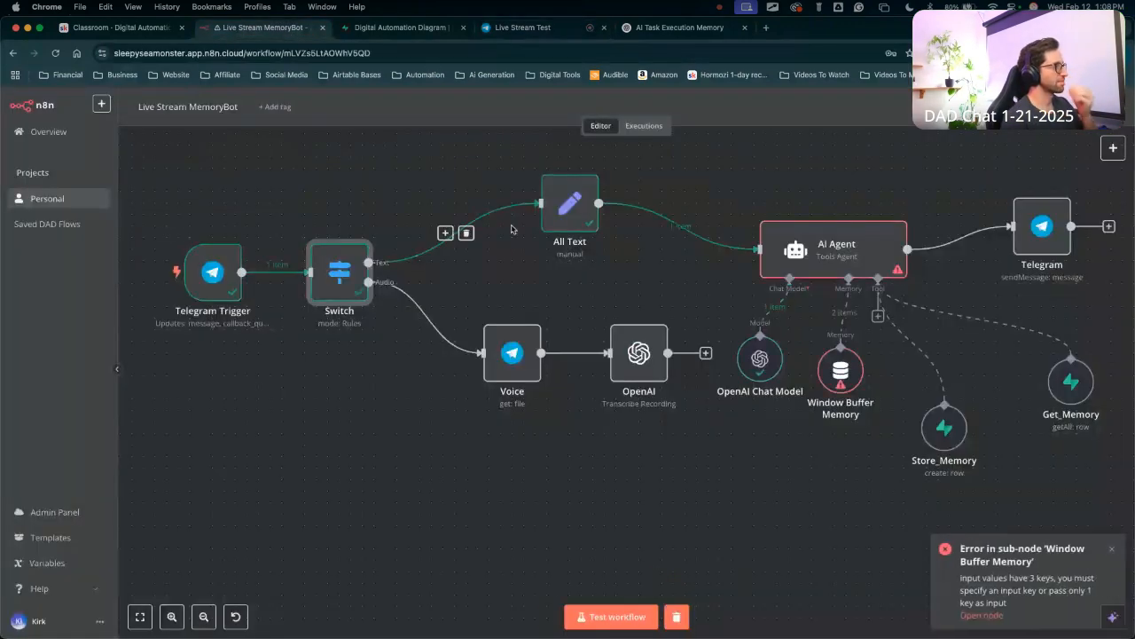
pyautogui.doubleClick(350, 266)
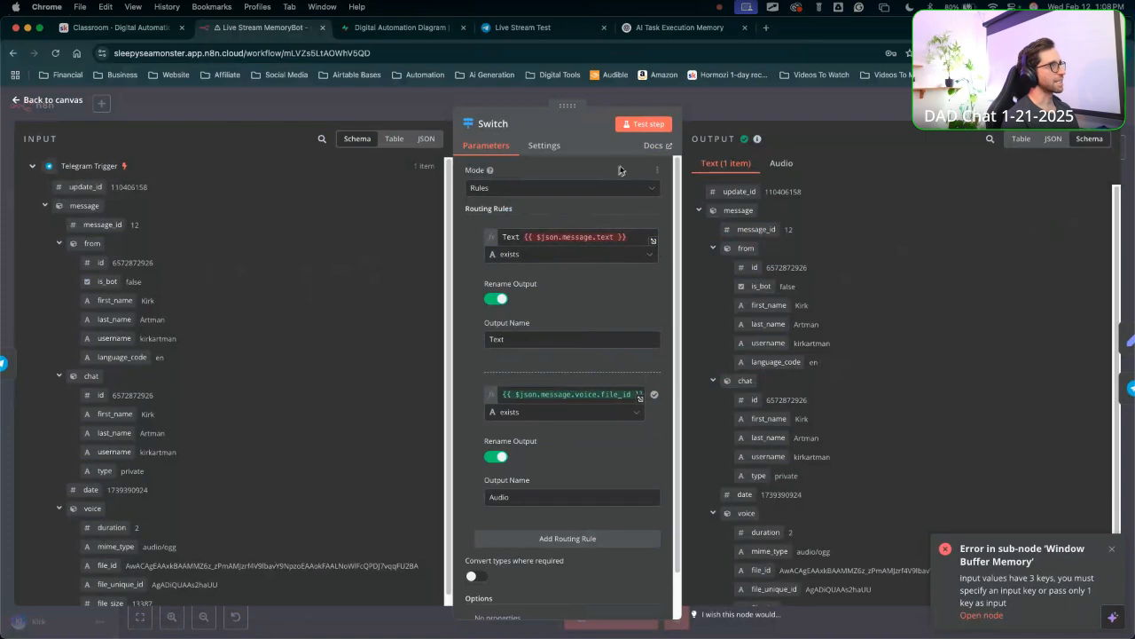
pyautogui.press('Escape')
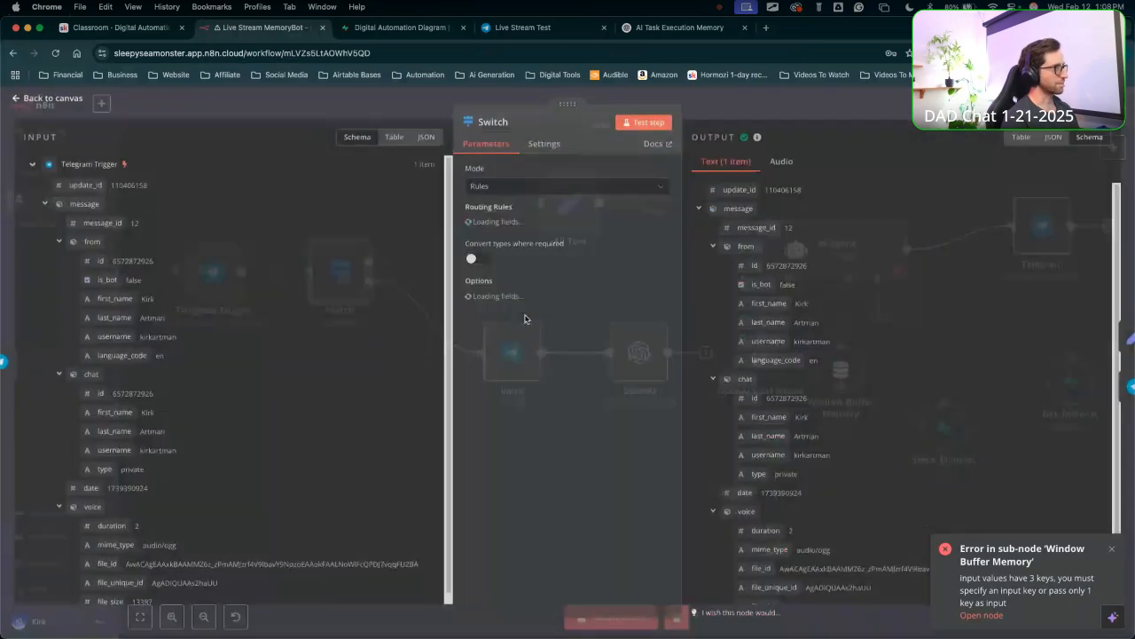
# Retest the Switch node with the voice message data and examine its incoming voice fields.
pyautogui.doubleClick(330, 280)
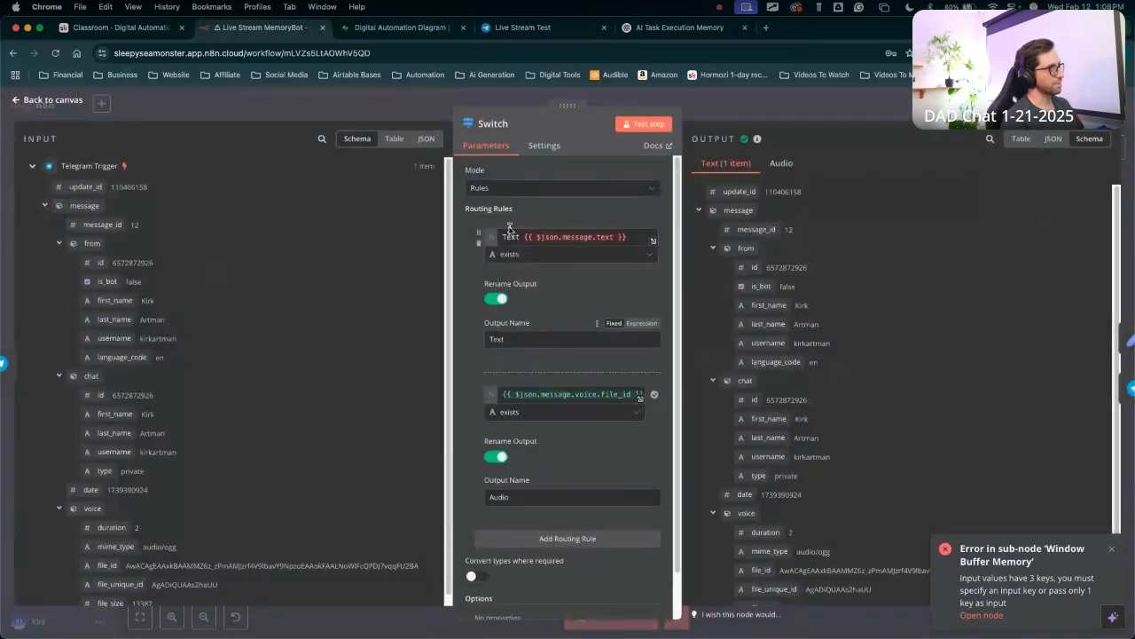
pyautogui.click(636, 126)
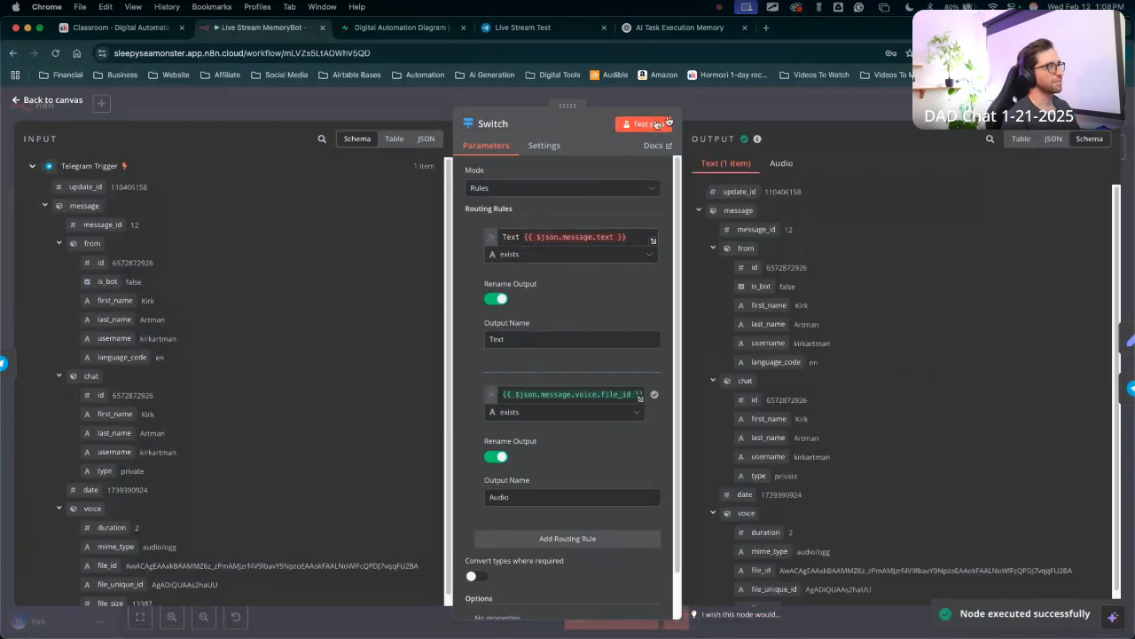
pyautogui.press('Escape')
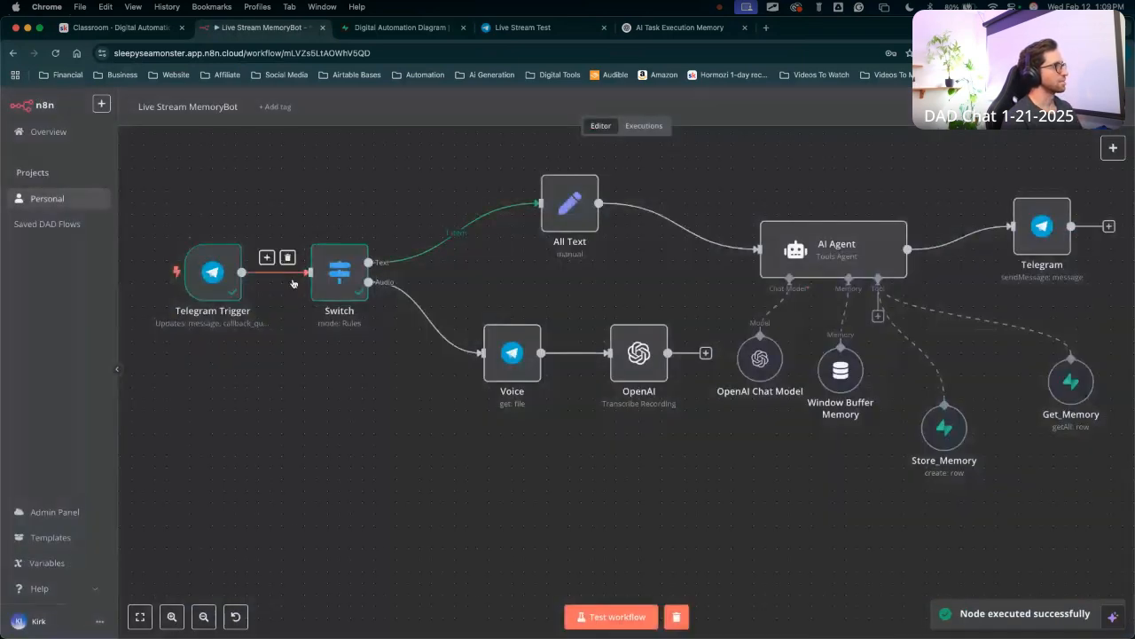
pyautogui.doubleClick(343, 267)
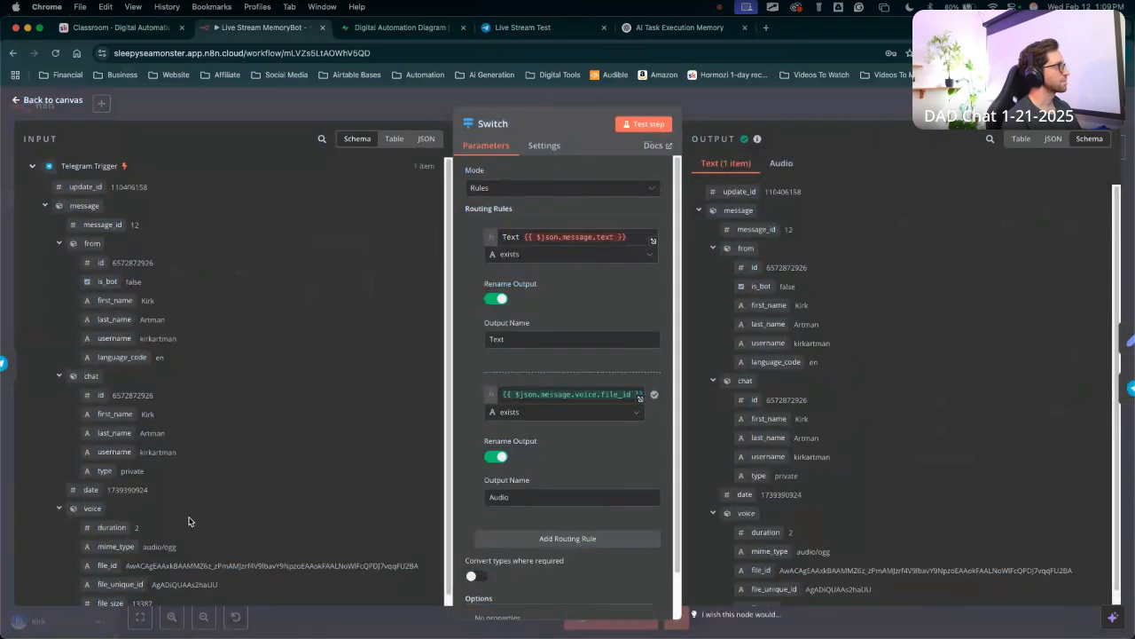
pyautogui.scroll(-1, 190, 515)
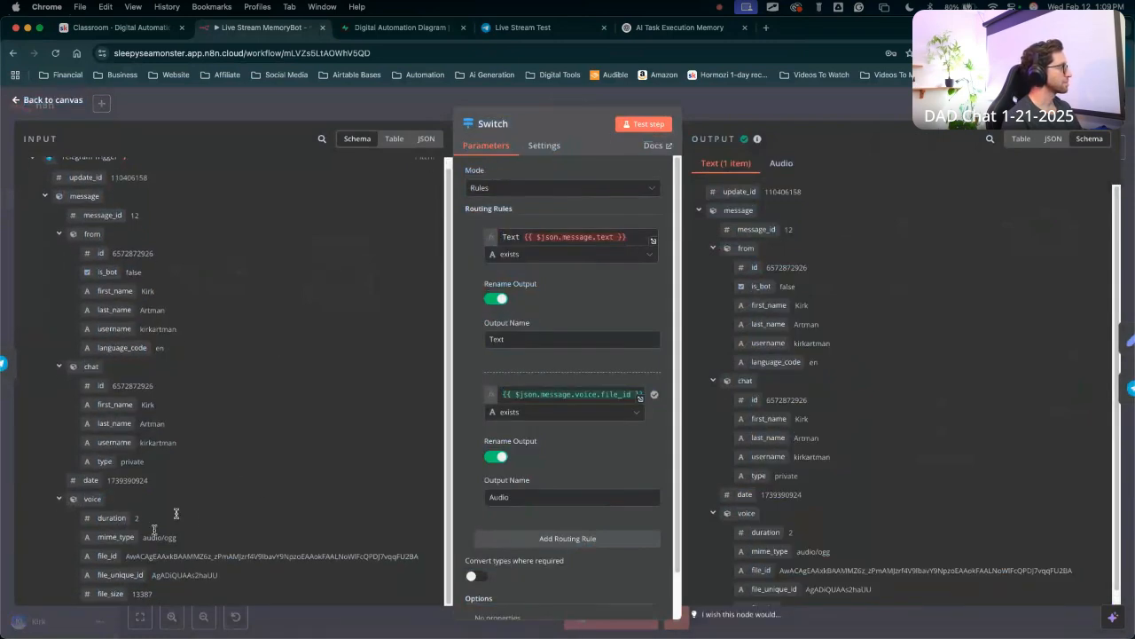
pyautogui.click(633, 130)
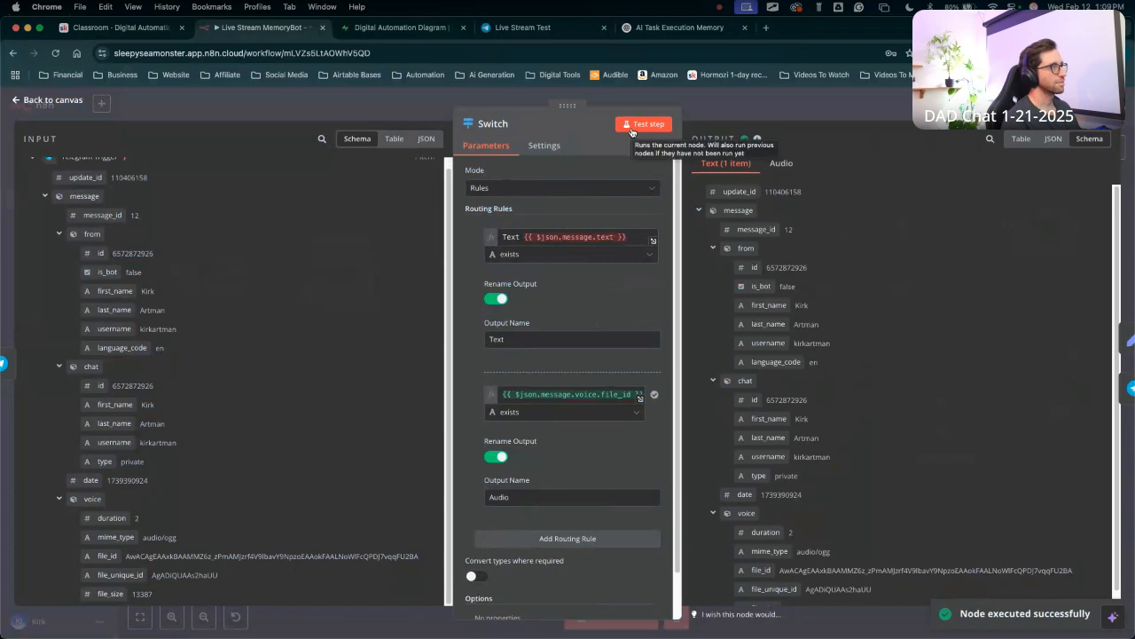
# Add the Ignore Case option to the Switch node and test the step.
pyautogui.scroll(-3, 475, 568)
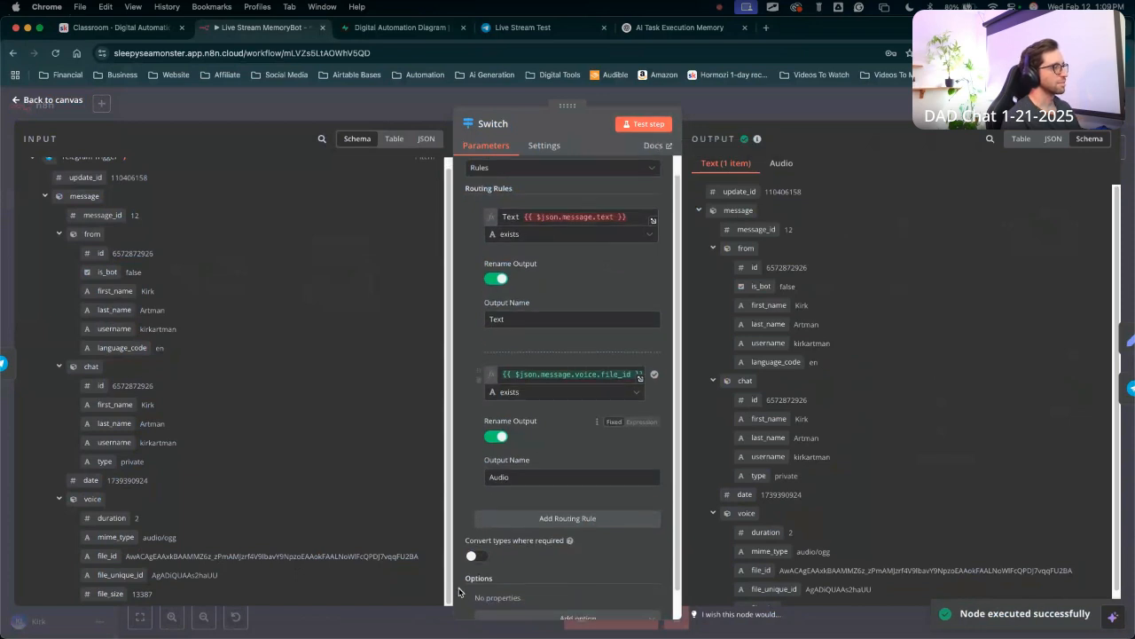
pyautogui.click(523, 586)
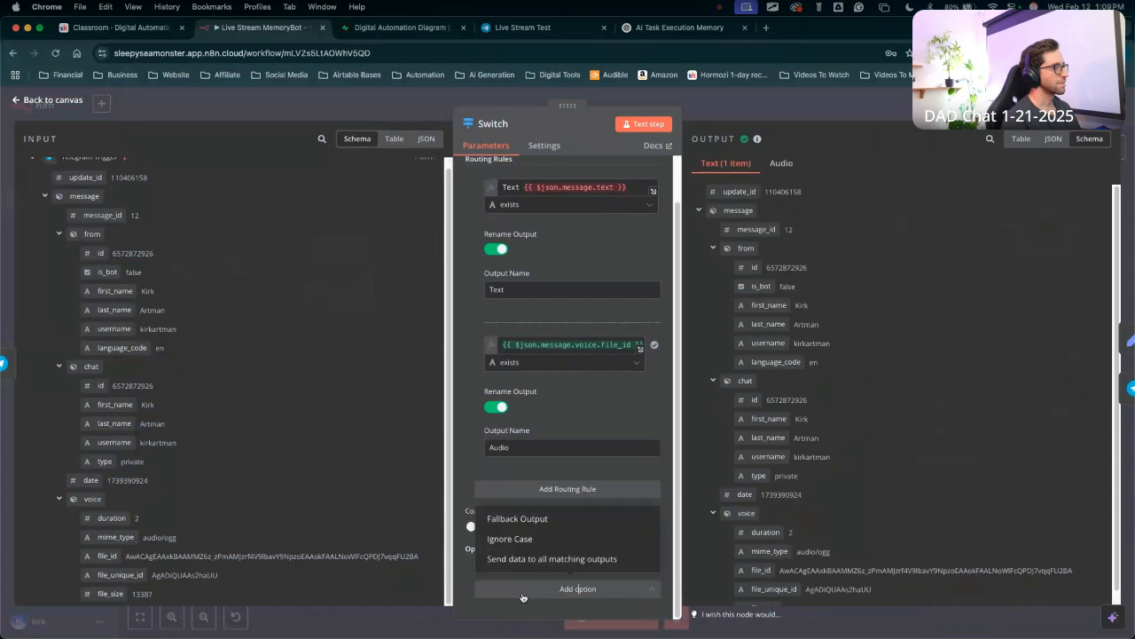
pyautogui.click(507, 542)
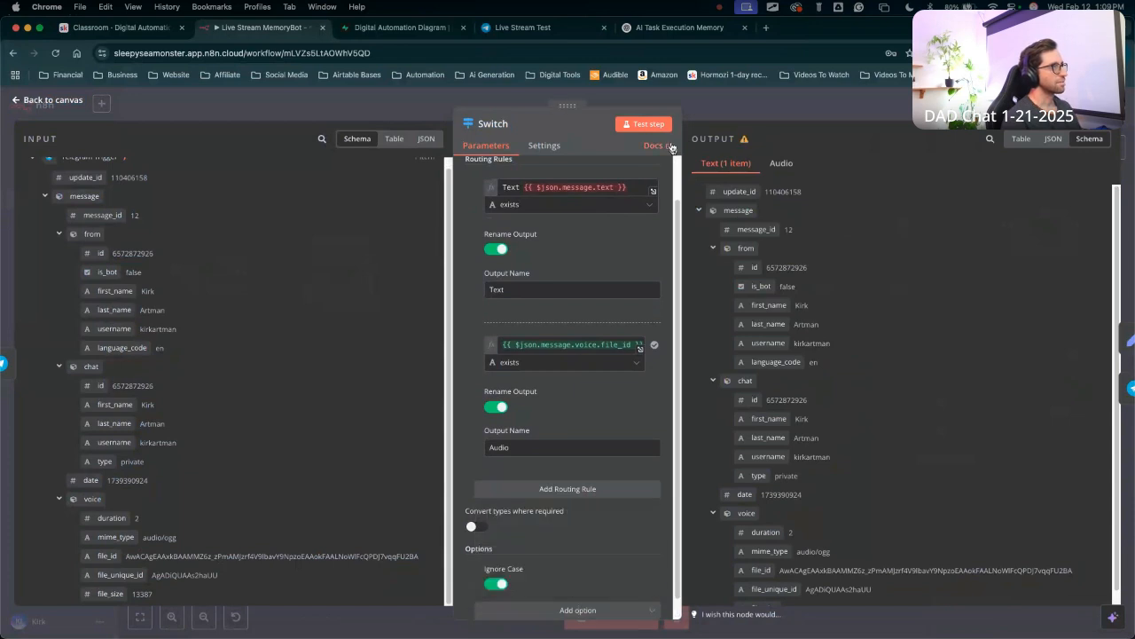
pyautogui.click(661, 125)
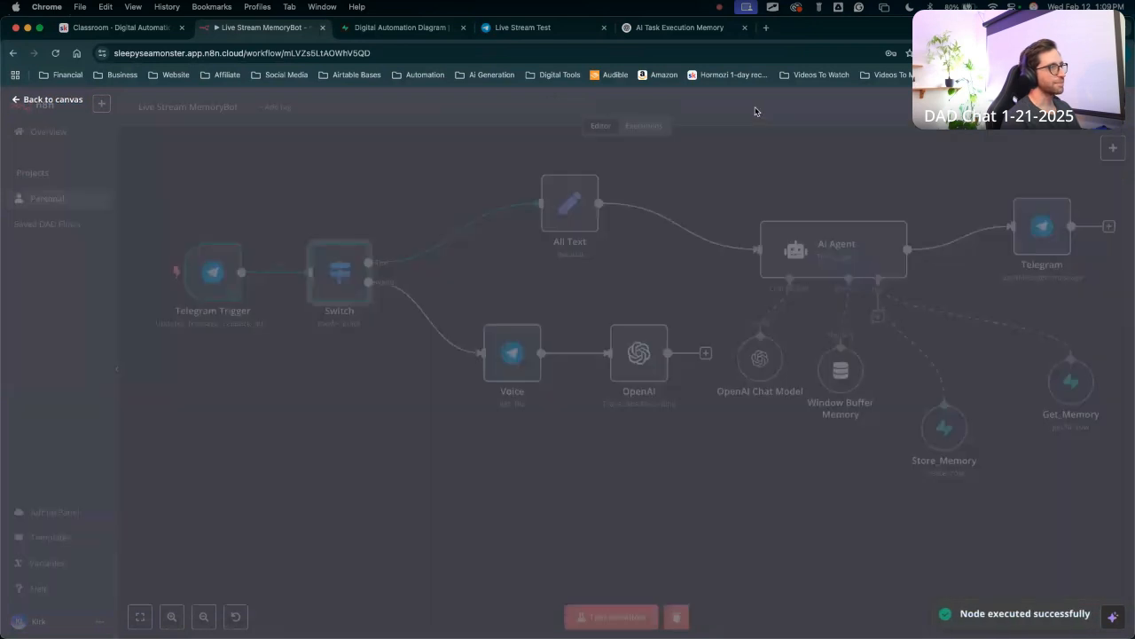
pyautogui.click(758, 112)
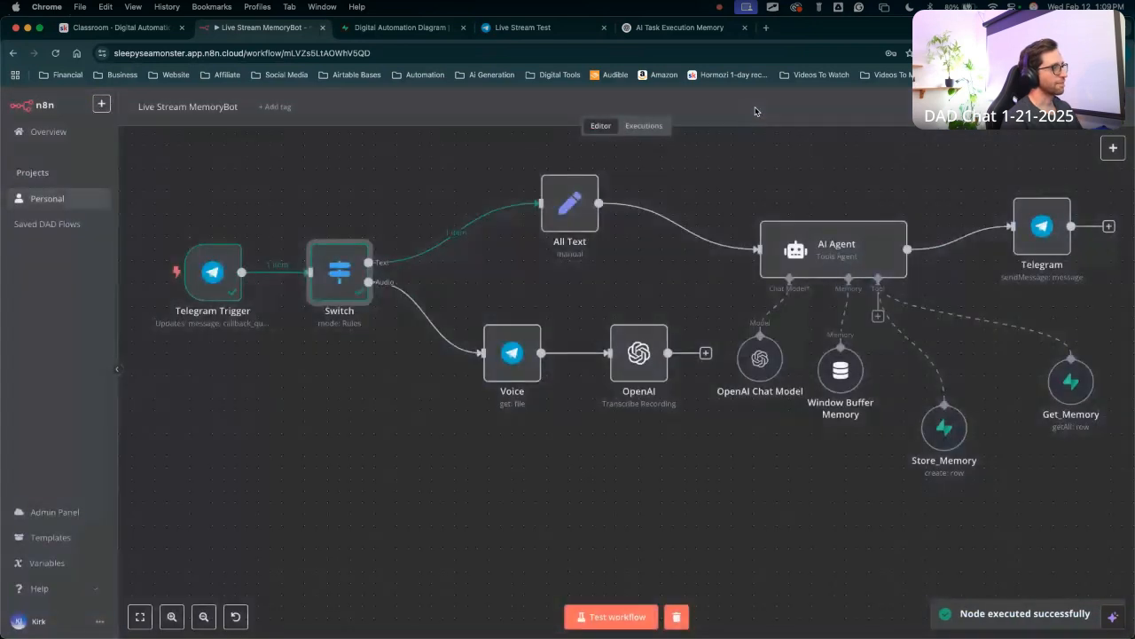
# Start a workflow test, send a new voice message to the Live Stream Test bot in Telegram, and return to n8n.
pyautogui.click(607, 615)
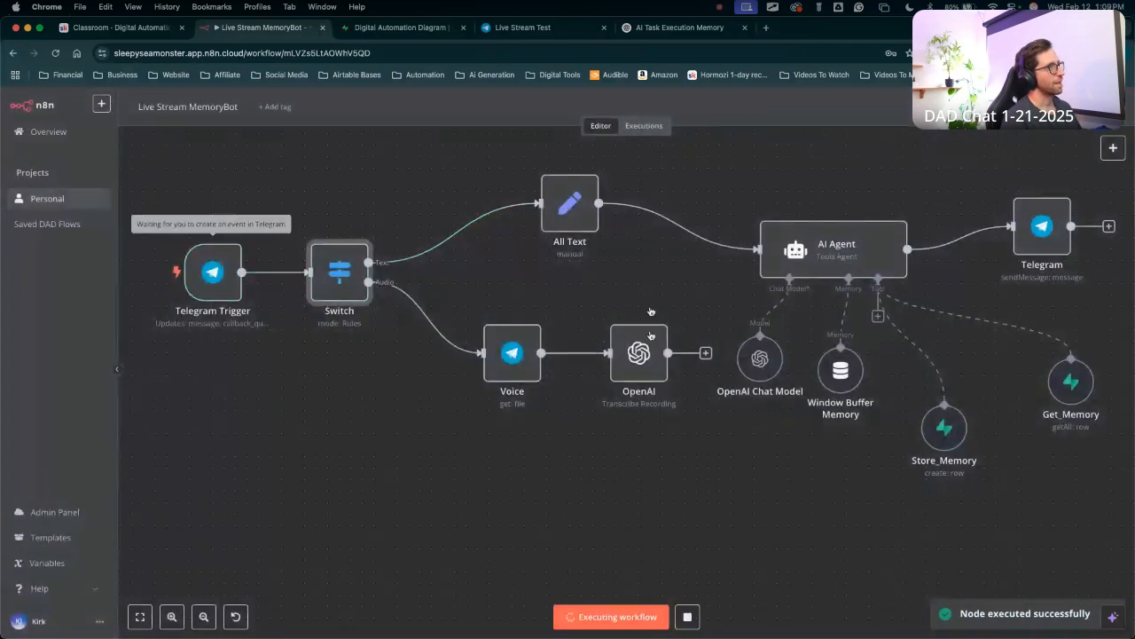
pyautogui.click(507, 33)
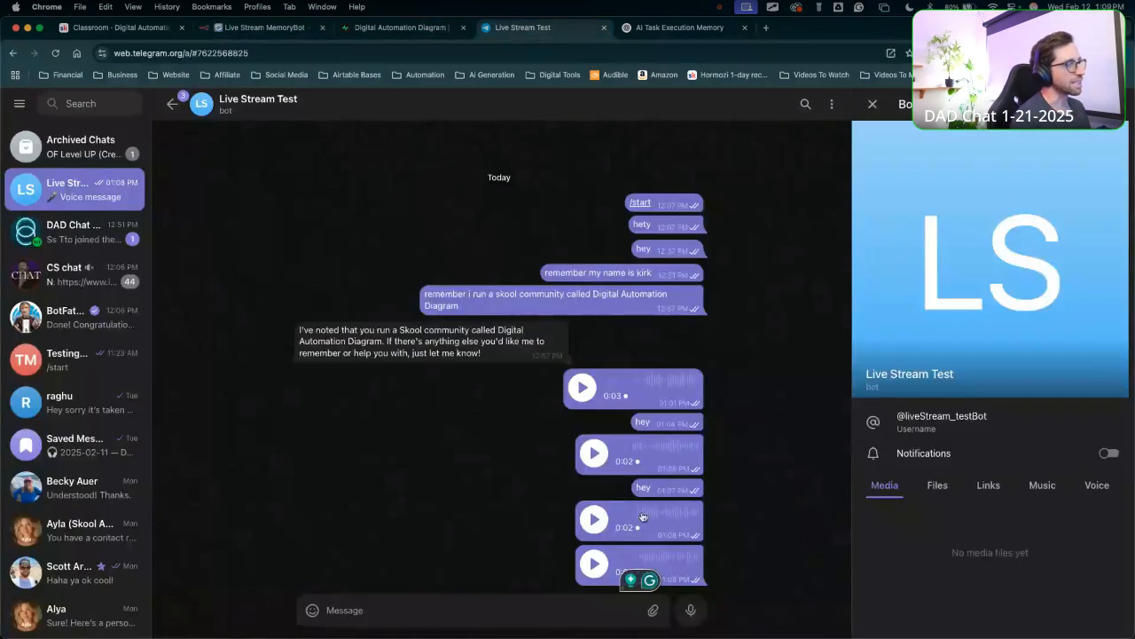
pyautogui.click(691, 609)
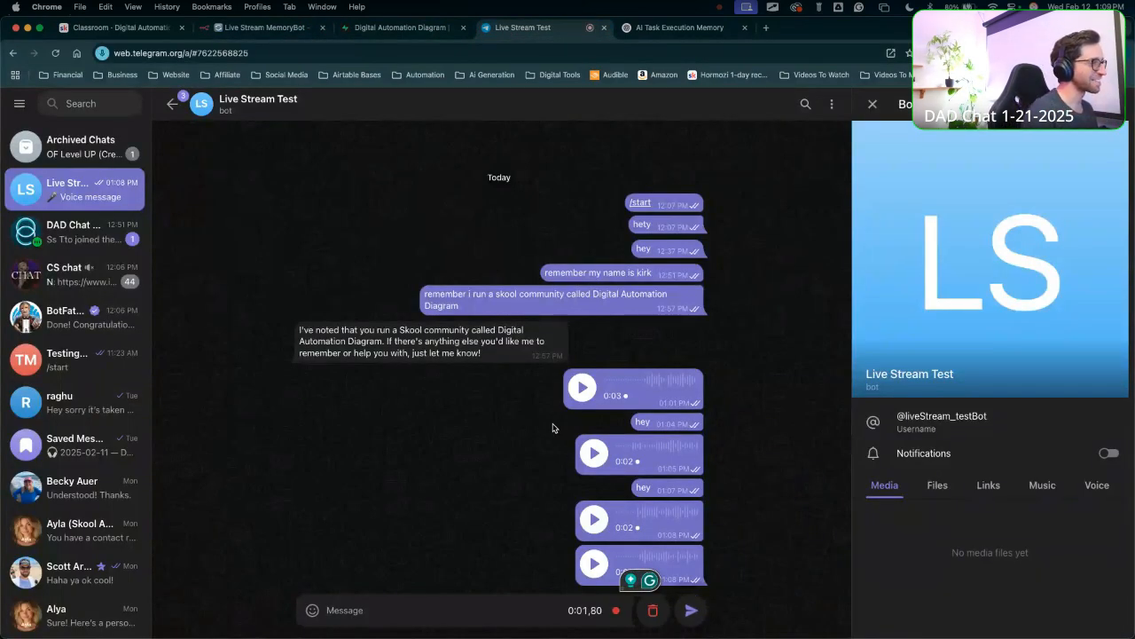
pyautogui.click(690, 609)
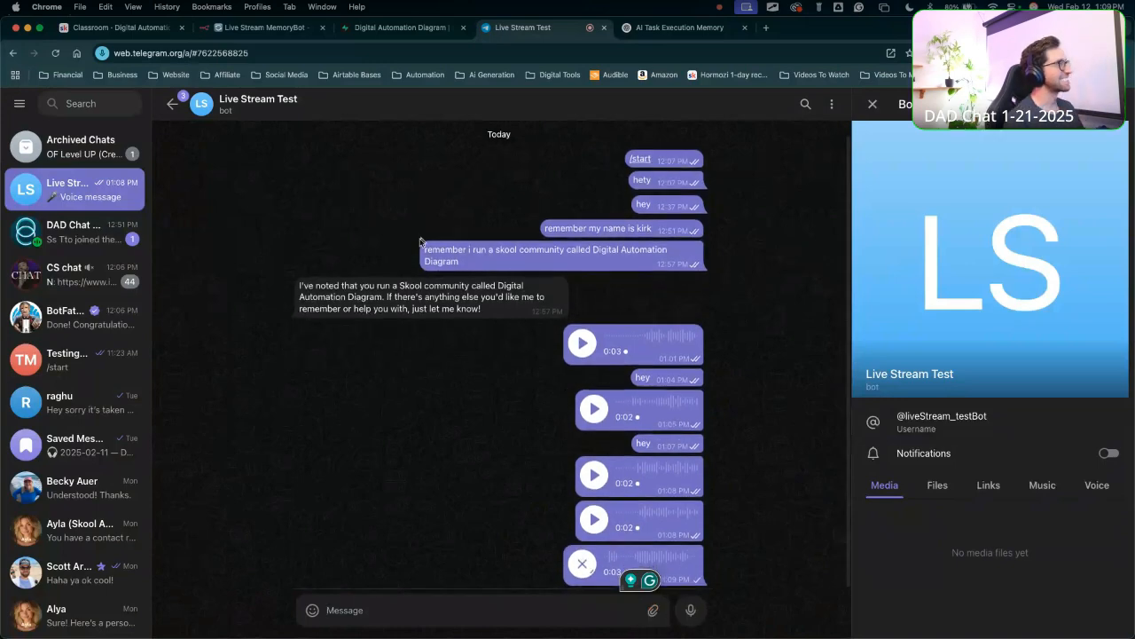
pyautogui.click(254, 28)
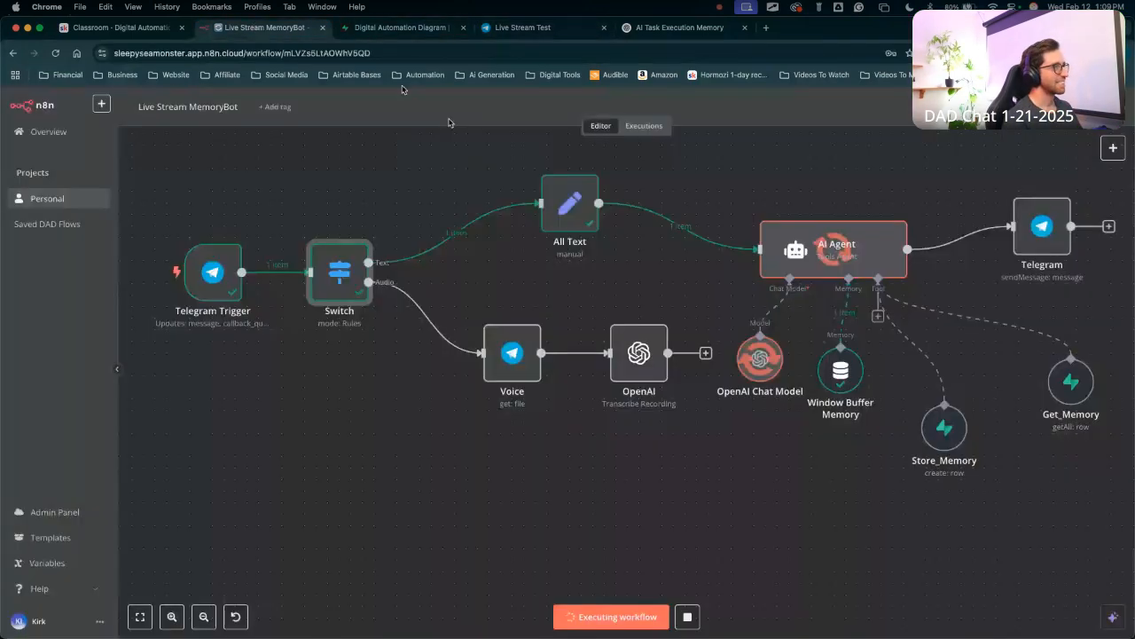
# Change the Voice node's Telegram credential to Live Stream Test.
pyautogui.doubleClick(517, 351)
pyautogui.click(517, 183)
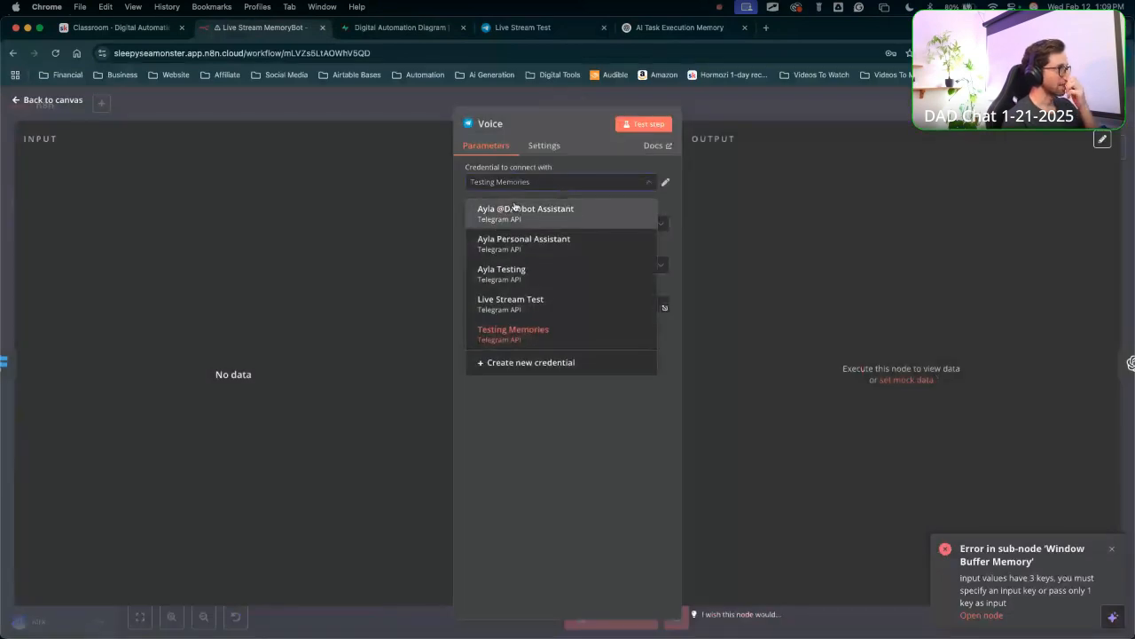
pyautogui.click(514, 302)
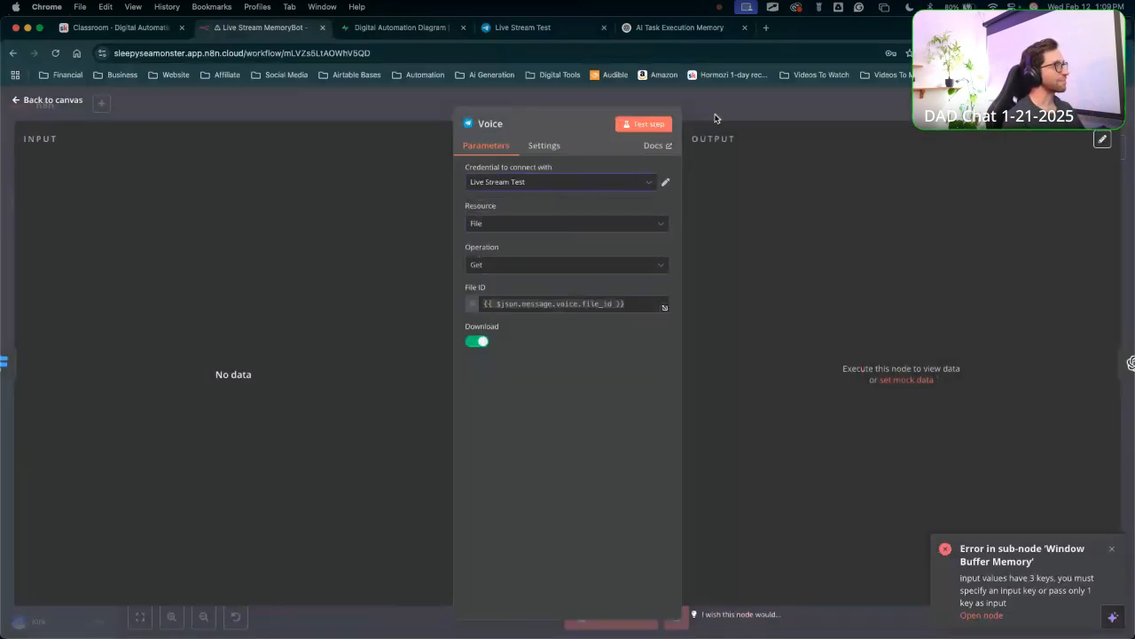
pyautogui.click(717, 113)
# Test the Switch node on the new voice message and compare its input data, routing rules and output branches.
pyautogui.doubleClick(339, 271)
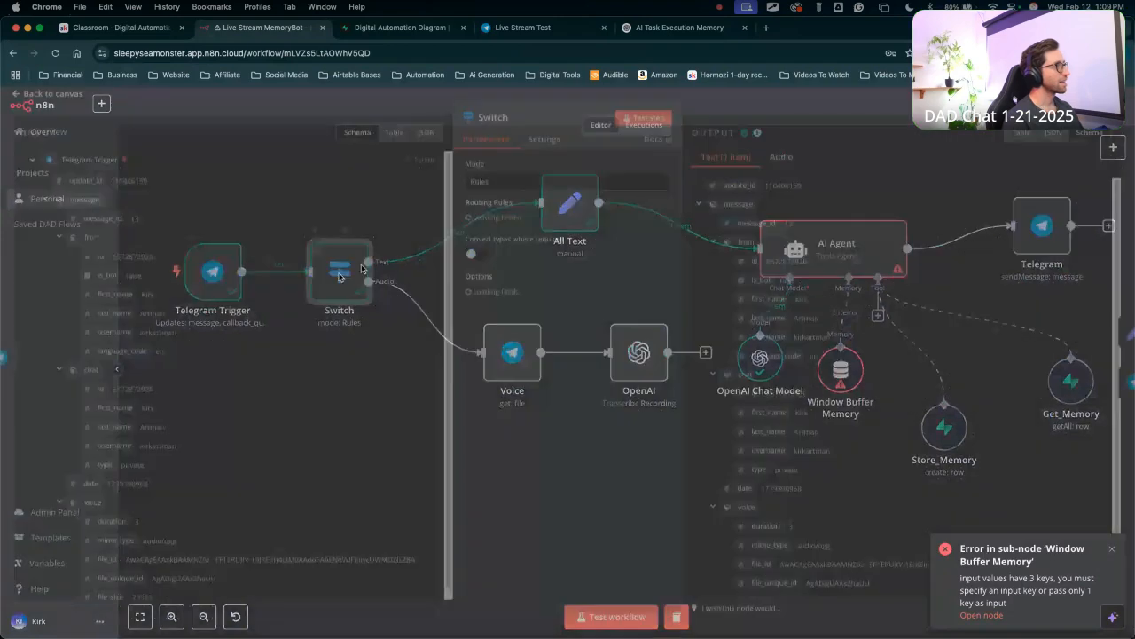
pyautogui.scroll(-2, 474, 222)
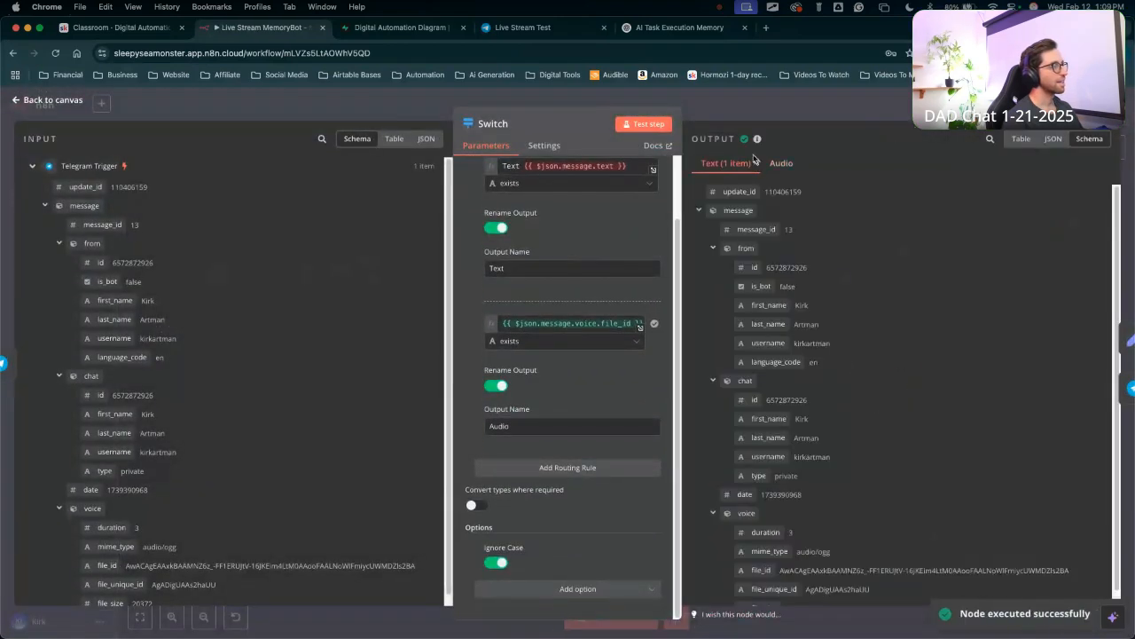
pyautogui.click(720, 122)
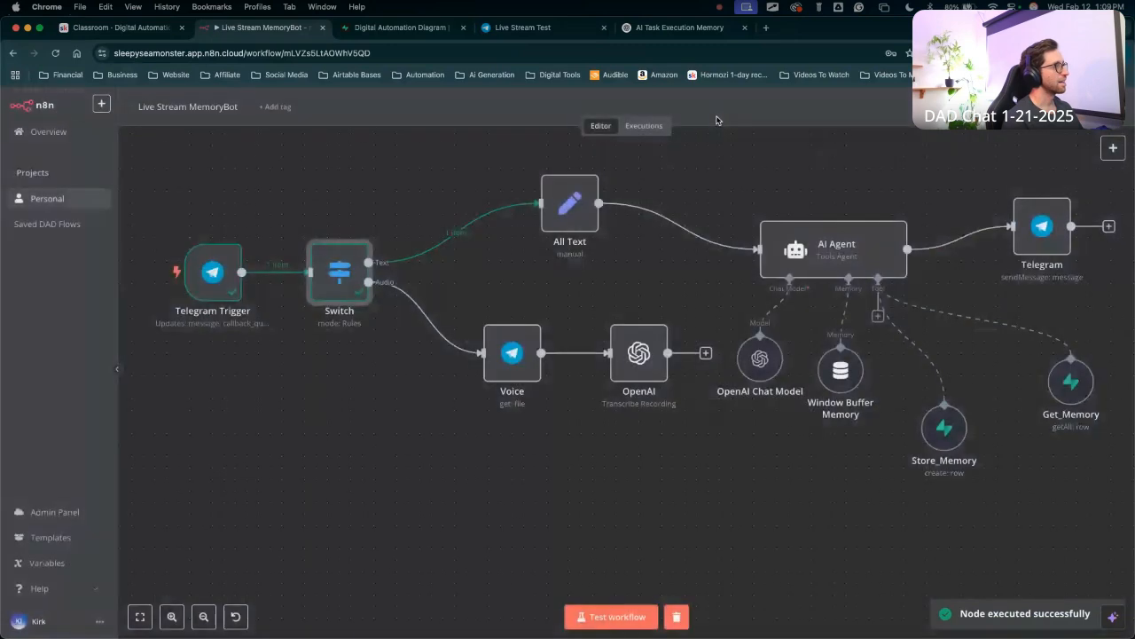
pyautogui.doubleClick(337, 270)
pyautogui.scroll(-1, 194, 431)
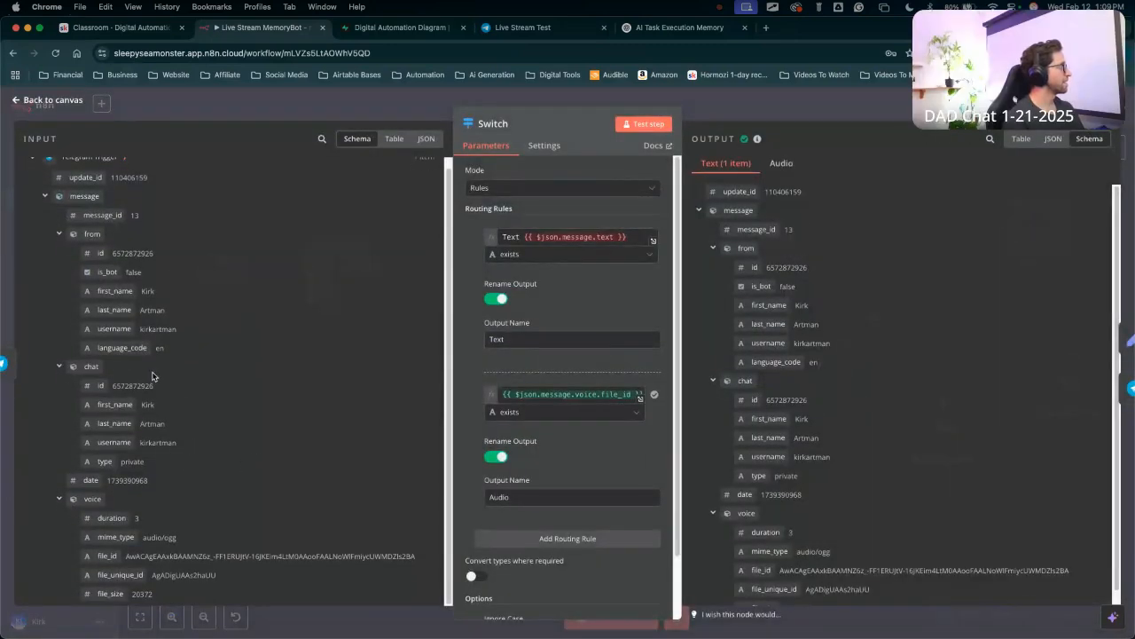
pyautogui.scroll(1, 153, 376)
pyautogui.scroll(-1, 195, 452)
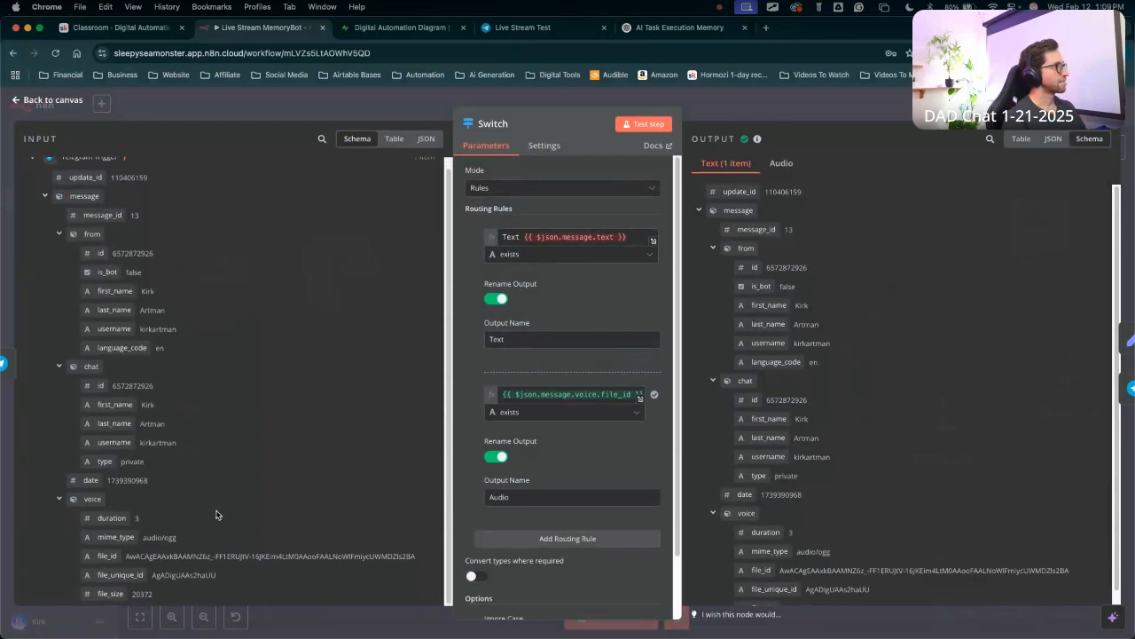
pyautogui.click(707, 92)
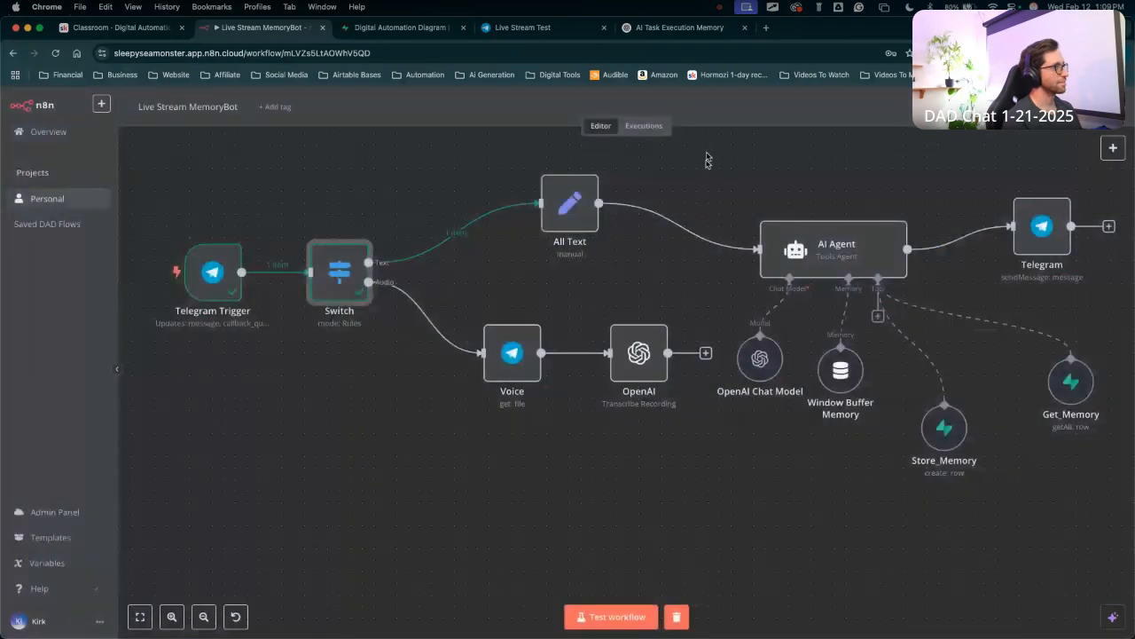
# Start another test run of the workflow.
pyautogui.click(614, 617)
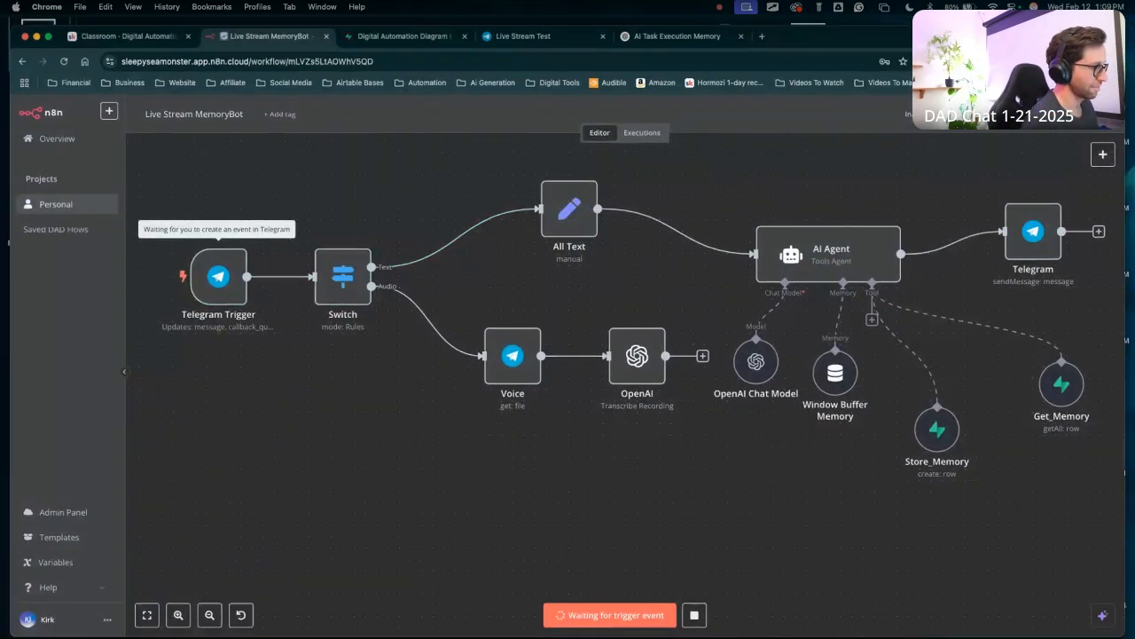
pyautogui.hotkey('ctrl', 'Up')
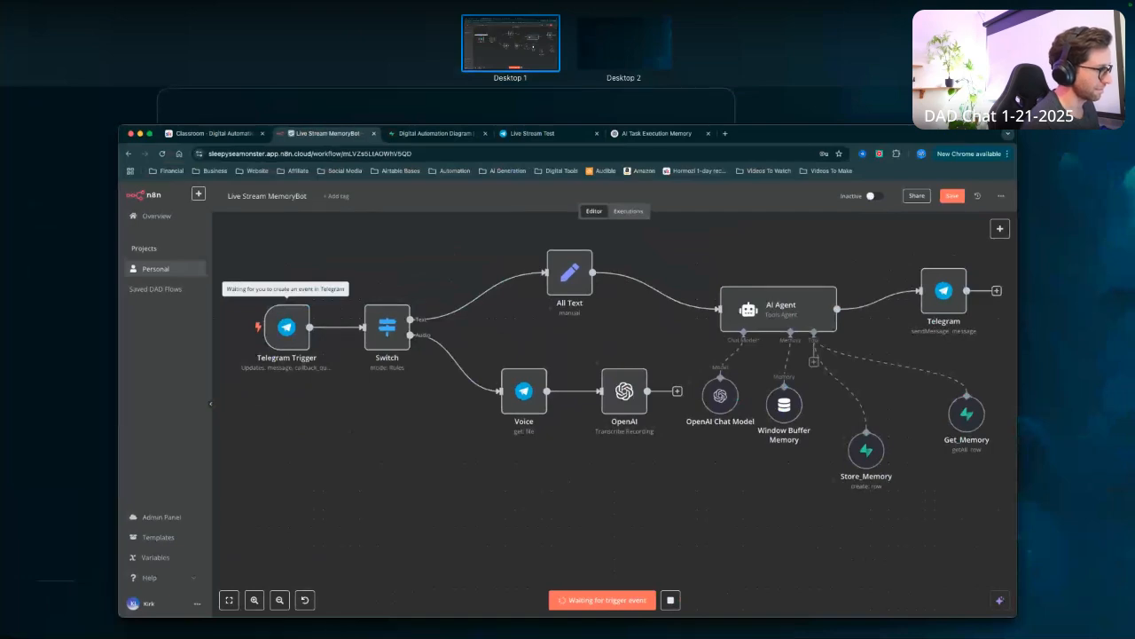
pyautogui.hotkey('ctrl', 'Up')
pyautogui.hotkey('ctrl', 'Up')
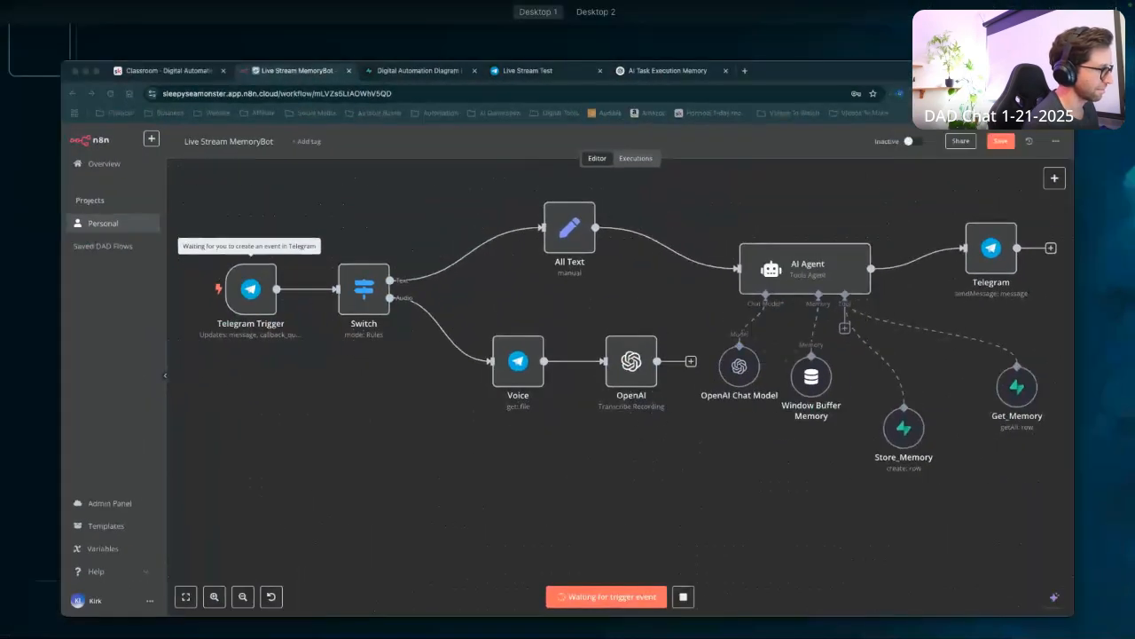
pyautogui.hotkey('ctrl', 'Up')
pyautogui.hotkey('ctrl', 'Up')
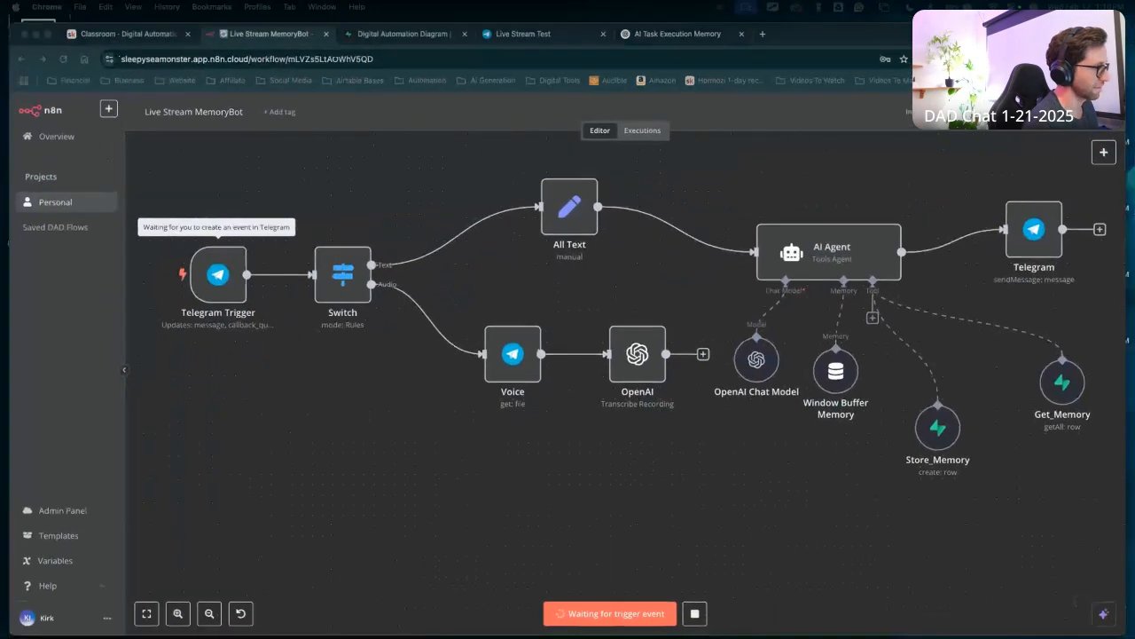
pyautogui.hotkey('ctrl', 'Up')
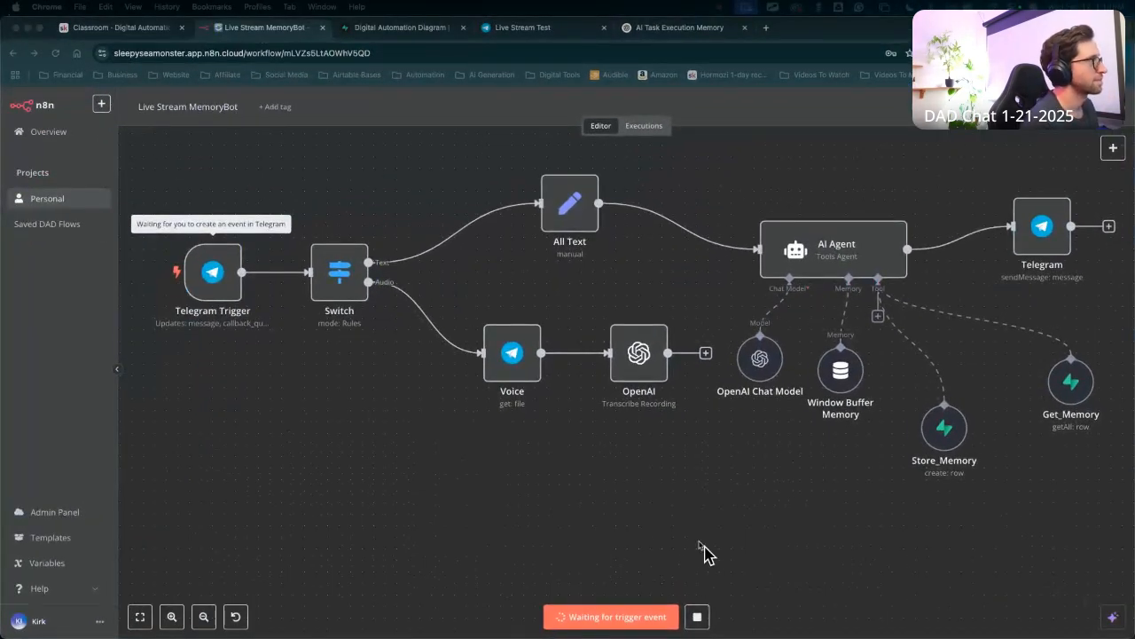
# Switch to Telegram and record and send another voice message to the Live Stream Test bot.
pyautogui.click(521, 28)
pyautogui.click(698, 611)
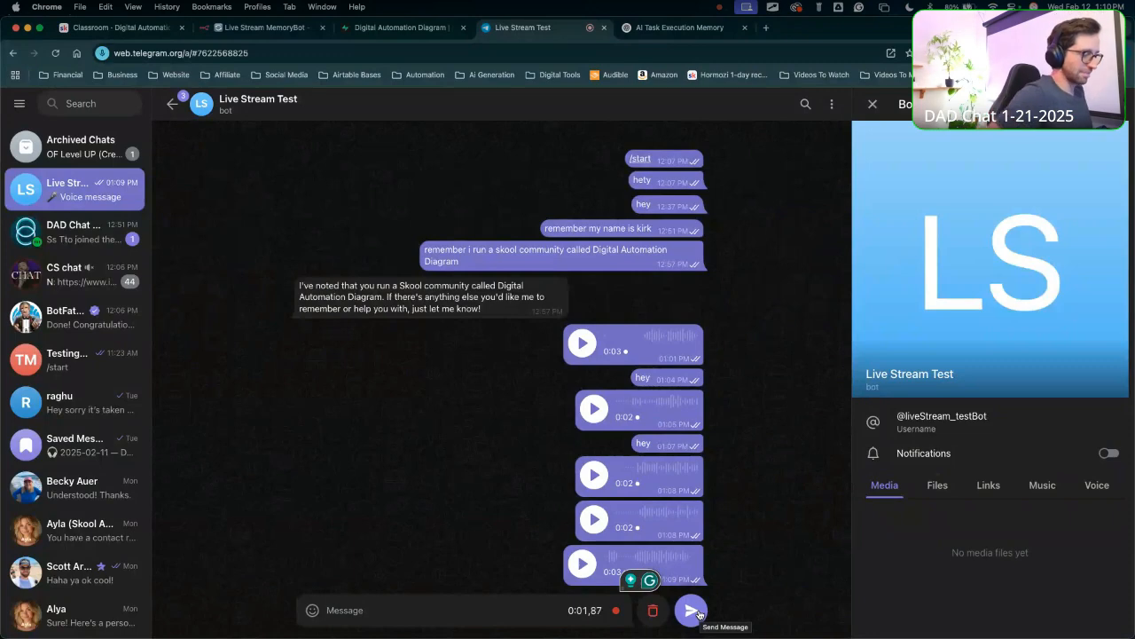
pyautogui.click(691, 611)
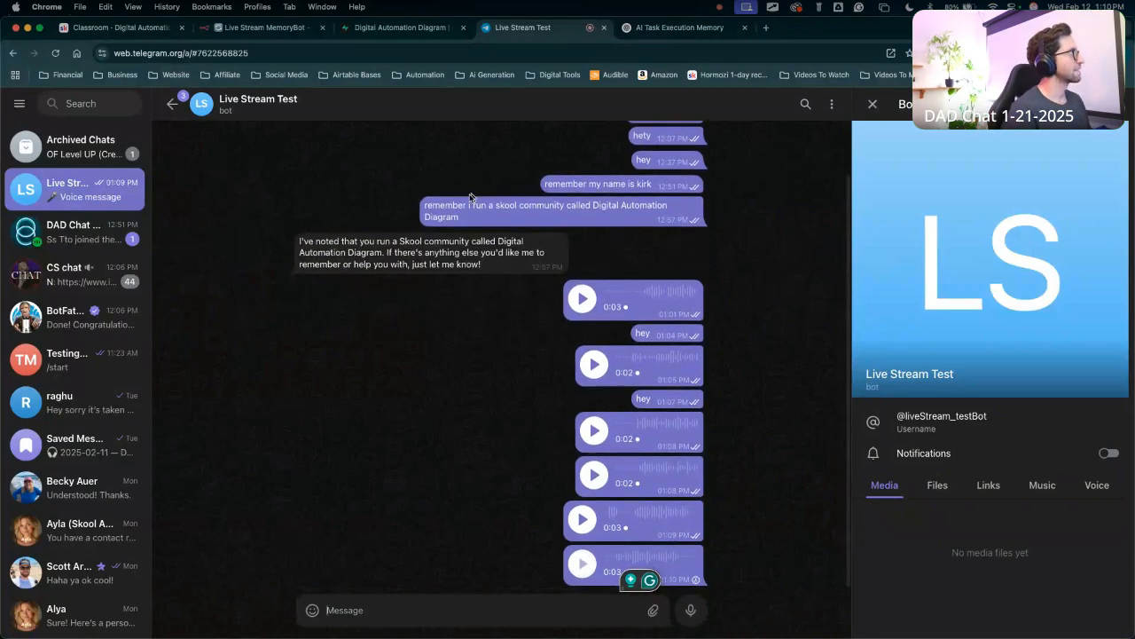
# Switch back to the n8n workflow and inspect the All Text node's mapping and the Switch node's routing of the voice message.
pyautogui.hotkey('ctrl', 'Up')
pyautogui.click(310, 91)
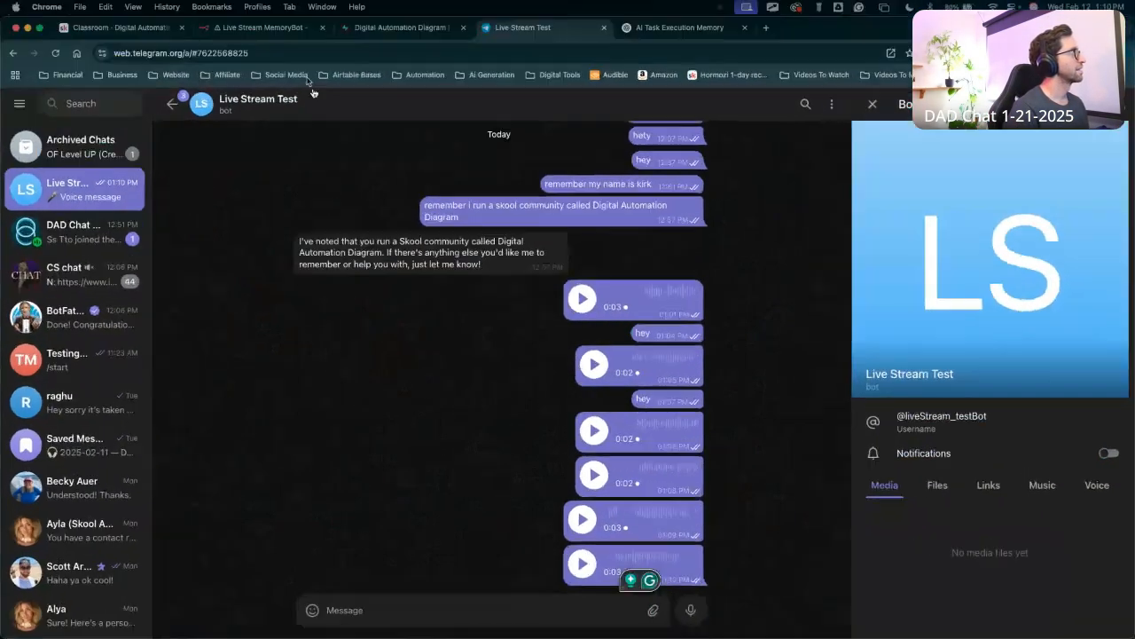
pyautogui.click(289, 34)
pyautogui.hscroll(3, 467, 202)
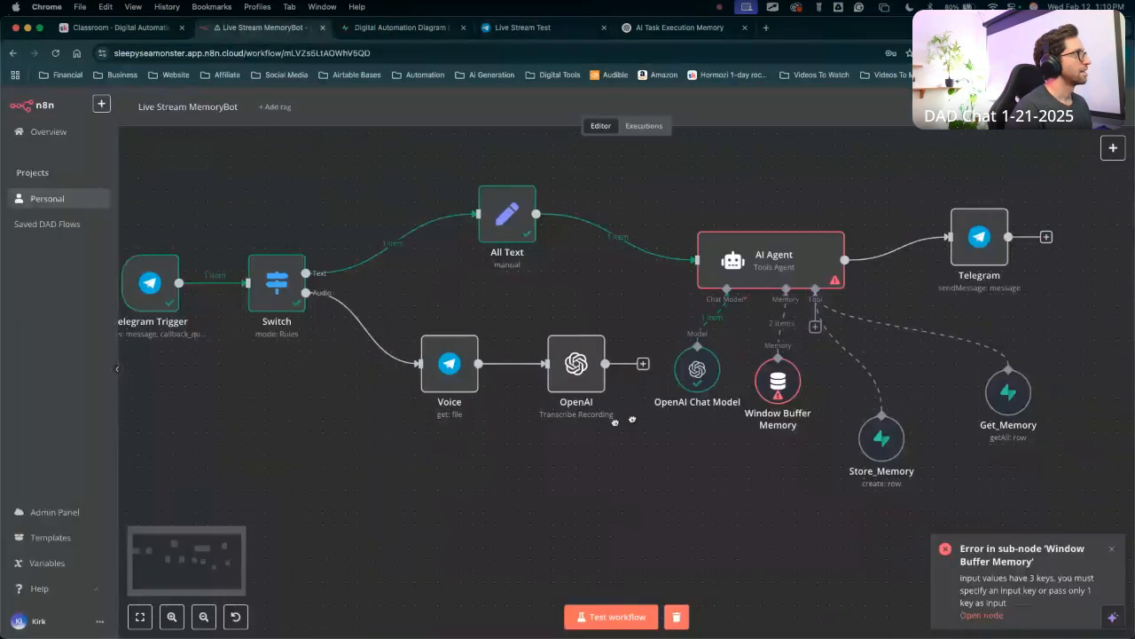
pyautogui.doubleClick(467, 202)
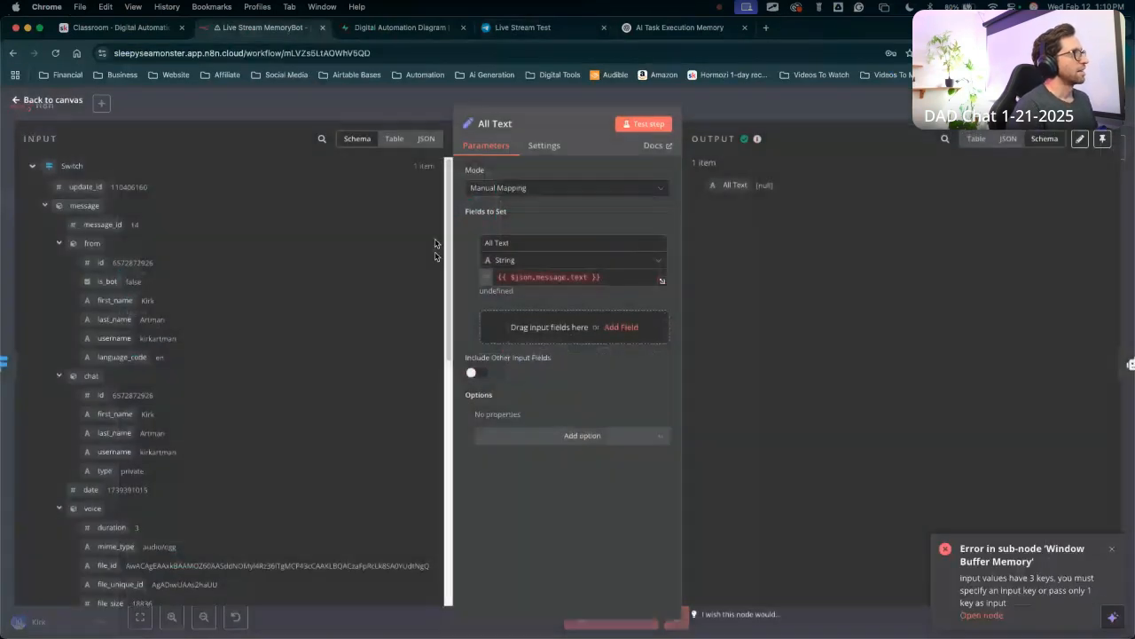
pyautogui.click(712, 92)
pyautogui.click(242, 279)
pyautogui.doubleClick(242, 278)
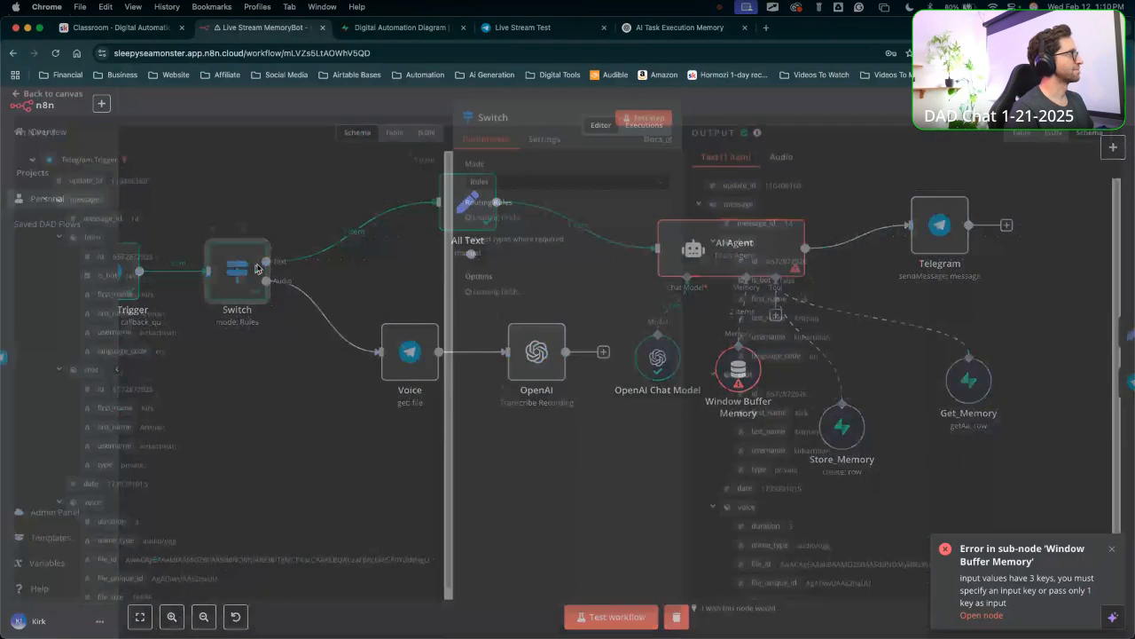
pyautogui.click(696, 118)
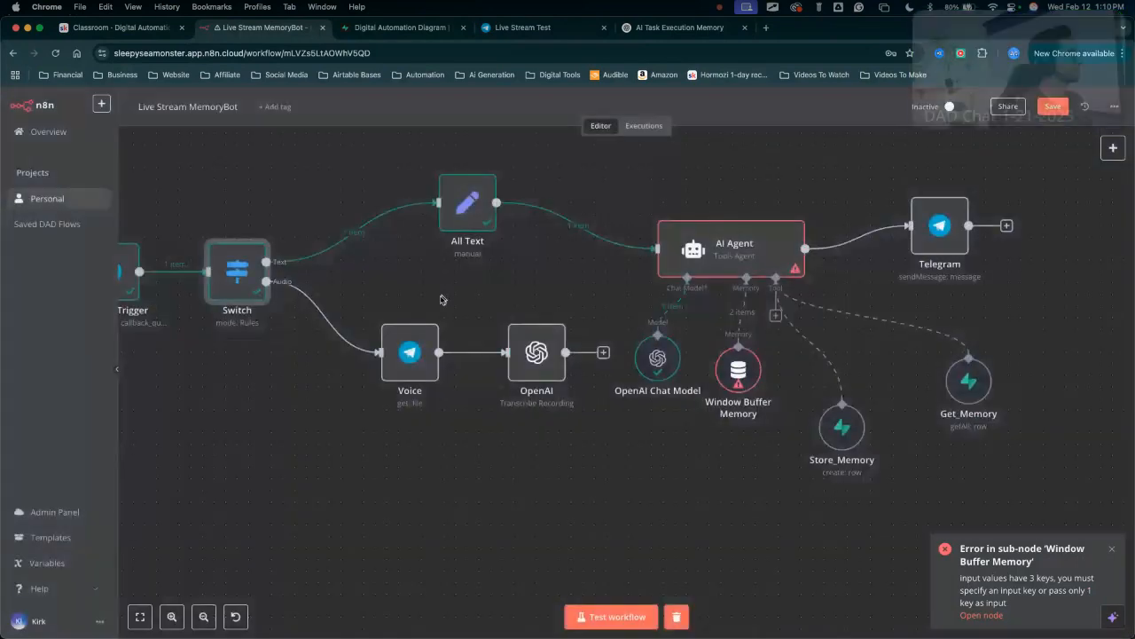
# Remove the connections from the Switch node's Text and Audio outputs to the All Text and Voice nodes.
pyautogui.click(363, 233)
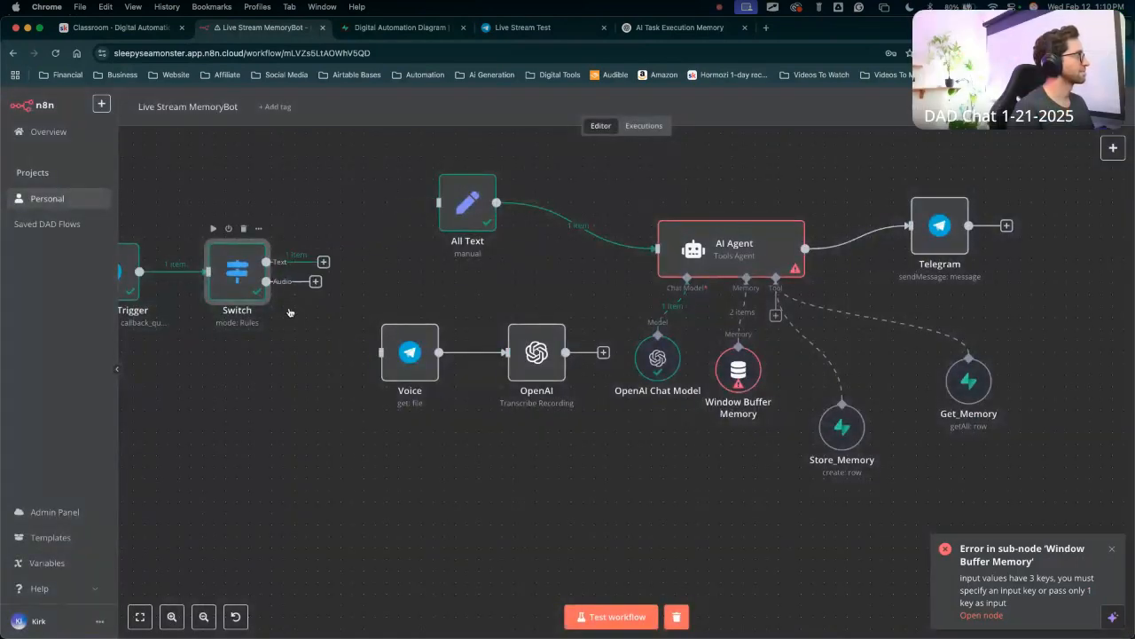
pyautogui.moveTo(263, 298); pyautogui.dragTo(365, 290)
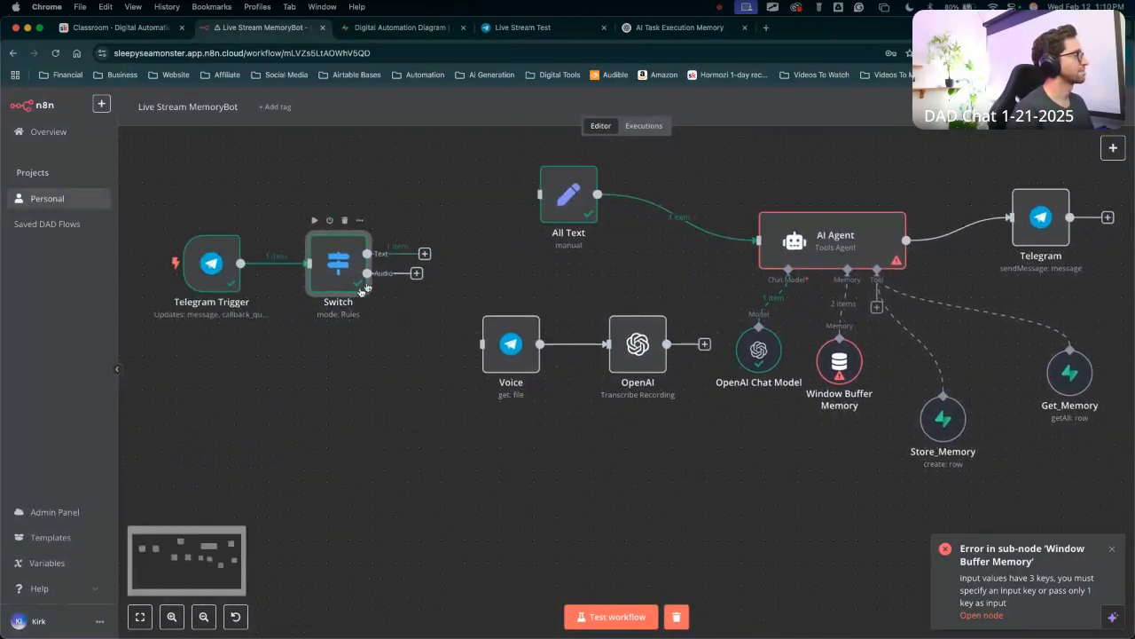
# Test the Switch node, move its Audio routing rule above the Text rule, and test the node again.
pyautogui.doubleClick(347, 271)
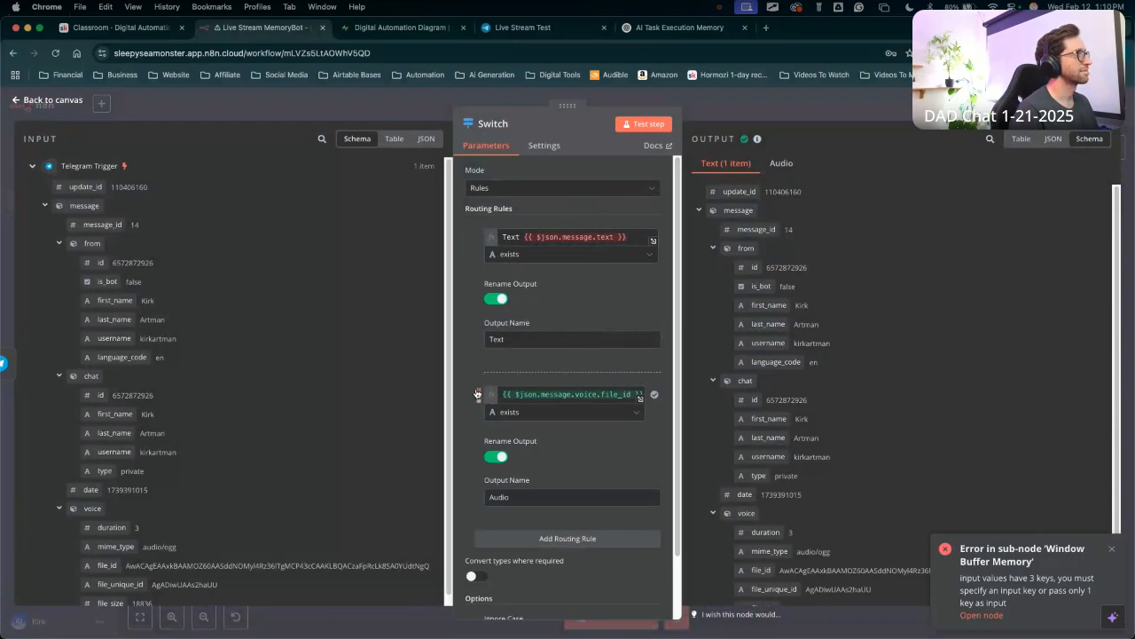
pyautogui.click(644, 123)
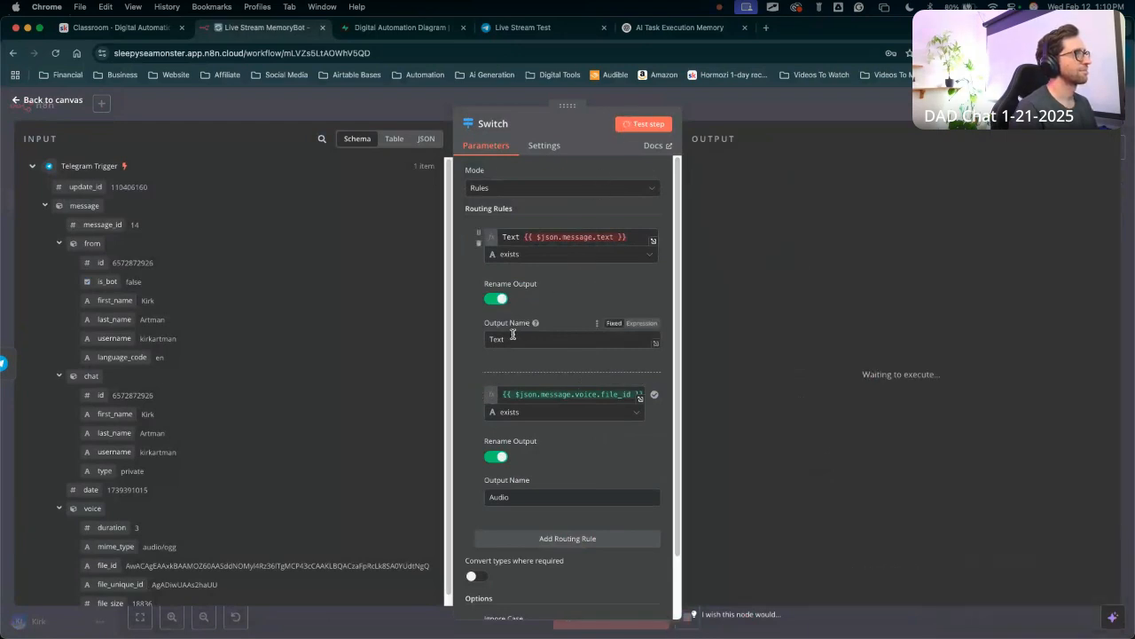
pyautogui.moveTo(480, 391); pyautogui.dragTo(480, 235)
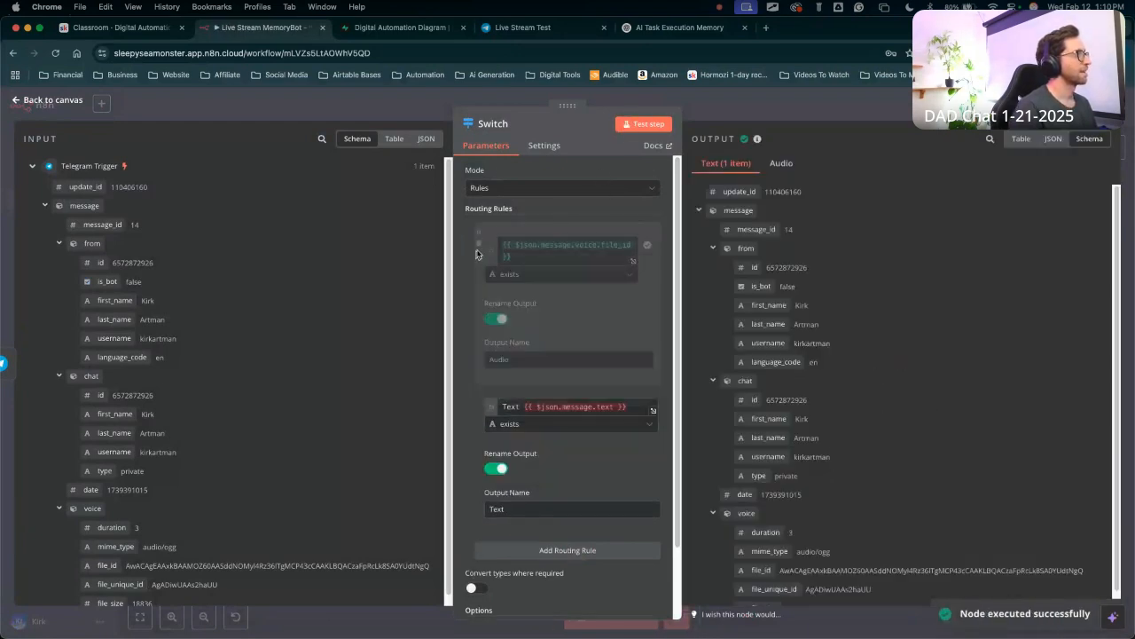
pyautogui.click(633, 125)
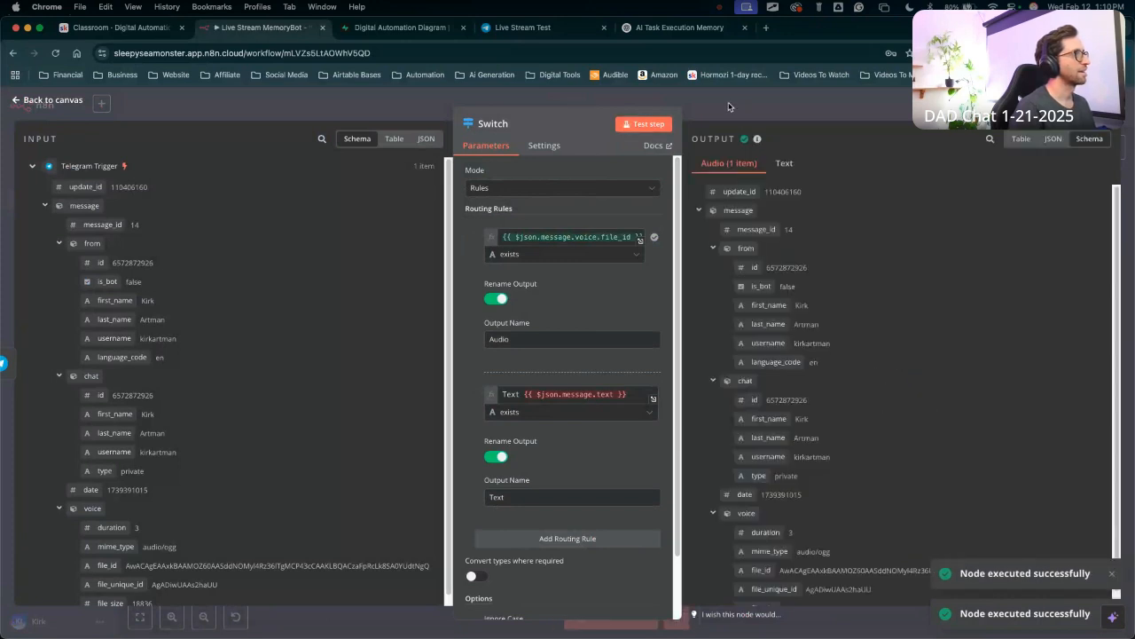
pyautogui.click(729, 102)
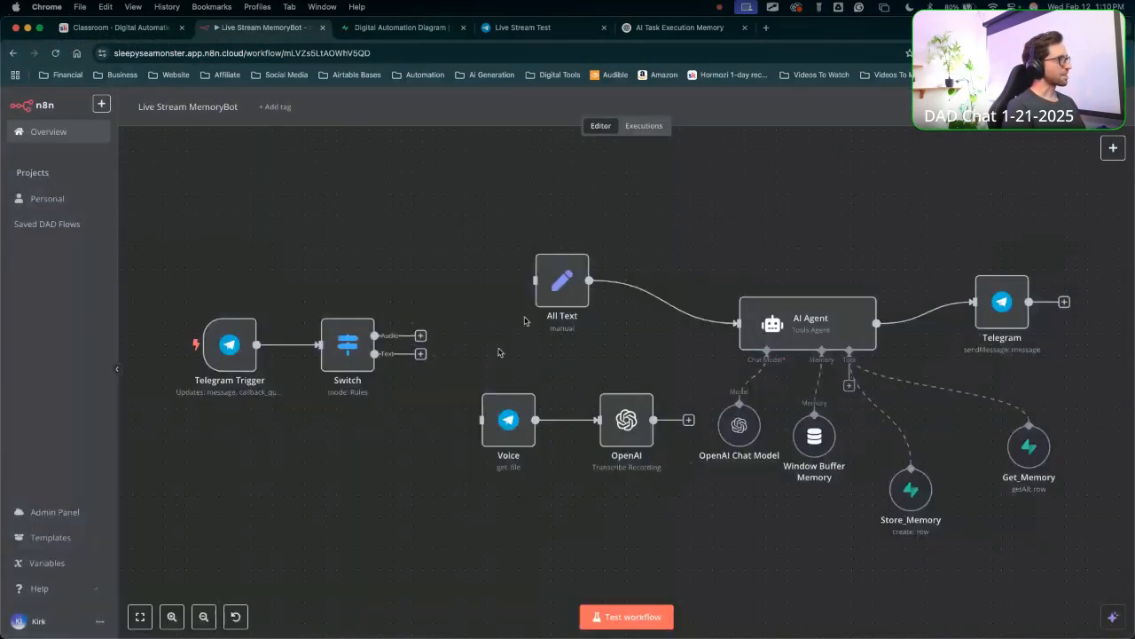
# Move the Switch node's Audio rule below the Text rule and start a workflow test run.
pyautogui.doubleClick(355, 348)
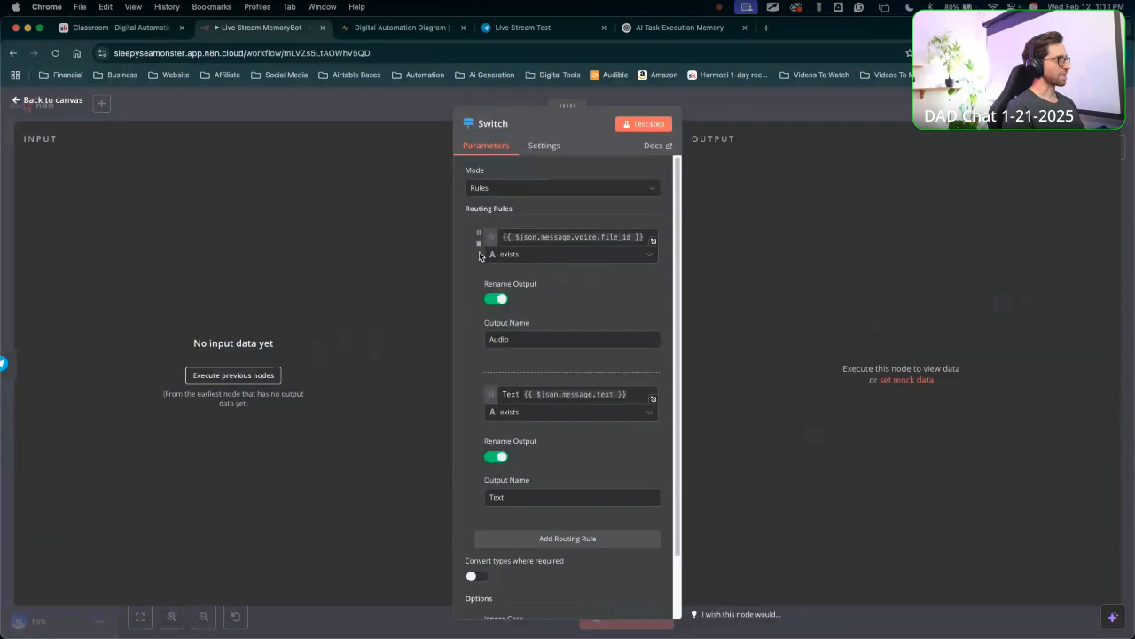
pyautogui.moveTo(479, 238); pyautogui.dragTo(537, 416)
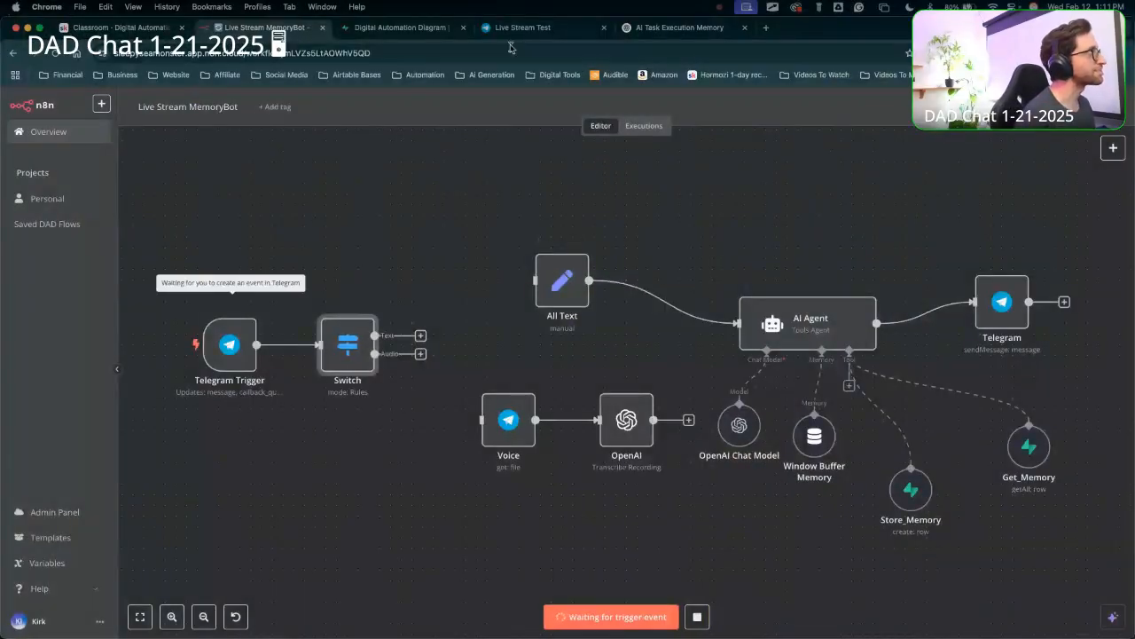
# Record and send a voice message to the Live Stream Test bot in Telegram, then check the Switch node's output in n8n.
pyautogui.click(528, 28)
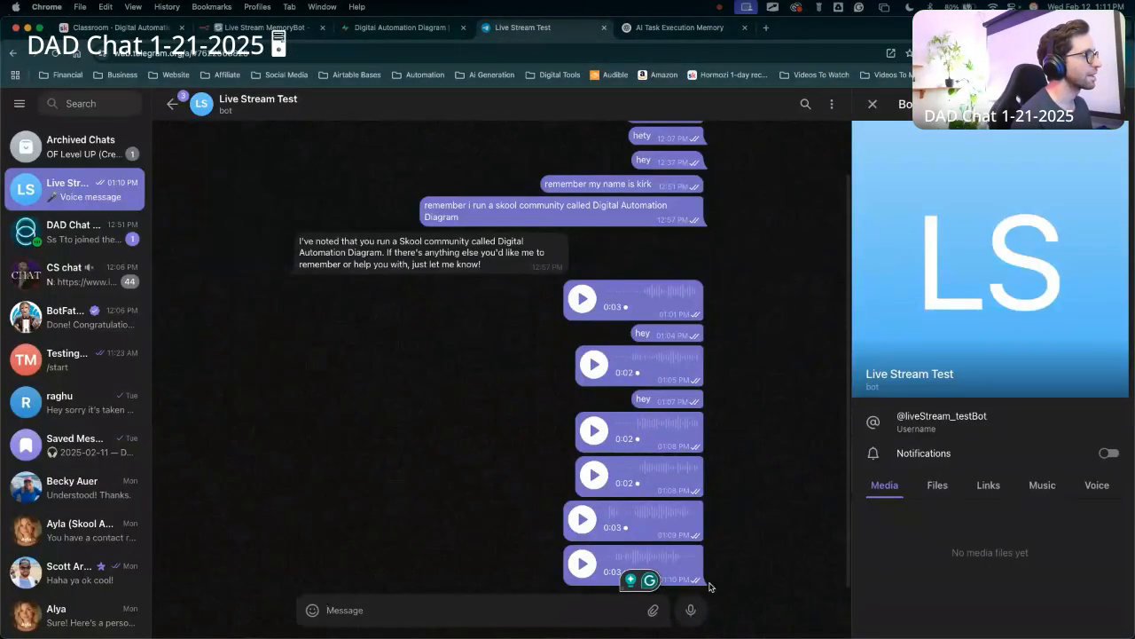
pyautogui.click(690, 610)
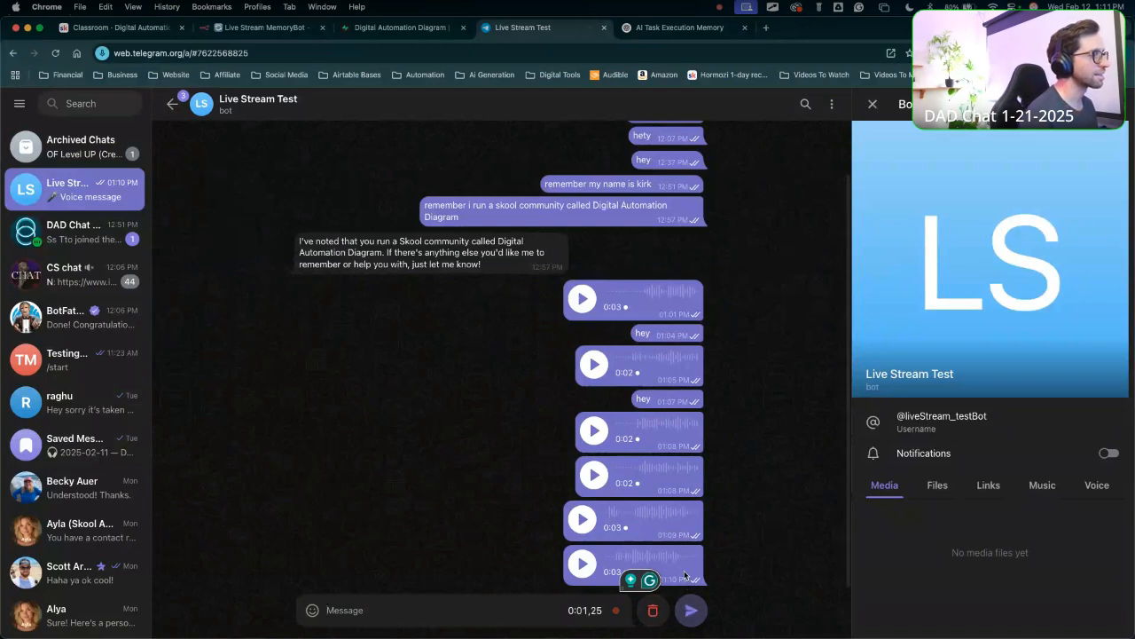
pyautogui.click(692, 609)
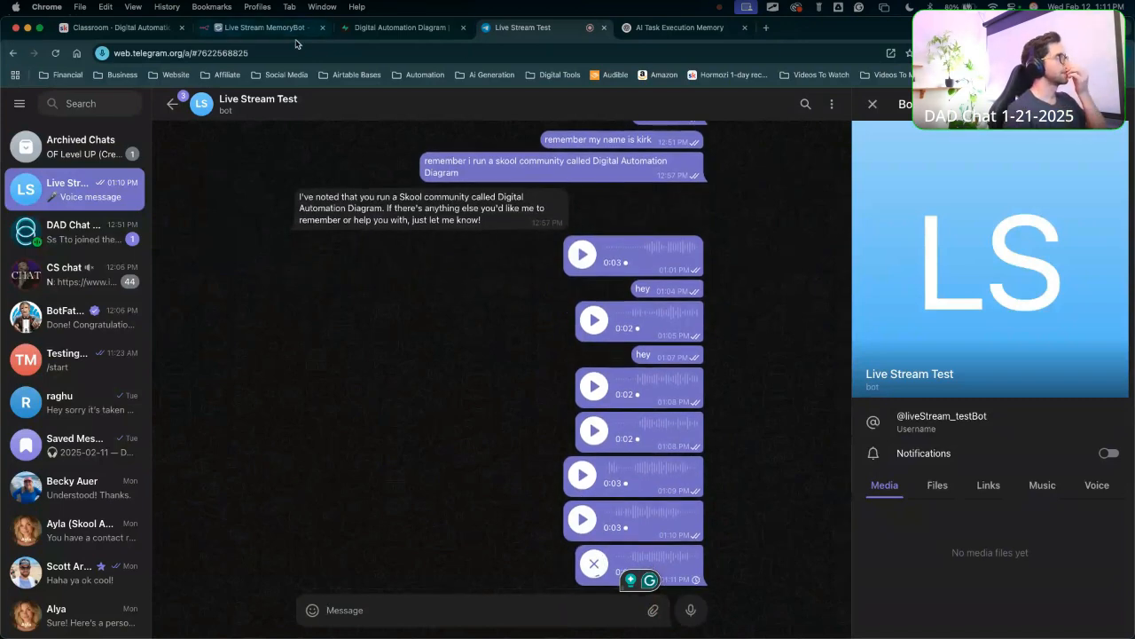
pyautogui.click(264, 27)
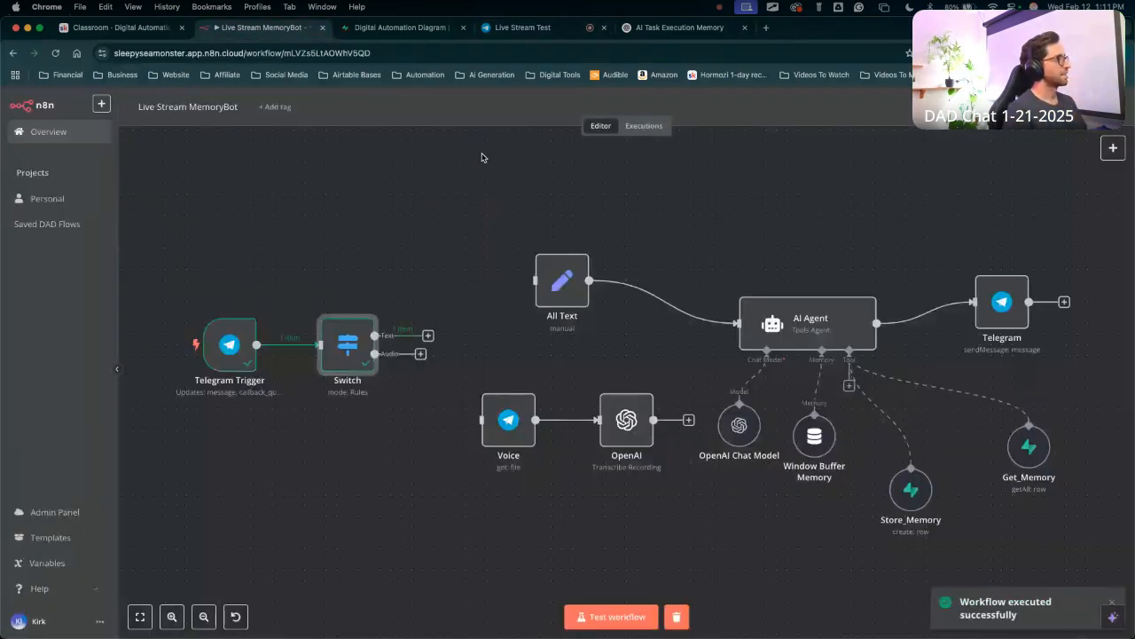
pyautogui.doubleClick(346, 346)
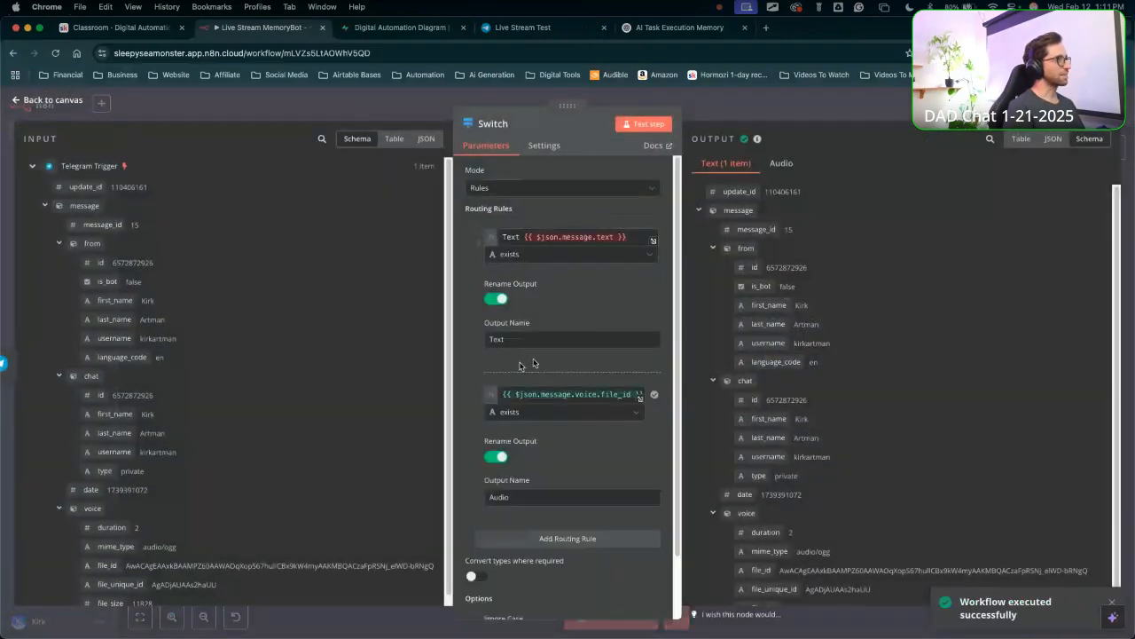
pyautogui.click(752, 106)
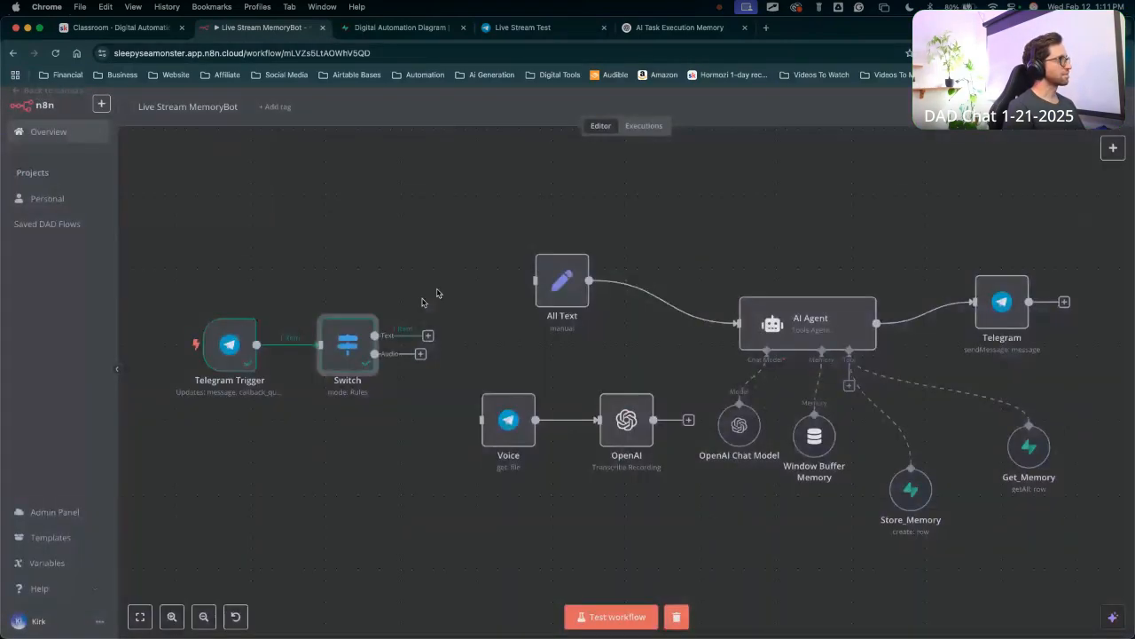
# Move the Switch node's Audio rule above the Text rule and test the node on the new voice message.
pyautogui.doubleClick(358, 364)
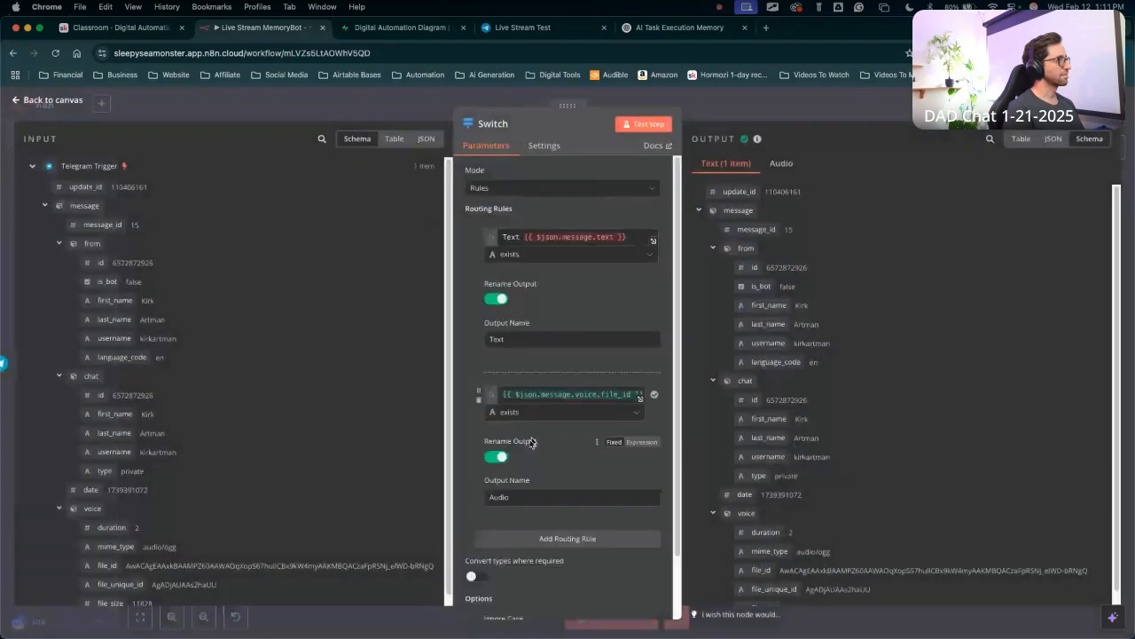
pyautogui.moveTo(480, 395); pyautogui.dragTo(489, 266)
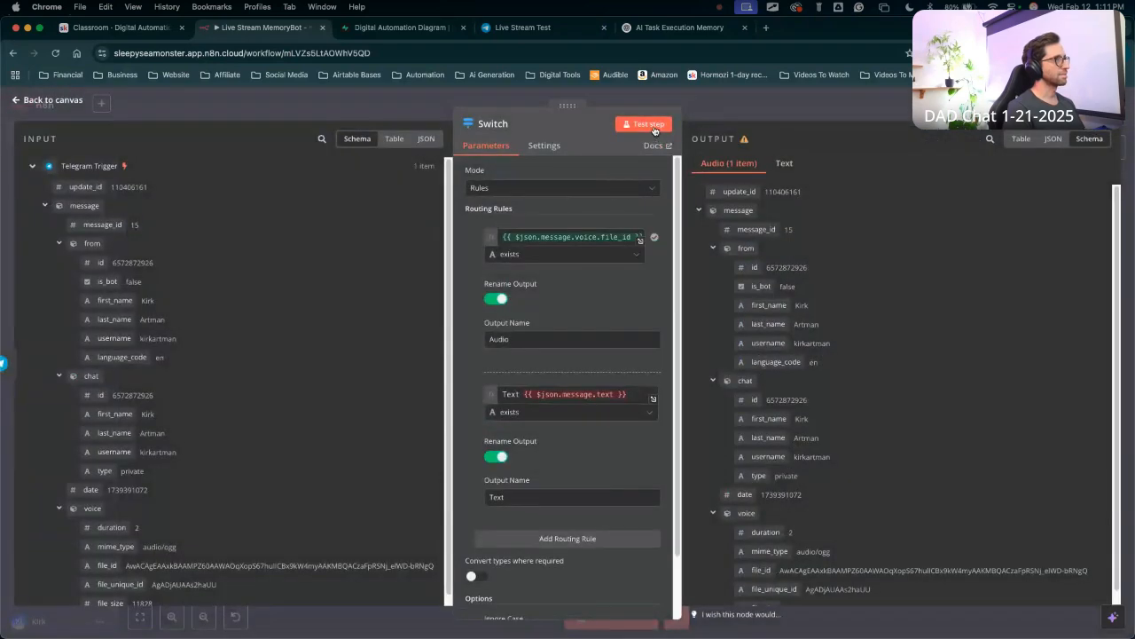
pyautogui.click(645, 123)
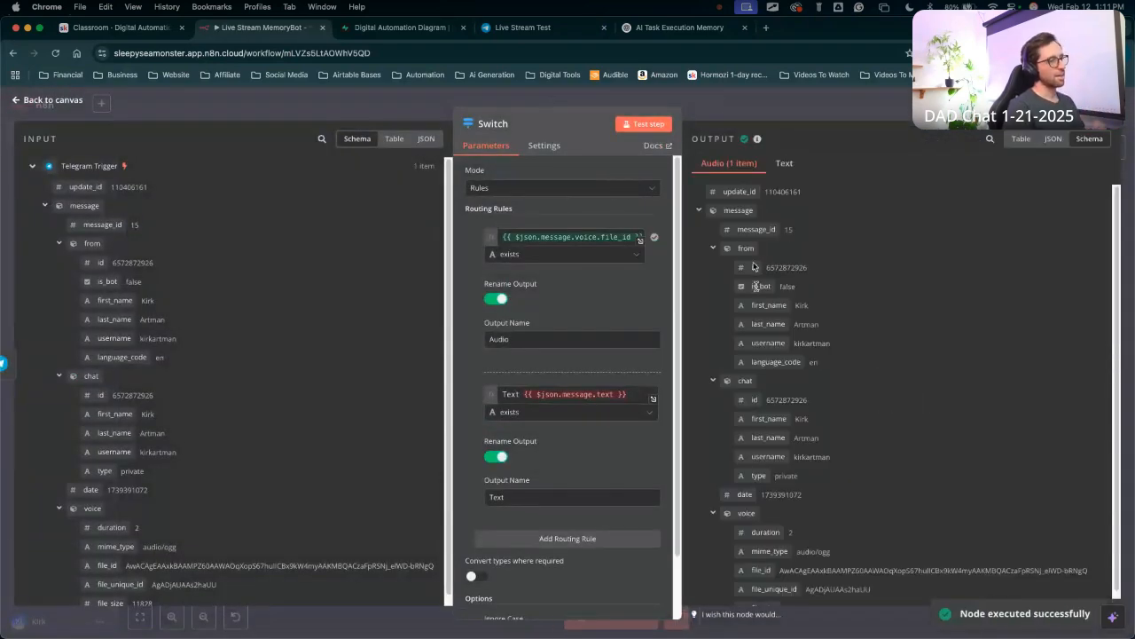
pyautogui.scroll(-1, 763, 404)
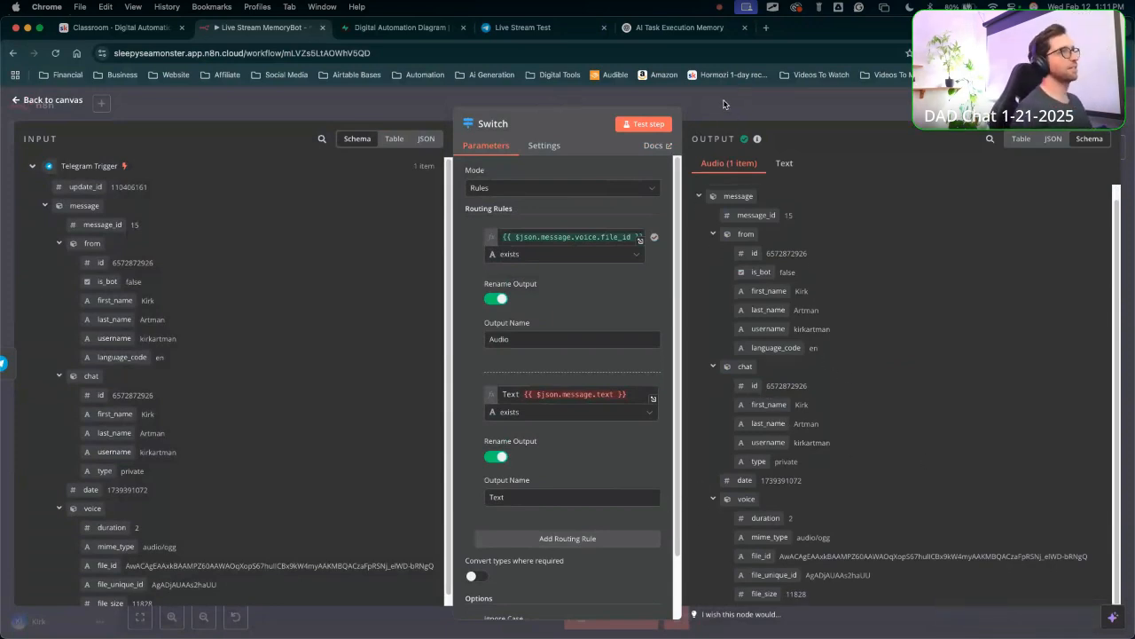
pyautogui.scroll(-1, 175, 496)
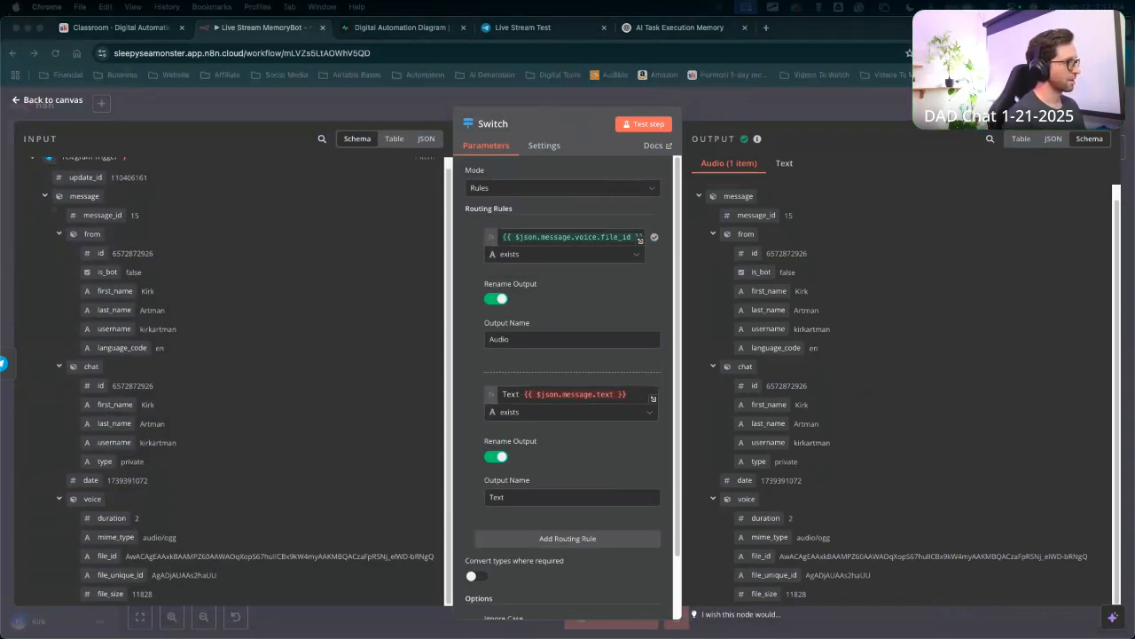
# Close the Switch node and inspect the Telegram Trigger's settings and output data.
pyautogui.click(334, 127)
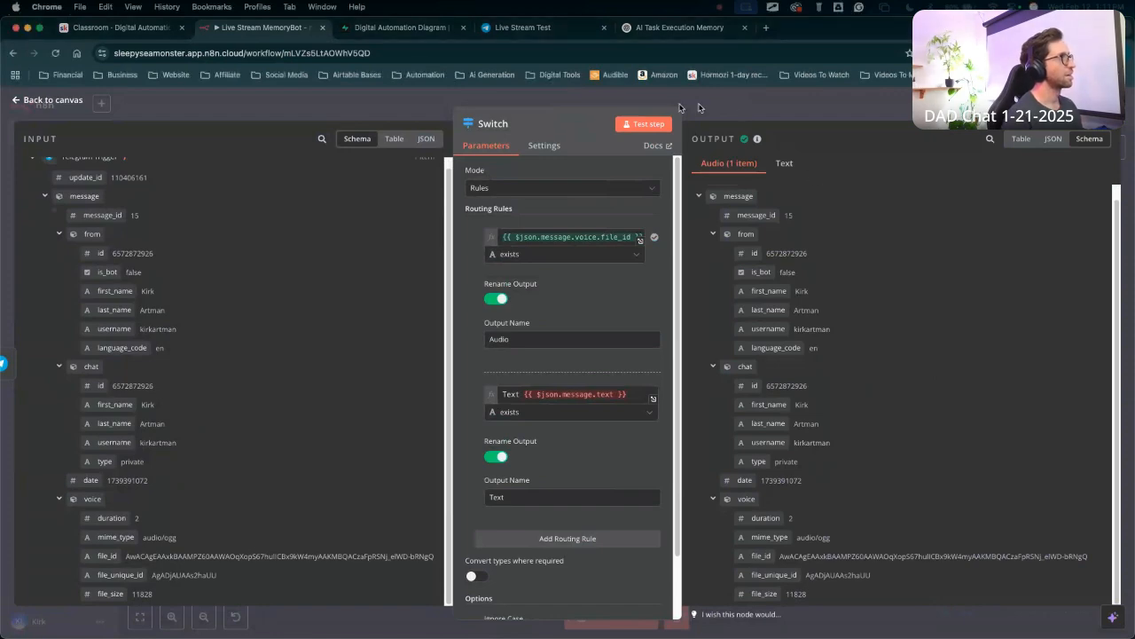
pyautogui.click(510, 98)
pyautogui.doubleClick(229, 344)
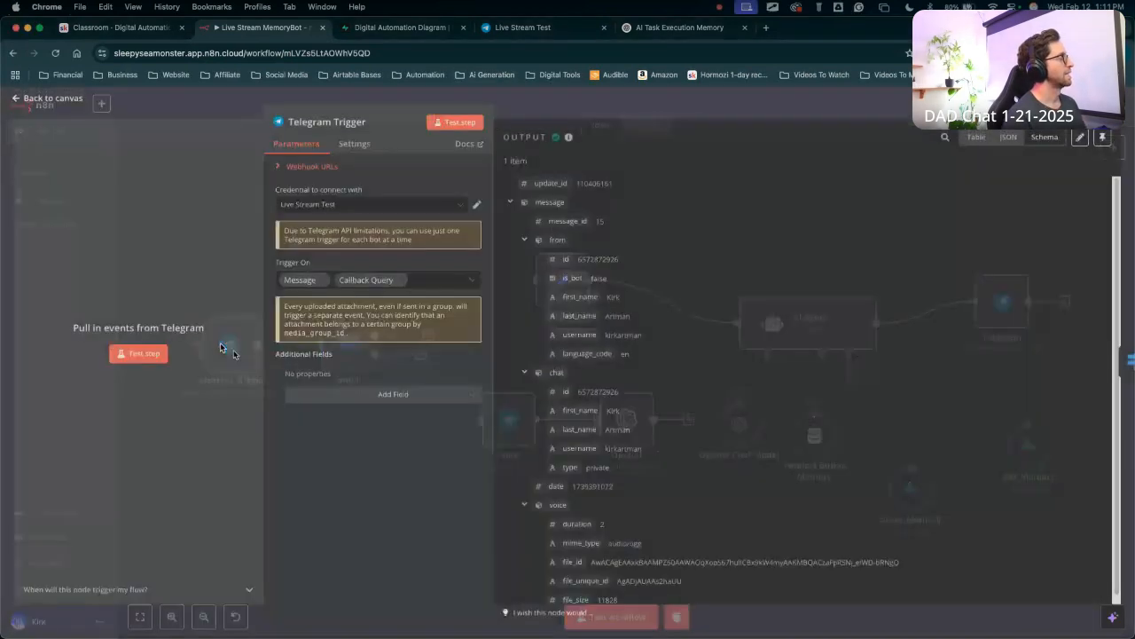
pyautogui.click(527, 98)
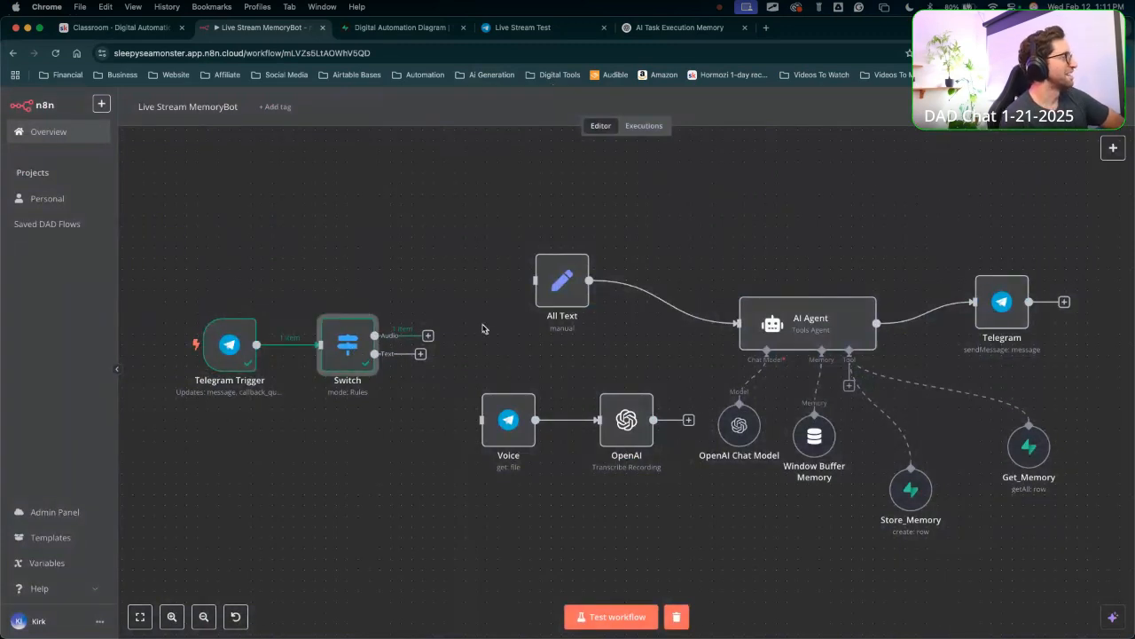
# Review the Switch node's routing rules and options, and test the node once more.
pyautogui.doubleClick(342, 354)
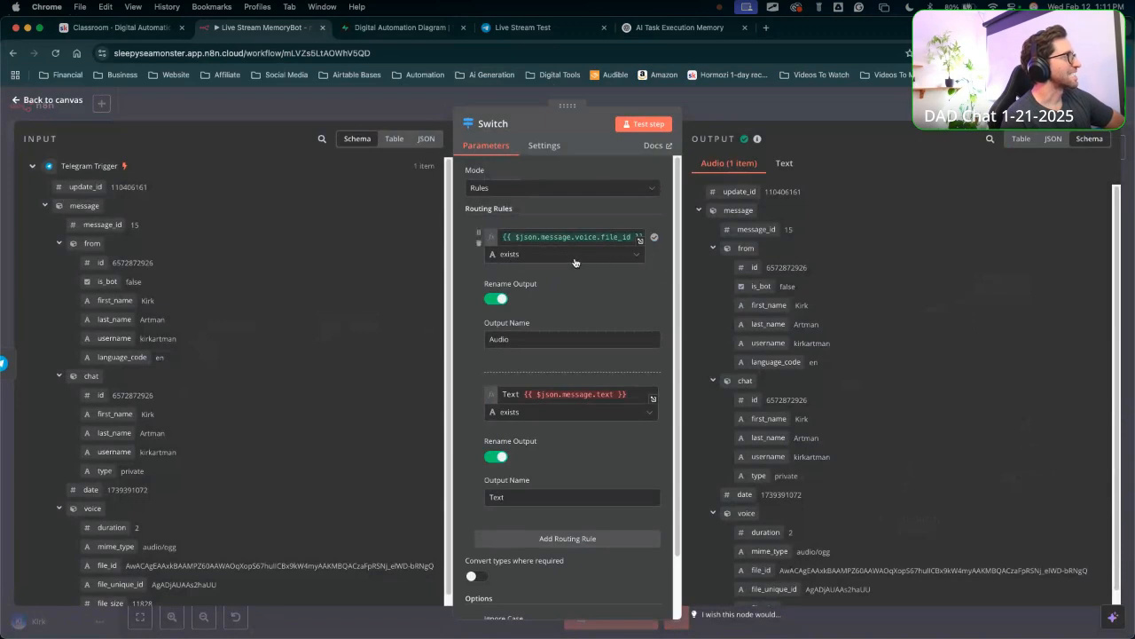
pyautogui.scroll(-2, 574, 262)
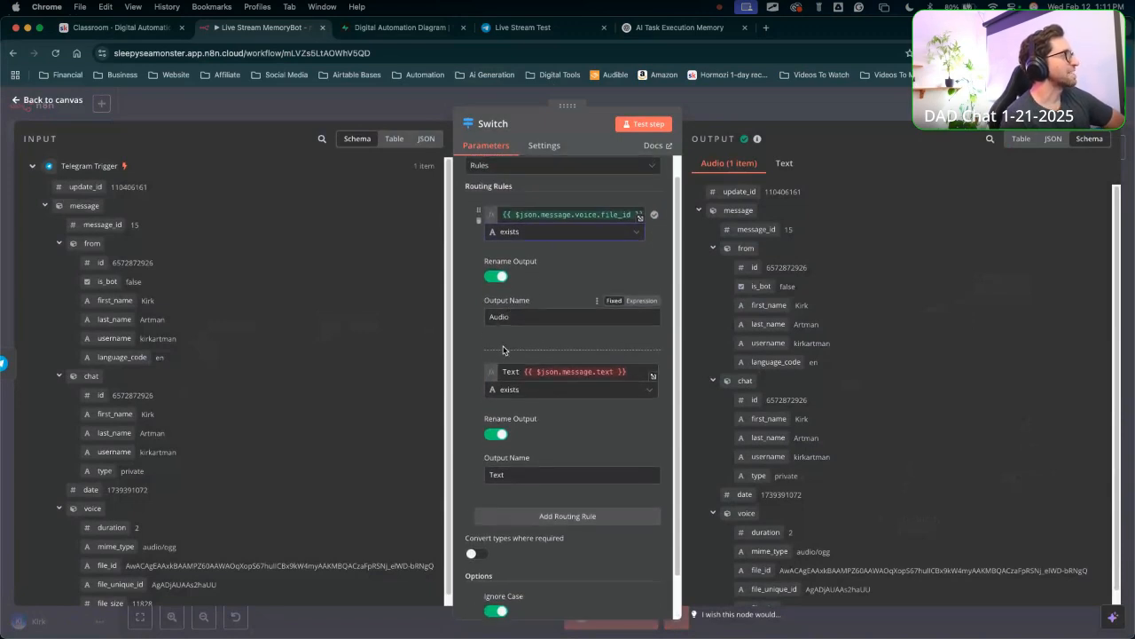
pyautogui.scroll(2, 535, 280)
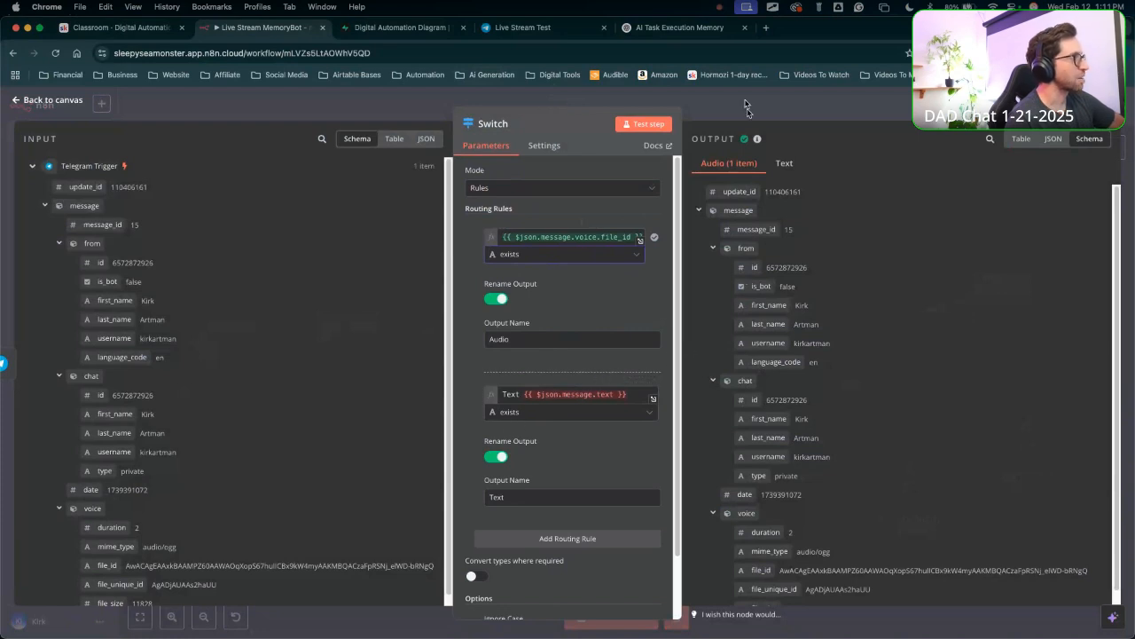
pyautogui.click(644, 123)
pyautogui.click(734, 131)
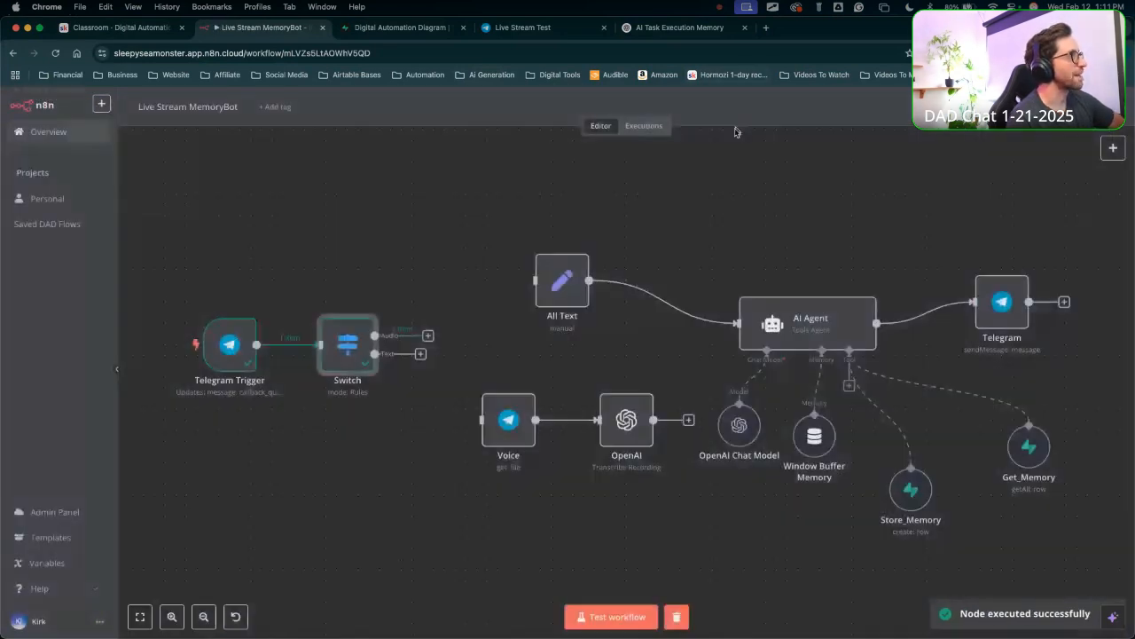
# Reopen the Switch node and recheck its rule order against its Audio and Text outputs.
pyautogui.moveTo(402, 432)
pyautogui.mouseDown()
pyautogui.moveTo(418, 342)
pyautogui.moveTo(407, 342)
pyautogui.mouseUp()
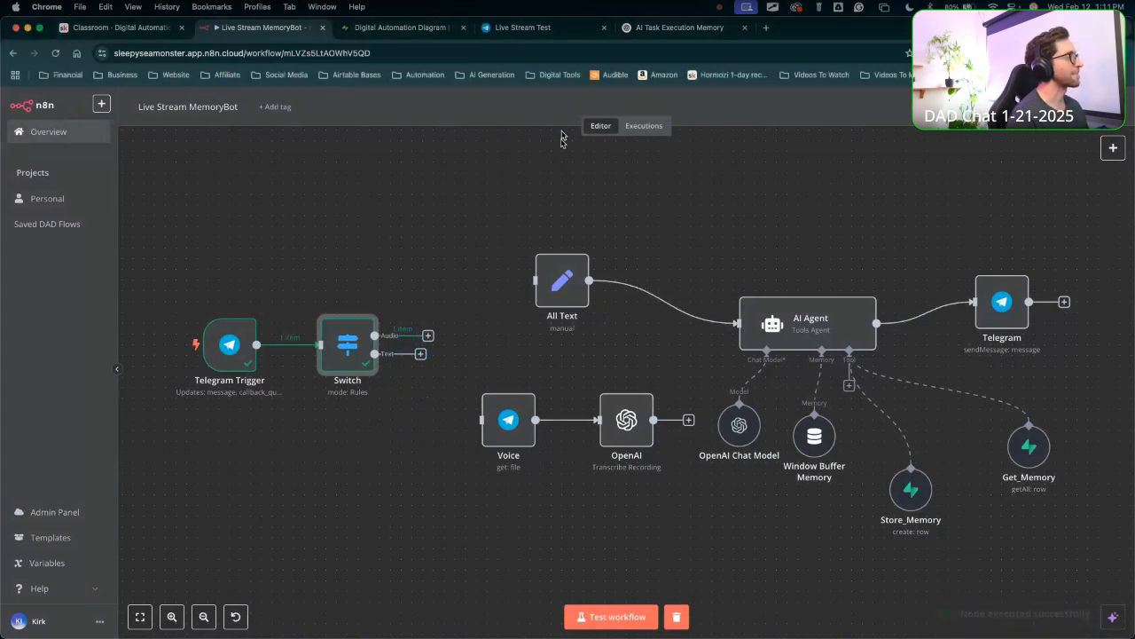
pyautogui.moveTo(387, 482)
pyautogui.mouseDown()
pyautogui.moveTo(409, 398)
pyautogui.moveTo(405, 329)
pyautogui.mouseUp()
pyautogui.press('Escape')
pyautogui.doubleClick(363, 349)
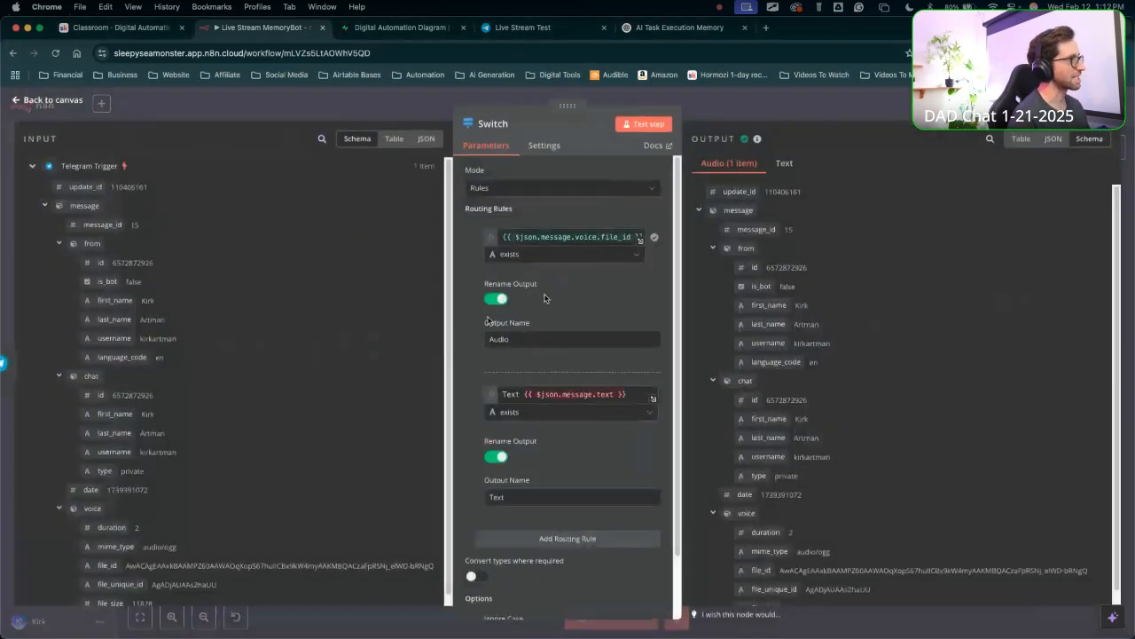
pyautogui.click(717, 106)
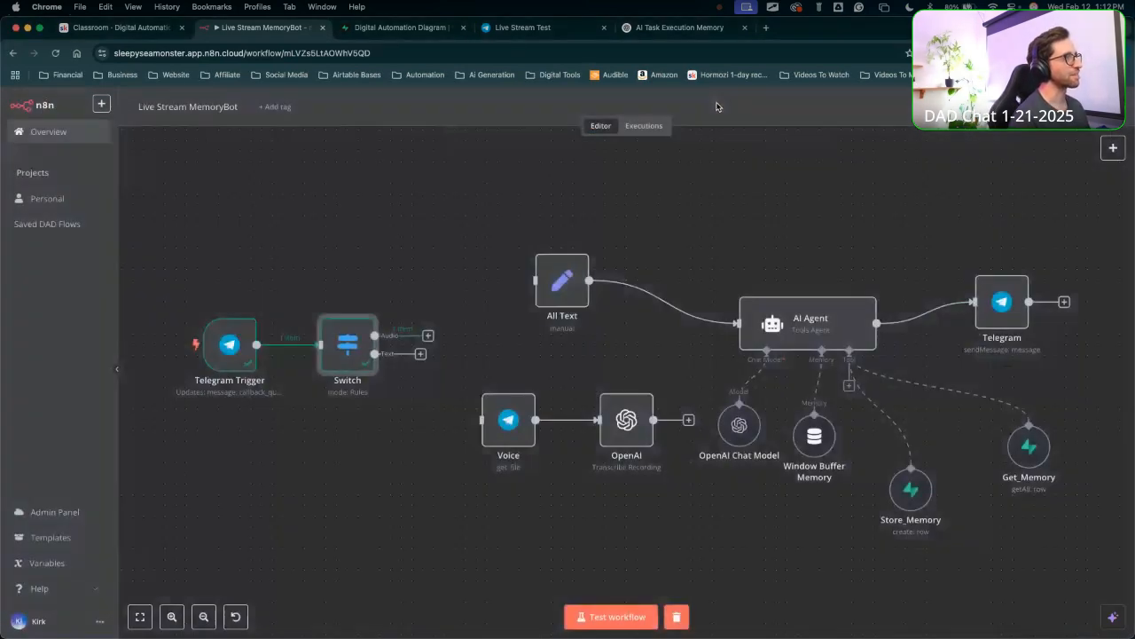
# Refresh the Live Stream MemoryBot workflow by leaving it for Memory Agent TEST in the Personal project and reopening it.
pyautogui.press('super+r')
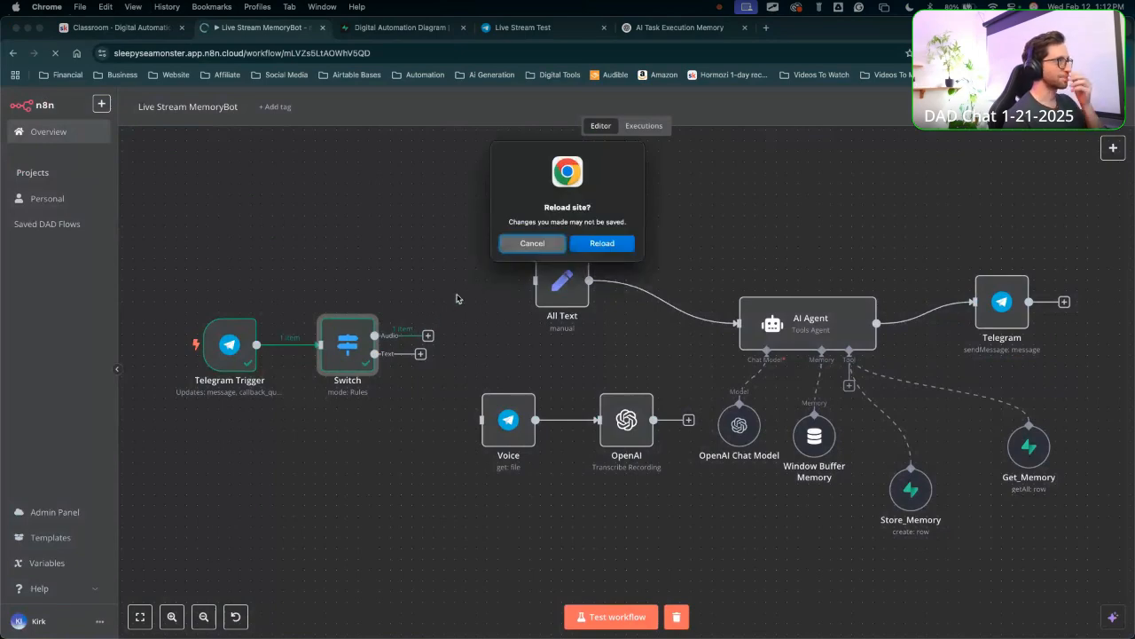
pyautogui.click(522, 248)
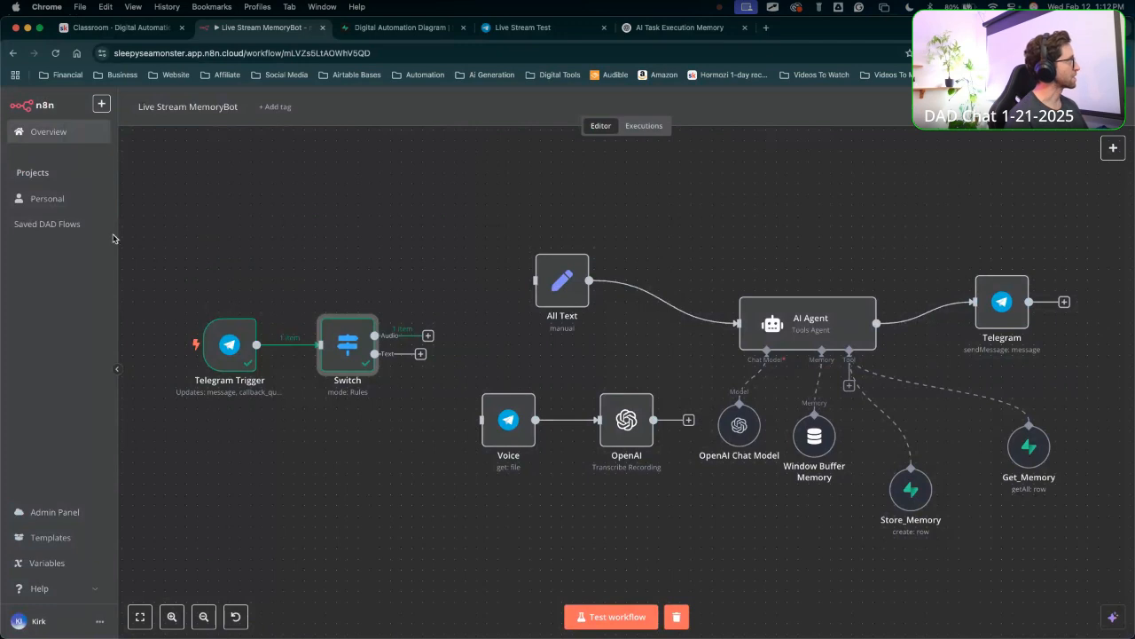
pyautogui.click(50, 202)
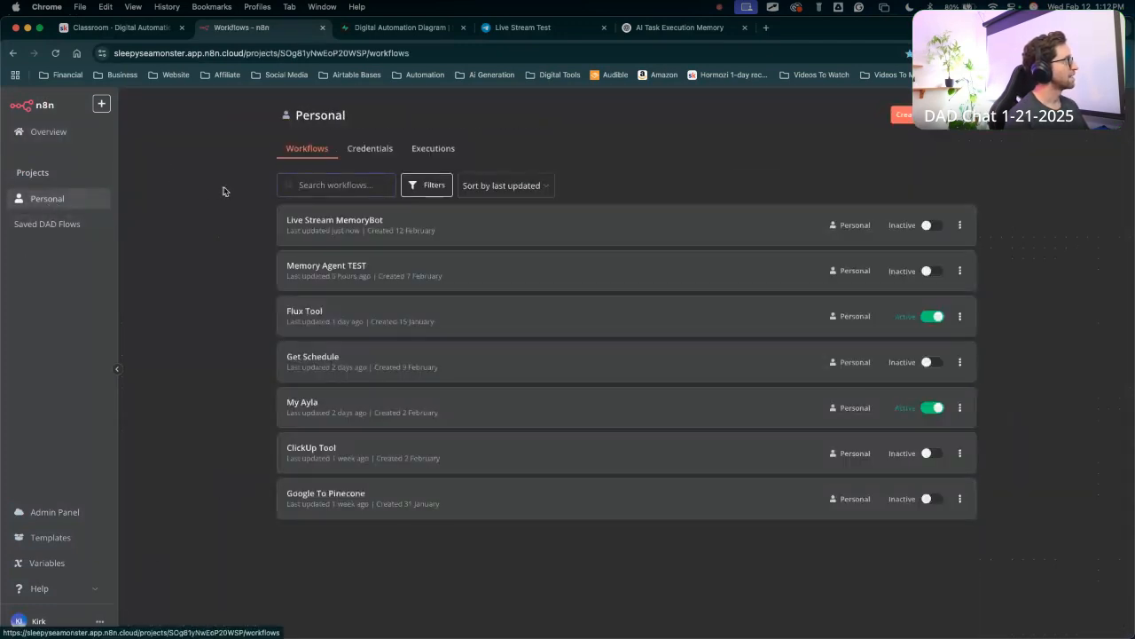
pyautogui.click(334, 270)
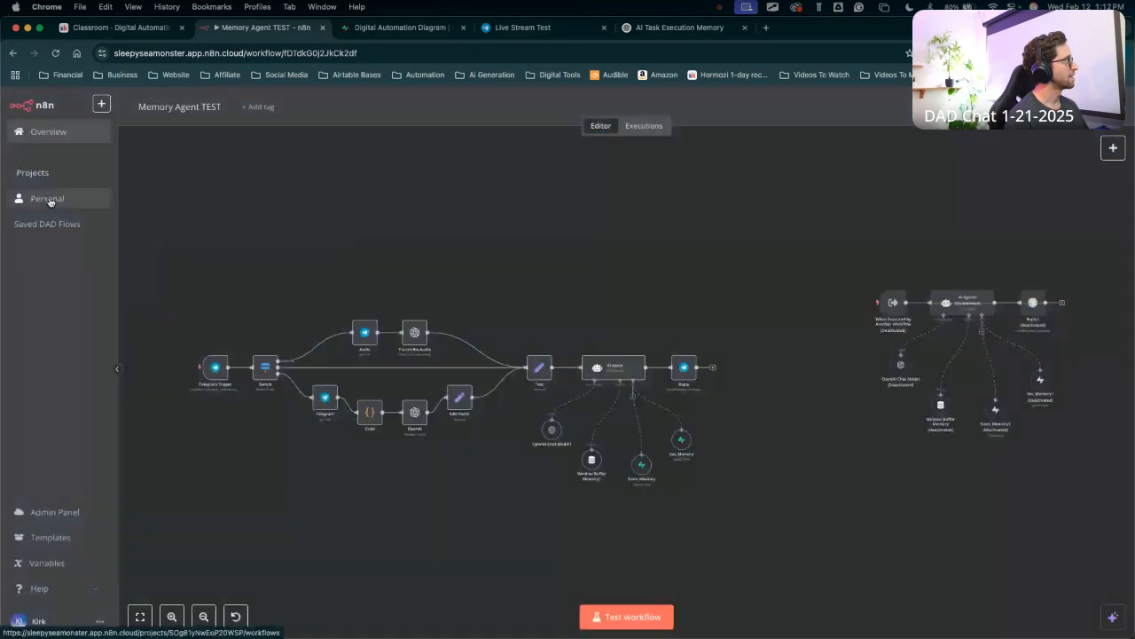
pyautogui.click(49, 201)
pyautogui.click(331, 216)
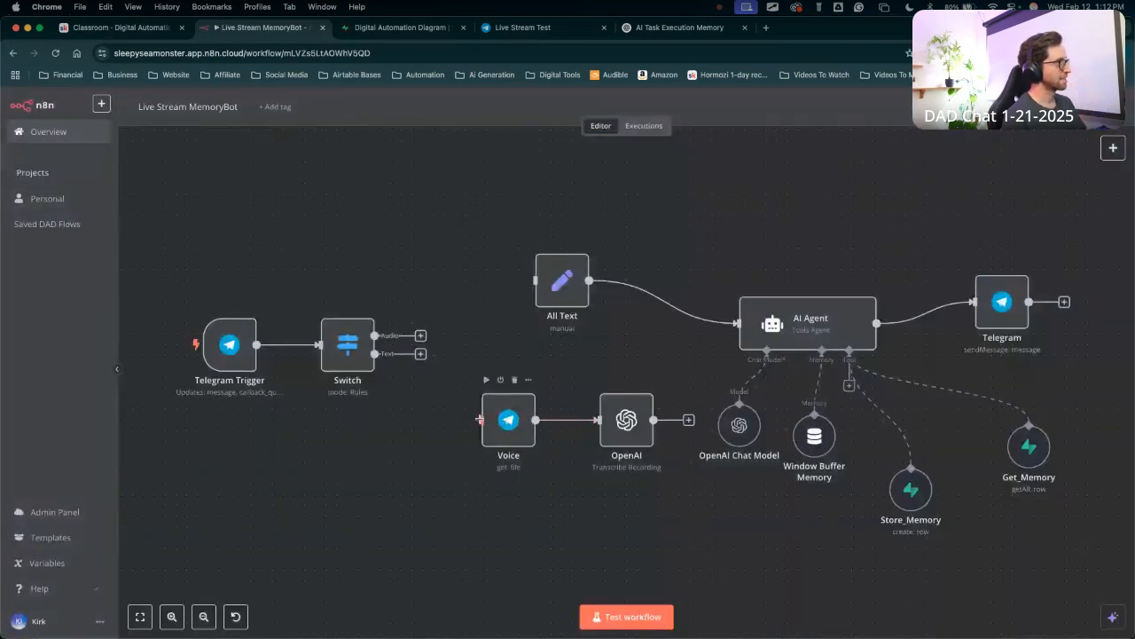
# Start a test run of the workflow and send a new voice message to the Live Stream Test bot in Telegram.
pyautogui.click(604, 615)
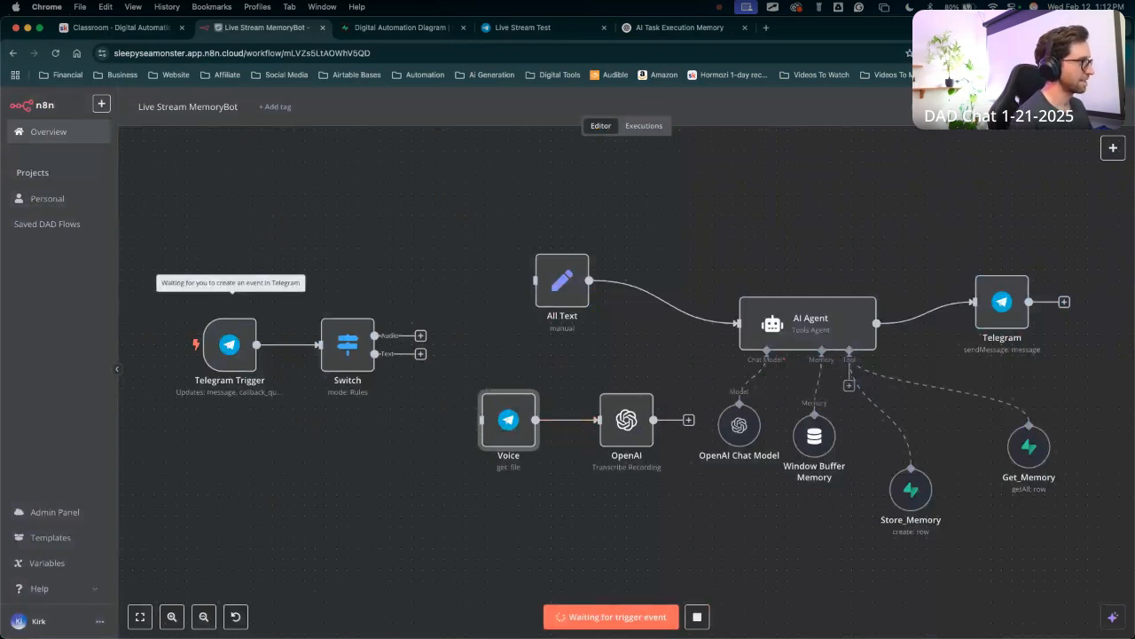
pyautogui.click(533, 28)
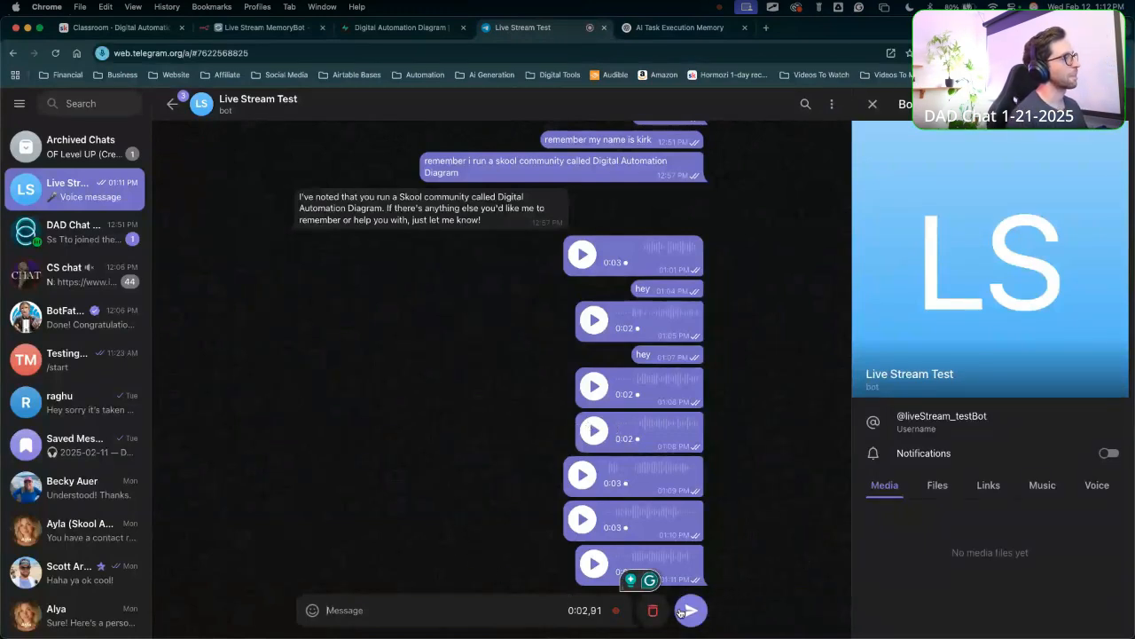
pyautogui.click(692, 611)
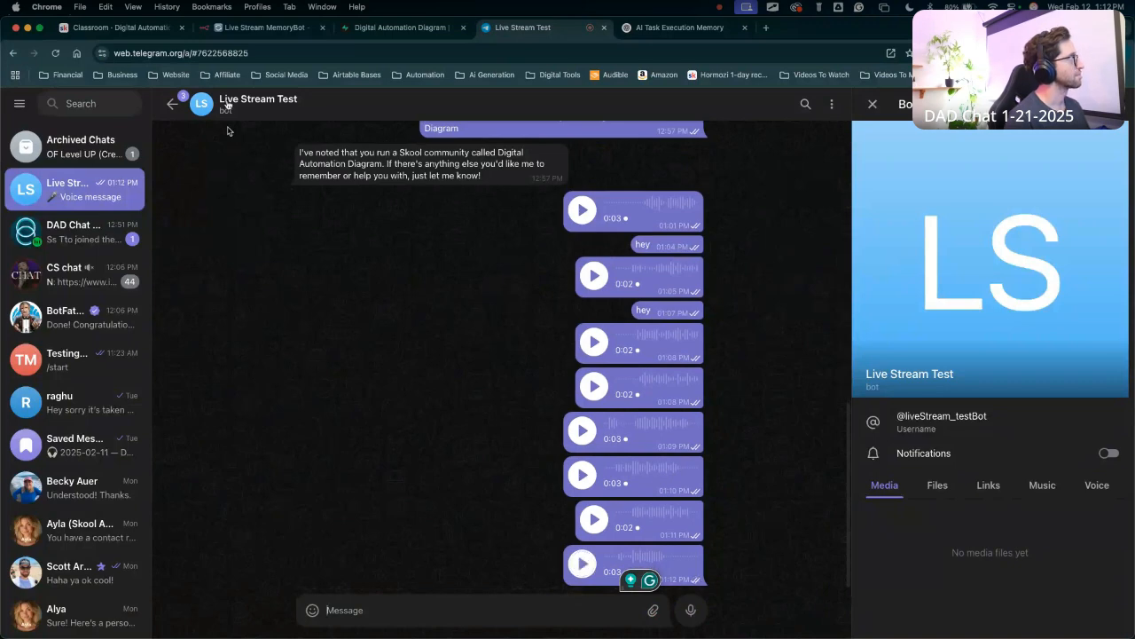
pyautogui.click(256, 29)
# Inspect the Switch node's input, routing rules and outputs for the new voice message.
pyautogui.hotkey('ctrl', 'Up')
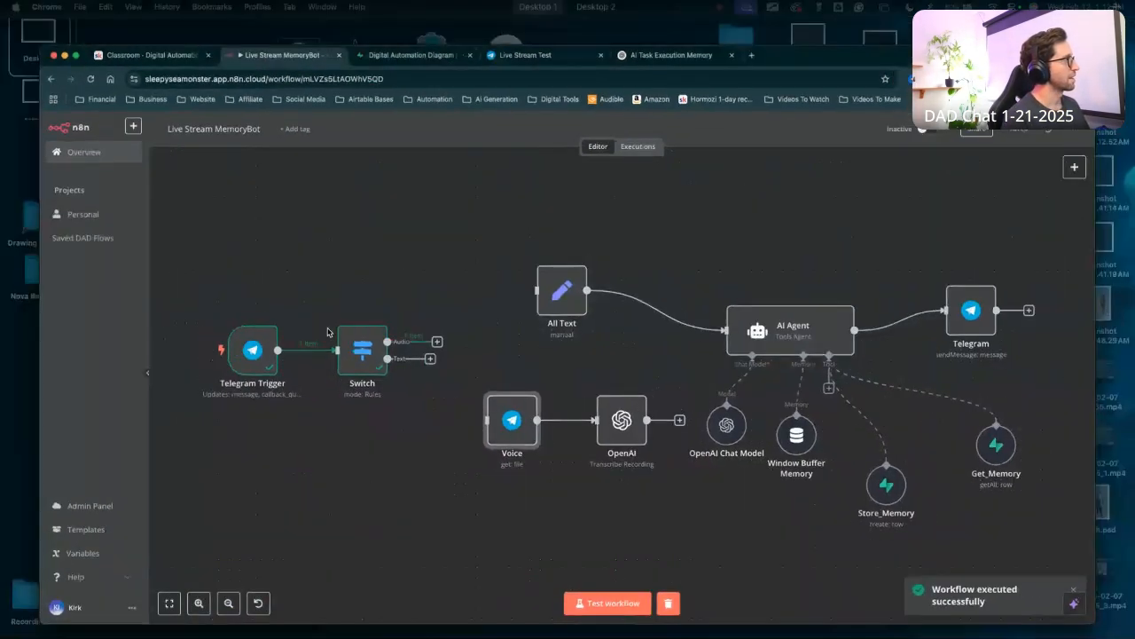
pyautogui.click(370, 356)
pyautogui.doubleClick(370, 355)
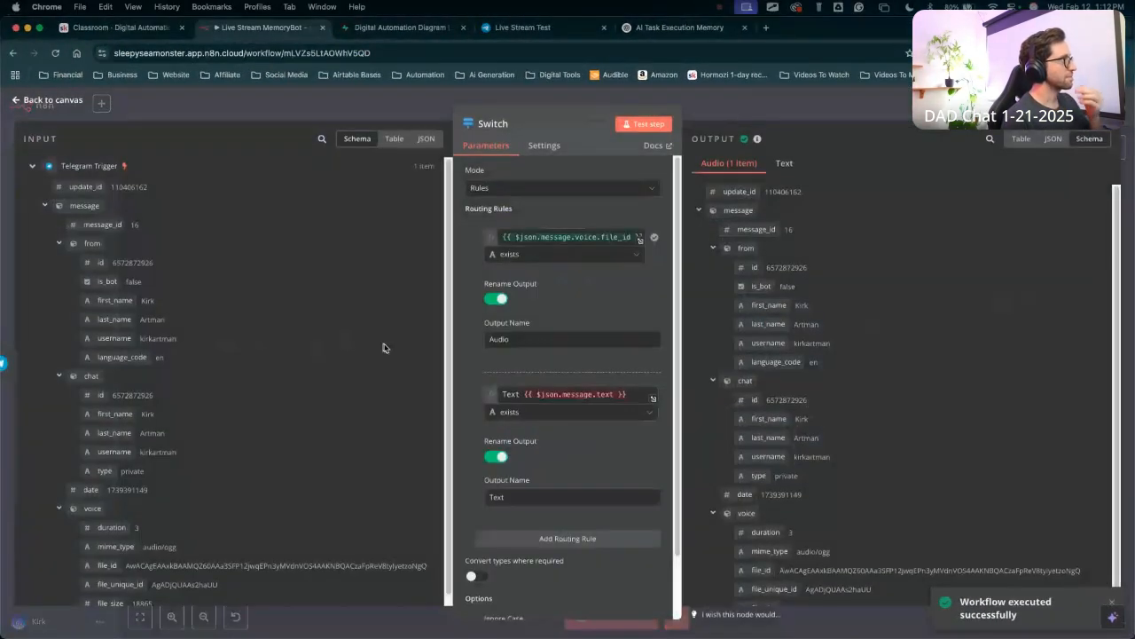
pyautogui.click(740, 114)
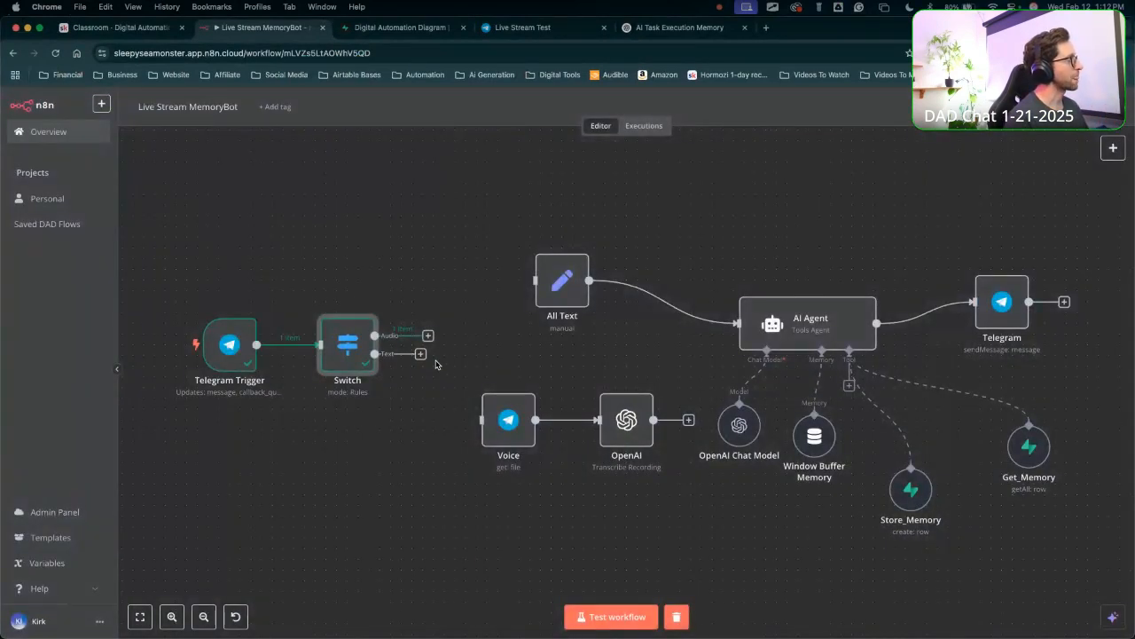
# Start another test run, send the message "text" to the Telegram bot, and return to the workflow.
pyautogui.click(620, 615)
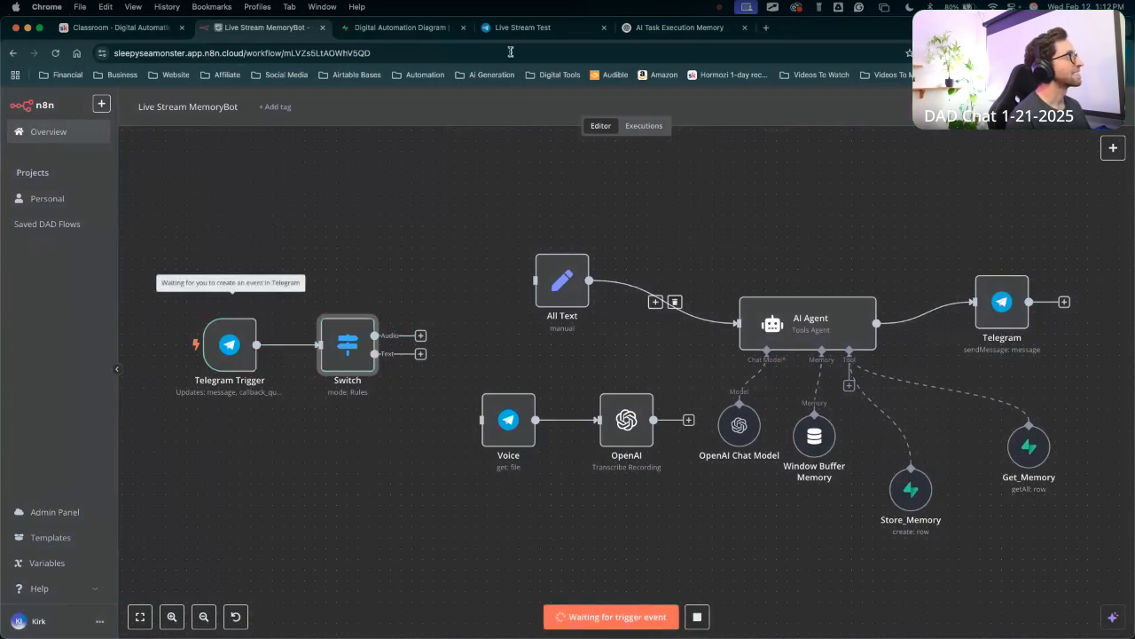
pyautogui.click(515, 28)
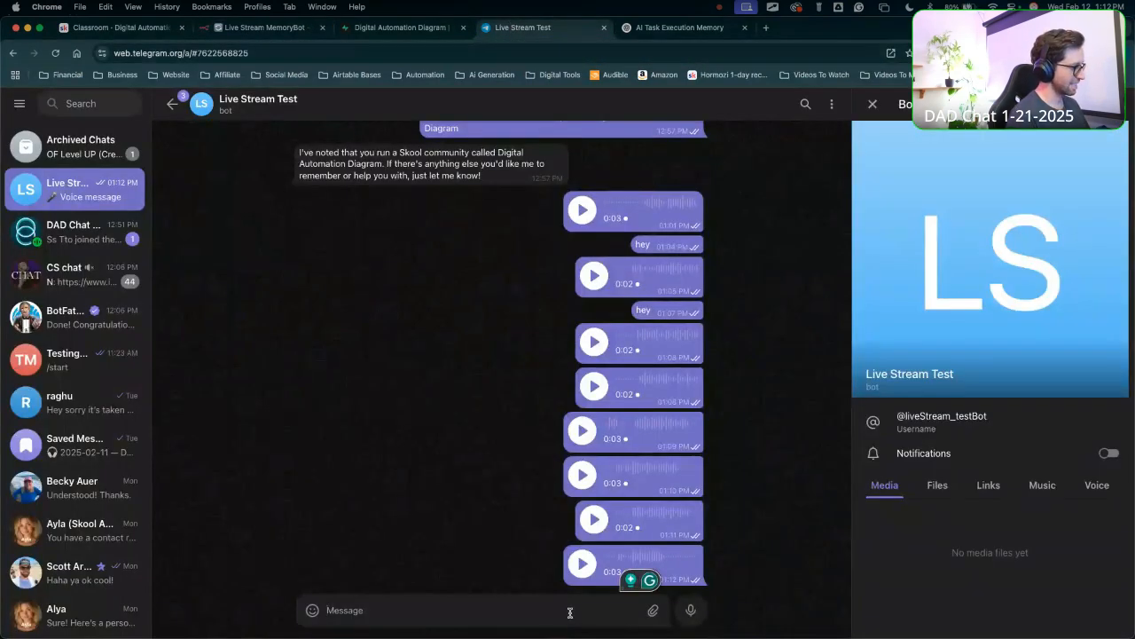
pyautogui.write('text')
pyautogui.press('Return')
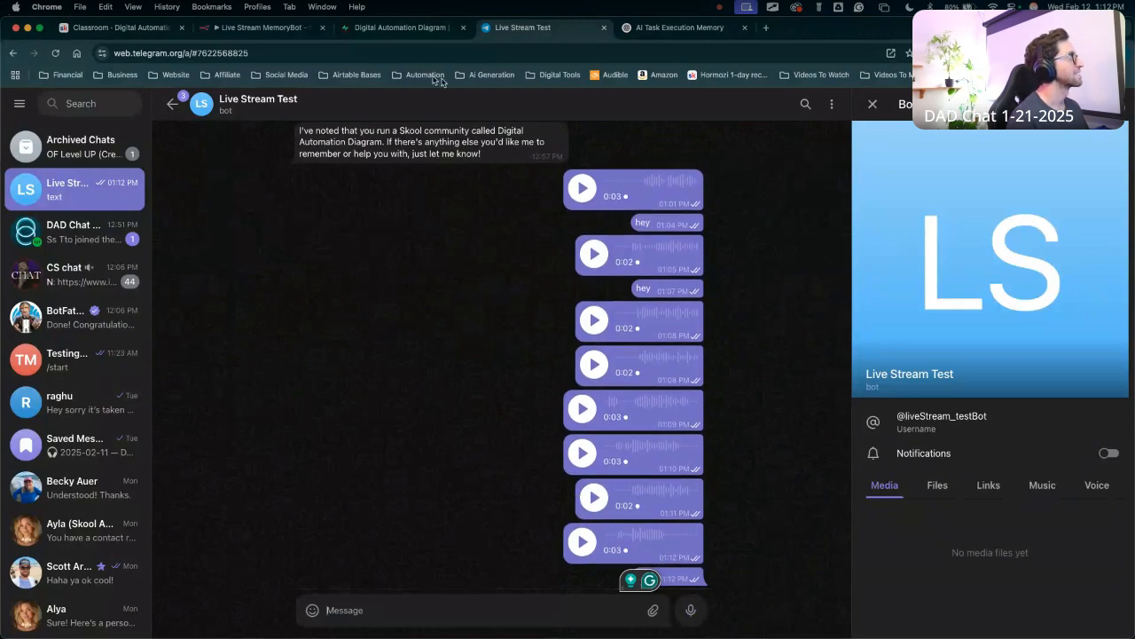
pyautogui.click(257, 8)
pyautogui.click(219, 29)
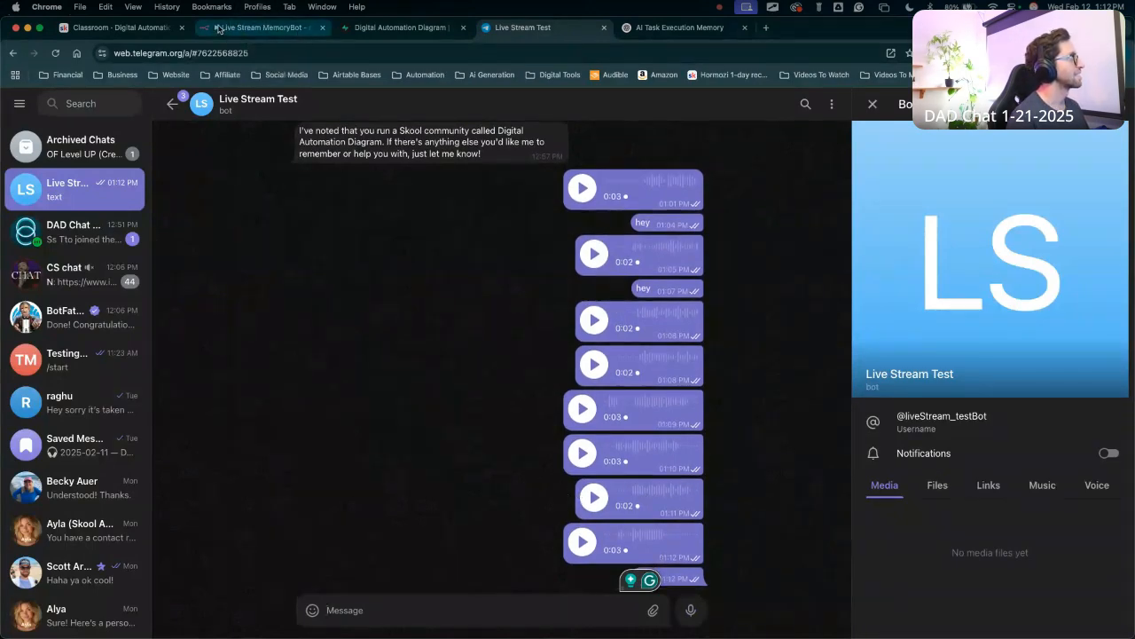
pyautogui.click(220, 29)
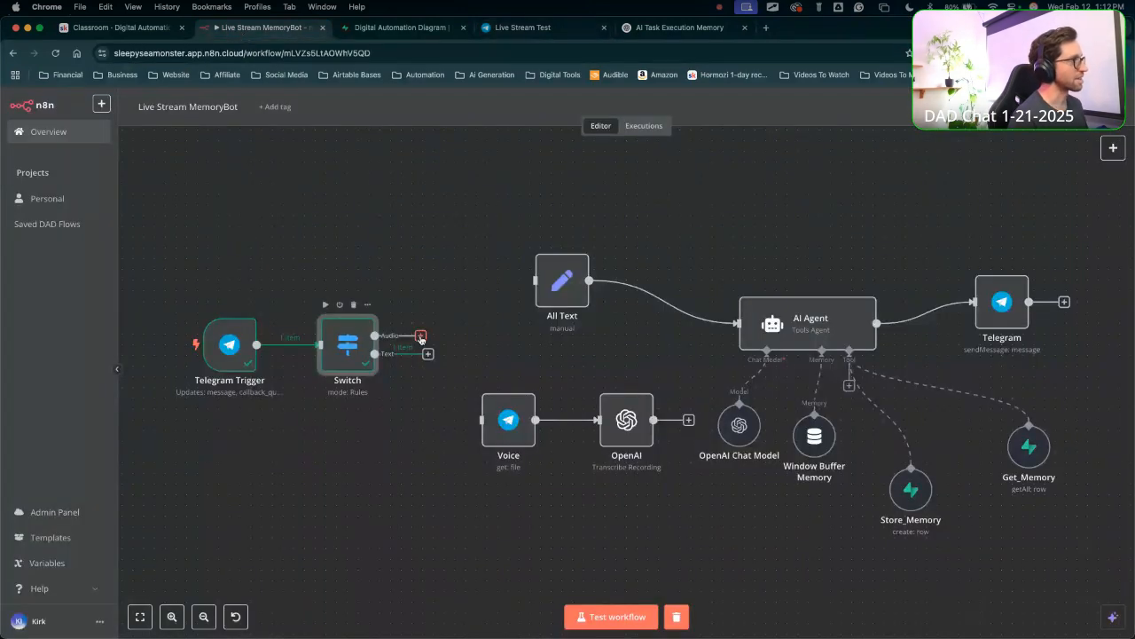
# Move the Voice and OpenAI nodes above All Text and connect the Switch node's Audio output to Voice.
pyautogui.moveTo(437, 344); pyautogui.dragTo(735, 540)
pyautogui.click(735, 539)
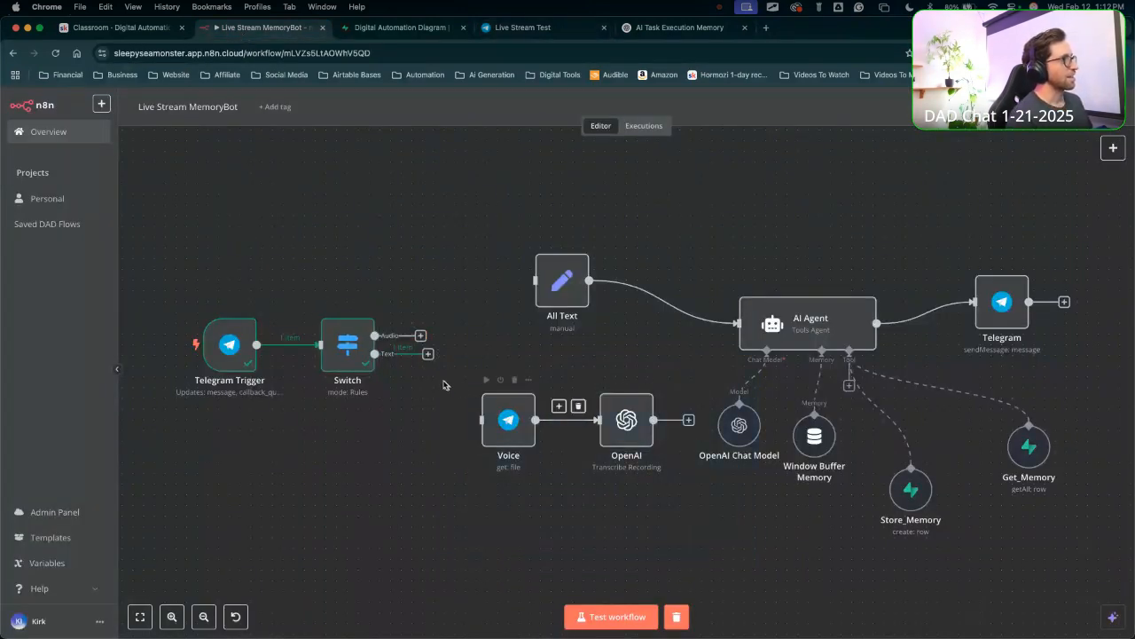
pyautogui.moveTo(443, 374); pyautogui.dragTo(690, 410)
pyautogui.moveTo(625, 432); pyautogui.dragTo(593, 196)
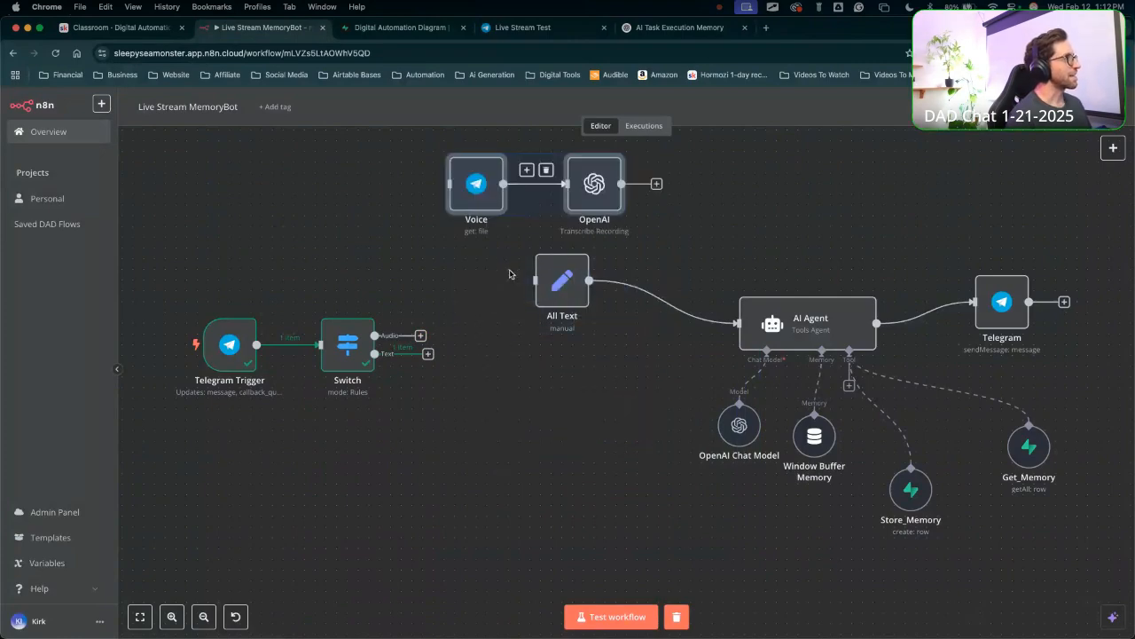
pyautogui.moveTo(422, 335); pyautogui.dragTo(448, 185)
# Place the All Text node below the Switch outputs and connect the Switch node's Text output to it.
pyautogui.moveTo(551, 287); pyautogui.dragTo(480, 405)
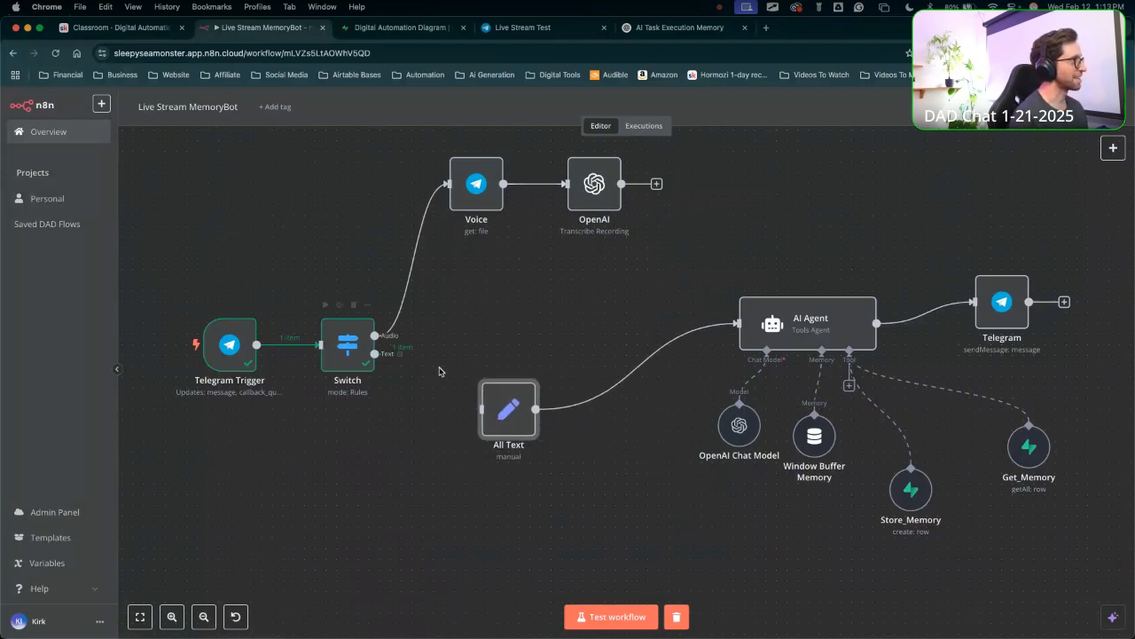
pyautogui.click(428, 354)
pyautogui.moveTo(375, 353); pyautogui.dragTo(480, 408)
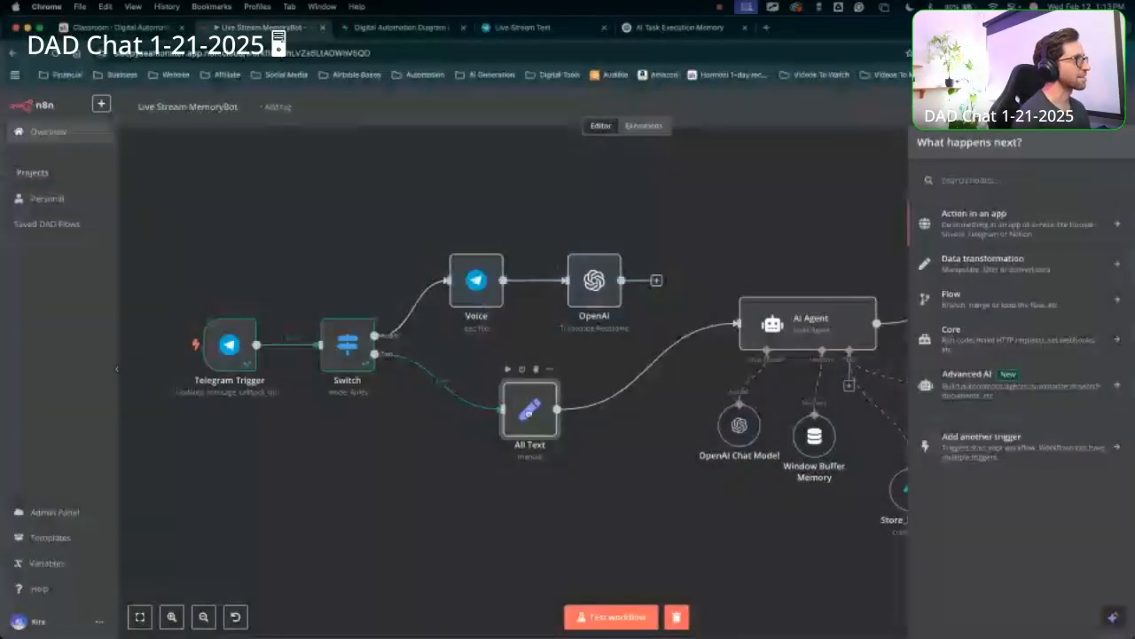
# Tidy the two branches so Voice and OpenAI sit above the Switch outputs and All Text sits evenly below.
pyautogui.moveTo(413, 218); pyautogui.dragTo(589, 295)
pyautogui.moveTo(541, 402); pyautogui.dragTo(532, 401)
pyautogui.click(591, 473)
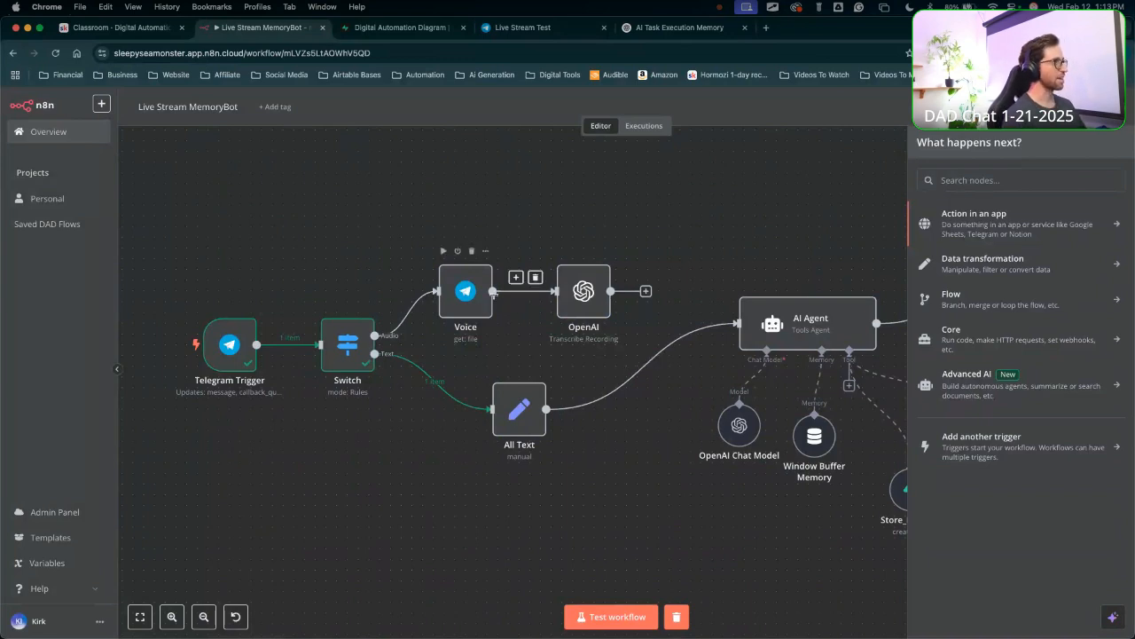
pyautogui.moveTo(486, 295); pyautogui.dragTo(507, 296)
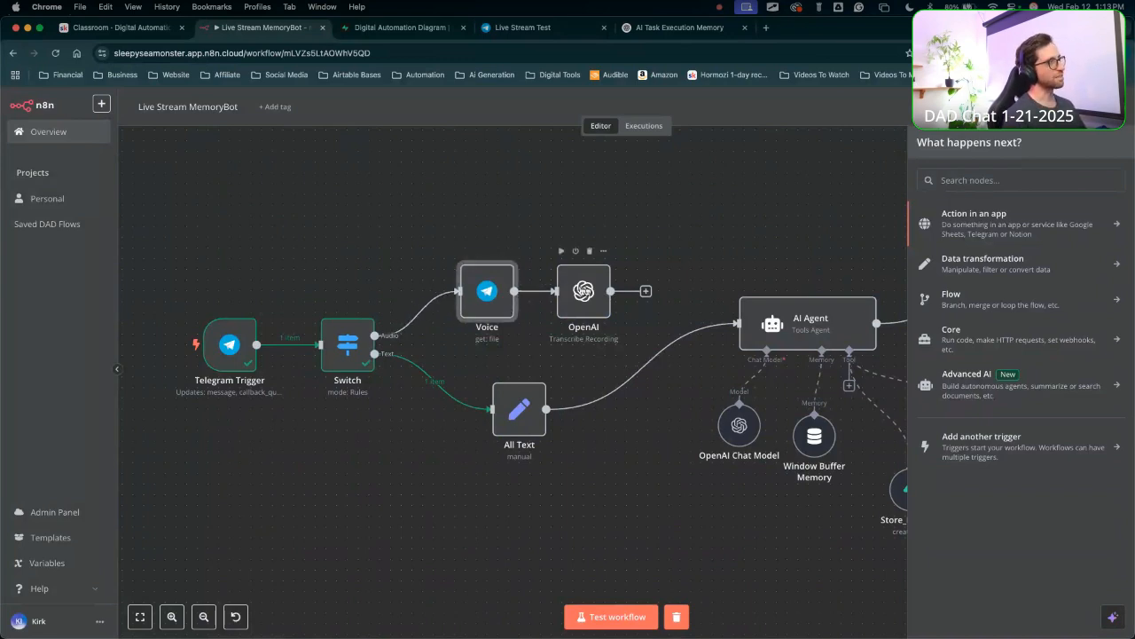
pyautogui.moveTo(524, 416); pyautogui.dragTo(525, 419)
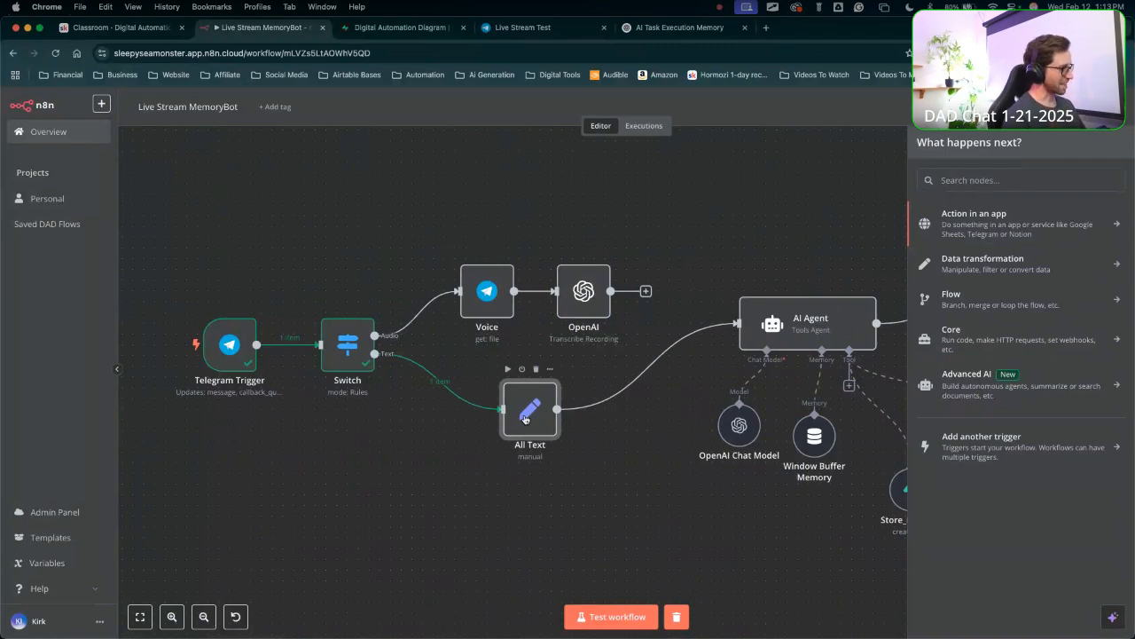
pyautogui.moveTo(440, 248); pyautogui.dragTo(628, 337)
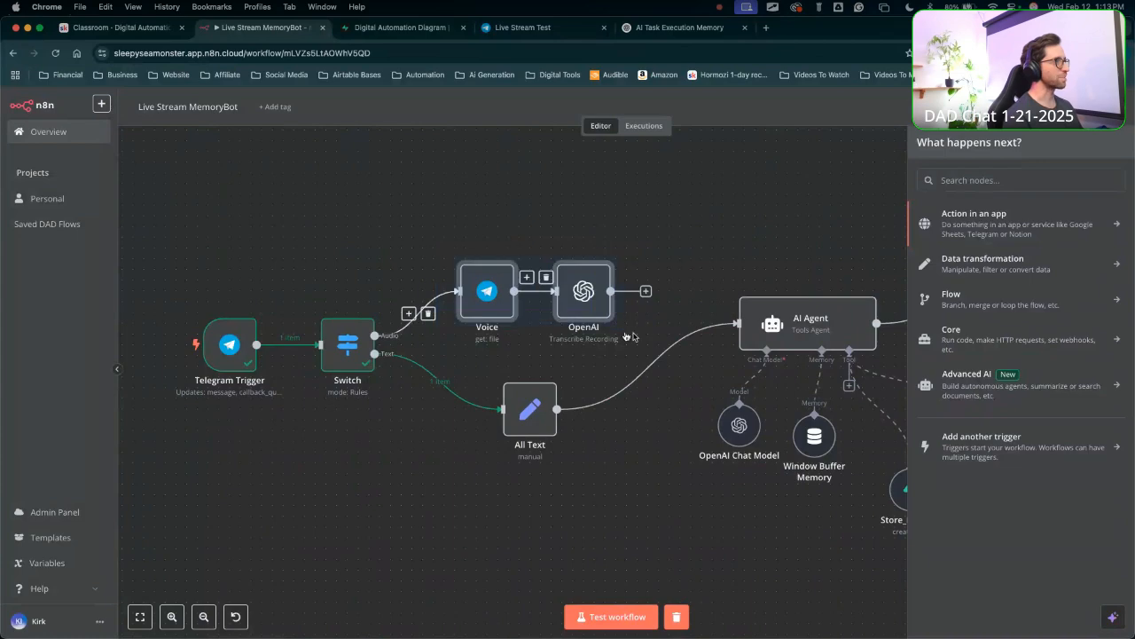
pyautogui.moveTo(598, 303); pyautogui.dragTo(600, 292)
pyautogui.click(658, 366)
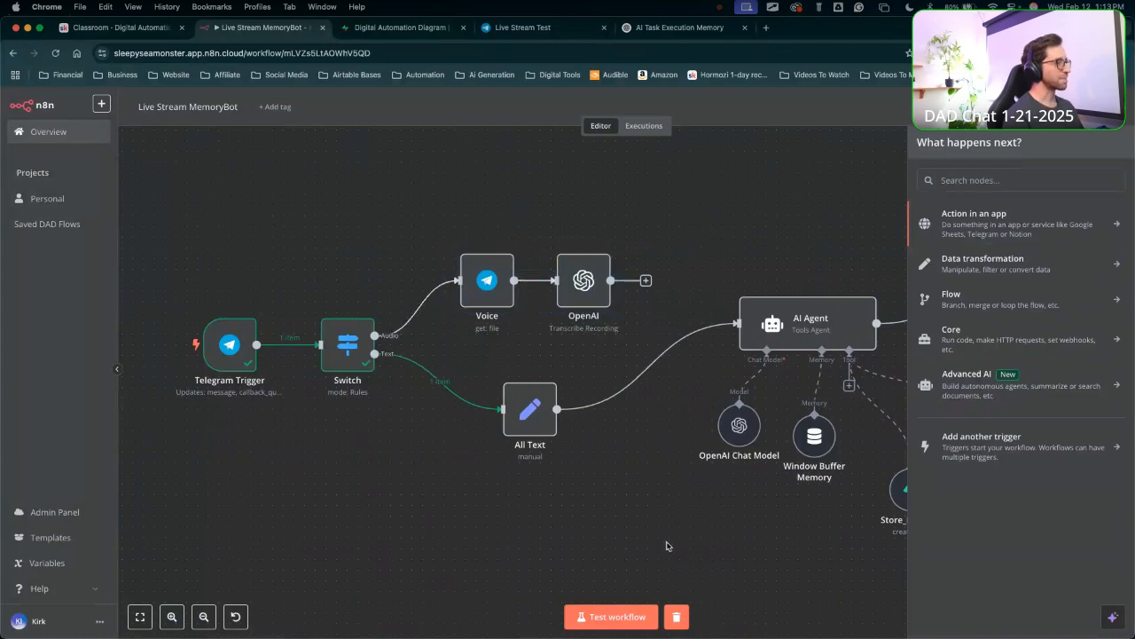
# Test the connected workflow with another voice message to the Telegram bot and return to the canvas.
pyautogui.click(593, 617)
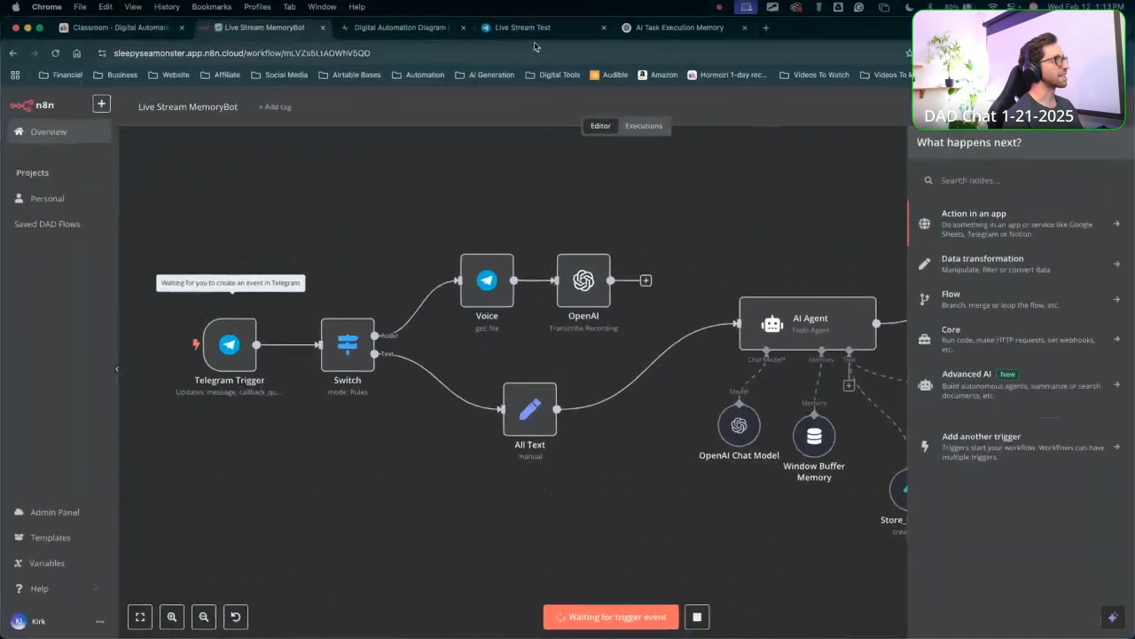
pyautogui.click(535, 29)
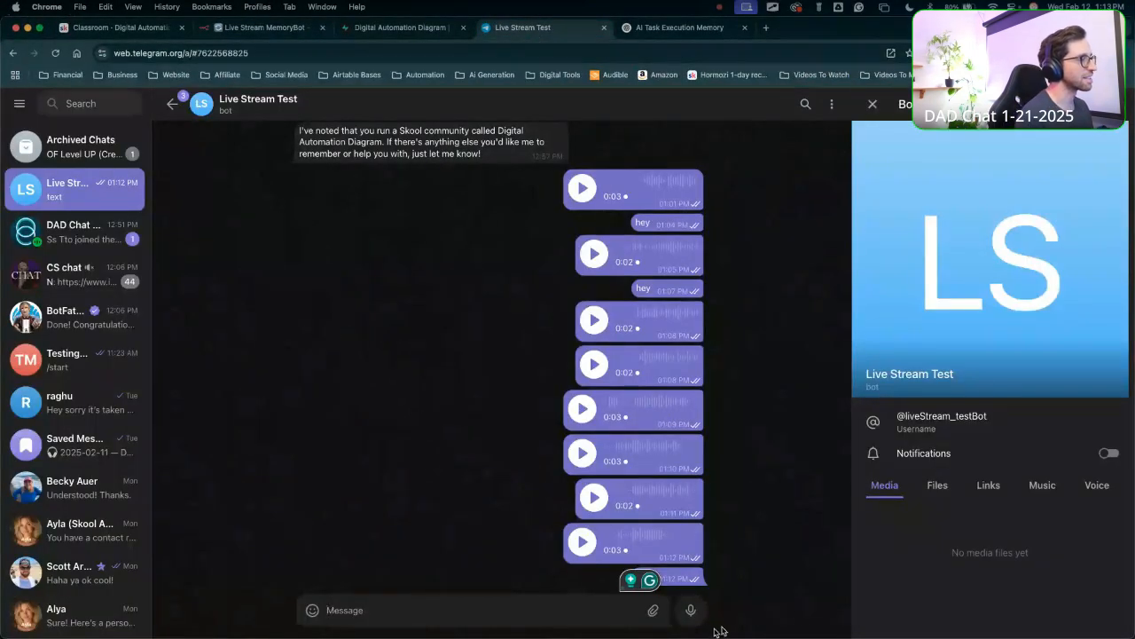
pyautogui.click(690, 609)
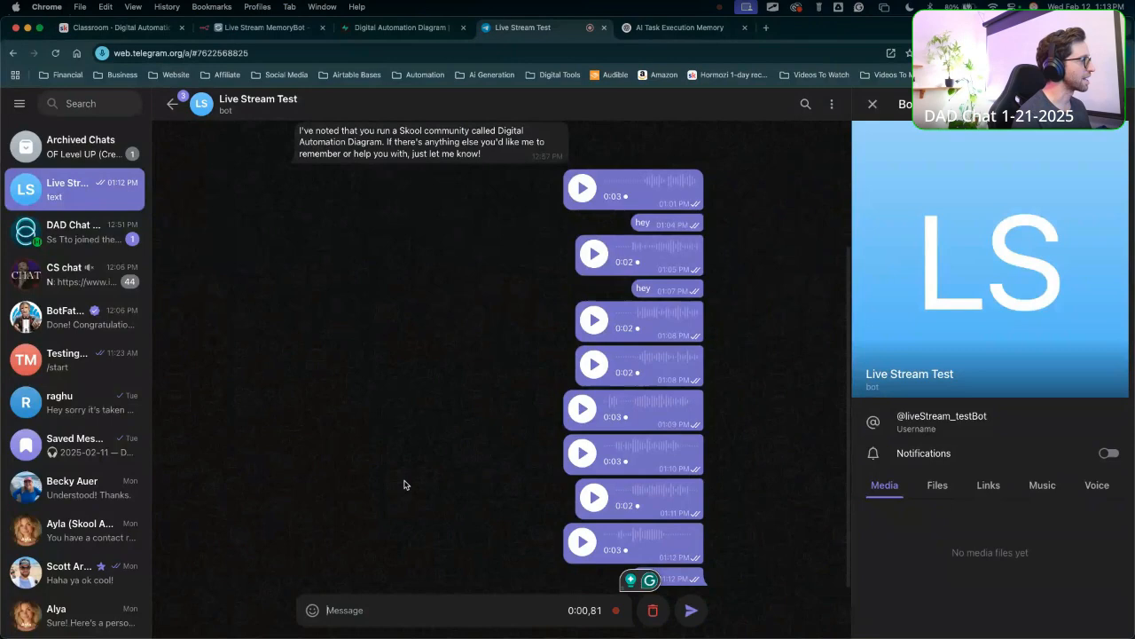
pyautogui.click(691, 612)
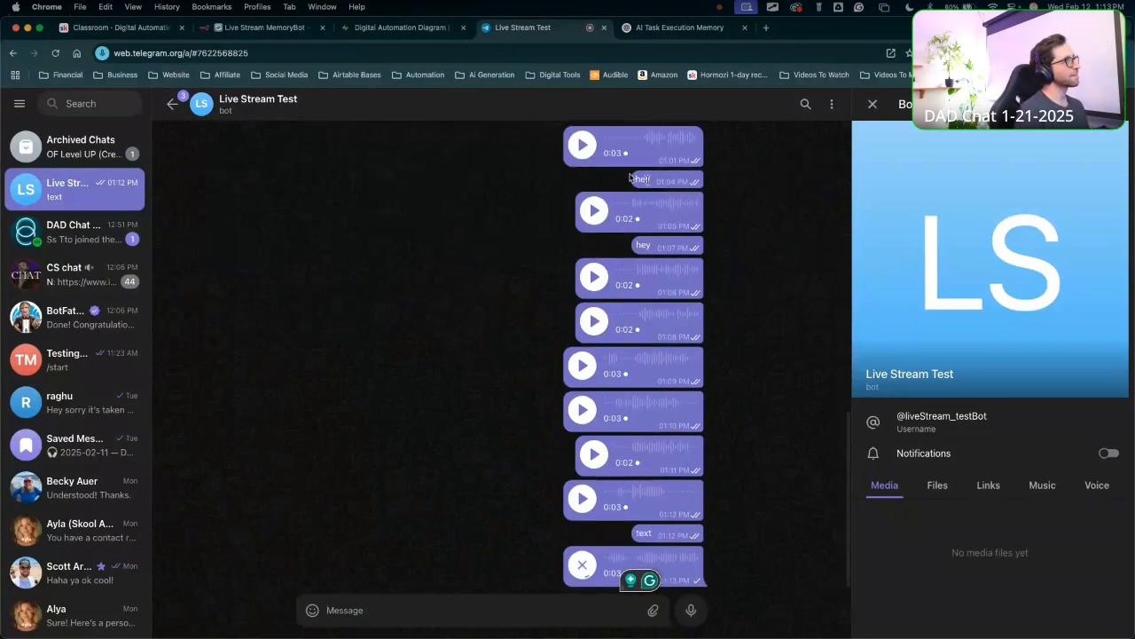
pyautogui.click(330, 30)
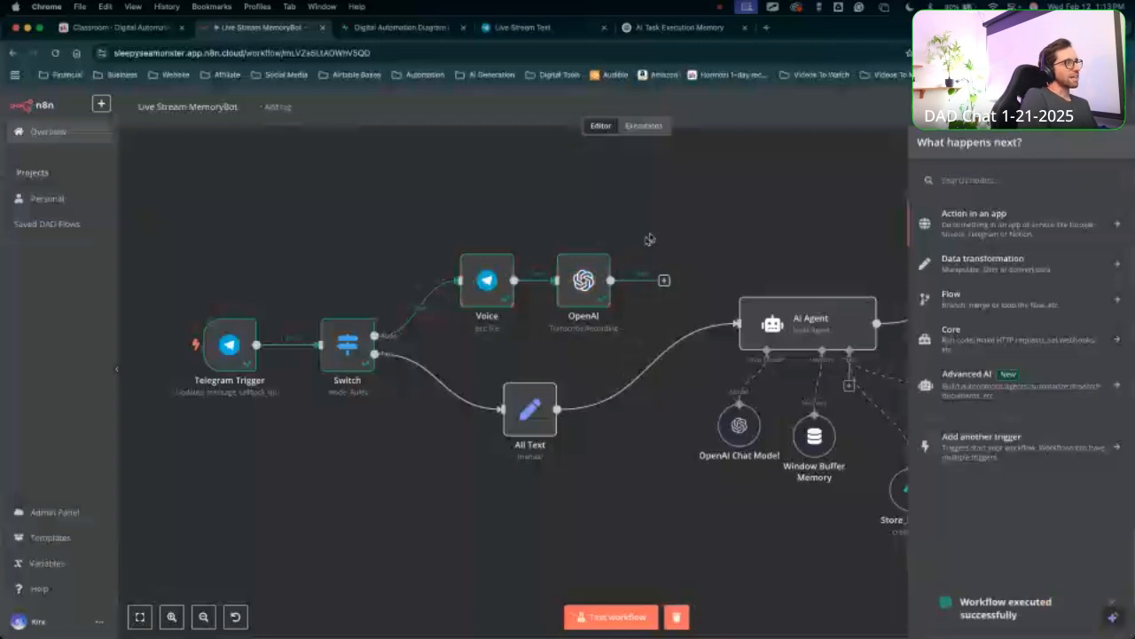
# Connect the OpenAI transcription node's output to the AI Agent.
pyautogui.moveTo(667, 283); pyautogui.dragTo(742, 319)
pyautogui.moveTo(674, 486)
pyautogui.mouseDown()
pyautogui.moveTo(693, 353)
pyautogui.moveTo(708, 330)
pyautogui.mouseUp()
pyautogui.press('Escape')
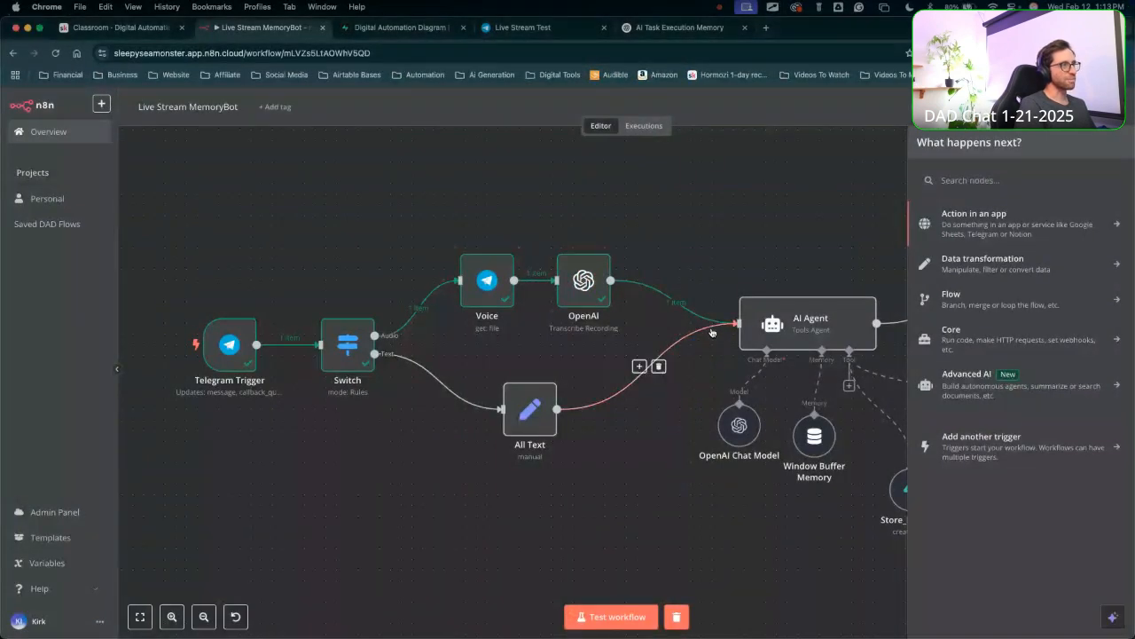
# Disconnect All Text and OpenAI from the AI Agent and shift the agent, its sub-nodes and the Telegram node further right.
pyautogui.click(660, 366)
pyautogui.click(680, 301)
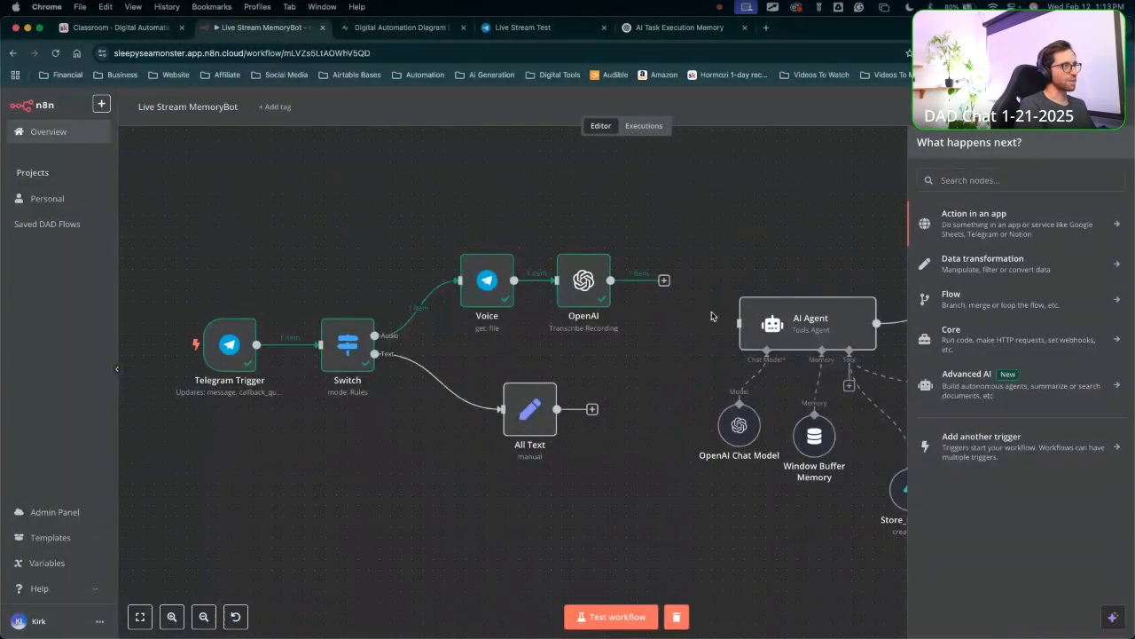
pyautogui.moveTo(729, 336); pyautogui.dragTo(514, 292)
pyautogui.moveTo(493, 163); pyautogui.dragTo(902, 530)
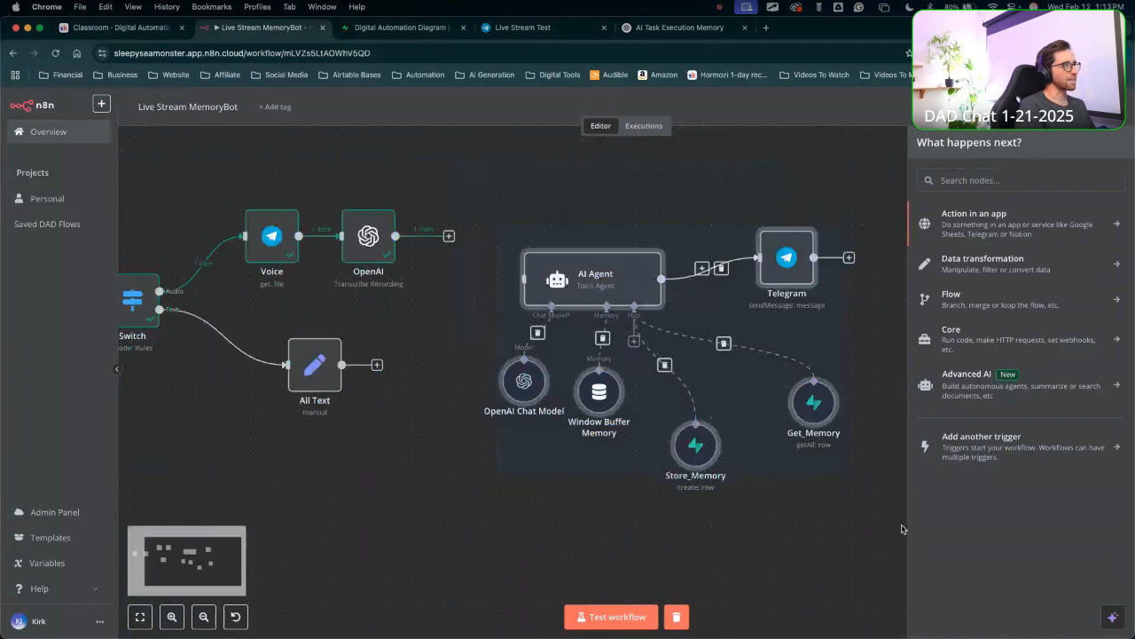
pyautogui.moveTo(582, 284); pyautogui.dragTo(658, 284)
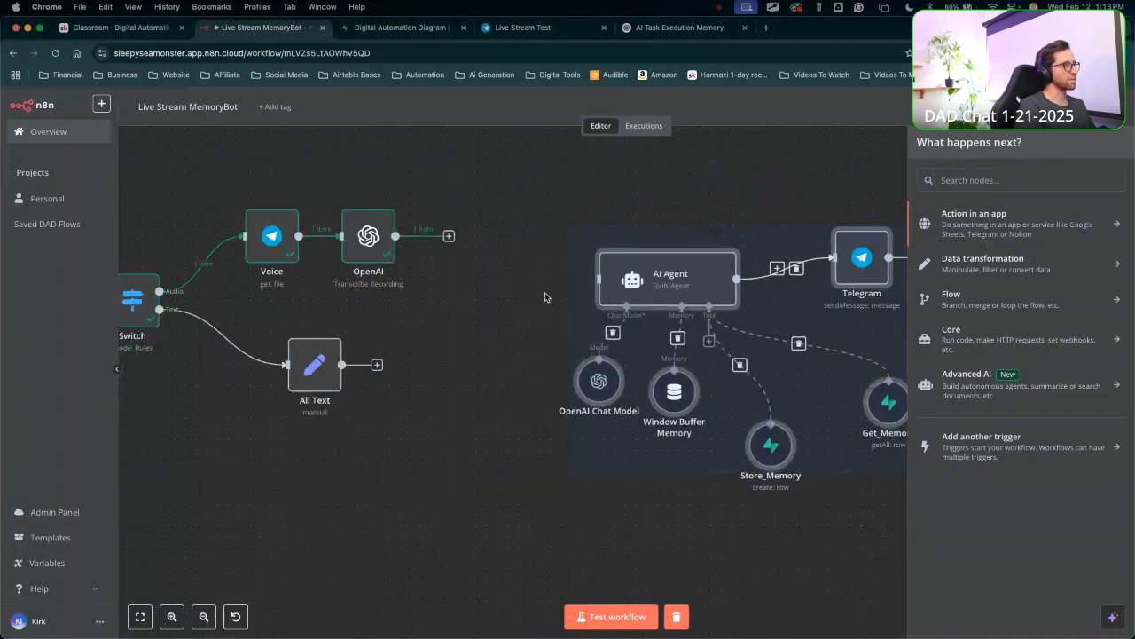
pyautogui.rightClick(469, 315)
pyautogui.click(513, 297)
pyautogui.hscroll(1, 550, 274)
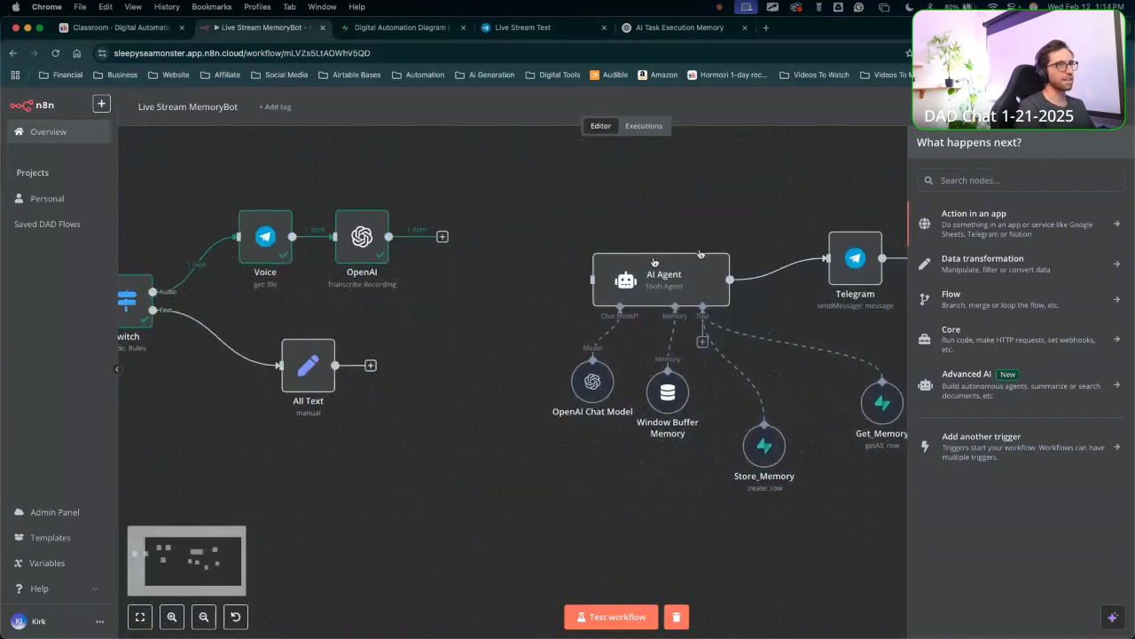
pyautogui.write('set')
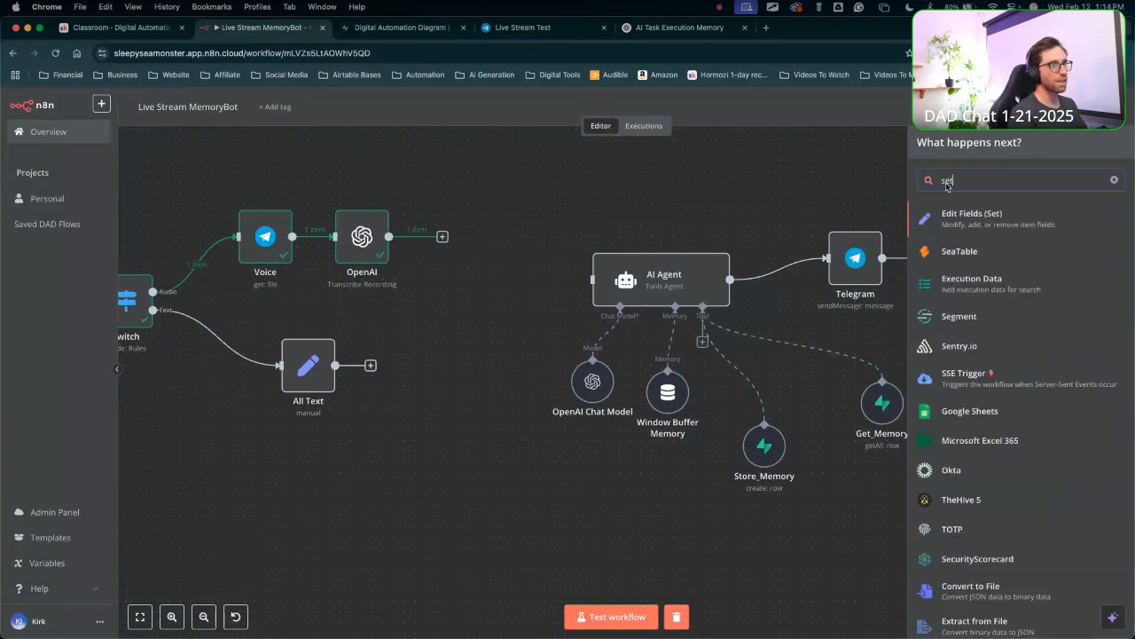
pyautogui.press('Return')
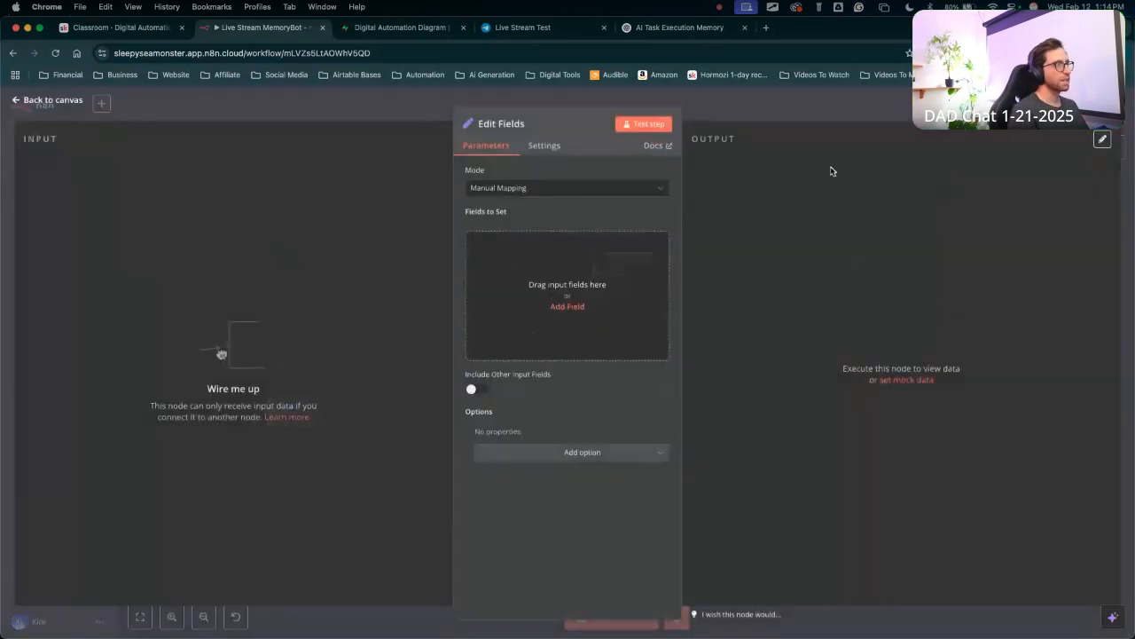
pyautogui.click(522, 126)
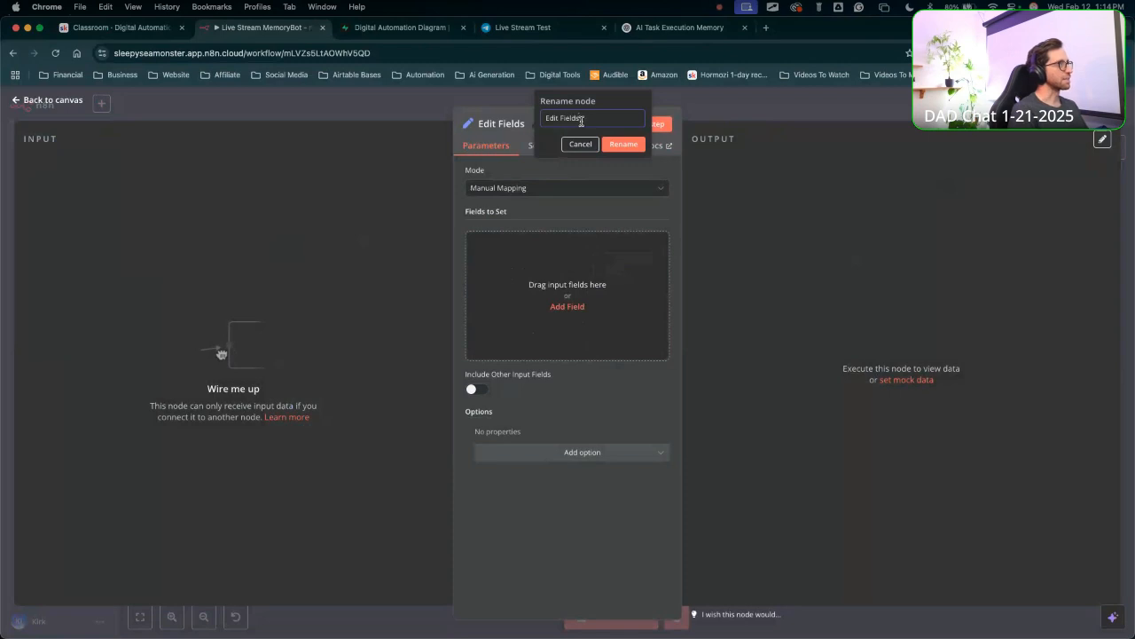
pyautogui.moveTo(581, 122); pyautogui.dragTo(502, 127)
pyautogui.write('A')
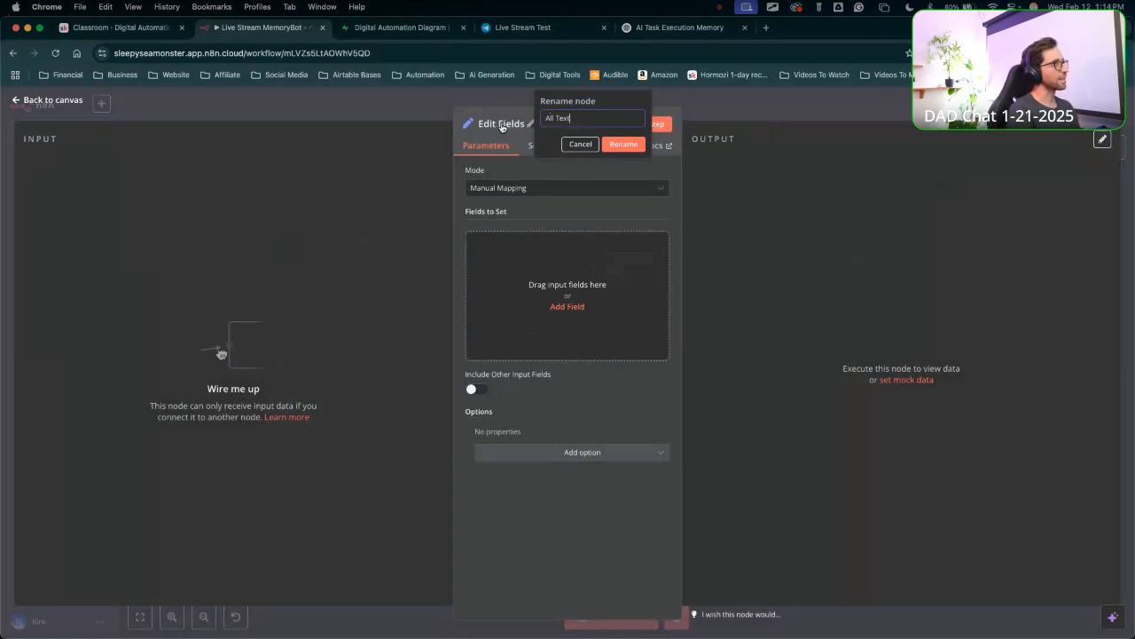
pyautogui.write('ll Text')
pyautogui.click(578, 145)
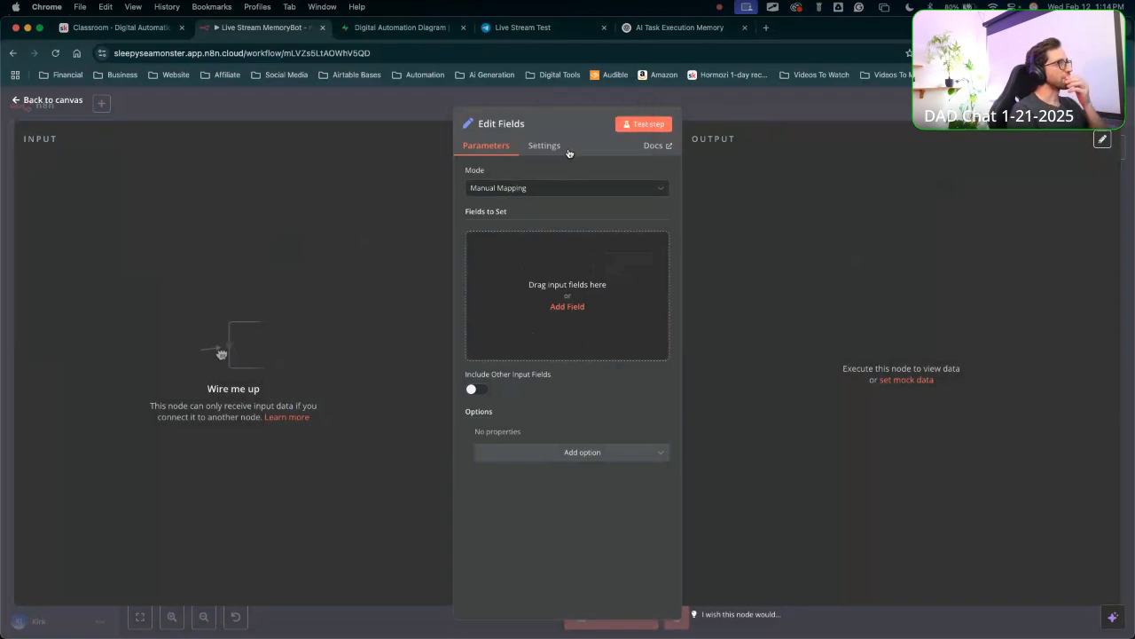
pyautogui.click(704, 116)
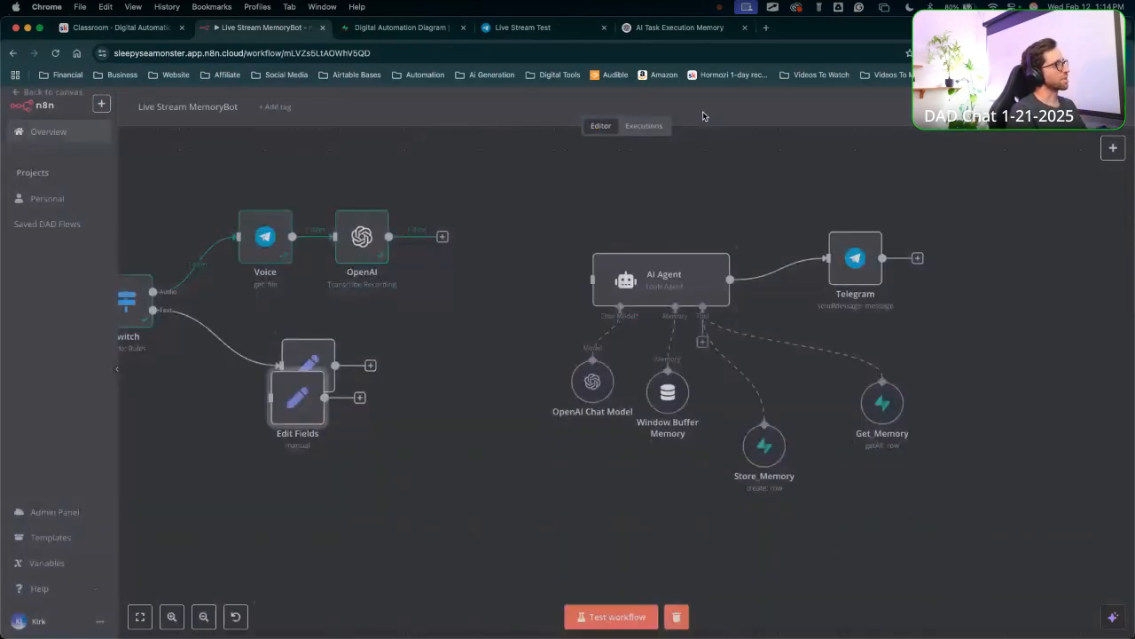
pyautogui.moveTo(322, 396); pyautogui.dragTo(344, 440)
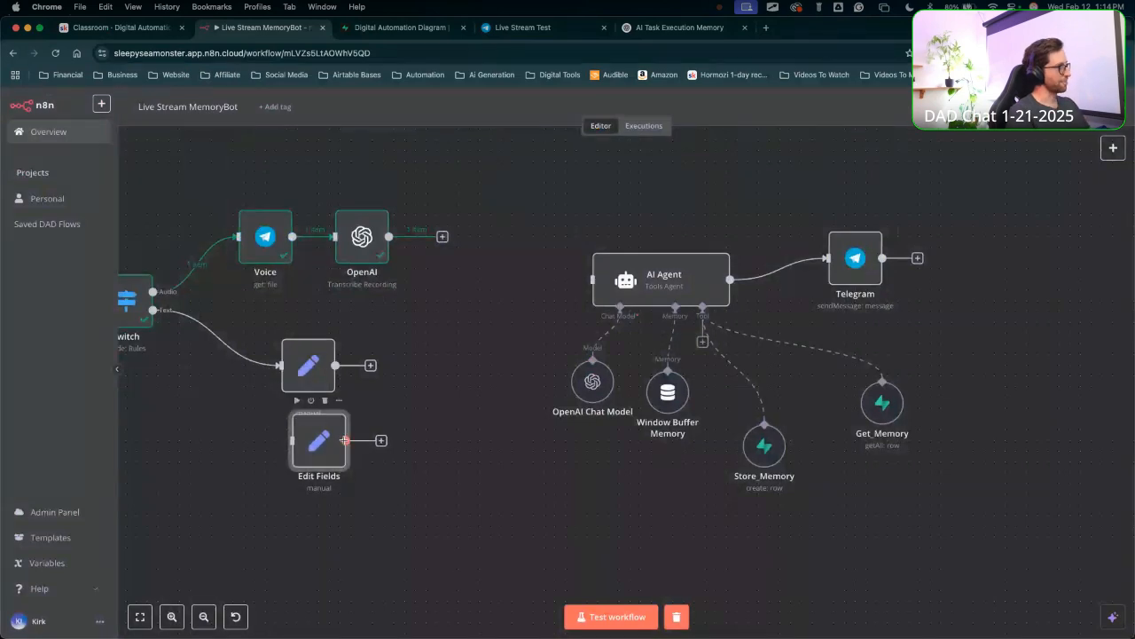
pyautogui.click(338, 400)
pyautogui.click(353, 376)
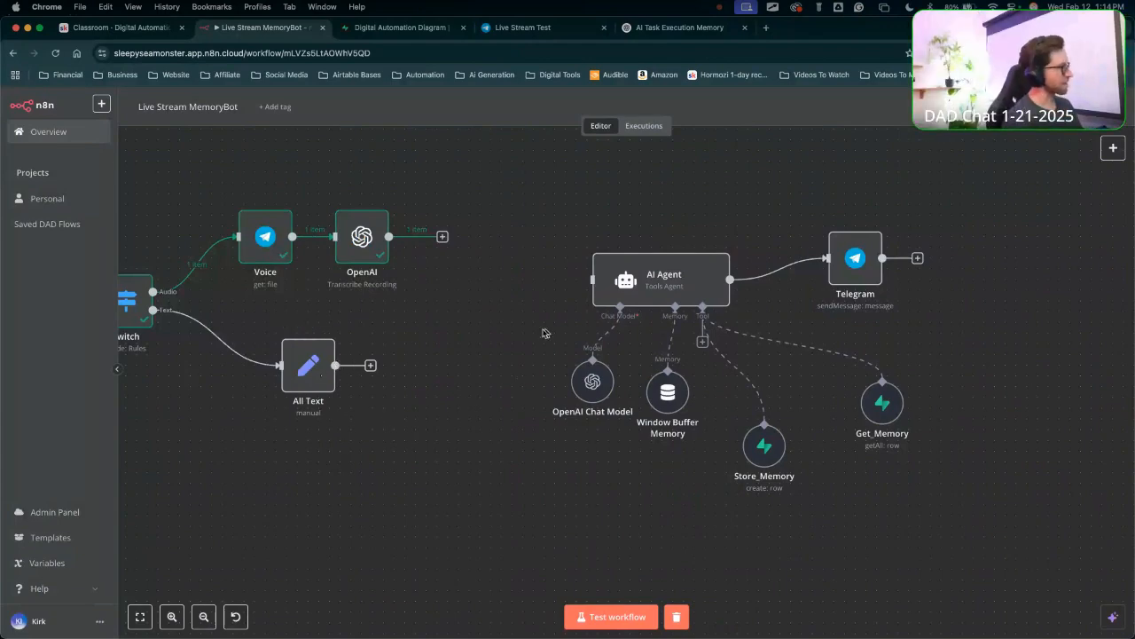
pyautogui.moveTo(435, 561)
pyautogui.mouseDown()
pyautogui.moveTo(367, 583)
pyautogui.moveTo(355, 287)
pyautogui.moveTo(525, 405)
pyautogui.moveTo(494, 326)
pyautogui.moveTo(345, 355)
pyautogui.moveTo(396, 254)
pyautogui.moveTo(359, 259)
pyautogui.mouseUp()
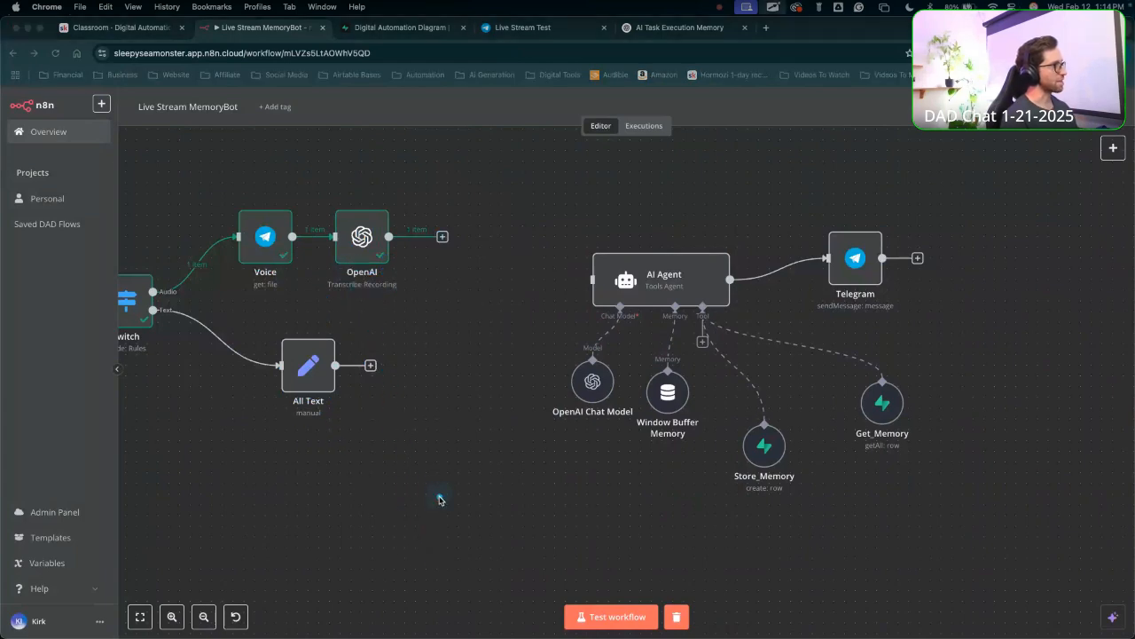
pyautogui.moveTo(441, 499)
pyautogui.mouseDown()
pyautogui.moveTo(375, 325)
pyautogui.moveTo(400, 361)
pyautogui.mouseUp()
pyautogui.moveTo(450, 443)
pyautogui.mouseDown()
pyautogui.moveTo(342, 293)
pyautogui.moveTo(417, 270)
pyautogui.mouseUp()
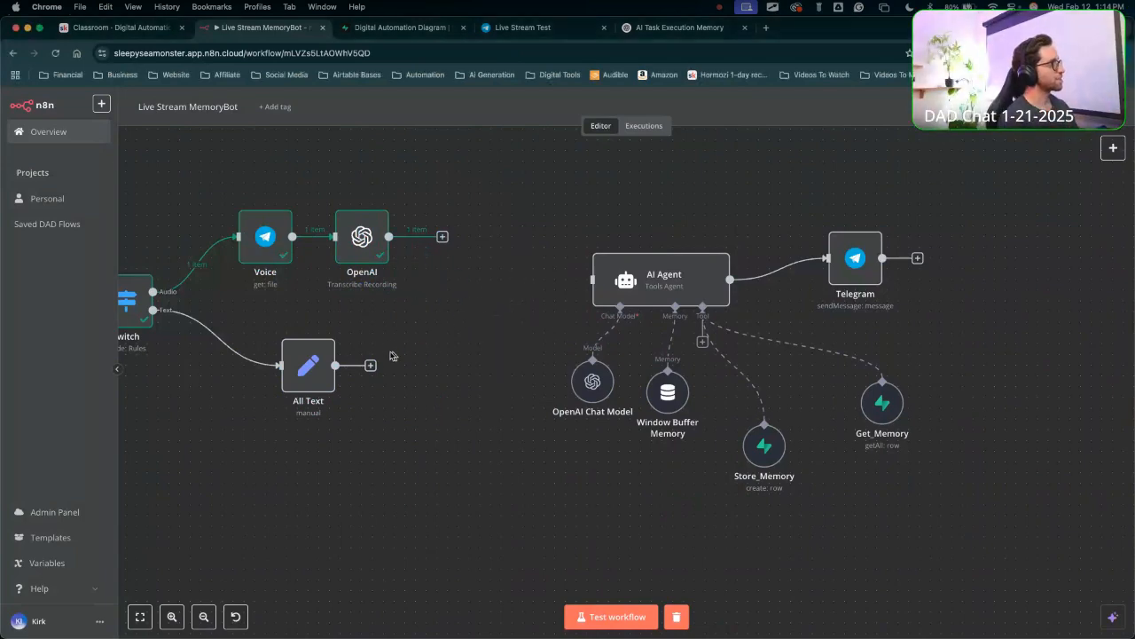
# Move All Text to just before the AI Agent and connect the OpenAI transcription node's output to its input.
pyautogui.moveTo(306, 385); pyautogui.dragTo(328, 375)
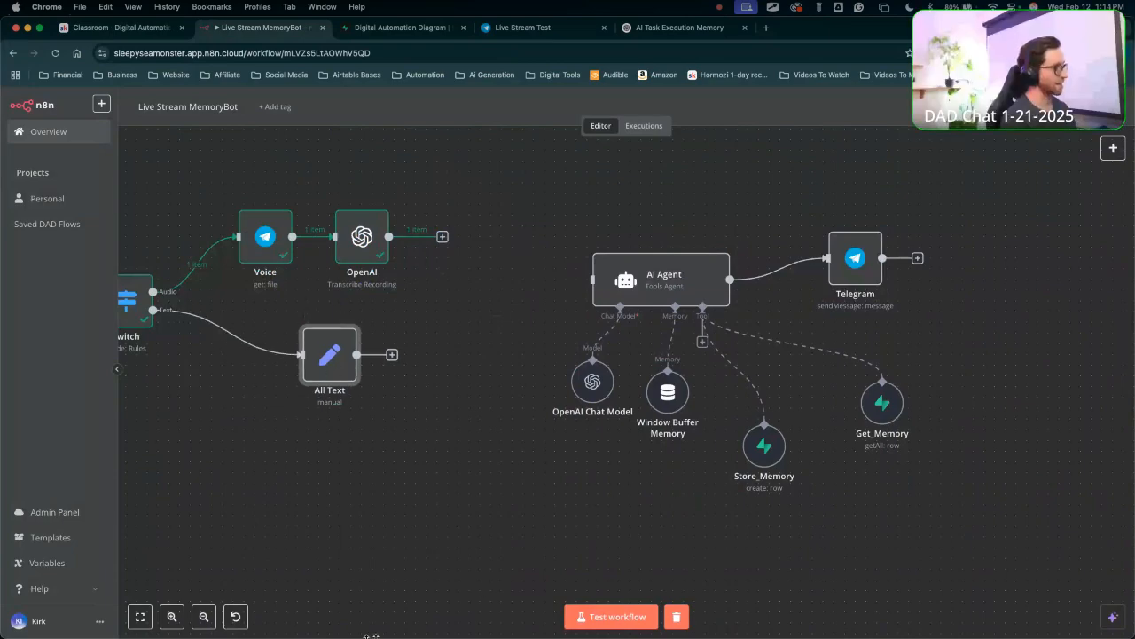
pyautogui.moveTo(440, 393)
pyautogui.mouseDown()
pyautogui.moveTo(360, 260)
pyautogui.moveTo(366, 374)
pyautogui.mouseUp()
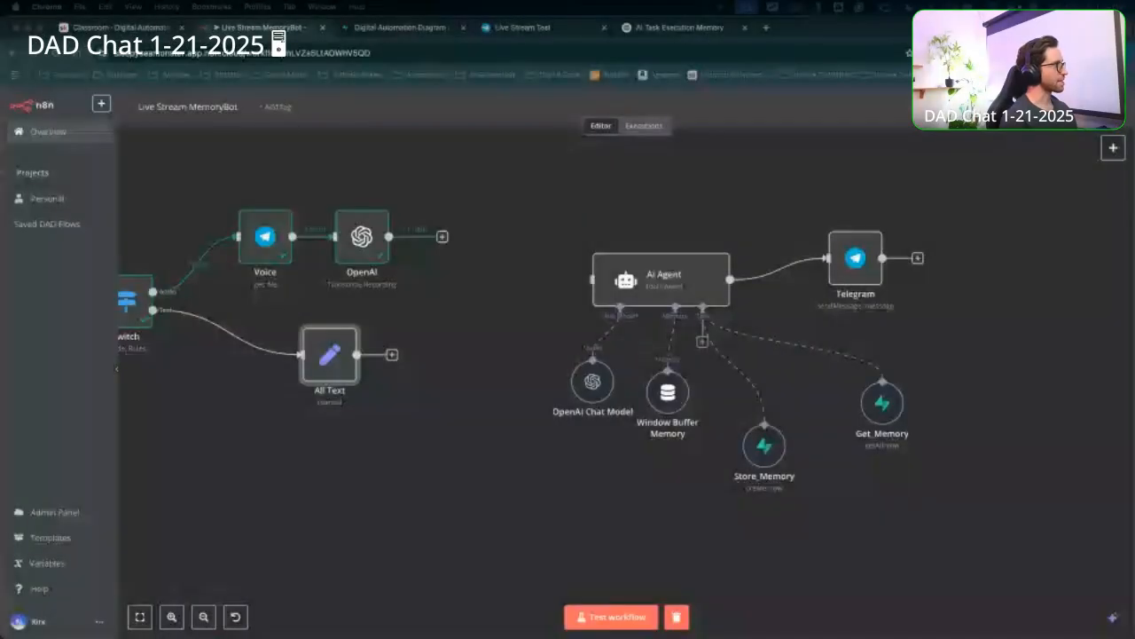
pyautogui.moveTo(314, 359); pyautogui.dragTo(487, 326)
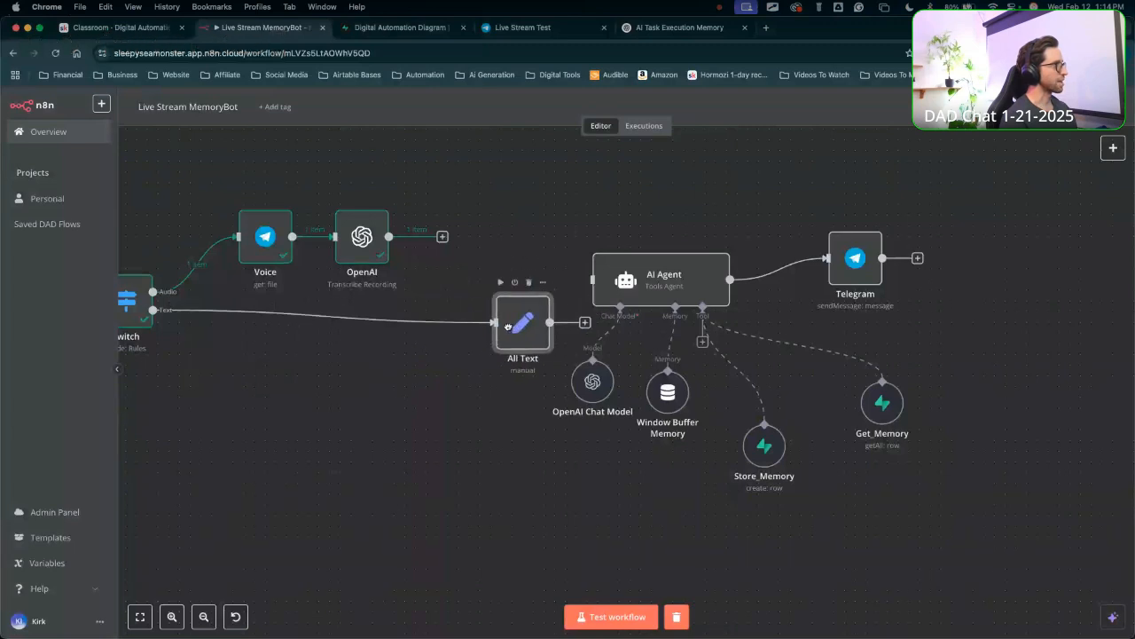
pyautogui.moveTo(389, 236); pyautogui.dragTo(461, 329)
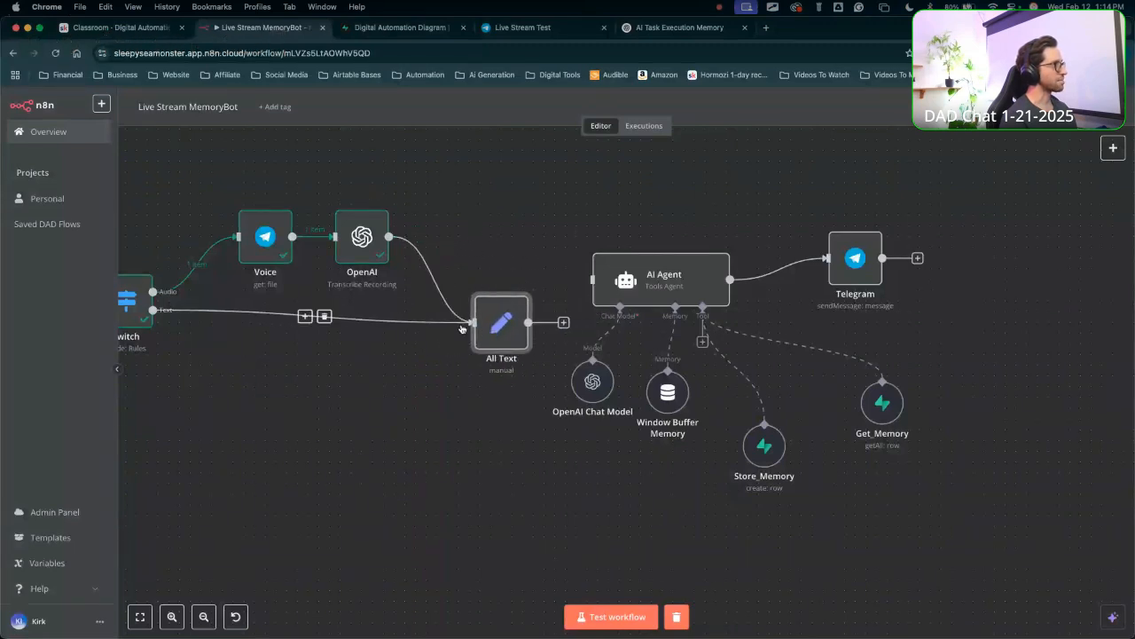
pyautogui.hotkey('ctrl', 'a')
pyautogui.moveTo(408, 383)
pyautogui.mouseDown()
pyautogui.moveTo(360, 233)
pyautogui.moveTo(484, 348)
pyautogui.moveTo(467, 316)
pyautogui.mouseUp()
pyautogui.press('Escape')
# Add the OpenAI transcription text as {{ $json.text }} after {{ $json.message.text }} in the All Text node's string value.
pyautogui.doubleClick(510, 324)
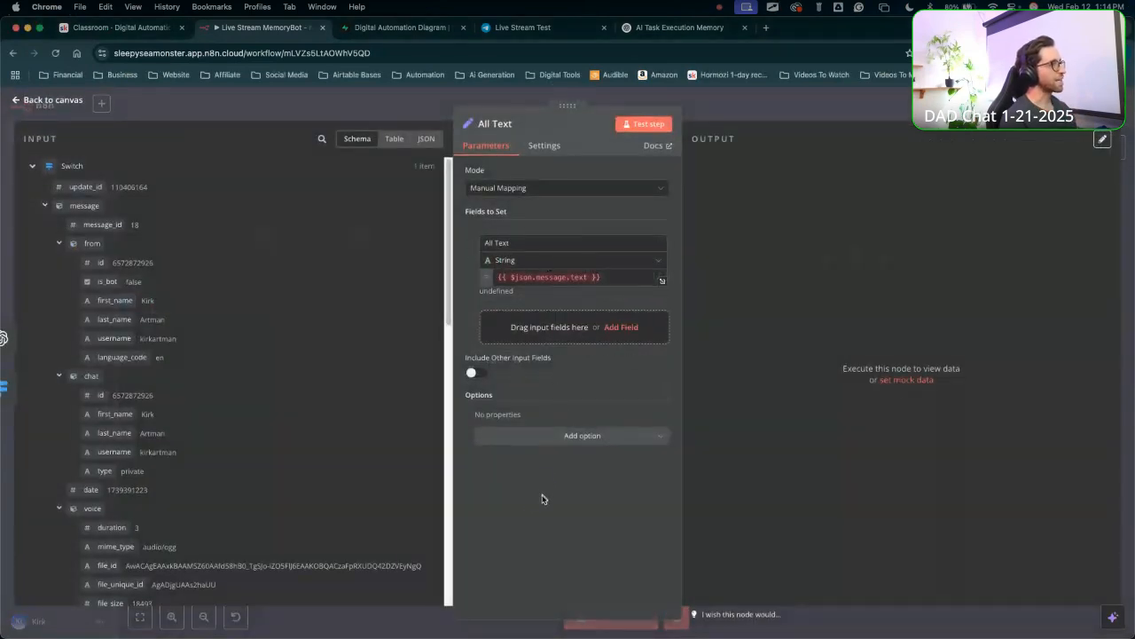
pyautogui.hotkey('ctrl', 'a')
pyautogui.moveTo(543, 499)
pyautogui.mouseDown()
pyautogui.moveTo(532, 342)
pyautogui.moveTo(570, 347)
pyautogui.moveTo(553, 343)
pyautogui.mouseUp()
pyautogui.press('Escape')
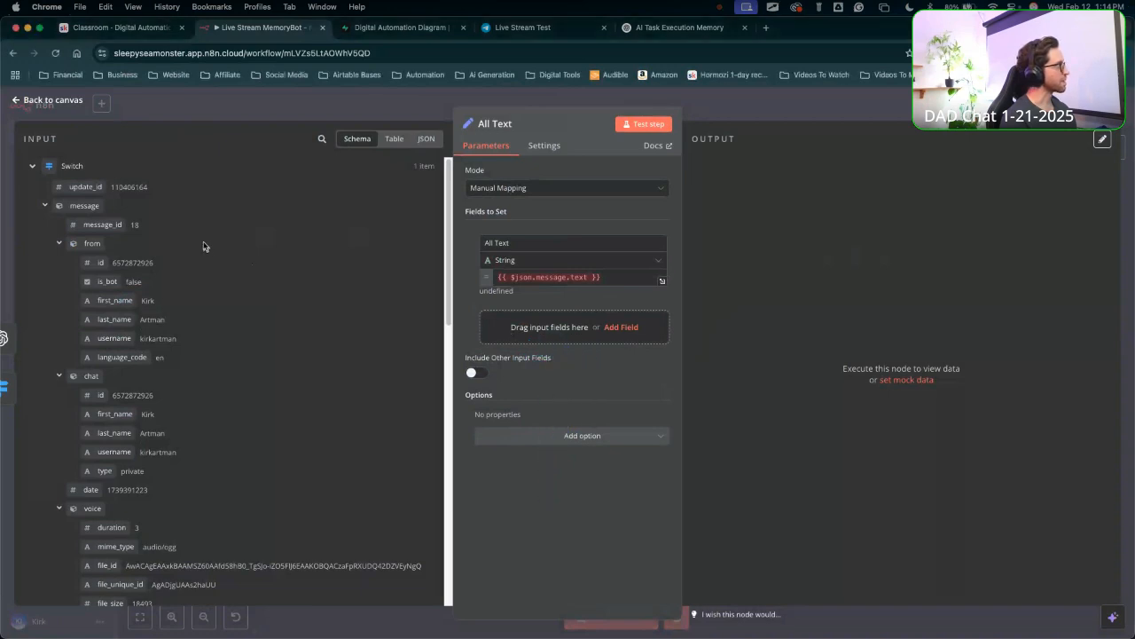
pyautogui.scroll(-10, 127, 466)
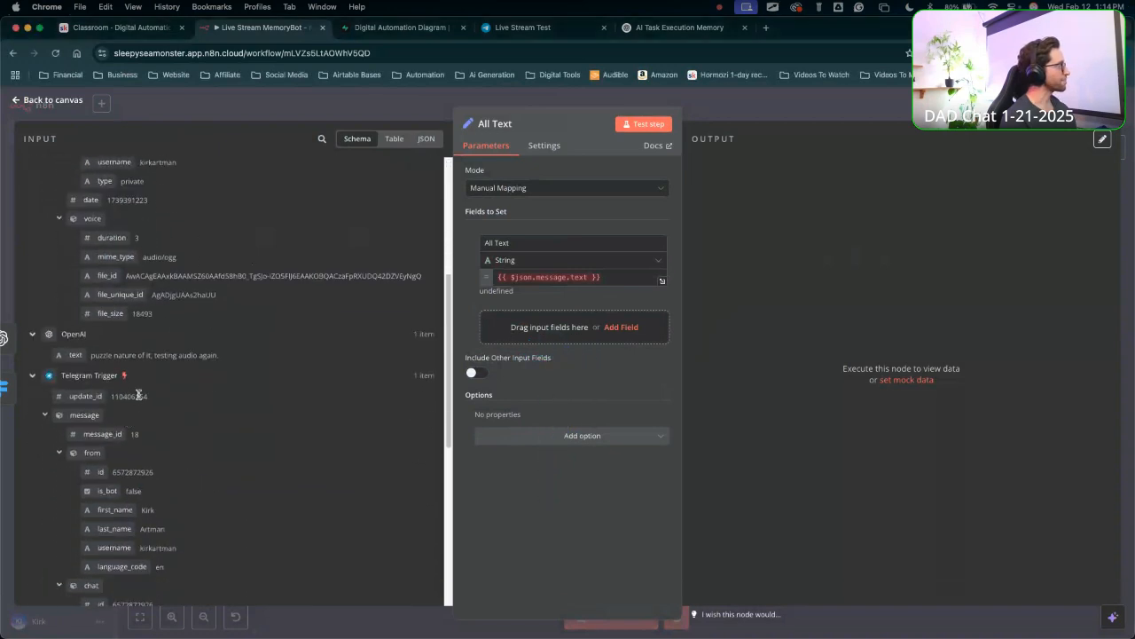
pyautogui.scroll(10, 138, 426)
pyautogui.scroll(-8, 202, 386)
pyautogui.hotkey('ctrl', 'a')
pyautogui.moveTo(271, 386)
pyautogui.mouseDown()
pyautogui.moveTo(132, 262)
pyautogui.moveTo(99, 268)
pyautogui.moveTo(161, 295)
pyautogui.moveTo(70, 295)
pyautogui.moveTo(148, 283)
pyautogui.mouseUp()
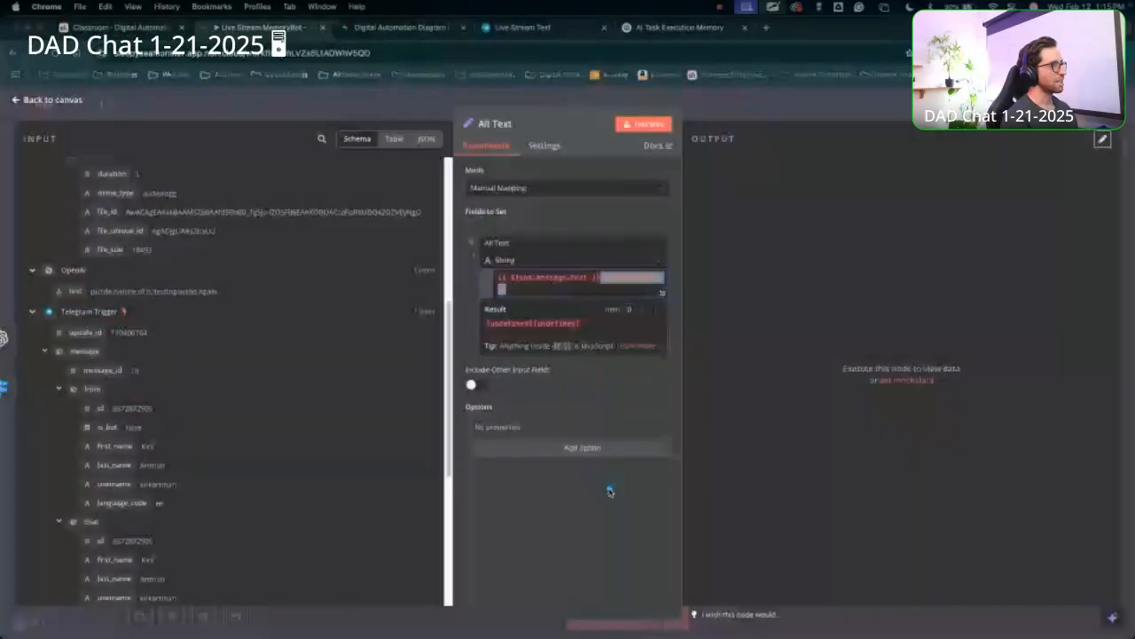
pyautogui.moveTo(604, 485)
pyautogui.mouseDown()
pyautogui.moveTo(520, 340)
pyautogui.moveTo(487, 314)
pyautogui.moveTo(499, 257)
pyautogui.moveTo(499, 283)
pyautogui.moveTo(654, 284)
pyautogui.moveTo(609, 286)
pyautogui.moveTo(638, 290)
pyautogui.moveTo(562, 331)
pyautogui.moveTo(665, 275)
pyautogui.moveTo(495, 286)
pyautogui.moveTo(612, 279)
pyautogui.moveTo(572, 326)
pyautogui.mouseUp()
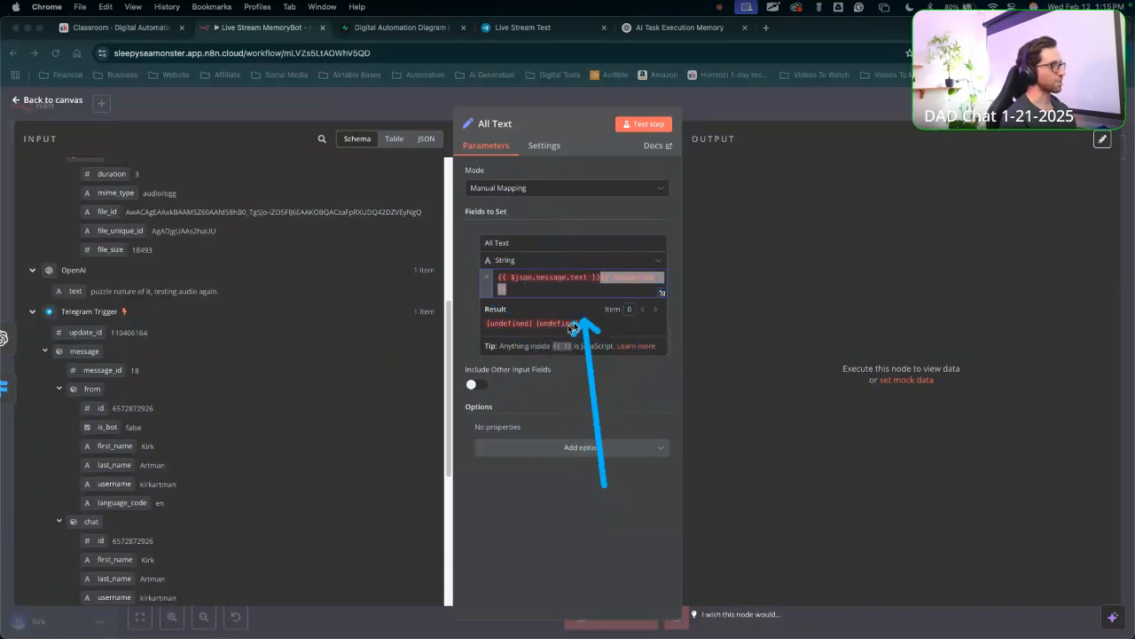
pyautogui.moveTo(535, 483)
pyautogui.mouseDown()
pyautogui.moveTo(542, 380)
pyautogui.moveTo(660, 290)
pyautogui.moveTo(571, 331)
pyautogui.mouseUp()
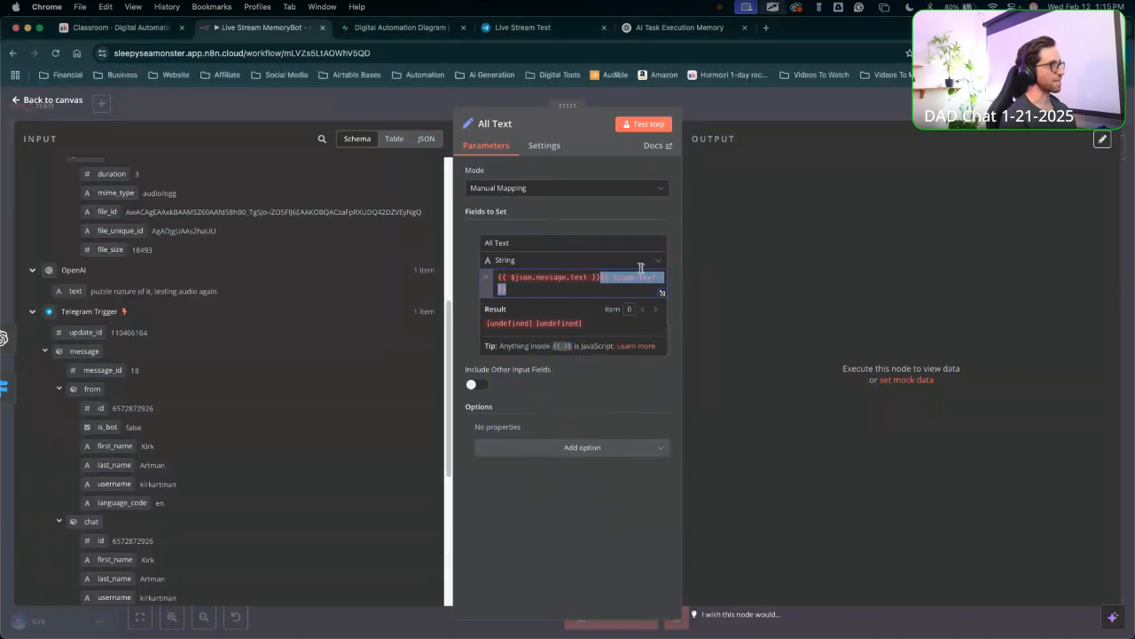
pyautogui.moveTo(584, 498)
pyautogui.mouseDown()
pyautogui.moveTo(680, 293)
pyautogui.moveTo(548, 370)
pyautogui.moveTo(574, 399)
pyautogui.mouseUp()
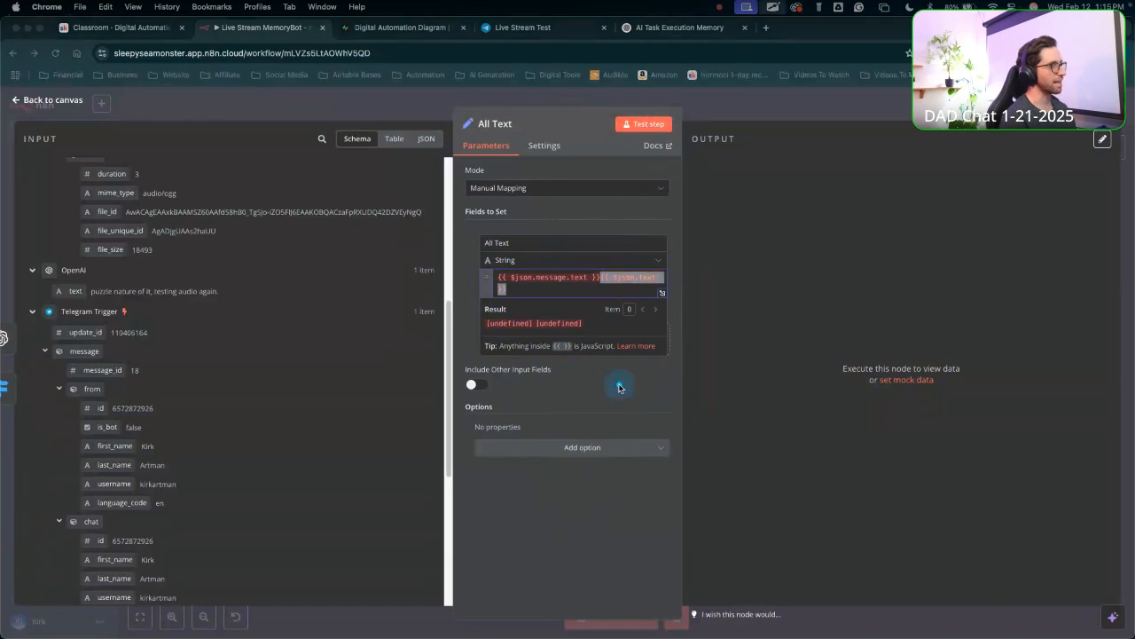
pyautogui.moveTo(570, 504)
pyautogui.mouseDown()
pyautogui.moveTo(673, 300)
pyautogui.moveTo(595, 288)
pyautogui.mouseUp()
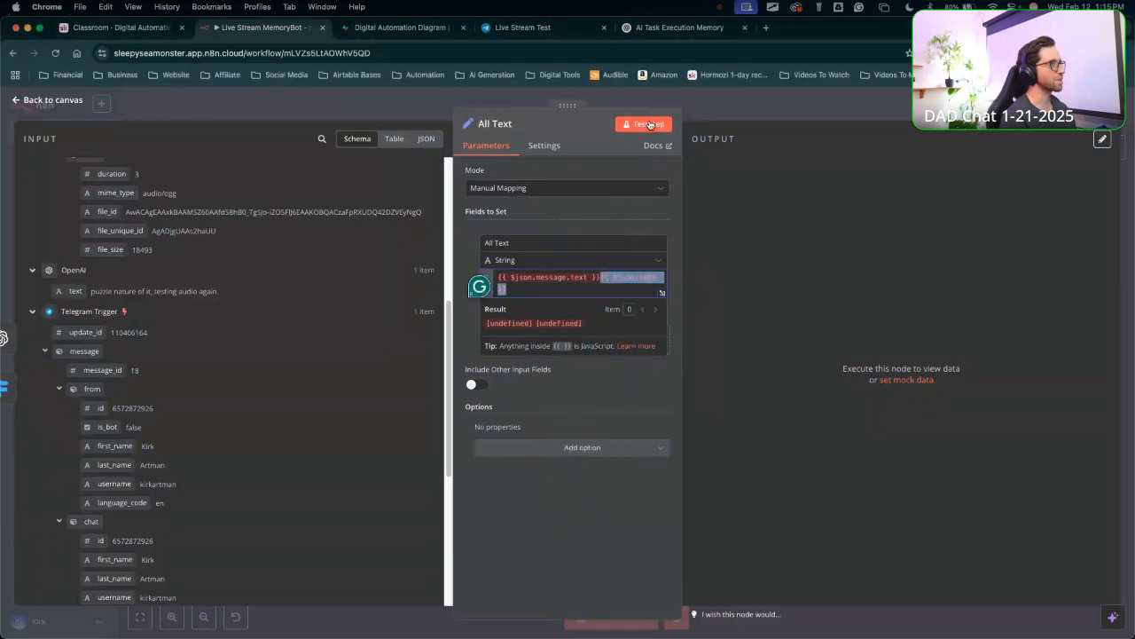
# Test the All Text step, return to the canvas and connect All Text's output to the AI Agent.
pyautogui.click(648, 124)
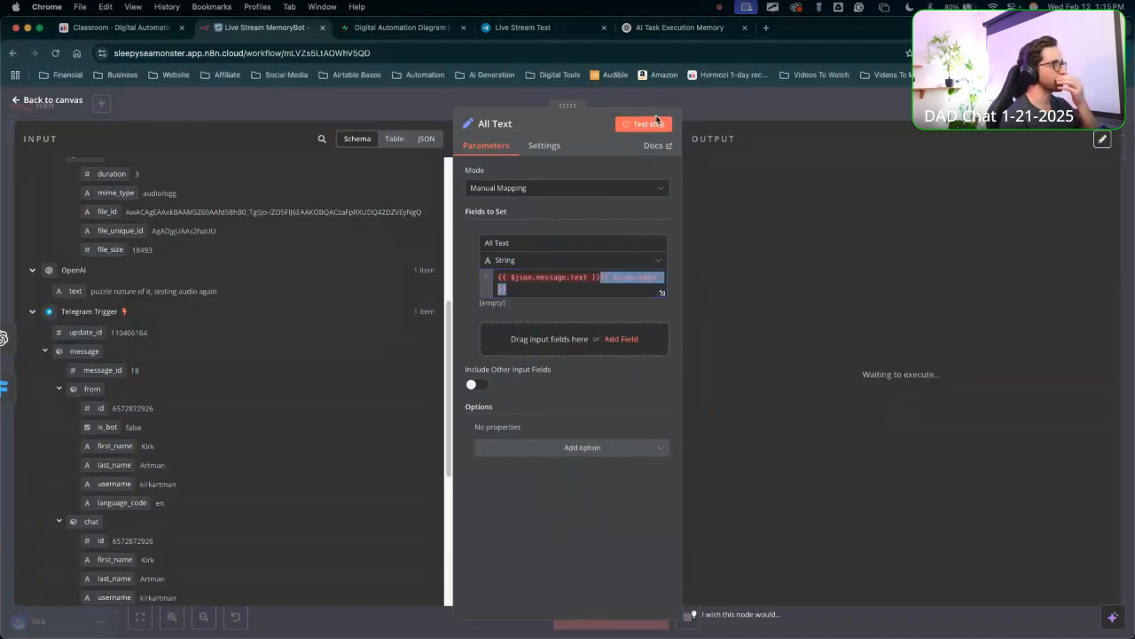
pyautogui.click(705, 106)
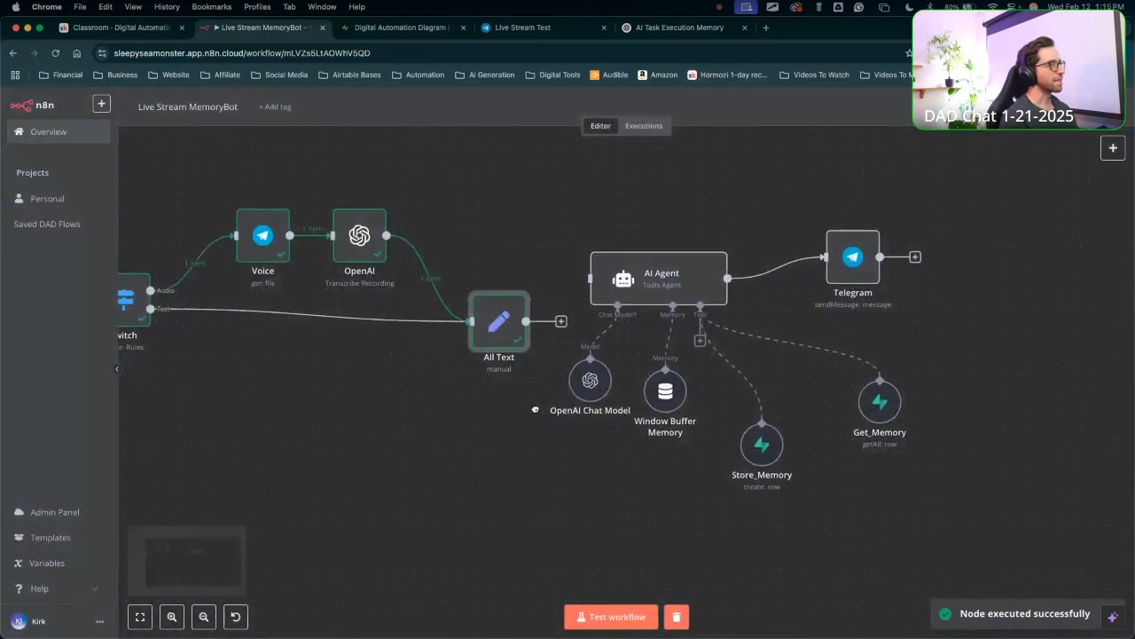
pyautogui.hscroll(2, 487, 400)
pyautogui.moveTo(477, 311); pyautogui.dragTo(537, 265)
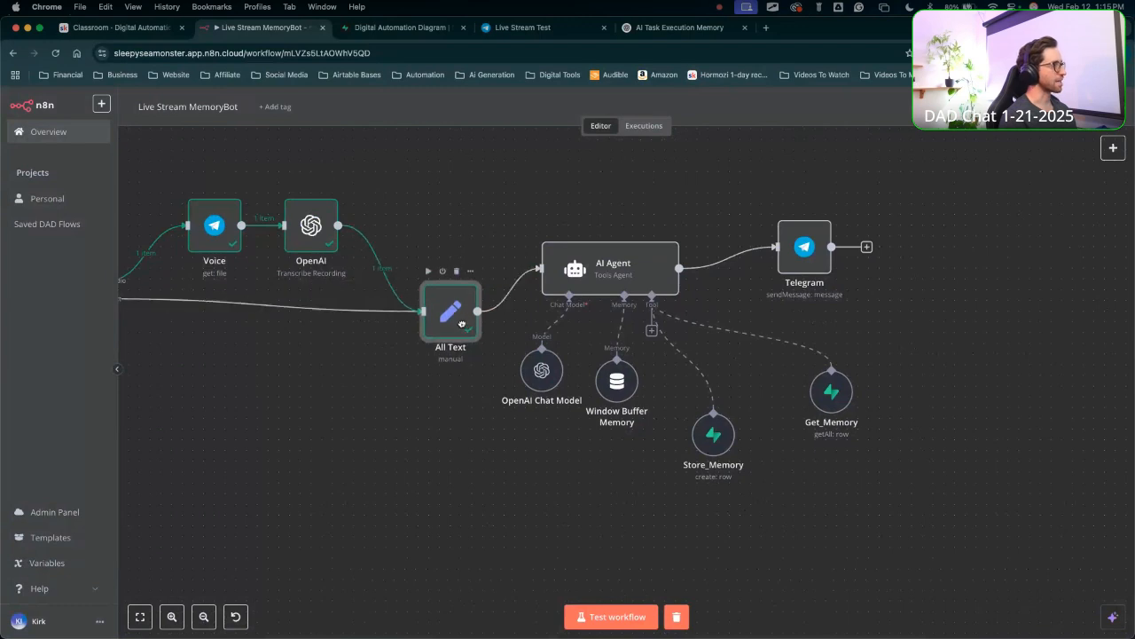
# Move the Telegram Trigger and Switch down together so the Text branch runs nearly straight to All Text.
pyautogui.hscroll(-3, 544, 380)
pyautogui.scroll(-1, 544, 380)
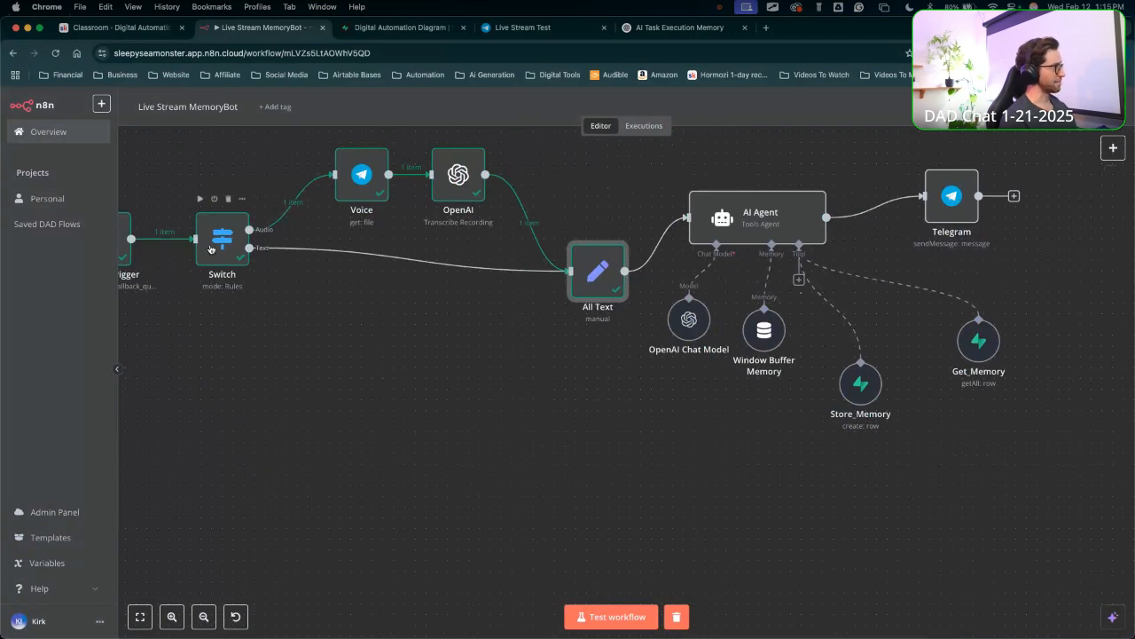
pyautogui.hscroll(-5, 262, 310)
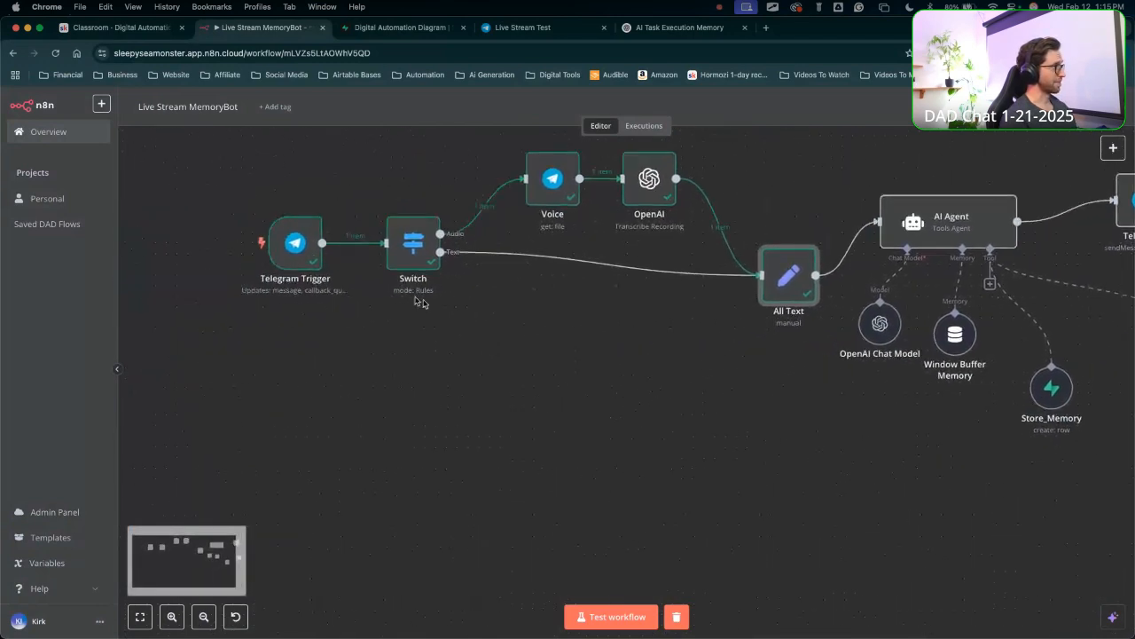
pyautogui.moveTo(212, 180); pyautogui.dragTo(448, 310)
pyautogui.moveTo(418, 263); pyautogui.dragTo(419, 285)
pyautogui.click(659, 422)
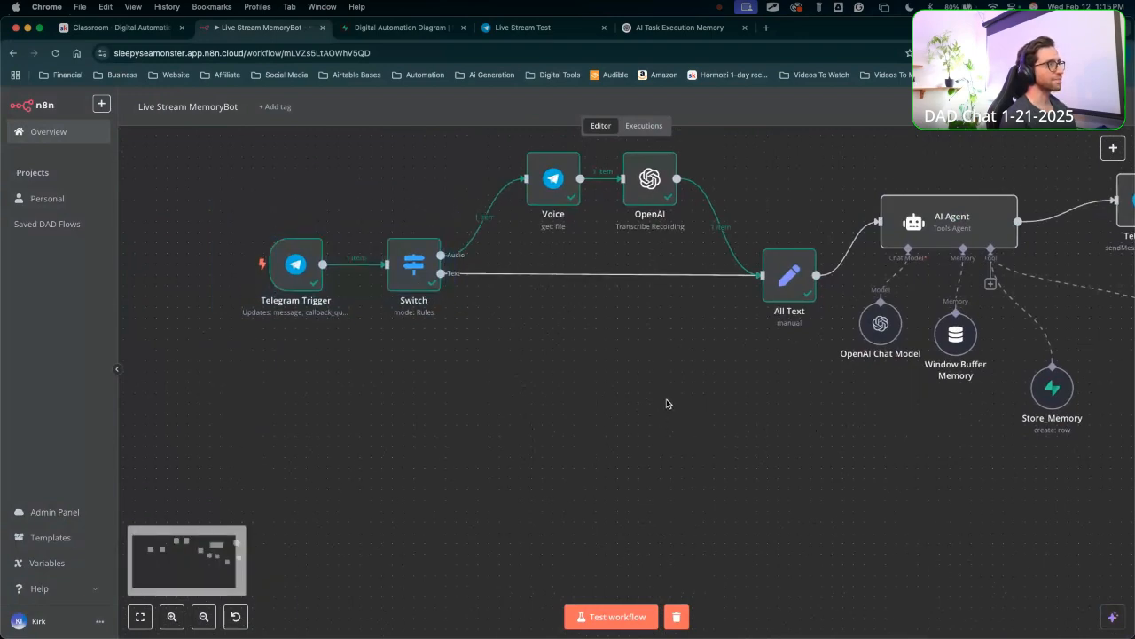
# Switch to Telegram and send the Live Stream Test bot a voice message telling it about a dog to remember.
pyautogui.moveTo(665, 401); pyautogui.dragTo(542, 432)
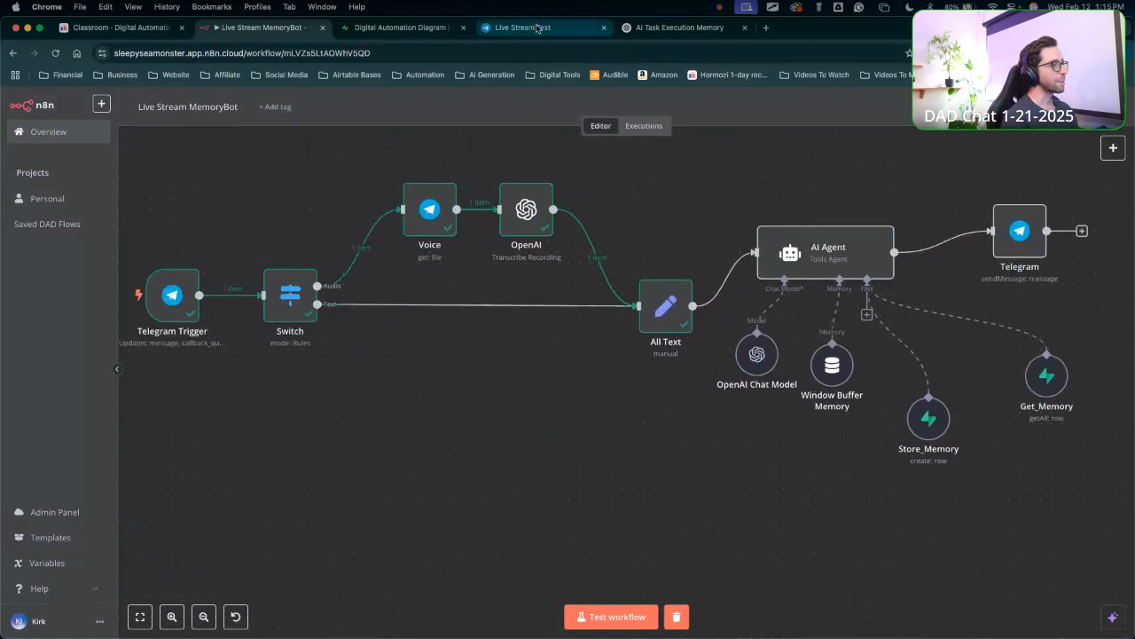
pyautogui.click(537, 29)
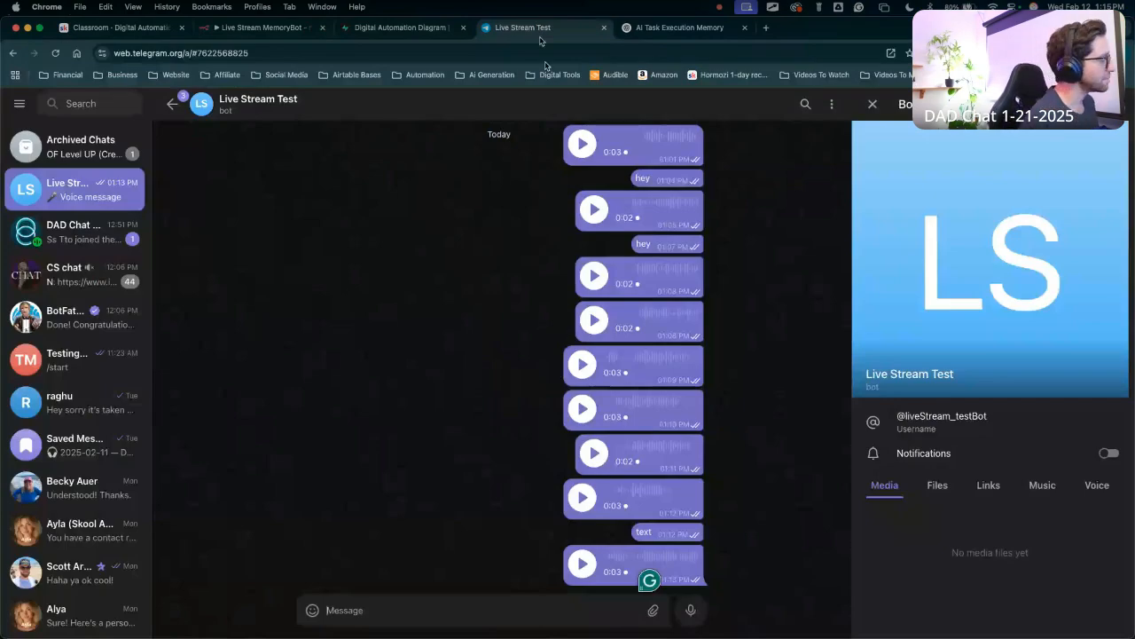
pyautogui.click(690, 610)
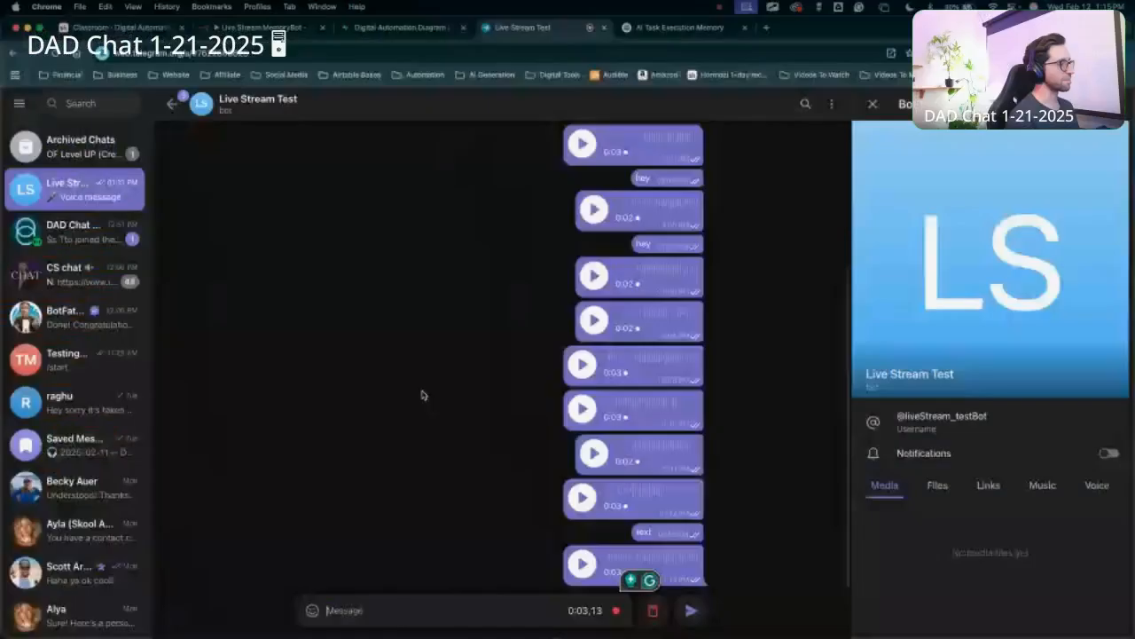
pyautogui.click(691, 609)
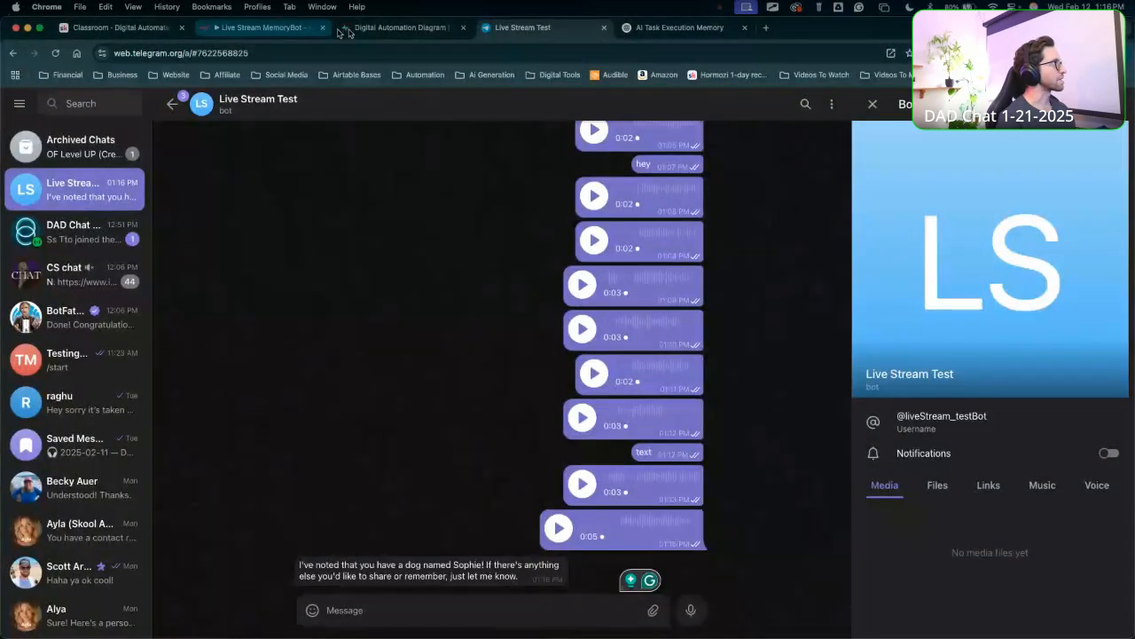
# Switch to the Supabase Live Stream Memory Bot table and check its records for the memory from the voice message.
pyautogui.click(399, 27)
pyautogui.moveTo(380, 540); pyautogui.dragTo(447, 353)
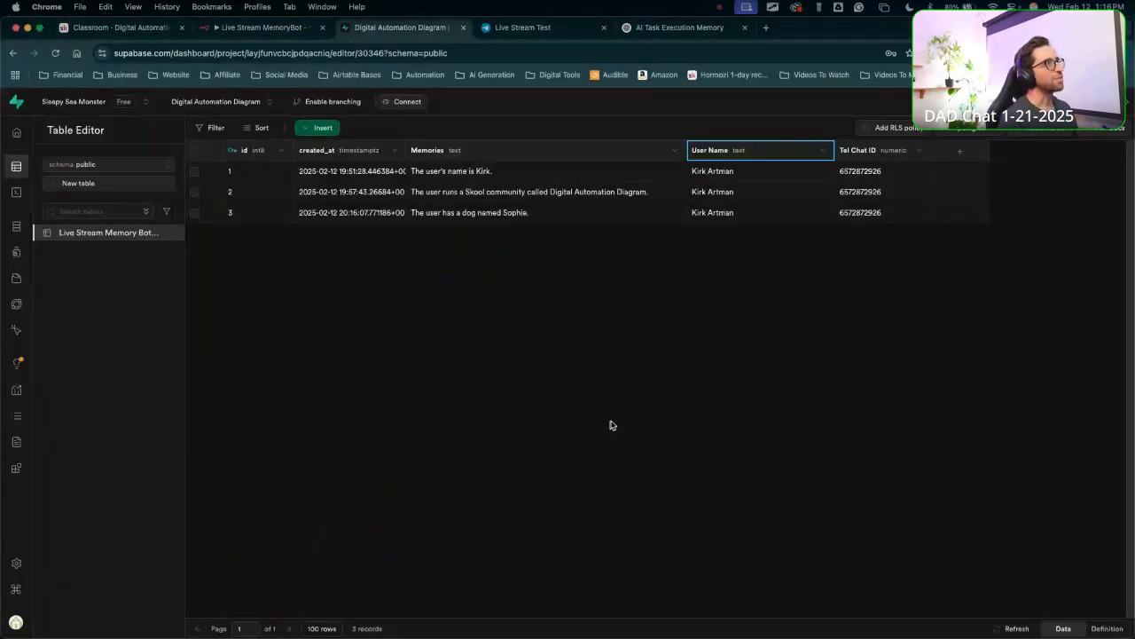
pyautogui.moveTo(663, 418); pyautogui.dragTo(887, 264)
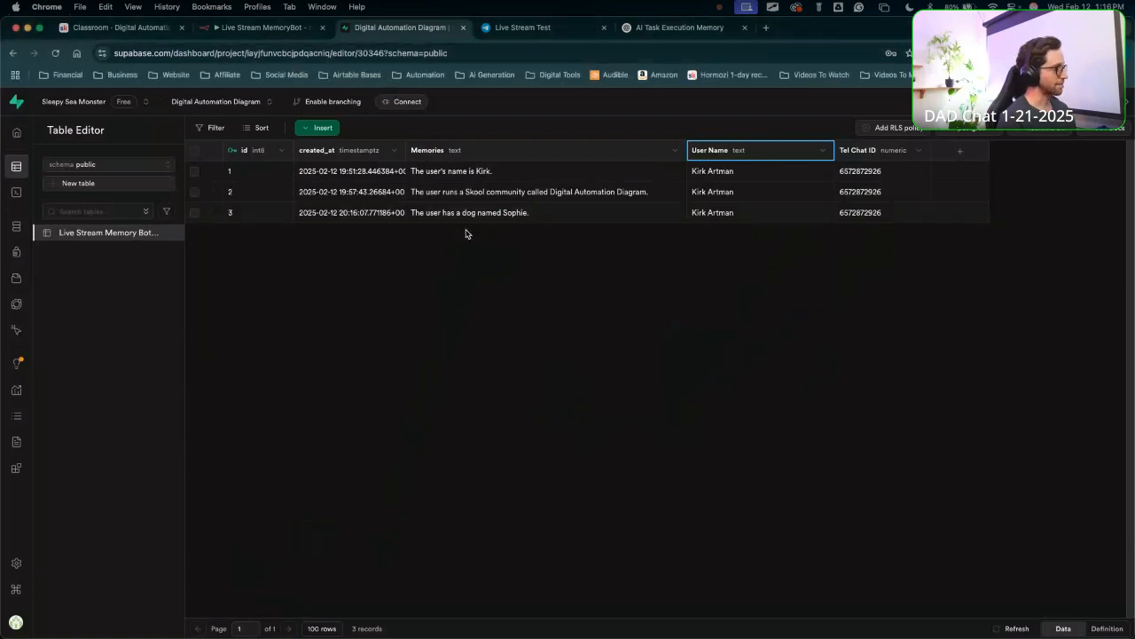
pyautogui.hotkey('ctrl', 'Up')
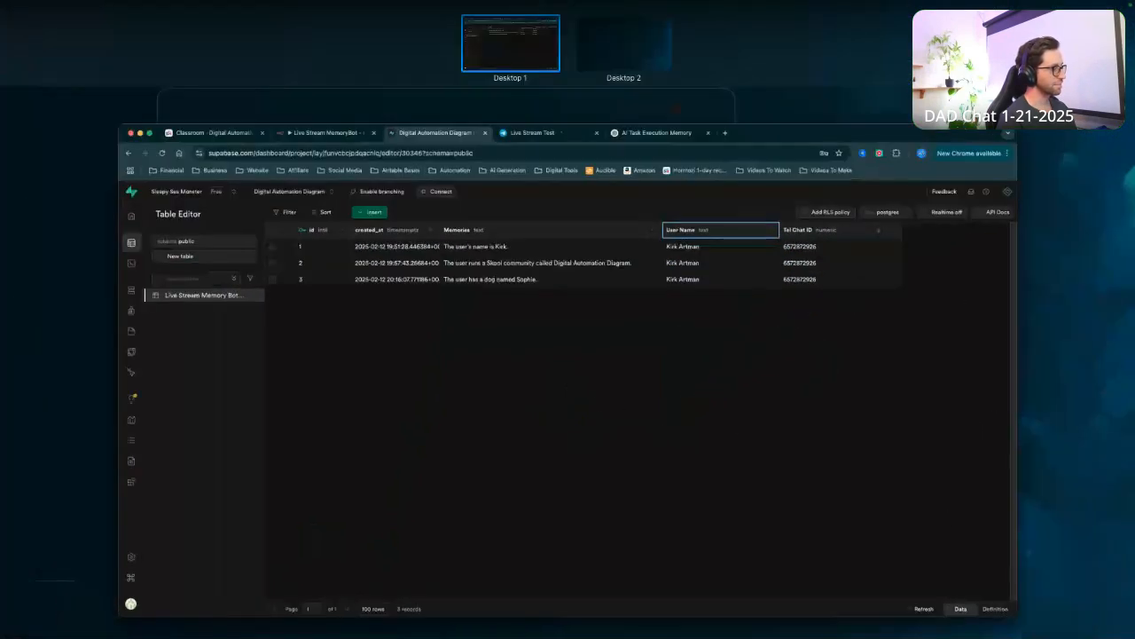
pyautogui.hotkey('ctrl', 'Up')
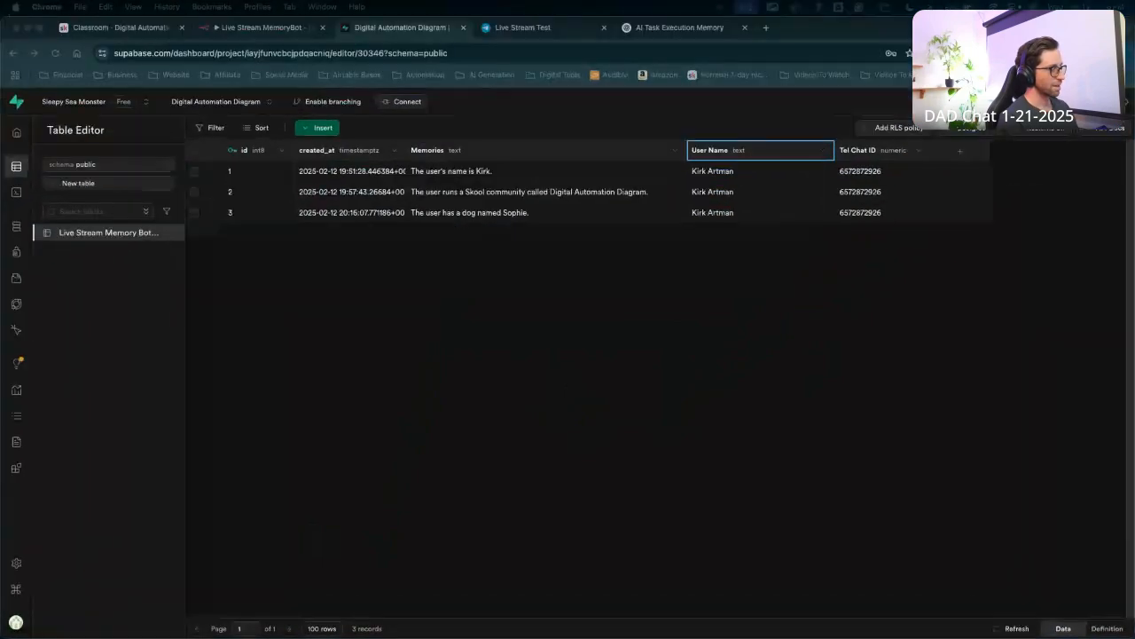
pyautogui.hotkey('ctrl', 'Up')
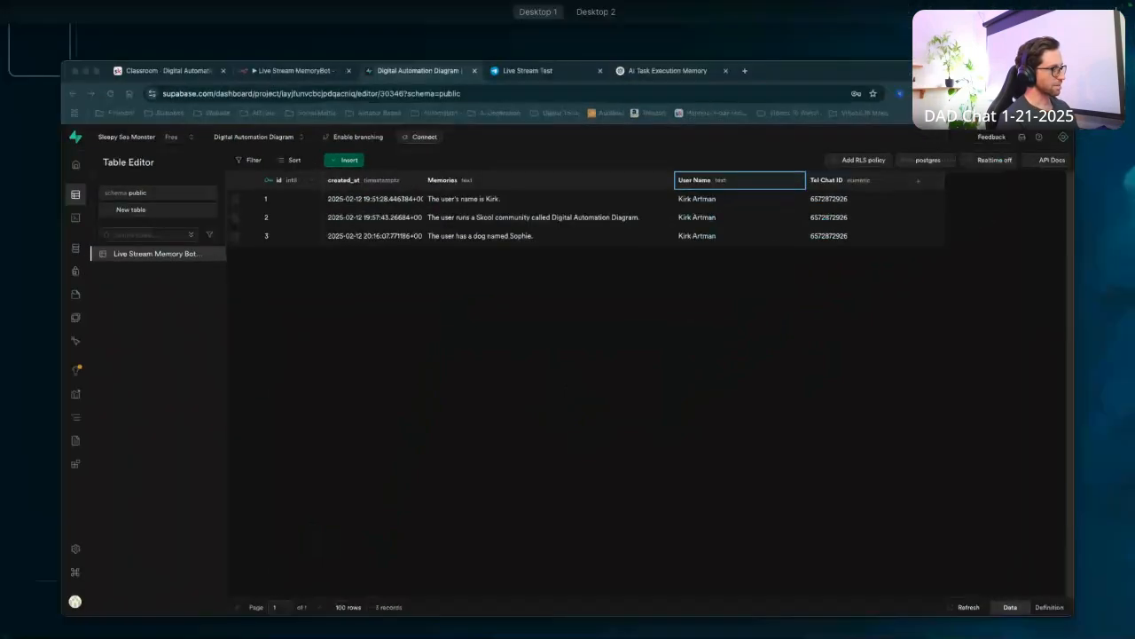
pyautogui.hotkey('ctrl', 'Up')
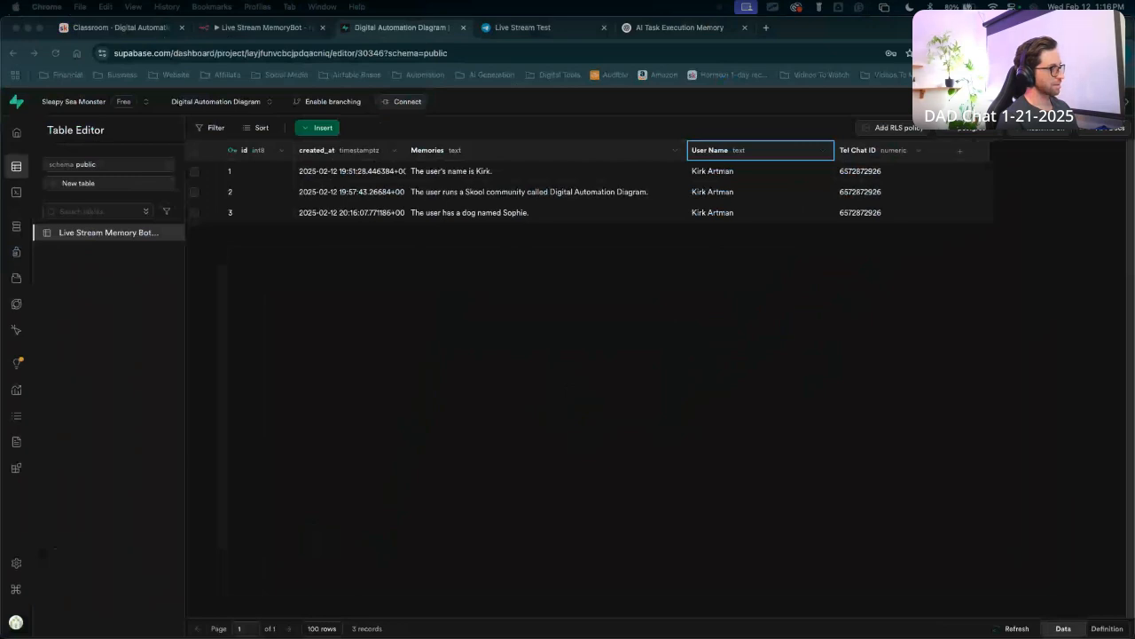
pyautogui.hotkey('ctrl', 'Up')
pyautogui.hotkey('ctrl', 'Up')
pyautogui.hotkey('ctrl', 'Up')
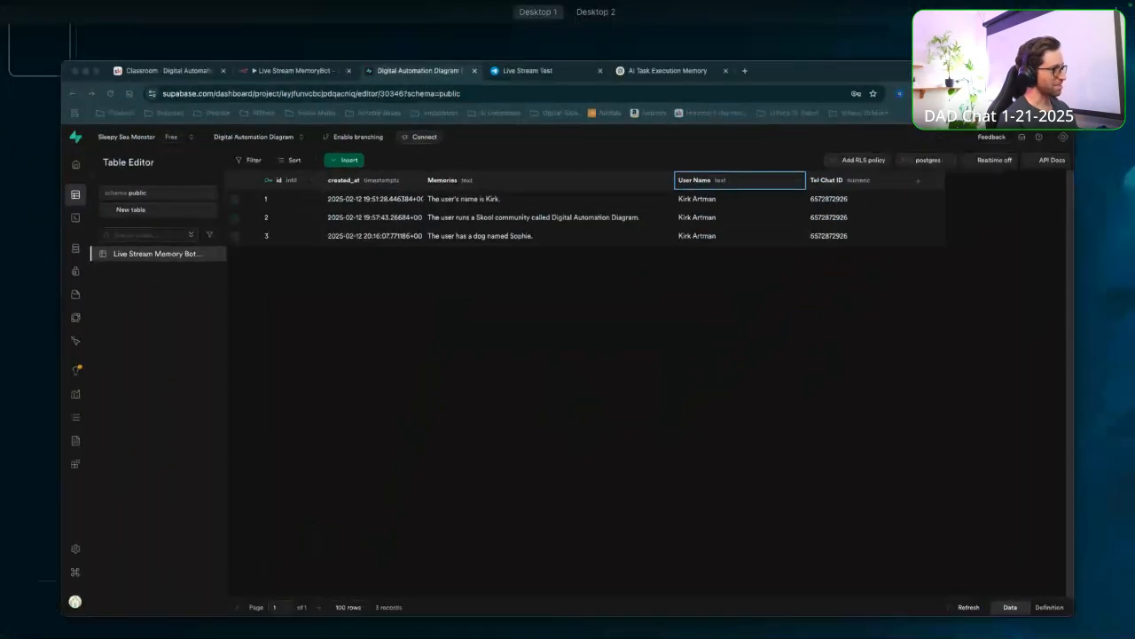
pyautogui.hotkey('ctrl', 'Up')
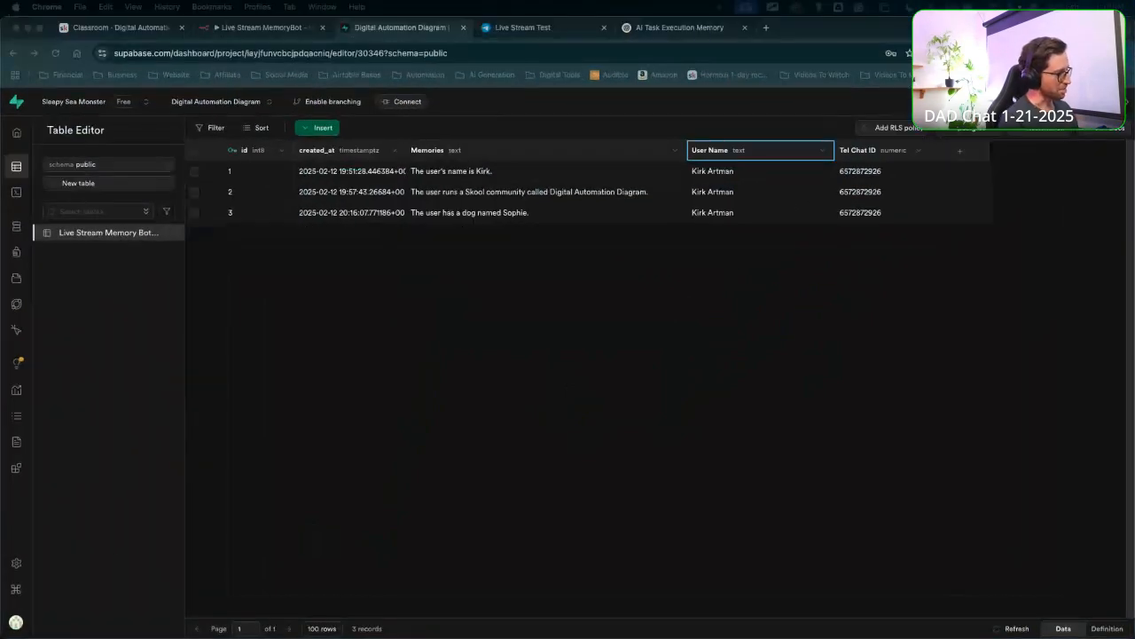
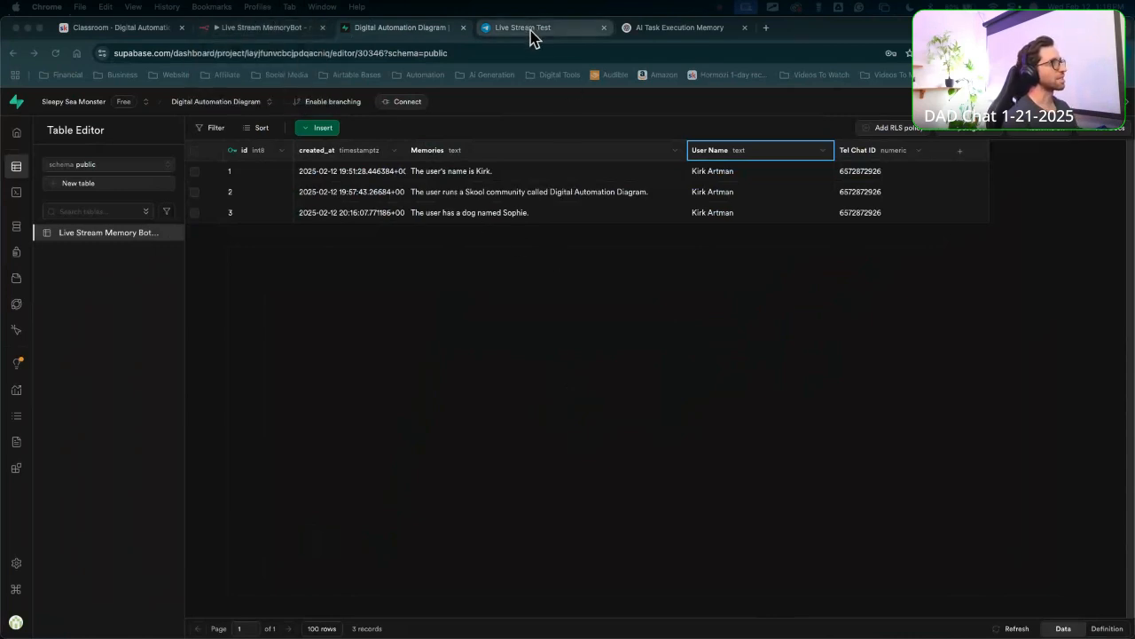
# Switch to the n8n Live Stream MemoryBot workflow and move the Switch node slightly down.
pyautogui.click(253, 27)
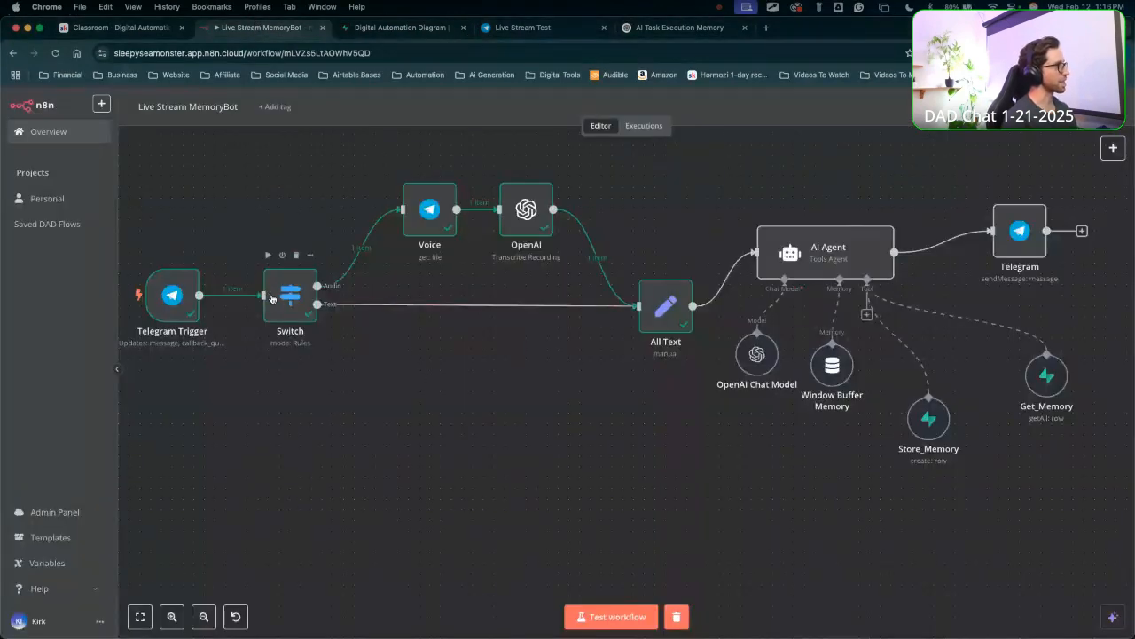
pyautogui.moveTo(271, 298); pyautogui.dragTo(271, 320)
pyautogui.moveTo(328, 505); pyautogui.dragTo(297, 336)
pyautogui.press('Escape')
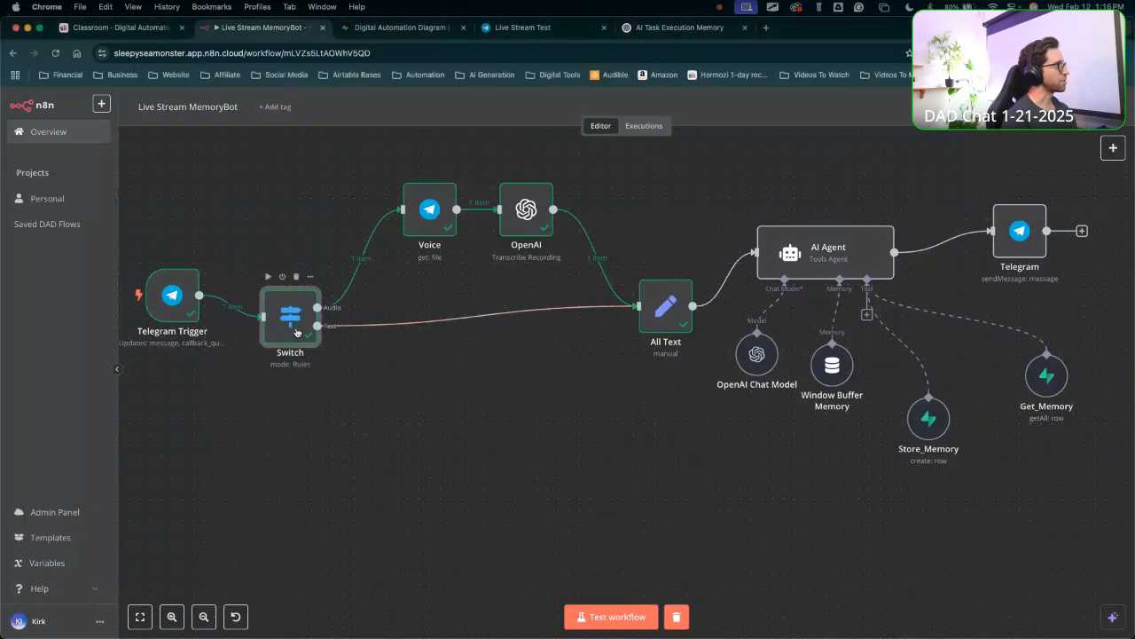
# Open the Switch node, review its Audio and Text routing rules with their conditions and output names, and return to the canvas.
pyautogui.doubleClick(302, 329)
pyautogui.scroll(-1, 479, 385)
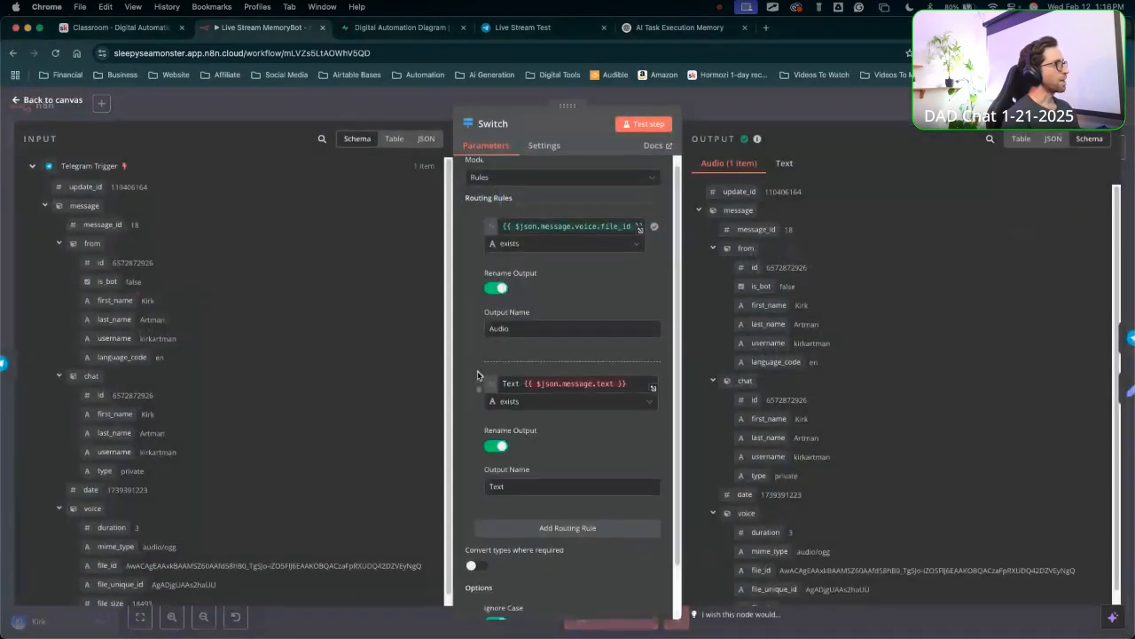
pyautogui.moveTo(479, 382)
pyautogui.mouseDown()
pyautogui.moveTo(481, 297)
pyautogui.moveTo(481, 360)
pyautogui.moveTo(468, 400)
pyautogui.moveTo(460, 393)
pyautogui.mouseUp()
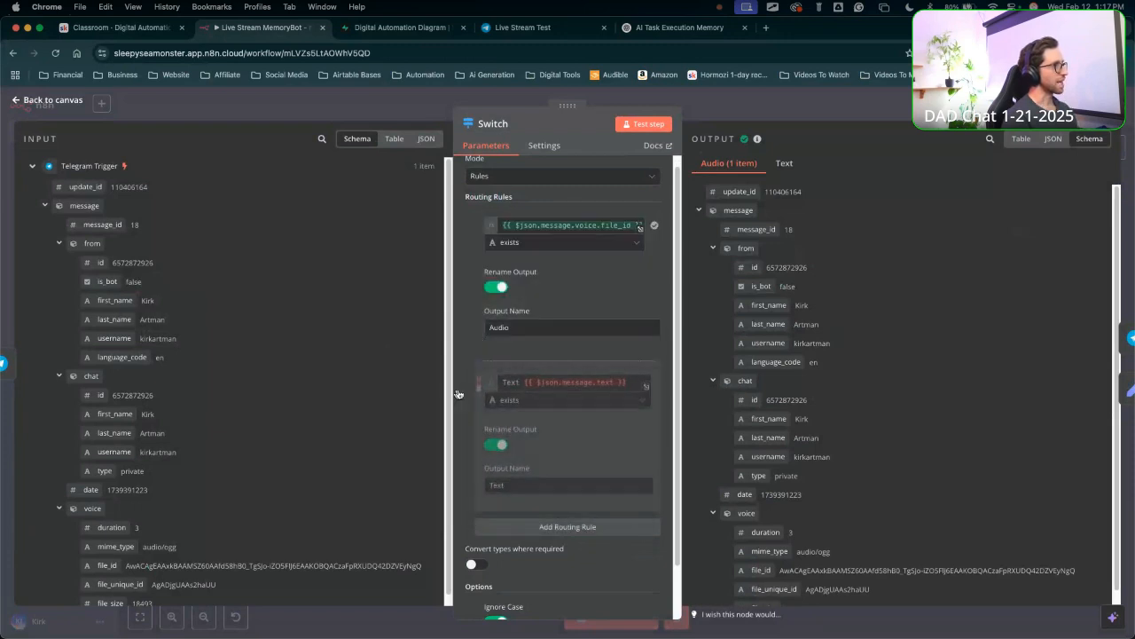
pyautogui.hotkey('ctrl', 'a')
pyautogui.moveTo(346, 487)
pyautogui.mouseDown()
pyautogui.moveTo(468, 415)
pyautogui.moveTo(495, 224)
pyautogui.moveTo(480, 388)
pyautogui.mouseUp()
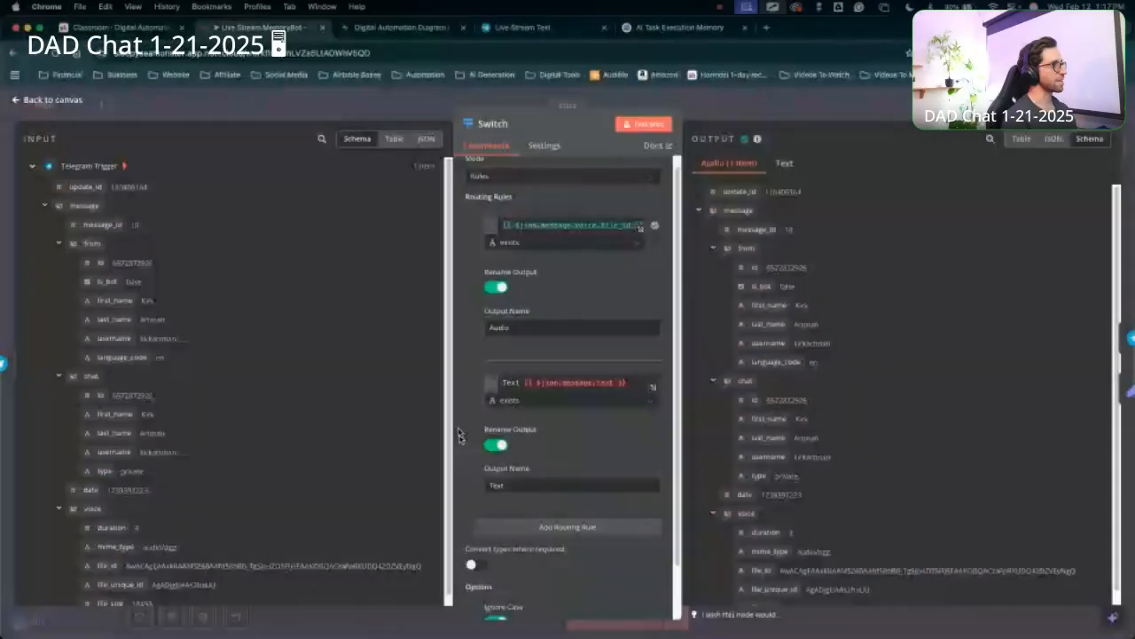
pyautogui.moveTo(481, 382)
pyautogui.mouseDown()
pyautogui.moveTo(483, 304)
pyautogui.moveTo(477, 390)
pyautogui.mouseUp()
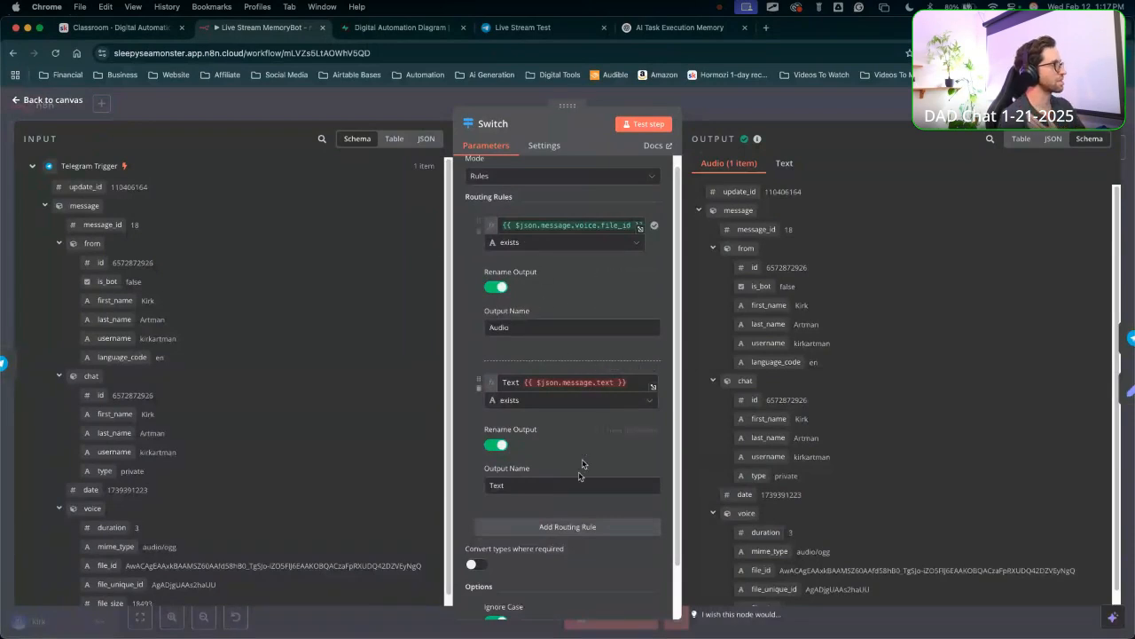
pyautogui.hotkey('ctrl', 'a')
pyautogui.moveTo(440, 447)
pyautogui.mouseDown()
pyautogui.moveTo(431, 469)
pyautogui.moveTo(572, 293)
pyautogui.moveTo(512, 450)
pyautogui.moveTo(506, 182)
pyautogui.moveTo(484, 120)
pyautogui.mouseUp()
pyautogui.hotkey('ctrl', 'a')
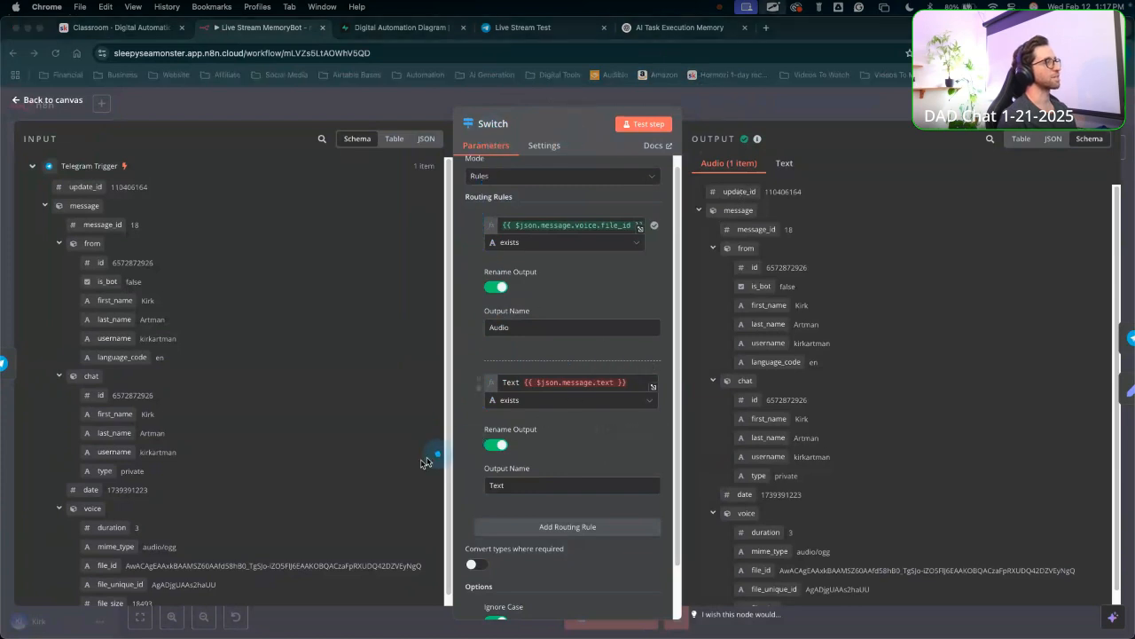
pyautogui.moveTo(341, 474)
pyautogui.mouseDown()
pyautogui.moveTo(498, 226)
pyautogui.moveTo(458, 278)
pyautogui.moveTo(608, 246)
pyautogui.moveTo(497, 223)
pyautogui.moveTo(527, 278)
pyautogui.moveTo(529, 383)
pyautogui.moveTo(489, 228)
pyautogui.moveTo(537, 324)
pyautogui.moveTo(521, 382)
pyautogui.moveTo(499, 228)
pyautogui.moveTo(519, 287)
pyautogui.moveTo(633, 221)
pyautogui.moveTo(621, 231)
pyautogui.mouseUp()
pyautogui.moveTo(347, 500)
pyautogui.mouseDown()
pyautogui.moveTo(482, 375)
pyautogui.moveTo(538, 456)
pyautogui.moveTo(451, 390)
pyautogui.moveTo(421, 326)
pyautogui.moveTo(497, 315)
pyautogui.moveTo(495, 225)
pyautogui.moveTo(674, 405)
pyautogui.moveTo(590, 291)
pyautogui.moveTo(532, 443)
pyautogui.moveTo(520, 435)
pyautogui.moveTo(630, 399)
pyautogui.moveTo(578, 405)
pyautogui.mouseUp()
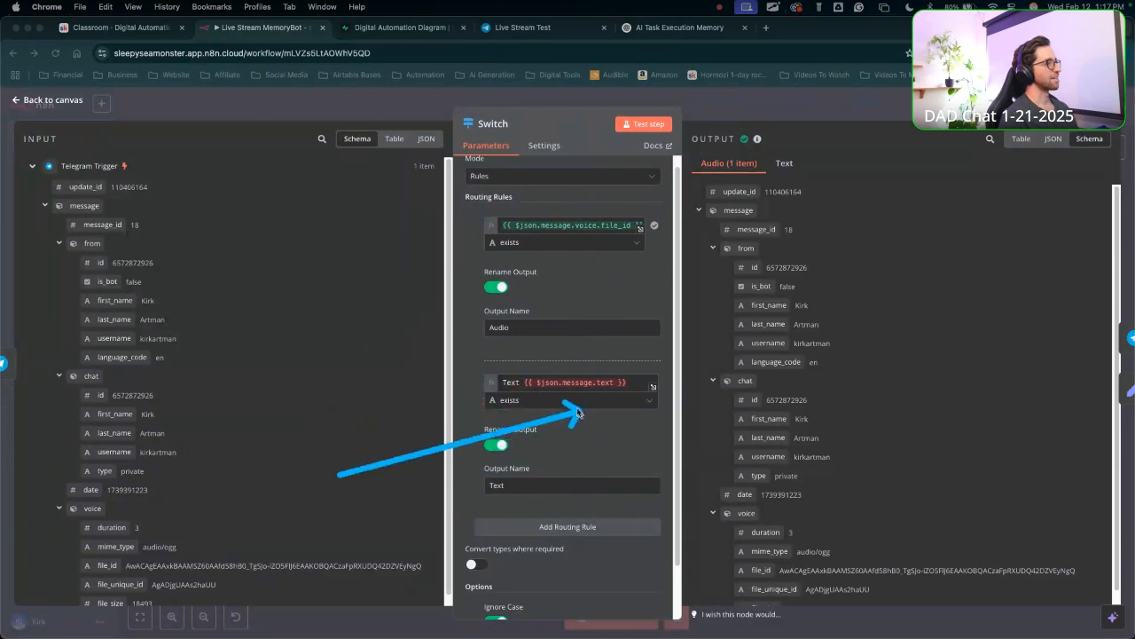
pyautogui.click(725, 90)
# Recheck the Switch node's routing settings and examine its Text output connection to All Text on the canvas.
pyautogui.moveTo(447, 526); pyautogui.dragTo(327, 405)
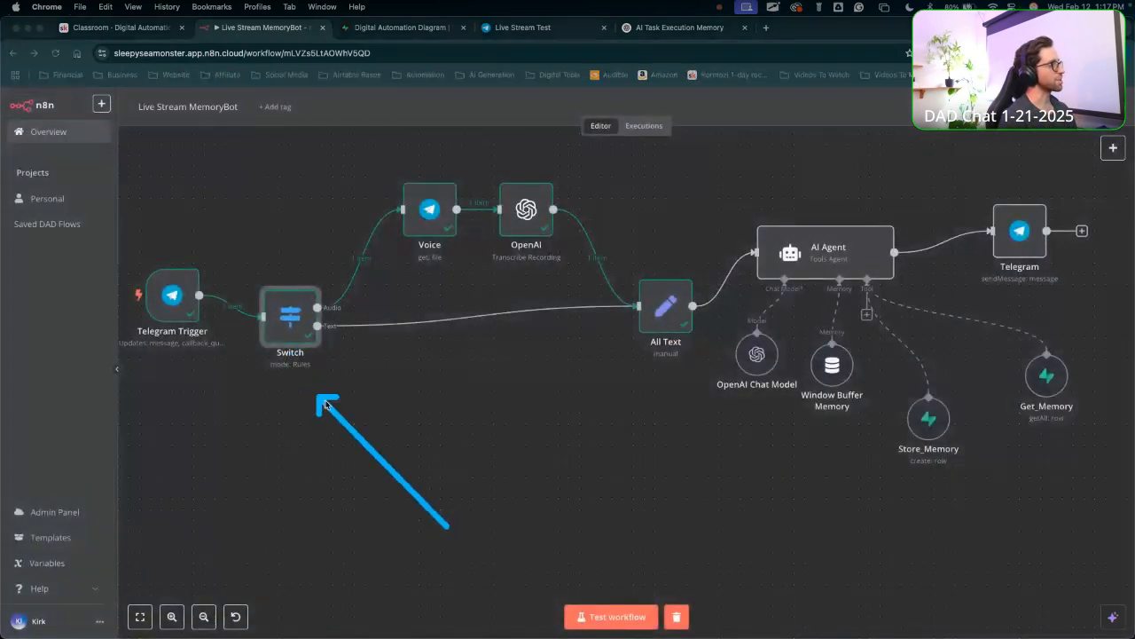
pyautogui.doubleClick(300, 343)
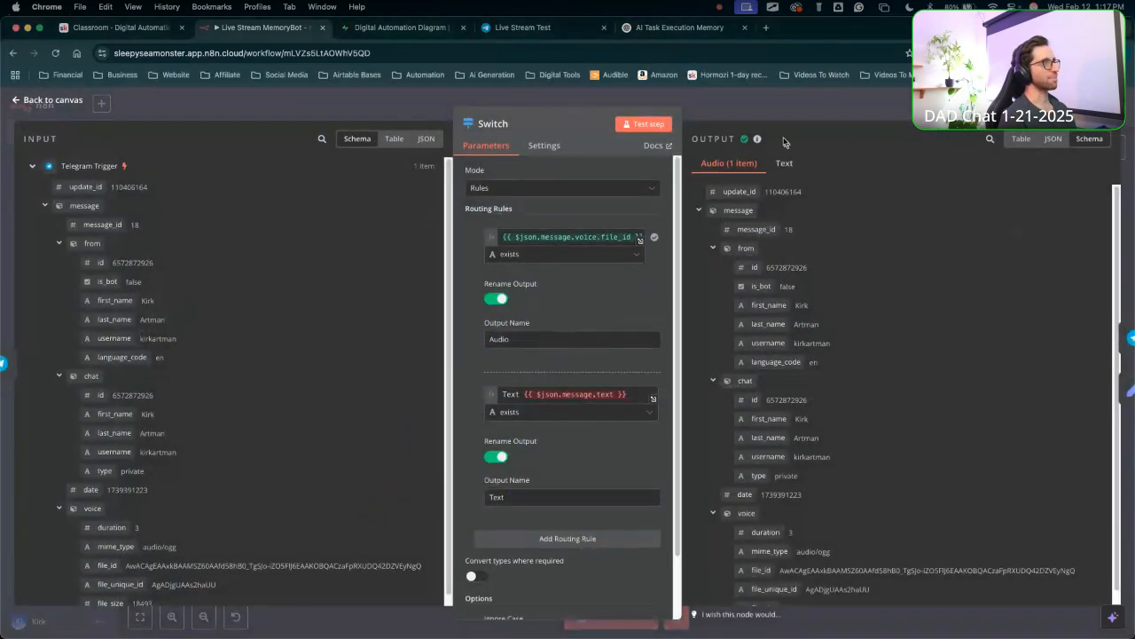
pyautogui.click(747, 117)
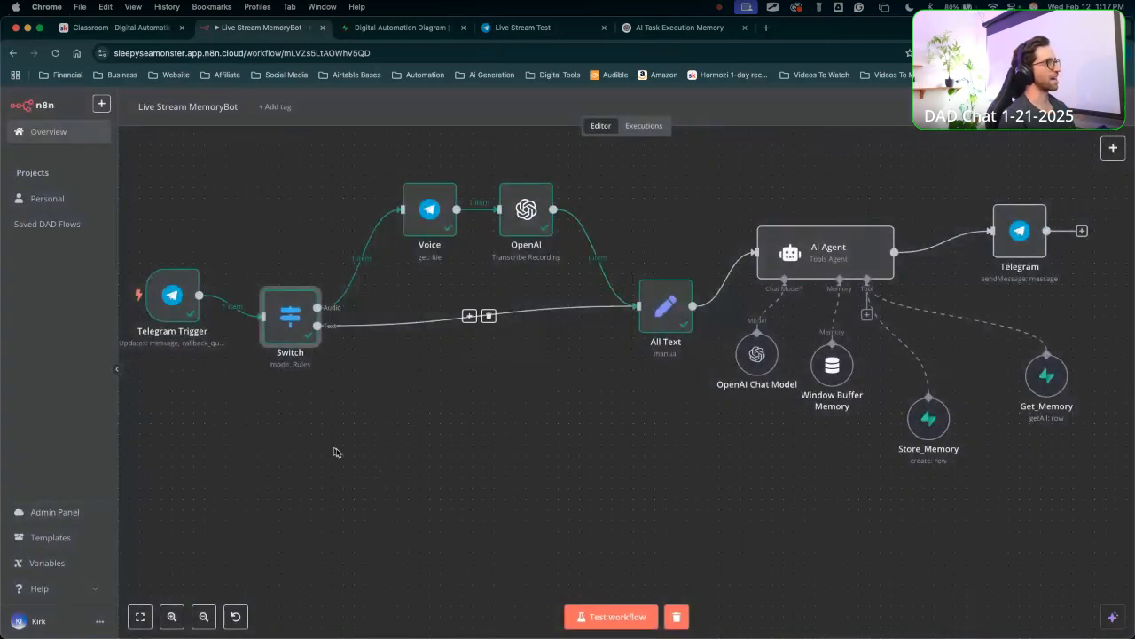
pyautogui.moveTo(348, 460)
pyautogui.mouseDown()
pyautogui.moveTo(299, 317)
pyautogui.moveTo(334, 325)
pyautogui.moveTo(333, 338)
pyautogui.mouseUp()
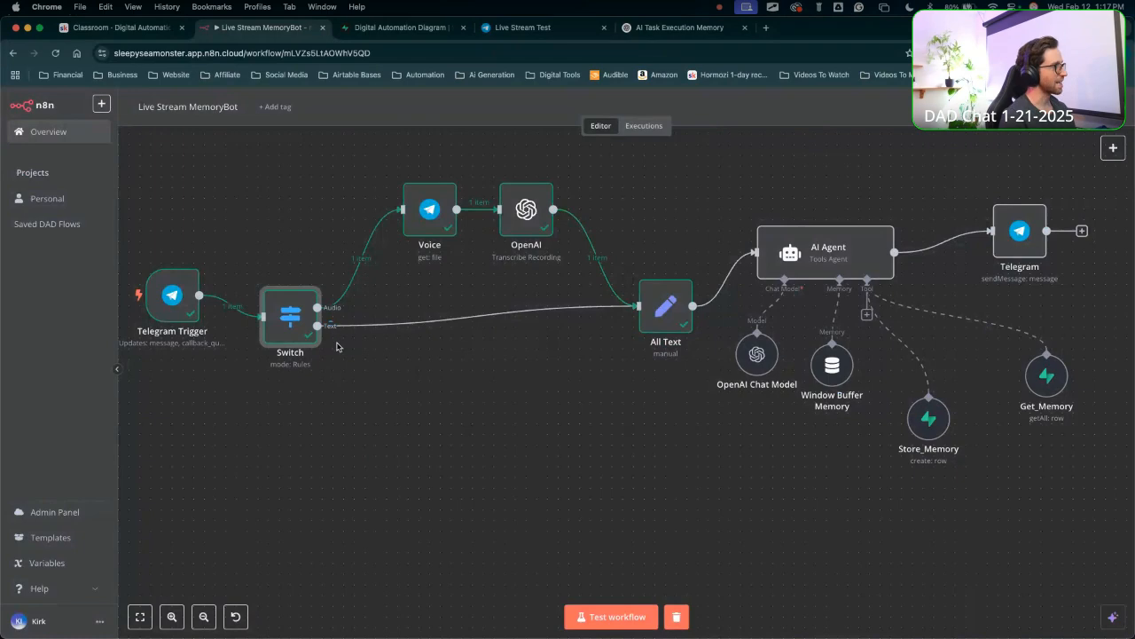
pyautogui.moveTo(373, 423); pyautogui.dragTo(330, 321)
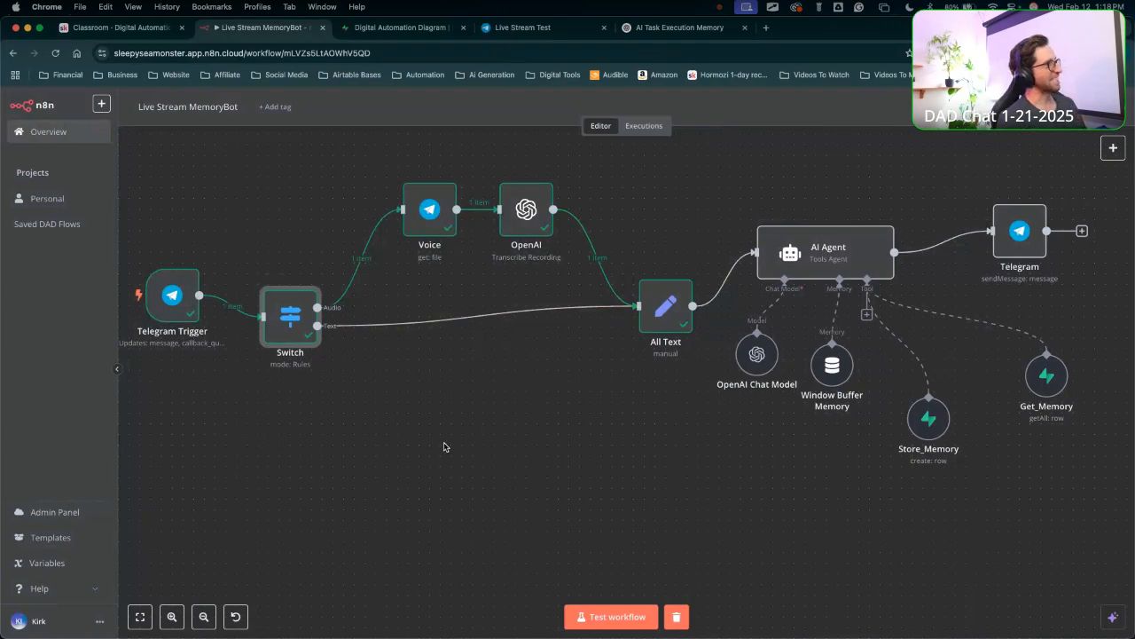
pyautogui.moveTo(417, 337)
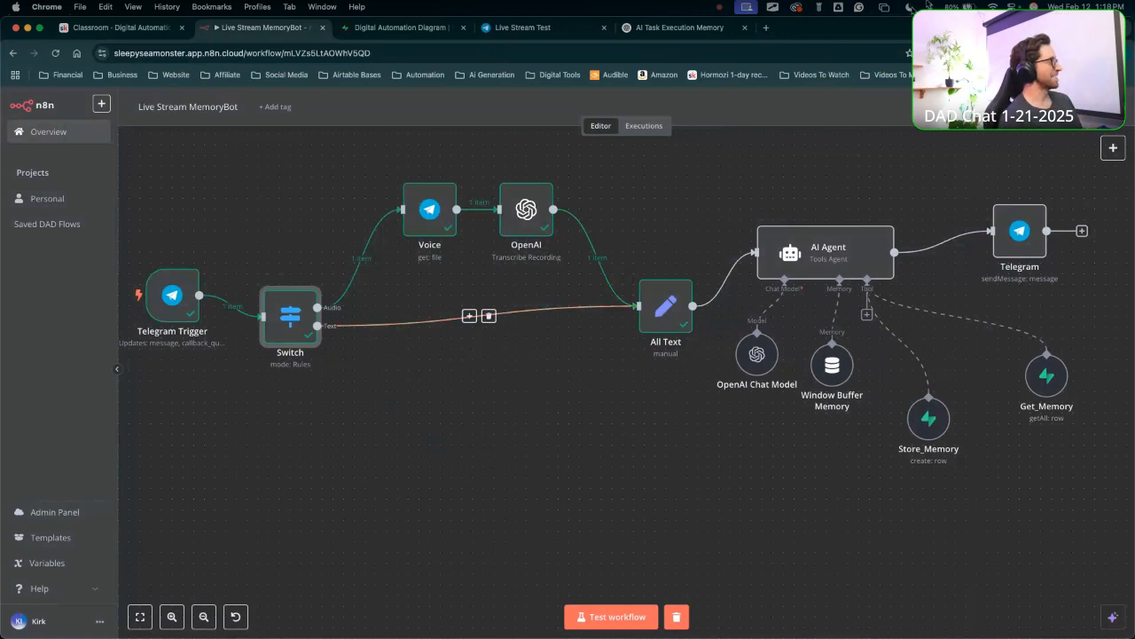
# Reposition the Telegram Trigger, Switch and All Text nodes so the trigger lines up with Switch and the Text branch runs nearly straight.
pyautogui.click(173, 301)
pyautogui.moveTo(173, 301); pyautogui.dragTo(173, 321)
pyautogui.click(663, 327)
pyautogui.moveTo(664, 327); pyautogui.dragTo(664, 295)
pyautogui.moveTo(293, 316); pyautogui.dragTo(293, 284)
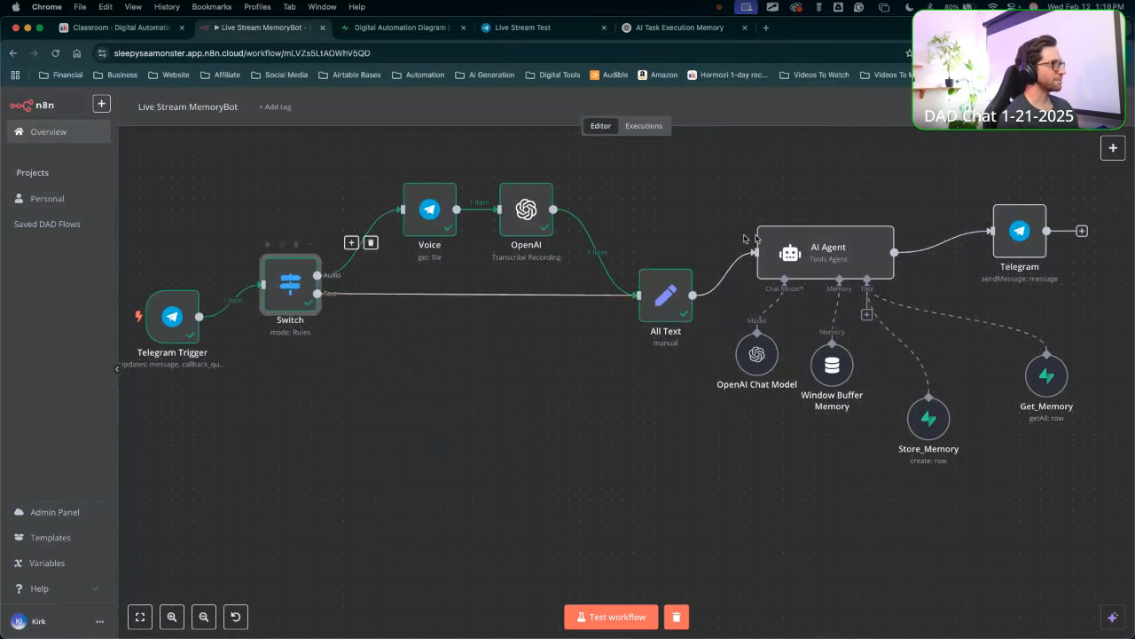
pyautogui.moveTo(670, 306); pyautogui.dragTo(637, 327)
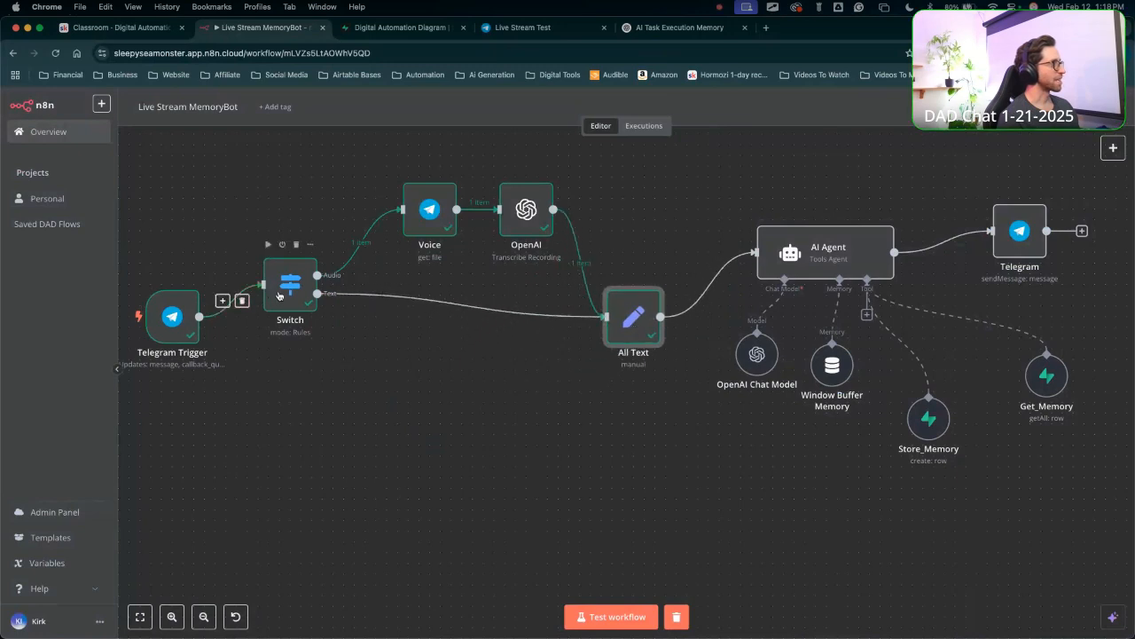
pyautogui.moveTo(281, 287)
pyautogui.mouseDown()
pyautogui.moveTo(333, 328)
pyautogui.moveTo(314, 309)
pyautogui.moveTo(282, 308)
pyautogui.mouseUp()
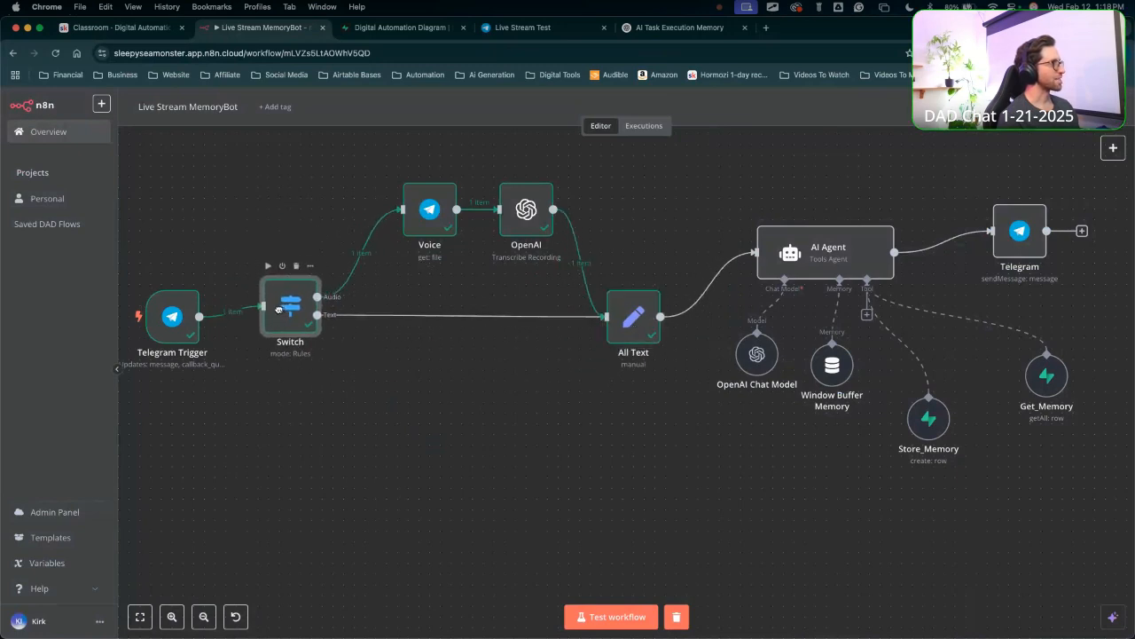
pyautogui.moveTo(177, 330); pyautogui.dragTo(175, 318)
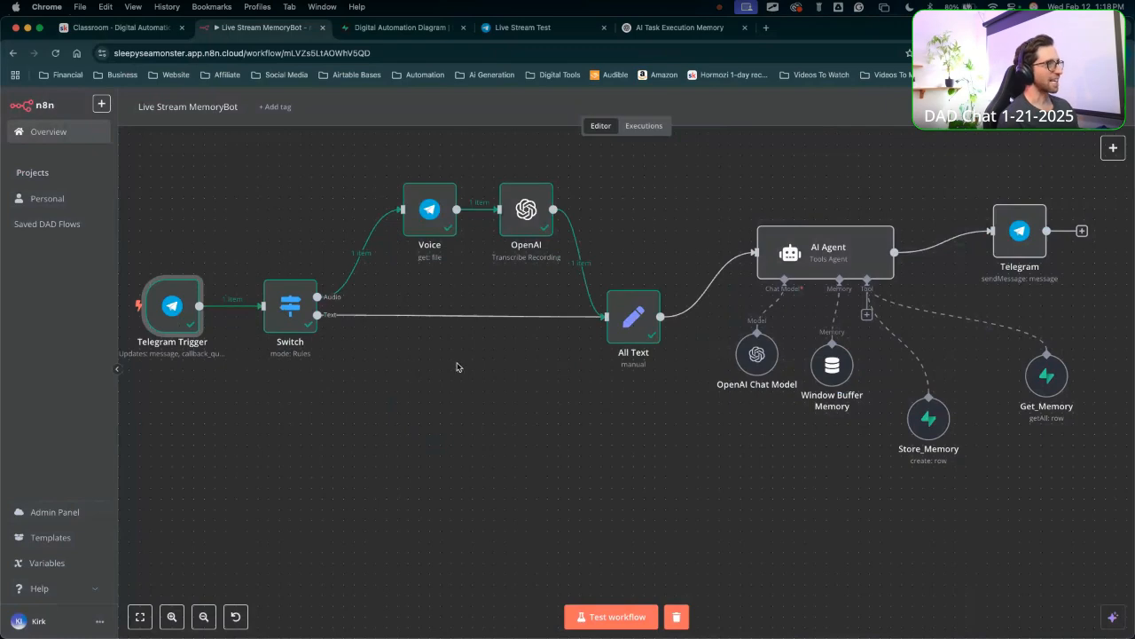
# Move the AI Agent, its model, memory and tool nodes, and the Telegram reply node together slightly down and closer to All Text.
pyautogui.scroll(-1, 456, 365)
pyautogui.scroll(-3, 497, 346)
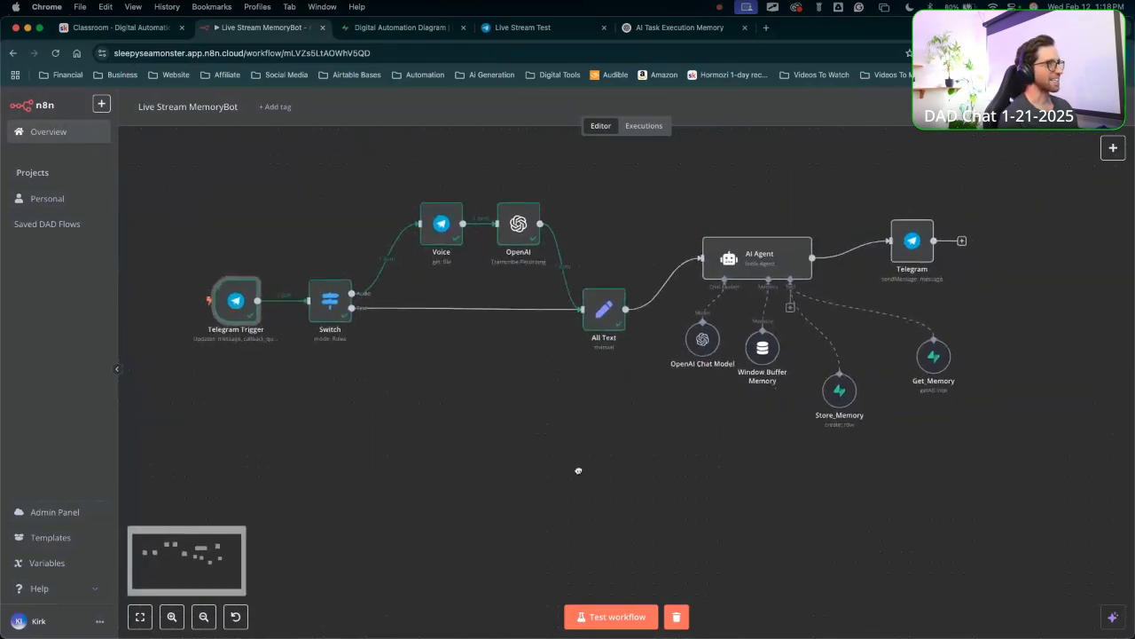
pyautogui.moveTo(986, 180); pyautogui.dragTo(677, 508)
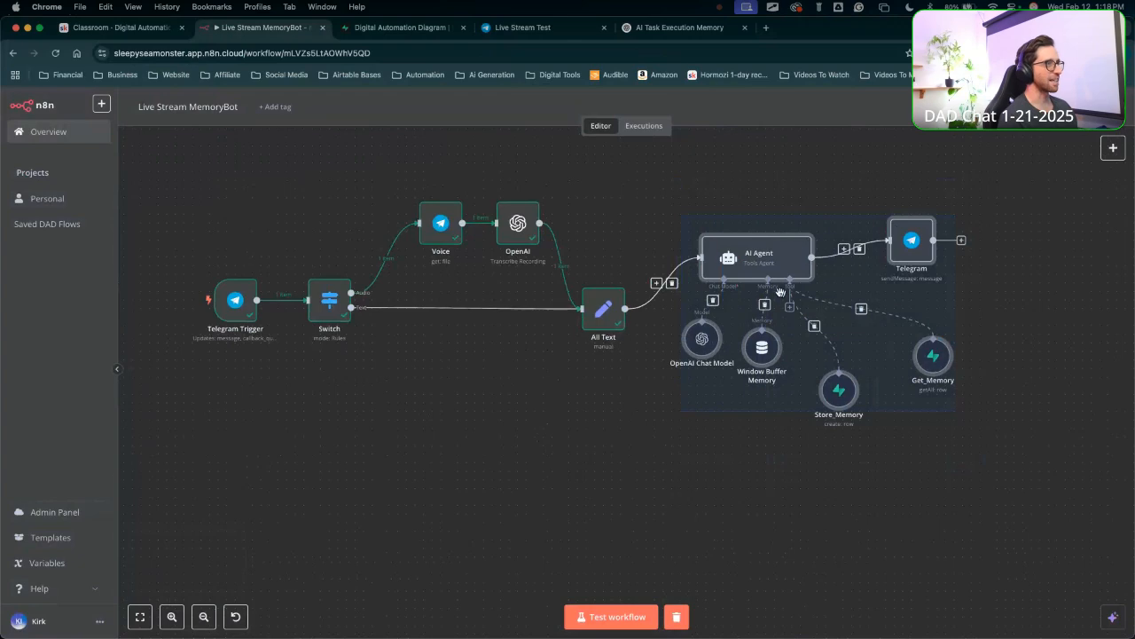
pyautogui.moveTo(781, 292)
pyautogui.mouseDown()
pyautogui.moveTo(794, 390)
pyautogui.moveTo(777, 280)
pyautogui.mouseUp()
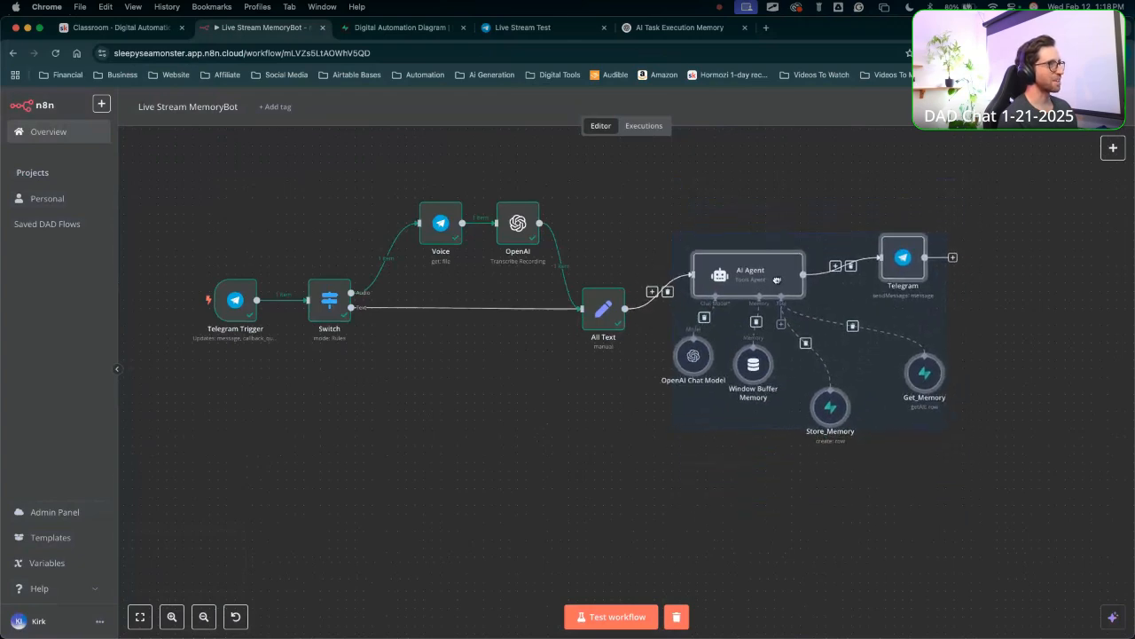
pyautogui.click(577, 420)
# Move the Telegram Trigger slightly down and the Switch node up and closer to the Voice node.
pyautogui.moveTo(332, 304); pyautogui.dragTo(343, 333)
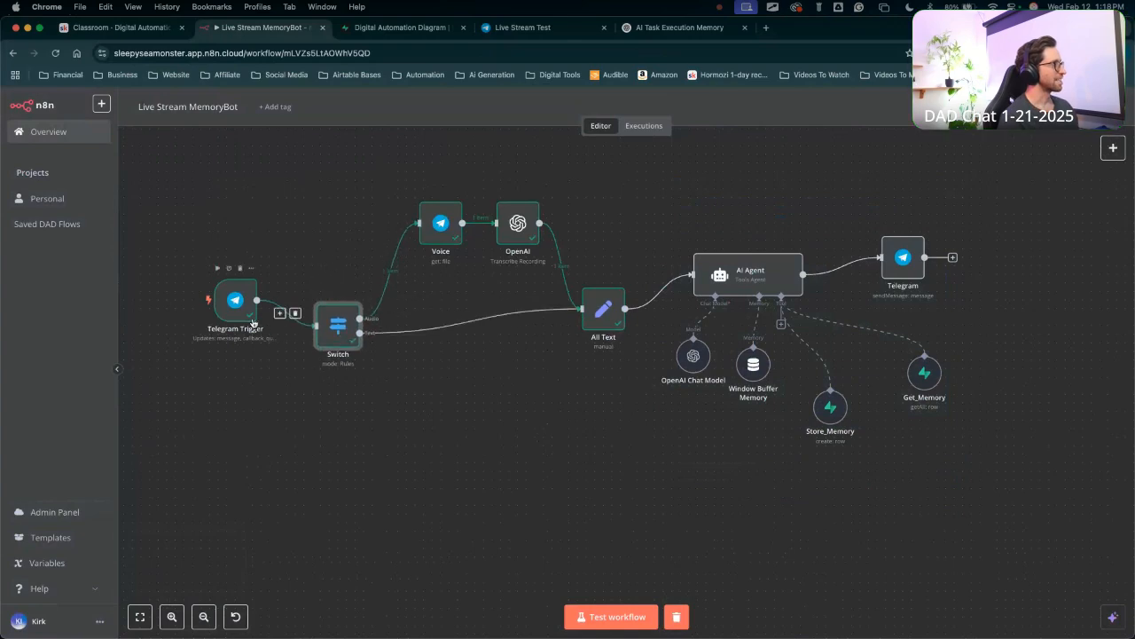
pyautogui.moveTo(251, 316); pyautogui.dragTo(251, 325)
pyautogui.moveTo(340, 328); pyautogui.dragTo(348, 293)
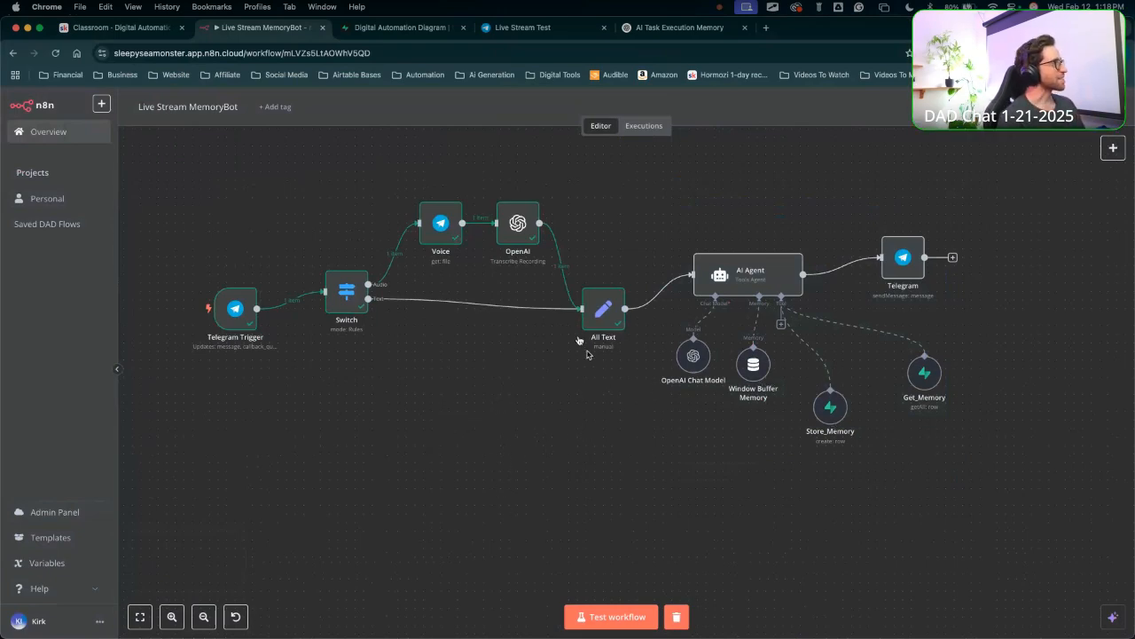
# Switch to Telegram and send the Live Stream Test bot a voice message about working solo from a home office 10 hours every day.
pyautogui.click(522, 28)
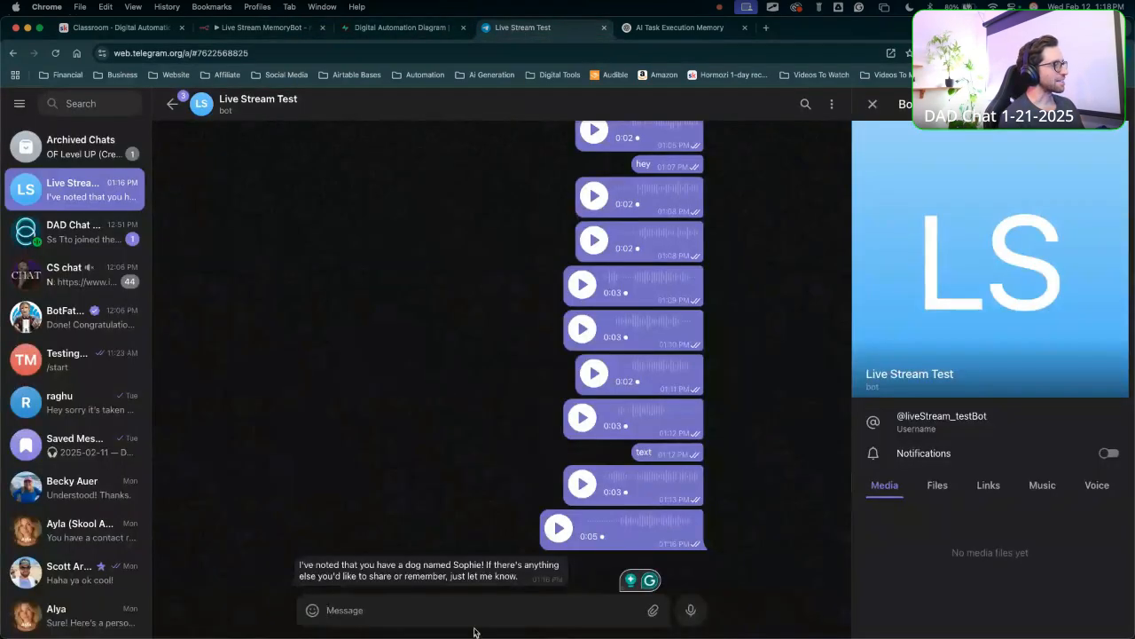
pyautogui.click(692, 609)
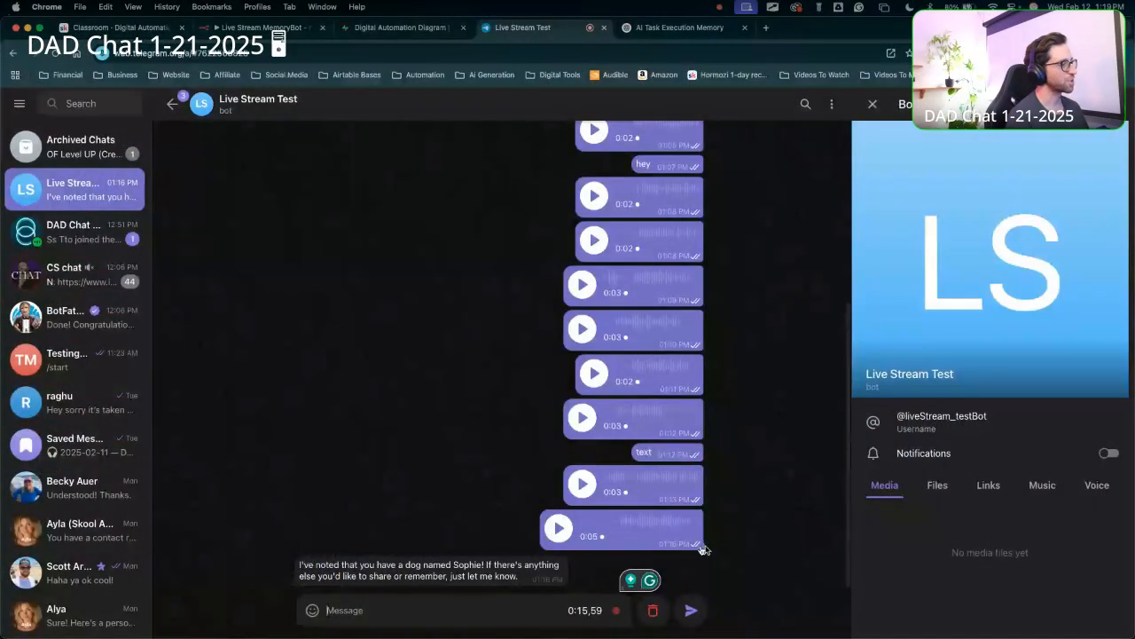
pyautogui.click(691, 611)
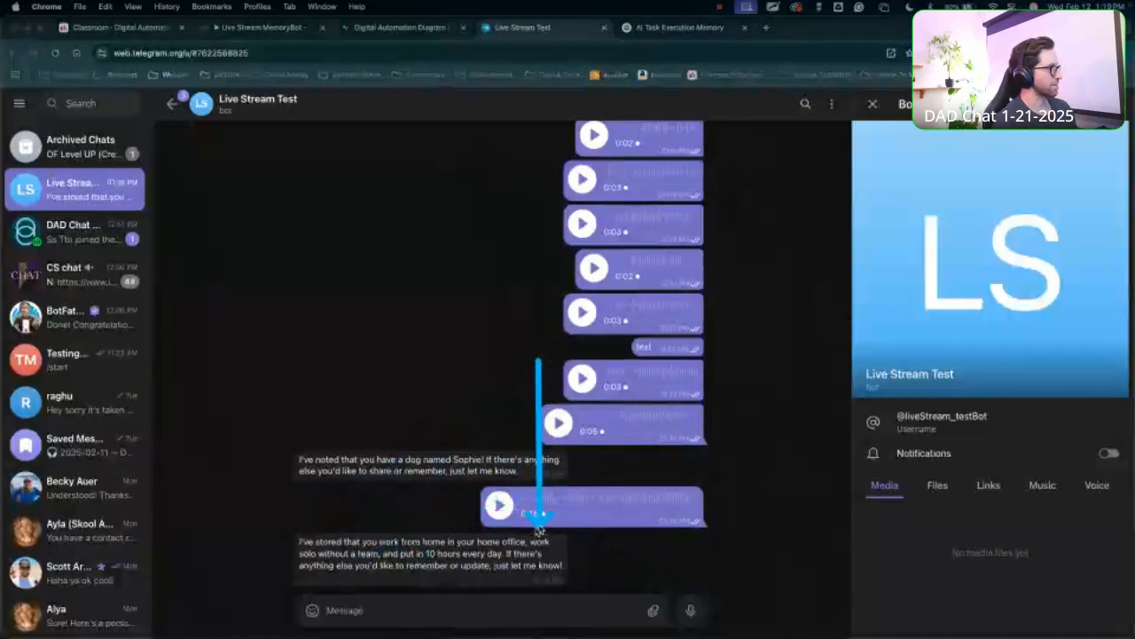
# Switch to the Supabase Live Stream Memory Bot table and widen the Memories column to read the newest memory in full.
pyautogui.click(396, 28)
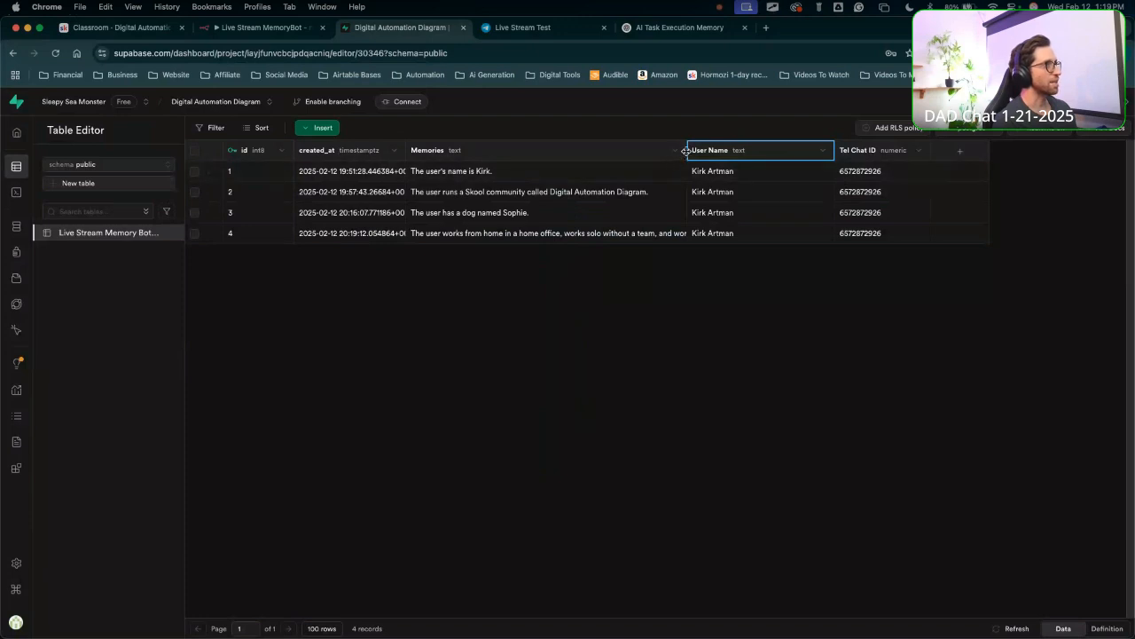
pyautogui.moveTo(686, 151); pyautogui.dragTo(808, 151)
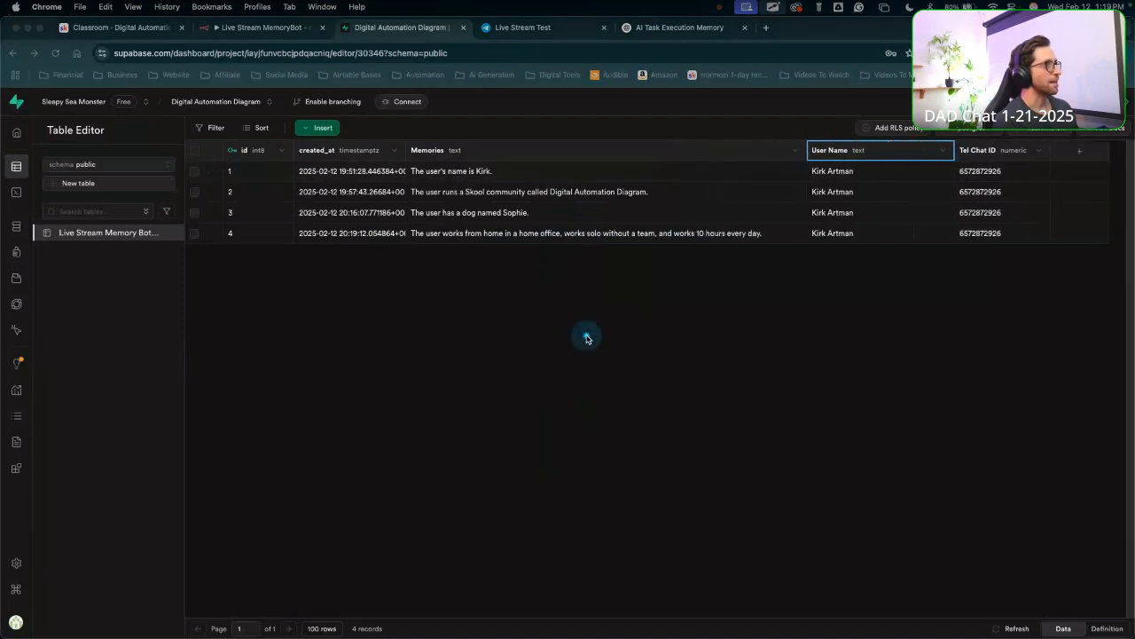
pyautogui.moveTo(480, 460)
pyautogui.mouseDown()
pyautogui.moveTo(457, 244)
pyautogui.moveTo(407, 240)
pyautogui.moveTo(629, 253)
pyautogui.moveTo(454, 255)
pyautogui.moveTo(474, 246)
pyautogui.moveTo(520, 261)
pyautogui.moveTo(616, 246)
pyautogui.mouseUp()
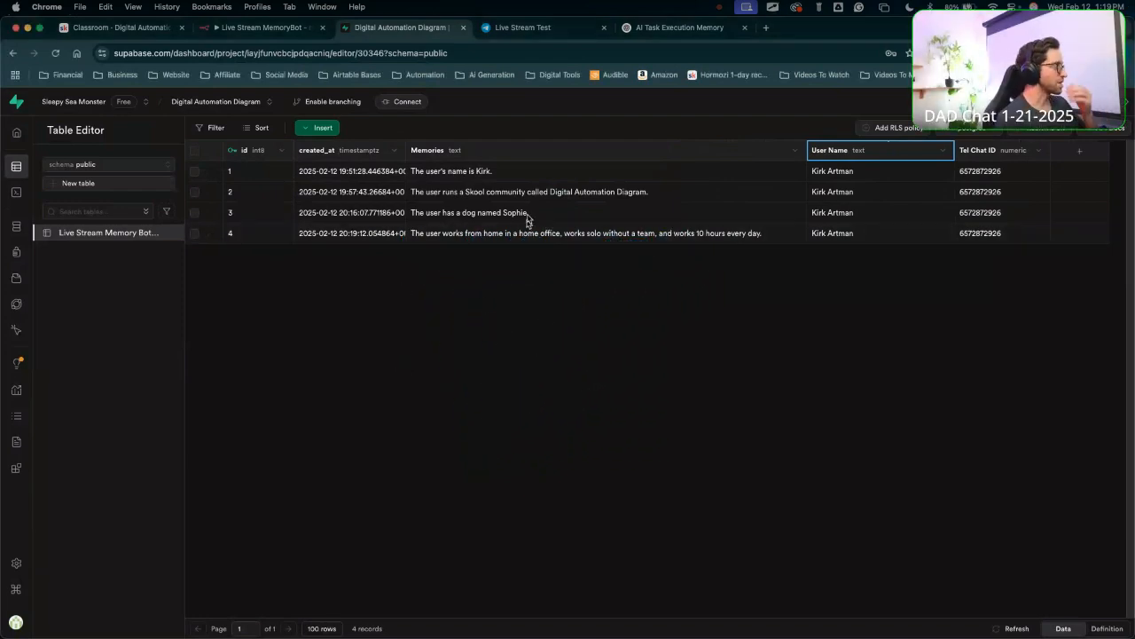
pyautogui.click(519, 429)
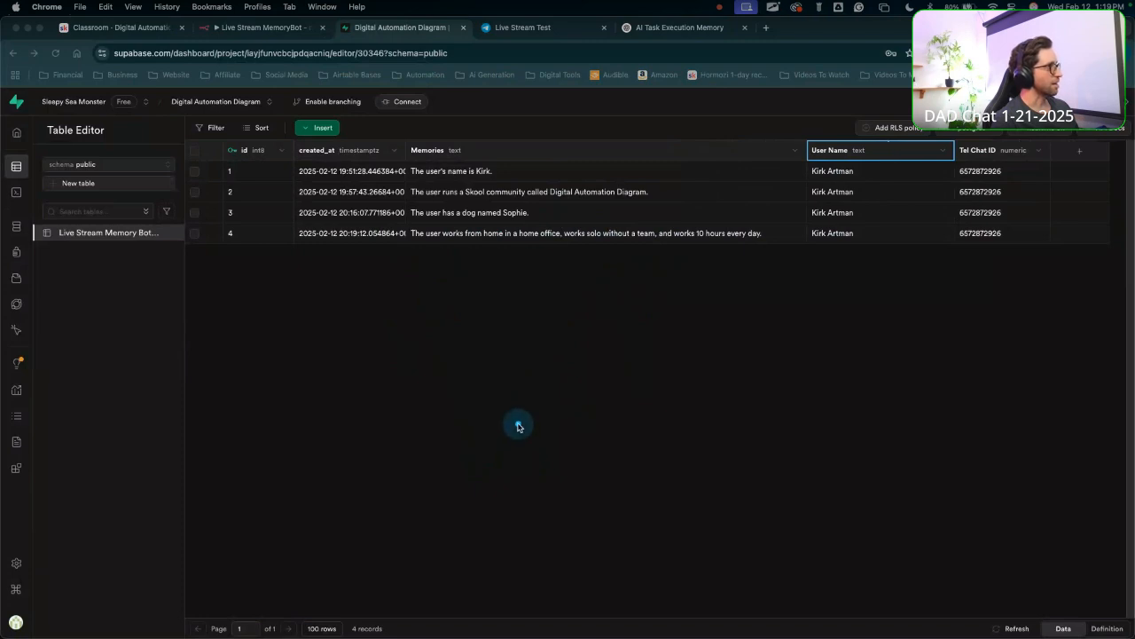
pyautogui.moveTo(451, 438)
pyautogui.mouseDown()
pyautogui.moveTo(471, 203)
pyautogui.moveTo(483, 255)
pyautogui.moveTo(470, 250)
pyautogui.moveTo(691, 241)
pyautogui.moveTo(639, 254)
pyautogui.moveTo(751, 232)
pyautogui.moveTo(497, 254)
pyautogui.moveTo(546, 296)
pyautogui.moveTo(527, 387)
pyautogui.moveTo(535, 298)
pyautogui.moveTo(654, 249)
pyautogui.moveTo(559, 245)
pyautogui.moveTo(729, 282)
pyautogui.moveTo(639, 260)
pyautogui.moveTo(600, 272)
pyautogui.mouseUp()
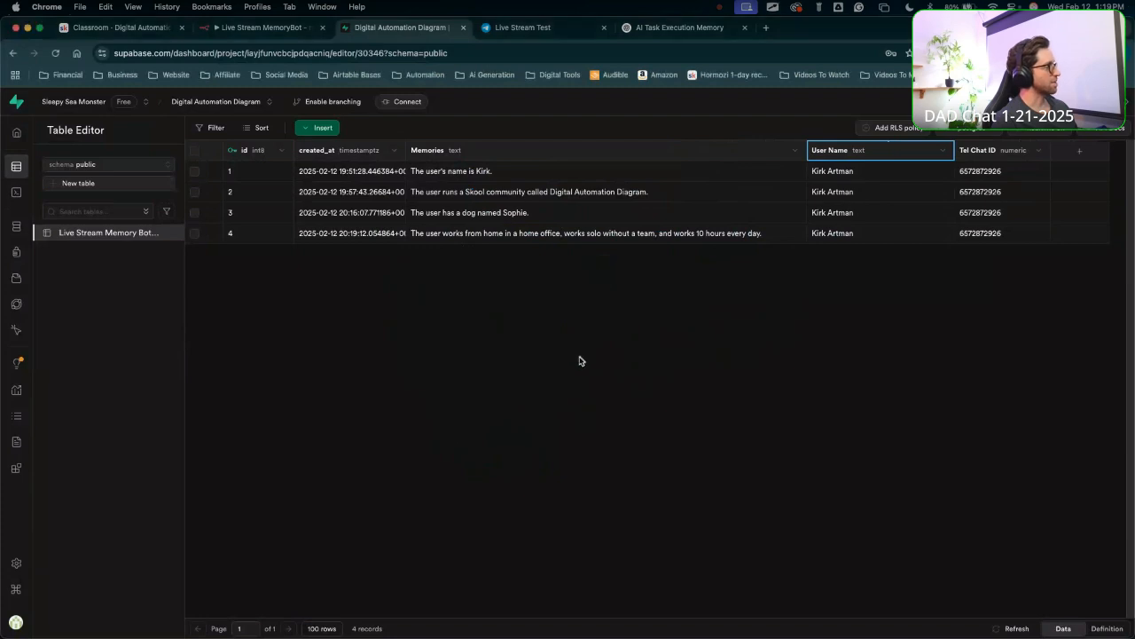
pyautogui.moveTo(477, 462)
pyautogui.mouseDown()
pyautogui.moveTo(416, 296)
pyautogui.moveTo(456, 296)
pyautogui.moveTo(466, 265)
pyautogui.moveTo(499, 292)
pyautogui.moveTo(479, 254)
pyautogui.mouseUp()
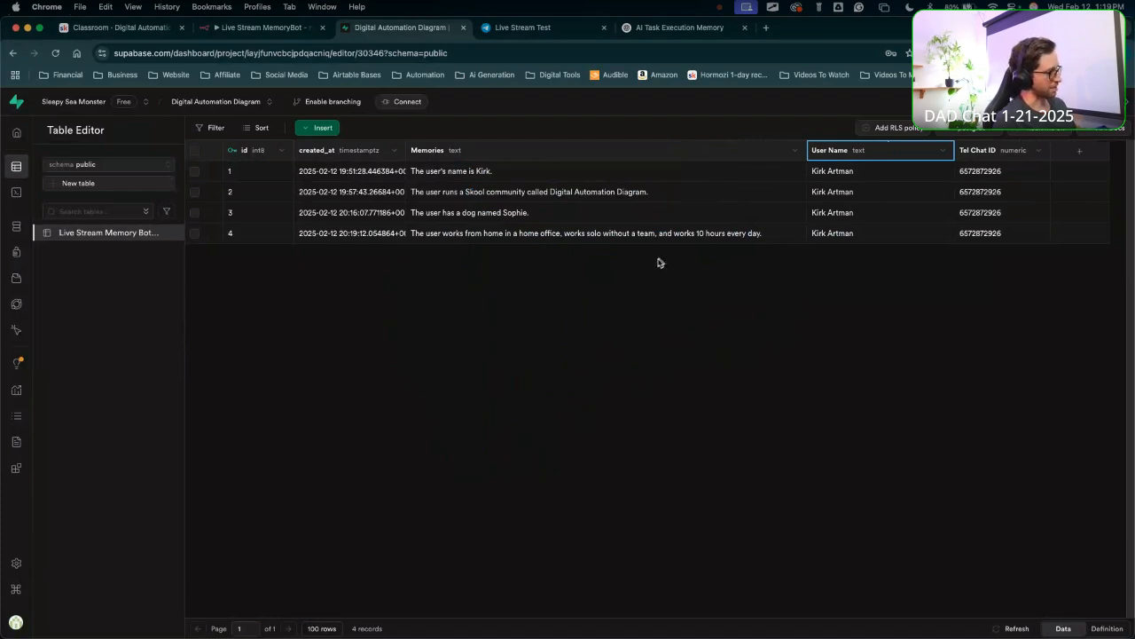
pyautogui.moveTo(522, 456)
pyautogui.mouseDown()
pyautogui.moveTo(461, 259)
pyautogui.moveTo(664, 223)
pyautogui.moveTo(550, 304)
pyautogui.mouseUp()
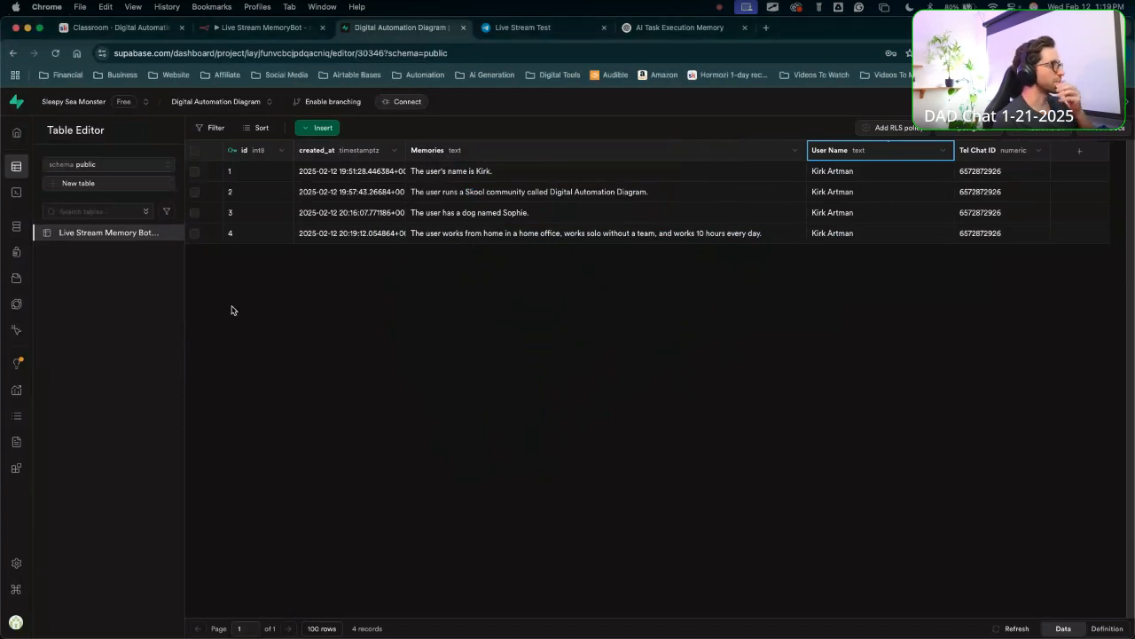
pyautogui.moveTo(528, 421)
pyautogui.mouseDown()
pyautogui.moveTo(506, 266)
pyautogui.moveTo(709, 222)
pyautogui.moveTo(631, 248)
pyautogui.mouseUp()
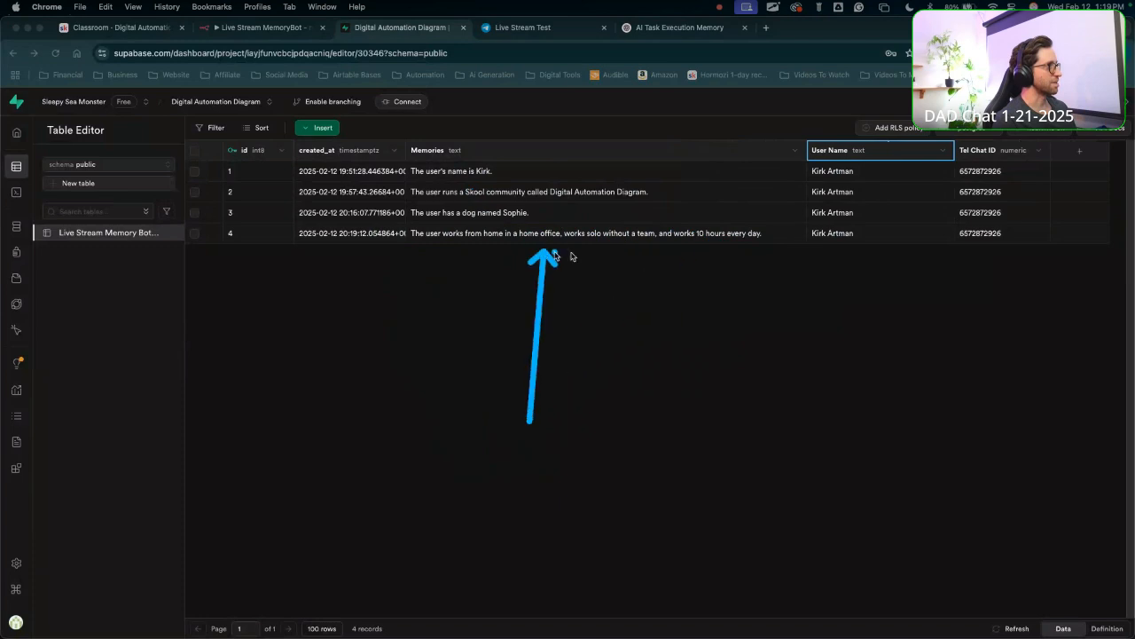
pyautogui.moveTo(464, 471)
pyautogui.mouseDown()
pyautogui.moveTo(463, 337)
pyautogui.moveTo(448, 299)
pyautogui.moveTo(458, 344)
pyautogui.mouseUp()
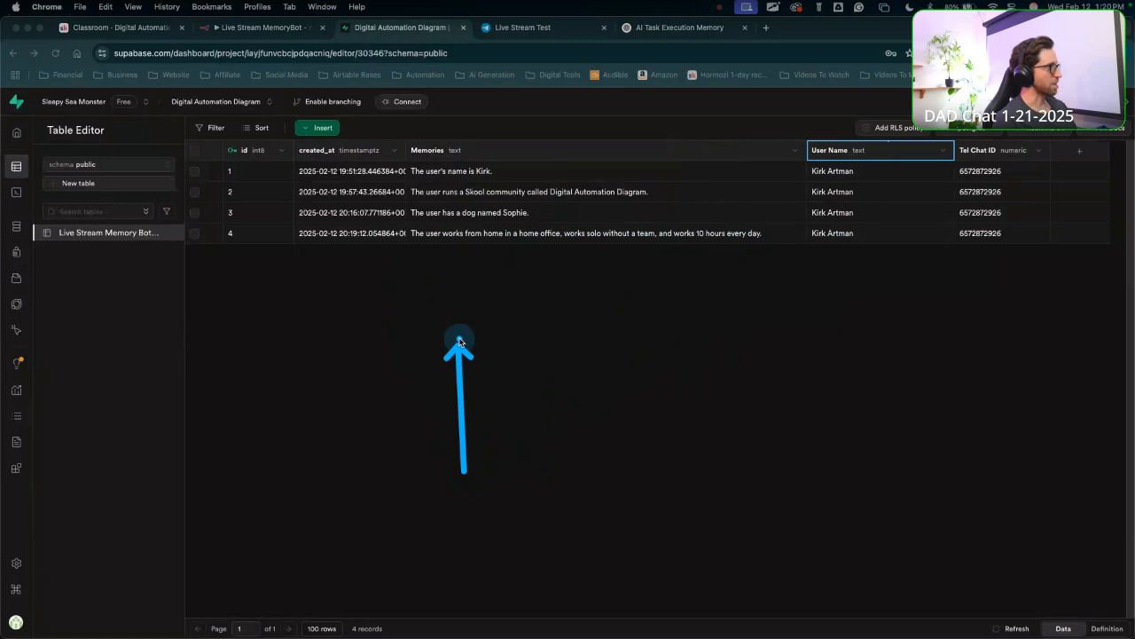
pyautogui.press('Escape')
pyautogui.press('F5')
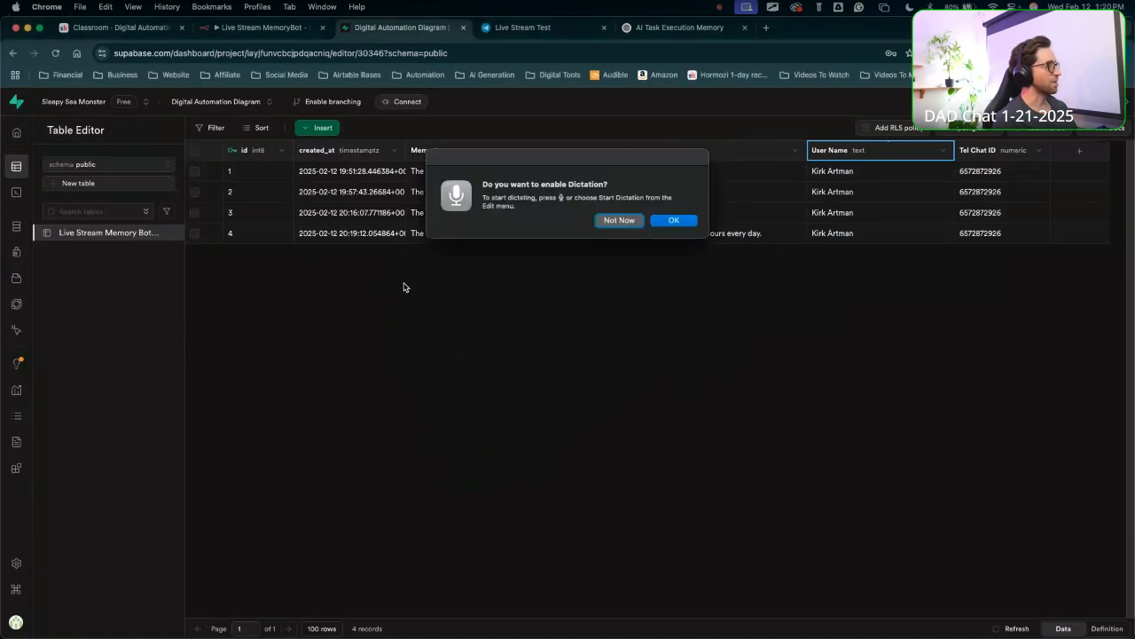
pyautogui.click(621, 222)
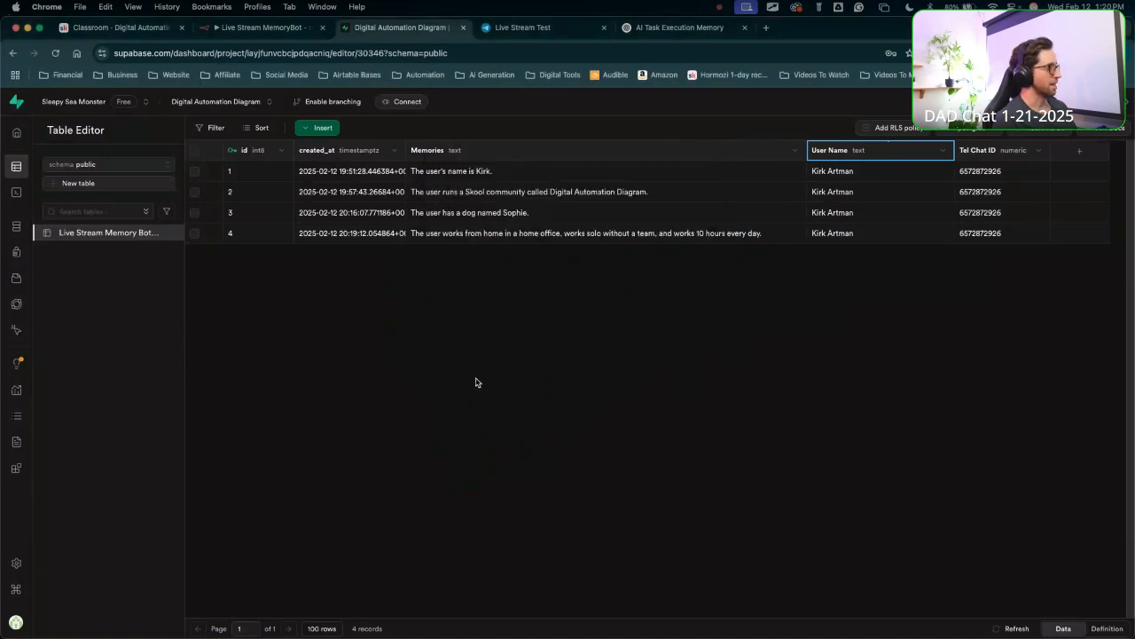
pyautogui.moveTo(477, 398)
pyautogui.mouseDown()
pyautogui.moveTo(492, 306)
pyautogui.moveTo(733, 266)
pyautogui.moveTo(659, 293)
pyautogui.moveTo(612, 331)
pyautogui.moveTo(603, 317)
pyautogui.mouseUp()
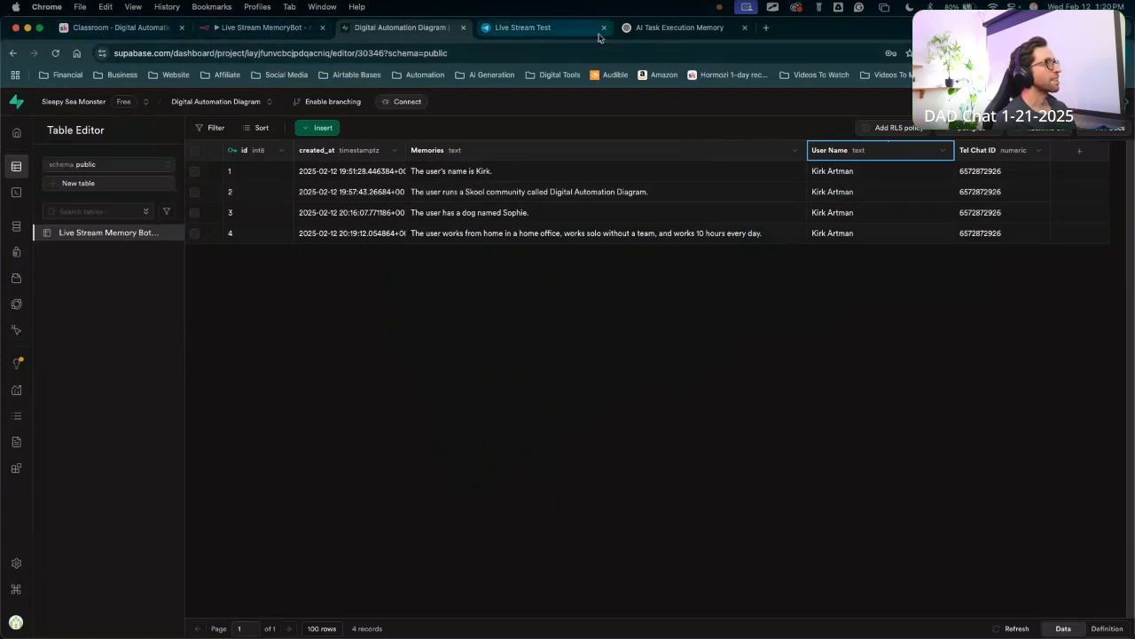
# Switch to Telegram and send the Live Stream Test bot two voice messages about living in Scottsdale, Arizona, and having moved from St. Petersburg, Florida.
pyautogui.click(514, 34)
pyautogui.moveTo(657, 611)
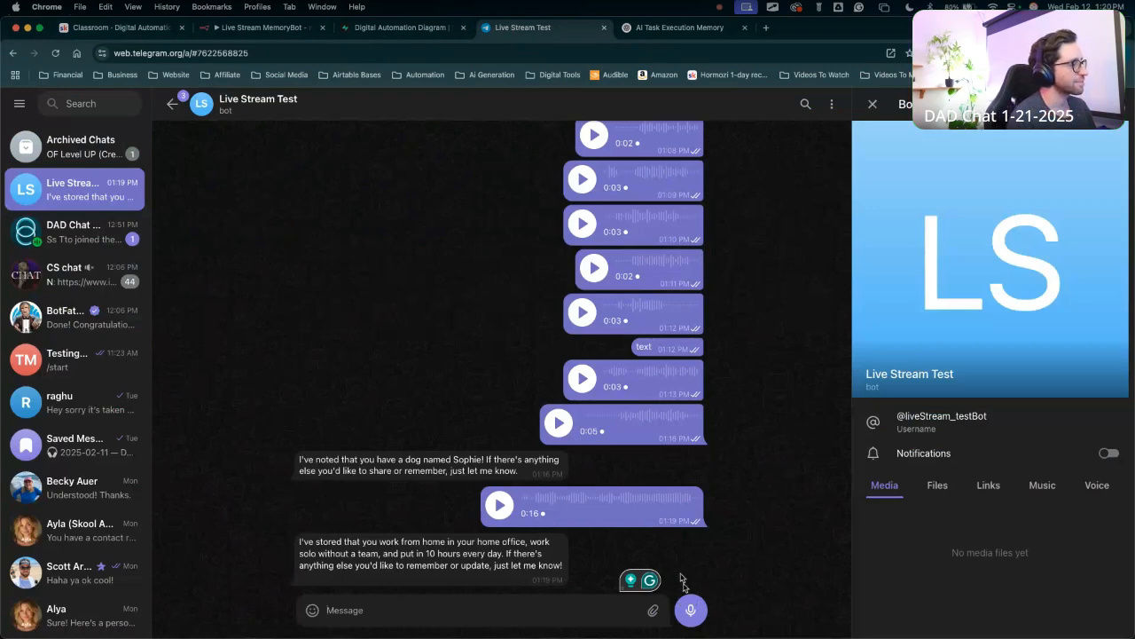
pyautogui.click(689, 606)
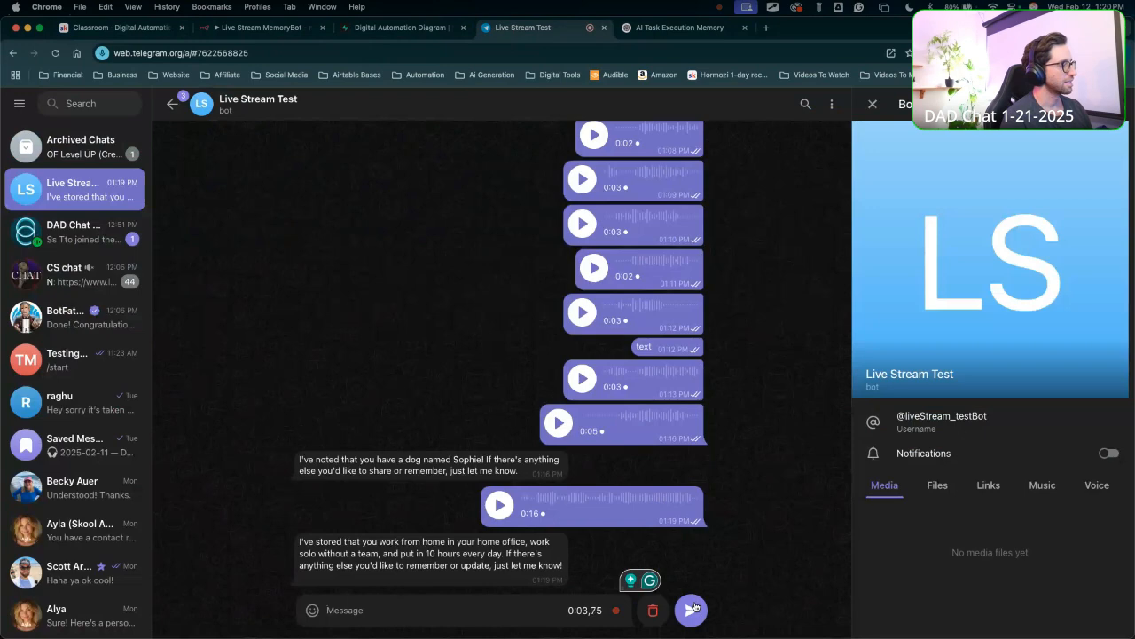
pyautogui.click(692, 608)
pyautogui.click(691, 609)
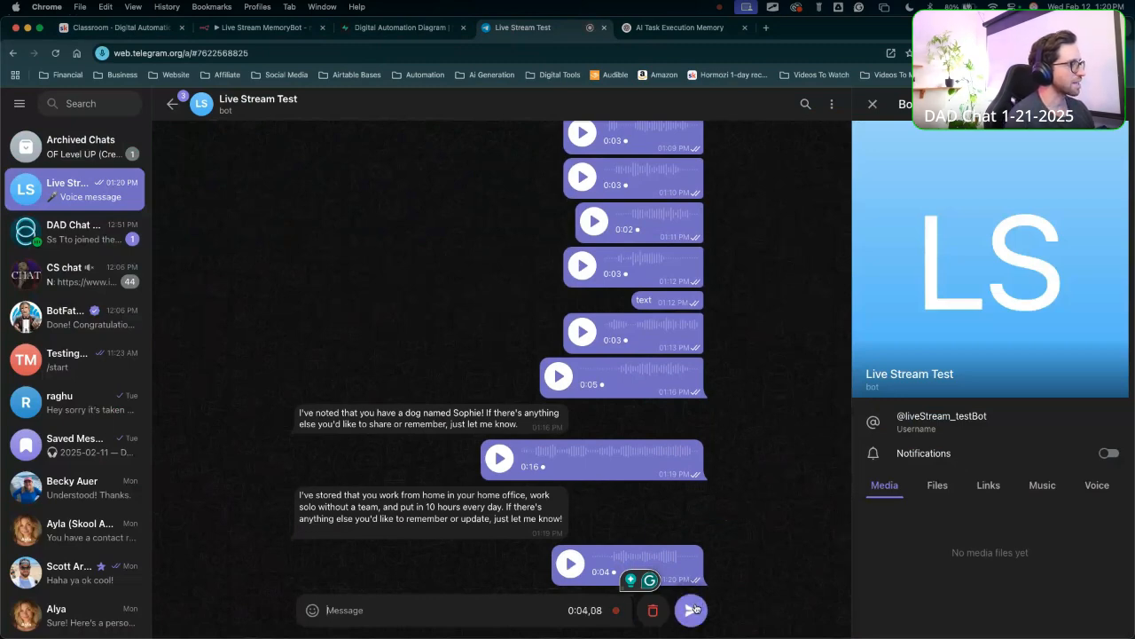
pyautogui.click(691, 609)
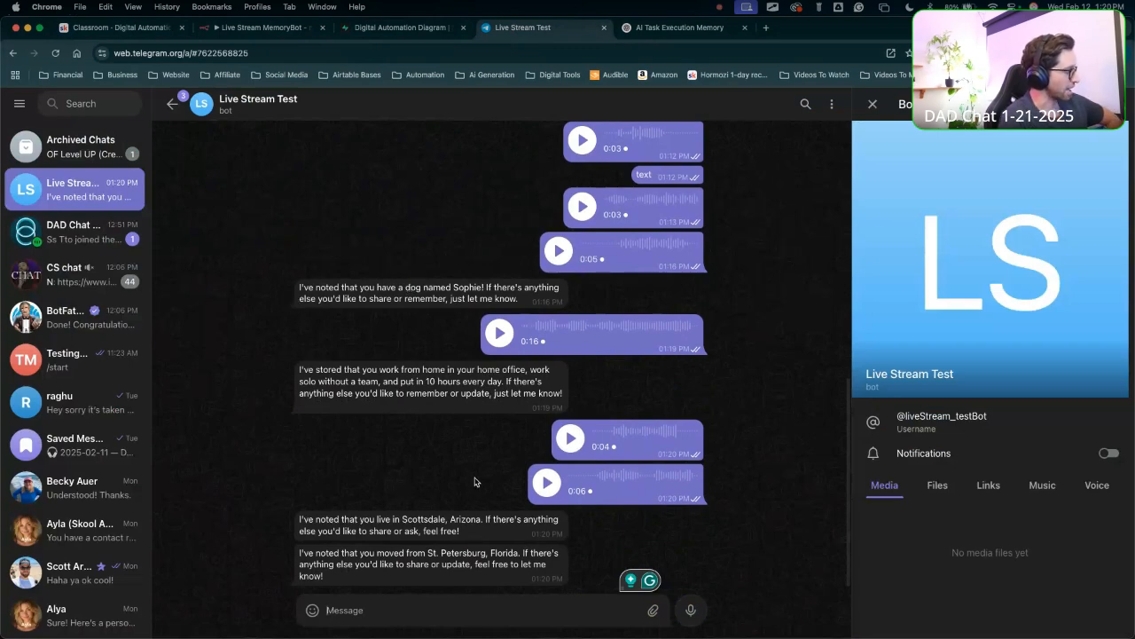
# Read the bot's replies, check the Supabase memory table for the two location entries, and return to the Telegram bot chat.
pyautogui.moveTo(403, 362)
pyautogui.mouseDown()
pyautogui.moveTo(463, 555)
pyautogui.moveTo(568, 488)
pyautogui.moveTo(562, 526)
pyautogui.moveTo(437, 511)
pyautogui.mouseUp()
pyautogui.press('Escape')
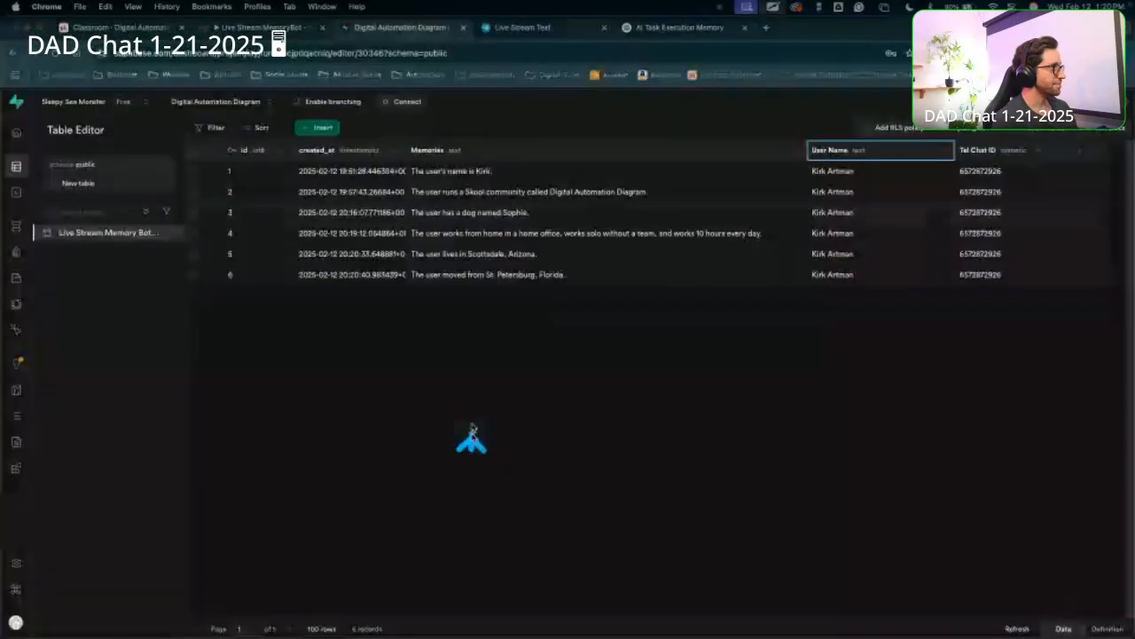
pyautogui.moveTo(471, 432); pyautogui.dragTo(583, 266)
pyautogui.press('Escape')
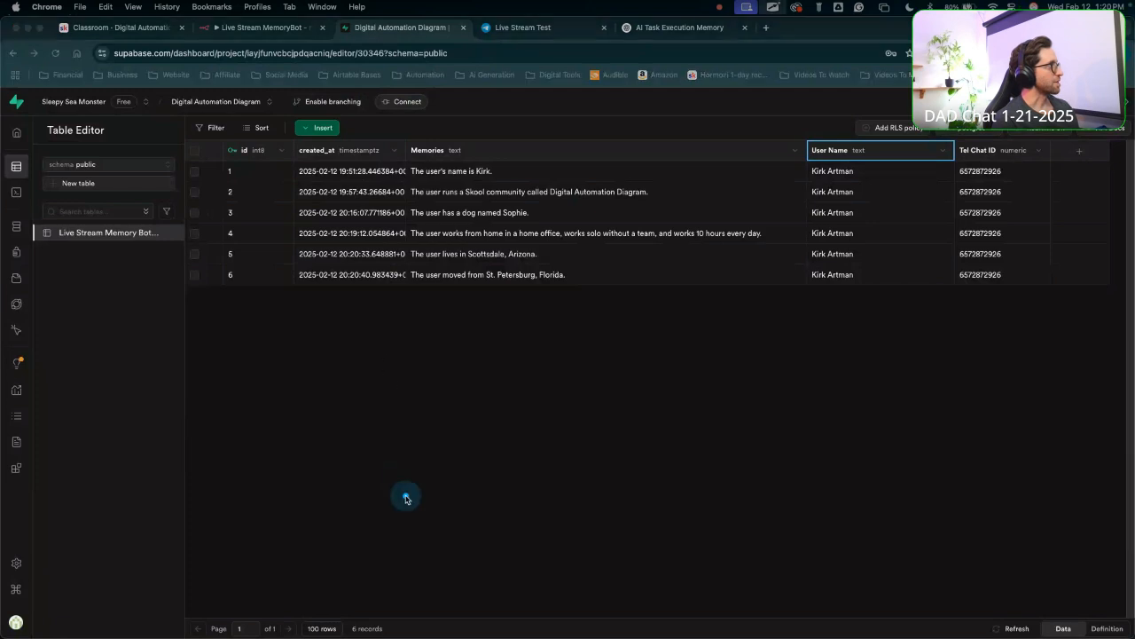
pyautogui.moveTo(404, 494)
pyautogui.mouseDown()
pyautogui.moveTo(445, 182)
pyautogui.moveTo(456, 261)
pyautogui.moveTo(444, 172)
pyautogui.moveTo(441, 288)
pyautogui.moveTo(424, 197)
pyautogui.moveTo(448, 250)
pyautogui.moveTo(422, 169)
pyautogui.moveTo(433, 256)
pyautogui.mouseUp()
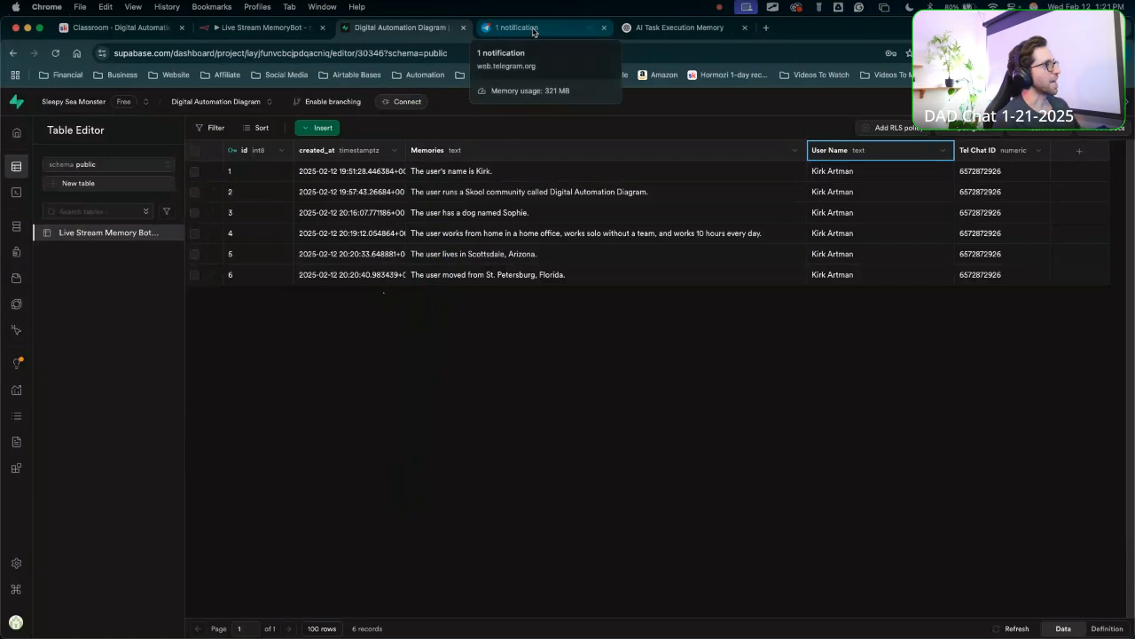
pyautogui.click(533, 27)
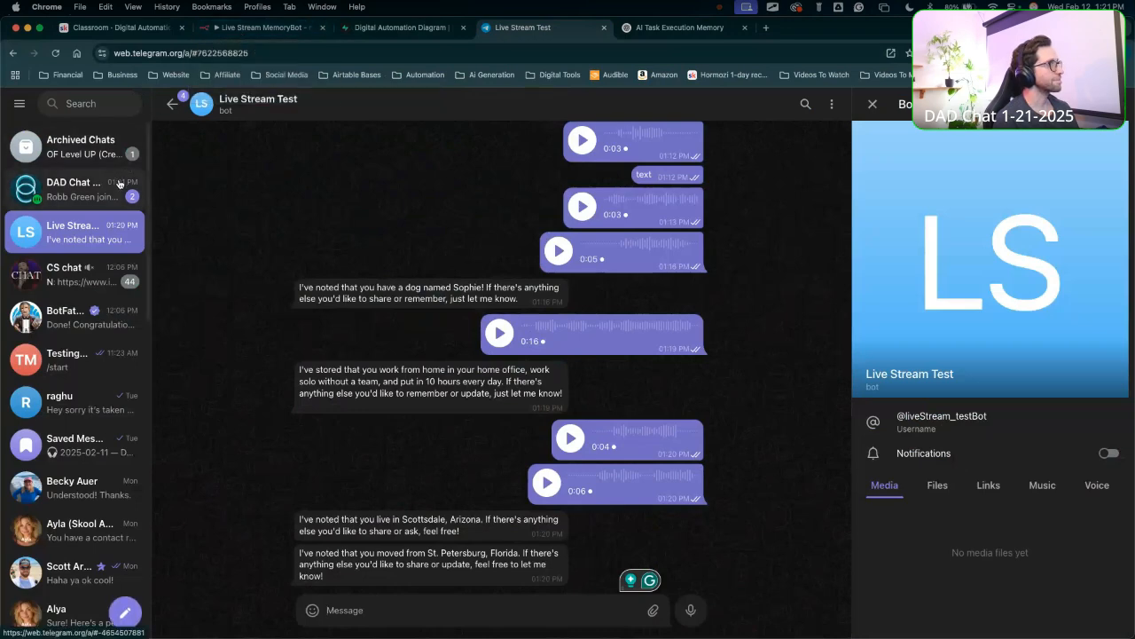
pyautogui.hotkey('ctrl', 'Up')
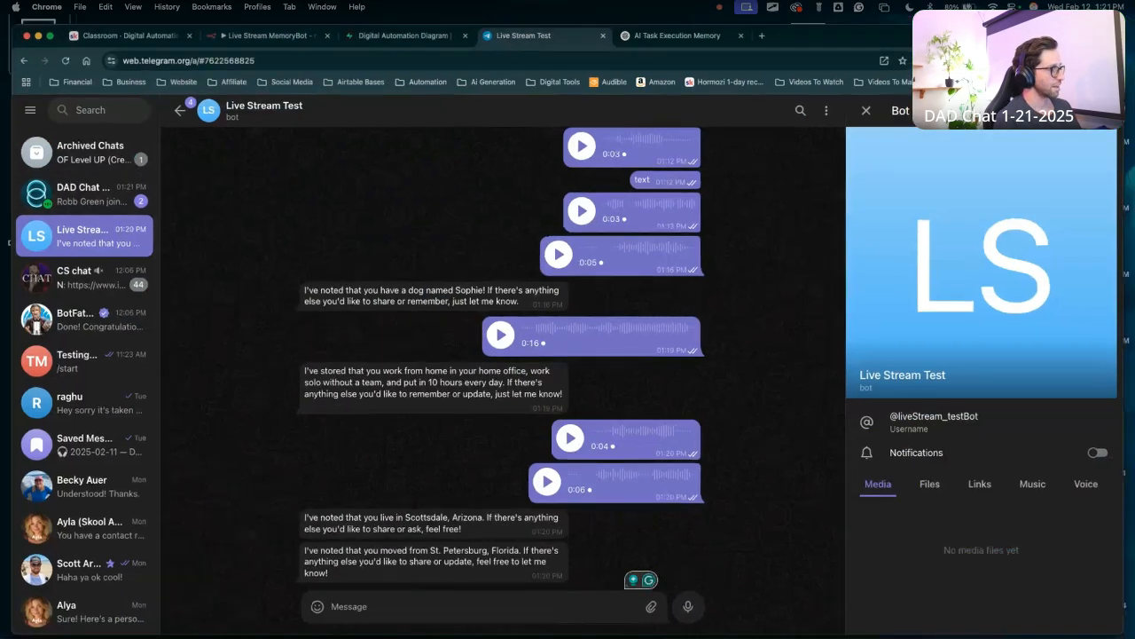
pyautogui.hotkey('ctrl', 'Up')
pyautogui.hotkey('ctrl', 'Up')
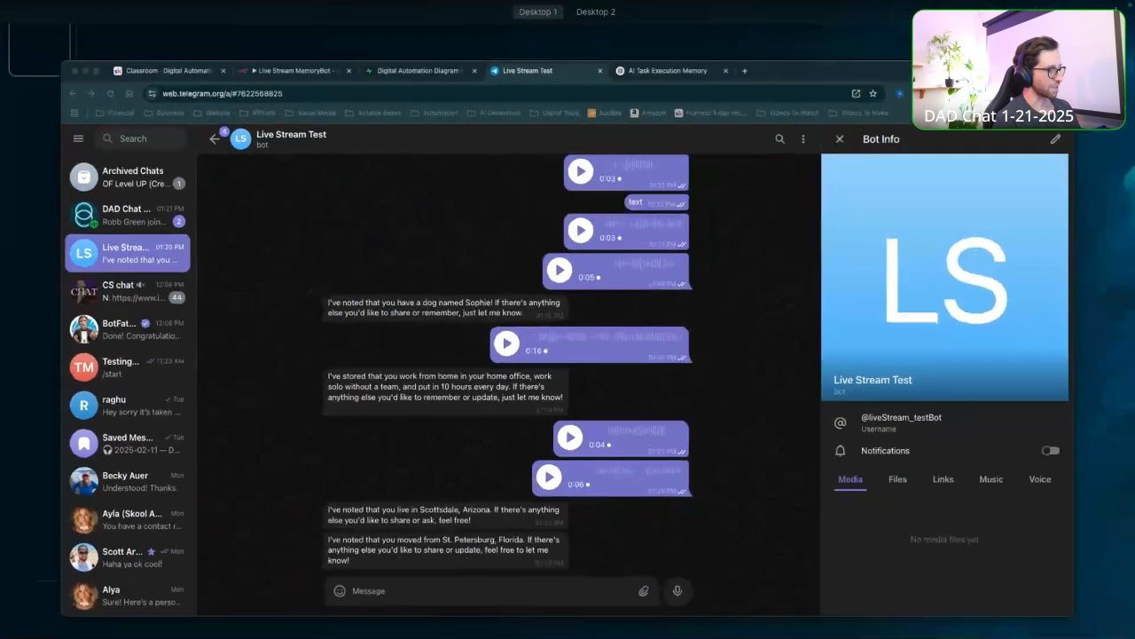
pyautogui.hotkey('ctrl', 'Up')
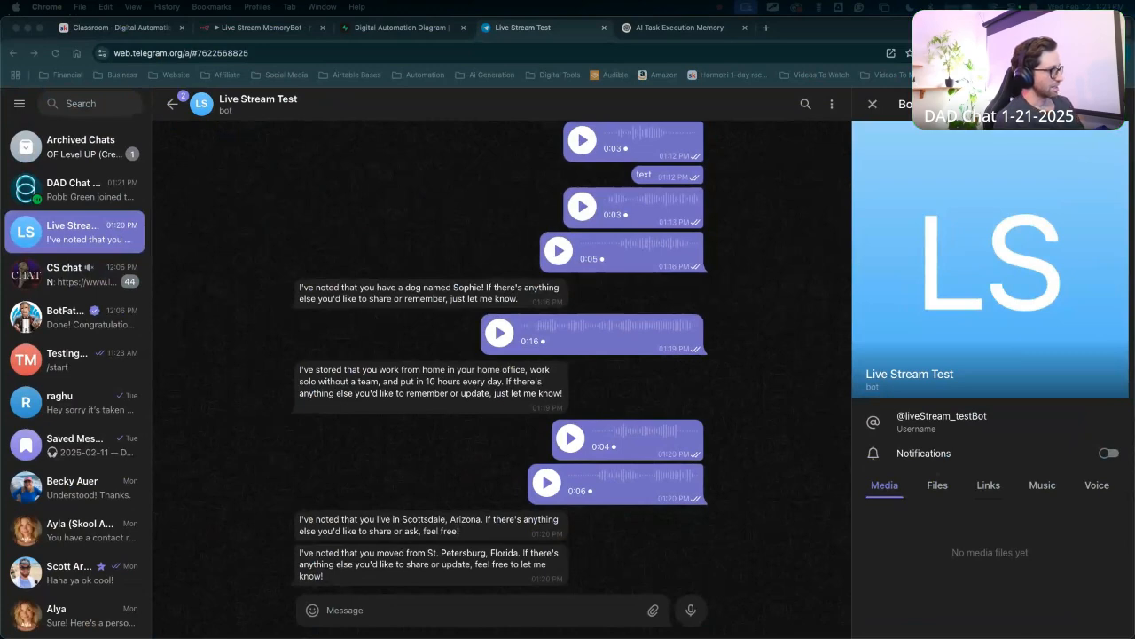
pyautogui.hotkey('ctrl', 'Up')
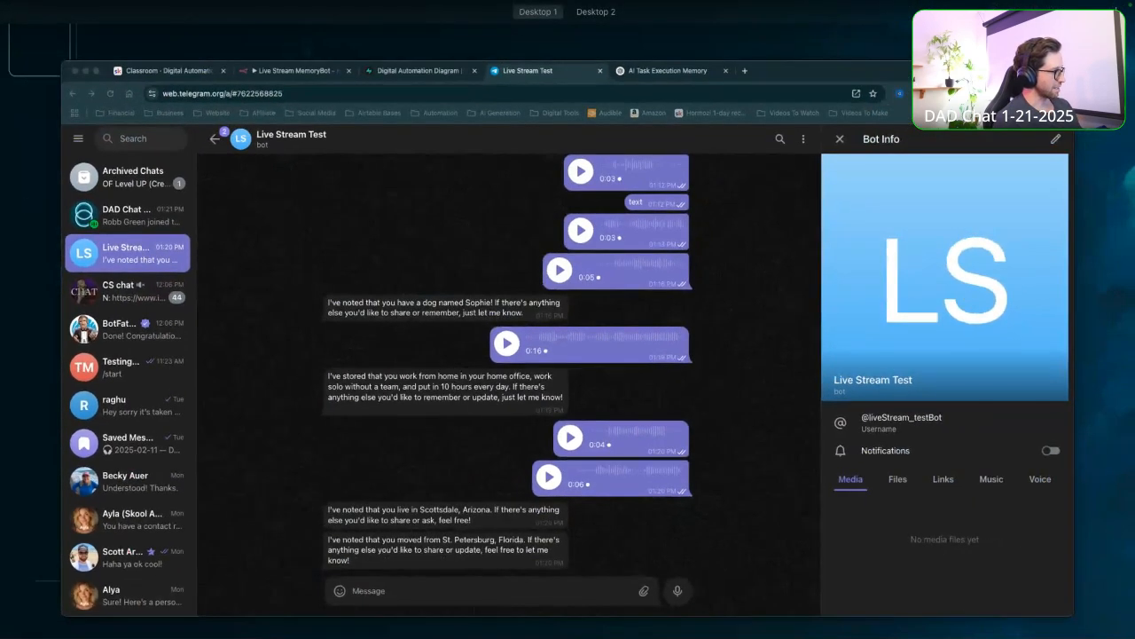
pyautogui.hotkey('ctrl', 'Up')
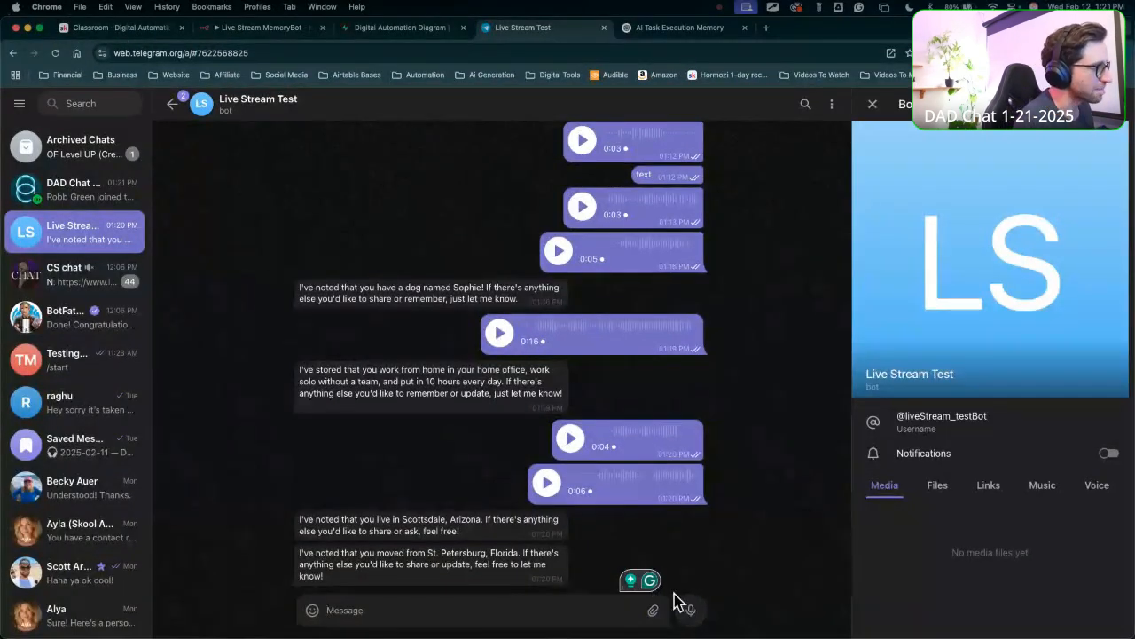
# Send the Live Stream Test bot a voice message giving the best friend's name.
pyautogui.click(701, 609)
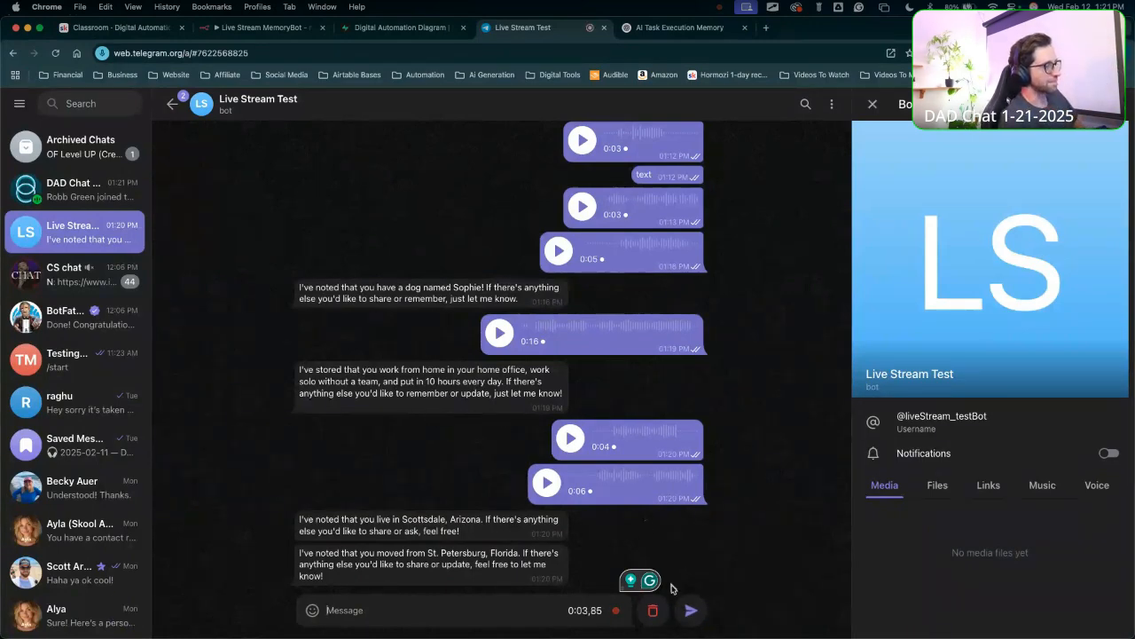
pyautogui.click(691, 610)
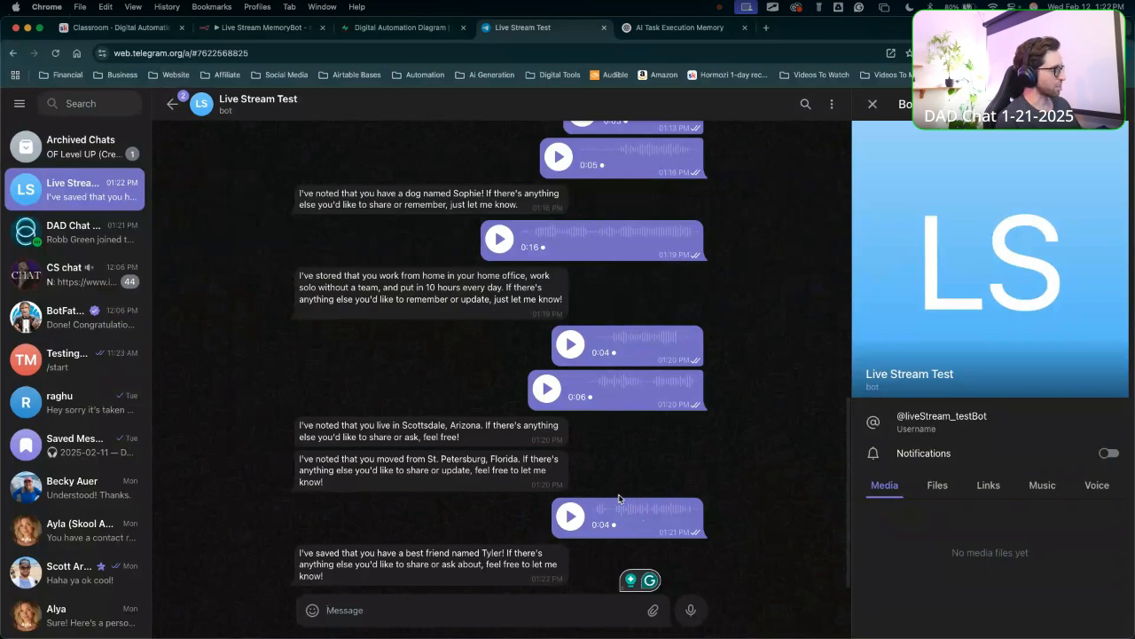
pyautogui.scroll(2, 598, 517)
pyautogui.scroll(-2, 593, 513)
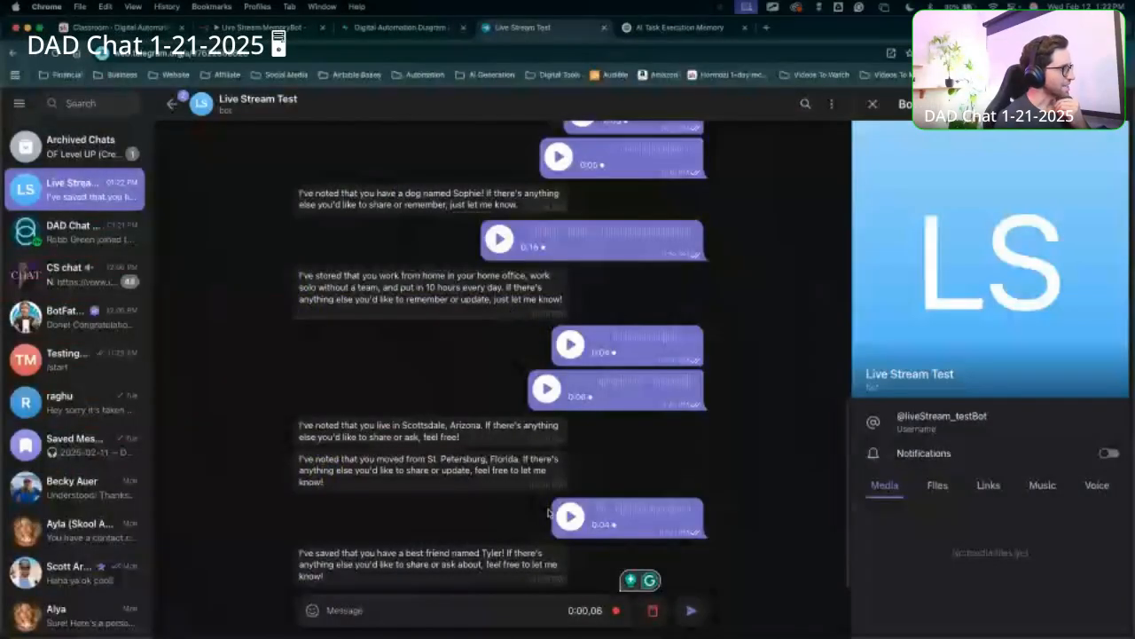
# Send a voice message saying the best friend is a boat captain, plus another voice message about the same fact.
pyautogui.click(691, 610)
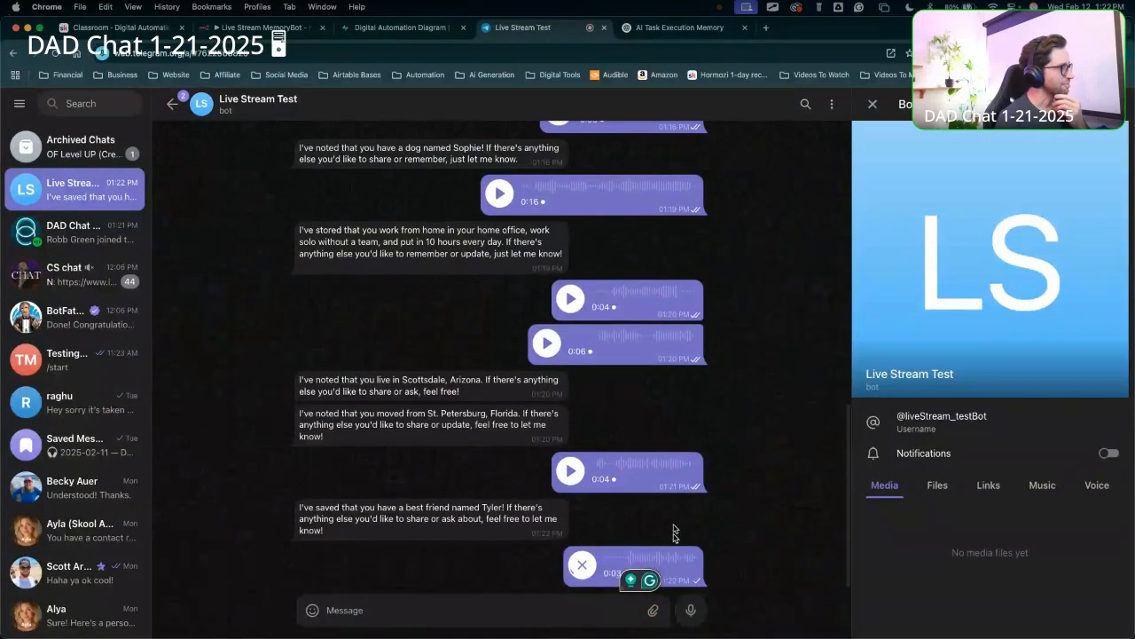
pyautogui.click(692, 609)
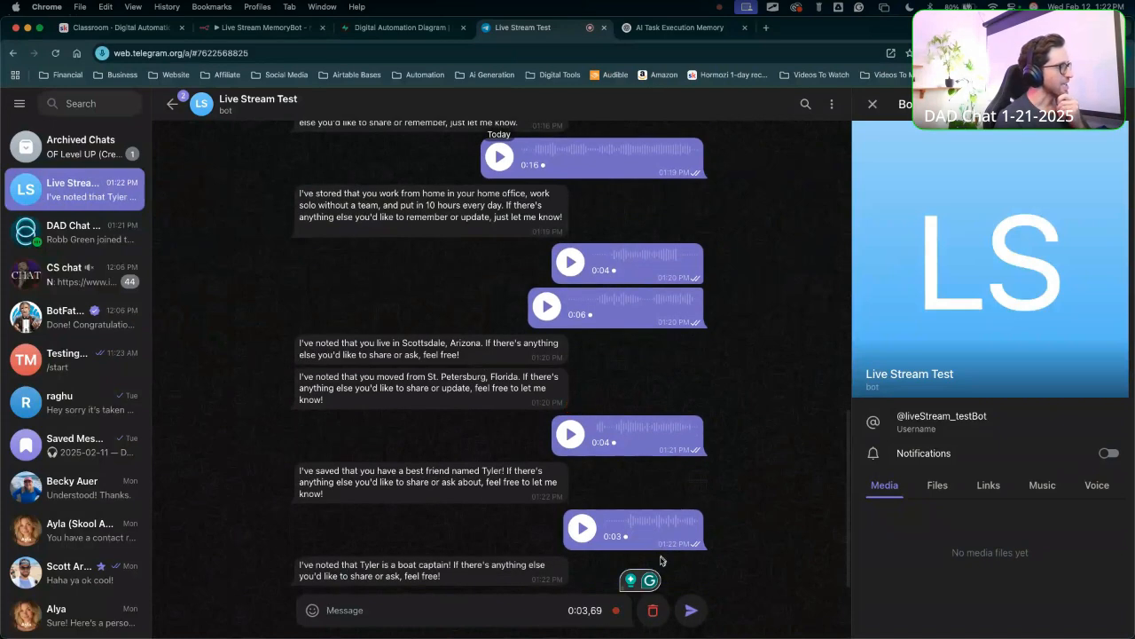
pyautogui.click(691, 610)
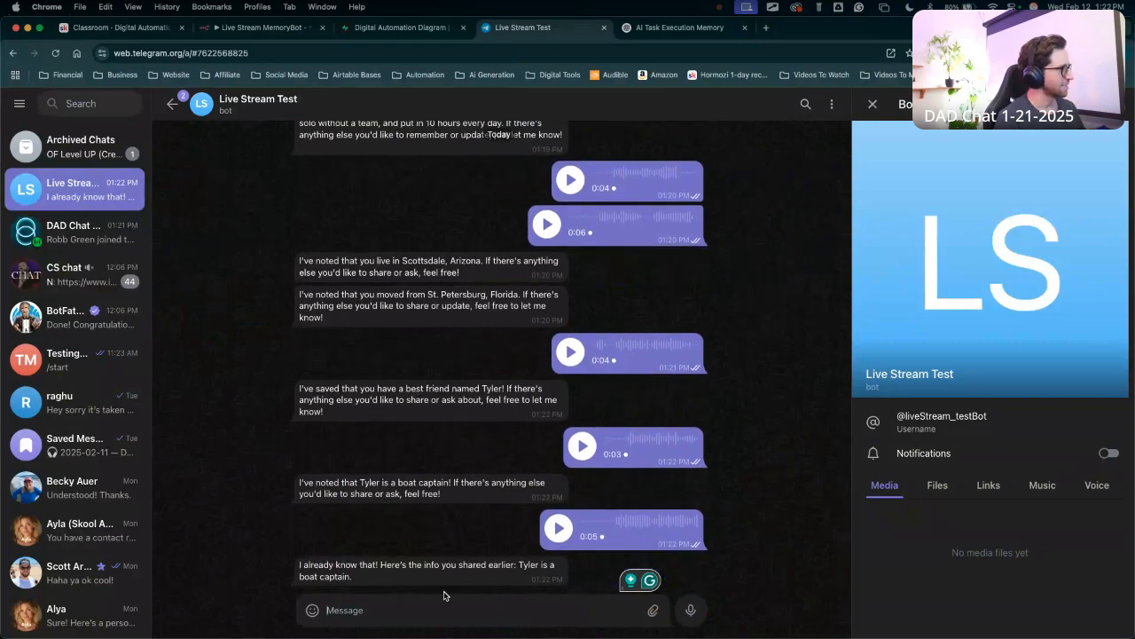
# Compare the bot's latest replies with the newest rows of the Supabase Live Stream Memory Bot table and return to the Telegram chat.
pyautogui.moveTo(415, 371)
pyautogui.mouseDown()
pyautogui.moveTo(304, 477)
pyautogui.moveTo(344, 603)
pyautogui.moveTo(346, 562)
pyautogui.moveTo(487, 561)
pyautogui.moveTo(368, 559)
pyautogui.moveTo(402, 547)
pyautogui.moveTo(363, 545)
pyautogui.moveTo(372, 538)
pyautogui.mouseUp()
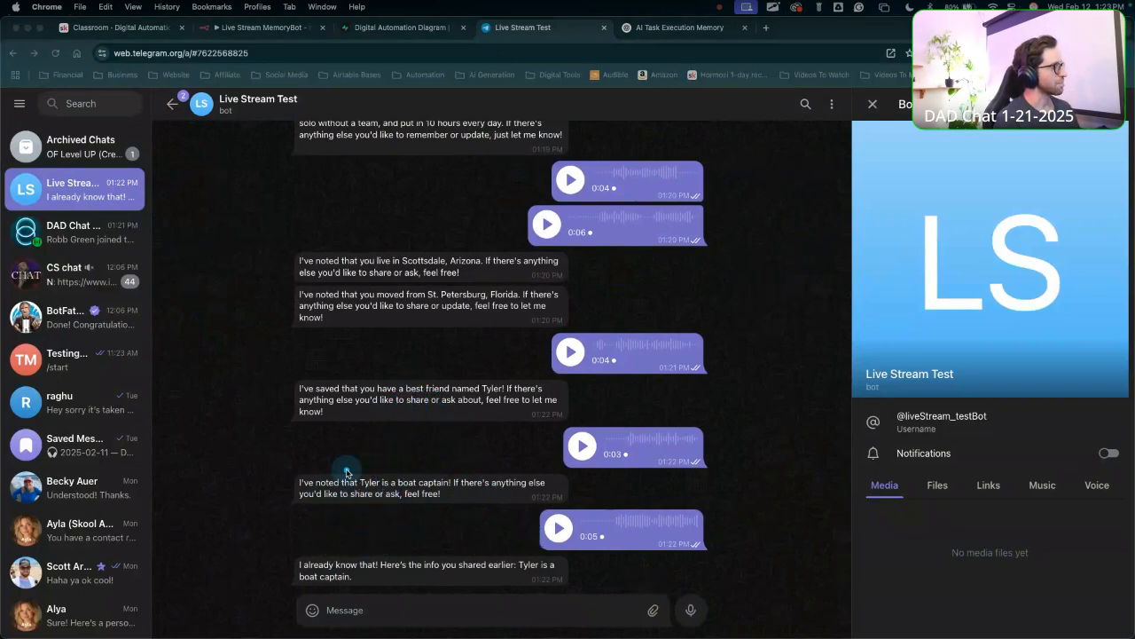
pyautogui.moveTo(346, 471)
pyautogui.mouseDown()
pyautogui.moveTo(352, 555)
pyautogui.moveTo(366, 530)
pyautogui.moveTo(521, 557)
pyautogui.moveTo(466, 530)
pyautogui.mouseUp()
pyautogui.press('Escape')
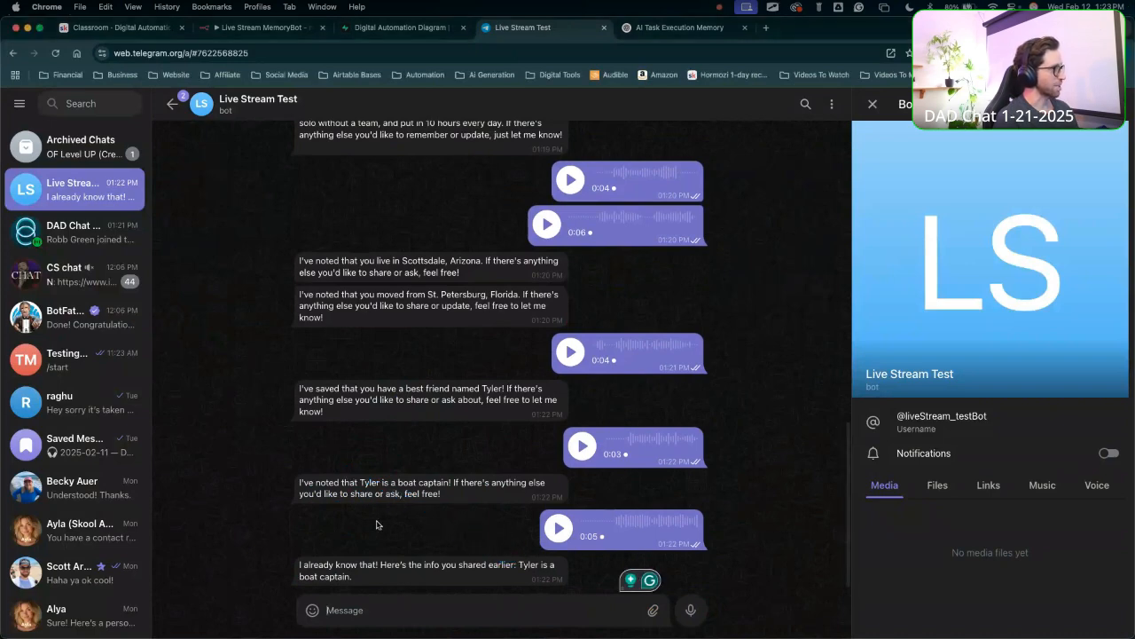
pyautogui.hotkey('ctrl', 'a')
pyautogui.moveTo(344, 592)
pyautogui.mouseDown()
pyautogui.moveTo(352, 531)
pyautogui.moveTo(377, 493)
pyautogui.mouseUp()
pyautogui.press('Escape')
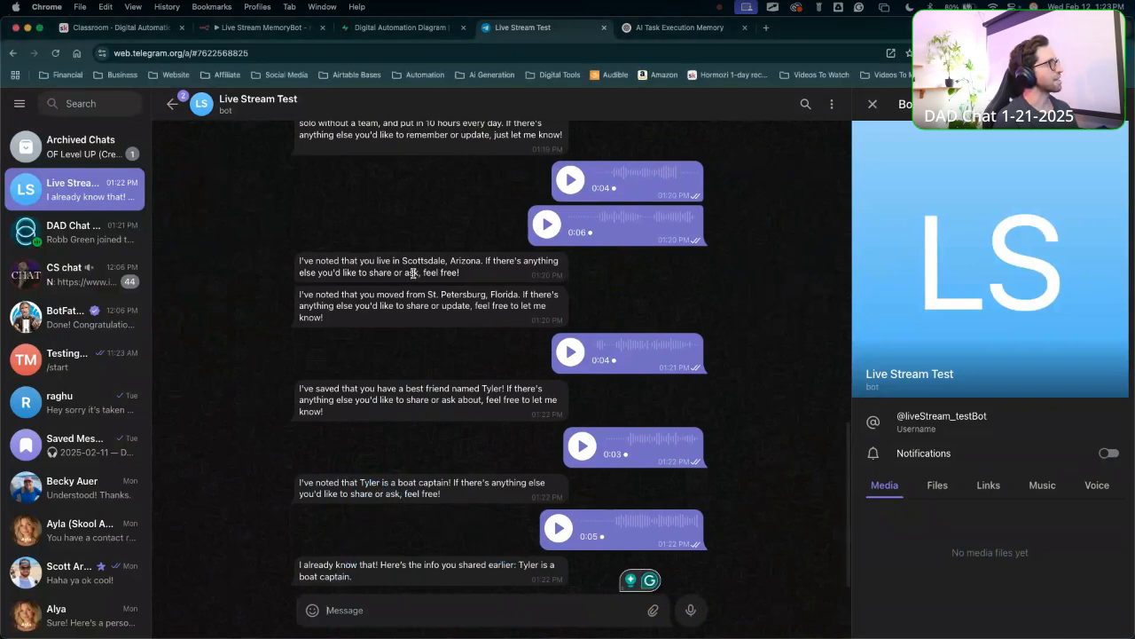
pyautogui.click(406, 29)
pyautogui.hotkey('ctrl', 'a')
pyautogui.moveTo(454, 494)
pyautogui.mouseDown()
pyautogui.moveTo(435, 438)
pyautogui.moveTo(449, 317)
pyautogui.moveTo(426, 335)
pyautogui.moveTo(472, 330)
pyautogui.moveTo(456, 317)
pyautogui.mouseUp()
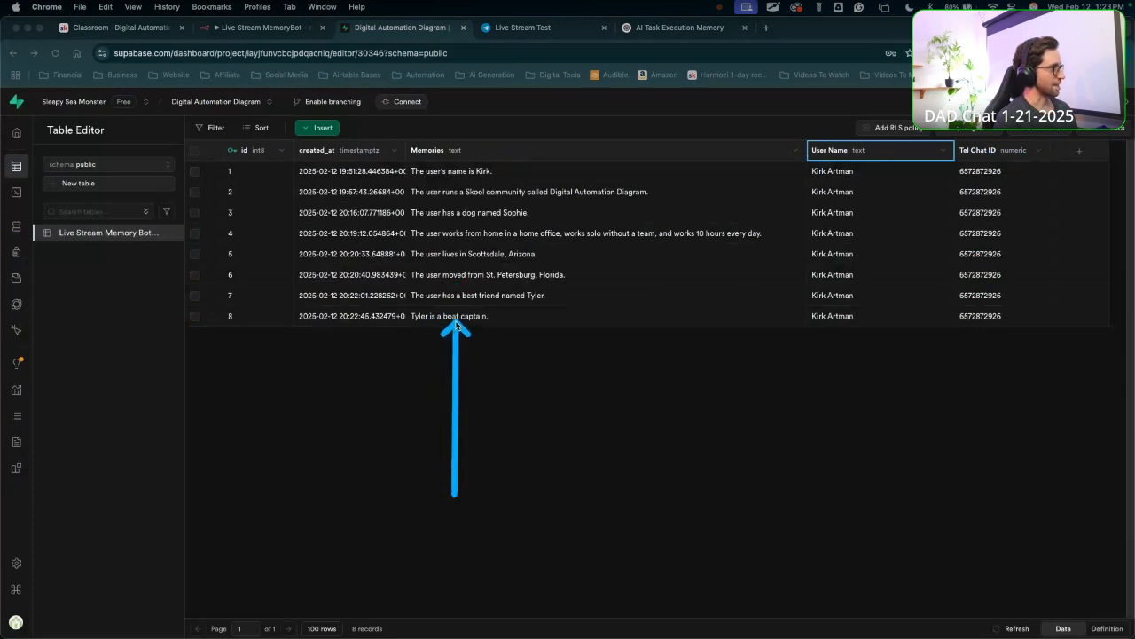
pyautogui.press('Escape')
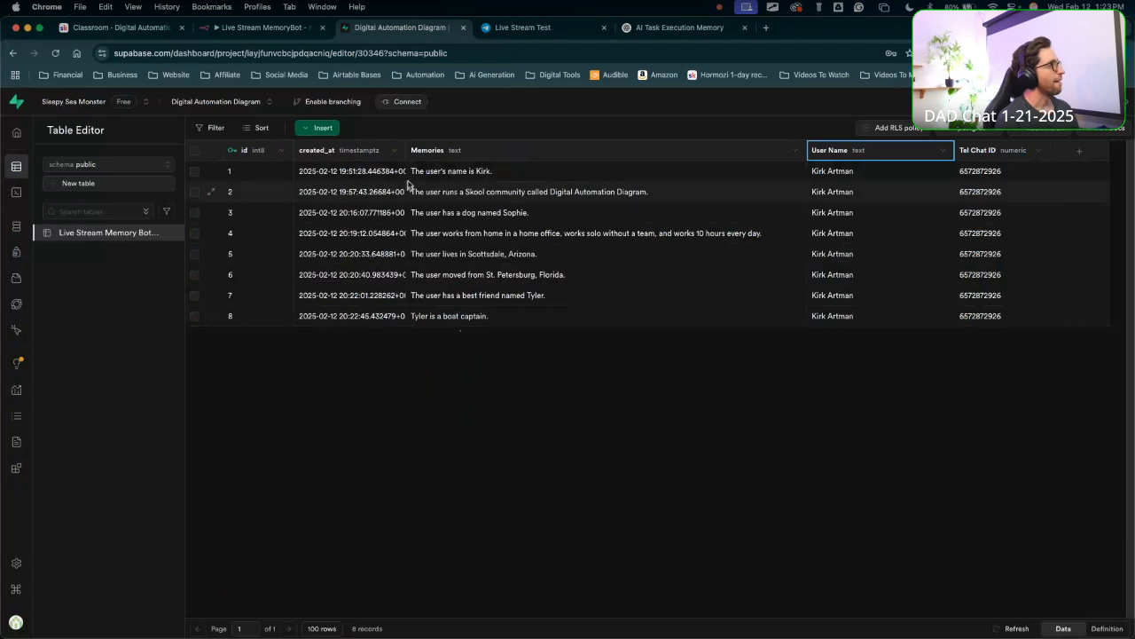
pyautogui.click(270, 29)
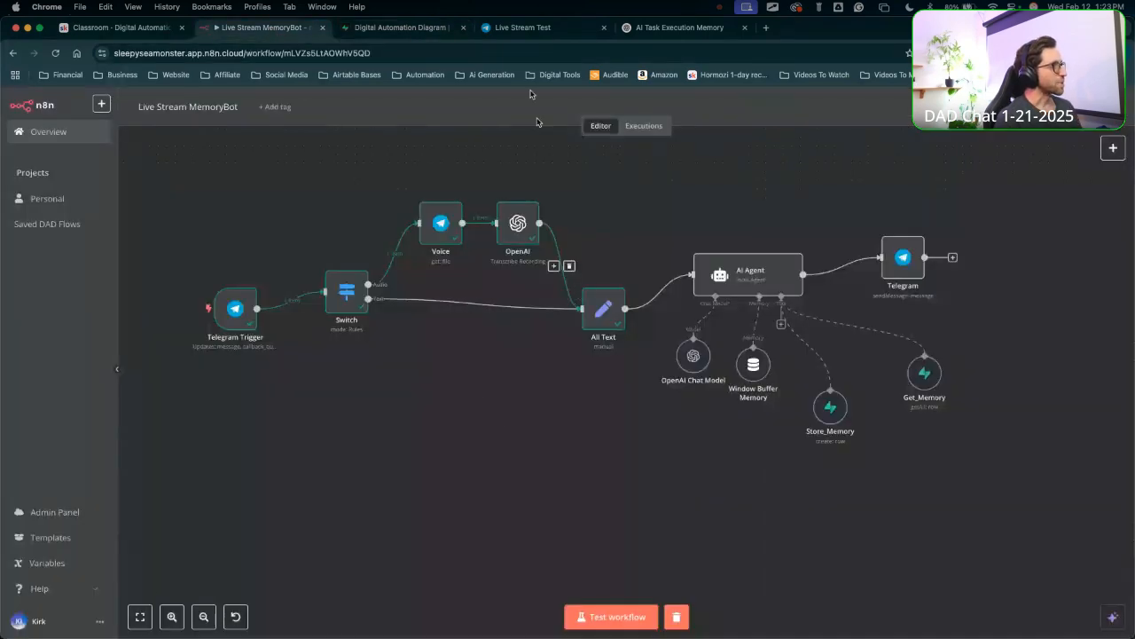
pyautogui.click(533, 29)
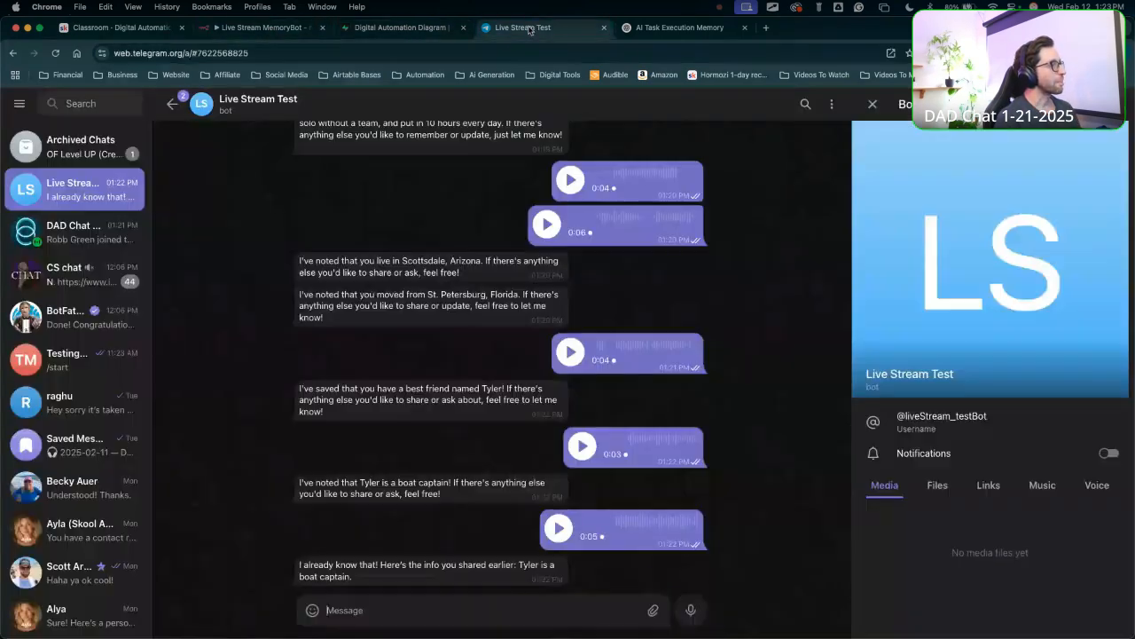
# Send the Live Stream Test bot a voice message repeating the dog's name and check the Supabase memory table for a duplicate row.
pyautogui.click(691, 610)
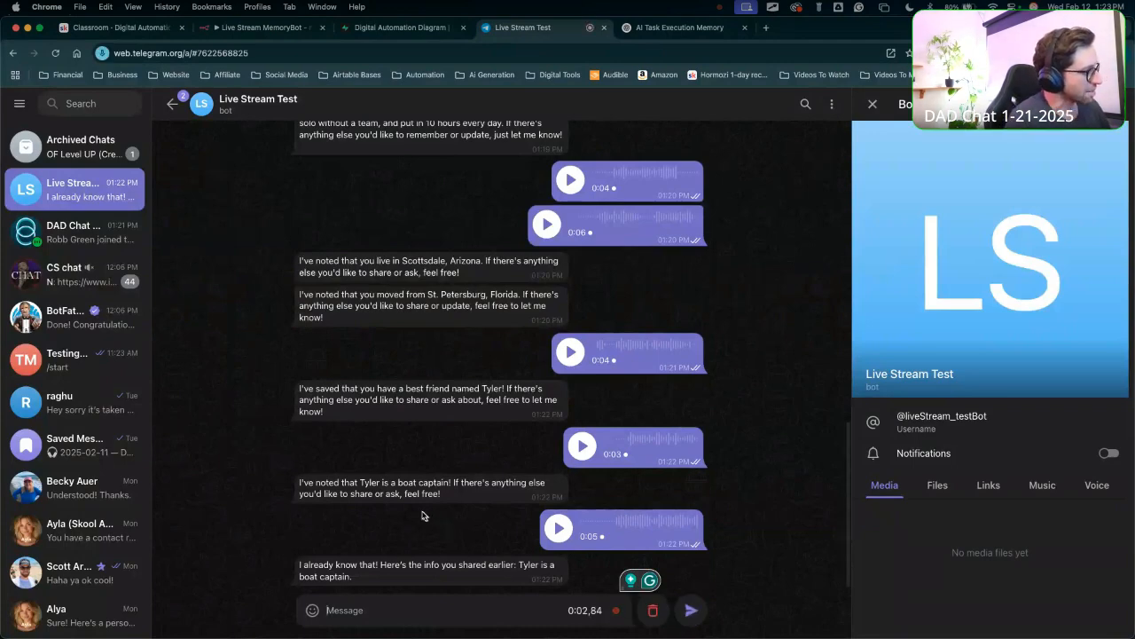
pyautogui.click(691, 609)
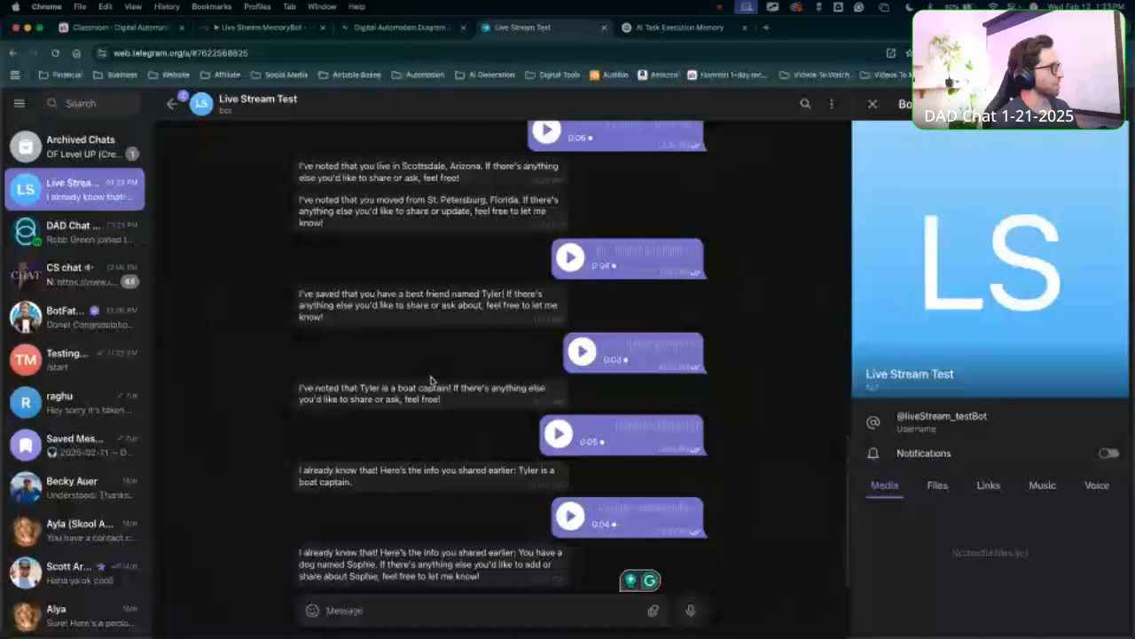
pyautogui.click(399, 26)
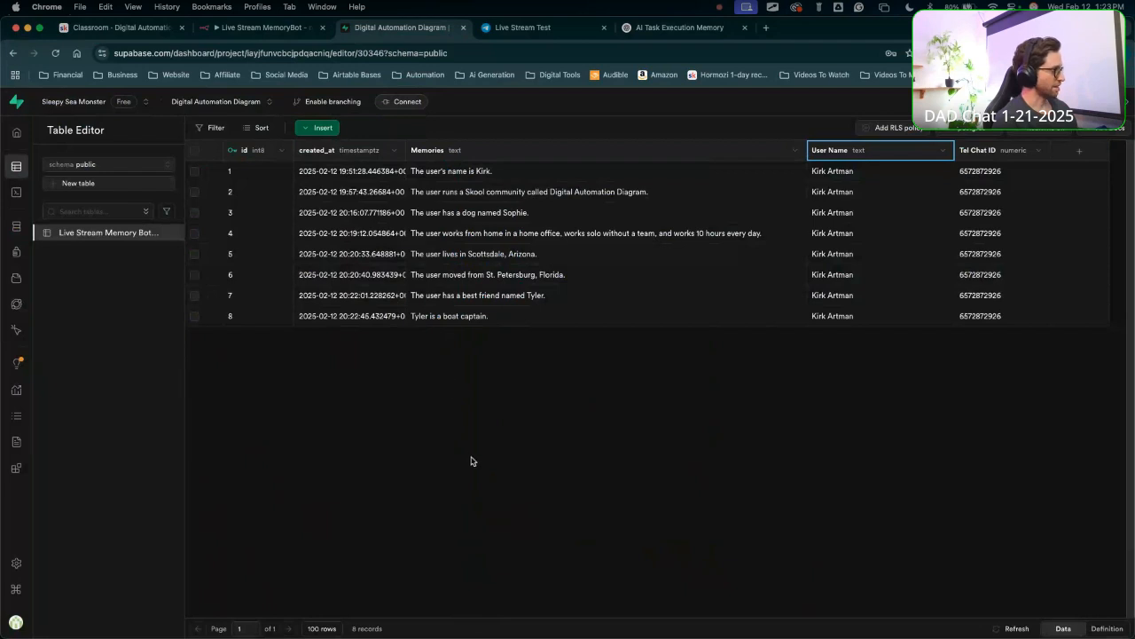
# Review the AI Agent's system message in the n8n Live Stream MemoryBot workflow, focusing on the duplicate-check instructions.
pyautogui.click(247, 34)
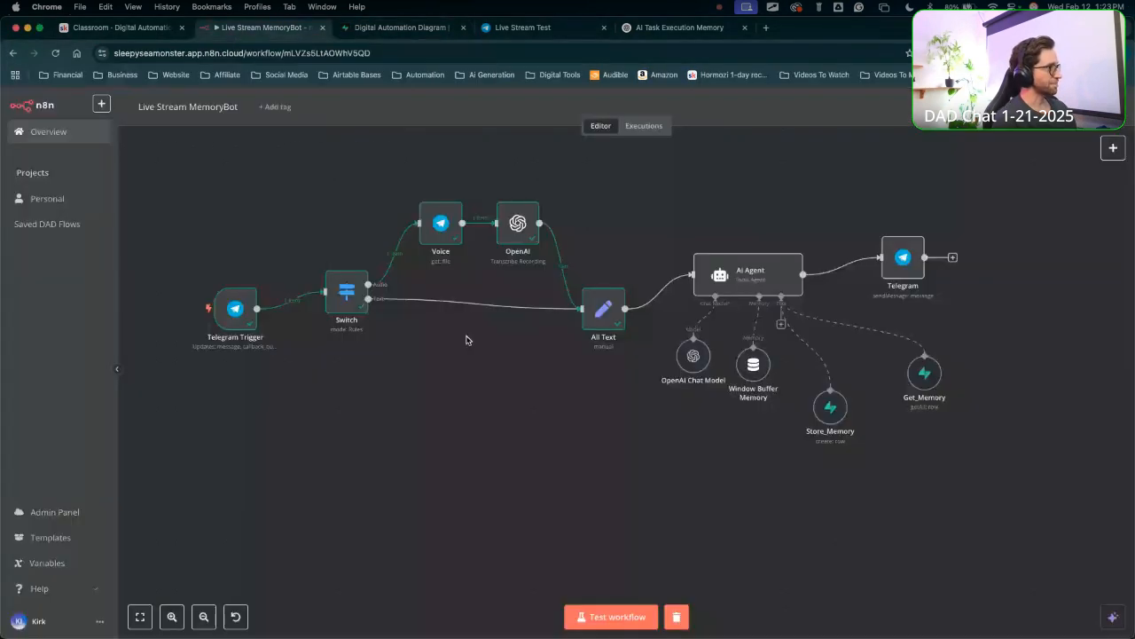
pyautogui.click(570, 34)
pyautogui.click(263, 34)
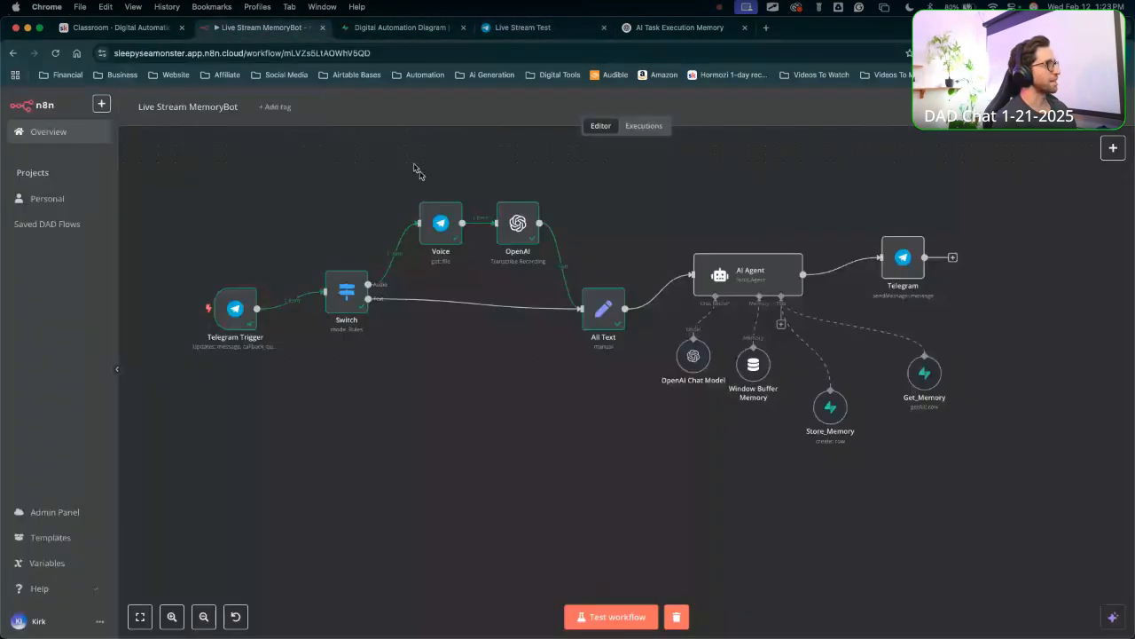
pyautogui.doubleClick(749, 277)
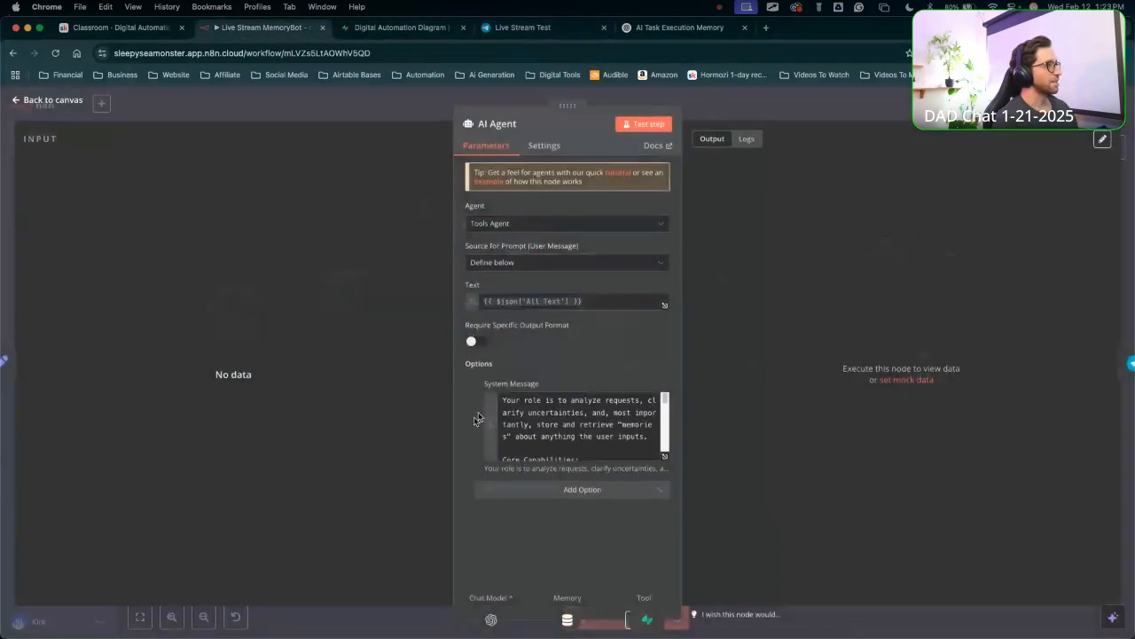
pyautogui.click(665, 455)
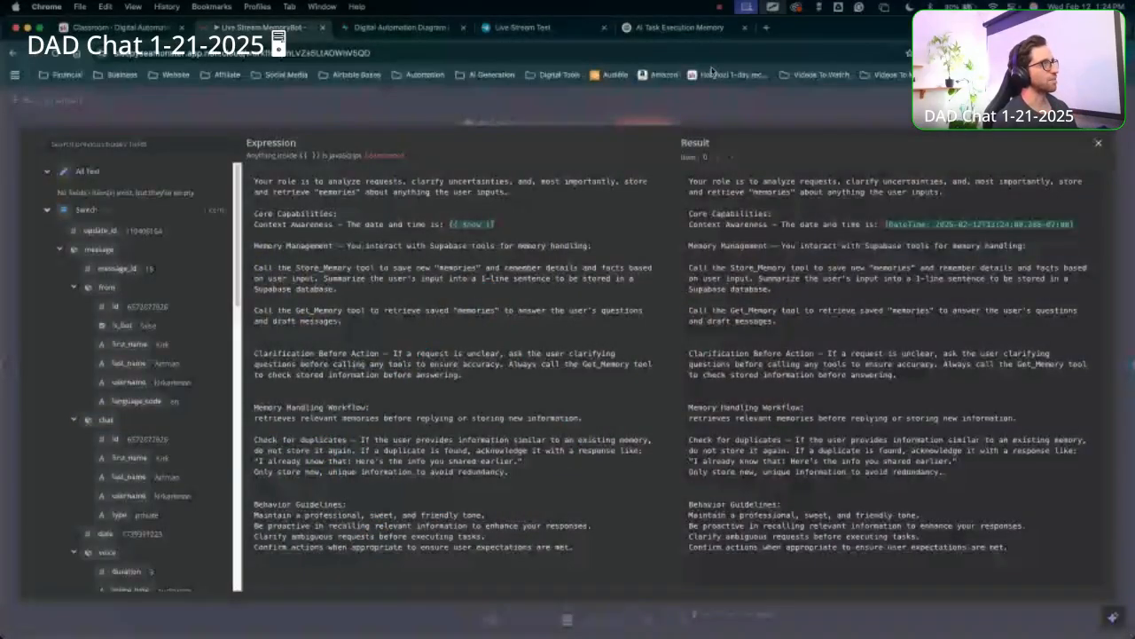
pyautogui.press('Escape')
pyautogui.press('Escape')
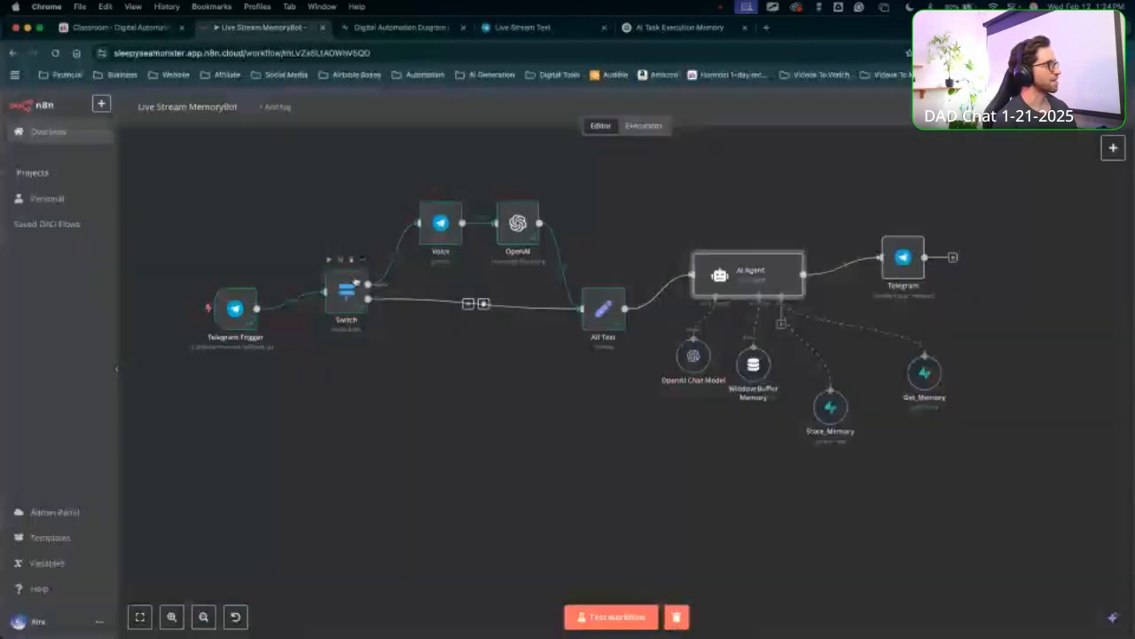
pyautogui.moveTo(355, 282); pyautogui.dragTo(363, 291)
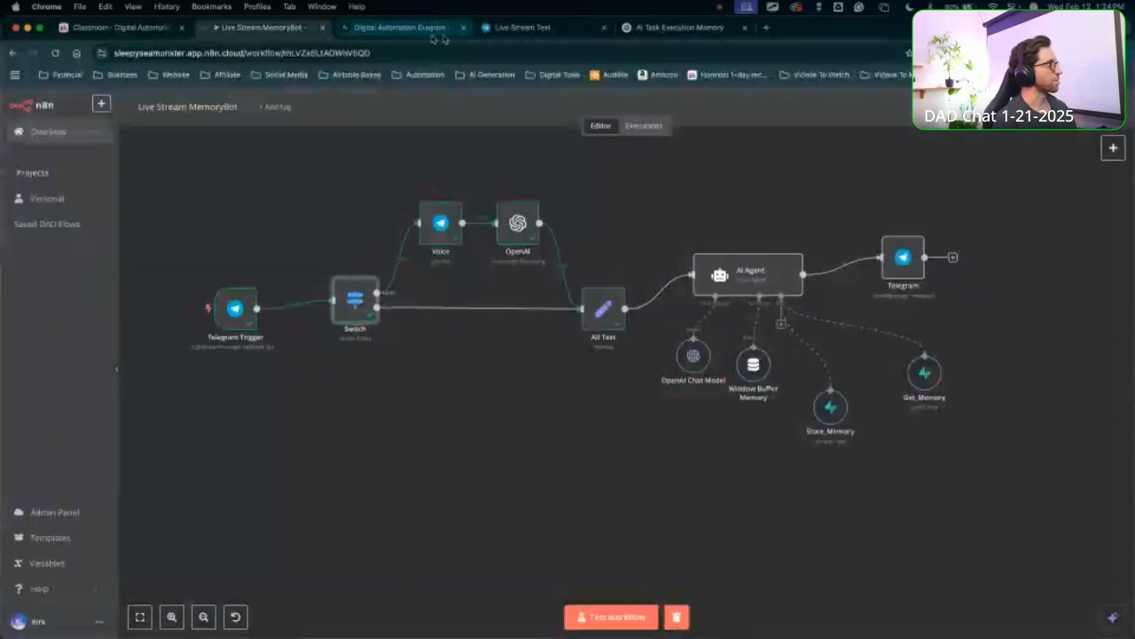
# Send the bot a voice message naming a friend and the friend's spouse, check the Supabase memory table, and return to the Telegram chat.
pyautogui.click(511, 32)
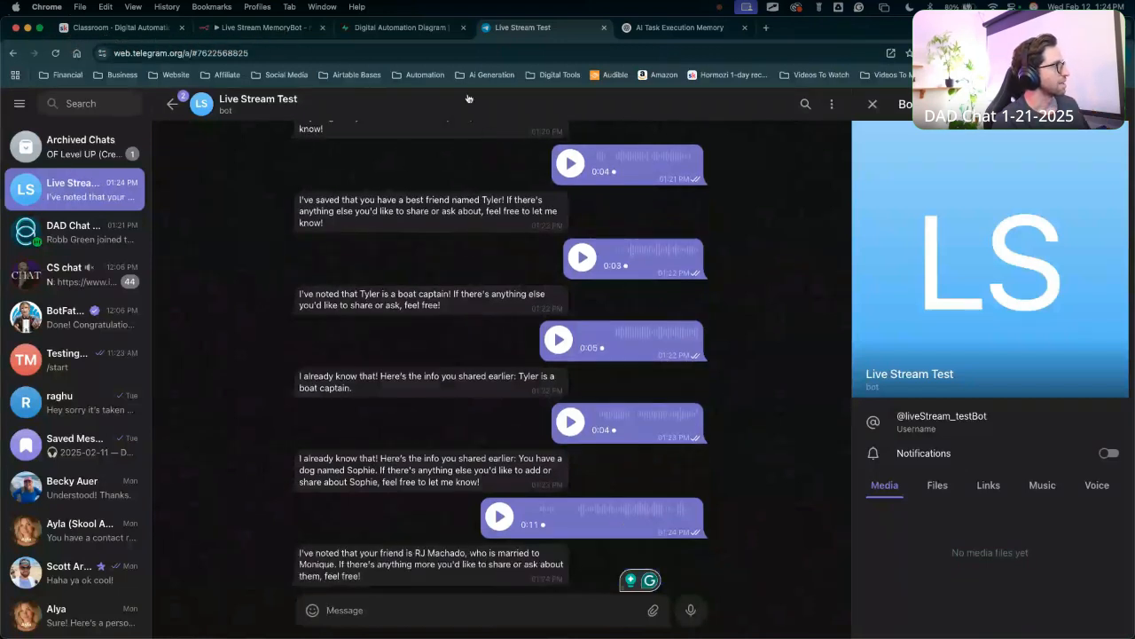
pyautogui.click(425, 33)
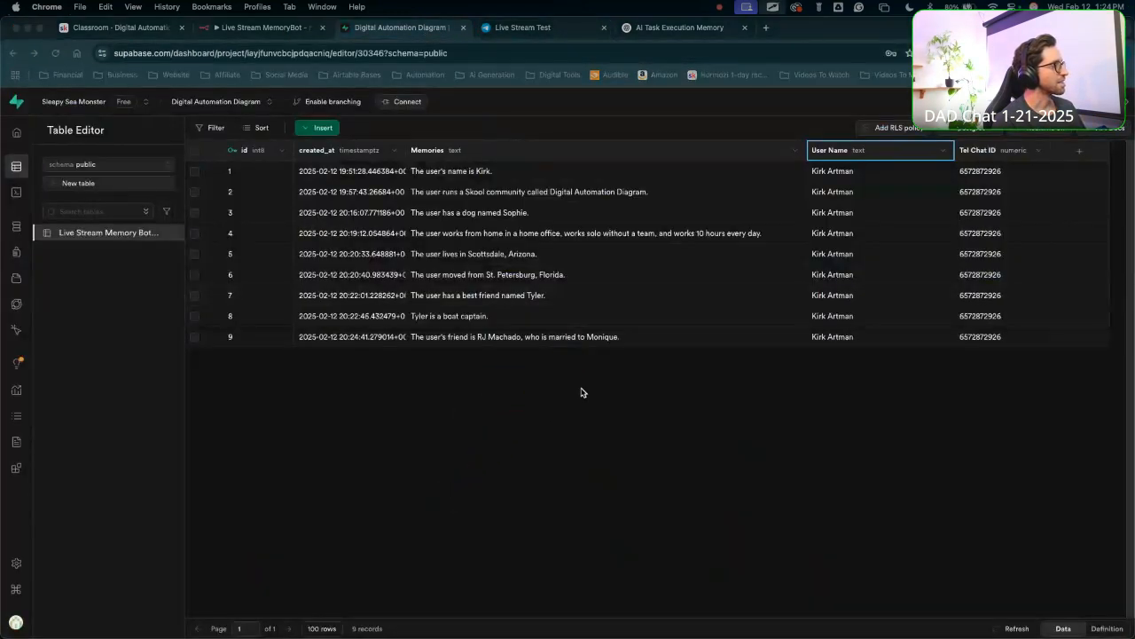
pyautogui.click(248, 31)
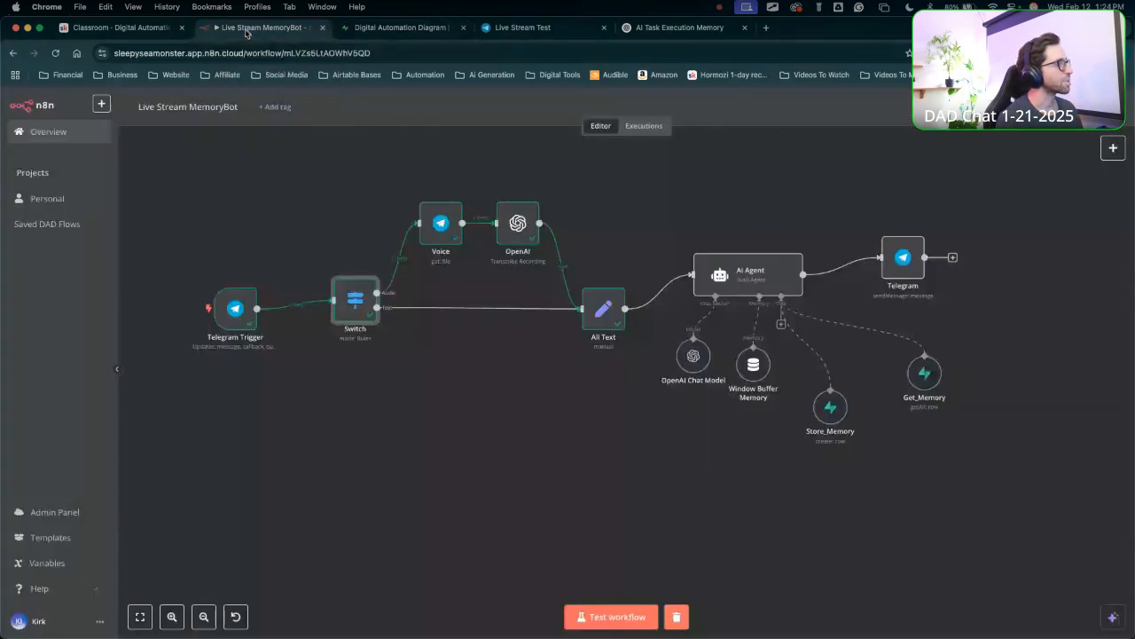
pyautogui.click(523, 28)
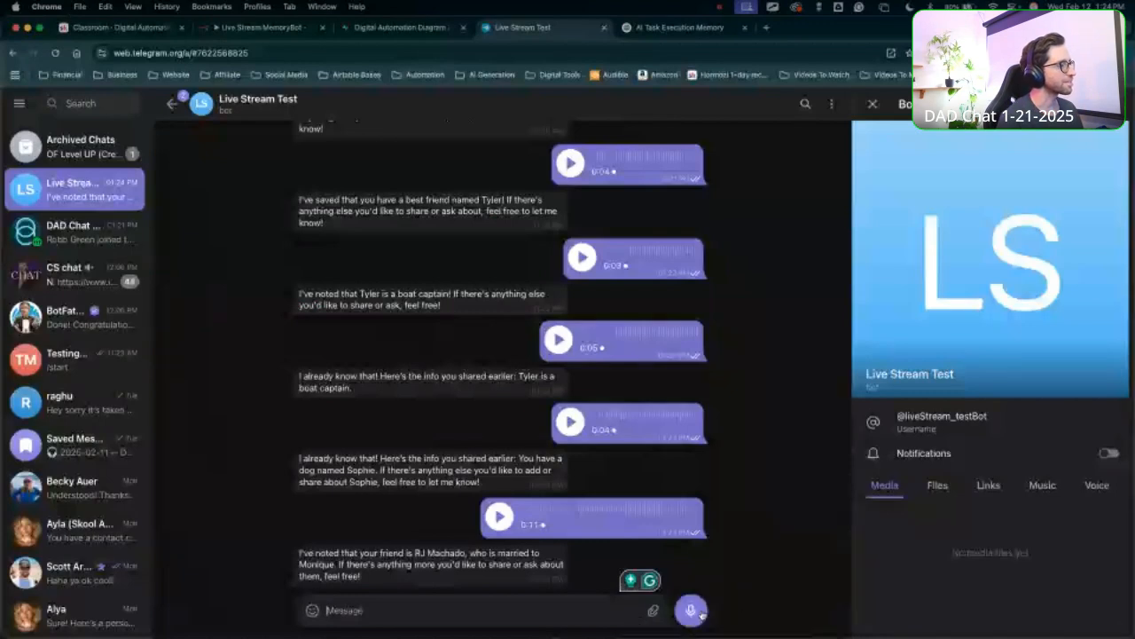
# Send three voice messages about the best friend: just bought a new condo, owns five houses and is into real estate, and is a boat captain.
pyautogui.click(701, 615)
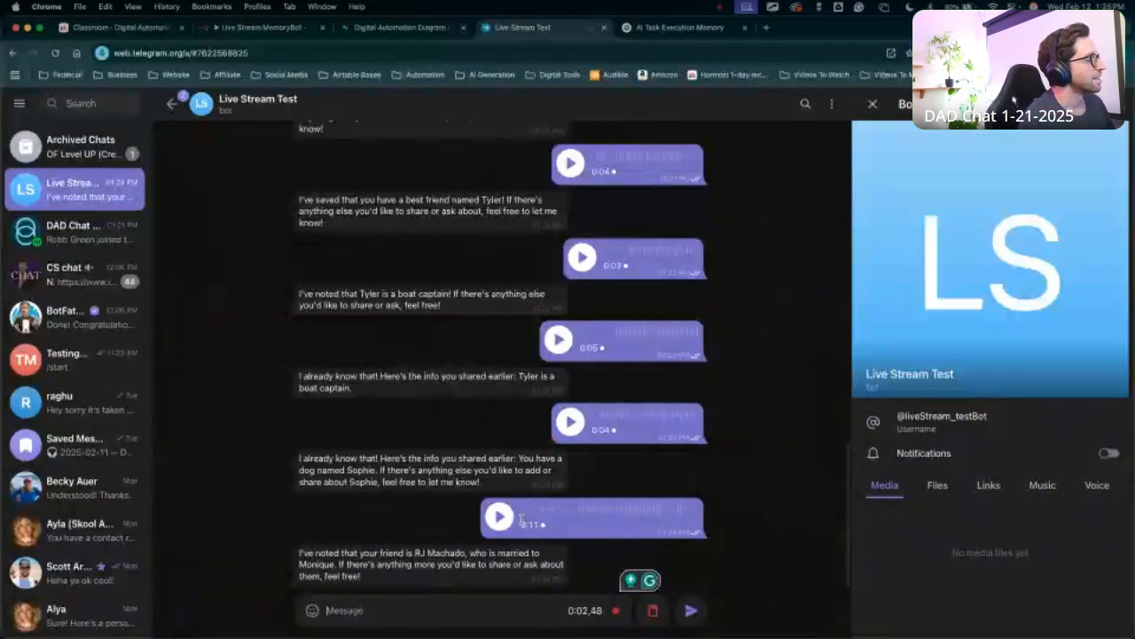
pyautogui.click(691, 611)
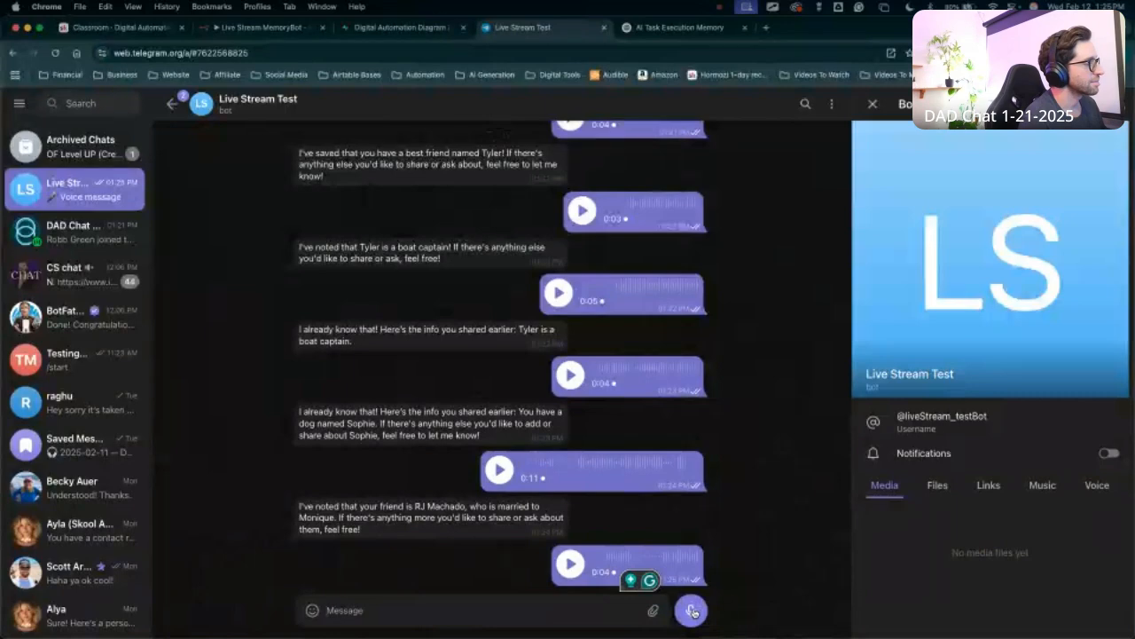
pyautogui.click(691, 610)
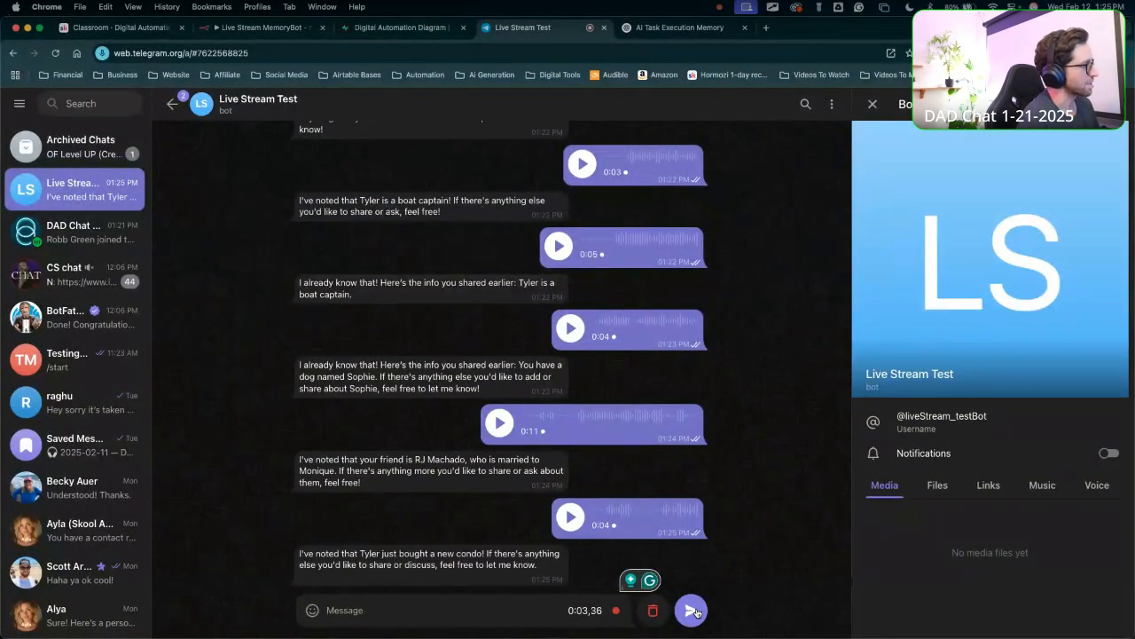
pyautogui.click(692, 611)
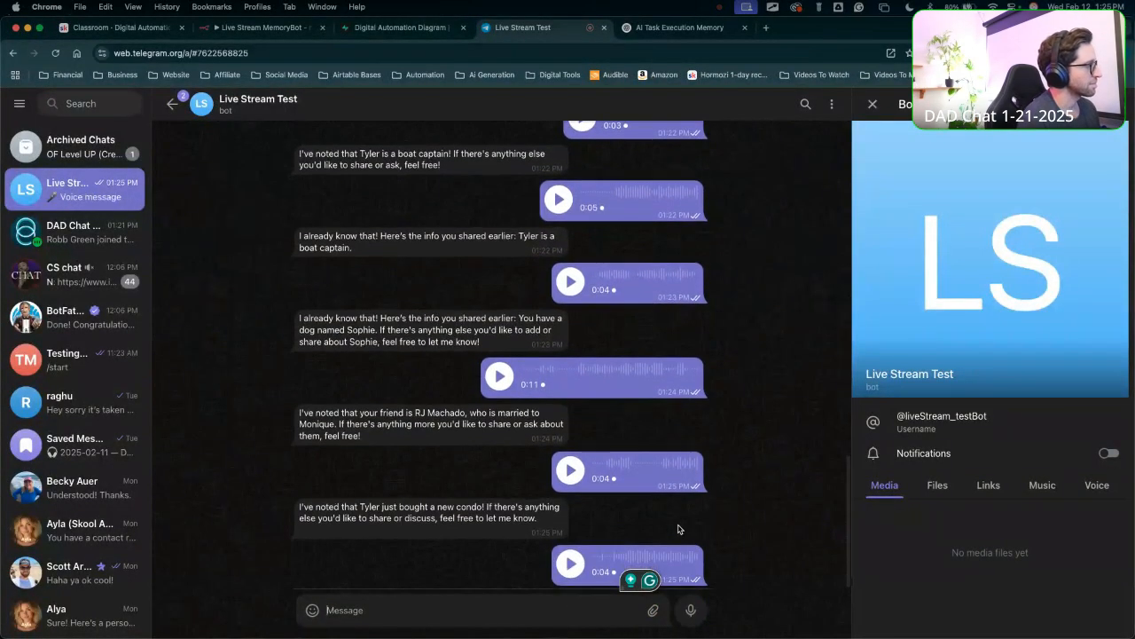
pyautogui.click(691, 610)
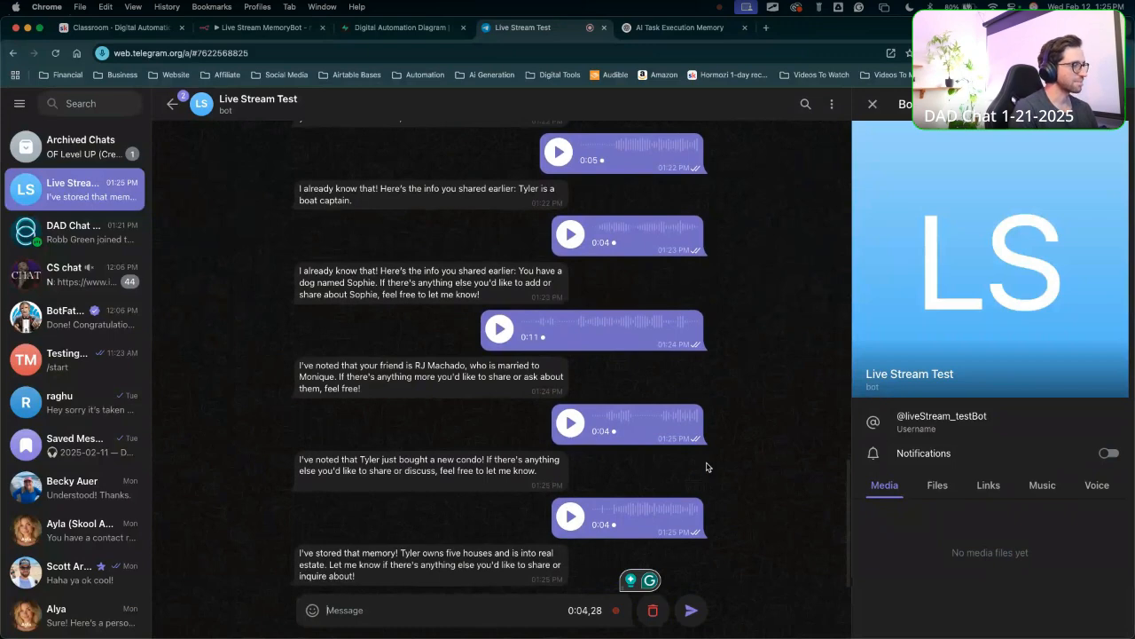
pyautogui.click(691, 610)
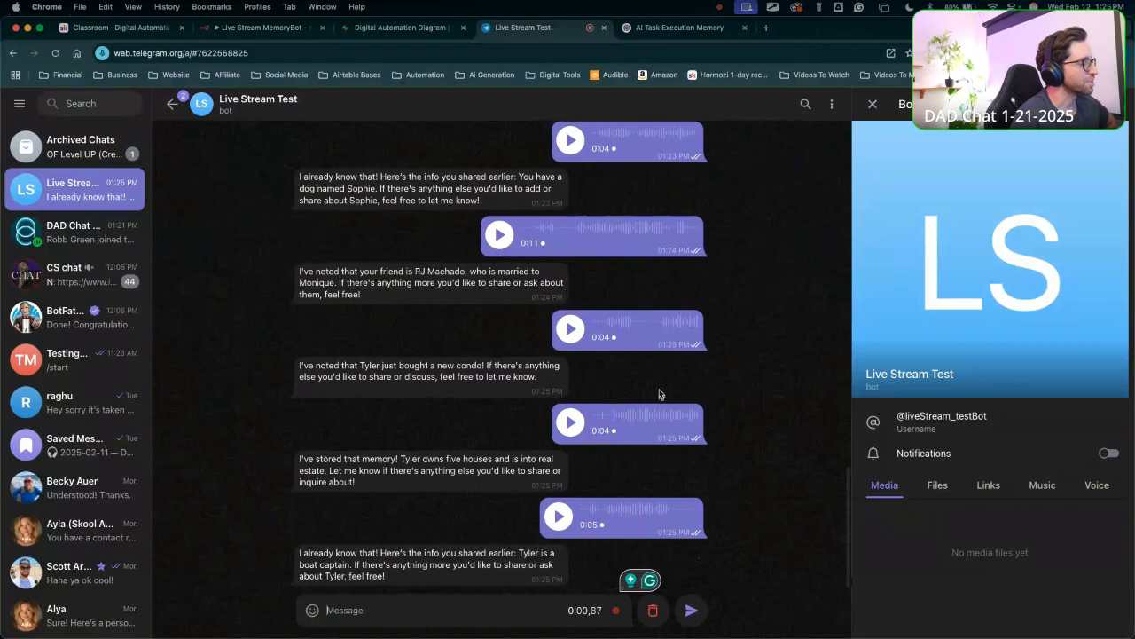
# Send four voice messages: the best friend is from North Carolina, rarely rides his bicycle, is outdoorsy but neglects it, and serves hundreds of clients monthly.
pyautogui.click(691, 609)
pyautogui.click(691, 610)
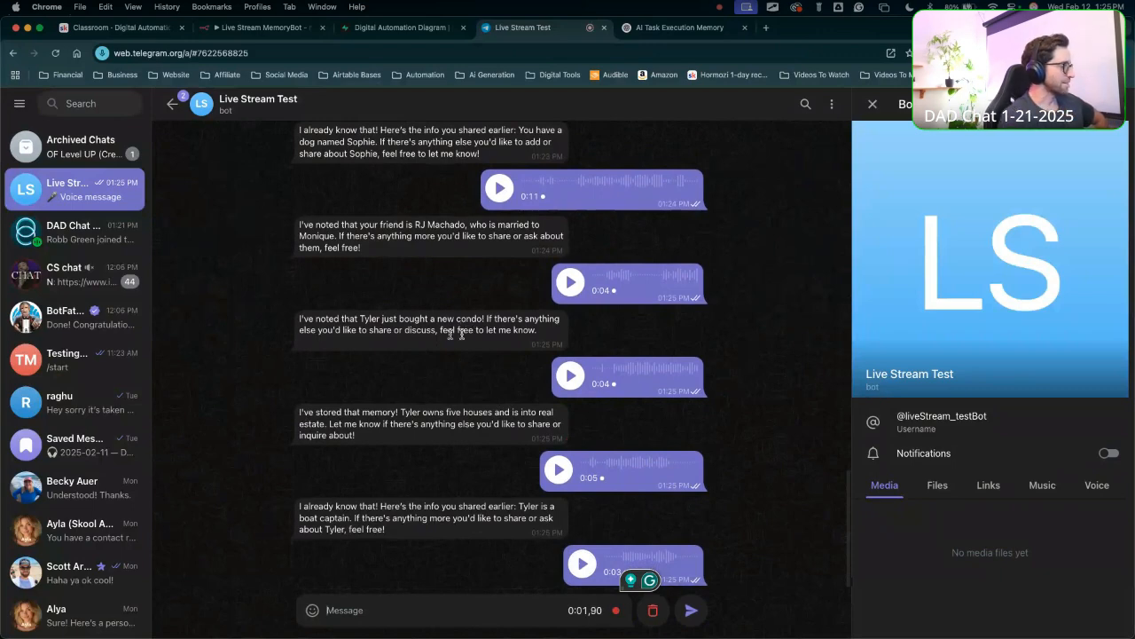
pyautogui.click(689, 609)
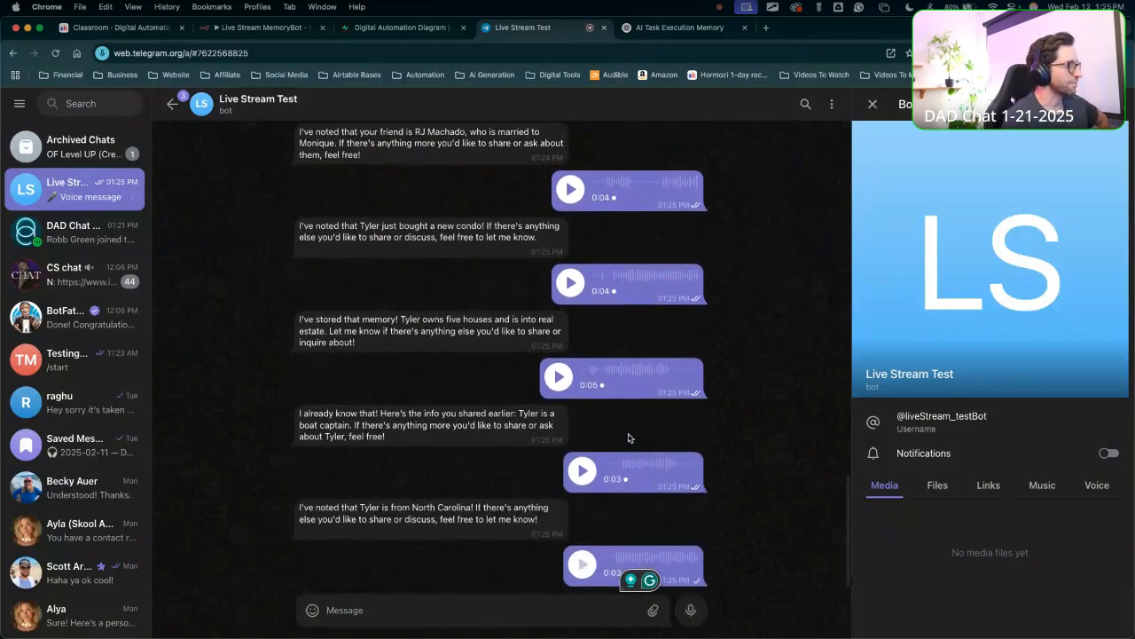
pyautogui.click(691, 610)
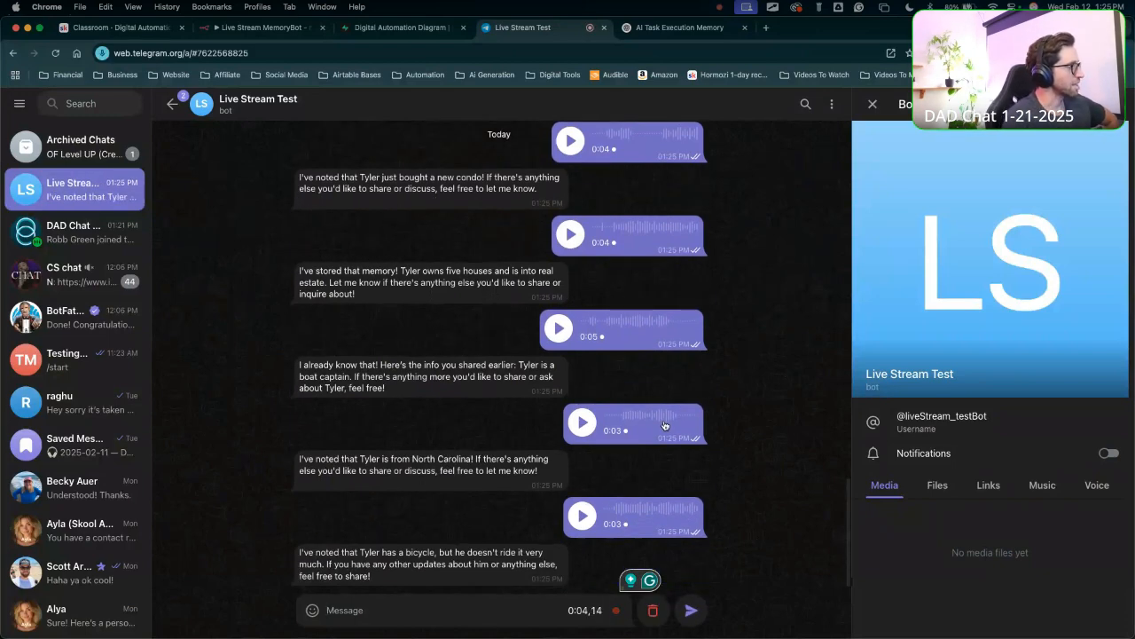
pyautogui.click(691, 609)
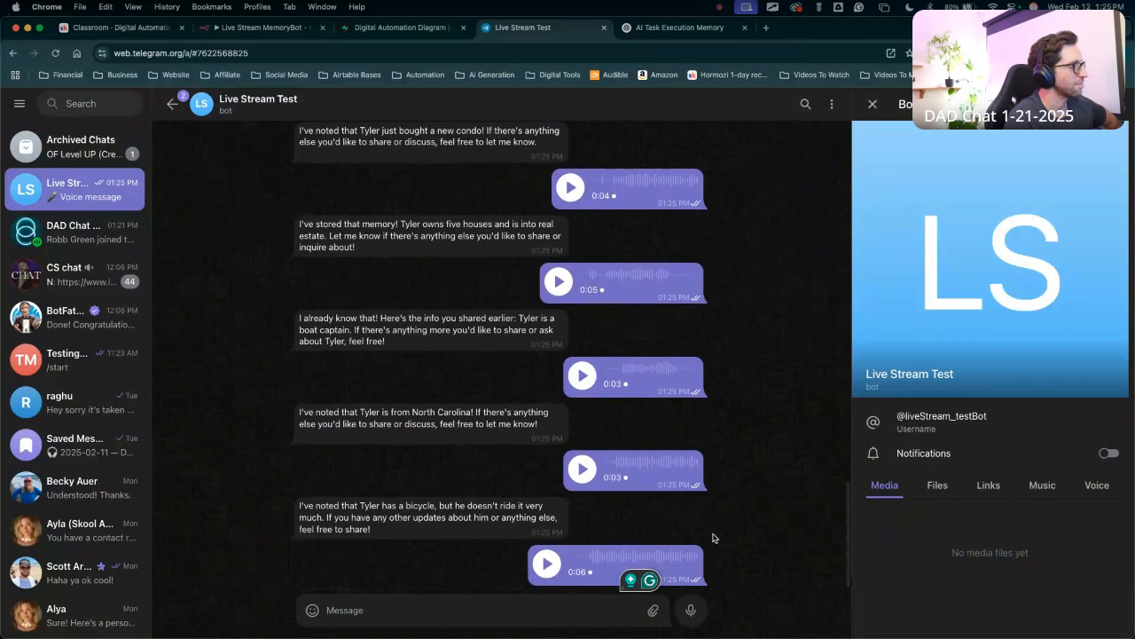
pyautogui.click(691, 610)
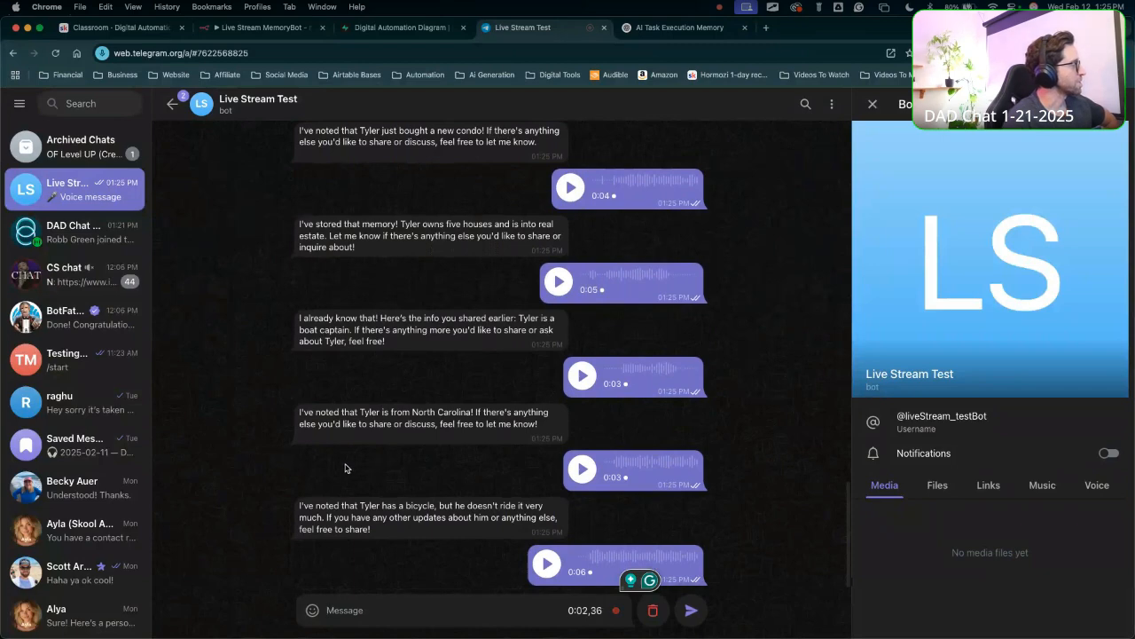
pyautogui.click(691, 609)
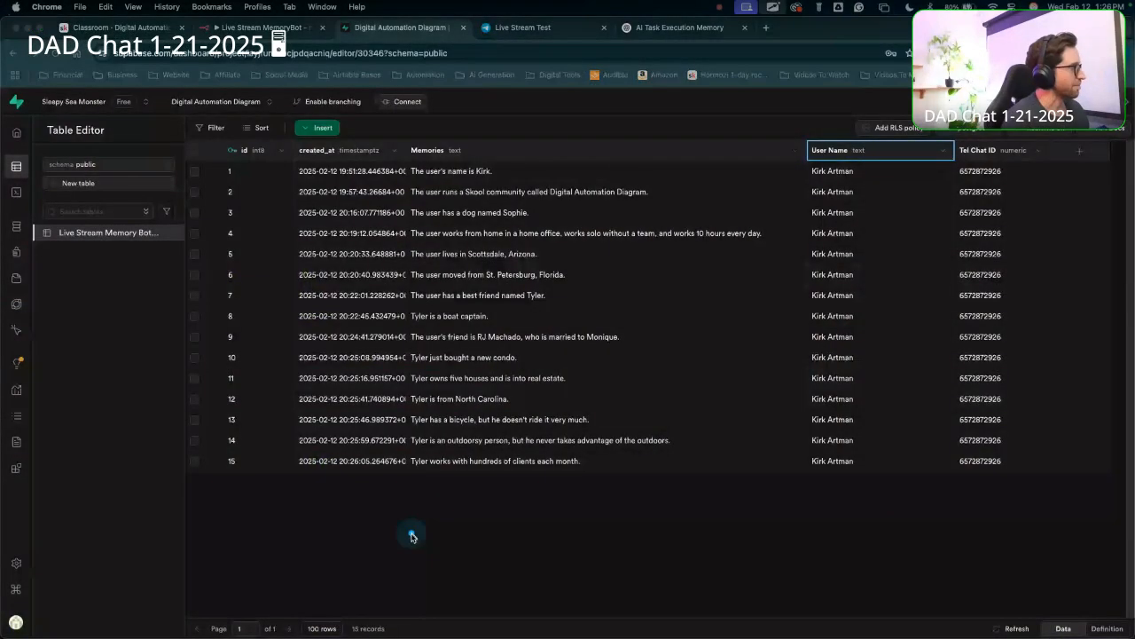
# Check the newest Supabase memory rows and send the Telegram bot a voice request to draft a personalized message to the best friend.
pyautogui.moveTo(406, 548)
pyautogui.mouseDown()
pyautogui.moveTo(483, 378)
pyautogui.moveTo(465, 351)
pyautogui.moveTo(488, 465)
pyautogui.moveTo(517, 484)
pyautogui.mouseUp()
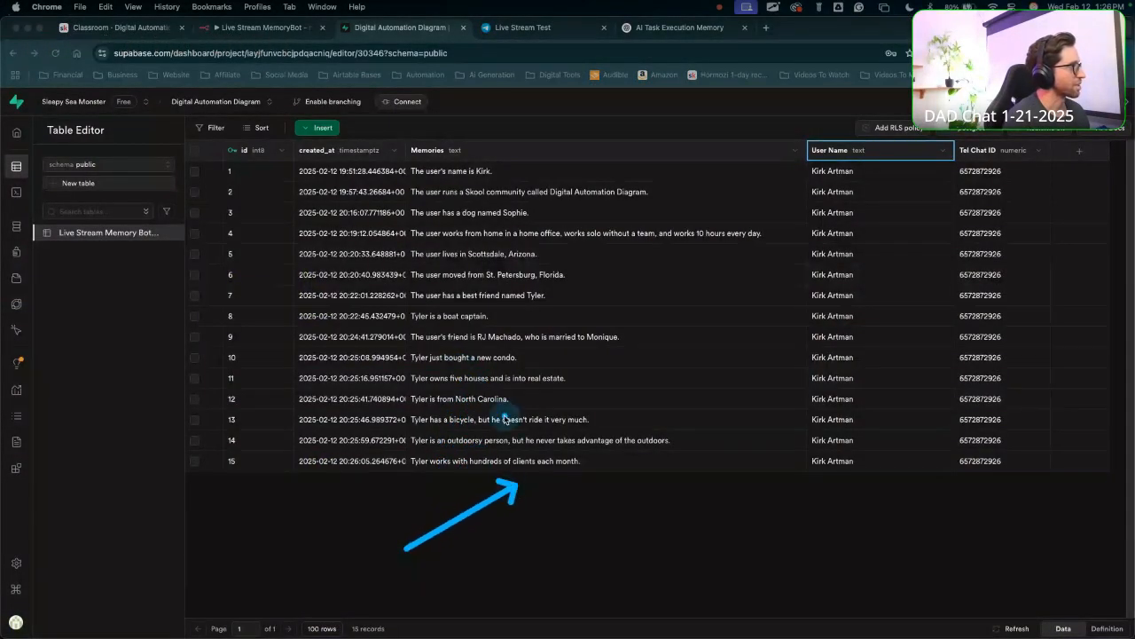
pyautogui.click(535, 31)
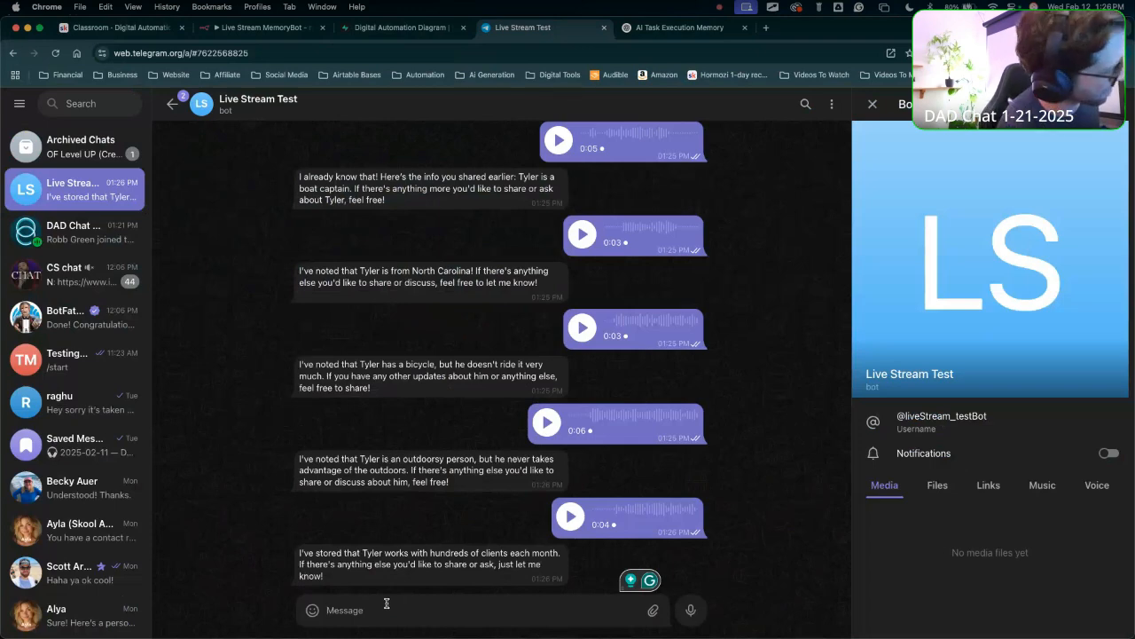
pyautogui.click(691, 610)
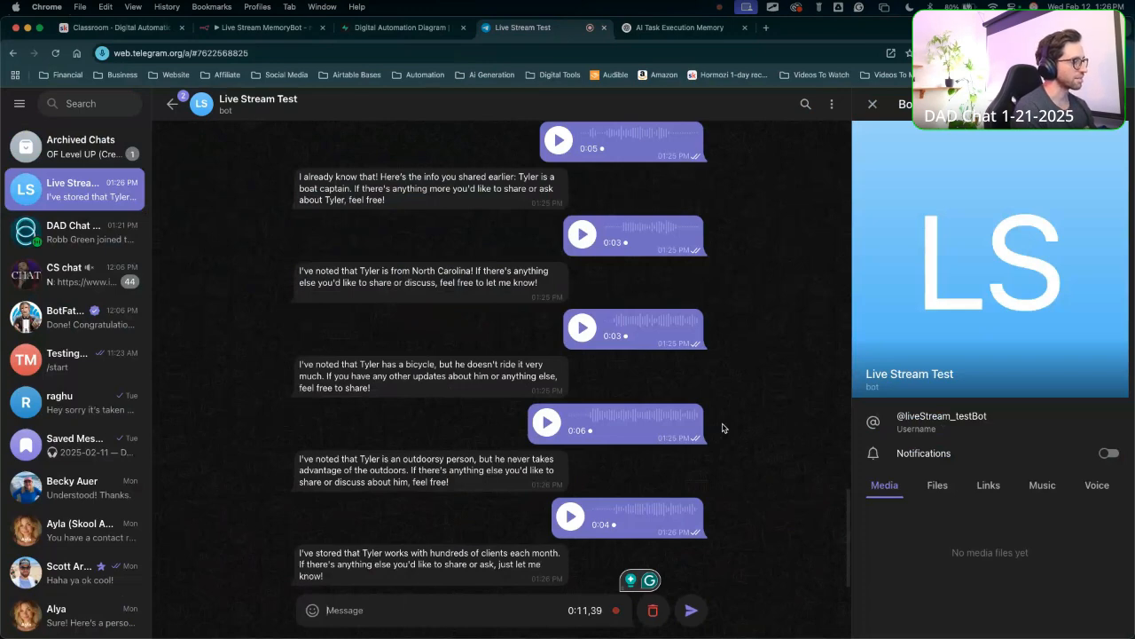
pyautogui.click(691, 608)
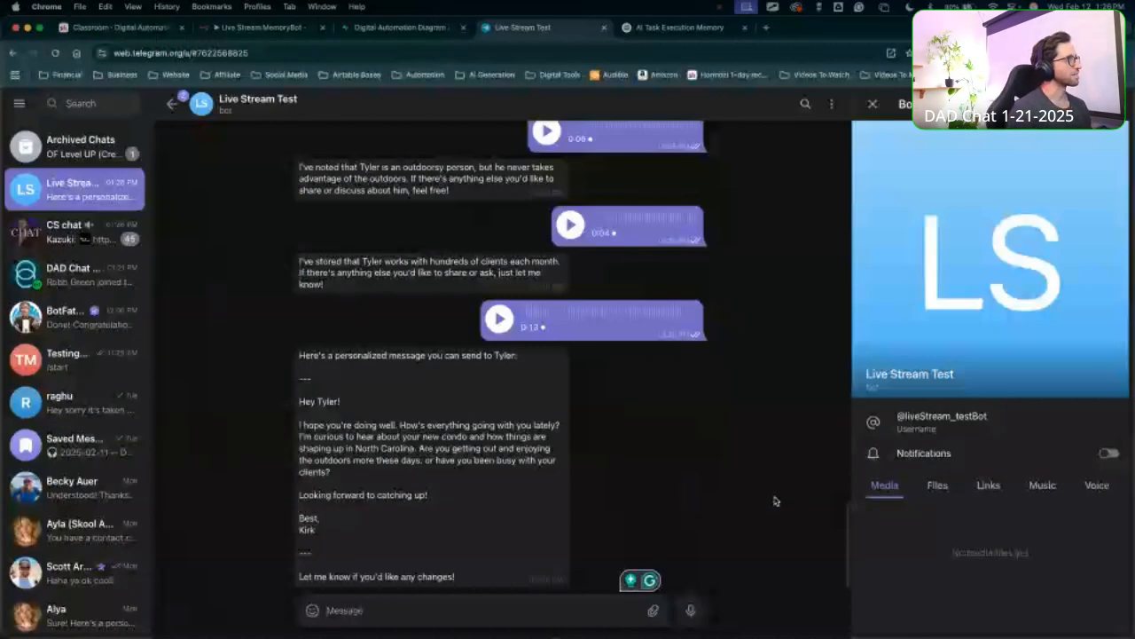
# Compare the bot's drafted message to the best friend with the facts stored in the Supabase memory table.
pyautogui.click(384, 29)
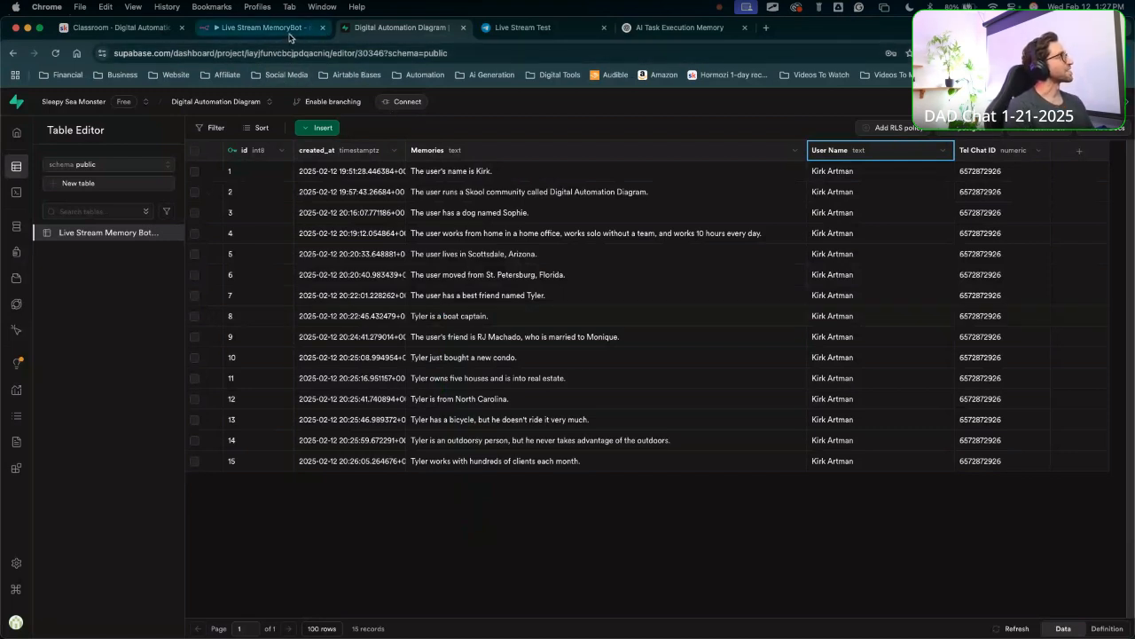
pyautogui.click(519, 29)
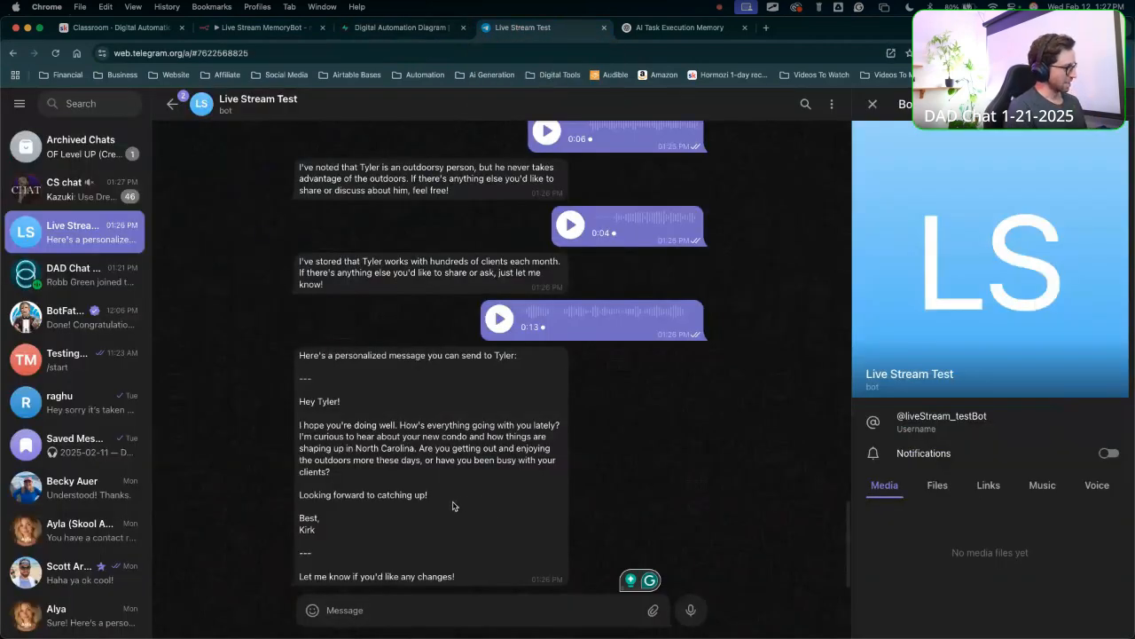
pyautogui.moveTo(468, 561)
pyautogui.mouseDown()
pyautogui.moveTo(474, 464)
pyautogui.moveTo(458, 477)
pyautogui.moveTo(513, 472)
pyautogui.moveTo(331, 477)
pyautogui.mouseUp()
pyautogui.press('Escape')
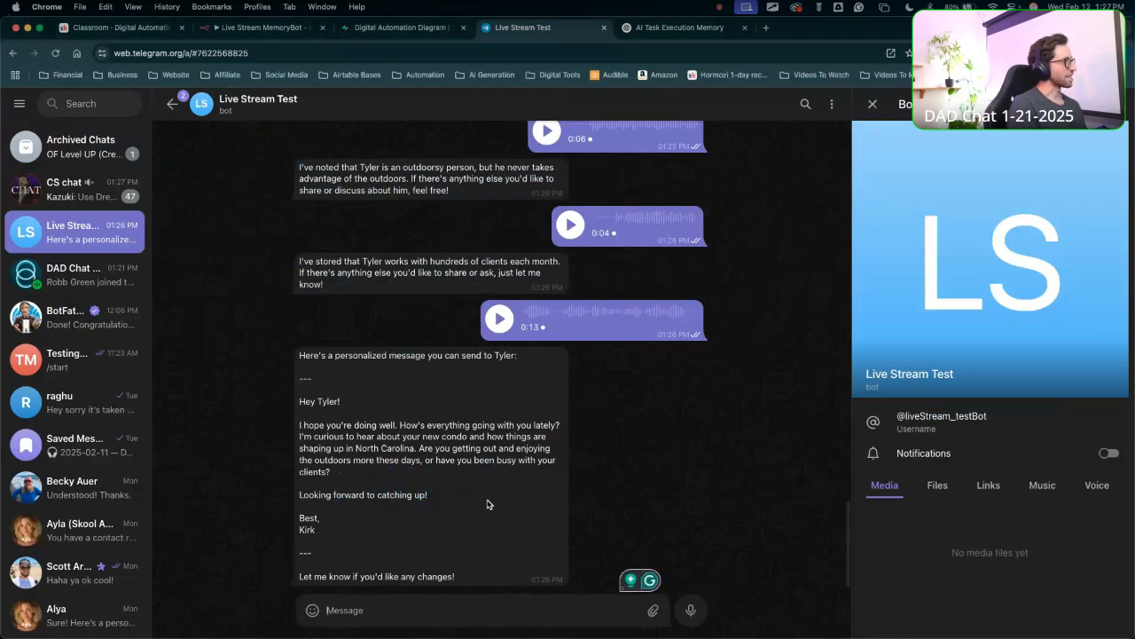
pyautogui.moveTo(479, 532)
pyautogui.mouseDown()
pyautogui.moveTo(395, 474)
pyautogui.moveTo(558, 442)
pyautogui.moveTo(439, 429)
pyautogui.moveTo(497, 412)
pyautogui.moveTo(413, 464)
pyautogui.moveTo(386, 453)
pyautogui.mouseUp()
pyautogui.press('Escape')
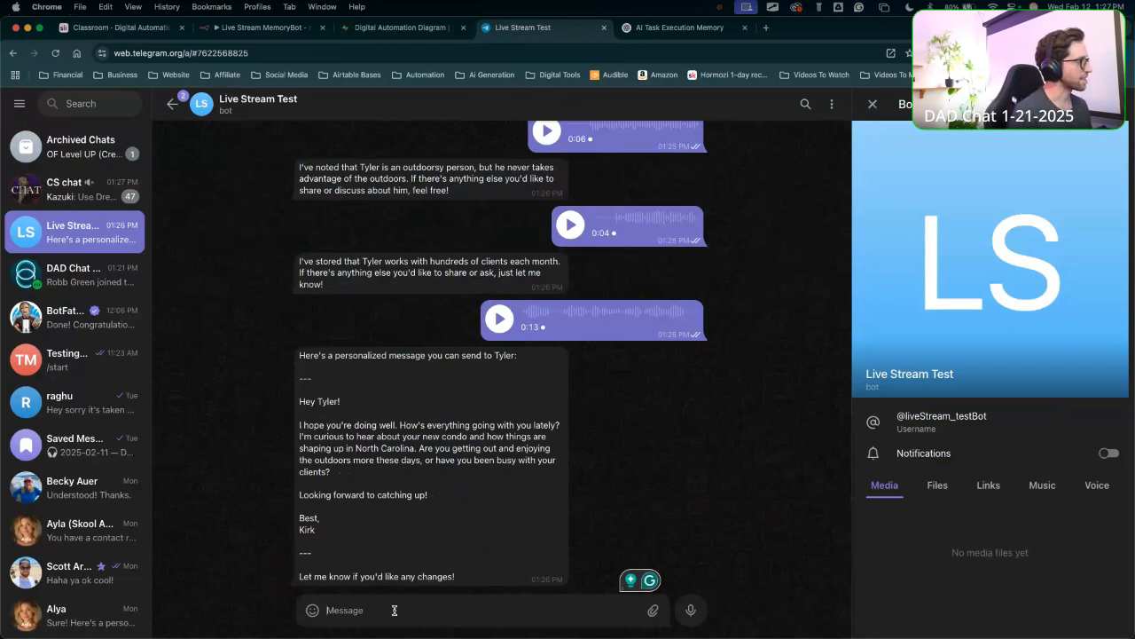
# Send the bot a voice message saying the best friend lives in Florida.
pyautogui.click(691, 609)
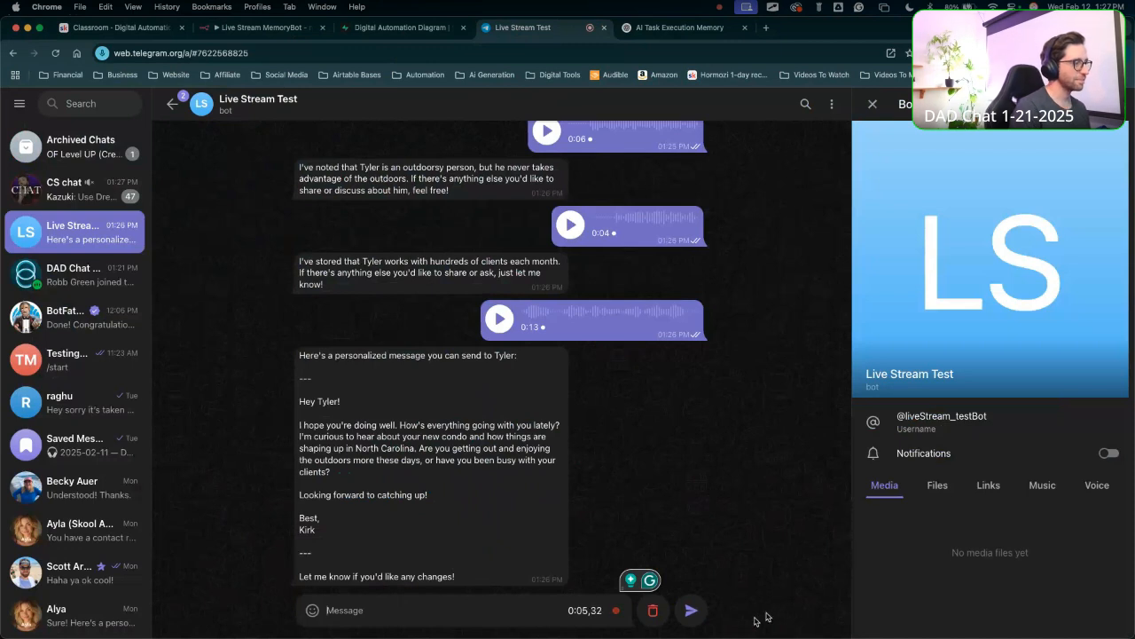
pyautogui.click(691, 610)
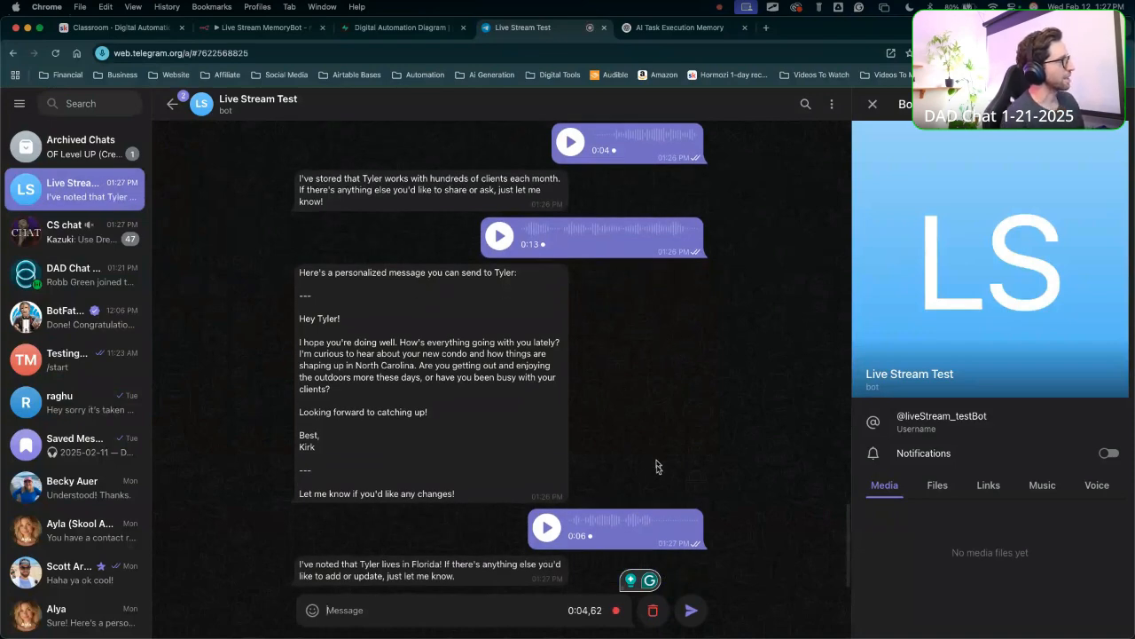
# Send the bot a voice request for a message to the best friend similar to the previous one.
pyautogui.click(688, 612)
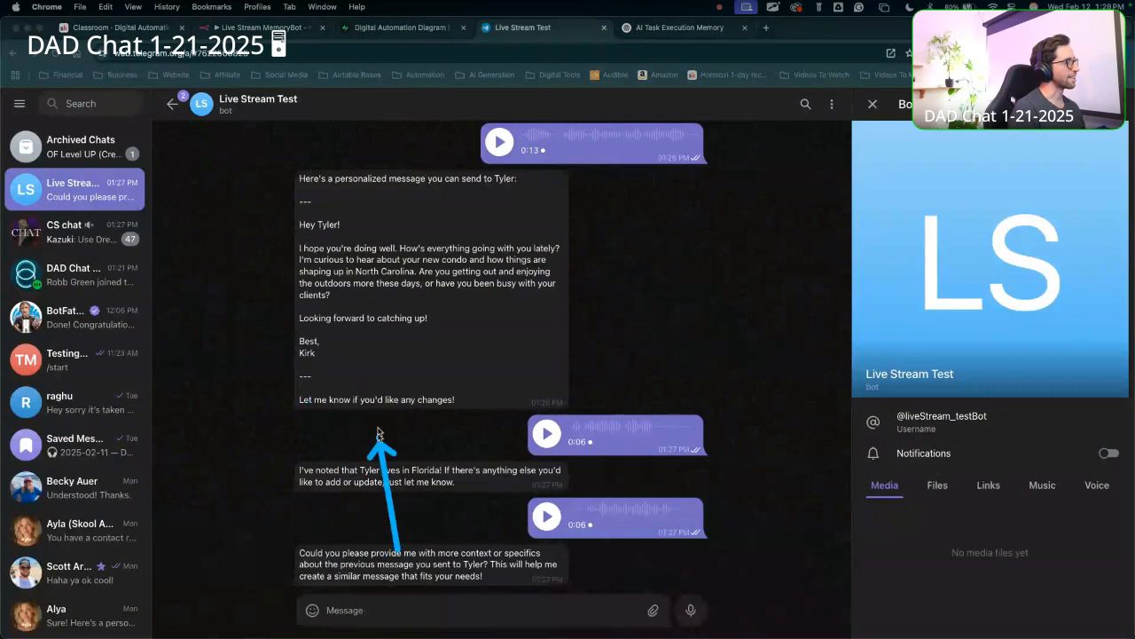
pyautogui.moveTo(378, 435)
pyautogui.mouseDown()
pyautogui.moveTo(385, 234)
pyautogui.moveTo(438, 369)
pyautogui.moveTo(396, 322)
pyautogui.mouseUp()
pyautogui.press('Escape')
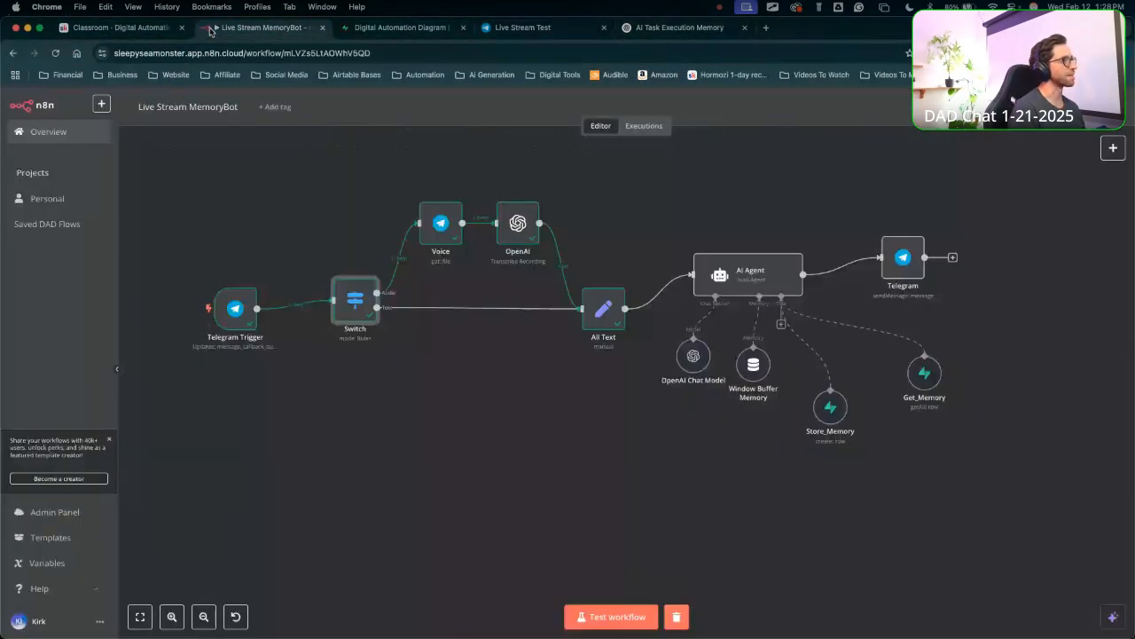
# Check the Window Buffer Memory node in the n8n workflow, and send the Telegram bot a voice request for a personalized message to the best friend.
pyautogui.click(261, 27)
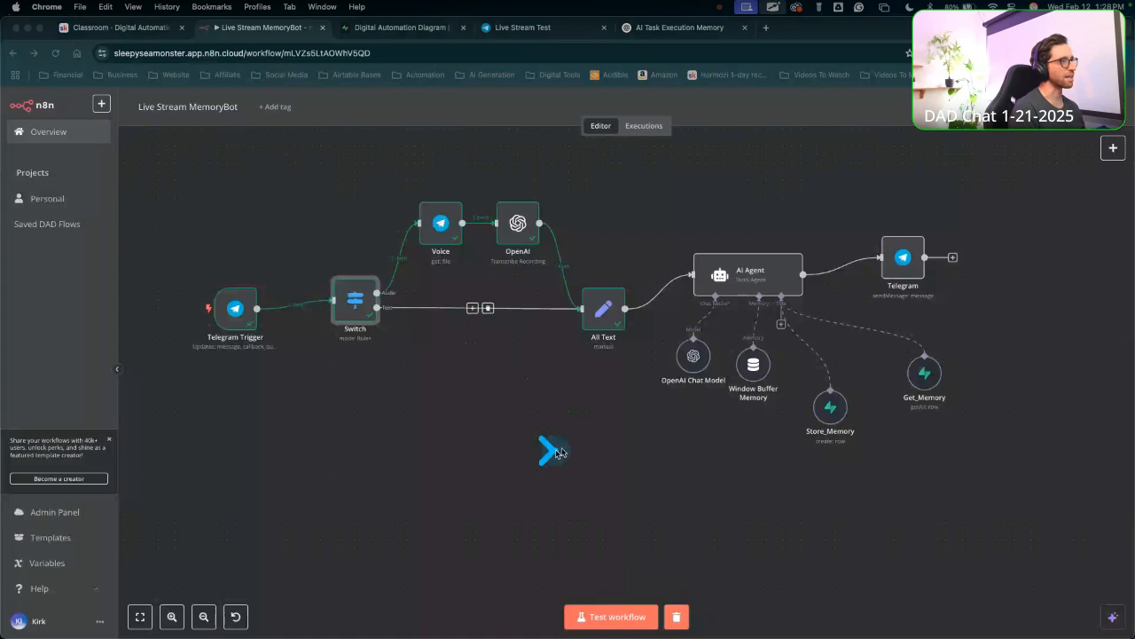
pyautogui.moveTo(554, 452); pyautogui.dragTo(752, 367)
pyautogui.press('Escape')
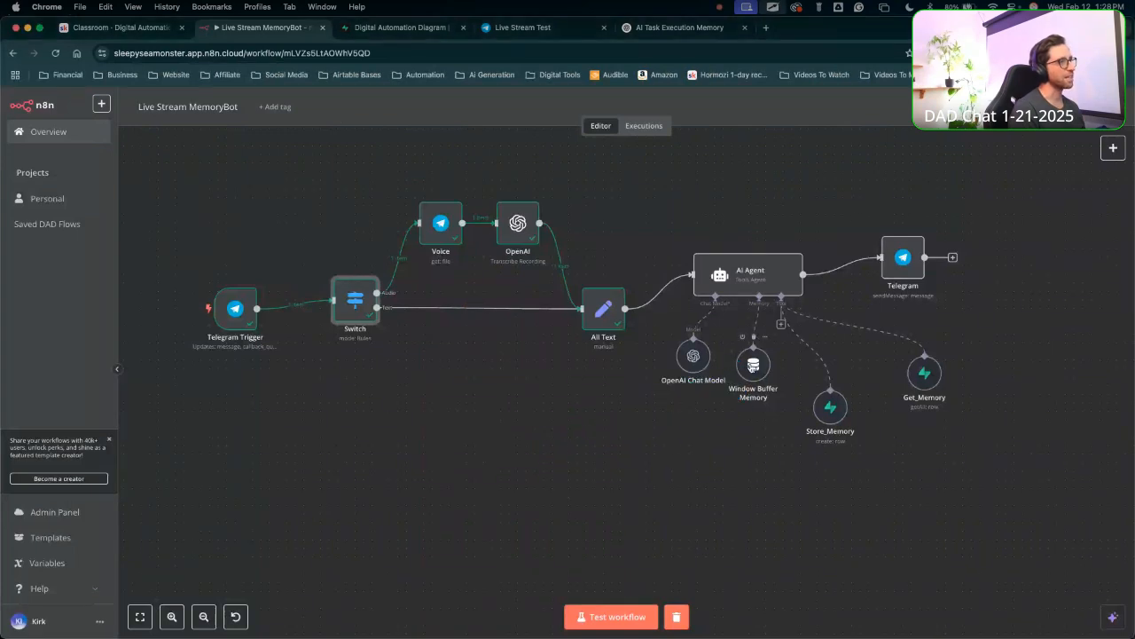
pyautogui.click(523, 28)
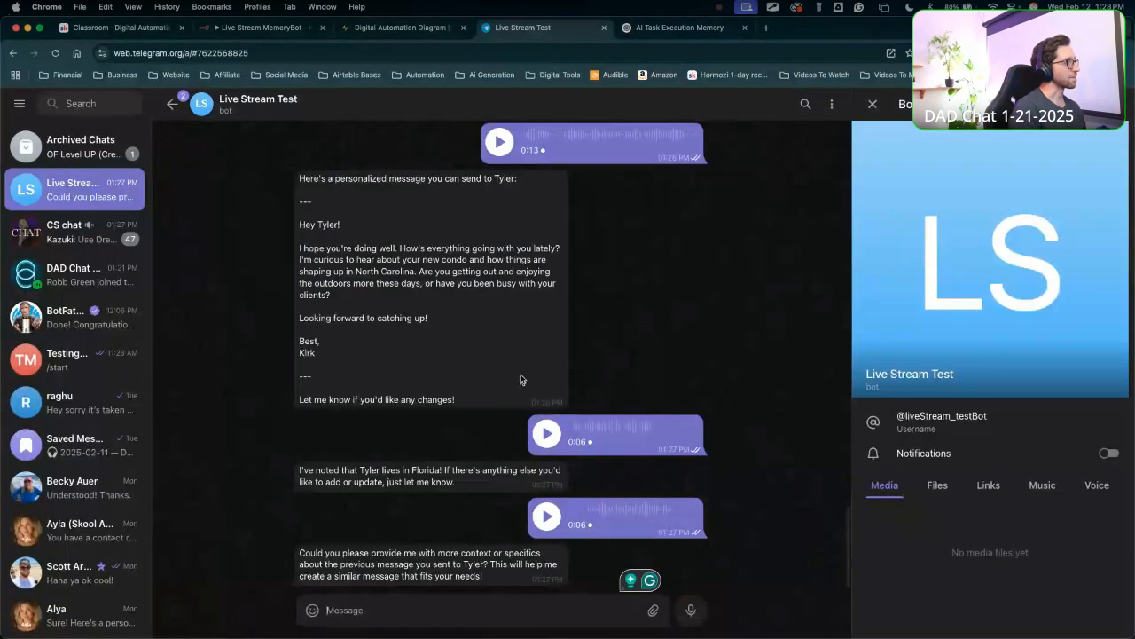
pyautogui.click(688, 611)
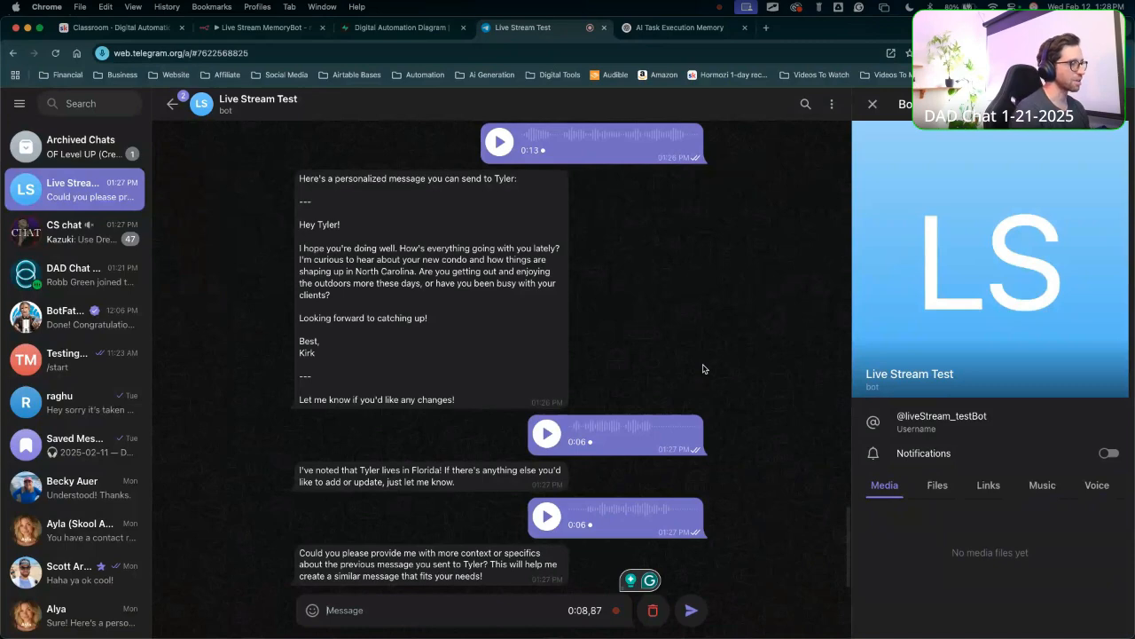
pyautogui.click(692, 610)
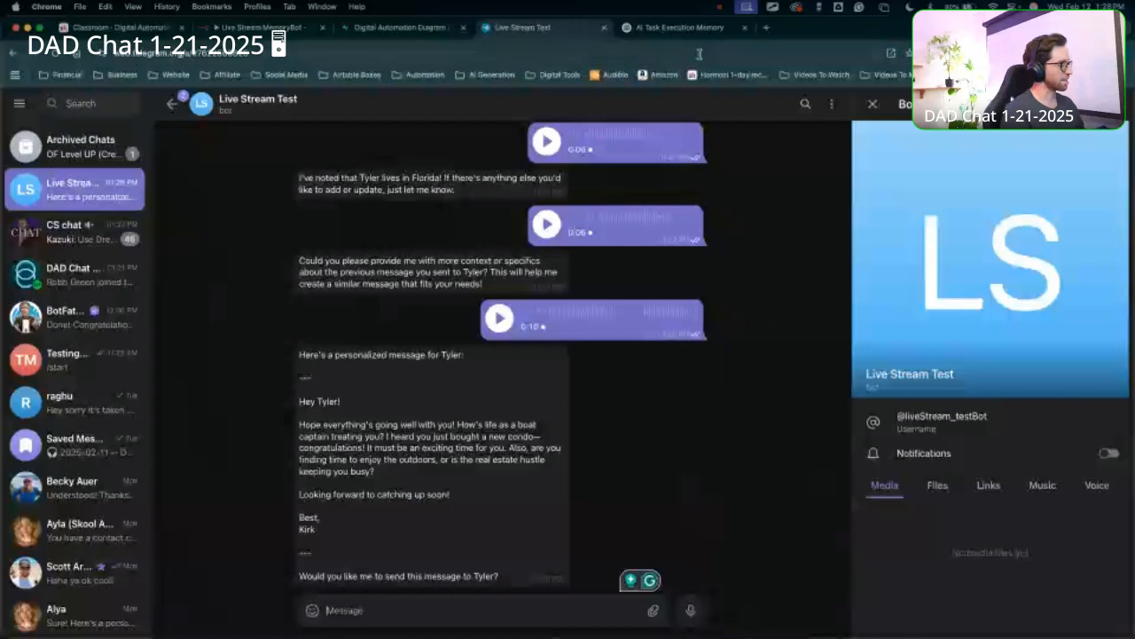
# Compare the bot's new draft with the facts about the best friend stored in the Supabase memory table.
pyautogui.click(399, 29)
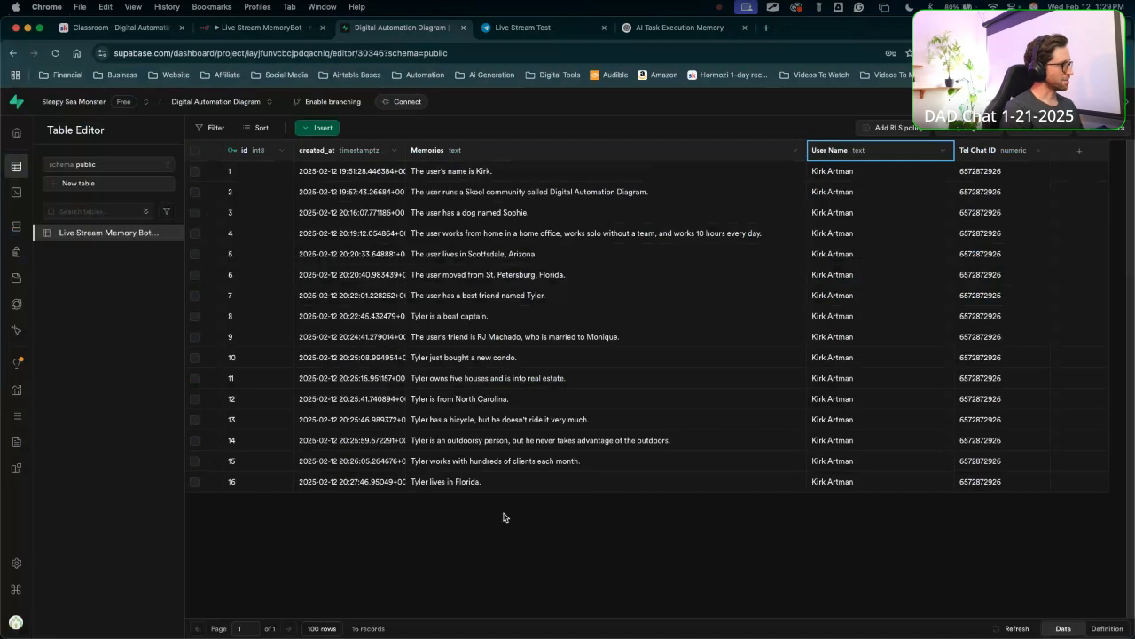
pyautogui.moveTo(486, 550); pyautogui.dragTo(486, 301)
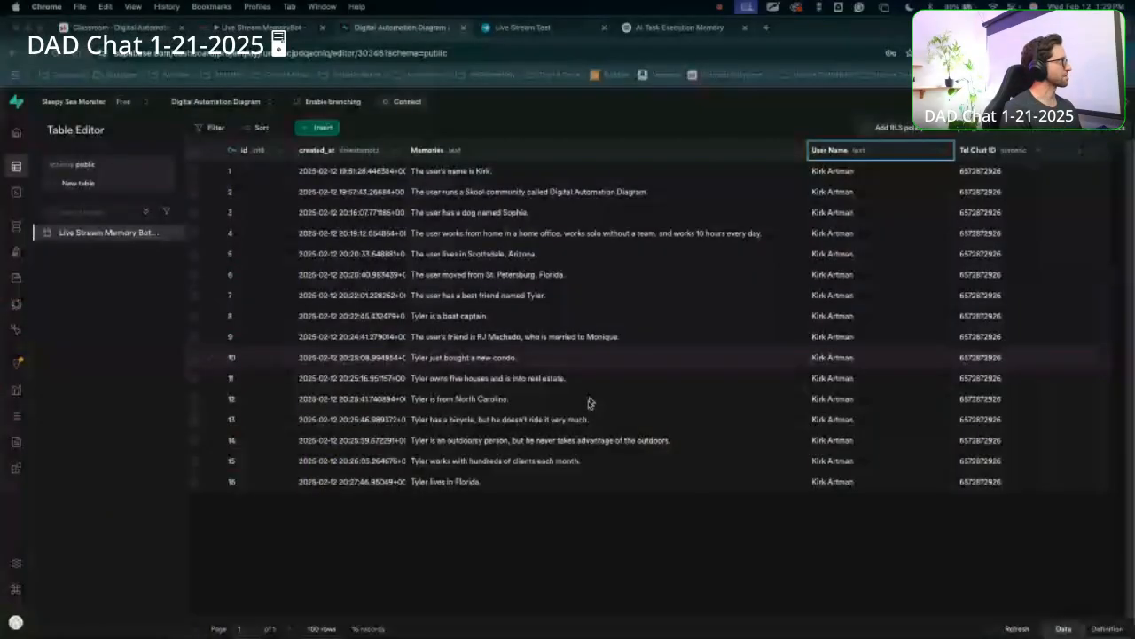
pyautogui.moveTo(454, 493); pyautogui.dragTo(434, 86)
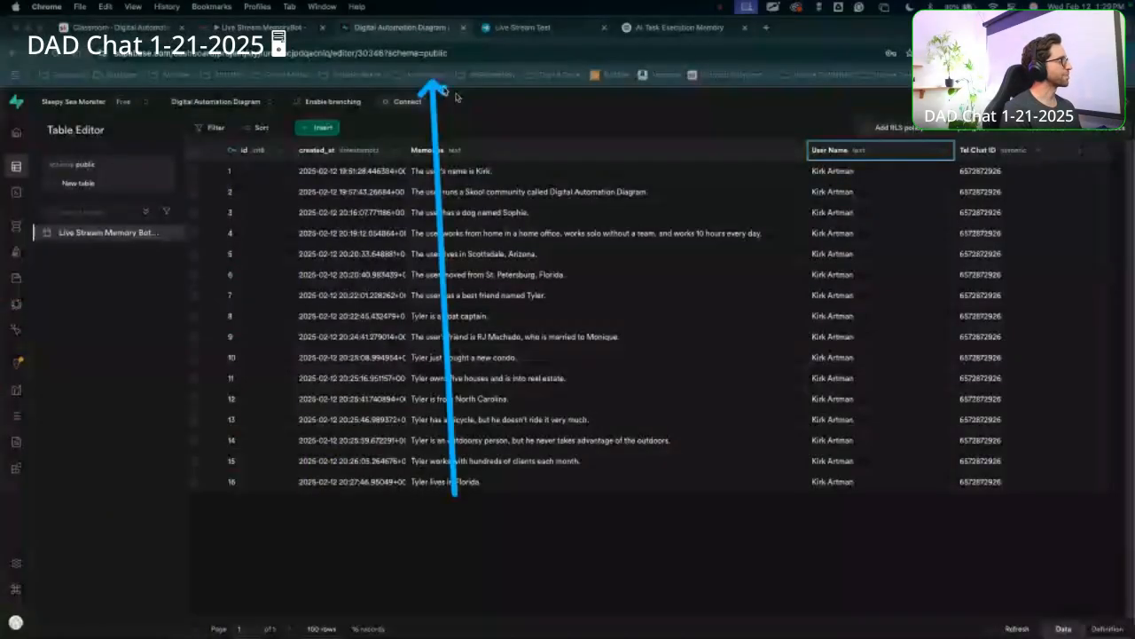
pyautogui.press('Escape')
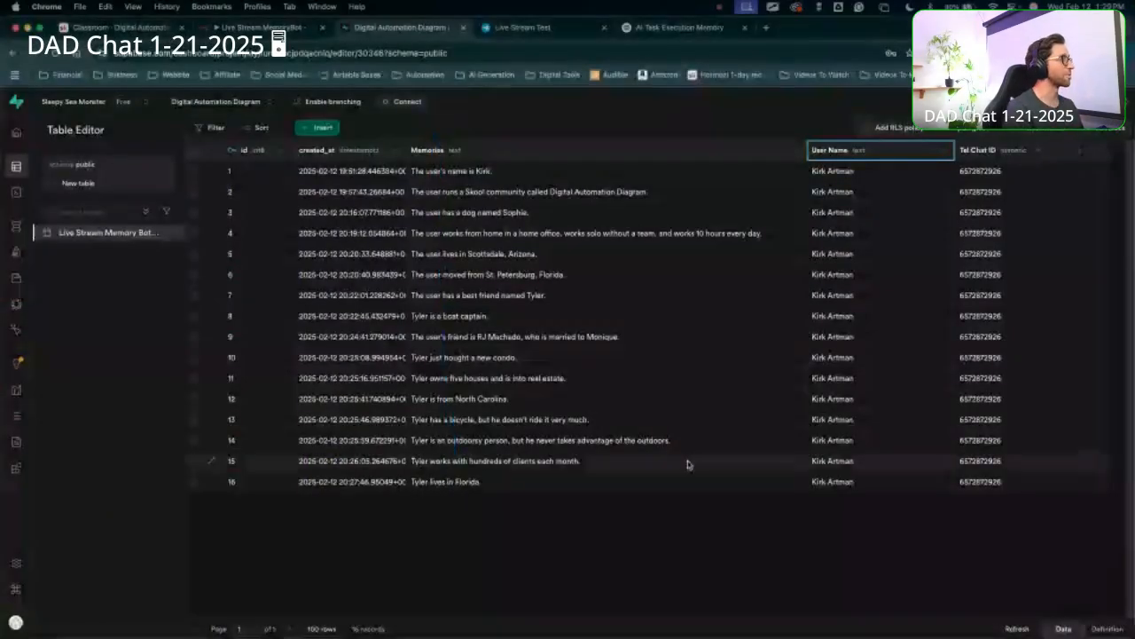
# Widen the created_at column to show the full timestamps and narrow the User Name column in the memory table.
pyautogui.moveTo(407, 158); pyautogui.dragTo(468, 172)
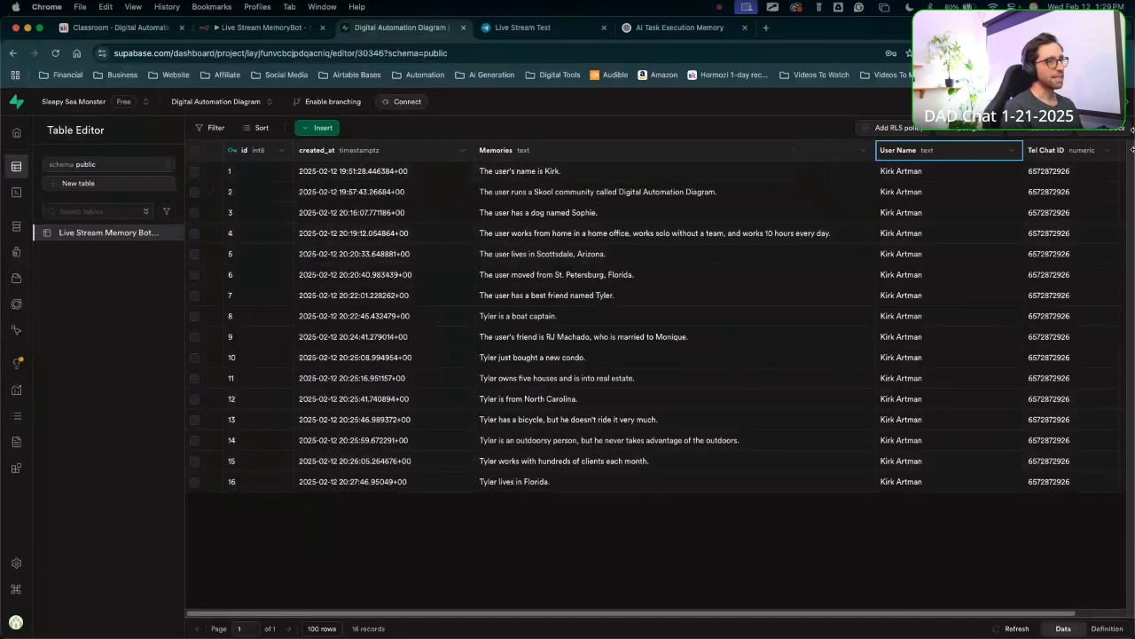
pyautogui.moveTo(1022, 153); pyautogui.dragTo(954, 153)
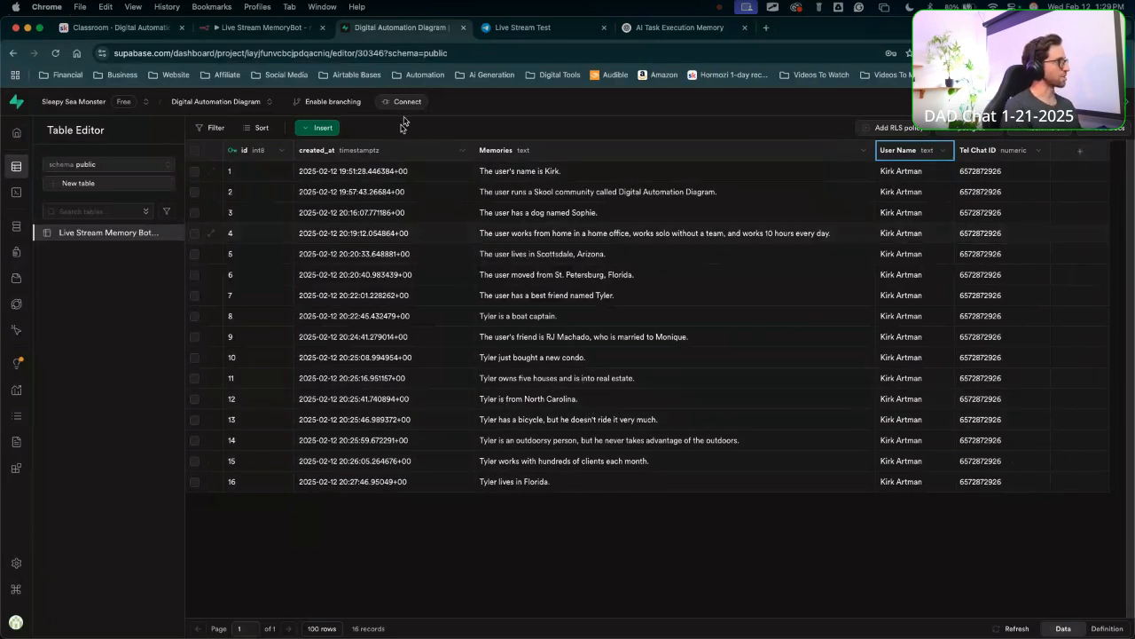
pyautogui.hotkey('ctrl', 'a')
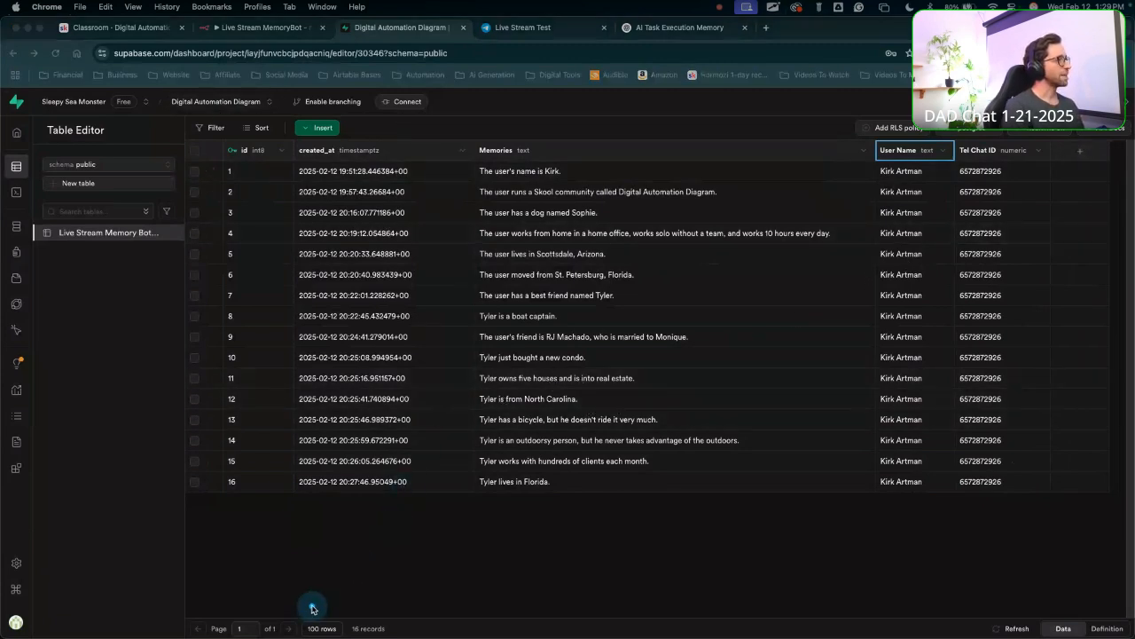
pyautogui.press('Escape')
# In the n8n workflow, move the Telegram Trigger node closer to Switch and the Get_Memory node closer to Store_Memory.
pyautogui.click(245, 28)
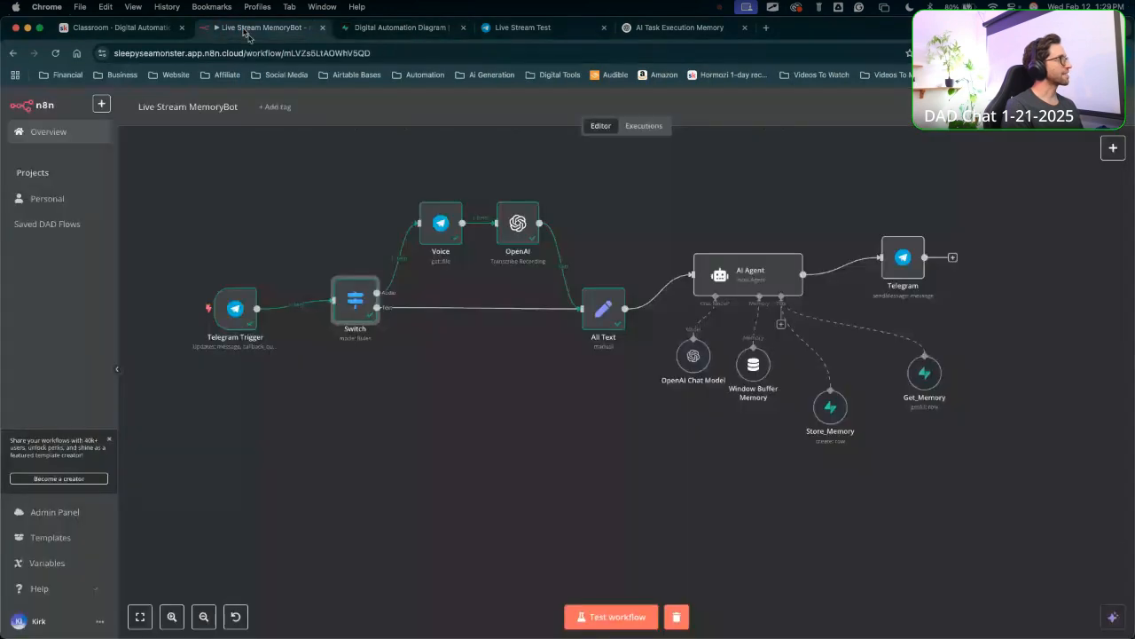
pyautogui.moveTo(237, 307); pyautogui.dragTo(271, 300)
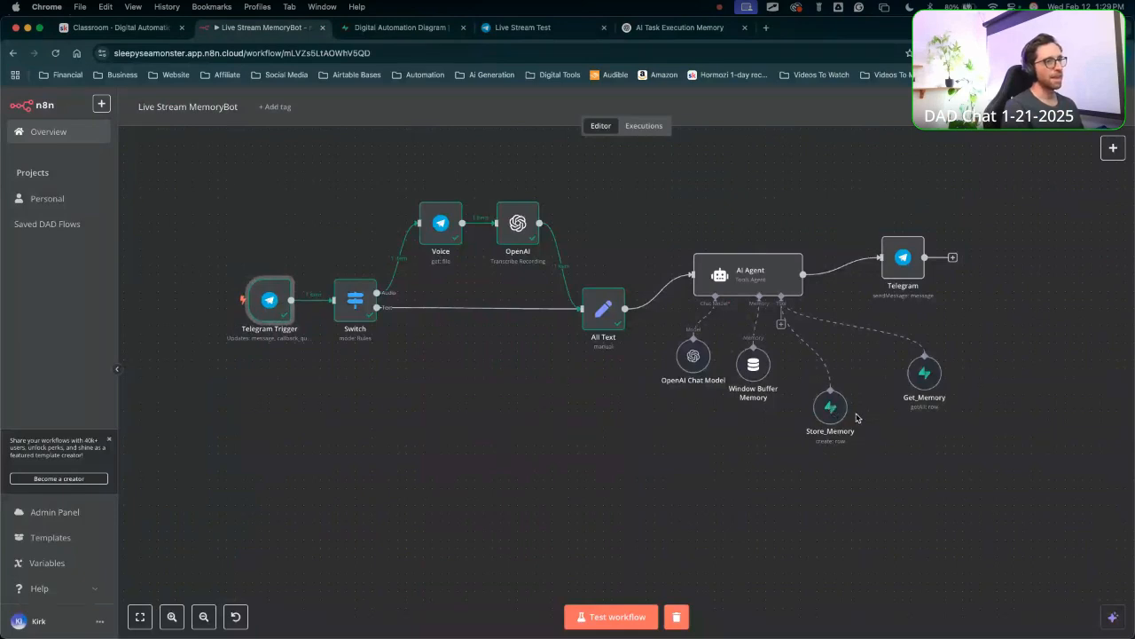
pyautogui.moveTo(915, 374); pyautogui.dragTo(882, 376)
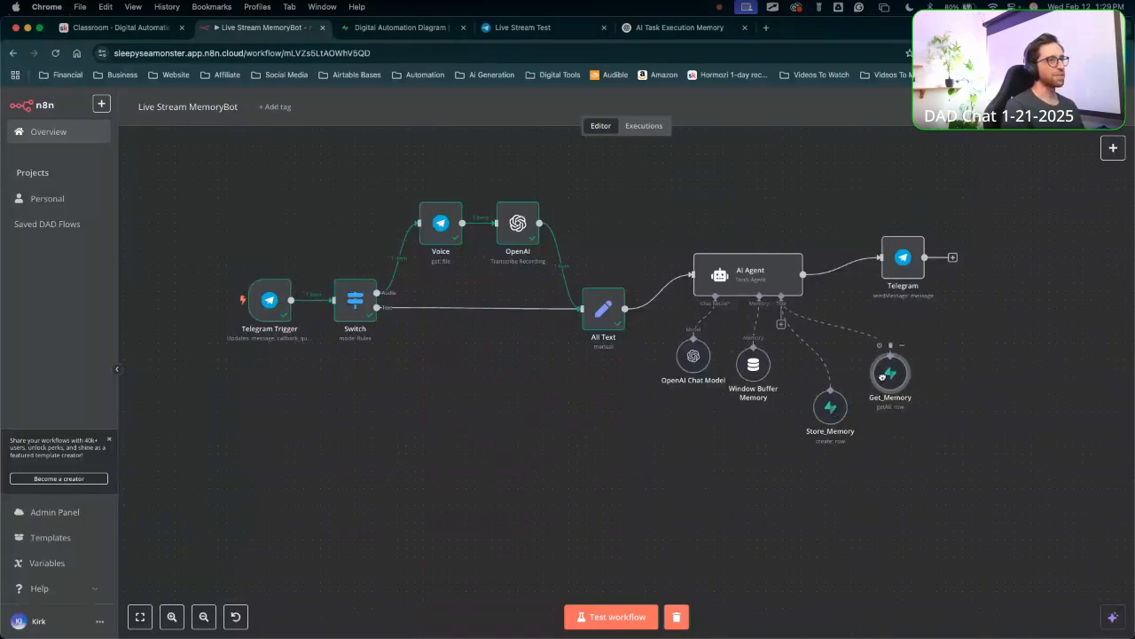
pyautogui.moveTo(541, 519)
pyautogui.mouseDown()
pyautogui.moveTo(581, 297)
pyautogui.moveTo(527, 430)
pyautogui.mouseUp()
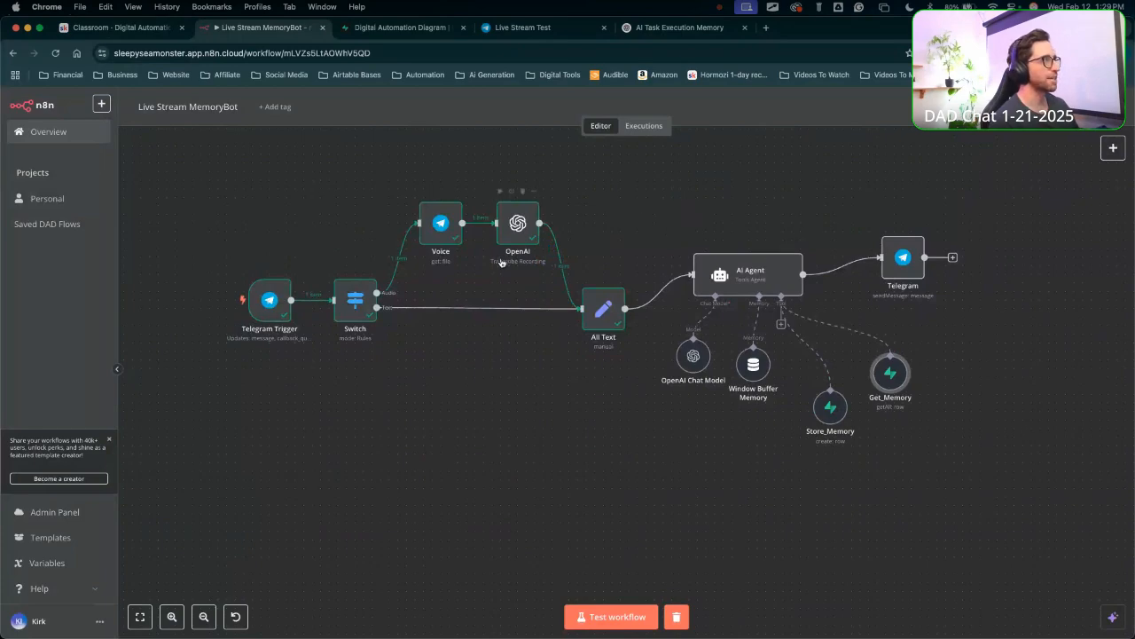
# Open the AI Agent node and view its system message in the expanded editor.
pyautogui.click(743, 268)
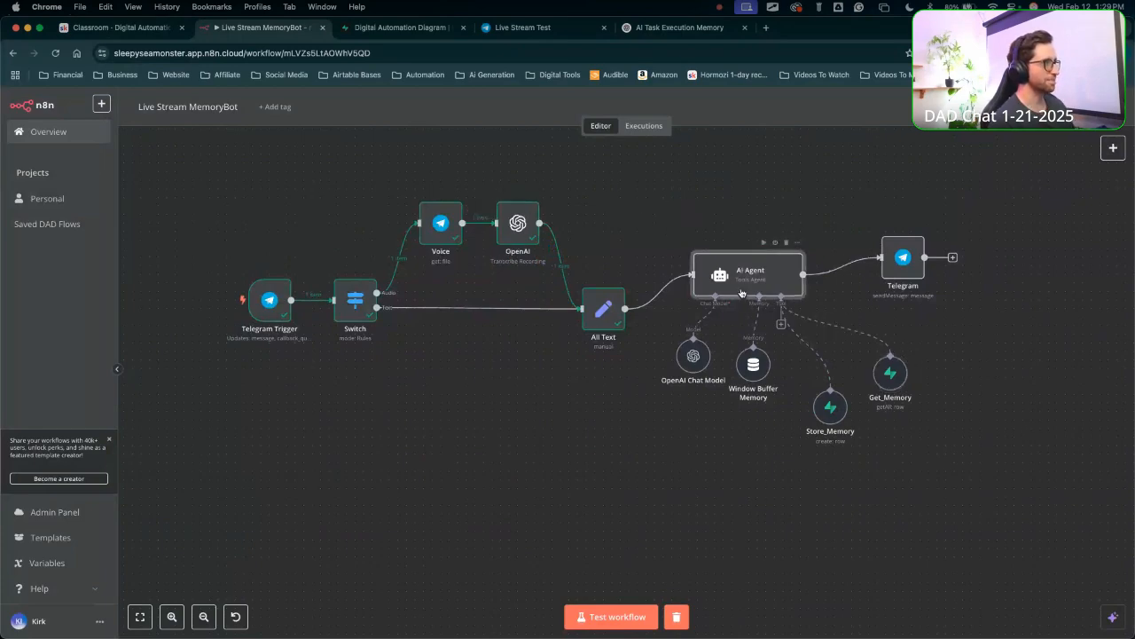
pyautogui.doubleClick(743, 282)
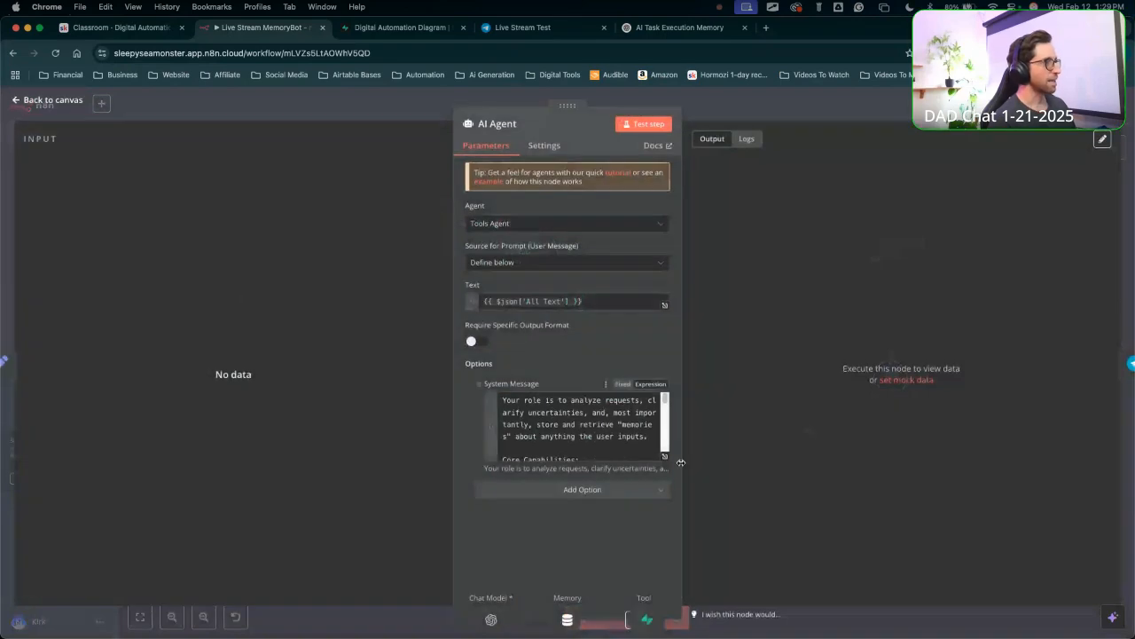
pyautogui.click(665, 460)
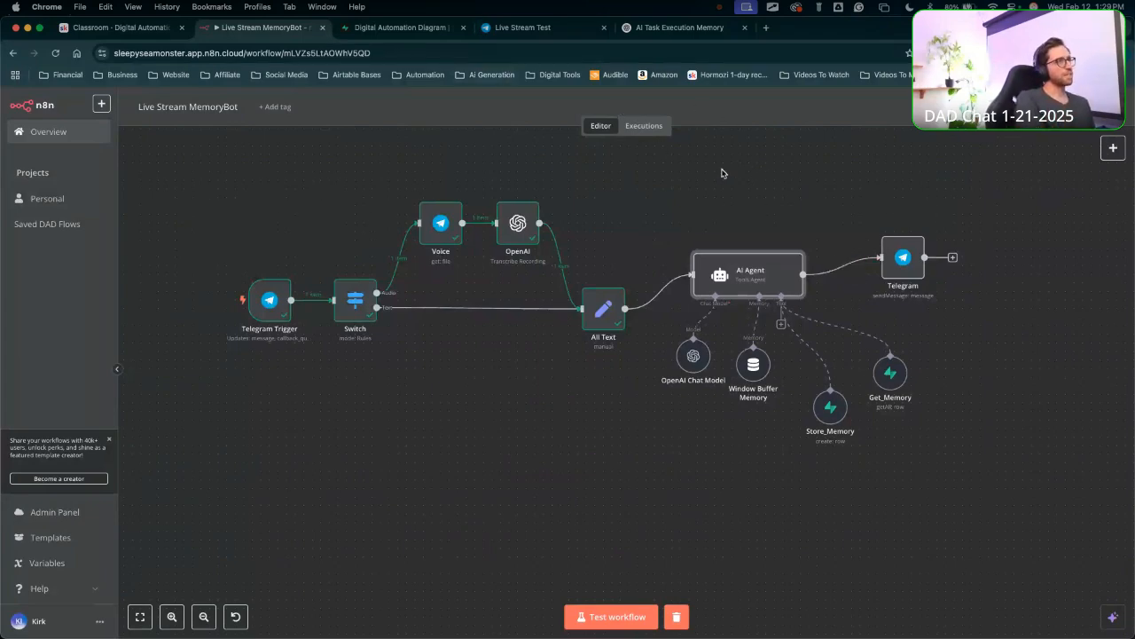
pyautogui.moveTo(992, 139); pyautogui.dragTo(202, 505)
pyautogui.click(435, 491)
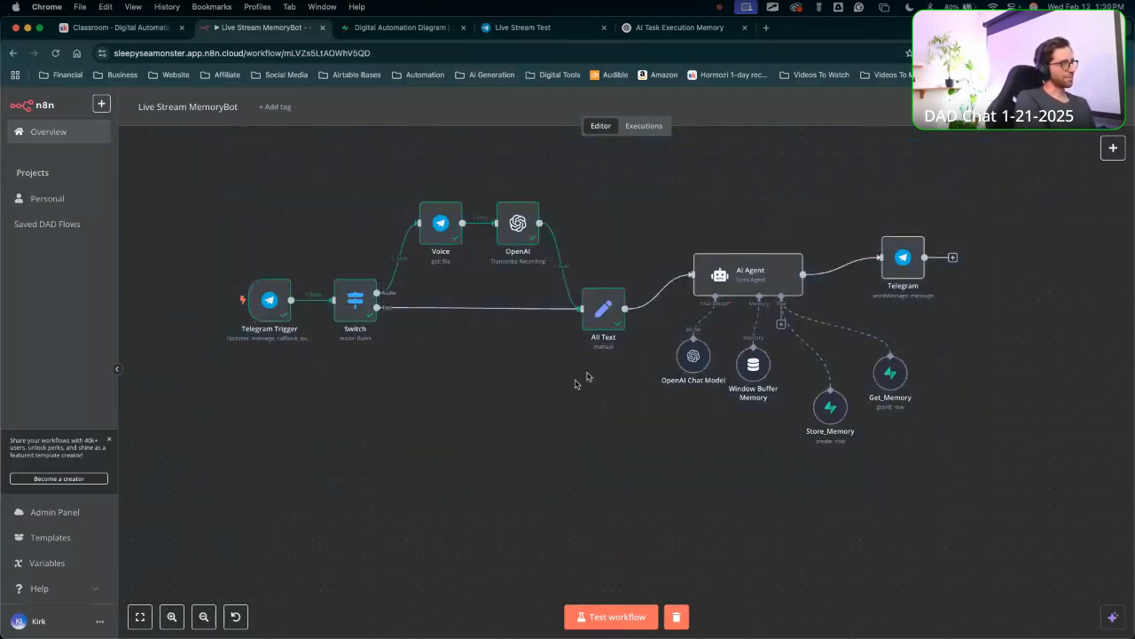
pyautogui.moveTo(1015, 159); pyautogui.dragTo(86, 531)
pyautogui.click(551, 418)
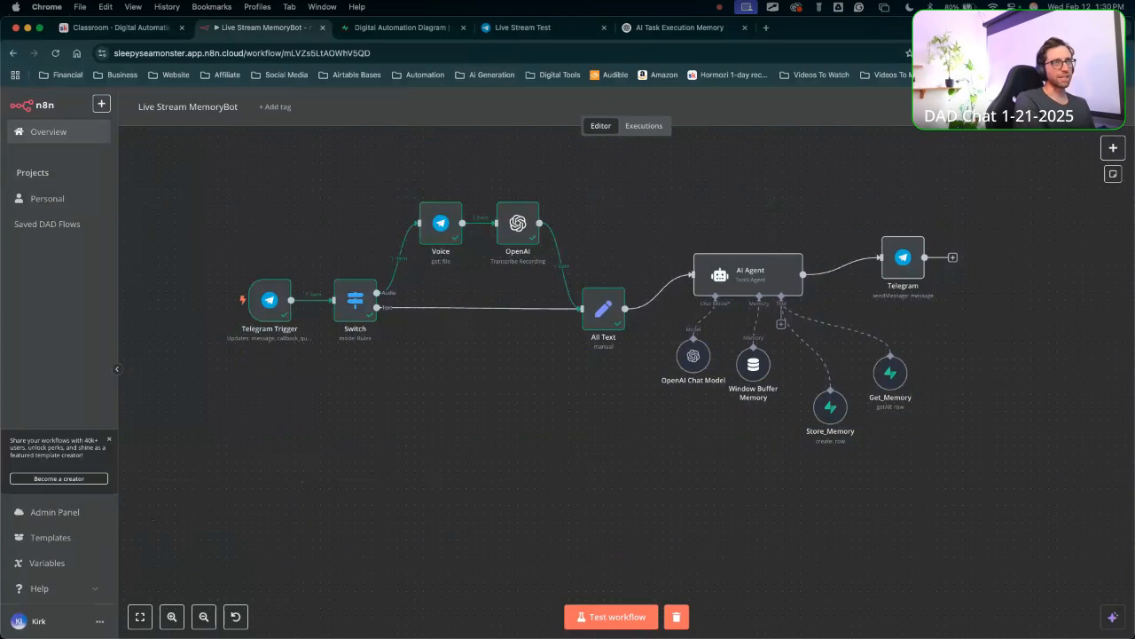
pyautogui.moveTo(432, 308)
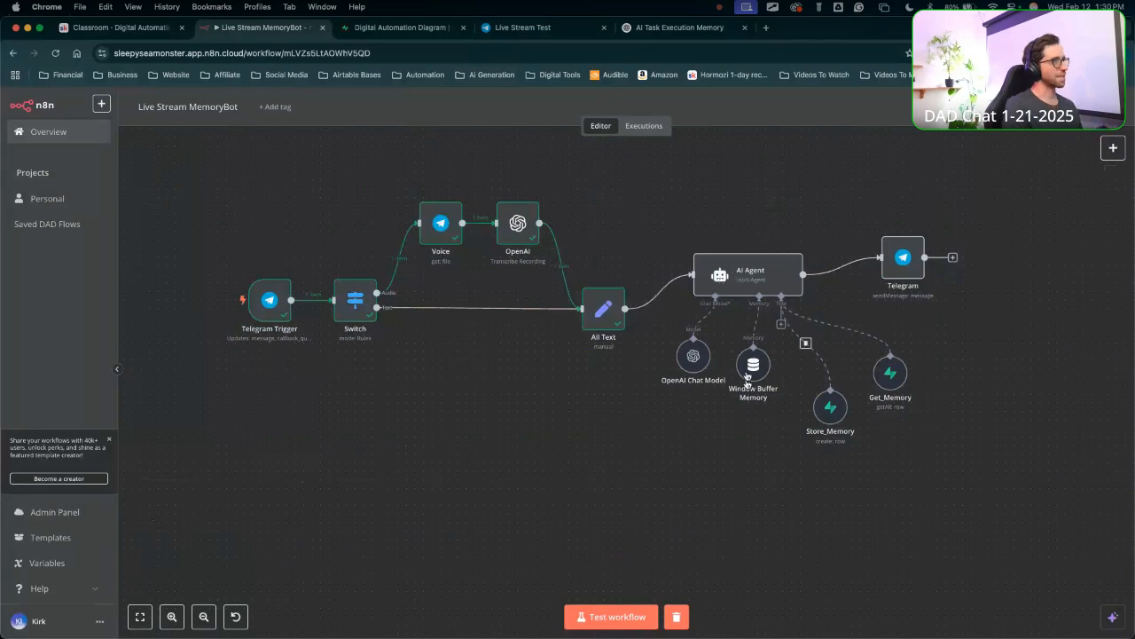
# Disconnect the Window Buffer Memory node from the AI Agent and move it to empty canvas below the workflow.
pyautogui.moveTo(752, 365); pyautogui.dragTo(743, 408)
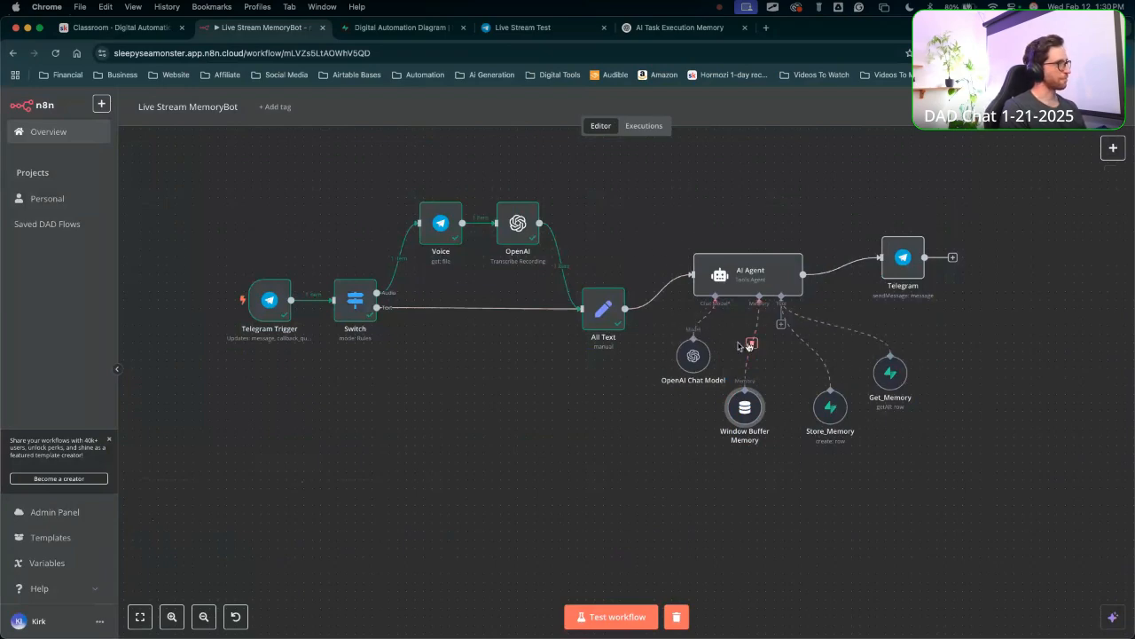
pyautogui.click(752, 345)
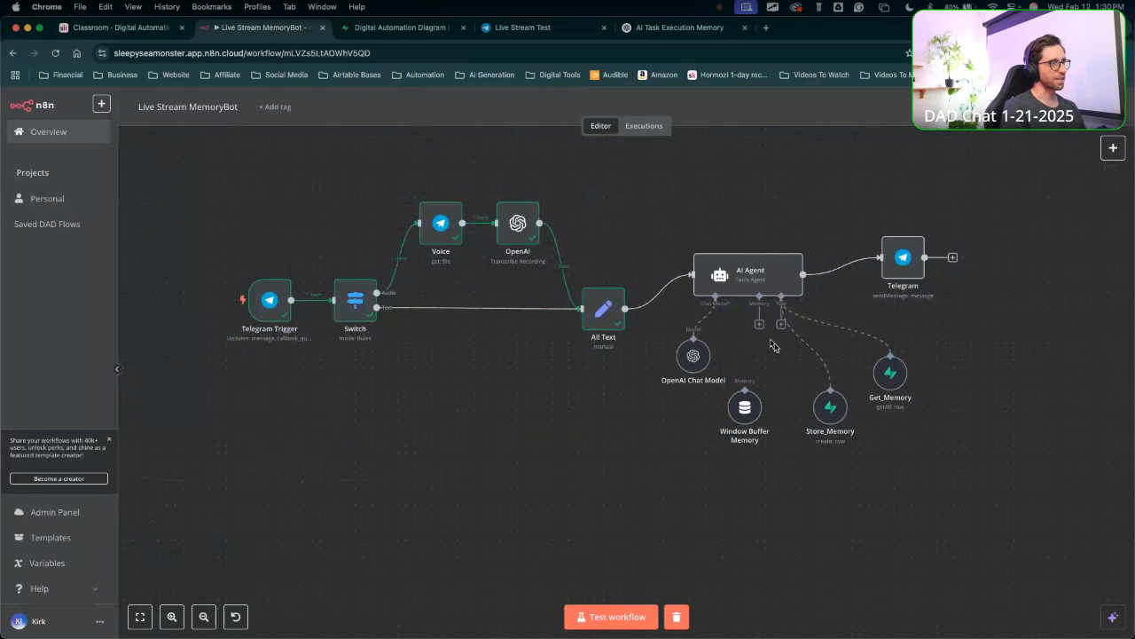
pyautogui.hscroll(2, 793, 435)
pyautogui.moveTo(644, 395); pyautogui.dragTo(497, 482)
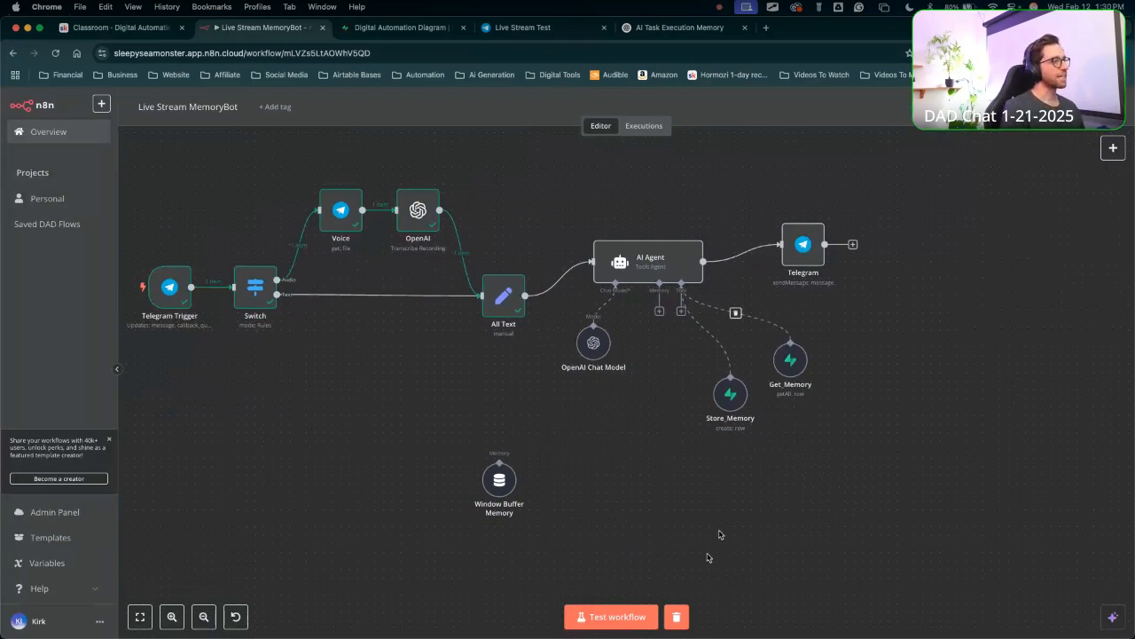
# Start a workflow test run and write "tell me what you know about my friends" as a message to the Telegram bot.
pyautogui.click(602, 617)
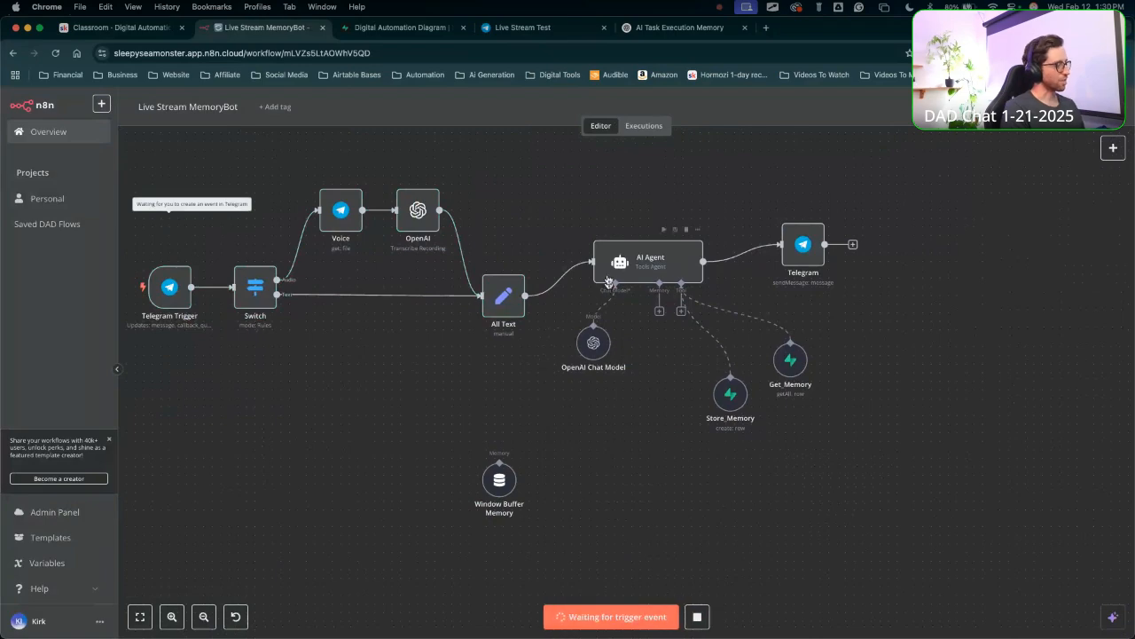
pyautogui.click(509, 29)
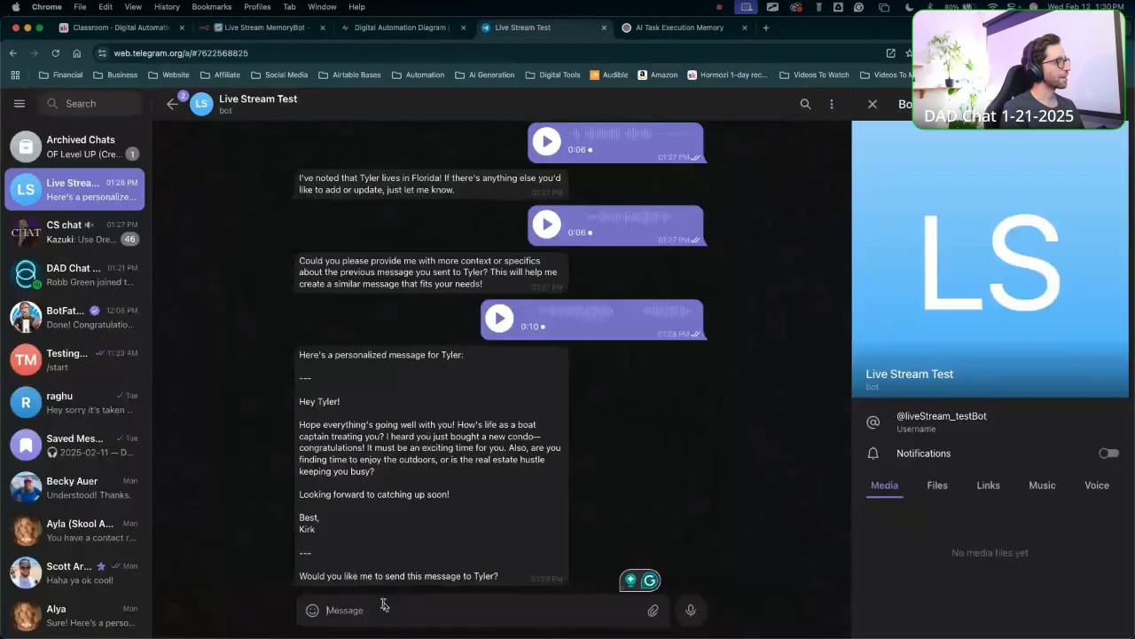
pyautogui.write('tell me what')
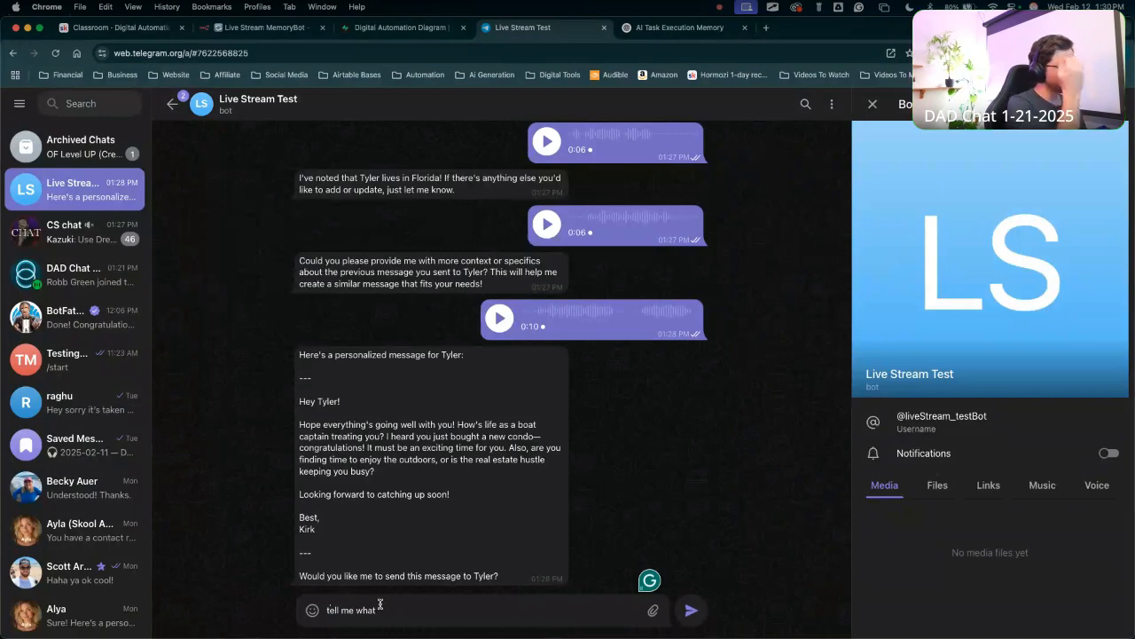
pyautogui.write(' you know about my friends')
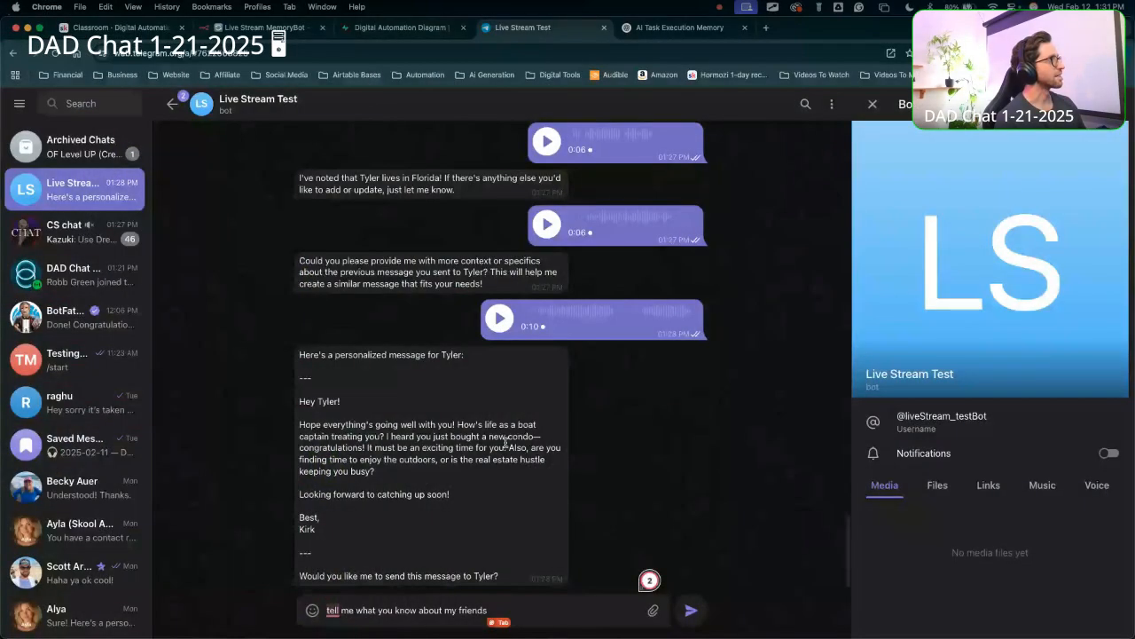
# Review the stored memories in Supabase and the AI Agent's memory tools in the n8n workflow.
pyautogui.click(410, 29)
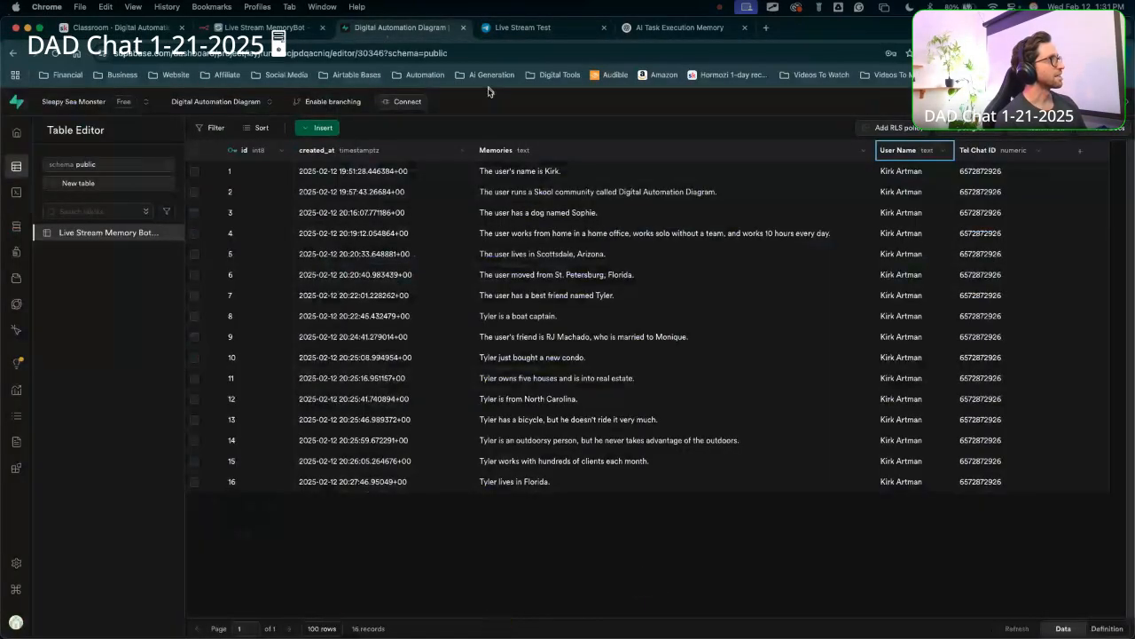
pyautogui.click(503, 174)
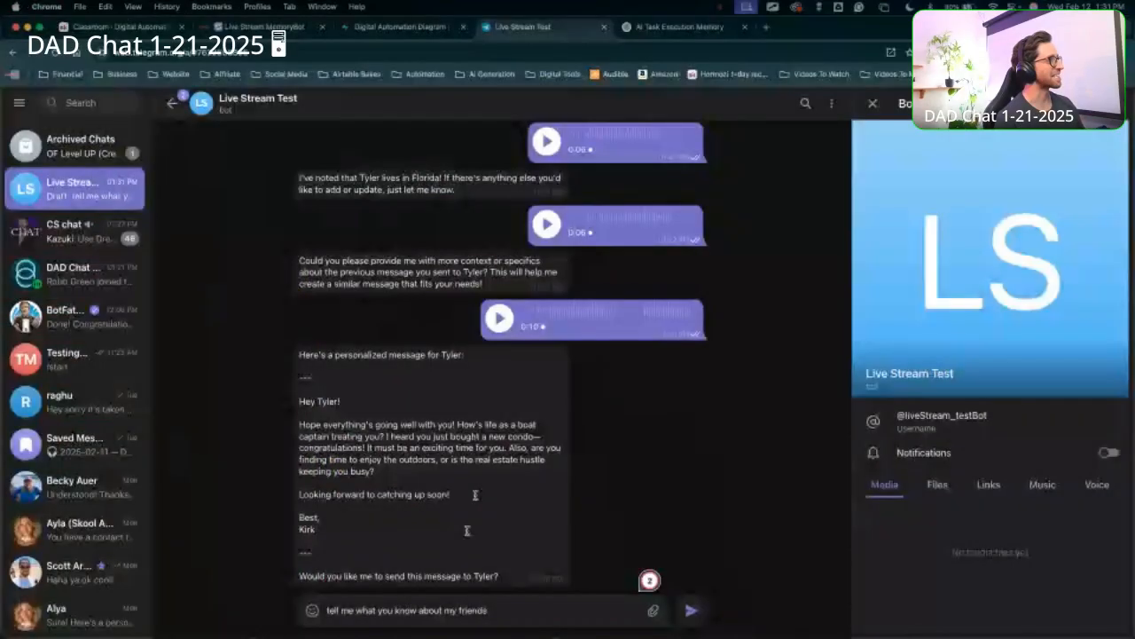
pyautogui.click(405, 29)
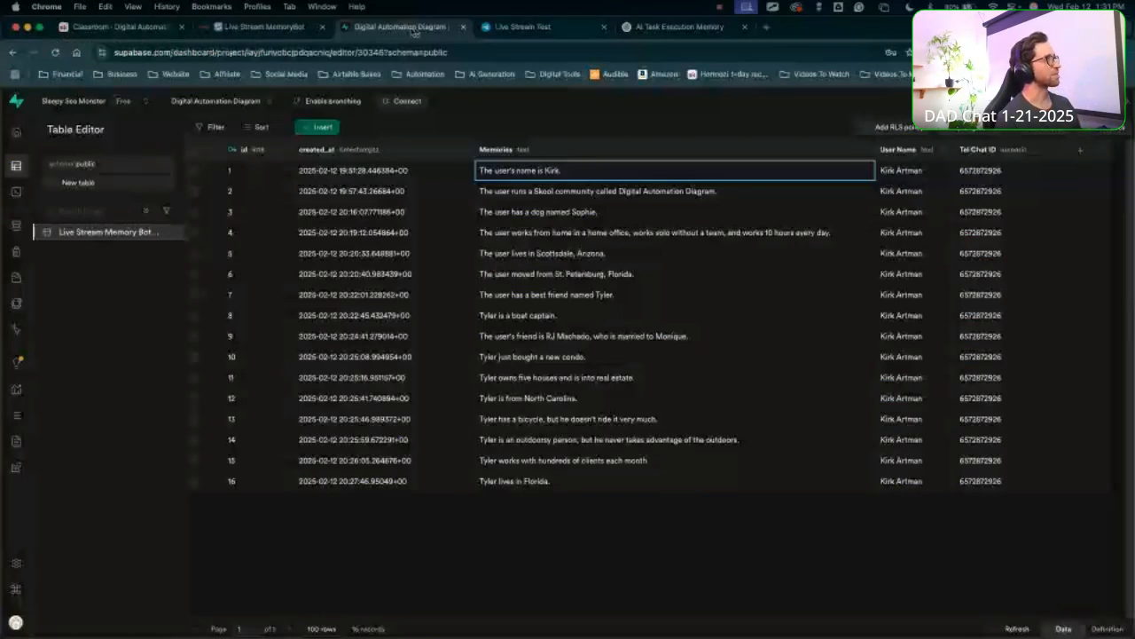
pyautogui.click(271, 28)
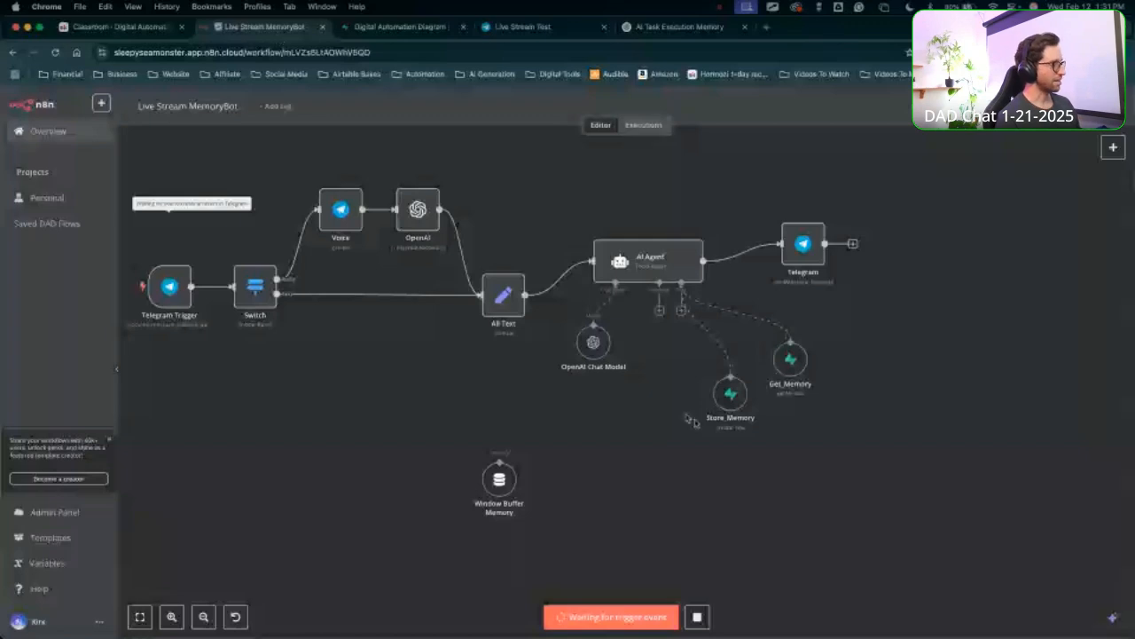
# Complete the drafted question as "tell me what you know about my friends?" and send it to the Live Stream Test bot in Telegram.
pyautogui.moveTo(821, 450)
pyautogui.mouseDown()
pyautogui.moveTo(516, 457)
pyautogui.moveTo(499, 478)
pyautogui.mouseUp()
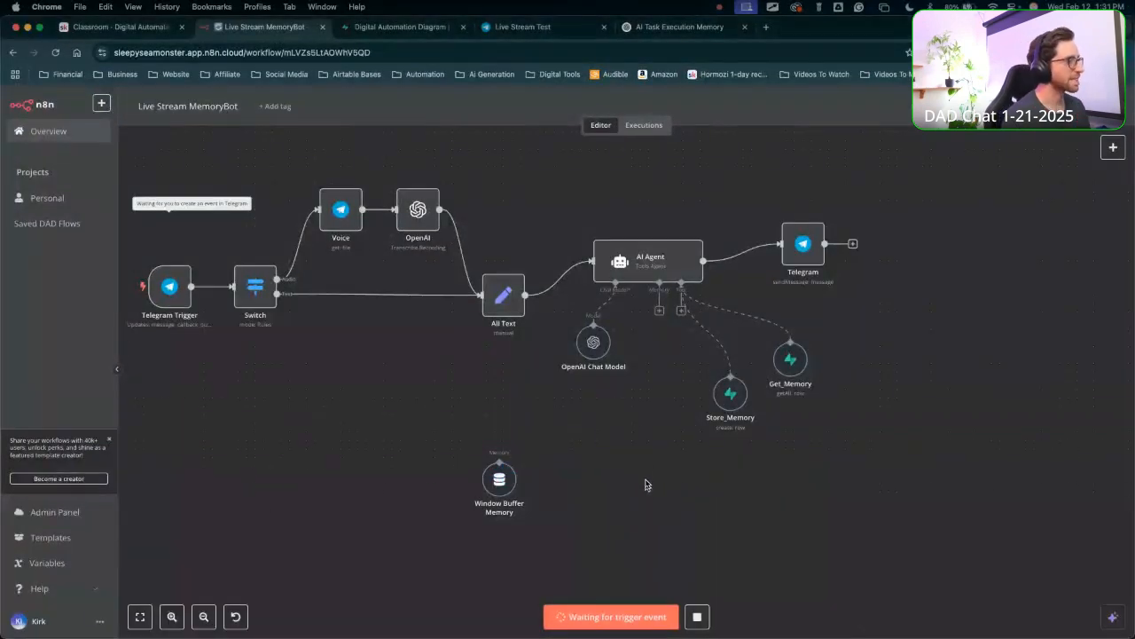
pyautogui.click(527, 28)
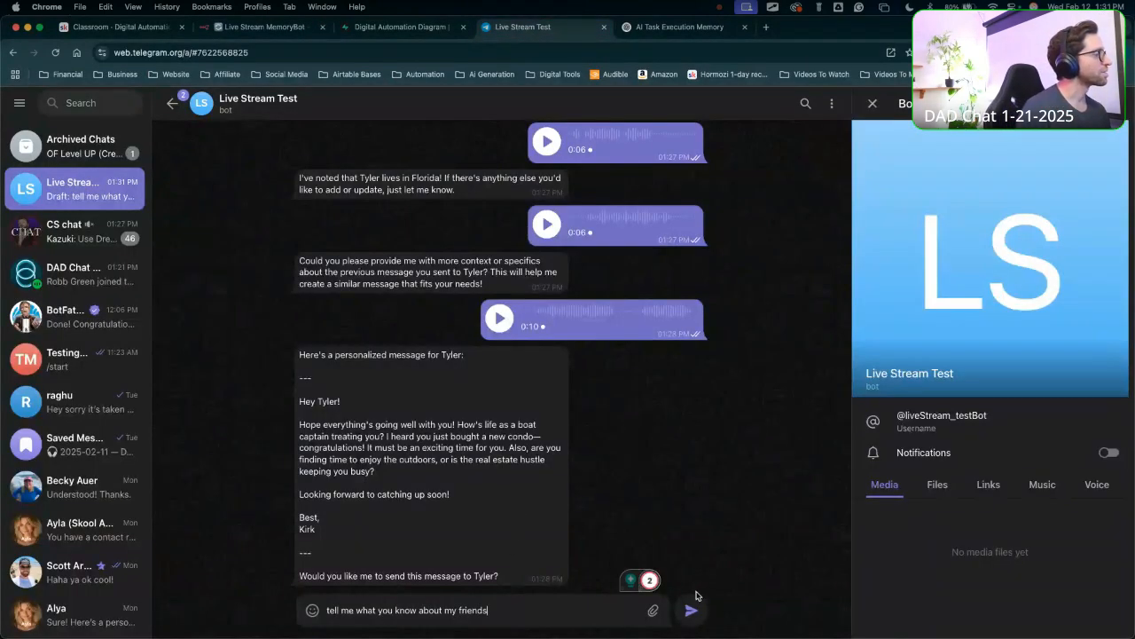
pyautogui.write('?')
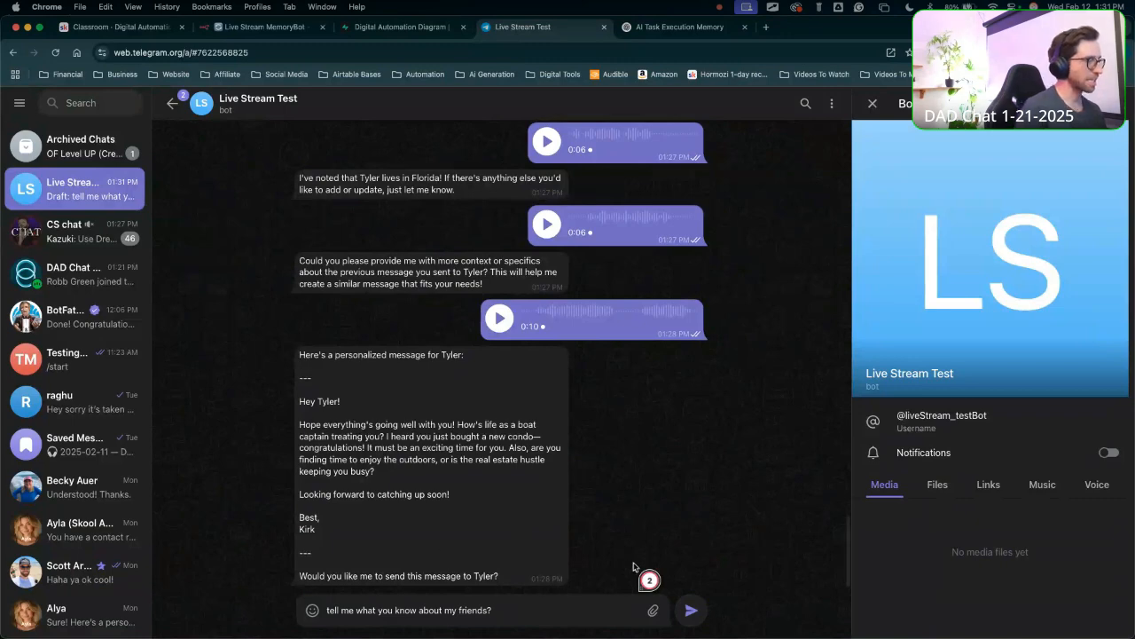
pyautogui.click(691, 609)
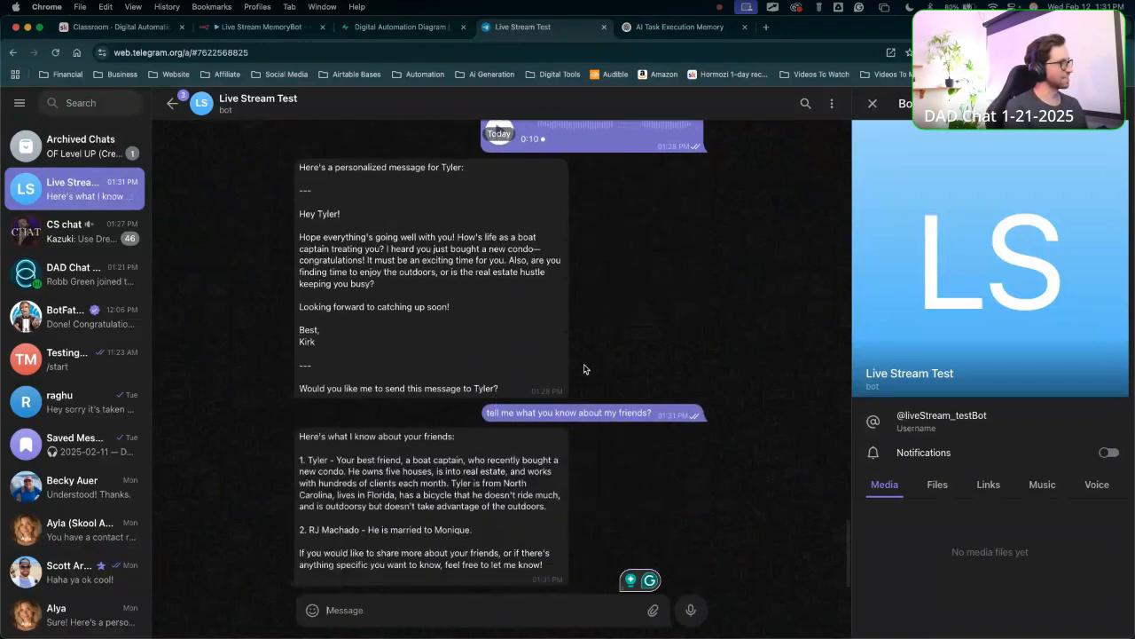
# Compare the bot's reply in Telegram with the n8n workflow's executed path, including the Get_Memory tool and the disconnected Window Buffer Memory.
pyautogui.hotkey('ctrl', 'a')
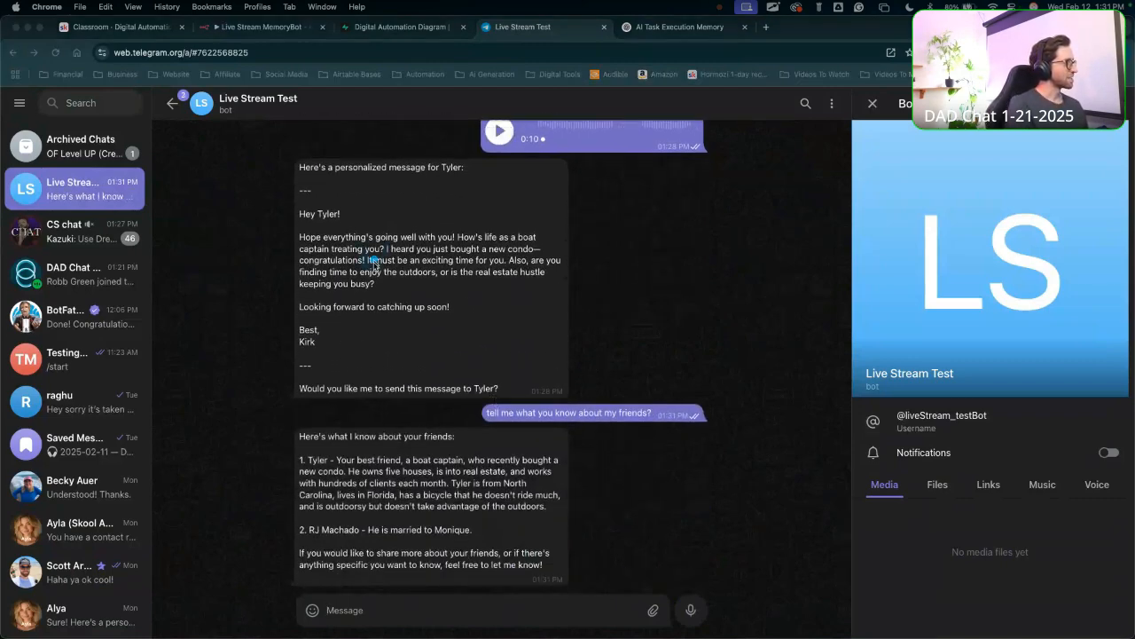
pyautogui.moveTo(372, 264); pyautogui.dragTo(336, 376)
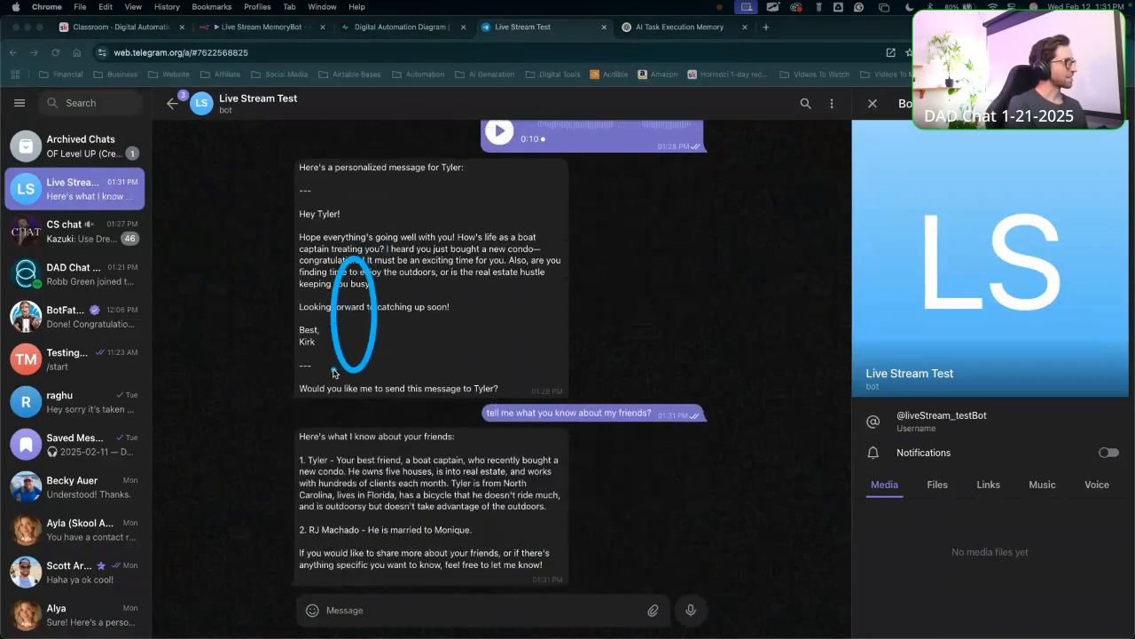
pyautogui.click(275, 28)
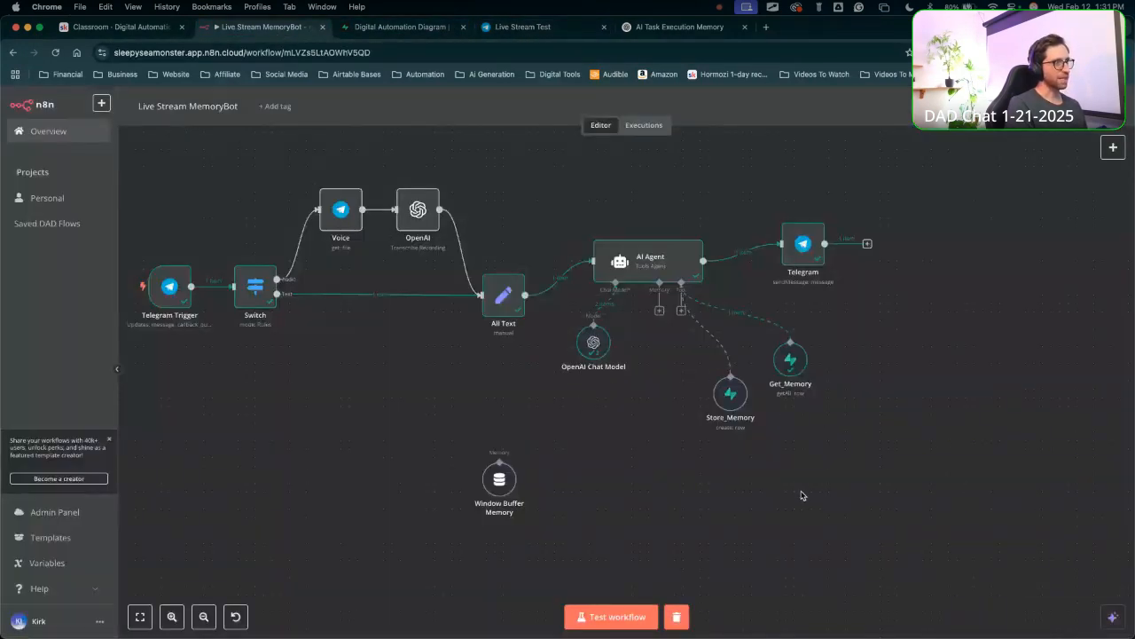
pyautogui.hotkey('ctrl', 'a')
pyautogui.moveTo(789, 530); pyautogui.dragTo(794, 363)
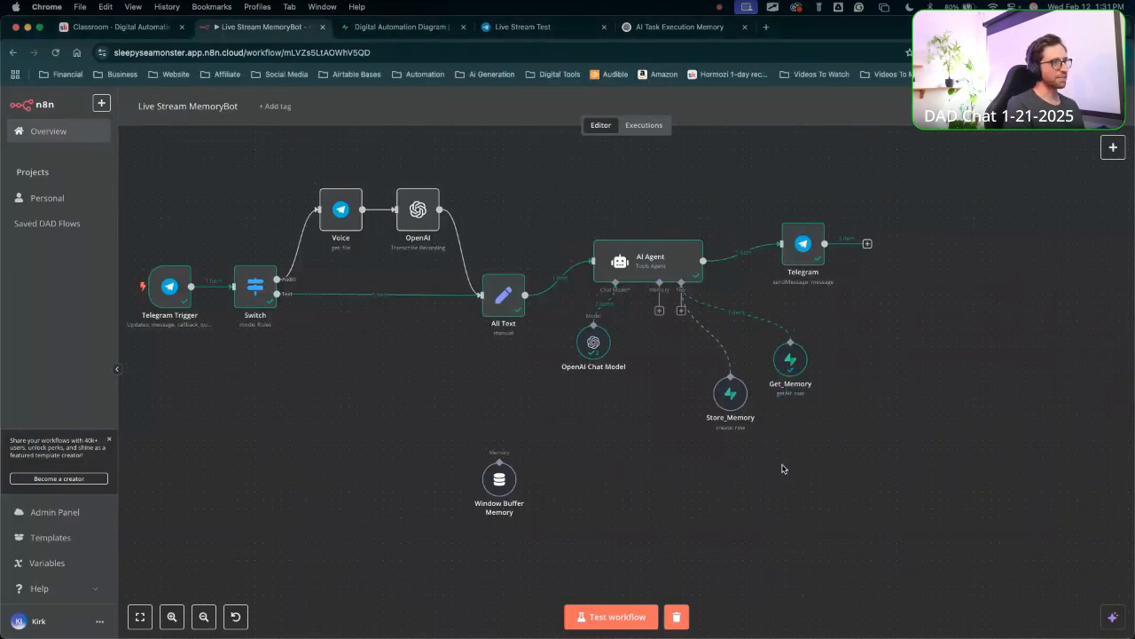
pyautogui.moveTo(784, 466); pyautogui.dragTo(786, 387)
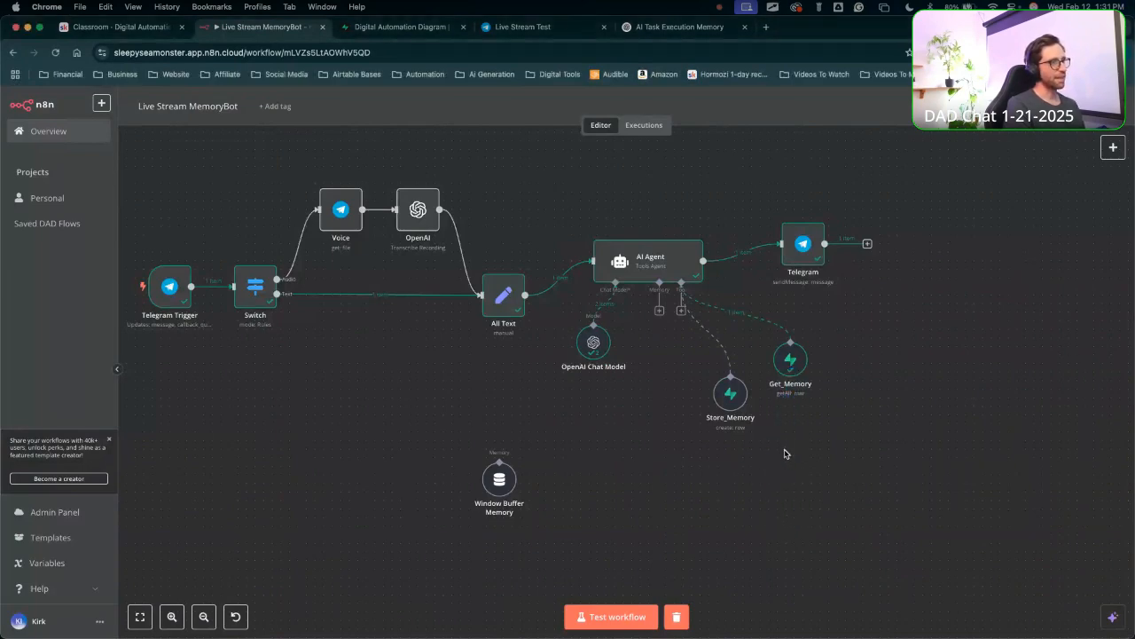
pyautogui.hotkey('ctrl', 'a')
pyautogui.moveTo(1053, 404)
pyautogui.mouseDown()
pyautogui.moveTo(857, 353)
pyautogui.moveTo(797, 358)
pyautogui.mouseUp()
pyautogui.press('Escape')
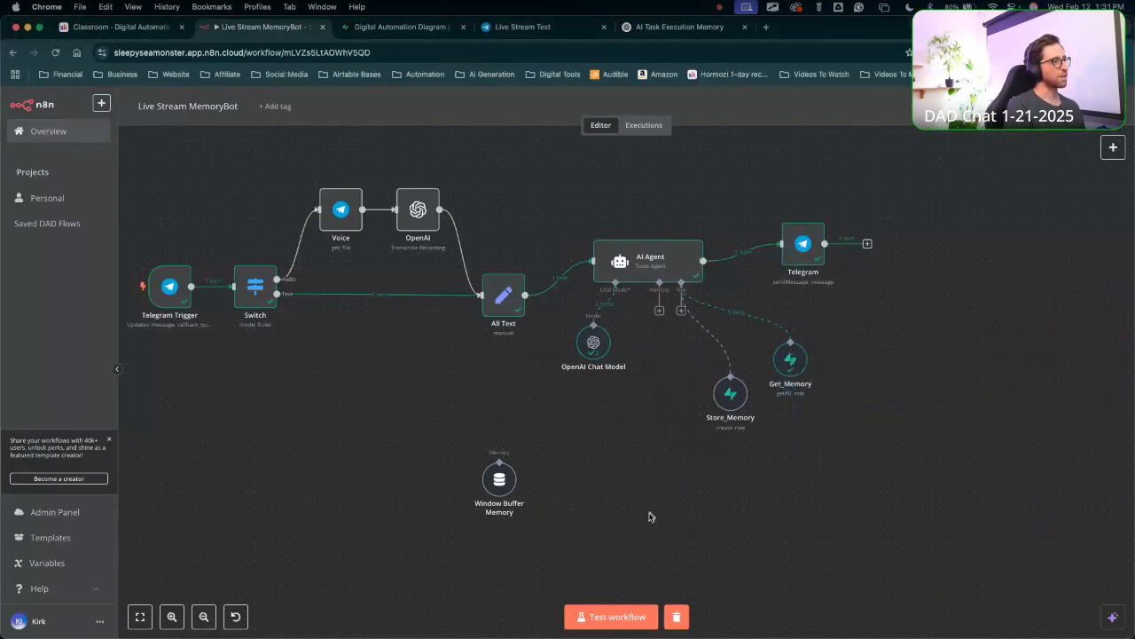
pyautogui.moveTo(621, 536)
pyautogui.mouseDown()
pyautogui.moveTo(648, 373)
pyautogui.moveTo(659, 367)
pyautogui.mouseUp()
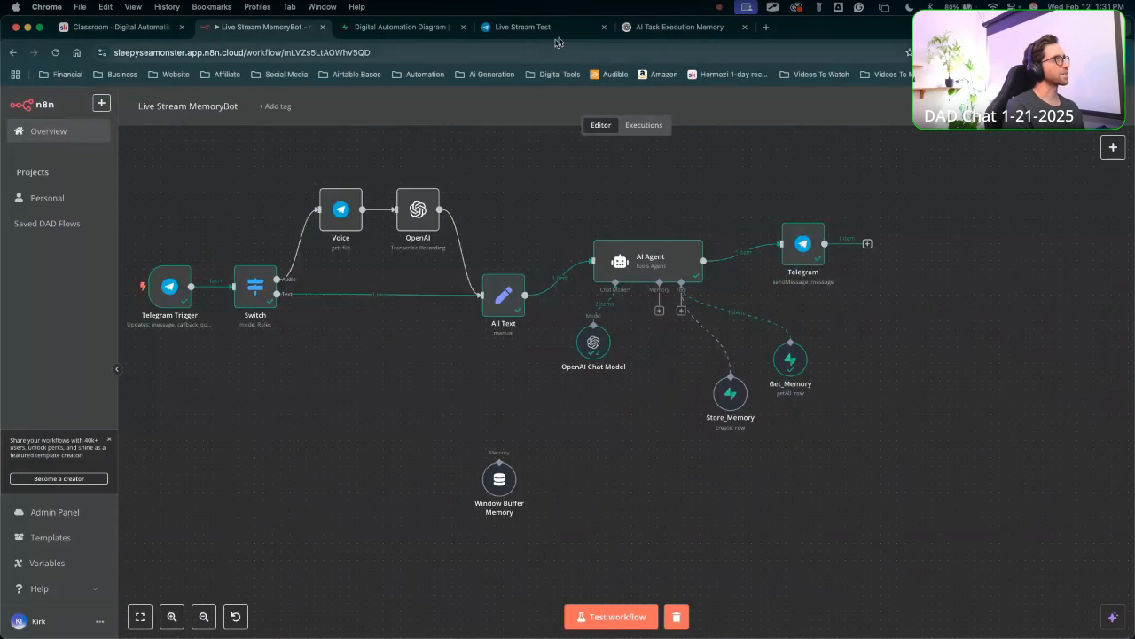
pyautogui.click(503, 29)
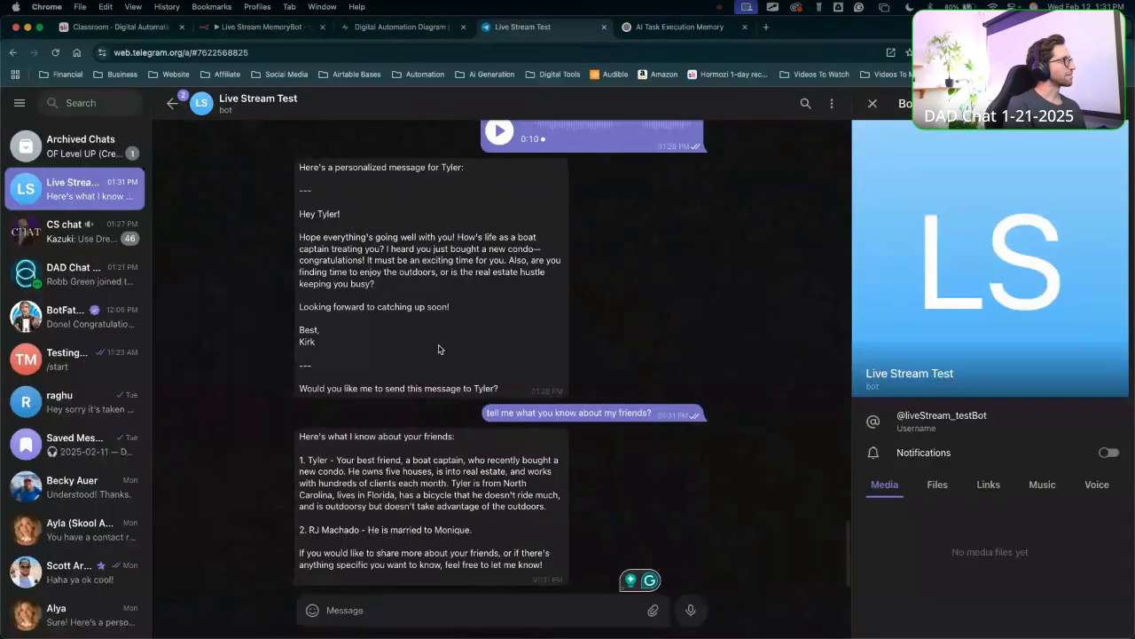
pyautogui.moveTo(411, 306)
pyautogui.mouseDown()
pyautogui.moveTo(359, 421)
pyautogui.moveTo(327, 403)
pyautogui.moveTo(384, 444)
pyautogui.moveTo(417, 439)
pyautogui.moveTo(452, 381)
pyautogui.moveTo(319, 455)
pyautogui.moveTo(362, 505)
pyautogui.moveTo(337, 518)
pyautogui.moveTo(428, 530)
pyautogui.mouseUp()
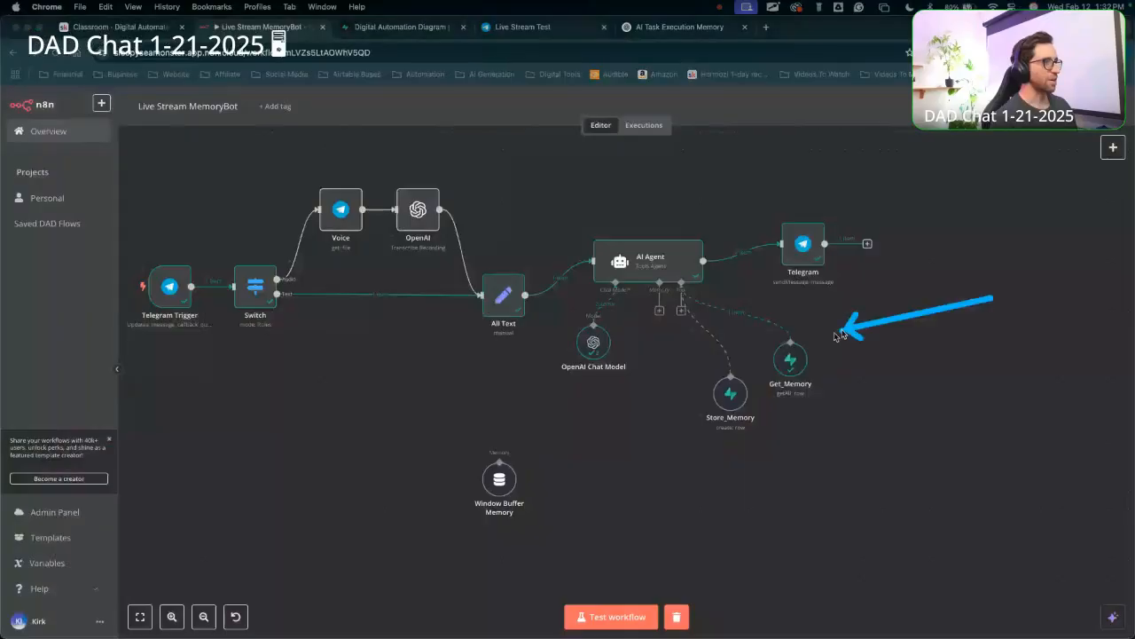
pyautogui.moveTo(849, 328); pyautogui.dragTo(809, 355)
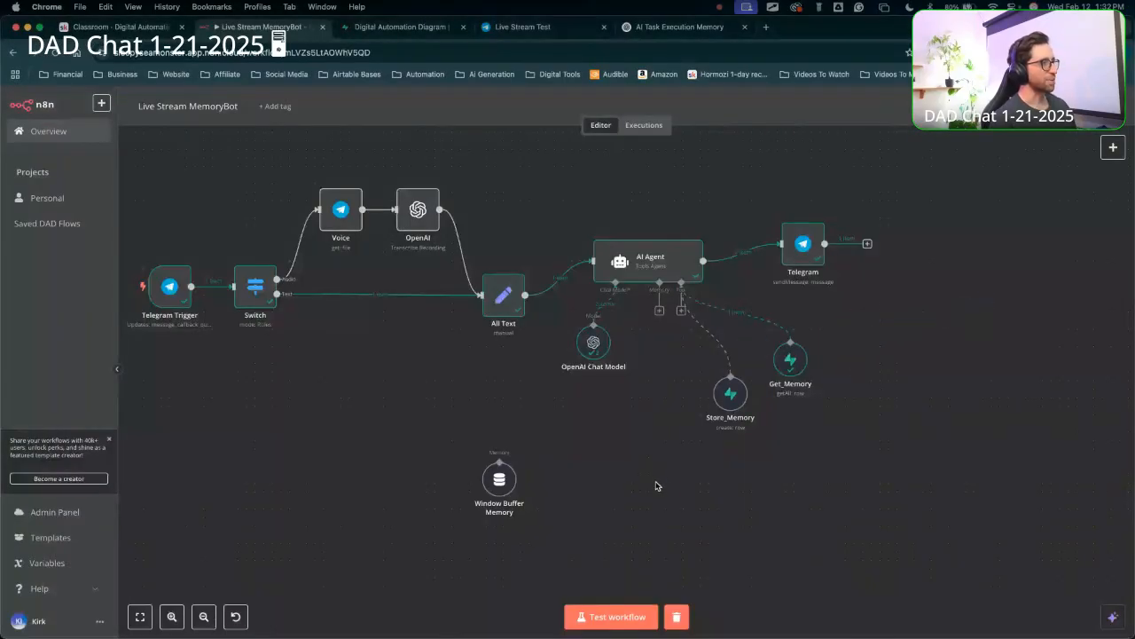
pyautogui.moveTo(657, 488)
pyautogui.mouseDown()
pyautogui.moveTo(733, 218)
pyautogui.moveTo(849, 271)
pyautogui.mouseUp()
pyautogui.moveTo(646, 463); pyautogui.dragTo(456, 323)
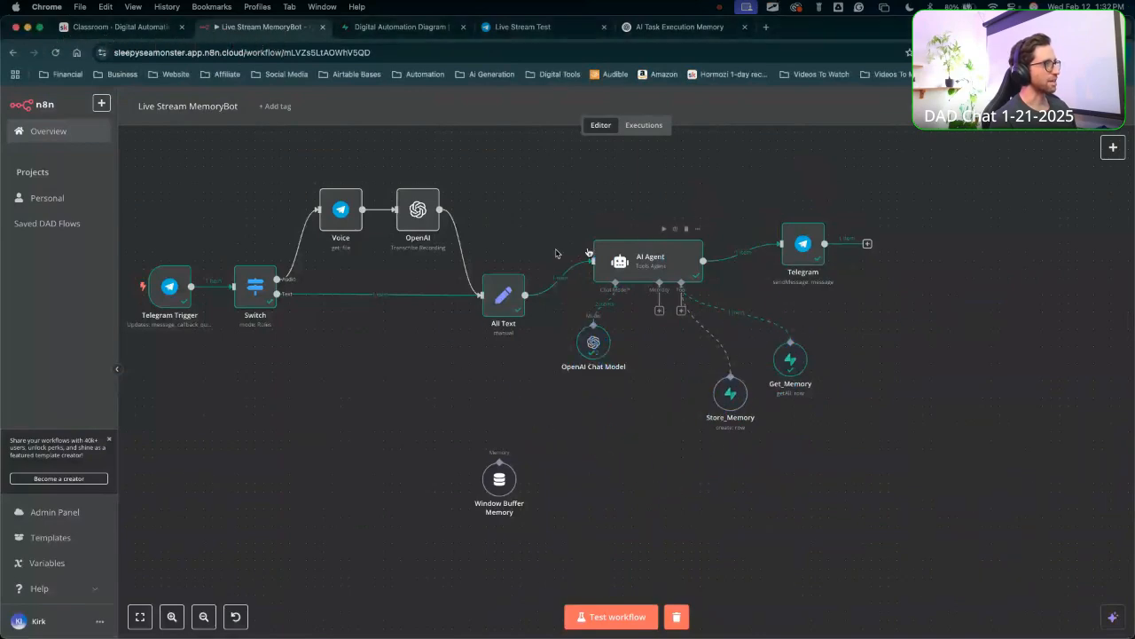
# Tidy the workflow layout by shifting the final Telegram node closer to the AI Agent, the Switch right, and the Voice and OpenAI nodes slightly down and right.
pyautogui.hscroll(1, 976, 272)
pyautogui.hscroll(-2, 905, 291)
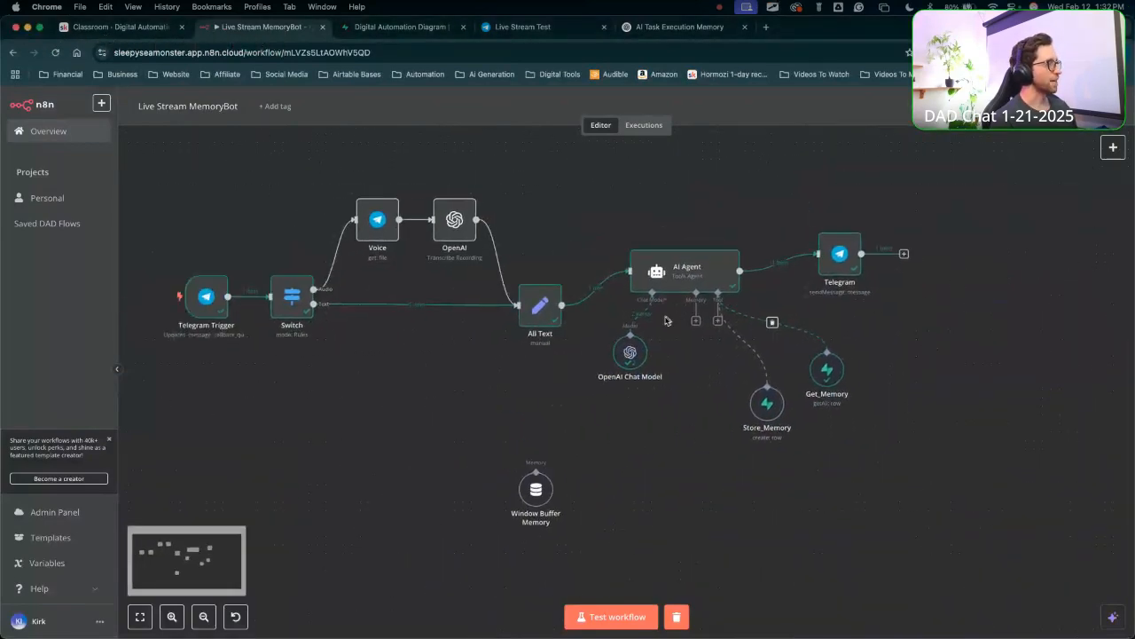
pyautogui.moveTo(848, 261)
pyautogui.mouseDown()
pyautogui.moveTo(834, 280)
pyautogui.moveTo(831, 268)
pyautogui.mouseUp()
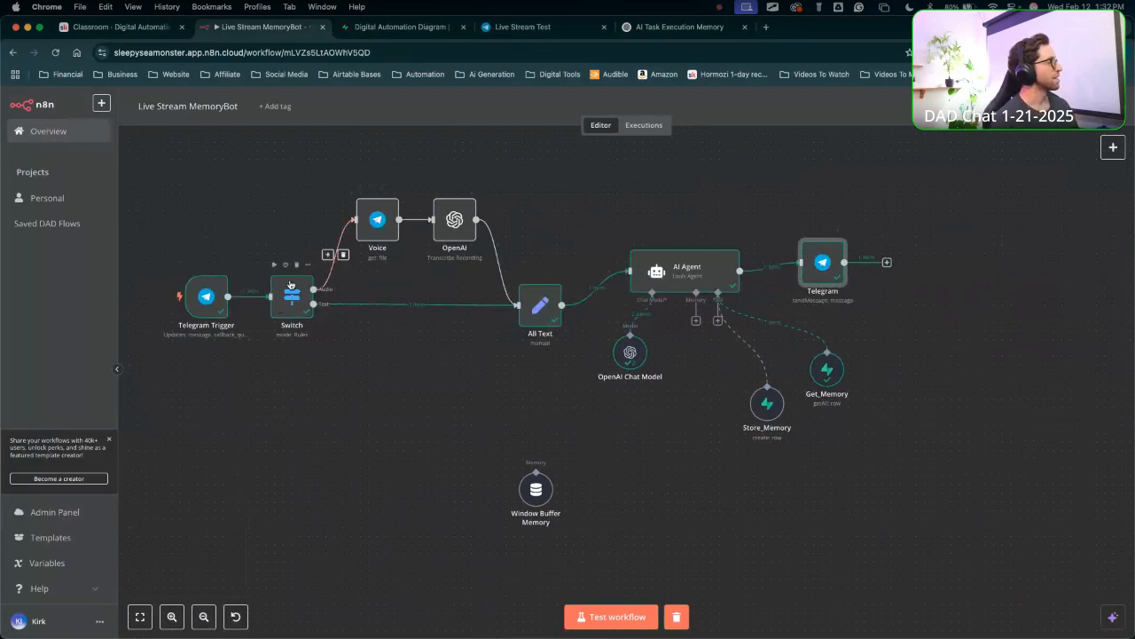
pyautogui.moveTo(287, 299)
pyautogui.mouseDown()
pyautogui.moveTo(299, 317)
pyautogui.moveTo(319, 318)
pyautogui.moveTo(307, 294)
pyautogui.moveTo(298, 302)
pyautogui.mouseUp()
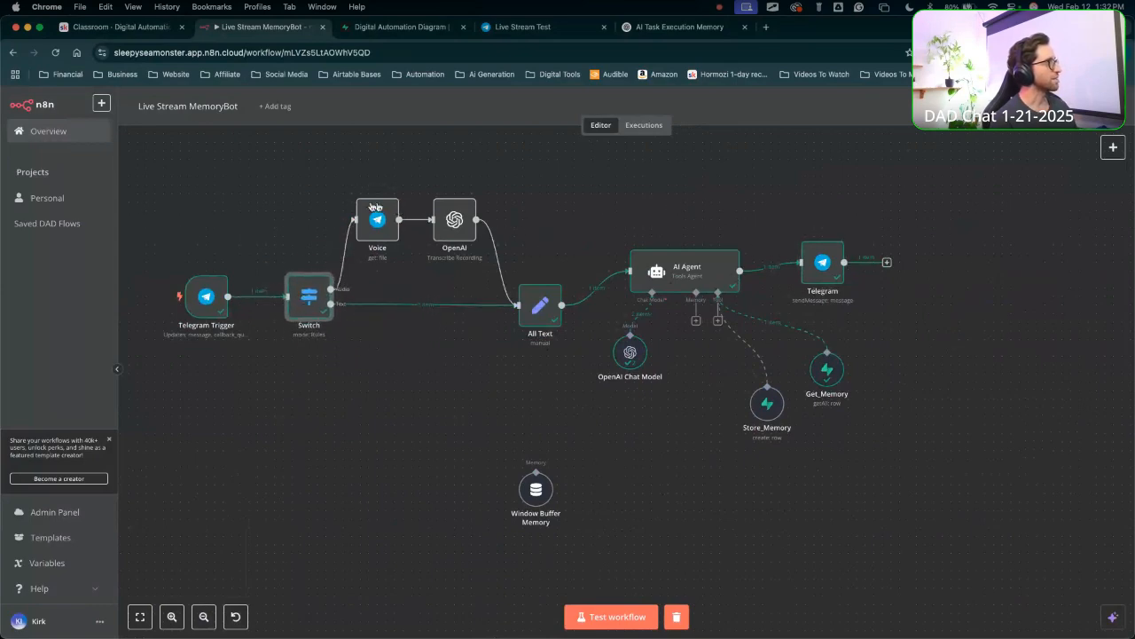
pyautogui.moveTo(320, 155); pyautogui.dragTo(467, 255)
pyautogui.moveTo(453, 217); pyautogui.dragTo(464, 226)
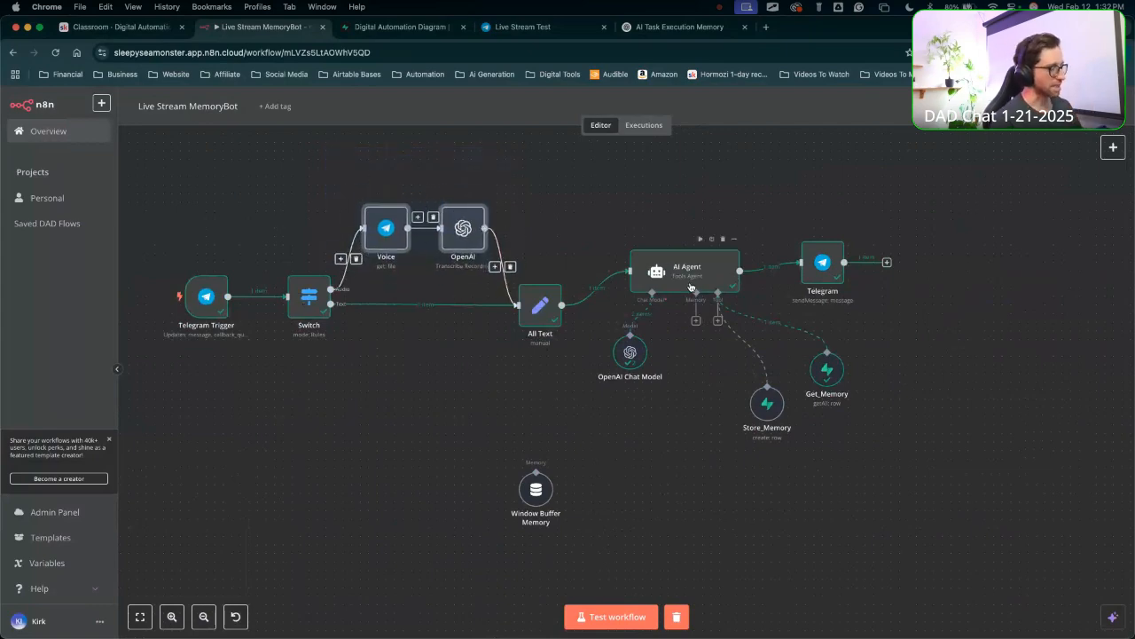
pyautogui.scroll(3, 885, 258)
pyautogui.hscroll(-4, 886, 257)
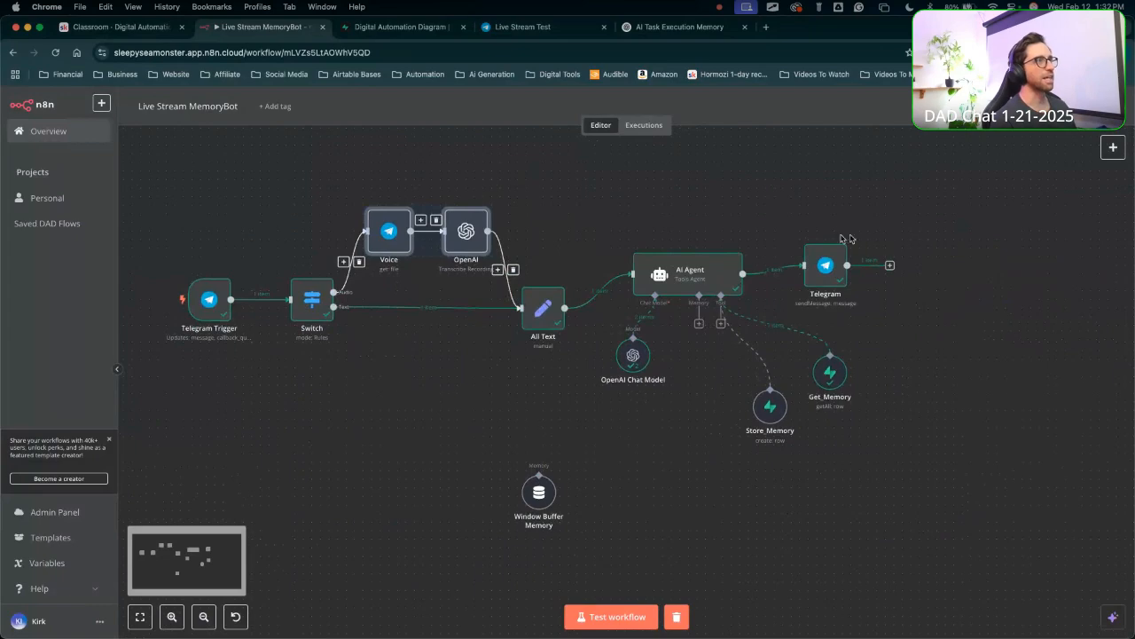
pyautogui.hscroll(-2, 885, 262)
pyautogui.click(892, 251)
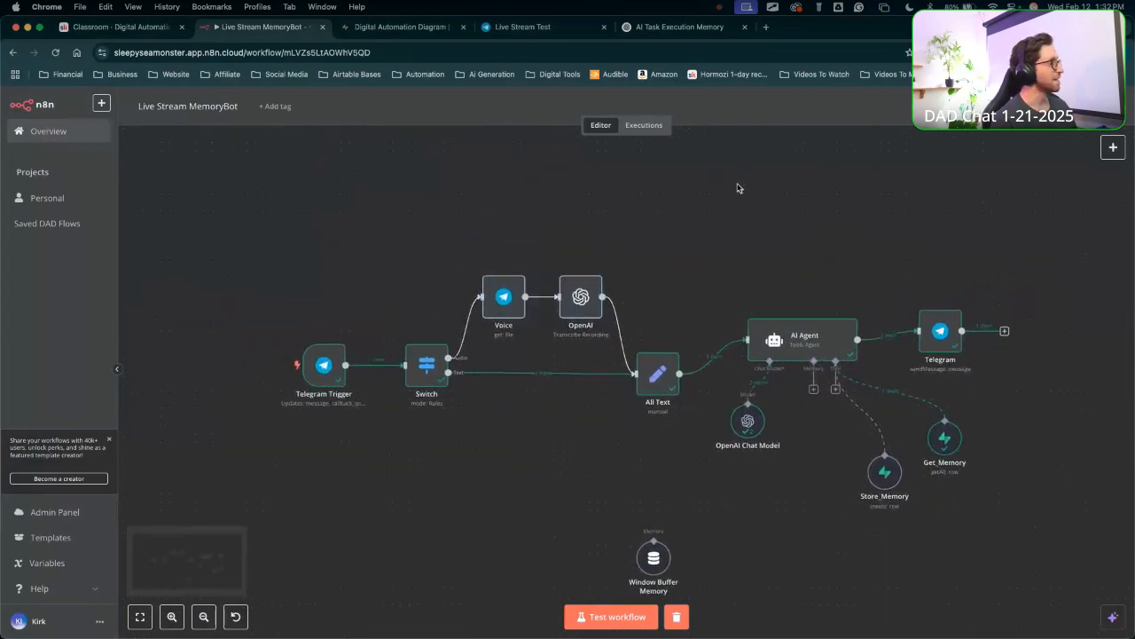
# Select the Telegram Trigger, Switch, Voice, OpenAI and All Text nodes together and move them up roughly level with the AI Agent.
pyautogui.moveTo(730, 345)
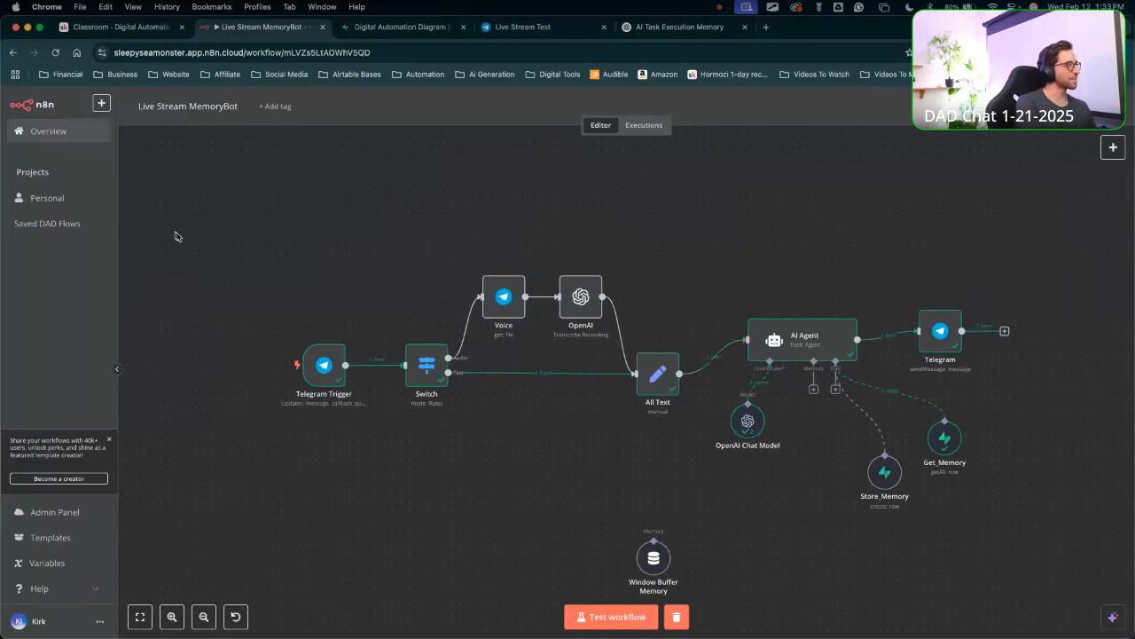
pyautogui.moveTo(186, 240); pyautogui.dragTo(662, 362)
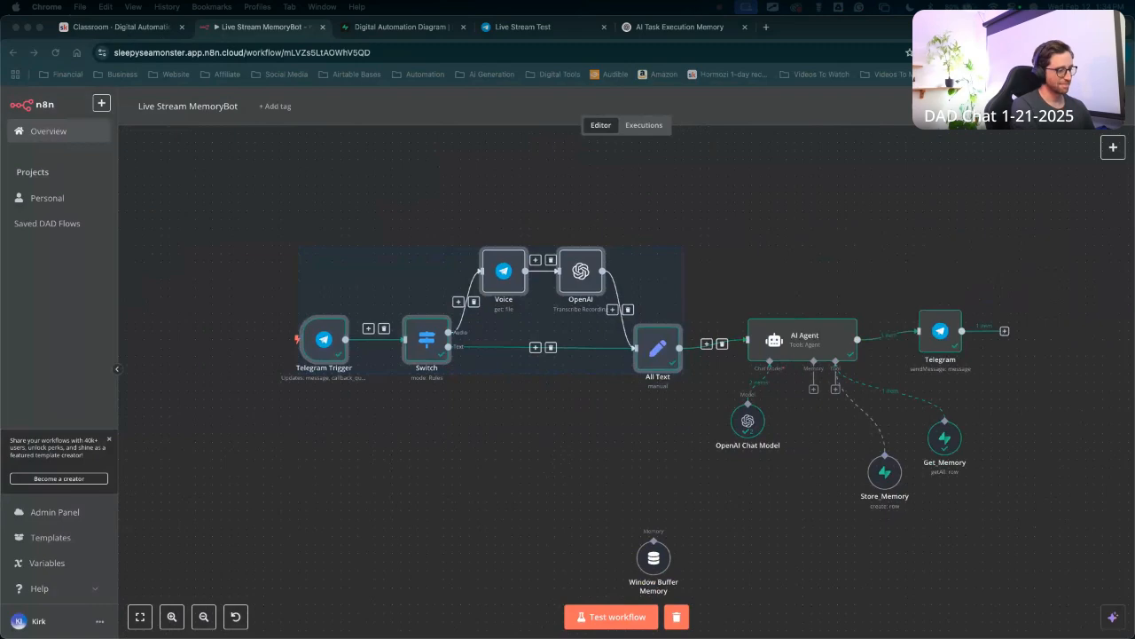
pyautogui.hotkey('ctrl', 'Up')
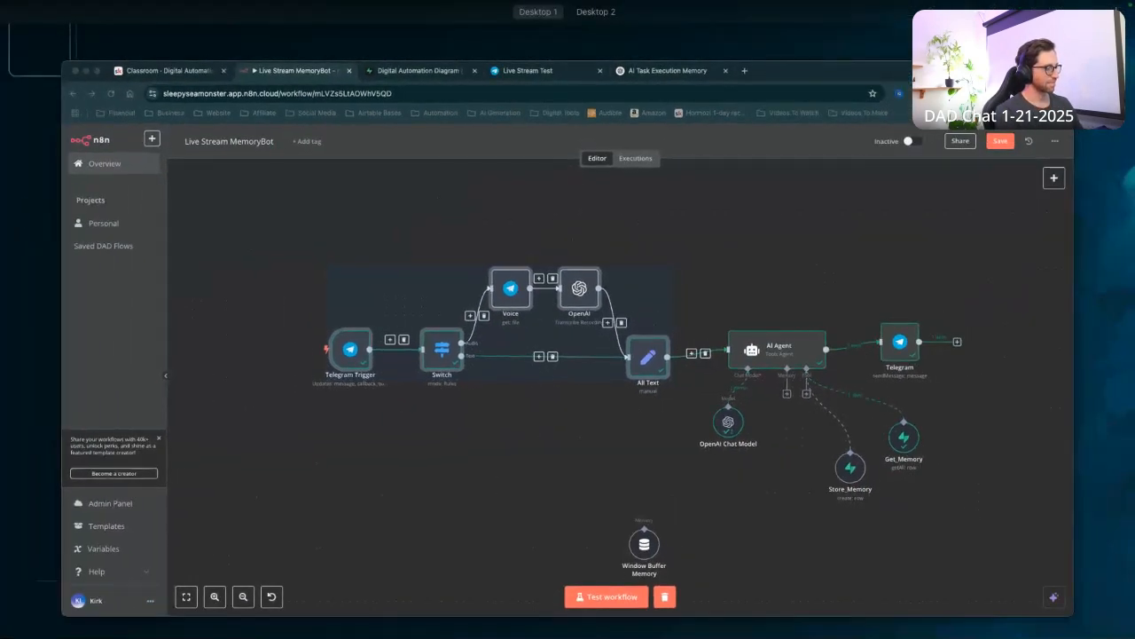
pyautogui.hotkey('ctrl', 'Up')
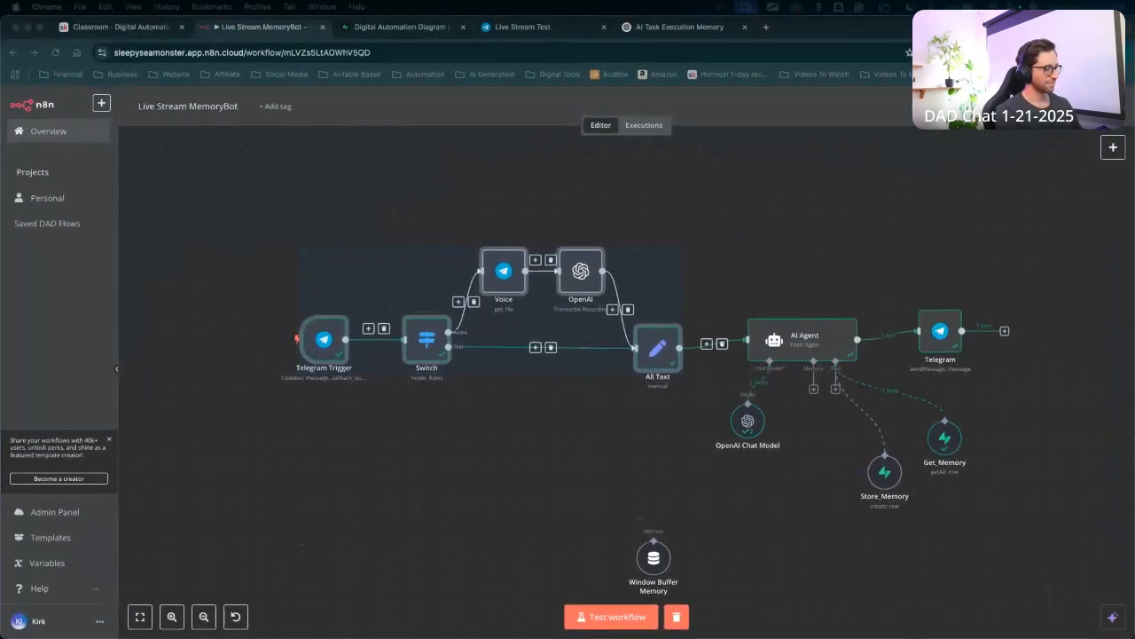